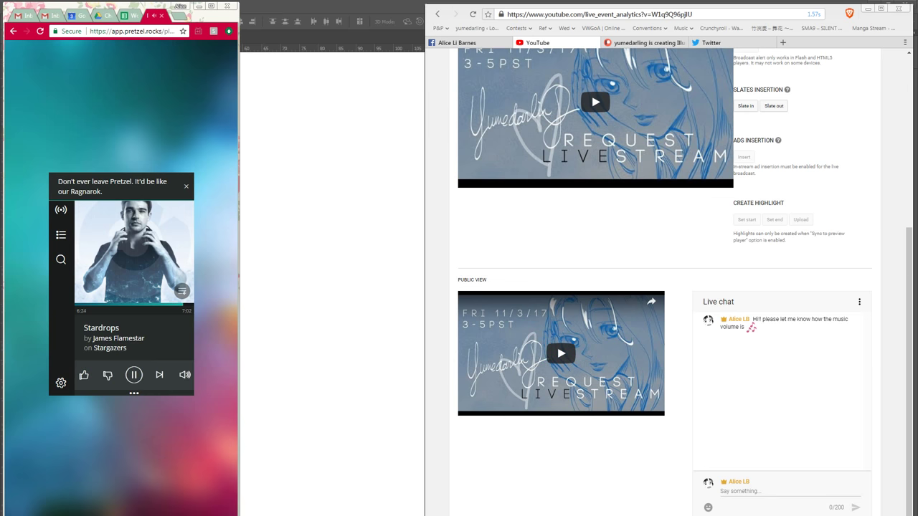
Step: Minimize OBS and hide the YouTube dashboard so the blank Photoshop canvas is in front
{"action": "key", "text": "alt+Tab"}
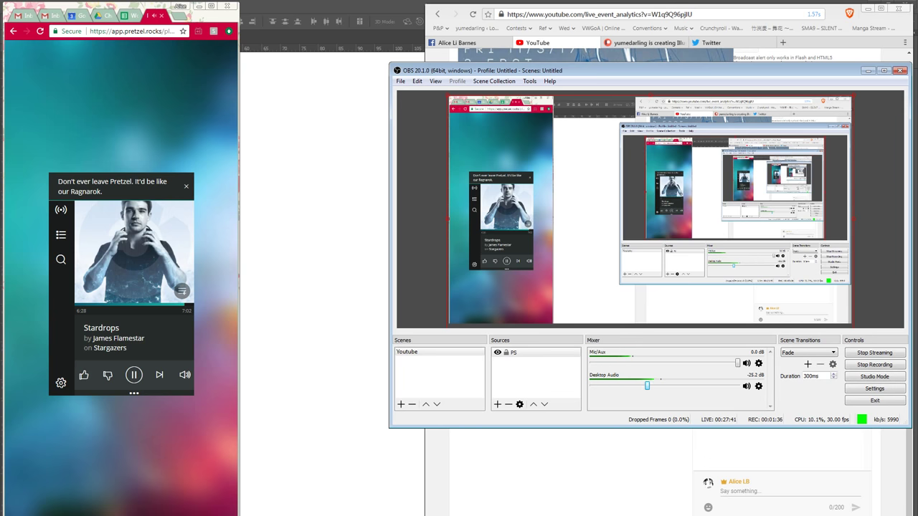
{"action": "left_click", "coordinate": [869, 70]}
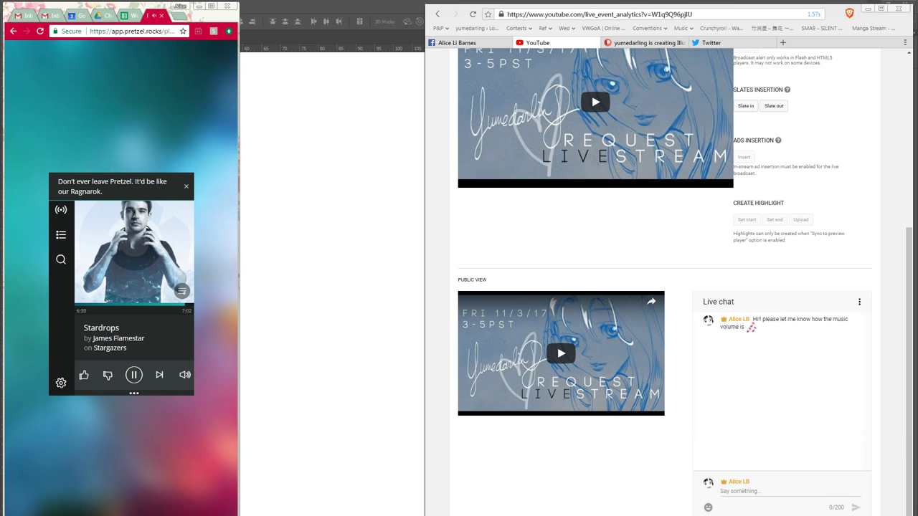
{"action": "key", "text": "alt+Tab"}
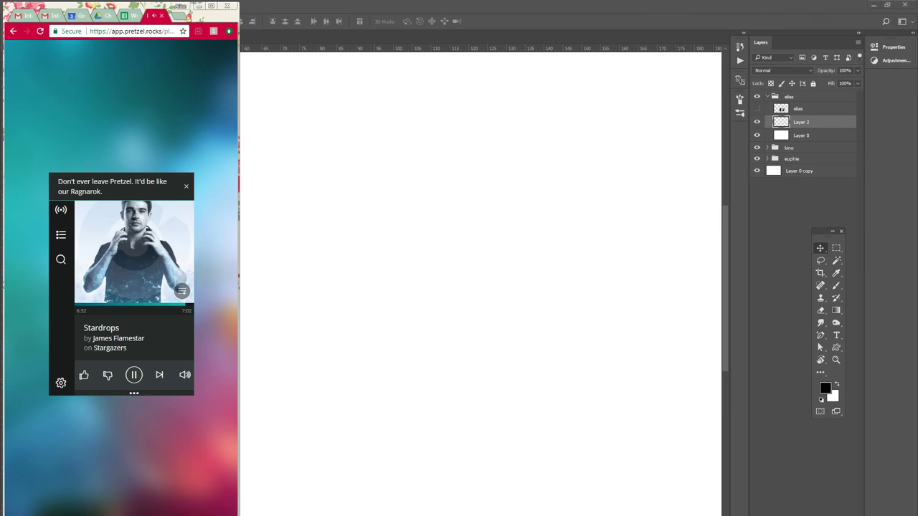
{"action": "left_click", "coordinate": [293, 77]}
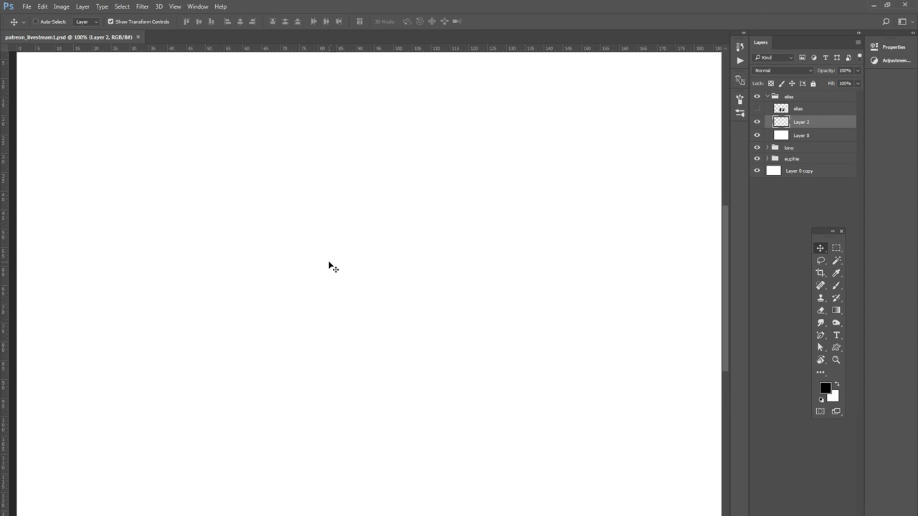
Step: Select the Brush tool and bring the YouTube live dashboard back over Photoshop
{"action": "key", "text": "b"}
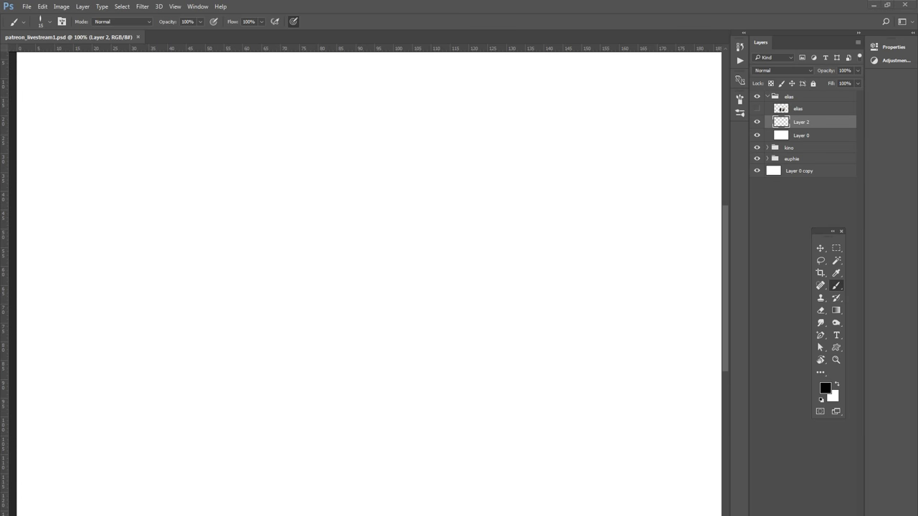
{"action": "key", "text": "alt+Tab"}
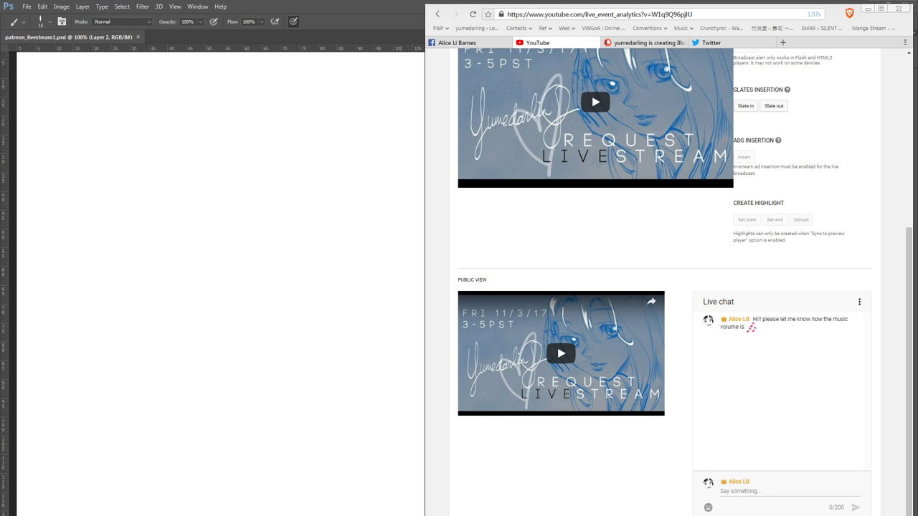
Step: Scroll the live dashboard to check stream health and chat, then return to Photoshop
{"action": "scroll", "coordinate": [667, 287], "scroll_direction": "up", "scroll_amount": 3}
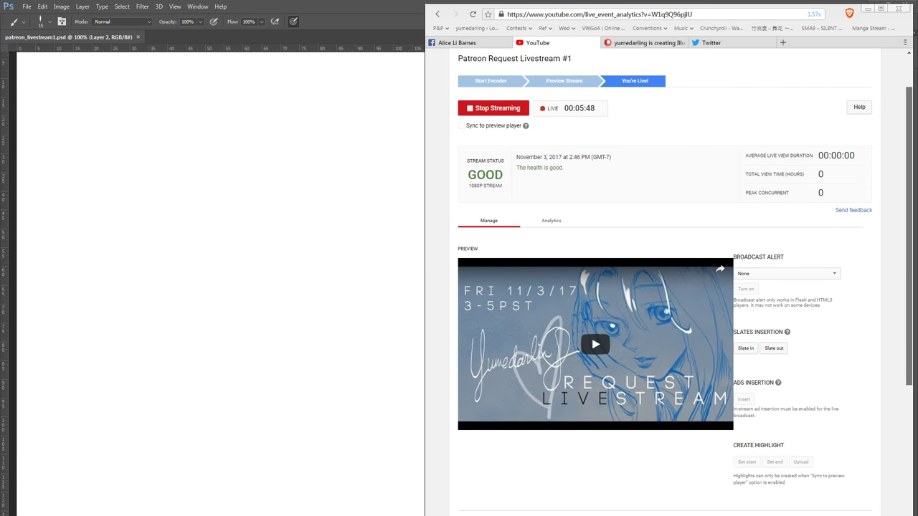
{"action": "scroll", "coordinate": [667, 287], "scroll_direction": "down", "scroll_amount": 3}
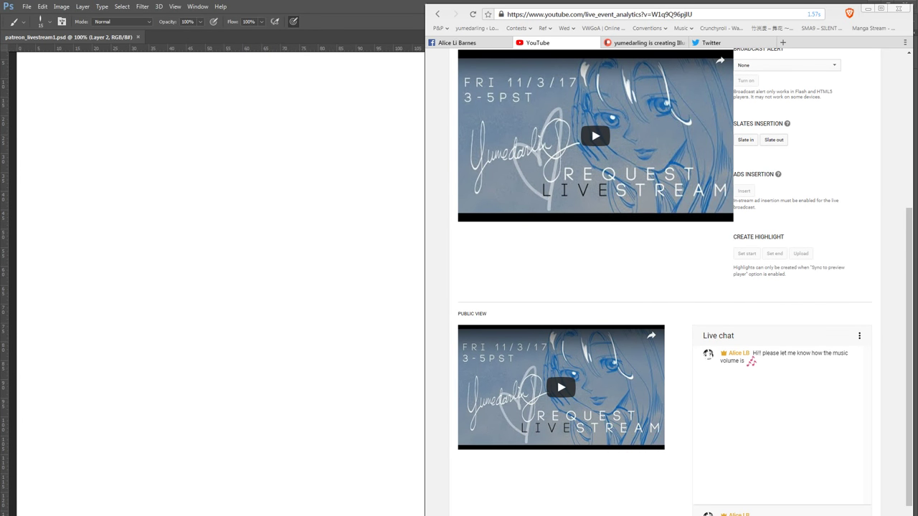
{"action": "key", "text": "alt+Tab"}
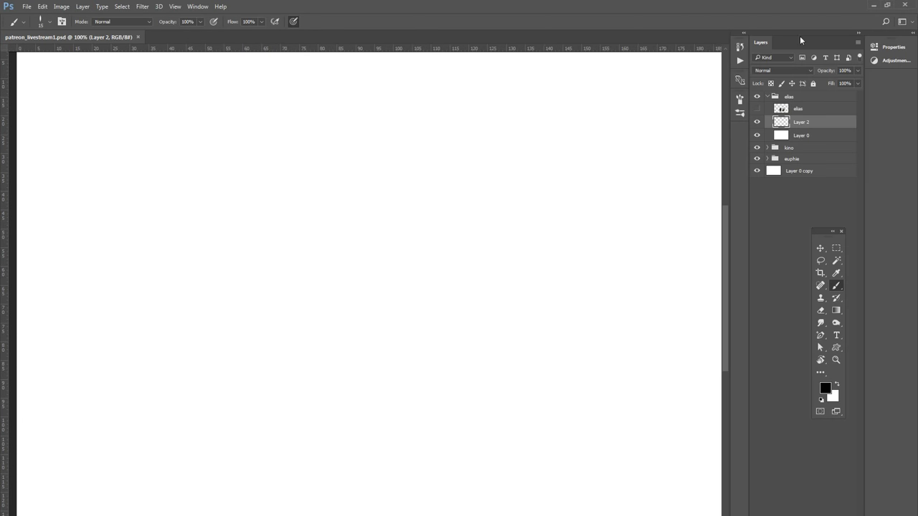
Step: Turn on the elias layer to show the horned skull-headed reference art
{"action": "left_click", "coordinate": [758, 108]}
{"action": "left_click", "coordinate": [757, 108]}
{"action": "left_click", "coordinate": [757, 108]}
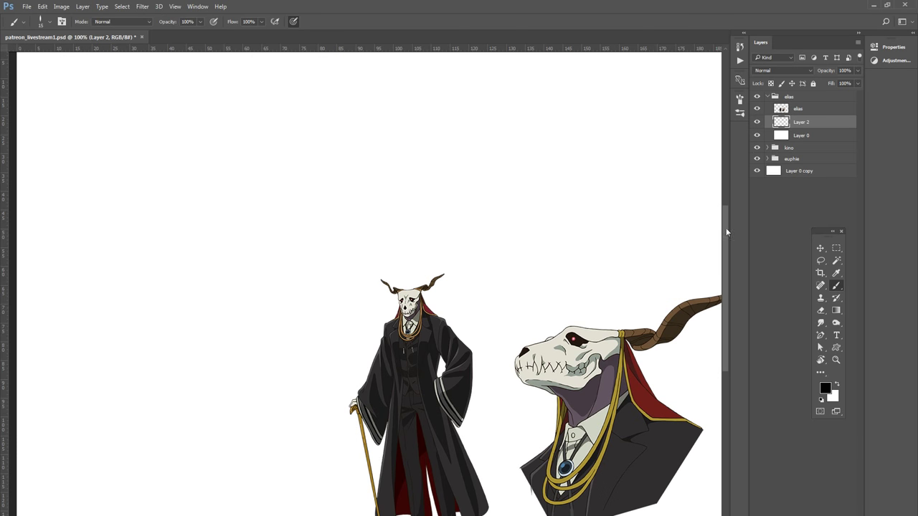
{"action": "left_click_drag", "start_coordinate": [727, 240], "coordinate": [728, 216]}
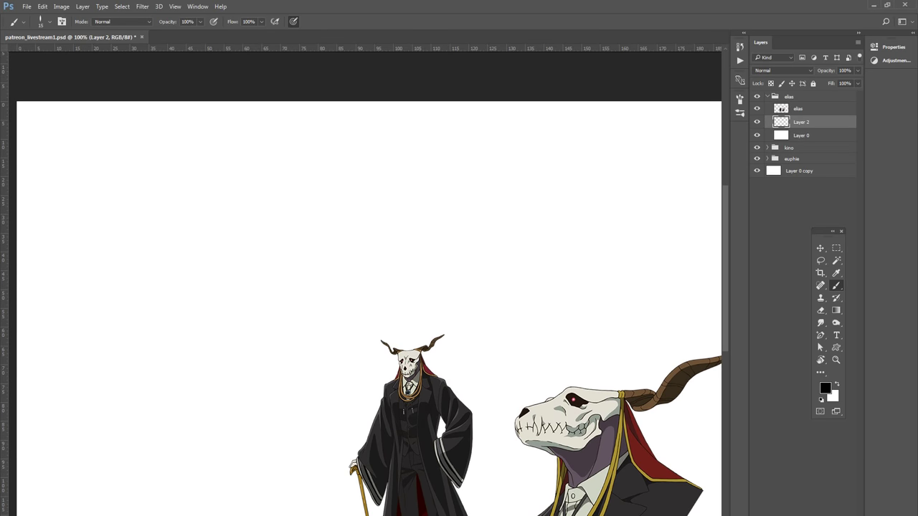
Step: Briefly check OBS, return to Photoshop, then bring up the YouTube dashboard
{"action": "key", "text": "alt+Tab"}
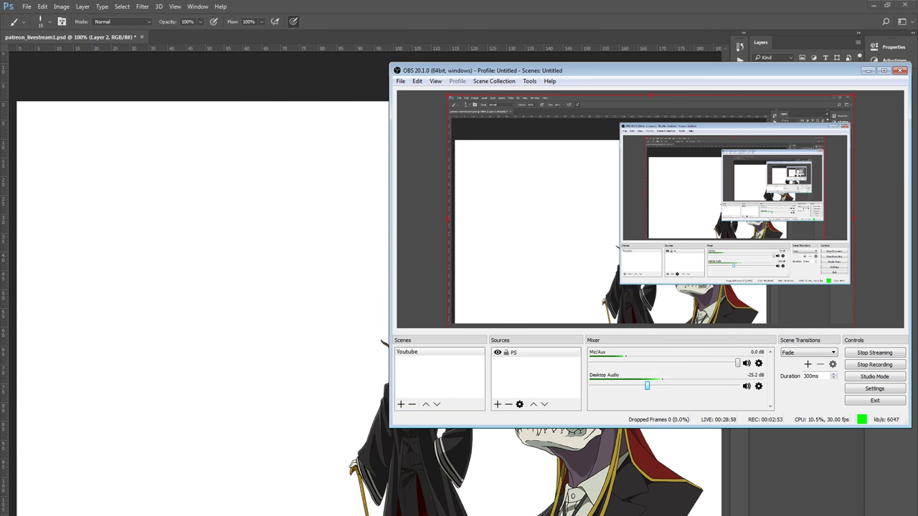
{"action": "key", "text": "alt+Tab"}
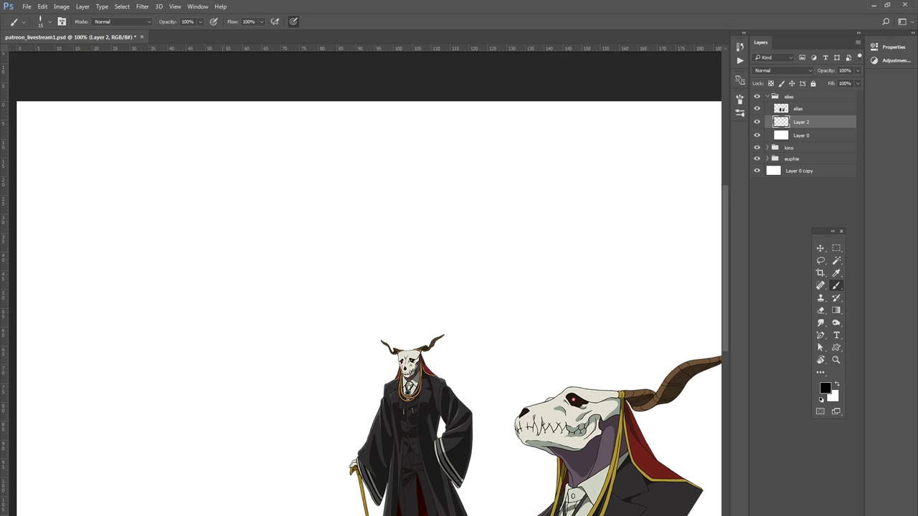
{"action": "key", "text": "alt+Tab"}
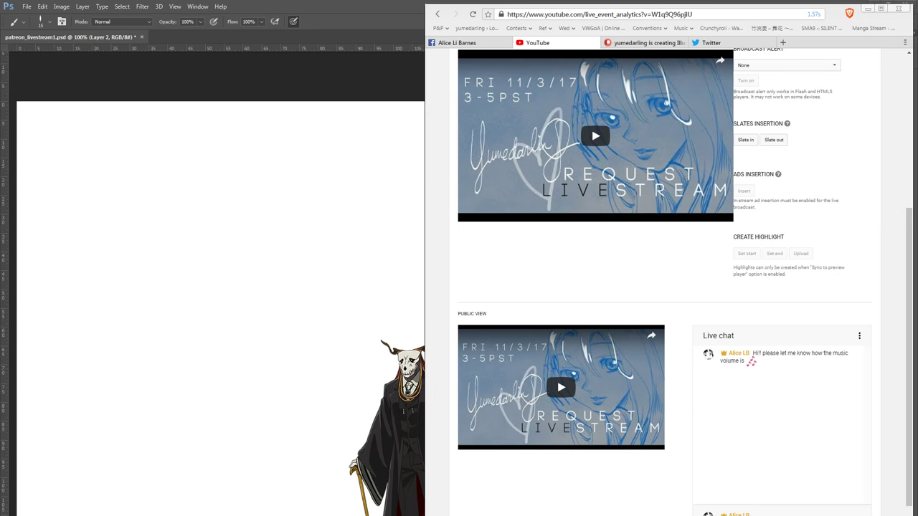
Step: Check the stream's public watch page, go back to the dashboard, and return to Photoshop
{"action": "scroll", "coordinate": [667, 287], "scroll_direction": "up", "scroll_amount": 4}
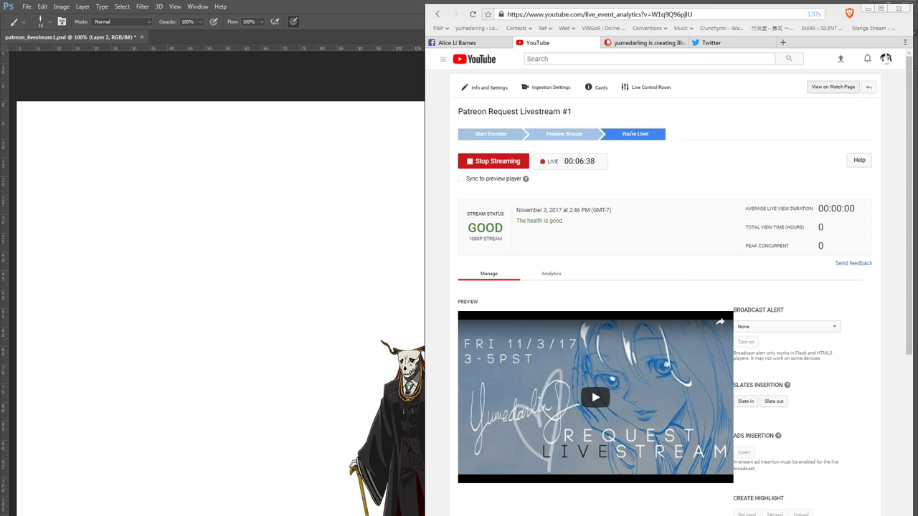
{"action": "left_click", "coordinate": [834, 87]}
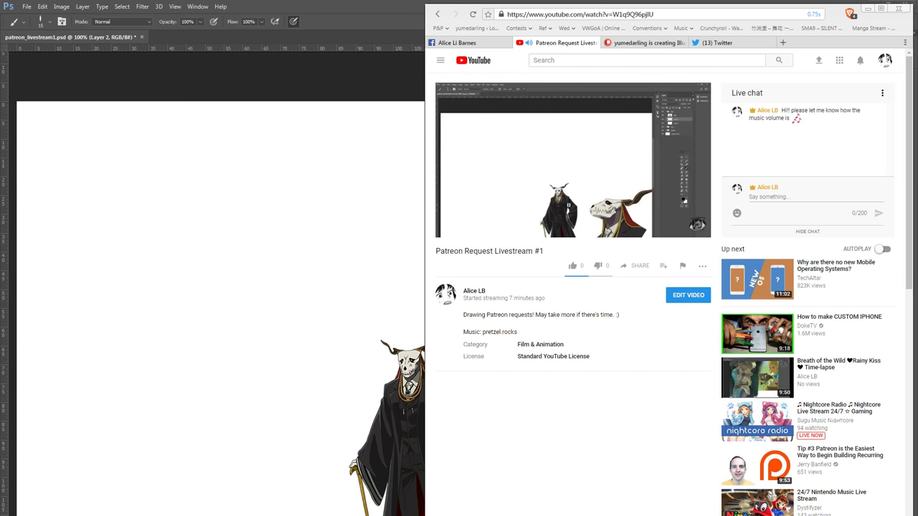
{"action": "key", "text": "alt+Left"}
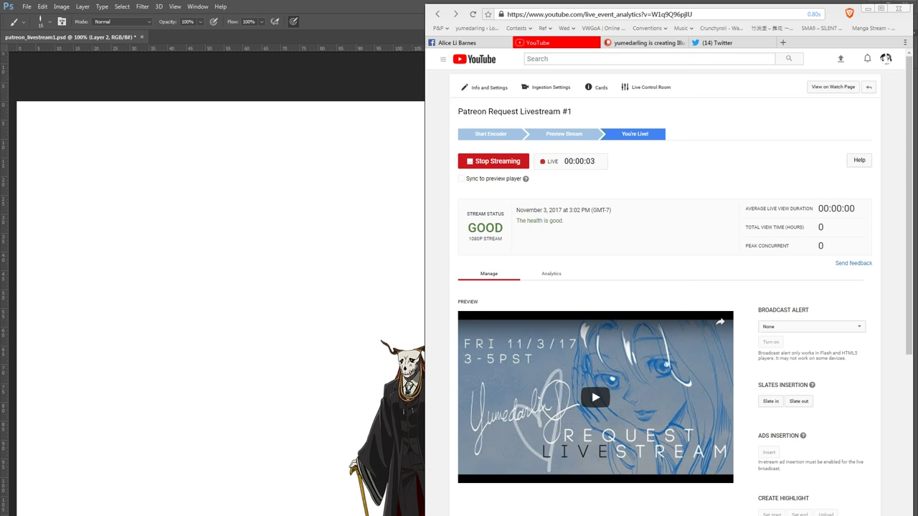
{"action": "key", "text": "alt+Tab"}
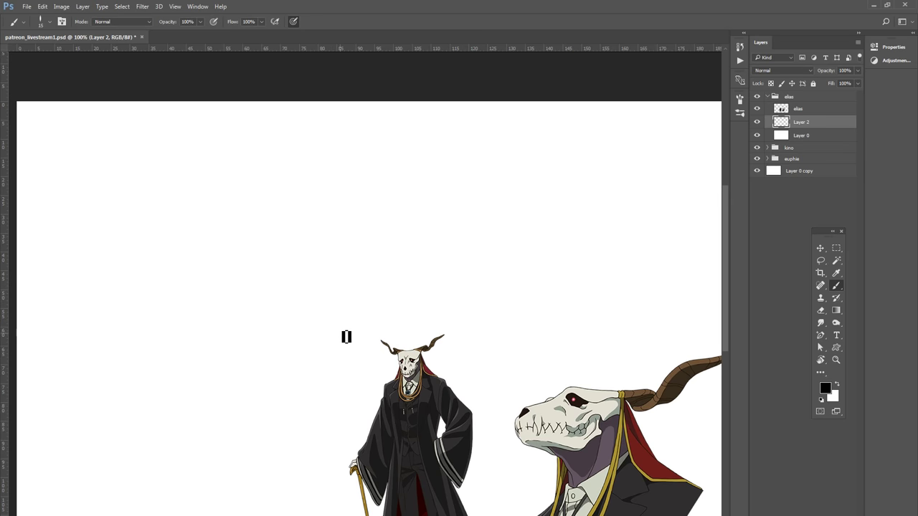
Step: Pan to blank space above the reference characters and draw a test stroke there
{"action": "mouse_move", "coordinate": [326, 346]}
{"action": "left_mouse_down"}
{"action": "mouse_move", "coordinate": [365, 299]}
{"action": "mouse_move", "coordinate": [330, 305]}
{"action": "left_mouse_up"}
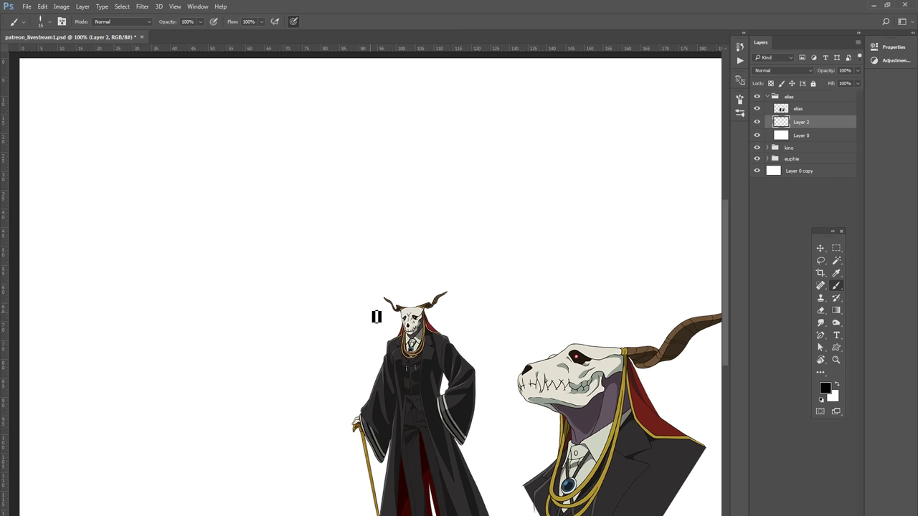
{"action": "left_click_drag", "start_coordinate": [403, 334], "coordinate": [363, 348]}
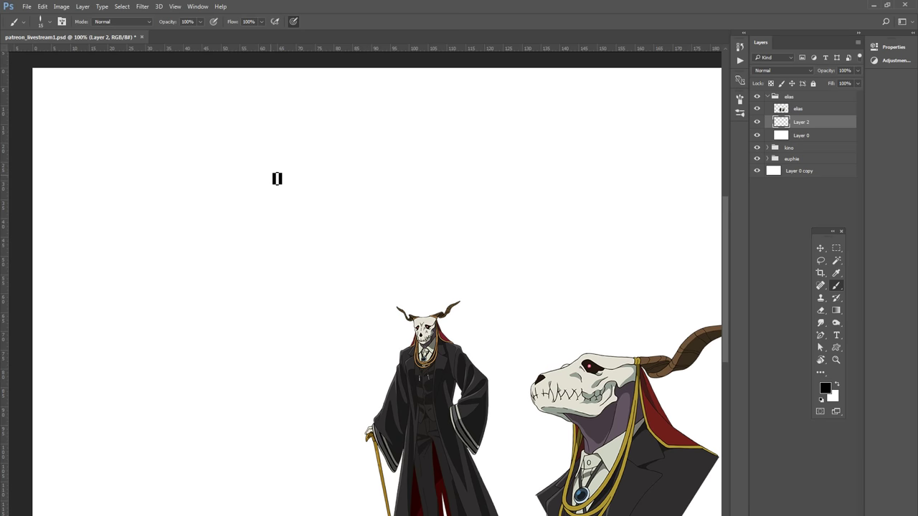
{"action": "left_click_drag", "start_coordinate": [416, 336], "coordinate": [418, 323]}
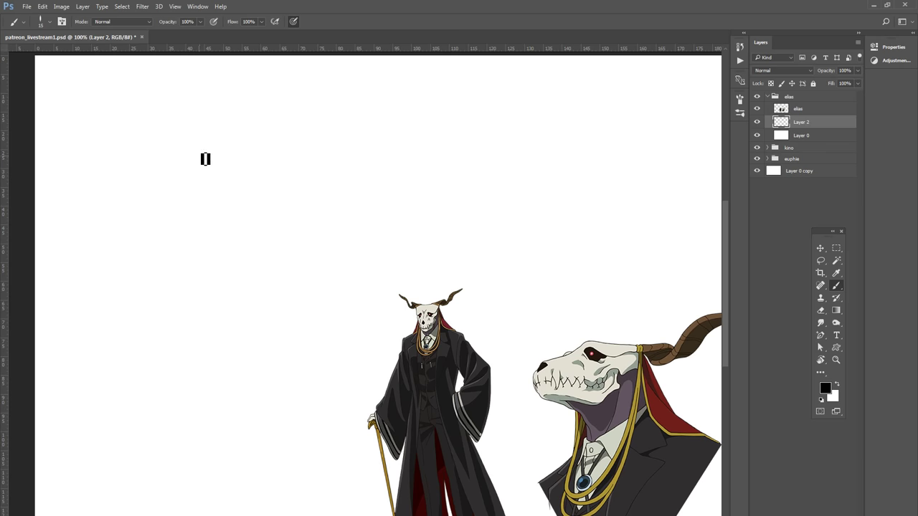
{"action": "left_click_drag", "start_coordinate": [200, 143], "coordinate": [179, 211]}
Step: Undo the test stroke, check the brush size and hardness, and try a thin trial stroke
{"action": "key", "text": "ctrl+z"}
{"action": "left_click", "coordinate": [50, 21]}
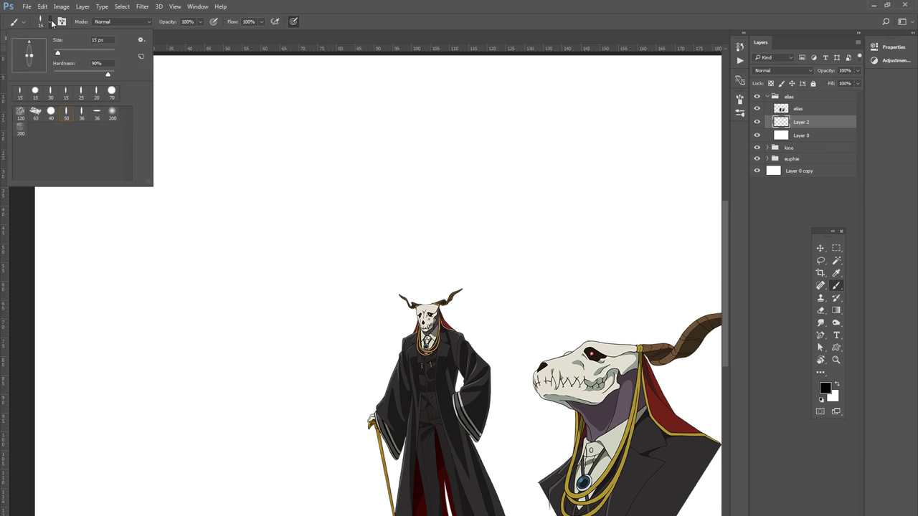
{"action": "left_click", "coordinate": [290, 9]}
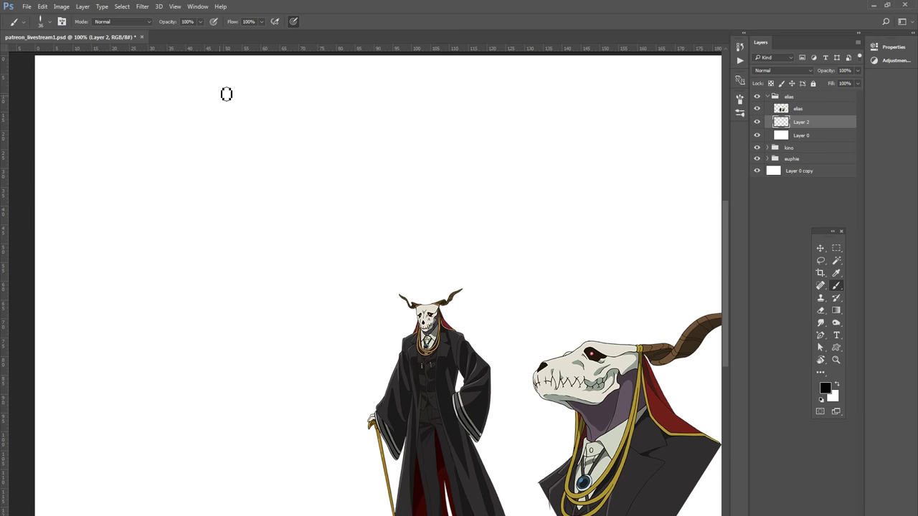
{"action": "left_click_drag", "start_coordinate": [194, 147], "coordinate": [192, 219]}
{"action": "key", "text": "ctrl+z"}
Step: Sketch the head outline: skull top, right side, jaw and chin
{"action": "mouse_move", "coordinate": [181, 151]}
{"action": "left_mouse_down"}
{"action": "mouse_move", "coordinate": [204, 244]}
{"action": "mouse_move", "coordinate": [247, 100]}
{"action": "mouse_move", "coordinate": [256, 231]}
{"action": "left_mouse_up"}
{"action": "key", "text": "ctrl+z"}
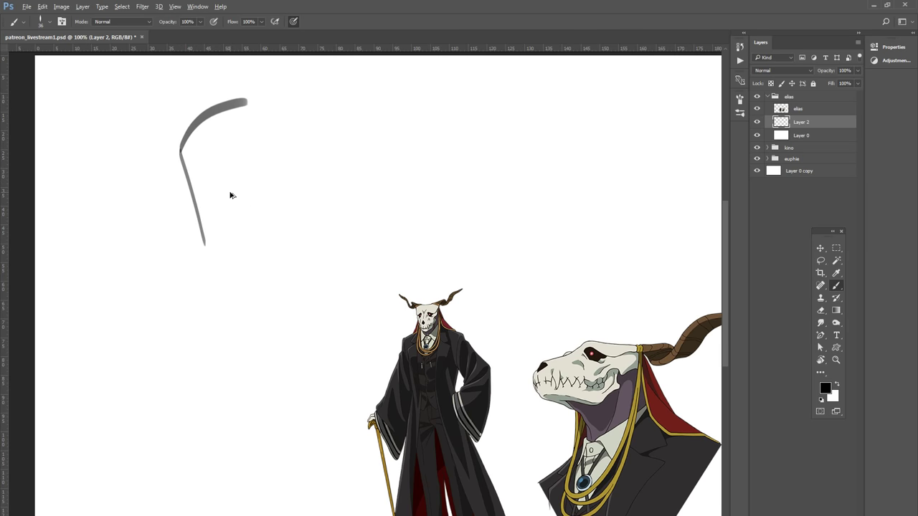
{"action": "key", "text": "ctrl+z"}
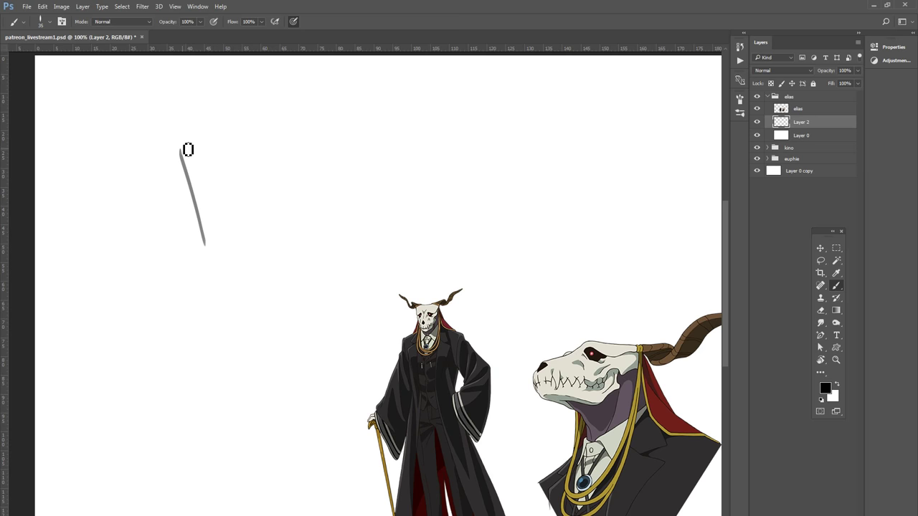
{"action": "mouse_move", "coordinate": [181, 150]}
{"action": "left_mouse_down"}
{"action": "mouse_move", "coordinate": [274, 111]}
{"action": "mouse_move", "coordinate": [266, 228]}
{"action": "left_mouse_up"}
{"action": "mouse_move", "coordinate": [288, 132]}
{"action": "left_mouse_down"}
{"action": "mouse_move", "coordinate": [258, 240]}
{"action": "mouse_move", "coordinate": [248, 242]}
{"action": "mouse_move", "coordinate": [267, 240]}
{"action": "left_mouse_up"}
Step: Add horizontal and vertical guide lines and right-jaw strokes, undoing the unwanted chin strokes
{"action": "left_click_drag", "start_coordinate": [191, 192], "coordinate": [280, 177]}
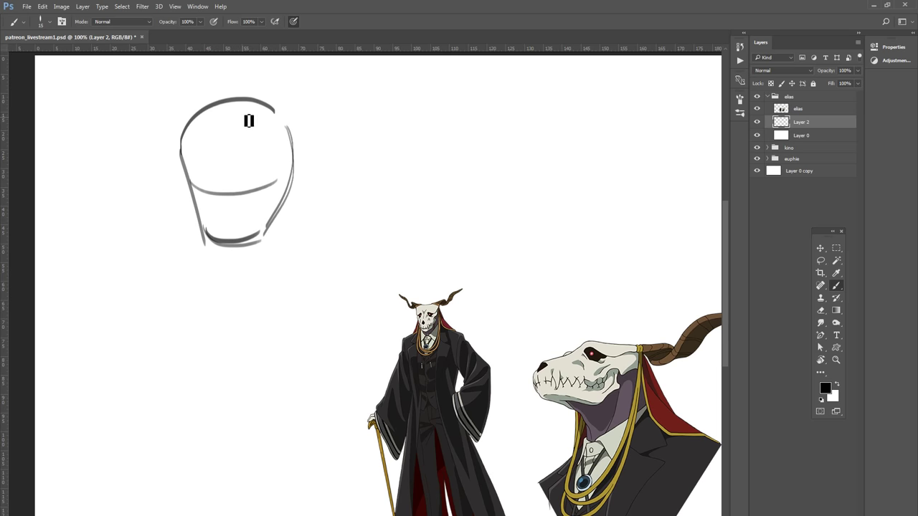
{"action": "left_click_drag", "start_coordinate": [229, 111], "coordinate": [218, 257]}
{"action": "key", "text": "ctrl+z"}
{"action": "left_click_drag", "start_coordinate": [218, 119], "coordinate": [209, 186]}
{"action": "key", "text": "ctrl+z"}
{"action": "mouse_move", "coordinate": [209, 152]}
{"action": "left_mouse_down"}
{"action": "mouse_move", "coordinate": [218, 222]}
{"action": "mouse_move", "coordinate": [209, 246]}
{"action": "left_mouse_up"}
{"action": "key", "text": "ctrl+z"}
{"action": "left_click_drag", "start_coordinate": [274, 218], "coordinate": [261, 259]}
{"action": "key", "text": "ctrl+z"}
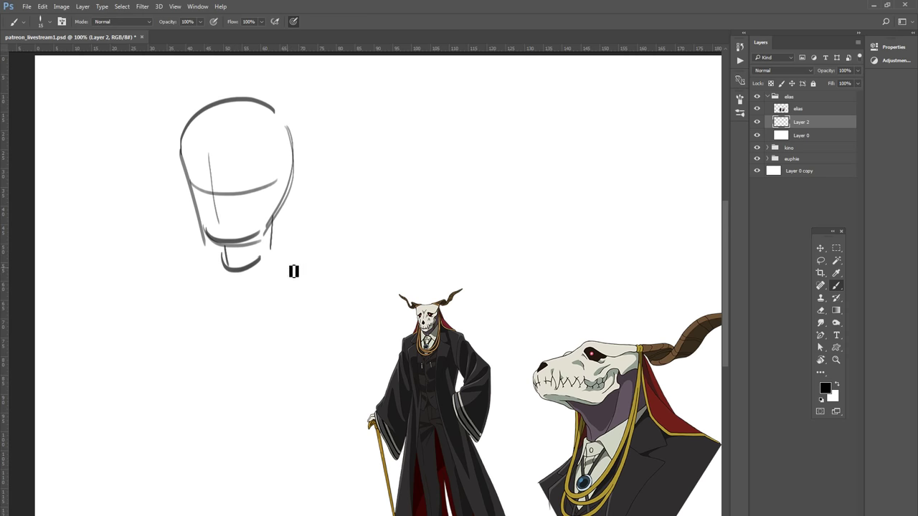
{"action": "key", "text": "ctrl+z"}
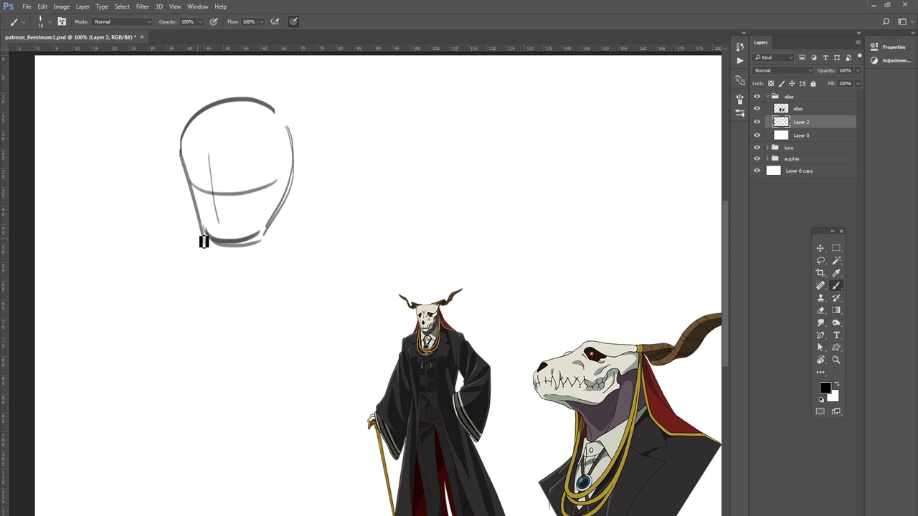
Step: Erase the cross guide lines and redraw the left jaw with the brush
{"action": "key", "text": "e"}
{"action": "left_click_drag", "start_coordinate": [191, 188], "coordinate": [276, 182]}
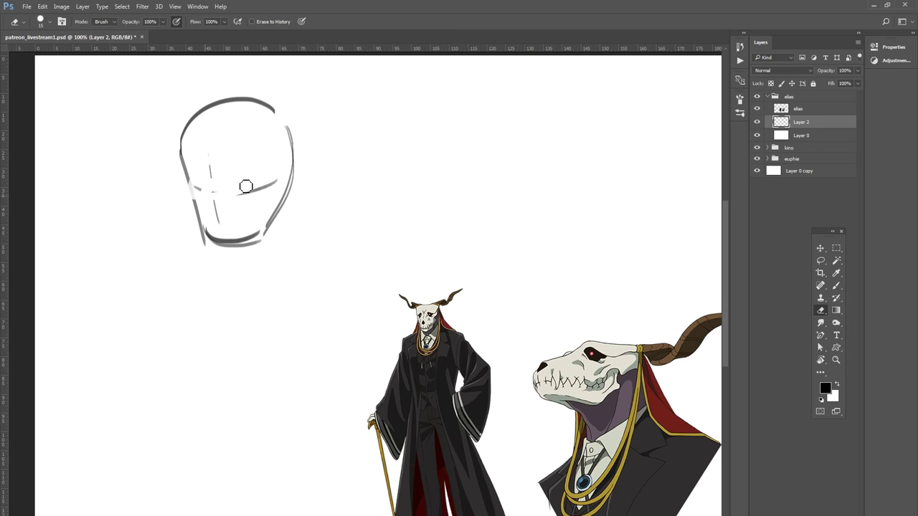
{"action": "key", "text": "b"}
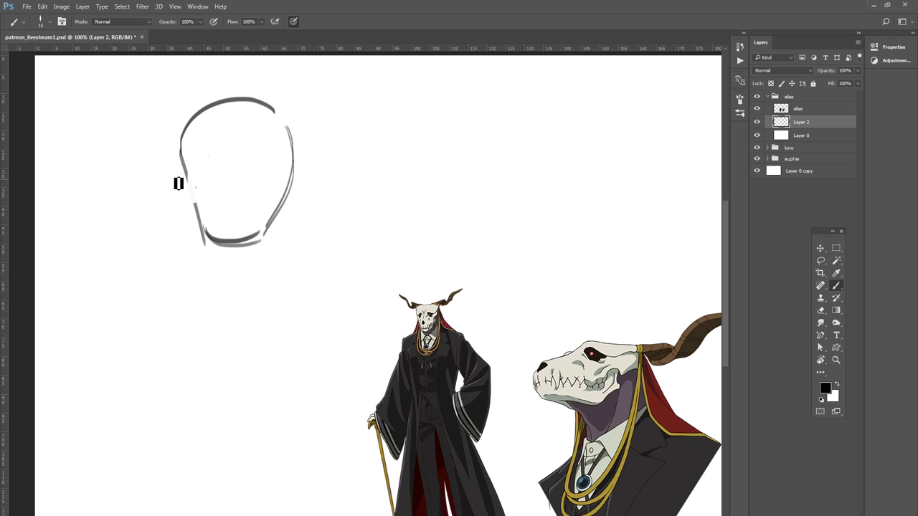
{"action": "left_click_drag", "start_coordinate": [171, 172], "coordinate": [218, 246]}
Step: Hide the reference and add left-jaw lines, a lower-head curve, a centre line and an ear curve
{"action": "left_click", "coordinate": [757, 109]}
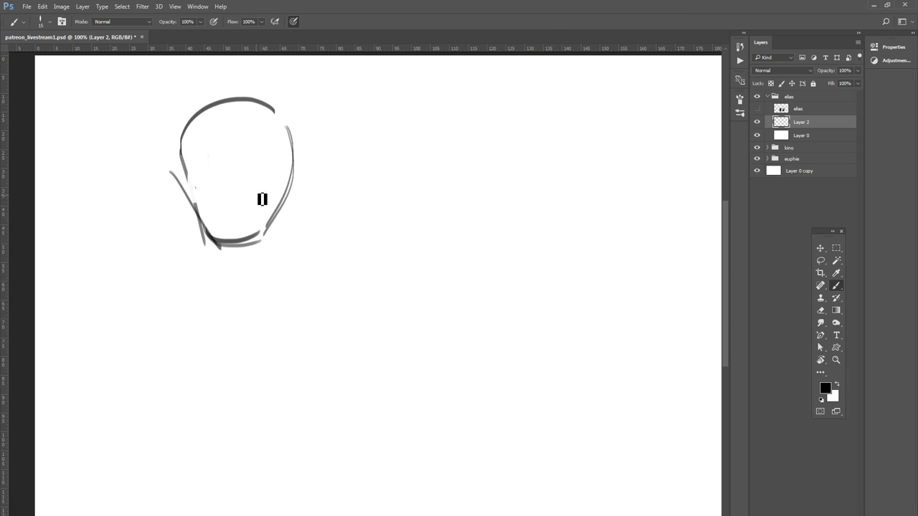
{"action": "left_click_drag", "start_coordinate": [179, 148], "coordinate": [221, 253]}
{"action": "left_click_drag", "start_coordinate": [178, 148], "coordinate": [215, 212]}
{"action": "left_click_drag", "start_coordinate": [180, 172], "coordinate": [282, 179]}
{"action": "left_click_drag", "start_coordinate": [203, 116], "coordinate": [235, 251]}
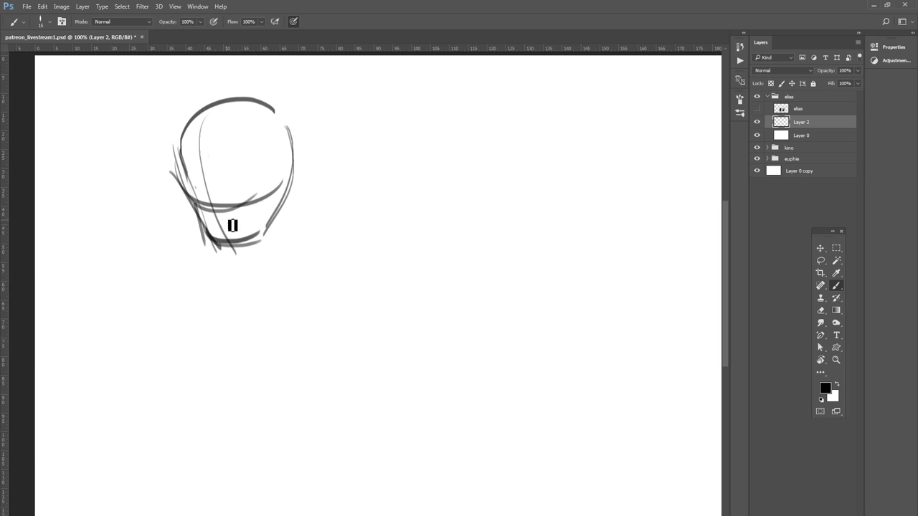
{"action": "mouse_move", "coordinate": [192, 185]}
{"action": "left_mouse_down"}
{"action": "mouse_move", "coordinate": [203, 198]}
{"action": "mouse_move", "coordinate": [249, 193]}
{"action": "left_mouse_up"}
Step: Compare with the reference, then darken the eye sockets and draw two forehead arcs
{"action": "left_click", "coordinate": [757, 109]}
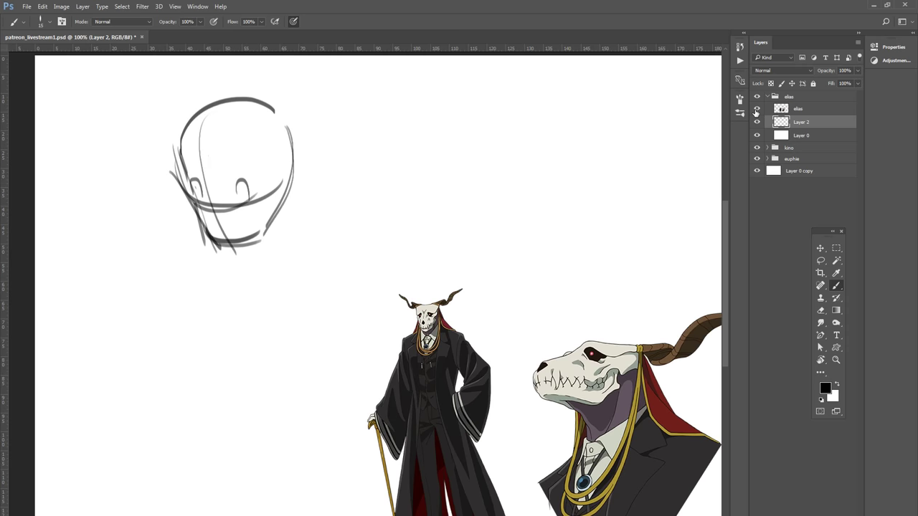
{"action": "left_click", "coordinate": [757, 109]}
{"action": "mouse_move", "coordinate": [198, 202]}
{"action": "left_mouse_down"}
{"action": "mouse_move", "coordinate": [166, 256]}
{"action": "mouse_move", "coordinate": [194, 270]}
{"action": "left_mouse_up"}
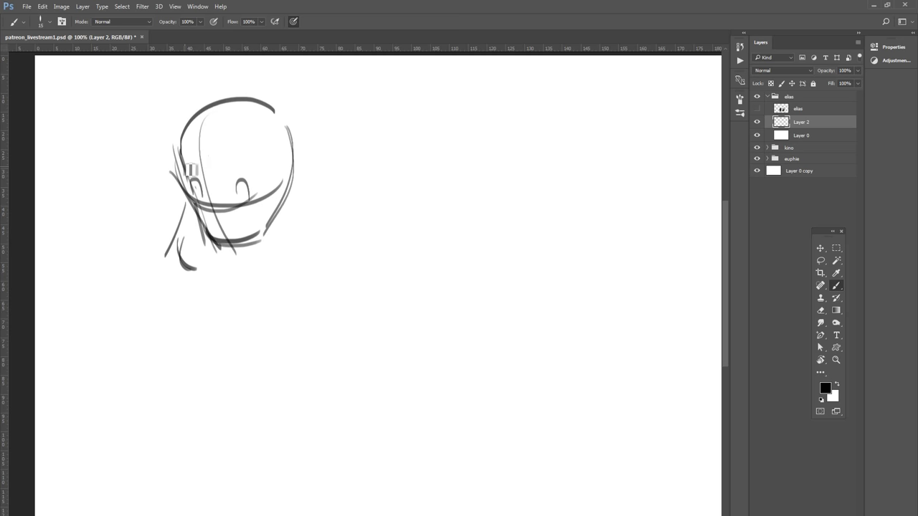
{"action": "mouse_move", "coordinate": [187, 178]}
{"action": "left_mouse_down"}
{"action": "mouse_move", "coordinate": [201, 192]}
{"action": "mouse_move", "coordinate": [262, 192]}
{"action": "mouse_move", "coordinate": [268, 204]}
{"action": "left_mouse_up"}
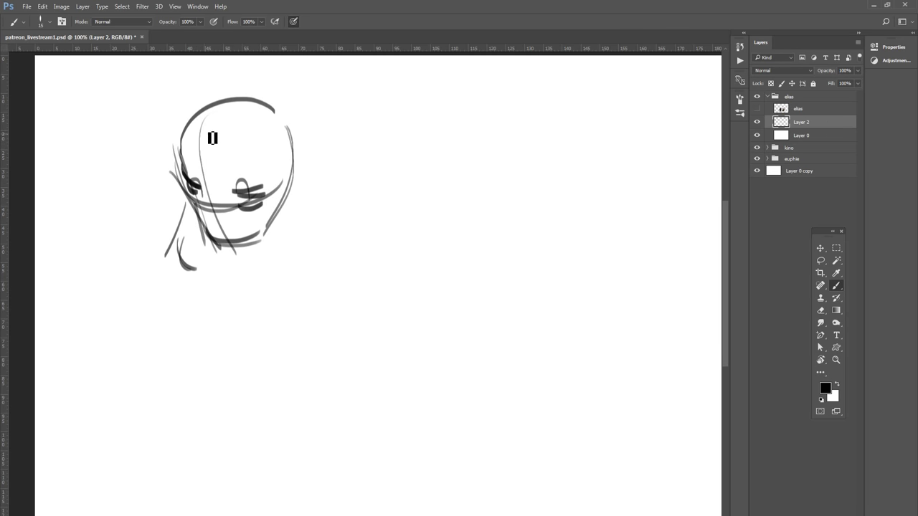
{"action": "left_click_drag", "start_coordinate": [191, 152], "coordinate": [265, 115]}
{"action": "left_click_drag", "start_coordinate": [189, 148], "coordinate": [280, 111]}
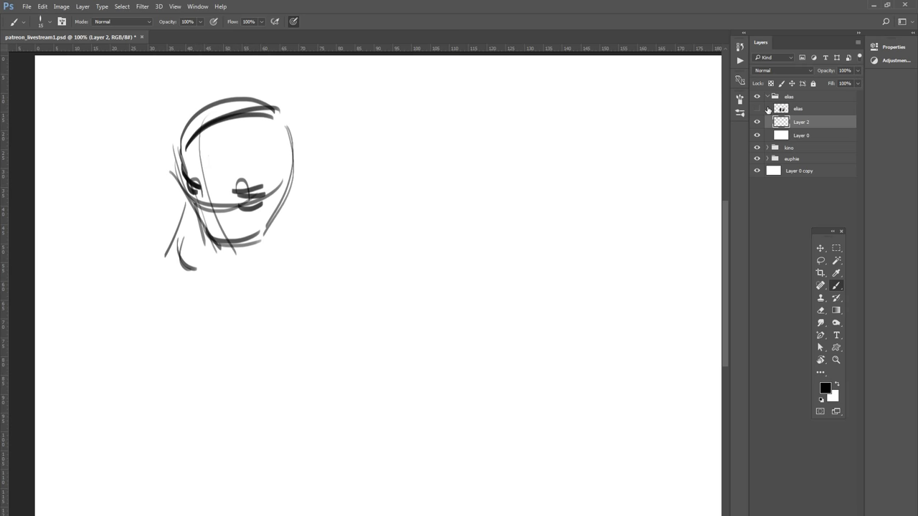
{"action": "left_click", "coordinate": [757, 108]}
{"action": "left_click", "coordinate": [789, 109]}
Step: On Layer 2, add chin strokes, faint forehead lines and dark shapes for both eyes
{"action": "left_click_drag", "start_coordinate": [451, 256], "coordinate": [480, 227]}
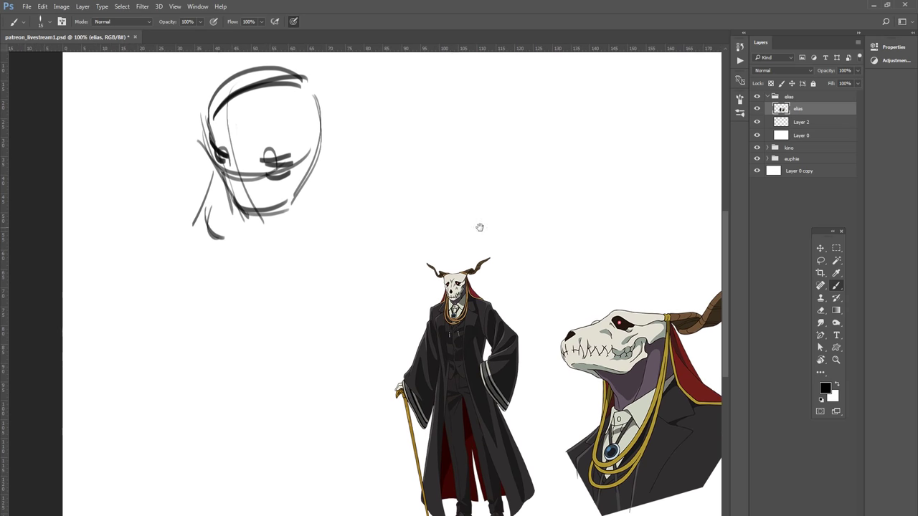
{"action": "left_click", "coordinate": [801, 121]}
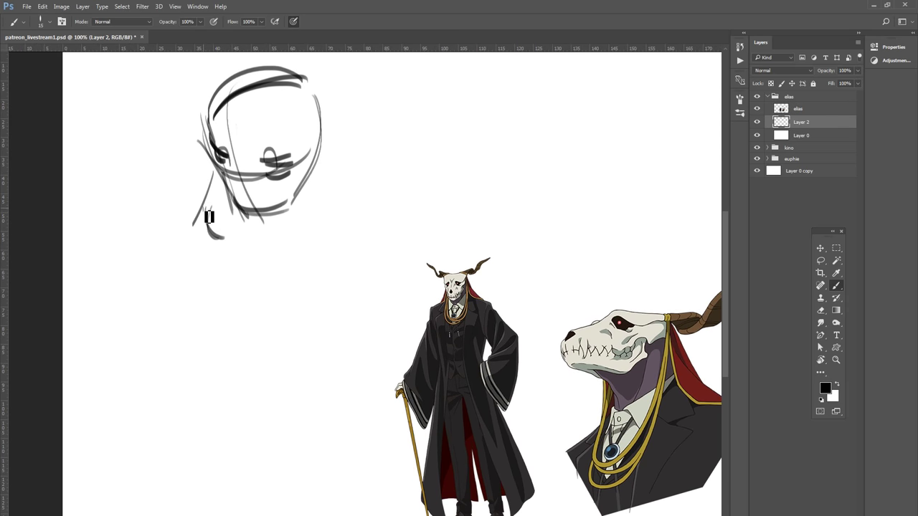
{"action": "left_click_drag", "start_coordinate": [205, 211], "coordinate": [294, 223]}
{"action": "mouse_move", "coordinate": [218, 230]}
{"action": "left_mouse_down"}
{"action": "mouse_move", "coordinate": [241, 228]}
{"action": "mouse_move", "coordinate": [212, 205]}
{"action": "mouse_move", "coordinate": [215, 230]}
{"action": "mouse_move", "coordinate": [240, 232]}
{"action": "mouse_move", "coordinate": [296, 212]}
{"action": "mouse_move", "coordinate": [316, 164]}
{"action": "left_mouse_up"}
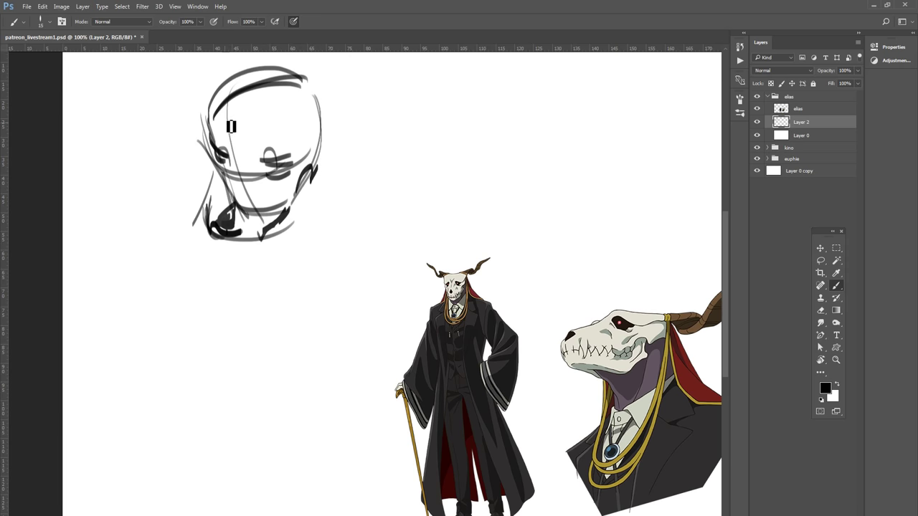
{"action": "left_click_drag", "start_coordinate": [232, 134], "coordinate": [257, 130]}
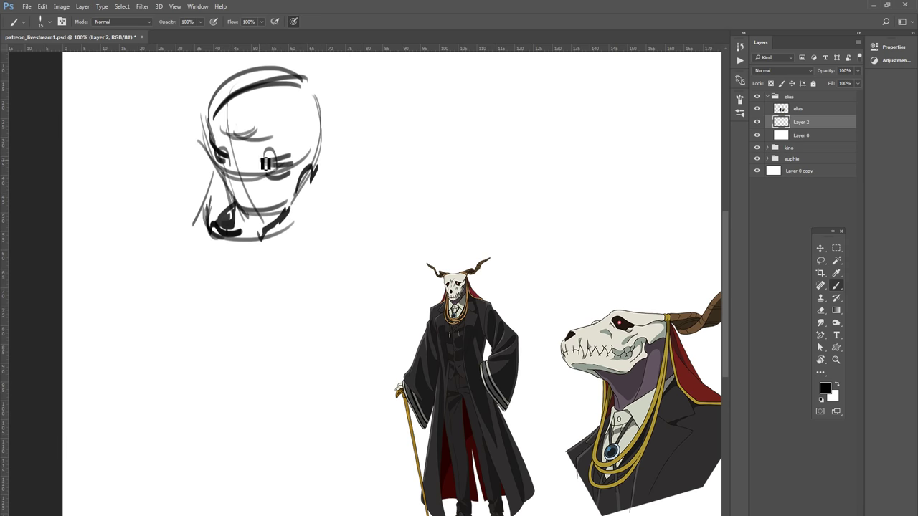
{"action": "left_click_drag", "start_coordinate": [265, 164], "coordinate": [290, 161]}
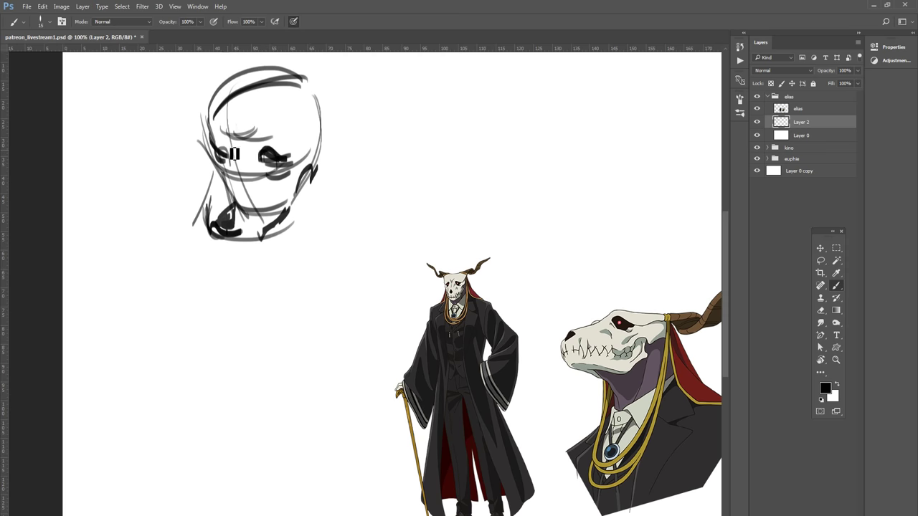
{"action": "mouse_move", "coordinate": [222, 154]}
{"action": "left_mouse_down"}
{"action": "mouse_move", "coordinate": [239, 151]}
{"action": "mouse_move", "coordinate": [219, 166]}
{"action": "mouse_move", "coordinate": [224, 198]}
{"action": "left_mouse_up"}
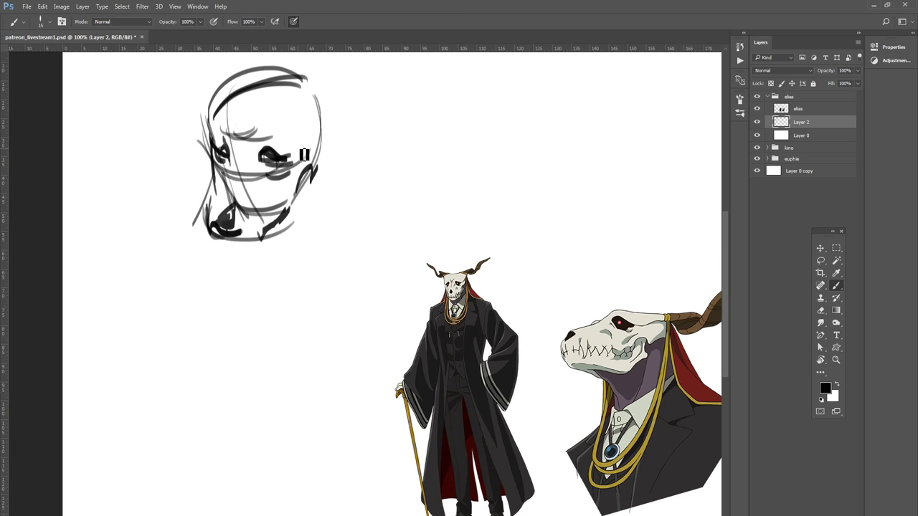
Step: Line the head's right side and lower-right jaw, and start a horn at the top-left
{"action": "left_click_drag", "start_coordinate": [315, 99], "coordinate": [293, 213]}
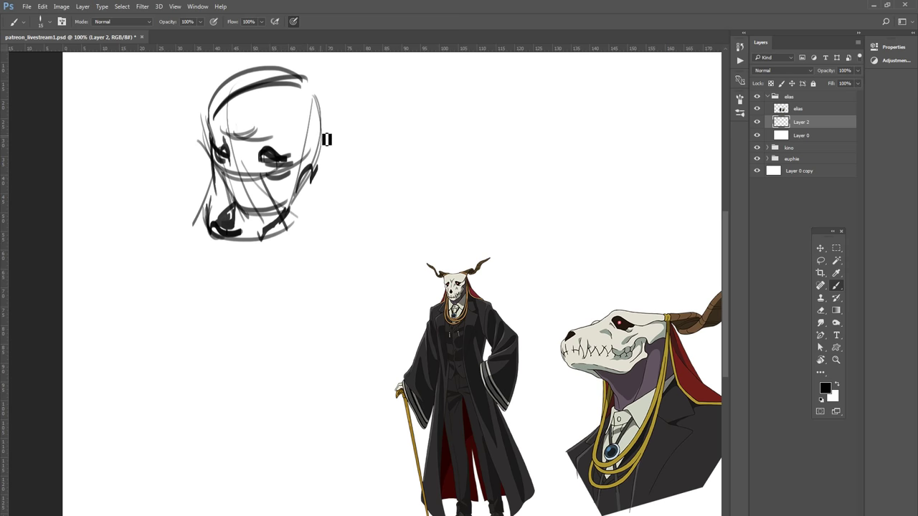
{"action": "left_click_drag", "start_coordinate": [317, 100], "coordinate": [331, 187]}
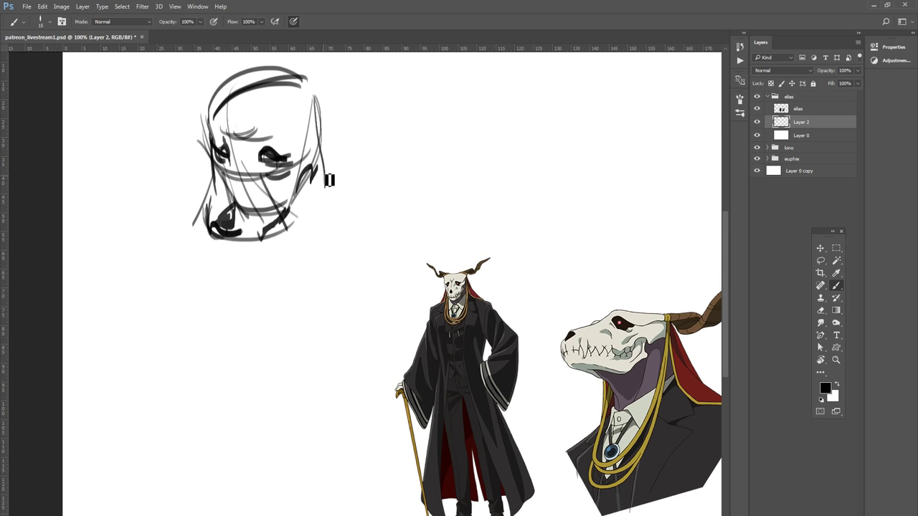
{"action": "left_click_drag", "start_coordinate": [317, 100], "coordinate": [337, 197]}
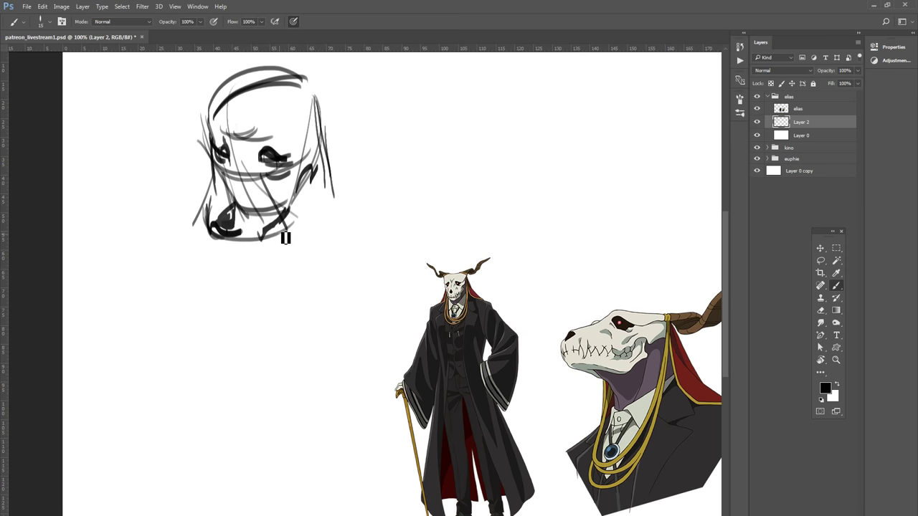
{"action": "mouse_move", "coordinate": [286, 238]}
{"action": "left_mouse_down"}
{"action": "mouse_move", "coordinate": [331, 201]}
{"action": "mouse_move", "coordinate": [330, 213]}
{"action": "left_mouse_up"}
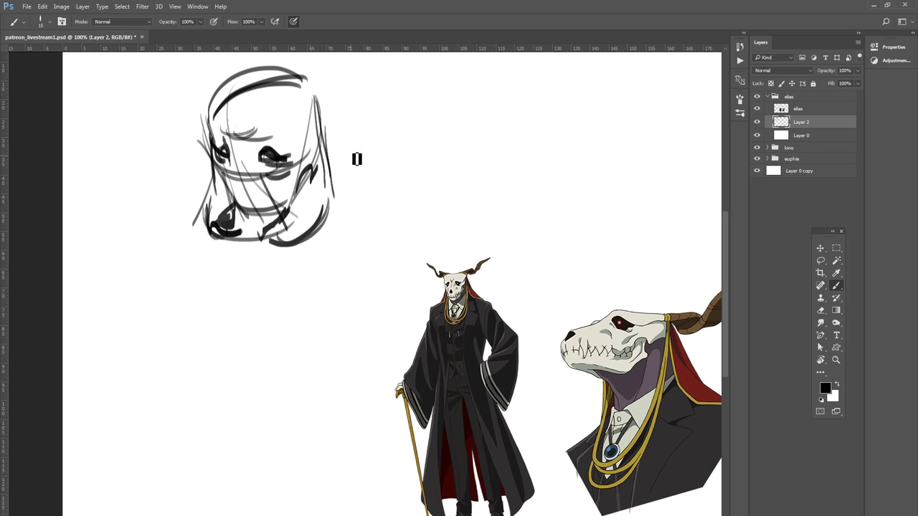
{"action": "left_click_drag", "start_coordinate": [356, 158], "coordinate": [364, 191]}
{"action": "left_click_drag", "start_coordinate": [323, 117], "coordinate": [335, 147]}
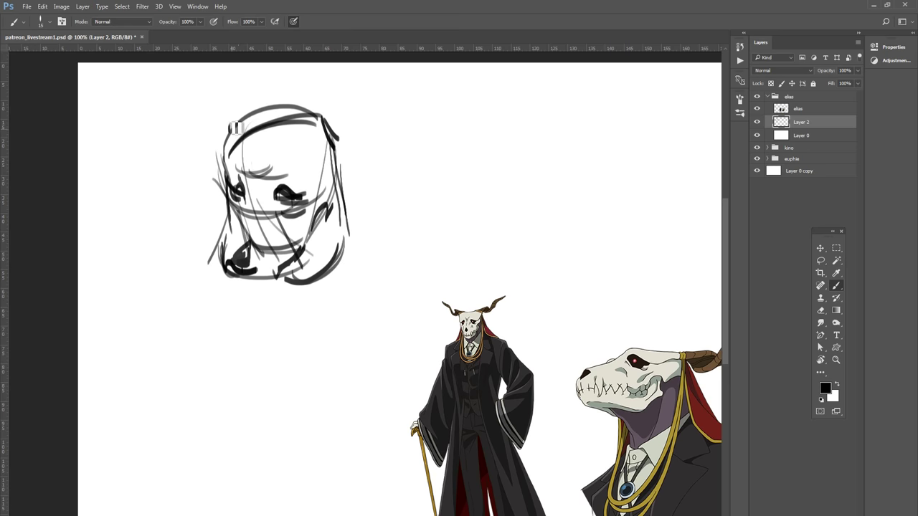
{"action": "mouse_move", "coordinate": [231, 133]}
{"action": "left_mouse_down"}
{"action": "mouse_move", "coordinate": [242, 112]}
{"action": "mouse_move", "coordinate": [221, 100]}
{"action": "mouse_move", "coordinate": [206, 109]}
{"action": "mouse_move", "coordinate": [228, 147]}
{"action": "left_mouse_up"}
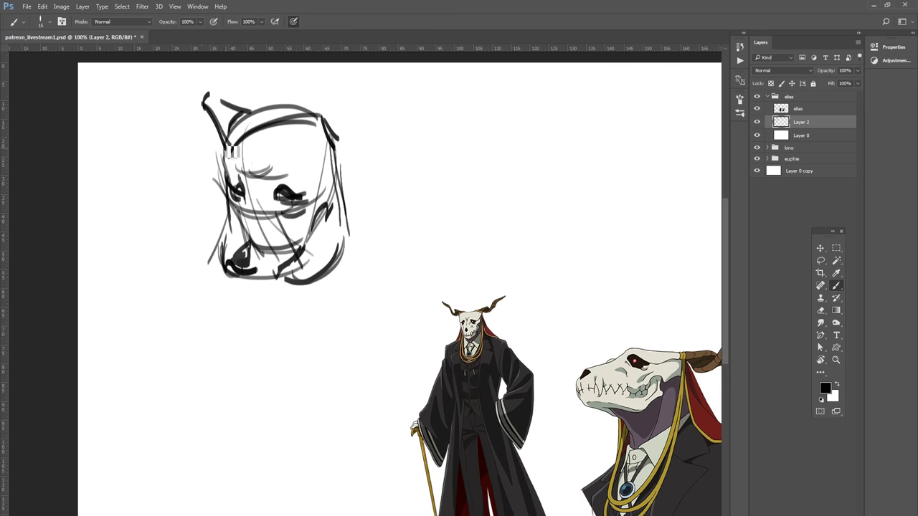
{"action": "mouse_move", "coordinate": [205, 108]}
{"action": "left_mouse_down"}
{"action": "mouse_move", "coordinate": [211, 132]}
{"action": "mouse_move", "coordinate": [142, 72]}
{"action": "mouse_move", "coordinate": [173, 93]}
{"action": "left_mouse_up"}
{"action": "key", "text": "ctrl+z"}
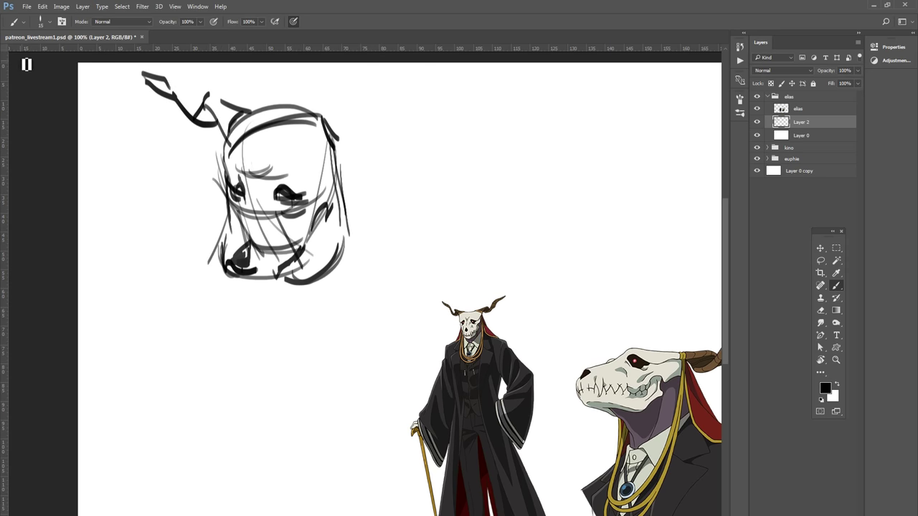
Step: Free-transform the head sketch: rotate 4.66° clockwise and widen to 102.64%
{"action": "left_click", "coordinate": [818, 247]}
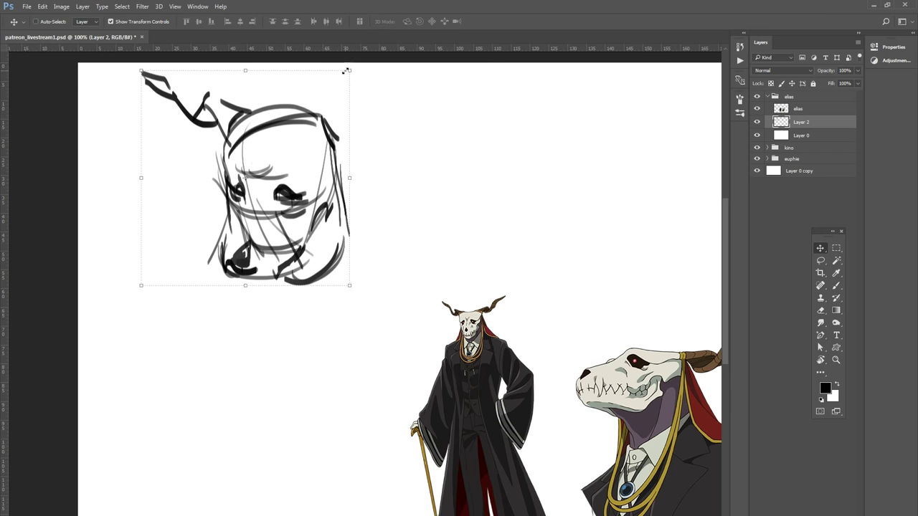
{"action": "left_click_drag", "start_coordinate": [345, 71], "coordinate": [345, 185]}
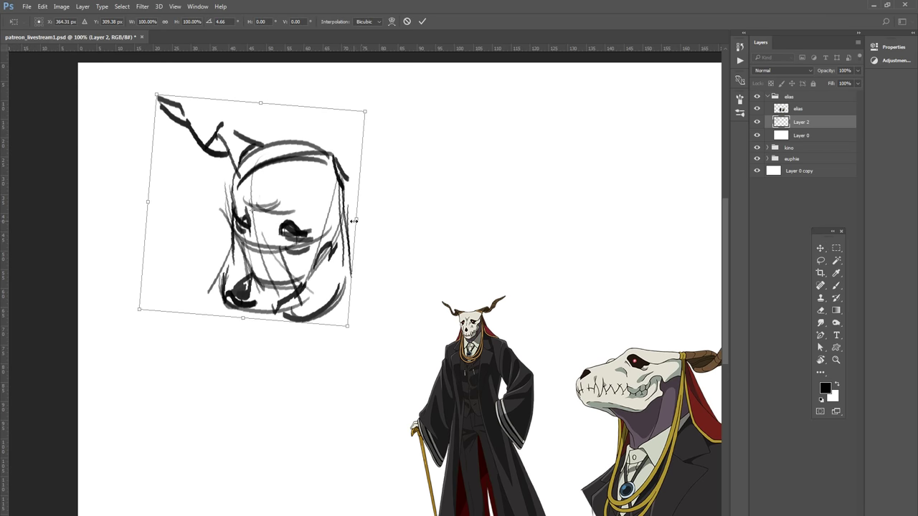
{"action": "left_click_drag", "start_coordinate": [353, 222], "coordinate": [360, 221]}
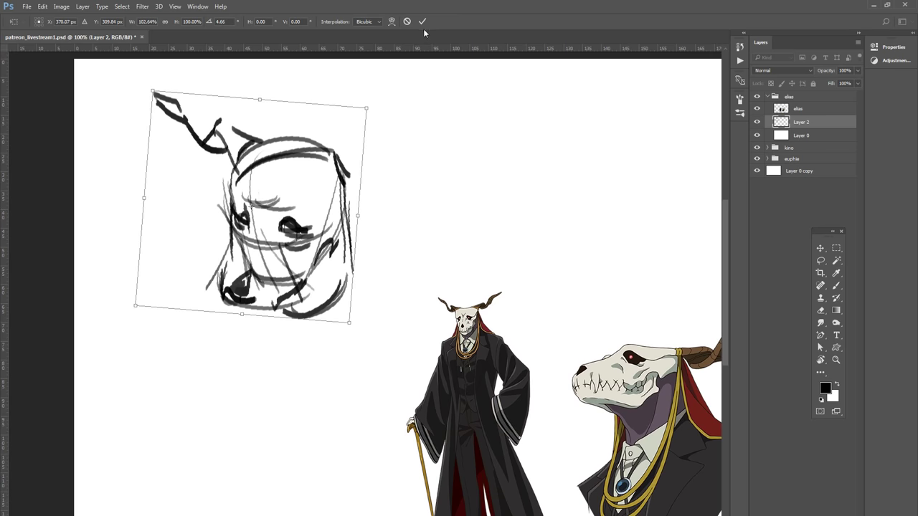
{"action": "left_click", "coordinate": [421, 21]}
Step: Brush a right ear at the skull's top right and extend it into a long horn
{"action": "key", "text": "b"}
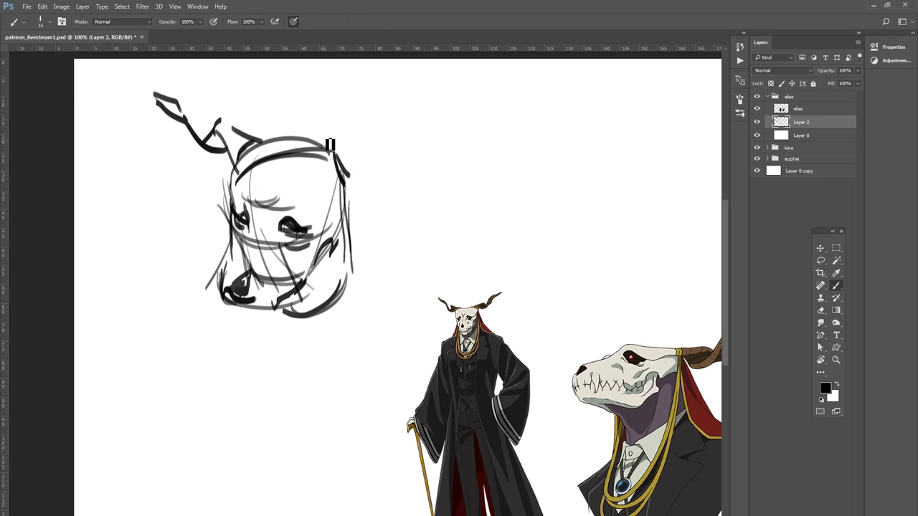
{"action": "left_click_drag", "start_coordinate": [326, 154], "coordinate": [366, 138]}
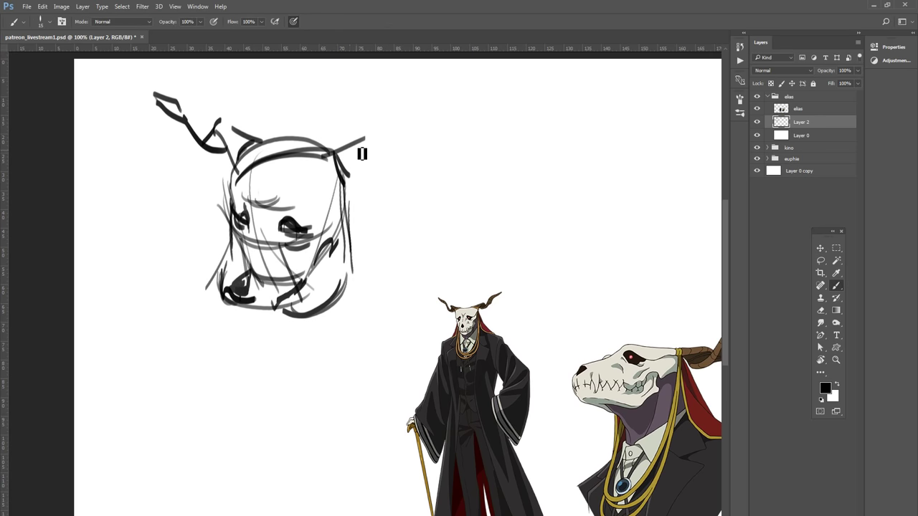
{"action": "mouse_move", "coordinate": [340, 179]}
{"action": "left_mouse_down"}
{"action": "mouse_move", "coordinate": [386, 139]}
{"action": "mouse_move", "coordinate": [362, 174]}
{"action": "left_mouse_up"}
{"action": "mouse_move", "coordinate": [366, 136]}
{"action": "left_mouse_down"}
{"action": "mouse_move", "coordinate": [386, 147]}
{"action": "mouse_move", "coordinate": [366, 169]}
{"action": "mouse_move", "coordinate": [449, 104]}
{"action": "left_mouse_up"}
{"action": "left_click_drag", "start_coordinate": [421, 133], "coordinate": [492, 109]}
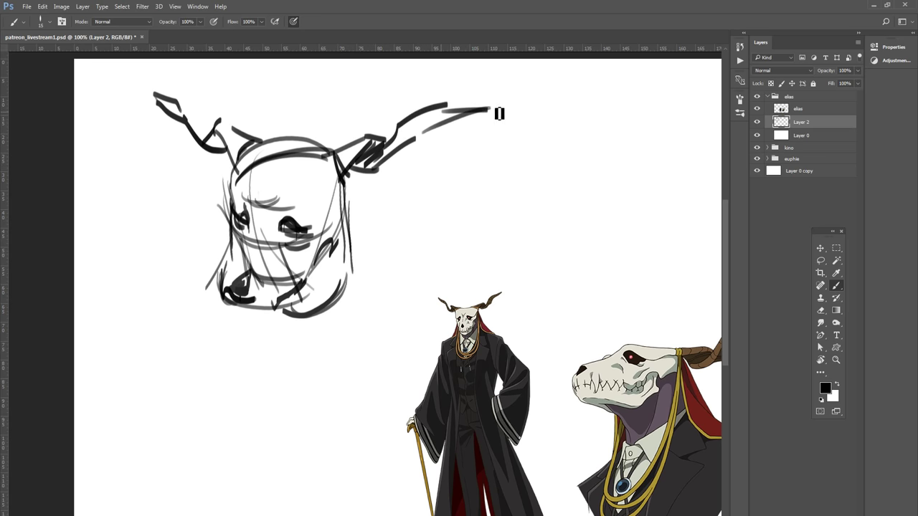
Step: Redraw the jaw line as a new curve, undoing the rejected jaw and cheek strokes
{"action": "left_click_drag", "start_coordinate": [274, 307], "coordinate": [348, 252]}
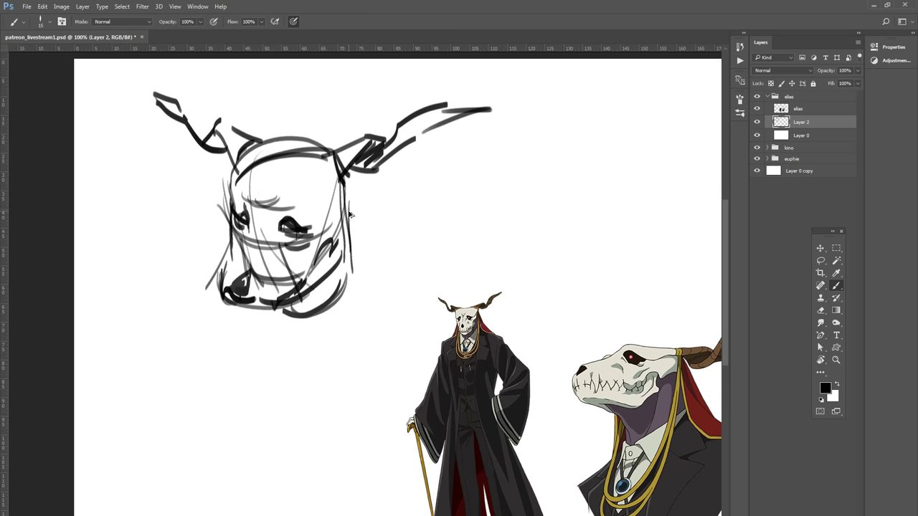
{"action": "key", "text": "ctrl+z"}
{"action": "left_click_drag", "start_coordinate": [267, 308], "coordinate": [351, 276]}
{"action": "left_click_drag", "start_coordinate": [352, 188], "coordinate": [357, 271]}
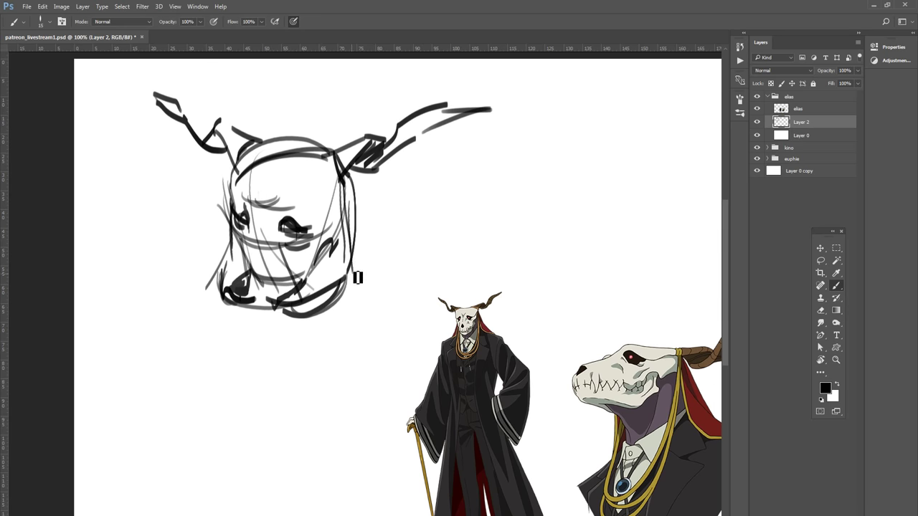
{"action": "key", "text": "ctrl+z"}
{"action": "key", "text": "ctrl+z"}
{"action": "left_click_drag", "start_coordinate": [255, 310], "coordinate": [347, 265]}
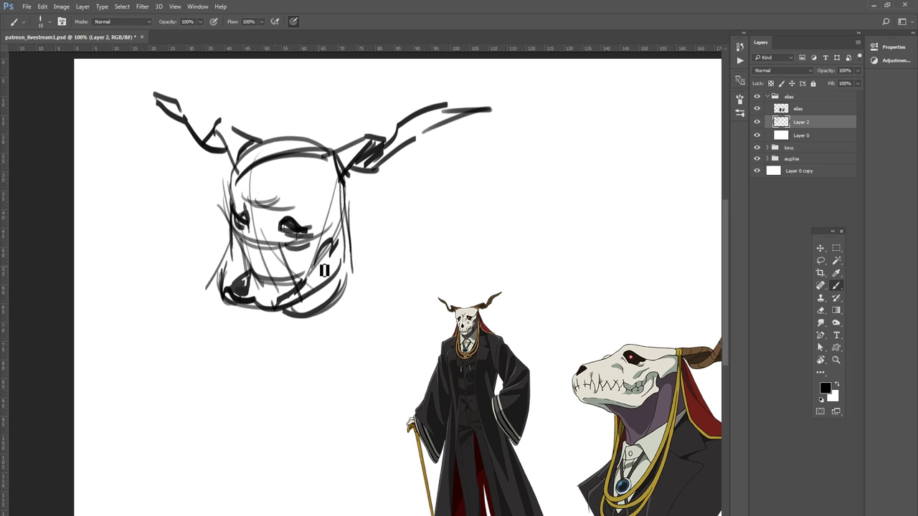
{"action": "key", "text": "ctrl+z"}
{"action": "left_click_drag", "start_coordinate": [266, 307], "coordinate": [343, 281]}
Step: Add outer right-cheek strokes, extend the jaw right, and curve around the skull's left side
{"action": "left_click_drag", "start_coordinate": [357, 219], "coordinate": [351, 273]}
{"action": "left_click_drag", "start_coordinate": [271, 310], "coordinate": [336, 281]}
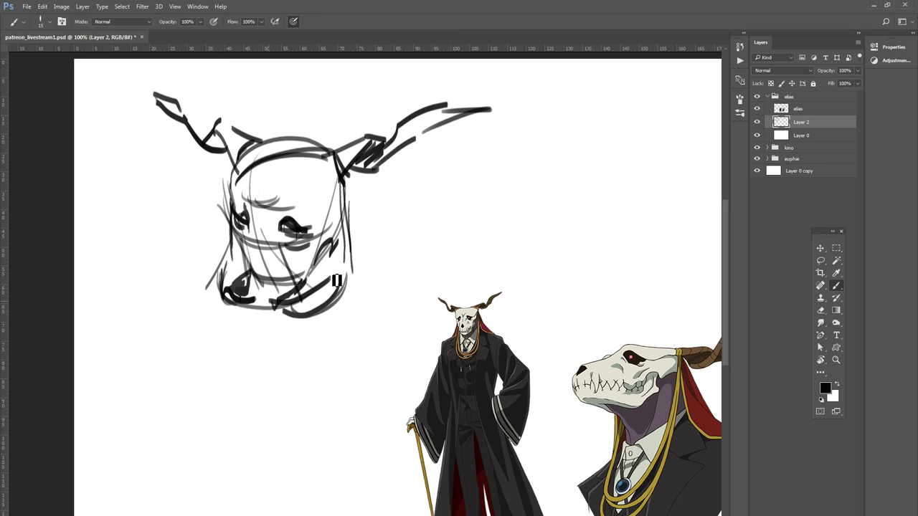
{"action": "left_click_drag", "start_coordinate": [353, 179], "coordinate": [362, 260]}
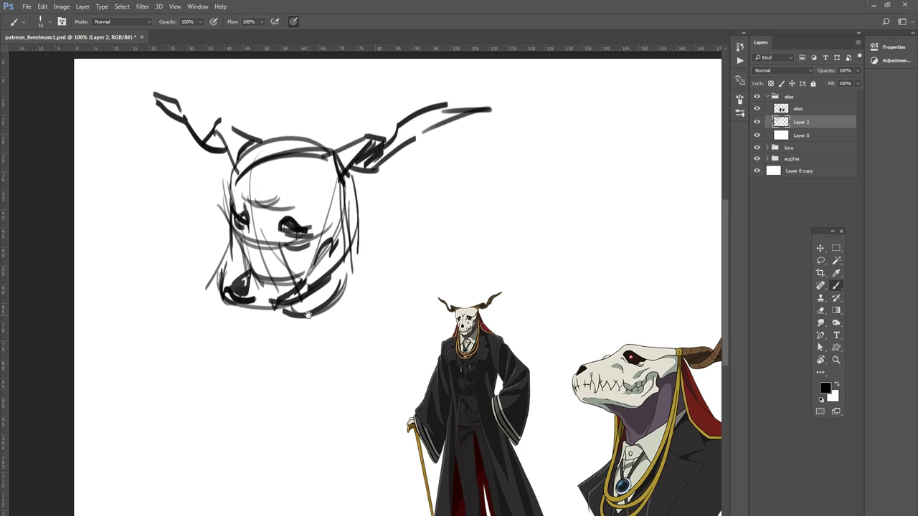
{"action": "left_click_drag", "start_coordinate": [269, 265], "coordinate": [253, 208]}
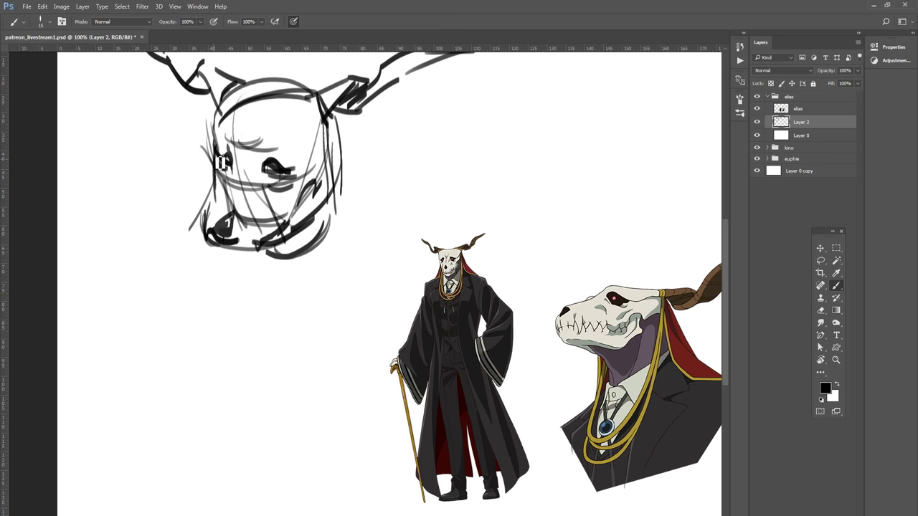
{"action": "left_click_drag", "start_coordinate": [201, 149], "coordinate": [199, 235]}
Step: Brush nested U-shaped curves below the skull, redoing the first attempt
{"action": "key", "text": "ctrl+z"}
{"action": "mouse_move", "coordinate": [192, 248]}
{"action": "left_mouse_down"}
{"action": "mouse_move", "coordinate": [365, 174]}
{"action": "mouse_move", "coordinate": [294, 365]}
{"action": "mouse_move", "coordinate": [222, 394]}
{"action": "mouse_move", "coordinate": [409, 233]}
{"action": "left_mouse_up"}
{"action": "key", "text": "ctrl+alt+z"}
{"action": "key", "text": "ctrl+alt+z"}
{"action": "key", "text": "ctrl+alt+z"}
{"action": "left_click_drag", "start_coordinate": [216, 247], "coordinate": [351, 379]}
{"action": "left_click_drag", "start_coordinate": [382, 182], "coordinate": [354, 388]}
{"action": "mouse_move", "coordinate": [185, 244]}
{"action": "left_mouse_down"}
{"action": "mouse_move", "coordinate": [228, 337]}
{"action": "mouse_move", "coordinate": [377, 280]}
{"action": "left_mouse_up"}
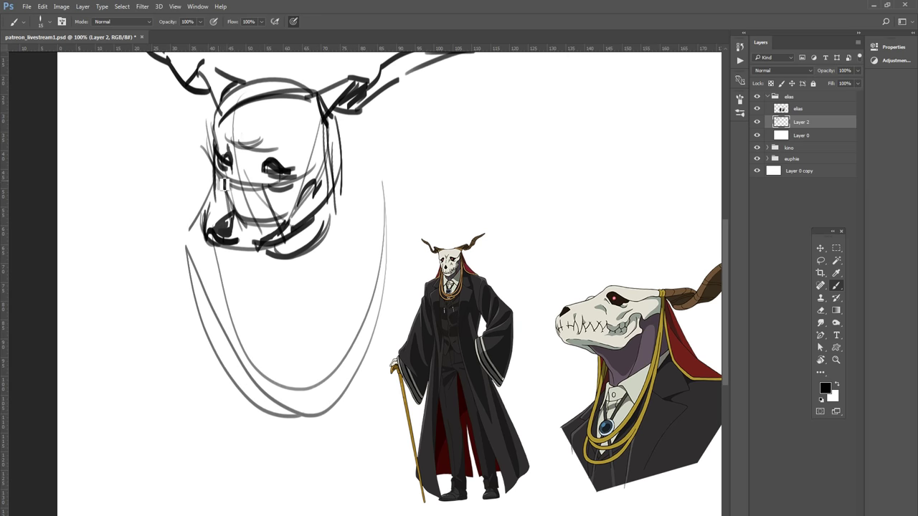
Step: Sweep long strokes right toward the horns, add thin vertical strokes, and ring both eyes
{"action": "left_click_drag", "start_coordinate": [197, 168], "coordinate": [459, 238]}
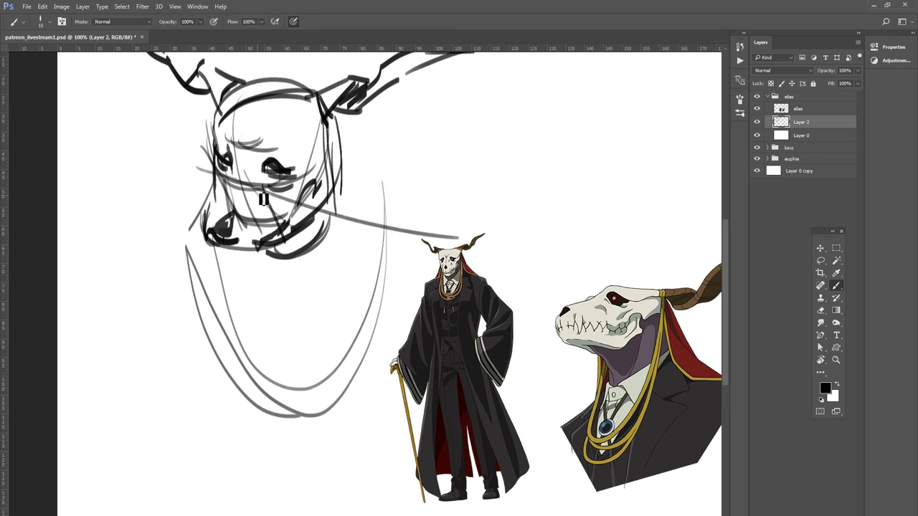
{"action": "left_click_drag", "start_coordinate": [194, 144], "coordinate": [432, 237]}
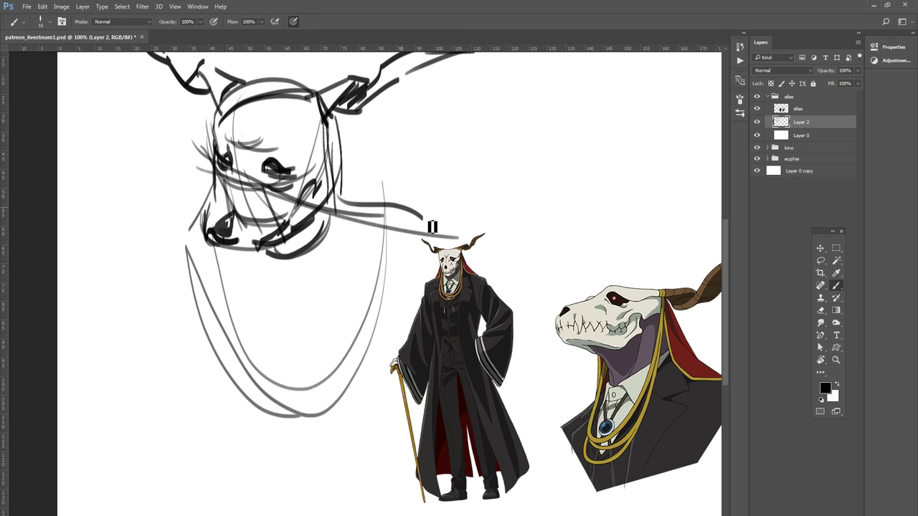
{"action": "mouse_move", "coordinate": [327, 144]}
{"action": "left_mouse_down"}
{"action": "mouse_move", "coordinate": [406, 236]}
{"action": "mouse_move", "coordinate": [441, 247]}
{"action": "left_mouse_up"}
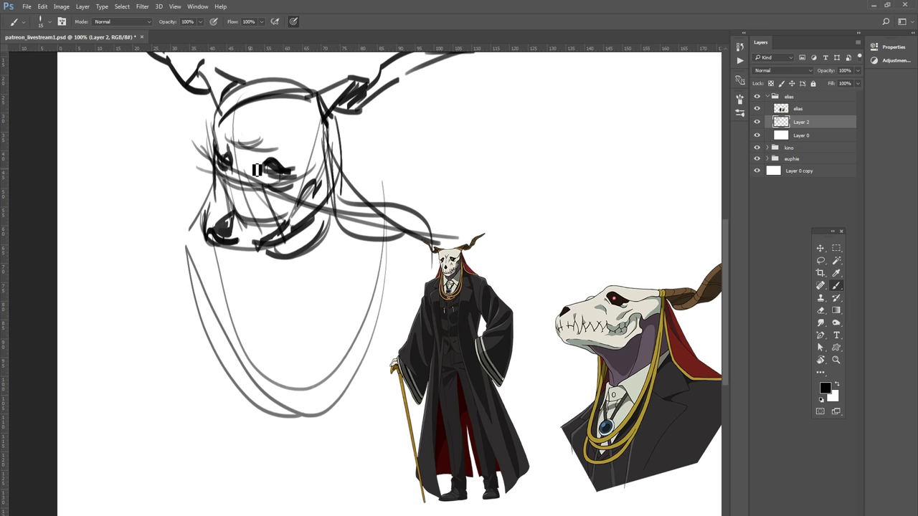
{"action": "left_click_drag", "start_coordinate": [252, 118], "coordinate": [245, 266]}
{"action": "left_click_drag", "start_coordinate": [228, 146], "coordinate": [227, 166]}
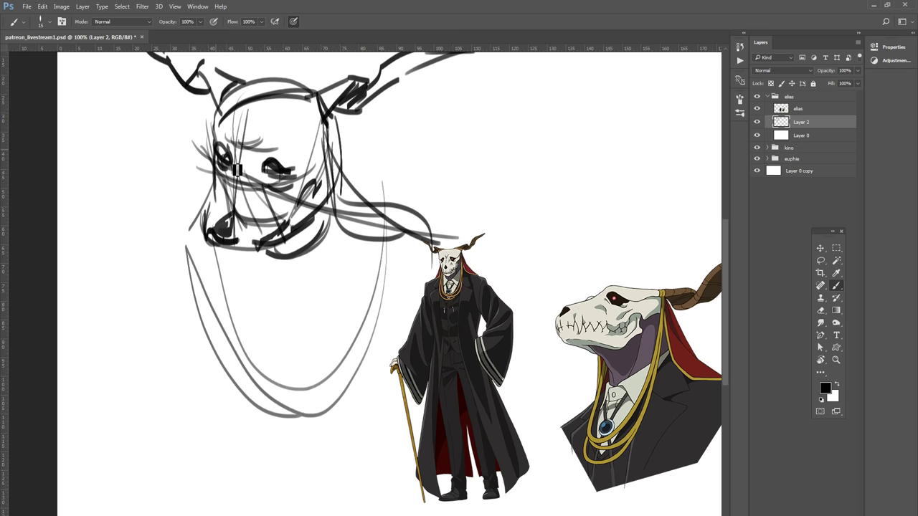
{"action": "mouse_move", "coordinate": [281, 183]}
{"action": "left_mouse_down"}
{"action": "mouse_move", "coordinate": [294, 188]}
{"action": "mouse_move", "coordinate": [281, 198]}
{"action": "left_mouse_up"}
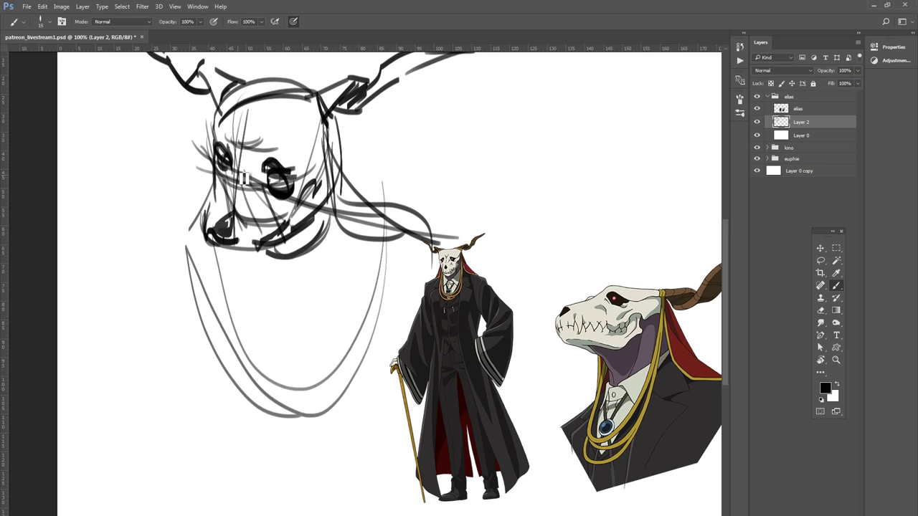
Step: Erase a diagonal patch across the nose and add a dark stroke above the right eye
{"action": "key", "text": "r"}
{"action": "key", "text": "e"}
{"action": "left_click_drag", "start_coordinate": [262, 151], "coordinate": [192, 260]}
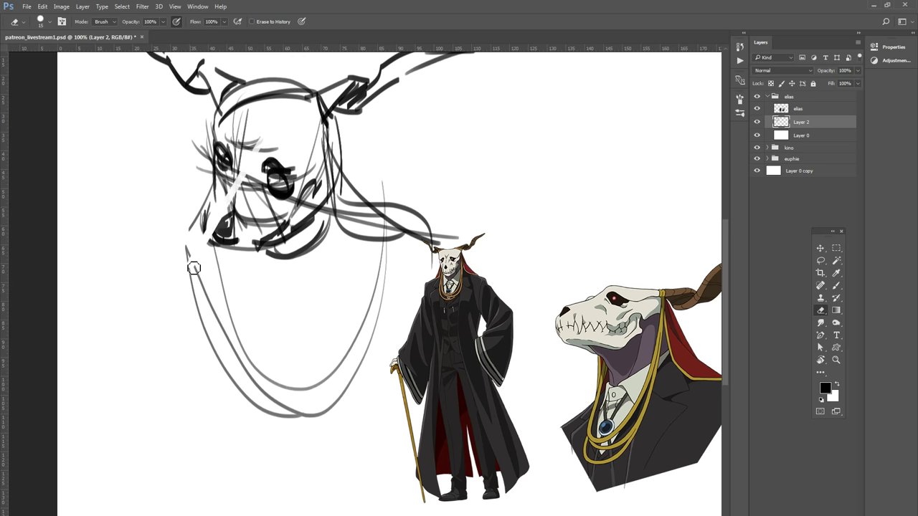
{"action": "key", "text": "b"}
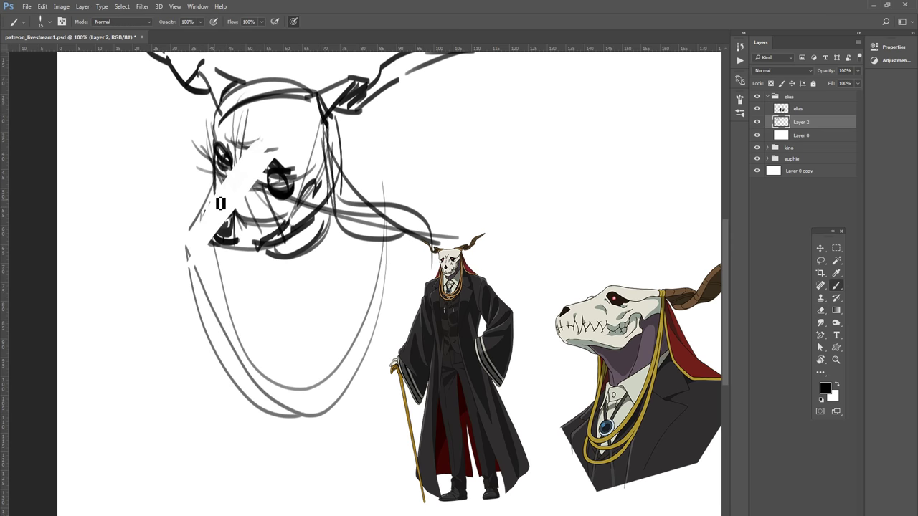
{"action": "left_click_drag", "start_coordinate": [272, 147], "coordinate": [250, 155]}
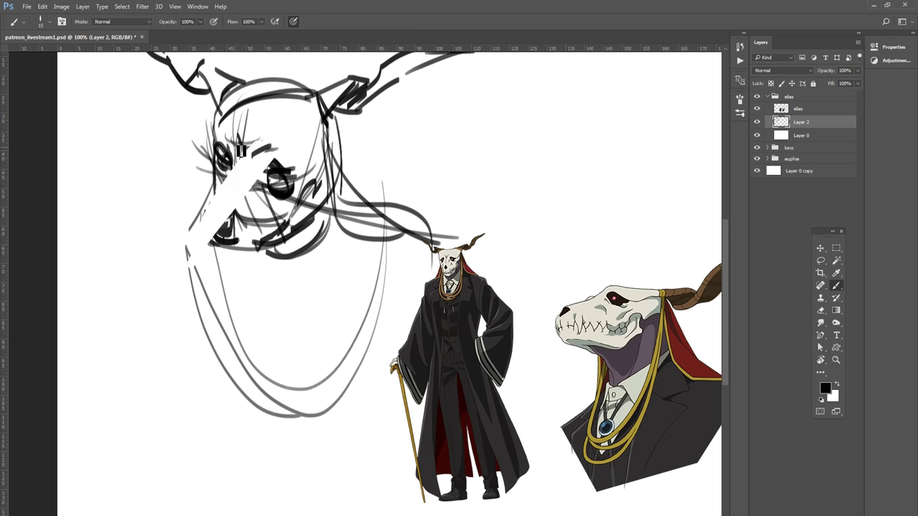
Step: Redraw the nose and mouth in the erased patch, filling the nostril solid dark
{"action": "key", "text": "e"}
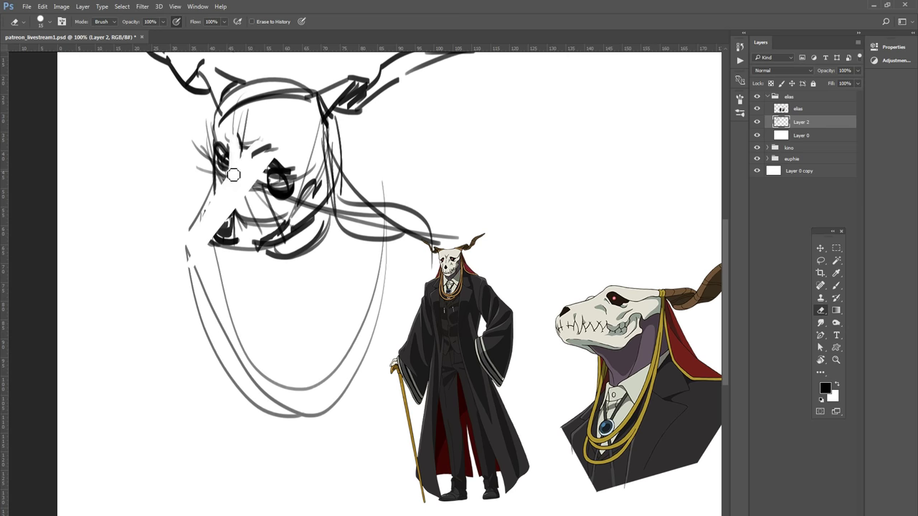
{"action": "key", "text": "b"}
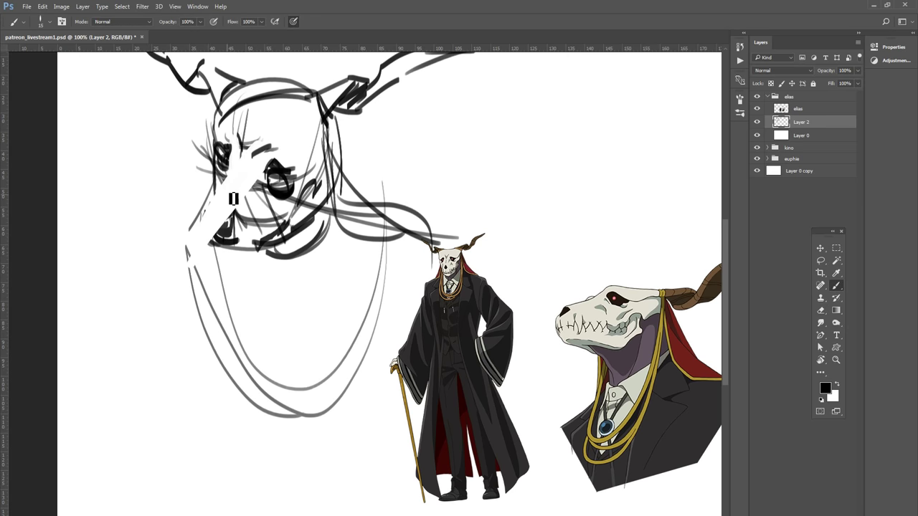
{"action": "mouse_move", "coordinate": [226, 172]}
{"action": "left_mouse_down"}
{"action": "mouse_move", "coordinate": [204, 233]}
{"action": "mouse_move", "coordinate": [216, 241]}
{"action": "mouse_move", "coordinate": [228, 224]}
{"action": "mouse_move", "coordinate": [217, 229]}
{"action": "mouse_move", "coordinate": [227, 234]}
{"action": "left_mouse_up"}
{"action": "key", "text": "e"}
{"action": "key", "text": "b"}
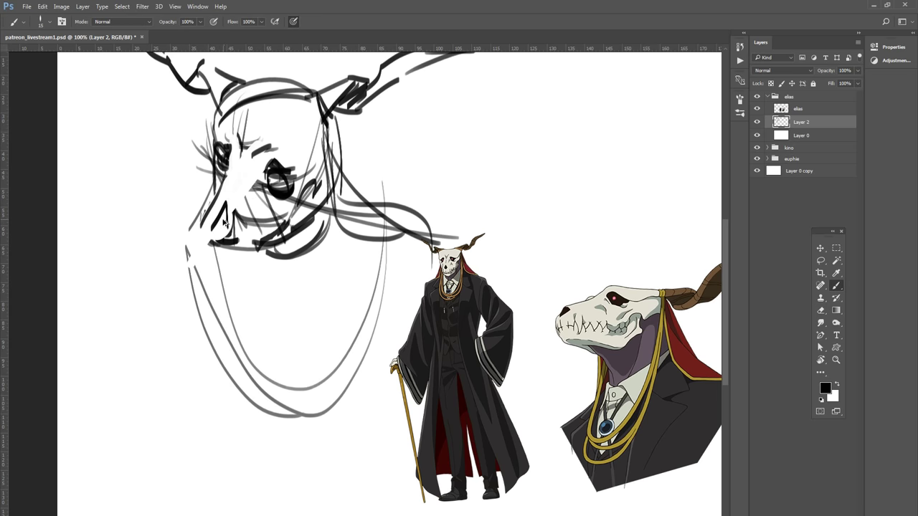
{"action": "mouse_move", "coordinate": [229, 202]}
{"action": "left_mouse_down"}
{"action": "mouse_move", "coordinate": [212, 227]}
{"action": "mouse_move", "coordinate": [224, 239]}
{"action": "mouse_move", "coordinate": [211, 236]}
{"action": "mouse_move", "coordinate": [215, 230]}
{"action": "mouse_move", "coordinate": [199, 237]}
{"action": "mouse_move", "coordinate": [257, 252]}
{"action": "mouse_move", "coordinate": [285, 229]}
{"action": "left_mouse_up"}
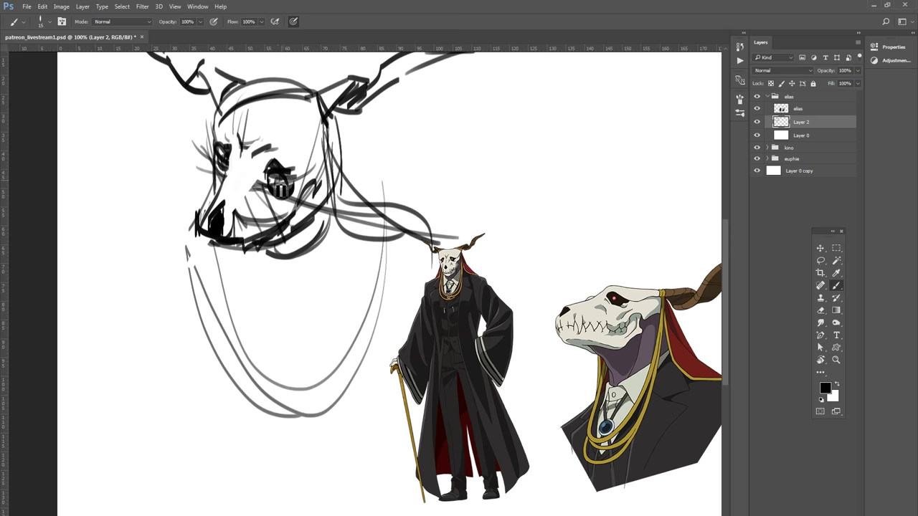
{"action": "key", "text": "e"}
{"action": "key", "text": "b"}
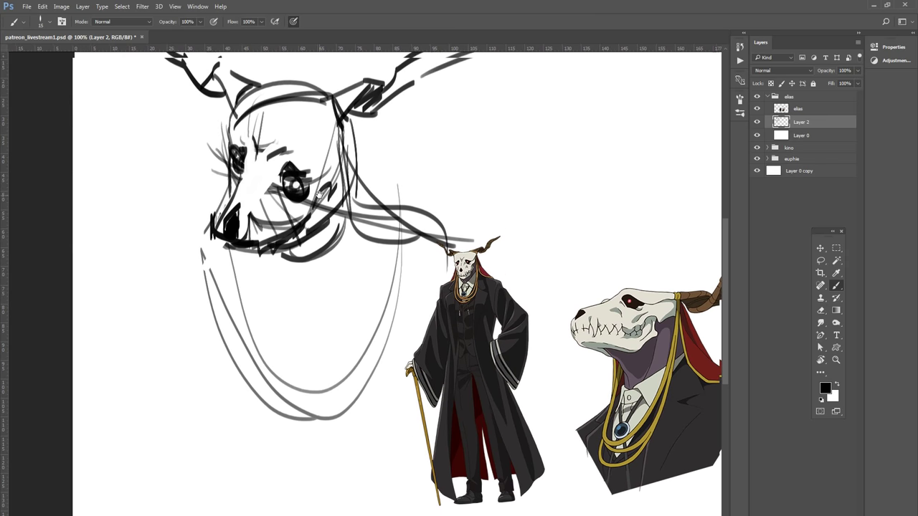
Step: Add a long stroke down from the head, a diagonal jaw stroke and strokes below the muzzle
{"action": "left_click_drag", "start_coordinate": [234, 170], "coordinate": [246, 184]}
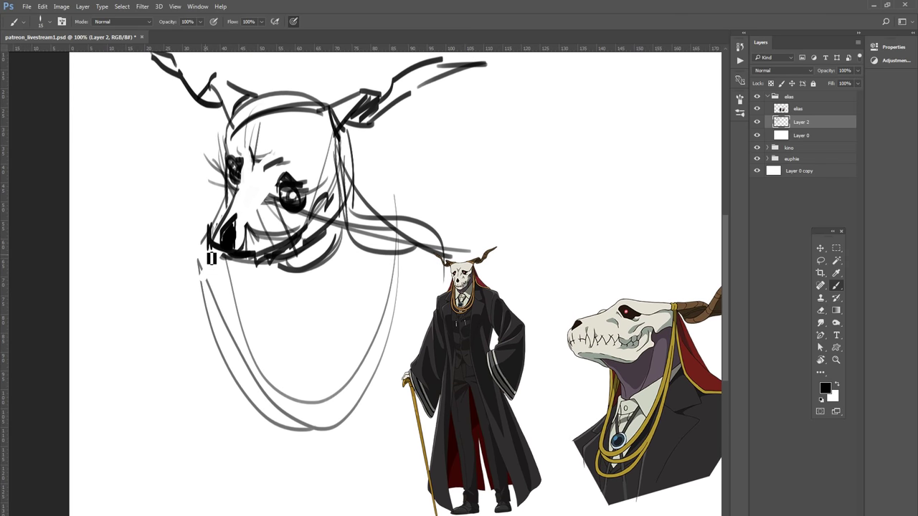
{"action": "left_click_drag", "start_coordinate": [401, 348], "coordinate": [398, 255]}
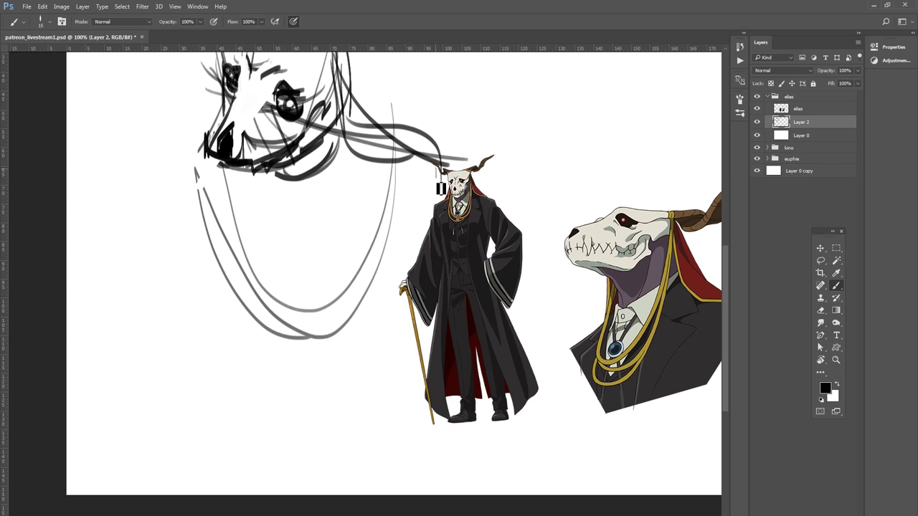
{"action": "left_click_drag", "start_coordinate": [440, 185], "coordinate": [347, 403]}
{"action": "left_click_drag", "start_coordinate": [376, 358], "coordinate": [360, 431]}
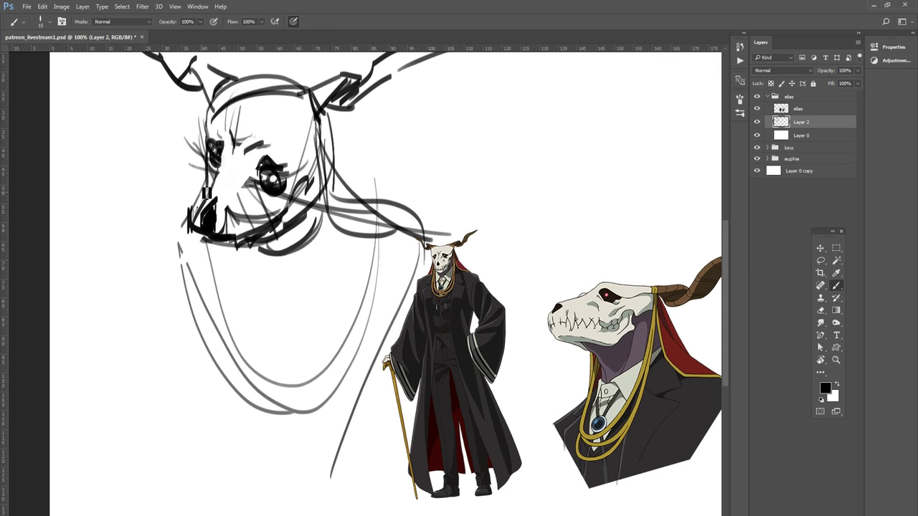
{"action": "mouse_move", "coordinate": [160, 232]}
{"action": "left_mouse_down"}
{"action": "mouse_move", "coordinate": [204, 195]}
{"action": "mouse_move", "coordinate": [188, 334]}
{"action": "mouse_move", "coordinate": [182, 320]}
{"action": "left_mouse_up"}
{"action": "left_click_drag", "start_coordinate": [353, 210], "coordinate": [430, 249]}
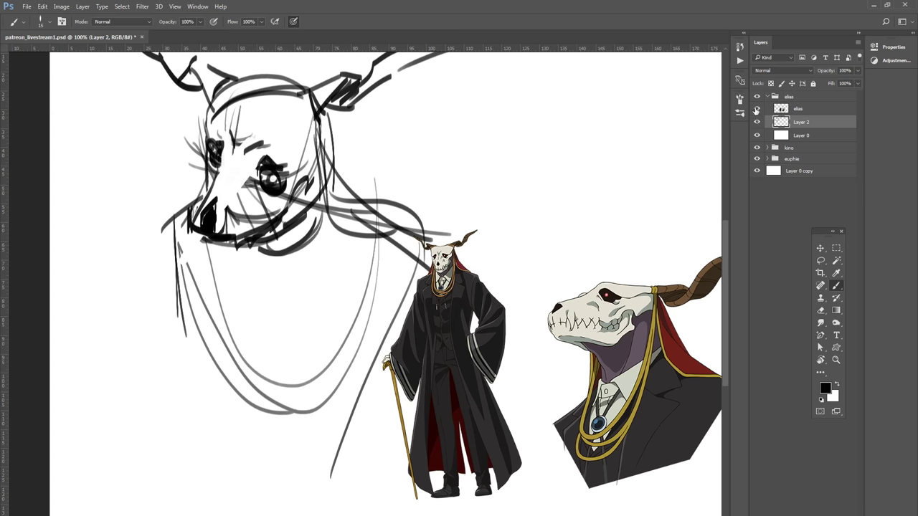
Step: Hide the elias reference layer and draw a shoulder line down from the hair
{"action": "left_click", "coordinate": [756, 109]}
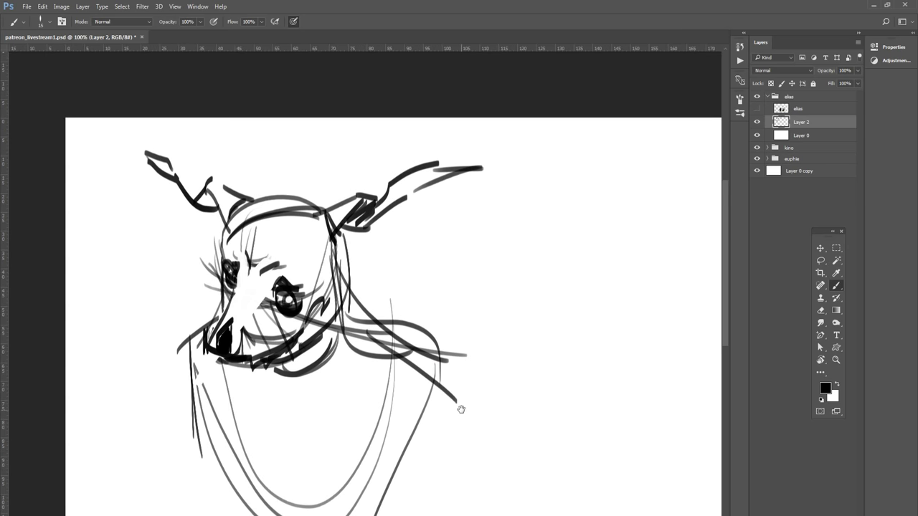
{"action": "mouse_move", "coordinate": [449, 297]}
{"action": "left_mouse_down"}
{"action": "mouse_move", "coordinate": [459, 409]}
{"action": "mouse_move", "coordinate": [482, 244]}
{"action": "left_mouse_up"}
{"action": "left_click_drag", "start_coordinate": [419, 175], "coordinate": [402, 383]}
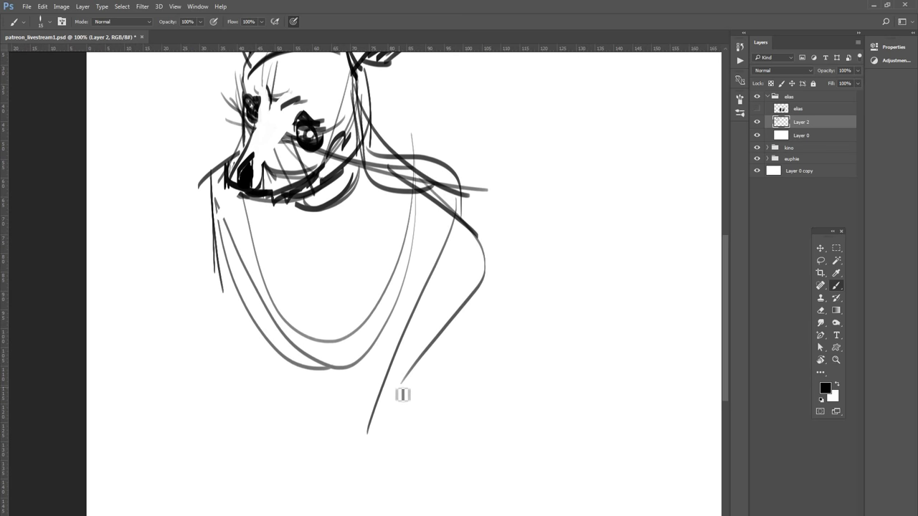
{"action": "key", "text": "ctrl+z"}
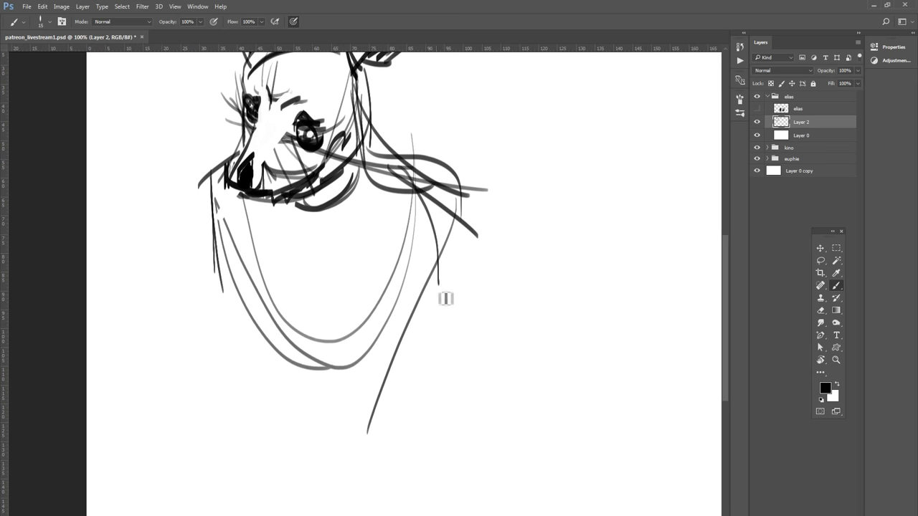
{"action": "left_click_drag", "start_coordinate": [422, 187], "coordinate": [465, 310]}
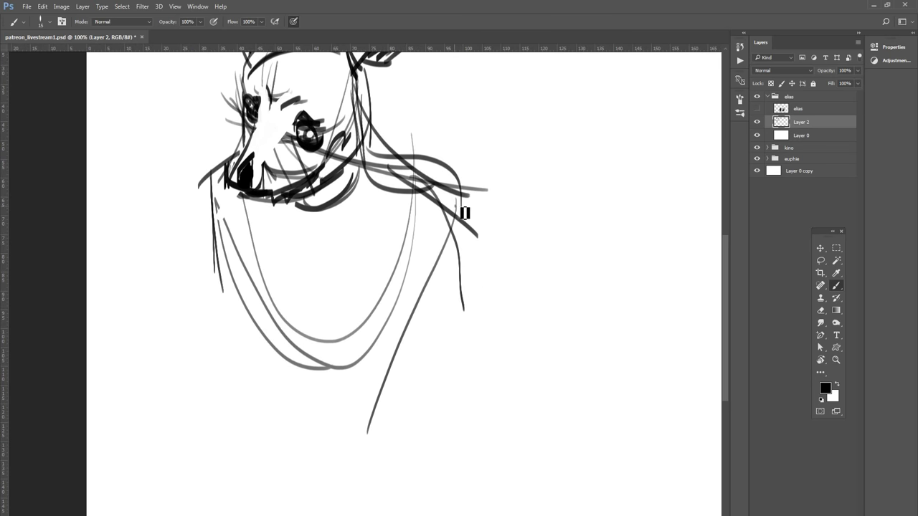
Step: Add a second right shoulder stroke, a diagonal arm stroke and a stroke down-left from the face
{"action": "mouse_move", "coordinate": [457, 208]}
{"action": "left_mouse_down"}
{"action": "mouse_move", "coordinate": [495, 386]}
{"action": "mouse_move", "coordinate": [582, 470]}
{"action": "left_mouse_up"}
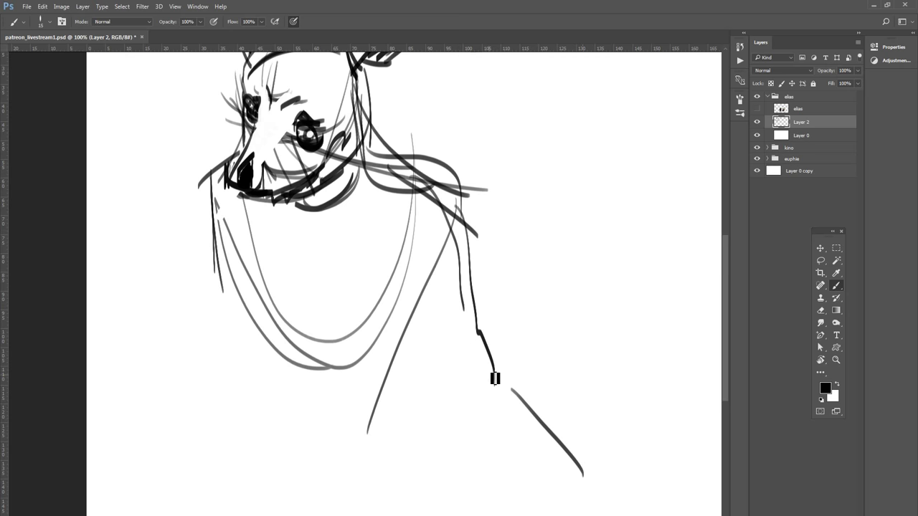
{"action": "left_click_drag", "start_coordinate": [597, 363], "coordinate": [625, 426]}
{"action": "mouse_move", "coordinate": [268, 195]}
{"action": "left_mouse_down"}
{"action": "mouse_move", "coordinate": [243, 244]}
{"action": "mouse_move", "coordinate": [178, 319]}
{"action": "left_mouse_up"}
{"action": "left_click_drag", "start_coordinate": [345, 296], "coordinate": [267, 344]}
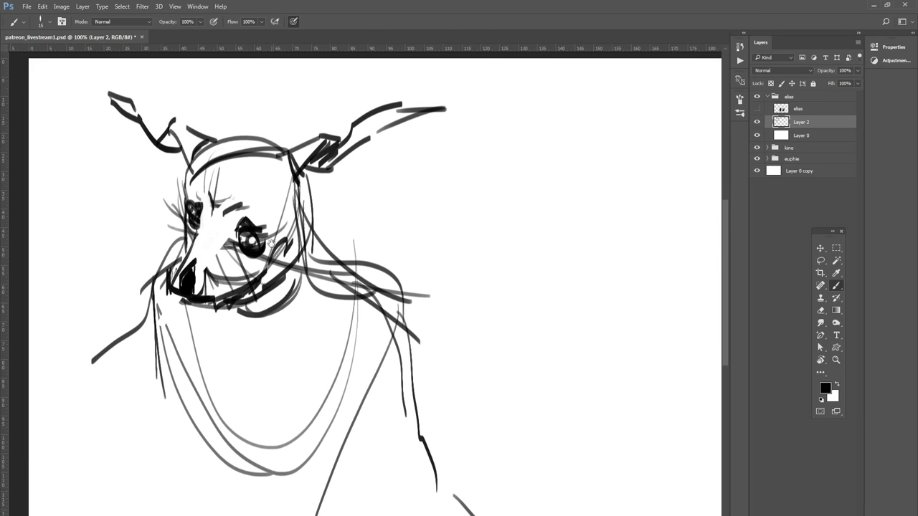
Step: Move the Layer 2 sketch, scale it to about 91% and tilt it about 4 degrees
{"action": "left_click", "coordinate": [820, 244]}
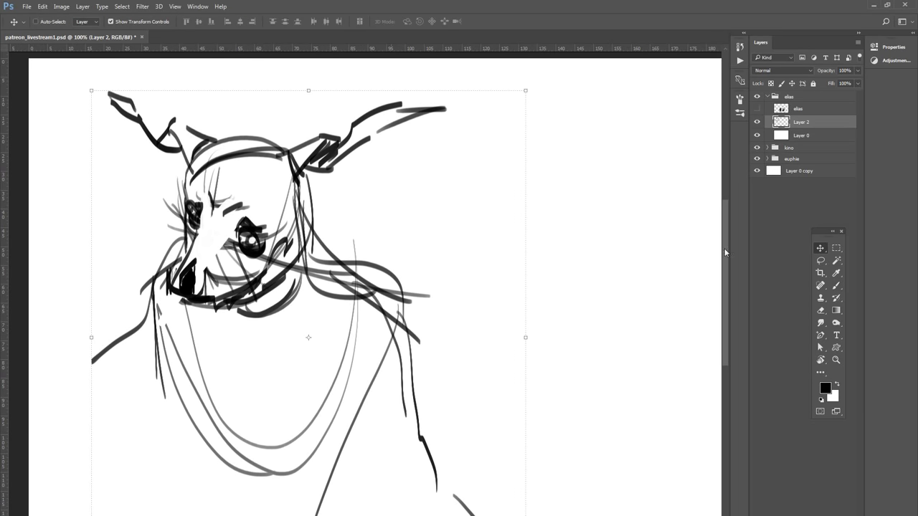
{"action": "mouse_move", "coordinate": [399, 331]}
{"action": "left_mouse_down"}
{"action": "mouse_move", "coordinate": [639, 242]}
{"action": "mouse_move", "coordinate": [577, 293]}
{"action": "left_mouse_up"}
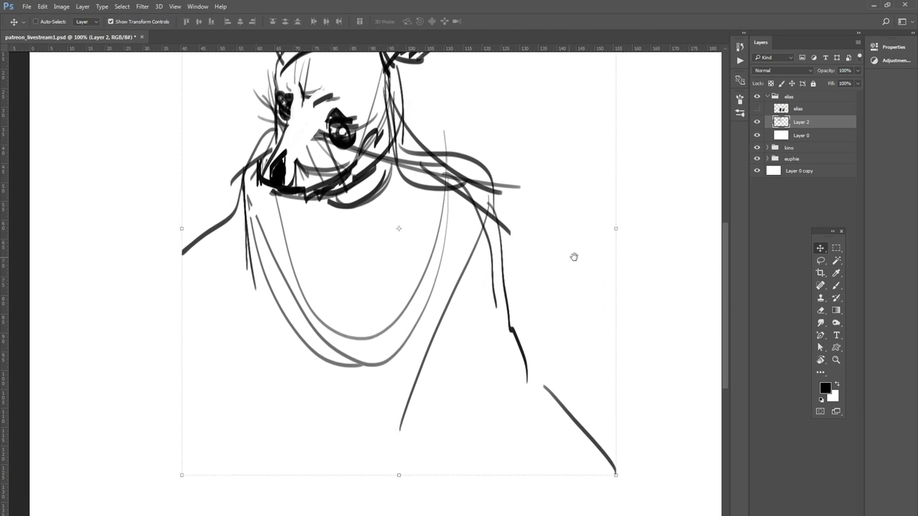
{"action": "left_click_drag", "start_coordinate": [616, 515], "coordinate": [580, 477]}
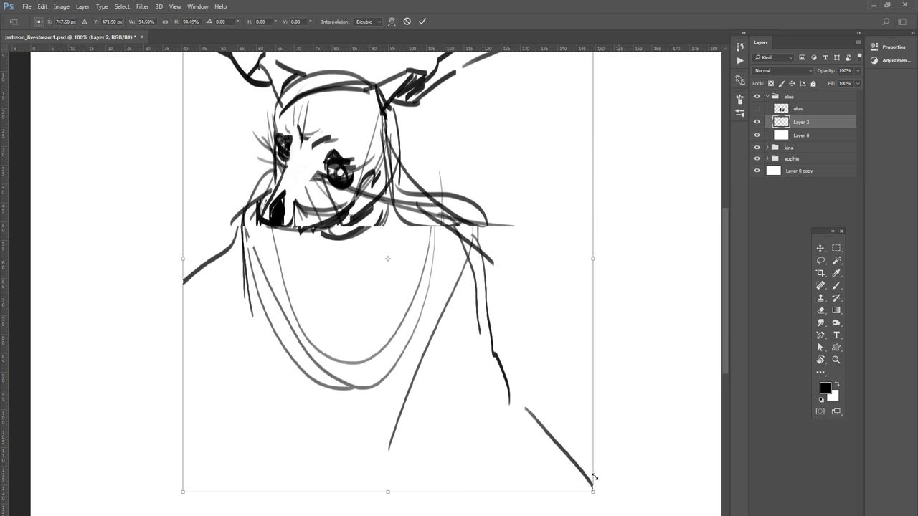
{"action": "left_click_drag", "start_coordinate": [668, 368], "coordinate": [629, 395]}
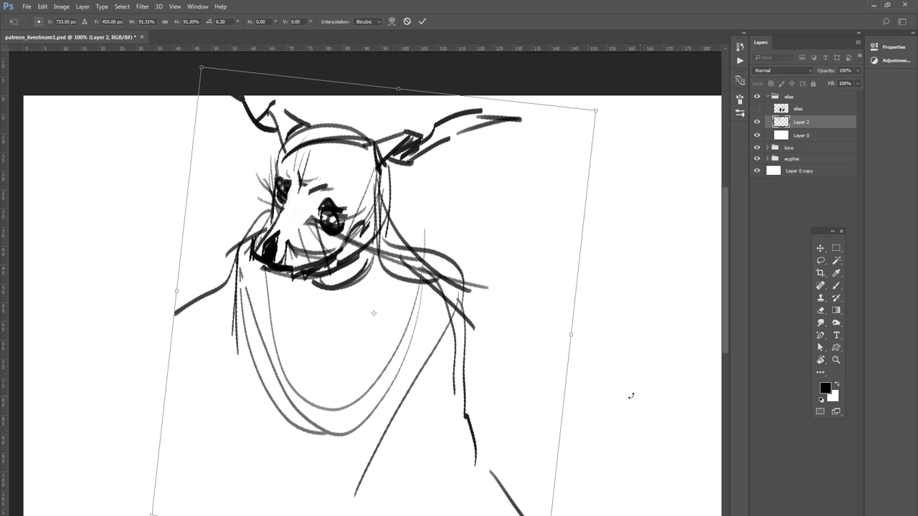
{"action": "left_click_drag", "start_coordinate": [595, 344], "coordinate": [575, 319]}
{"action": "left_click_drag", "start_coordinate": [502, 353], "coordinate": [502, 386]}
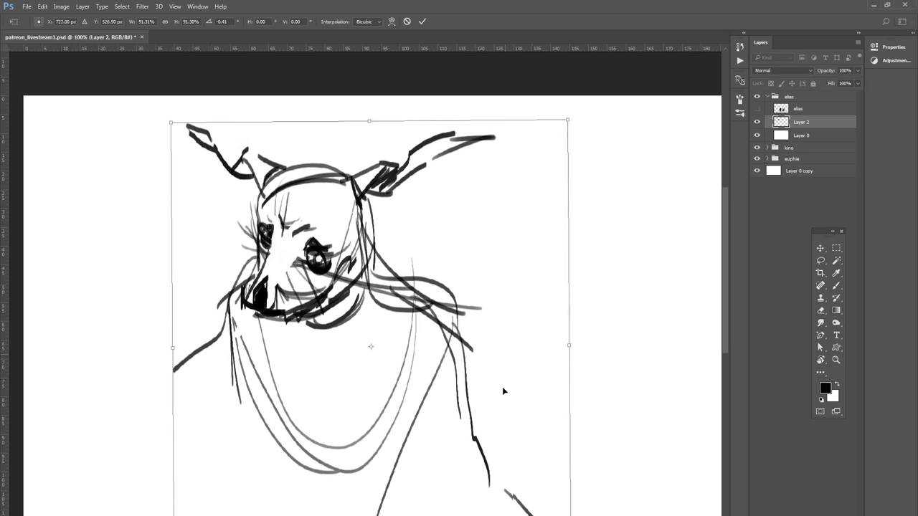
{"action": "left_click_drag", "start_coordinate": [613, 371], "coordinate": [600, 413]}
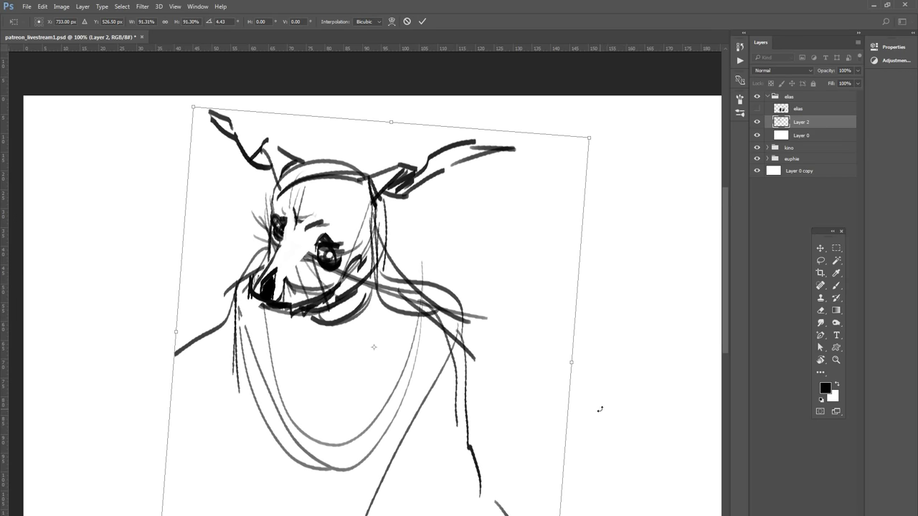
{"action": "key", "text": "Return"}
{"action": "key", "text": "b"}
{"action": "left_click_drag", "start_coordinate": [427, 337], "coordinate": [448, 217]}
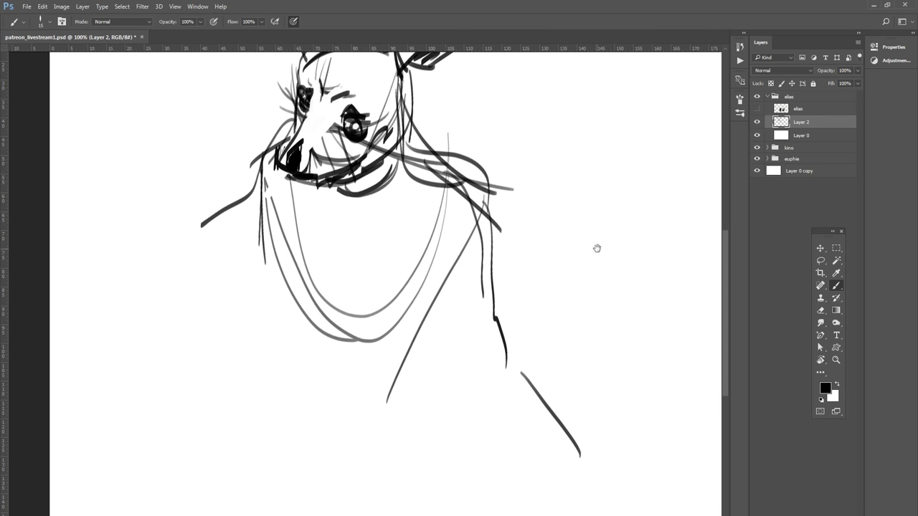
Step: Draw lines down the shoulder and torso plus the curved sleeve line
{"action": "scroll", "coordinate": [596, 249], "scroll_direction": "up", "scroll_amount": 3}
{"action": "left_click_drag", "start_coordinate": [486, 234], "coordinate": [549, 394]}
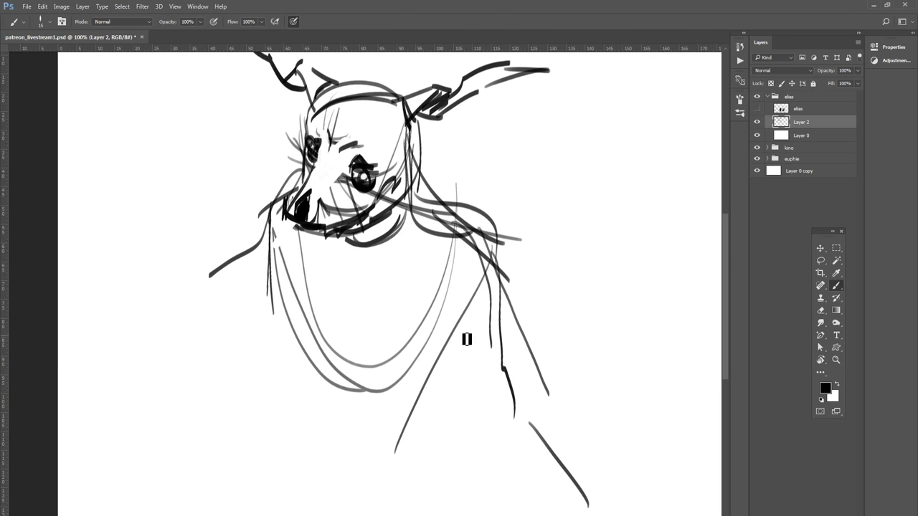
{"action": "mouse_move", "coordinate": [459, 293]}
{"action": "left_mouse_down"}
{"action": "mouse_move", "coordinate": [476, 355]}
{"action": "mouse_move", "coordinate": [474, 429]}
{"action": "mouse_move", "coordinate": [566, 424]}
{"action": "mouse_move", "coordinate": [437, 483]}
{"action": "left_mouse_up"}
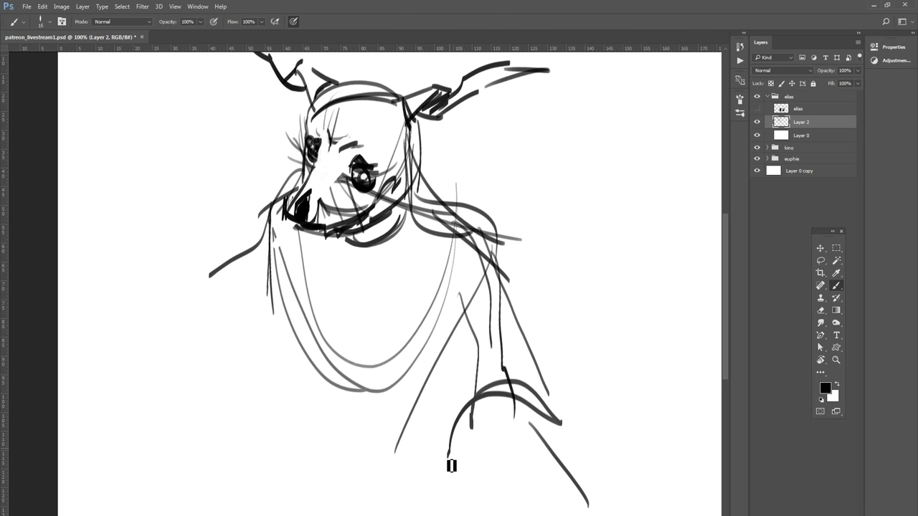
{"action": "mouse_move", "coordinate": [486, 497]}
{"action": "left_mouse_down"}
{"action": "mouse_move", "coordinate": [463, 444]}
{"action": "mouse_move", "coordinate": [535, 492]}
{"action": "left_mouse_up"}
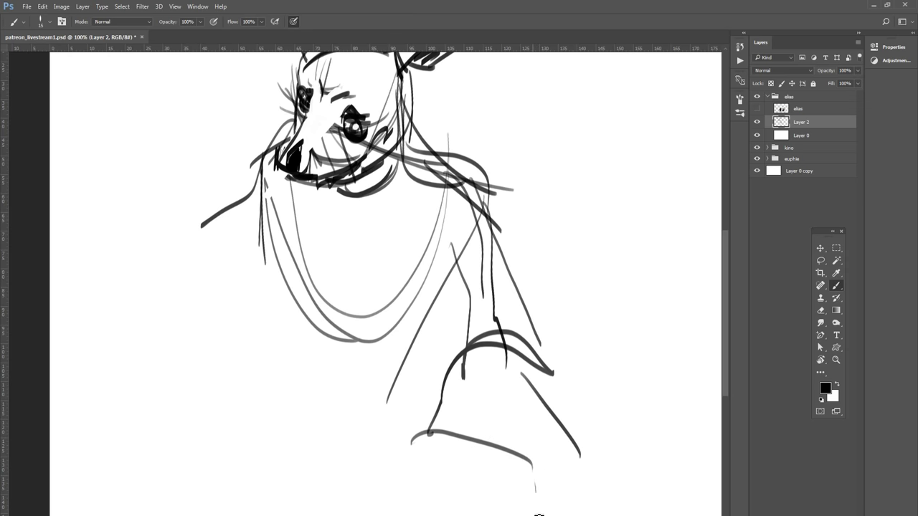
Step: Briefly show the Elias reference to compare, then add strokes beside the eye and jaw
{"action": "left_click", "coordinate": [756, 109]}
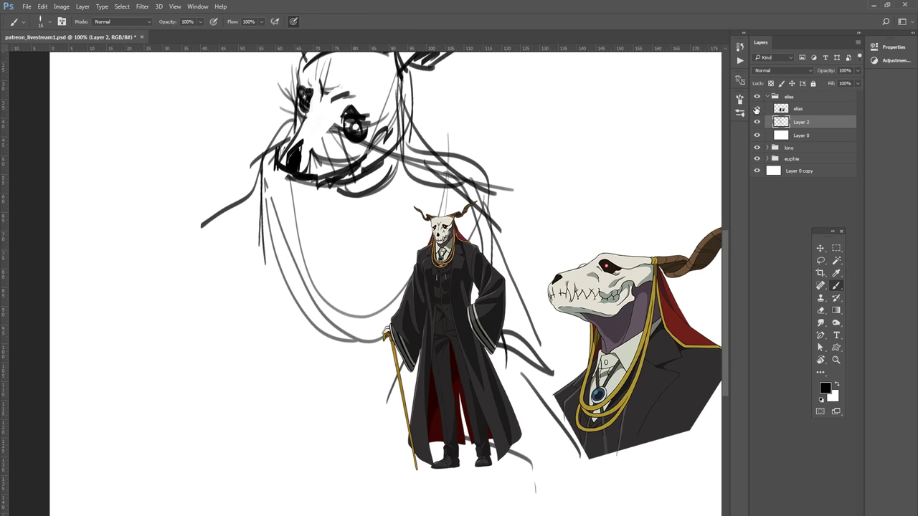
{"action": "left_click", "coordinate": [756, 109]}
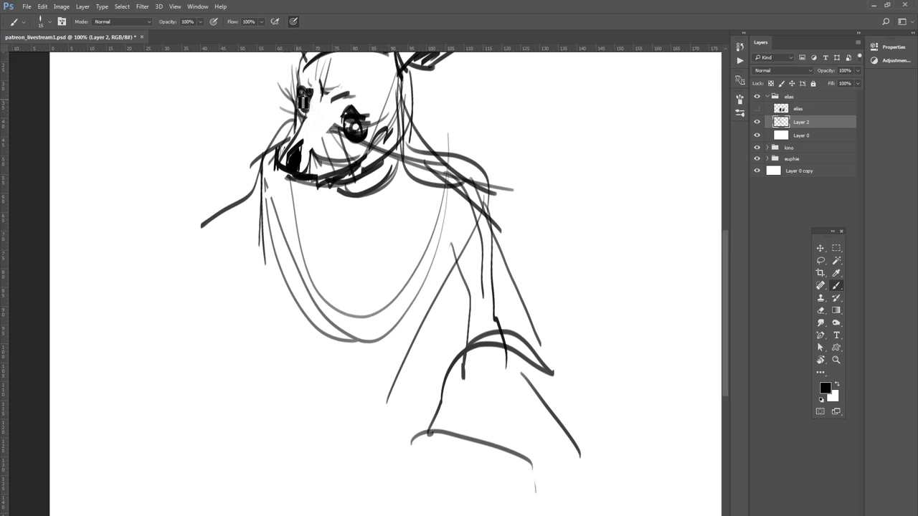
{"action": "mouse_move", "coordinate": [303, 101]}
{"action": "left_mouse_down"}
{"action": "mouse_move", "coordinate": [247, 107]}
{"action": "mouse_move", "coordinate": [223, 123]}
{"action": "mouse_move", "coordinate": [280, 232]}
{"action": "left_mouse_up"}
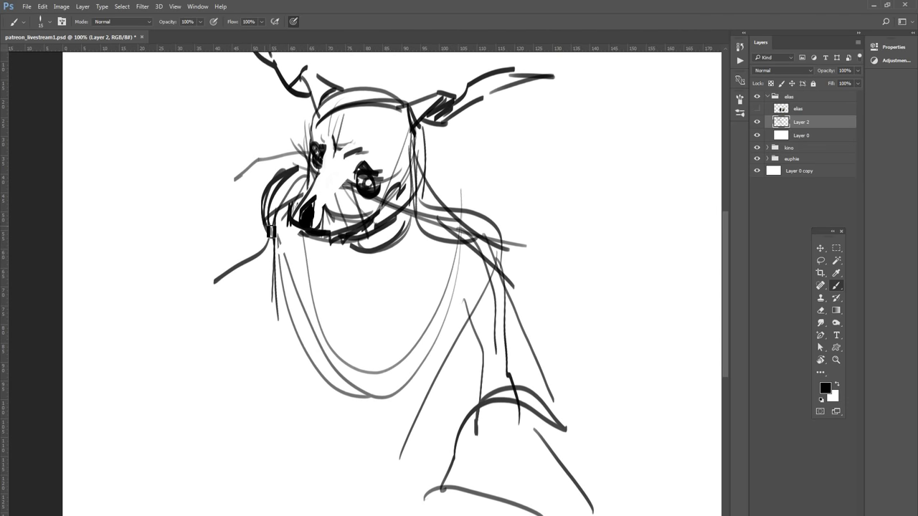
Step: Draw lines down from the left jaw, the right side and the left neck, plus a long leftward stroke
{"action": "left_click_drag", "start_coordinate": [269, 172], "coordinate": [295, 248]}
{"action": "mouse_move", "coordinate": [282, 190]}
{"action": "left_mouse_down"}
{"action": "mouse_move", "coordinate": [303, 273]}
{"action": "mouse_move", "coordinate": [389, 369]}
{"action": "left_mouse_up"}
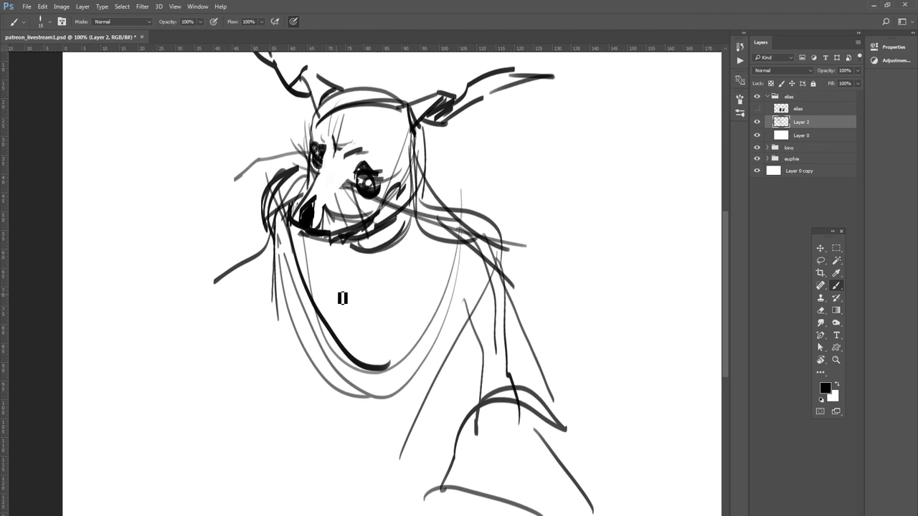
{"action": "left_click_drag", "start_coordinate": [295, 237], "coordinate": [353, 347]}
{"action": "mouse_move", "coordinate": [429, 180]}
{"action": "left_mouse_down"}
{"action": "mouse_move", "coordinate": [480, 301]}
{"action": "mouse_move", "coordinate": [466, 399]}
{"action": "left_mouse_up"}
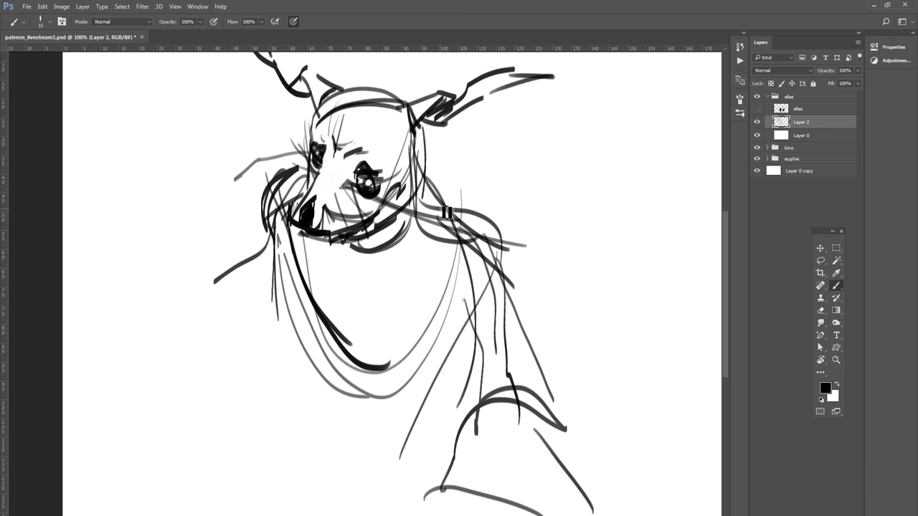
{"action": "left_click_drag", "start_coordinate": [446, 213], "coordinate": [449, 441]}
{"action": "left_click_drag", "start_coordinate": [317, 307], "coordinate": [250, 443]}
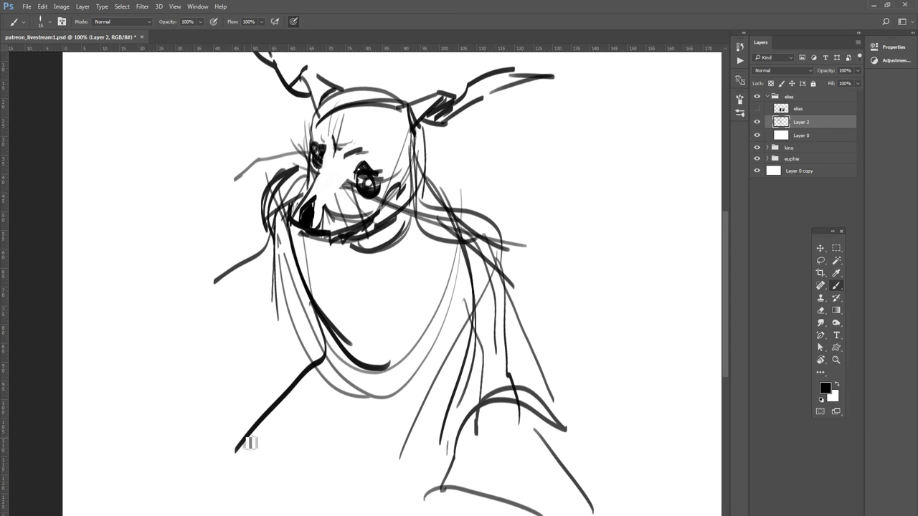
{"action": "left_click_drag", "start_coordinate": [322, 345], "coordinate": [75, 393]}
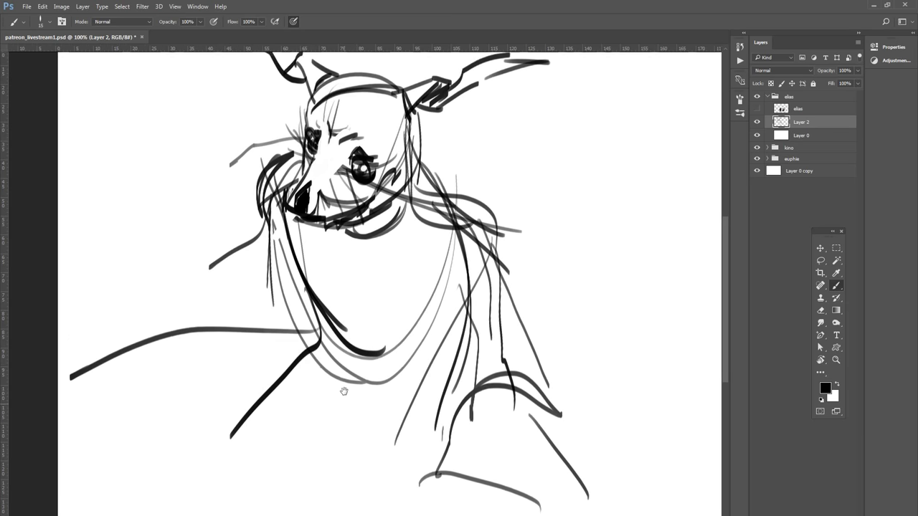
Step: Add thin left-neck lines and replace the thick stroke beside the snout with thinner down-left curves
{"action": "left_click_drag", "start_coordinate": [342, 394], "coordinate": [315, 269]}
{"action": "left_click_drag", "start_coordinate": [449, 290], "coordinate": [455, 495]}
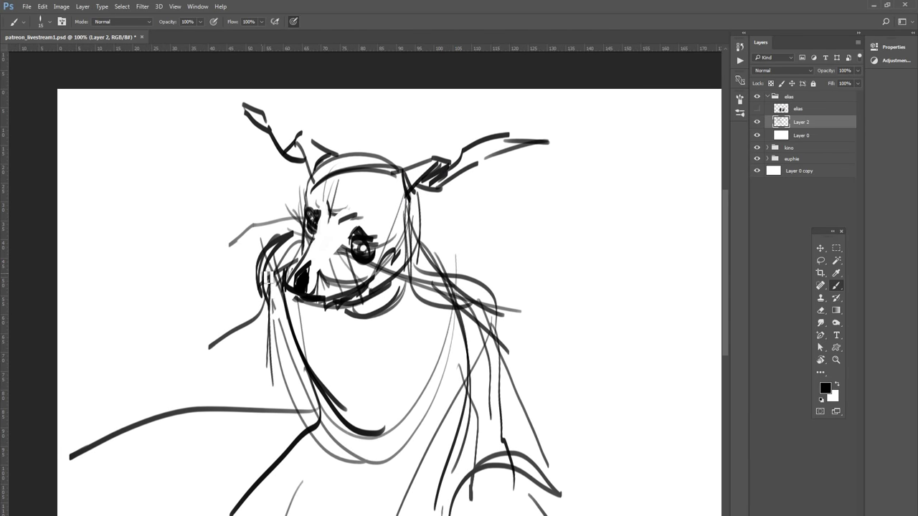
{"action": "left_click_drag", "start_coordinate": [262, 272], "coordinate": [267, 348]}
{"action": "left_click_drag", "start_coordinate": [281, 232], "coordinate": [215, 242]}
{"action": "mouse_move", "coordinate": [270, 233]}
{"action": "left_mouse_down"}
{"action": "mouse_move", "coordinate": [266, 252]}
{"action": "mouse_move", "coordinate": [169, 276]}
{"action": "left_mouse_up"}
{"action": "key", "text": "ctrl+z"}
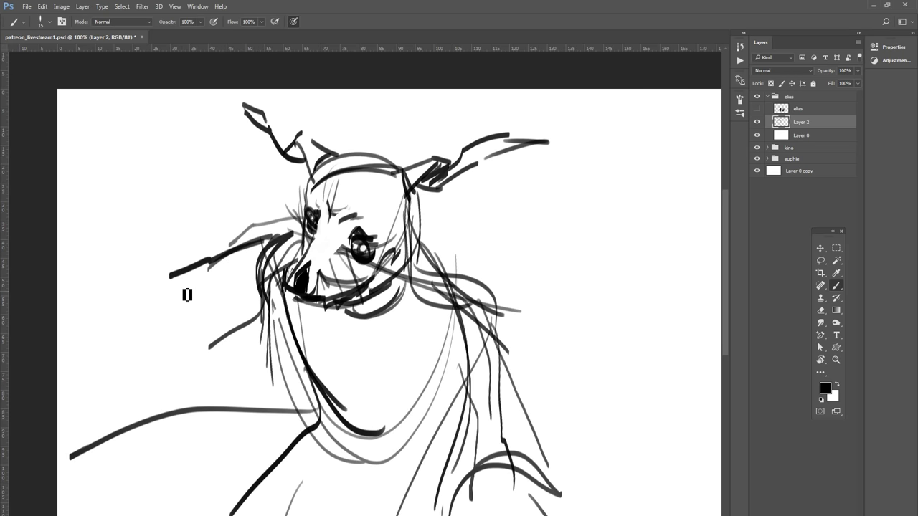
{"action": "key", "text": "ctrl+z"}
{"action": "mouse_move", "coordinate": [279, 237]}
{"action": "left_mouse_down"}
{"action": "mouse_move", "coordinate": [167, 267]}
{"action": "mouse_move", "coordinate": [141, 299]}
{"action": "left_mouse_up"}
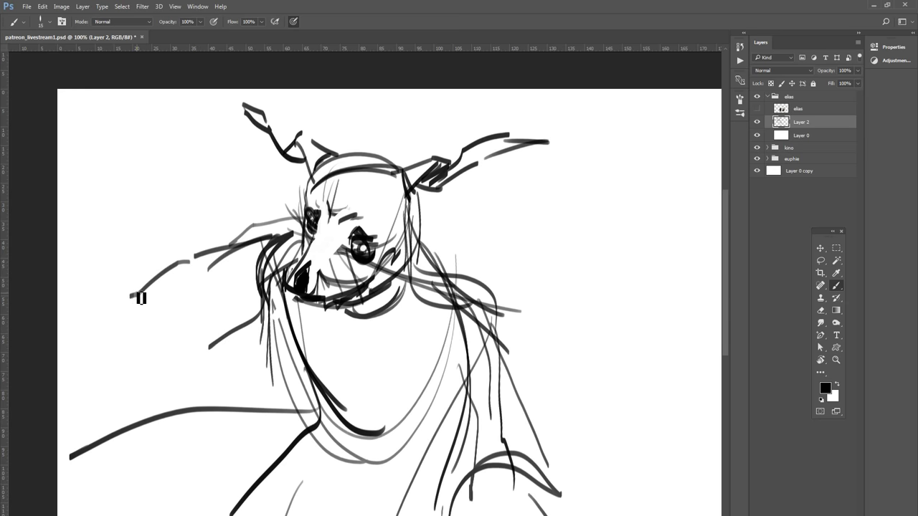
{"action": "left_click_drag", "start_coordinate": [197, 271], "coordinate": [183, 331]}
Step: Show the Elias reference and frame it together with the sketch
{"action": "left_click", "coordinate": [757, 109]}
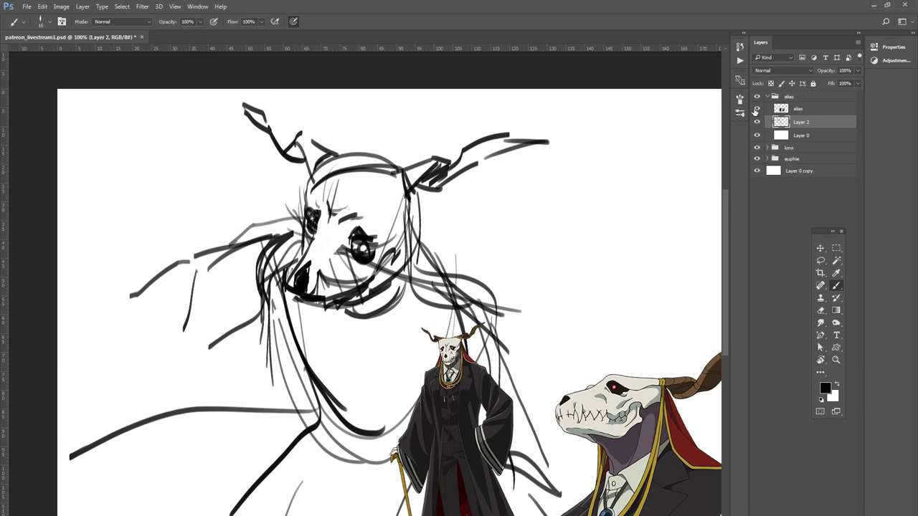
{"action": "left_click", "coordinate": [757, 109]}
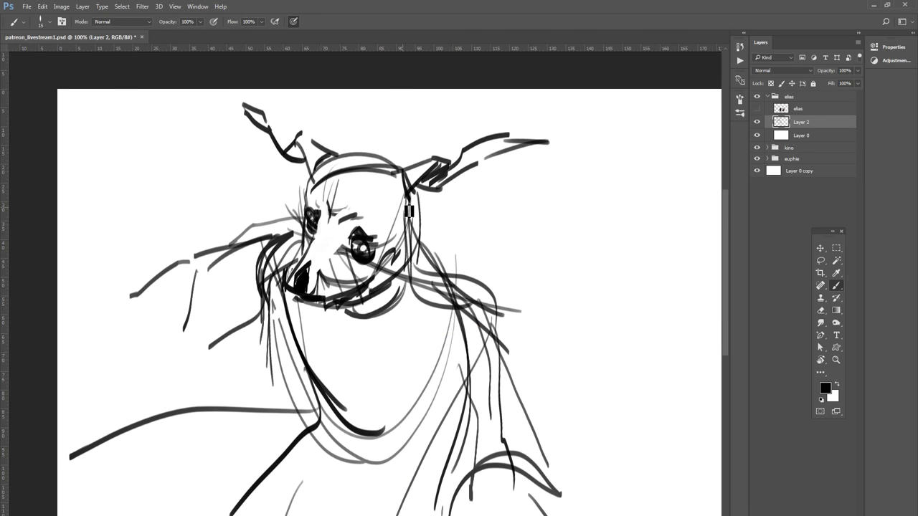
{"action": "left_click", "coordinate": [757, 109]}
{"action": "left_click_drag", "start_coordinate": [205, 290], "coordinate": [221, 237]}
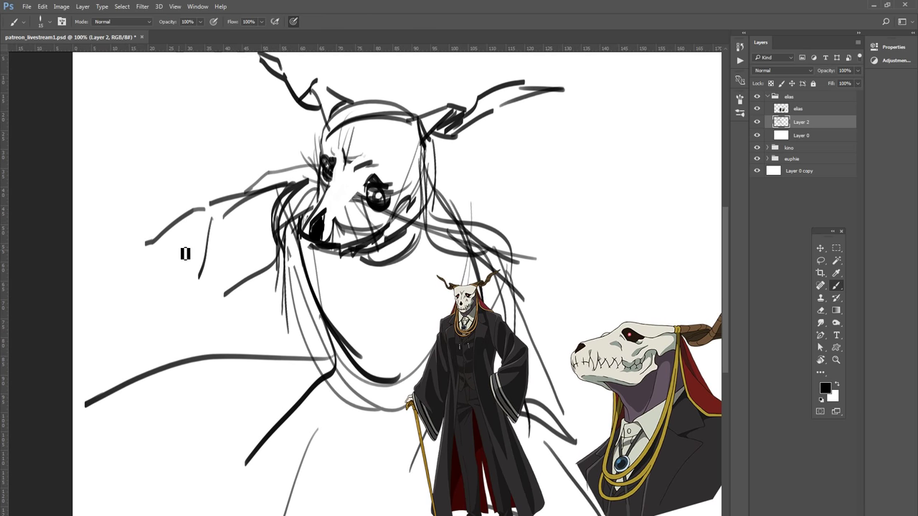
Step: Brush strokes down the cloak's left side with a hook, plus lines around the neck and mouth
{"action": "left_click_drag", "start_coordinate": [195, 244], "coordinate": [243, 337]}
{"action": "mouse_move", "coordinate": [206, 204]}
{"action": "left_mouse_down"}
{"action": "mouse_move", "coordinate": [252, 338]}
{"action": "mouse_move", "coordinate": [286, 291]}
{"action": "left_mouse_up"}
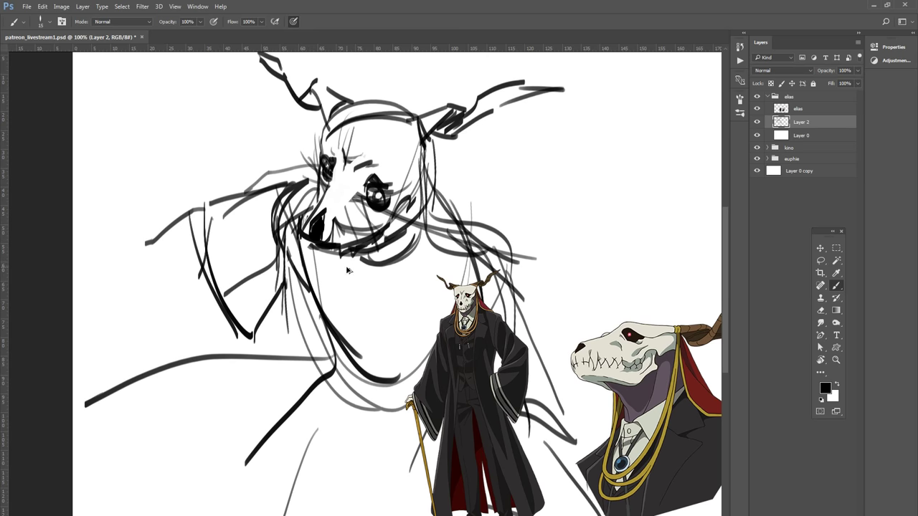
{"action": "left_click_drag", "start_coordinate": [332, 249], "coordinate": [357, 369]}
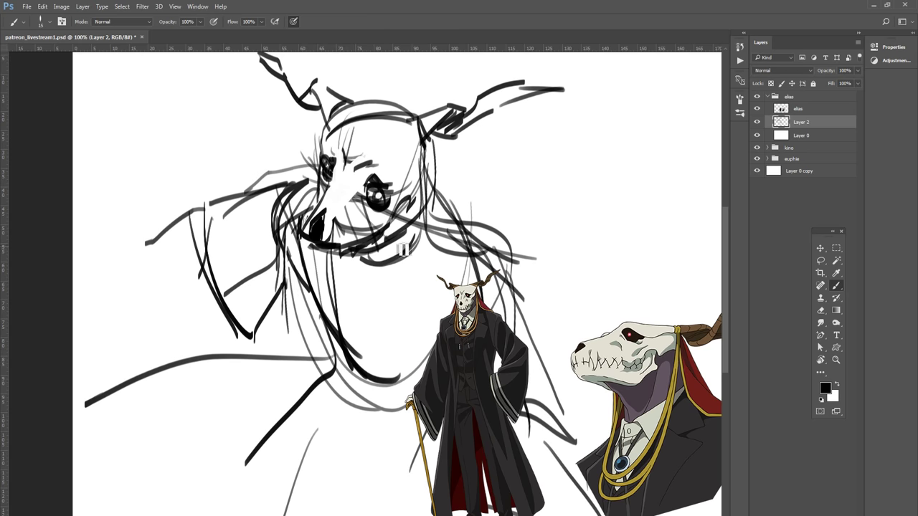
{"action": "left_click_drag", "start_coordinate": [332, 242], "coordinate": [362, 334]}
{"action": "left_click_drag", "start_coordinate": [445, 240], "coordinate": [416, 369]}
{"action": "left_click_drag", "start_coordinate": [193, 109], "coordinate": [181, 165]}
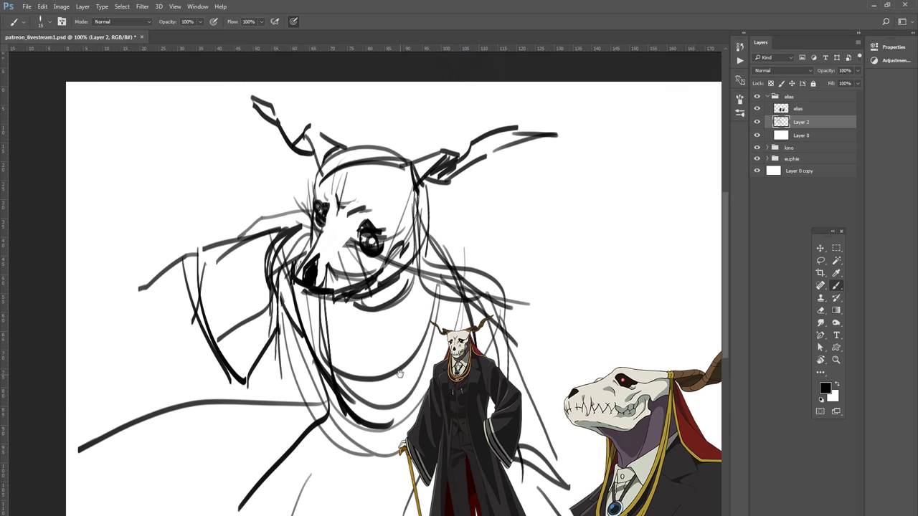
{"action": "left_click", "coordinate": [821, 260]}
Step: Lasso the head and horns, scale to about 90% with a 1.17° tilt, commit and deselect
{"action": "mouse_move", "coordinate": [282, 177]}
{"action": "left_mouse_down"}
{"action": "mouse_move", "coordinate": [599, 147]}
{"action": "mouse_move", "coordinate": [455, 251]}
{"action": "left_mouse_up"}
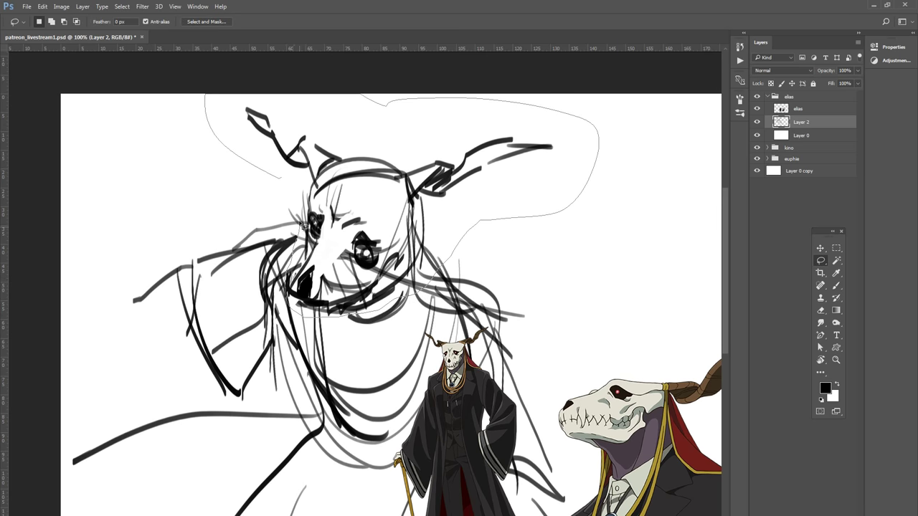
{"action": "left_click_drag", "start_coordinate": [304, 227], "coordinate": [295, 185]}
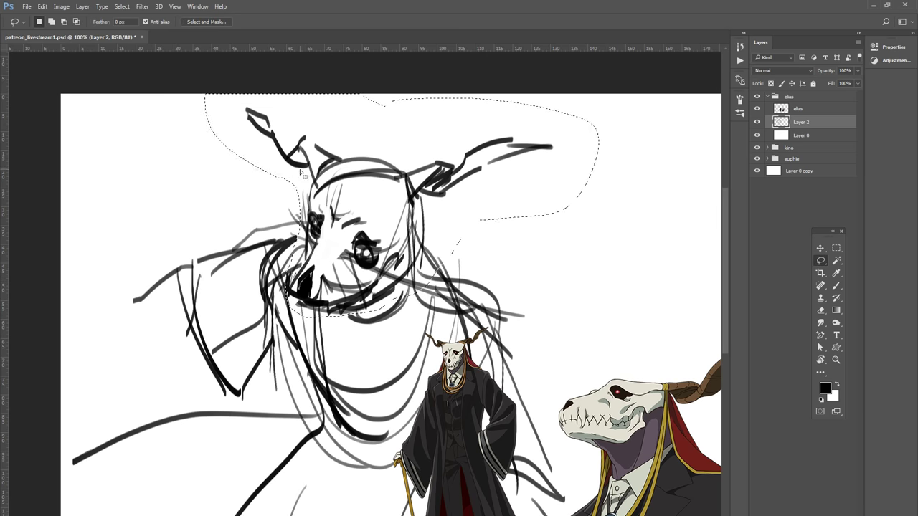
{"action": "left_click", "coordinate": [819, 248]}
{"action": "mouse_move", "coordinate": [601, 319]}
{"action": "left_mouse_down"}
{"action": "mouse_move", "coordinate": [572, 302]}
{"action": "mouse_move", "coordinate": [563, 272]}
{"action": "mouse_move", "coordinate": [586, 283]}
{"action": "mouse_move", "coordinate": [553, 283]}
{"action": "left_mouse_up"}
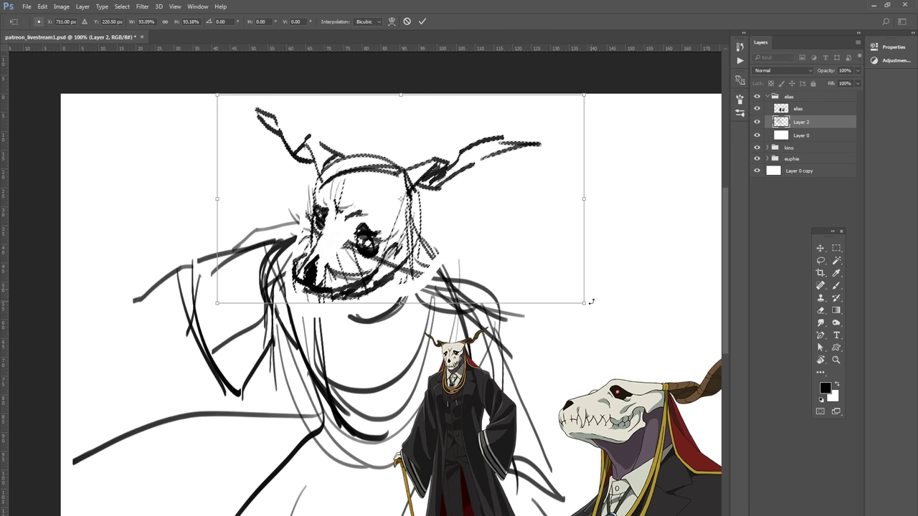
{"action": "left_click_drag", "start_coordinate": [584, 198], "coordinate": [574, 199]}
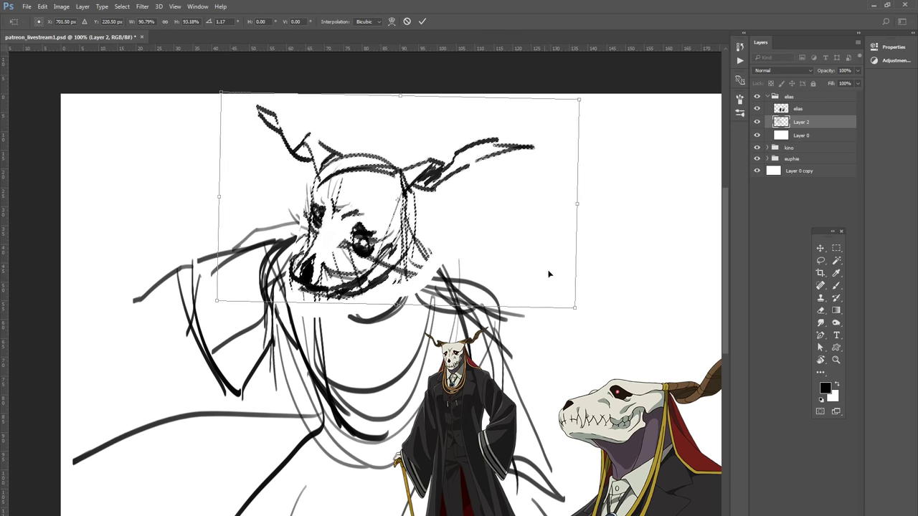
{"action": "mouse_move", "coordinate": [549, 272]}
{"action": "left_mouse_down"}
{"action": "mouse_move", "coordinate": [594, 287]}
{"action": "mouse_move", "coordinate": [578, 299]}
{"action": "left_mouse_up"}
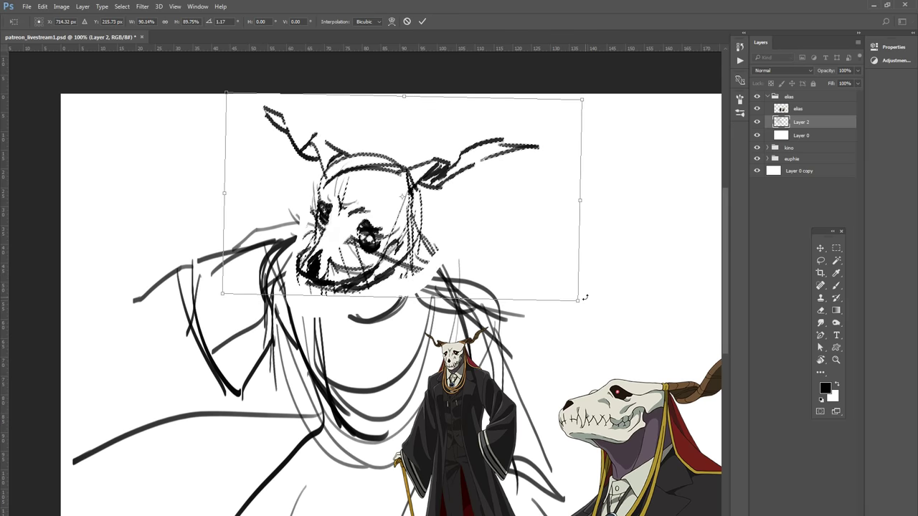
{"action": "left_click", "coordinate": [423, 21]}
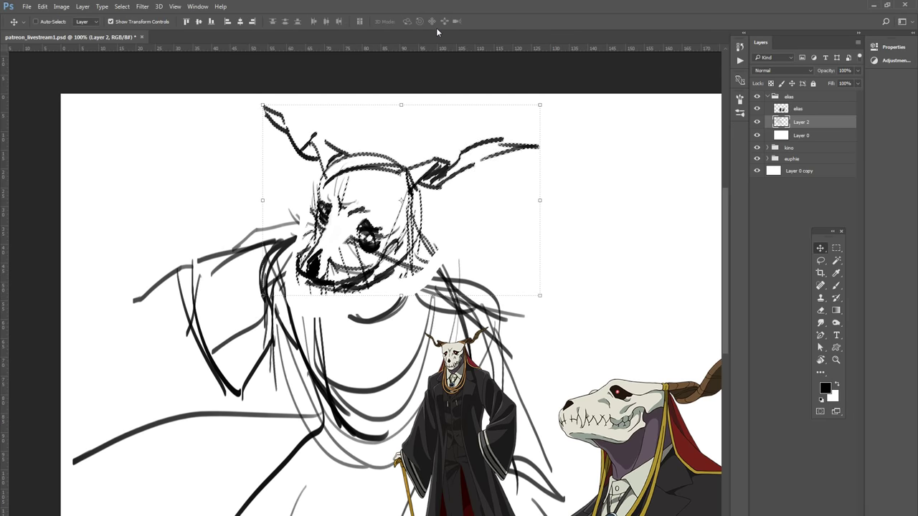
{"action": "key", "text": "ctrl"}
{"action": "key", "text": "ctrl+d"}
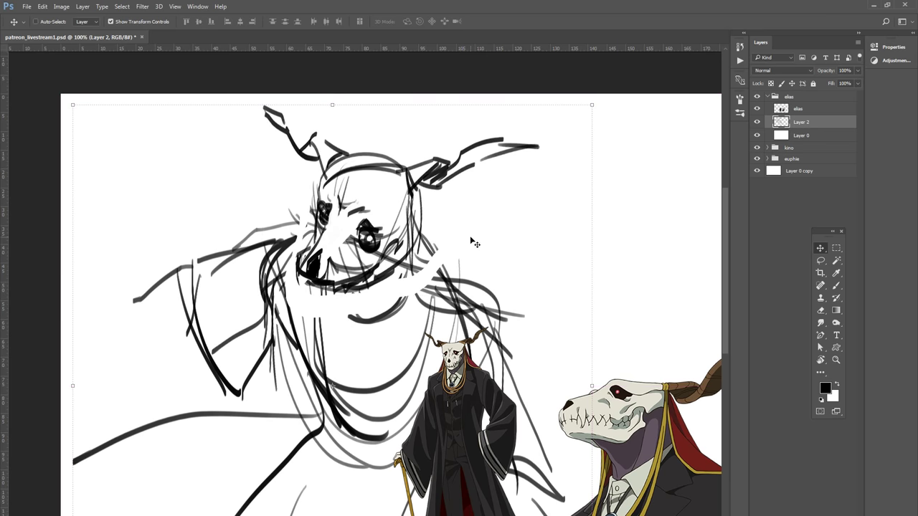
Step: Ink lines along the skull's left side, diagonal lines right of the jaw and the upper-left contour
{"action": "key", "text": "b"}
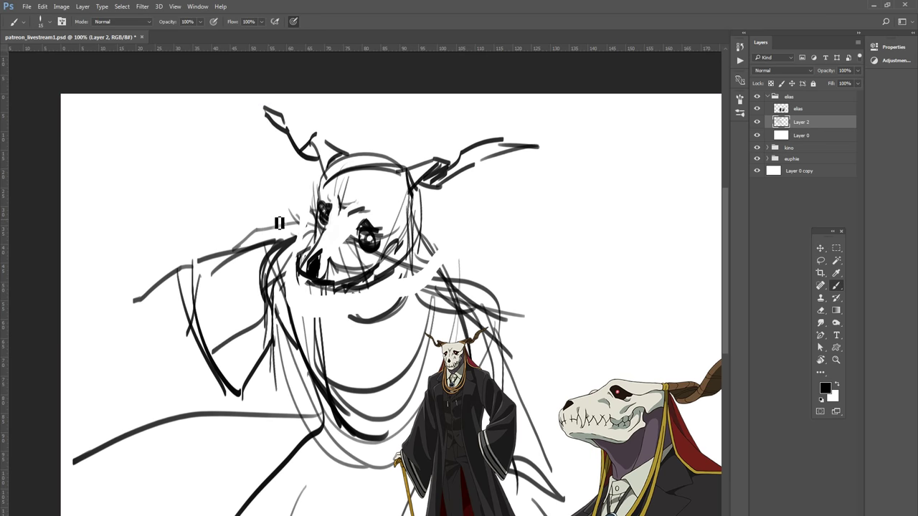
{"action": "left_click_drag", "start_coordinate": [279, 222], "coordinate": [310, 217]}
{"action": "left_click_drag", "start_coordinate": [249, 226], "coordinate": [316, 217]}
{"action": "mouse_move", "coordinate": [261, 225]}
{"action": "left_mouse_down"}
{"action": "mouse_move", "coordinate": [261, 243]}
{"action": "mouse_move", "coordinate": [226, 263]}
{"action": "left_mouse_up"}
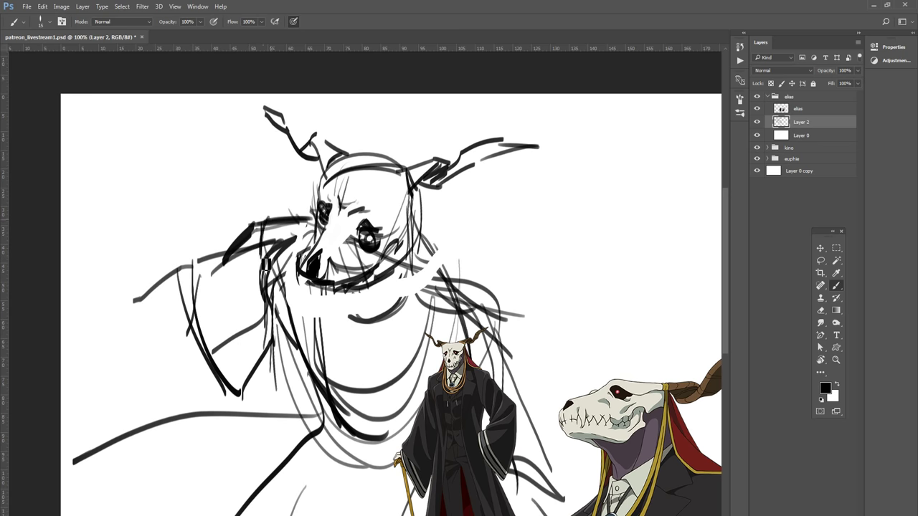
{"action": "mouse_move", "coordinate": [272, 217]}
{"action": "left_mouse_down"}
{"action": "mouse_move", "coordinate": [260, 300]}
{"action": "mouse_move", "coordinate": [323, 213]}
{"action": "left_mouse_up"}
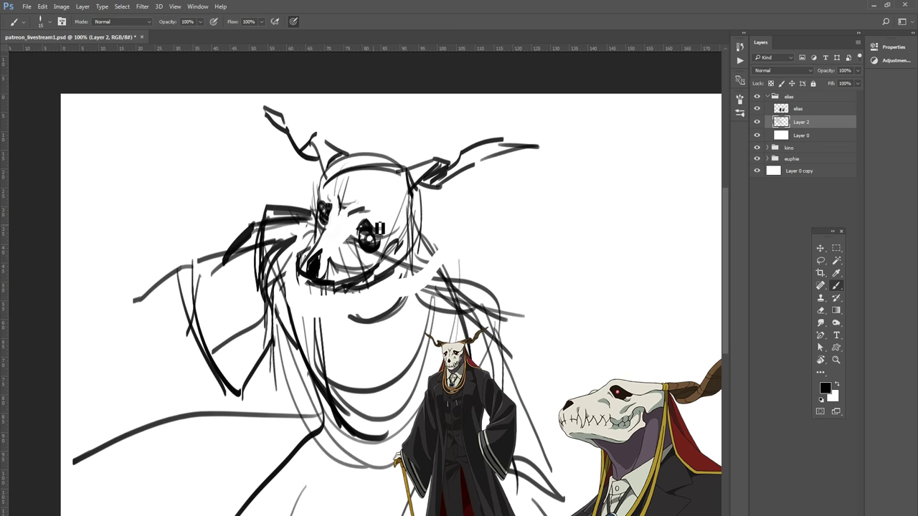
{"action": "mouse_move", "coordinate": [411, 229]}
{"action": "left_mouse_down"}
{"action": "mouse_move", "coordinate": [464, 295]}
{"action": "mouse_move", "coordinate": [472, 289]}
{"action": "left_mouse_up"}
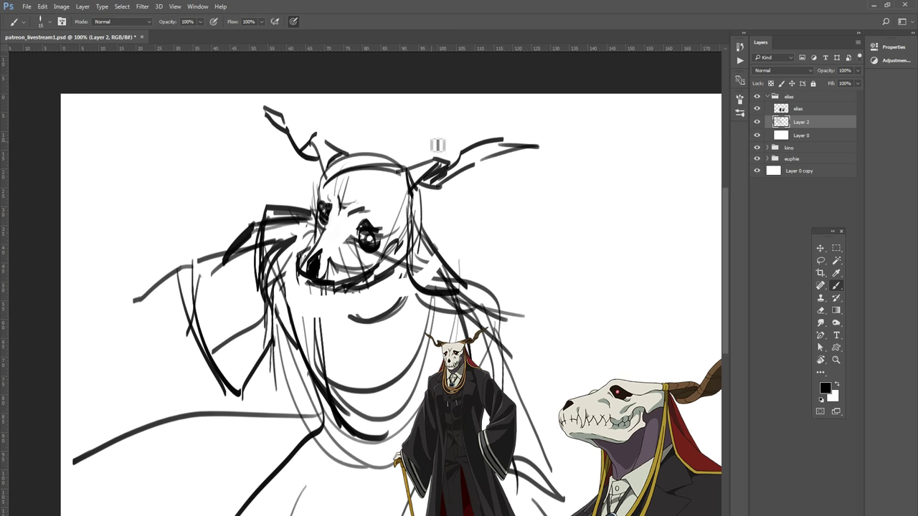
{"action": "mouse_move", "coordinate": [321, 188]}
{"action": "left_mouse_down"}
{"action": "mouse_move", "coordinate": [338, 150]}
{"action": "mouse_move", "coordinate": [420, 166]}
{"action": "left_mouse_up"}
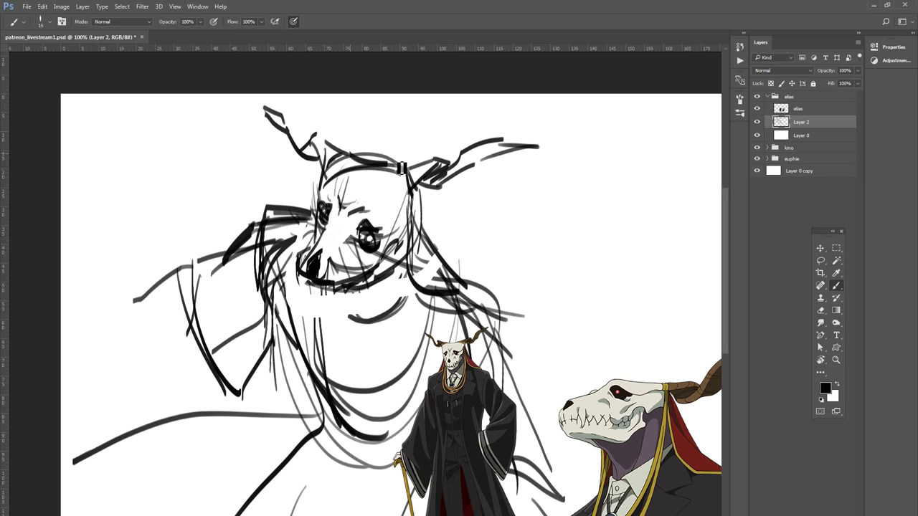
Step: Trim the skull-top line, darken the right horn edge, and draw sleeve lines from the left shoulder
{"action": "key", "text": "e"}
{"action": "left_click_drag", "start_coordinate": [365, 152], "coordinate": [426, 157]}
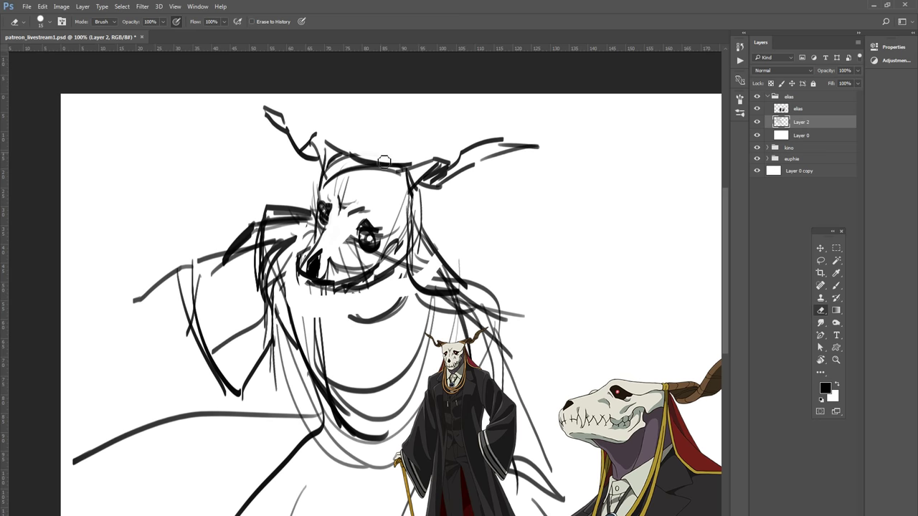
{"action": "key", "text": "b"}
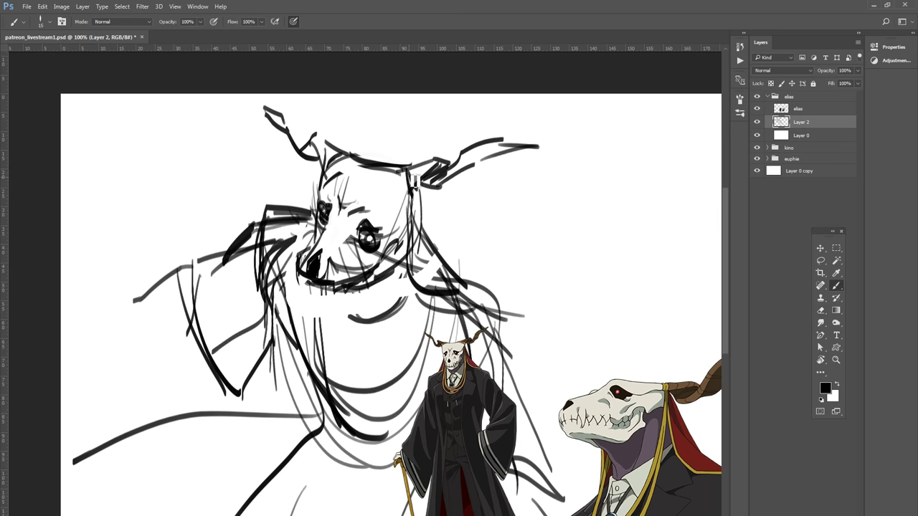
{"action": "left_click_drag", "start_coordinate": [429, 175], "coordinate": [391, 252]}
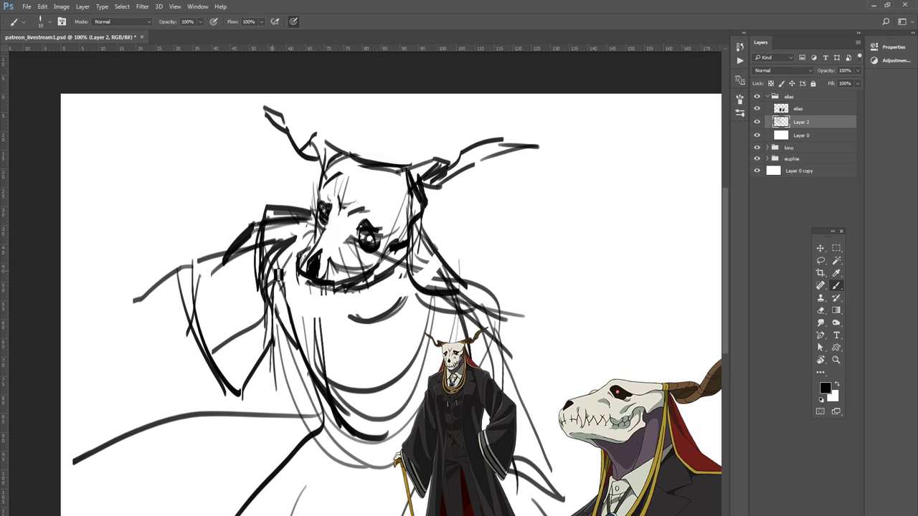
{"action": "left_click_drag", "start_coordinate": [176, 277], "coordinate": [132, 314]}
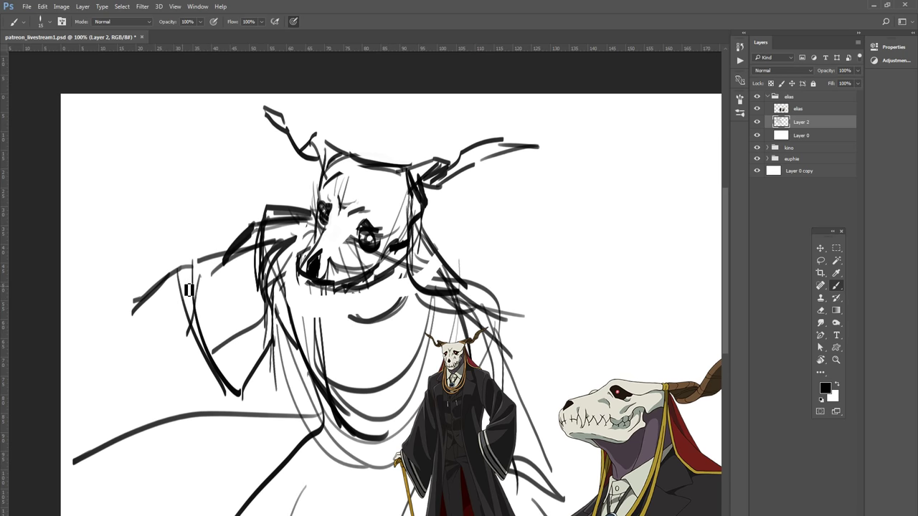
{"action": "mouse_move", "coordinate": [183, 281]}
{"action": "left_mouse_down"}
{"action": "mouse_move", "coordinate": [175, 329]}
{"action": "mouse_move", "coordinate": [170, 304]}
{"action": "mouse_move", "coordinate": [114, 313]}
{"action": "mouse_move", "coordinate": [165, 288]}
{"action": "left_mouse_up"}
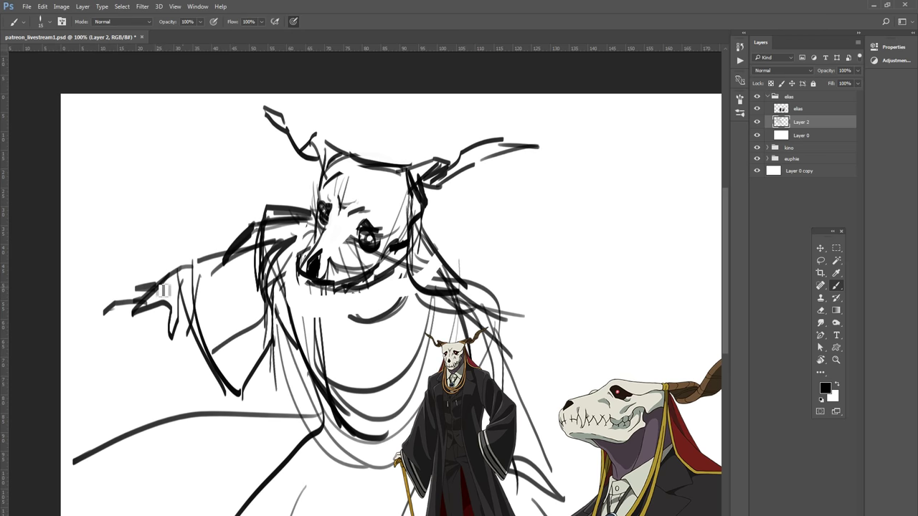
{"action": "left_click_drag", "start_coordinate": [230, 339], "coordinate": [203, 228]}
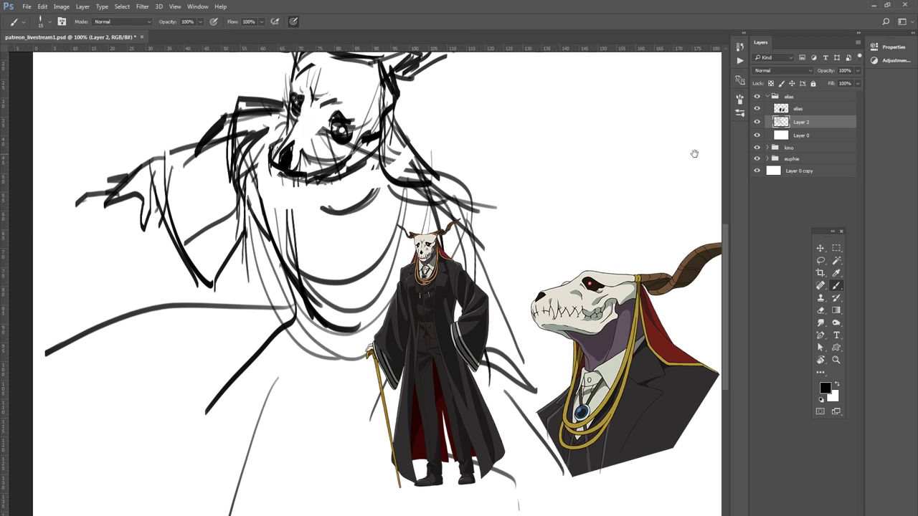
Step: Hide the colour reference, ink the shoulder curve over the arm and outline the hand's edge
{"action": "left_click", "coordinate": [757, 108]}
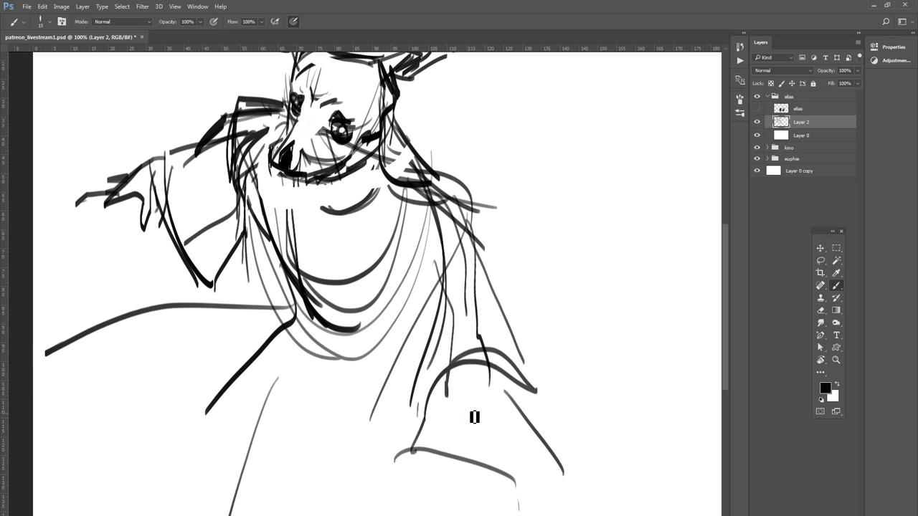
{"action": "mouse_move", "coordinate": [396, 463]}
{"action": "left_mouse_down"}
{"action": "mouse_move", "coordinate": [479, 475]}
{"action": "mouse_move", "coordinate": [441, 410]}
{"action": "mouse_move", "coordinate": [443, 397]}
{"action": "left_mouse_up"}
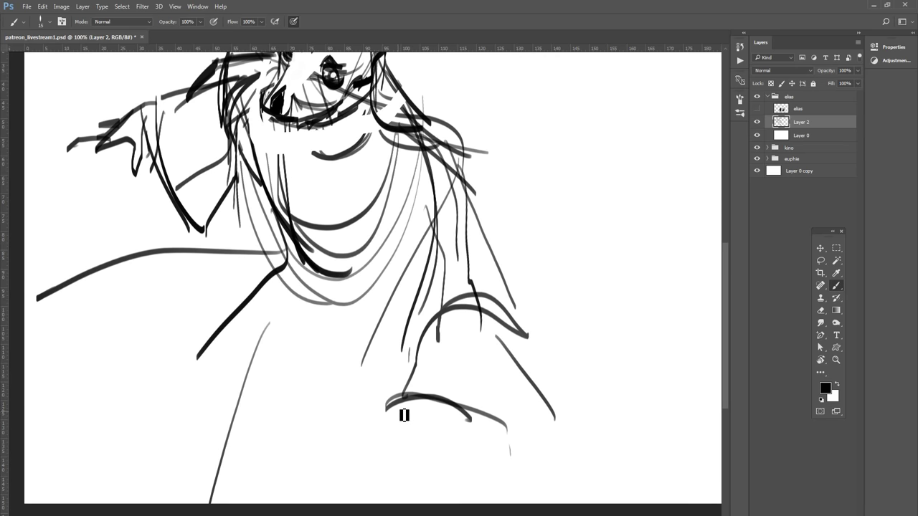
{"action": "mouse_move", "coordinate": [405, 408]}
{"action": "left_mouse_down"}
{"action": "mouse_move", "coordinate": [361, 437]}
{"action": "mouse_move", "coordinate": [378, 441]}
{"action": "left_mouse_up"}
{"action": "key", "text": "ctrl+z"}
{"action": "mouse_move", "coordinate": [393, 407]}
{"action": "left_mouse_down"}
{"action": "mouse_move", "coordinate": [381, 455]}
{"action": "mouse_move", "coordinate": [418, 459]}
{"action": "mouse_move", "coordinate": [397, 434]}
{"action": "left_mouse_up"}
Step: Draw the knuckle curve across the top of the fist and a short finger line inside
{"action": "left_click_drag", "start_coordinate": [405, 399], "coordinate": [454, 424]}
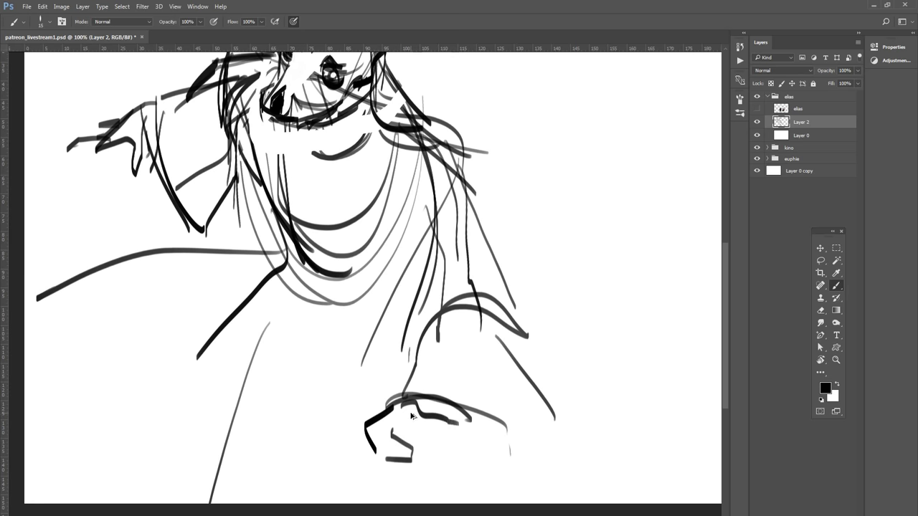
{"action": "key", "text": "ctrl+z"}
{"action": "mouse_move", "coordinate": [407, 406]}
{"action": "left_mouse_down"}
{"action": "mouse_move", "coordinate": [483, 429]}
{"action": "mouse_move", "coordinate": [476, 460]}
{"action": "left_mouse_up"}
{"action": "mouse_move", "coordinate": [394, 414]}
{"action": "left_mouse_down"}
{"action": "mouse_move", "coordinate": [392, 435]}
{"action": "mouse_move", "coordinate": [421, 444]}
{"action": "left_mouse_up"}
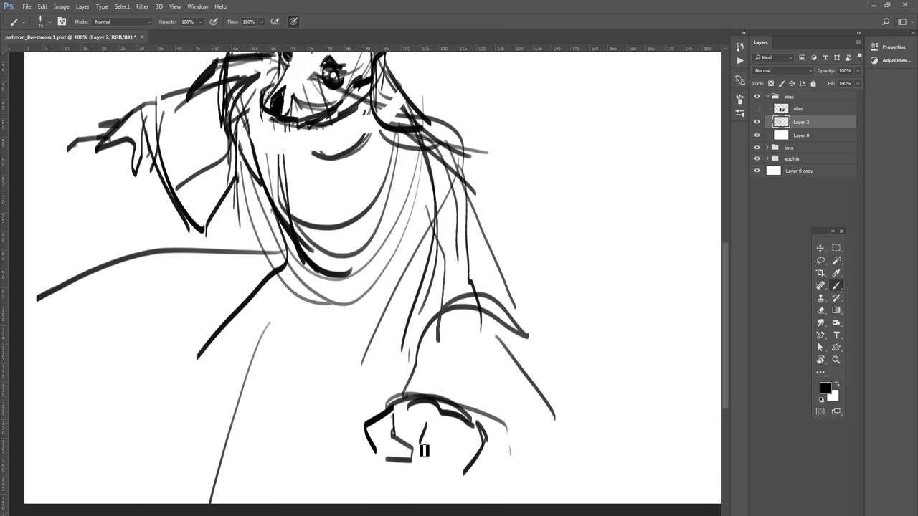
Step: Erase a stray stroke below the hand, then add finger divisions and a bold bottom edge to the fist
{"action": "key", "text": "e"}
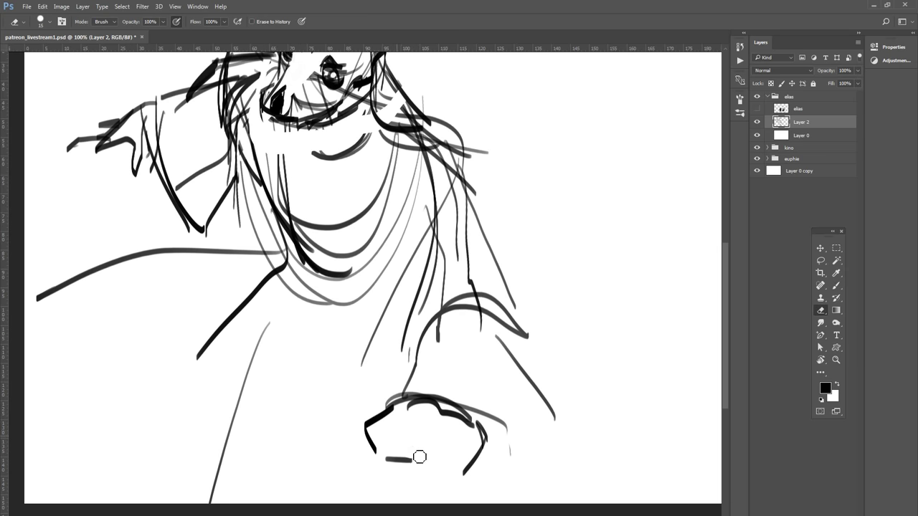
{"action": "key", "text": "b"}
{"action": "key", "text": "e"}
{"action": "left_click_drag", "start_coordinate": [391, 459], "coordinate": [414, 464]}
{"action": "key", "text": "b"}
{"action": "left_click_drag", "start_coordinate": [394, 416], "coordinate": [402, 464]}
{"action": "mouse_move", "coordinate": [431, 427]}
{"action": "left_mouse_down"}
{"action": "mouse_move", "coordinate": [420, 463]}
{"action": "mouse_move", "coordinate": [443, 451]}
{"action": "mouse_move", "coordinate": [420, 470]}
{"action": "left_mouse_up"}
{"action": "left_click_drag", "start_coordinate": [480, 437], "coordinate": [463, 474]}
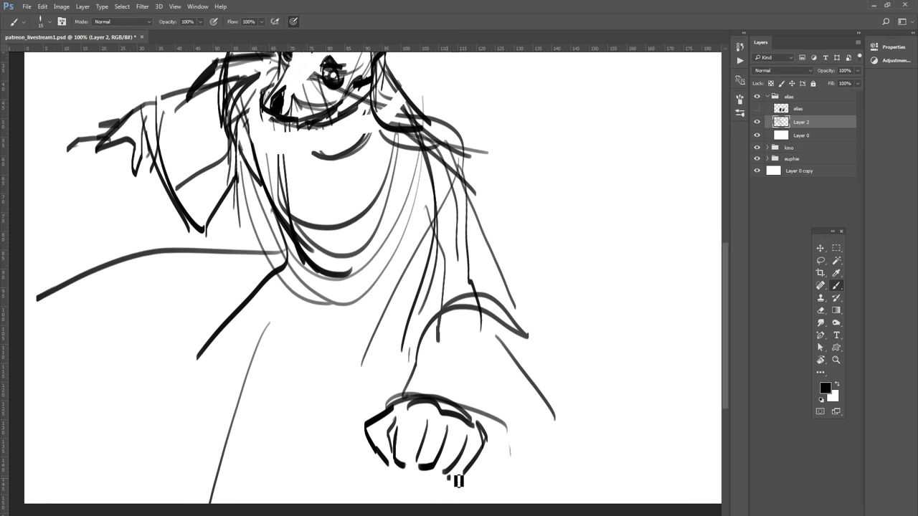
{"action": "left_click_drag", "start_coordinate": [389, 459], "coordinate": [475, 484]}
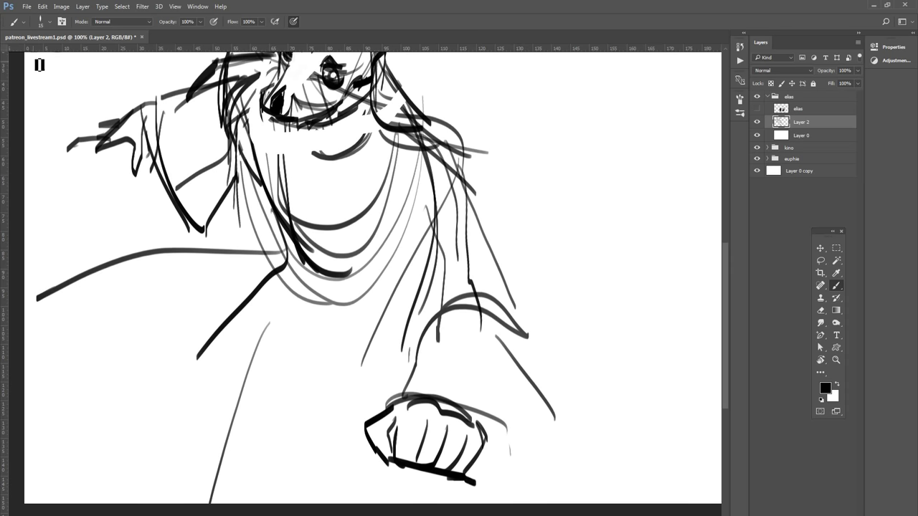
{"action": "left_click", "coordinate": [821, 261]}
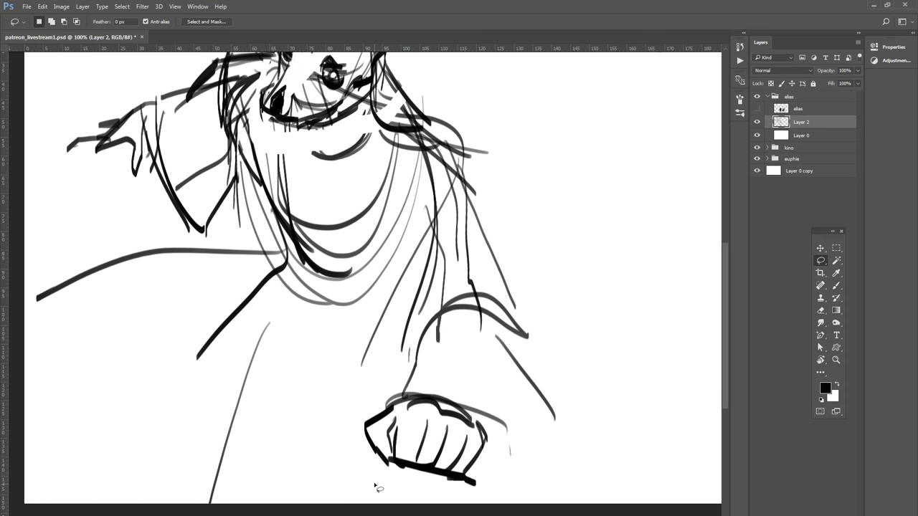
Step: Nudge the lassoed fist up and rotate it about -20.75° into the sleeve end
{"action": "mouse_move", "coordinate": [375, 487]}
{"action": "left_mouse_down"}
{"action": "mouse_move", "coordinate": [543, 431]}
{"action": "mouse_move", "coordinate": [381, 494]}
{"action": "left_mouse_up"}
{"action": "left_click", "coordinate": [821, 248]}
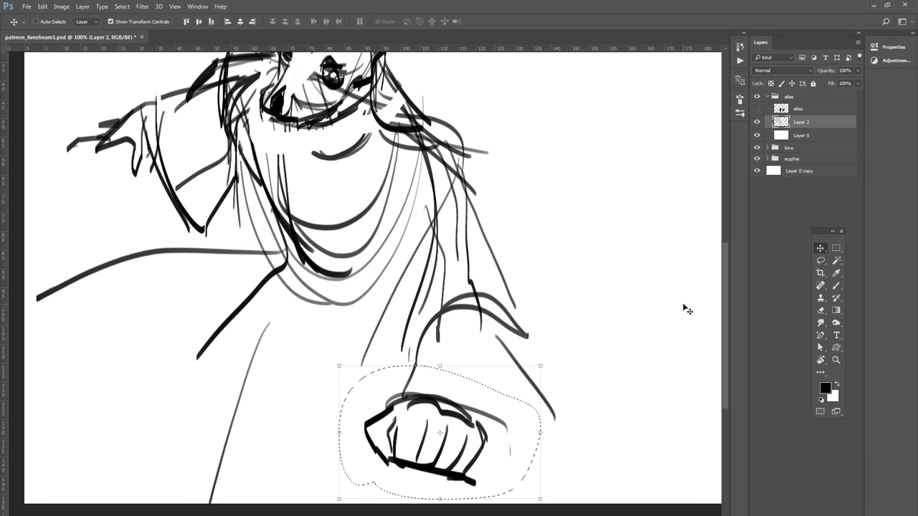
{"action": "left_click_drag", "start_coordinate": [524, 434], "coordinate": [535, 401]}
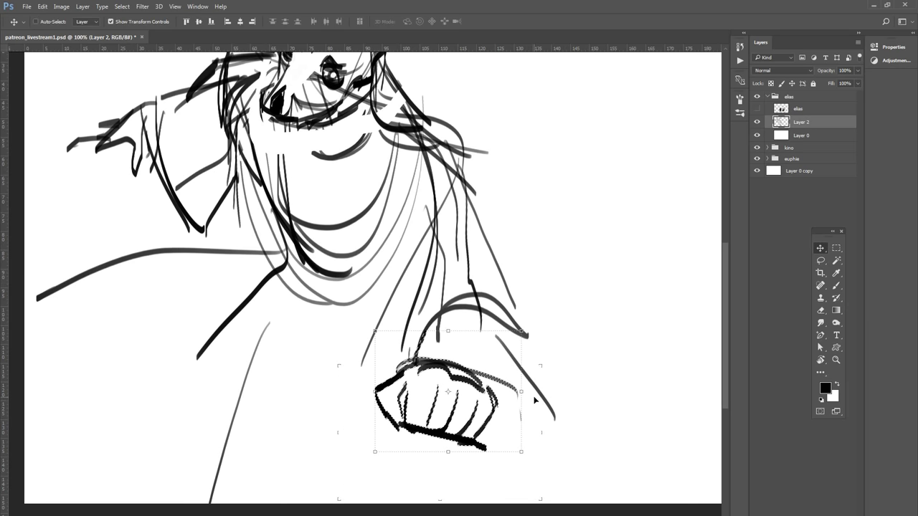
{"action": "left_click_drag", "start_coordinate": [534, 401], "coordinate": [532, 368]}
{"action": "mouse_move", "coordinate": [493, 407]}
{"action": "left_mouse_down"}
{"action": "mouse_move", "coordinate": [490, 416]}
{"action": "mouse_move", "coordinate": [496, 407]}
{"action": "mouse_move", "coordinate": [507, 414]}
{"action": "left_mouse_up"}
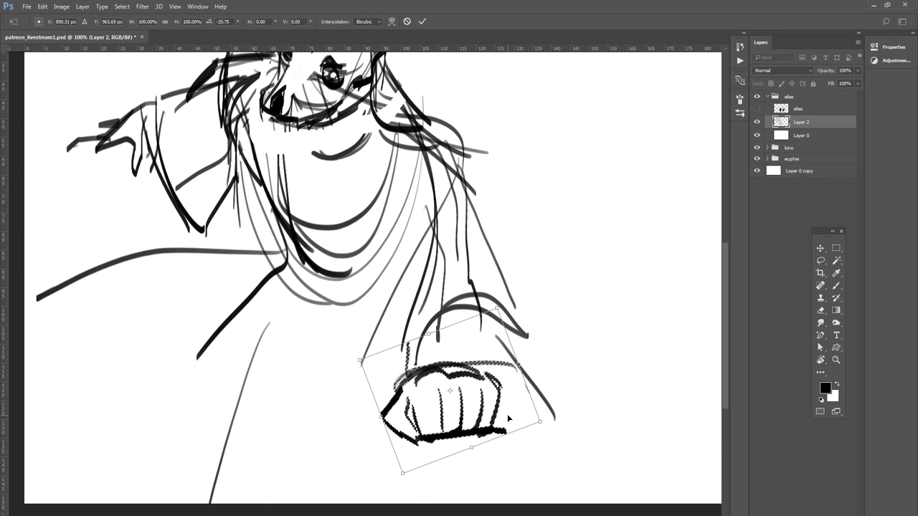
{"action": "key", "text": "Return"}
{"action": "key", "text": "b"}
{"action": "mouse_move", "coordinate": [498, 449]}
{"action": "left_mouse_down"}
{"action": "mouse_move", "coordinate": [485, 393]}
{"action": "mouse_move", "coordinate": [450, 445]}
{"action": "left_mouse_up"}
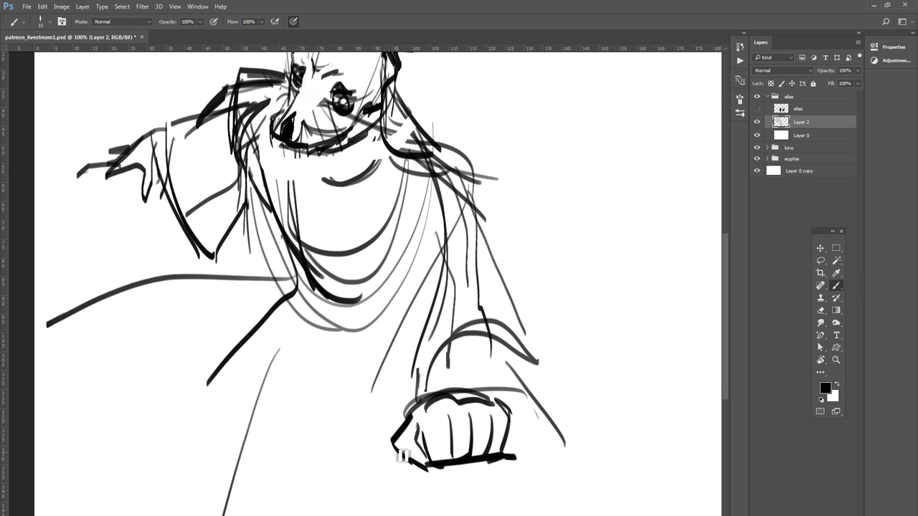
Step: Draw two parallel cane-shaft lines leading into the fist
{"action": "mouse_move", "coordinate": [322, 499]}
{"action": "left_mouse_down"}
{"action": "mouse_move", "coordinate": [407, 452]}
{"action": "mouse_move", "coordinate": [283, 515]}
{"action": "left_mouse_up"}
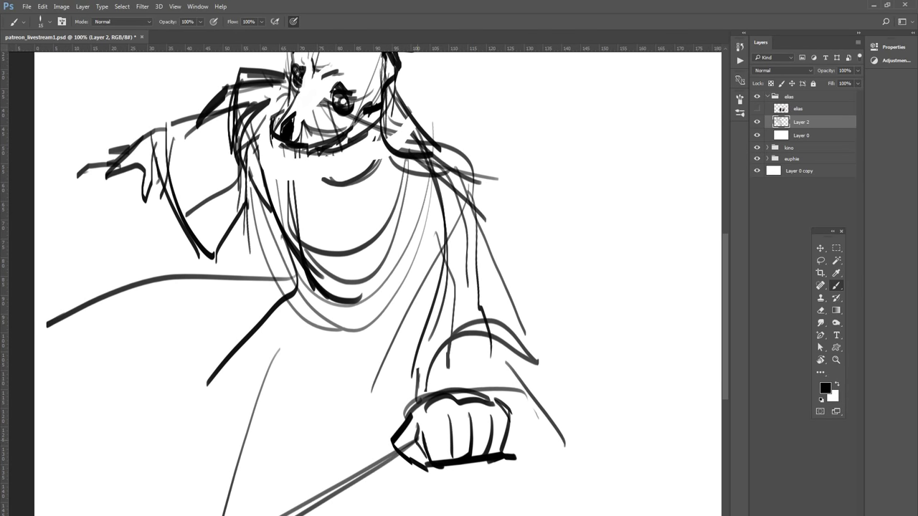
{"action": "left_click_drag", "start_coordinate": [403, 451], "coordinate": [315, 515]}
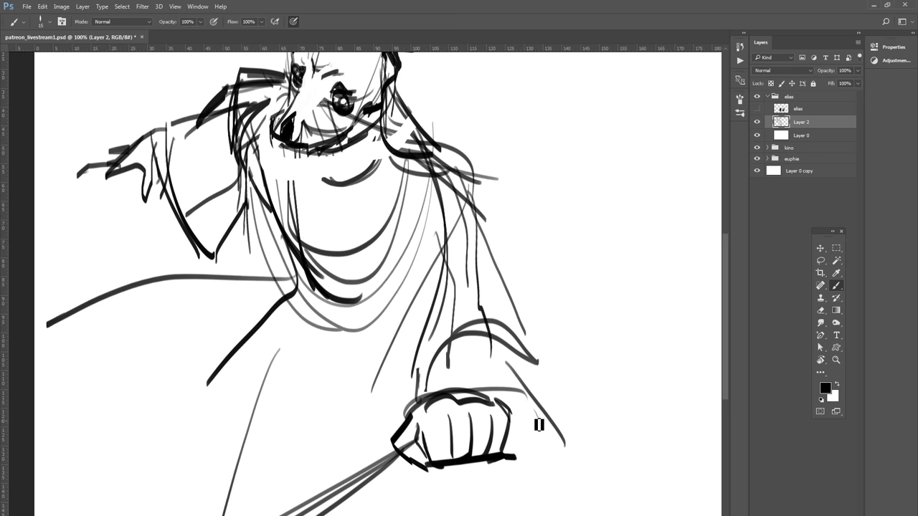
{"action": "mouse_move", "coordinate": [527, 411]}
{"action": "left_mouse_down"}
{"action": "mouse_move", "coordinate": [419, 470]}
{"action": "mouse_move", "coordinate": [722, 476]}
{"action": "left_mouse_up"}
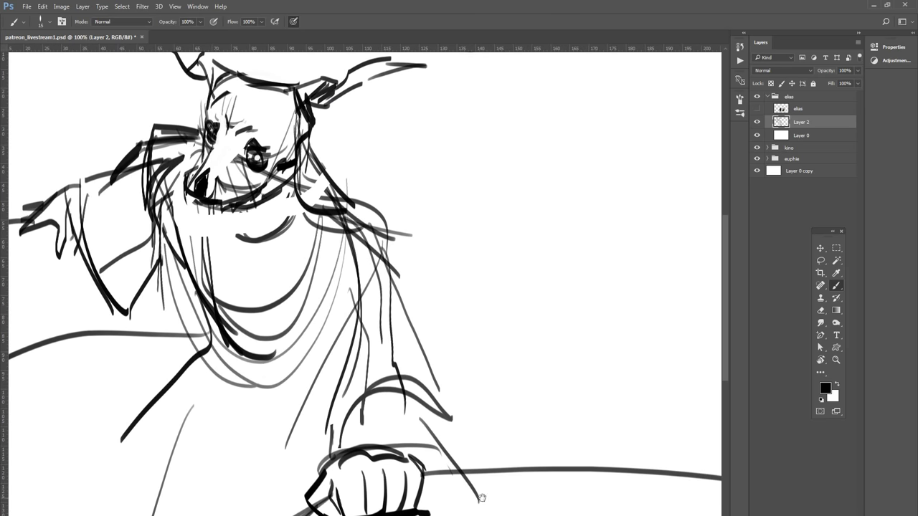
{"action": "mouse_move", "coordinate": [481, 498]}
{"action": "left_mouse_down"}
{"action": "mouse_move", "coordinate": [357, 433]}
{"action": "mouse_move", "coordinate": [636, 483]}
{"action": "mouse_move", "coordinate": [627, 496]}
{"action": "mouse_move", "coordinate": [536, 434]}
{"action": "left_mouse_up"}
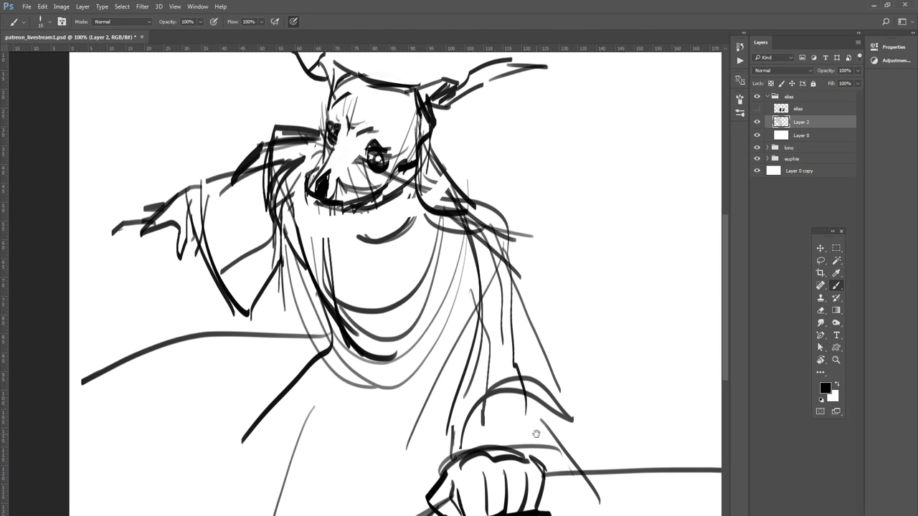
Step: Draw long lines from the canvas top down to the head, redoing the one aimed at the eye
{"action": "left_click_drag", "start_coordinate": [242, 61], "coordinate": [280, 177]}
{"action": "left_click_drag", "start_coordinate": [261, 131], "coordinate": [298, 261]}
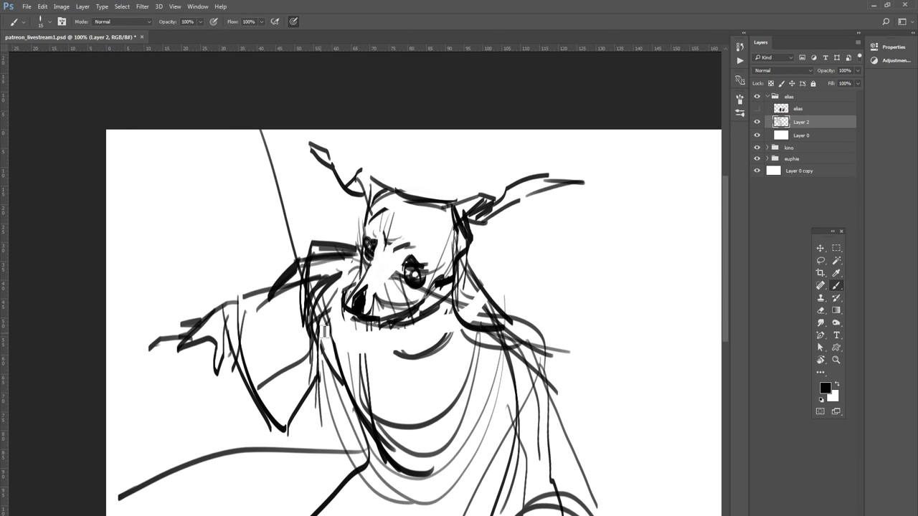
{"action": "left_click_drag", "start_coordinate": [270, 131], "coordinate": [302, 281]}
{"action": "left_click_drag", "start_coordinate": [396, 105], "coordinate": [342, 248]}
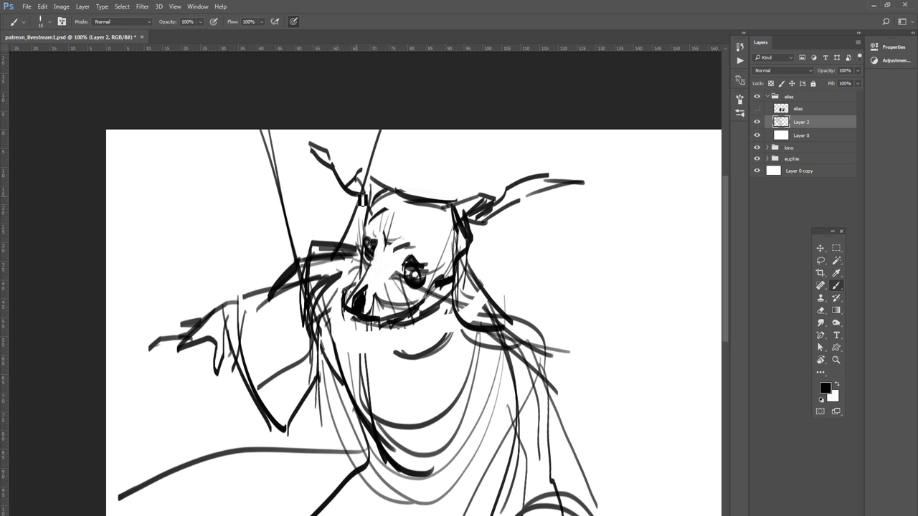
{"action": "key", "text": "ctrl+z"}
{"action": "left_click_drag", "start_coordinate": [379, 133], "coordinate": [310, 252]}
{"action": "left_click_drag", "start_coordinate": [393, 127], "coordinate": [319, 258]}
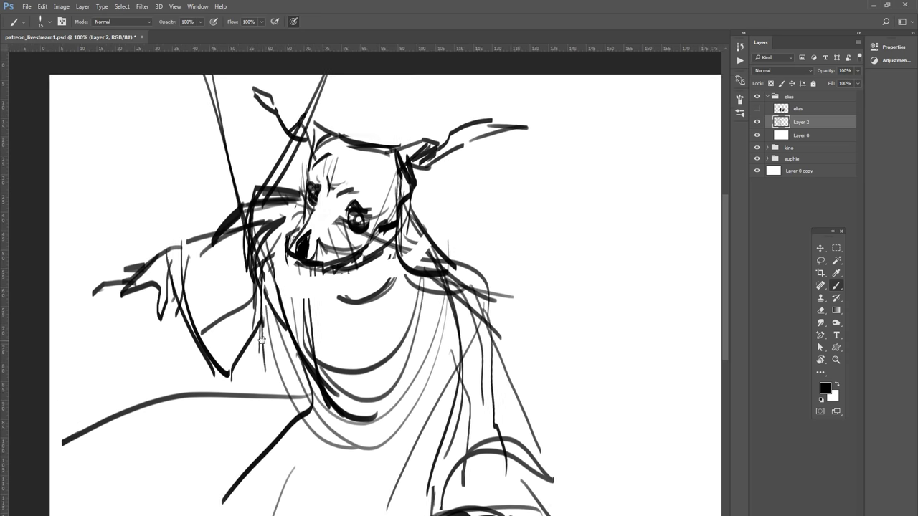
Step: Try a thick diagonal stroke across the torso, then undo it
{"action": "left_click_drag", "start_coordinate": [424, 385], "coordinate": [352, 314]}
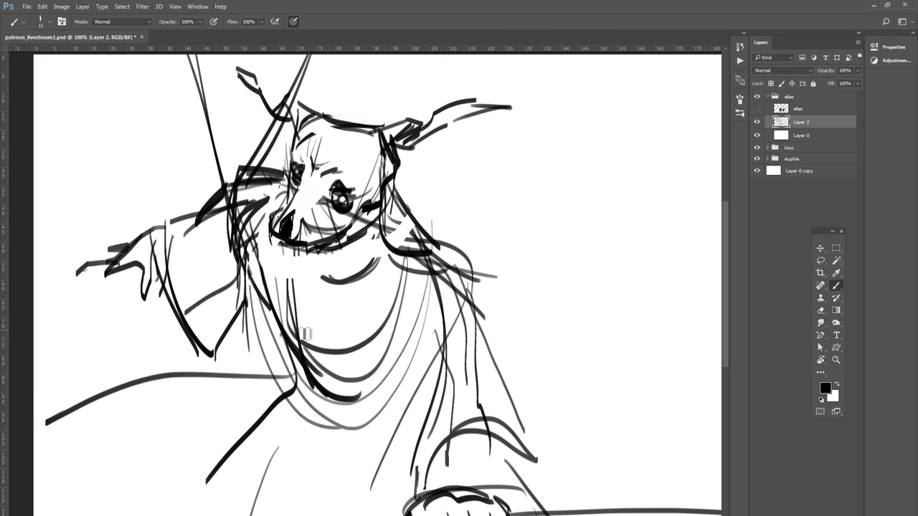
{"action": "left_click_drag", "start_coordinate": [294, 343], "coordinate": [423, 233]}
{"action": "key", "text": "ctrl+z"}
Step: Draw a doubled diagonal band of two parallel strokes across the torso
{"action": "left_click_drag", "start_coordinate": [287, 374], "coordinate": [439, 275]}
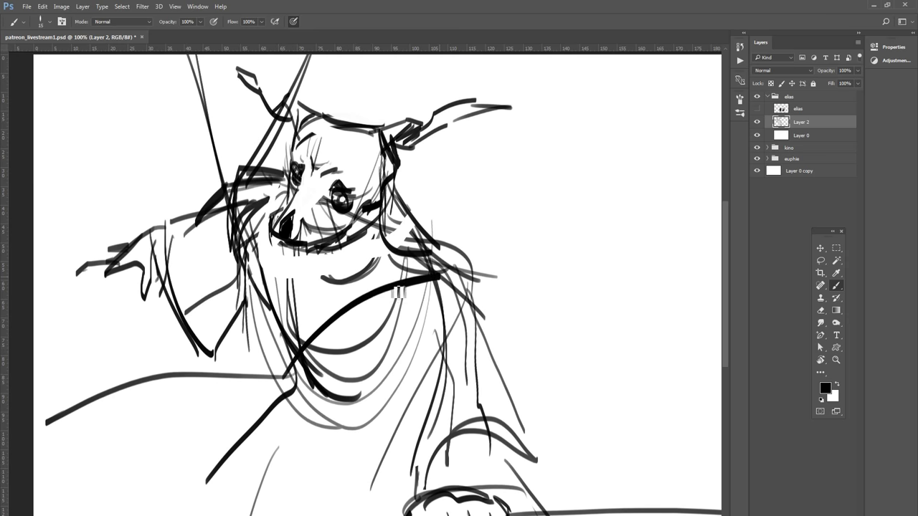
{"action": "left_click_drag", "start_coordinate": [314, 344], "coordinate": [440, 278]}
{"action": "key", "text": "ctrl+z"}
{"action": "mouse_move", "coordinate": [302, 367]}
{"action": "left_mouse_down"}
{"action": "mouse_move", "coordinate": [449, 251]}
{"action": "mouse_move", "coordinate": [426, 312]}
{"action": "left_mouse_up"}
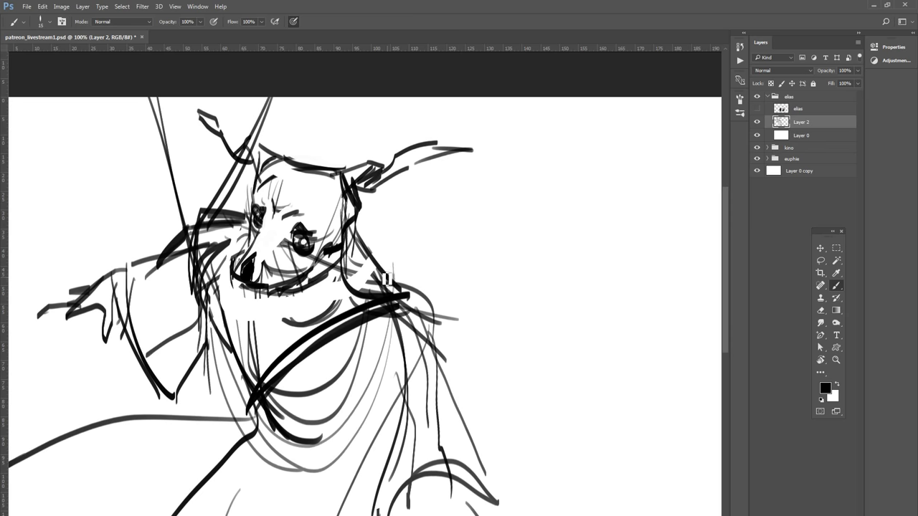
{"action": "left_click_drag", "start_coordinate": [346, 513], "coordinate": [362, 344]}
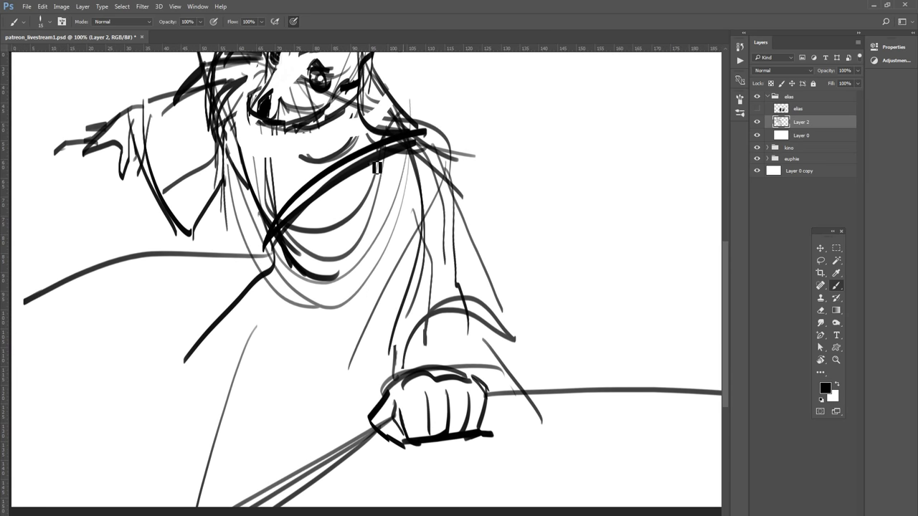
Step: Draw long lines sweeping down from both shoulders
{"action": "left_click_drag", "start_coordinate": [376, 168], "coordinate": [205, 507]}
{"action": "left_click_drag", "start_coordinate": [393, 153], "coordinate": [218, 508]}
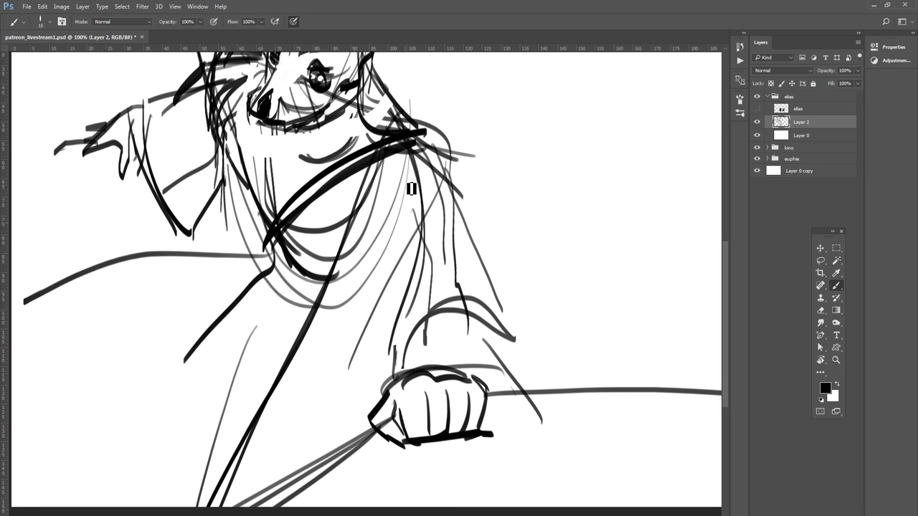
{"action": "left_click_drag", "start_coordinate": [447, 168], "coordinate": [611, 392]}
{"action": "scroll", "coordinate": [629, 437], "scroll_direction": "up", "scroll_amount": 3}
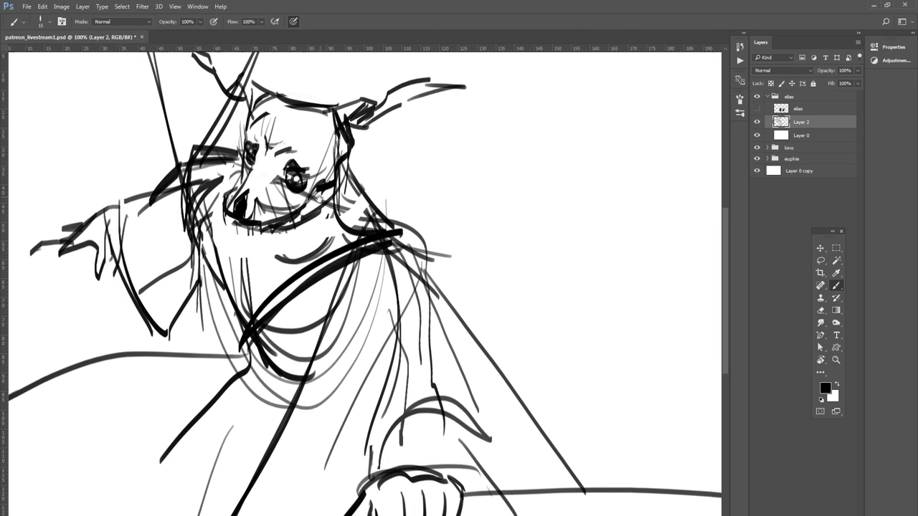
{"action": "scroll", "coordinate": [318, 269], "scroll_direction": "up", "scroll_amount": 3}
Step: Sketch short strokes on the top of the head and the ear
{"action": "left_click_drag", "start_coordinate": [161, 117], "coordinate": [215, 134]}
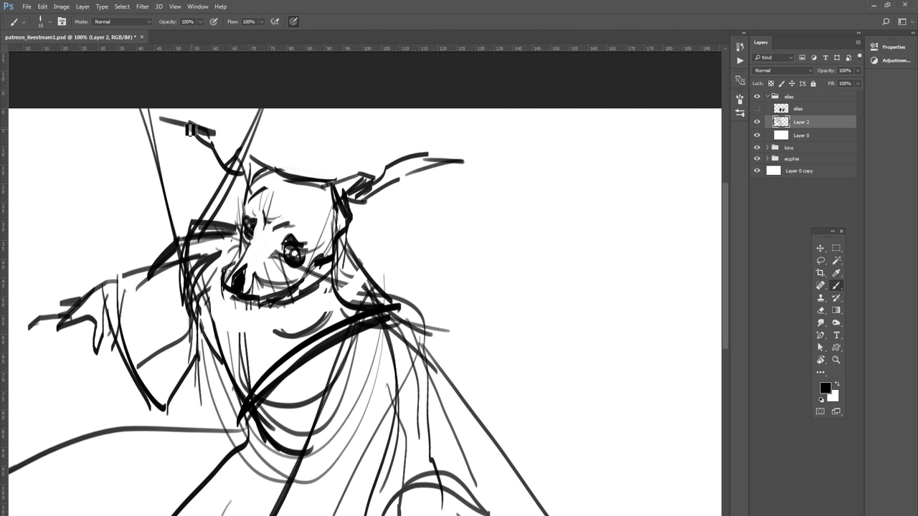
{"action": "mouse_move", "coordinate": [393, 162]}
{"action": "left_mouse_down"}
{"action": "mouse_move", "coordinate": [453, 179]}
{"action": "mouse_move", "coordinate": [437, 178]}
{"action": "left_mouse_up"}
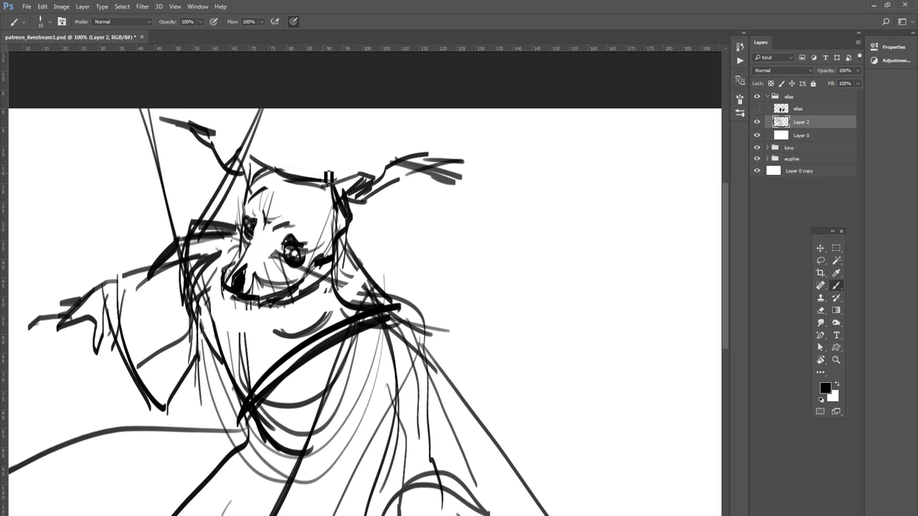
{"action": "left_click_drag", "start_coordinate": [215, 111], "coordinate": [228, 169]}
{"action": "left_click_drag", "start_coordinate": [396, 113], "coordinate": [496, 67]}
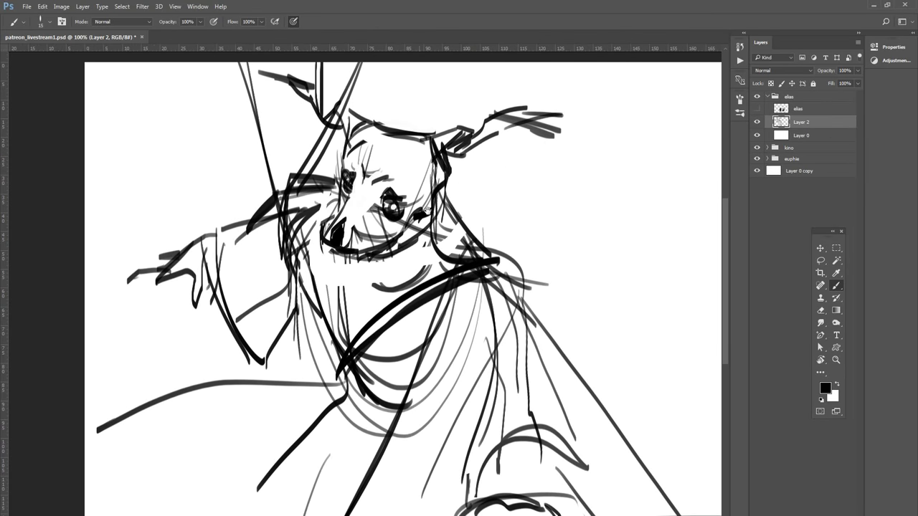
Step: Draw long curved and horizontal strokes in from the left edge across the torso
{"action": "left_click_drag", "start_coordinate": [79, 393], "coordinate": [356, 344]}
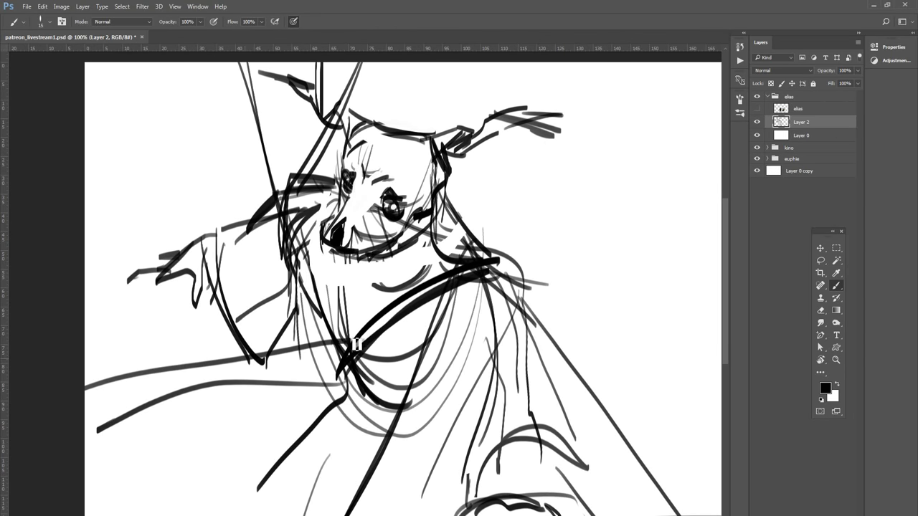
{"action": "left_click_drag", "start_coordinate": [79, 346], "coordinate": [338, 360]}
{"action": "mouse_move", "coordinate": [129, 343]}
{"action": "left_mouse_down"}
{"action": "mouse_move", "coordinate": [380, 367]}
{"action": "mouse_move", "coordinate": [335, 314]}
{"action": "mouse_move", "coordinate": [331, 261]}
{"action": "left_mouse_up"}
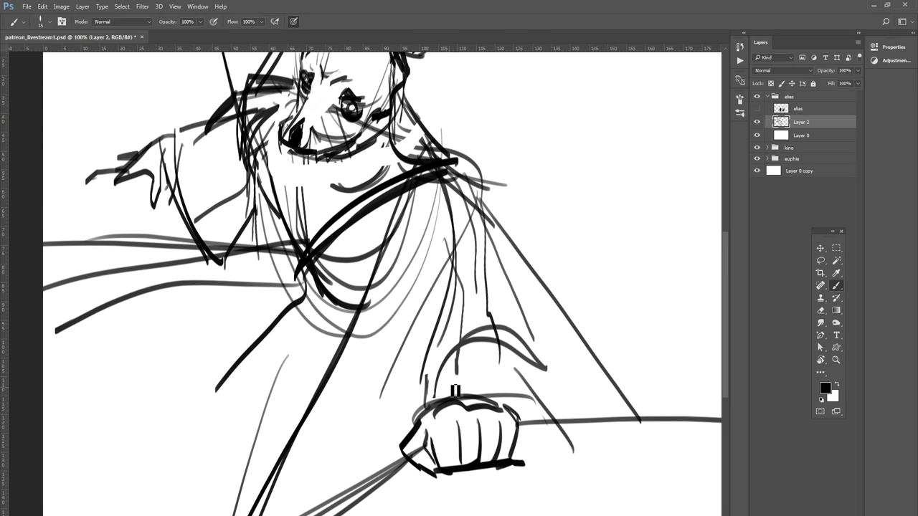
Step: Build up arcs over the top of the fist, discarding two curved strokes beside it
{"action": "left_click_drag", "start_coordinate": [442, 406], "coordinate": [513, 406]}
{"action": "mouse_move", "coordinate": [452, 380]}
{"action": "left_mouse_down"}
{"action": "mouse_move", "coordinate": [502, 391]}
{"action": "mouse_move", "coordinate": [429, 419]}
{"action": "left_mouse_up"}
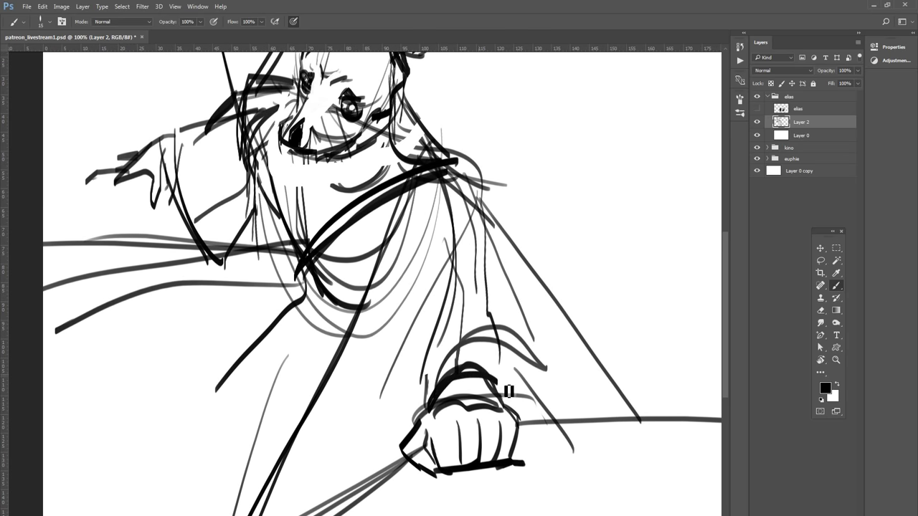
{"action": "left_click_drag", "start_coordinate": [498, 382], "coordinate": [462, 371]}
{"action": "left_click_drag", "start_coordinate": [369, 433], "coordinate": [522, 313]}
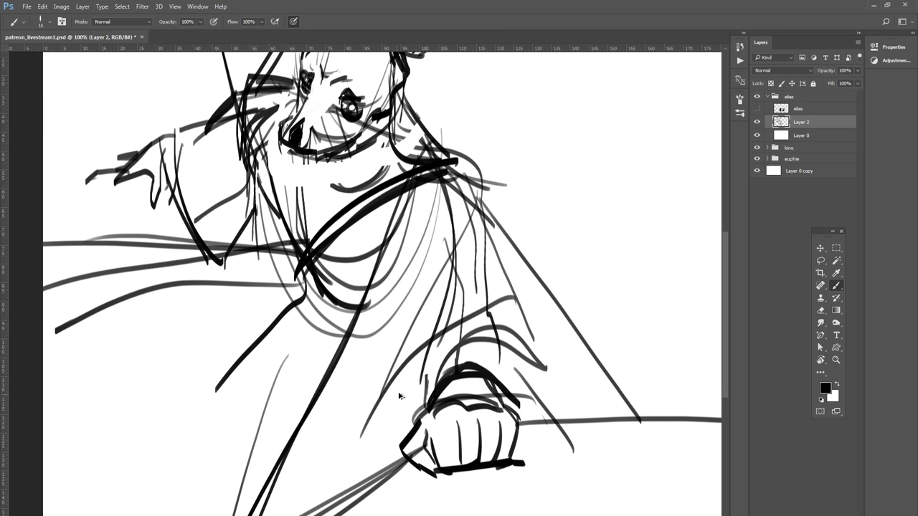
{"action": "key", "text": "ctrl+z"}
{"action": "left_click_drag", "start_coordinate": [382, 456], "coordinate": [470, 310]}
{"action": "key", "text": "ctrl+z"}
Step: Darken and thicken the sleeve cuff band above the fist with heavy strokes
{"action": "mouse_move", "coordinate": [399, 377]}
{"action": "left_mouse_down"}
{"action": "mouse_move", "coordinate": [520, 333]}
{"action": "mouse_move", "coordinate": [505, 335]}
{"action": "left_mouse_up"}
{"action": "mouse_move", "coordinate": [423, 370]}
{"action": "left_mouse_down"}
{"action": "mouse_move", "coordinate": [488, 357]}
{"action": "mouse_move", "coordinate": [521, 403]}
{"action": "left_mouse_up"}
{"action": "left_click_drag", "start_coordinate": [490, 347], "coordinate": [531, 416]}
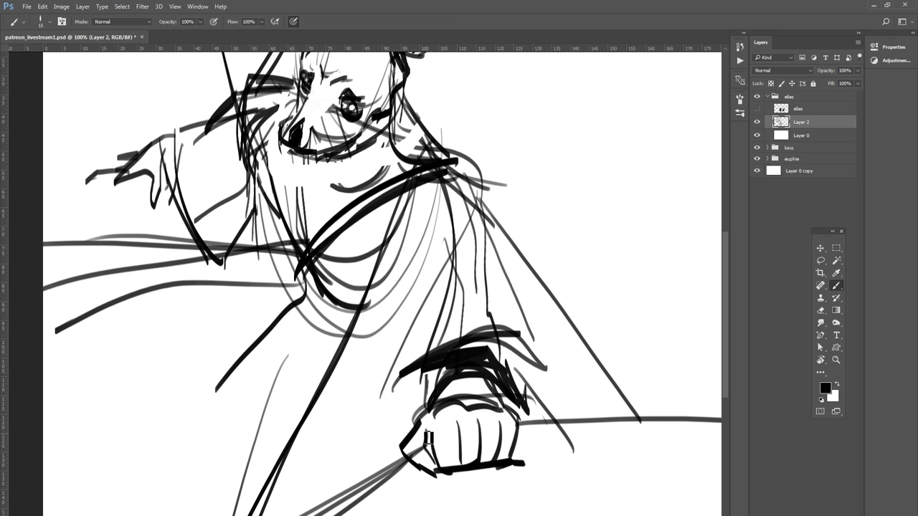
{"action": "mouse_move", "coordinate": [474, 345]}
{"action": "left_mouse_down"}
{"action": "mouse_move", "coordinate": [426, 353]}
{"action": "mouse_move", "coordinate": [270, 449]}
{"action": "left_mouse_up"}
{"action": "left_click_drag", "start_coordinate": [288, 484], "coordinate": [320, 510]}
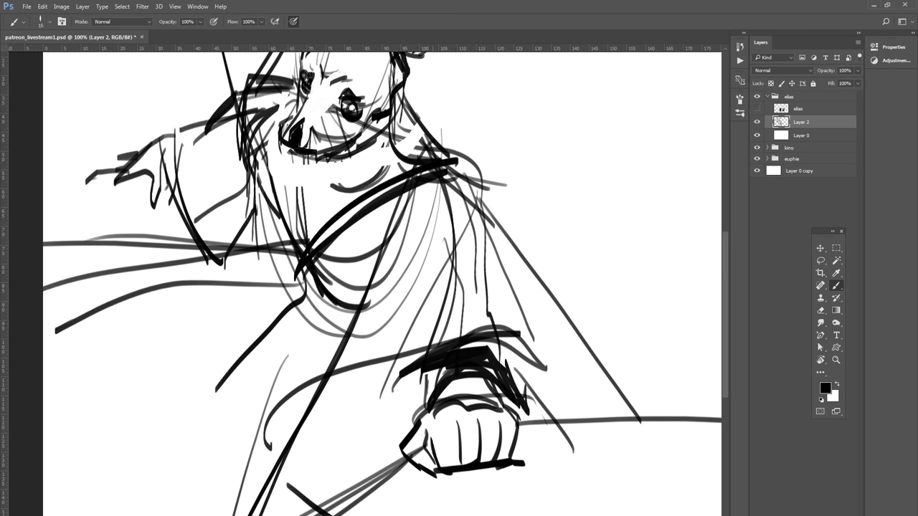
{"action": "left_click_drag", "start_coordinate": [536, 397], "coordinate": [498, 514]}
{"action": "mouse_move", "coordinate": [257, 400]}
{"action": "left_mouse_down"}
{"action": "mouse_move", "coordinate": [487, 198]}
{"action": "mouse_move", "coordinate": [491, 163]}
{"action": "mouse_move", "coordinate": [509, 205]}
{"action": "mouse_move", "coordinate": [492, 256]}
{"action": "mouse_move", "coordinate": [519, 378]}
{"action": "left_mouse_up"}
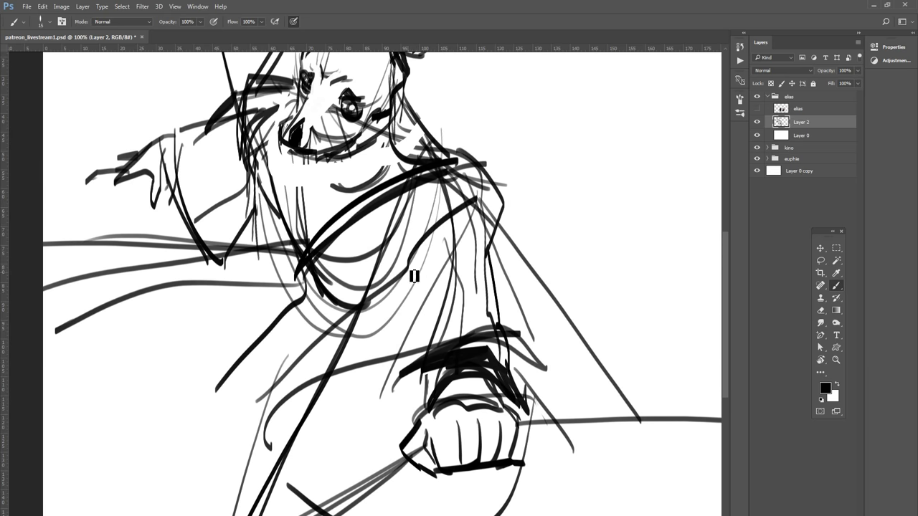
Step: Hatch the elbow area densely and add a thick diagonal stroke on the arm
{"action": "mouse_move", "coordinate": [413, 272]}
{"action": "left_mouse_down"}
{"action": "mouse_move", "coordinate": [469, 231]}
{"action": "mouse_move", "coordinate": [456, 259]}
{"action": "left_mouse_up"}
{"action": "left_click_drag", "start_coordinate": [416, 301], "coordinate": [463, 273]}
{"action": "mouse_move", "coordinate": [416, 228]}
{"action": "left_mouse_down"}
{"action": "mouse_move", "coordinate": [437, 198]}
{"action": "mouse_move", "coordinate": [418, 227]}
{"action": "mouse_move", "coordinate": [428, 276]}
{"action": "left_mouse_up"}
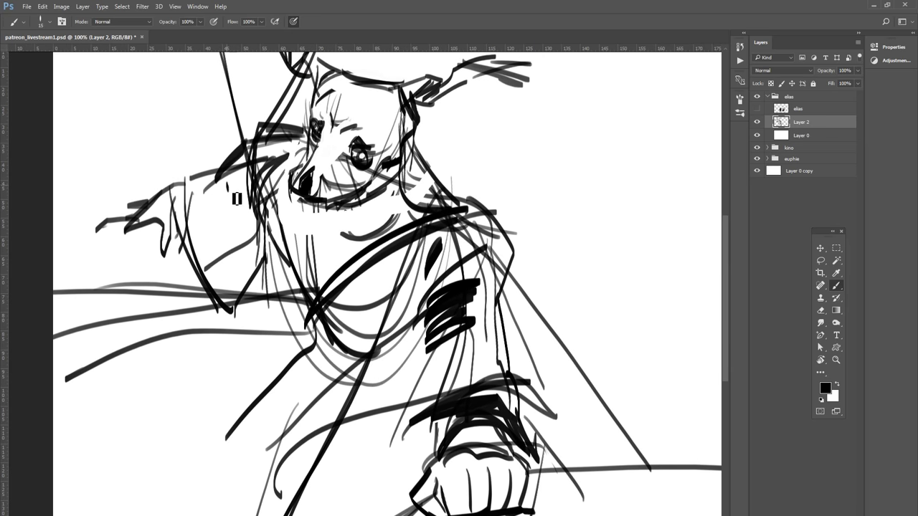
{"action": "left_click_drag", "start_coordinate": [228, 185], "coordinate": [248, 233]}
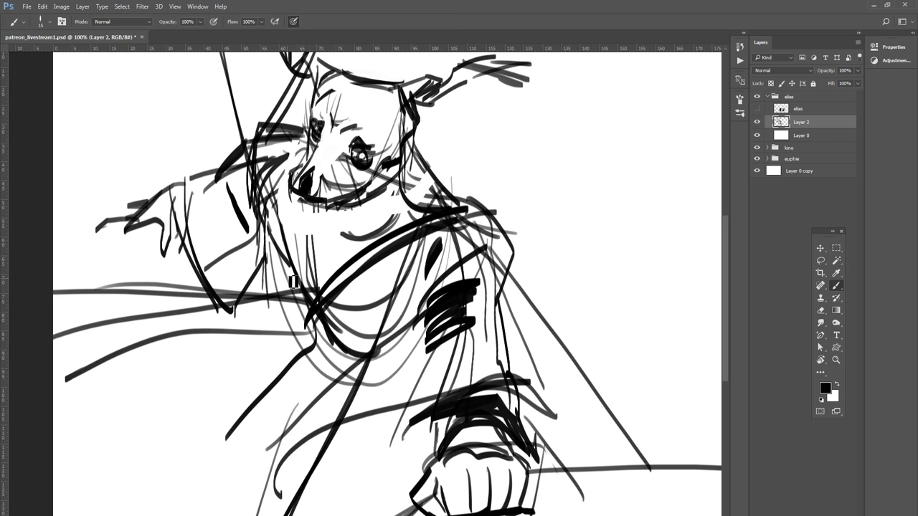
Step: Draw a stroke across the neck below the skull's jaw
{"action": "key", "text": "e"}
{"action": "left_click_drag", "start_coordinate": [287, 286], "coordinate": [284, 346]}
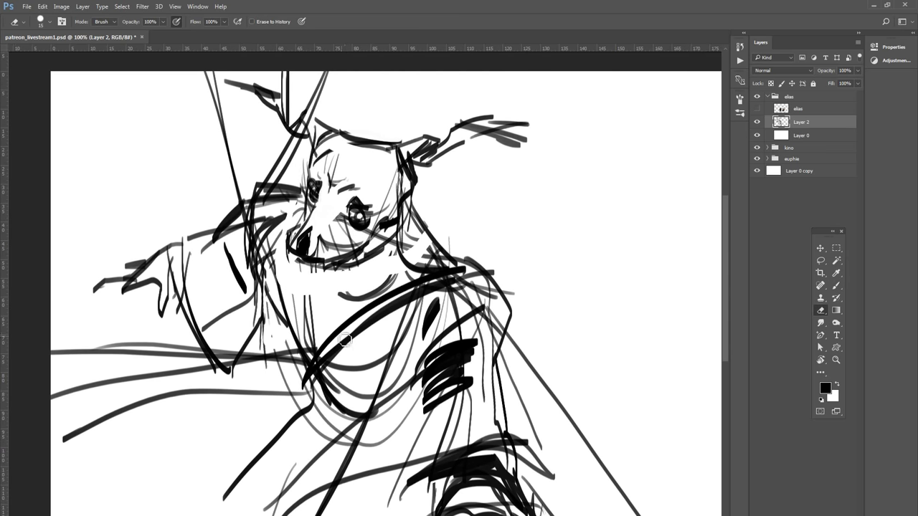
{"action": "key", "text": "b"}
{"action": "mouse_move", "coordinate": [356, 333]}
{"action": "left_mouse_down"}
{"action": "mouse_move", "coordinate": [329, 136]}
{"action": "mouse_move", "coordinate": [284, 225]}
{"action": "left_mouse_up"}
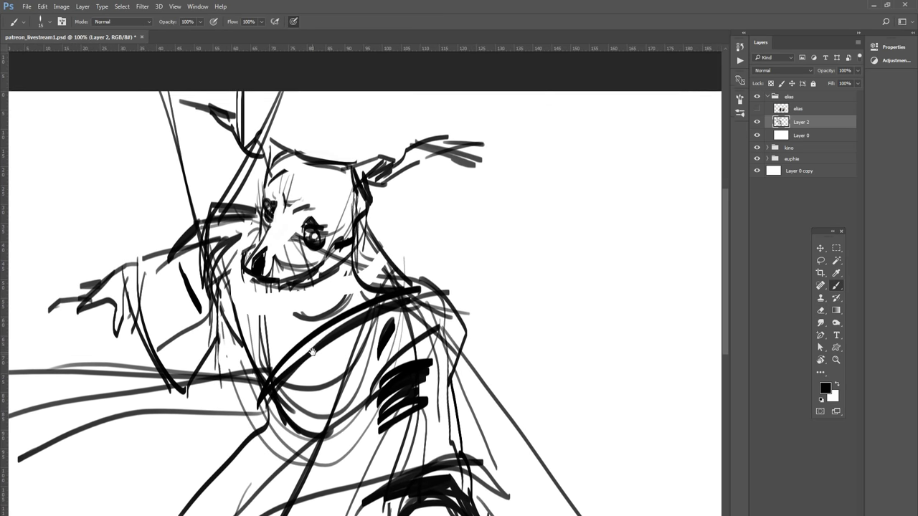
{"action": "left_click_drag", "start_coordinate": [303, 159], "coordinate": [332, 289]}
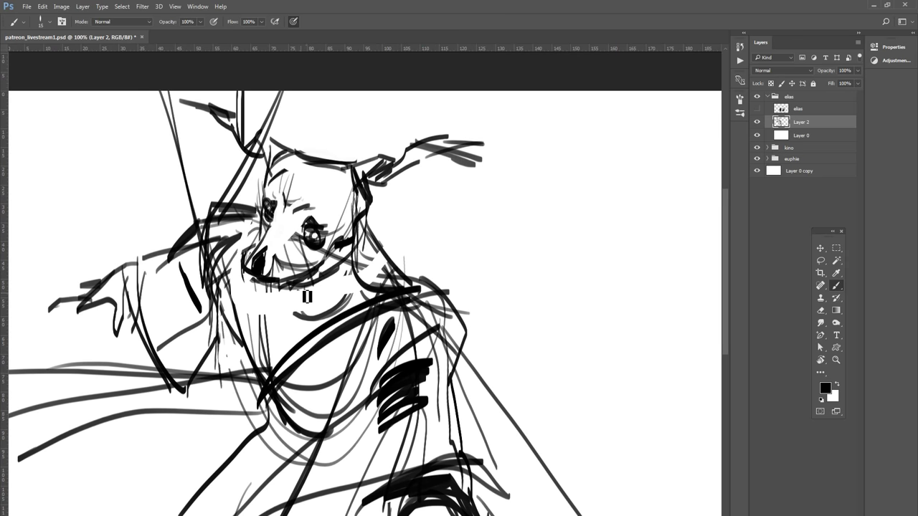
{"action": "left_click_drag", "start_coordinate": [297, 287], "coordinate": [403, 290]}
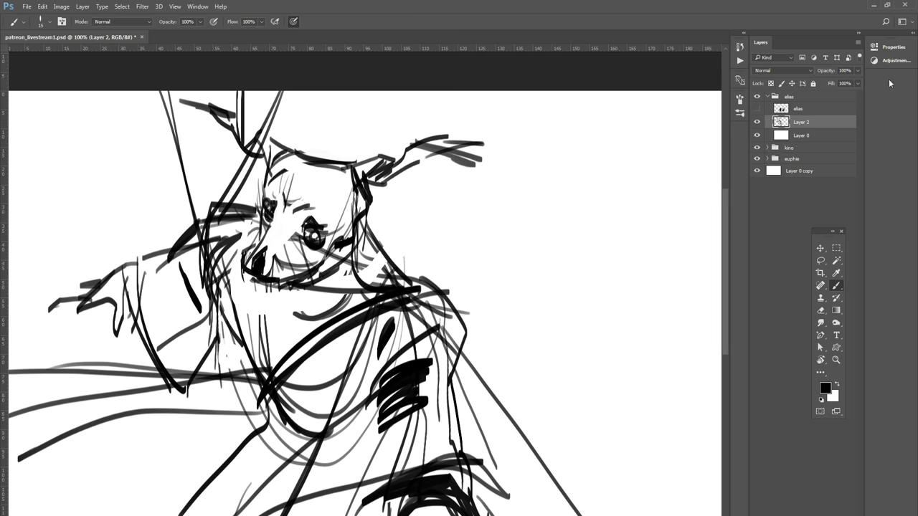
Step: Fade the sketch layer to 43% opacity and add a new empty layer above it
{"action": "left_click", "coordinate": [832, 82]}
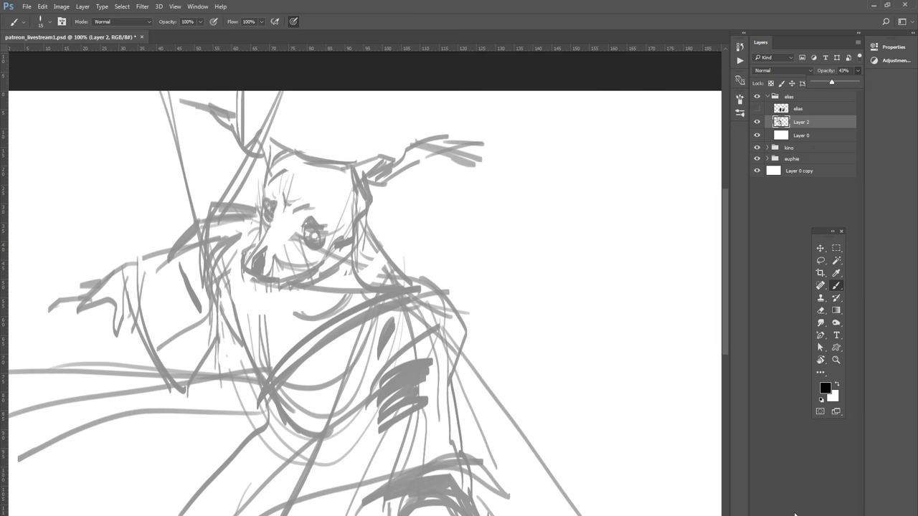
{"action": "key", "text": "ctrl+shift+alt+n"}
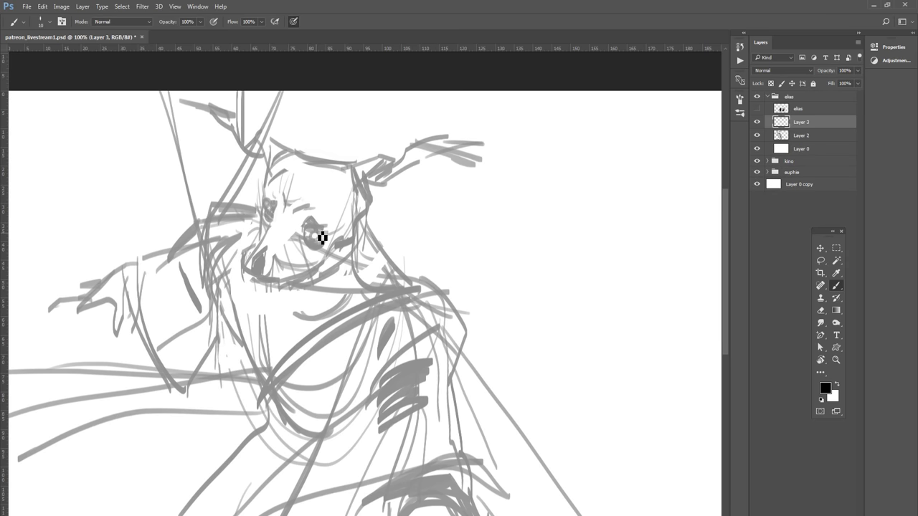
{"action": "left_click_drag", "start_coordinate": [401, 266], "coordinate": [335, 309]}
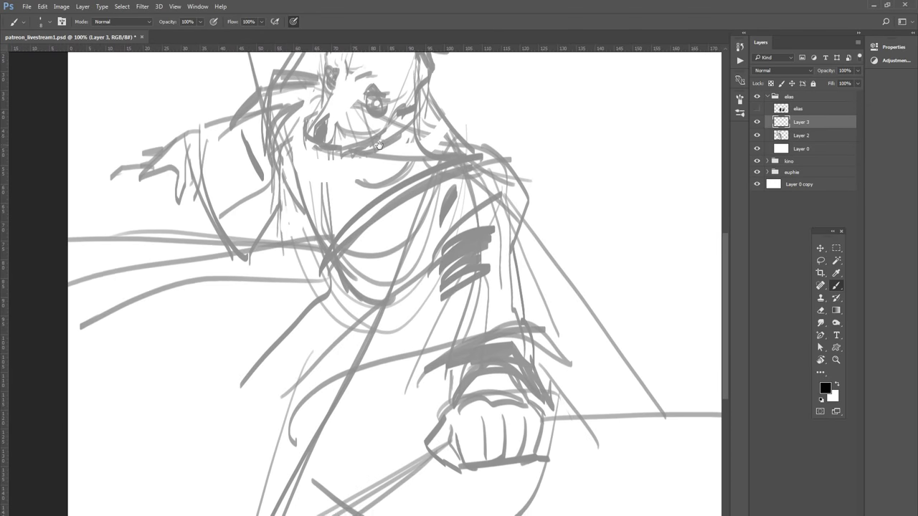
{"action": "scroll", "coordinate": [335, 309], "scroll_direction": "up", "scroll_amount": 1}
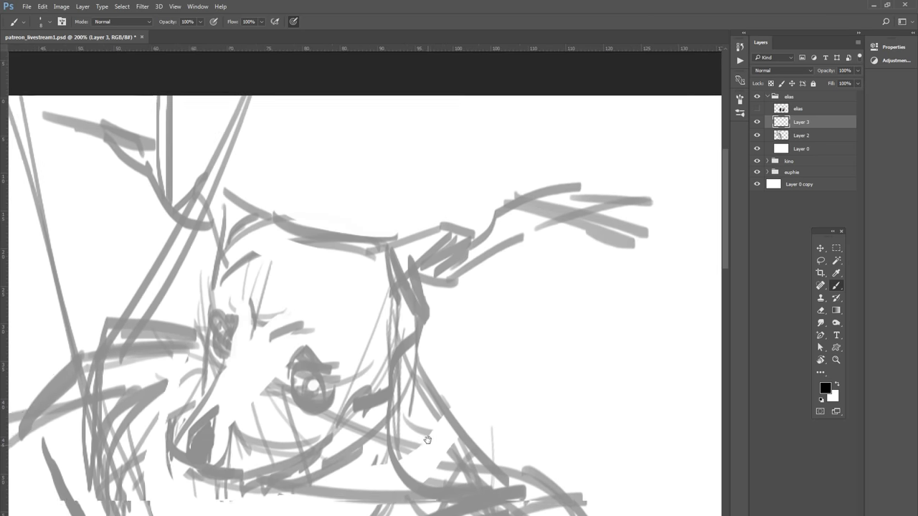
{"action": "left_click_drag", "start_coordinate": [248, 198], "coordinate": [284, 217]}
Step: Set the brush to the 36 px preset
{"action": "left_click", "coordinate": [51, 26]}
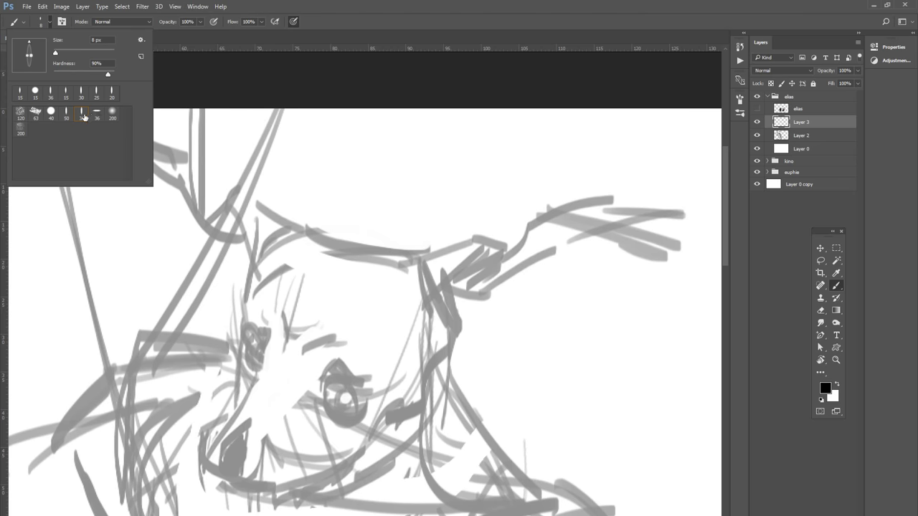
{"action": "left_click", "coordinate": [84, 117]}
{"action": "left_click", "coordinate": [310, 8]}
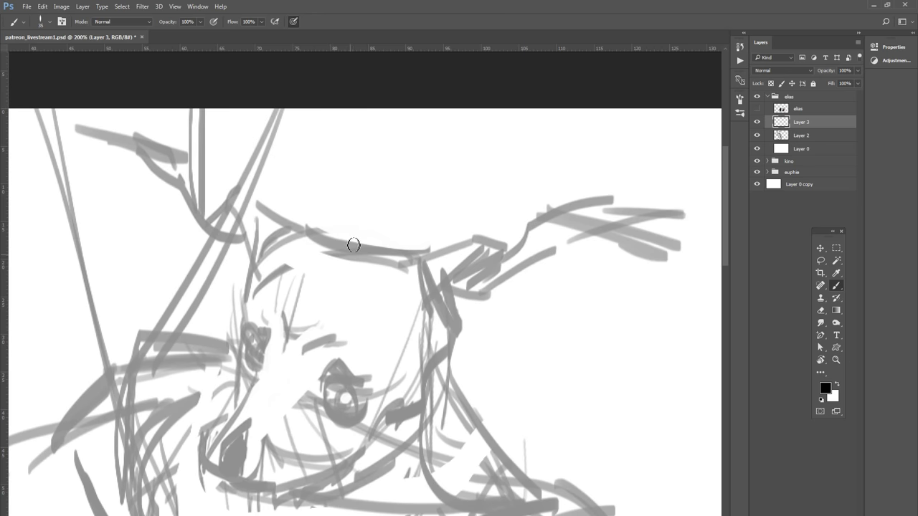
Step: Reframe the head and make the elias reference layer active again
{"action": "left_click_drag", "start_coordinate": [378, 299], "coordinate": [364, 190]}
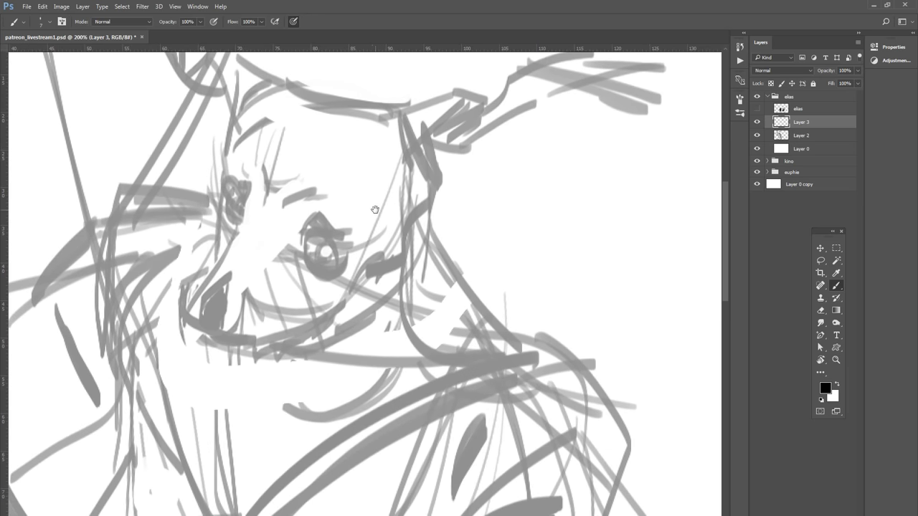
{"action": "scroll", "coordinate": [368, 221], "scroll_direction": "up", "scroll_amount": 2}
{"action": "scroll", "coordinate": [369, 323], "scroll_direction": "up", "scroll_amount": 2}
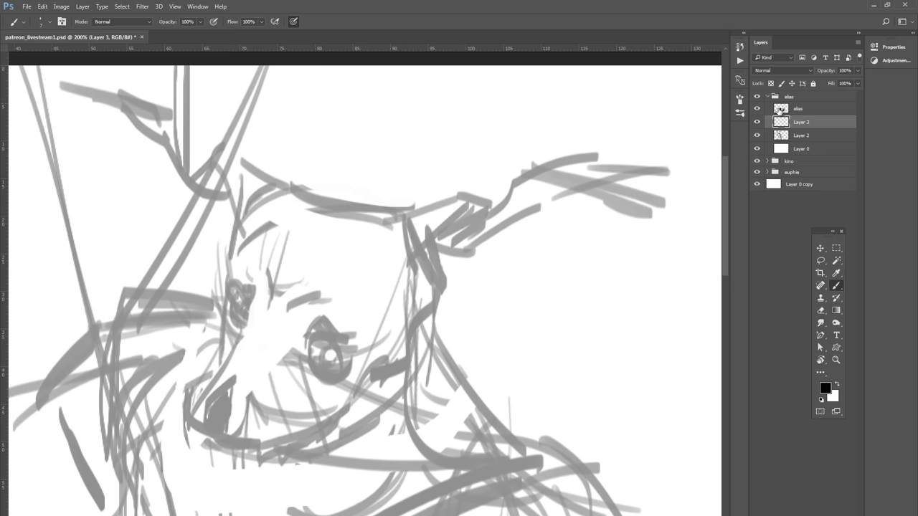
{"action": "left_click", "coordinate": [780, 111]}
Step: Drag the elias reference image beside the head sketch at right, then reselect Layer 3's Brush
{"action": "left_click", "coordinate": [820, 248]}
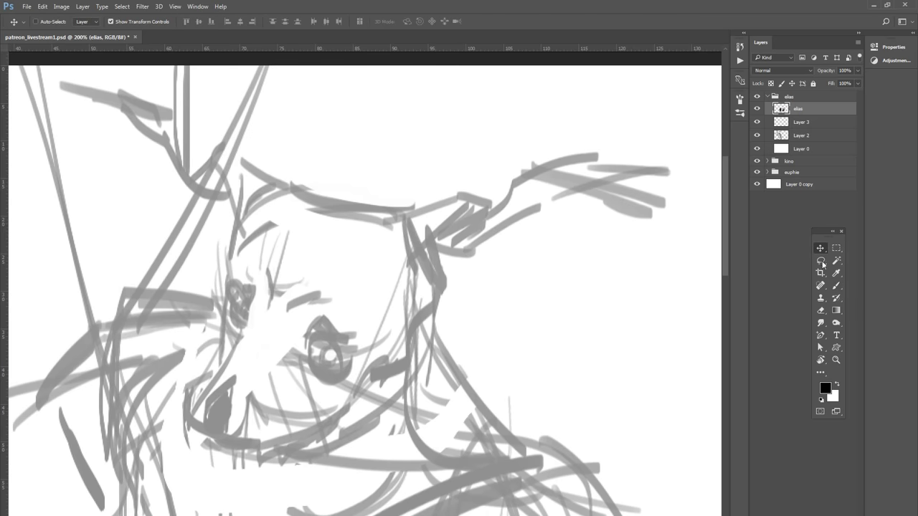
{"action": "scroll", "coordinate": [522, 324], "scroll_direction": "down", "scroll_amount": 5}
{"action": "left_click_drag", "start_coordinate": [502, 467], "coordinate": [473, 255]}
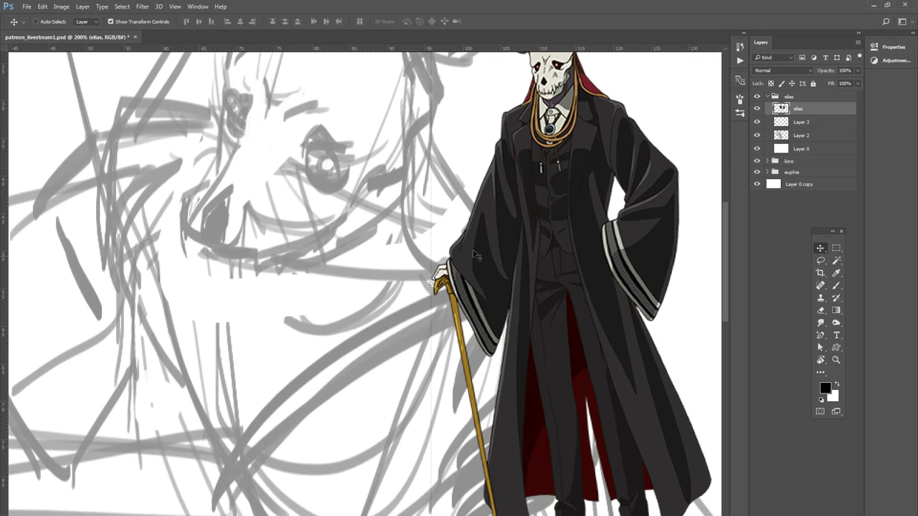
{"action": "left_click_drag", "start_coordinate": [384, 288], "coordinate": [416, 444]}
{"action": "left_click", "coordinate": [804, 124]}
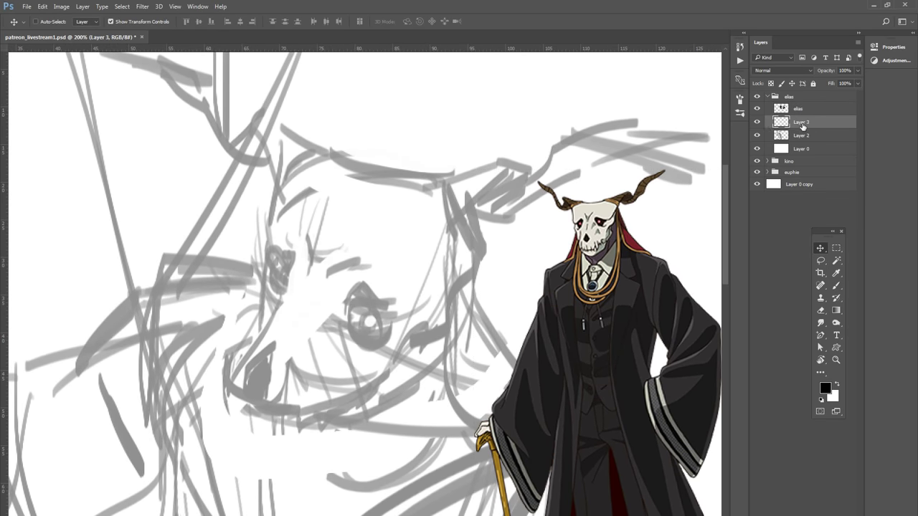
{"action": "left_click_drag", "start_coordinate": [442, 315], "coordinate": [401, 373]}
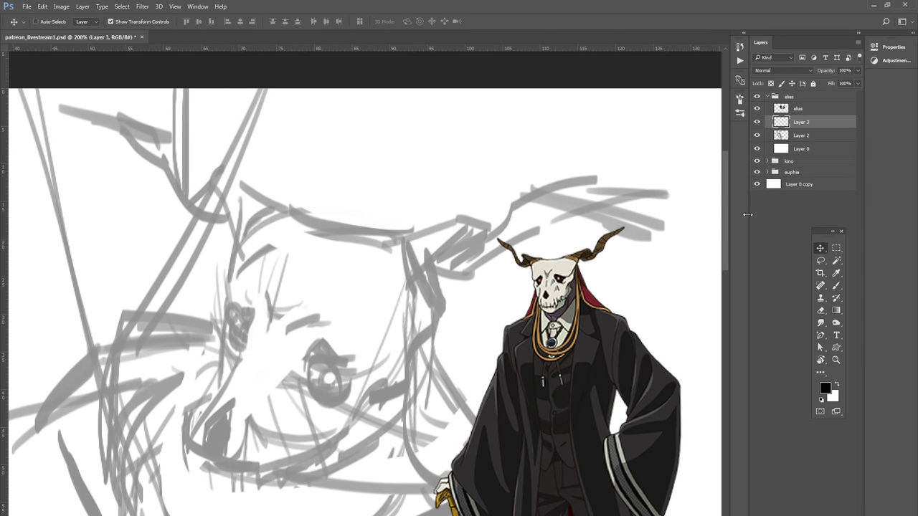
{"action": "key", "text": "b"}
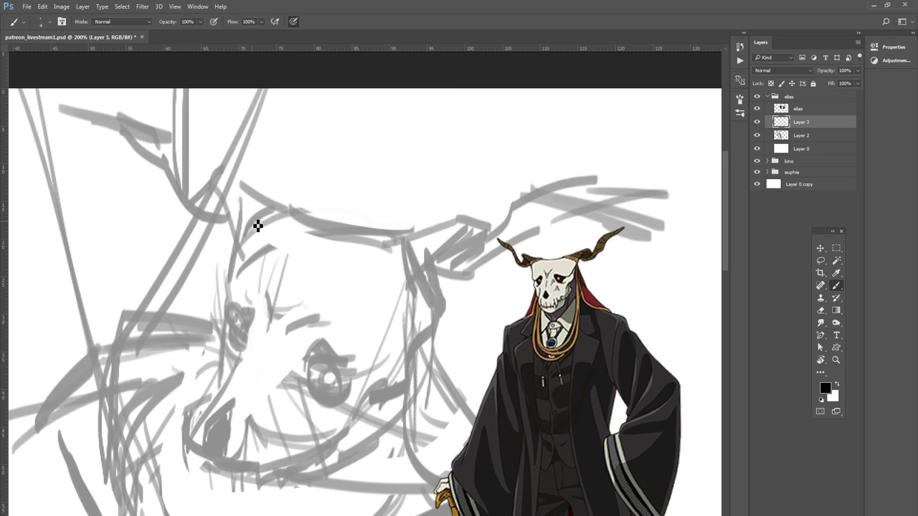
Step: Ink the hooked left end of the brow and the line across the skull top
{"action": "left_click_drag", "start_coordinate": [234, 228], "coordinate": [280, 208]}
{"action": "left_click_drag", "start_coordinate": [231, 231], "coordinate": [240, 253]}
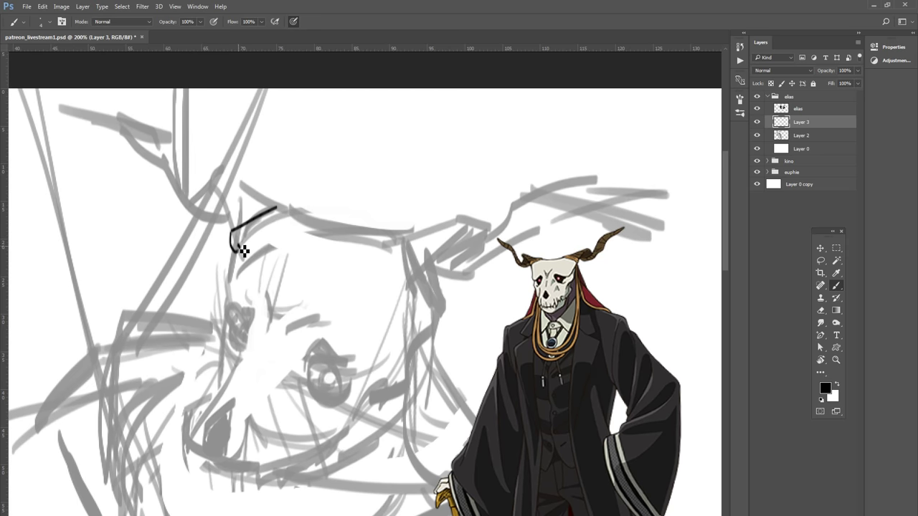
{"action": "left_click_drag", "start_coordinate": [243, 251], "coordinate": [305, 215]}
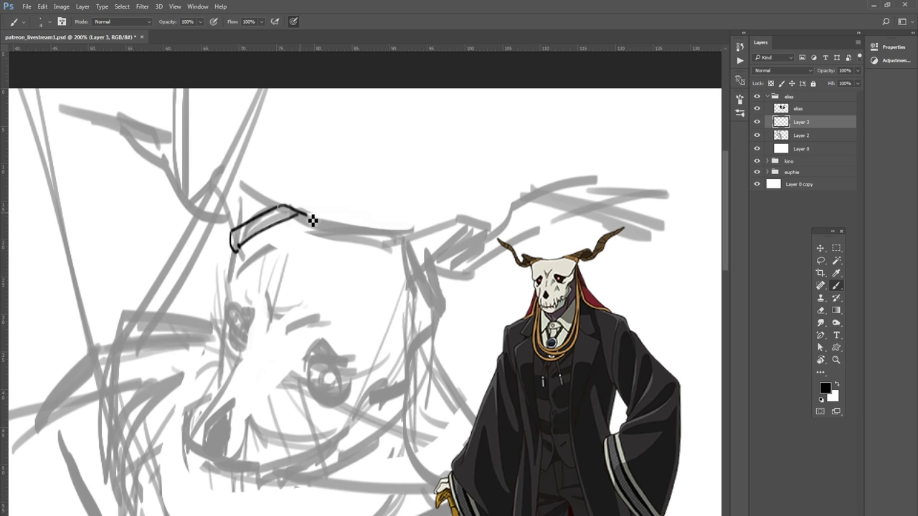
{"action": "key", "text": "ctrl+z"}
{"action": "mouse_move", "coordinate": [282, 207]}
{"action": "left_mouse_down"}
{"action": "mouse_move", "coordinate": [334, 228]}
{"action": "mouse_move", "coordinate": [320, 231]}
{"action": "mouse_move", "coordinate": [399, 239]}
{"action": "left_mouse_up"}
{"action": "key", "text": "ctrl+z"}
{"action": "key", "text": "ctrl+z"}
{"action": "key", "text": "ctrl+z"}
{"action": "key", "text": "ctrl+z"}
{"action": "key", "text": "ctrl+z"}
{"action": "left_click_drag", "start_coordinate": [328, 235], "coordinate": [399, 239]}
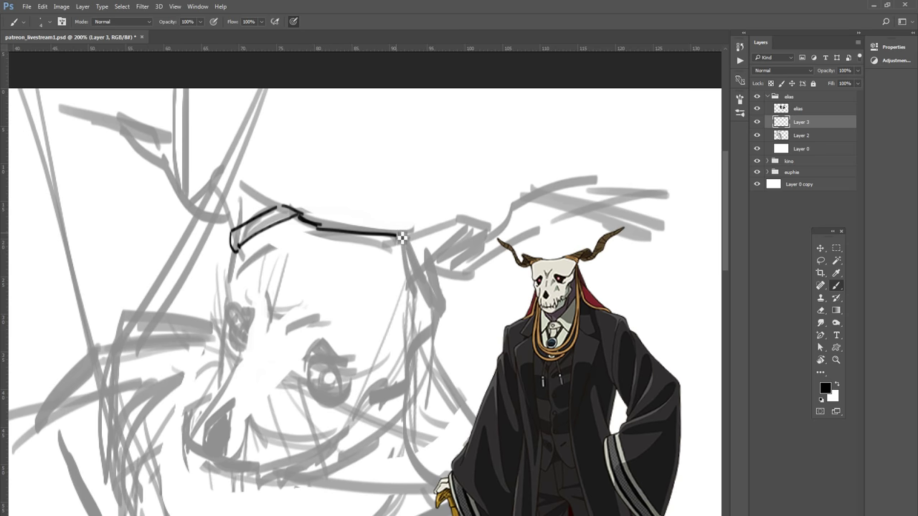
{"action": "key", "text": "ctrl+z"}
{"action": "key", "text": "ctrl+z"}
Step: Extend the brow line right and ink both edges of the right horn base
{"action": "mouse_move", "coordinate": [302, 218]}
{"action": "left_mouse_down"}
{"action": "mouse_move", "coordinate": [407, 240]}
{"action": "mouse_move", "coordinate": [433, 293]}
{"action": "left_mouse_up"}
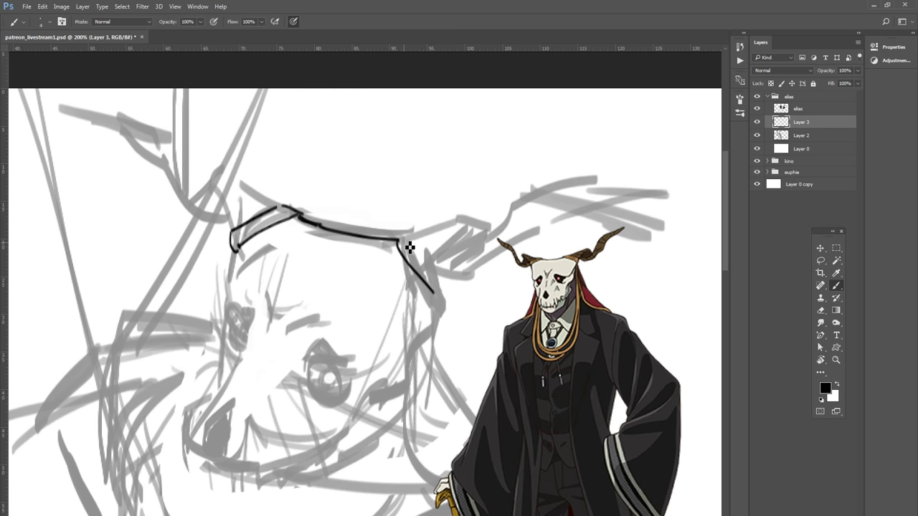
{"action": "key", "text": "ctrl+z"}
{"action": "left_click_drag", "start_coordinate": [399, 241], "coordinate": [430, 295]}
{"action": "key", "text": "ctrl+z"}
{"action": "left_click_drag", "start_coordinate": [394, 241], "coordinate": [422, 290]}
{"action": "left_click_drag", "start_coordinate": [403, 238], "coordinate": [433, 283]}
{"action": "left_click_drag", "start_coordinate": [397, 242], "coordinate": [433, 284]}
Step: Ink the inner line of the left horn base and a stroke above it
{"action": "left_click_drag", "start_coordinate": [239, 248], "coordinate": [292, 212]}
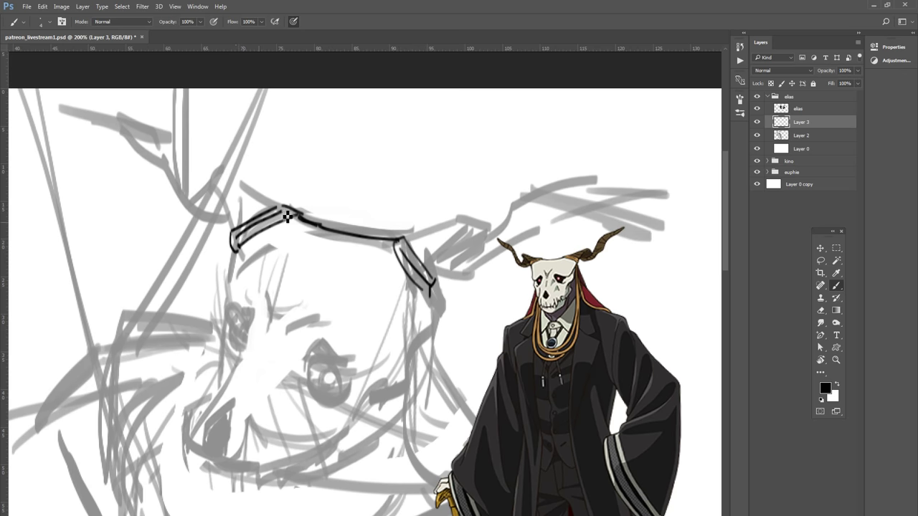
{"action": "key", "text": "ctrl+z"}
{"action": "left_click_drag", "start_coordinate": [238, 248], "coordinate": [284, 217]}
{"action": "key", "text": "ctrl+z"}
{"action": "left_click_drag", "start_coordinate": [238, 247], "coordinate": [283, 207]}
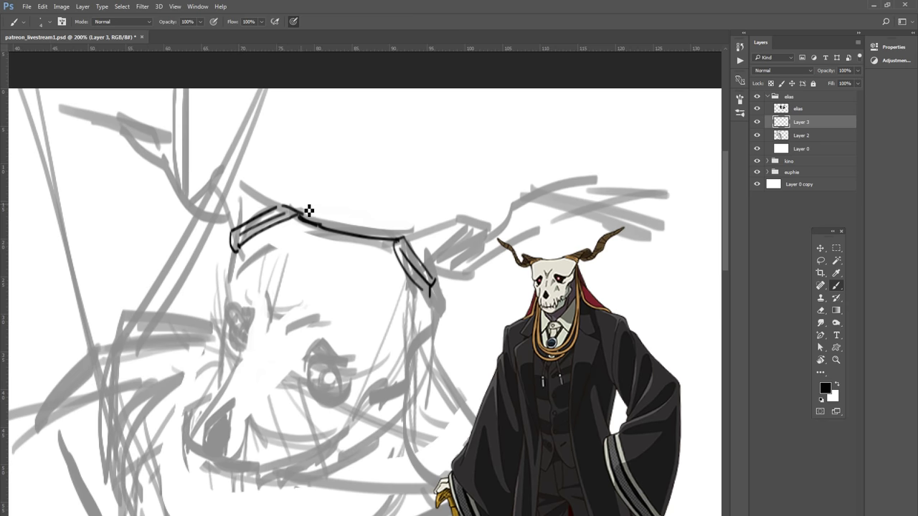
{"action": "left_click_drag", "start_coordinate": [237, 181], "coordinate": [280, 205]}
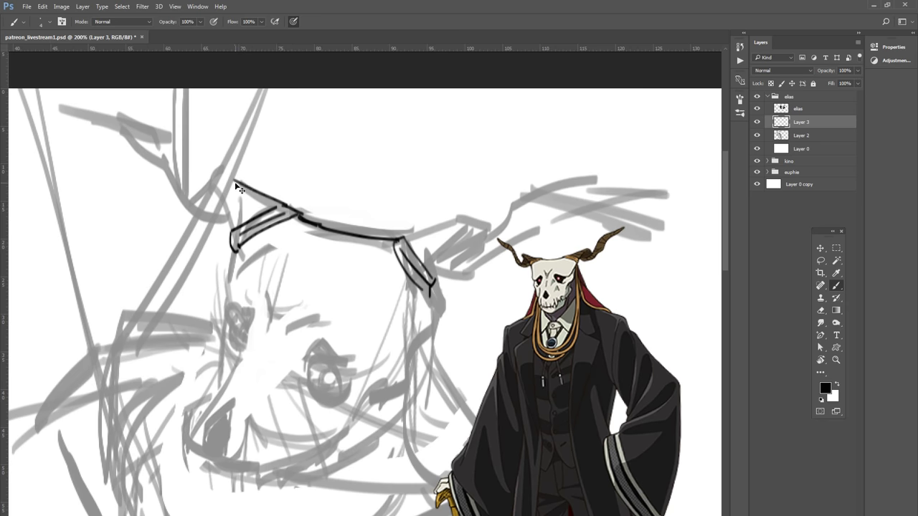
{"action": "key", "text": "ctrl+z"}
{"action": "left_click_drag", "start_coordinate": [237, 181], "coordinate": [278, 205]}
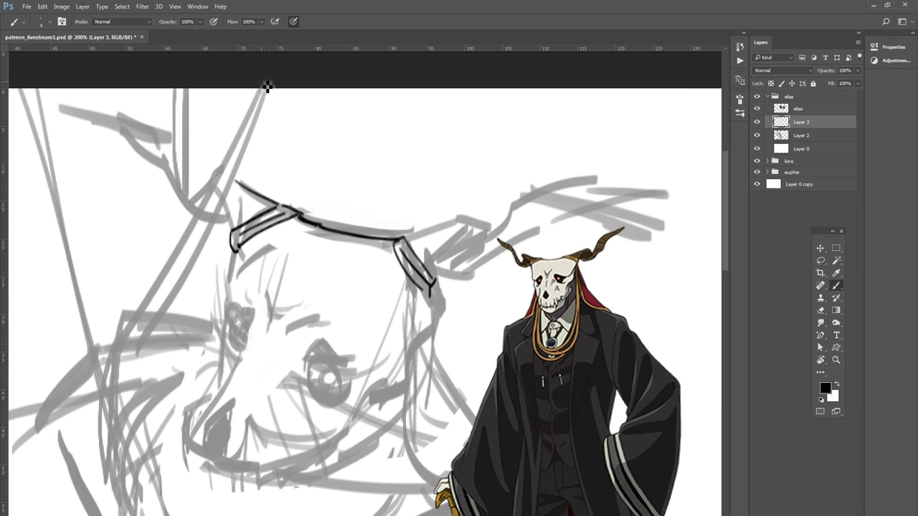
{"action": "mouse_move", "coordinate": [246, 88]}
{"action": "left_mouse_down"}
{"action": "mouse_move", "coordinate": [249, 111]}
{"action": "mouse_move", "coordinate": [265, 113]}
{"action": "mouse_move", "coordinate": [252, 136]}
{"action": "left_mouse_up"}
{"action": "key", "text": "ctrl+alt+z"}
{"action": "key", "text": "ctrl+alt+z"}
{"action": "key", "text": "ctrl+alt+z"}
Step: Ink the left horn's edges with banding cross-lines and ridges at its tip
{"action": "mouse_move", "coordinate": [214, 178]}
{"action": "left_mouse_down"}
{"action": "mouse_move", "coordinate": [237, 224]}
{"action": "mouse_move", "coordinate": [218, 168]}
{"action": "mouse_move", "coordinate": [278, 206]}
{"action": "left_mouse_up"}
{"action": "key", "text": "ctrl+z"}
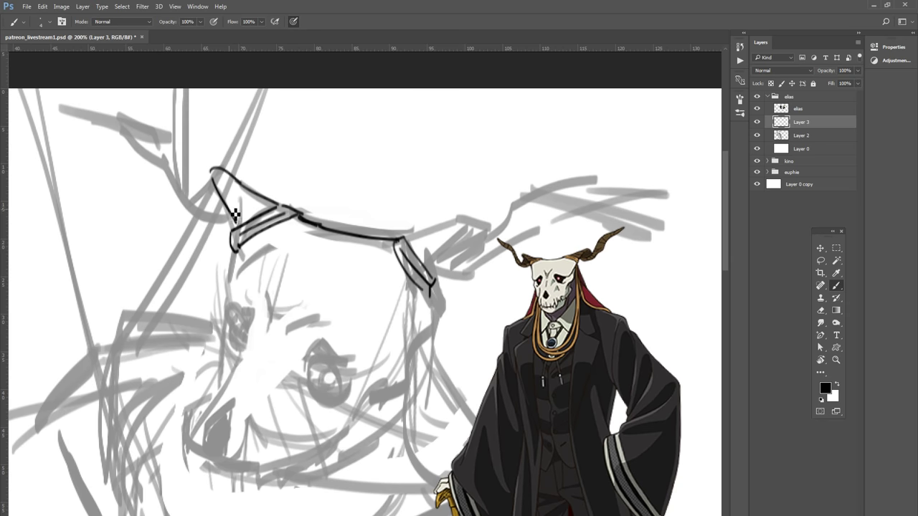
{"action": "left_click_drag", "start_coordinate": [228, 207], "coordinate": [272, 206]}
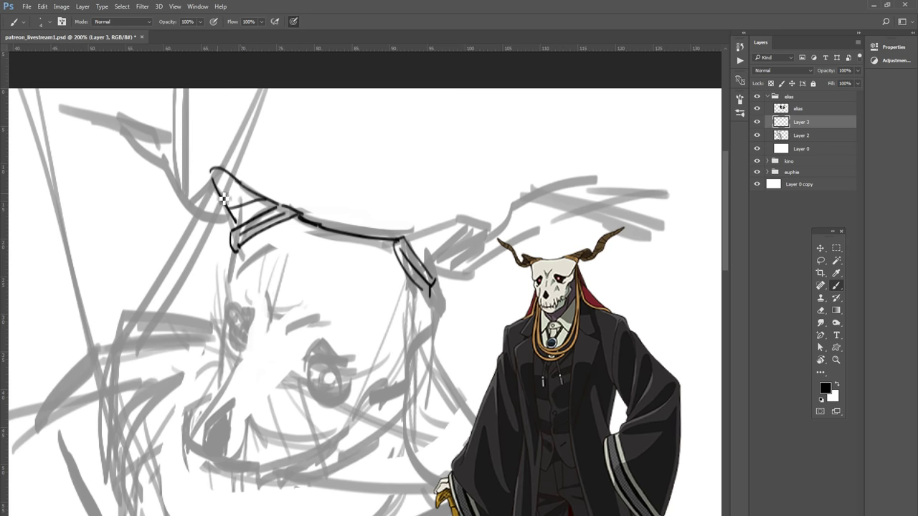
{"action": "mouse_move", "coordinate": [215, 191]}
{"action": "left_mouse_down"}
{"action": "mouse_move", "coordinate": [246, 185]}
{"action": "mouse_move", "coordinate": [200, 205]}
{"action": "left_mouse_up"}
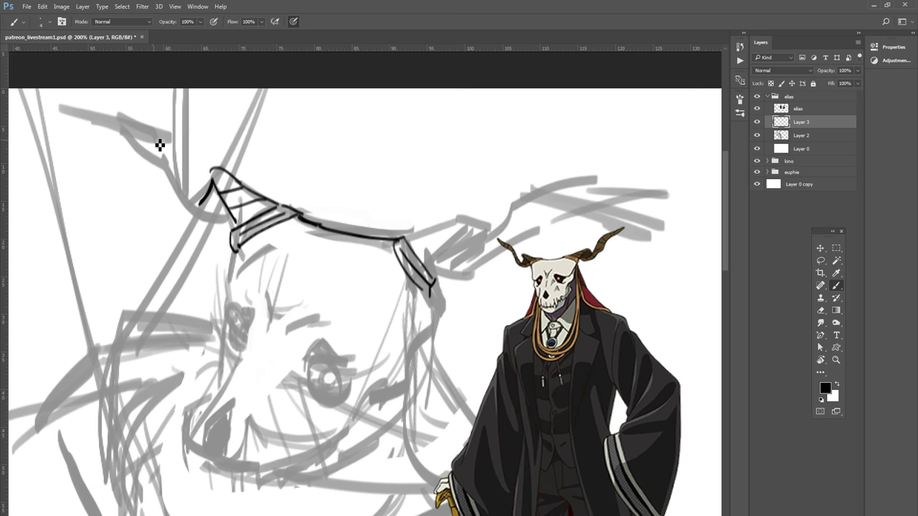
{"action": "left_click_drag", "start_coordinate": [155, 141], "coordinate": [189, 207]}
{"action": "left_click_drag", "start_coordinate": [84, 100], "coordinate": [158, 122]}
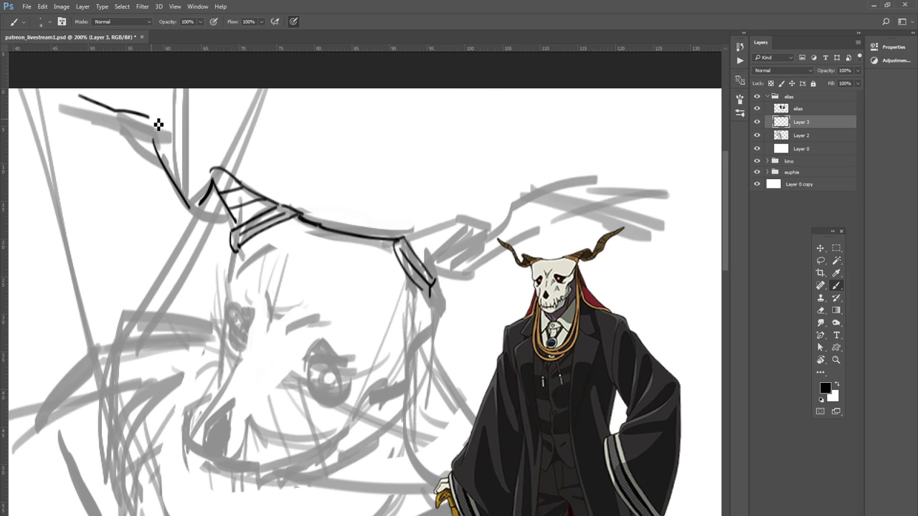
{"action": "key", "text": "ctrl+z"}
{"action": "left_click_drag", "start_coordinate": [80, 97], "coordinate": [156, 147]}
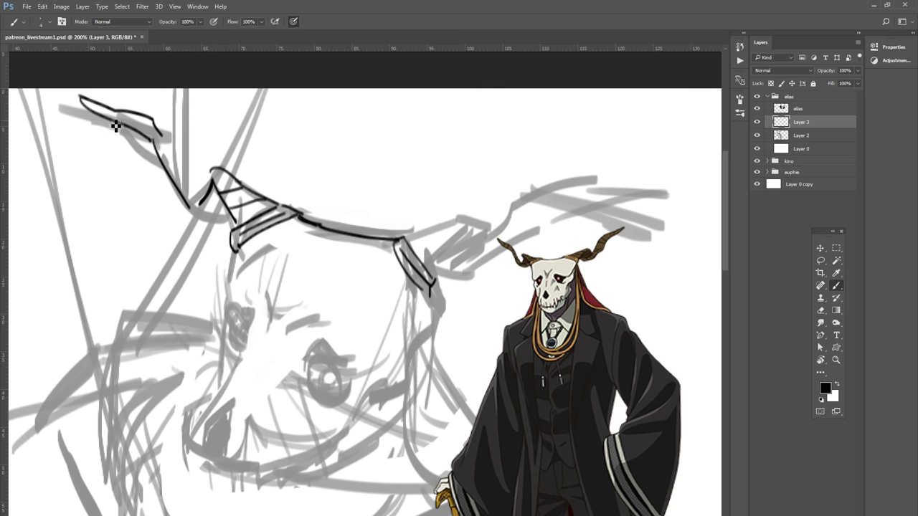
{"action": "mouse_move", "coordinate": [108, 109]}
{"action": "left_mouse_down"}
{"action": "mouse_move", "coordinate": [145, 136]}
{"action": "mouse_move", "coordinate": [152, 115]}
{"action": "left_mouse_up"}
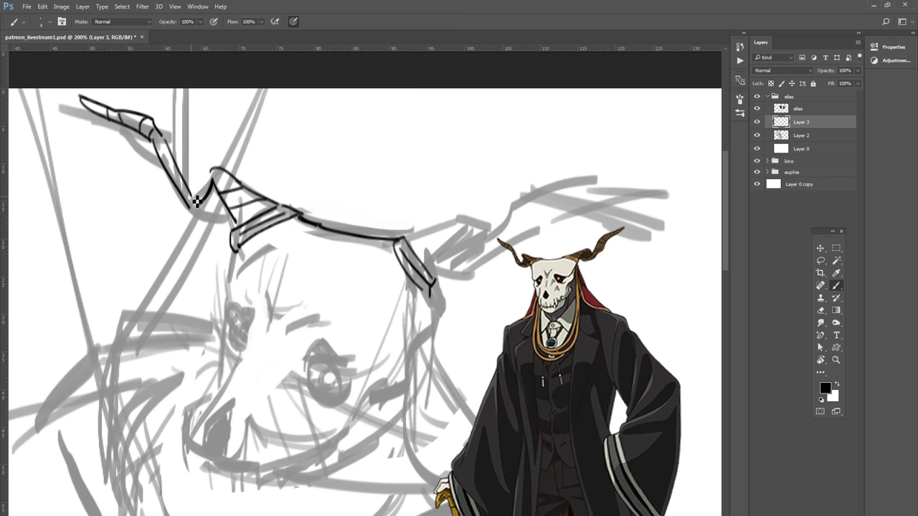
Step: Erase and redraw the horn's lower and inner edges curving down from the tip
{"action": "key", "text": "e"}
{"action": "left_click_drag", "start_coordinate": [155, 143], "coordinate": [191, 208]}
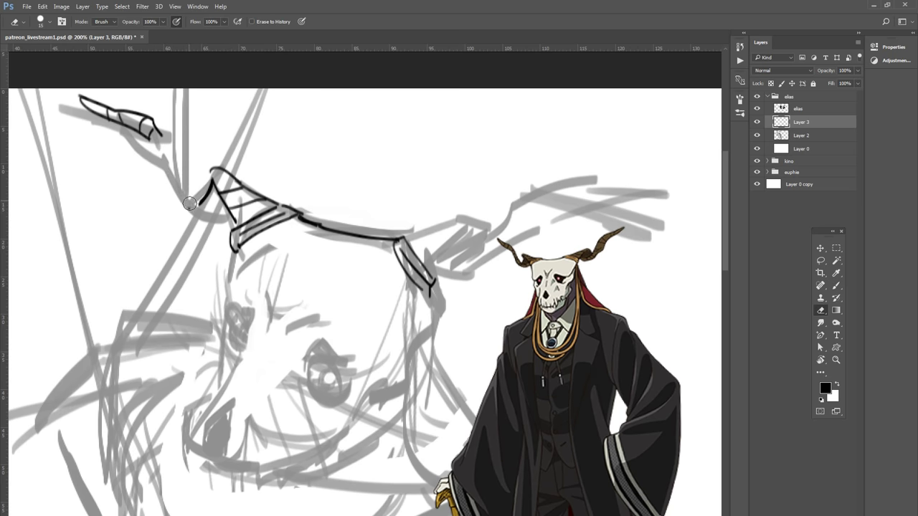
{"action": "key", "text": "b"}
{"action": "left_click_drag", "start_coordinate": [170, 143], "coordinate": [203, 209]}
{"action": "left_click_drag", "start_coordinate": [153, 133], "coordinate": [209, 235]}
{"action": "key", "text": "ctrl+z"}
{"action": "left_click_drag", "start_coordinate": [153, 141], "coordinate": [181, 185]}
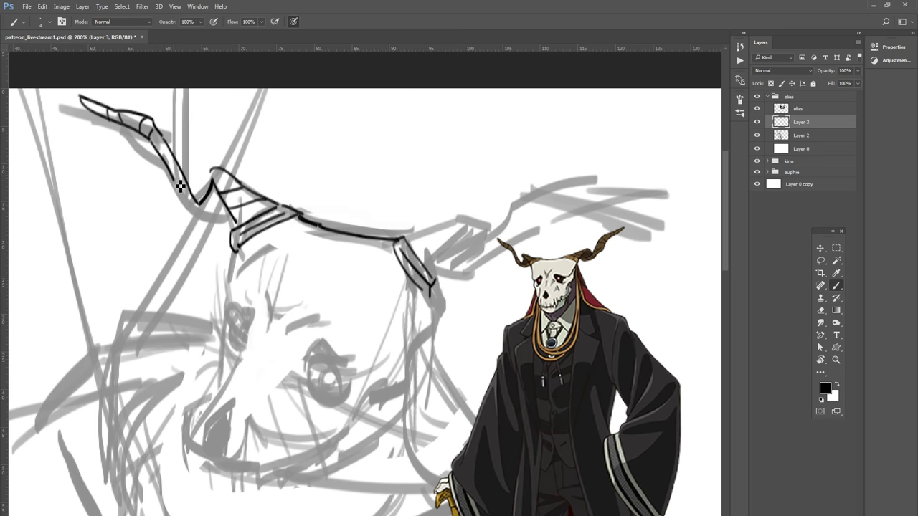
{"action": "key", "text": "ctrl+z"}
{"action": "mouse_move", "coordinate": [153, 138]}
{"action": "left_mouse_down"}
{"action": "mouse_move", "coordinate": [207, 226]}
{"action": "mouse_move", "coordinate": [230, 217]}
{"action": "left_mouse_up"}
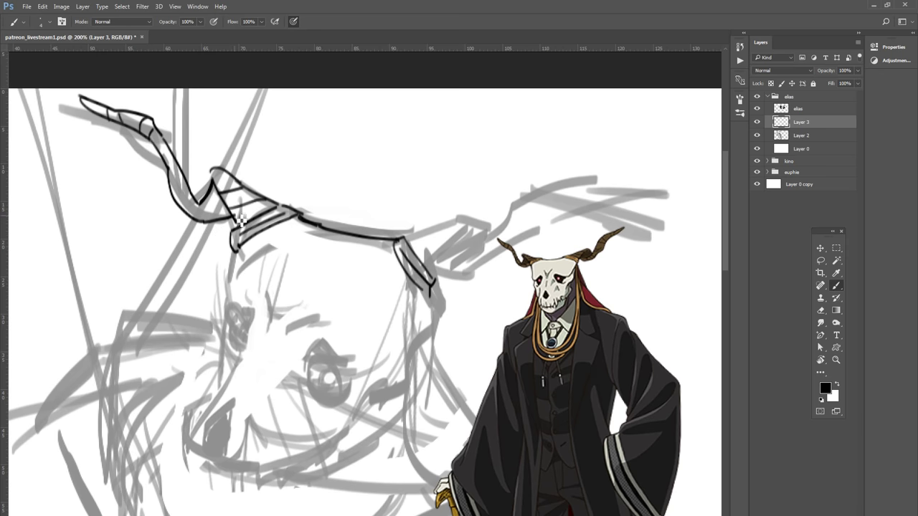
{"action": "mouse_move", "coordinate": [165, 148]}
{"action": "left_mouse_down"}
{"action": "mouse_move", "coordinate": [188, 210]}
{"action": "mouse_move", "coordinate": [208, 227]}
{"action": "mouse_move", "coordinate": [221, 202]}
{"action": "mouse_move", "coordinate": [209, 216]}
{"action": "mouse_move", "coordinate": [234, 218]}
{"action": "left_mouse_up"}
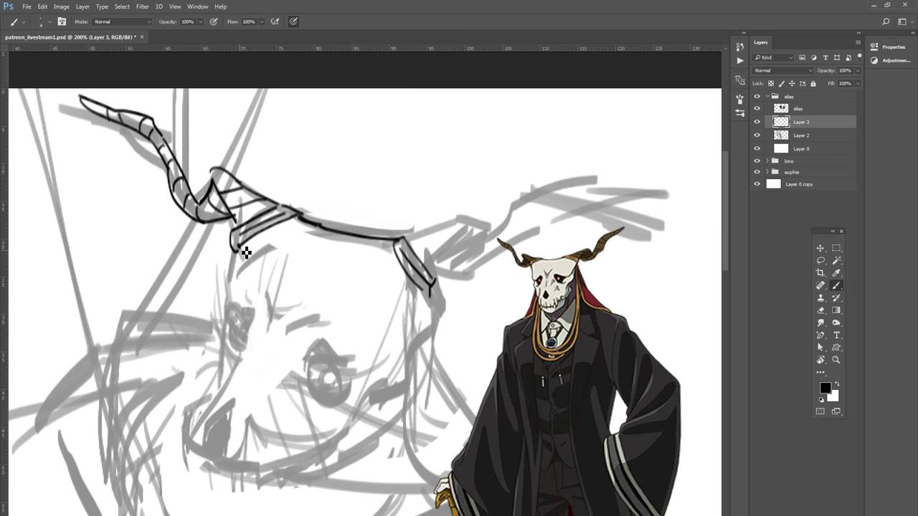
Step: Ink the skull's side outline below the horn into a V and a curve inside the face
{"action": "left_click_drag", "start_coordinate": [246, 252], "coordinate": [238, 294]}
{"action": "left_click_drag", "start_coordinate": [241, 249], "coordinate": [233, 288]}
{"action": "mouse_move", "coordinate": [234, 288]}
{"action": "left_mouse_down"}
{"action": "mouse_move", "coordinate": [259, 323]}
{"action": "mouse_move", "coordinate": [242, 359]}
{"action": "left_mouse_up"}
{"action": "left_click_drag", "start_coordinate": [244, 322], "coordinate": [254, 327]}
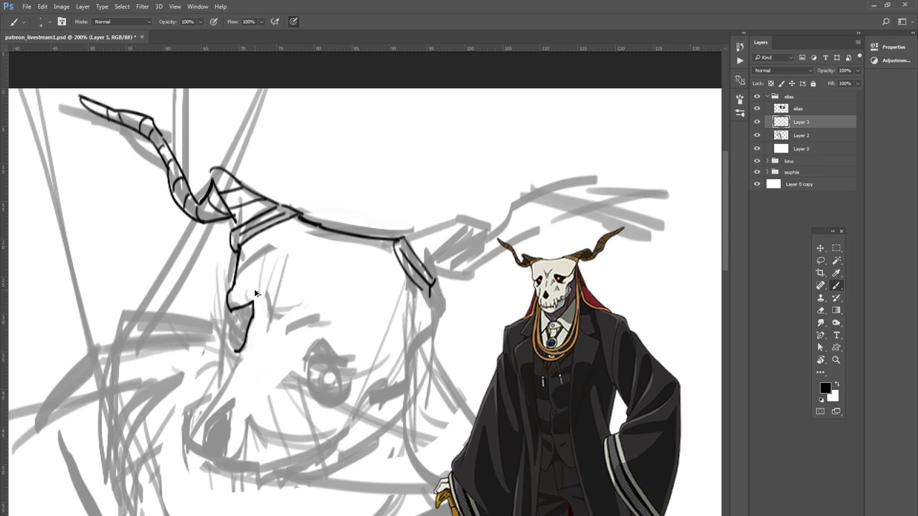
{"action": "mouse_move", "coordinate": [266, 277]}
{"action": "left_mouse_down"}
{"action": "mouse_move", "coordinate": [274, 312]}
{"action": "mouse_move", "coordinate": [350, 293]}
{"action": "left_mouse_up"}
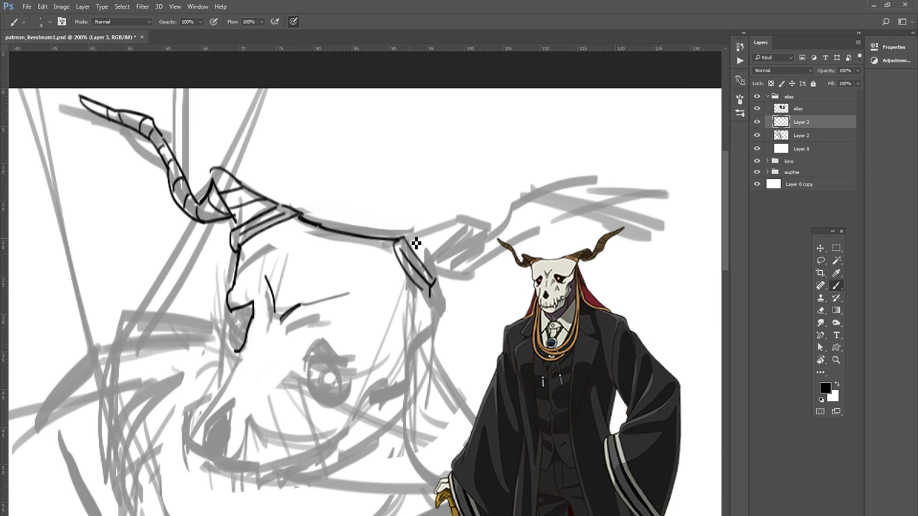
Step: Ink the right horn's upper edge, tip and hatch lines, joining it to the skull
{"action": "left_click_drag", "start_coordinate": [403, 237], "coordinate": [473, 225]}
{"action": "mouse_move", "coordinate": [434, 286]}
{"action": "left_mouse_down"}
{"action": "mouse_move", "coordinate": [482, 238]}
{"action": "mouse_move", "coordinate": [503, 250]}
{"action": "left_mouse_up"}
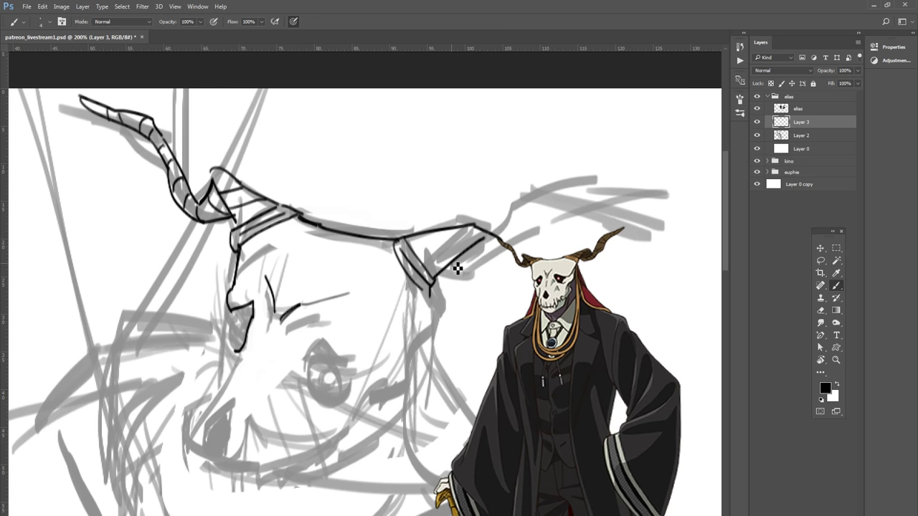
{"action": "mouse_move", "coordinate": [454, 259]}
{"action": "left_mouse_down"}
{"action": "mouse_move", "coordinate": [528, 259]}
{"action": "mouse_move", "coordinate": [558, 204]}
{"action": "mouse_move", "coordinate": [670, 192]}
{"action": "mouse_move", "coordinate": [528, 260]}
{"action": "left_mouse_up"}
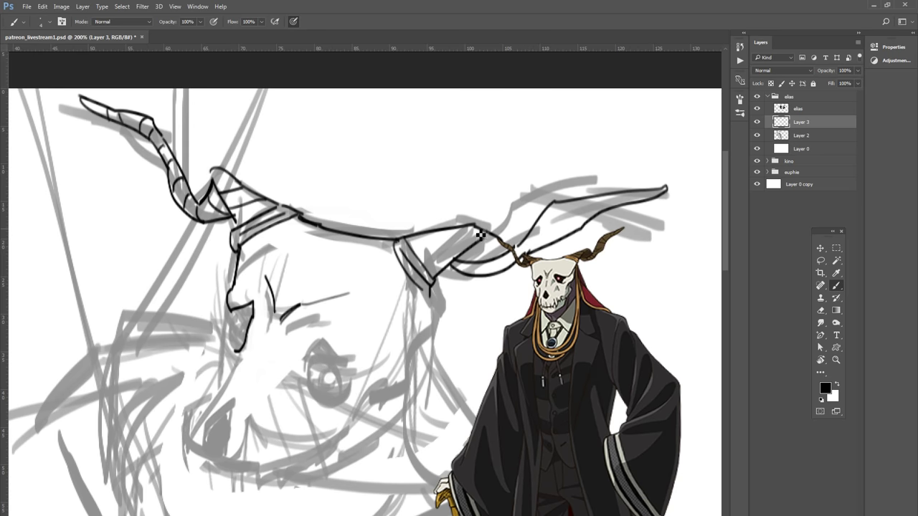
{"action": "mouse_move", "coordinate": [560, 207]}
{"action": "left_mouse_down"}
{"action": "mouse_move", "coordinate": [548, 226]}
{"action": "mouse_move", "coordinate": [584, 231]}
{"action": "left_mouse_up"}
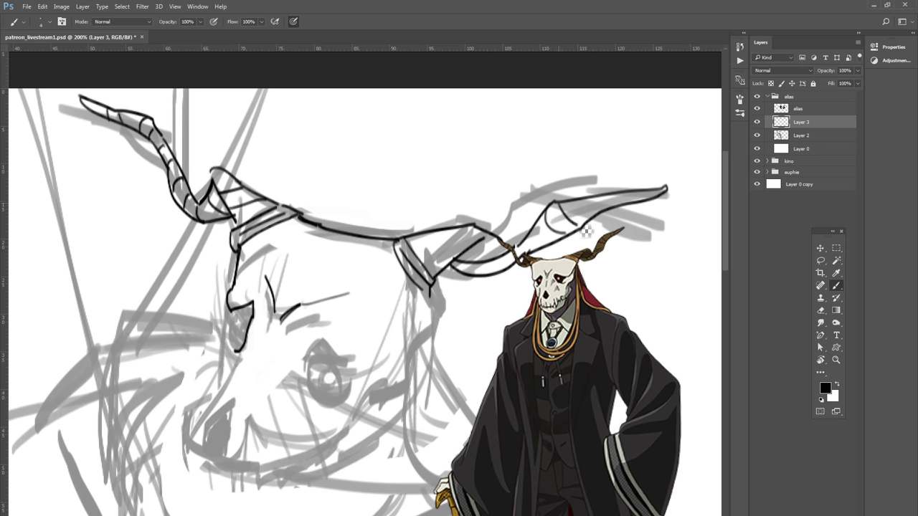
{"action": "left_click_drag", "start_coordinate": [592, 200], "coordinate": [595, 213]}
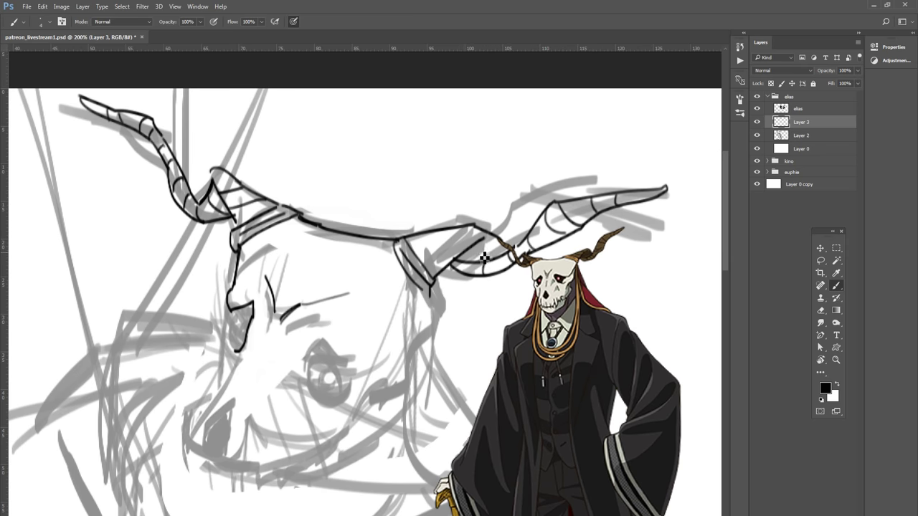
{"action": "left_click_drag", "start_coordinate": [468, 265], "coordinate": [504, 251]}
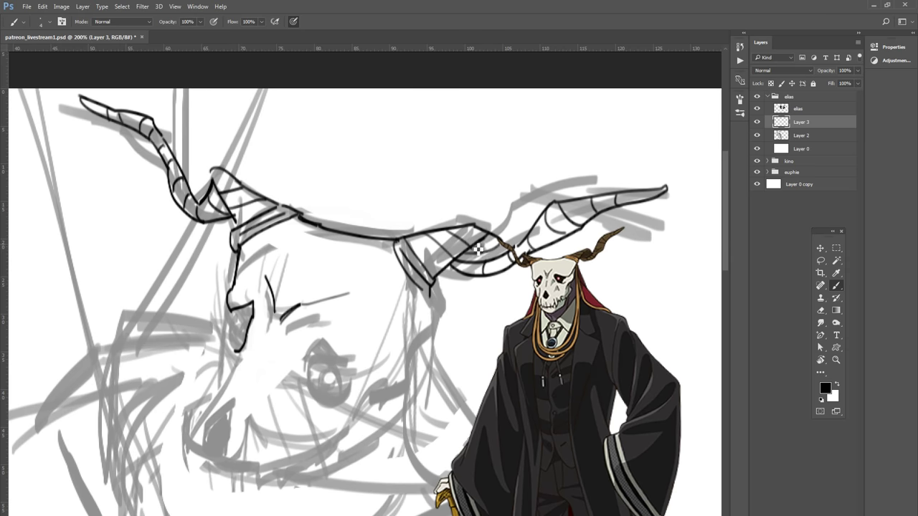
{"action": "left_click_drag", "start_coordinate": [524, 244], "coordinate": [578, 129]}
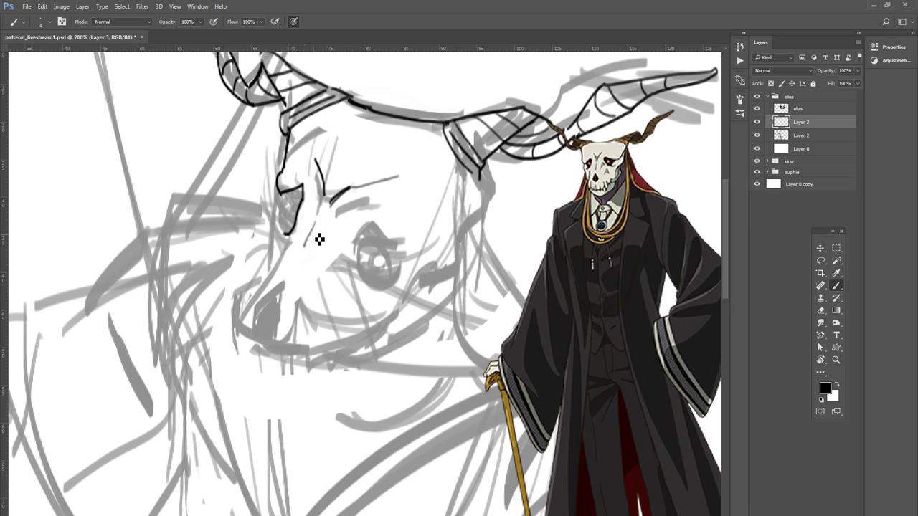
Step: Ink the skull's eye socket outlines, redoing the stray-hooked stroke above the eye
{"action": "left_click_drag", "start_coordinate": [322, 265], "coordinate": [338, 257]}
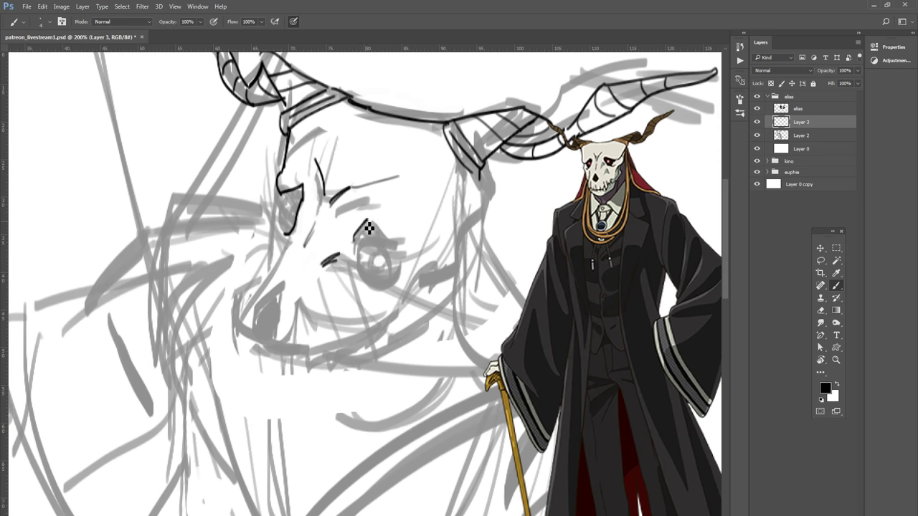
{"action": "mouse_move", "coordinate": [357, 229]}
{"action": "left_mouse_down"}
{"action": "mouse_move", "coordinate": [367, 220]}
{"action": "mouse_move", "coordinate": [397, 241]}
{"action": "mouse_move", "coordinate": [429, 244]}
{"action": "mouse_move", "coordinate": [478, 183]}
{"action": "mouse_move", "coordinate": [450, 208]}
{"action": "mouse_move", "coordinate": [453, 252]}
{"action": "mouse_move", "coordinate": [440, 287]}
{"action": "mouse_move", "coordinate": [389, 304]}
{"action": "left_mouse_up"}
{"action": "key", "text": "ctrl+z"}
{"action": "left_click_drag", "start_coordinate": [431, 283], "coordinate": [395, 307]}
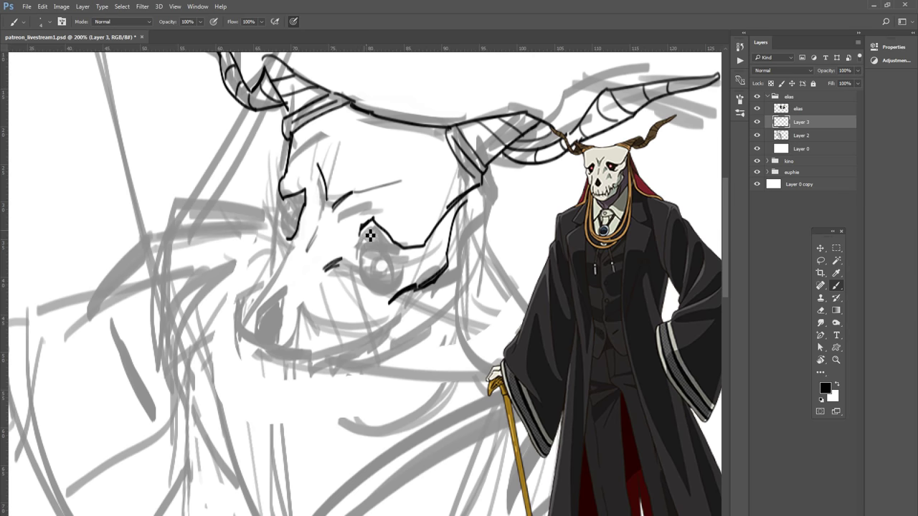
{"action": "left_click_drag", "start_coordinate": [361, 228], "coordinate": [400, 294]}
{"action": "left_click_drag", "start_coordinate": [378, 267], "coordinate": [416, 252]}
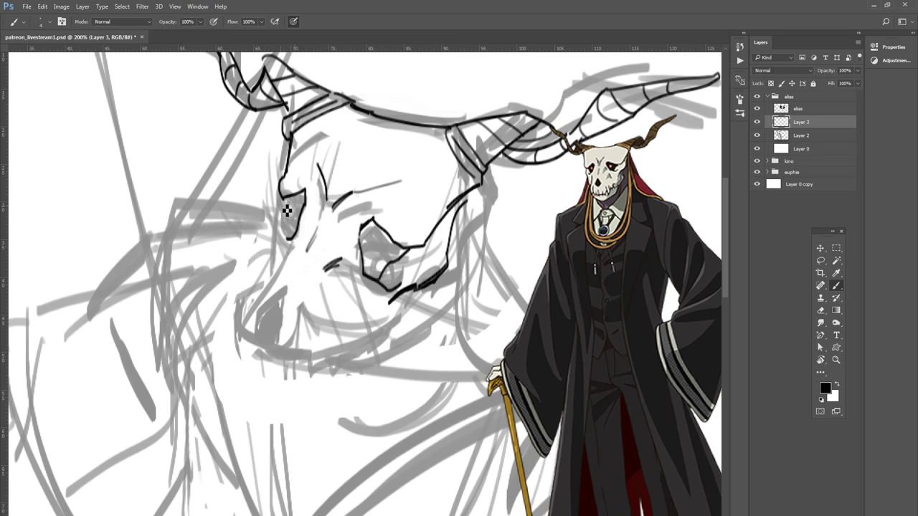
{"action": "mouse_move", "coordinate": [289, 225]}
{"action": "left_mouse_down"}
{"action": "mouse_move", "coordinate": [278, 231]}
{"action": "mouse_move", "coordinate": [266, 215]}
{"action": "mouse_move", "coordinate": [273, 246]}
{"action": "mouse_move", "coordinate": [256, 261]}
{"action": "mouse_move", "coordinate": [254, 283]}
{"action": "left_mouse_up"}
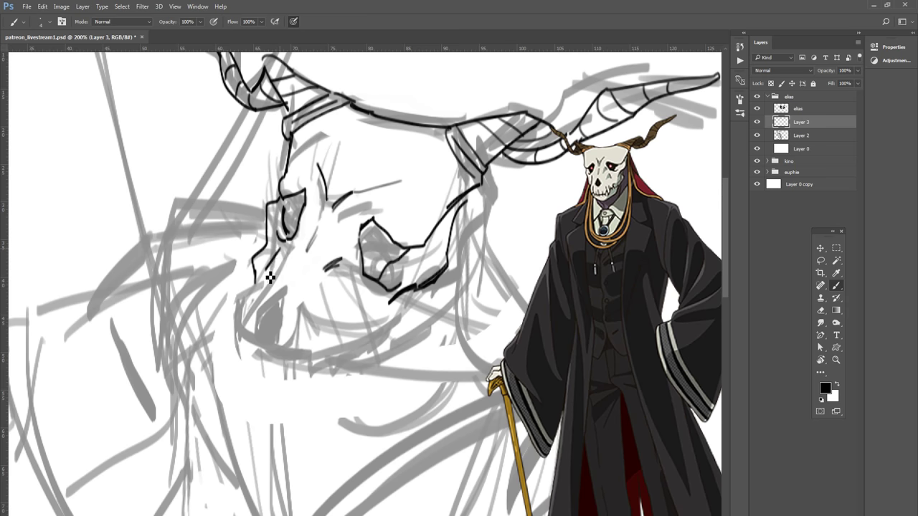
{"action": "left_click_drag", "start_coordinate": [279, 249], "coordinate": [231, 353]}
Step: Ink the snout's nasal opening and the jaw's bottom edge up to the fang, trimming a tooth
{"action": "mouse_move", "coordinate": [249, 326]}
{"action": "left_mouse_down"}
{"action": "mouse_move", "coordinate": [278, 300]}
{"action": "mouse_move", "coordinate": [279, 346]}
{"action": "mouse_move", "coordinate": [265, 337]}
{"action": "mouse_move", "coordinate": [272, 334]}
{"action": "mouse_move", "coordinate": [262, 351]}
{"action": "mouse_move", "coordinate": [281, 348]}
{"action": "mouse_move", "coordinate": [235, 355]}
{"action": "mouse_move", "coordinate": [269, 367]}
{"action": "mouse_move", "coordinate": [248, 349]}
{"action": "left_mouse_up"}
{"action": "mouse_move", "coordinate": [263, 379]}
{"action": "left_mouse_down"}
{"action": "mouse_move", "coordinate": [310, 371]}
{"action": "mouse_move", "coordinate": [297, 377]}
{"action": "left_mouse_up"}
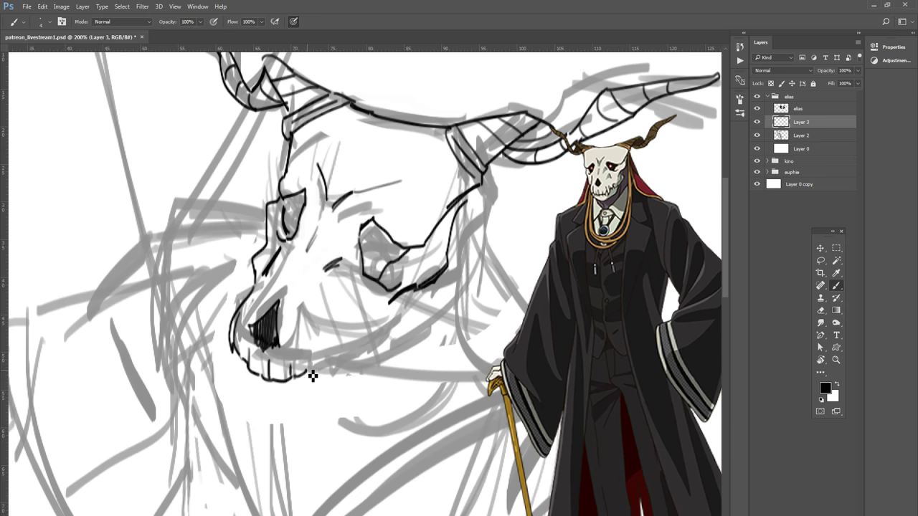
{"action": "mouse_move", "coordinate": [312, 378]}
{"action": "left_mouse_down"}
{"action": "mouse_move", "coordinate": [312, 345]}
{"action": "mouse_move", "coordinate": [322, 367]}
{"action": "mouse_move", "coordinate": [312, 343]}
{"action": "mouse_move", "coordinate": [324, 369]}
{"action": "left_mouse_up"}
{"action": "key", "text": "e"}
{"action": "key", "text": "b"}
{"action": "mouse_move", "coordinate": [335, 365]}
{"action": "left_mouse_down"}
{"action": "mouse_move", "coordinate": [380, 335]}
{"action": "mouse_move", "coordinate": [399, 307]}
{"action": "mouse_move", "coordinate": [401, 331]}
{"action": "mouse_move", "coordinate": [344, 383]}
{"action": "left_mouse_up"}
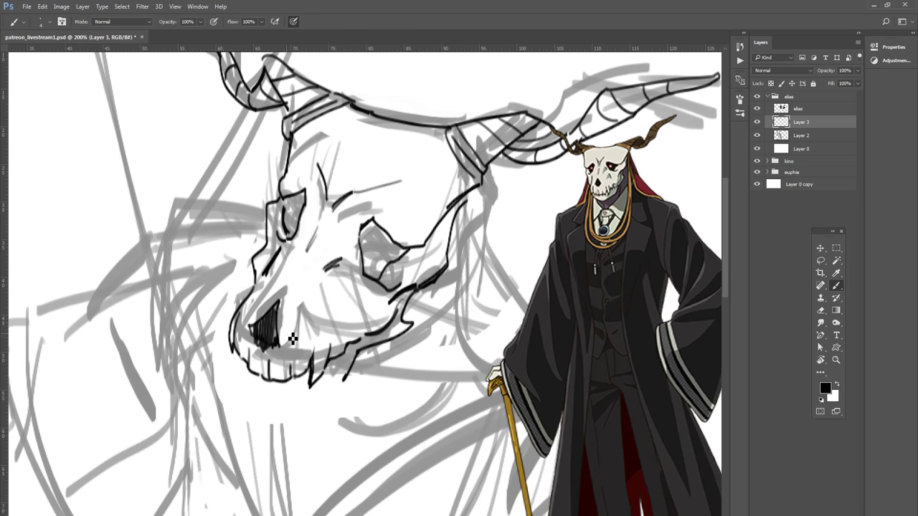
Step: Ink the lower jaw line, redrawing it once, and add the tooth strokes
{"action": "left_click_drag", "start_coordinate": [239, 378], "coordinate": [271, 403]}
{"action": "left_click_drag", "start_coordinate": [236, 358], "coordinate": [242, 380]}
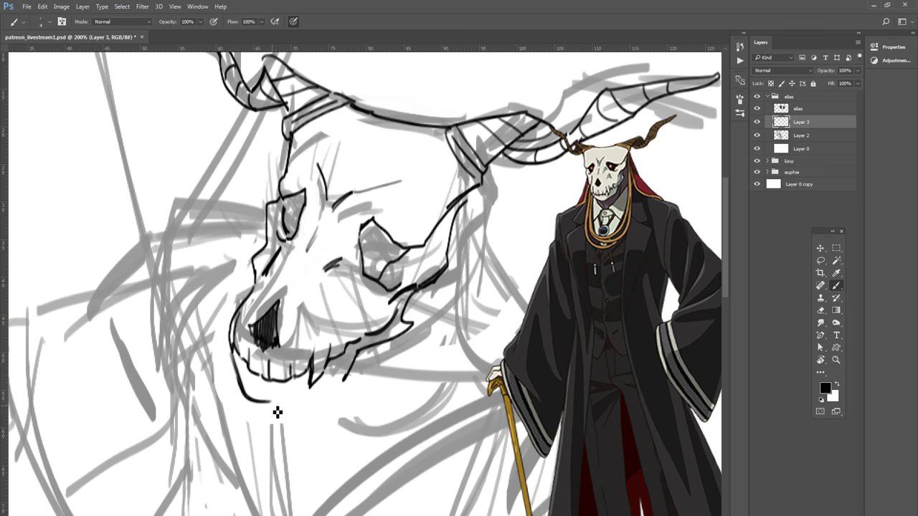
{"action": "left_click_drag", "start_coordinate": [289, 408], "coordinate": [345, 386]}
{"action": "key", "text": "ctrl+z"}
{"action": "left_click_drag", "start_coordinate": [285, 404], "coordinate": [345, 390]}
{"action": "left_click_drag", "start_coordinate": [350, 357], "coordinate": [340, 382]}
{"action": "left_click_drag", "start_coordinate": [266, 375], "coordinate": [266, 385]}
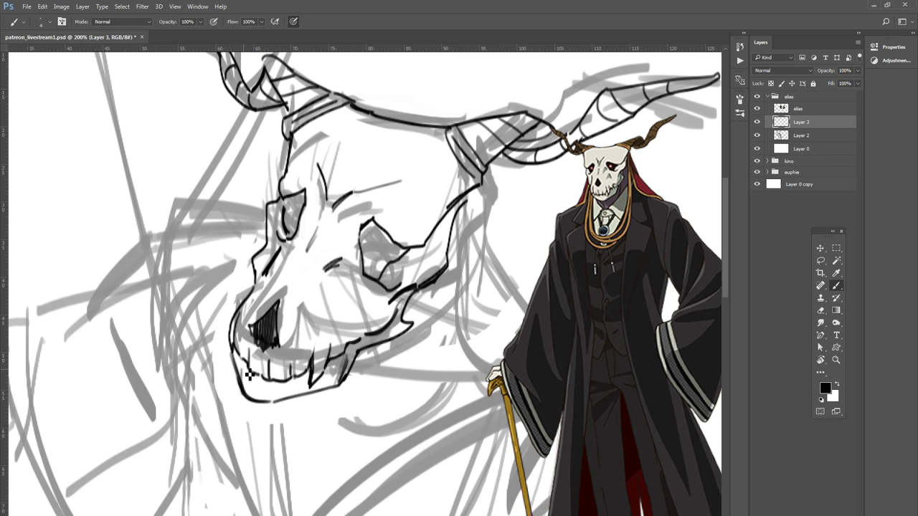
{"action": "mouse_move", "coordinate": [249, 368]}
{"action": "left_mouse_down"}
{"action": "mouse_move", "coordinate": [251, 391]}
{"action": "mouse_move", "coordinate": [283, 399]}
{"action": "left_mouse_up"}
Step: Zoom to 300% on the skull and extend a short section of the jaw line
{"action": "key", "text": "ctrl+minus"}
{"action": "key", "text": "ctrl+minus"}
{"action": "key", "text": "ctrl+plus"}
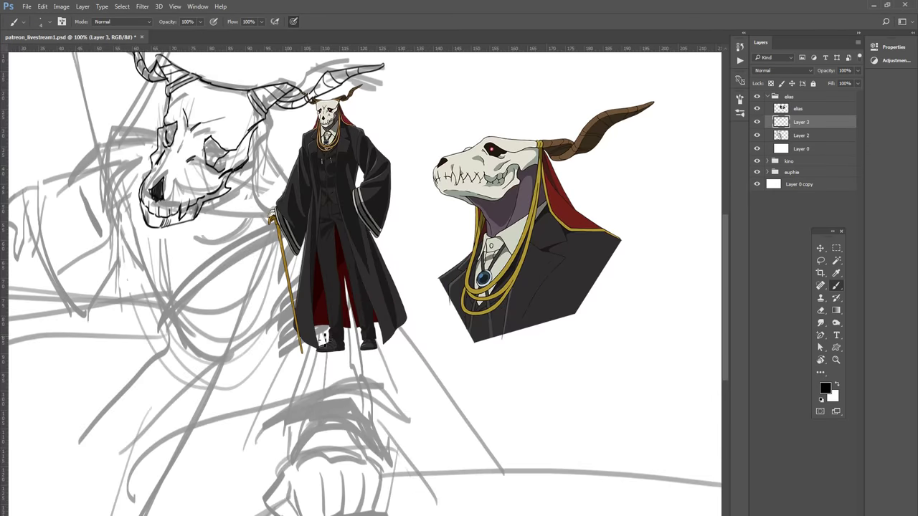
{"action": "left_click_drag", "start_coordinate": [311, 318], "coordinate": [389, 446]}
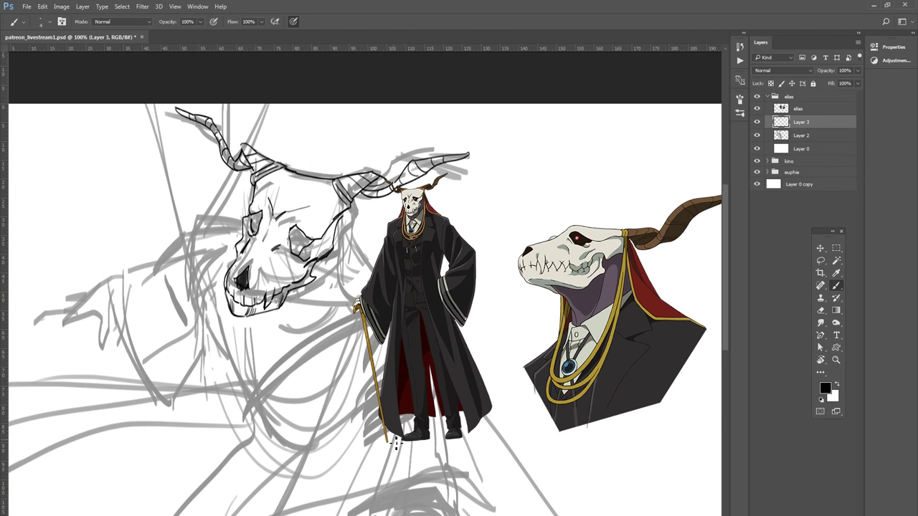
{"action": "key", "text": "ctrl+plus"}
{"action": "key", "text": "ctrl+plus"}
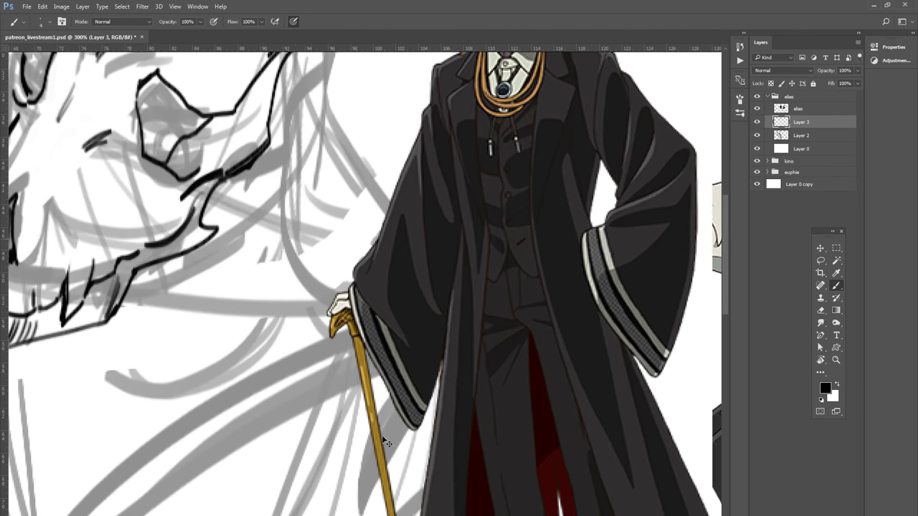
{"action": "left_click_drag", "start_coordinate": [278, 204], "coordinate": [367, 455]}
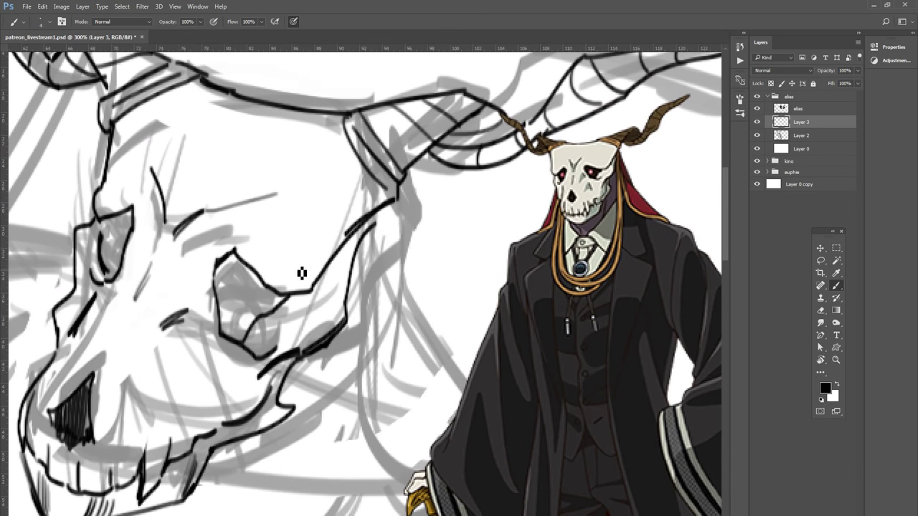
{"action": "left_click_drag", "start_coordinate": [318, 284], "coordinate": [348, 273]}
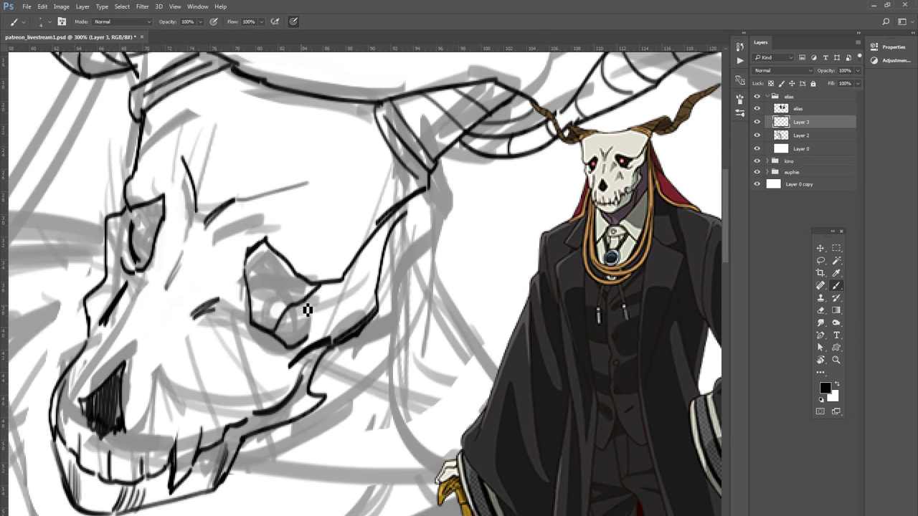
{"action": "left_click_drag", "start_coordinate": [302, 367], "coordinate": [316, 360]}
Step: Draw small round pupils in both eye sockets and extend the horn's lower edge
{"action": "key", "text": "ctrl+minus"}
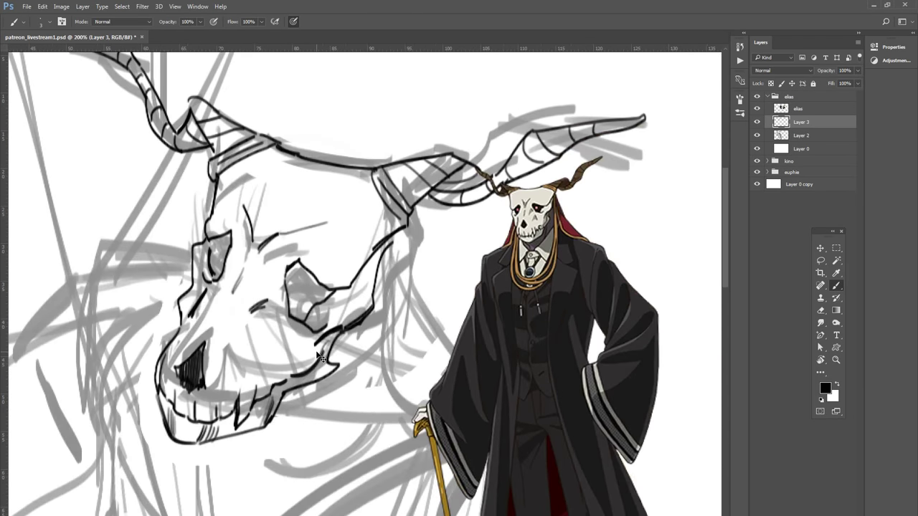
{"action": "key", "text": "ctrl+plus"}
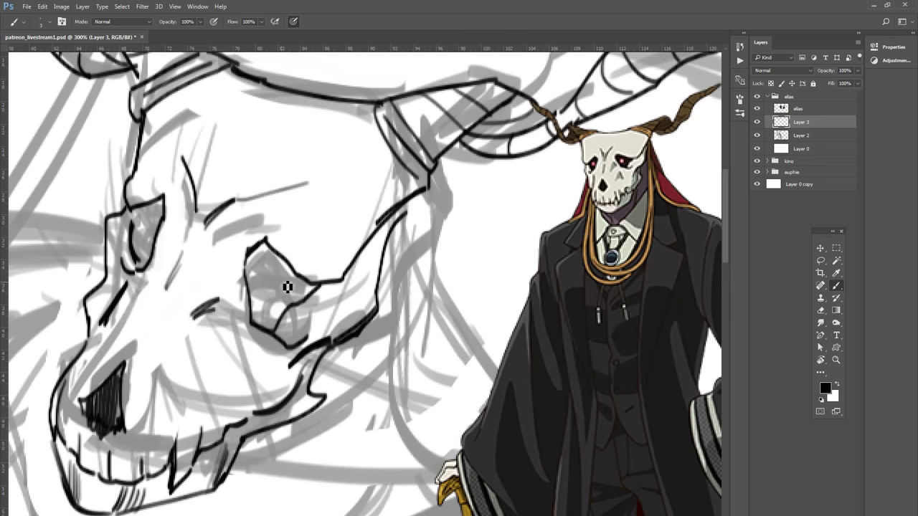
{"action": "left_click_drag", "start_coordinate": [276, 289], "coordinate": [277, 303]}
{"action": "left_click_drag", "start_coordinate": [152, 229], "coordinate": [154, 239]}
{"action": "scroll", "coordinate": [411, 324], "scroll_direction": "down", "scroll_amount": 3}
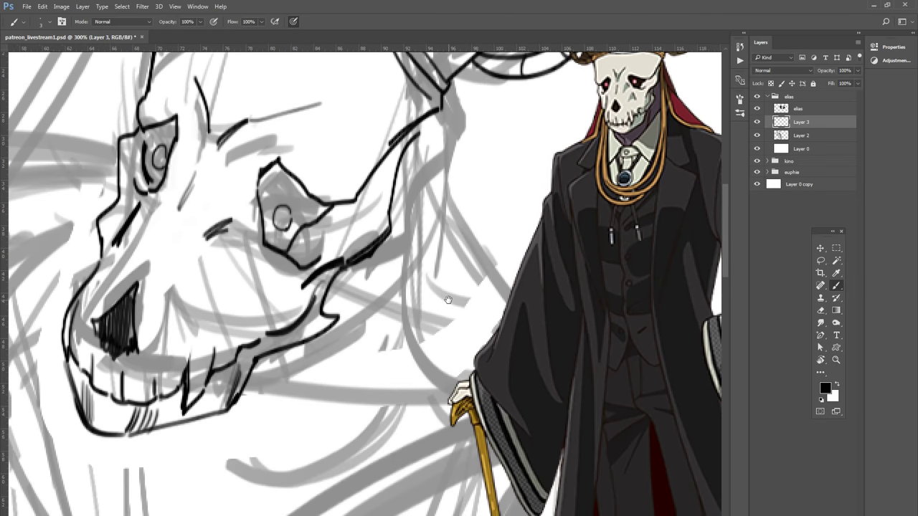
{"action": "scroll", "coordinate": [453, 369], "scroll_direction": "up", "scroll_amount": 2}
{"action": "key", "text": "ctrl+minus"}
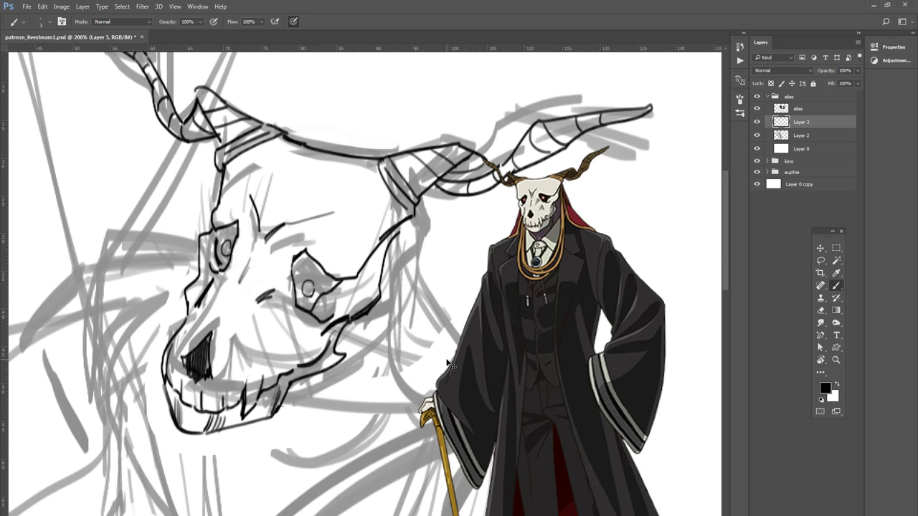
{"action": "left_click_drag", "start_coordinate": [417, 208], "coordinate": [429, 302]}
Step: Reposition the elias reference image lower beside the skull, then return to Layer 3
{"action": "left_click", "coordinate": [802, 112]}
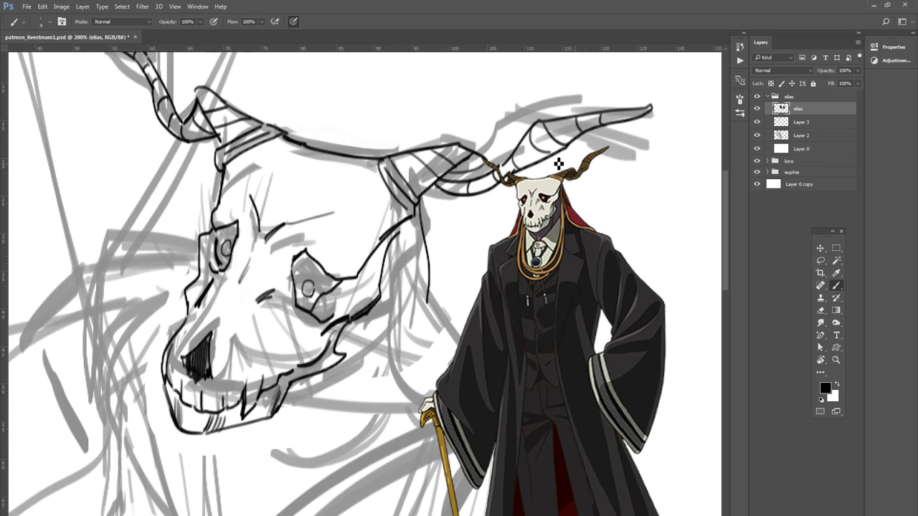
{"action": "left_click", "coordinate": [820, 249]}
{"action": "mouse_move", "coordinate": [332, 488]}
{"action": "left_mouse_down"}
{"action": "mouse_move", "coordinate": [455, 445]}
{"action": "mouse_move", "coordinate": [440, 337]}
{"action": "left_mouse_up"}
{"action": "left_click_drag", "start_coordinate": [631, 287], "coordinate": [624, 406]}
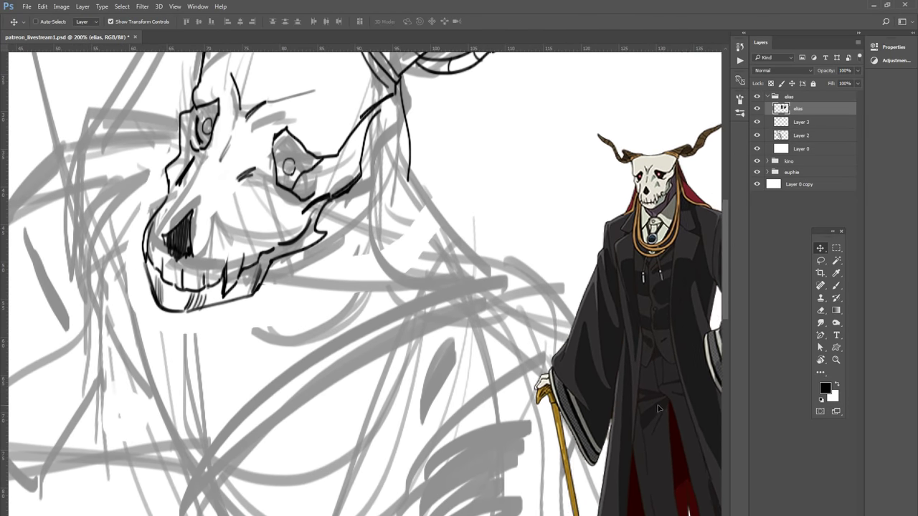
{"action": "left_click", "coordinate": [825, 125]}
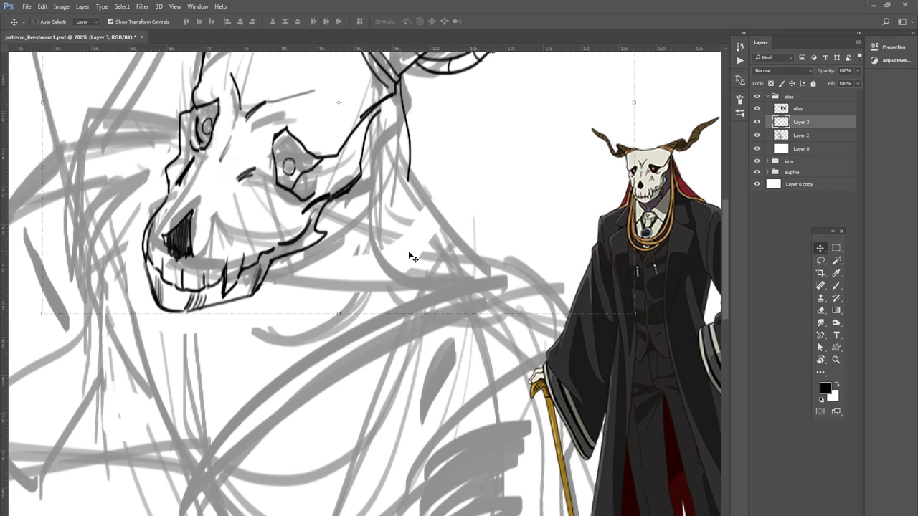
Step: Close the fill and shape tool flyouts, select the Brush, and make Layer 3 active
{"action": "key", "text": "b"}
{"action": "left_click_drag", "start_coordinate": [436, 241], "coordinate": [464, 285]}
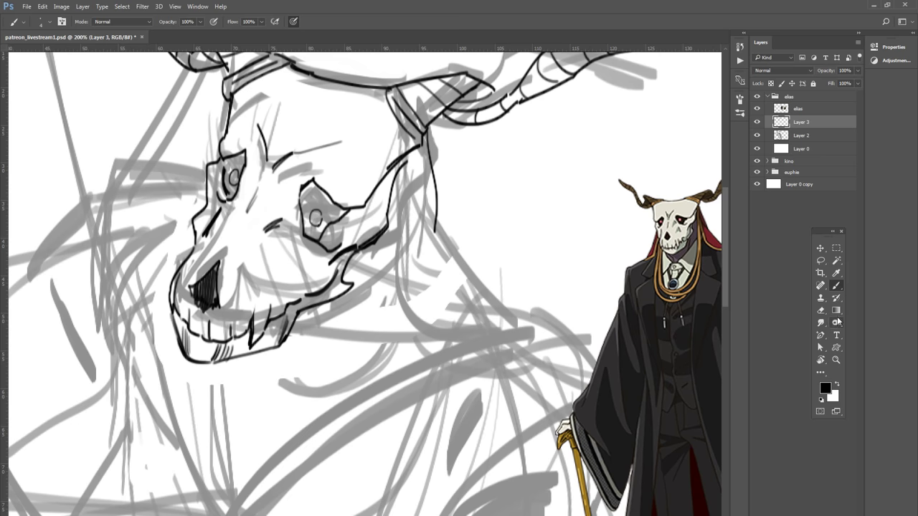
{"action": "left_click_drag", "start_coordinate": [836, 310], "coordinate": [836, 334]}
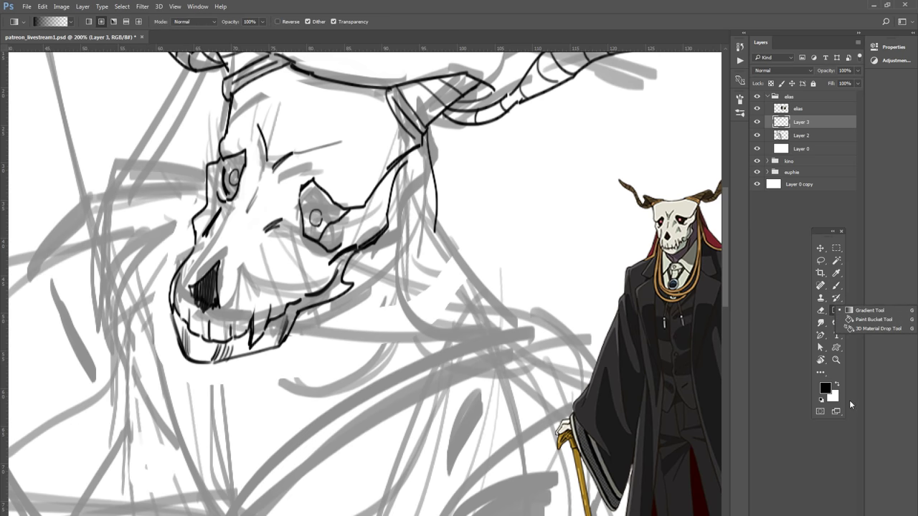
{"action": "left_click", "coordinate": [812, 439]}
{"action": "left_click_drag", "start_coordinate": [836, 347], "coordinate": [847, 365]}
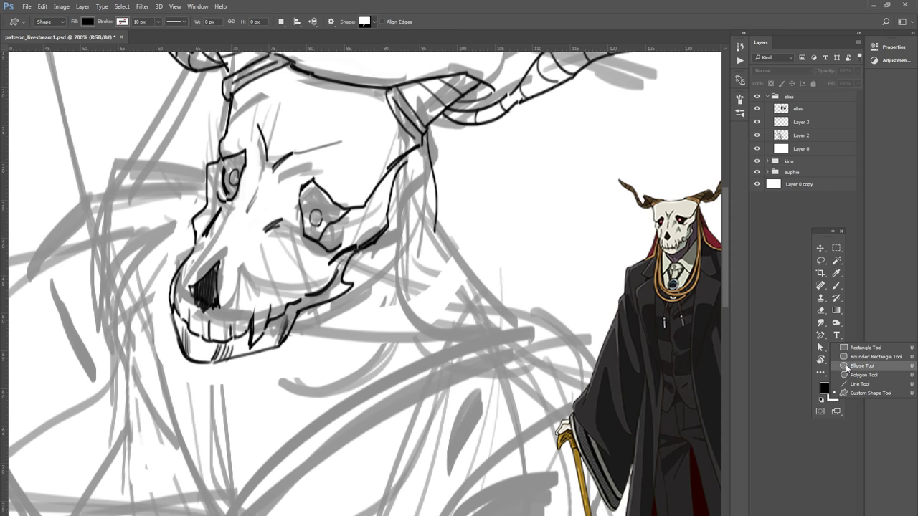
{"action": "left_click", "coordinate": [861, 393]}
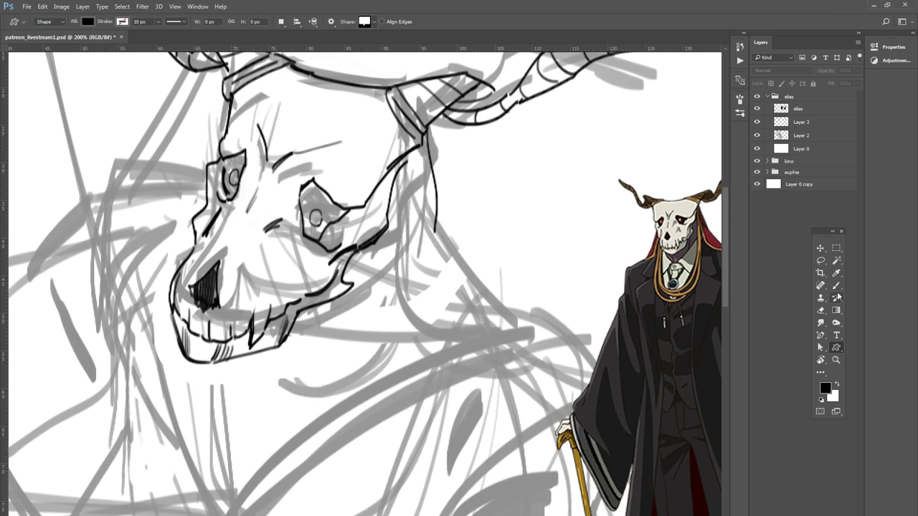
{"action": "left_click", "coordinate": [837, 290]}
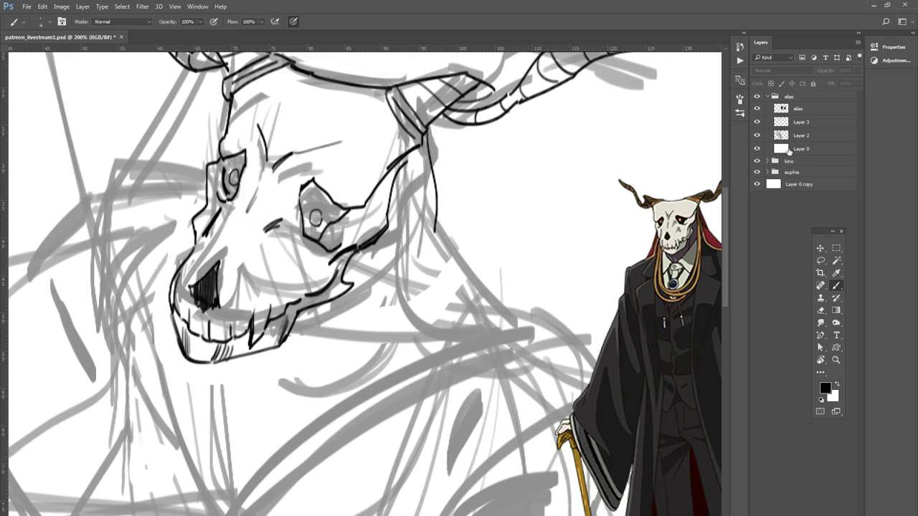
{"action": "left_click", "coordinate": [804, 126]}
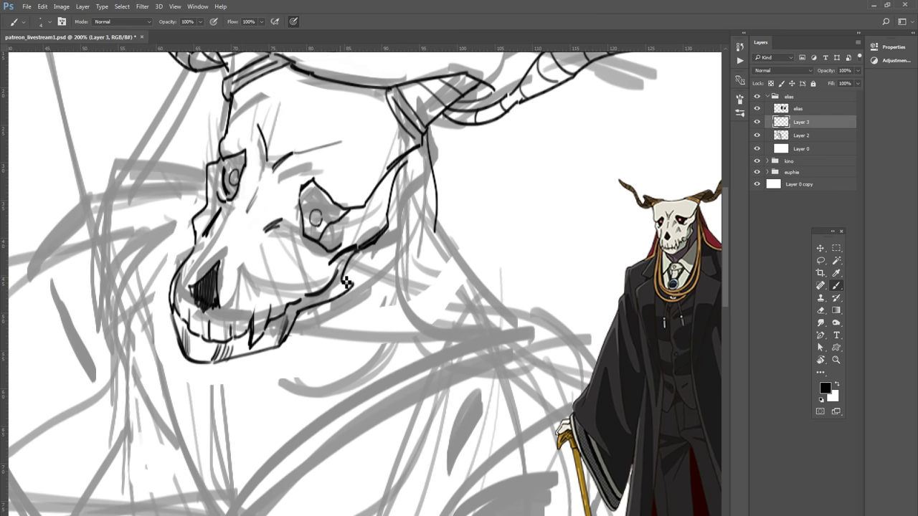
Step: Ink a flatter curve under the skull's jaw, replacing the hook-shaped strokes
{"action": "left_click_drag", "start_coordinate": [378, 263], "coordinate": [341, 329]}
{"action": "mouse_move", "coordinate": [260, 353]}
{"action": "left_mouse_down"}
{"action": "mouse_move", "coordinate": [293, 360]}
{"action": "mouse_move", "coordinate": [278, 380]}
{"action": "left_mouse_up"}
{"action": "key", "text": "ctrl+z"}
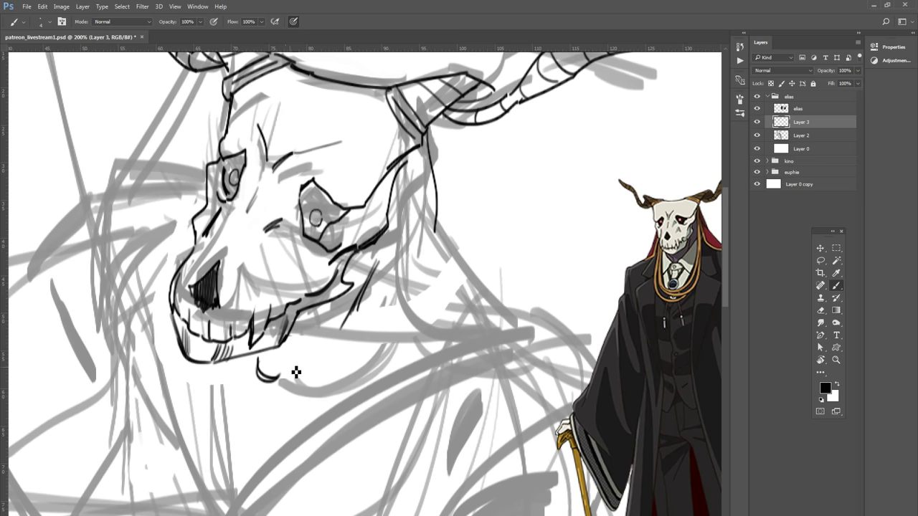
{"action": "key", "text": "ctrl+z"}
{"action": "mouse_move", "coordinate": [249, 371]}
{"action": "left_mouse_down"}
{"action": "mouse_move", "coordinate": [289, 381]}
{"action": "mouse_move", "coordinate": [409, 270]}
{"action": "mouse_move", "coordinate": [360, 210]}
{"action": "left_mouse_up"}
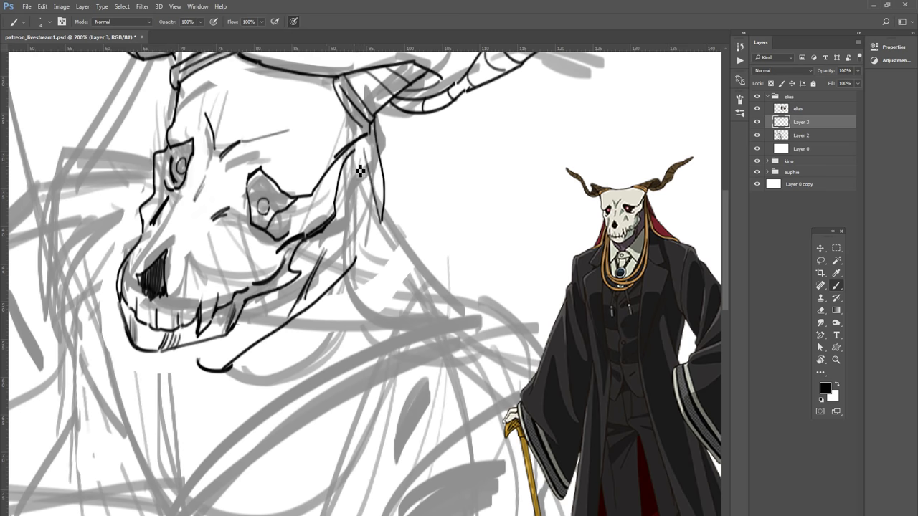
Step: Ink a clean cheek line and the neck curve sweeping down toward the shoulder
{"action": "left_click_drag", "start_coordinate": [356, 146], "coordinate": [362, 259]}
{"action": "key", "text": "ctrl+z"}
{"action": "mouse_move", "coordinate": [355, 147]}
{"action": "left_mouse_down"}
{"action": "mouse_move", "coordinate": [363, 251]}
{"action": "mouse_move", "coordinate": [475, 313]}
{"action": "left_mouse_up"}
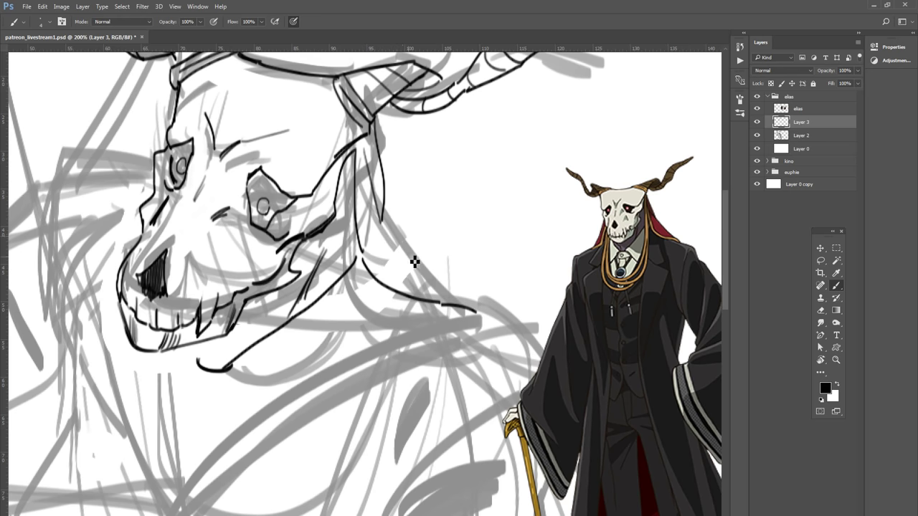
{"action": "left_click_drag", "start_coordinate": [381, 221], "coordinate": [455, 297]}
{"action": "mouse_move", "coordinate": [368, 253]}
{"action": "left_mouse_down"}
{"action": "mouse_move", "coordinate": [390, 280]}
{"action": "mouse_move", "coordinate": [479, 307]}
{"action": "mouse_move", "coordinate": [529, 346]}
{"action": "left_mouse_up"}
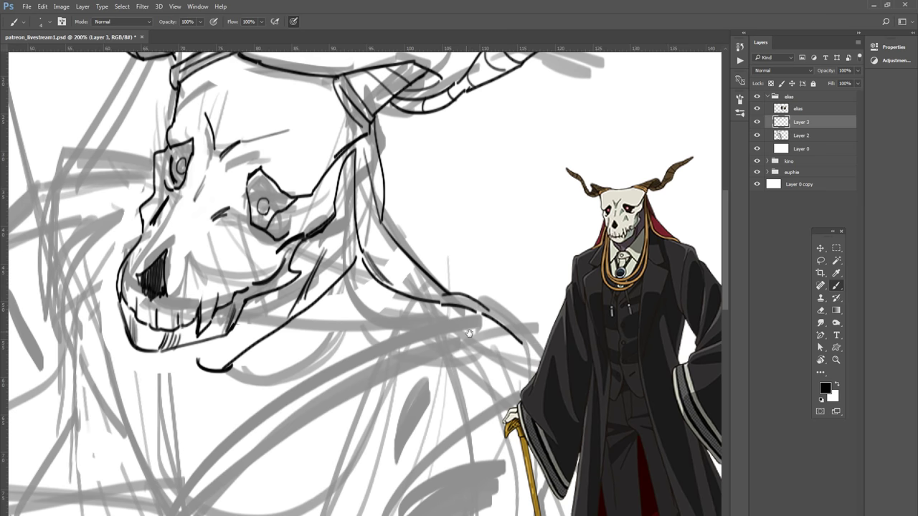
{"action": "left_click_drag", "start_coordinate": [439, 312], "coordinate": [382, 208]}
Step: Shift the elias reference figure further right, then resume brushing on Layer 3
{"action": "left_click", "coordinate": [793, 109]}
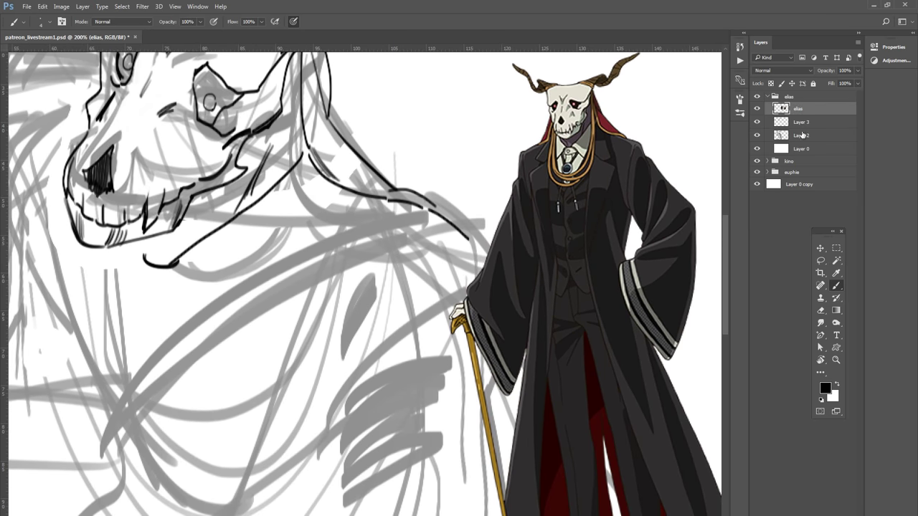
{"action": "left_click", "coordinate": [821, 248]}
{"action": "left_click_drag", "start_coordinate": [574, 251], "coordinate": [672, 251]}
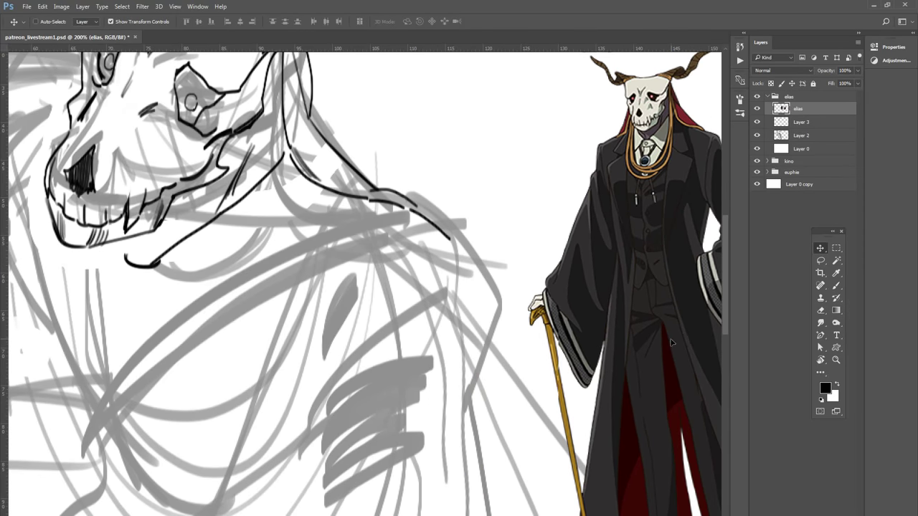
{"action": "left_click", "coordinate": [809, 122]}
{"action": "left_click_drag", "start_coordinate": [454, 279], "coordinate": [522, 331]}
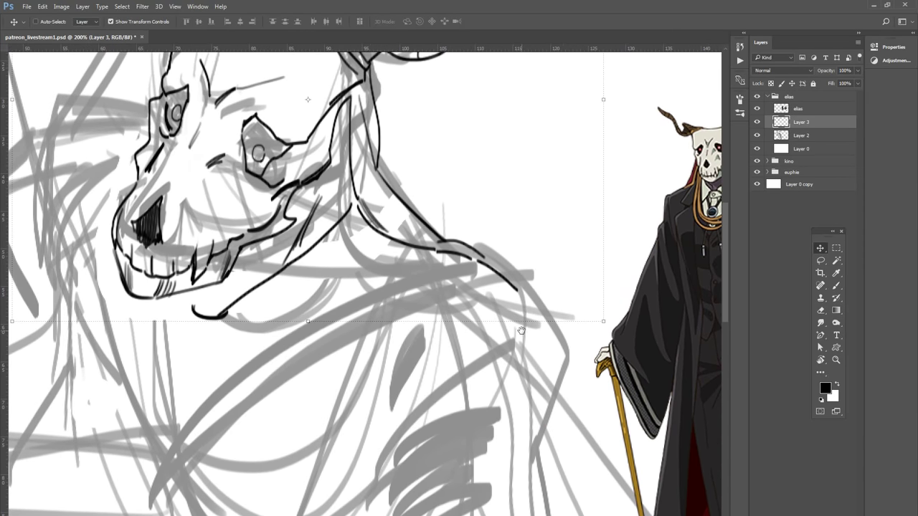
{"action": "key", "text": "b"}
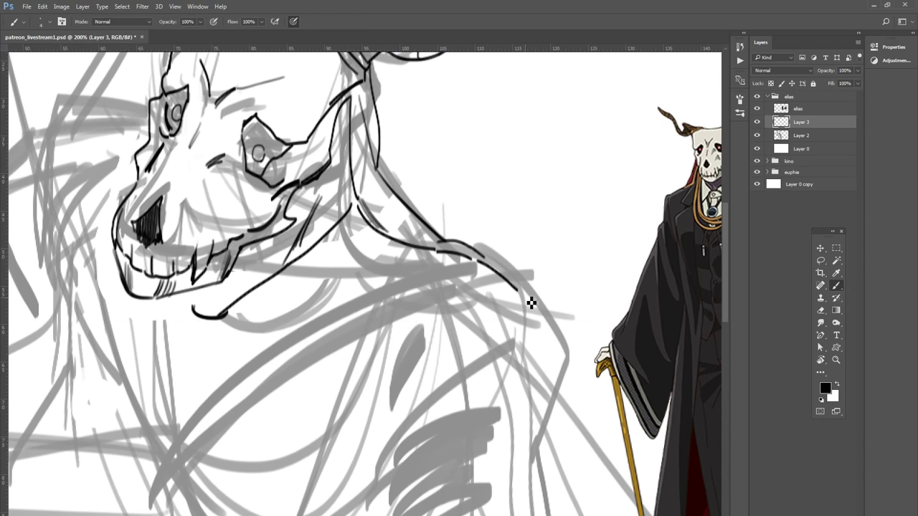
Step: Ink the shoulder curve, the back's diagonal lines and a thin line under the jaw
{"action": "mouse_move", "coordinate": [522, 290]}
{"action": "left_mouse_down"}
{"action": "mouse_move", "coordinate": [555, 353]}
{"action": "mouse_move", "coordinate": [528, 416]}
{"action": "left_mouse_up"}
{"action": "left_click_drag", "start_coordinate": [527, 300], "coordinate": [535, 362]}
{"action": "mouse_move", "coordinate": [517, 404]}
{"action": "left_mouse_down"}
{"action": "mouse_move", "coordinate": [497, 306]}
{"action": "mouse_move", "coordinate": [498, 205]}
{"action": "mouse_move", "coordinate": [492, 256]}
{"action": "mouse_move", "coordinate": [404, 352]}
{"action": "mouse_move", "coordinate": [350, 356]}
{"action": "mouse_move", "coordinate": [436, 272]}
{"action": "mouse_move", "coordinate": [486, 443]}
{"action": "left_mouse_up"}
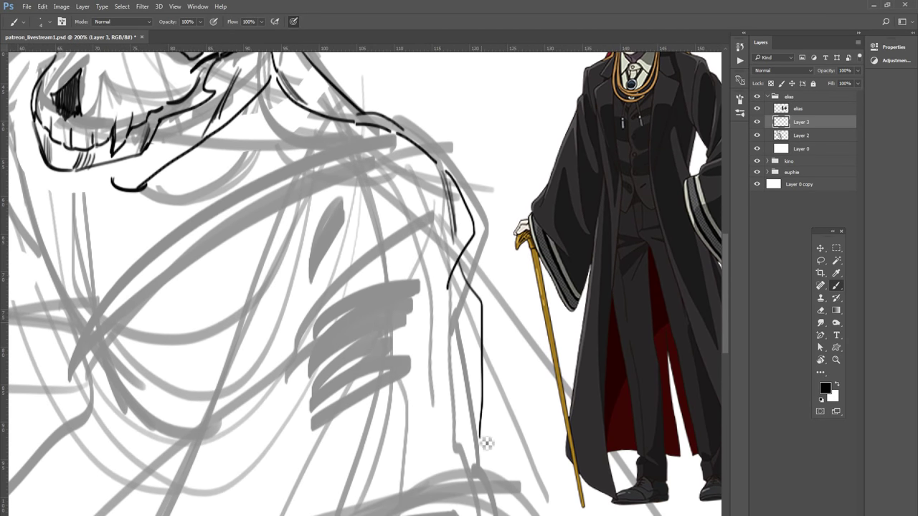
{"action": "mouse_move", "coordinate": [439, 293]}
{"action": "left_mouse_down"}
{"action": "mouse_move", "coordinate": [333, 375]}
{"action": "mouse_move", "coordinate": [443, 296]}
{"action": "mouse_move", "coordinate": [355, 357]}
{"action": "left_mouse_up"}
{"action": "mouse_move", "coordinate": [297, 365]}
{"action": "left_mouse_down"}
{"action": "mouse_move", "coordinate": [437, 388]}
{"action": "mouse_move", "coordinate": [315, 509]}
{"action": "mouse_move", "coordinate": [351, 500]}
{"action": "left_mouse_up"}
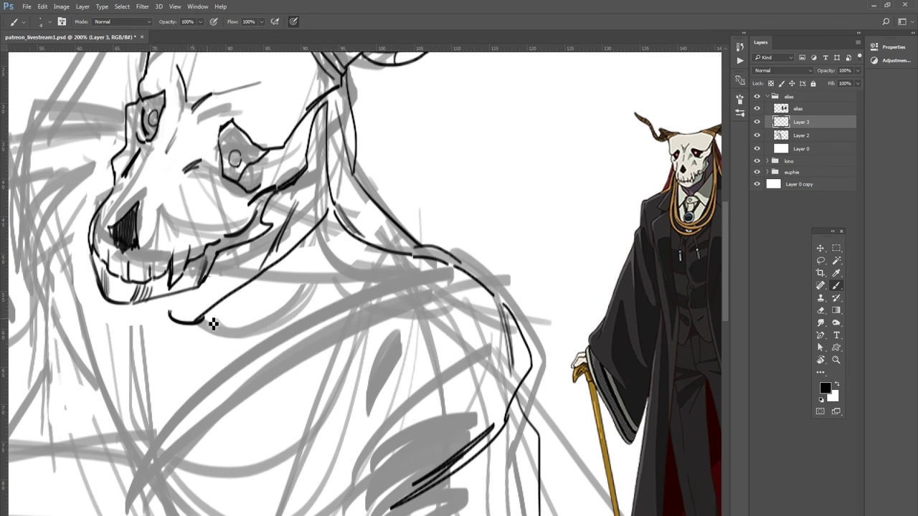
{"action": "left_click_drag", "start_coordinate": [208, 327], "coordinate": [231, 362]}
Step: Ink two parallel lines down the neck after two redone attempts
{"action": "mouse_move", "coordinate": [340, 236]}
{"action": "left_mouse_down"}
{"action": "mouse_move", "coordinate": [293, 334]}
{"action": "mouse_move", "coordinate": [153, 476]}
{"action": "left_mouse_up"}
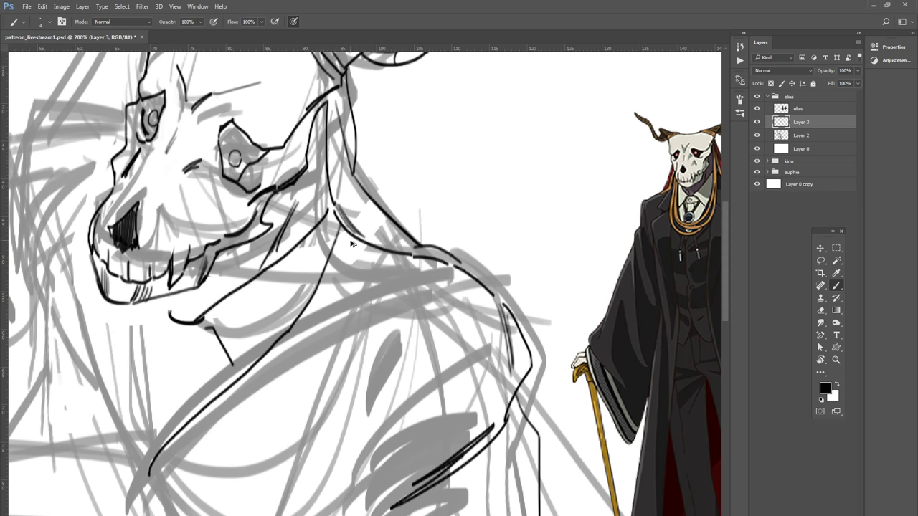
{"action": "key", "text": "ctrl+z"}
{"action": "left_click_drag", "start_coordinate": [319, 244], "coordinate": [255, 368]}
{"action": "key", "text": "ctrl+z"}
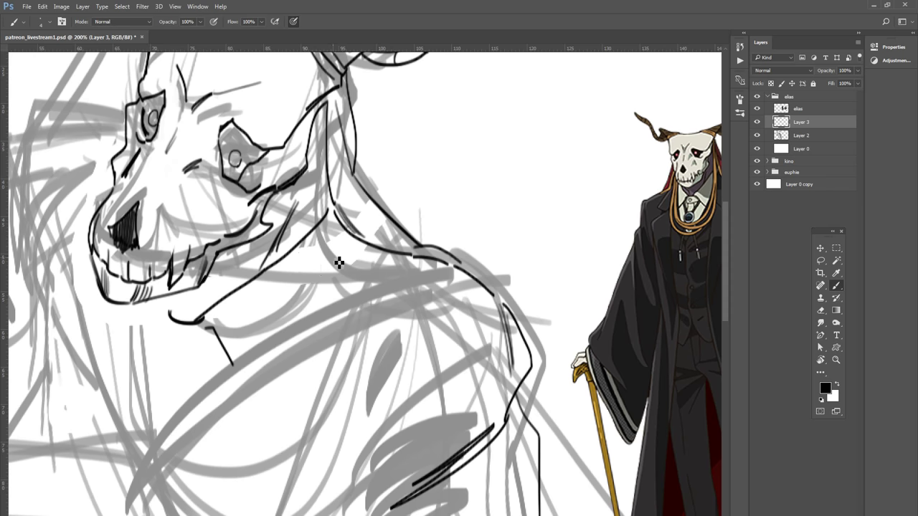
{"action": "mouse_move", "coordinate": [343, 246]}
{"action": "left_mouse_down"}
{"action": "mouse_move", "coordinate": [253, 362]}
{"action": "mouse_move", "coordinate": [260, 357]}
{"action": "mouse_move", "coordinate": [188, 479]}
{"action": "left_mouse_up"}
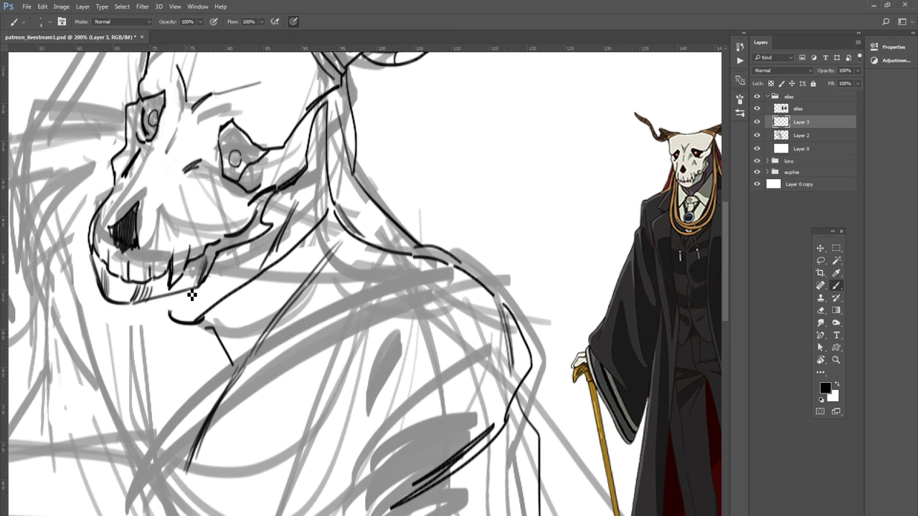
Step: Ink the collar and shirt-front lines curving down below the jaw
{"action": "left_click_drag", "start_coordinate": [141, 365], "coordinate": [187, 340]}
{"action": "left_click_drag", "start_coordinate": [165, 297], "coordinate": [179, 322]}
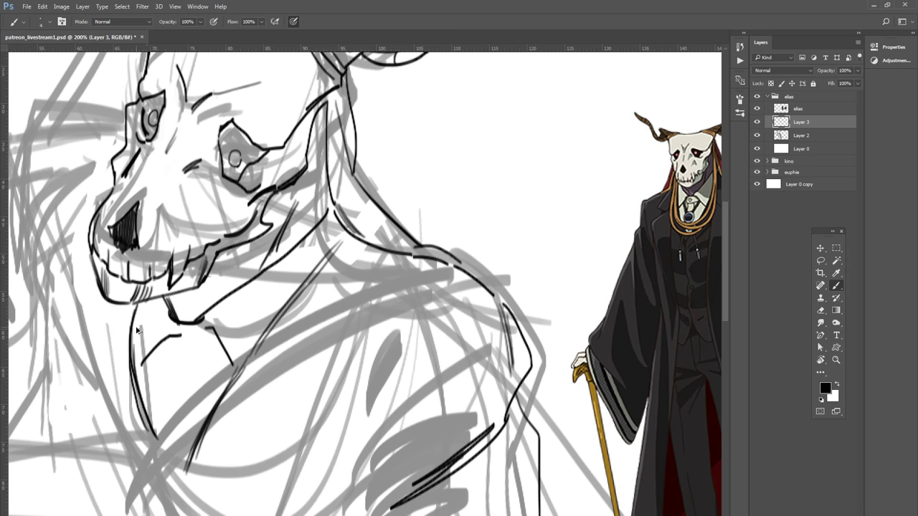
{"action": "left_click_drag", "start_coordinate": [140, 302], "coordinate": [138, 387]}
{"action": "mouse_move", "coordinate": [138, 323]}
{"action": "left_mouse_down"}
{"action": "mouse_move", "coordinate": [152, 406]}
{"action": "mouse_move", "coordinate": [173, 450]}
{"action": "left_mouse_up"}
{"action": "left_click_drag", "start_coordinate": [149, 391], "coordinate": [171, 456]}
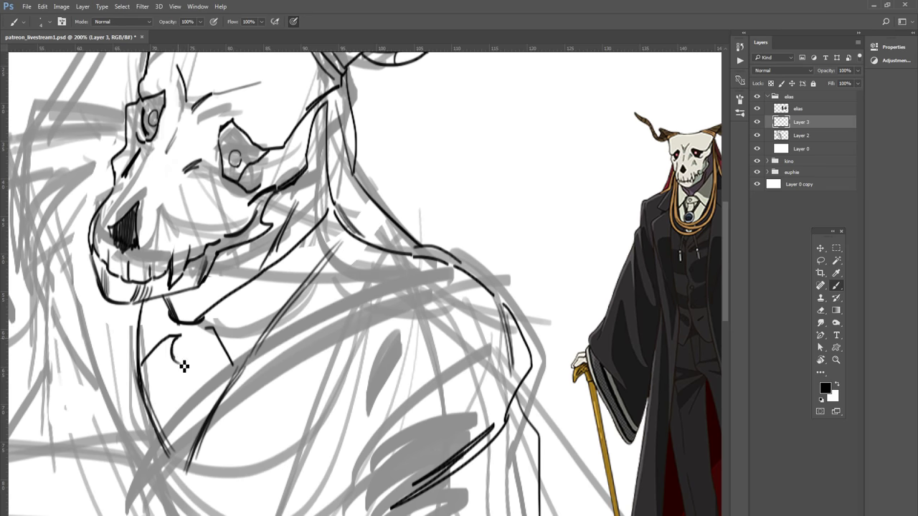
{"action": "mouse_move", "coordinate": [180, 338]}
{"action": "left_mouse_down"}
{"action": "mouse_move", "coordinate": [187, 358]}
{"action": "mouse_move", "coordinate": [219, 357]}
{"action": "mouse_move", "coordinate": [178, 399]}
{"action": "mouse_move", "coordinate": [177, 439]}
{"action": "left_mouse_up"}
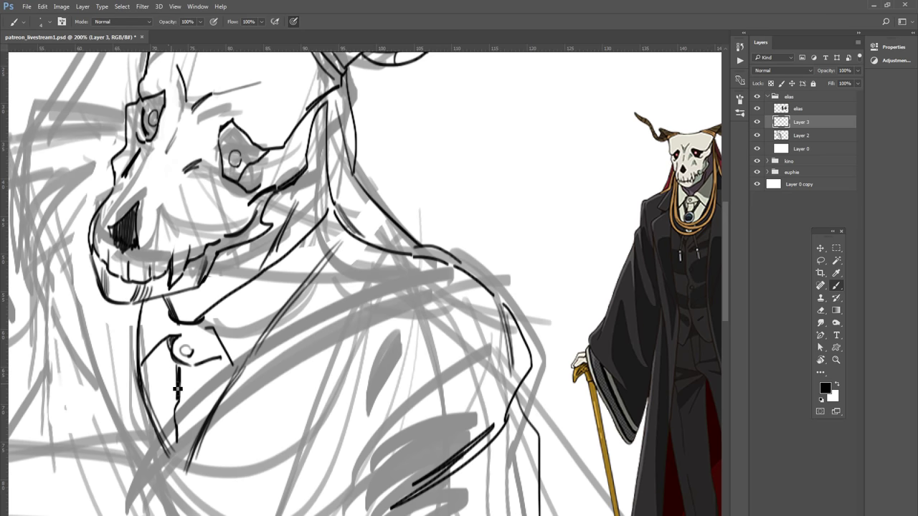
Step: Undo a trial duplicate of the ink layer and add a short line near the collar
{"action": "key", "text": "ctrl+j"}
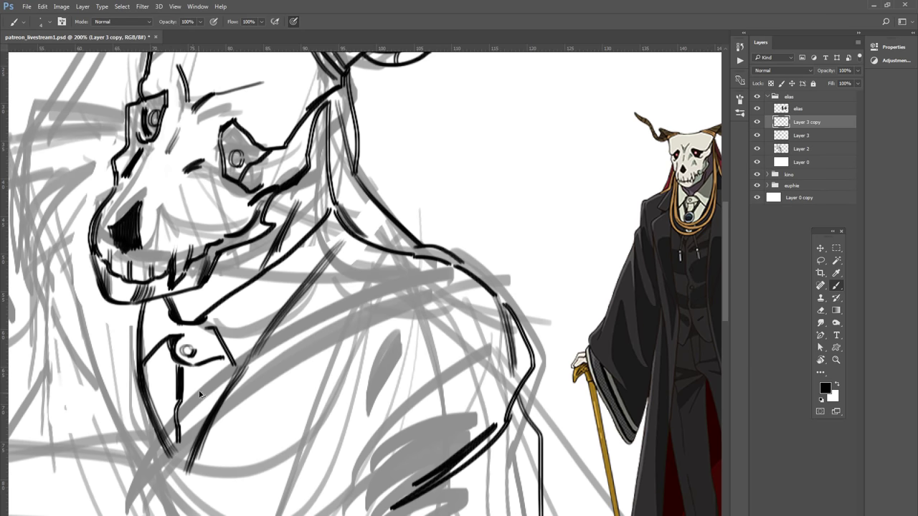
{"action": "key", "text": "ctrl+z"}
{"action": "key", "text": "e"}
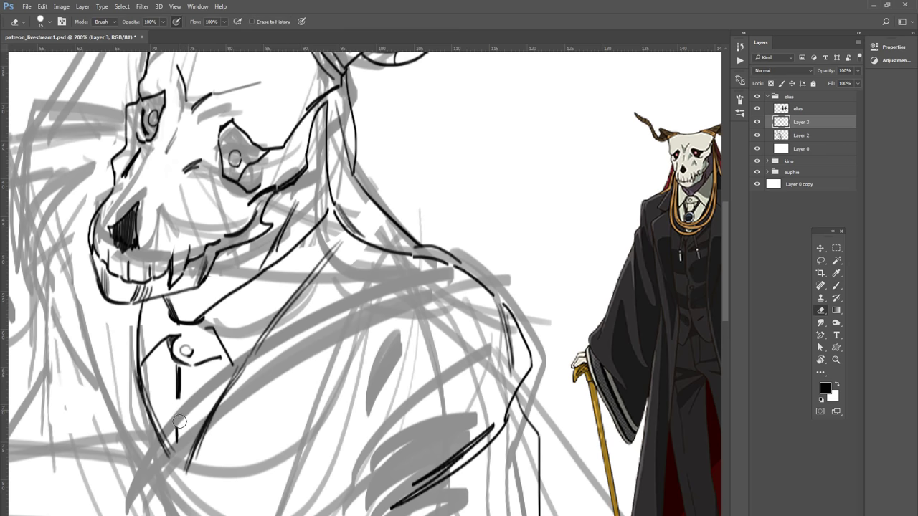
{"action": "key", "text": "b"}
{"action": "left_click_drag", "start_coordinate": [214, 364], "coordinate": [205, 388]}
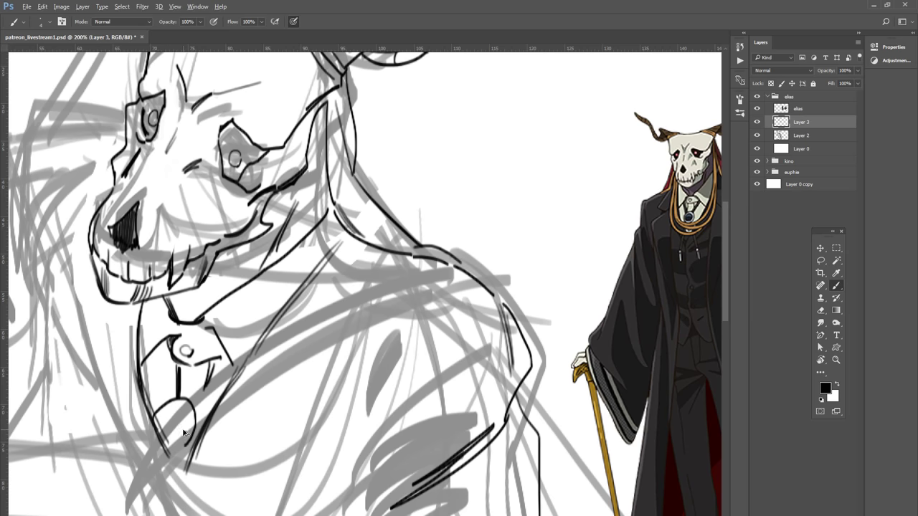
Step: Ink a round pendant loop below the collar, redrawing its bottom and a thinner left side
{"action": "left_click_drag", "start_coordinate": [159, 429], "coordinate": [205, 433]}
{"action": "key", "text": "ctrl+z"}
{"action": "key", "text": "e"}
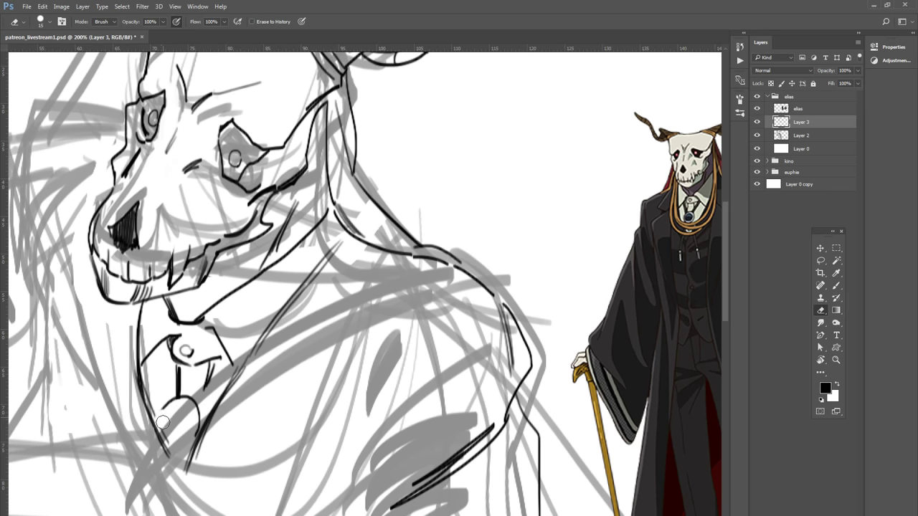
{"action": "key", "text": "b"}
{"action": "left_click_drag", "start_coordinate": [161, 416], "coordinate": [188, 457]}
{"action": "key", "text": "ctrl+z"}
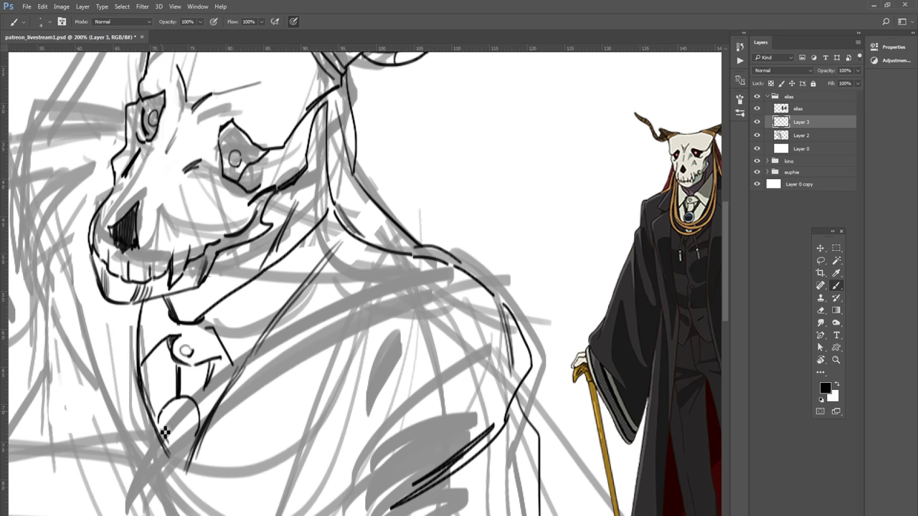
{"action": "left_click_drag", "start_coordinate": [159, 412], "coordinate": [187, 445]}
{"action": "left_click_drag", "start_coordinate": [161, 413], "coordinate": [174, 444]}
{"action": "key", "text": "ctrl+z"}
{"action": "left_click_drag", "start_coordinate": [164, 407], "coordinate": [175, 439]}
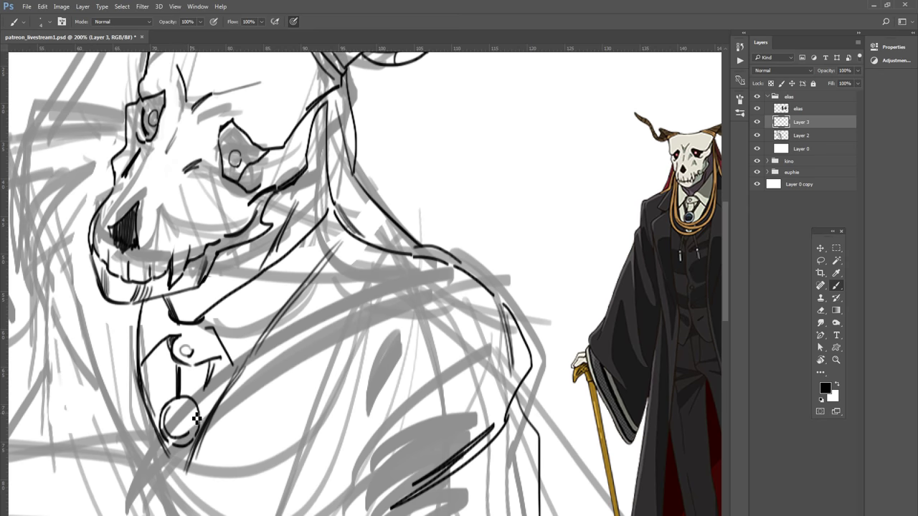
Step: Ink the pendant's lower arc and the collar lines to its right
{"action": "mouse_move", "coordinate": [183, 442]}
{"action": "left_mouse_down"}
{"action": "mouse_move", "coordinate": [194, 414]}
{"action": "mouse_move", "coordinate": [199, 441]}
{"action": "mouse_move", "coordinate": [192, 411]}
{"action": "mouse_move", "coordinate": [180, 409]}
{"action": "mouse_move", "coordinate": [178, 370]}
{"action": "mouse_move", "coordinate": [177, 402]}
{"action": "left_mouse_up"}
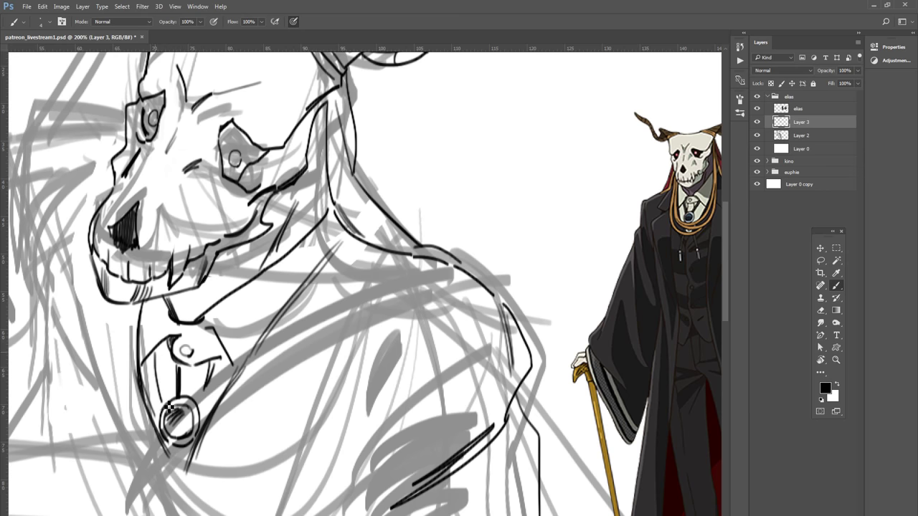
{"action": "left_click_drag", "start_coordinate": [165, 352], "coordinate": [169, 431]}
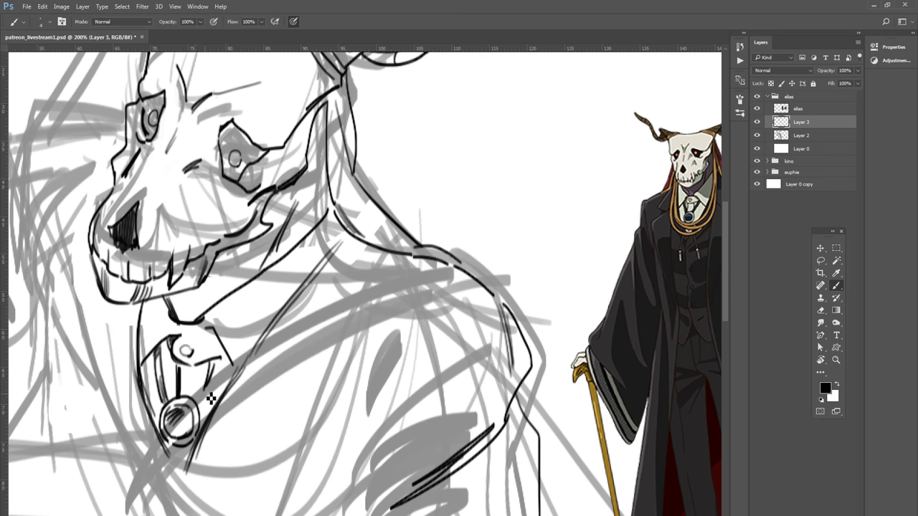
{"action": "mouse_move", "coordinate": [219, 362]}
{"action": "left_mouse_down"}
{"action": "mouse_move", "coordinate": [198, 413]}
{"action": "mouse_move", "coordinate": [208, 402]}
{"action": "left_mouse_up"}
{"action": "left_click_drag", "start_coordinate": [234, 360], "coordinate": [218, 386]}
Step: Erase the stray collar hatching below the jaw, add strokes under the jaw, and zoom out
{"action": "left_click_drag", "start_coordinate": [242, 292], "coordinate": [258, 320]}
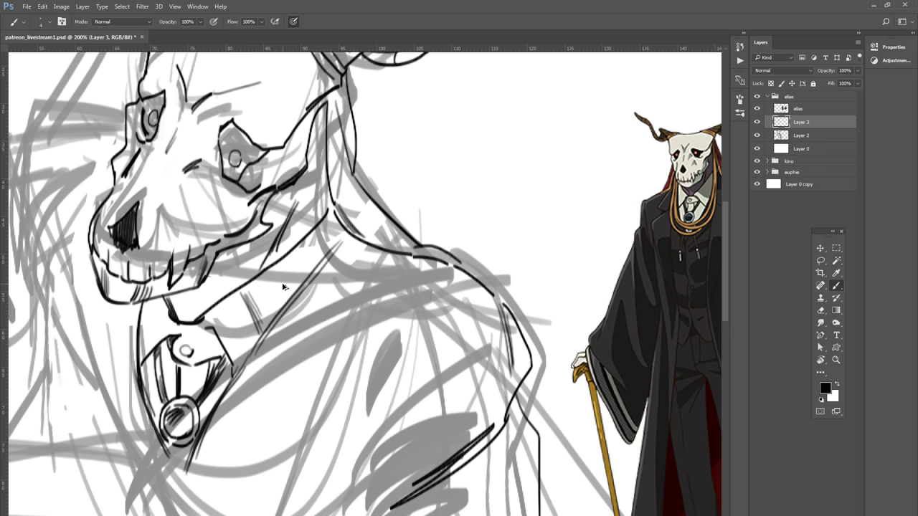
{"action": "key", "text": "e"}
{"action": "mouse_move", "coordinate": [243, 291]}
{"action": "left_mouse_down"}
{"action": "mouse_move", "coordinate": [256, 337]}
{"action": "mouse_move", "coordinate": [320, 208]}
{"action": "mouse_move", "coordinate": [246, 288]}
{"action": "mouse_move", "coordinate": [297, 164]}
{"action": "mouse_move", "coordinate": [347, 127]}
{"action": "left_mouse_up"}
{"action": "key", "text": "b"}
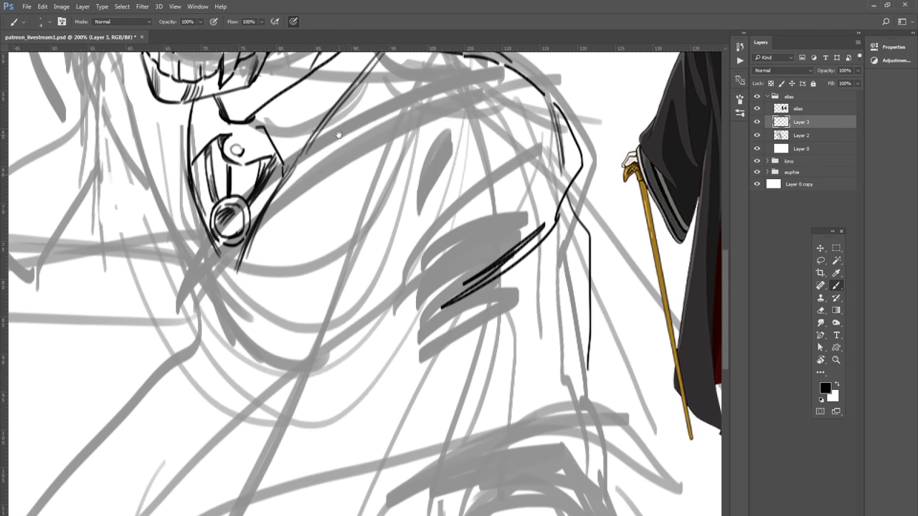
{"action": "mouse_move", "coordinate": [226, 259]}
{"action": "left_mouse_down"}
{"action": "mouse_move", "coordinate": [257, 252]}
{"action": "mouse_move", "coordinate": [407, 280]}
{"action": "mouse_move", "coordinate": [158, 432]}
{"action": "mouse_move", "coordinate": [291, 155]}
{"action": "mouse_move", "coordinate": [297, 256]}
{"action": "mouse_move", "coordinate": [301, 232]}
{"action": "left_mouse_up"}
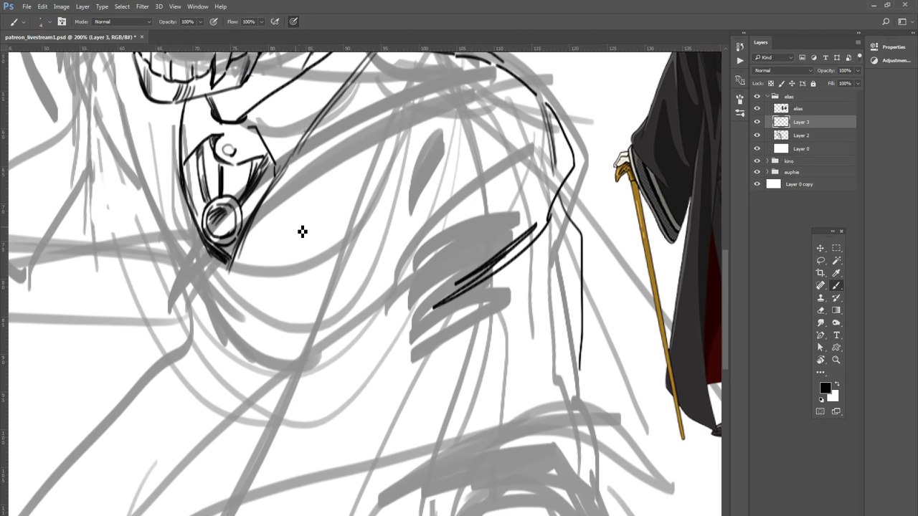
{"action": "key", "text": "ctrl+minus"}
{"action": "key", "text": "ctrl+minus"}
Step: Ink the lines from the jaw down the chest and the long front line of the body
{"action": "key", "text": "ctrl+plus"}
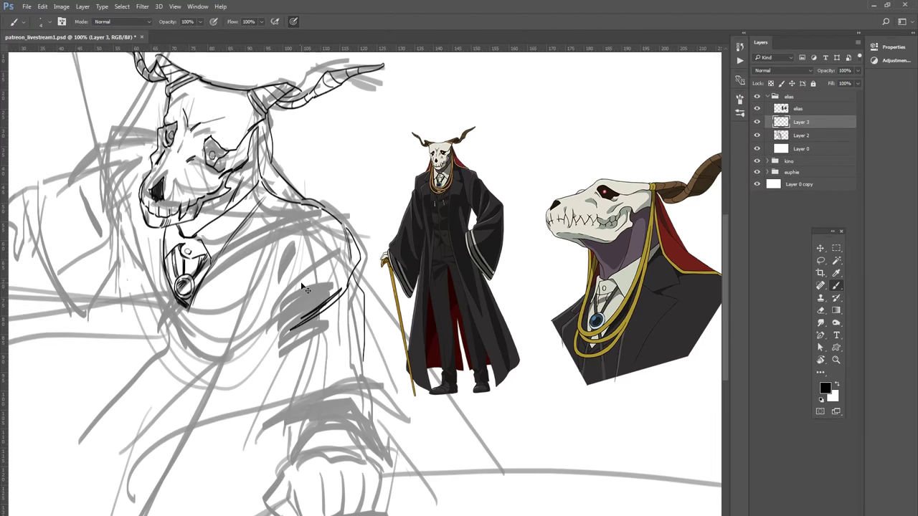
{"action": "left_click_drag", "start_coordinate": [301, 287], "coordinate": [378, 266]}
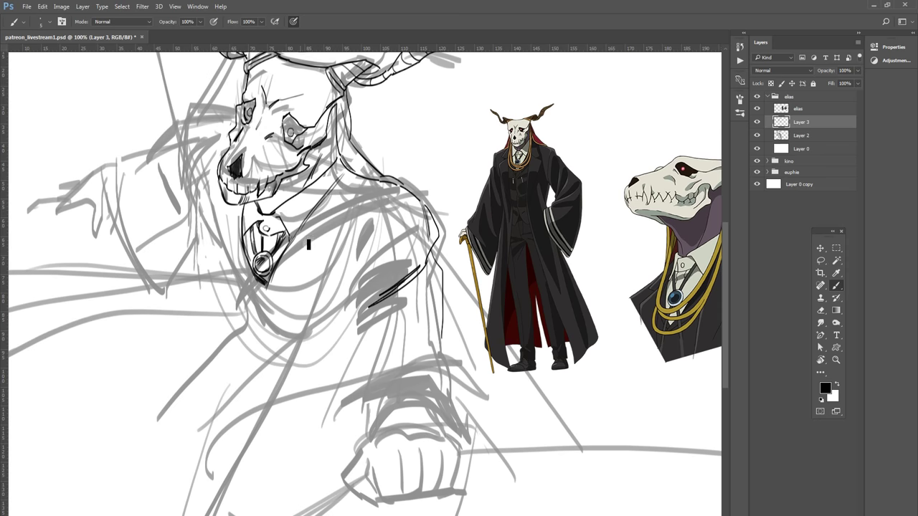
{"action": "left_click_drag", "start_coordinate": [346, 177], "coordinate": [287, 290]}
{"action": "key", "text": "ctrl+z"}
{"action": "mouse_move", "coordinate": [351, 173]}
{"action": "left_mouse_down"}
{"action": "mouse_move", "coordinate": [301, 284]}
{"action": "mouse_move", "coordinate": [301, 266]}
{"action": "mouse_move", "coordinate": [292, 343]}
{"action": "left_mouse_up"}
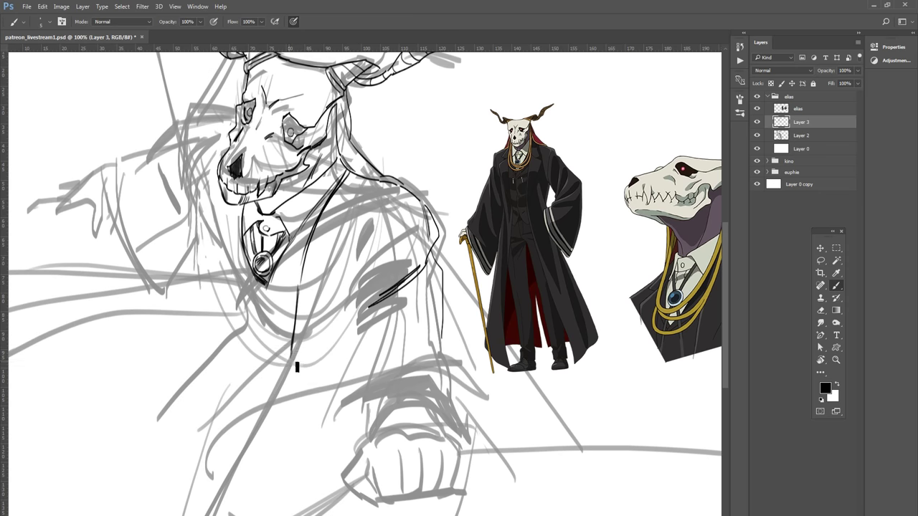
{"action": "mouse_move", "coordinate": [296, 374]}
{"action": "left_mouse_down"}
{"action": "mouse_move", "coordinate": [306, 334]}
{"action": "mouse_move", "coordinate": [204, 512]}
{"action": "left_mouse_up"}
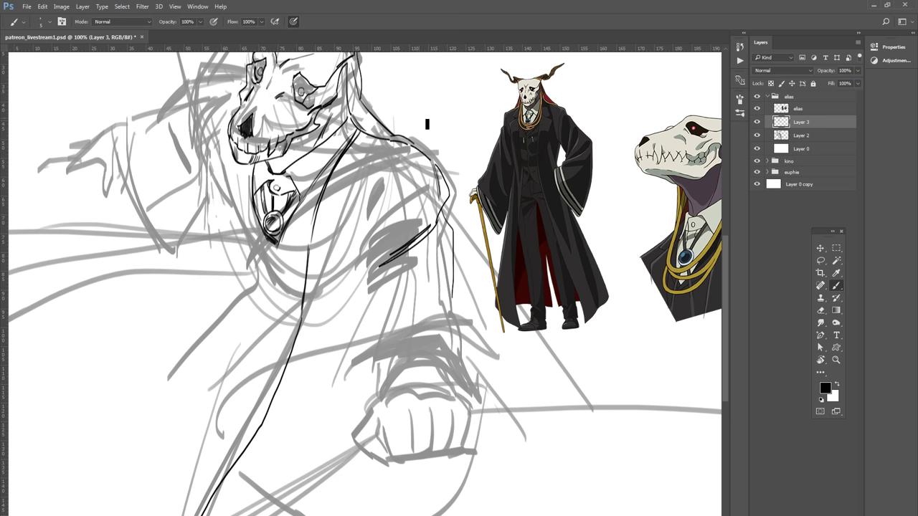
Step: Ink the shoulder curve with parallel hatching and a thin line along the arm's left edge
{"action": "left_click_drag", "start_coordinate": [368, 245], "coordinate": [414, 177]}
{"action": "mouse_move", "coordinate": [370, 148]}
{"action": "left_mouse_down"}
{"action": "mouse_move", "coordinate": [360, 208]}
{"action": "mouse_move", "coordinate": [369, 222]}
{"action": "left_mouse_up"}
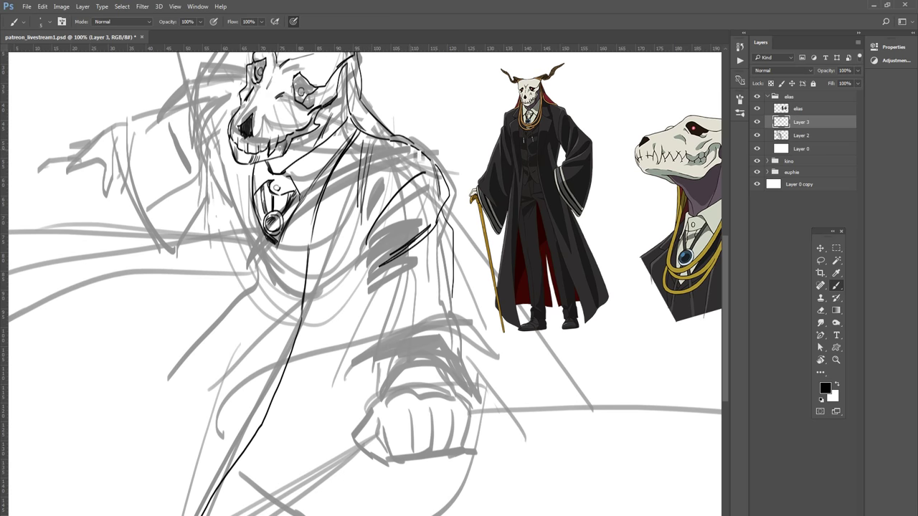
{"action": "left_click_drag", "start_coordinate": [372, 245], "coordinate": [351, 348]}
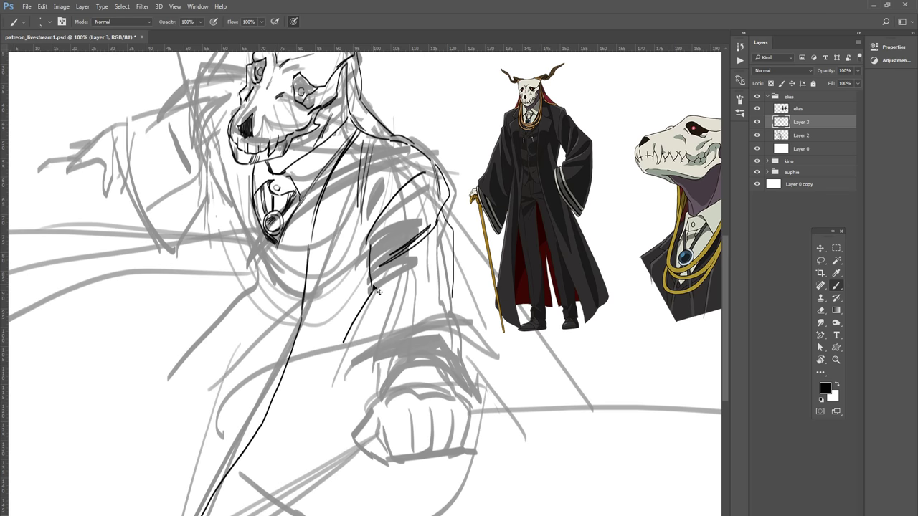
{"action": "key", "text": "ctrl+z"}
{"action": "key", "text": "ctrl+z"}
{"action": "left_click_drag", "start_coordinate": [367, 231], "coordinate": [371, 294]}
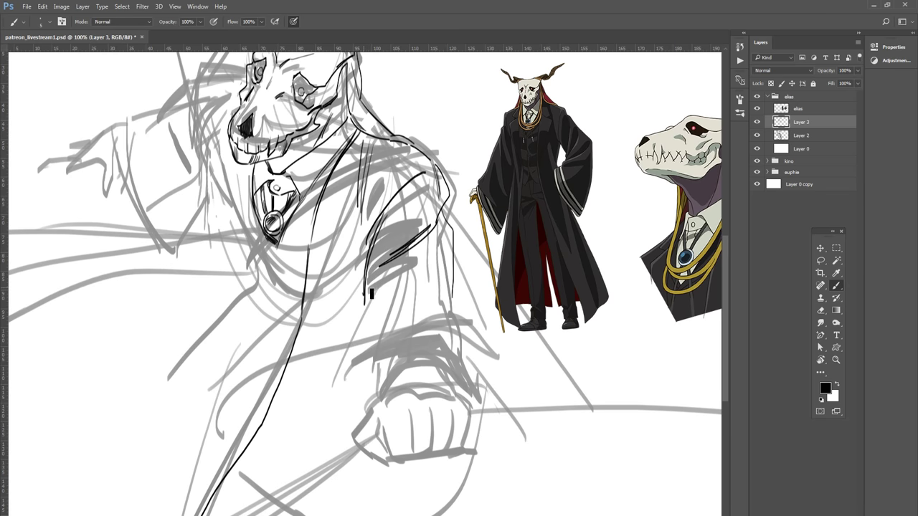
{"action": "key", "text": "e"}
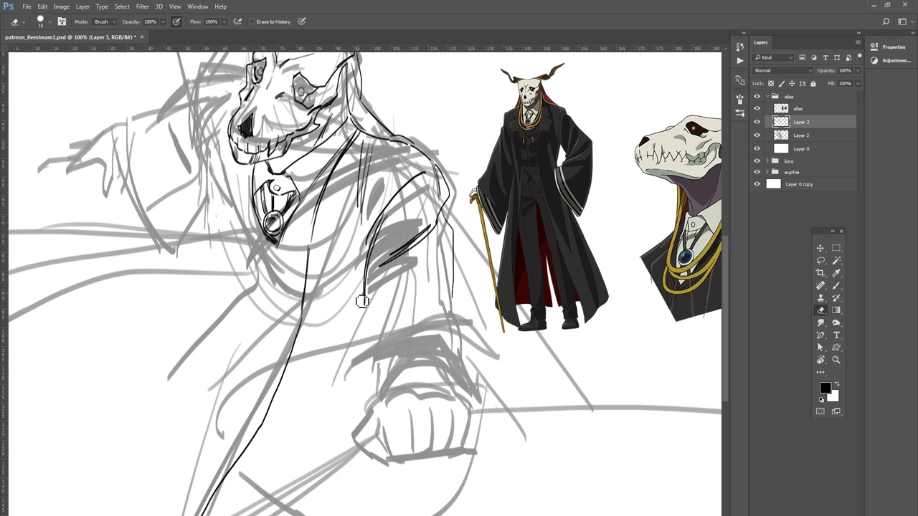
{"action": "key", "text": "b"}
{"action": "left_click_drag", "start_coordinate": [364, 305], "coordinate": [343, 337]}
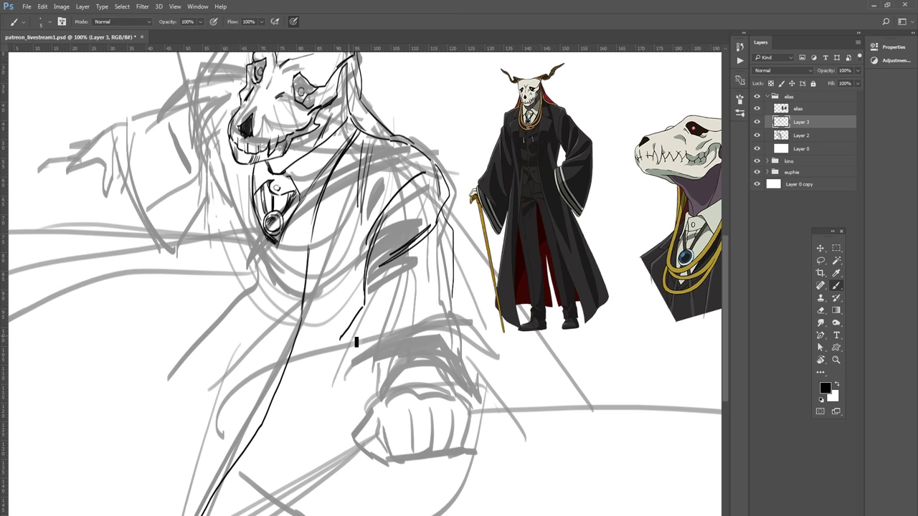
Step: Ink the arm's right edge, extending it down toward the fist
{"action": "mouse_move", "coordinate": [348, 337]}
{"action": "left_mouse_down"}
{"action": "mouse_move", "coordinate": [445, 291]}
{"action": "mouse_move", "coordinate": [493, 454]}
{"action": "left_mouse_up"}
{"action": "key", "text": "ctrl+z"}
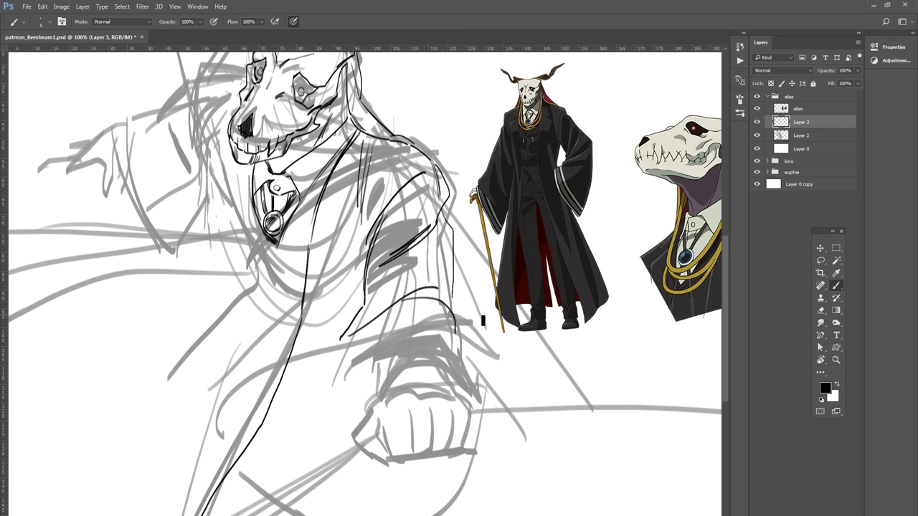
{"action": "key", "text": "e"}
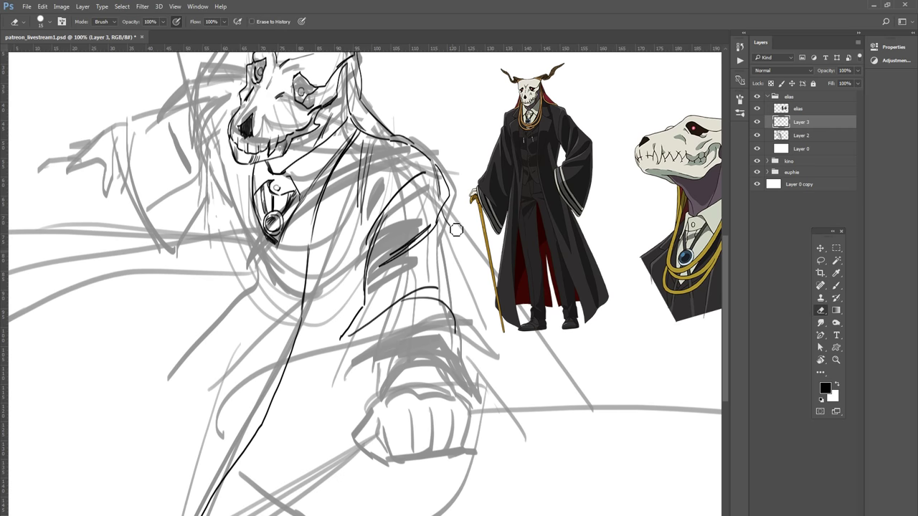
{"action": "key", "text": "b"}
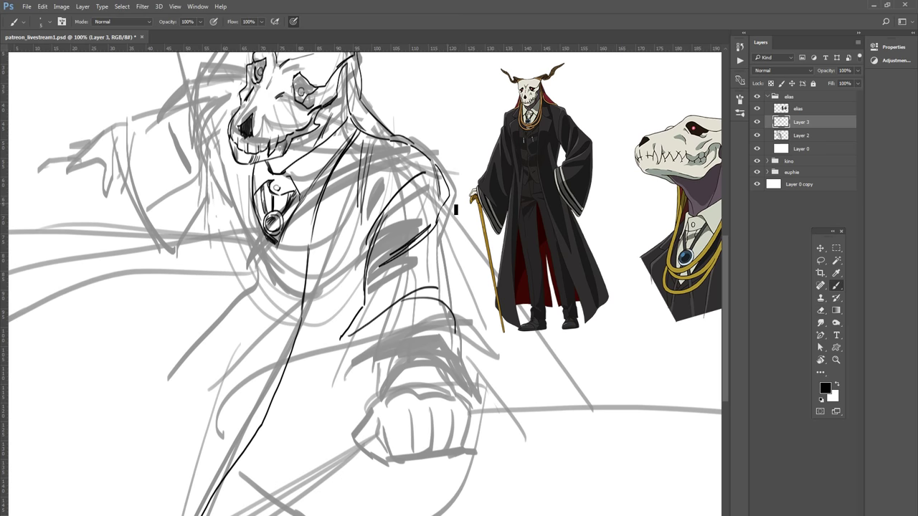
{"action": "left_click_drag", "start_coordinate": [453, 261], "coordinate": [457, 299]}
{"action": "key", "text": "ctrl+z"}
{"action": "left_click_drag", "start_coordinate": [446, 208], "coordinate": [445, 278]}
{"action": "key", "text": "ctrl+z"}
{"action": "mouse_move", "coordinate": [444, 208]}
{"action": "left_mouse_down"}
{"action": "mouse_move", "coordinate": [461, 304]}
{"action": "mouse_move", "coordinate": [487, 363]}
{"action": "left_mouse_up"}
Step: Ink the curve and double cuff line over the fist and the sleeve edge below it
{"action": "left_click_drag", "start_coordinate": [310, 500], "coordinate": [461, 381]}
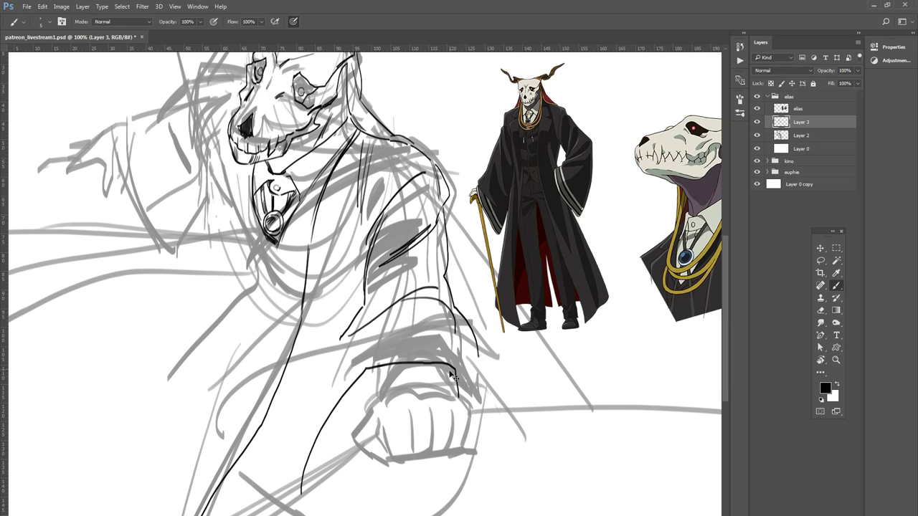
{"action": "key", "text": "ctrl+z"}
{"action": "left_click_drag", "start_coordinate": [352, 397], "coordinate": [463, 398]}
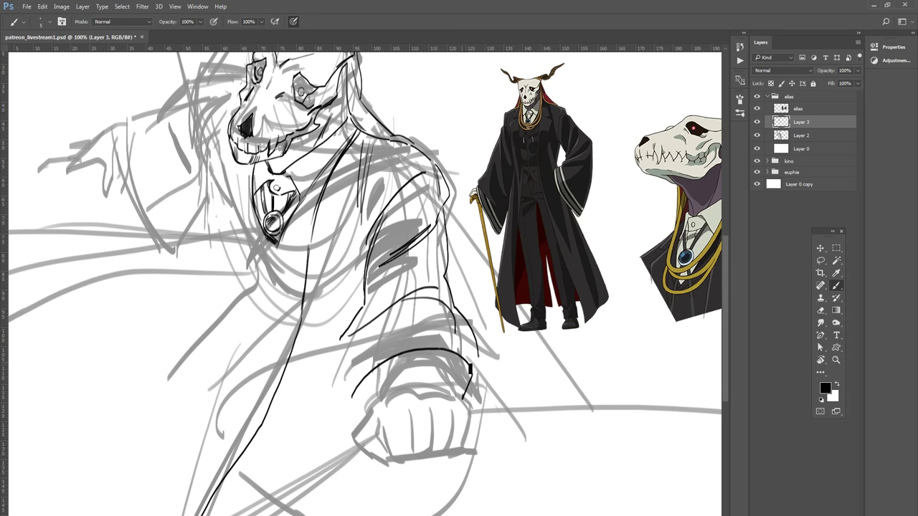
{"action": "mouse_move", "coordinate": [378, 368]}
{"action": "left_mouse_down"}
{"action": "mouse_move", "coordinate": [461, 377]}
{"action": "mouse_move", "coordinate": [479, 404]}
{"action": "left_mouse_up"}
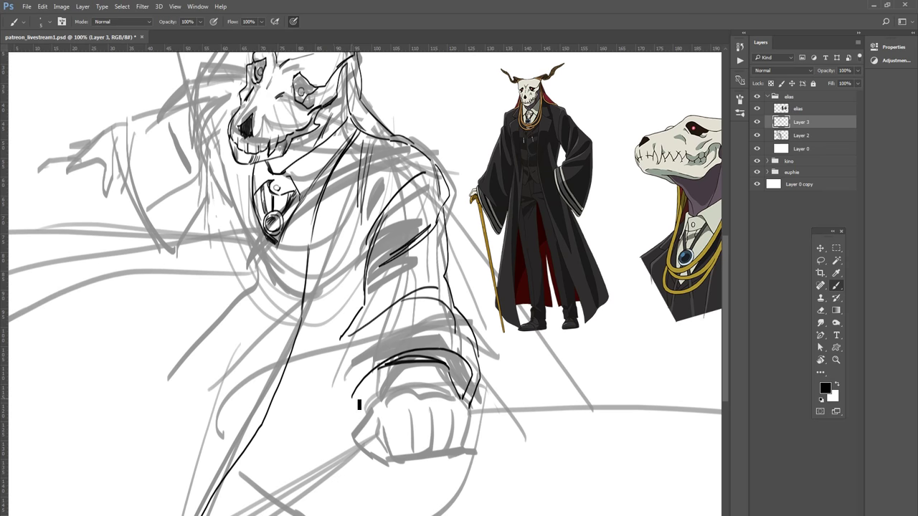
{"action": "mouse_move", "coordinate": [360, 404]}
{"action": "left_mouse_down"}
{"action": "mouse_move", "coordinate": [275, 461]}
{"action": "mouse_move", "coordinate": [230, 515]}
{"action": "left_mouse_up"}
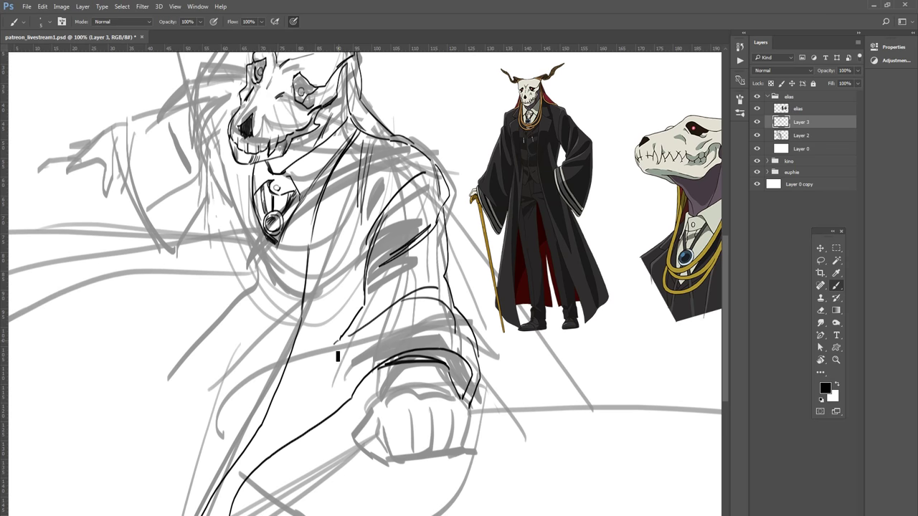
{"action": "mouse_move", "coordinate": [337, 351]}
{"action": "left_mouse_down"}
{"action": "mouse_move", "coordinate": [257, 447]}
{"action": "mouse_move", "coordinate": [217, 515]}
{"action": "left_mouse_up"}
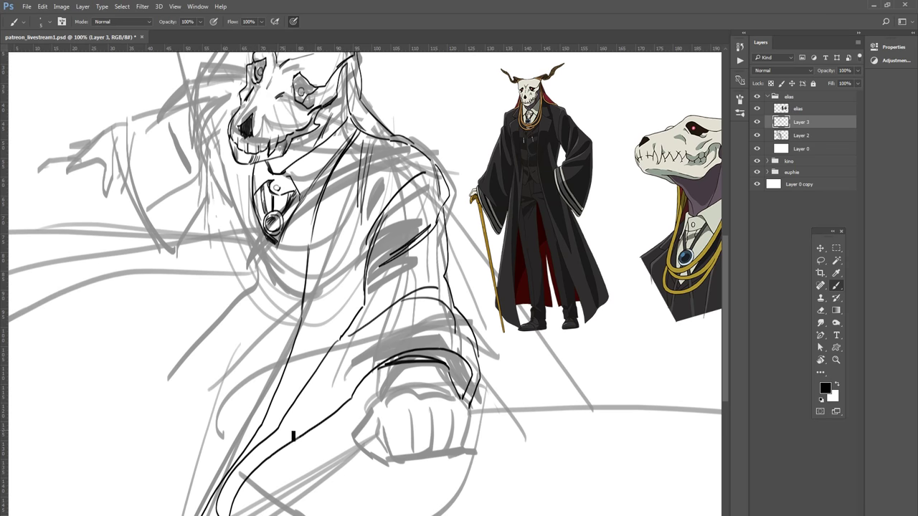
{"action": "key", "text": "ctrl+z"}
{"action": "mouse_move", "coordinate": [343, 340]}
{"action": "left_mouse_down"}
{"action": "mouse_move", "coordinate": [264, 440]}
{"action": "mouse_move", "coordinate": [224, 515]}
{"action": "left_mouse_up"}
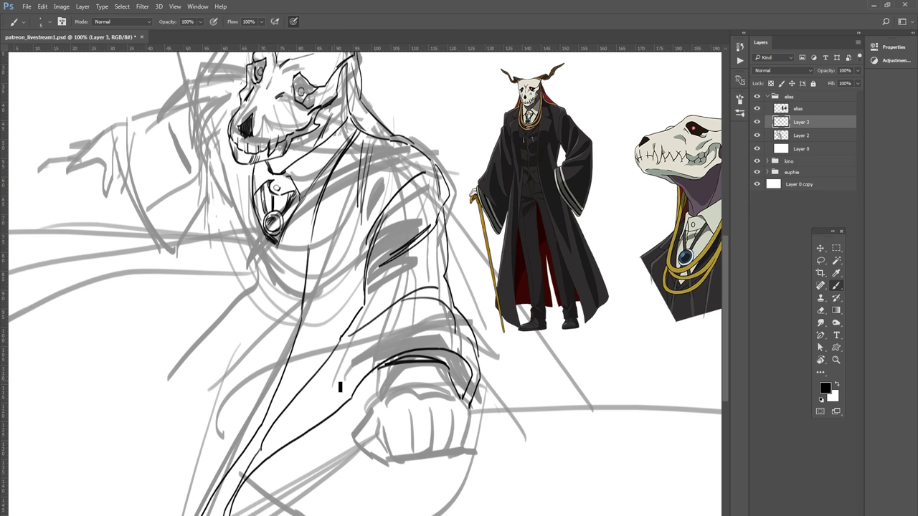
Step: Hatch the sleeve and cuff above the fist and add a short stroke there
{"action": "left_click_drag", "start_coordinate": [287, 427], "coordinate": [387, 336]}
{"action": "key", "text": "ctrl+z"}
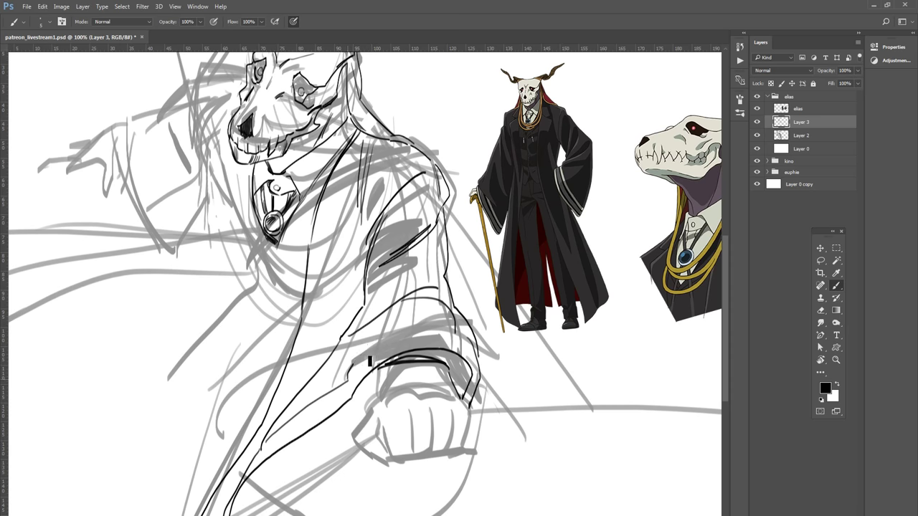
{"action": "left_click_drag", "start_coordinate": [359, 365], "coordinate": [409, 329]}
{"action": "mouse_move", "coordinate": [367, 366]}
{"action": "left_mouse_down"}
{"action": "mouse_move", "coordinate": [387, 346]}
{"action": "mouse_move", "coordinate": [471, 343]}
{"action": "left_mouse_up"}
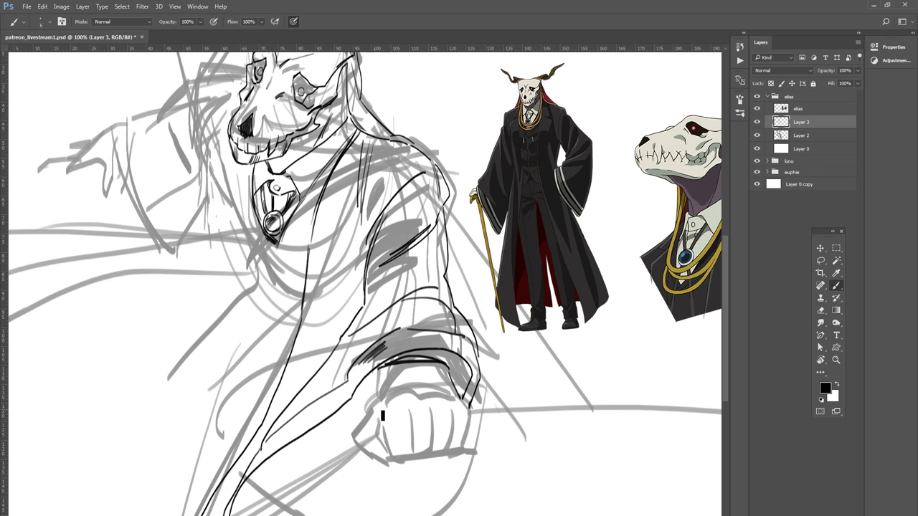
{"action": "left_click_drag", "start_coordinate": [383, 374], "coordinate": [365, 456]}
{"action": "key", "text": "ctrl+z"}
{"action": "left_click_drag", "start_coordinate": [382, 390], "coordinate": [409, 393]}
{"action": "key", "text": "ctrl+z"}
Step: Ink the sleeve edge down to the fist and outline the fist's right and left sides
{"action": "left_click_drag", "start_coordinate": [440, 364], "coordinate": [467, 412]}
{"action": "key", "text": "ctrl+z"}
{"action": "mouse_move", "coordinate": [444, 363]}
{"action": "left_mouse_down"}
{"action": "mouse_move", "coordinate": [473, 414]}
{"action": "mouse_move", "coordinate": [453, 450]}
{"action": "left_mouse_up"}
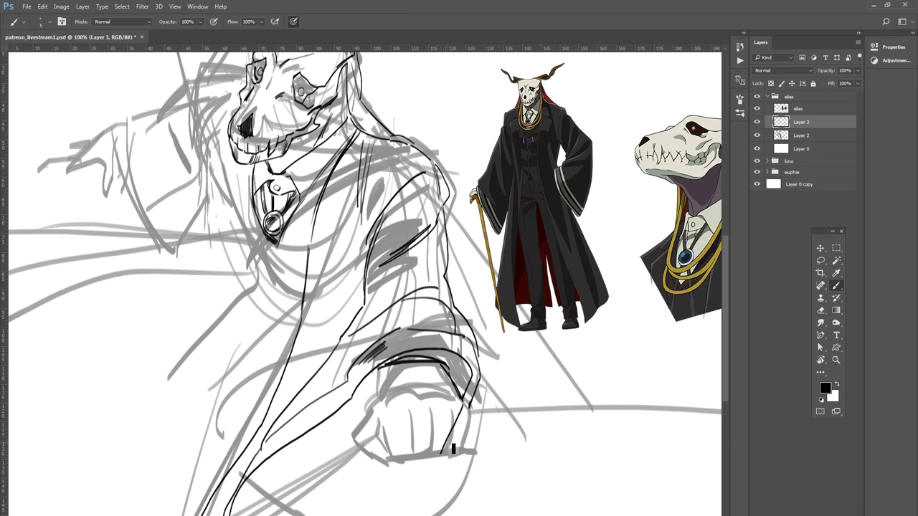
{"action": "key", "text": "ctrl+z"}
{"action": "left_click_drag", "start_coordinate": [470, 407], "coordinate": [452, 456]}
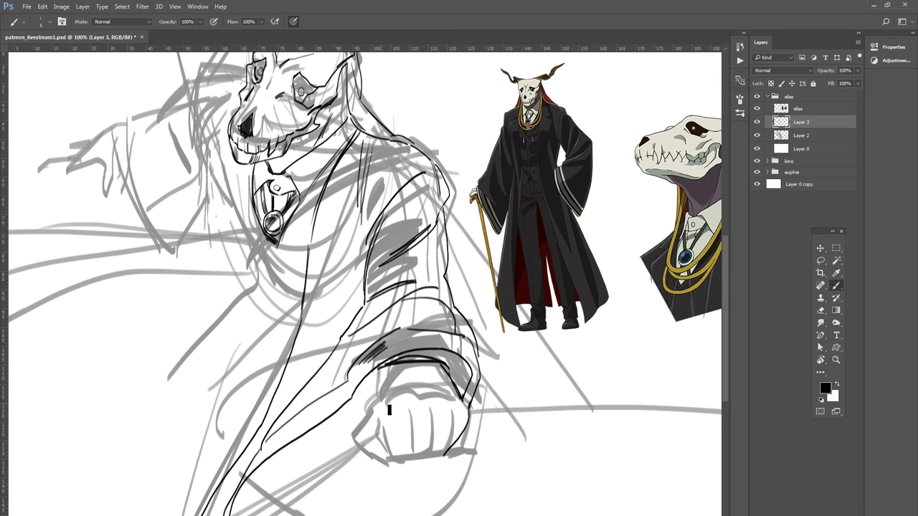
{"action": "left_click_drag", "start_coordinate": [379, 370], "coordinate": [384, 454]}
{"action": "left_click_drag", "start_coordinate": [354, 427], "coordinate": [378, 436]}
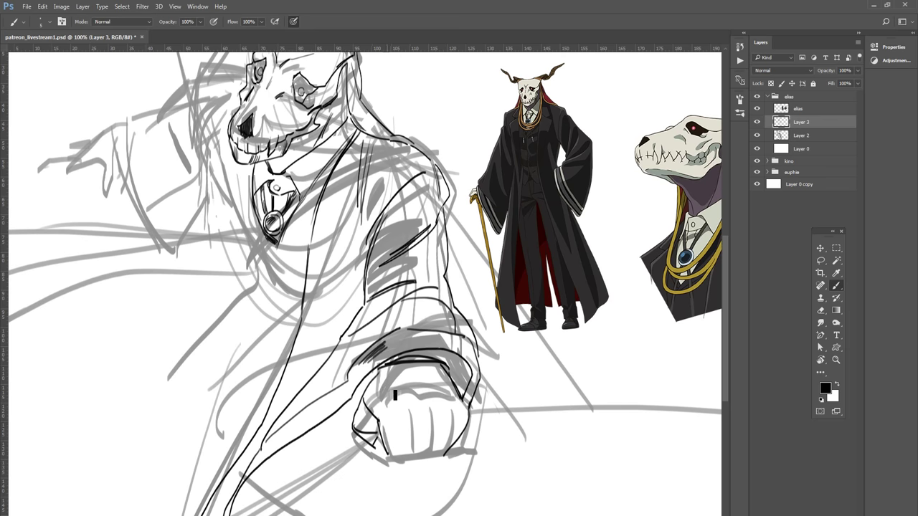
Step: Draw the finger lines, the fist's bottom outline and a curved line below the fist
{"action": "left_click_drag", "start_coordinate": [391, 391], "coordinate": [416, 463]}
{"action": "left_click_drag", "start_coordinate": [406, 420], "coordinate": [436, 458]}
{"action": "mouse_move", "coordinate": [459, 420]}
{"action": "left_mouse_down"}
{"action": "mouse_move", "coordinate": [452, 443]}
{"action": "mouse_move", "coordinate": [458, 432]}
{"action": "left_mouse_up"}
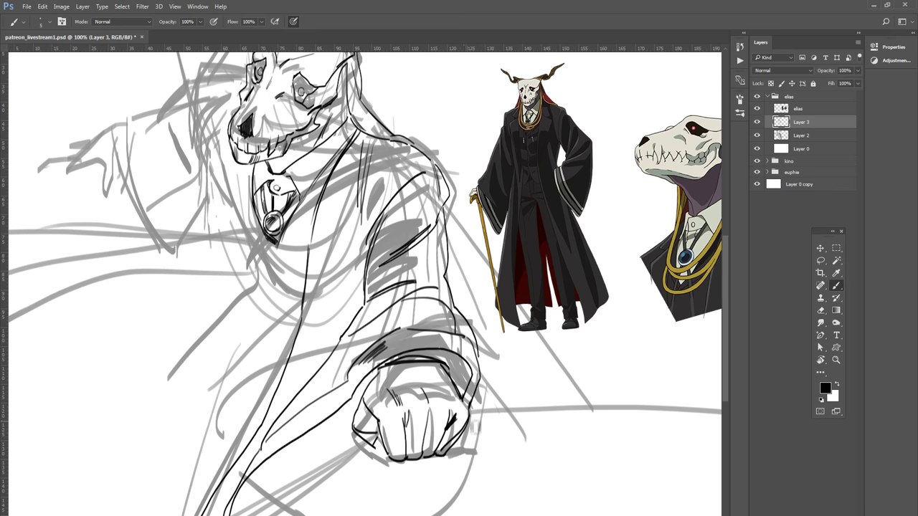
{"action": "left_click_drag", "start_coordinate": [455, 384], "coordinate": [458, 398]}
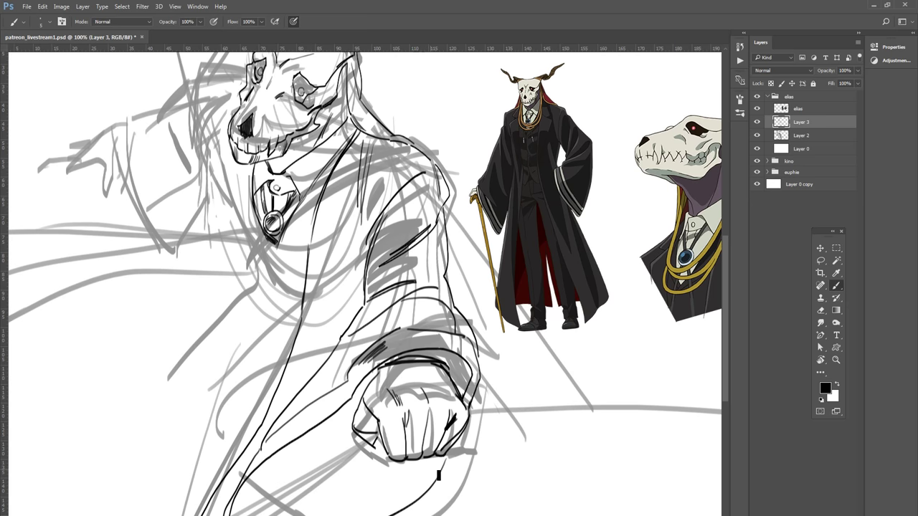
{"action": "left_click_drag", "start_coordinate": [451, 454], "coordinate": [402, 510]}
{"action": "left_click_drag", "start_coordinate": [389, 295], "coordinate": [446, 359]}
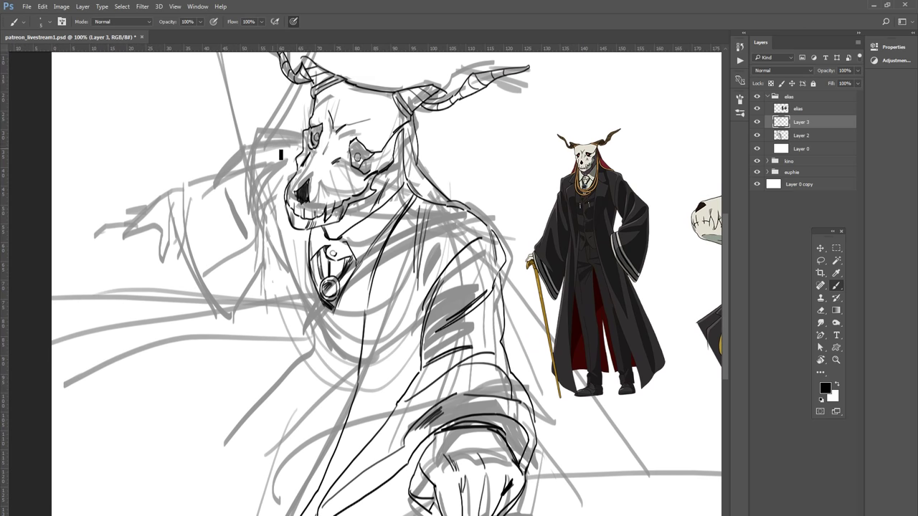
Step: Draw dark hair strands hanging down beside the skull's left side
{"action": "left_click_drag", "start_coordinate": [249, 126], "coordinate": [300, 127]}
{"action": "left_click_drag", "start_coordinate": [258, 128], "coordinate": [247, 195]}
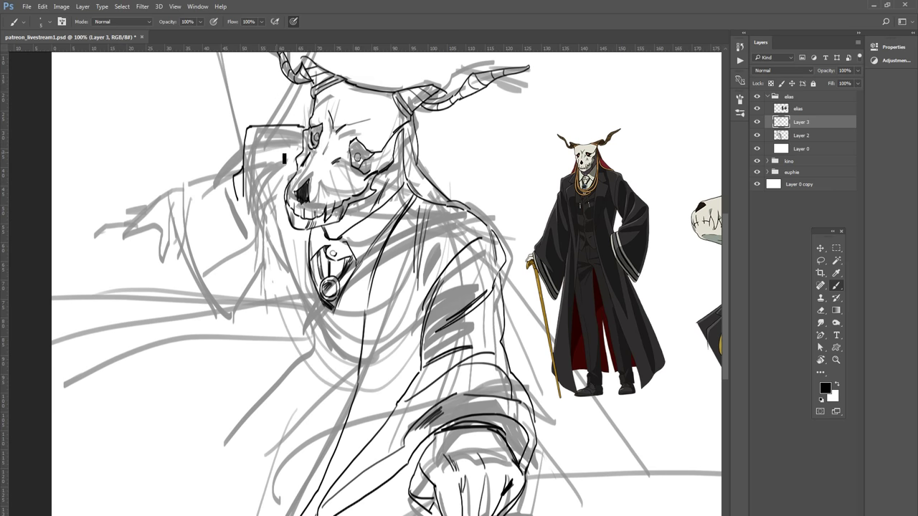
{"action": "left_click_drag", "start_coordinate": [303, 148], "coordinate": [272, 248]}
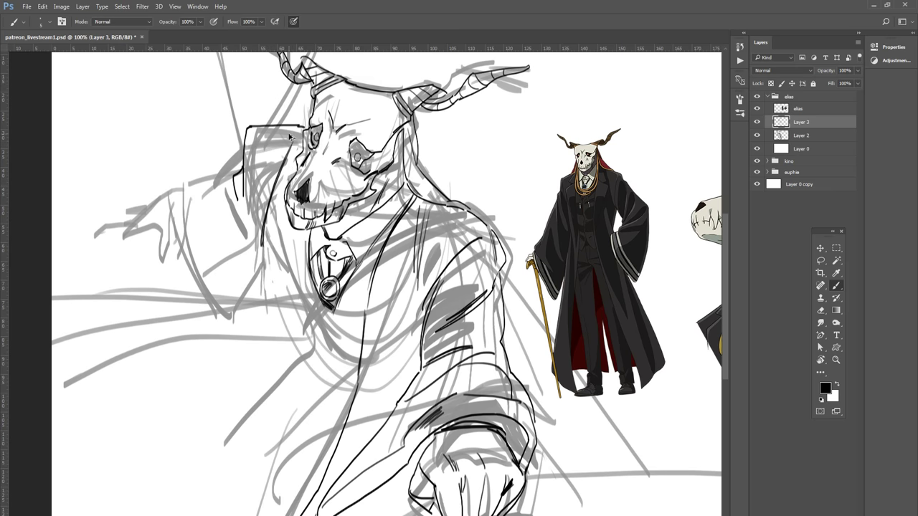
{"action": "key", "text": "ctrl+z"}
{"action": "left_click_drag", "start_coordinate": [256, 140], "coordinate": [265, 241]}
{"action": "left_click_drag", "start_coordinate": [260, 173], "coordinate": [265, 240]}
{"action": "left_click_drag", "start_coordinate": [256, 199], "coordinate": [272, 267]}
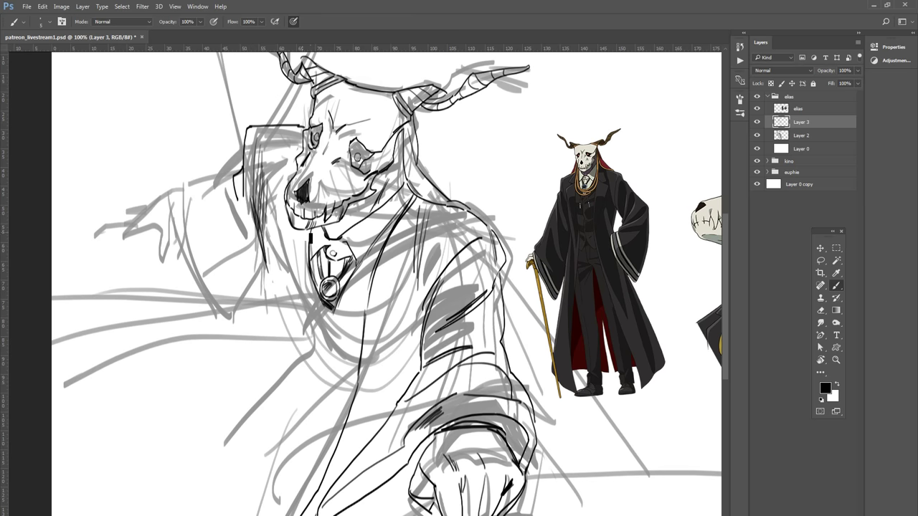
Step: Ink a short line marking the torso's left edge below the collar
{"action": "left_click_drag", "start_coordinate": [309, 230], "coordinate": [298, 350]}
{"action": "key", "text": "ctrl+z"}
{"action": "left_click_drag", "start_coordinate": [308, 231], "coordinate": [304, 353]}
{"action": "key", "text": "ctrl+z"}
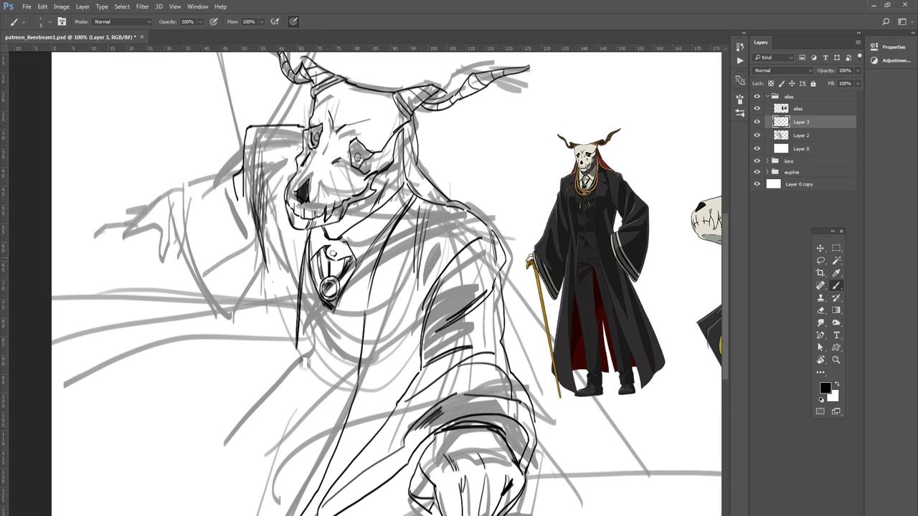
{"action": "left_click_drag", "start_coordinate": [308, 231], "coordinate": [300, 409]}
{"action": "key", "text": "ctrl+z"}
{"action": "mouse_move", "coordinate": [310, 278]}
{"action": "left_mouse_down"}
{"action": "mouse_move", "coordinate": [302, 354]}
{"action": "mouse_move", "coordinate": [336, 290]}
{"action": "mouse_move", "coordinate": [310, 323]}
{"action": "left_mouse_up"}
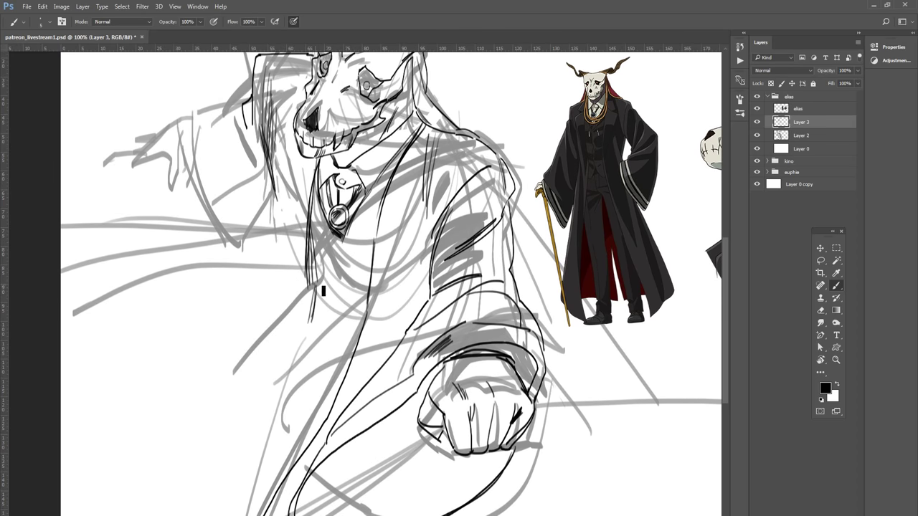
Step: Ink strokes along the collar's left side and a long line down-left from the torso
{"action": "left_click_drag", "start_coordinate": [313, 271], "coordinate": [327, 308]}
{"action": "left_click_drag", "start_coordinate": [304, 357], "coordinate": [128, 487]}
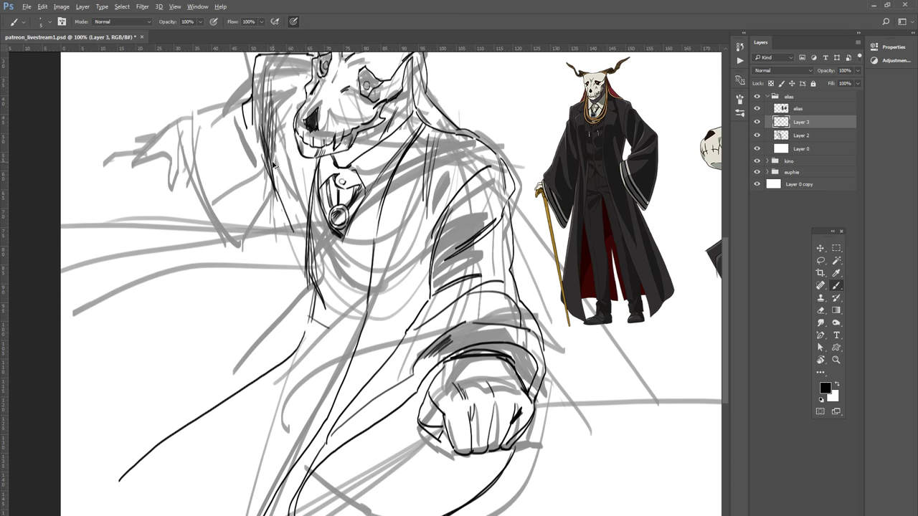
{"action": "left_click_drag", "start_coordinate": [297, 246], "coordinate": [267, 154]}
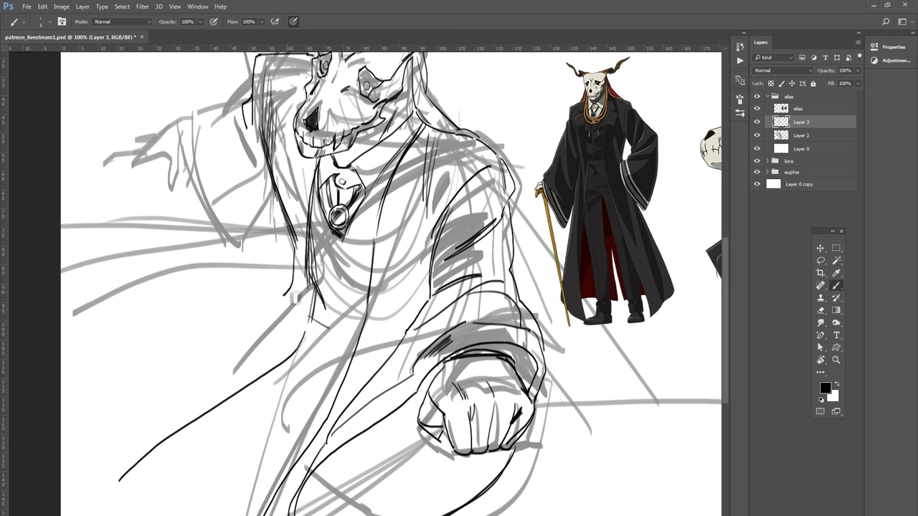
{"action": "left_click_drag", "start_coordinate": [294, 271], "coordinate": [267, 321]}
{"action": "left_click_drag", "start_coordinate": [291, 292], "coordinate": [288, 331]}
{"action": "left_click_drag", "start_coordinate": [292, 295], "coordinate": [39, 350]}
{"action": "key", "text": "ctrl+z"}
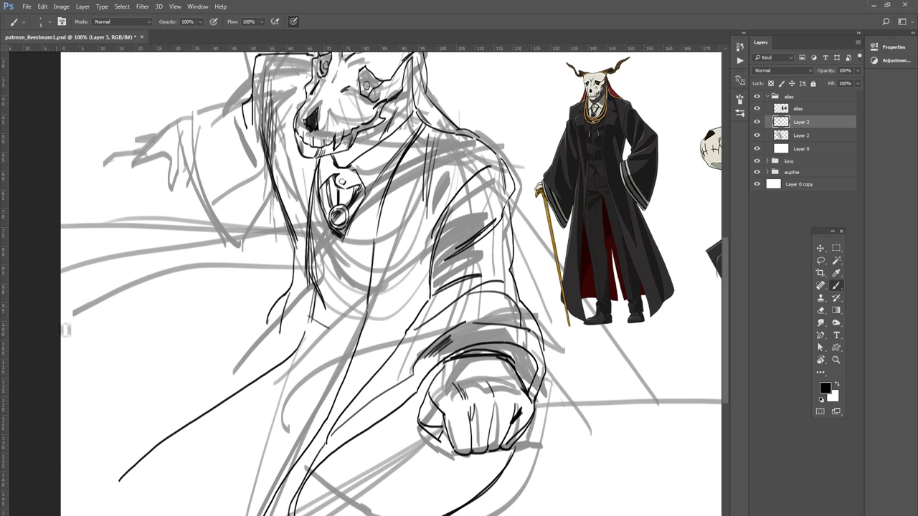
Step: Draw nested arches in the lower left with hatch shading and a dipping curve beneath
{"action": "left_click_drag", "start_coordinate": [62, 318], "coordinate": [290, 285]}
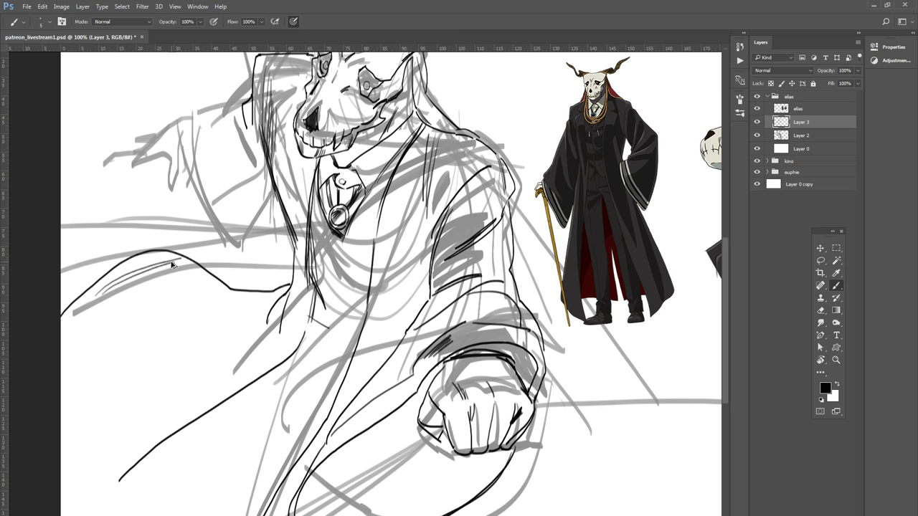
{"action": "left_click_drag", "start_coordinate": [96, 294], "coordinate": [193, 262]}
{"action": "mouse_move", "coordinate": [123, 287]}
{"action": "left_mouse_down"}
{"action": "mouse_move", "coordinate": [189, 267]}
{"action": "mouse_move", "coordinate": [260, 332]}
{"action": "left_mouse_up"}
{"action": "left_click_drag", "start_coordinate": [233, 300], "coordinate": [266, 334]}
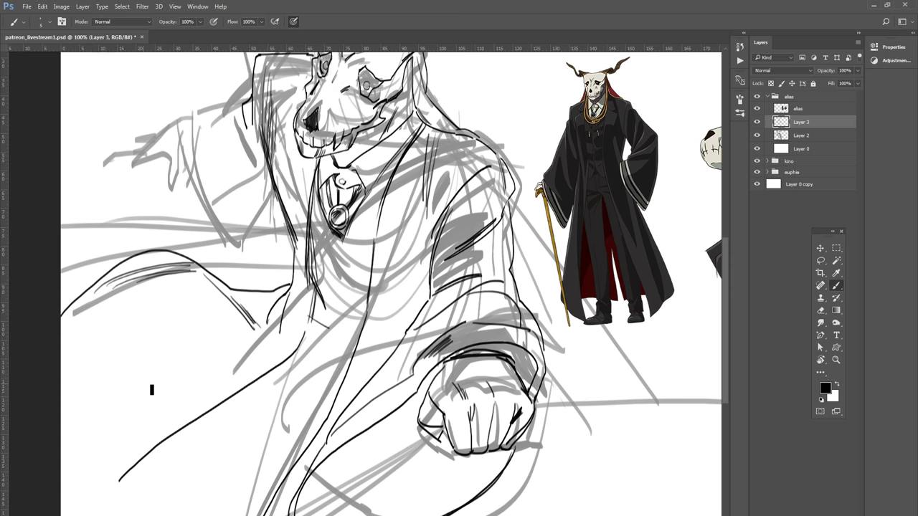
{"action": "left_click_drag", "start_coordinate": [71, 376], "coordinate": [245, 375]}
{"action": "mouse_move", "coordinate": [87, 514]}
{"action": "left_mouse_down"}
{"action": "mouse_move", "coordinate": [218, 408]}
{"action": "mouse_move", "coordinate": [208, 412]}
{"action": "left_mouse_up"}
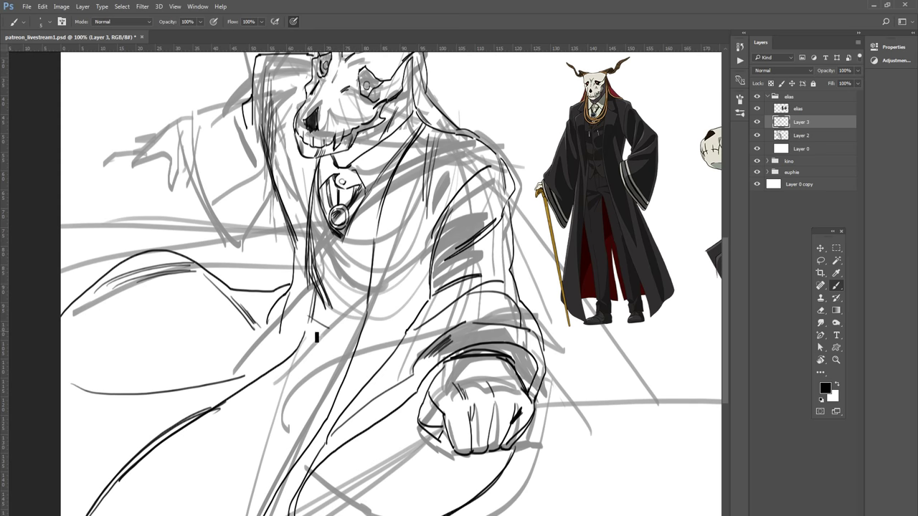
Step: Add long diagonal cloak lines running from mid-sketch to the bottom left
{"action": "left_click_drag", "start_coordinate": [338, 337], "coordinate": [340, 386]}
{"action": "left_click_drag", "start_coordinate": [280, 376], "coordinate": [334, 351]}
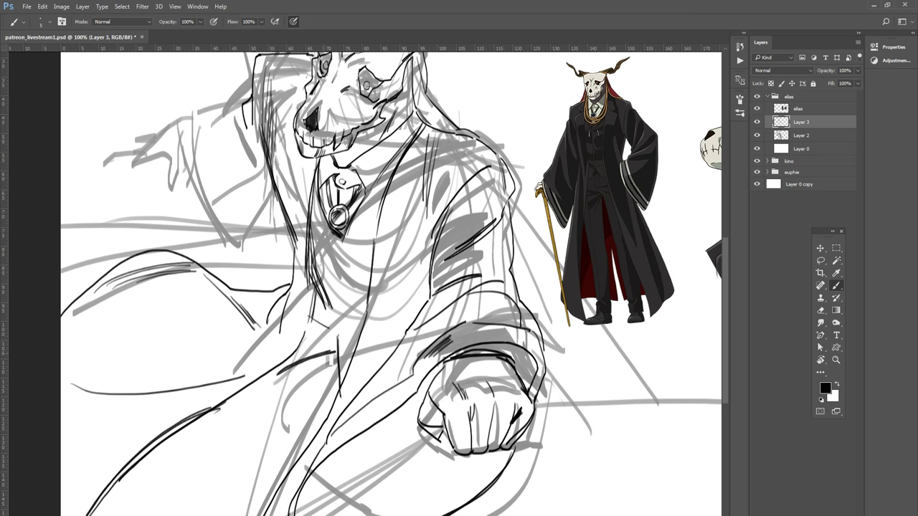
{"action": "left_click_drag", "start_coordinate": [271, 382], "coordinate": [188, 515]}
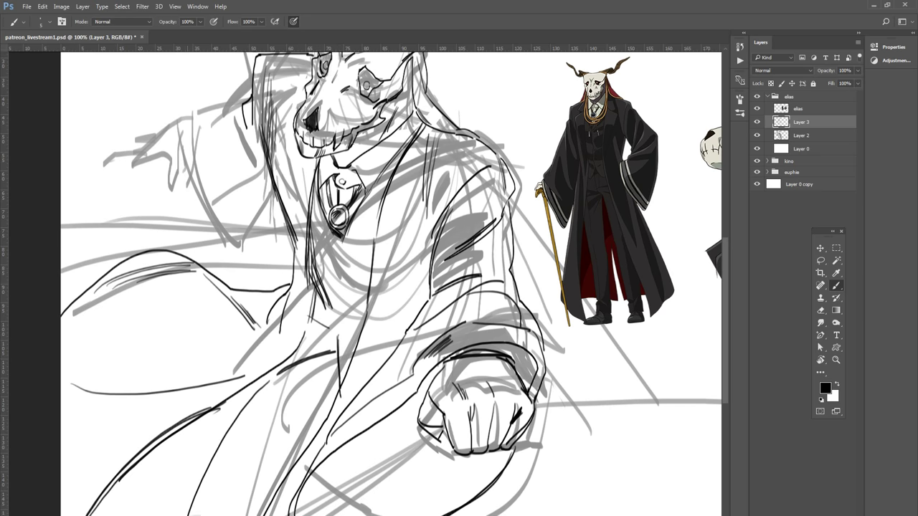
{"action": "left_click_drag", "start_coordinate": [208, 482], "coordinate": [328, 412]}
{"action": "left_click_drag", "start_coordinate": [216, 502], "coordinate": [320, 415]}
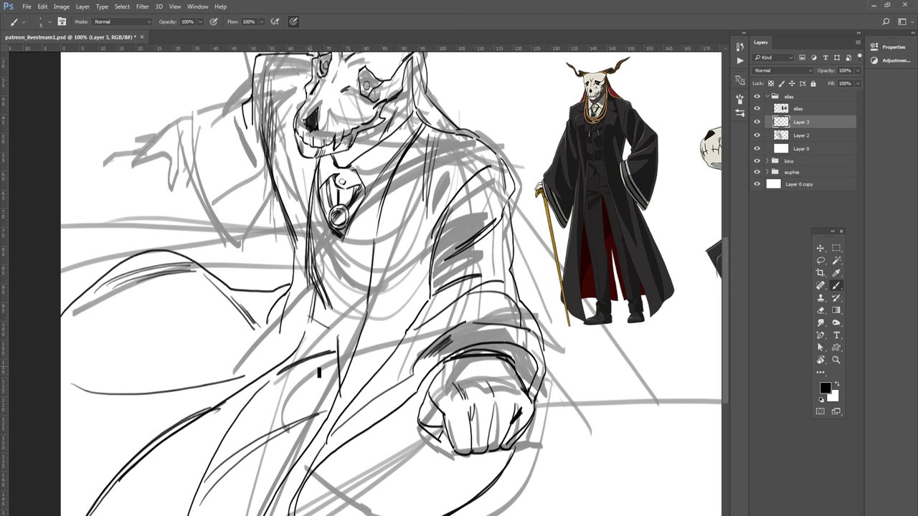
{"action": "left_click_drag", "start_coordinate": [313, 365], "coordinate": [329, 392]}
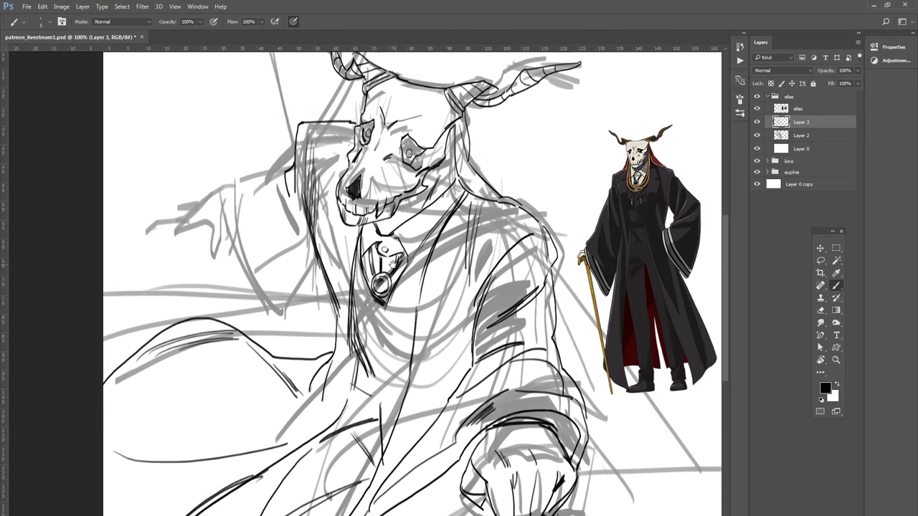
Step: Erase part of the line beside the skull's eye and redraw the curve beside the hair
{"action": "left_click_drag", "start_coordinate": [349, 195], "coordinate": [352, 232]}
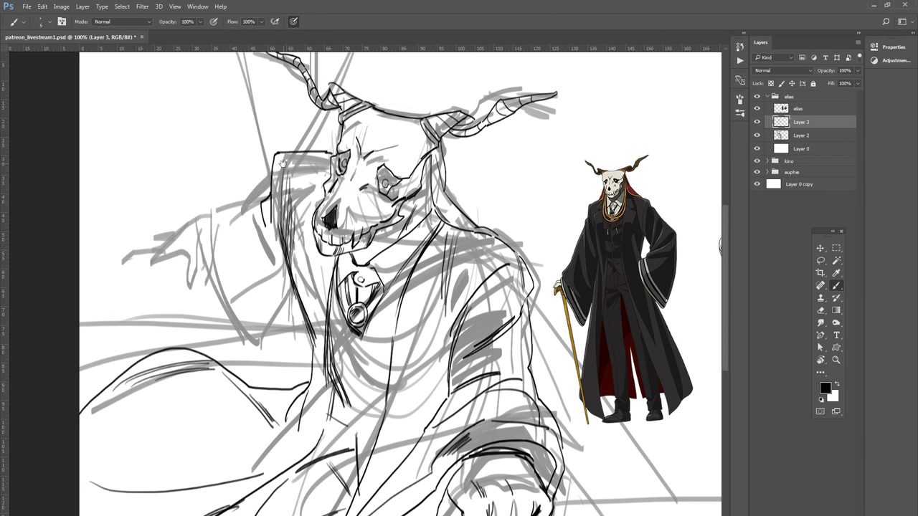
{"action": "key", "text": "e"}
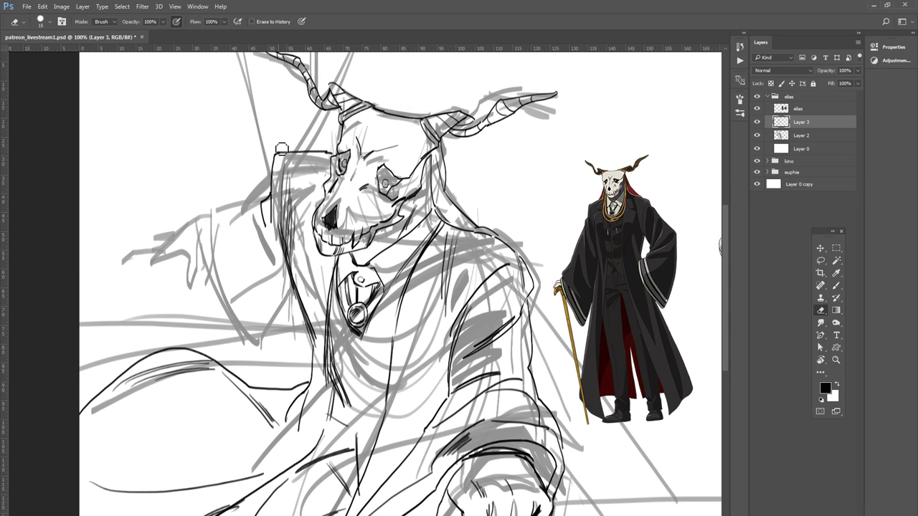
{"action": "mouse_move", "coordinate": [281, 149]}
{"action": "left_mouse_down"}
{"action": "mouse_move", "coordinate": [273, 220]}
{"action": "mouse_move", "coordinate": [292, 148]}
{"action": "mouse_move", "coordinate": [297, 153]}
{"action": "left_mouse_up"}
{"action": "key", "text": "b"}
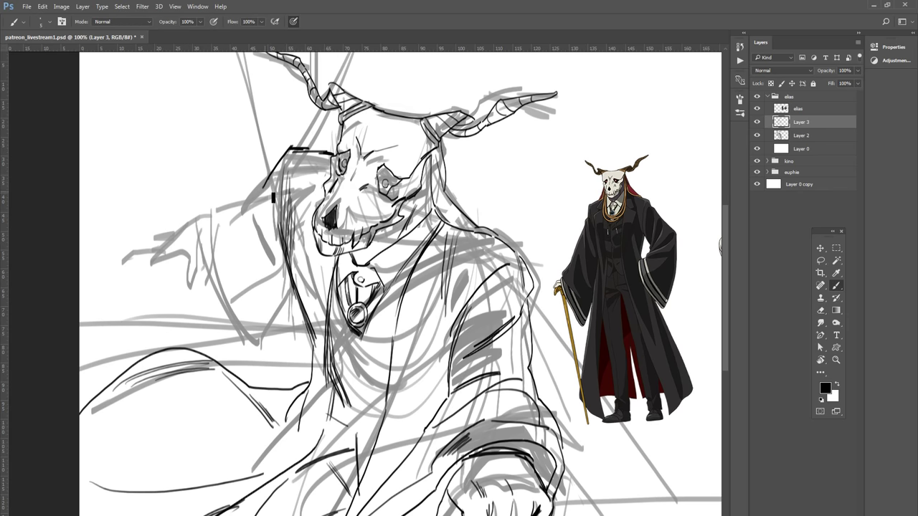
{"action": "mouse_move", "coordinate": [271, 174]}
{"action": "left_mouse_down"}
{"action": "mouse_move", "coordinate": [235, 177]}
{"action": "mouse_move", "coordinate": [253, 297]}
{"action": "left_mouse_up"}
{"action": "key", "text": "ctrl+z"}
{"action": "key", "text": "ctrl+z"}
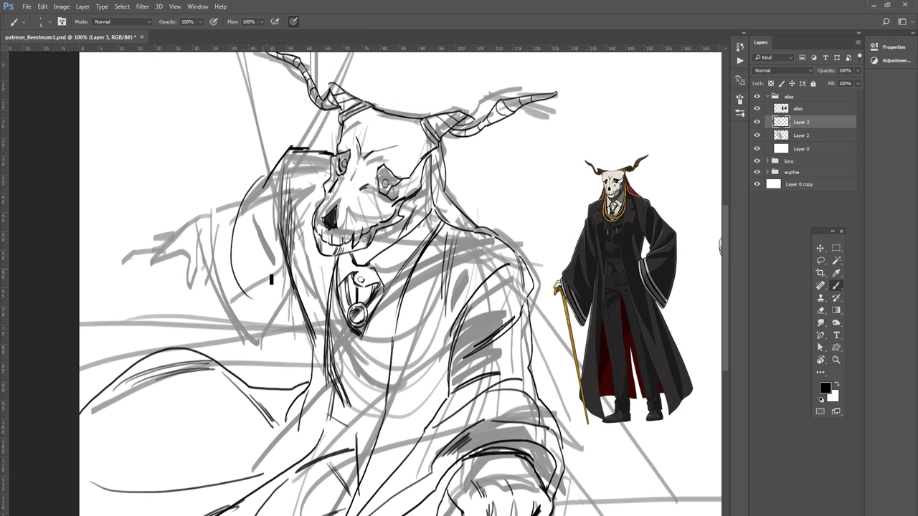
{"action": "key", "text": "ctrl+z"}
{"action": "left_click_drag", "start_coordinate": [271, 179], "coordinate": [269, 301]}
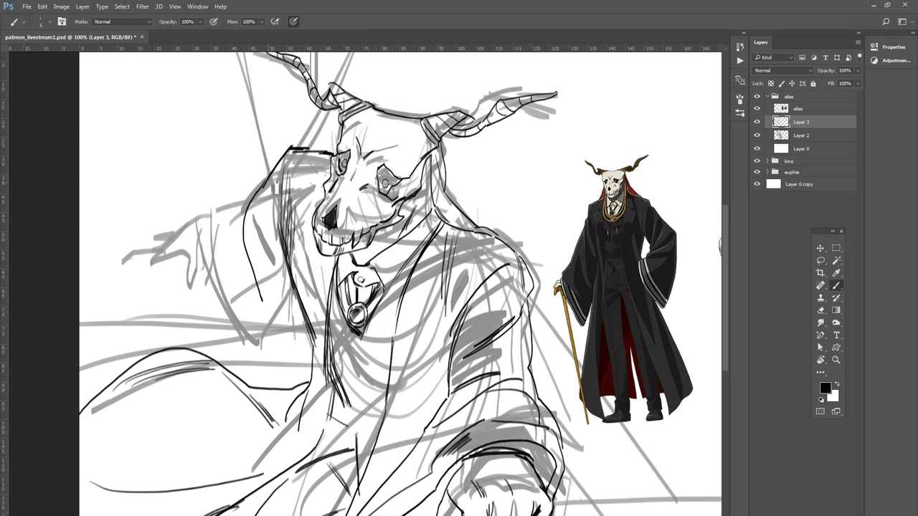
{"action": "key", "text": "ctrl+z"}
Step: Ink the hair's left edge and try cloak-edge curves, undoing the cloak strokes
{"action": "mouse_move", "coordinate": [282, 159]}
{"action": "left_mouse_down"}
{"action": "mouse_move", "coordinate": [272, 254]}
{"action": "mouse_move", "coordinate": [276, 234]}
{"action": "mouse_move", "coordinate": [284, 262]}
{"action": "left_mouse_up"}
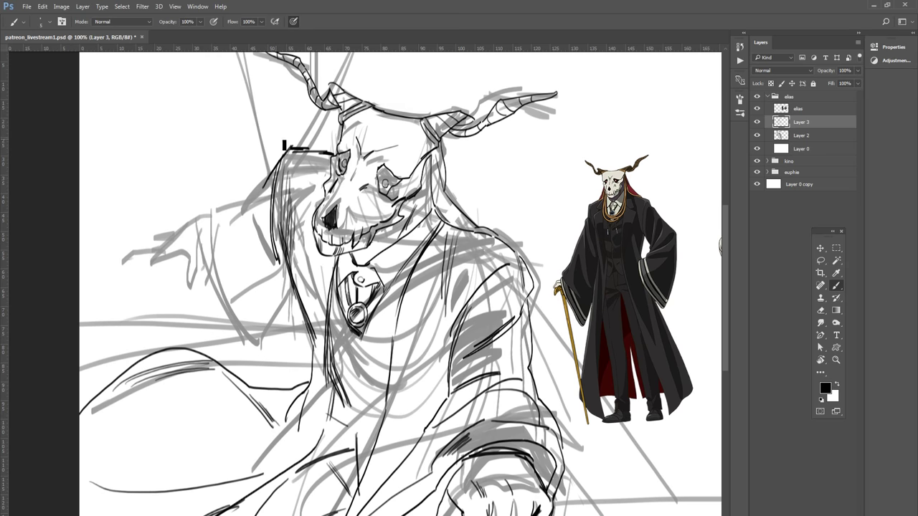
{"action": "left_click_drag", "start_coordinate": [290, 149], "coordinate": [206, 189]}
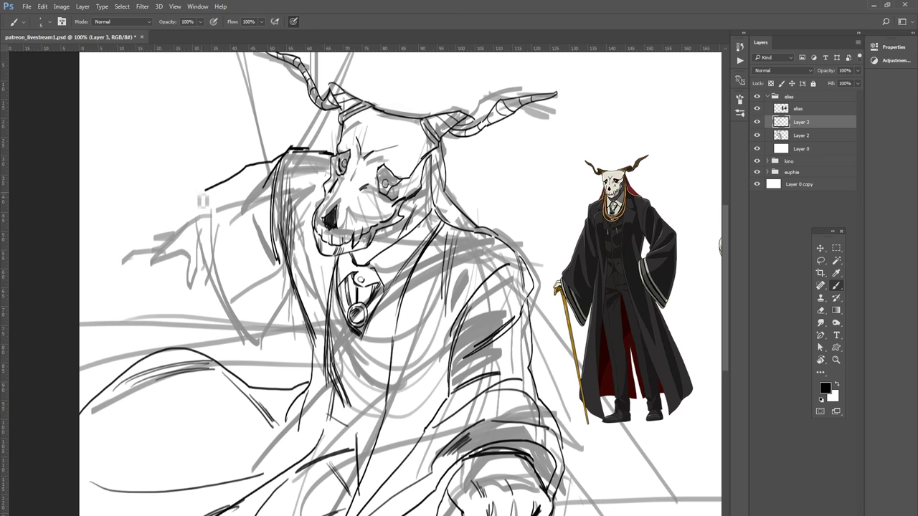
{"action": "key", "text": "ctrl+z"}
{"action": "left_click_drag", "start_coordinate": [243, 188], "coordinate": [272, 172]}
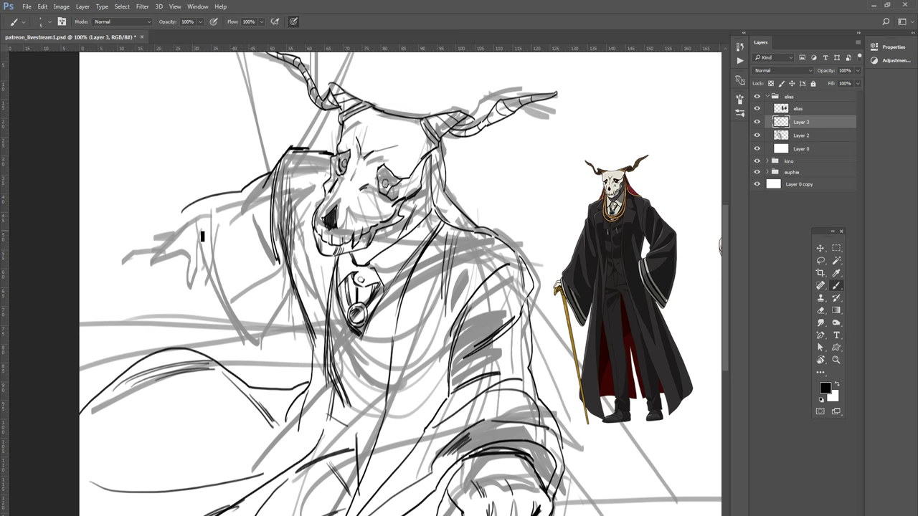
{"action": "left_click_drag", "start_coordinate": [185, 213], "coordinate": [283, 381]}
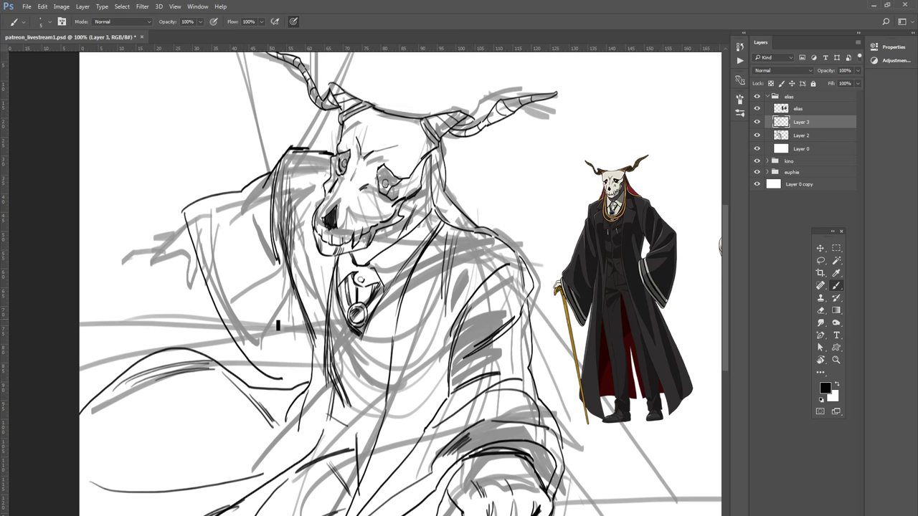
{"action": "left_click_drag", "start_coordinate": [234, 199], "coordinate": [296, 296]}
{"action": "left_click_drag", "start_coordinate": [244, 217], "coordinate": [310, 315]}
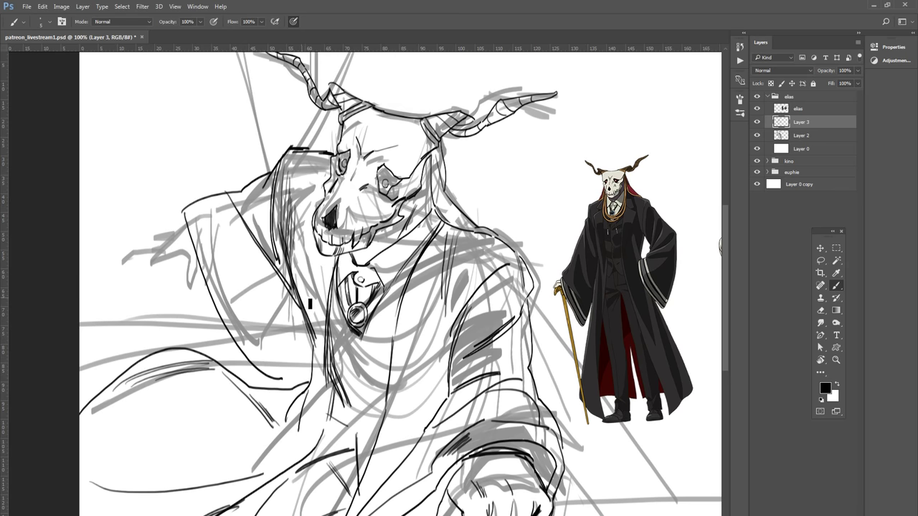
{"action": "key", "text": "ctrl+alt+z"}
{"action": "key", "text": "ctrl+alt+z"}
{"action": "key", "text": "ctrl+alt+z"}
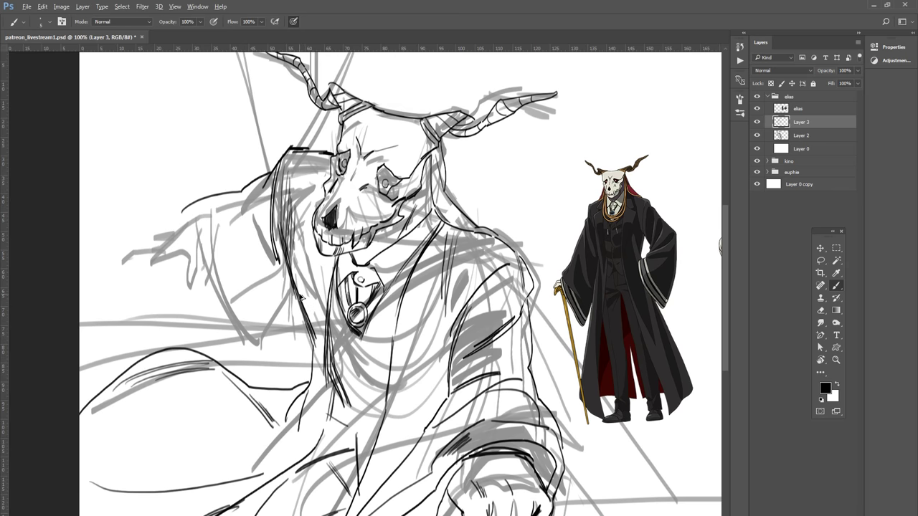
{"action": "key", "text": "ctrl+alt+z"}
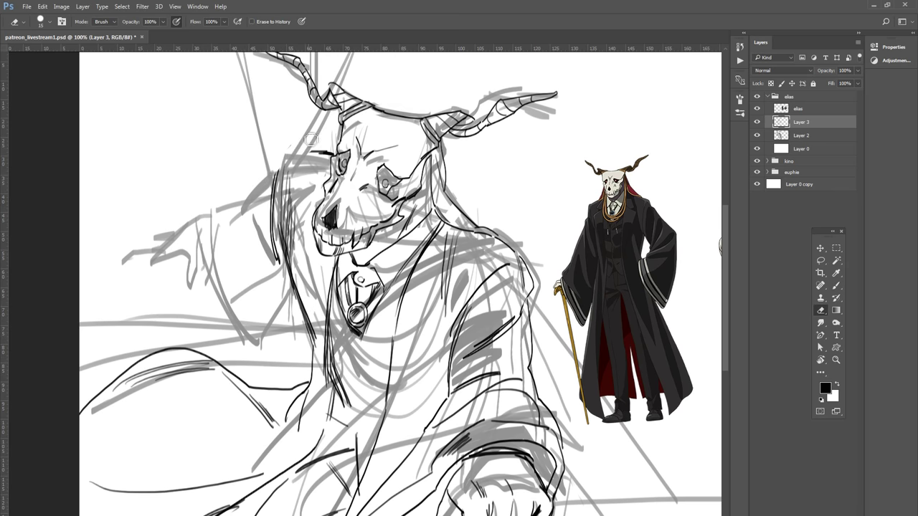
Step: Add a hair strand over the forehead and a sleeve line, then erase stray hair-edge bits
{"action": "mouse_move", "coordinate": [287, 175]}
{"action": "left_mouse_down"}
{"action": "mouse_move", "coordinate": [301, 152]}
{"action": "mouse_move", "coordinate": [328, 150]}
{"action": "left_mouse_up"}
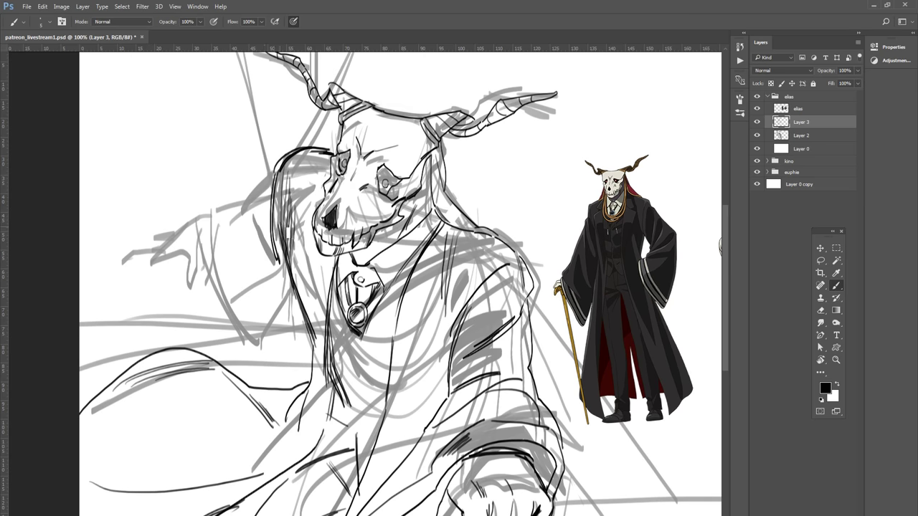
{"action": "left_click_drag", "start_coordinate": [252, 218], "coordinate": [192, 231]}
{"action": "left_click_drag", "start_coordinate": [262, 218], "coordinate": [279, 263]}
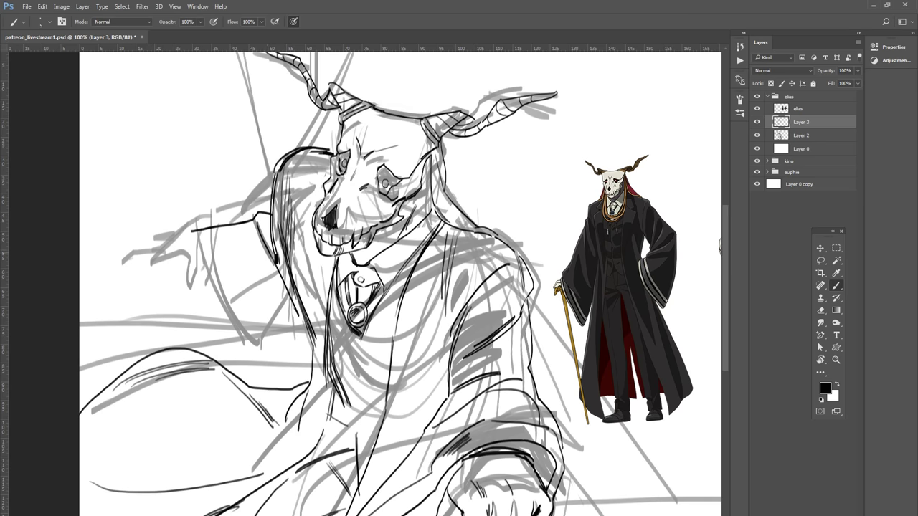
{"action": "mouse_move", "coordinate": [280, 223]}
{"action": "left_mouse_down"}
{"action": "mouse_move", "coordinate": [269, 207]}
{"action": "mouse_move", "coordinate": [279, 213]}
{"action": "left_mouse_up"}
{"action": "key", "text": "e"}
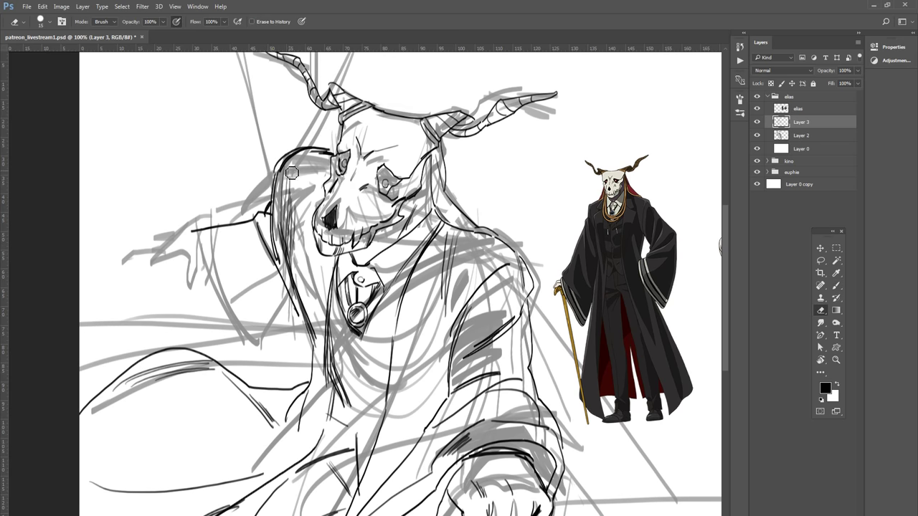
{"action": "mouse_move", "coordinate": [291, 175]}
{"action": "left_mouse_down"}
{"action": "mouse_move", "coordinate": [279, 258]}
{"action": "mouse_move", "coordinate": [291, 312]}
{"action": "left_mouse_up"}
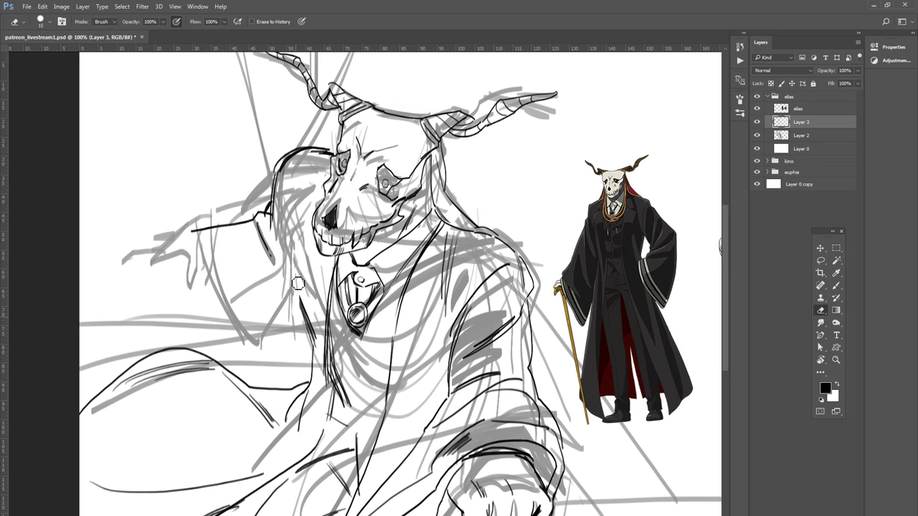
{"action": "mouse_move", "coordinate": [280, 203]}
{"action": "left_mouse_down"}
{"action": "mouse_move", "coordinate": [266, 197]}
{"action": "mouse_move", "coordinate": [207, 226]}
{"action": "left_mouse_up"}
{"action": "key", "text": "b"}
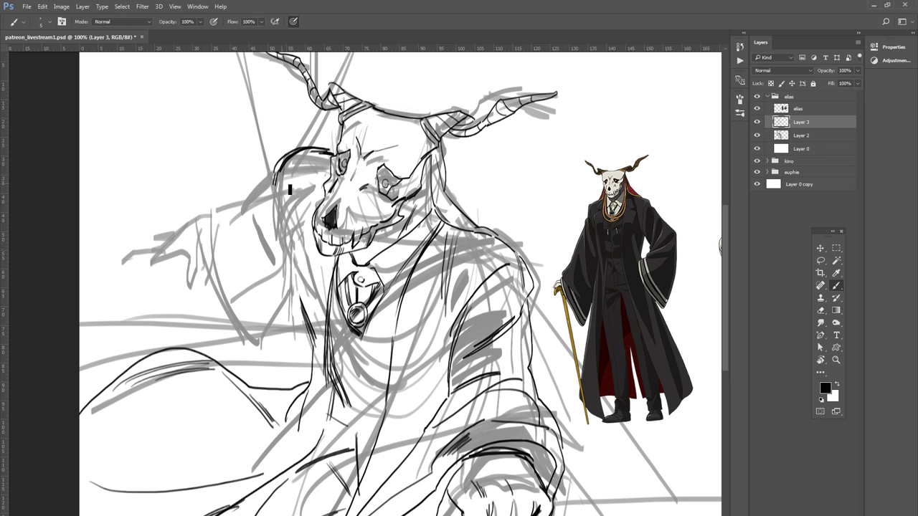
Step: Redraw the hair edge left of the face with dark, clean vertical strokes
{"action": "left_click_drag", "start_coordinate": [284, 180], "coordinate": [296, 260]}
{"action": "left_click_drag", "start_coordinate": [290, 183], "coordinate": [302, 263]}
{"action": "key", "text": "ctrl+z"}
{"action": "left_click_drag", "start_coordinate": [288, 179], "coordinate": [302, 237]}
{"action": "mouse_move", "coordinate": [293, 156]}
{"action": "left_mouse_down"}
{"action": "mouse_move", "coordinate": [325, 161]}
{"action": "mouse_move", "coordinate": [290, 212]}
{"action": "left_mouse_up"}
{"action": "key", "text": "ctrl+z"}
{"action": "left_click_drag", "start_coordinate": [287, 178], "coordinate": [290, 237]}
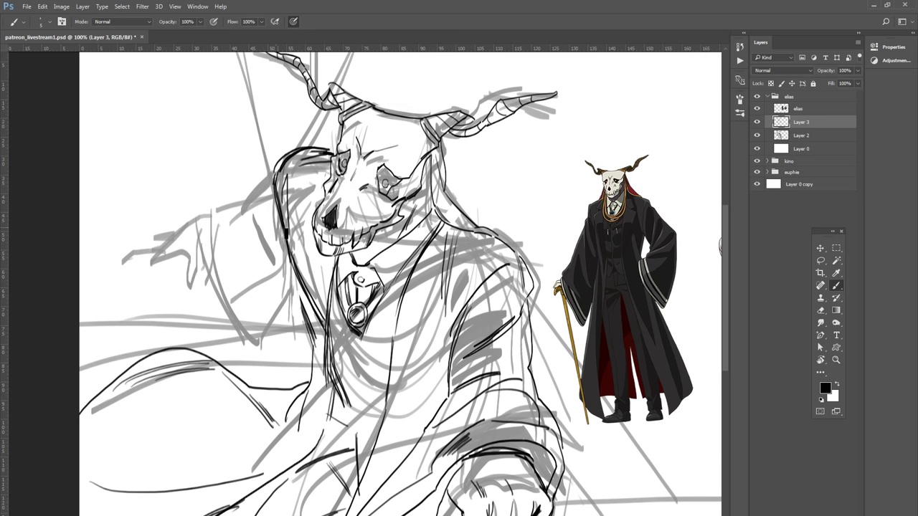
{"action": "left_click_drag", "start_coordinate": [275, 214], "coordinate": [286, 287]}
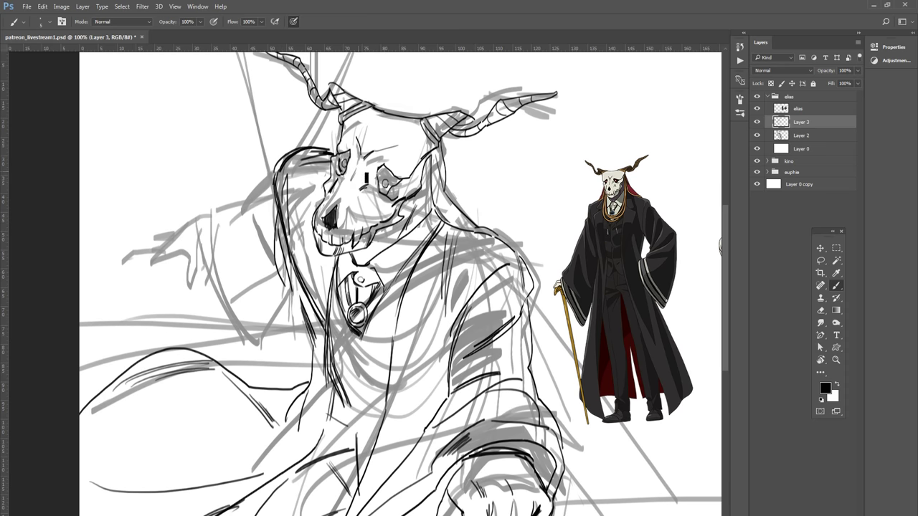
Step: Ink short strokes by the collar, a tooth in the skull's mouth and a stroke along the tie
{"action": "key", "text": "e"}
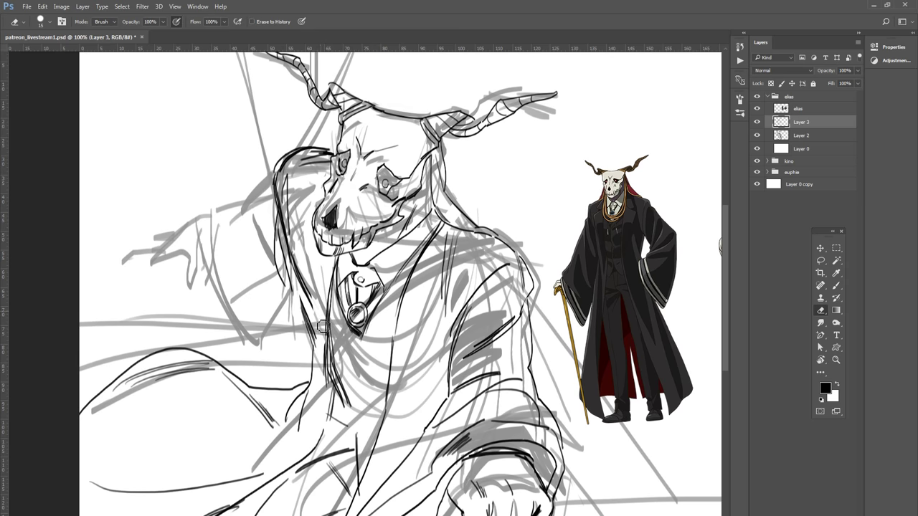
{"action": "key", "text": "b"}
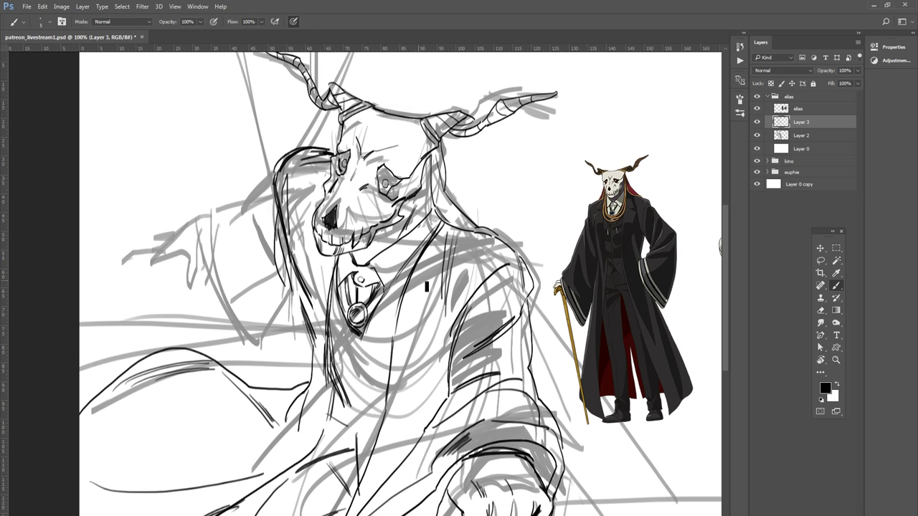
{"action": "mouse_move", "coordinate": [412, 323]}
{"action": "left_mouse_down"}
{"action": "mouse_move", "coordinate": [445, 287]}
{"action": "mouse_move", "coordinate": [439, 312]}
{"action": "mouse_move", "coordinate": [448, 299]}
{"action": "left_mouse_up"}
{"action": "key", "text": "e"}
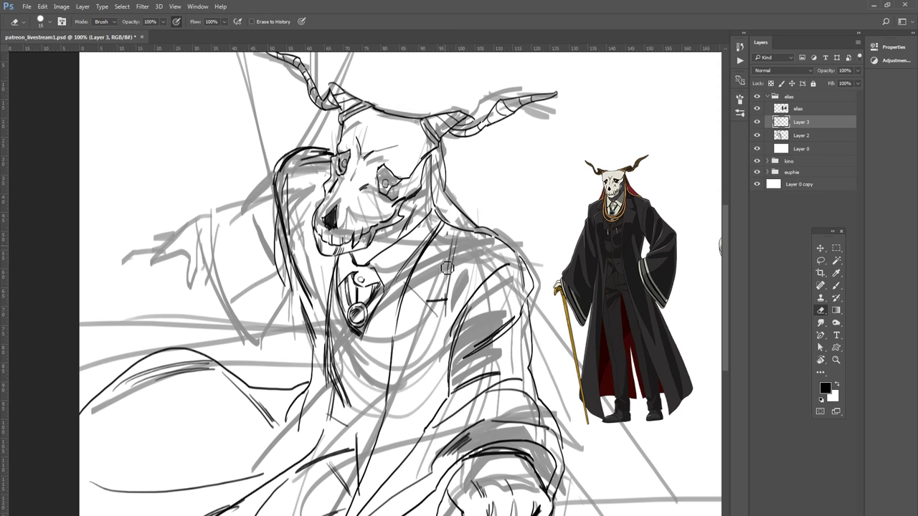
{"action": "key", "text": "b"}
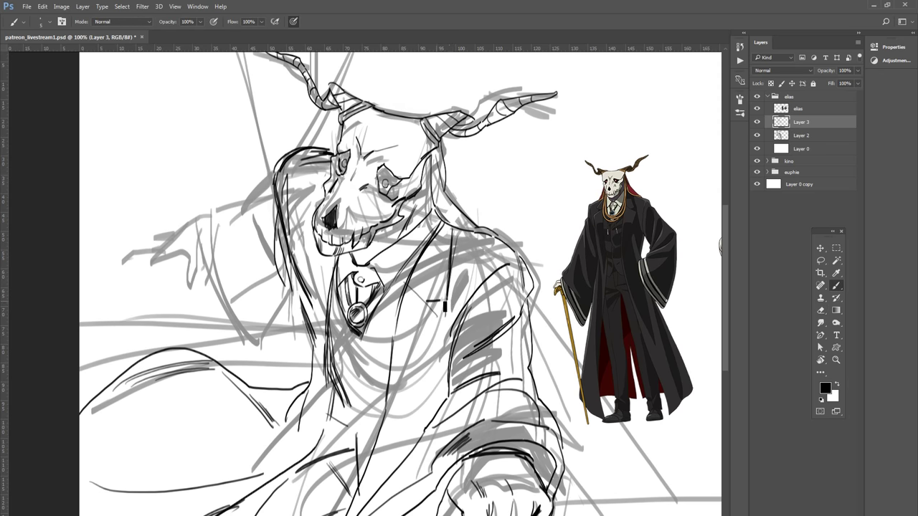
{"action": "mouse_move", "coordinate": [444, 301]}
{"action": "left_mouse_down"}
{"action": "mouse_move", "coordinate": [428, 302]}
{"action": "mouse_move", "coordinate": [399, 385]}
{"action": "left_mouse_up"}
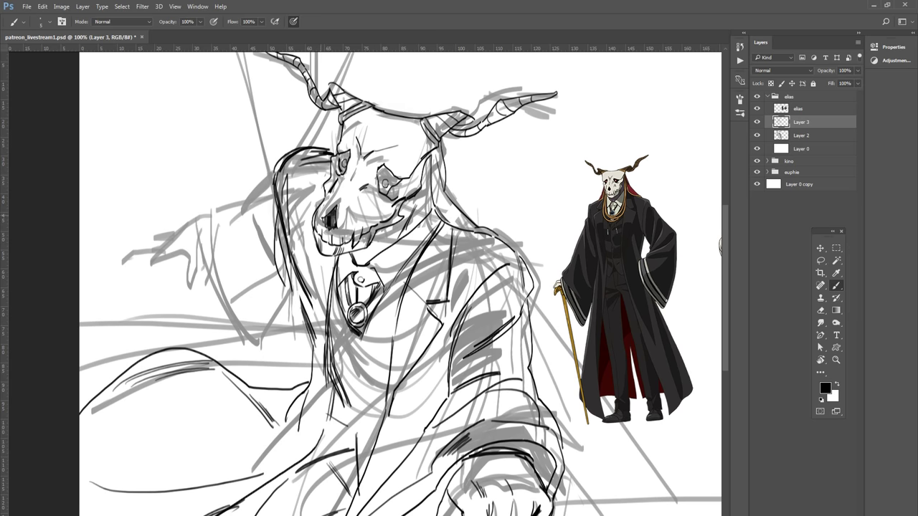
{"action": "left_click_drag", "start_coordinate": [327, 237], "coordinate": [327, 245]}
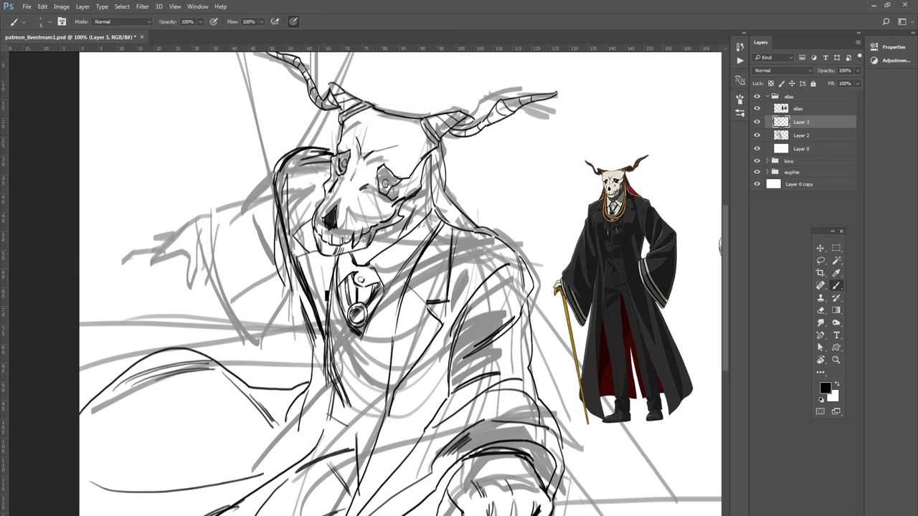
{"action": "left_click_drag", "start_coordinate": [329, 296], "coordinate": [327, 310]}
Step: Draw longer hair strands falling beside the left of the collar, erasing stray lines
{"action": "mouse_move", "coordinate": [284, 211]}
{"action": "left_mouse_down"}
{"action": "mouse_move", "coordinate": [246, 228]}
{"action": "mouse_move", "coordinate": [286, 224]}
{"action": "left_mouse_up"}
{"action": "key", "text": "ctrl+z"}
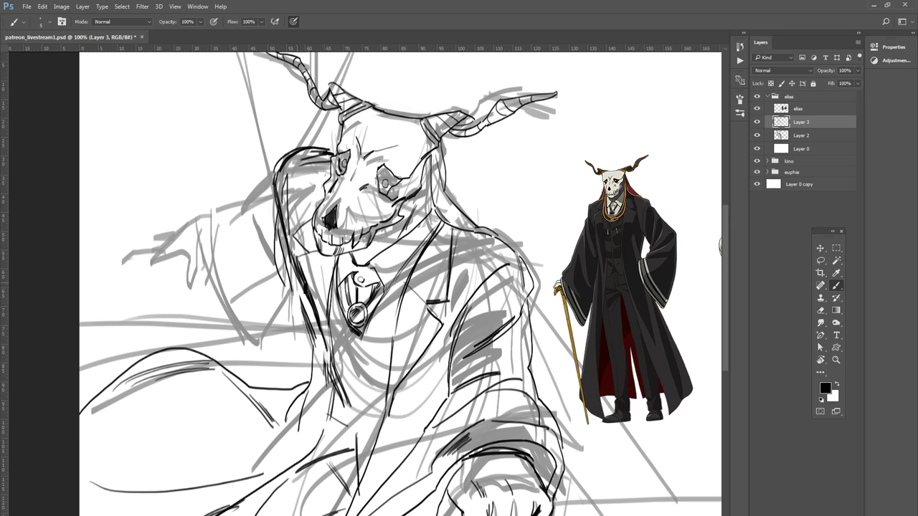
{"action": "mouse_move", "coordinate": [297, 266]}
{"action": "left_mouse_down"}
{"action": "mouse_move", "coordinate": [301, 330]}
{"action": "mouse_move", "coordinate": [320, 351]}
{"action": "left_mouse_up"}
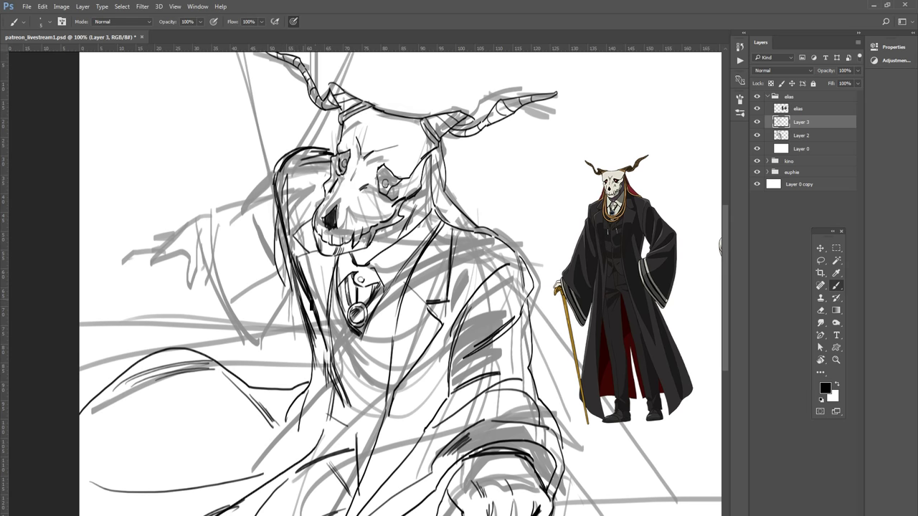
{"action": "key", "text": "e"}
{"action": "left_click_drag", "start_coordinate": [308, 311], "coordinate": [320, 349]}
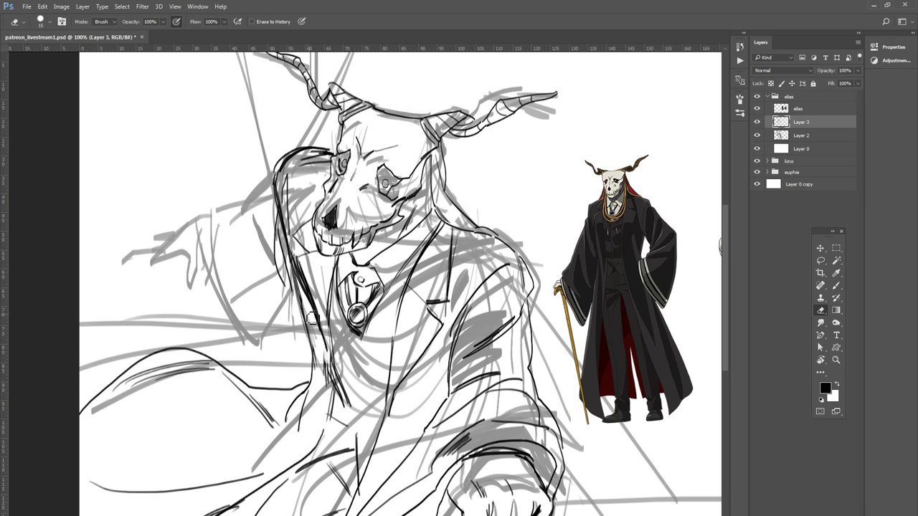
{"action": "key", "text": "b"}
{"action": "left_click_drag", "start_coordinate": [300, 274], "coordinate": [320, 350]}
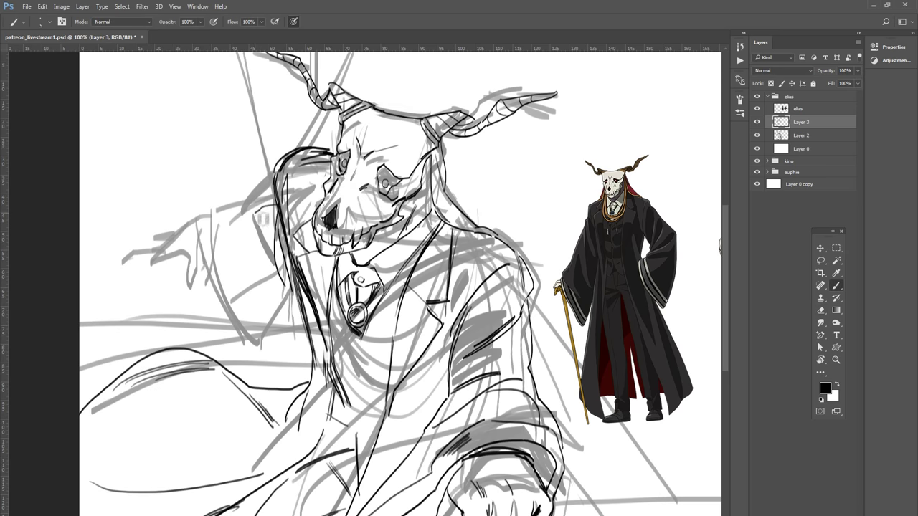
Step: Ink the outstretched sleeve's top edge and the diagonal and horizontal lines across it
{"action": "mouse_move", "coordinate": [259, 209]}
{"action": "left_mouse_down"}
{"action": "mouse_move", "coordinate": [215, 221]}
{"action": "mouse_move", "coordinate": [227, 375]}
{"action": "left_mouse_up"}
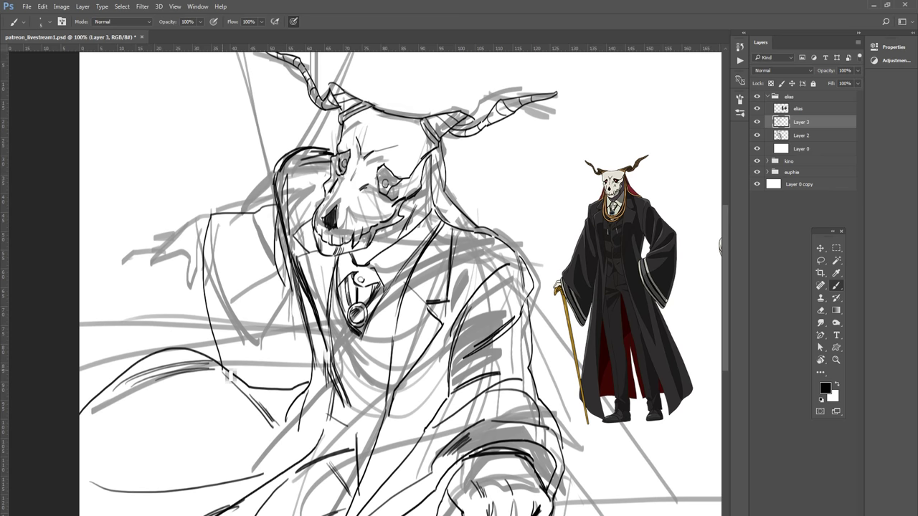
{"action": "key", "text": "ctrl+z"}
{"action": "mouse_move", "coordinate": [289, 210]}
{"action": "left_mouse_down"}
{"action": "mouse_move", "coordinate": [210, 205]}
{"action": "mouse_move", "coordinate": [191, 337]}
{"action": "mouse_move", "coordinate": [195, 359]}
{"action": "mouse_move", "coordinate": [308, 347]}
{"action": "mouse_move", "coordinate": [240, 363]}
{"action": "mouse_move", "coordinate": [296, 337]}
{"action": "left_mouse_up"}
{"action": "key", "text": "ctrl+z"}
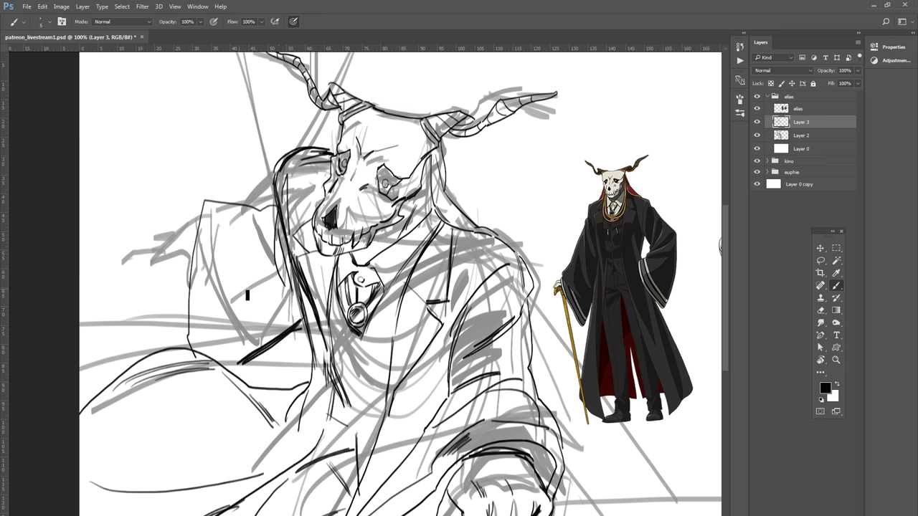
{"action": "left_click_drag", "start_coordinate": [207, 273], "coordinate": [305, 329]}
{"action": "left_click_drag", "start_coordinate": [201, 314], "coordinate": [286, 317]}
Step: Extend the sleeve left to its end with spread fingers, adding hair strands beside the skull
{"action": "left_click_drag", "start_coordinate": [253, 211], "coordinate": [240, 249]}
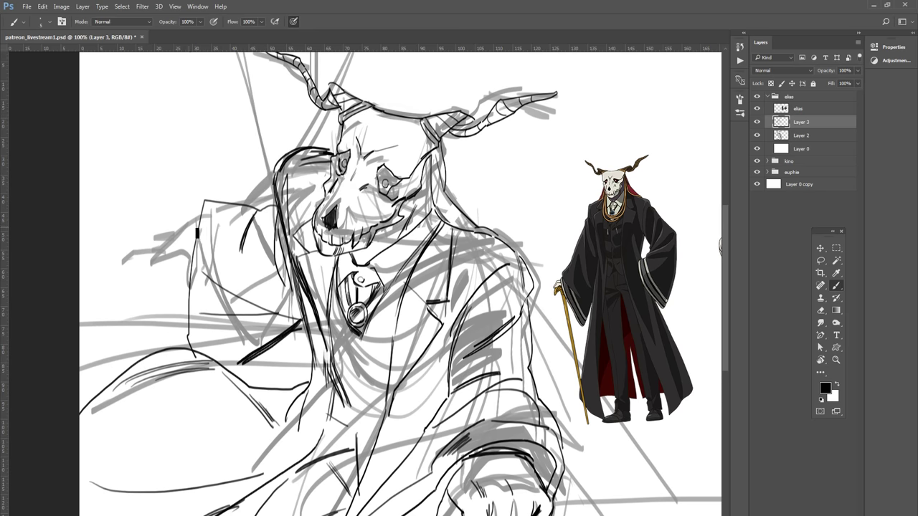
{"action": "left_click_drag", "start_coordinate": [185, 231], "coordinate": [127, 248]}
{"action": "left_click_drag", "start_coordinate": [297, 171], "coordinate": [299, 214]}
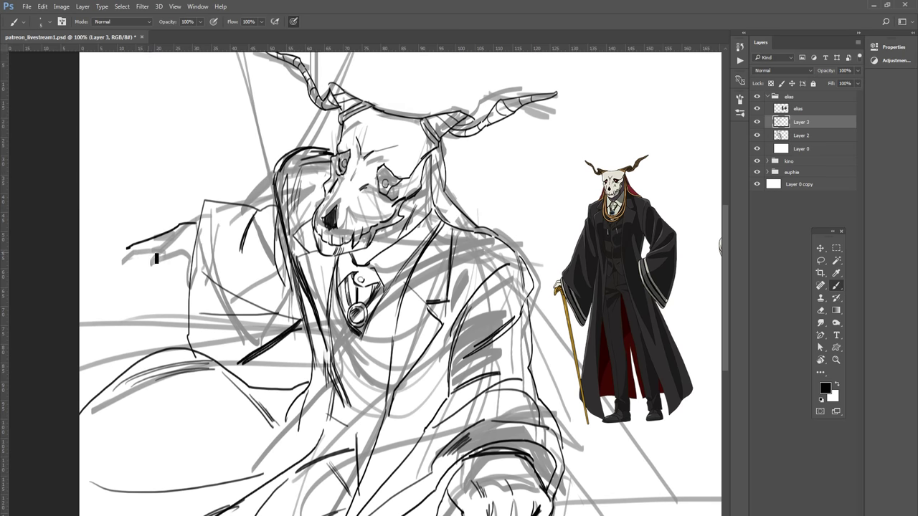
{"action": "mouse_move", "coordinate": [167, 249]}
{"action": "left_mouse_down"}
{"action": "mouse_move", "coordinate": [131, 259]}
{"action": "mouse_move", "coordinate": [108, 281]}
{"action": "mouse_move", "coordinate": [179, 255]}
{"action": "mouse_move", "coordinate": [104, 263]}
{"action": "left_mouse_up"}
{"action": "left_click_drag", "start_coordinate": [161, 237], "coordinate": [106, 245]}
{"action": "mouse_move", "coordinate": [166, 237]}
{"action": "left_mouse_down"}
{"action": "mouse_move", "coordinate": [105, 258]}
{"action": "mouse_move", "coordinate": [208, 221]}
{"action": "mouse_move", "coordinate": [198, 252]}
{"action": "left_mouse_up"}
Step: Erase part of the vertical sleeve line and ink a vertical wrist line
{"action": "key", "text": "e"}
{"action": "left_click_drag", "start_coordinate": [189, 296], "coordinate": [183, 266]}
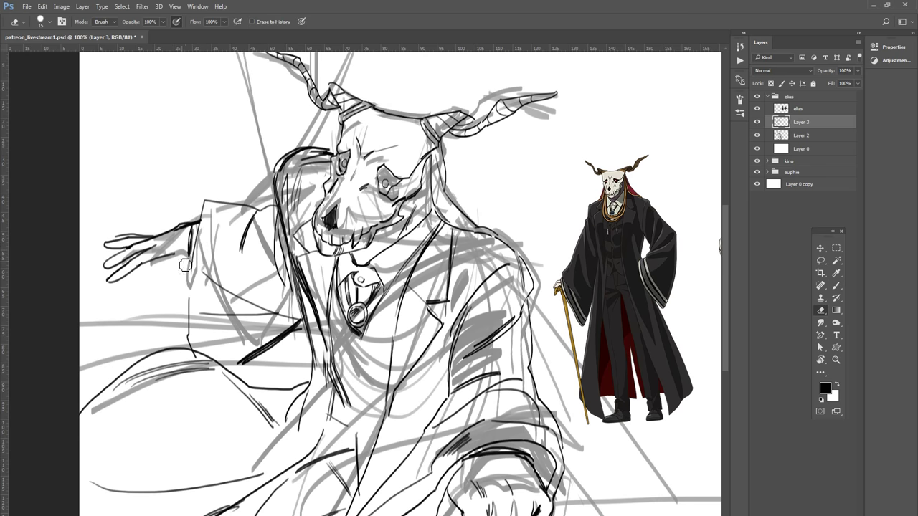
{"action": "key", "text": "b"}
{"action": "key", "text": "e"}
{"action": "key", "text": "b"}
{"action": "left_click_drag", "start_coordinate": [194, 230], "coordinate": [194, 253]}
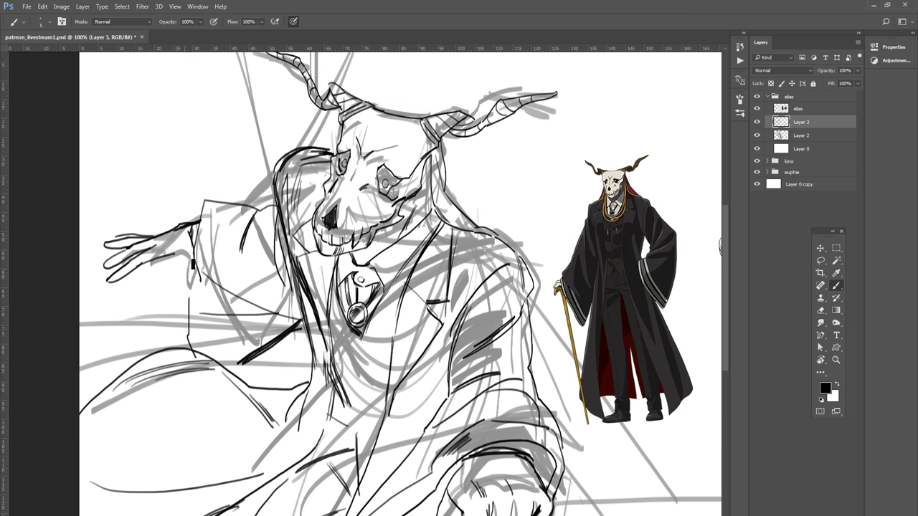
{"action": "key", "text": "e"}
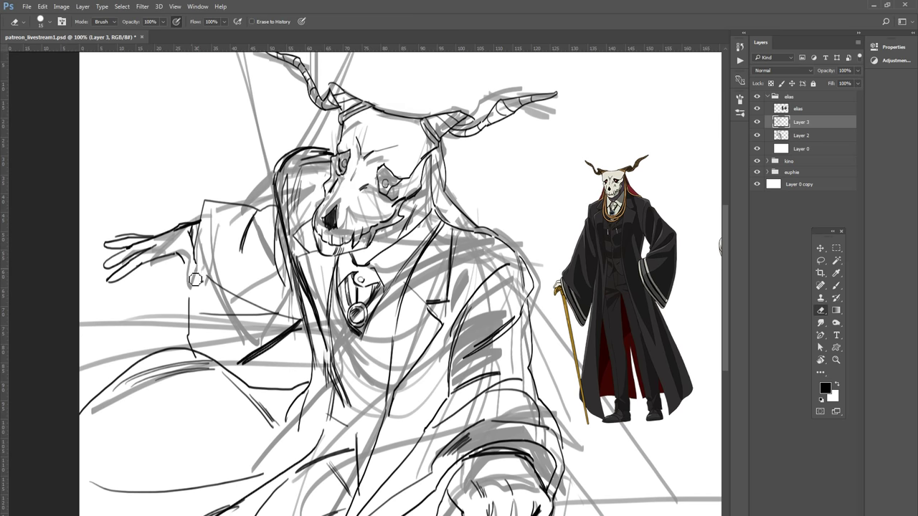
{"action": "key", "text": "b"}
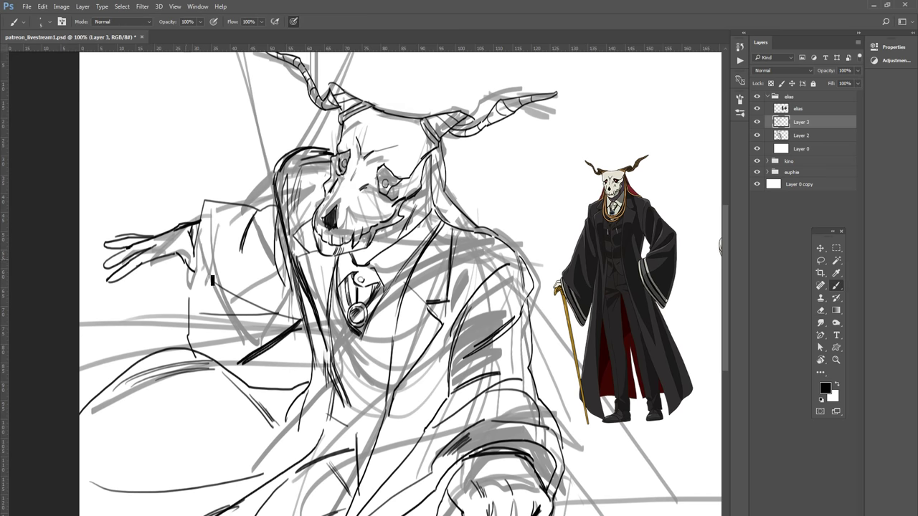
Step: Add fold lines down the inside of the sleeve
{"action": "left_click_drag", "start_coordinate": [205, 270], "coordinate": [210, 282]}
{"action": "left_click_drag", "start_coordinate": [202, 290], "coordinate": [198, 335]}
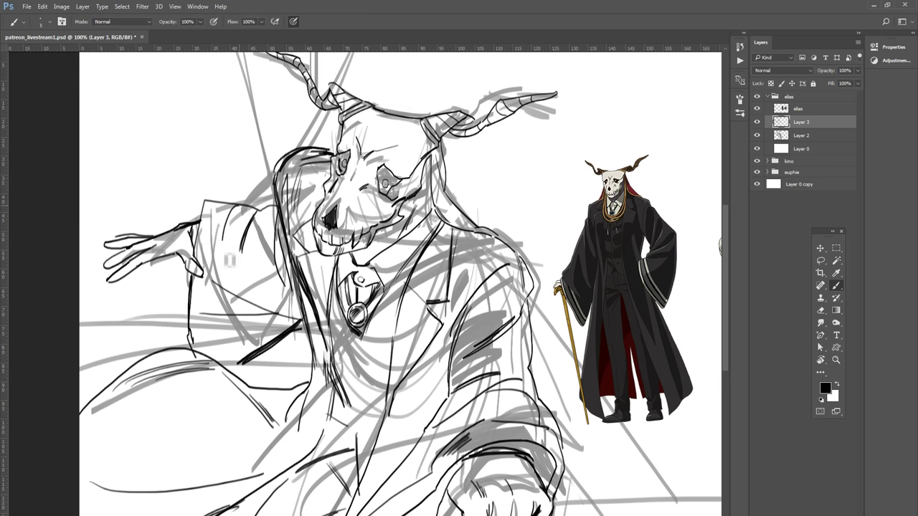
{"action": "mouse_move", "coordinate": [215, 208]}
{"action": "left_mouse_down"}
{"action": "mouse_move", "coordinate": [228, 273]}
{"action": "mouse_move", "coordinate": [218, 318]}
{"action": "mouse_move", "coordinate": [224, 355]}
{"action": "left_mouse_up"}
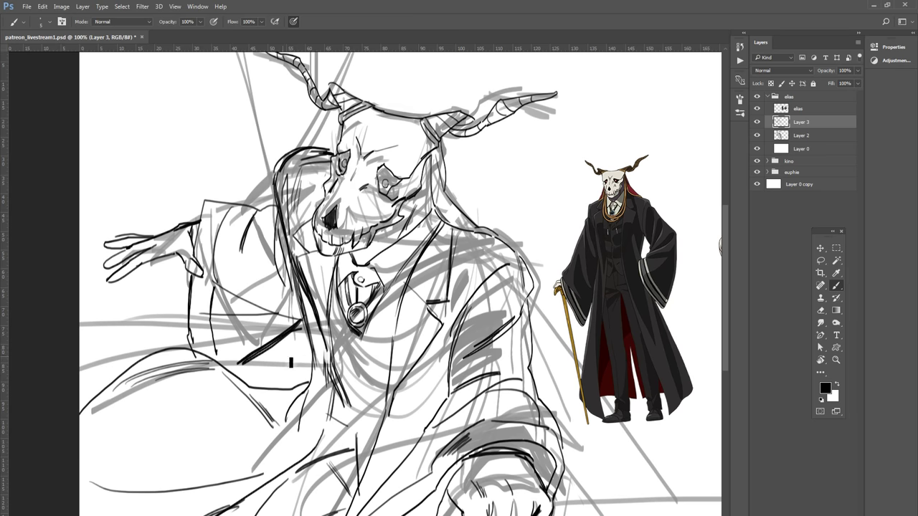
{"action": "key", "text": "e"}
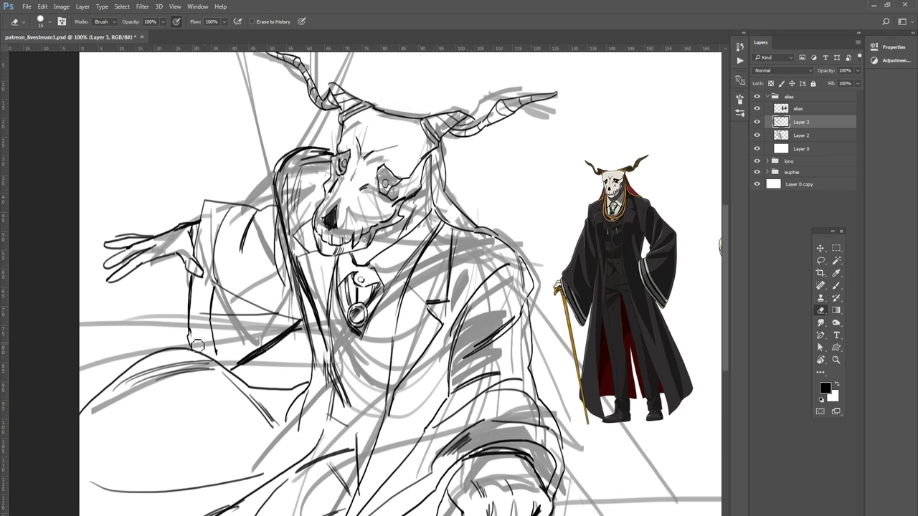
{"action": "key", "text": "b"}
Step: Clean up the arm's contour with the eraser and undo a stray short line
{"action": "mouse_move", "coordinate": [273, 271]}
{"action": "left_mouse_down"}
{"action": "mouse_move", "coordinate": [243, 309]}
{"action": "mouse_move", "coordinate": [248, 302]}
{"action": "left_mouse_up"}
{"action": "key", "text": "e"}
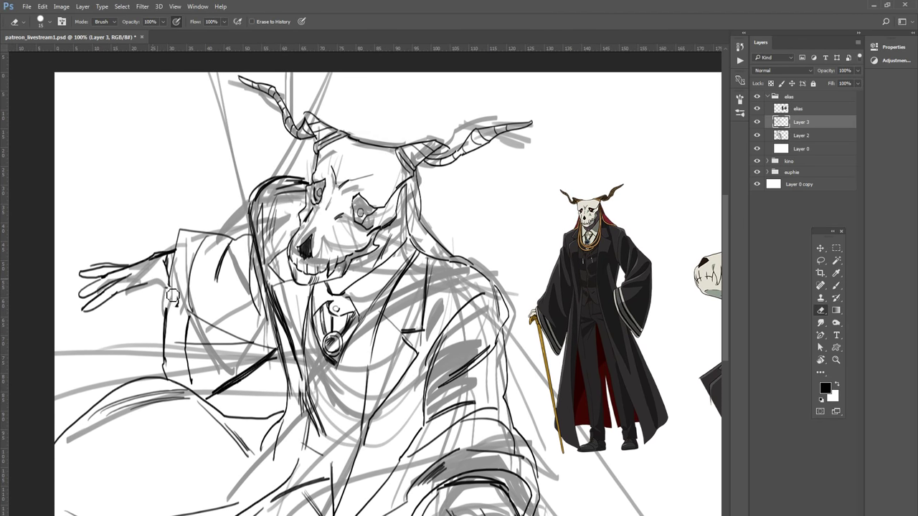
{"action": "left_click_drag", "start_coordinate": [172, 295], "coordinate": [167, 277]}
{"action": "key", "text": "b"}
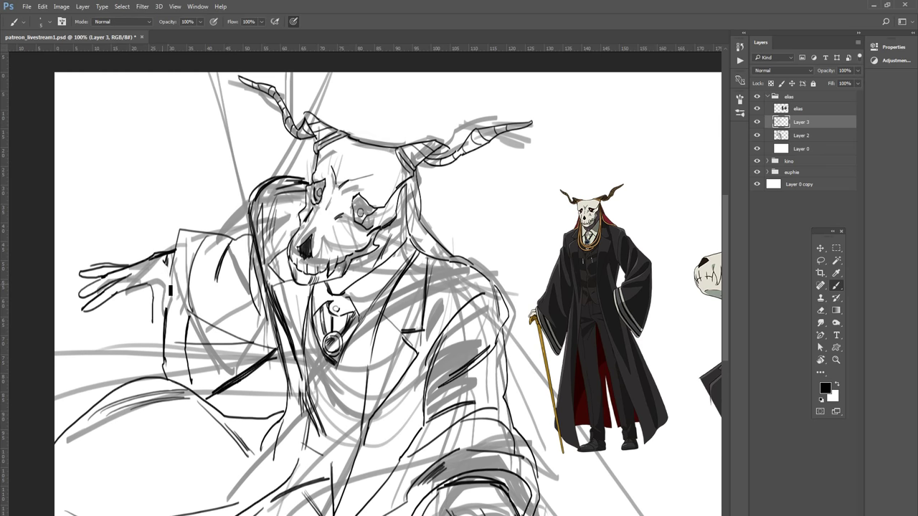
{"action": "key", "text": "ctrl+z"}
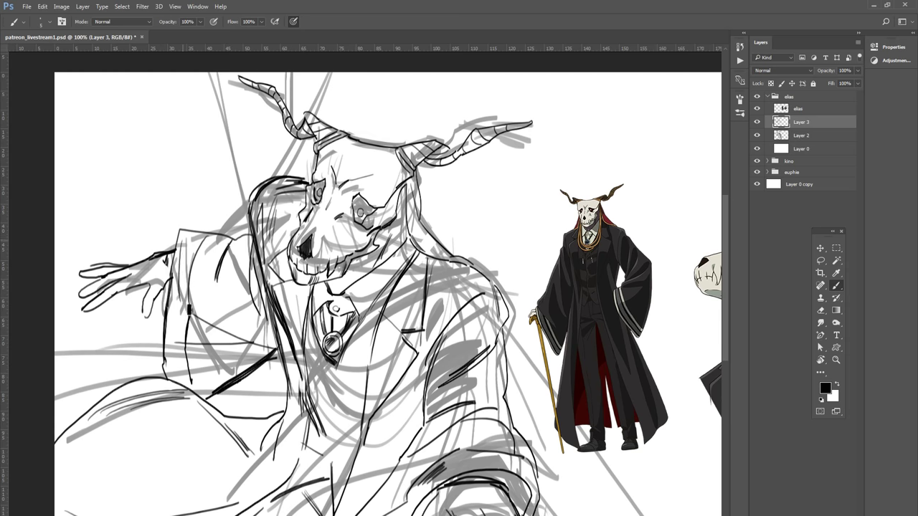
{"action": "left_click_drag", "start_coordinate": [192, 295], "coordinate": [143, 236]}
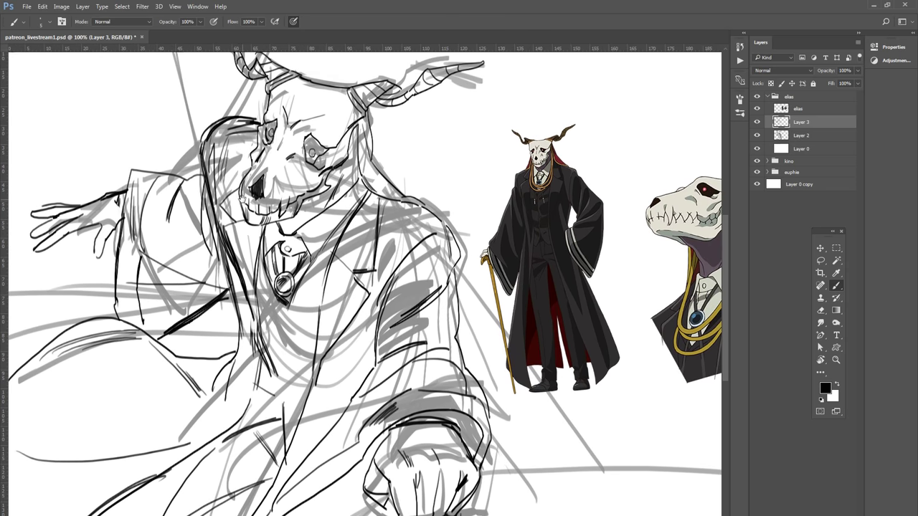
Step: Hide the grey rough sketch layer and zoom in on the chest and pendant
{"action": "left_click", "coordinate": [758, 136]}
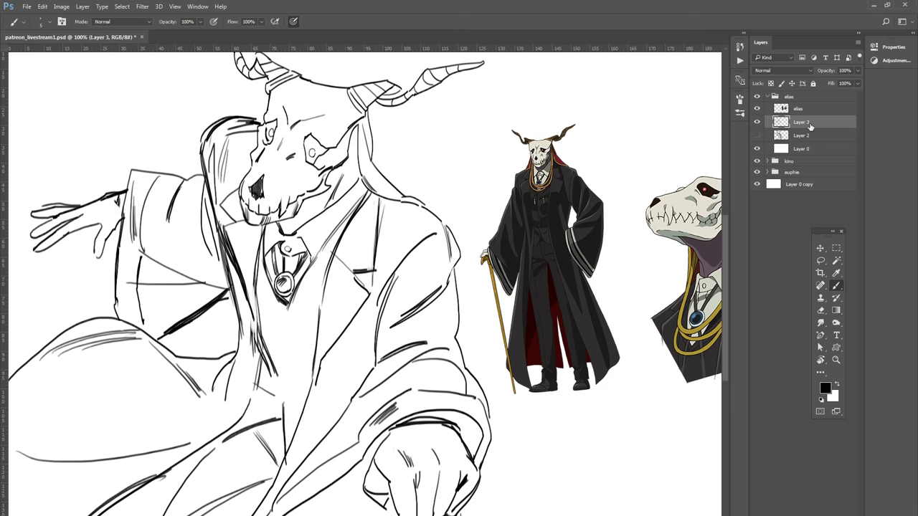
{"action": "left_click_drag", "start_coordinate": [466, 271], "coordinate": [477, 370]}
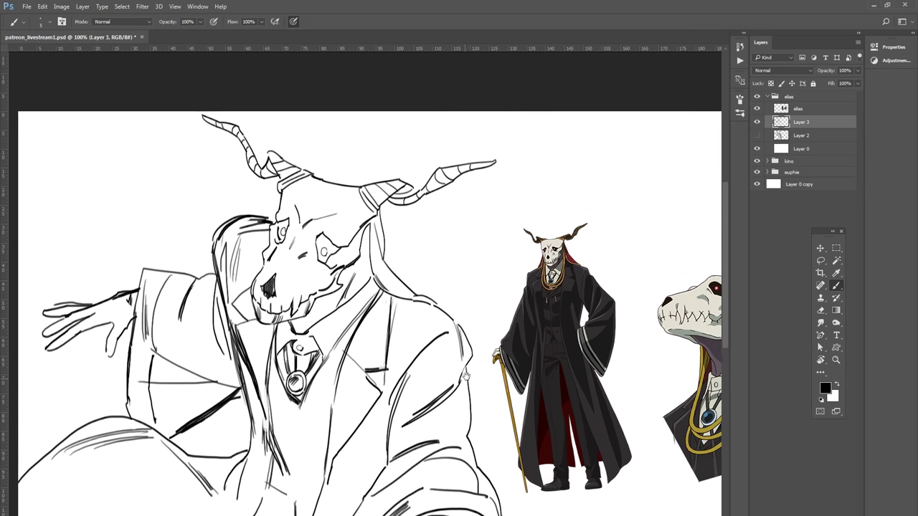
{"action": "key", "text": "ctrl+plus"}
{"action": "mouse_move", "coordinate": [486, 299]}
{"action": "left_mouse_down"}
{"action": "mouse_move", "coordinate": [400, 335]}
{"action": "mouse_move", "coordinate": [434, 239]}
{"action": "left_mouse_up"}
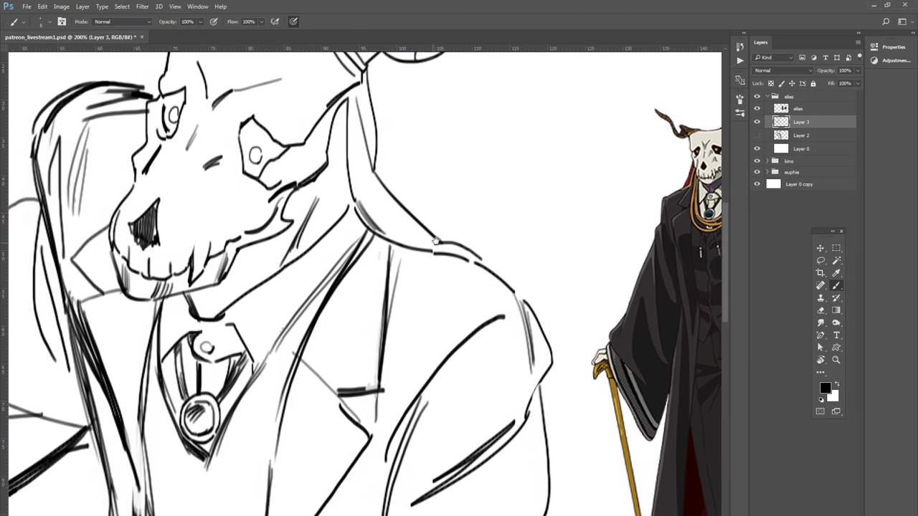
Step: Add a new empty Layer 4, then make Layer 3 active for drawing
{"action": "key", "text": "ctrl+shift+alt+n"}
{"action": "key", "text": "ctrl+minus"}
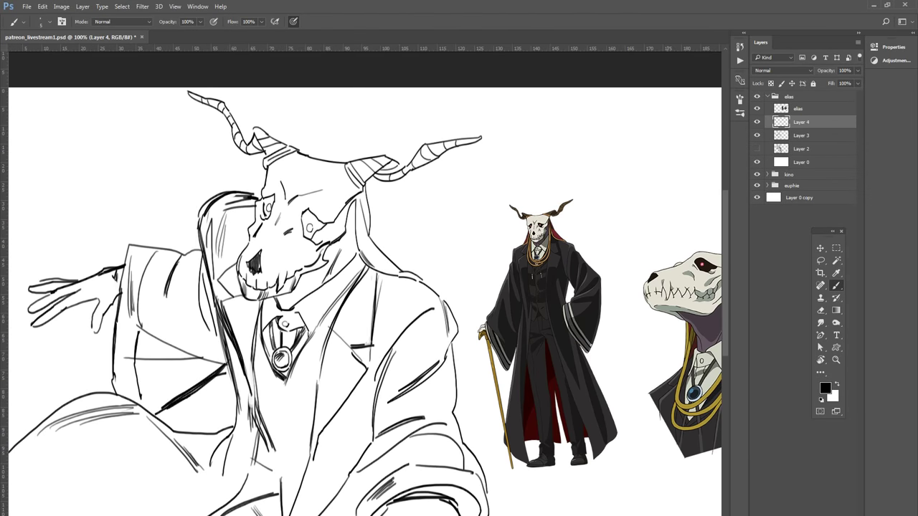
{"action": "left_click_drag", "start_coordinate": [447, 356], "coordinate": [440, 366]}
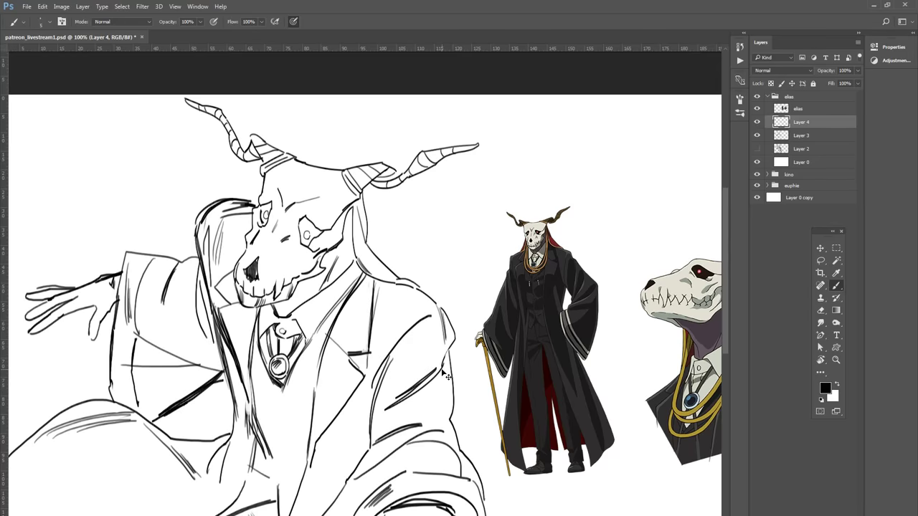
{"action": "key", "text": "ctrl+plus"}
{"action": "mouse_move", "coordinate": [446, 375]}
{"action": "left_mouse_down"}
{"action": "mouse_move", "coordinate": [443, 352]}
{"action": "mouse_move", "coordinate": [526, 176]}
{"action": "left_mouse_up"}
{"action": "left_click", "coordinate": [815, 137]}
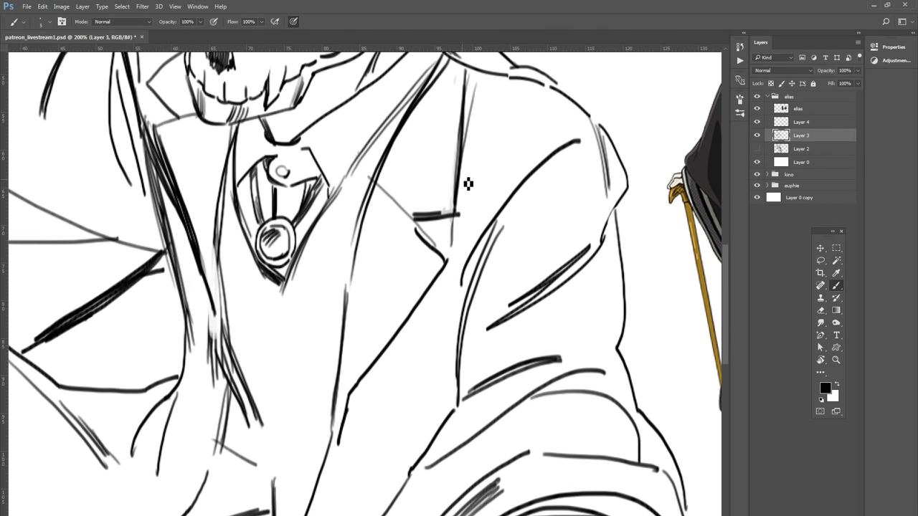
Step: Draw a two-edged cord strap hanging straight down from the pendant
{"action": "key", "text": "e"}
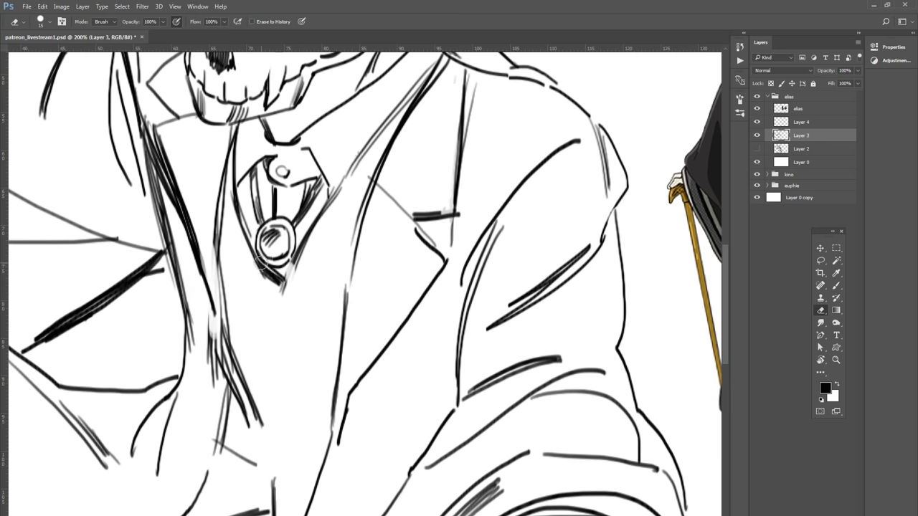
{"action": "left_click_drag", "start_coordinate": [298, 263], "coordinate": [302, 365]}
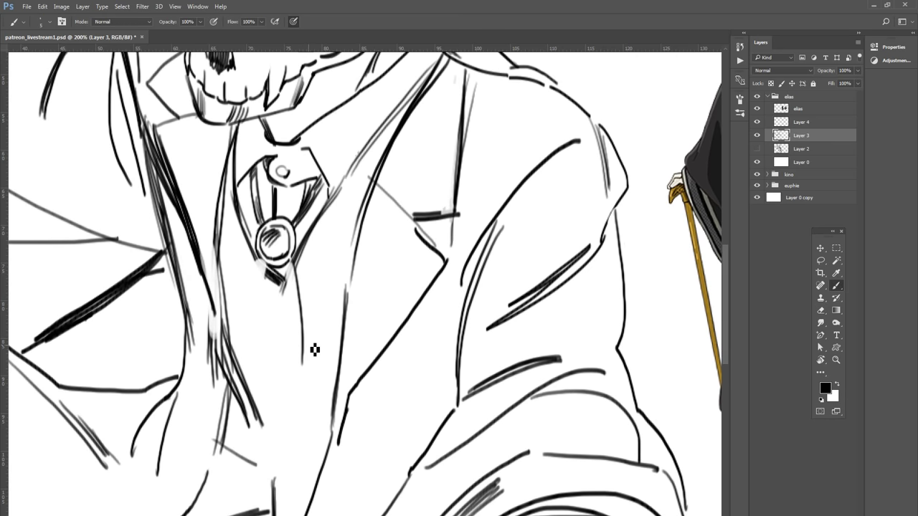
{"action": "key", "text": "ctrl+minus"}
{"action": "key", "text": "ctrl+plus"}
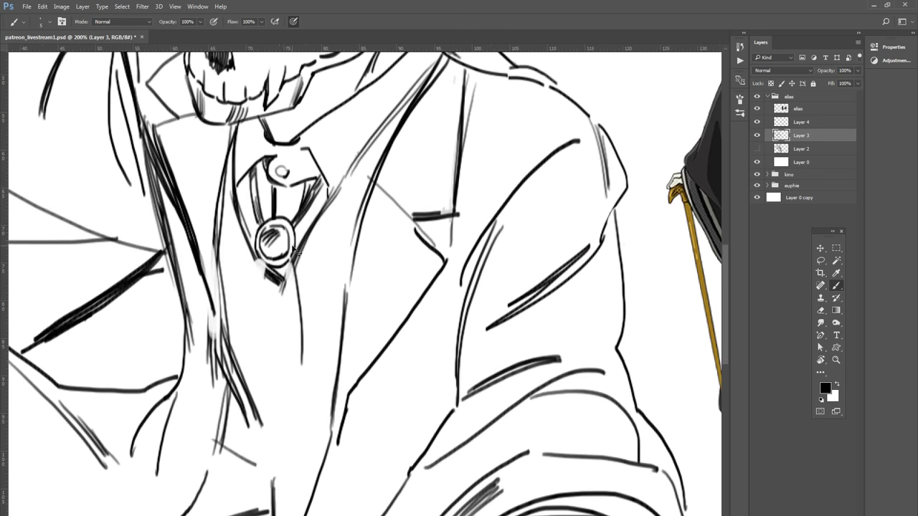
{"action": "mouse_move", "coordinate": [290, 268]}
{"action": "left_mouse_down"}
{"action": "mouse_move", "coordinate": [290, 391]}
{"action": "mouse_move", "coordinate": [306, 473]}
{"action": "left_mouse_up"}
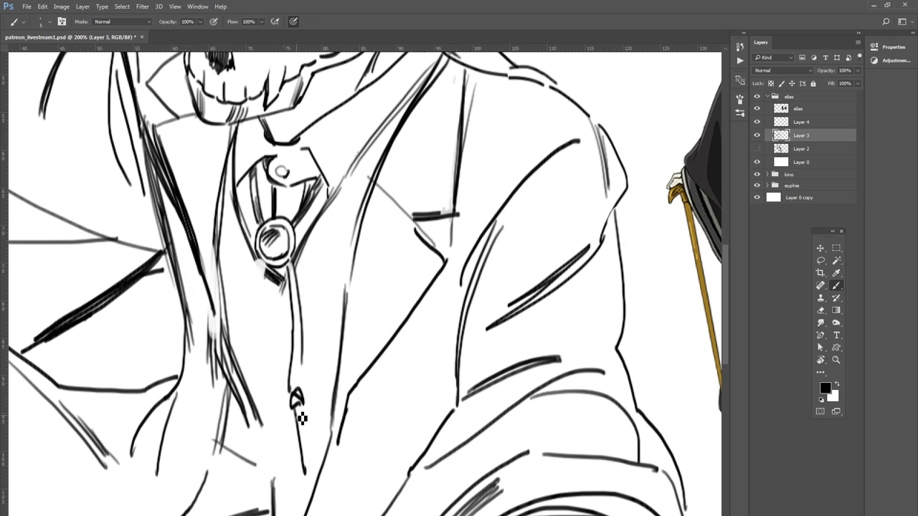
{"action": "left_click_drag", "start_coordinate": [299, 407], "coordinate": [315, 475]}
{"action": "key", "text": "e"}
{"action": "key", "text": "b"}
Step: Draw a second cord curving down-left from the pendant as a narrow strap with a closed end
{"action": "mouse_move", "coordinate": [267, 267]}
{"action": "left_mouse_down"}
{"action": "mouse_move", "coordinate": [195, 355]}
{"action": "mouse_move", "coordinate": [241, 291]}
{"action": "mouse_move", "coordinate": [195, 339]}
{"action": "left_mouse_up"}
{"action": "key", "text": "e"}
{"action": "mouse_move", "coordinate": [224, 301]}
{"action": "left_mouse_down"}
{"action": "mouse_move", "coordinate": [191, 342]}
{"action": "mouse_move", "coordinate": [179, 391]}
{"action": "mouse_move", "coordinate": [195, 369]}
{"action": "mouse_move", "coordinate": [179, 393]}
{"action": "left_mouse_up"}
{"action": "key", "text": "b"}
{"action": "key", "text": "e"}
{"action": "key", "text": "b"}
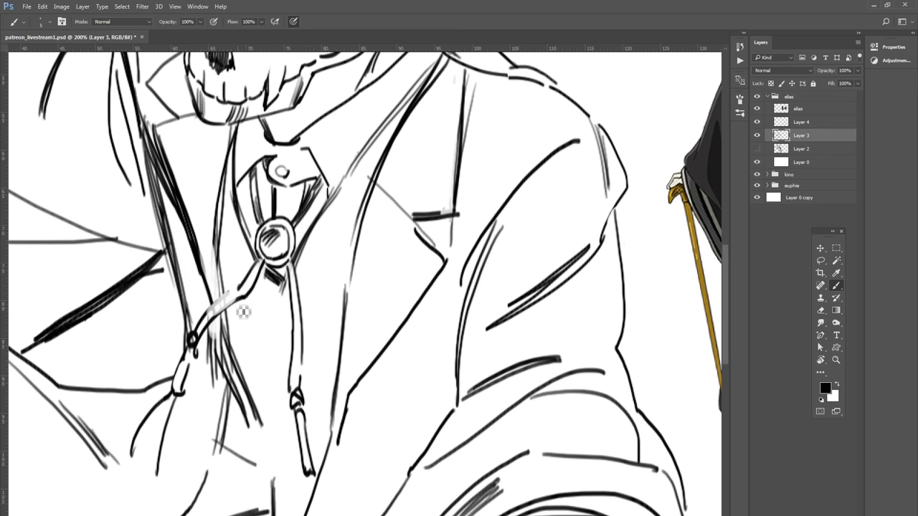
{"action": "mouse_move", "coordinate": [251, 305]}
{"action": "left_mouse_down"}
{"action": "mouse_move", "coordinate": [222, 314]}
{"action": "mouse_move", "coordinate": [256, 284]}
{"action": "mouse_move", "coordinate": [244, 301]}
{"action": "left_mouse_up"}
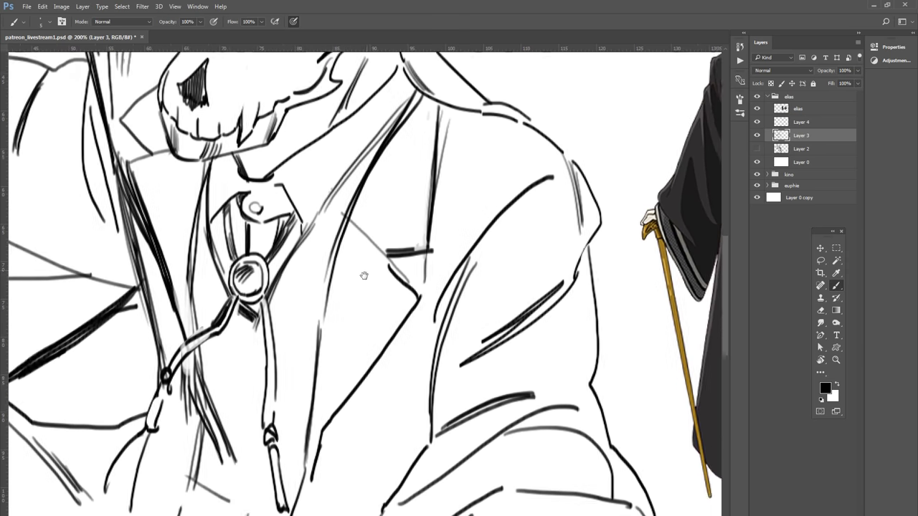
Step: Make Layer 4 the active layer and frame the chest
{"action": "left_click_drag", "start_coordinate": [391, 238], "coordinate": [354, 301]}
{"action": "left_click", "coordinate": [818, 122]}
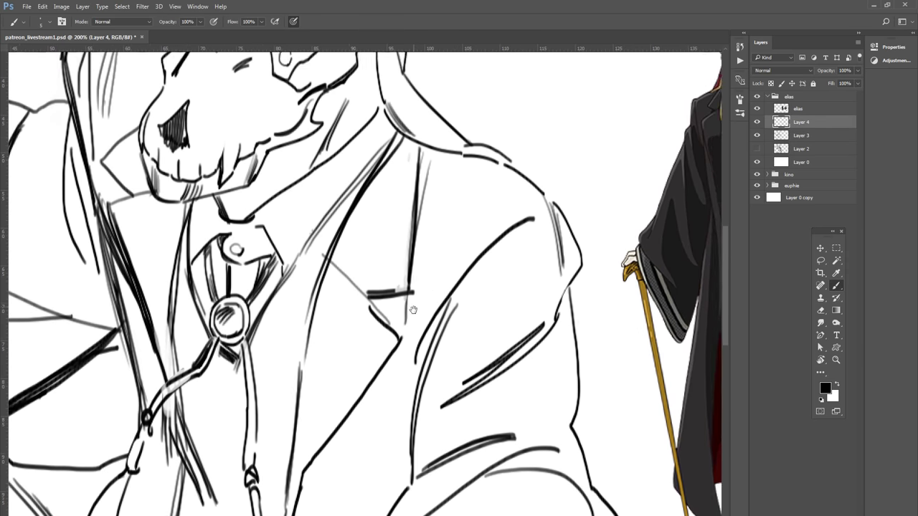
{"action": "left_click_drag", "start_coordinate": [434, 299], "coordinate": [384, 327]}
{"action": "scroll", "coordinate": [383, 327], "scroll_direction": "down", "scroll_amount": 2}
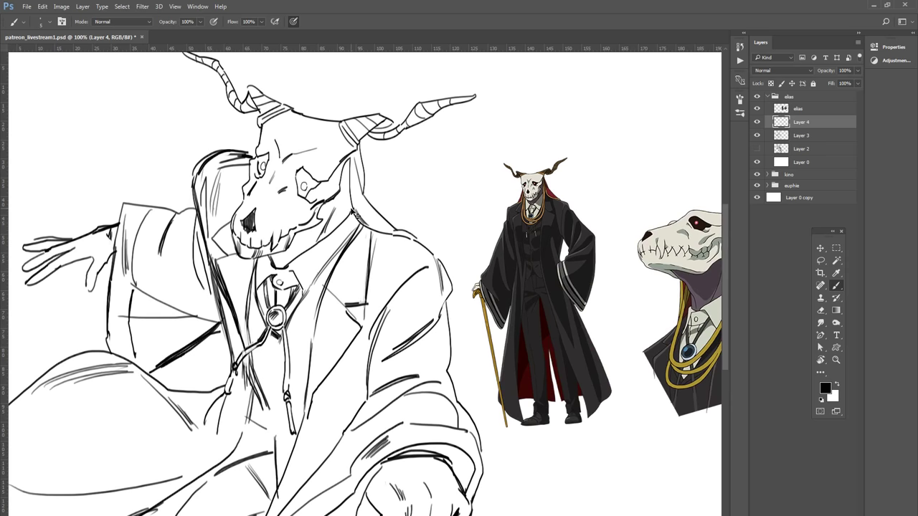
{"action": "scroll", "coordinate": [354, 214], "scroll_direction": "up", "scroll_amount": 1}
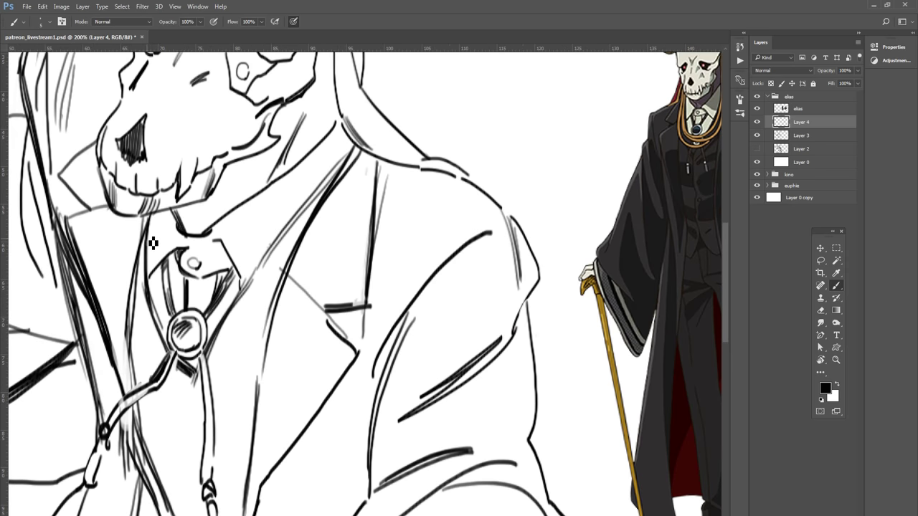
Step: Fade Layer 3's line art to light grey and make Layer 4 active
{"action": "left_click", "coordinate": [809, 135]}
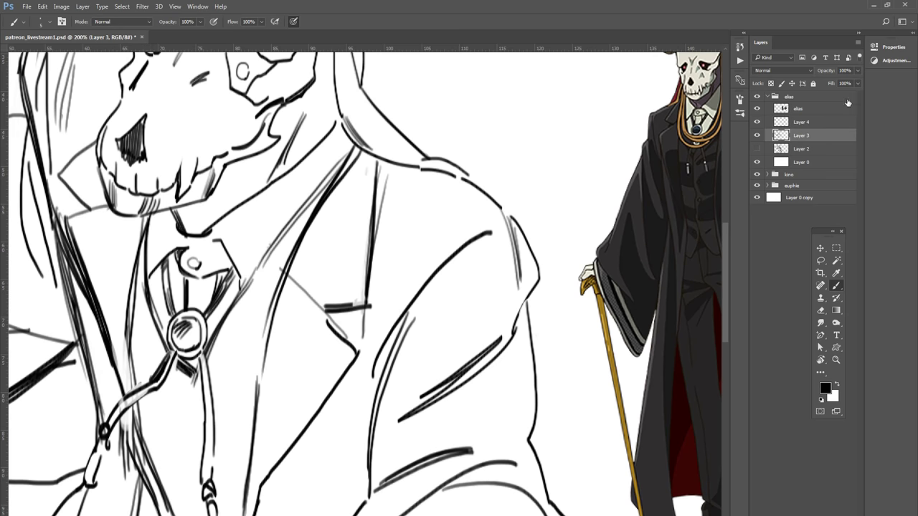
{"action": "left_click_drag", "start_coordinate": [832, 83], "coordinate": [830, 83]}
{"action": "left_click", "coordinate": [784, 122]}
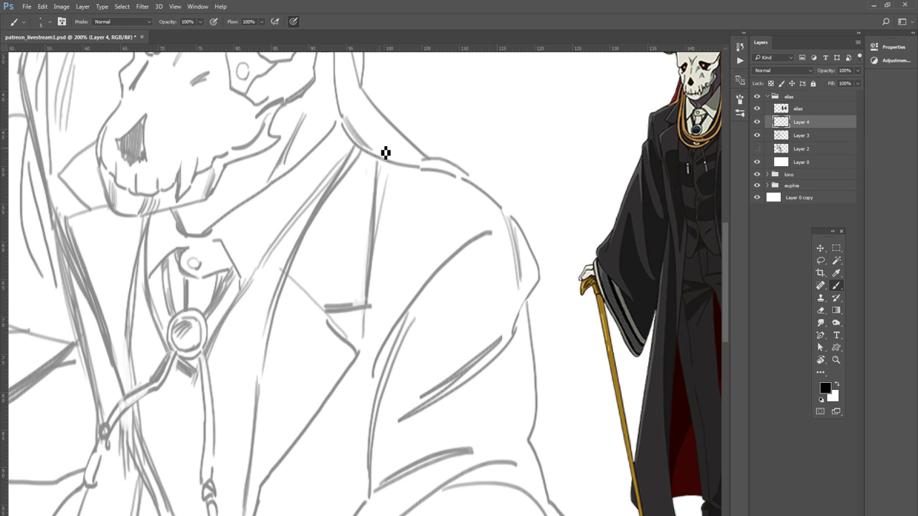
Step: Draw a curved black rope from beside the skull around the pendant and duplicate its layer
{"action": "left_click_drag", "start_coordinate": [397, 156], "coordinate": [357, 167]}
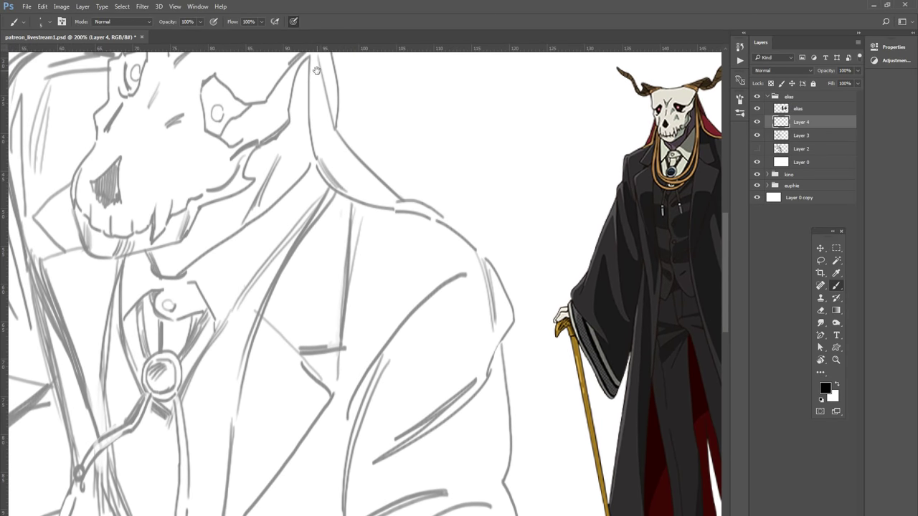
{"action": "left_click_drag", "start_coordinate": [316, 71], "coordinate": [340, 119]}
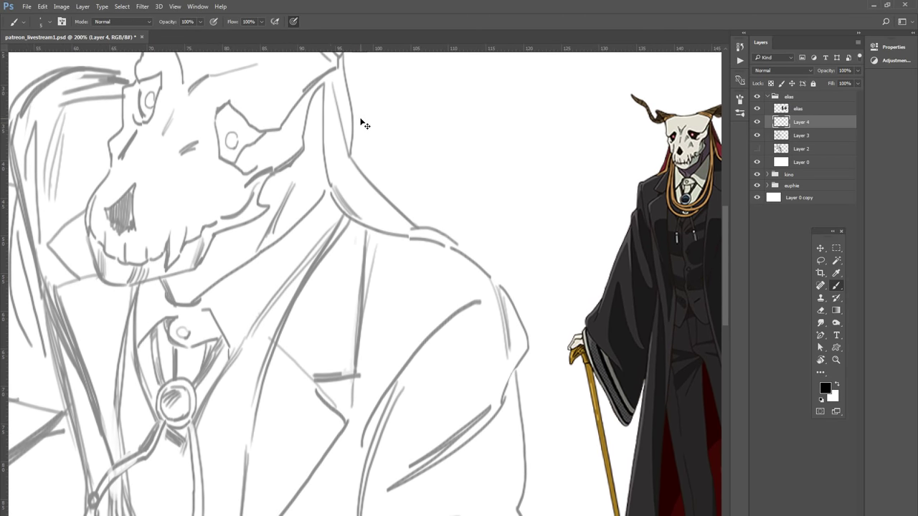
{"action": "key", "text": "ctrl+minus"}
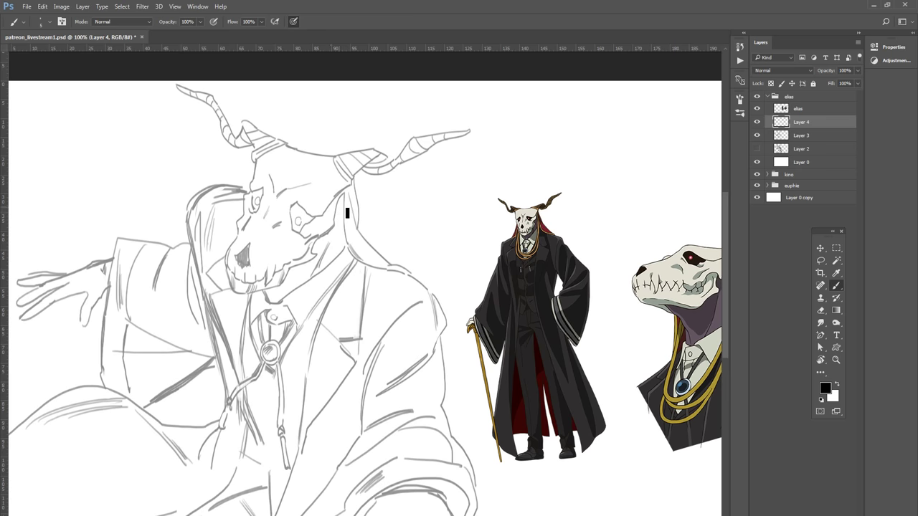
{"action": "left_click_drag", "start_coordinate": [346, 193], "coordinate": [253, 301]}
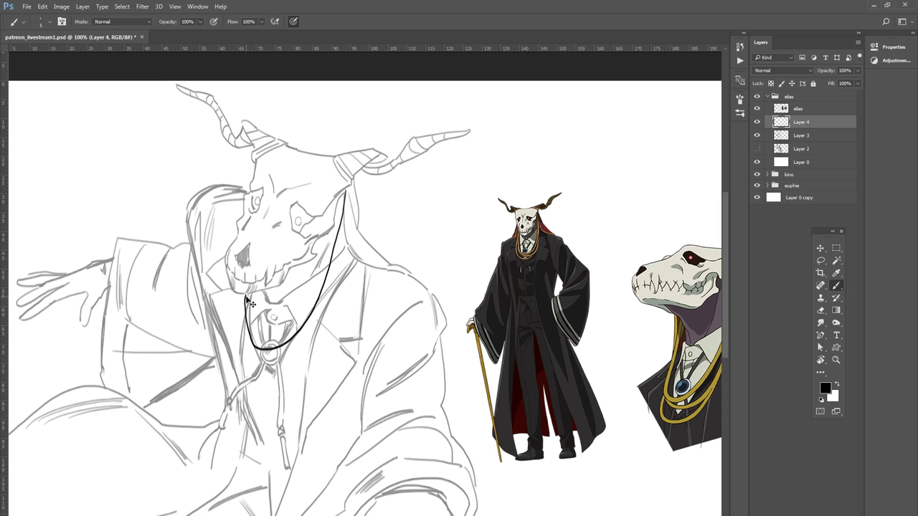
{"action": "key", "text": "ctrl+j"}
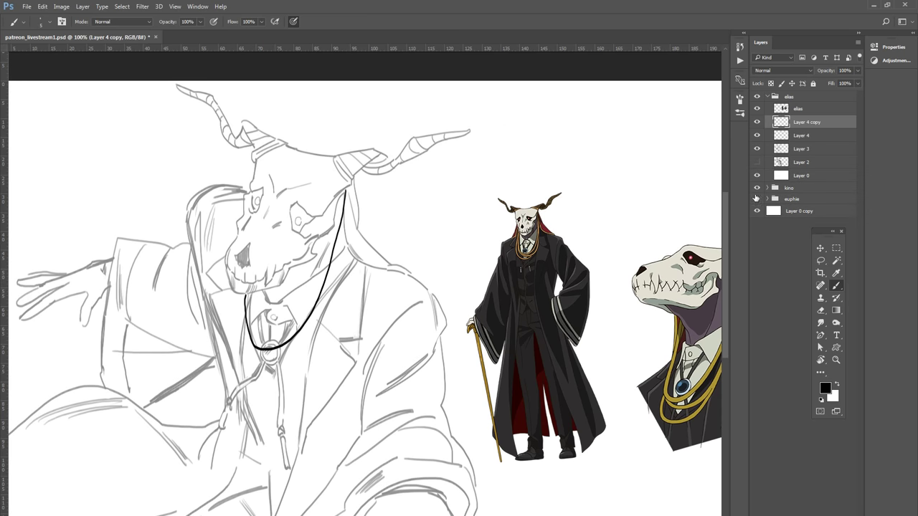
Step: Scale and widen the copied rope slightly larger and commit the transform
{"action": "left_click", "coordinate": [821, 248]}
{"action": "left_click_drag", "start_coordinate": [362, 353], "coordinate": [329, 348]}
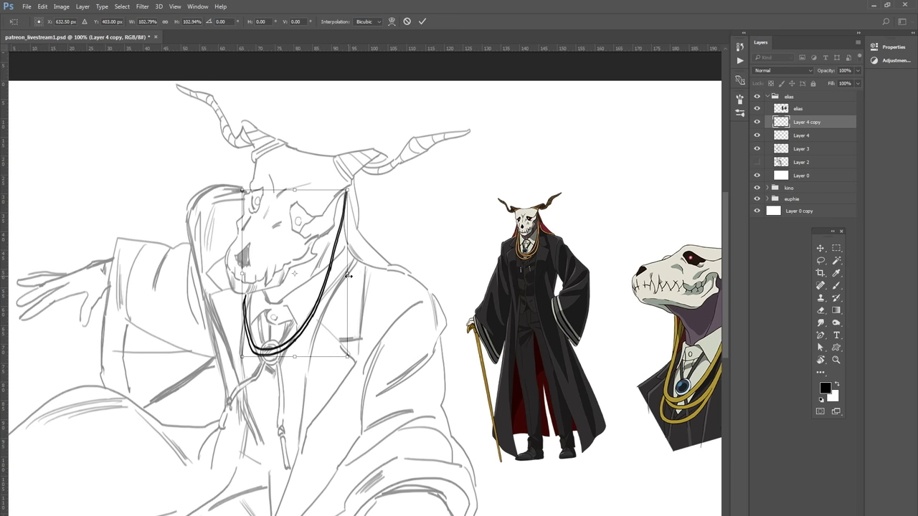
{"action": "left_click_drag", "start_coordinate": [347, 273], "coordinate": [351, 275]}
{"action": "left_click_drag", "start_coordinate": [338, 309], "coordinate": [336, 304]}
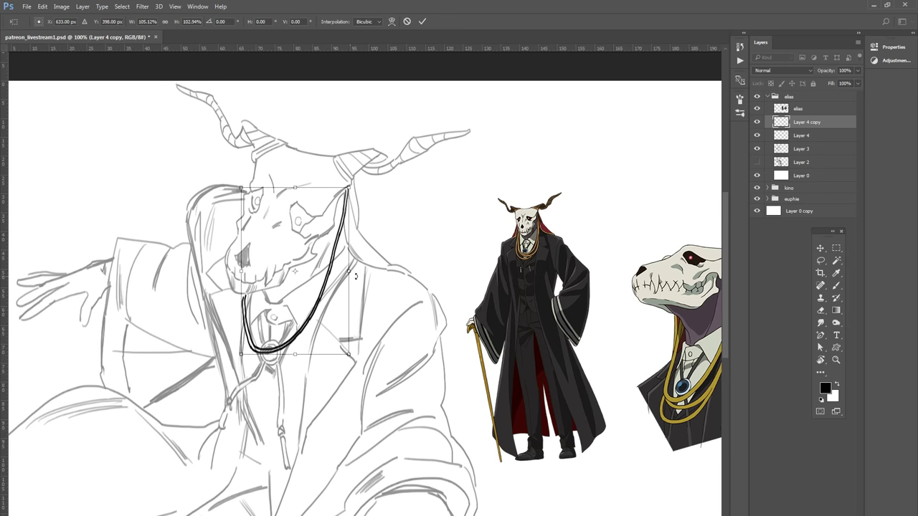
{"action": "left_click_drag", "start_coordinate": [350, 273], "coordinate": [353, 273]}
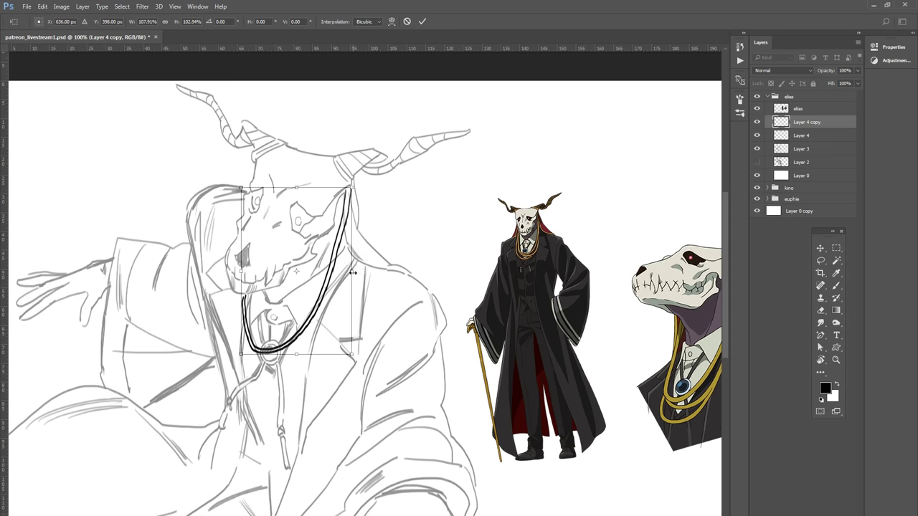
{"action": "key", "text": "Return"}
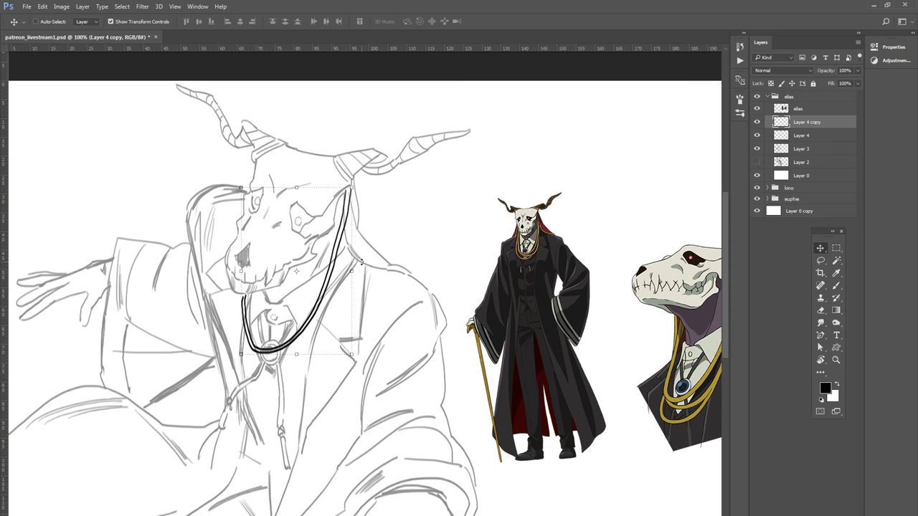
{"action": "key", "text": "b"}
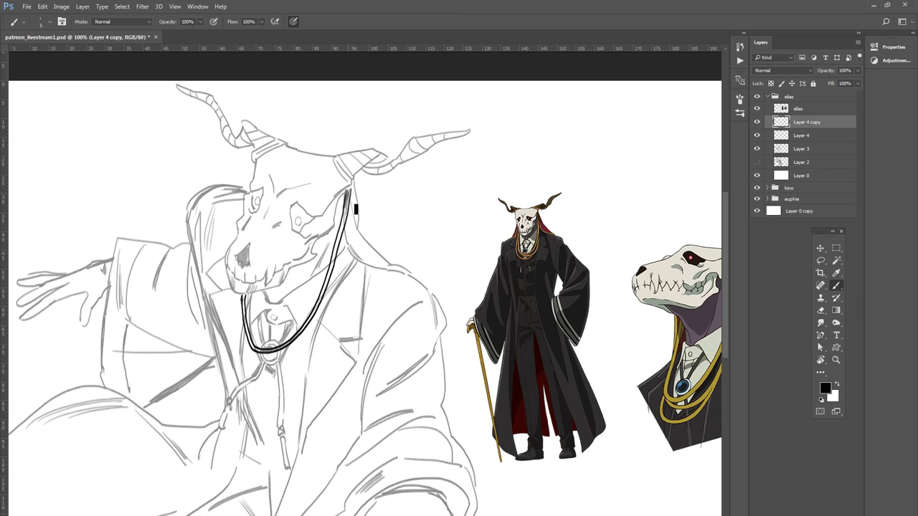
Step: Show the Layer 4 rope again and flip the rope copy horizontally onto the neck
{"action": "left_click", "coordinate": [757, 135]}
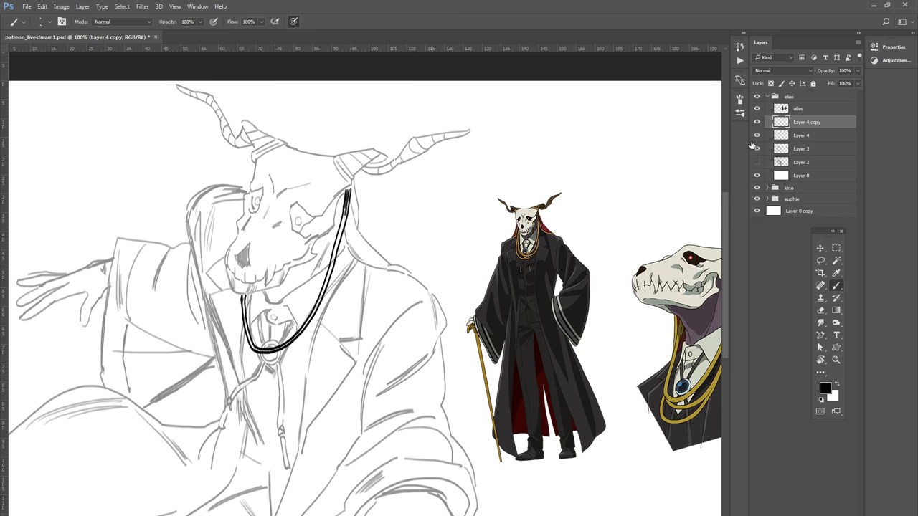
{"action": "left_click", "coordinate": [820, 248]}
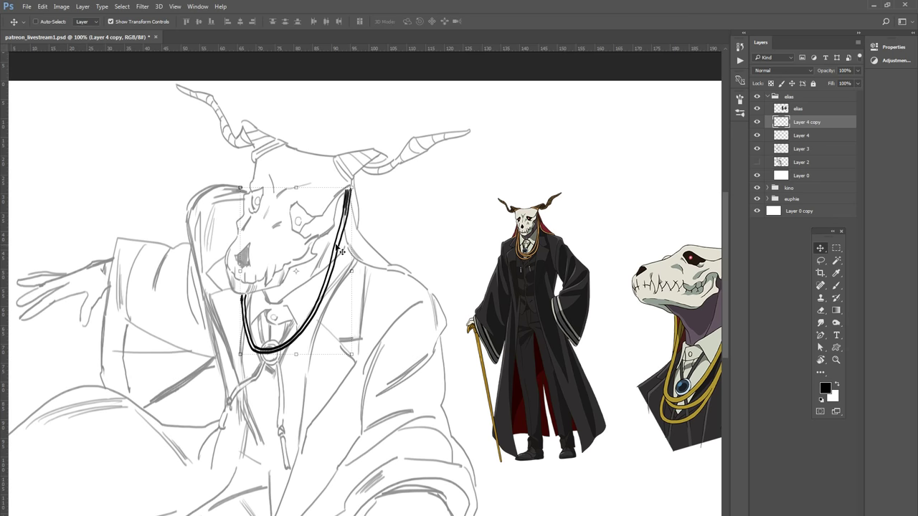
{"action": "left_click_drag", "start_coordinate": [341, 251], "coordinate": [333, 268]}
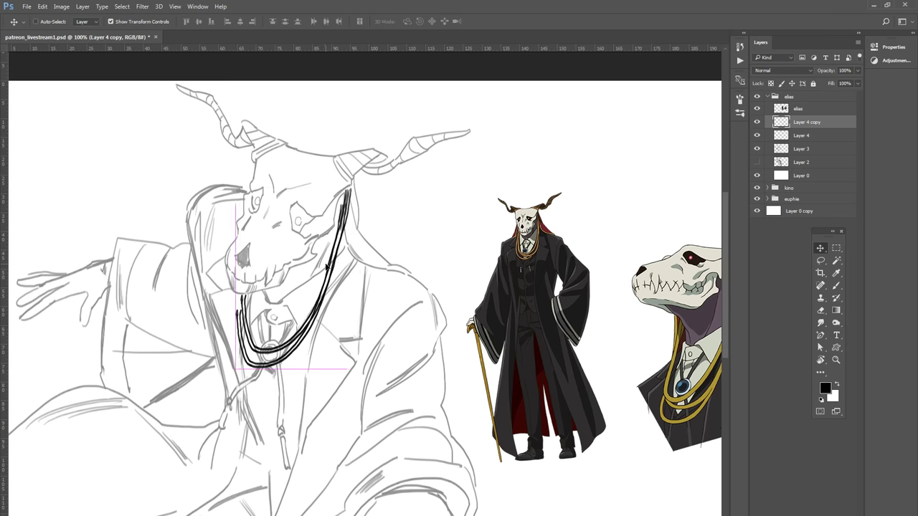
{"action": "left_click", "coordinate": [44, 7]}
{"action": "mouse_move", "coordinate": [57, 211]}
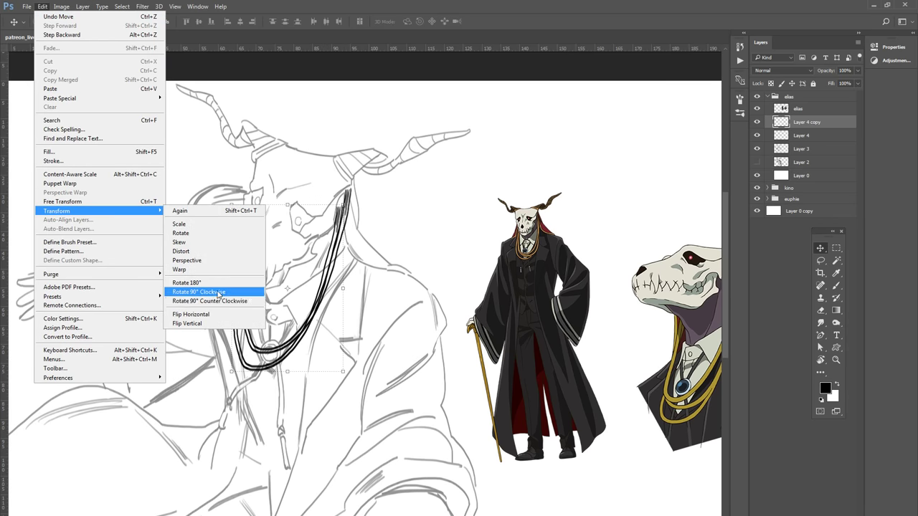
{"action": "left_click", "coordinate": [218, 314]}
{"action": "left_click_drag", "start_coordinate": [310, 330], "coordinate": [287, 307]}
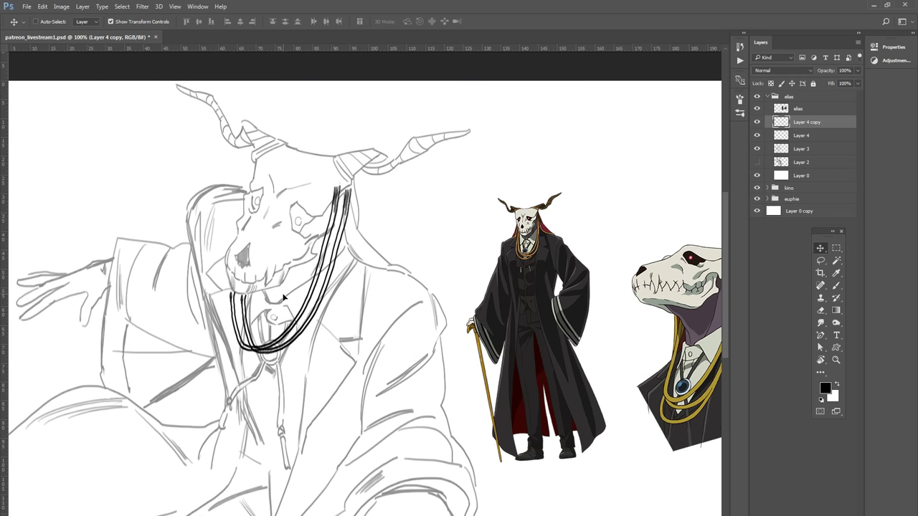
Step: Rotate the rope copy about 5.5 degrees, then delete the extra copy layer
{"action": "key", "text": "ctrl+t"}
{"action": "mouse_move", "coordinate": [350, 292]}
{"action": "left_mouse_down"}
{"action": "mouse_move", "coordinate": [362, 303]}
{"action": "mouse_move", "coordinate": [374, 297]}
{"action": "left_mouse_up"}
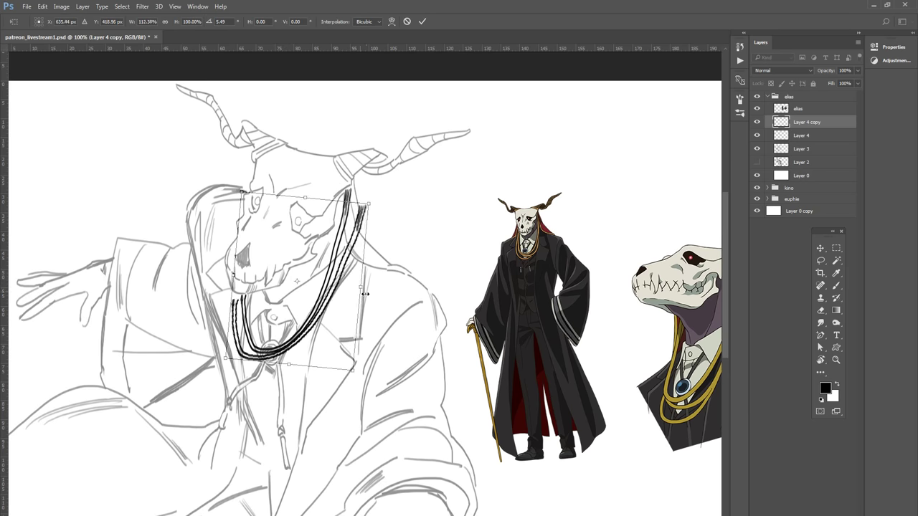
{"action": "key", "text": "Escape"}
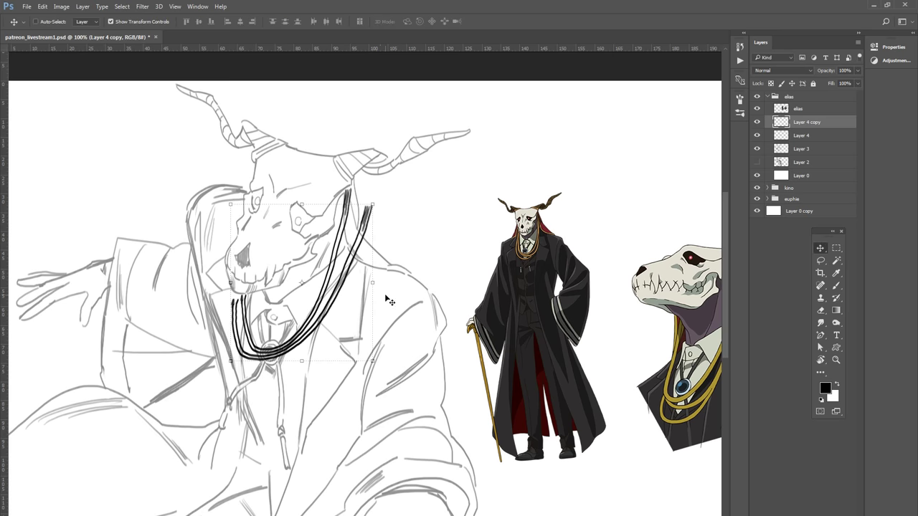
{"action": "key", "text": "Delete"}
{"action": "key", "text": "b"}
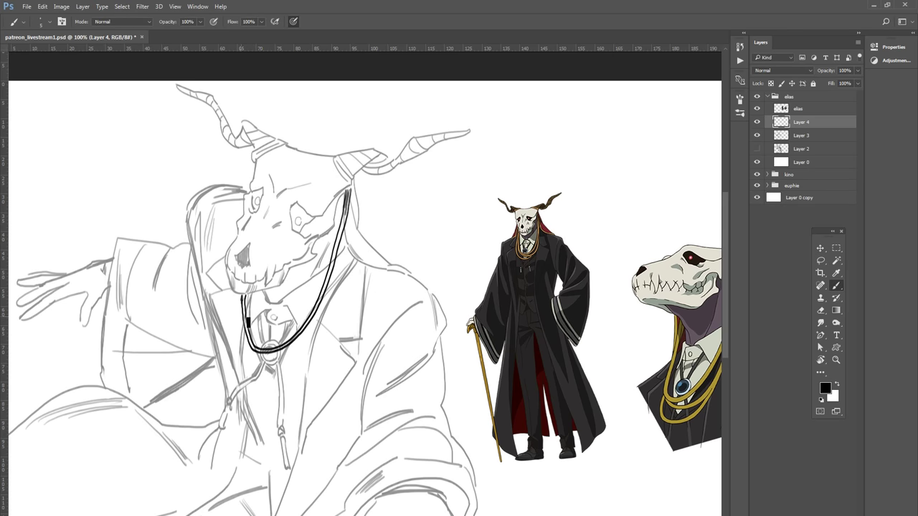
Step: Brush the rope's left loop down around the pendant and thicken its bottom curve
{"action": "left_click_drag", "start_coordinate": [242, 300], "coordinate": [251, 353]}
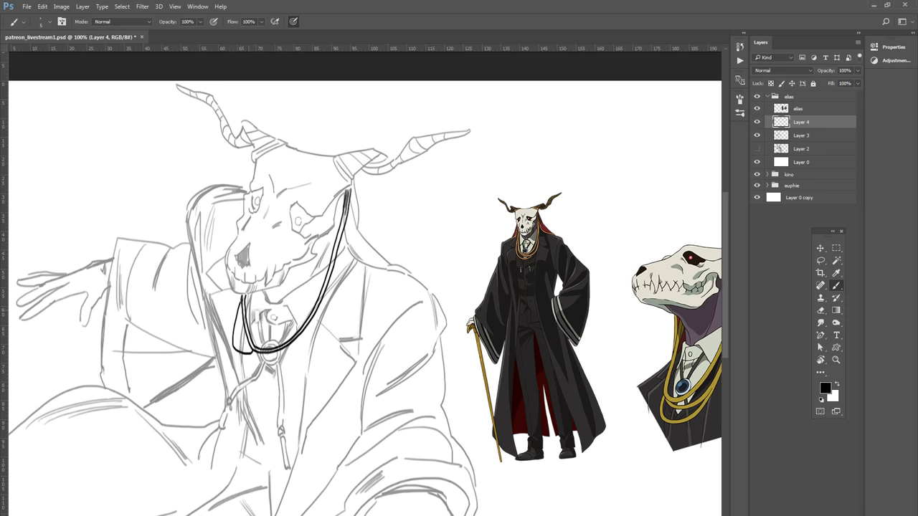
{"action": "key", "text": "ctrl+z"}
{"action": "left_click_drag", "start_coordinate": [245, 301], "coordinate": [263, 367]}
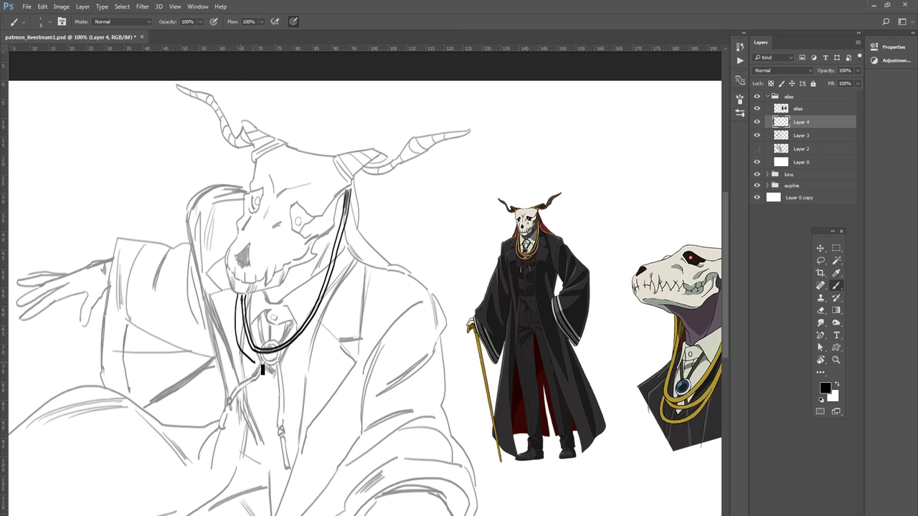
{"action": "key", "text": "ctrl+z"}
{"action": "left_click_drag", "start_coordinate": [241, 297], "coordinate": [268, 361]}
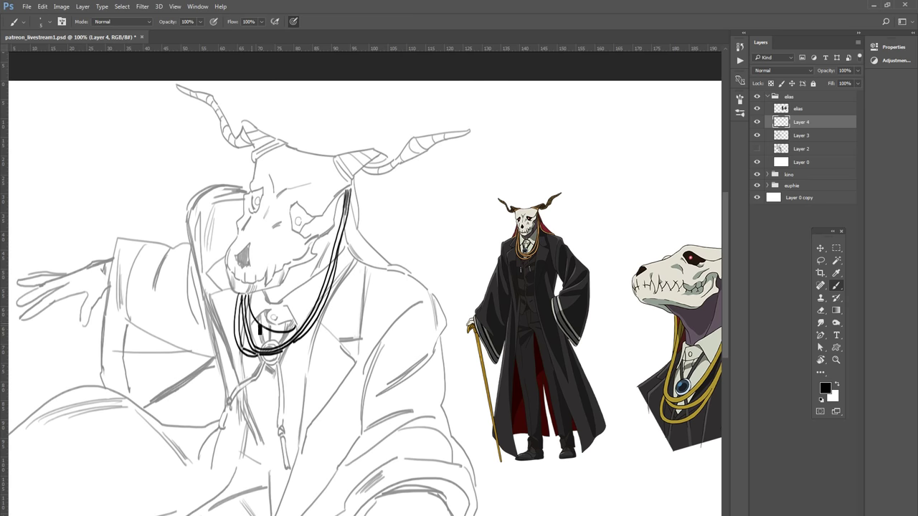
{"action": "left_click_drag", "start_coordinate": [253, 340], "coordinate": [290, 345]}
{"action": "left_click_drag", "start_coordinate": [241, 315], "coordinate": [260, 352]}
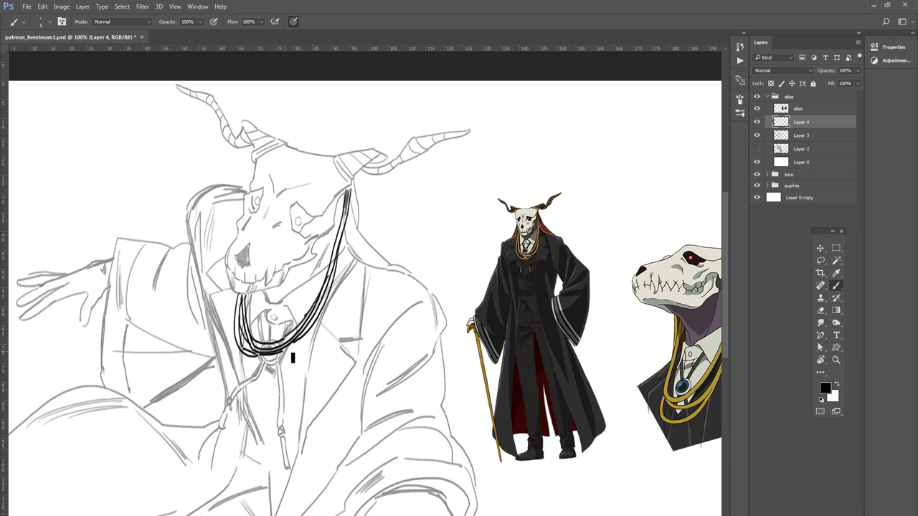
Step: Add another rope strand curving up right and reinforce the outer line below the skull
{"action": "left_click_drag", "start_coordinate": [283, 358], "coordinate": [329, 323]}
{"action": "key", "text": "ctrl+z"}
{"action": "key", "text": "ctrl+z"}
{"action": "left_click_drag", "start_coordinate": [348, 224], "coordinate": [336, 322]}
Step: On Layer 3, erase stray necklace lines near the pendant and raise opacity to 100%
{"action": "left_click", "coordinate": [774, 135]}
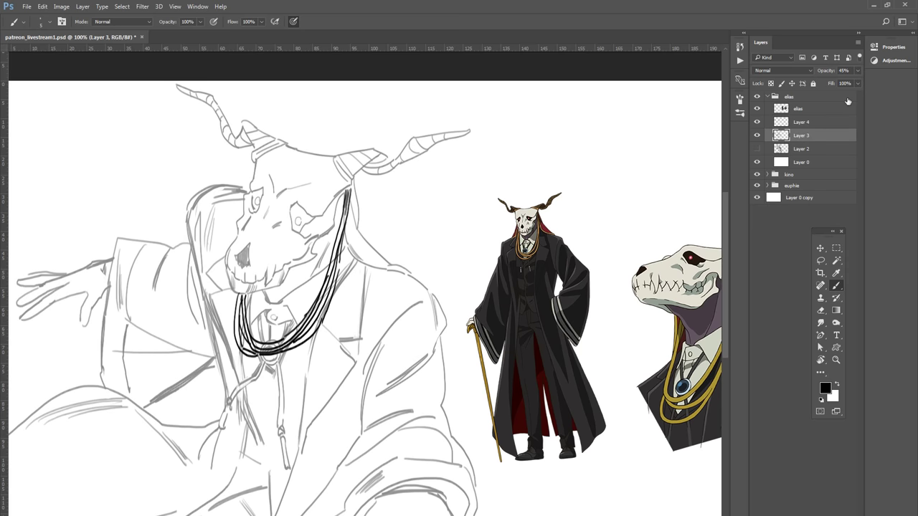
{"action": "left_click", "coordinate": [859, 71]}
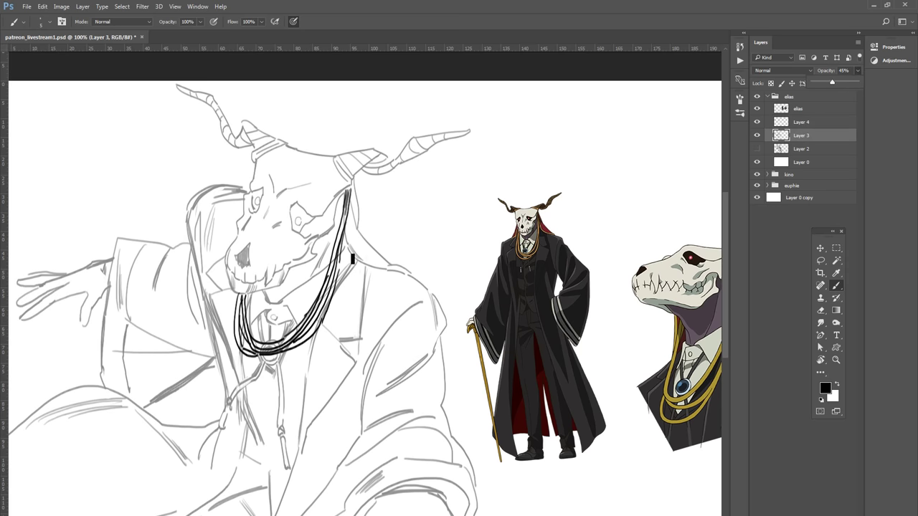
{"action": "key", "text": "e"}
{"action": "left_click_drag", "start_coordinate": [245, 327], "coordinate": [264, 351]}
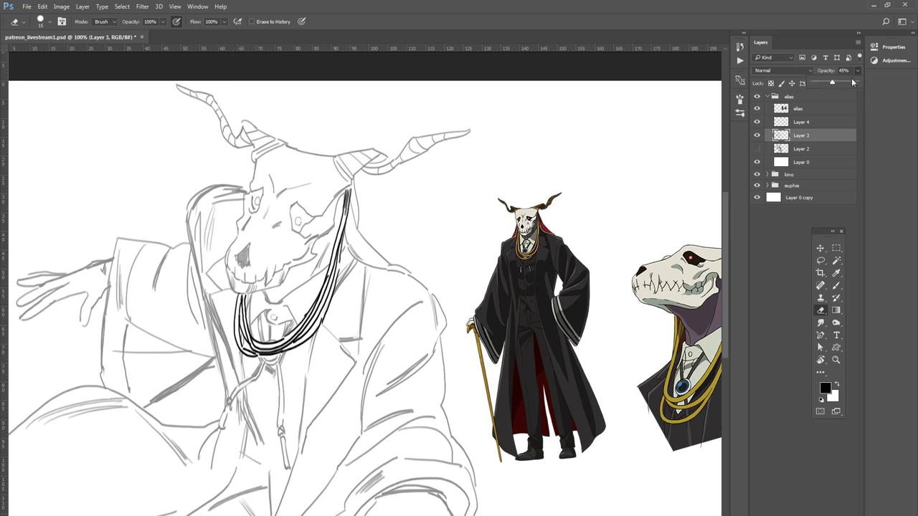
{"action": "left_click_drag", "start_coordinate": [852, 79], "coordinate": [862, 89]}
Step: Select Layer 4 and merge Layer 3 down into it with Ctrl+E
{"action": "left_click", "coordinate": [828, 123]}
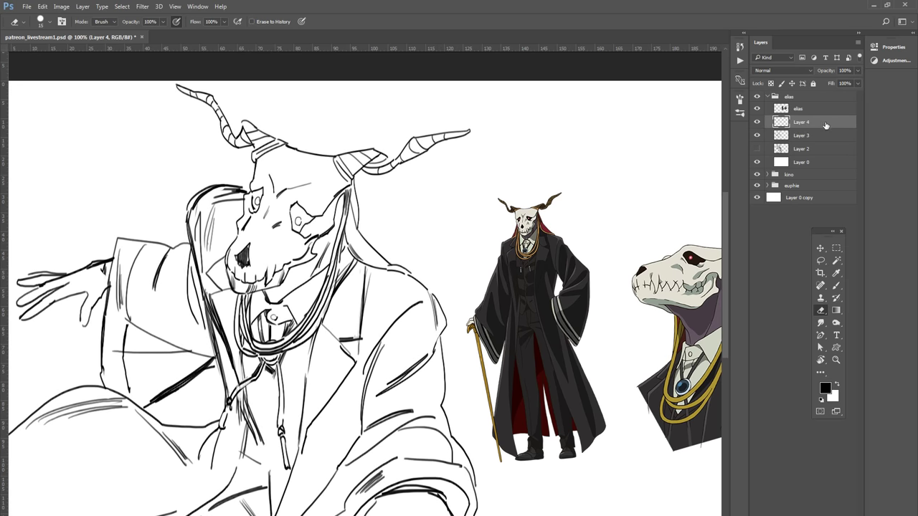
{"action": "key", "text": "ctrl+e"}
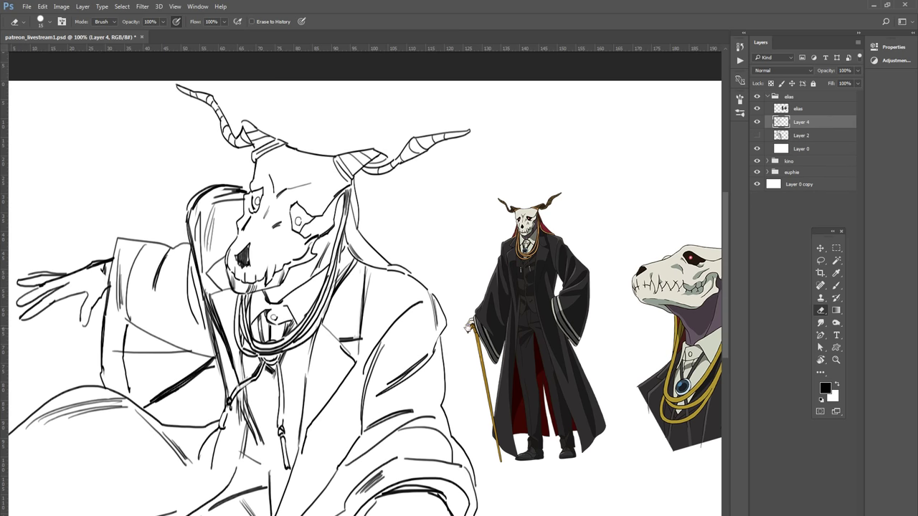
{"action": "left_click_drag", "start_coordinate": [477, 326], "coordinate": [560, 284]}
Step: Pick the 50 px brush, zoom to 200% on the skull and add new Layer 5
{"action": "key", "text": "b"}
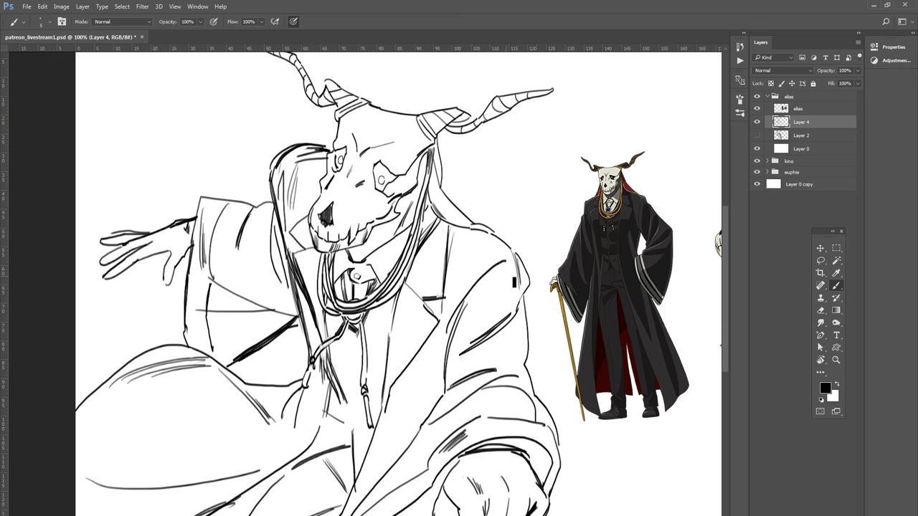
{"action": "scroll", "coordinate": [512, 294], "scroll_direction": "up", "scroll_amount": 2}
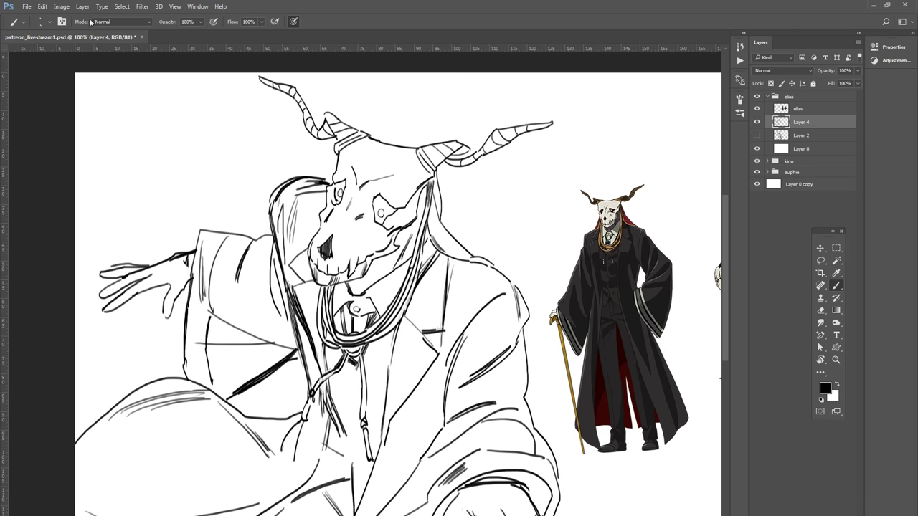
{"action": "left_click", "coordinate": [51, 22]}
{"action": "left_click", "coordinate": [69, 113]}
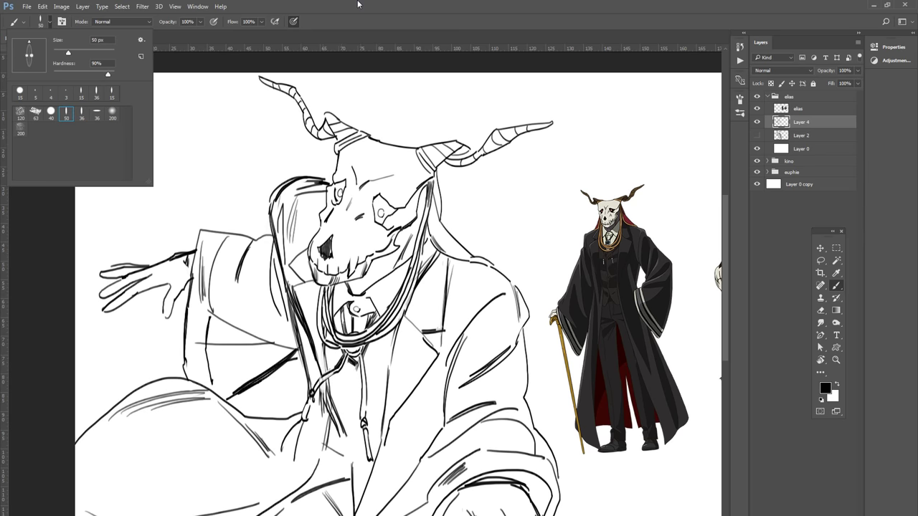
{"action": "key", "text": "Return"}
{"action": "key", "text": "ctrl+plus"}
{"action": "mouse_move", "coordinate": [553, 235]}
{"action": "left_mouse_down"}
{"action": "mouse_move", "coordinate": [524, 323]}
{"action": "mouse_move", "coordinate": [455, 453]}
{"action": "left_mouse_up"}
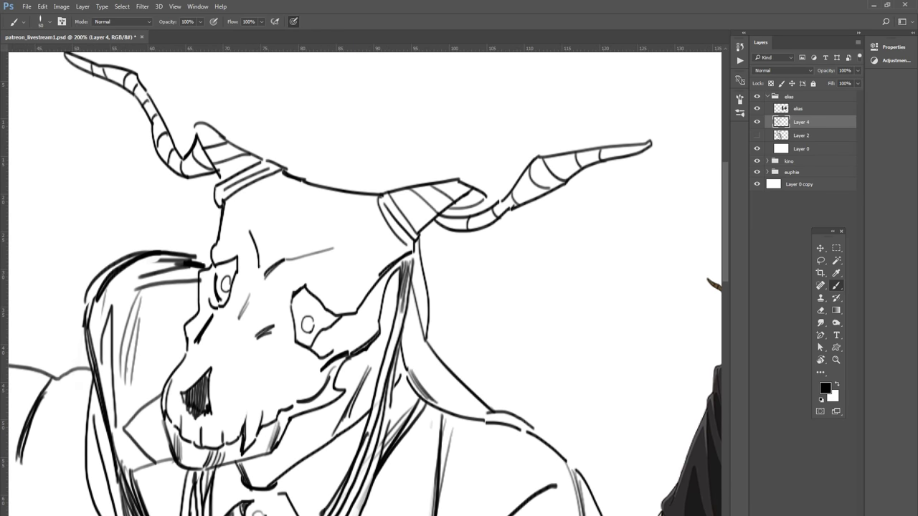
{"action": "key", "text": "ctrl+shift+alt+n"}
Step: Paint both eye sockets and the nose cavity solid black, resizing the brush up to 15
{"action": "key", "text": "bracketleft"}
{"action": "key", "text": "bracketleft"}
{"action": "key", "text": "bracketleft"}
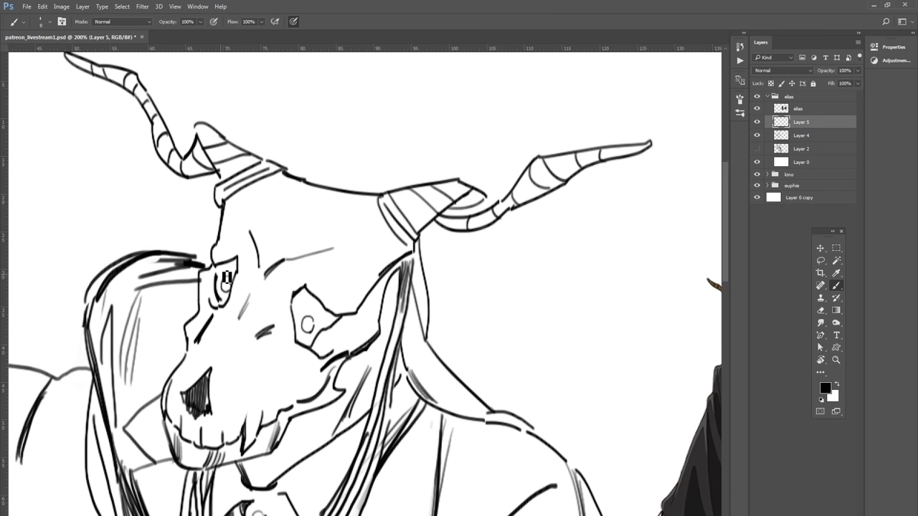
{"action": "mouse_move", "coordinate": [223, 270]}
{"action": "left_mouse_down"}
{"action": "mouse_move", "coordinate": [237, 278]}
{"action": "mouse_move", "coordinate": [224, 287]}
{"action": "mouse_move", "coordinate": [225, 302]}
{"action": "mouse_move", "coordinate": [228, 295]}
{"action": "left_mouse_up"}
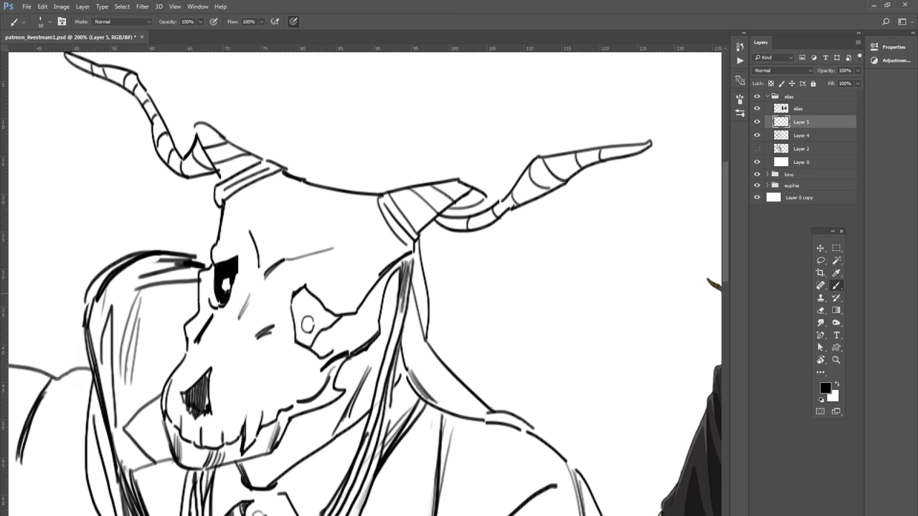
{"action": "key", "text": "bracketright"}
{"action": "key", "text": "bracketright"}
{"action": "key", "text": "bracketright"}
{"action": "mouse_move", "coordinate": [300, 302]}
{"action": "left_mouse_down"}
{"action": "mouse_move", "coordinate": [296, 310]}
{"action": "mouse_move", "coordinate": [315, 296]}
{"action": "mouse_move", "coordinate": [343, 321]}
{"action": "mouse_move", "coordinate": [307, 337]}
{"action": "mouse_move", "coordinate": [318, 338]}
{"action": "left_mouse_up"}
{"action": "key", "text": "bracketleft"}
{"action": "key", "text": "bracketleft"}
{"action": "key", "text": "bracketleft"}
{"action": "key", "text": "bracketright"}
{"action": "key", "text": "bracketright"}
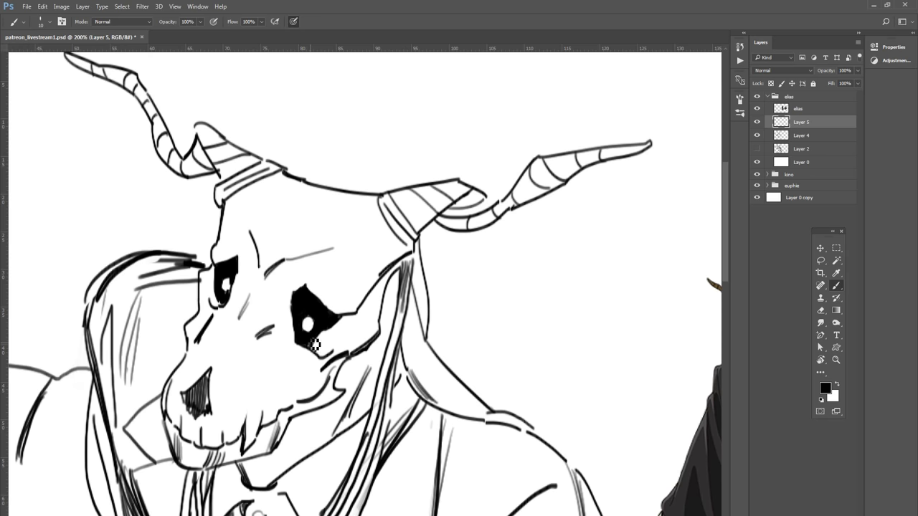
{"action": "key", "text": "bracketright"}
{"action": "mouse_move", "coordinate": [192, 394]}
{"action": "left_mouse_down"}
{"action": "mouse_move", "coordinate": [214, 384]}
{"action": "mouse_move", "coordinate": [200, 420]}
{"action": "left_mouse_up"}
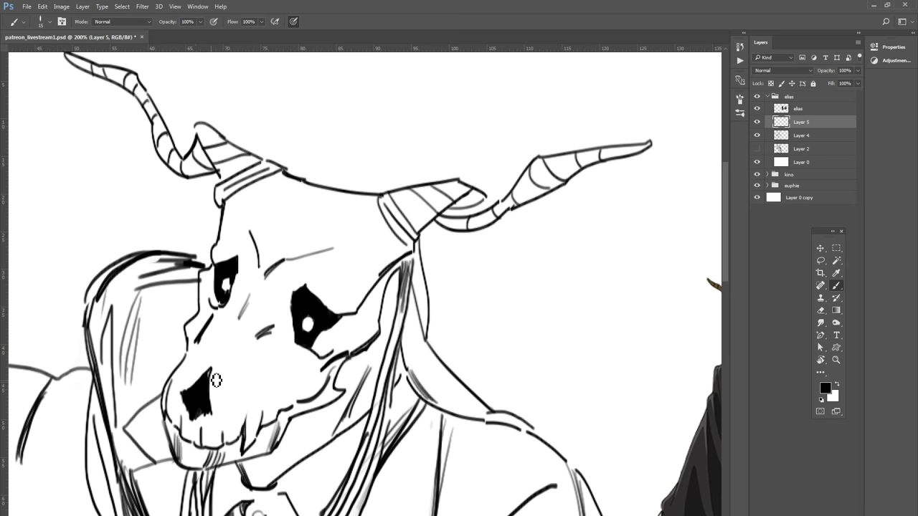
{"action": "key", "text": "ctrl+minus"}
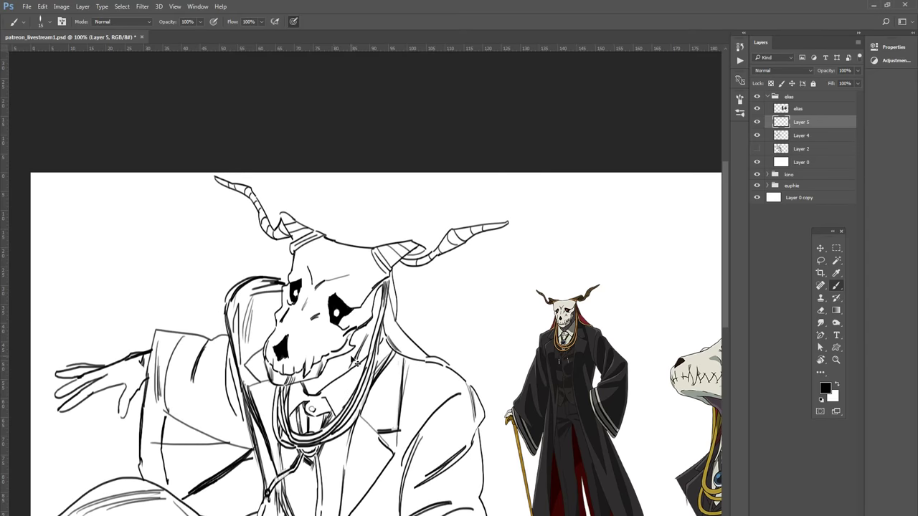
Step: Move Layer 5 below Layer 4 in the layer stack
{"action": "mouse_move", "coordinate": [357, 362]}
{"action": "left_mouse_down"}
{"action": "mouse_move", "coordinate": [345, 176]}
{"action": "mouse_move", "coordinate": [344, 237]}
{"action": "left_mouse_up"}
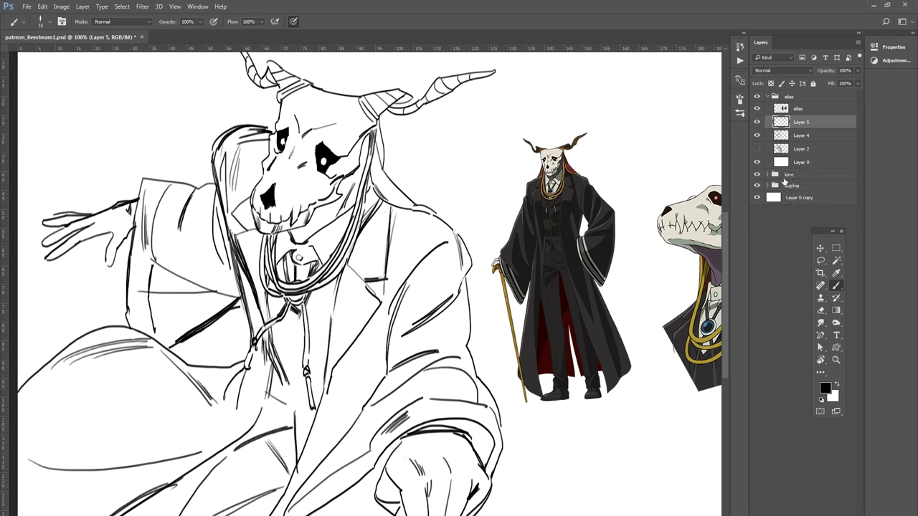
{"action": "key", "text": "Delete"}
{"action": "key", "text": "ctrl+z"}
{"action": "left_click_drag", "start_coordinate": [815, 121], "coordinate": [815, 142]}
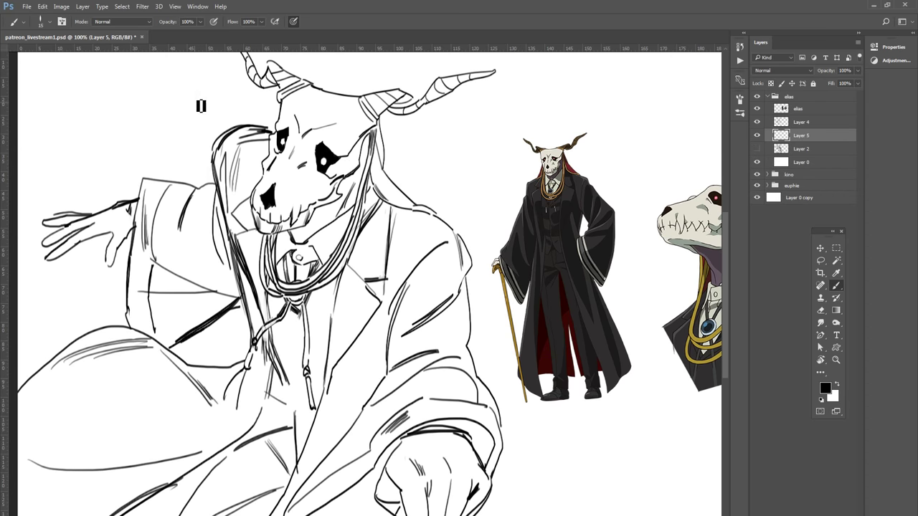
Step: Set the foreground colour to a mid grey
{"action": "left_click", "coordinate": [837, 385]}
{"action": "left_click", "coordinate": [825, 388]}
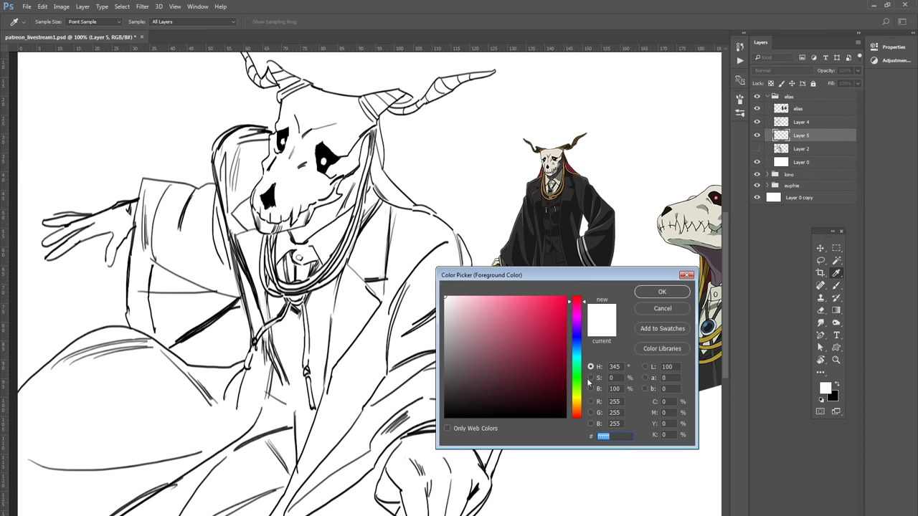
{"action": "left_click", "coordinate": [445, 366]}
{"action": "left_click", "coordinate": [675, 292]}
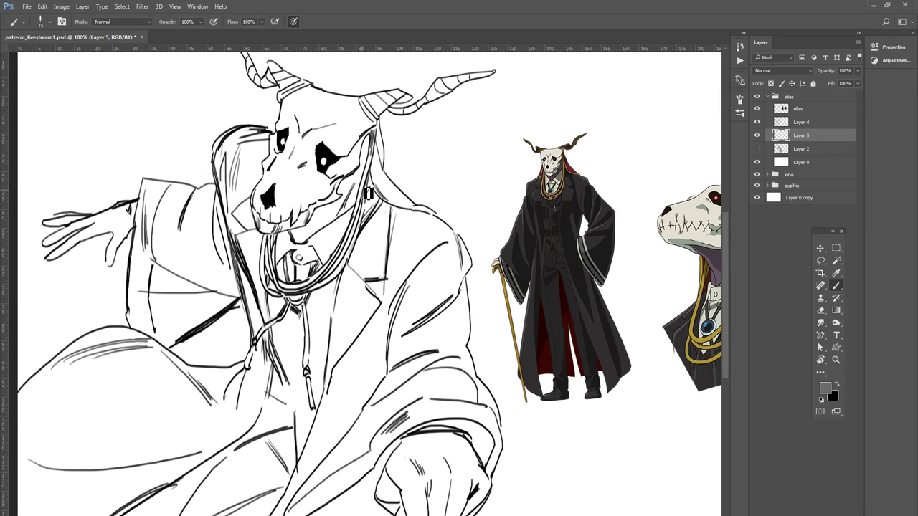
Step: Fill a rectangular marquee behind the figure with flat mid grey, then deselect
{"action": "key", "text": "ctrl+minus"}
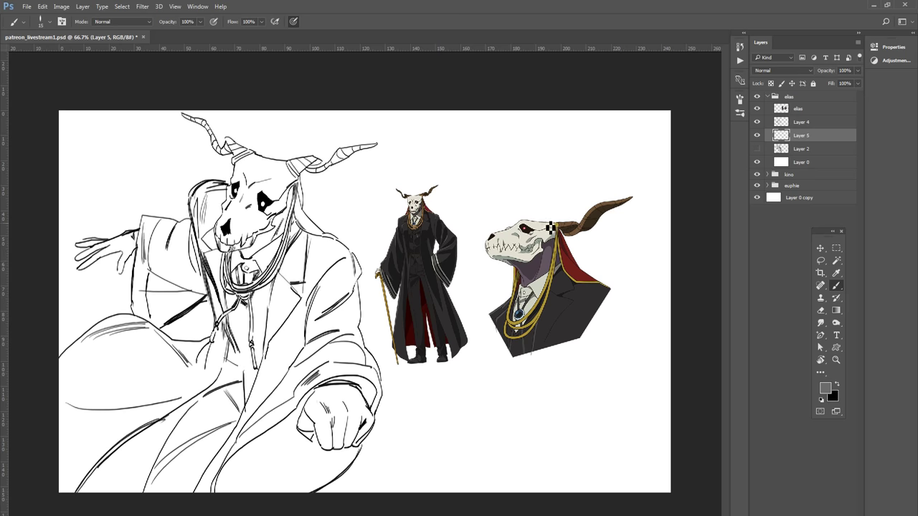
{"action": "left_click", "coordinate": [837, 248]}
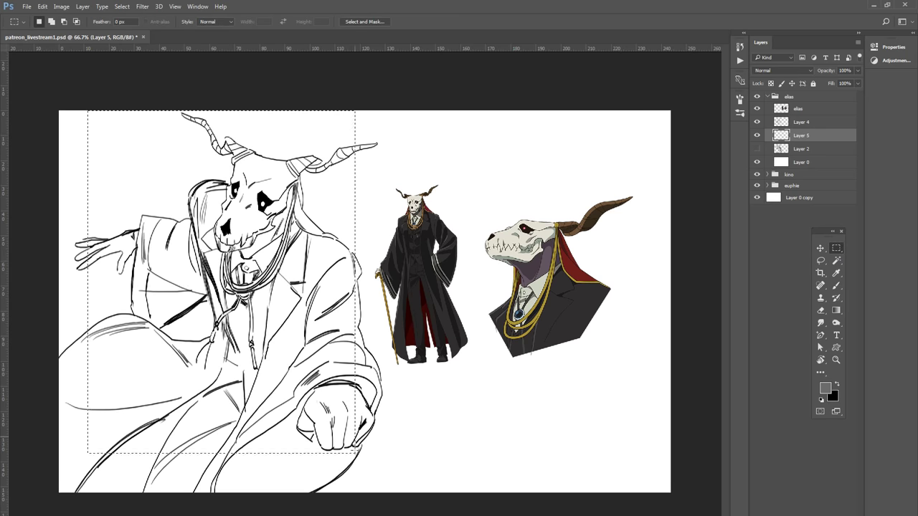
{"action": "left_click_drag", "start_coordinate": [355, 453], "coordinate": [398, 493]}
{"action": "left_click", "coordinate": [837, 310]}
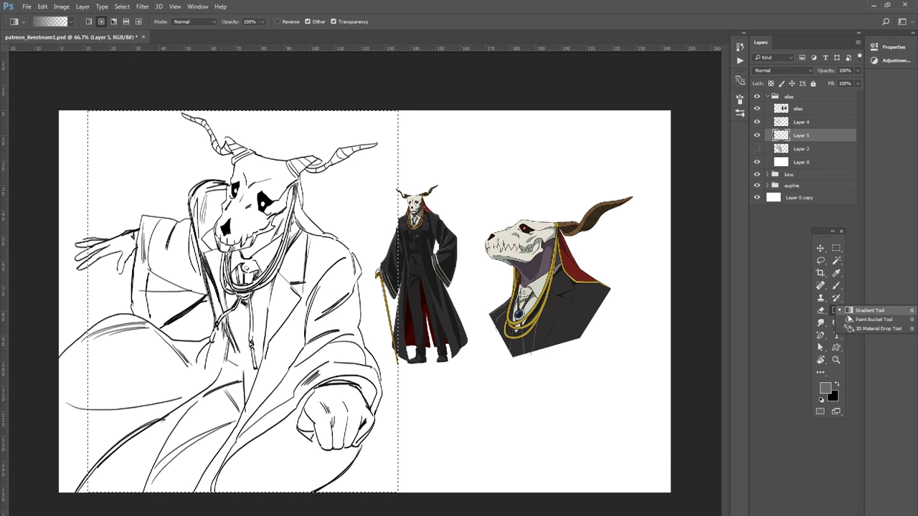
{"action": "left_click", "coordinate": [870, 320]}
{"action": "left_click", "coordinate": [246, 404]}
{"action": "key", "text": "ctrl+d"}
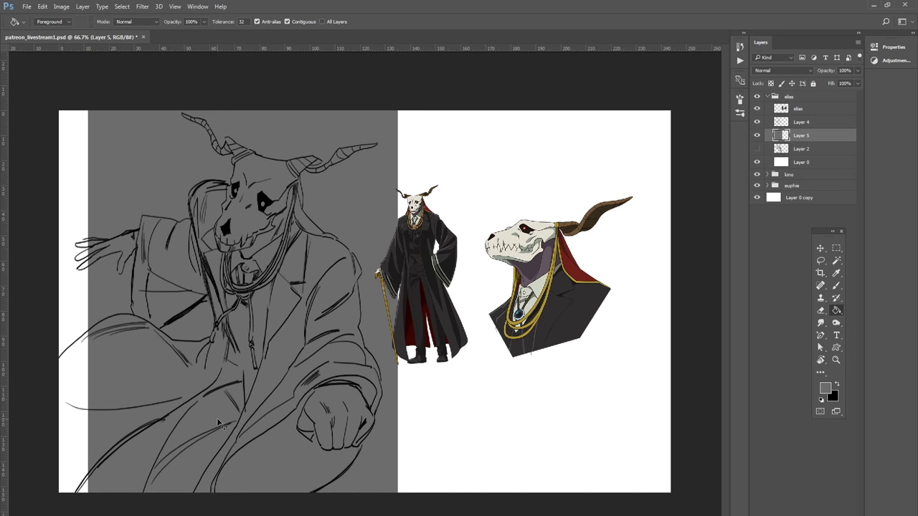
Step: Choose the Brush tool with a large textured brush preset
{"action": "left_click", "coordinate": [837, 286]}
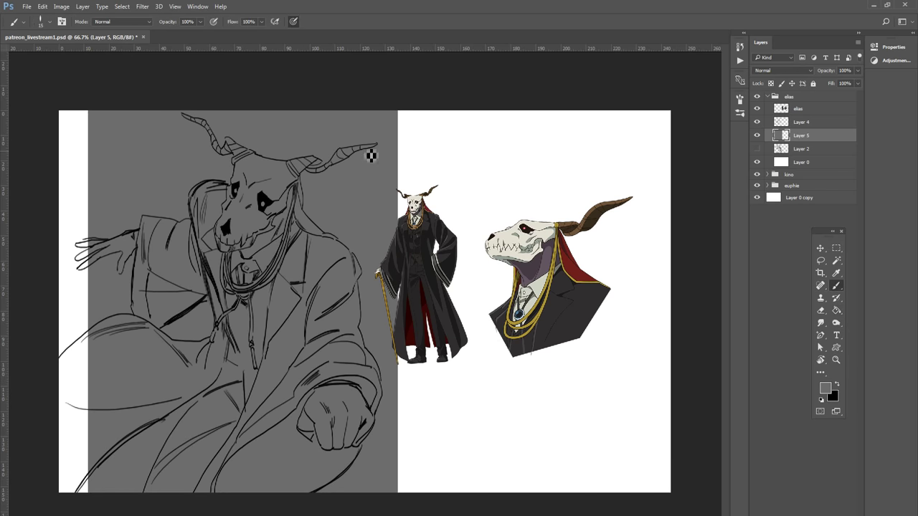
{"action": "left_click", "coordinate": [42, 20]}
{"action": "left_click", "coordinate": [31, 54]}
{"action": "left_click", "coordinate": [202, 57]}
Step: Paint grey textured strokes down the left strip and along the references' left edge
{"action": "left_click_drag", "start_coordinate": [81, 179], "coordinate": [56, 448]}
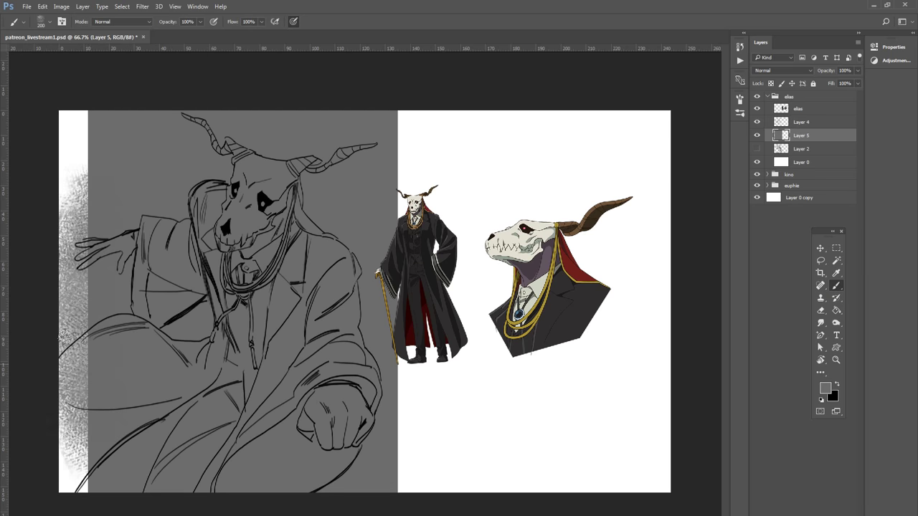
{"action": "key", "text": "bracketright"}
{"action": "mouse_move", "coordinate": [68, 230]}
{"action": "left_mouse_down"}
{"action": "mouse_move", "coordinate": [51, 303]}
{"action": "mouse_move", "coordinate": [51, 434]}
{"action": "mouse_move", "coordinate": [41, 148]}
{"action": "mouse_move", "coordinate": [96, 74]}
{"action": "mouse_move", "coordinate": [57, 143]}
{"action": "left_mouse_up"}
{"action": "left_click_drag", "start_coordinate": [411, 118], "coordinate": [419, 430]}
{"action": "mouse_move", "coordinate": [354, 402]}
{"action": "left_mouse_down"}
{"action": "mouse_move", "coordinate": [367, 294]}
{"action": "mouse_move", "coordinate": [368, 356]}
{"action": "mouse_move", "coordinate": [360, 317]}
{"action": "mouse_move", "coordinate": [375, 298]}
{"action": "left_mouse_up"}
Step: Try black texture strokes in the upper background, then undo them
{"action": "key", "text": "x"}
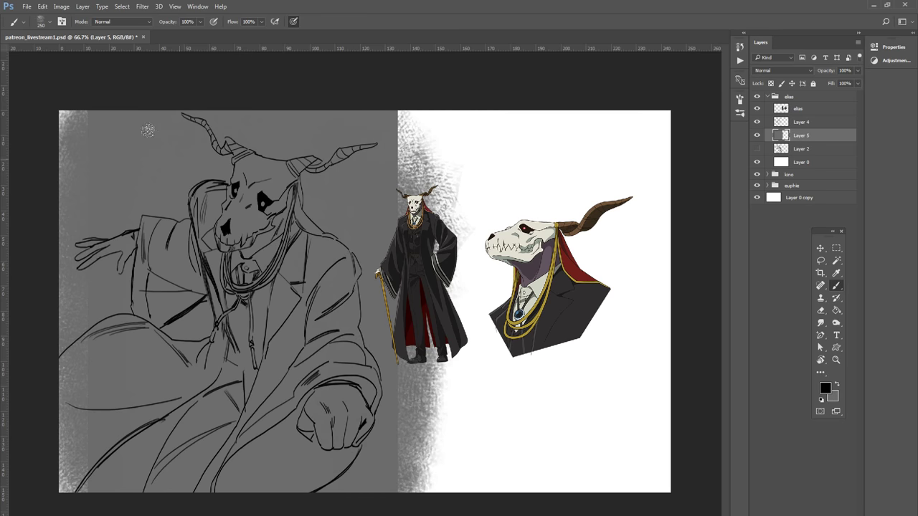
{"action": "mouse_move", "coordinate": [147, 130]}
{"action": "left_mouse_down"}
{"action": "mouse_move", "coordinate": [190, 75]}
{"action": "mouse_move", "coordinate": [72, 165]}
{"action": "mouse_move", "coordinate": [148, 86]}
{"action": "mouse_move", "coordinate": [214, 104]}
{"action": "mouse_move", "coordinate": [261, 93]}
{"action": "mouse_move", "coordinate": [323, 215]}
{"action": "left_mouse_up"}
{"action": "key", "text": "ctrl+z"}
{"action": "left_click_drag", "start_coordinate": [359, 94], "coordinate": [404, 183]}
{"action": "key", "text": "ctrl+z"}
Step: With a soft round brush, darken the background's top and bottom, relightening the lower middle in grey
{"action": "left_click", "coordinate": [51, 24]}
{"action": "left_click", "coordinate": [115, 123]}
{"action": "left_click", "coordinate": [194, 58]}
{"action": "mouse_move", "coordinate": [322, 502]}
{"action": "left_mouse_down"}
{"action": "mouse_move", "coordinate": [129, 502]}
{"action": "mouse_move", "coordinate": [345, 502]}
{"action": "left_mouse_up"}
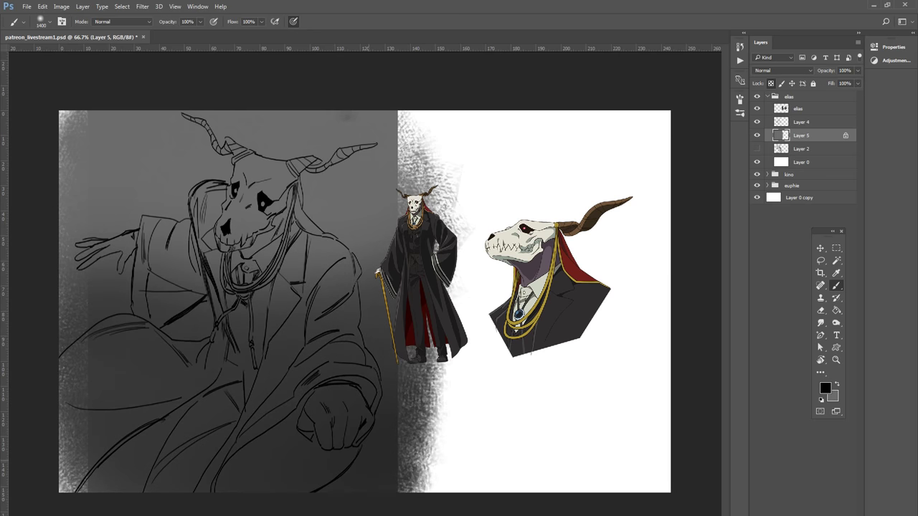
{"action": "left_click_drag", "start_coordinate": [65, 86], "coordinate": [402, 86]}
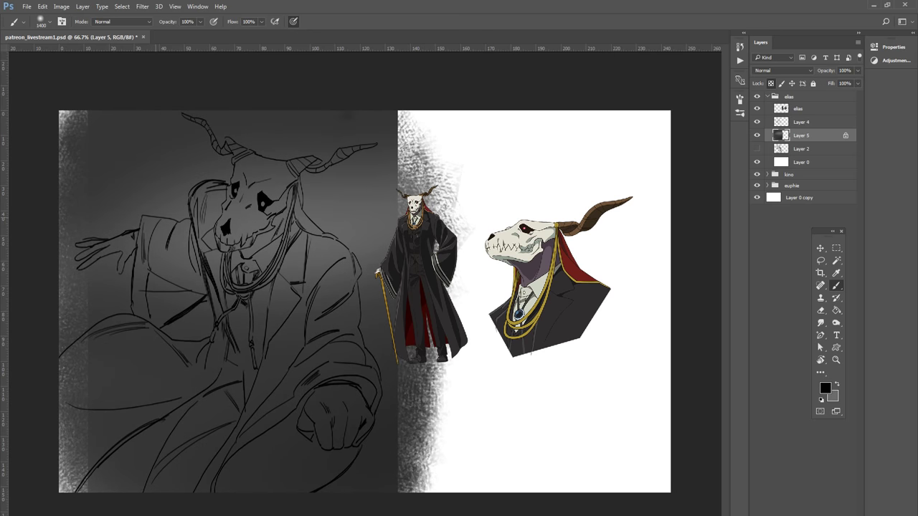
{"action": "key", "text": "x"}
{"action": "left_click_drag", "start_coordinate": [215, 502], "coordinate": [301, 502]}
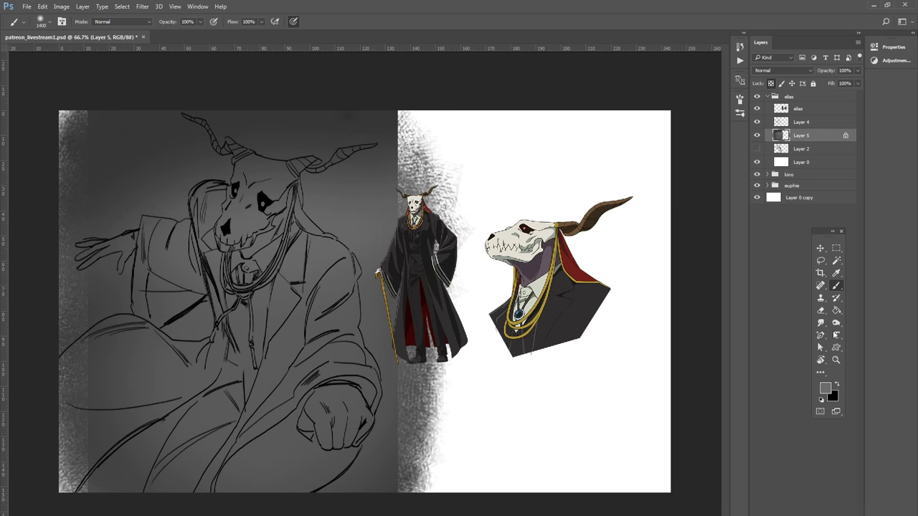
Step: Add a new black shading layer at 38% opacity
{"action": "key", "text": "ctrl+shift+alt+n"}
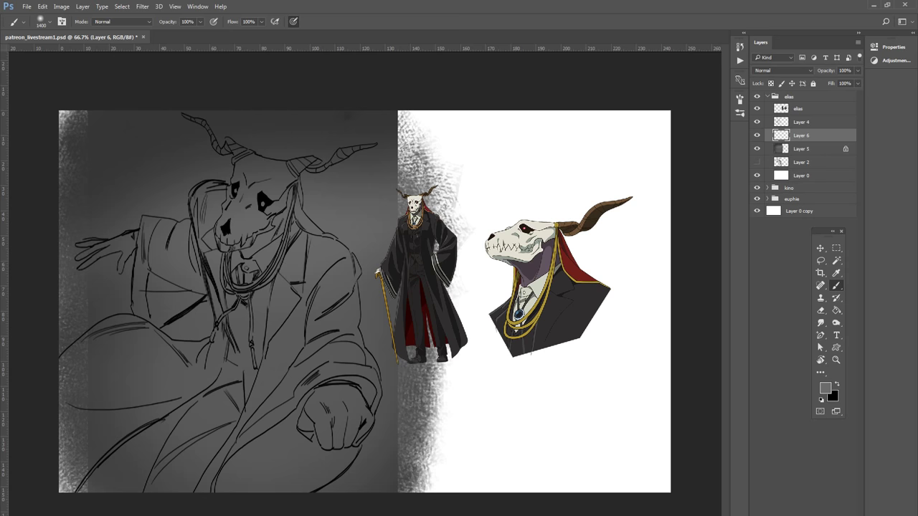
{"action": "key", "text": "x"}
{"action": "left_click", "coordinate": [810, 70]}
{"action": "left_click", "coordinate": [858, 73]}
{"action": "left_click", "coordinate": [854, 83]}
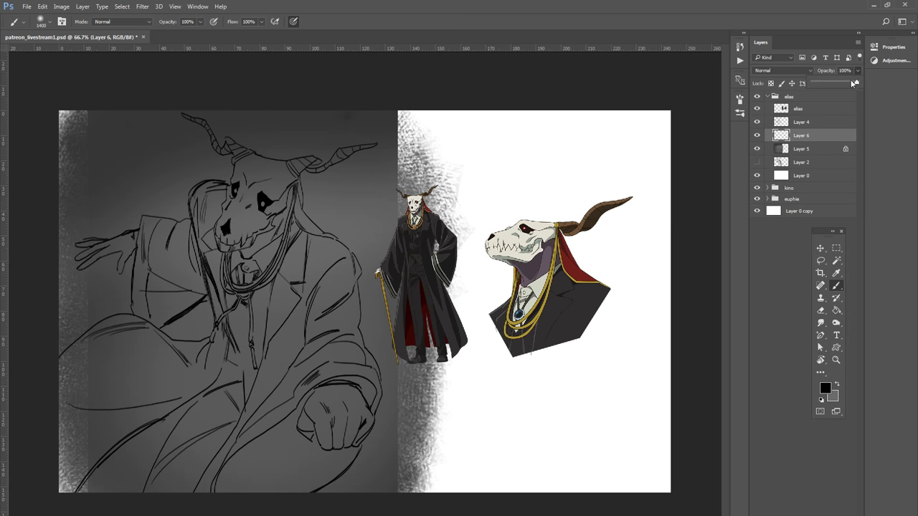
Step: Shade darkly around the skull and horns and over the left shoulder, arm and torso
{"action": "key", "text": "ctrl+plus"}
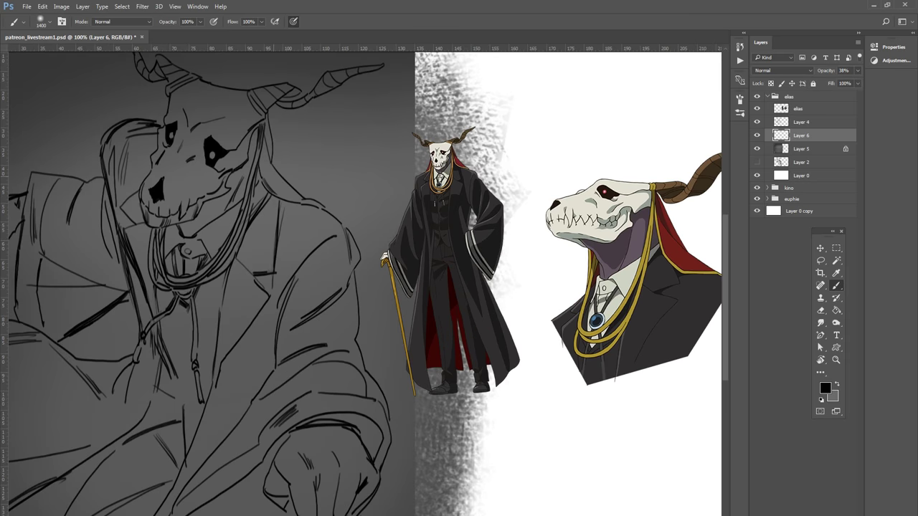
{"action": "left_click_drag", "start_coordinate": [381, 238], "coordinate": [495, 355]}
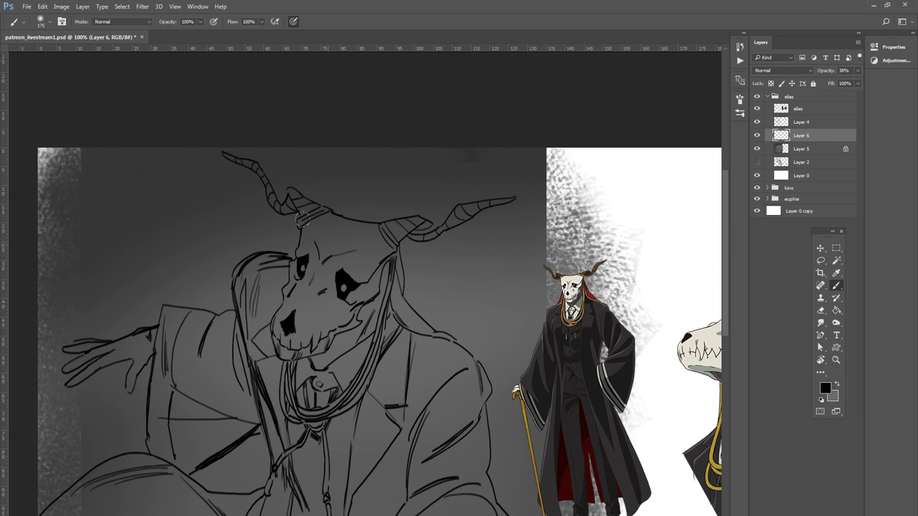
{"action": "mouse_move", "coordinate": [229, 289]}
{"action": "left_mouse_down"}
{"action": "mouse_move", "coordinate": [370, 237]}
{"action": "mouse_move", "coordinate": [248, 283]}
{"action": "mouse_move", "coordinate": [241, 298]}
{"action": "left_mouse_up"}
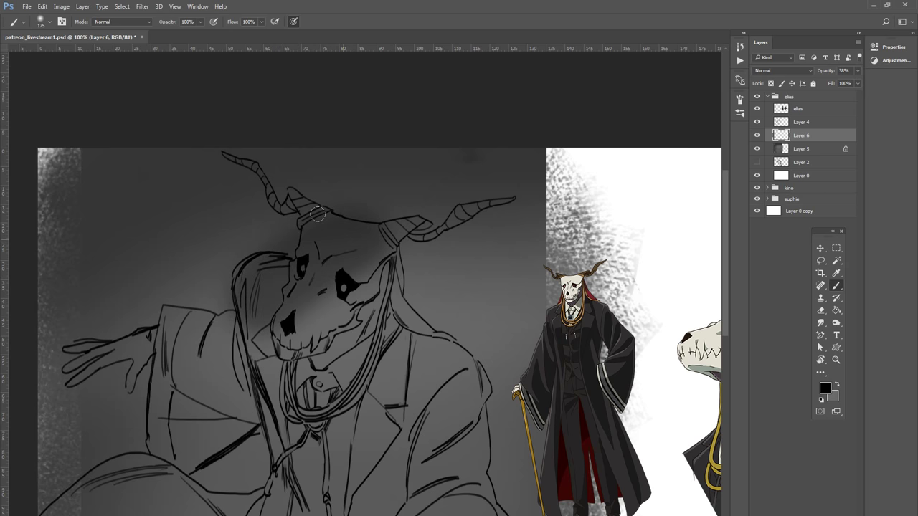
{"action": "mouse_move", "coordinate": [337, 208]}
{"action": "left_mouse_down"}
{"action": "mouse_move", "coordinate": [250, 223]}
{"action": "mouse_move", "coordinate": [186, 256]}
{"action": "mouse_move", "coordinate": [204, 316]}
{"action": "left_mouse_up"}
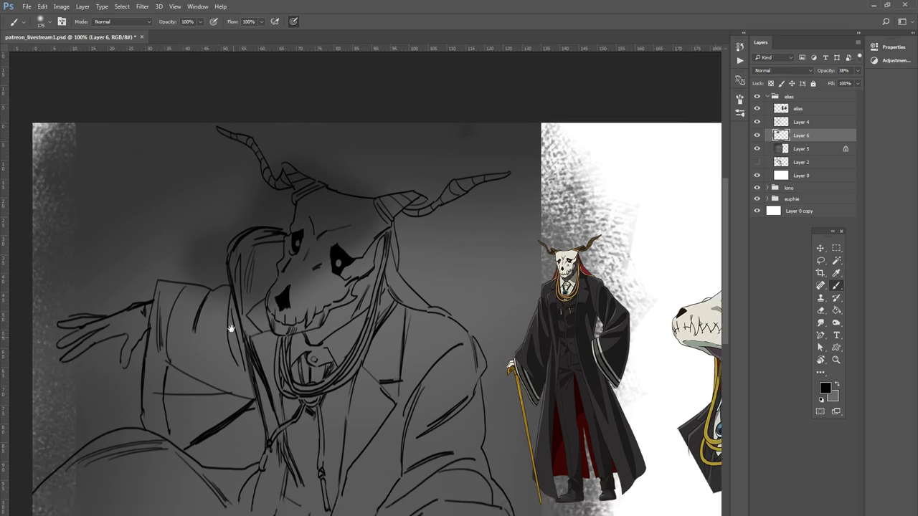
{"action": "left_click_drag", "start_coordinate": [239, 358], "coordinate": [193, 180]}
{"action": "left_click_drag", "start_coordinate": [129, 130], "coordinate": [208, 230]}
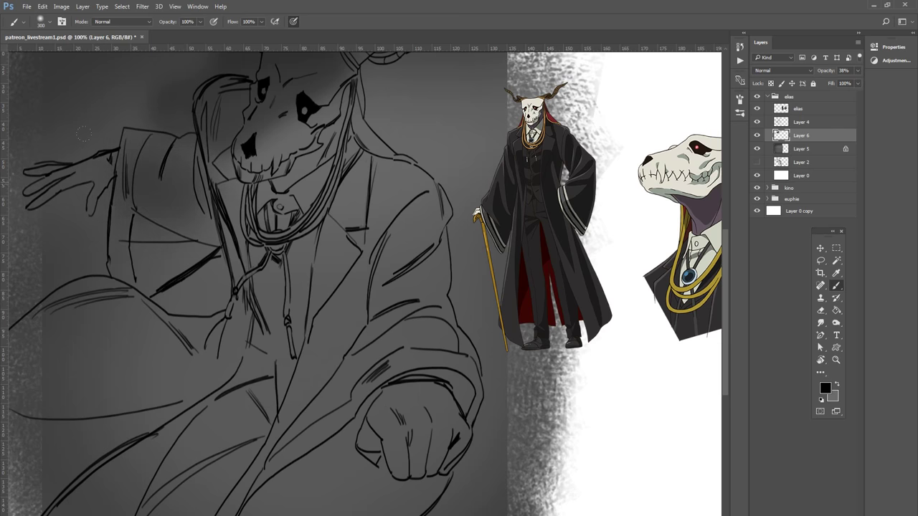
{"action": "left_click_drag", "start_coordinate": [57, 237], "coordinate": [129, 130]}
{"action": "left_click_drag", "start_coordinate": [223, 172], "coordinate": [208, 316]}
{"action": "left_click_drag", "start_coordinate": [143, 344], "coordinate": [178, 192]}
Step: Shade the coat's right side, the fist, lower coat, legs and upper-left arm
{"action": "left_click_drag", "start_coordinate": [269, 244], "coordinate": [273, 337]}
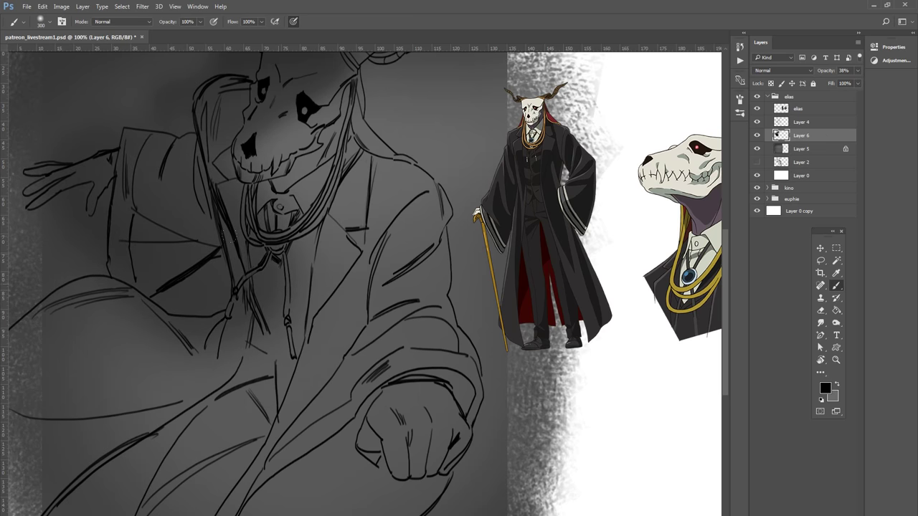
{"action": "mouse_move", "coordinate": [416, 163]}
{"action": "left_mouse_down"}
{"action": "mouse_move", "coordinate": [273, 384]}
{"action": "mouse_move", "coordinate": [401, 485]}
{"action": "left_mouse_up"}
{"action": "mouse_move", "coordinate": [423, 430]}
{"action": "left_mouse_down"}
{"action": "mouse_move", "coordinate": [301, 402]}
{"action": "mouse_move", "coordinate": [237, 502]}
{"action": "left_mouse_up"}
{"action": "mouse_move", "coordinate": [380, 440]}
{"action": "left_mouse_down"}
{"action": "mouse_move", "coordinate": [420, 348]}
{"action": "mouse_move", "coordinate": [383, 437]}
{"action": "left_mouse_up"}
{"action": "left_click_drag", "start_coordinate": [194, 373], "coordinate": [107, 302]}
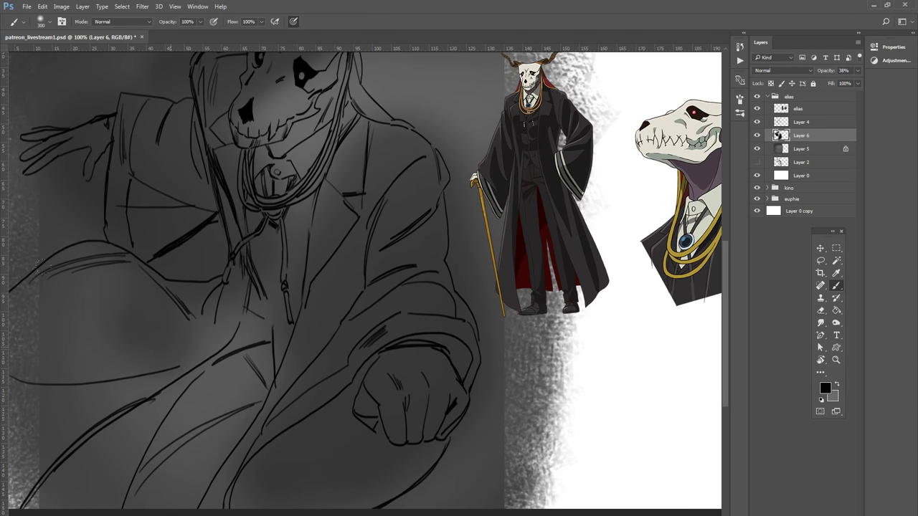
{"action": "left_click_drag", "start_coordinate": [43, 287], "coordinate": [201, 402]}
{"action": "left_click_drag", "start_coordinate": [21, 244], "coordinate": [93, 301]}
{"action": "left_click_drag", "start_coordinate": [222, 330], "coordinate": [237, 359]}
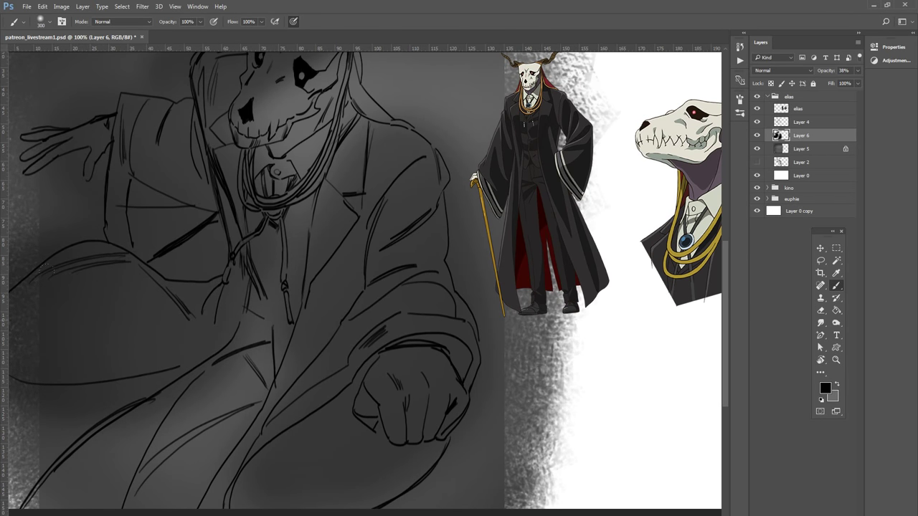
Step: Raise the shading layer's opacity to 77%
{"action": "left_click", "coordinate": [857, 71]}
{"action": "left_click_drag", "start_coordinate": [828, 82], "coordinate": [846, 82]}
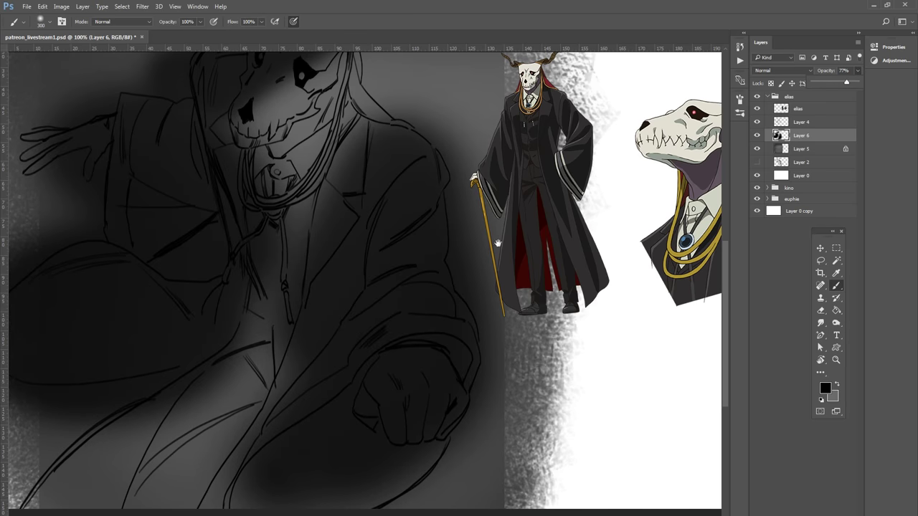
{"action": "left_click_drag", "start_coordinate": [497, 244], "coordinate": [566, 360]}
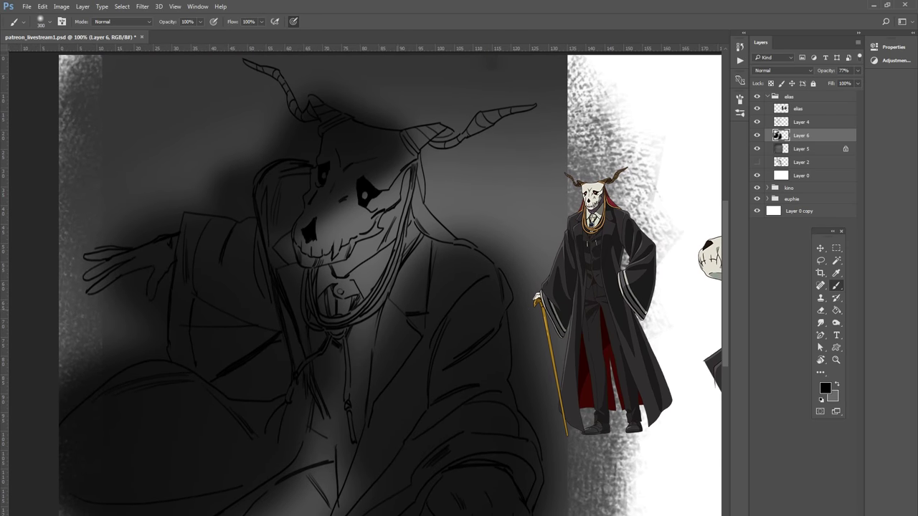
Step: With a smaller eraser, lift shadow from the upper-left background, horn base and jaw
{"action": "key", "text": "e"}
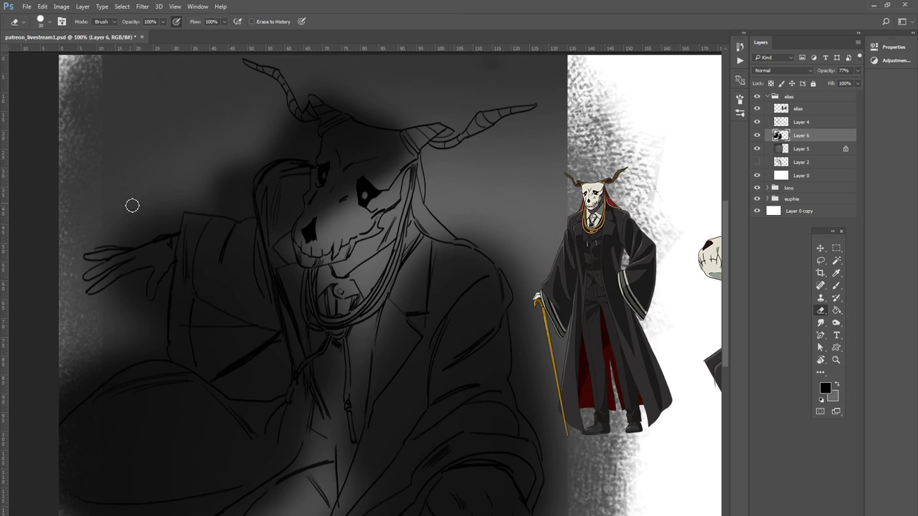
{"action": "key", "text": "bracketleft"}
{"action": "left_click_drag", "start_coordinate": [108, 222], "coordinate": [133, 174]}
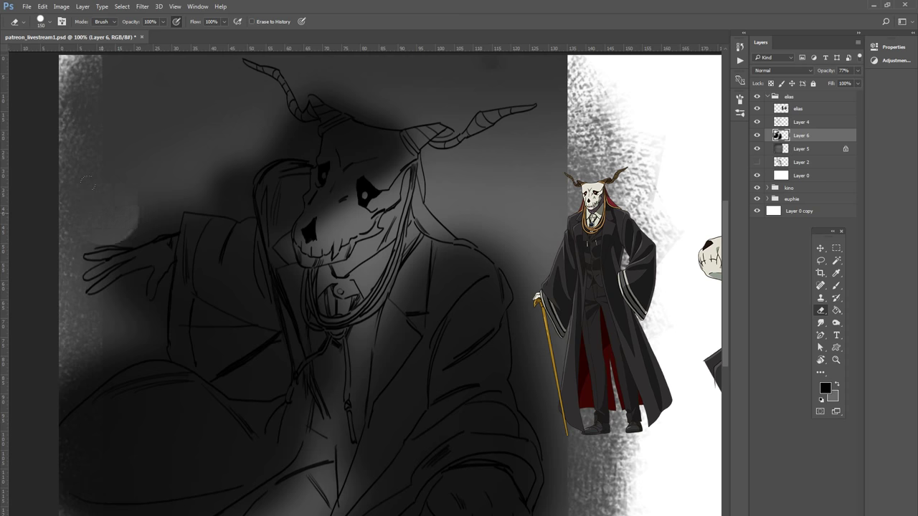
{"action": "mouse_move", "coordinate": [185, 155]}
{"action": "left_mouse_down"}
{"action": "mouse_move", "coordinate": [213, 165]}
{"action": "mouse_move", "coordinate": [271, 113]}
{"action": "left_mouse_up"}
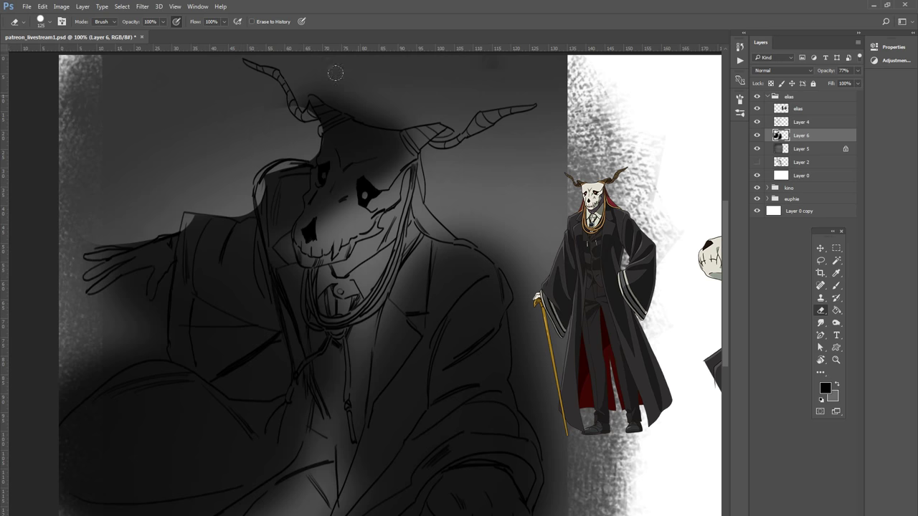
{"action": "left_click_drag", "start_coordinate": [303, 63], "coordinate": [377, 83]}
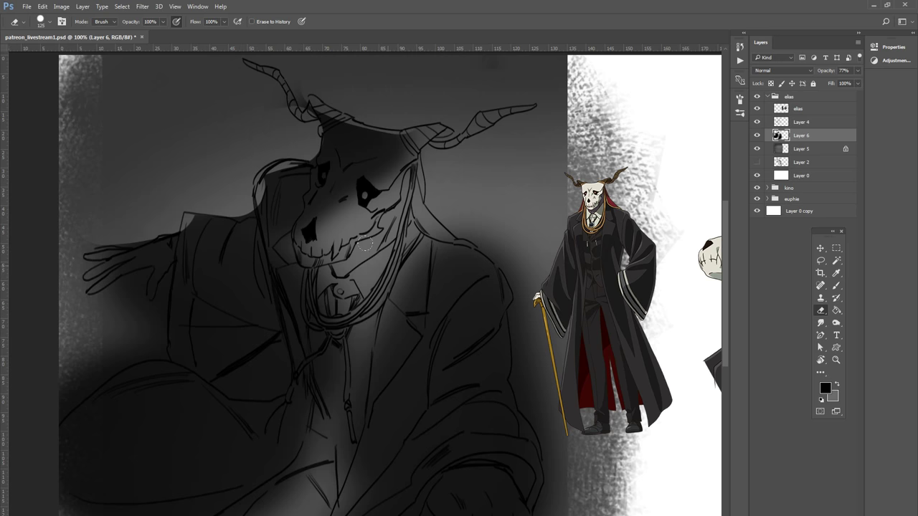
{"action": "mouse_move", "coordinate": [310, 249]}
{"action": "left_mouse_down"}
{"action": "mouse_move", "coordinate": [327, 265]}
{"action": "mouse_move", "coordinate": [310, 218]}
{"action": "mouse_move", "coordinate": [374, 195]}
{"action": "left_mouse_up"}
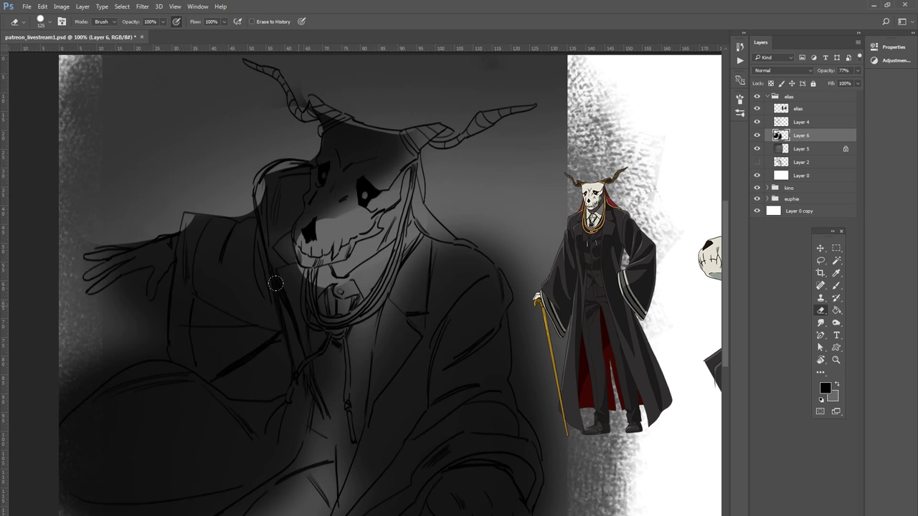
Step: Erase shadow below the outstretched hand and along the coat's right edge
{"action": "mouse_move", "coordinate": [119, 278]}
{"action": "left_mouse_down"}
{"action": "mouse_move", "coordinate": [93, 345]}
{"action": "mouse_move", "coordinate": [18, 382]}
{"action": "left_mouse_up"}
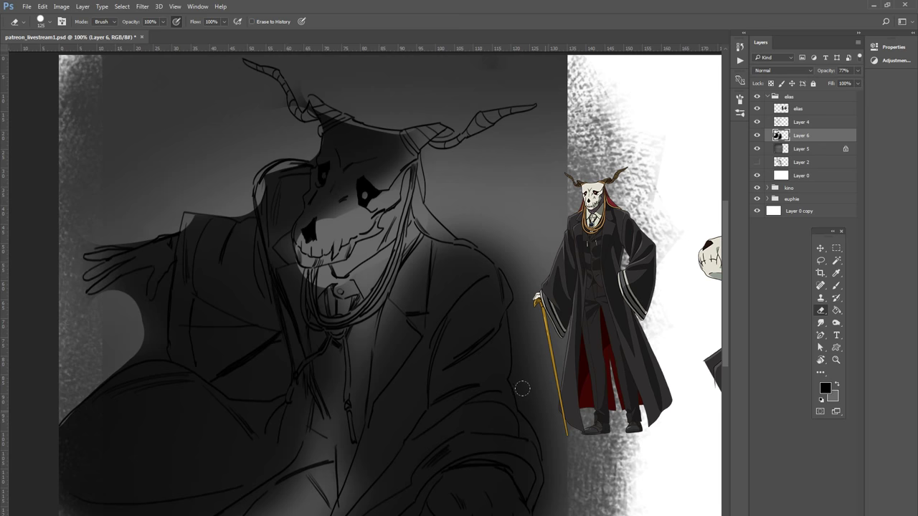
{"action": "left_click_drag", "start_coordinate": [522, 389], "coordinate": [512, 250]}
{"action": "left_click_drag", "start_coordinate": [476, 136], "coordinate": [484, 271]}
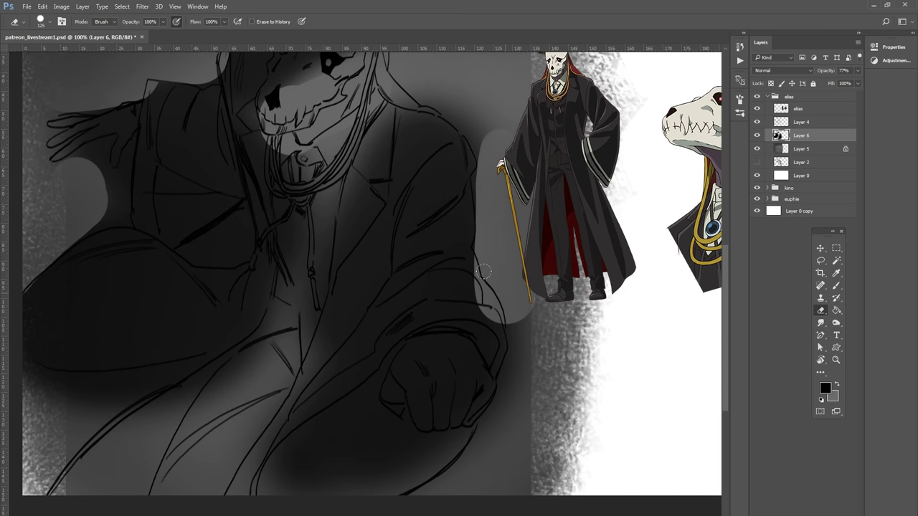
{"action": "key", "text": "ctrl+z"}
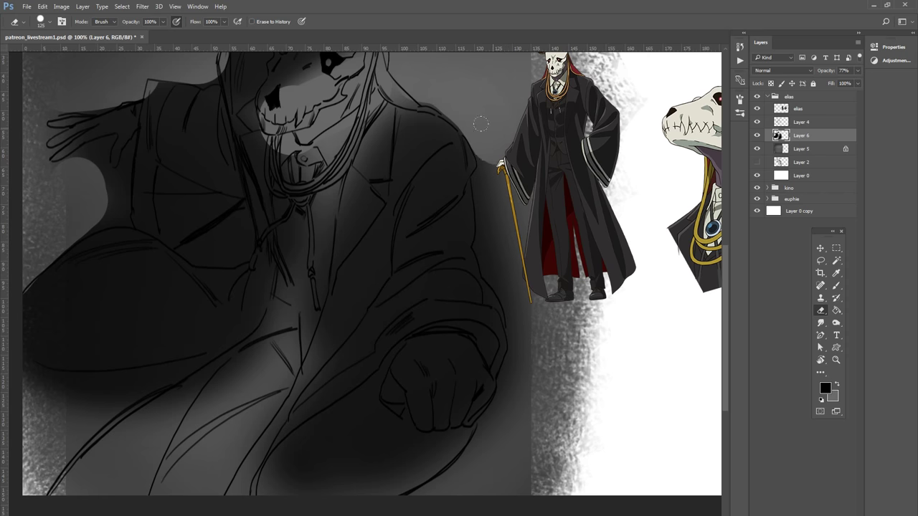
{"action": "mouse_move", "coordinate": [485, 172]}
{"action": "left_mouse_down"}
{"action": "mouse_move", "coordinate": [479, 230]}
{"action": "mouse_move", "coordinate": [510, 352]}
{"action": "mouse_move", "coordinate": [502, 409]}
{"action": "mouse_move", "coordinate": [459, 473]}
{"action": "mouse_move", "coordinate": [500, 381]}
{"action": "mouse_move", "coordinate": [605, 504]}
{"action": "left_mouse_up"}
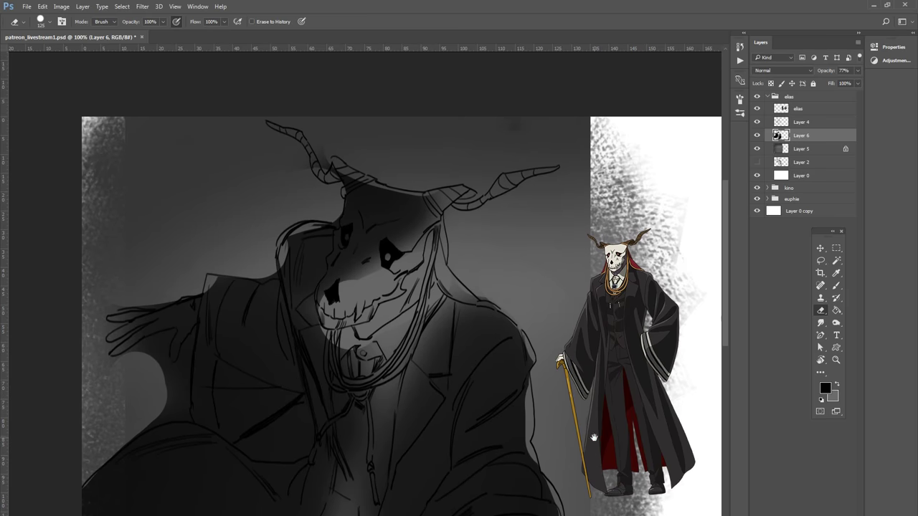
Step: Return to the Brush tool and set the foreground colour to white
{"action": "left_click", "coordinate": [835, 286]}
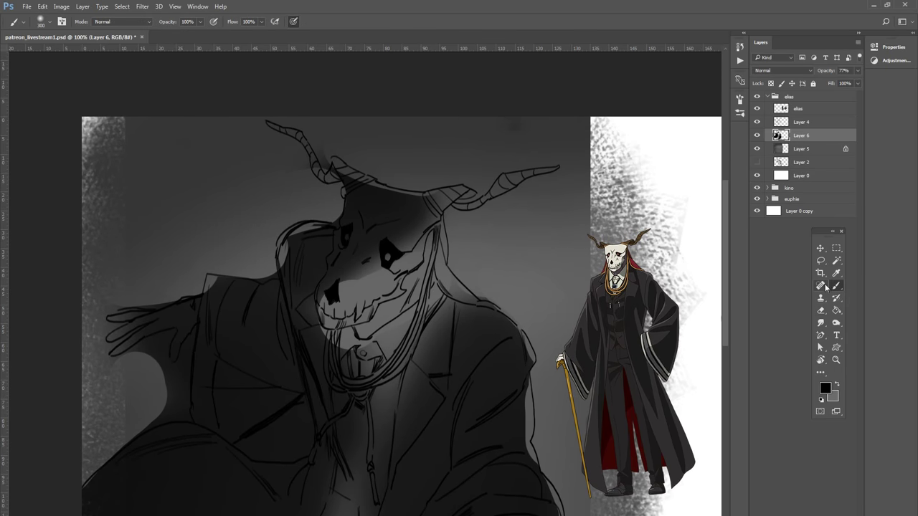
{"action": "key", "text": "ctrl+plus"}
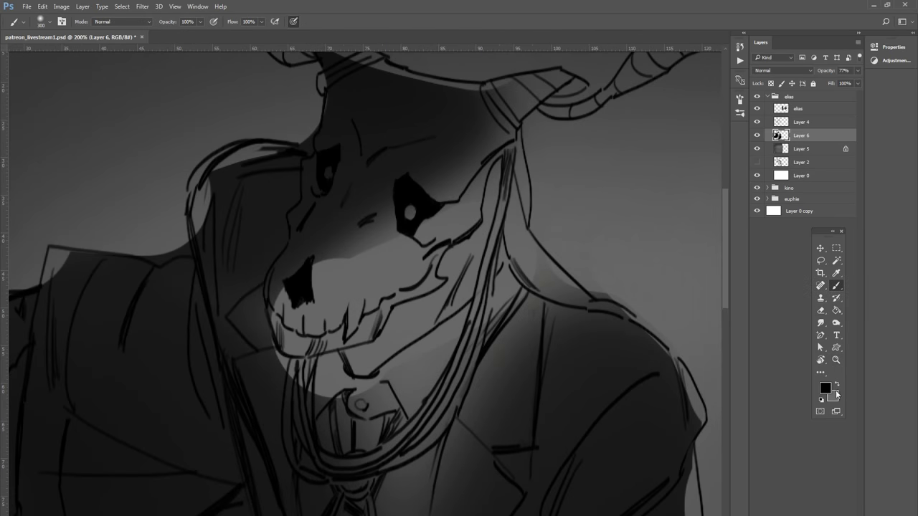
{"action": "left_click", "coordinate": [837, 394]}
{"action": "left_click", "coordinate": [670, 308]}
{"action": "left_click", "coordinate": [835, 385]}
{"action": "left_click", "coordinate": [825, 388]}
{"action": "left_click_drag", "start_coordinate": [550, 340], "coordinate": [445, 296]}
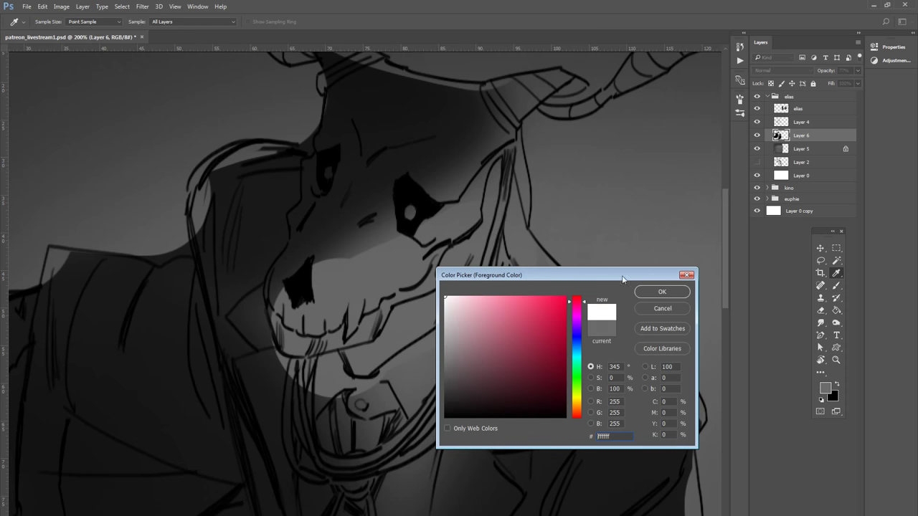
{"action": "left_click", "coordinate": [662, 292]}
Step: Dab white glints into both eye sockets with a 36 px hard round brush
{"action": "left_click_drag", "start_coordinate": [242, 139], "coordinate": [251, 202]}
{"action": "left_click", "coordinate": [50, 22]}
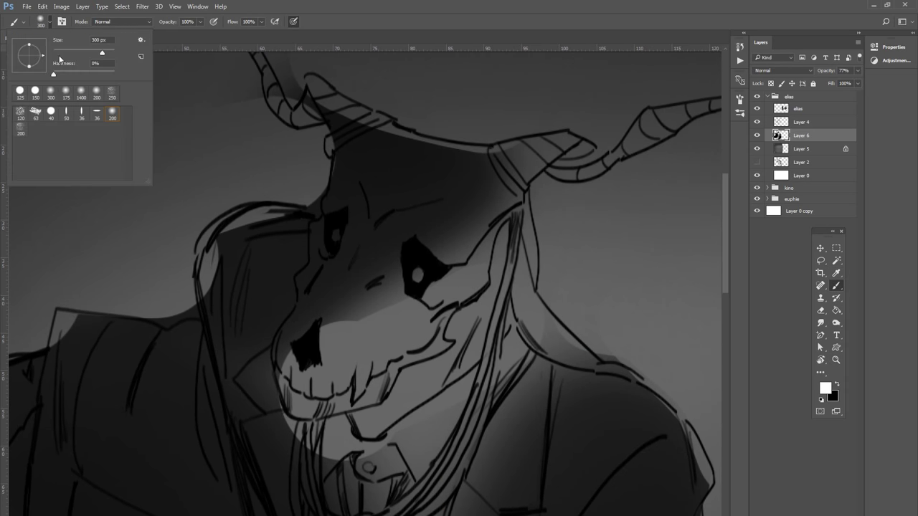
{"action": "left_click", "coordinate": [52, 113]}
{"action": "left_click", "coordinate": [83, 112]}
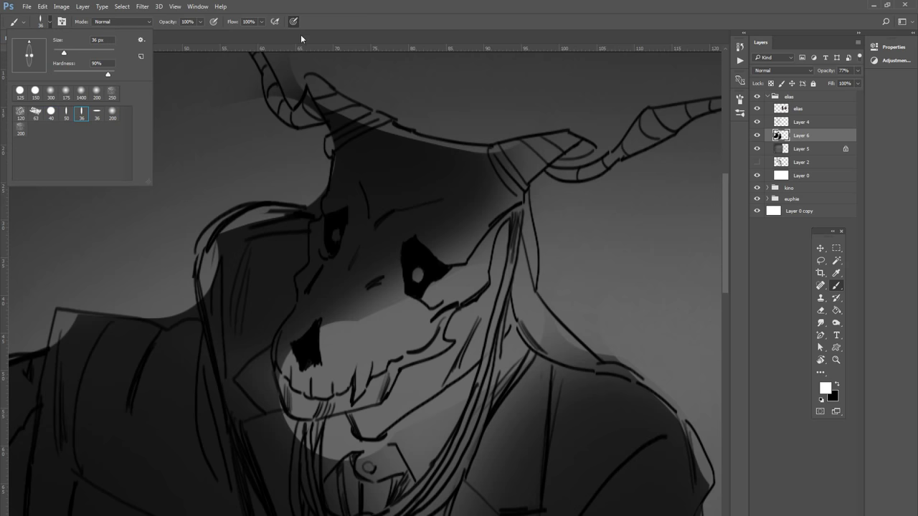
{"action": "left_click", "coordinate": [331, 12]}
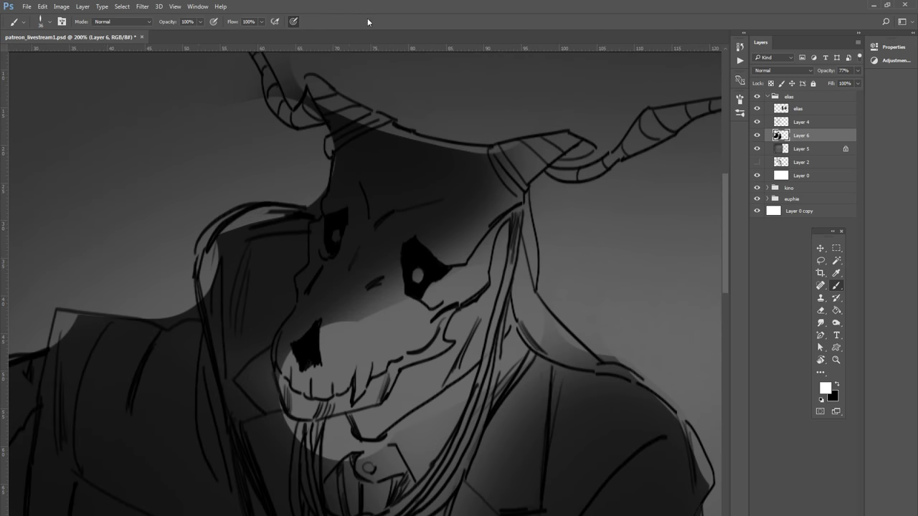
{"action": "left_click", "coordinate": [418, 273]}
{"action": "left_click", "coordinate": [337, 231]}
Step: Move the elias reference layer closer to the painting
{"action": "key", "text": "ctrl+minus"}
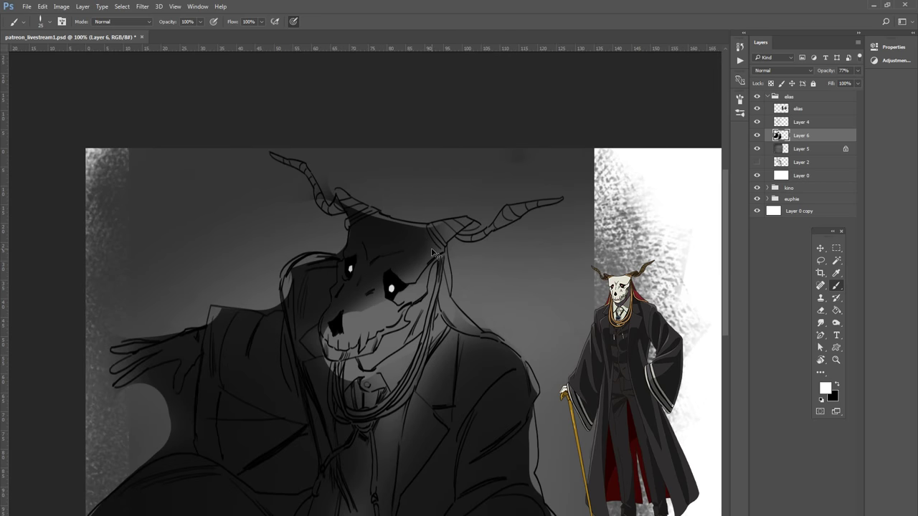
{"action": "key", "text": "ctrl+plus"}
{"action": "key", "text": "ctrl+minus"}
{"action": "left_click", "coordinate": [817, 108]}
{"action": "left_click", "coordinate": [820, 248]}
{"action": "left_click_drag", "start_coordinate": [641, 339], "coordinate": [589, 293]}
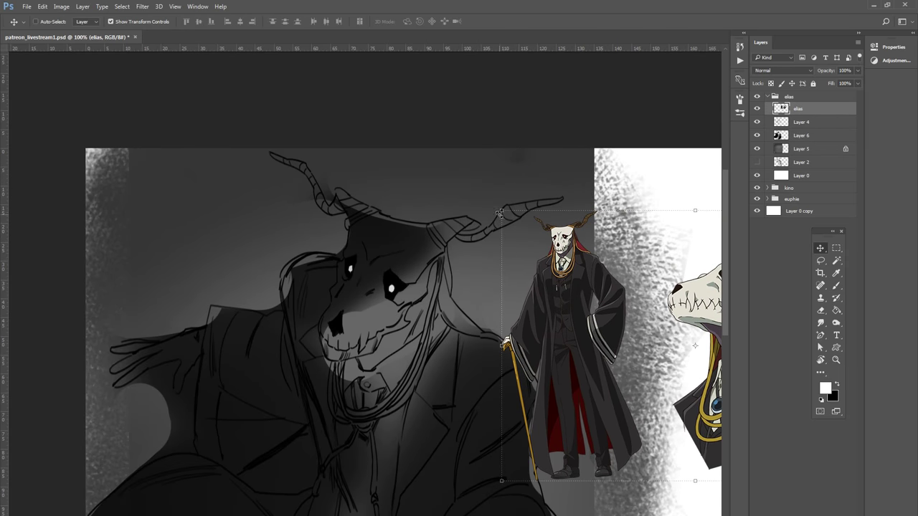
Step: Cancel a rotation of the reference and reselect Layer 6
{"action": "left_click_drag", "start_coordinate": [500, 213], "coordinate": [527, 243]}
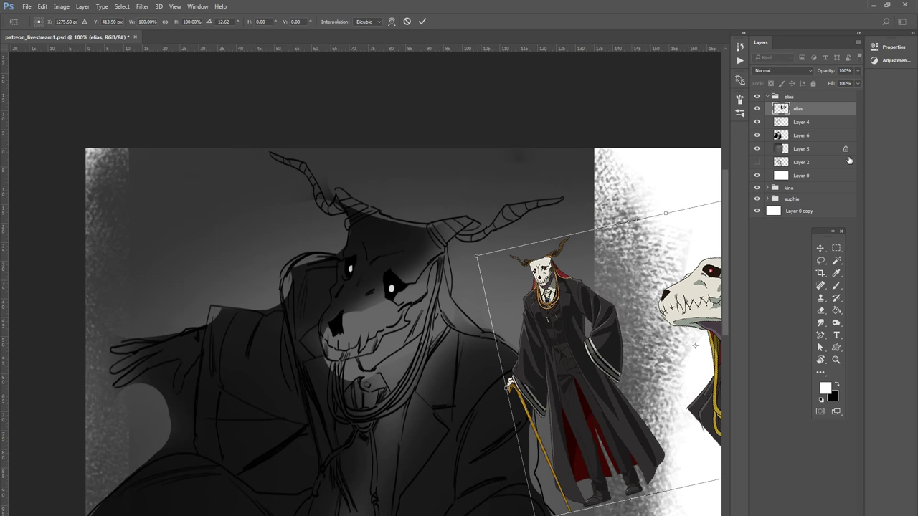
{"action": "key", "text": "Escape"}
{"action": "left_click", "coordinate": [807, 136]}
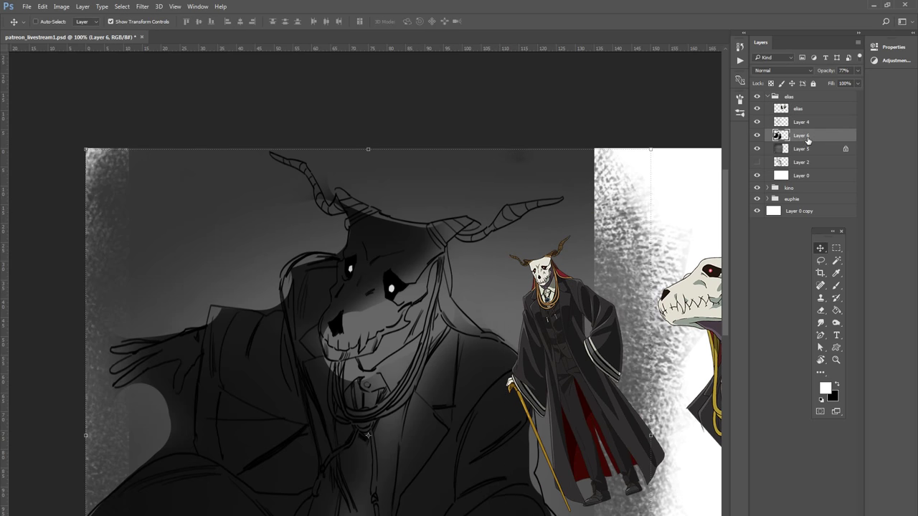
Step: At 200% zoom, paint a short white forehead highlight with a smaller brush, then swap colours
{"action": "key", "text": "ctrl+plus"}
{"action": "scroll", "coordinate": [545, 205], "scroll_direction": "right", "scroll_amount": 3}
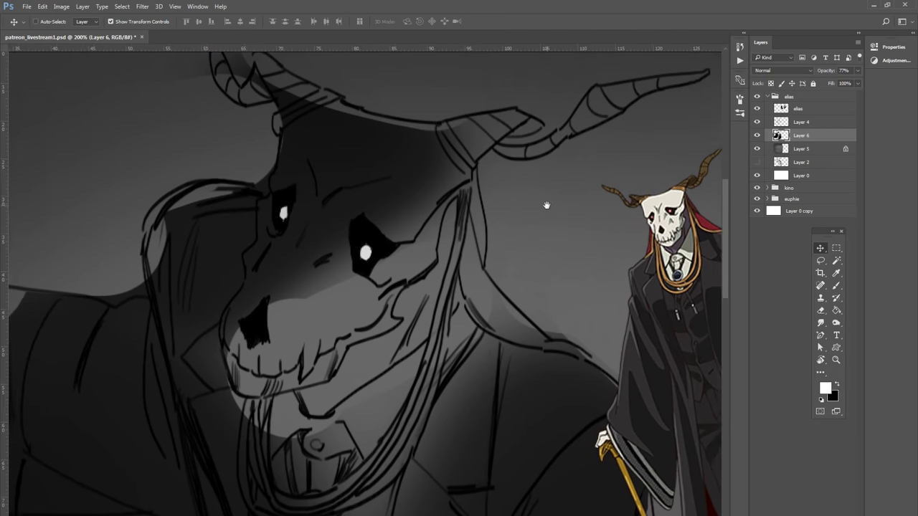
{"action": "key", "text": "b"}
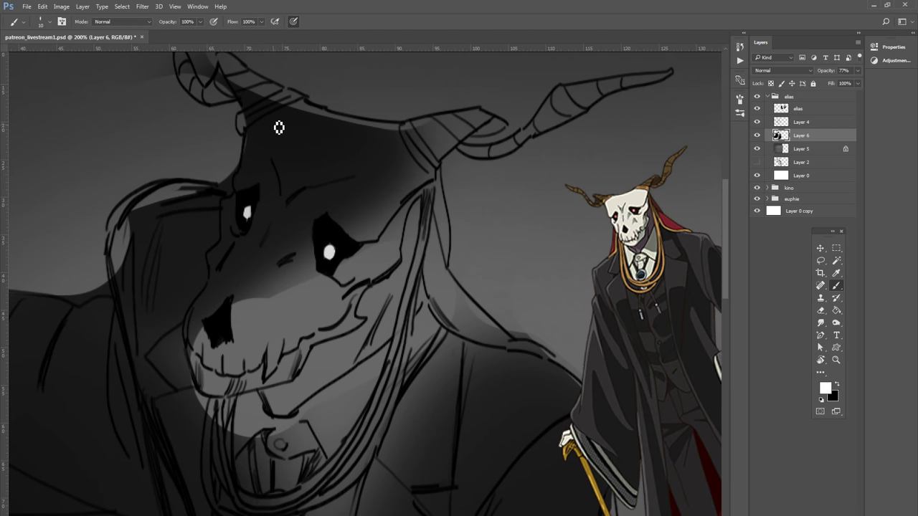
{"action": "key", "text": "bracketleft"}
{"action": "key", "text": "bracketleft"}
{"action": "left_click_drag", "start_coordinate": [291, 107], "coordinate": [317, 110]}
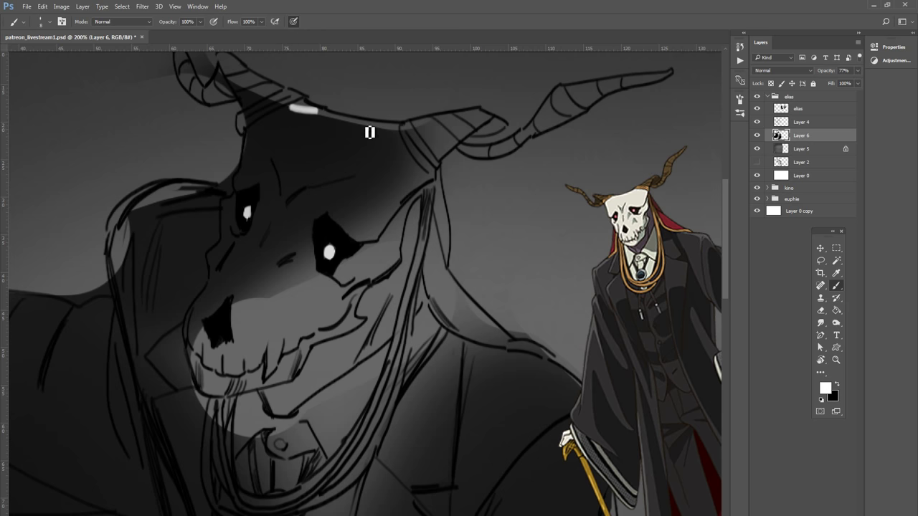
{"action": "key", "text": "x"}
{"action": "left_click", "coordinate": [825, 388]}
Step: Accept mid grey 5e5e5e, then highlight the skull's top edge between the horns in white
{"action": "left_click", "coordinate": [536, 242]}
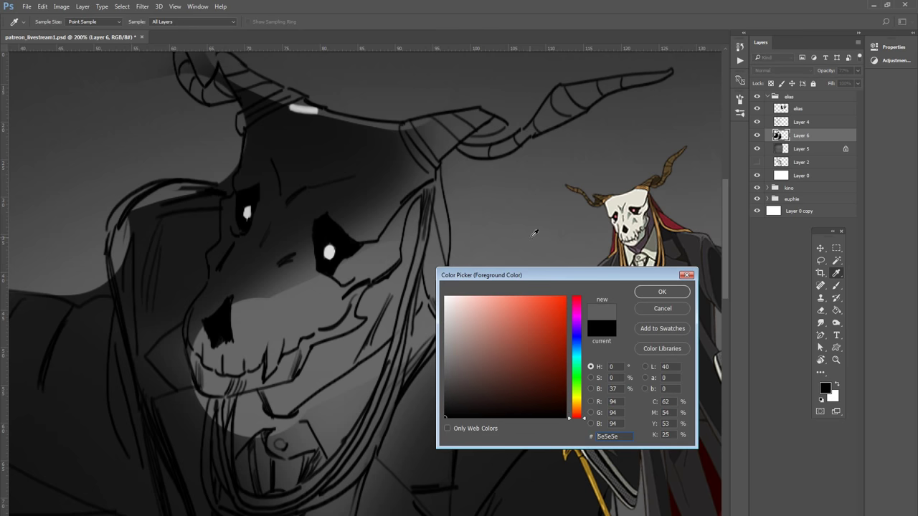
{"action": "left_click", "coordinate": [662, 292]}
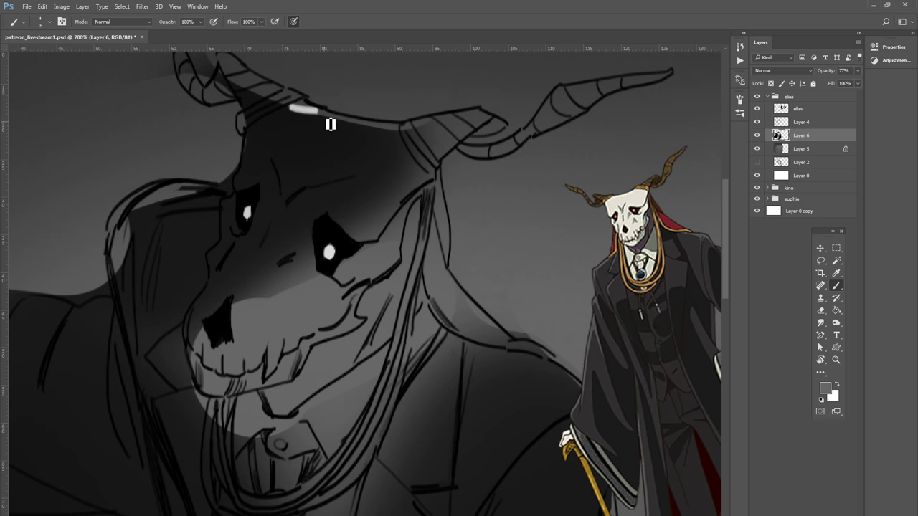
{"action": "key", "text": "x"}
{"action": "left_click_drag", "start_coordinate": [342, 120], "coordinate": [404, 130]}
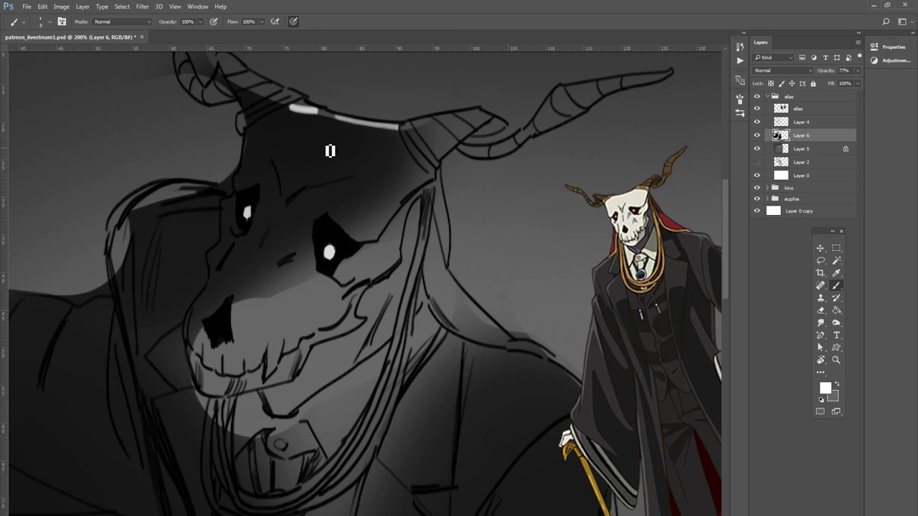
Step: Hatch grey shading on the forehead and add white highlights around the right eye socket
{"action": "key", "text": "x"}
{"action": "mouse_move", "coordinate": [386, 132]}
{"action": "left_mouse_down"}
{"action": "mouse_move", "coordinate": [328, 175]}
{"action": "mouse_move", "coordinate": [390, 153]}
{"action": "mouse_move", "coordinate": [341, 204]}
{"action": "mouse_move", "coordinate": [410, 179]}
{"action": "mouse_move", "coordinate": [361, 211]}
{"action": "mouse_move", "coordinate": [357, 236]}
{"action": "mouse_move", "coordinate": [383, 223]}
{"action": "left_mouse_up"}
{"action": "key", "text": "x"}
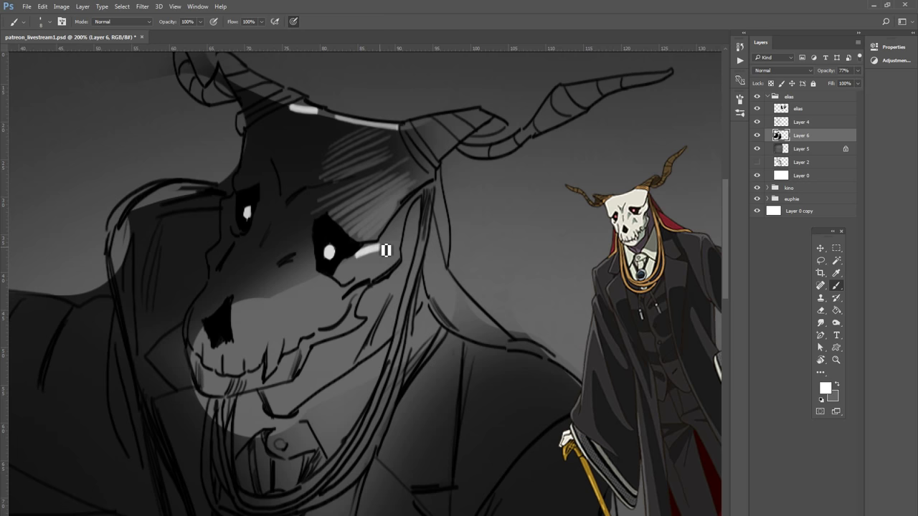
{"action": "mouse_move", "coordinate": [387, 242]}
{"action": "left_mouse_down"}
{"action": "mouse_move", "coordinate": [394, 232]}
{"action": "mouse_move", "coordinate": [363, 256]}
{"action": "mouse_move", "coordinate": [361, 238]}
{"action": "mouse_move", "coordinate": [393, 228]}
{"action": "mouse_move", "coordinate": [402, 208]}
{"action": "left_mouse_up"}
{"action": "mouse_move", "coordinate": [351, 230]}
{"action": "left_mouse_down"}
{"action": "mouse_move", "coordinate": [391, 213]}
{"action": "mouse_move", "coordinate": [380, 230]}
{"action": "mouse_move", "coordinate": [357, 231]}
{"action": "mouse_move", "coordinate": [396, 229]}
{"action": "left_mouse_up"}
{"action": "left_click", "coordinate": [353, 263]}
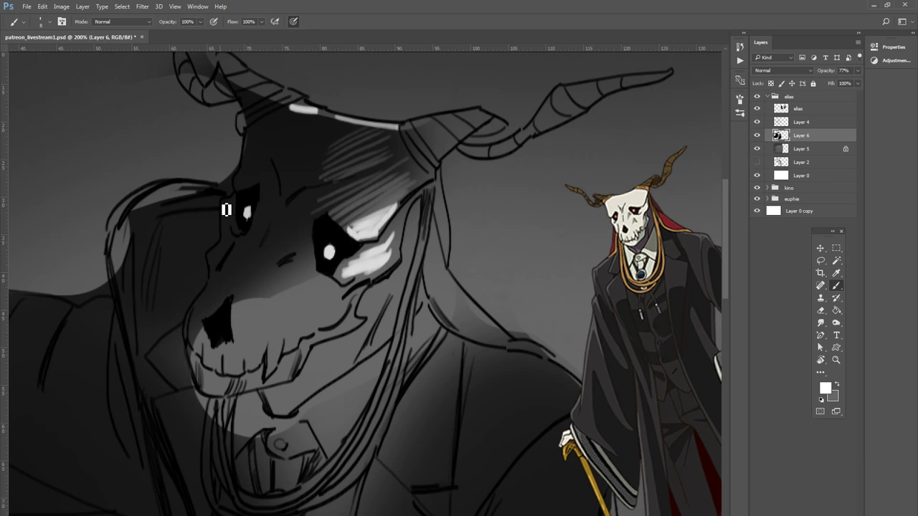
Step: Darken the lower edge of the nose hole in grey, discarding hatching under the left eye
{"action": "key", "text": "x"}
{"action": "mouse_move", "coordinate": [231, 243]}
{"action": "left_mouse_down"}
{"action": "mouse_move", "coordinate": [228, 273]}
{"action": "mouse_move", "coordinate": [237, 278]}
{"action": "left_mouse_up"}
{"action": "key", "text": "ctrl+alt+z"}
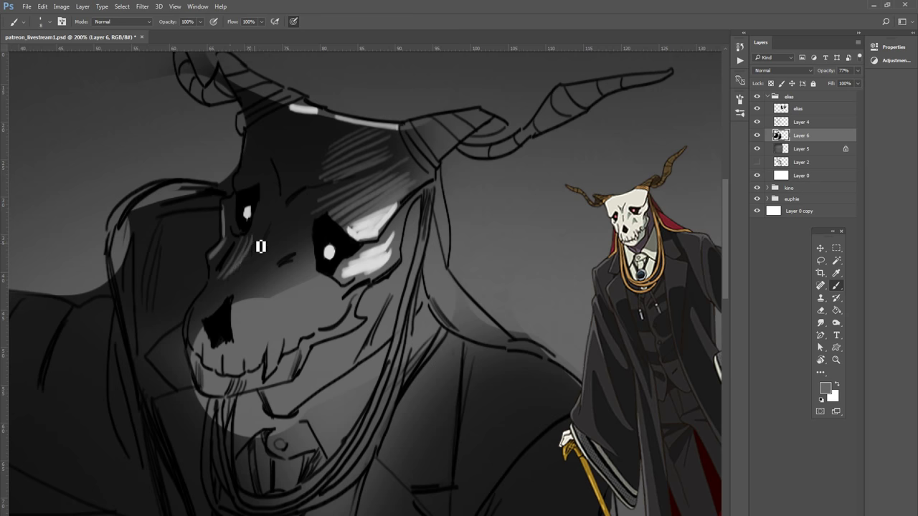
{"action": "key", "text": "ctrl+alt+z"}
{"action": "left_click_drag", "start_coordinate": [206, 338], "coordinate": [205, 353]}
{"action": "key", "text": "x"}
{"action": "key", "text": "x"}
{"action": "key", "text": "x"}
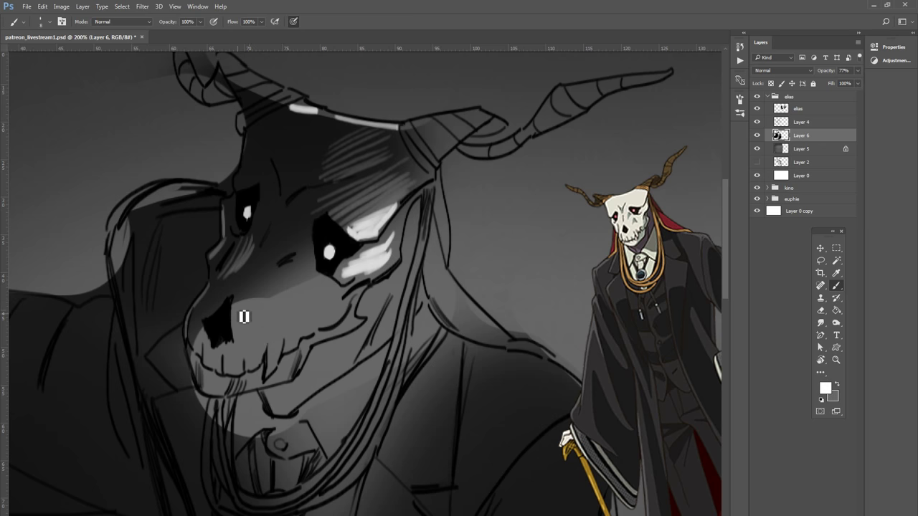
Step: Paint a wide, bright diagonal highlight across the snout toward the eye
{"action": "mouse_move", "coordinate": [239, 307]}
{"action": "left_mouse_down"}
{"action": "mouse_move", "coordinate": [239, 335]}
{"action": "mouse_move", "coordinate": [336, 287]}
{"action": "left_mouse_up"}
{"action": "key", "text": "ctrl+z"}
{"action": "left_click_drag", "start_coordinate": [267, 319], "coordinate": [334, 290]}
{"action": "key", "text": "ctrl+z"}
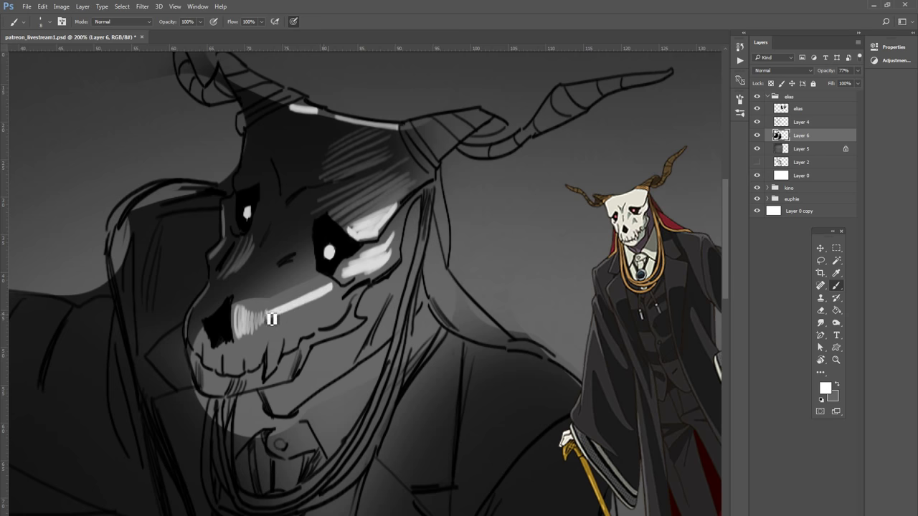
{"action": "left_click_drag", "start_coordinate": [265, 319], "coordinate": [332, 288]}
Step: Pick out the teeth and right cheek in light strokes, then switch to grey at brush size 20
{"action": "mouse_move", "coordinate": [281, 344]}
{"action": "left_mouse_down"}
{"action": "mouse_move", "coordinate": [275, 366]}
{"action": "mouse_move", "coordinate": [287, 354]}
{"action": "left_mouse_up"}
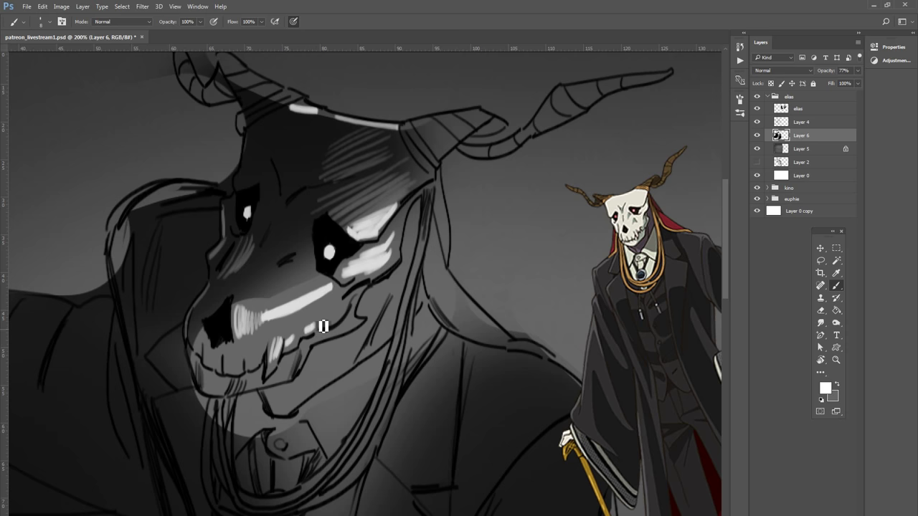
{"action": "mouse_move", "coordinate": [325, 330]}
{"action": "left_mouse_down"}
{"action": "mouse_move", "coordinate": [357, 299]}
{"action": "mouse_move", "coordinate": [343, 300]}
{"action": "left_mouse_up"}
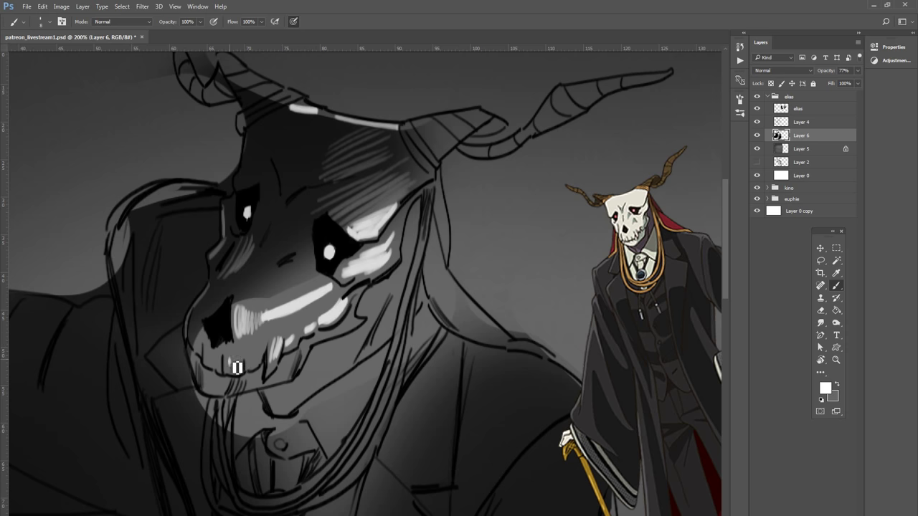
{"action": "mouse_move", "coordinate": [231, 366]}
{"action": "left_mouse_down"}
{"action": "mouse_move", "coordinate": [264, 359]}
{"action": "mouse_move", "coordinate": [250, 389]}
{"action": "mouse_move", "coordinate": [261, 373]}
{"action": "mouse_move", "coordinate": [272, 381]}
{"action": "mouse_move", "coordinate": [296, 370]}
{"action": "mouse_move", "coordinate": [288, 380]}
{"action": "mouse_move", "coordinate": [360, 327]}
{"action": "mouse_move", "coordinate": [340, 335]}
{"action": "left_mouse_up"}
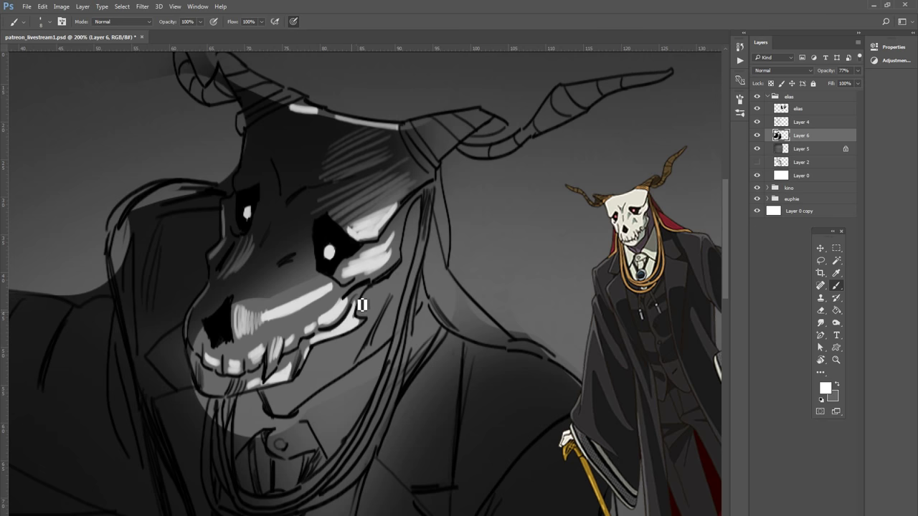
{"action": "key", "text": "x"}
{"action": "key", "text": "bracketright"}
{"action": "key", "text": "bracketright"}
{"action": "key", "text": "bracketright"}
Step: Shade under the jaw and right cheek in near-black 191919
{"action": "left_click", "coordinate": [826, 389]}
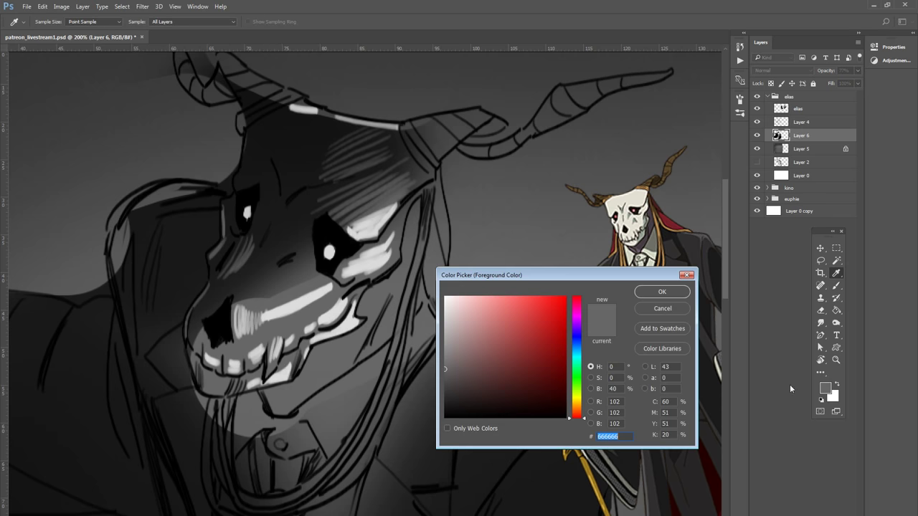
{"action": "left_click", "coordinate": [290, 211]}
{"action": "left_click", "coordinate": [654, 294]}
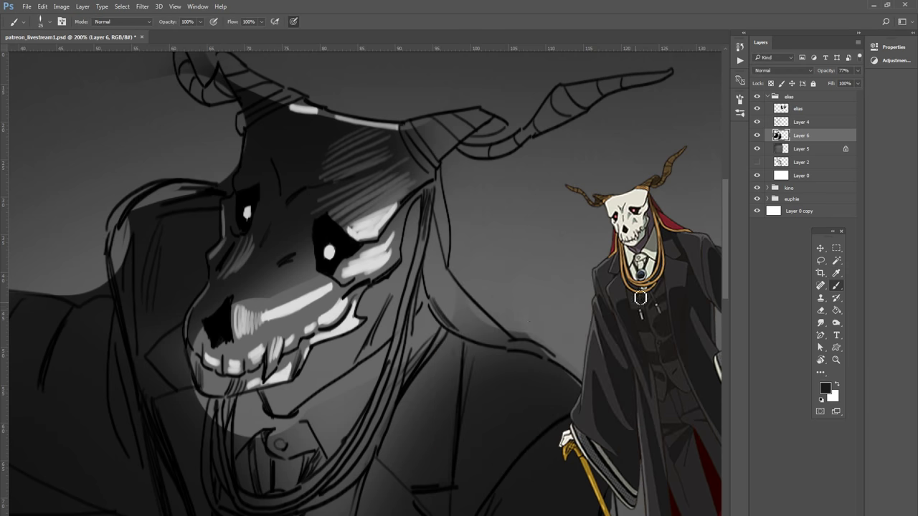
{"action": "mouse_move", "coordinate": [270, 393]}
{"action": "left_mouse_down"}
{"action": "mouse_move", "coordinate": [321, 367]}
{"action": "mouse_move", "coordinate": [305, 375]}
{"action": "mouse_move", "coordinate": [353, 333]}
{"action": "mouse_move", "coordinate": [283, 402]}
{"action": "left_mouse_up"}
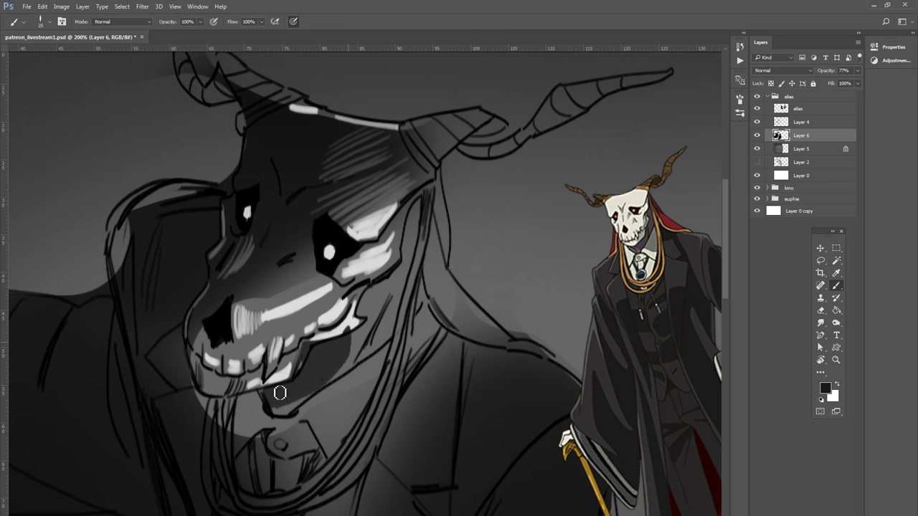
{"action": "mouse_move", "coordinate": [351, 343]}
{"action": "left_mouse_down"}
{"action": "mouse_move", "coordinate": [280, 405]}
{"action": "mouse_move", "coordinate": [373, 327]}
{"action": "mouse_move", "coordinate": [395, 293]}
{"action": "mouse_move", "coordinate": [369, 308]}
{"action": "left_mouse_up"}
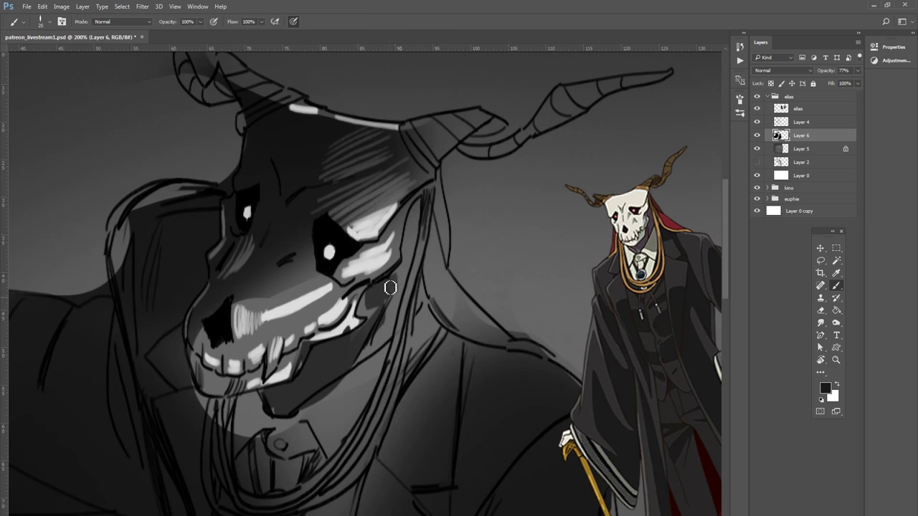
{"action": "left_click_drag", "start_coordinate": [405, 270], "coordinate": [373, 345]}
Step: Smudge the highlights beside the nose and above the right eye into soft blends
{"action": "left_click", "coordinate": [821, 323]}
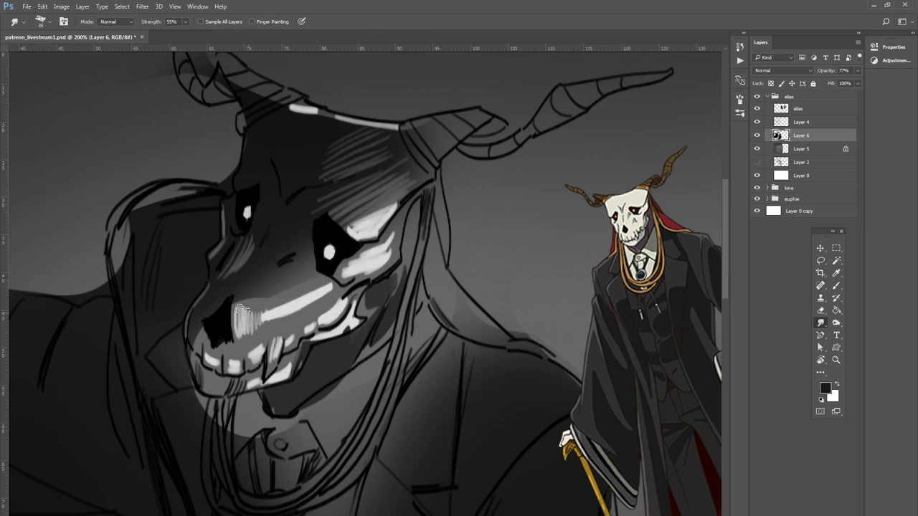
{"action": "mouse_move", "coordinate": [242, 316]}
{"action": "left_mouse_down"}
{"action": "mouse_move", "coordinate": [239, 337]}
{"action": "mouse_move", "coordinate": [323, 288]}
{"action": "mouse_move", "coordinate": [358, 253]}
{"action": "mouse_move", "coordinate": [396, 237]}
{"action": "left_mouse_up"}
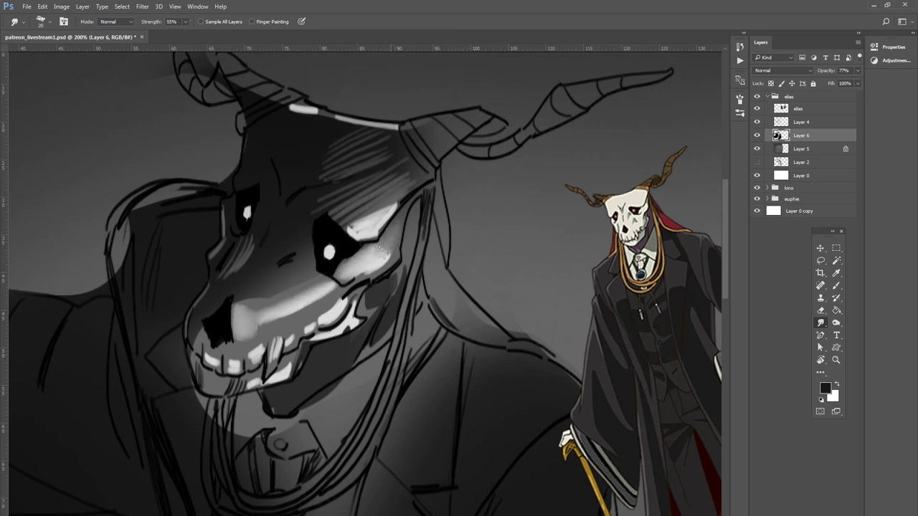
{"action": "mouse_move", "coordinate": [382, 250]}
{"action": "left_mouse_down"}
{"action": "mouse_move", "coordinate": [396, 221]}
{"action": "mouse_move", "coordinate": [362, 230]}
{"action": "mouse_move", "coordinate": [360, 216]}
{"action": "left_mouse_up"}
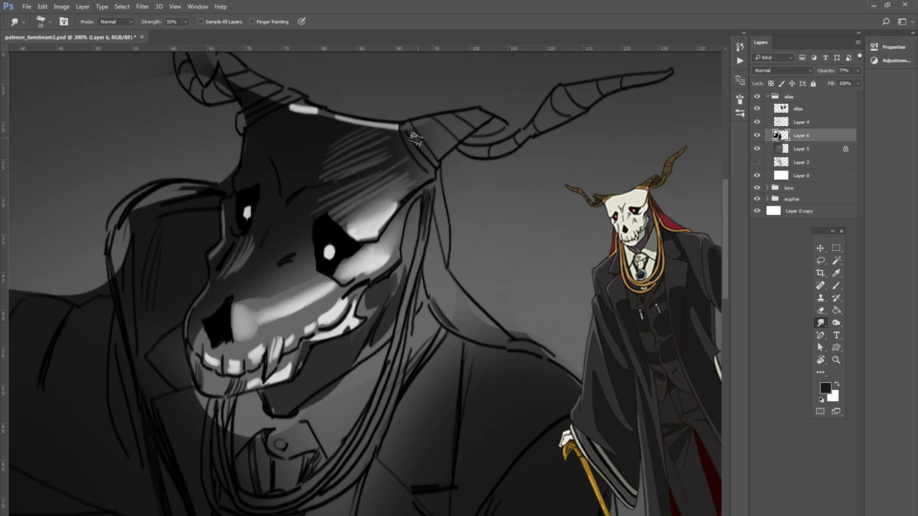
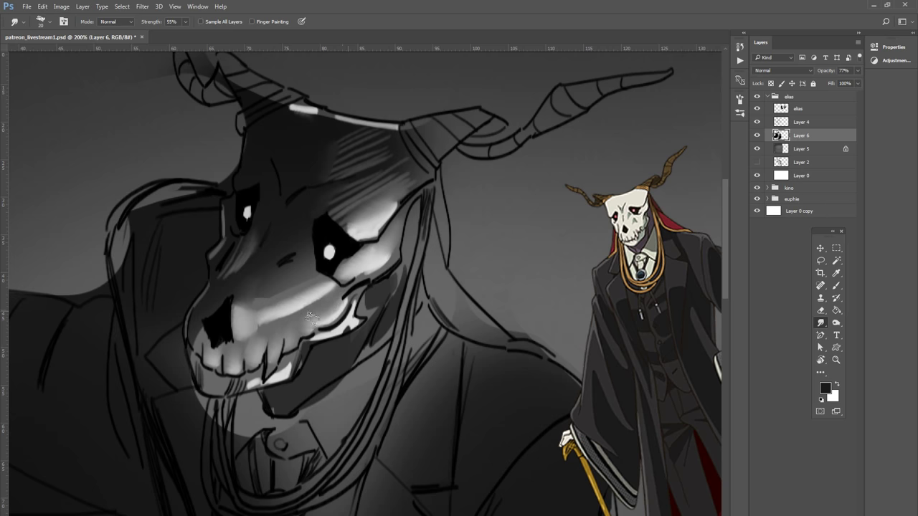
Step: Smudge the lower teeth edge and the cheek edge, enlarging the smudge to 25
{"action": "left_click_drag", "start_coordinate": [271, 380], "coordinate": [245, 389]}
{"action": "left_click_drag", "start_coordinate": [362, 324], "coordinate": [351, 331]}
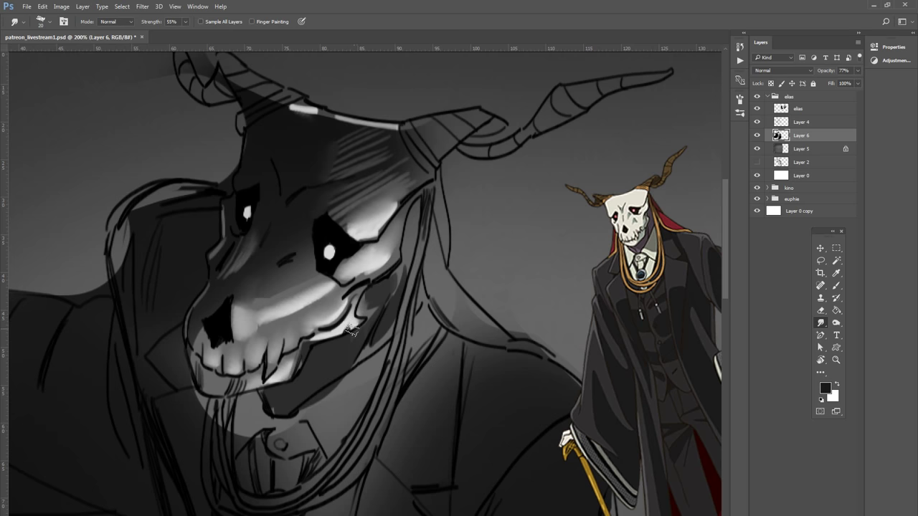
{"action": "key", "text": "bracketright"}
{"action": "mouse_move", "coordinate": [391, 294]}
{"action": "left_mouse_down"}
{"action": "mouse_move", "coordinate": [381, 328]}
{"action": "mouse_move", "coordinate": [302, 411]}
{"action": "left_mouse_up"}
Step: Paint white highlights on the collar below the chin and blend their top into the strands
{"action": "key", "text": "b"}
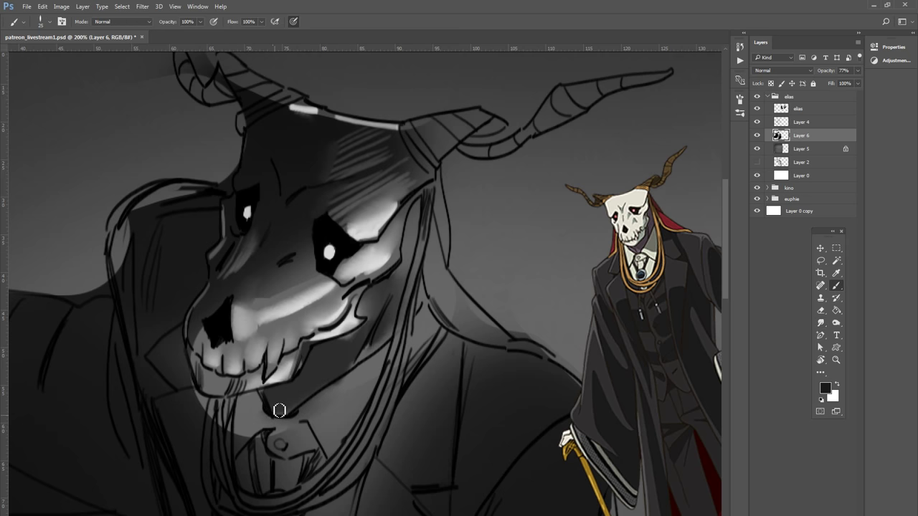
{"action": "key", "text": "x"}
{"action": "key", "text": "bracketleft"}
{"action": "mouse_move", "coordinate": [247, 432]}
{"action": "left_mouse_down"}
{"action": "mouse_move", "coordinate": [253, 397]}
{"action": "mouse_move", "coordinate": [259, 430]}
{"action": "left_mouse_up"}
{"action": "key", "text": "bracketleft"}
{"action": "key", "text": "bracketleft"}
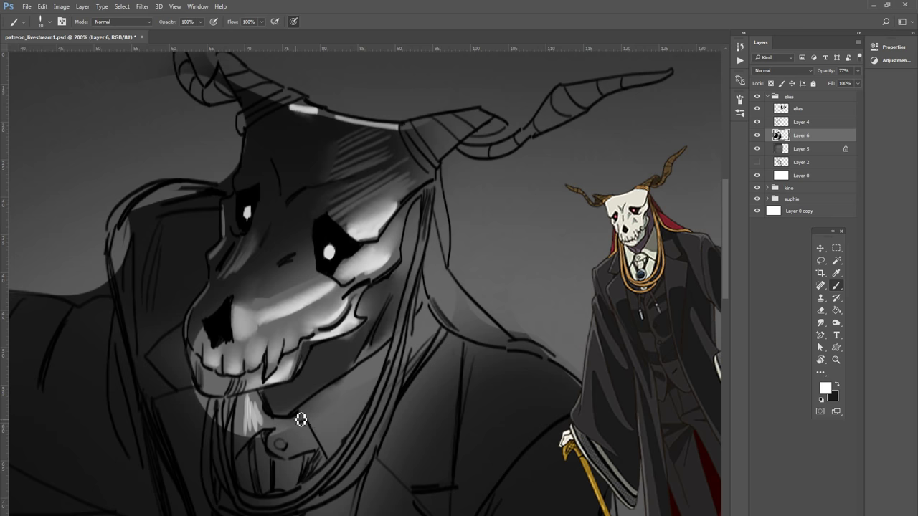
{"action": "key", "text": "bracketright"}
{"action": "key", "text": "bracketright"}
{"action": "key", "text": "bracketright"}
{"action": "left_click_drag", "start_coordinate": [322, 420], "coordinate": [364, 367]}
{"action": "left_click_drag", "start_coordinate": [330, 437], "coordinate": [377, 368]}
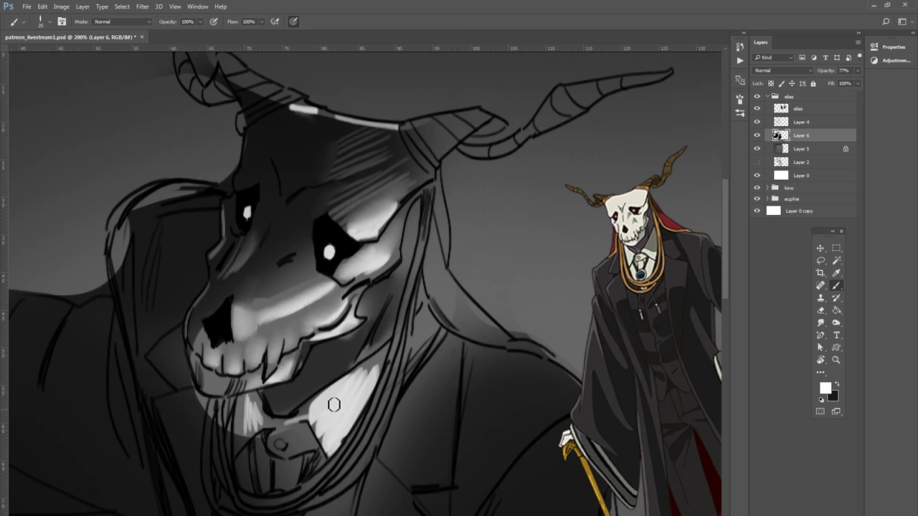
{"action": "left_click_drag", "start_coordinate": [321, 414], "coordinate": [338, 416]}
{"action": "left_click", "coordinate": [820, 323]}
{"action": "mouse_move", "coordinate": [371, 371]}
{"action": "left_mouse_down"}
{"action": "mouse_move", "coordinate": [334, 410]}
{"action": "mouse_move", "coordinate": [339, 423]}
{"action": "mouse_move", "coordinate": [293, 414]}
{"action": "mouse_move", "coordinate": [319, 406]}
{"action": "left_mouse_up"}
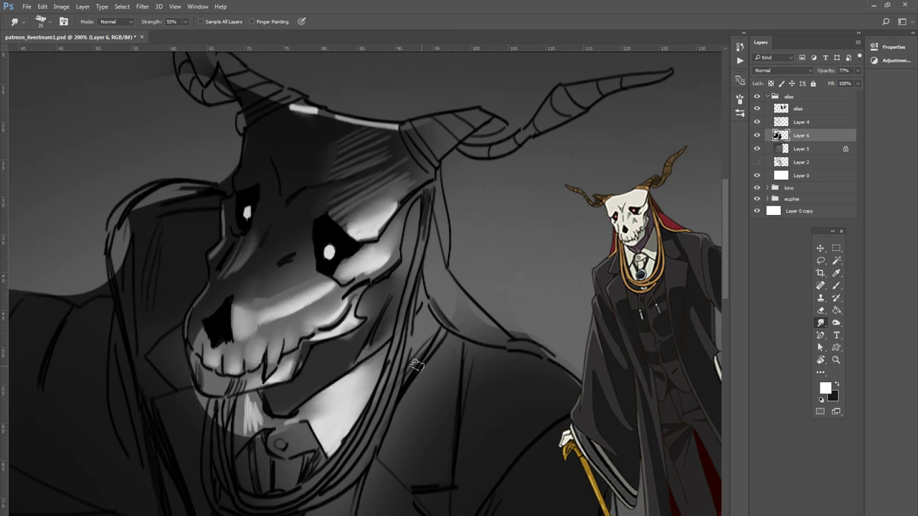
Step: Paint white highlights along the hanging strand with the 40 px round brush
{"action": "key", "text": "b"}
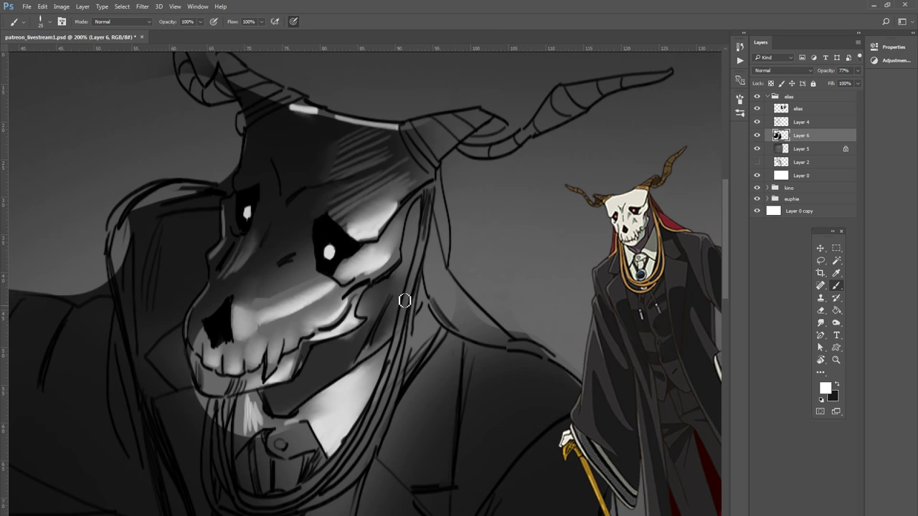
{"action": "key", "text": "bracketleft"}
{"action": "left_click", "coordinate": [52, 21]}
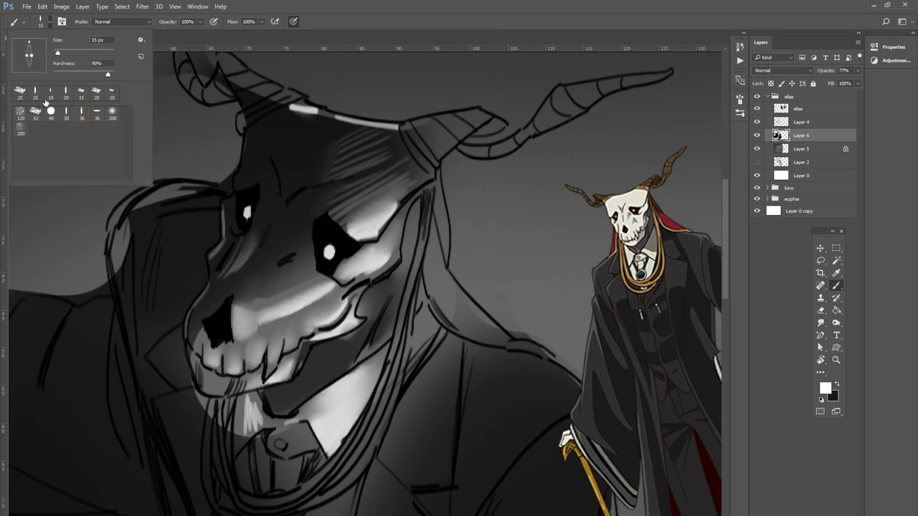
{"action": "left_click", "coordinate": [51, 112]}
{"action": "left_click", "coordinate": [271, 12]}
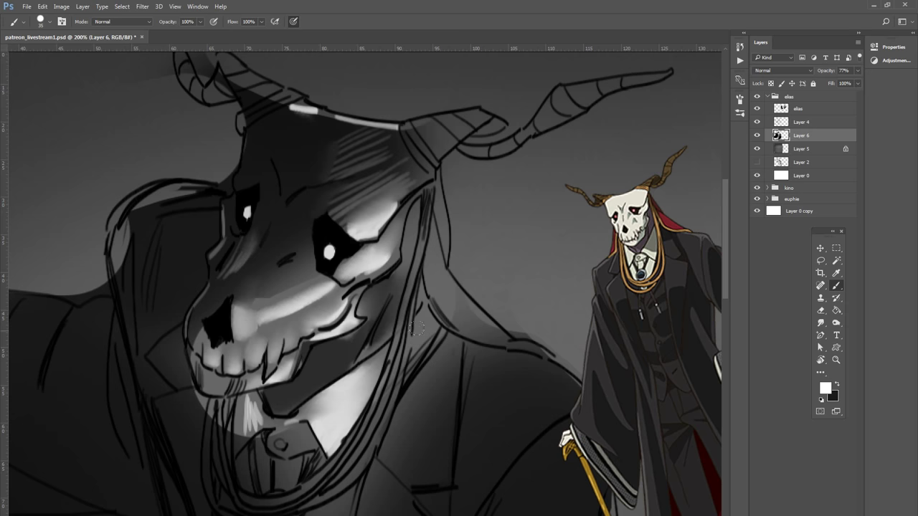
{"action": "left_click_drag", "start_coordinate": [404, 327], "coordinate": [394, 374]}
{"action": "mouse_move", "coordinate": [409, 290]}
{"action": "left_mouse_down"}
{"action": "mouse_move", "coordinate": [397, 330]}
{"action": "mouse_move", "coordinate": [412, 277]}
{"action": "mouse_move", "coordinate": [404, 314]}
{"action": "left_mouse_up"}
{"action": "key", "text": "x"}
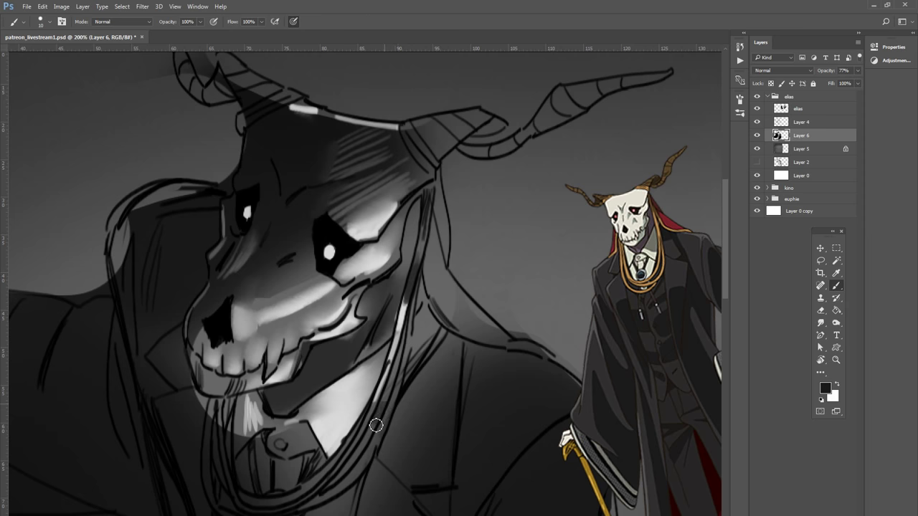
{"action": "key", "text": "x"}
{"action": "mouse_move", "coordinate": [374, 426]}
{"action": "left_mouse_down"}
{"action": "mouse_move", "coordinate": [351, 459]}
{"action": "mouse_move", "coordinate": [363, 457]}
{"action": "left_mouse_up"}
{"action": "mouse_move", "coordinate": [328, 493]}
{"action": "left_mouse_down"}
{"action": "mouse_move", "coordinate": [377, 456]}
{"action": "mouse_move", "coordinate": [382, 440]}
{"action": "left_mouse_up"}
Step: Paint lighter white highlights down the left strand, then check the whole figure at 200%
{"action": "key", "text": "x"}
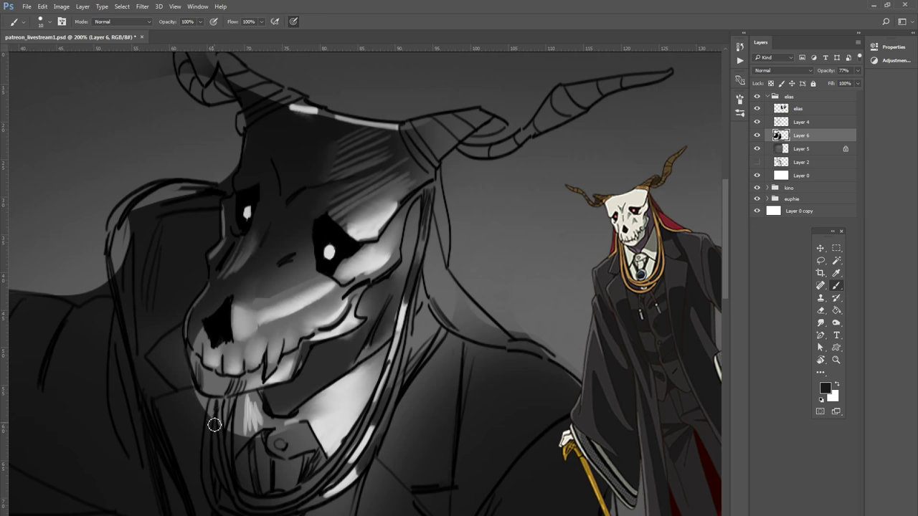
{"action": "key", "text": "x"}
{"action": "left_click_drag", "start_coordinate": [214, 404], "coordinate": [206, 458]}
{"action": "key", "text": "ctrl+z"}
{"action": "left_click_drag", "start_coordinate": [216, 417], "coordinate": [209, 457]}
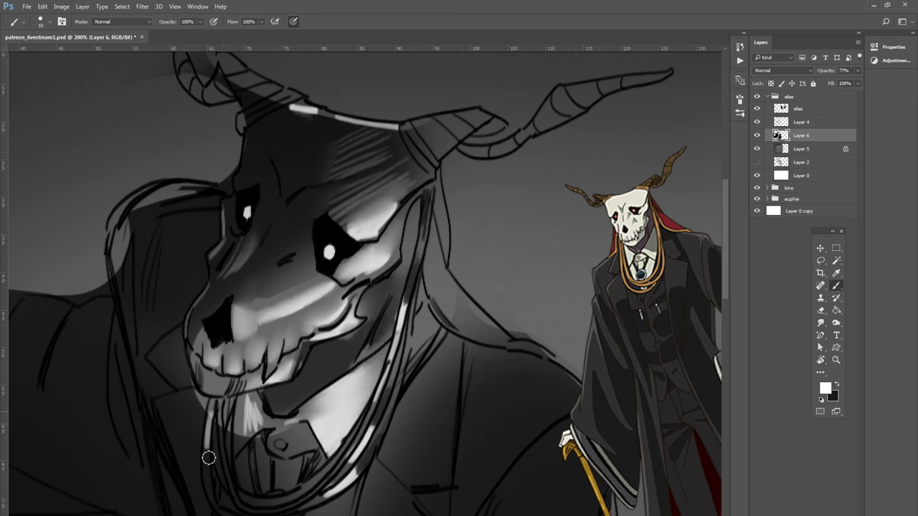
{"action": "left_click_drag", "start_coordinate": [217, 419], "coordinate": [234, 464]}
{"action": "key", "text": "ctrl+minus"}
{"action": "key", "text": "ctrl+plus"}
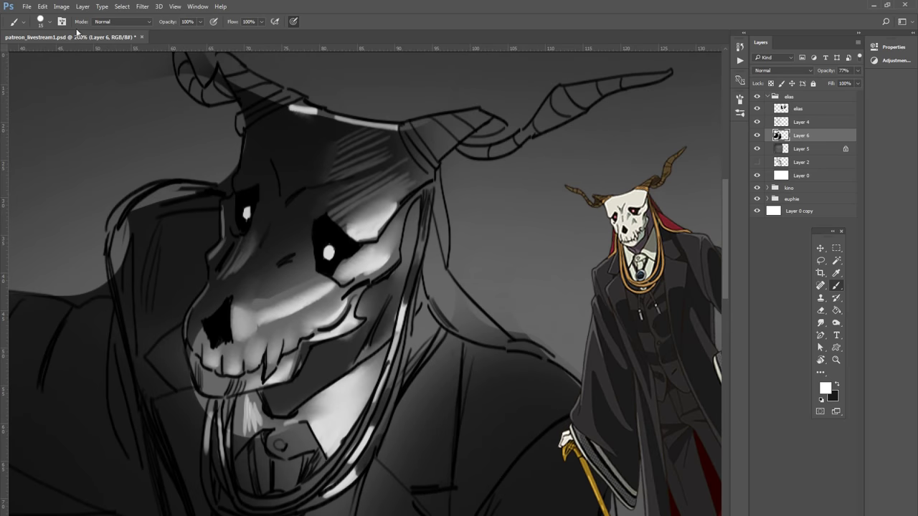
Step: Shade the muzzle and cheek soft light grey with the 200 px textured brush
{"action": "left_click", "coordinate": [49, 23]}
{"action": "left_click", "coordinate": [20, 128]}
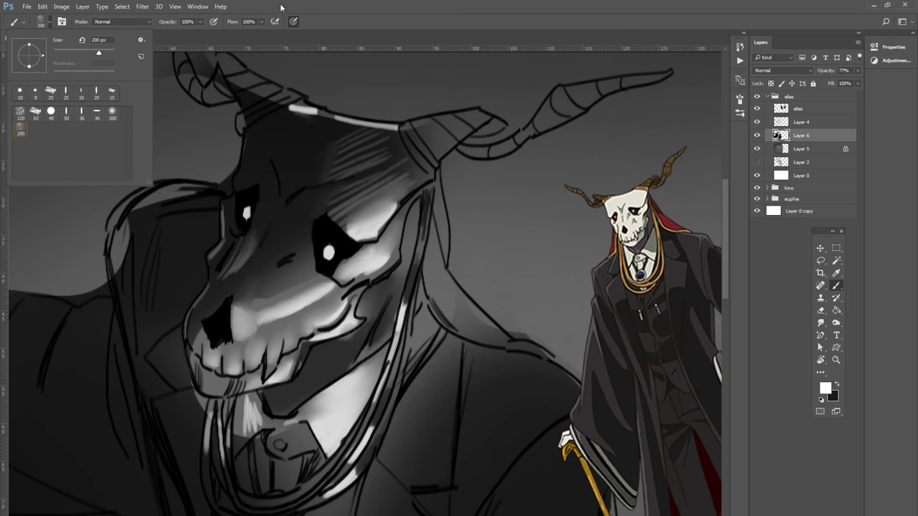
{"action": "left_click", "coordinate": [209, 166]}
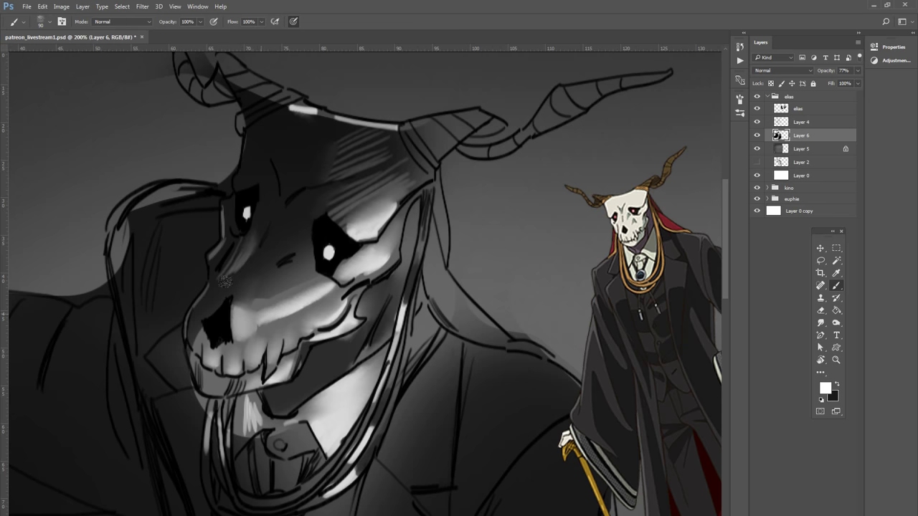
{"action": "left_click_drag", "start_coordinate": [240, 301], "coordinate": [290, 251]}
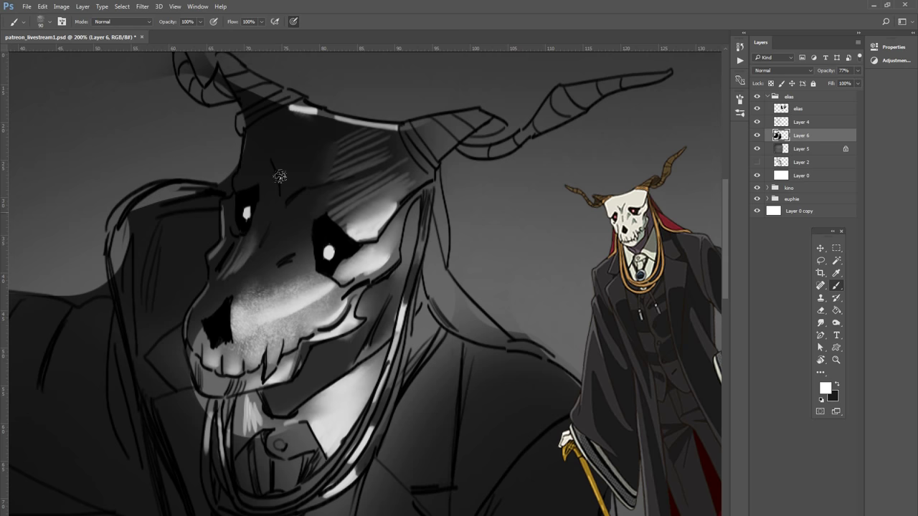
Step: Sample mid grey from the background and shade the left face and skull crown
{"action": "key", "text": "x"}
{"action": "left_click", "coordinate": [825, 388]}
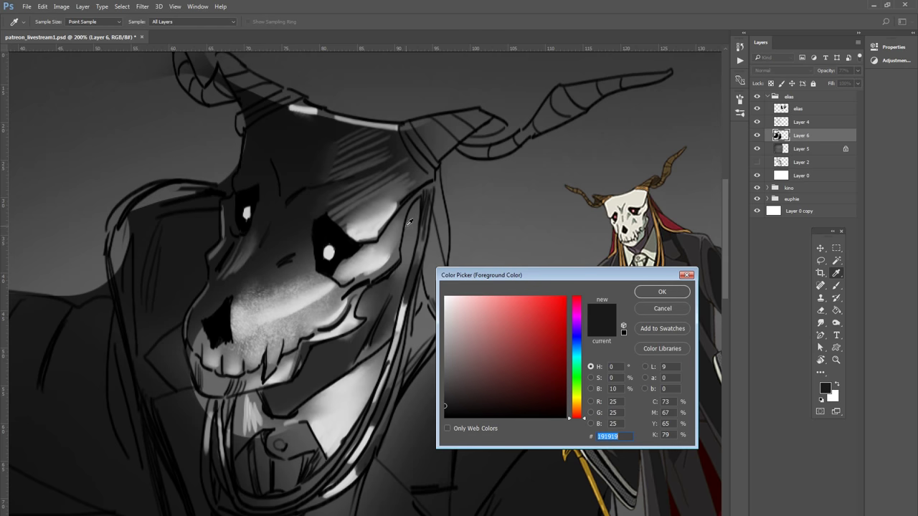
{"action": "left_click", "coordinate": [493, 236]}
{"action": "left_click", "coordinate": [655, 294]}
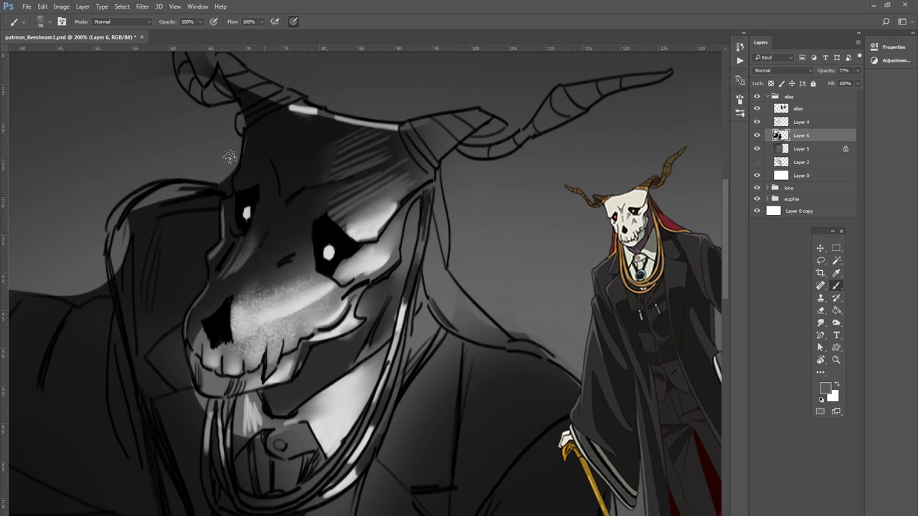
{"action": "left_click_drag", "start_coordinate": [193, 194], "coordinate": [208, 316]}
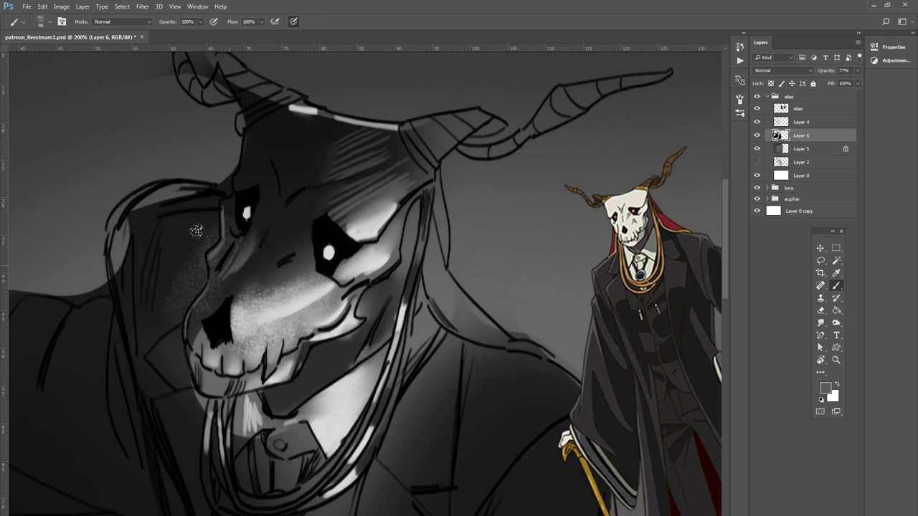
{"action": "left_click_drag", "start_coordinate": [237, 254], "coordinate": [193, 323]}
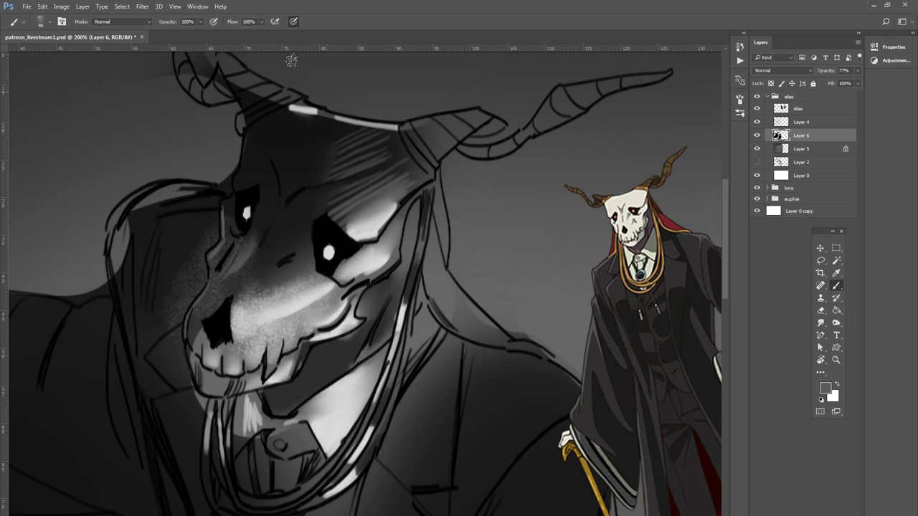
{"action": "left_click_drag", "start_coordinate": [244, 114], "coordinate": [294, 154]}
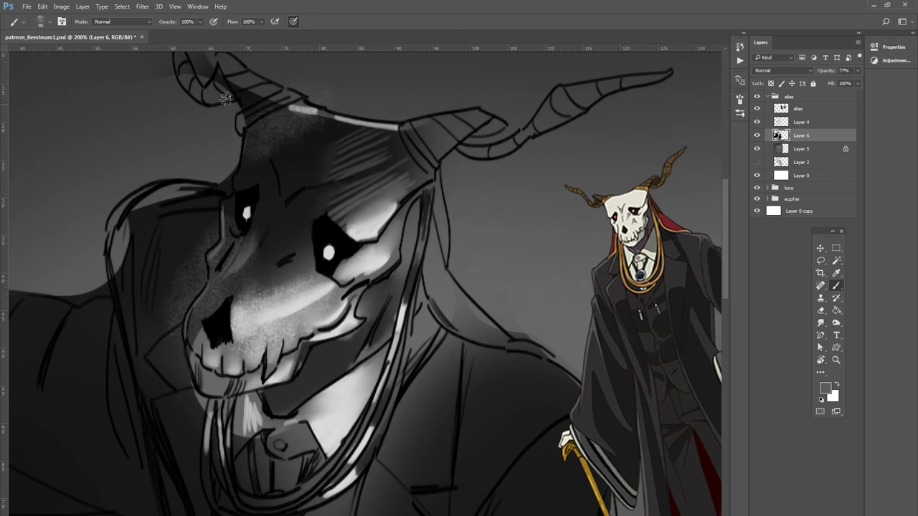
{"action": "left_click_drag", "start_coordinate": [258, 126], "coordinate": [322, 187]}
{"action": "left_click_drag", "start_coordinate": [287, 95], "coordinate": [305, 180]}
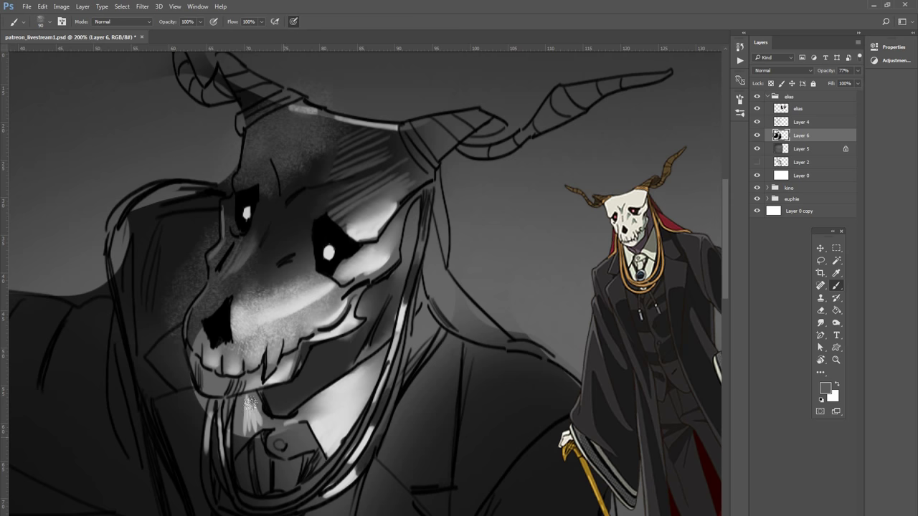
Step: Set the painting colour to black with the hard round 40 px brush
{"action": "left_click", "coordinate": [827, 388]}
{"action": "left_click", "coordinate": [446, 417]}
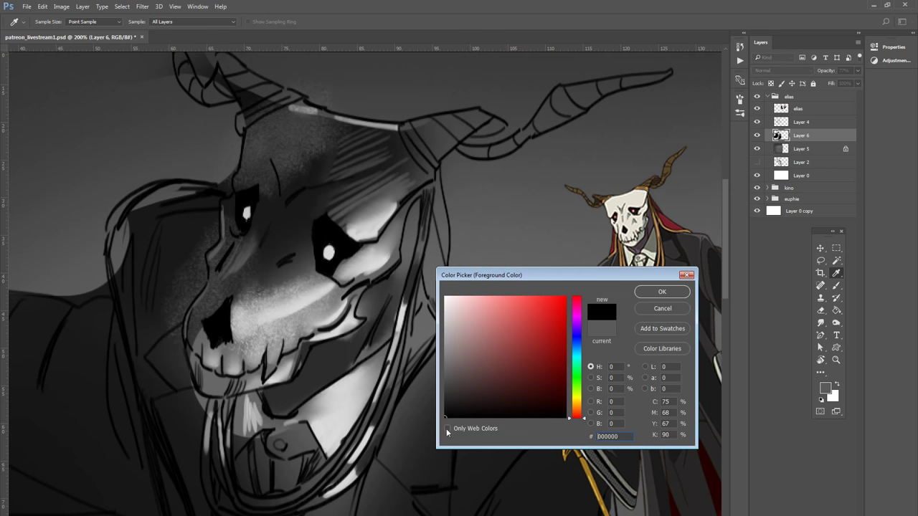
{"action": "left_click", "coordinate": [675, 293]}
{"action": "key", "text": "b"}
{"action": "left_click", "coordinate": [48, 21]}
{"action": "left_click", "coordinate": [50, 113]}
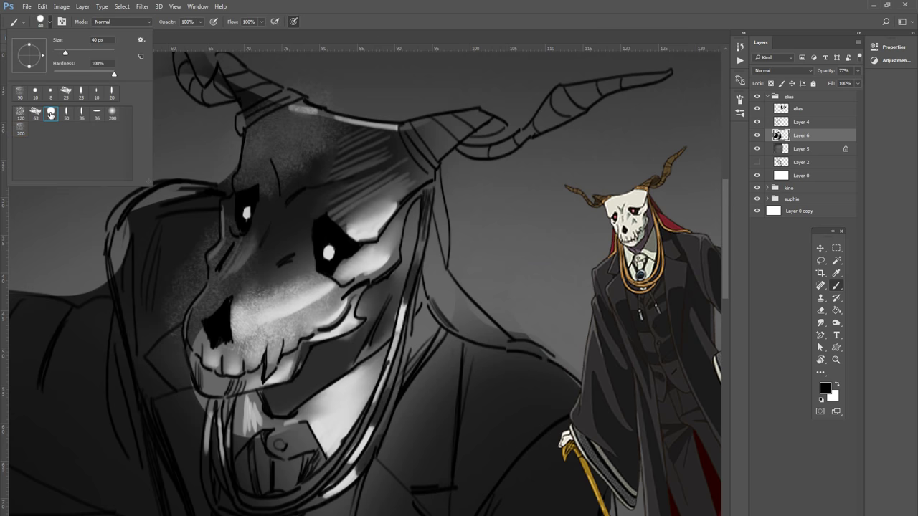
{"action": "left_click", "coordinate": [250, 42]}
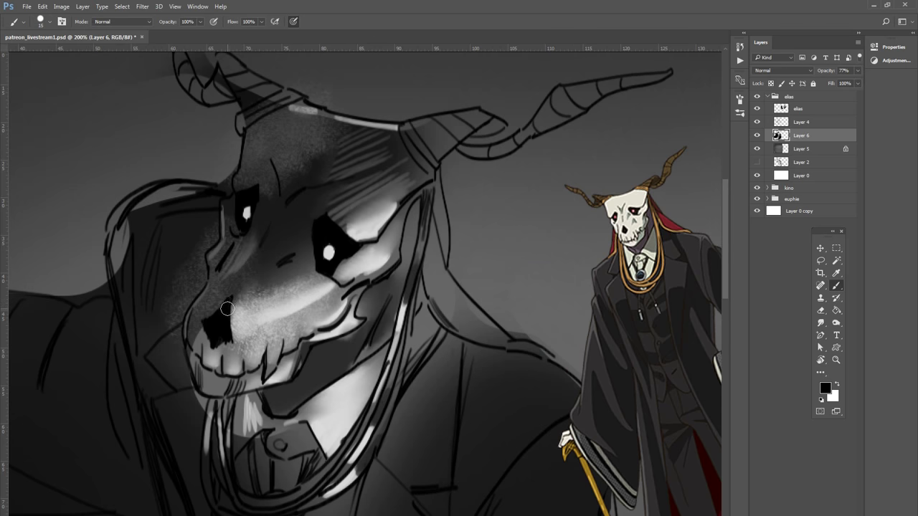
Step: Paint dark strokes above the left eye and along the top of the head
{"action": "left_click_drag", "start_coordinate": [227, 308], "coordinate": [247, 277]}
{"action": "key", "text": "ctrl+z"}
{"action": "left_click_drag", "start_coordinate": [263, 152], "coordinate": [271, 191]}
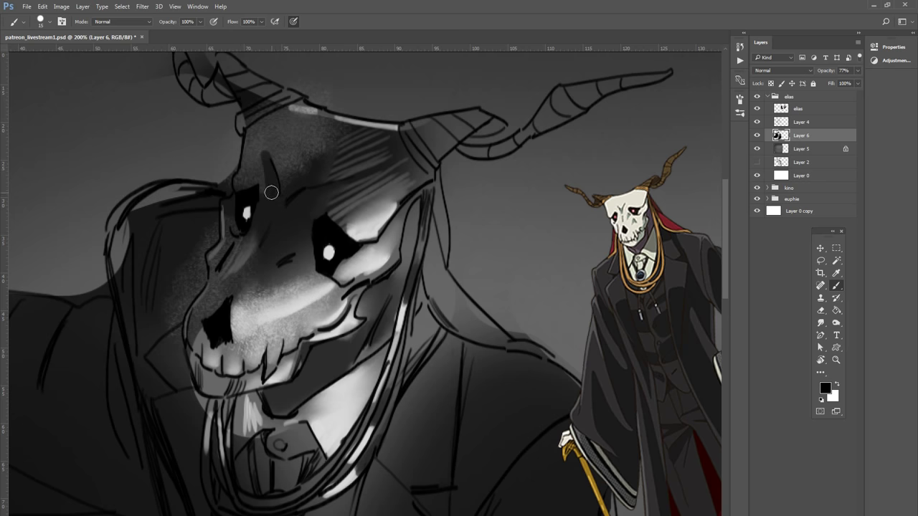
{"action": "mouse_move", "coordinate": [288, 109]}
{"action": "left_mouse_down"}
{"action": "mouse_move", "coordinate": [326, 122]}
{"action": "mouse_move", "coordinate": [307, 133]}
{"action": "mouse_move", "coordinate": [326, 127]}
{"action": "mouse_move", "coordinate": [316, 149]}
{"action": "left_mouse_up"}
{"action": "left_click_drag", "start_coordinate": [397, 162], "coordinate": [393, 175]}
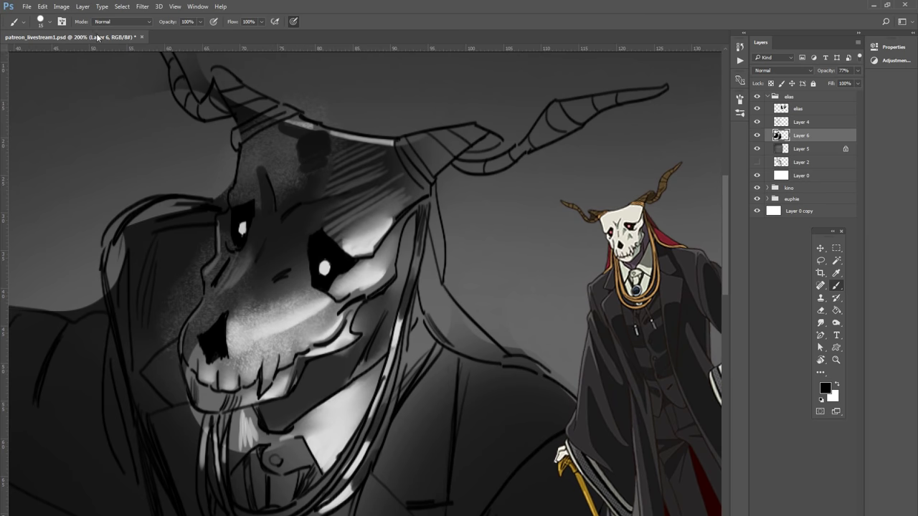
Step: Darken the left and top hair edges, the face edge, and the cheek and jaw
{"action": "left_click_drag", "start_coordinate": [118, 237], "coordinate": [122, 290]}
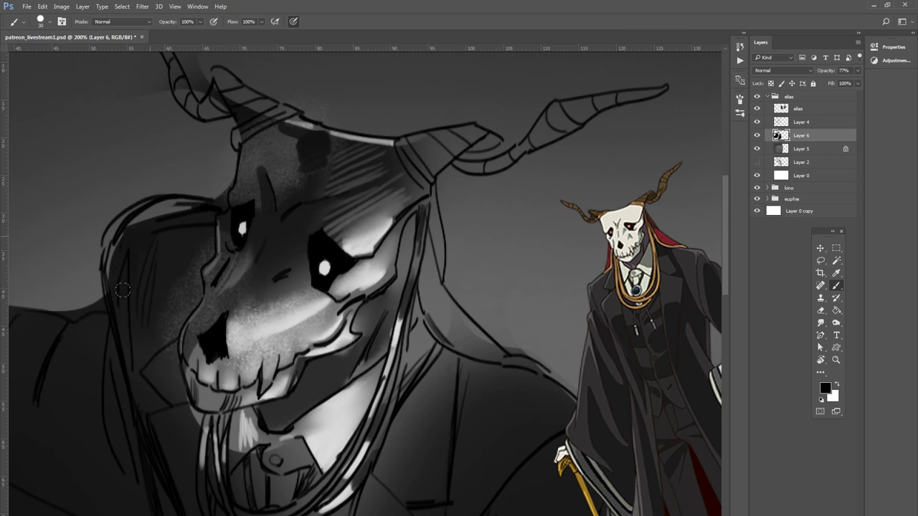
{"action": "left_click_drag", "start_coordinate": [143, 219], "coordinate": [205, 202]}
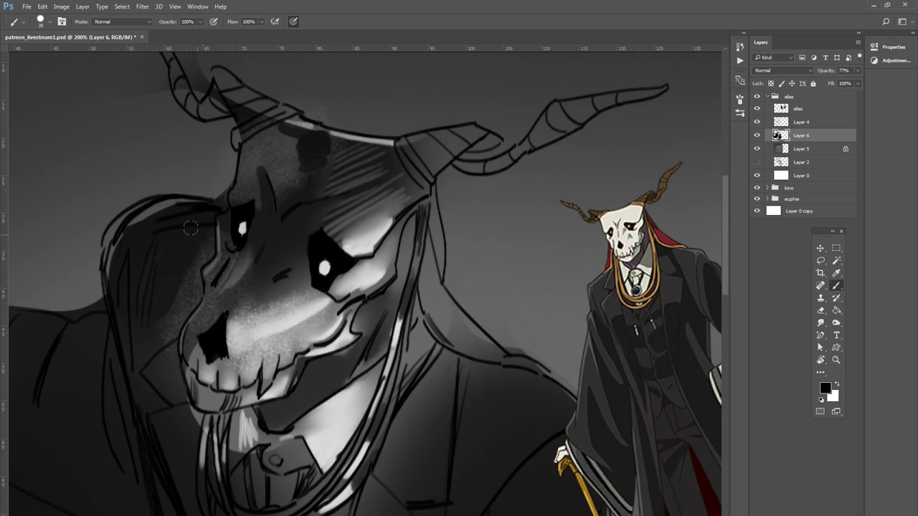
{"action": "left_click_drag", "start_coordinate": [201, 243], "coordinate": [206, 260]}
{"action": "left_click_drag", "start_coordinate": [180, 281], "coordinate": [154, 370]}
{"action": "left_click_drag", "start_coordinate": [177, 331], "coordinate": [161, 347]}
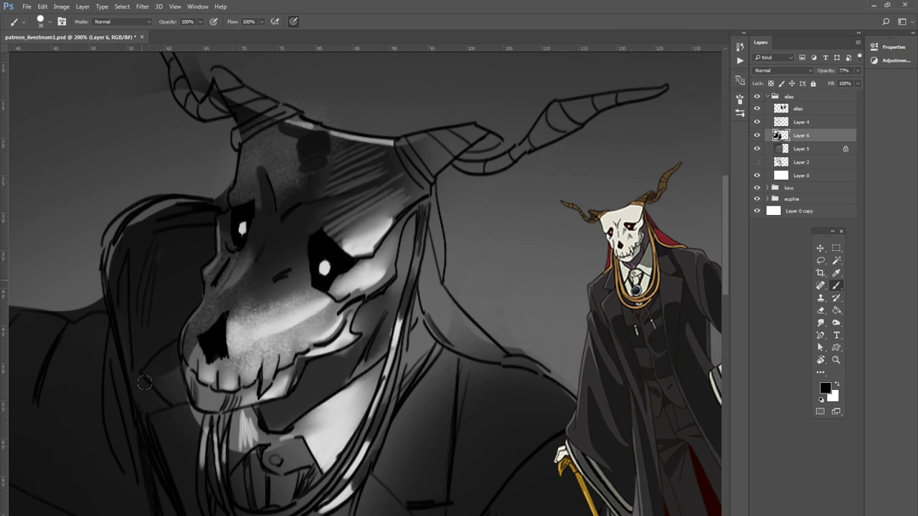
{"action": "key", "text": "ctrl+minus"}
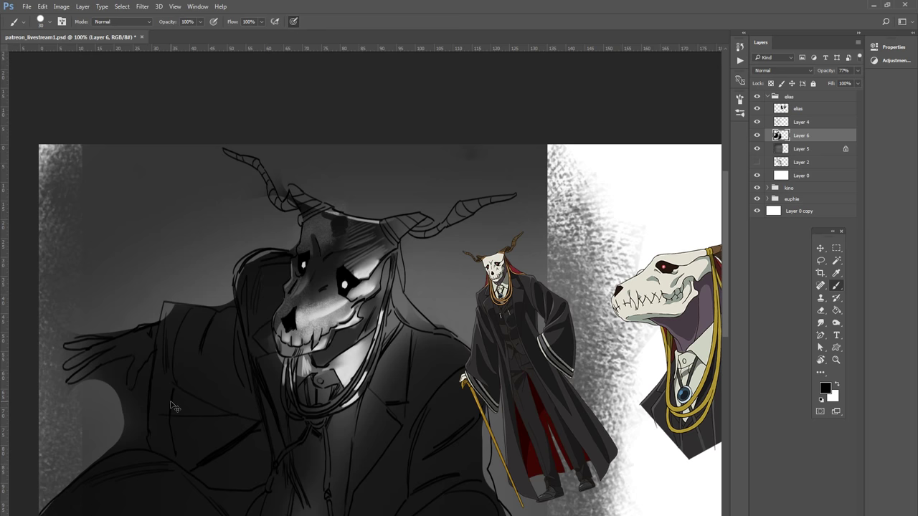
{"action": "key", "text": "ctrl+plus"}
Step: Shade the forehead, the right horn base, and the left horn from base to tip
{"action": "left_click_drag", "start_coordinate": [305, 134], "coordinate": [284, 175]}
{"action": "mouse_move", "coordinate": [420, 144]}
{"action": "left_mouse_down"}
{"action": "mouse_move", "coordinate": [434, 161]}
{"action": "mouse_move", "coordinate": [452, 136]}
{"action": "mouse_move", "coordinate": [502, 157]}
{"action": "mouse_move", "coordinate": [485, 137]}
{"action": "mouse_move", "coordinate": [529, 144]}
{"action": "mouse_move", "coordinate": [558, 113]}
{"action": "mouse_move", "coordinate": [538, 139]}
{"action": "mouse_move", "coordinate": [594, 106]}
{"action": "mouse_move", "coordinate": [574, 122]}
{"action": "mouse_move", "coordinate": [644, 96]}
{"action": "left_mouse_up"}
{"action": "key", "text": "bracketleft"}
{"action": "left_click_drag", "start_coordinate": [392, 189], "coordinate": [403, 269]}
{"action": "key", "text": "bracketright"}
{"action": "key", "text": "bracketright"}
{"action": "key", "text": "bracketright"}
{"action": "mouse_move", "coordinate": [258, 183]}
{"action": "left_mouse_down"}
{"action": "mouse_move", "coordinate": [242, 169]}
{"action": "mouse_move", "coordinate": [251, 187]}
{"action": "mouse_move", "coordinate": [273, 184]}
{"action": "mouse_move", "coordinate": [232, 184]}
{"action": "left_mouse_up"}
{"action": "left_click_drag", "start_coordinate": [180, 139], "coordinate": [214, 190]}
{"action": "mouse_move", "coordinate": [114, 89]}
{"action": "left_mouse_down"}
{"action": "mouse_move", "coordinate": [158, 107]}
{"action": "mouse_move", "coordinate": [178, 130]}
{"action": "left_mouse_up"}
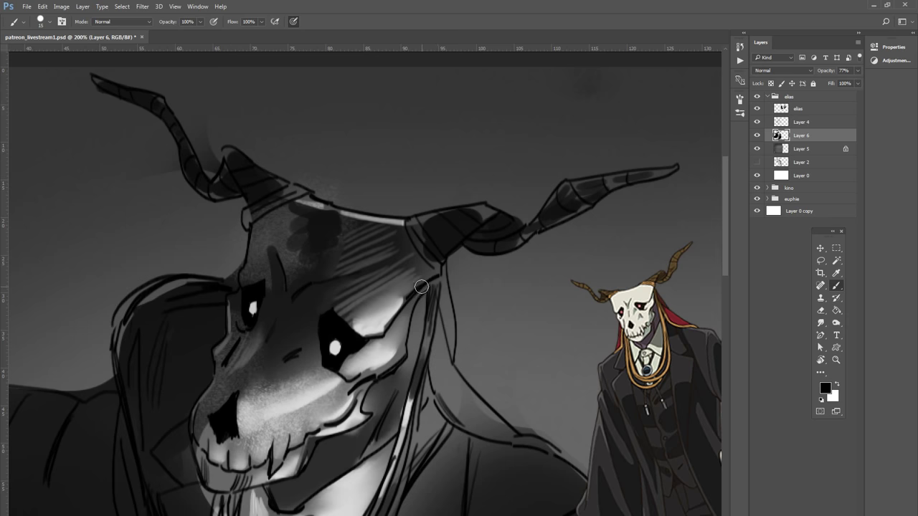
{"action": "left_click_drag", "start_coordinate": [416, 347], "coordinate": [399, 212]}
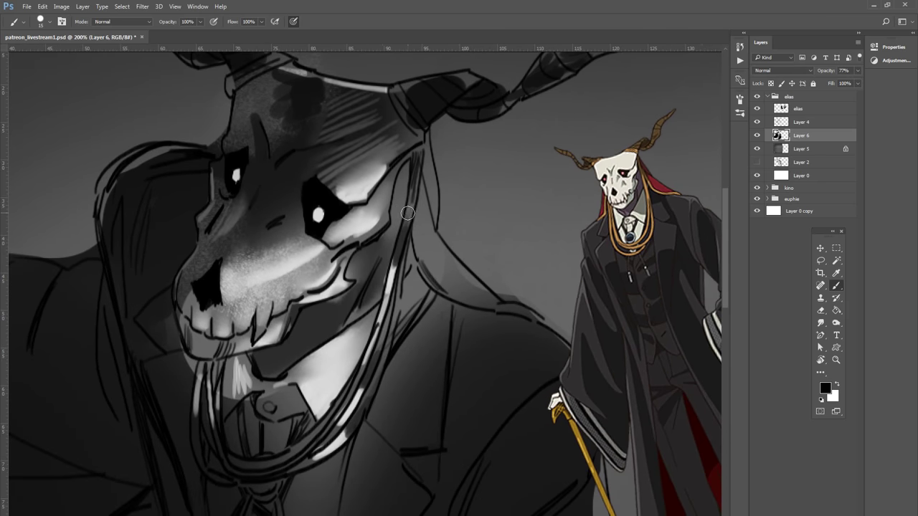
Step: Sample dark red from the reference hair and paint a red strip along the neck and collar
{"action": "left_click", "coordinate": [838, 384]}
{"action": "left_click", "coordinate": [825, 387]}
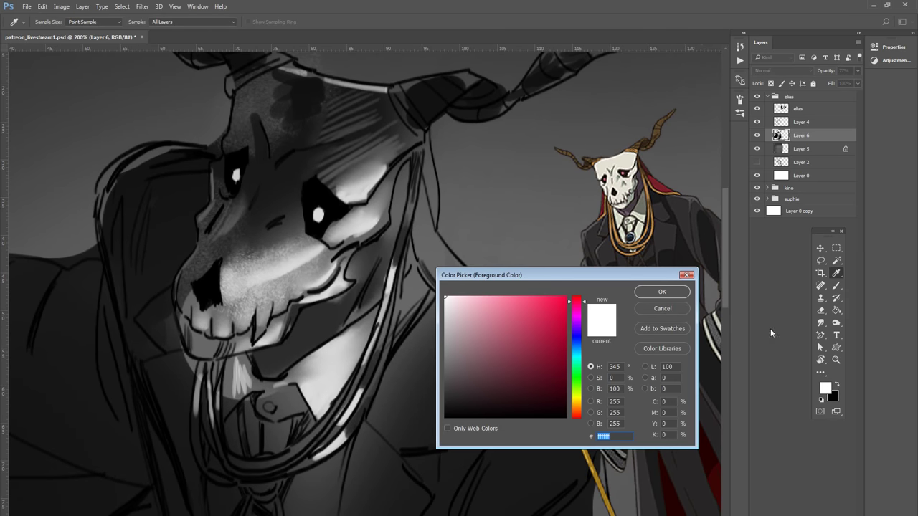
{"action": "left_click", "coordinate": [666, 185]}
{"action": "left_click", "coordinate": [662, 292]}
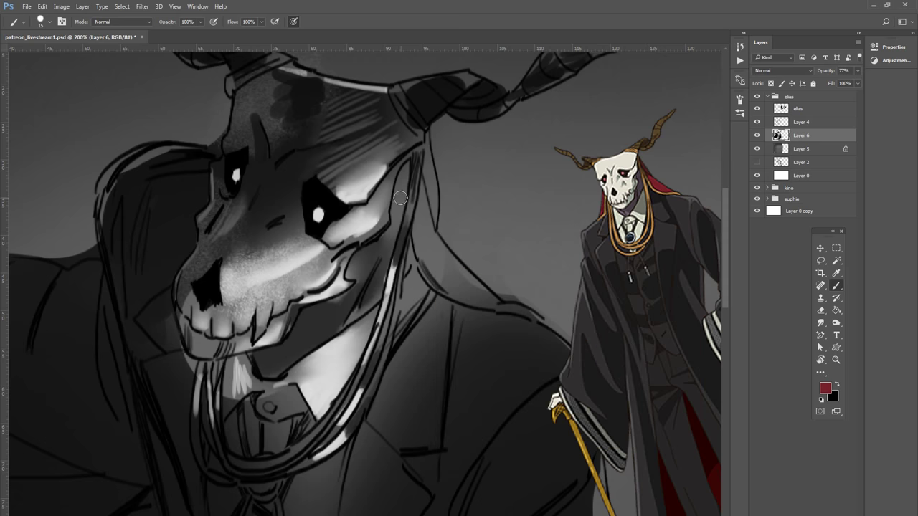
{"action": "mouse_move", "coordinate": [422, 222]}
{"action": "left_mouse_down"}
{"action": "mouse_move", "coordinate": [459, 276]}
{"action": "mouse_move", "coordinate": [440, 273]}
{"action": "mouse_move", "coordinate": [494, 294]}
{"action": "left_mouse_up"}
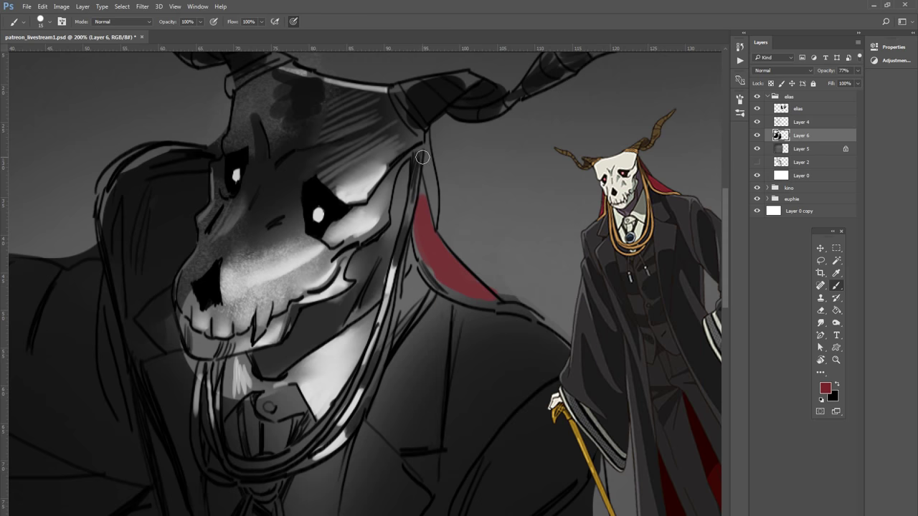
{"action": "left_click_drag", "start_coordinate": [424, 154], "coordinate": [434, 228]}
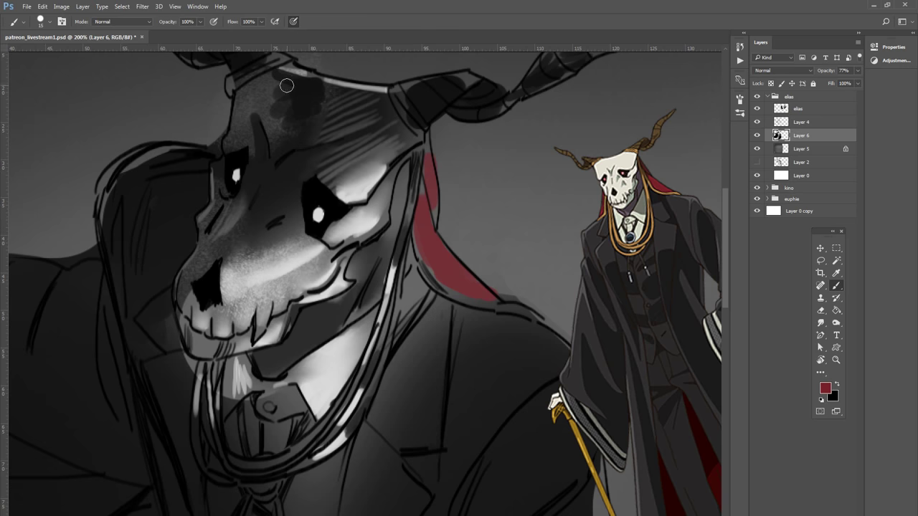
Step: Darken the red strip with black and smudge it upward along the neck
{"action": "left_click", "coordinate": [834, 385]}
{"action": "left_click_drag", "start_coordinate": [425, 190], "coordinate": [435, 244]}
{"action": "left_click_drag", "start_coordinate": [427, 131], "coordinate": [431, 227]}
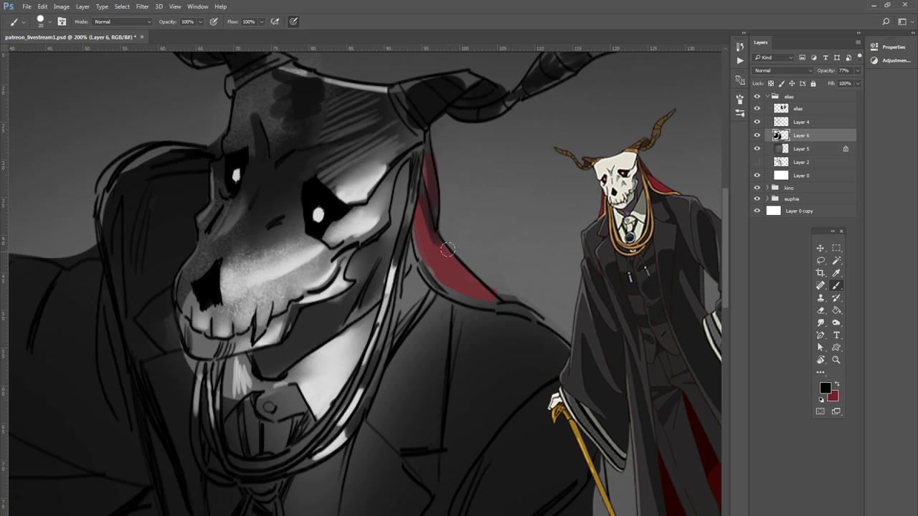
{"action": "left_click_drag", "start_coordinate": [430, 259], "coordinate": [418, 212]}
{"action": "mouse_move", "coordinate": [423, 248]}
{"action": "left_mouse_down"}
{"action": "mouse_move", "coordinate": [436, 280]}
{"action": "mouse_move", "coordinate": [460, 259]}
{"action": "left_mouse_up"}
{"action": "left_click", "coordinate": [821, 323]}
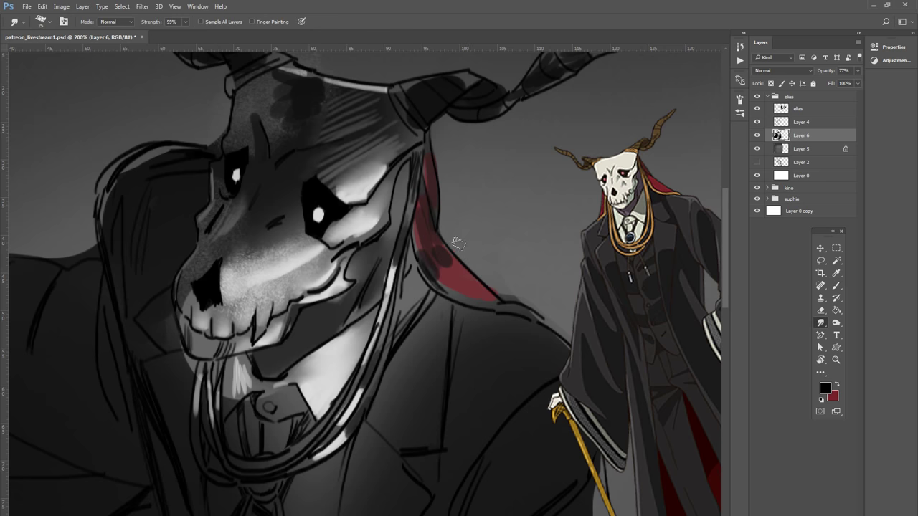
{"action": "mouse_move", "coordinate": [426, 271]}
{"action": "left_mouse_down"}
{"action": "mouse_move", "coordinate": [420, 195]}
{"action": "mouse_move", "coordinate": [429, 153]}
{"action": "left_mouse_up"}
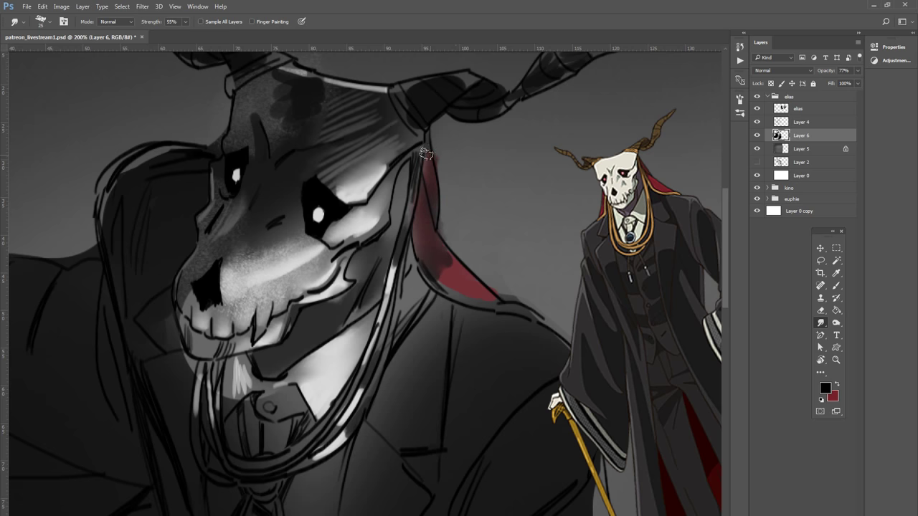
{"action": "left_click_drag", "start_coordinate": [452, 250], "coordinate": [466, 303]}
{"action": "mouse_move", "coordinate": [439, 273]}
{"action": "left_mouse_down"}
{"action": "mouse_move", "coordinate": [443, 285]}
{"action": "mouse_move", "coordinate": [492, 305]}
{"action": "mouse_move", "coordinate": [527, 305]}
{"action": "left_mouse_up"}
Step: Add dark strokes along the line under the skull's teeth and under the jaw
{"action": "key", "text": "b"}
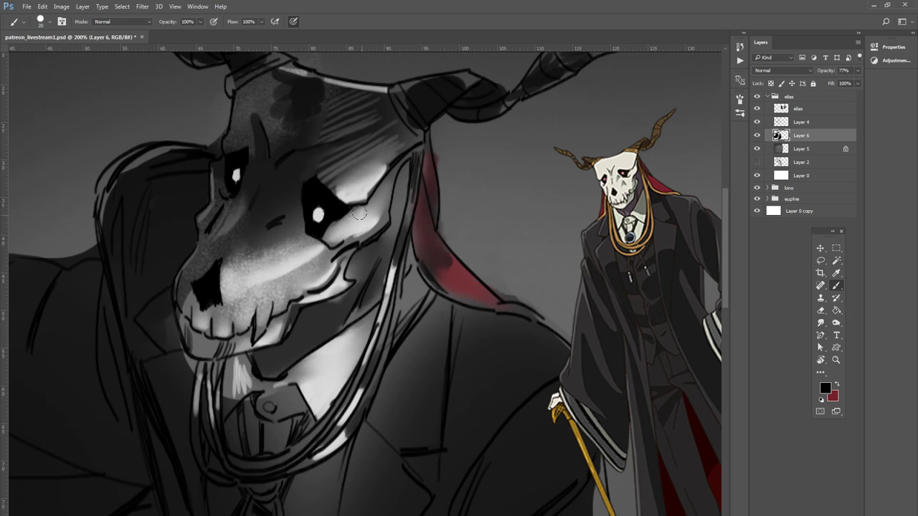
{"action": "key", "text": "x"}
{"action": "key", "text": "x"}
{"action": "left_click_drag", "start_coordinate": [192, 332], "coordinate": [248, 340]}
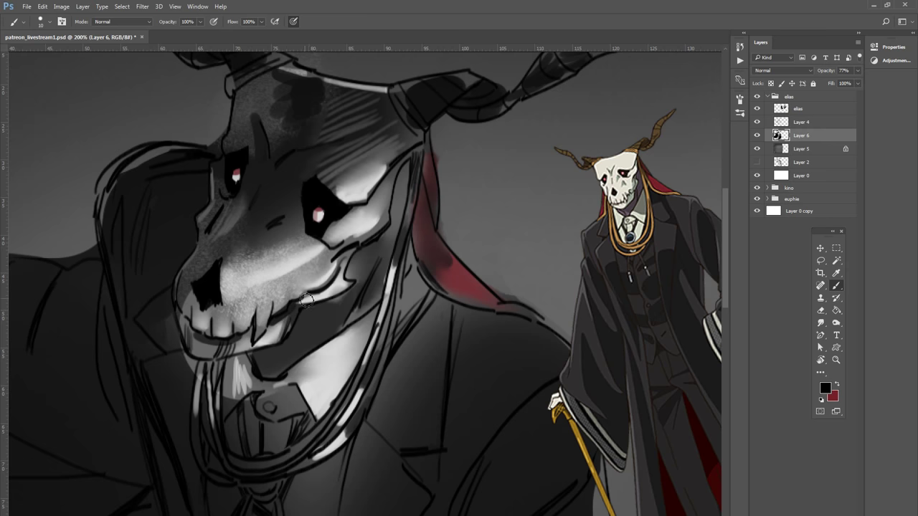
{"action": "mouse_move", "coordinate": [203, 365]}
{"action": "left_mouse_down"}
{"action": "mouse_move", "coordinate": [286, 348]}
{"action": "mouse_move", "coordinate": [309, 316]}
{"action": "mouse_move", "coordinate": [305, 351]}
{"action": "mouse_move", "coordinate": [335, 329]}
{"action": "left_mouse_up"}
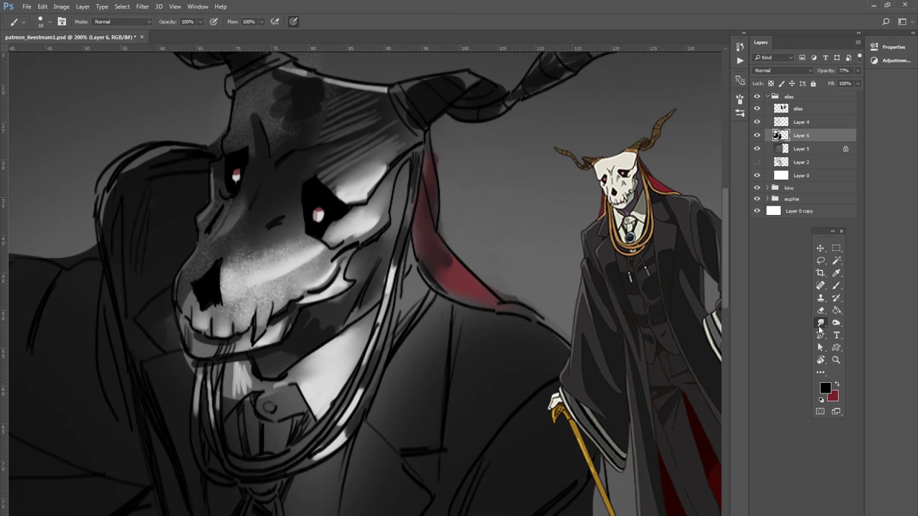
{"action": "left_click", "coordinate": [819, 326]}
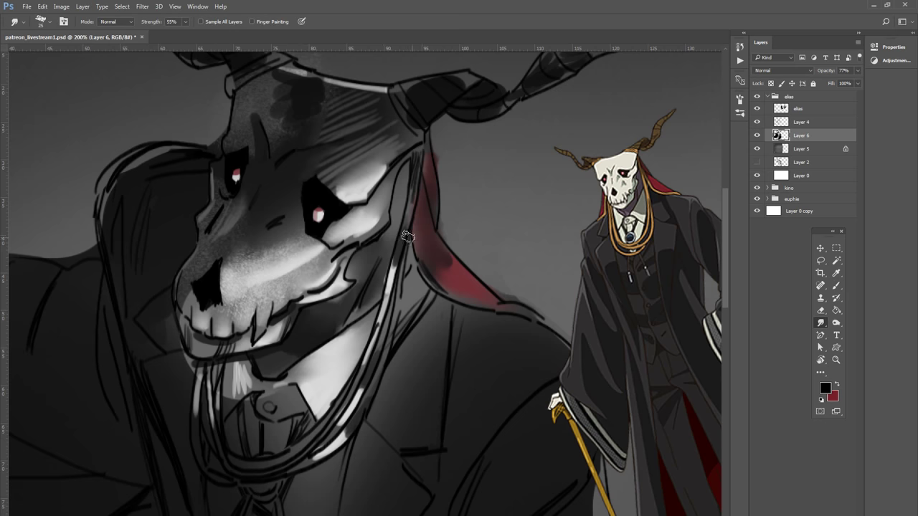
{"action": "key", "text": "b"}
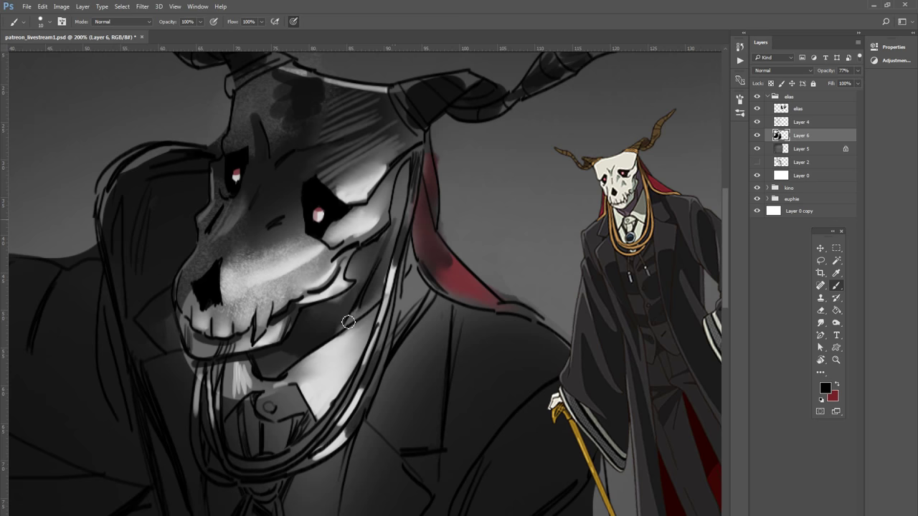
Step: Deepen shading beside the jaw line, the collar, and the jacket below the collar
{"action": "left_click_drag", "start_coordinate": [394, 223], "coordinate": [383, 286]}
{"action": "left_click_drag", "start_coordinate": [398, 244], "coordinate": [386, 286]}
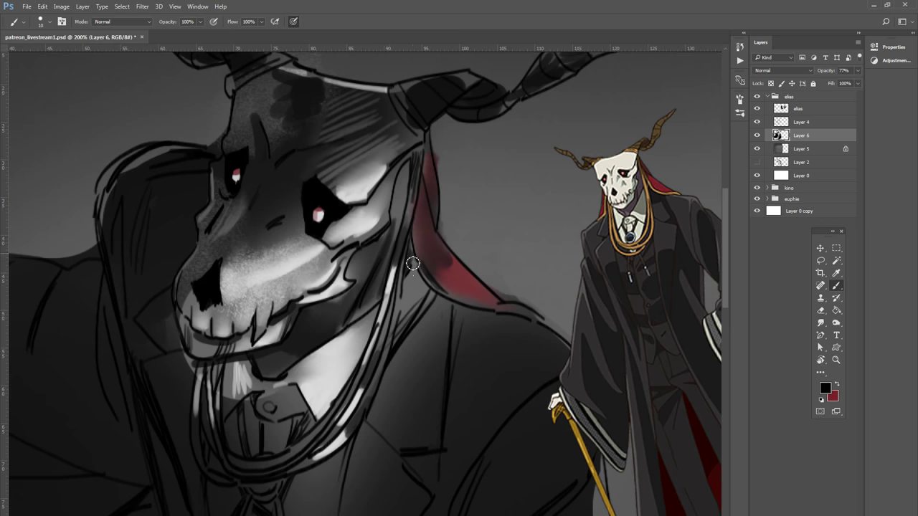
{"action": "mouse_move", "coordinate": [287, 405]}
{"action": "left_mouse_down"}
{"action": "mouse_move", "coordinate": [314, 427]}
{"action": "mouse_move", "coordinate": [334, 363]}
{"action": "left_mouse_up"}
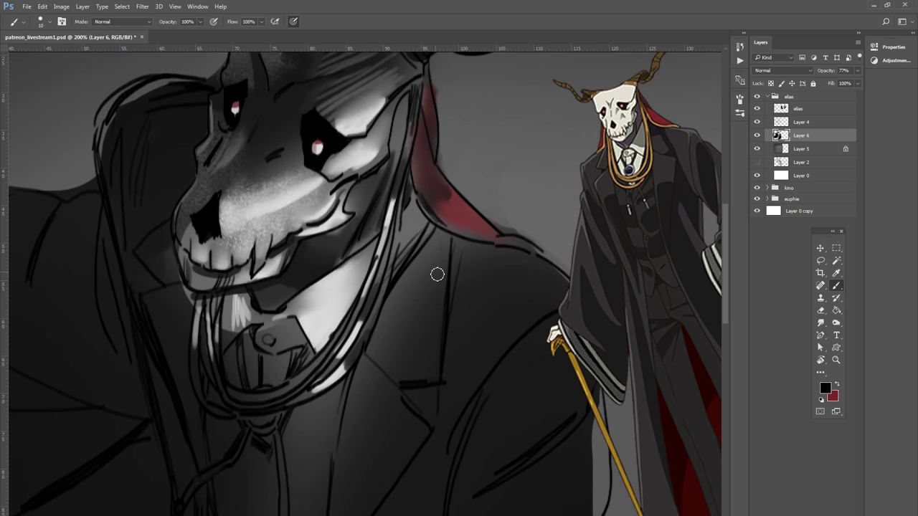
{"action": "key", "text": "bracketright"}
{"action": "mouse_move", "coordinate": [413, 280]}
{"action": "left_mouse_down"}
{"action": "mouse_move", "coordinate": [375, 359]}
{"action": "mouse_move", "coordinate": [402, 328]}
{"action": "left_mouse_up"}
{"action": "mouse_move", "coordinate": [423, 294]}
{"action": "left_mouse_down"}
{"action": "mouse_move", "coordinate": [409, 377]}
{"action": "mouse_move", "coordinate": [424, 367]}
{"action": "left_mouse_up"}
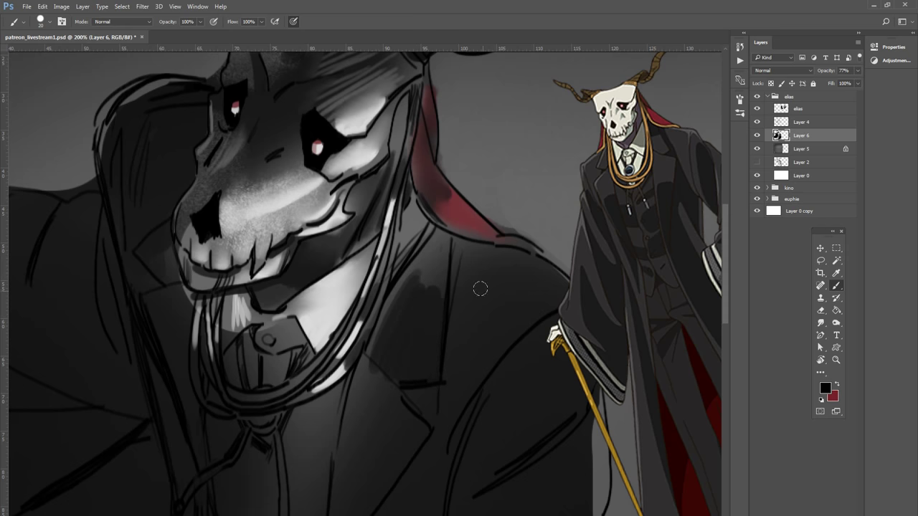
Step: On a new layer with a 50 px brush, paint black shadow between lapel and shoulder
{"action": "left_click", "coordinate": [50, 22]}
{"action": "left_click", "coordinate": [67, 113]}
{"action": "left_click", "coordinate": [239, 8]}
{"action": "key", "text": "ctrl+shift+alt+n"}
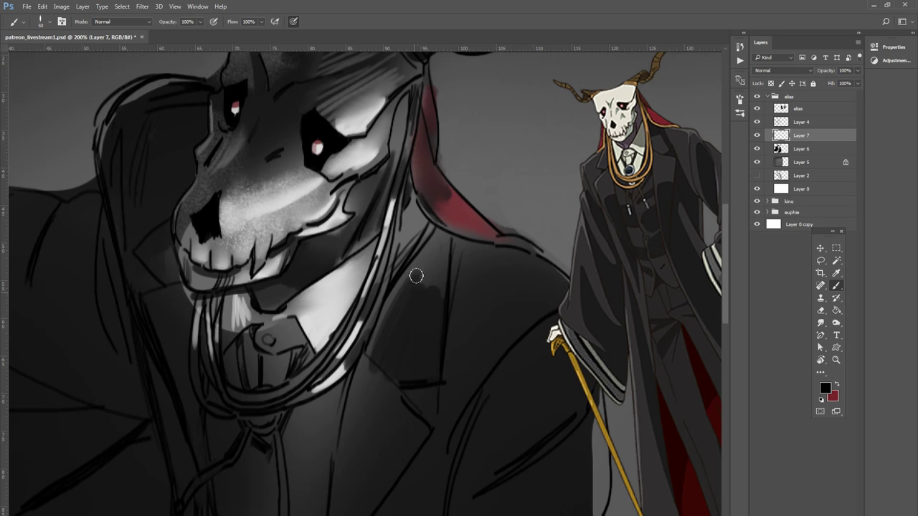
{"action": "mouse_move", "coordinate": [416, 275]}
{"action": "left_mouse_down"}
{"action": "mouse_move", "coordinate": [371, 333]}
{"action": "mouse_move", "coordinate": [375, 352]}
{"action": "mouse_move", "coordinate": [409, 350]}
{"action": "mouse_move", "coordinate": [443, 307]}
{"action": "mouse_move", "coordinate": [437, 344]}
{"action": "mouse_move", "coordinate": [408, 330]}
{"action": "left_mouse_up"}
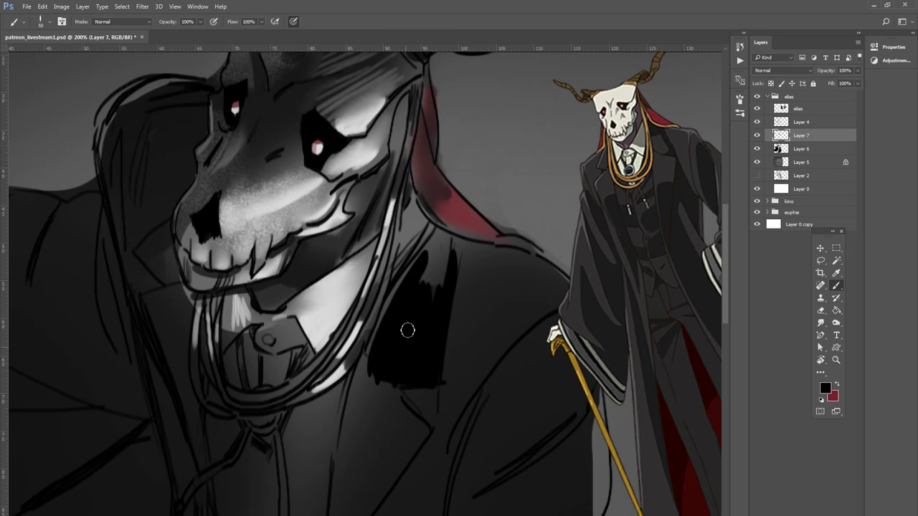
{"action": "mouse_move", "coordinate": [464, 283]}
{"action": "left_mouse_down"}
{"action": "mouse_move", "coordinate": [473, 289]}
{"action": "mouse_move", "coordinate": [467, 352]}
{"action": "mouse_move", "coordinate": [536, 292]}
{"action": "left_mouse_up"}
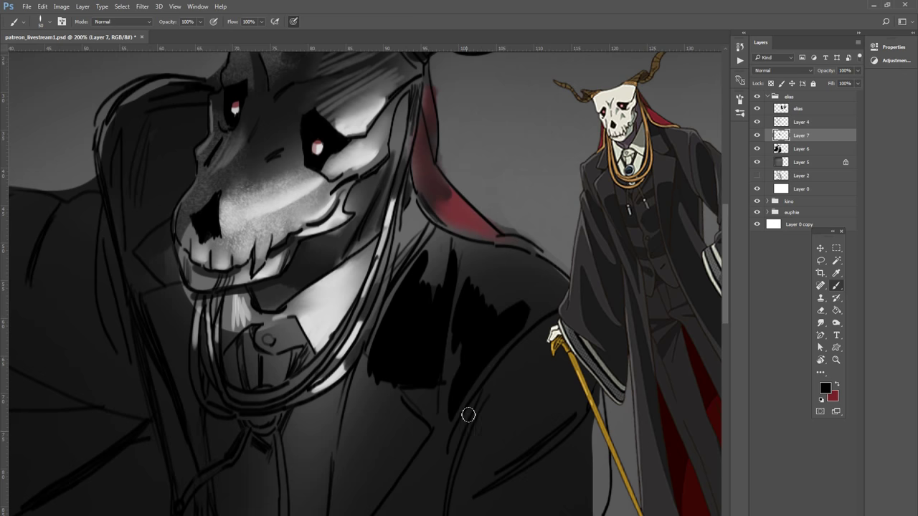
Step: Add a long dark band down the jacket and fill the light lapel strip black
{"action": "left_click_drag", "start_coordinate": [369, 451], "coordinate": [367, 338]}
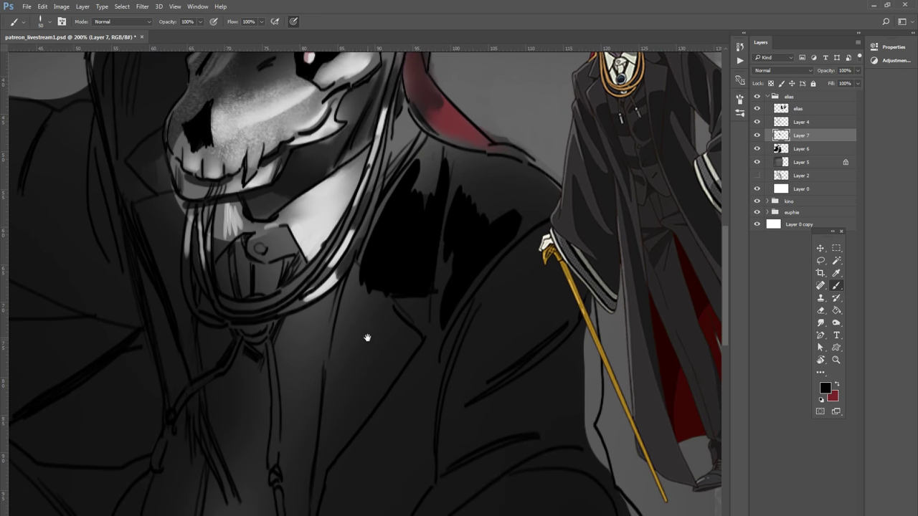
{"action": "mouse_move", "coordinate": [353, 302]}
{"action": "left_mouse_down"}
{"action": "mouse_move", "coordinate": [342, 328]}
{"action": "mouse_move", "coordinate": [358, 264]}
{"action": "mouse_move", "coordinate": [334, 387]}
{"action": "mouse_move", "coordinate": [362, 301]}
{"action": "mouse_move", "coordinate": [360, 348]}
{"action": "left_mouse_up"}
{"action": "key", "text": "bracketleft"}
{"action": "key", "text": "bracketleft"}
{"action": "key", "text": "bracketleft"}
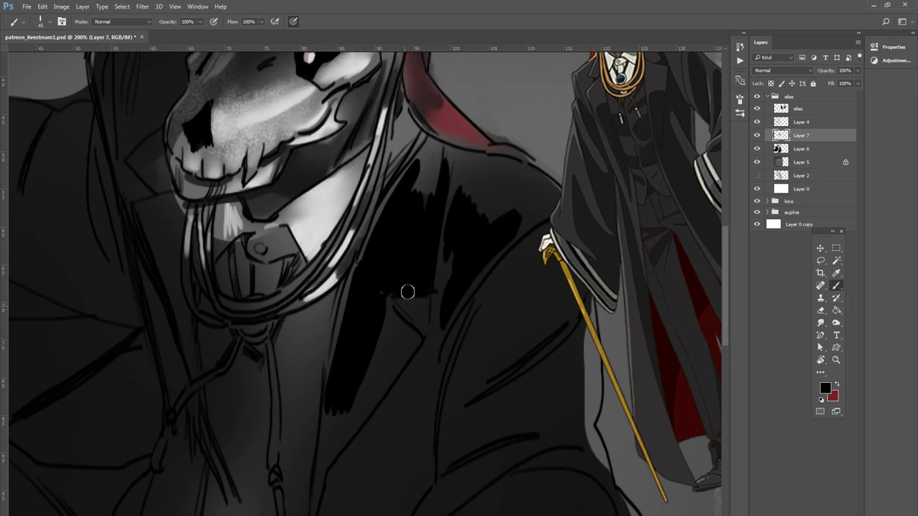
{"action": "mouse_move", "coordinate": [381, 291]}
{"action": "left_mouse_down"}
{"action": "mouse_move", "coordinate": [415, 334]}
{"action": "mouse_move", "coordinate": [373, 394]}
{"action": "left_mouse_up"}
{"action": "left_click_drag", "start_coordinate": [410, 328], "coordinate": [394, 311]}
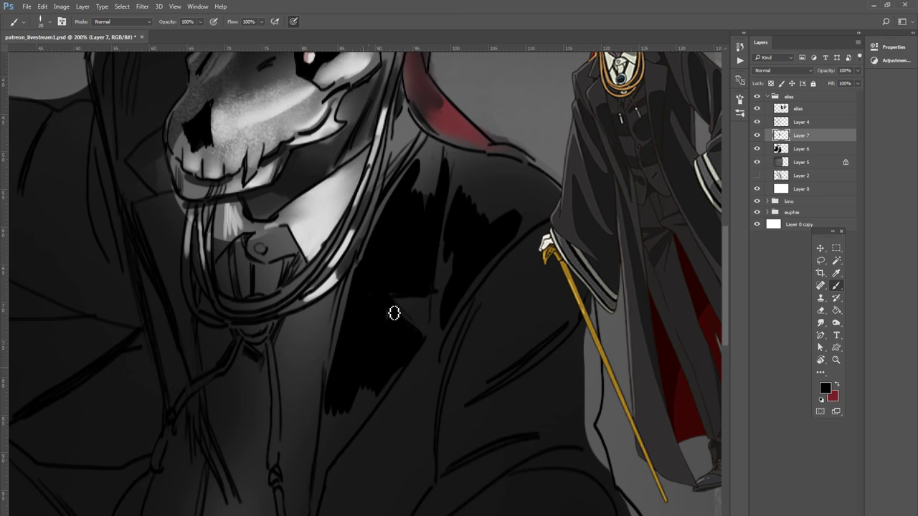
{"action": "key", "text": "bracketright"}
{"action": "mouse_move", "coordinate": [333, 382]}
{"action": "left_mouse_down"}
{"action": "mouse_move", "coordinate": [322, 447]}
{"action": "mouse_move", "coordinate": [356, 389]}
{"action": "mouse_move", "coordinate": [388, 365]}
{"action": "mouse_move", "coordinate": [328, 433]}
{"action": "mouse_move", "coordinate": [317, 500]}
{"action": "left_mouse_up"}
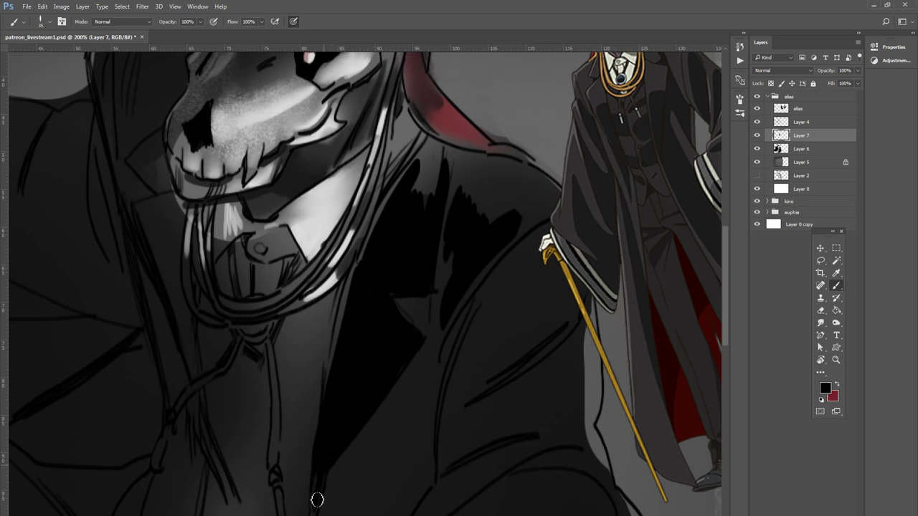
Step: Thicken the neck line and darken the area under the chin with a 25 px brush
{"action": "left_click_drag", "start_coordinate": [383, 410], "coordinate": [410, 385]}
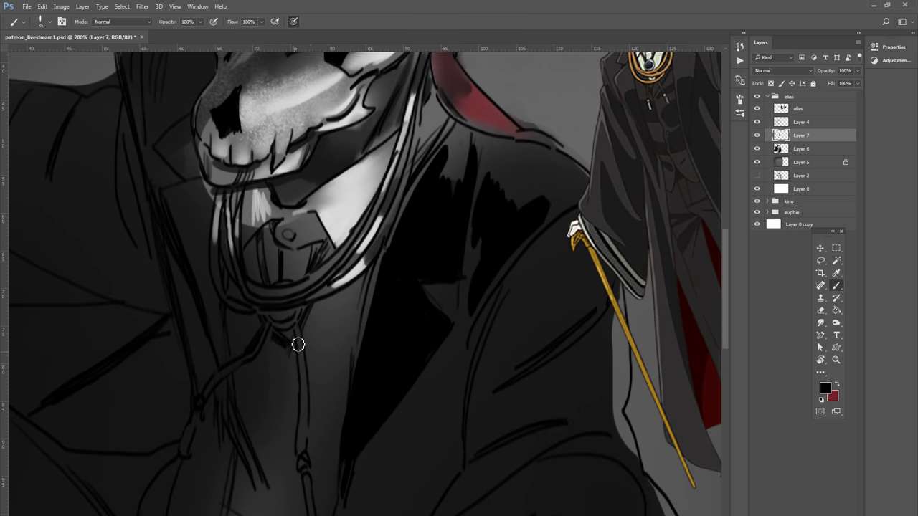
{"action": "key", "text": "bracketleft"}
{"action": "key", "text": "bracketleft"}
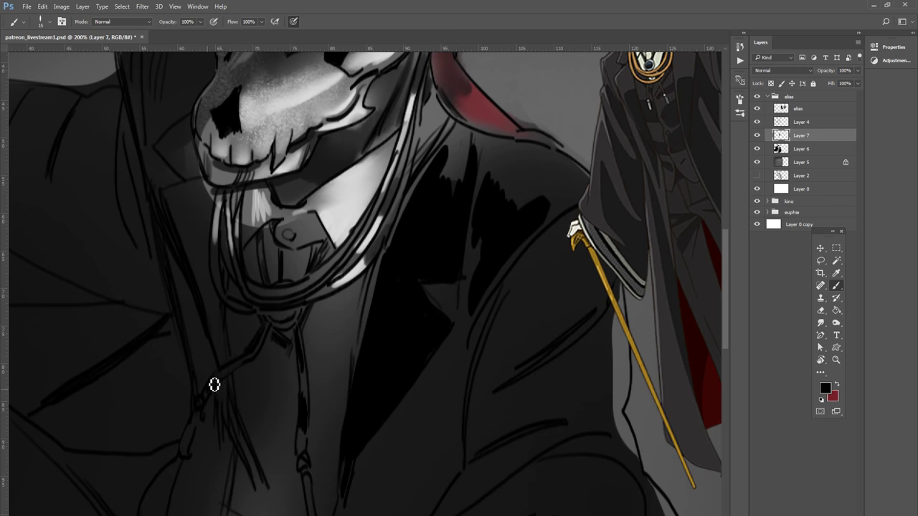
{"action": "left_click_drag", "start_coordinate": [215, 385], "coordinate": [267, 351]}
{"action": "left_click_drag", "start_coordinate": [277, 313], "coordinate": [308, 302]}
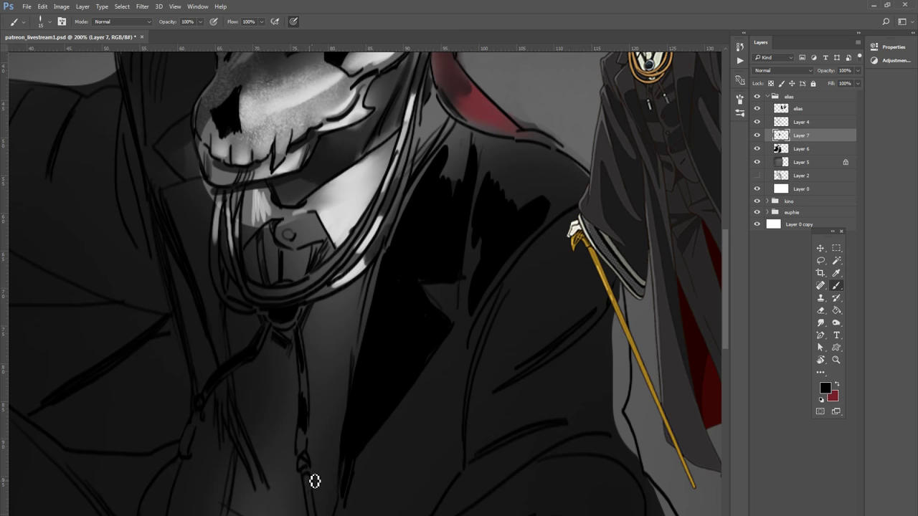
Step: Sample light grey from the canvas and highlight the zipper, jacket line and strap ring
{"action": "key", "text": "x"}
{"action": "left_click", "coordinate": [824, 388]}
{"action": "left_click", "coordinate": [339, 283]}
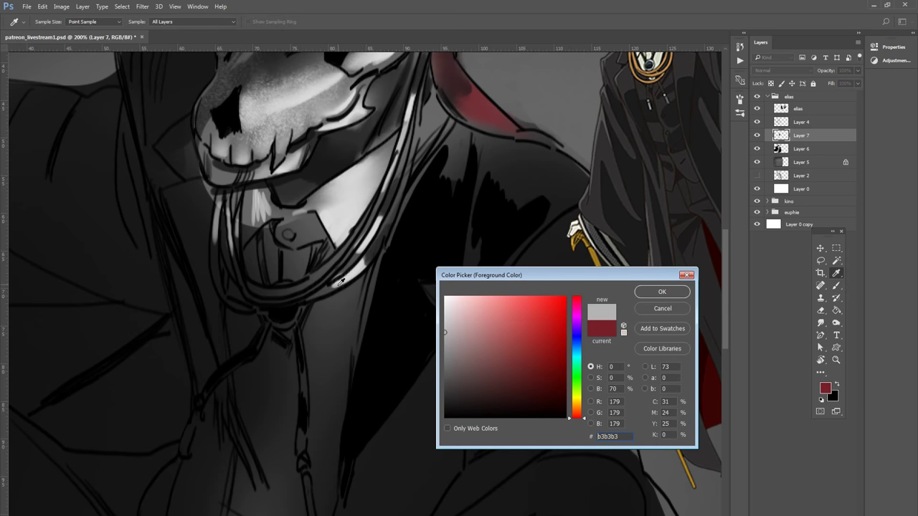
{"action": "left_click", "coordinate": [662, 292]}
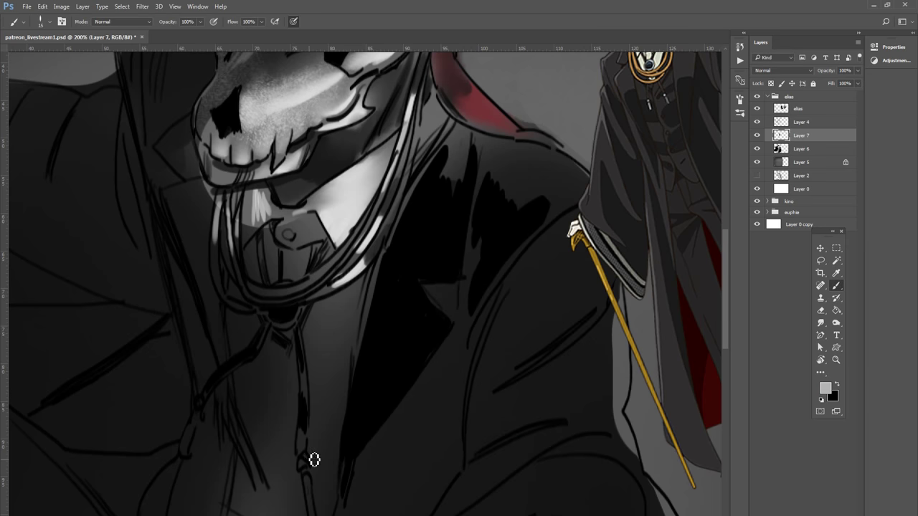
{"action": "left_click_drag", "start_coordinate": [313, 514], "coordinate": [302, 459]}
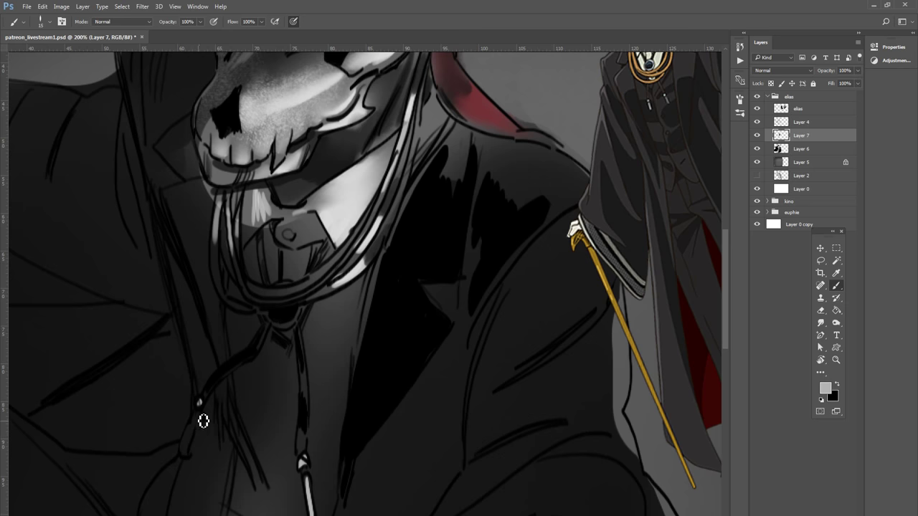
{"action": "left_click_drag", "start_coordinate": [199, 402], "coordinate": [190, 456]}
{"action": "left_click_drag", "start_coordinate": [282, 325], "coordinate": [297, 317]}
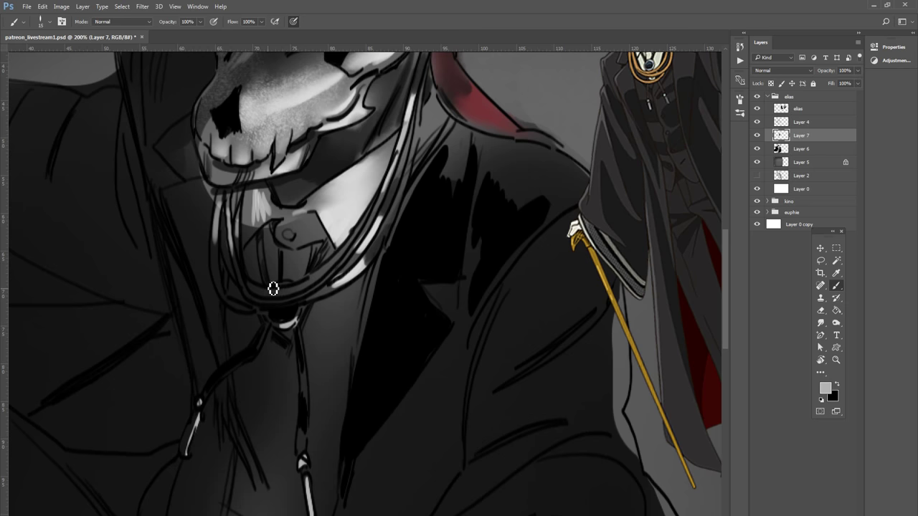
Step: Paint a fine white highlight along the strap's lower edge with the 40 px round brush
{"action": "left_click", "coordinate": [50, 22]}
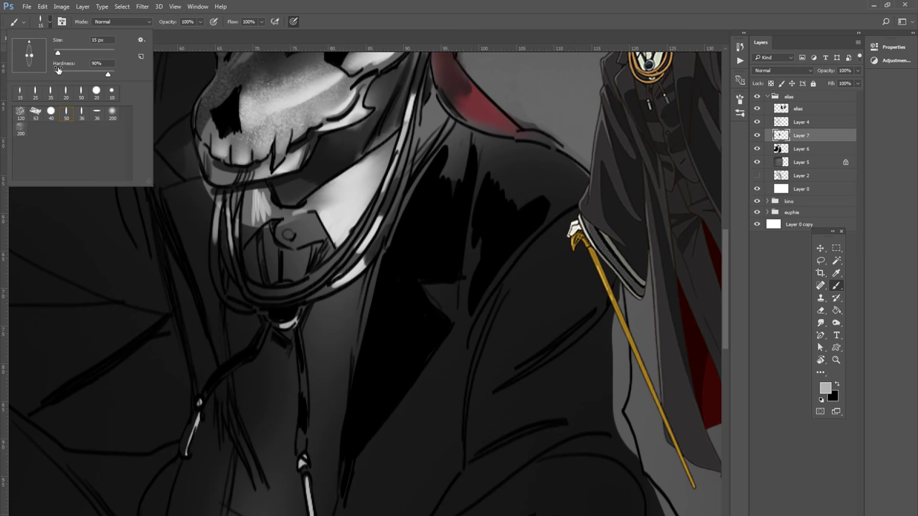
{"action": "left_click", "coordinate": [51, 113]}
{"action": "key", "text": "Return"}
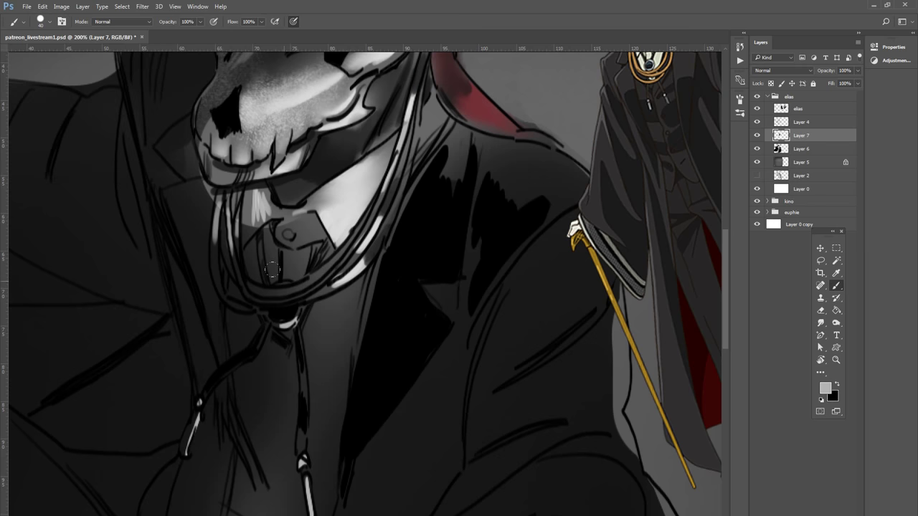
{"action": "key", "text": "bracketleft"}
{"action": "key", "text": "bracketleft"}
{"action": "mouse_move", "coordinate": [268, 293]}
{"action": "left_mouse_down"}
{"action": "mouse_move", "coordinate": [314, 286]}
{"action": "mouse_move", "coordinate": [319, 294]}
{"action": "left_mouse_up"}
{"action": "mouse_move", "coordinate": [398, 278]}
{"action": "left_mouse_down"}
{"action": "mouse_move", "coordinate": [350, 493]}
{"action": "mouse_move", "coordinate": [448, 418]}
{"action": "left_mouse_up"}
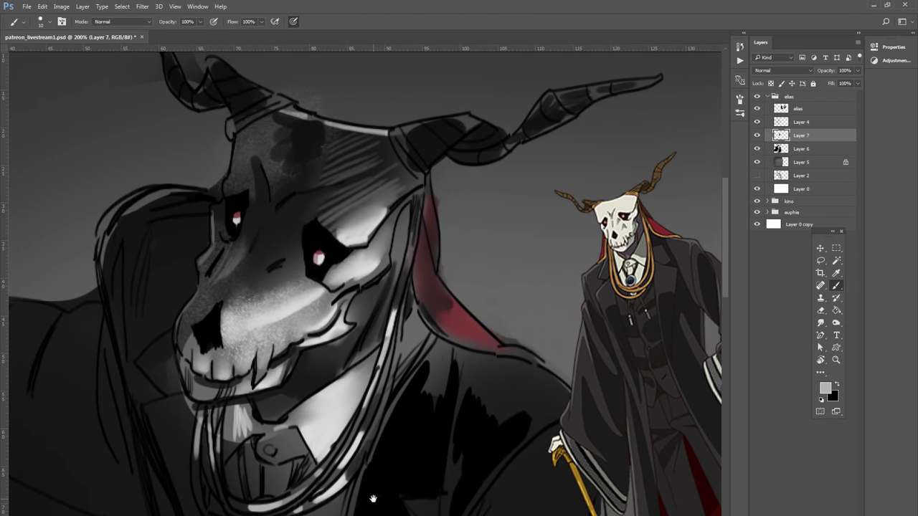
{"action": "key", "text": "ctrl+minus"}
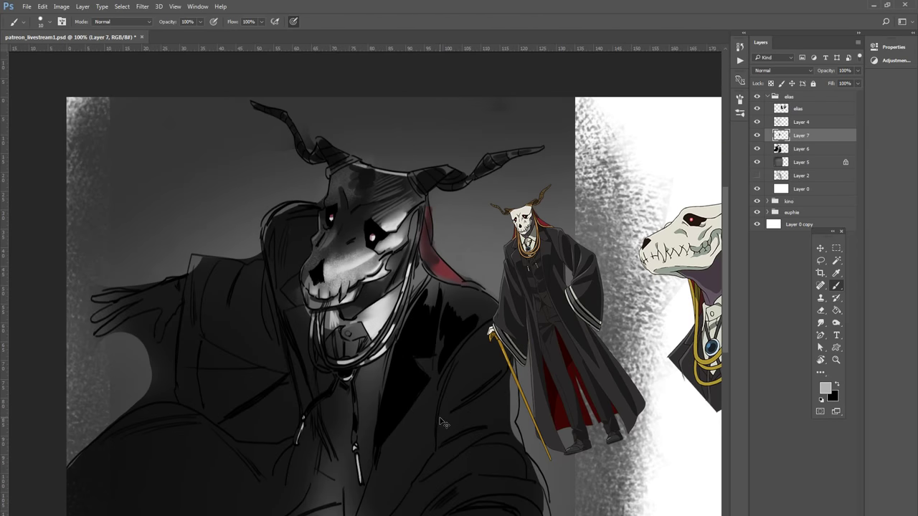
Step: Make black the foreground colour and pick a 50 px brush, slightly reduced
{"action": "left_click", "coordinate": [837, 385]}
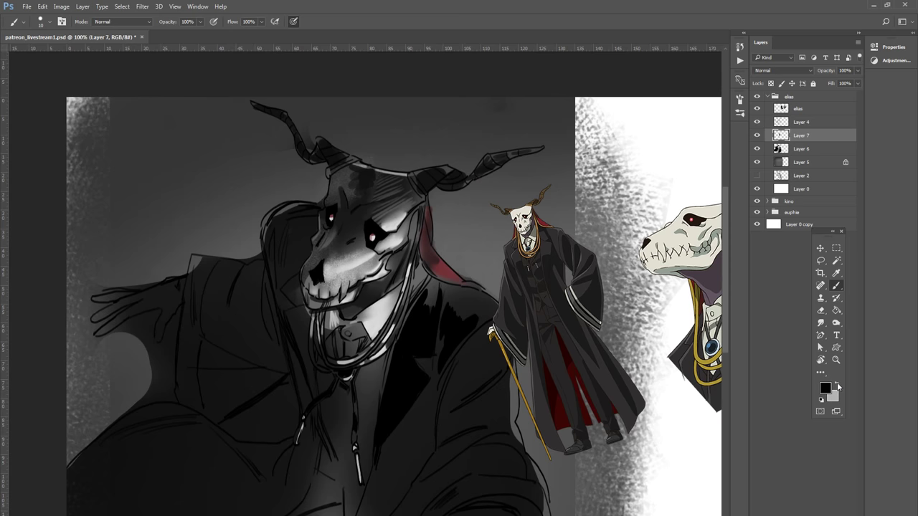
{"action": "left_click", "coordinate": [50, 22]}
{"action": "left_click", "coordinate": [96, 91]}
{"action": "left_click", "coordinate": [307, 12]}
{"action": "key", "text": "ctrl+plus"}
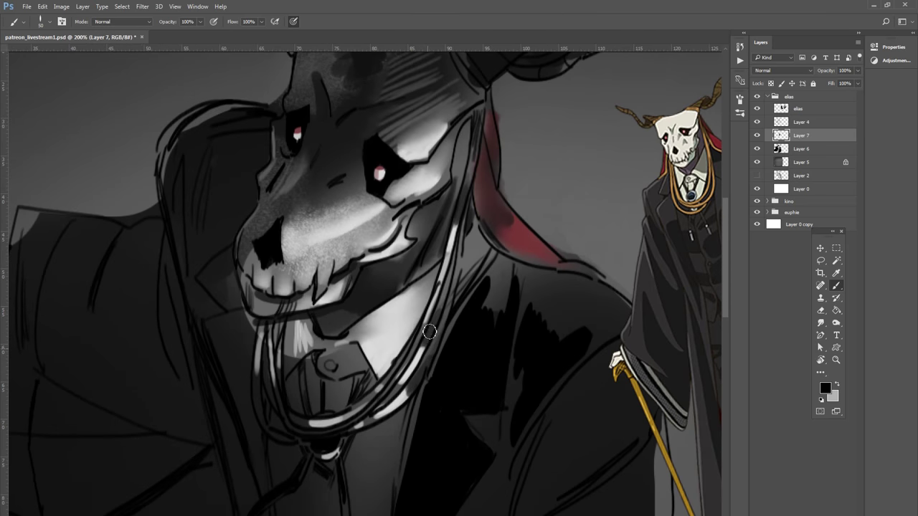
{"action": "key", "text": "ctrl+minus"}
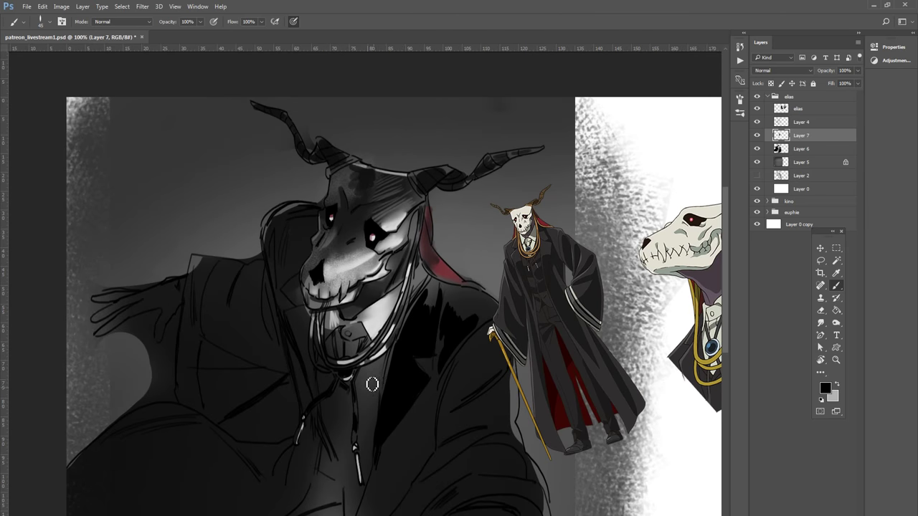
{"action": "key", "text": "bracketleft"}
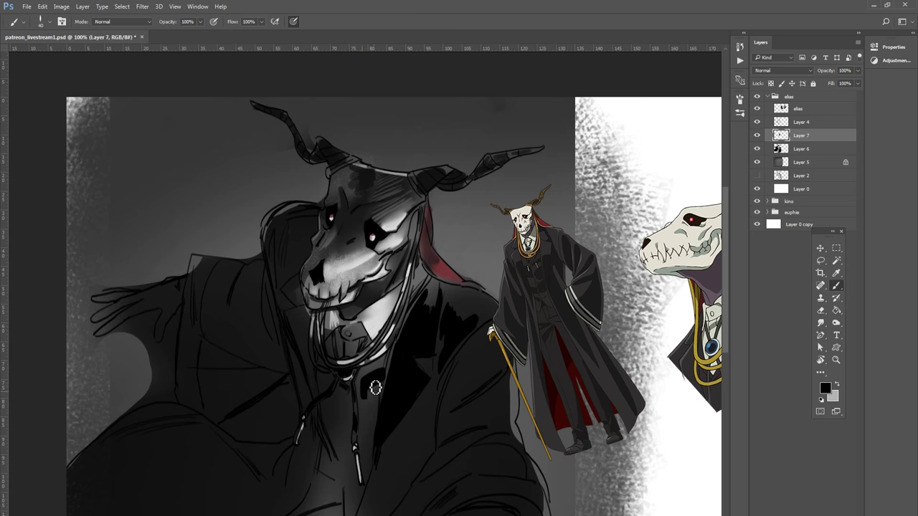
Step: Paint black strokes down the coat front below the collar around the zipper
{"action": "left_click_drag", "start_coordinate": [372, 418], "coordinate": [367, 436]}
{"action": "mouse_move", "coordinate": [356, 395]}
{"action": "left_mouse_down"}
{"action": "mouse_move", "coordinate": [333, 403]}
{"action": "mouse_move", "coordinate": [348, 429]}
{"action": "mouse_move", "coordinate": [338, 406]}
{"action": "mouse_move", "coordinate": [351, 475]}
{"action": "left_mouse_up"}
{"action": "mouse_move", "coordinate": [348, 430]}
{"action": "left_mouse_down"}
{"action": "mouse_move", "coordinate": [347, 490]}
{"action": "mouse_move", "coordinate": [342, 479]}
{"action": "left_mouse_up"}
{"action": "mouse_move", "coordinate": [337, 427]}
{"action": "left_mouse_down"}
{"action": "mouse_move", "coordinate": [331, 474]}
{"action": "mouse_move", "coordinate": [354, 501]}
{"action": "left_mouse_up"}
{"action": "left_click_drag", "start_coordinate": [356, 468], "coordinate": [365, 513]}
{"action": "left_click_drag", "start_coordinate": [371, 434], "coordinate": [374, 475]}
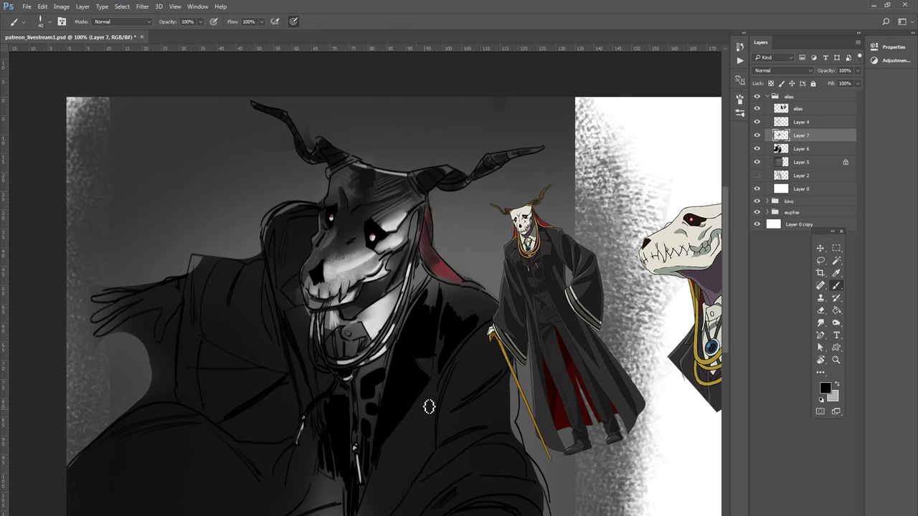
Step: Darken the coat right of the chest and lower down, finishing with a 25 px brush
{"action": "left_click_drag", "start_coordinate": [437, 386], "coordinate": [385, 465]}
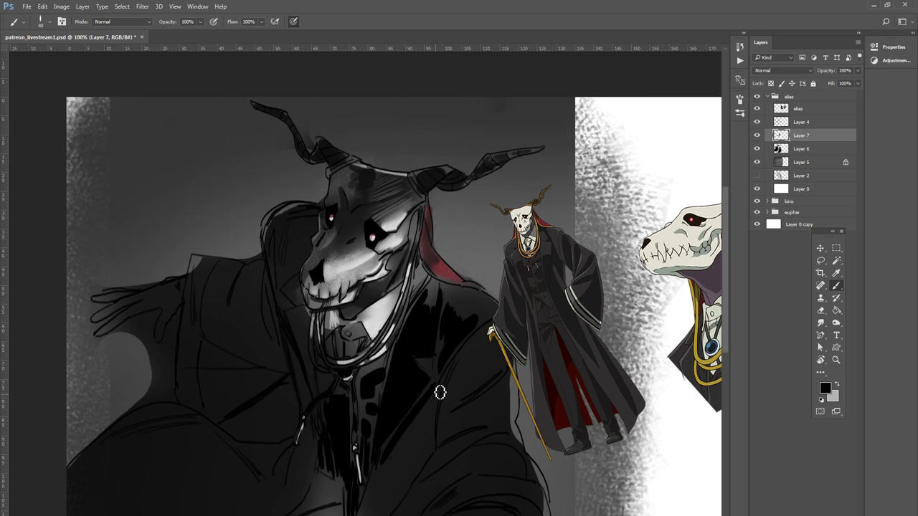
{"action": "left_click_drag", "start_coordinate": [440, 387], "coordinate": [389, 459]}
{"action": "left_click_drag", "start_coordinate": [428, 423], "coordinate": [384, 477]}
{"action": "key", "text": "bracketleft"}
{"action": "key", "text": "bracketleft"}
{"action": "key", "text": "bracketleft"}
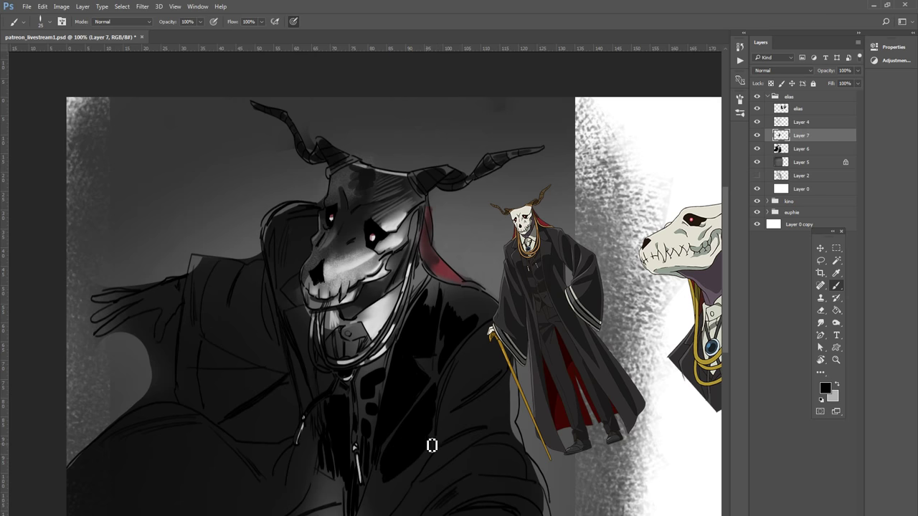
{"action": "mouse_move", "coordinate": [436, 448]}
{"action": "left_mouse_down"}
{"action": "mouse_move", "coordinate": [383, 514]}
{"action": "mouse_move", "coordinate": [444, 417]}
{"action": "left_mouse_up"}
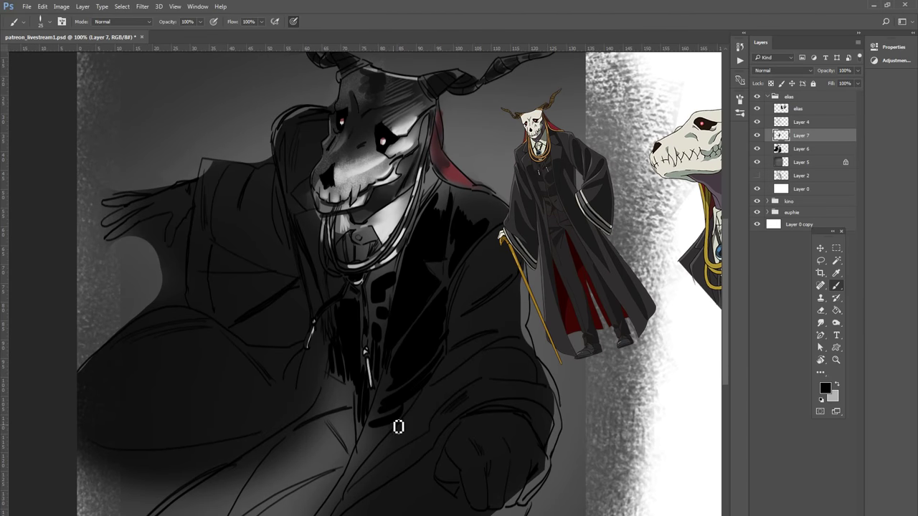
Step: On Layer 5, paint dark over the upper-left background with a 200 px soft brush
{"action": "left_click", "coordinate": [814, 165]}
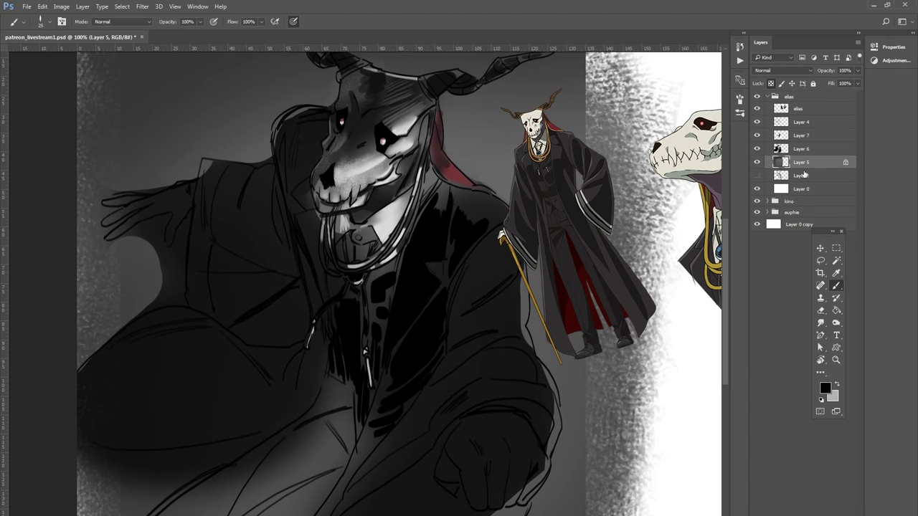
{"action": "left_click", "coordinate": [51, 22]}
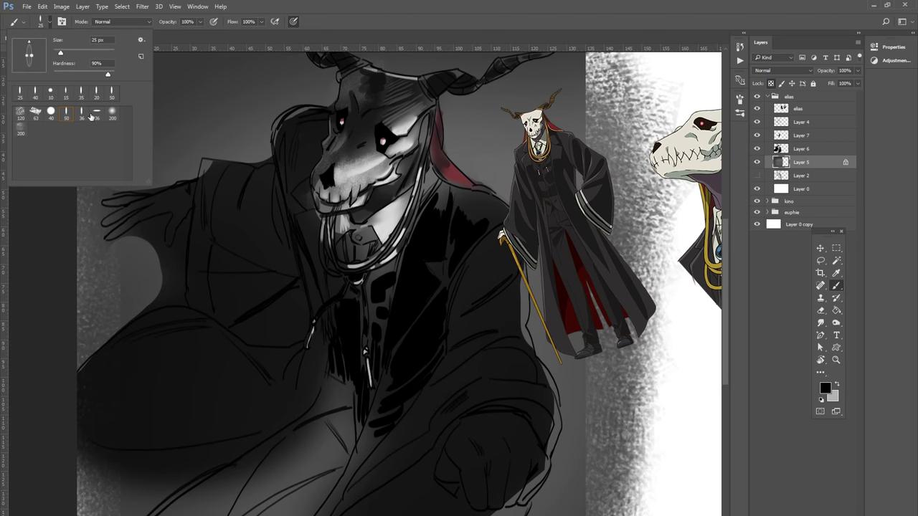
{"action": "left_click", "coordinate": [112, 112]}
{"action": "left_click_drag", "start_coordinate": [248, 117], "coordinate": [187, 168]}
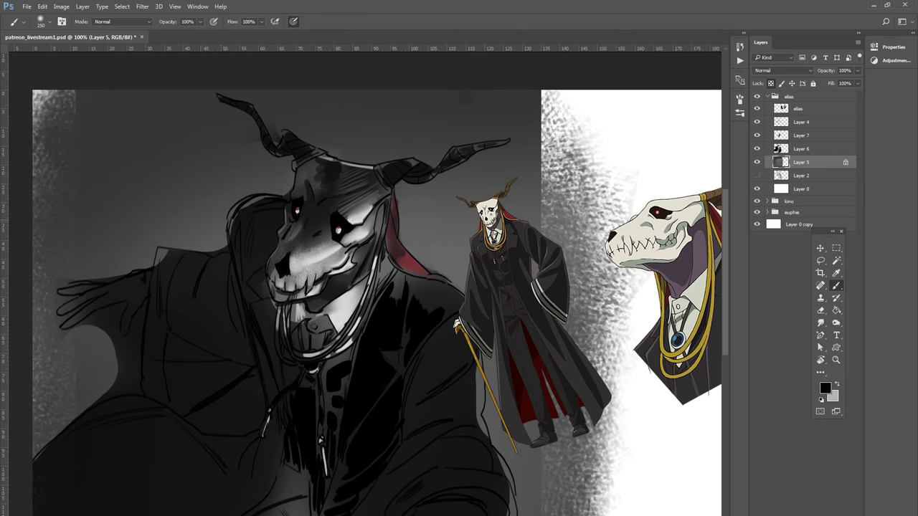
{"action": "left_click_drag", "start_coordinate": [107, 201], "coordinate": [445, 193]}
{"action": "key", "text": "ctrl+z"}
{"action": "left_click_drag", "start_coordinate": [115, 194], "coordinate": [301, 158]}
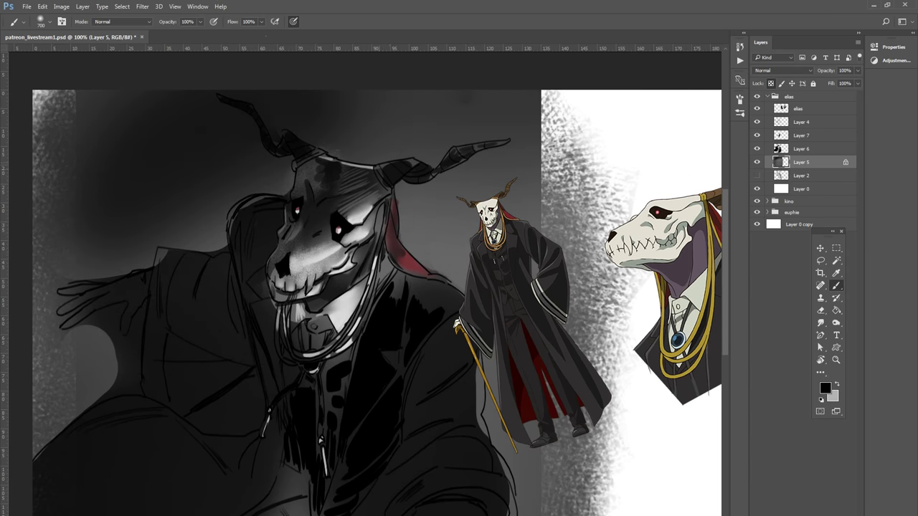
{"action": "left_click_drag", "start_coordinate": [86, 108], "coordinate": [51, 165]}
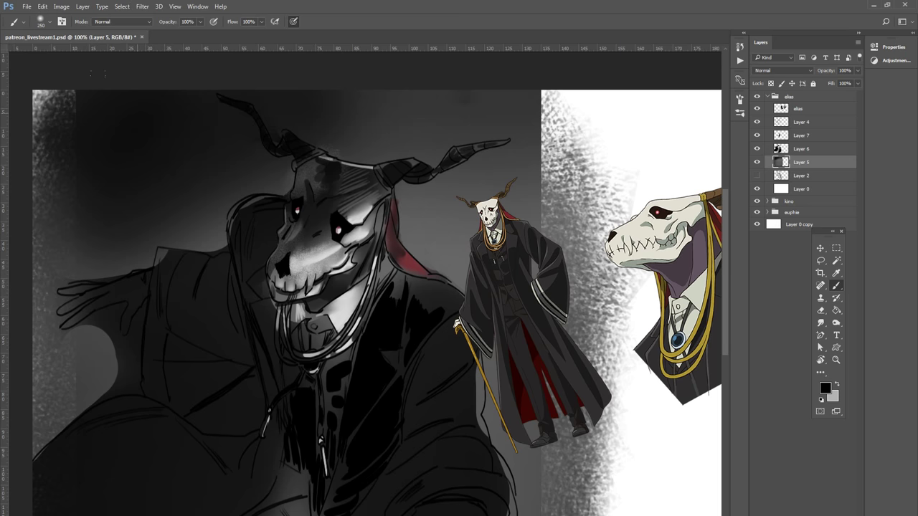
Step: Smudge the top-left background and area above the horns into soft shadow, then check Layer 7
{"action": "left_click", "coordinate": [821, 327]}
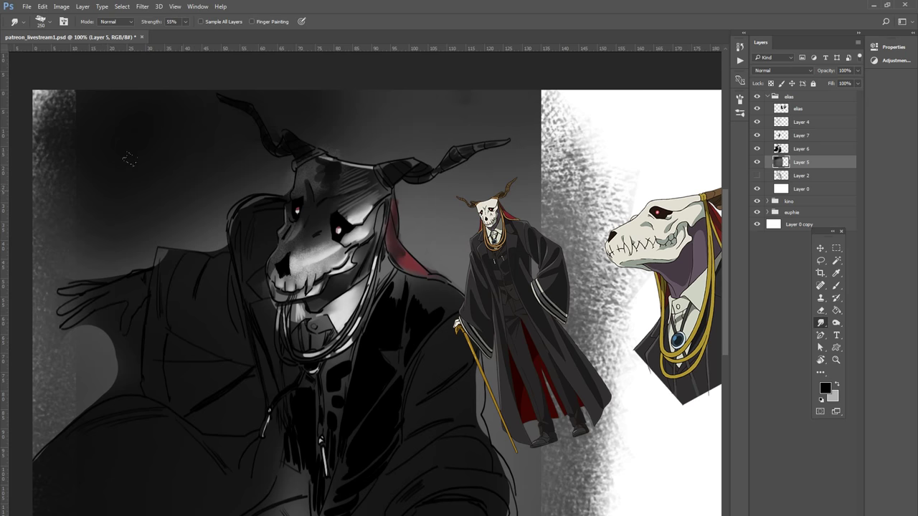
{"action": "left_click_drag", "start_coordinate": [172, 258], "coordinate": [86, 101]}
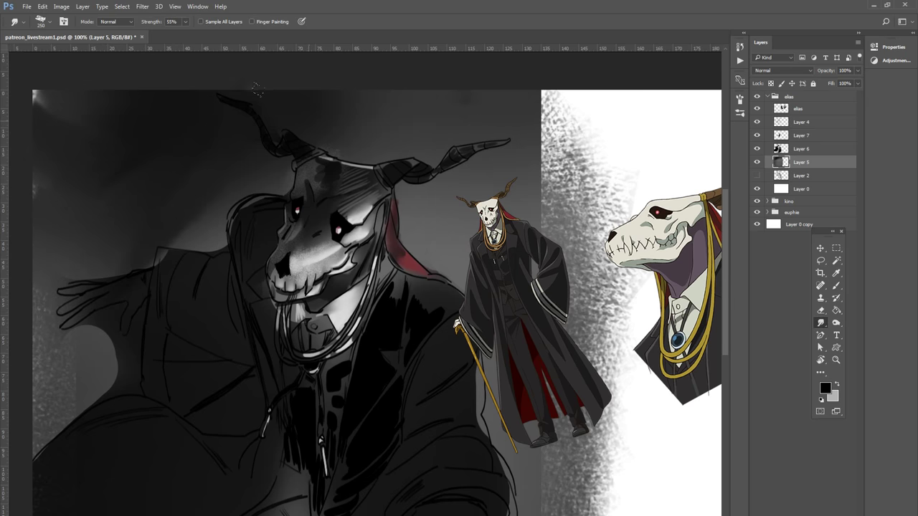
{"action": "left_click_drag", "start_coordinate": [338, 154], "coordinate": [380, 100]}
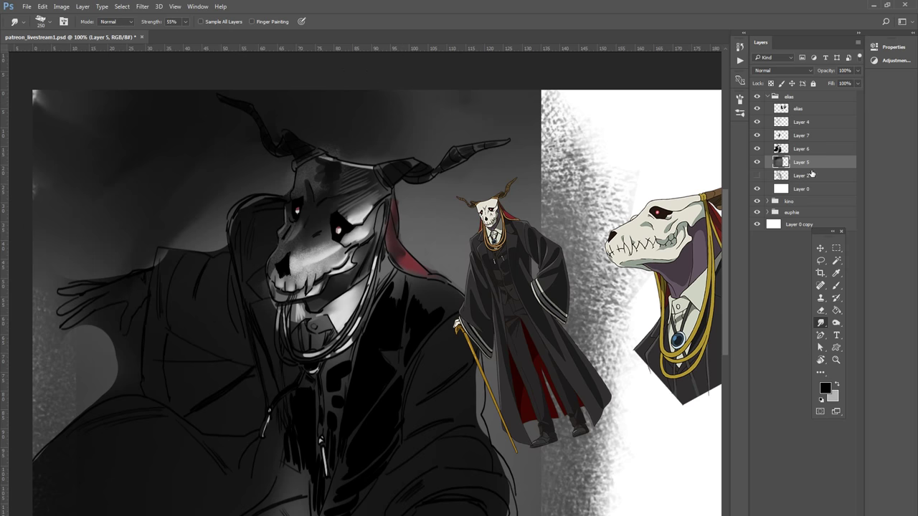
{"action": "left_click", "coordinate": [813, 136]}
{"action": "left_click", "coordinate": [756, 136]}
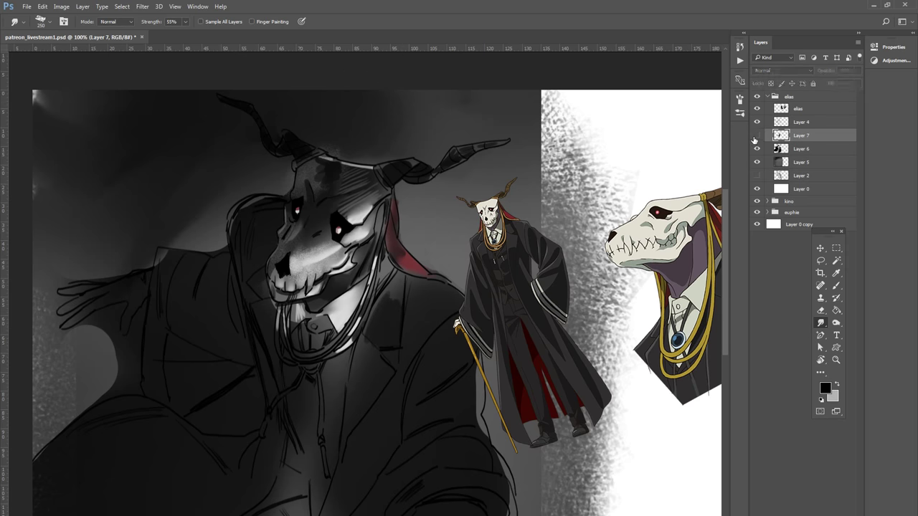
{"action": "left_click", "coordinate": [756, 136]}
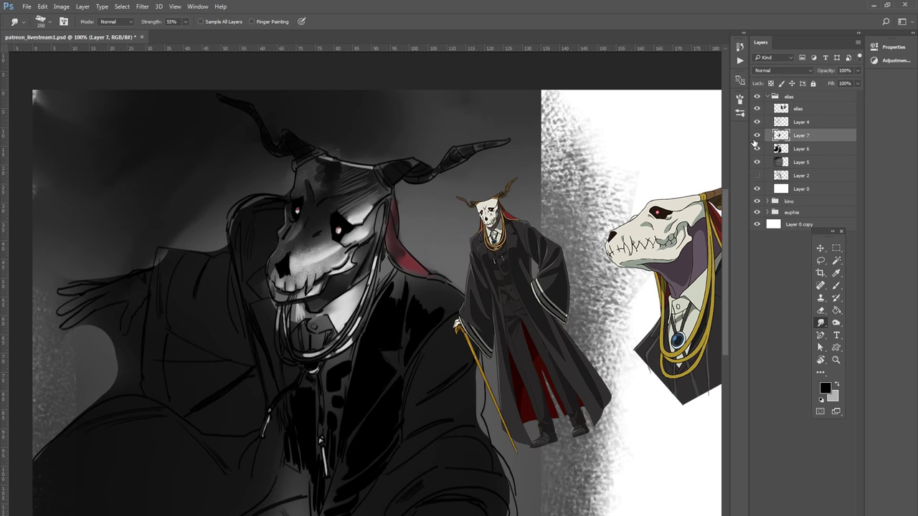
{"action": "left_click", "coordinate": [835, 286]}
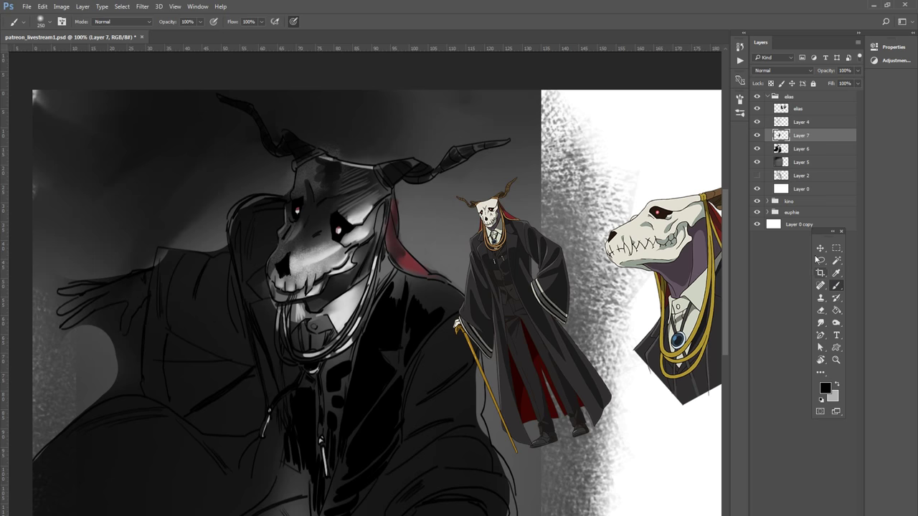
Step: Switch to a 30 px brush and darken the left side of the skull
{"action": "left_click", "coordinate": [51, 25]}
{"action": "left_click", "coordinate": [67, 113]}
{"action": "left_click", "coordinate": [285, 13]}
{"action": "key", "text": "ctrl+plus"}
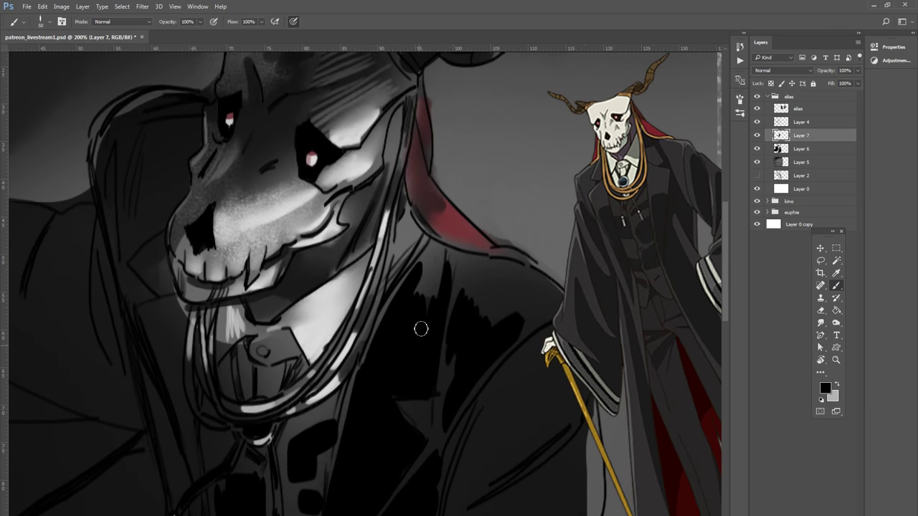
{"action": "key", "text": "ctrl+minus"}
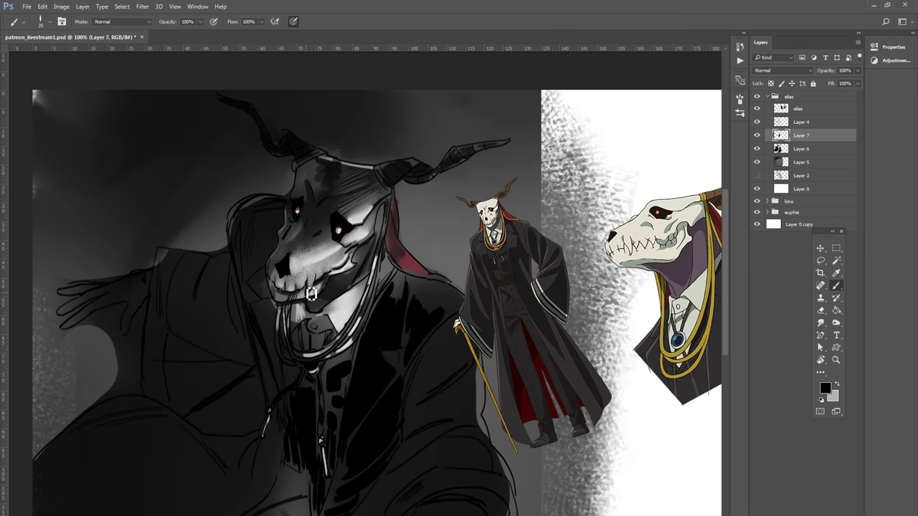
{"action": "key", "text": "bracketleft"}
{"action": "key", "text": "bracketleft"}
{"action": "key", "text": "bracketleft"}
{"action": "key", "text": "bracketright"}
{"action": "left_click_drag", "start_coordinate": [263, 215], "coordinate": [276, 254]}
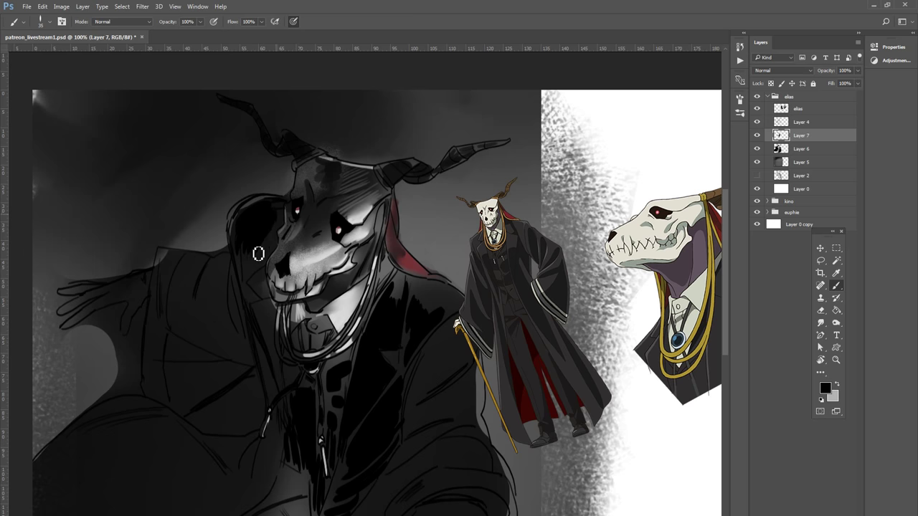
Step: Fine-tune the brush size, compare Layer 4's visibility, and make Layer 4 the active layer
{"action": "key", "text": "bracketleft"}
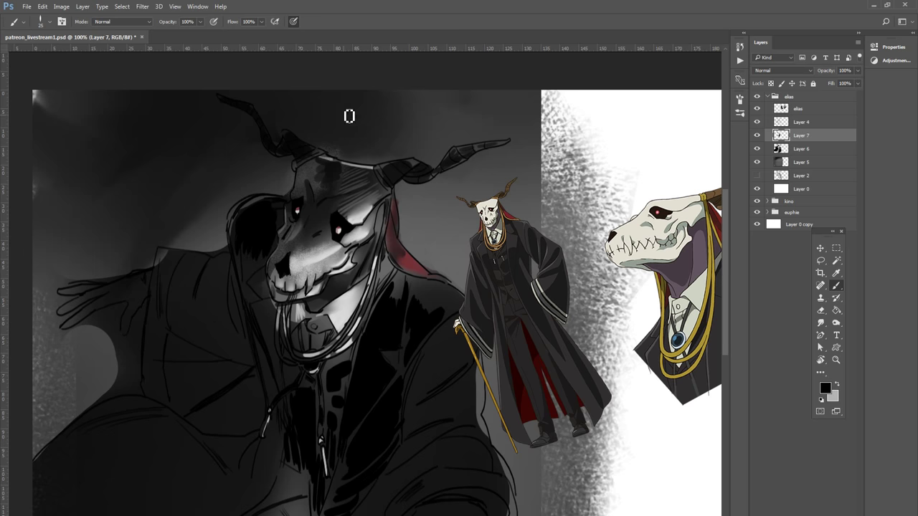
{"action": "key", "text": "bracketleft"}
{"action": "key", "text": "bracketleft"}
{"action": "key", "text": "bracketleft"}
{"action": "key", "text": "bracketleft"}
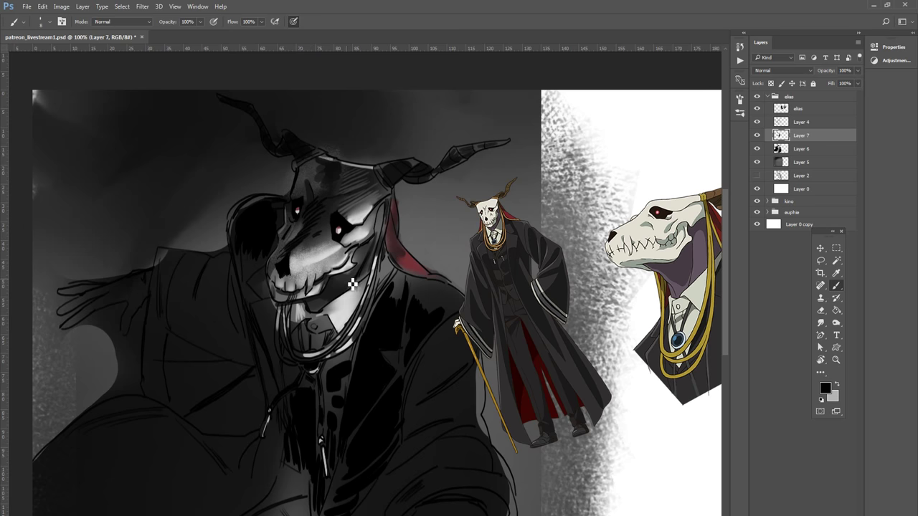
{"action": "scroll", "coordinate": [353, 289], "scroll_direction": "up", "scroll_amount": 1}
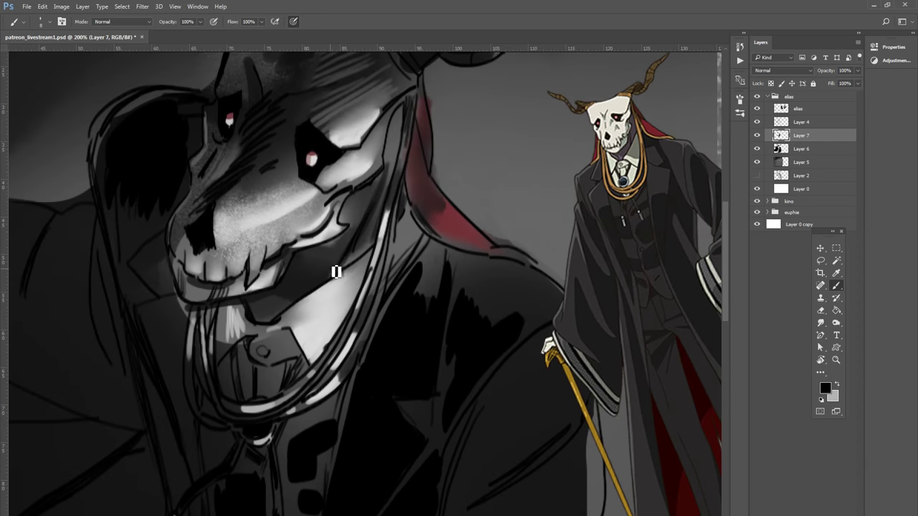
{"action": "scroll", "coordinate": [331, 277], "scroll_direction": "down", "scroll_amount": 1}
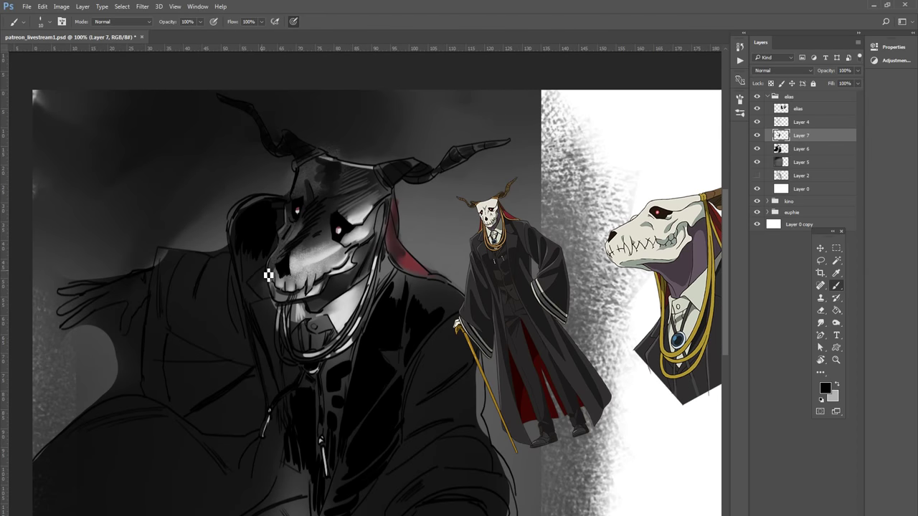
{"action": "key", "text": "bracketright"}
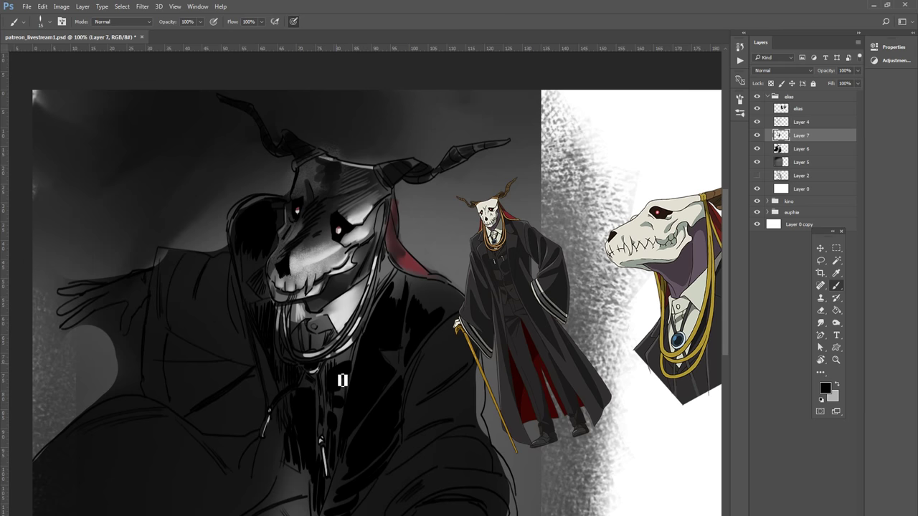
{"action": "key", "text": "ctrl+plus"}
{"action": "key", "text": "ctrl+minus"}
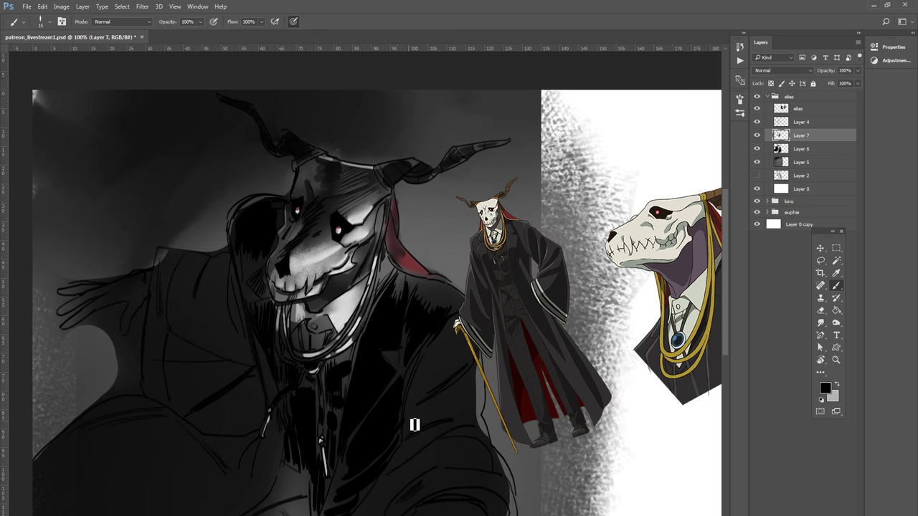
{"action": "key", "text": "bracketright"}
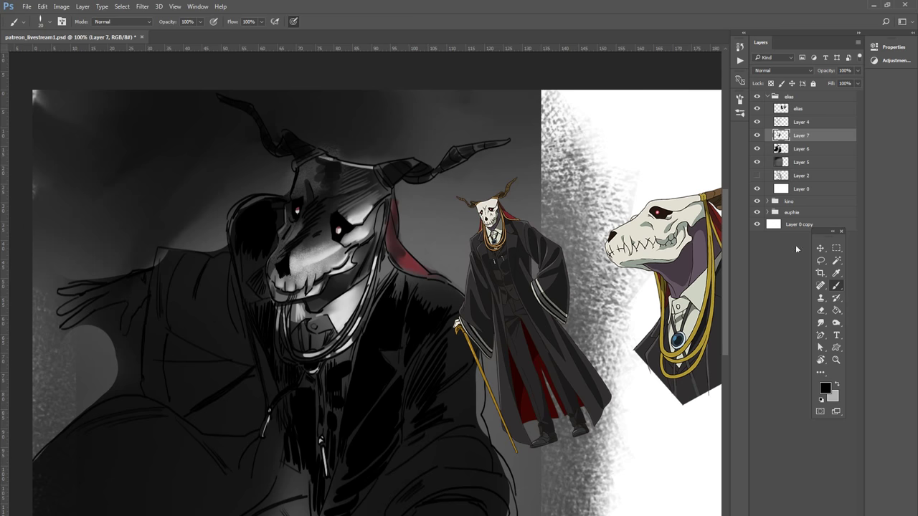
{"action": "left_click", "coordinate": [756, 122]}
{"action": "left_click", "coordinate": [756, 122]}
{"action": "left_click", "coordinate": [805, 123]}
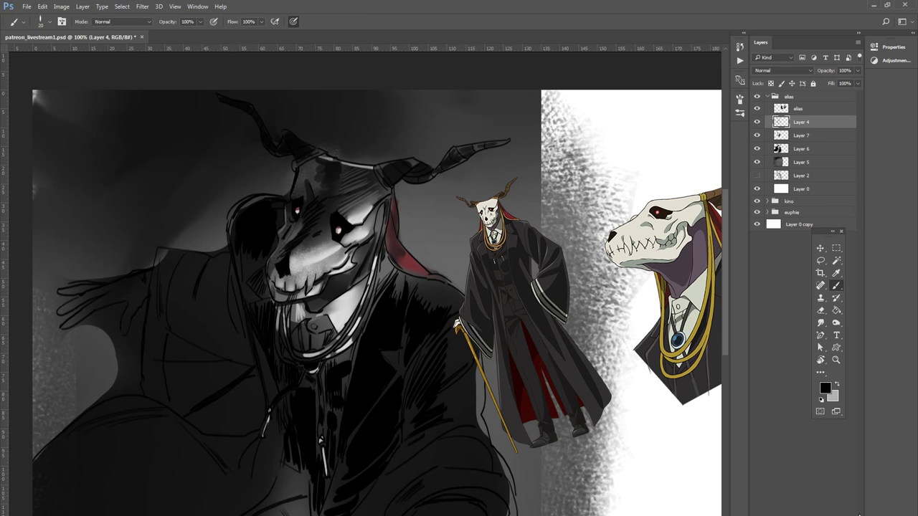
Step: Zoom in on the horns and darken the left horn's lower edge with a smaller brush
{"action": "left_click", "coordinate": [757, 123]}
{"action": "left_click", "coordinate": [758, 123]}
{"action": "key", "text": "ctrl+plus"}
{"action": "left_click_drag", "start_coordinate": [356, 169], "coordinate": [480, 277]}
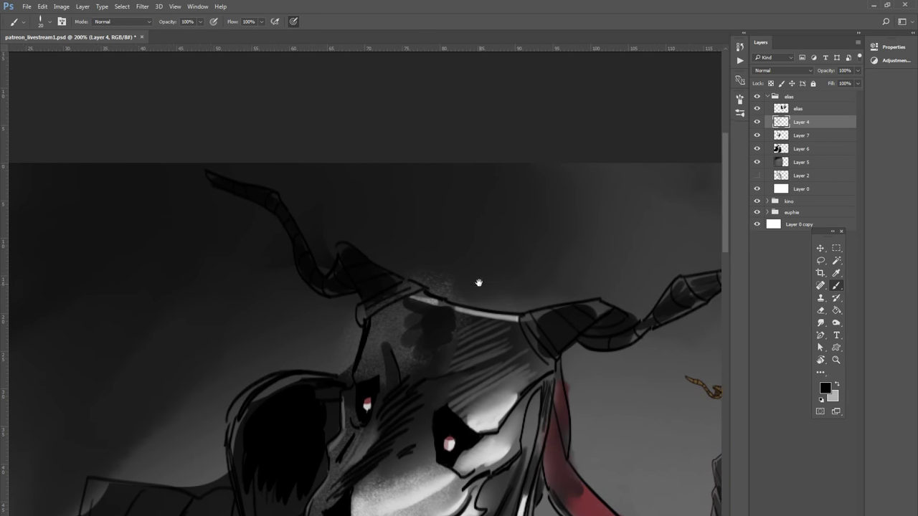
{"action": "key", "text": "bracketleft"}
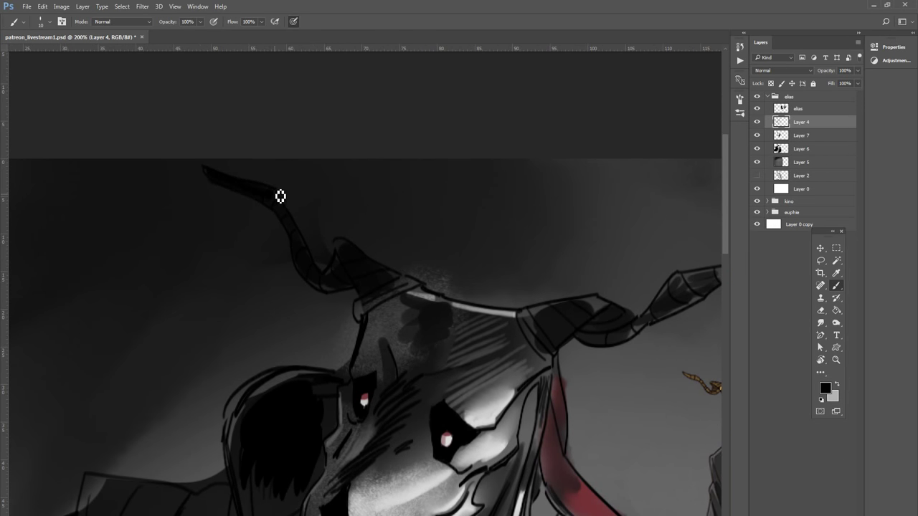
{"action": "mouse_move", "coordinate": [306, 242]}
{"action": "left_mouse_down"}
{"action": "mouse_move", "coordinate": [314, 288]}
{"action": "mouse_move", "coordinate": [371, 266]}
{"action": "left_mouse_up"}
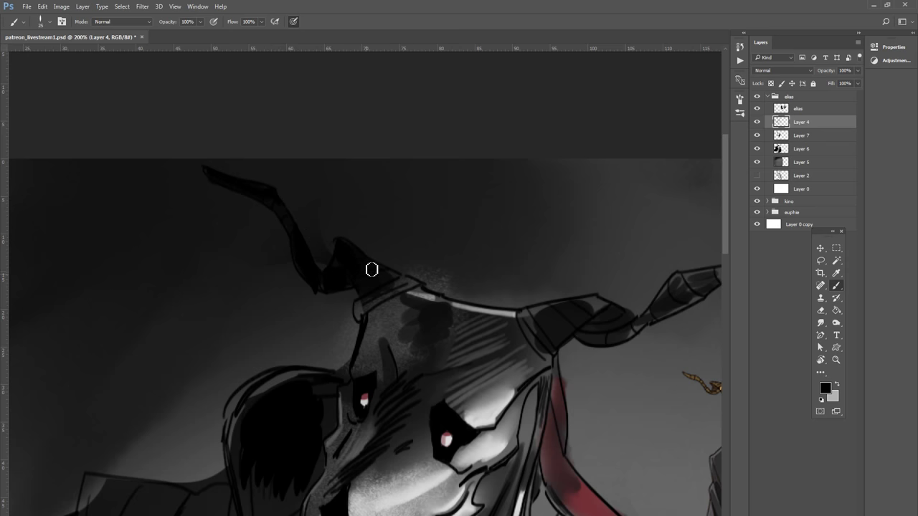
Step: Switch to grey and paint a light edge along the left horn's base
{"action": "key", "text": "x"}
{"action": "key", "text": "bracketleft"}
{"action": "key", "text": "bracketleft"}
{"action": "key", "text": "bracketleft"}
{"action": "mouse_move", "coordinate": [361, 314]}
{"action": "left_mouse_down"}
{"action": "mouse_move", "coordinate": [386, 295]}
{"action": "mouse_move", "coordinate": [362, 282]}
{"action": "left_mouse_up"}
Step: Sample mid grey #666666 as foreground and paint thin grey lines on the left horn
{"action": "left_click", "coordinate": [826, 388]}
{"action": "left_click", "coordinate": [661, 480]}
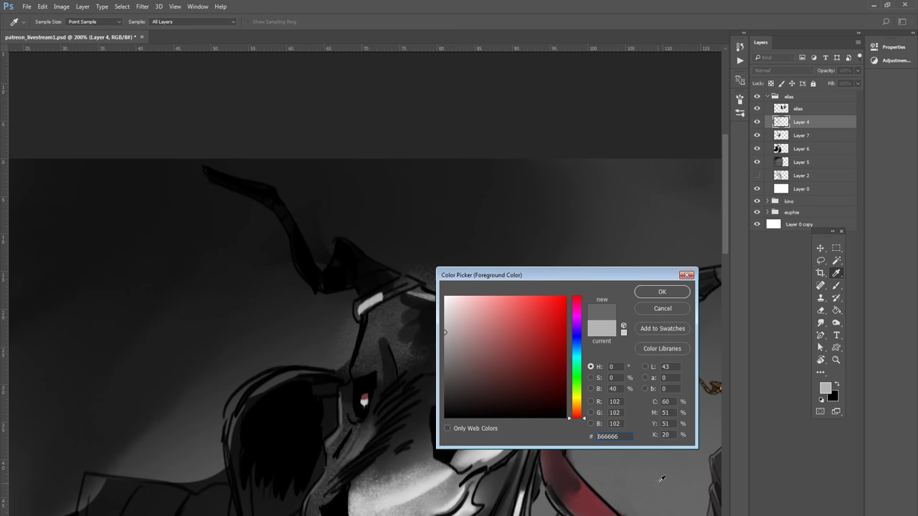
{"action": "left_click", "coordinate": [666, 292]}
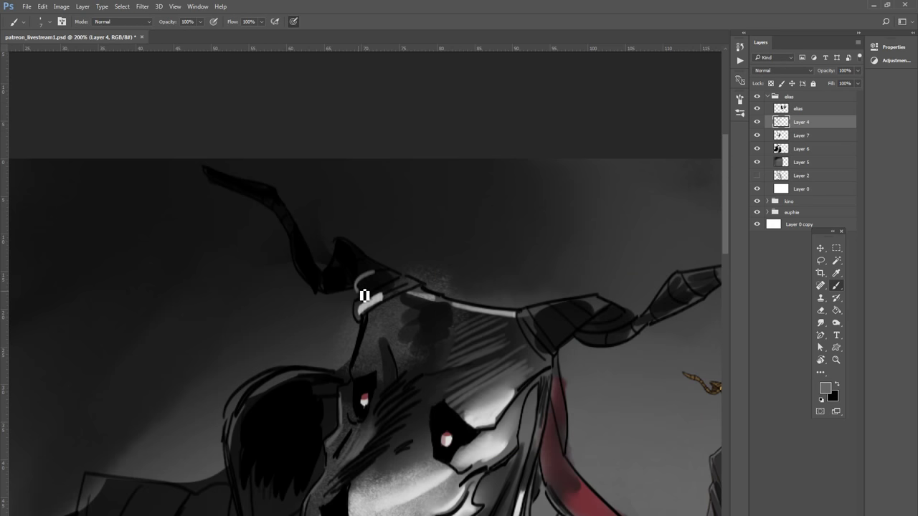
{"action": "key", "text": "ctrl+z"}
{"action": "mouse_move", "coordinate": [346, 266]}
{"action": "left_mouse_down"}
{"action": "mouse_move", "coordinate": [356, 284]}
{"action": "mouse_move", "coordinate": [351, 270]}
{"action": "left_mouse_up"}
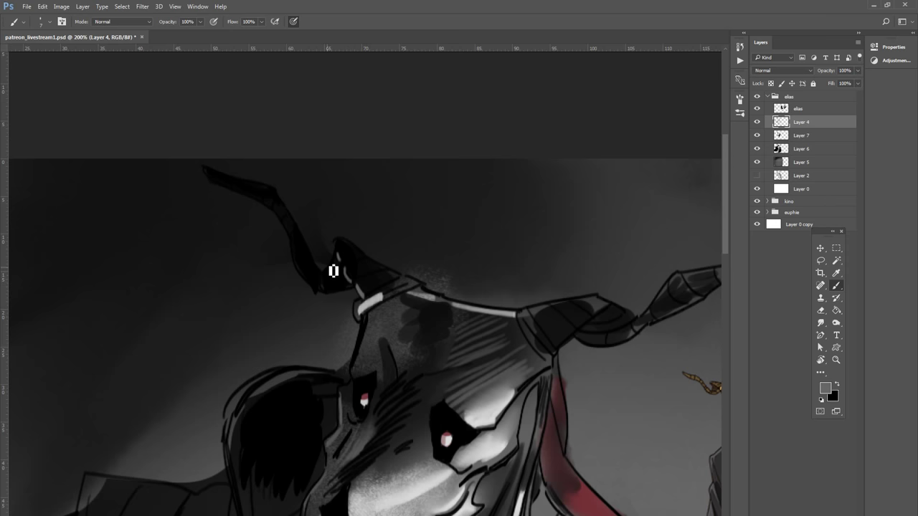
{"action": "left_click_drag", "start_coordinate": [340, 257], "coordinate": [309, 286]}
Step: Hatch light strokes on the horn base, extend the tip highlight, and pan to both horns
{"action": "key", "text": "ctrl+alt+z"}
{"action": "key", "text": "ctrl+alt+z"}
{"action": "left_click_drag", "start_coordinate": [357, 285], "coordinate": [387, 274]}
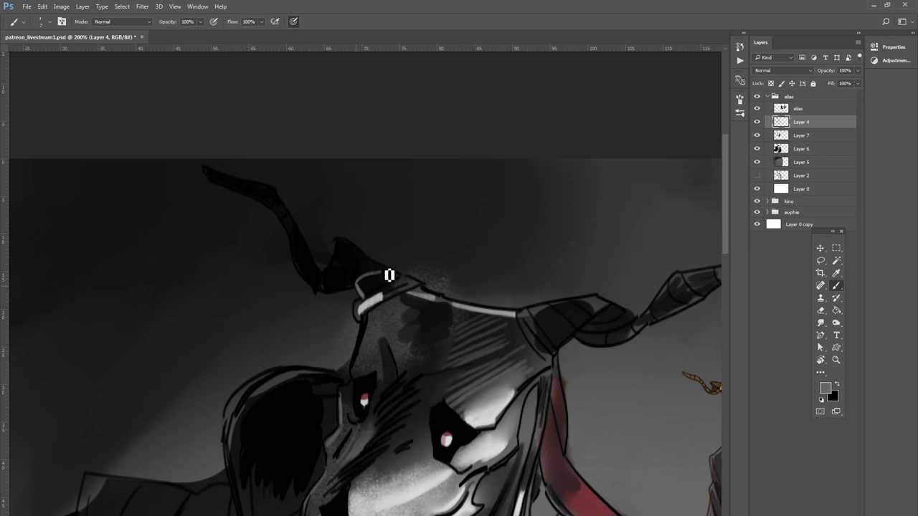
{"action": "key", "text": "ctrl+z"}
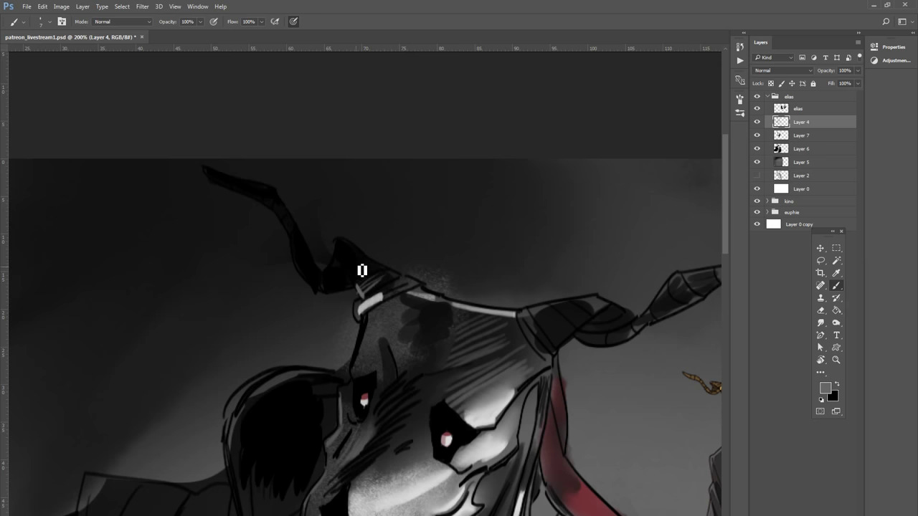
{"action": "left_click_drag", "start_coordinate": [375, 266], "coordinate": [342, 252]}
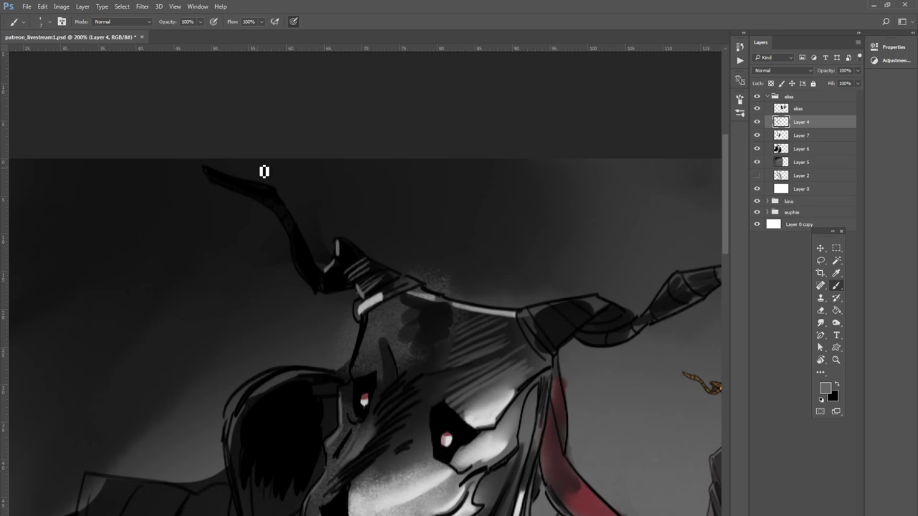
{"action": "mouse_move", "coordinate": [206, 171]}
{"action": "left_mouse_down"}
{"action": "mouse_move", "coordinate": [242, 185]}
{"action": "mouse_move", "coordinate": [323, 292]}
{"action": "mouse_move", "coordinate": [345, 302]}
{"action": "mouse_move", "coordinate": [354, 287]}
{"action": "mouse_move", "coordinate": [318, 260]}
{"action": "mouse_move", "coordinate": [334, 266]}
{"action": "mouse_move", "coordinate": [353, 251]}
{"action": "left_mouse_up"}
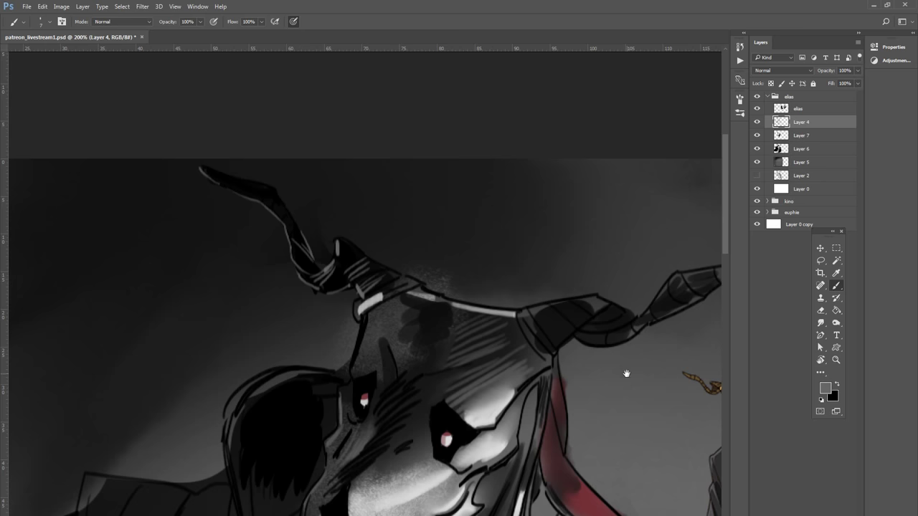
{"action": "mouse_move", "coordinate": [625, 375]}
{"action": "left_mouse_down"}
{"action": "mouse_move", "coordinate": [546, 297]}
{"action": "mouse_move", "coordinate": [526, 186]}
{"action": "left_mouse_up"}
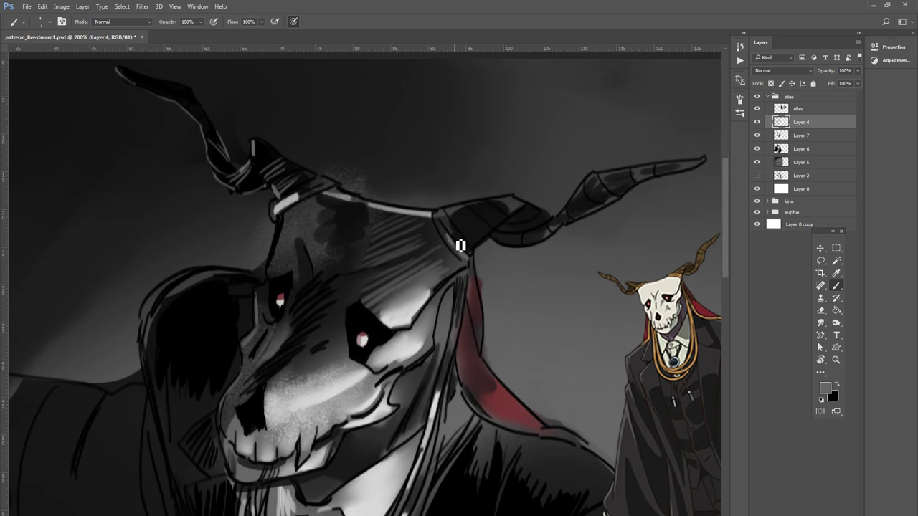
Step: Darken the right horn base and head outline in black, then hatch the forehead in grey
{"action": "key", "text": "x"}
{"action": "left_click_drag", "start_coordinate": [450, 235], "coordinate": [461, 239]}
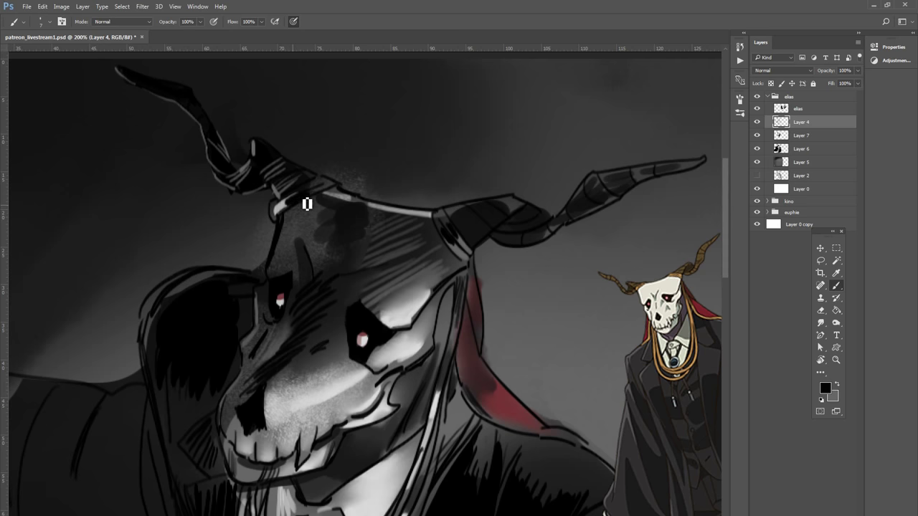
{"action": "left_click_drag", "start_coordinate": [321, 199], "coordinate": [378, 204]}
{"action": "key", "text": "x"}
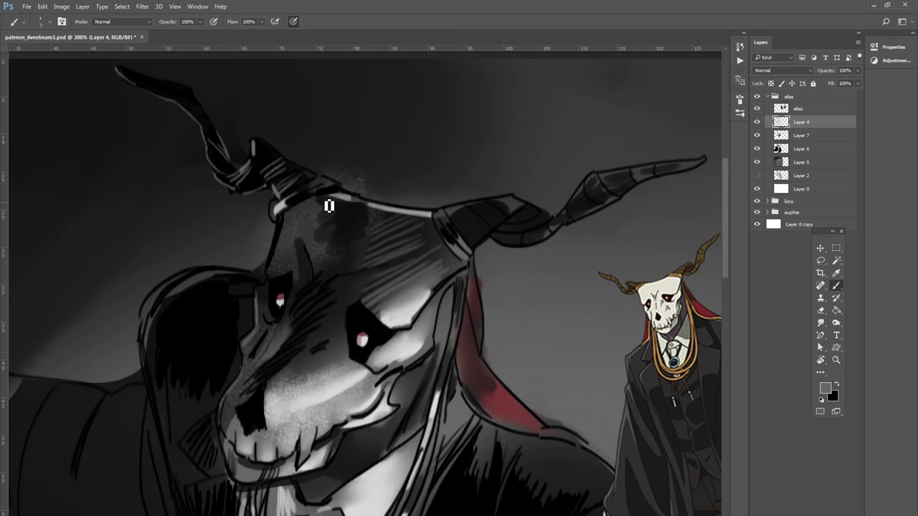
{"action": "mouse_move", "coordinate": [318, 217]}
{"action": "left_mouse_down"}
{"action": "mouse_move", "coordinate": [390, 205]}
{"action": "mouse_move", "coordinate": [399, 217]}
{"action": "mouse_move", "coordinate": [378, 230]}
{"action": "mouse_move", "coordinate": [438, 235]}
{"action": "mouse_move", "coordinate": [410, 244]}
{"action": "mouse_move", "coordinate": [402, 260]}
{"action": "mouse_move", "coordinate": [457, 260]}
{"action": "mouse_move", "coordinate": [406, 282]}
{"action": "left_mouse_up"}
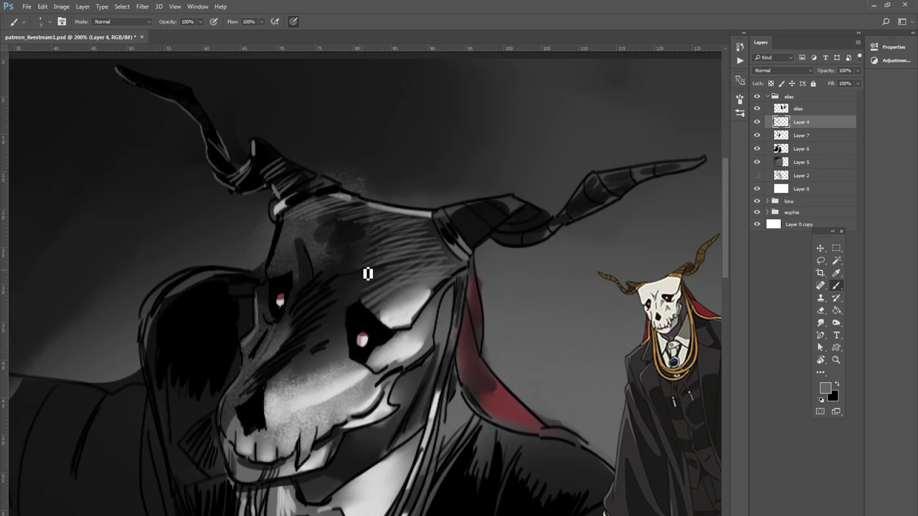
{"action": "left_click_drag", "start_coordinate": [340, 294], "coordinate": [412, 277]}
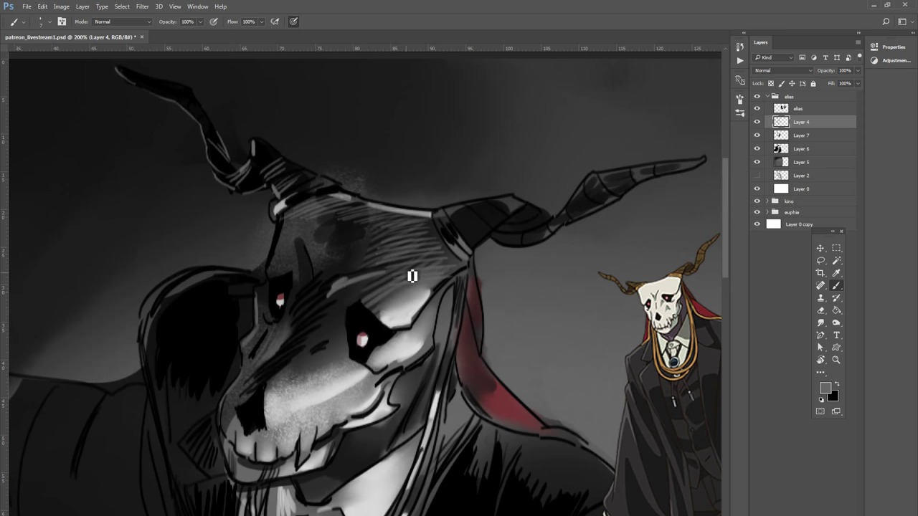
{"action": "left_click_drag", "start_coordinate": [335, 297], "coordinate": [421, 279]}
Step: Darken above the right eye, paint the right horn's inner curve black and its lower part grey
{"action": "left_click_drag", "start_coordinate": [420, 319], "coordinate": [376, 261]}
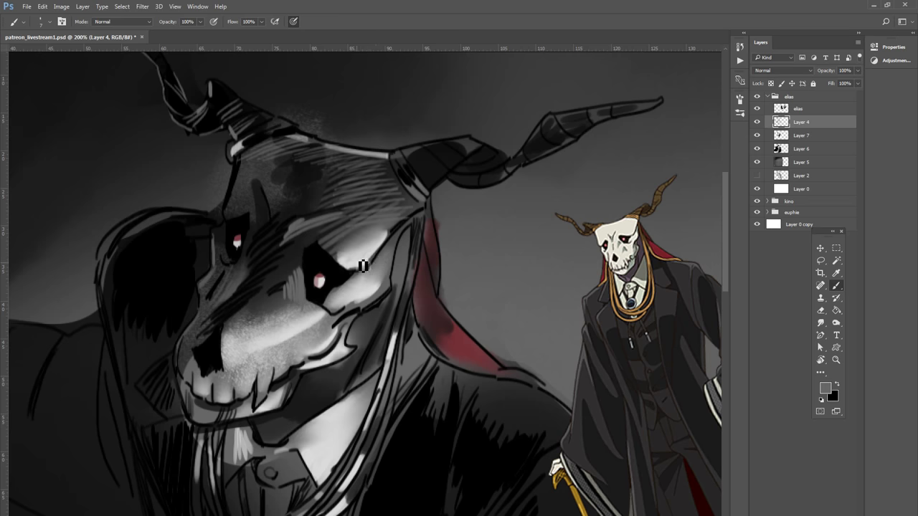
{"action": "left_click_drag", "start_coordinate": [344, 267], "coordinate": [382, 251]}
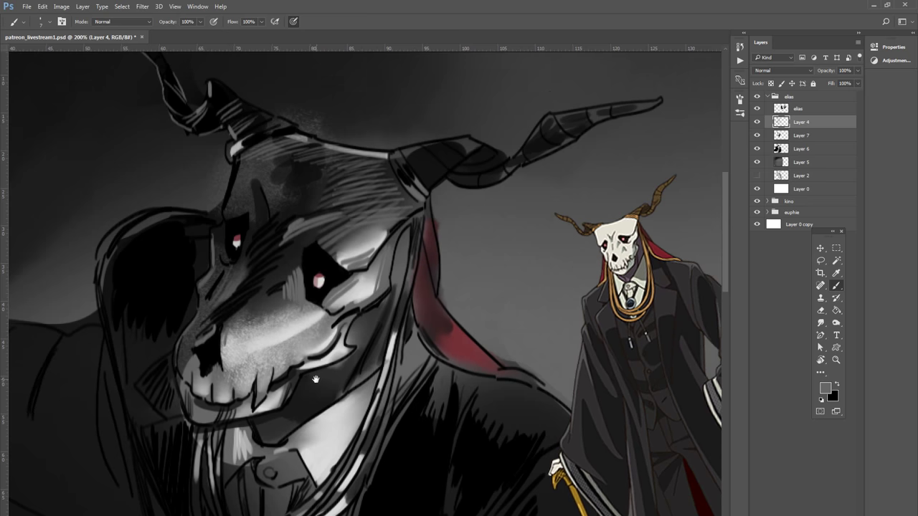
{"action": "left_click_drag", "start_coordinate": [320, 381], "coordinate": [316, 361]}
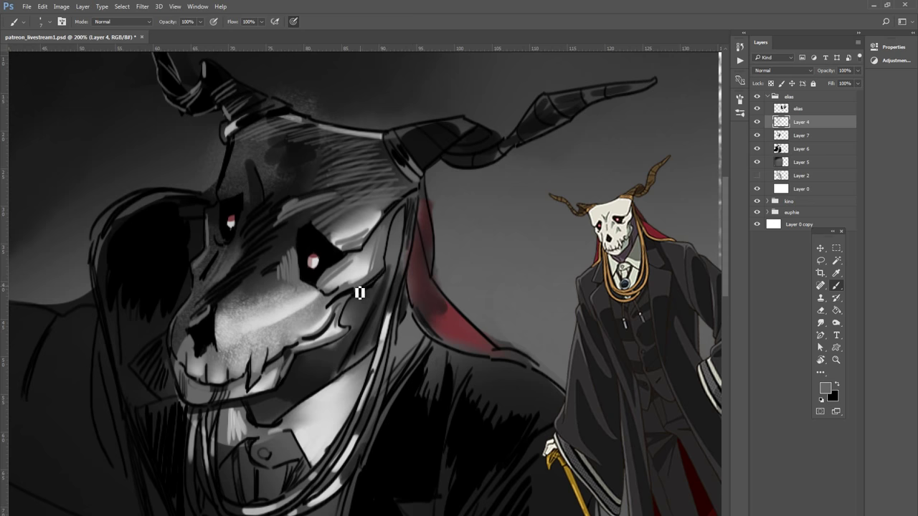
{"action": "left_click_drag", "start_coordinate": [394, 259], "coordinate": [371, 231]}
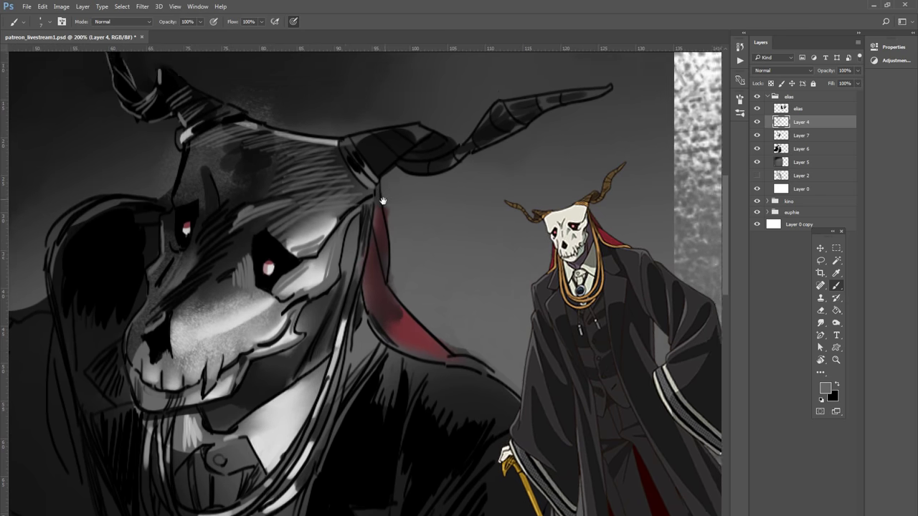
{"action": "left_click_drag", "start_coordinate": [435, 110], "coordinate": [381, 182]}
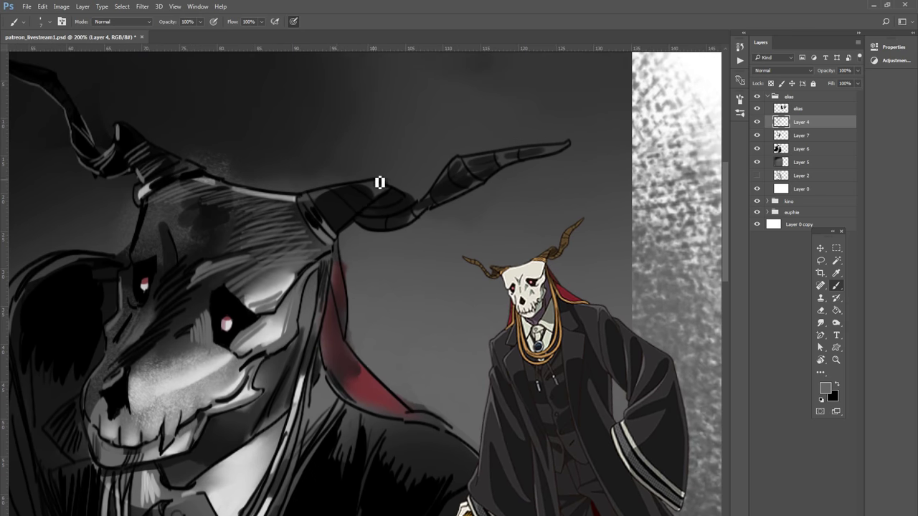
{"action": "key", "text": "x"}
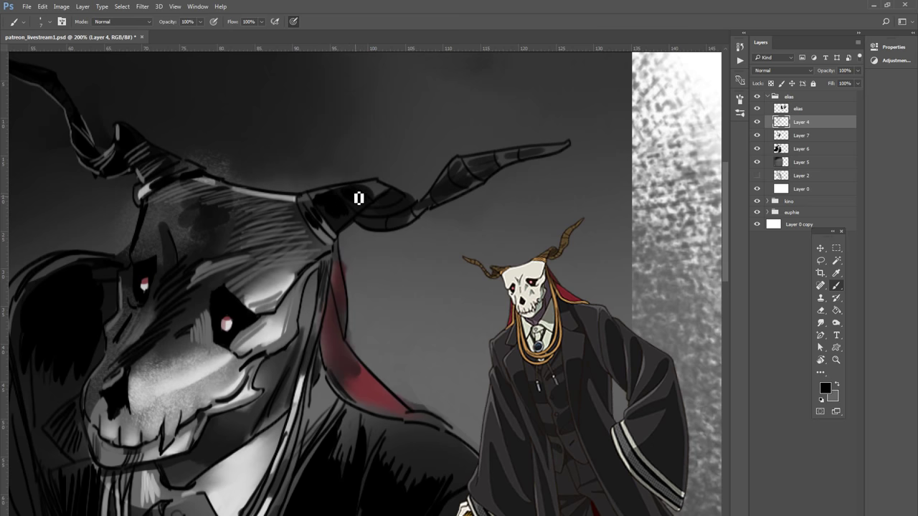
{"action": "mouse_move", "coordinate": [369, 190]}
{"action": "left_mouse_down"}
{"action": "mouse_move", "coordinate": [388, 189]}
{"action": "mouse_move", "coordinate": [387, 209]}
{"action": "mouse_move", "coordinate": [371, 225]}
{"action": "mouse_move", "coordinate": [390, 223]}
{"action": "mouse_move", "coordinate": [432, 205]}
{"action": "mouse_move", "coordinate": [421, 214]}
{"action": "mouse_move", "coordinate": [453, 189]}
{"action": "mouse_move", "coordinate": [445, 203]}
{"action": "mouse_move", "coordinate": [467, 160]}
{"action": "mouse_move", "coordinate": [472, 189]}
{"action": "mouse_move", "coordinate": [470, 172]}
{"action": "mouse_move", "coordinate": [498, 164]}
{"action": "mouse_move", "coordinate": [483, 188]}
{"action": "mouse_move", "coordinate": [498, 155]}
{"action": "mouse_move", "coordinate": [498, 165]}
{"action": "mouse_move", "coordinate": [594, 135]}
{"action": "left_mouse_up"}
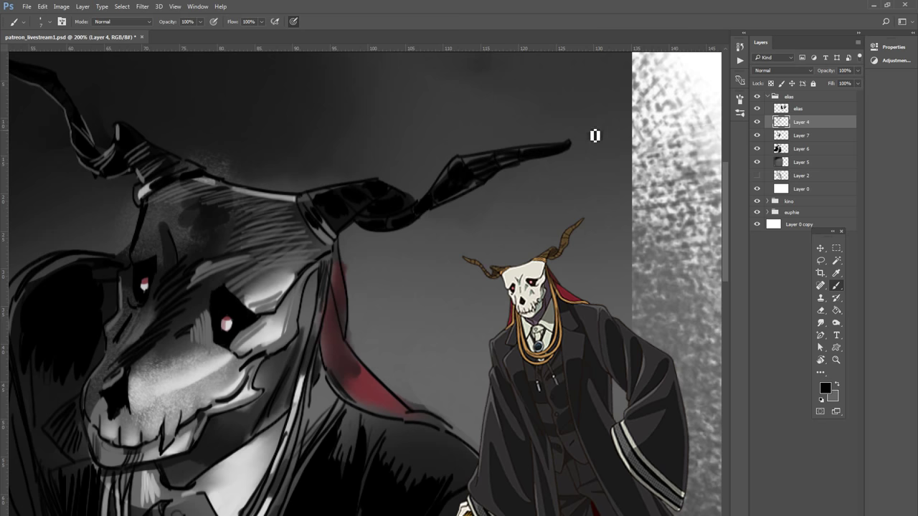
{"action": "key", "text": "x"}
{"action": "mouse_move", "coordinate": [437, 194]}
{"action": "left_mouse_down"}
{"action": "mouse_move", "coordinate": [471, 161]}
{"action": "mouse_move", "coordinate": [436, 186]}
{"action": "left_mouse_up"}
Step: Set a near-white foreground and highlight the head near the horn base and the horn's top edge
{"action": "left_click", "coordinate": [826, 389]}
{"action": "left_click_drag", "start_coordinate": [453, 302], "coordinate": [466, 253]}
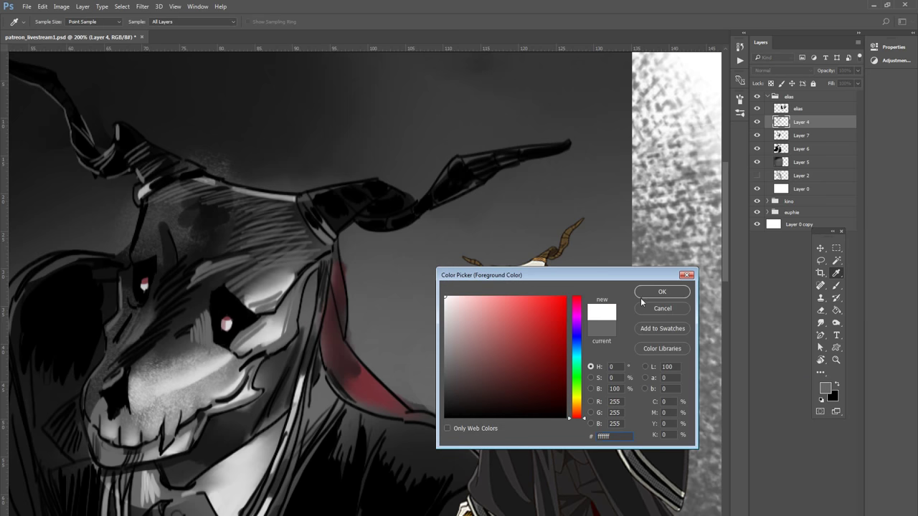
{"action": "left_click", "coordinate": [662, 292]}
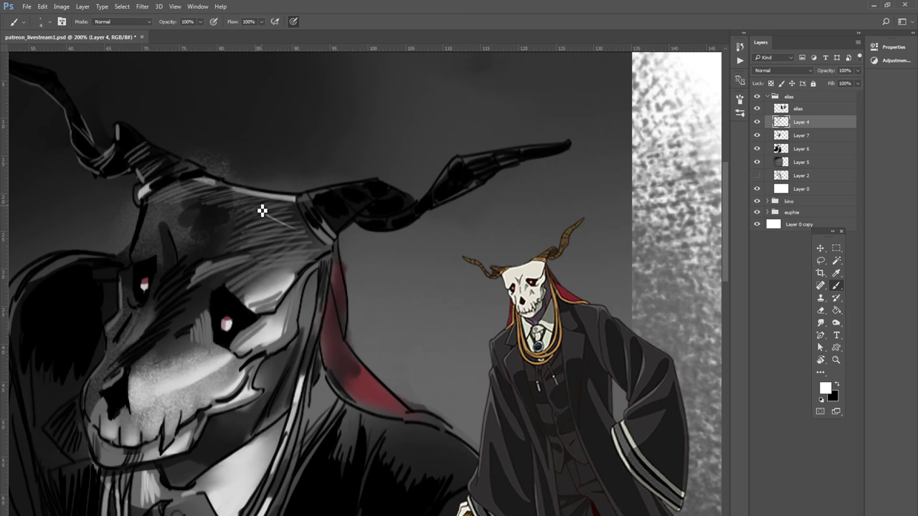
{"action": "mouse_move", "coordinate": [254, 199]}
{"action": "left_mouse_down"}
{"action": "mouse_move", "coordinate": [290, 216]}
{"action": "mouse_move", "coordinate": [284, 210]}
{"action": "mouse_move", "coordinate": [305, 208]}
{"action": "left_mouse_up"}
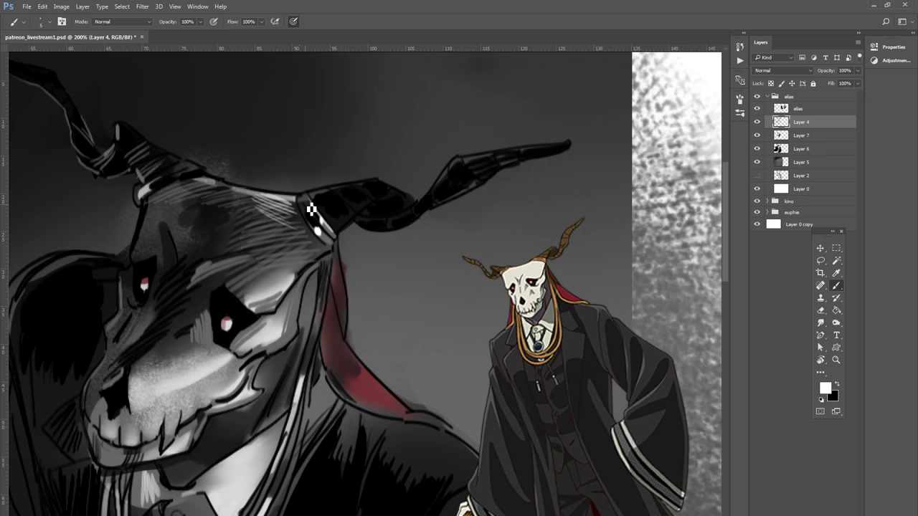
{"action": "left_click_drag", "start_coordinate": [302, 199], "coordinate": [328, 240]}
{"action": "mouse_move", "coordinate": [315, 198]}
{"action": "left_mouse_down"}
{"action": "mouse_move", "coordinate": [385, 186]}
{"action": "mouse_move", "coordinate": [416, 204]}
{"action": "left_mouse_up"}
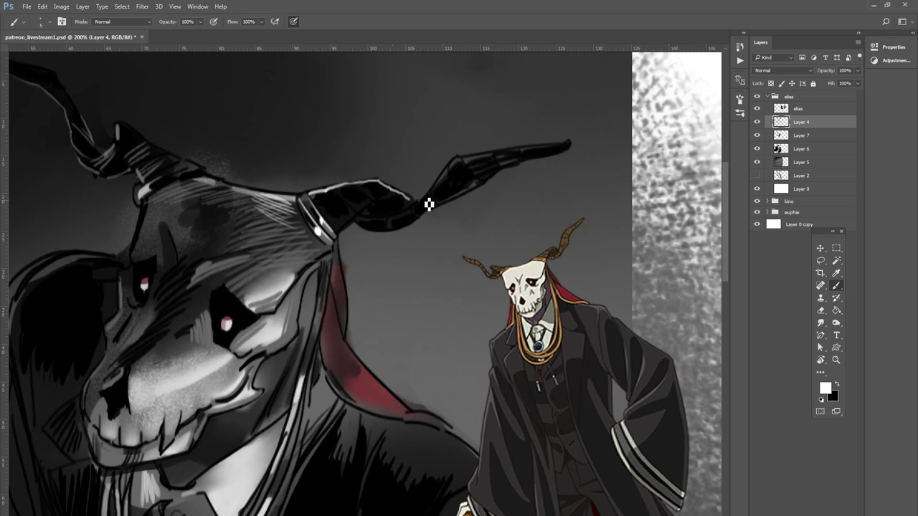
Step: Darken the right horn's underside, add white highlight ticks, and a thin light lower edge
{"action": "mouse_move", "coordinate": [395, 224]}
{"action": "left_mouse_down"}
{"action": "mouse_move", "coordinate": [364, 229]}
{"action": "mouse_move", "coordinate": [414, 218]}
{"action": "mouse_move", "coordinate": [495, 178]}
{"action": "left_mouse_up"}
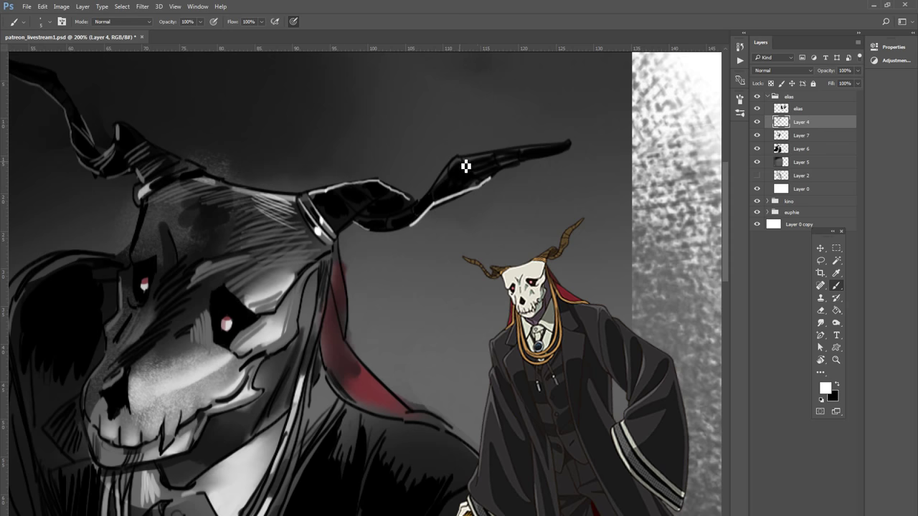
{"action": "left_click_drag", "start_coordinate": [440, 184], "coordinate": [445, 176]}
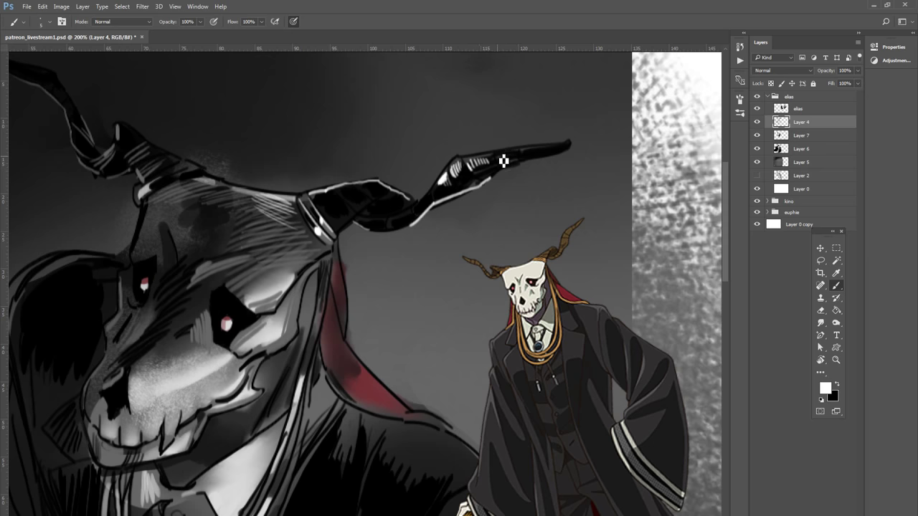
{"action": "left_click_drag", "start_coordinate": [502, 159], "coordinate": [564, 147]}
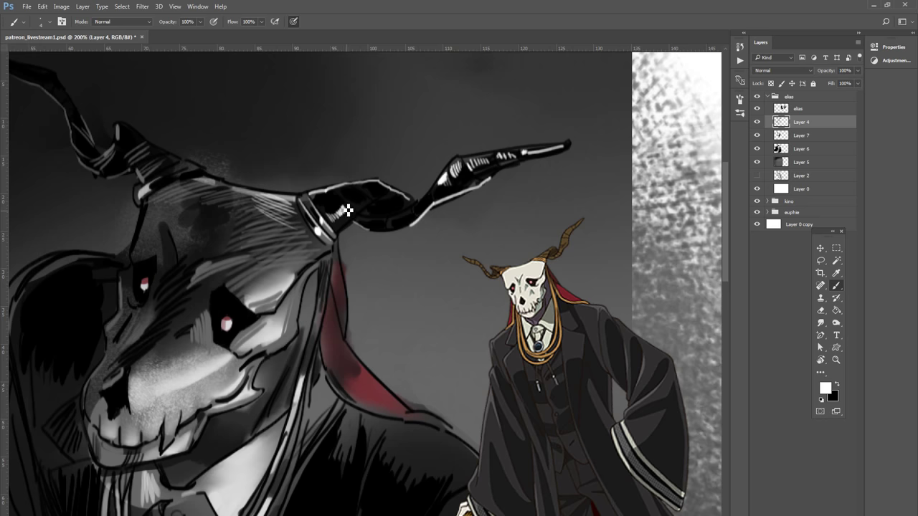
{"action": "left_click_drag", "start_coordinate": [348, 209], "coordinate": [355, 214]}
{"action": "left_click_drag", "start_coordinate": [369, 190], "coordinate": [363, 214]}
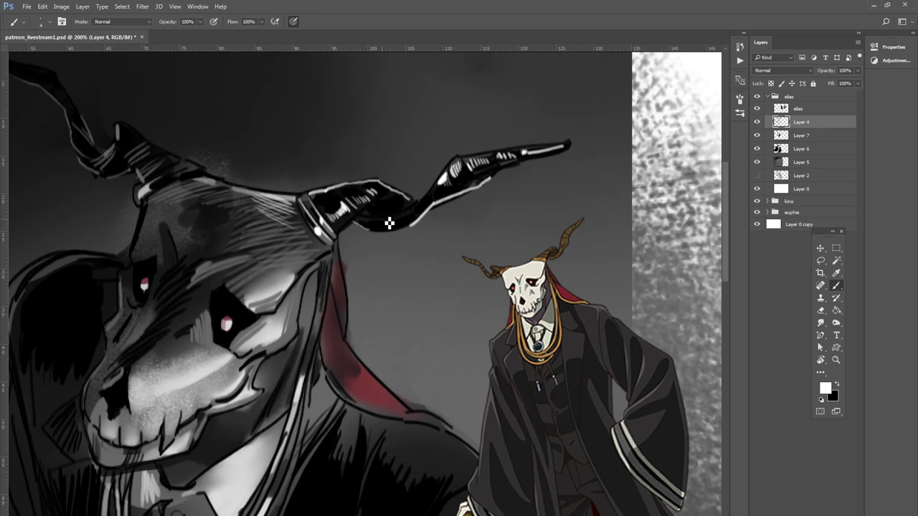
{"action": "left_click_drag", "start_coordinate": [372, 225], "coordinate": [388, 230]}
{"action": "left_click_drag", "start_coordinate": [412, 221], "coordinate": [434, 198]}
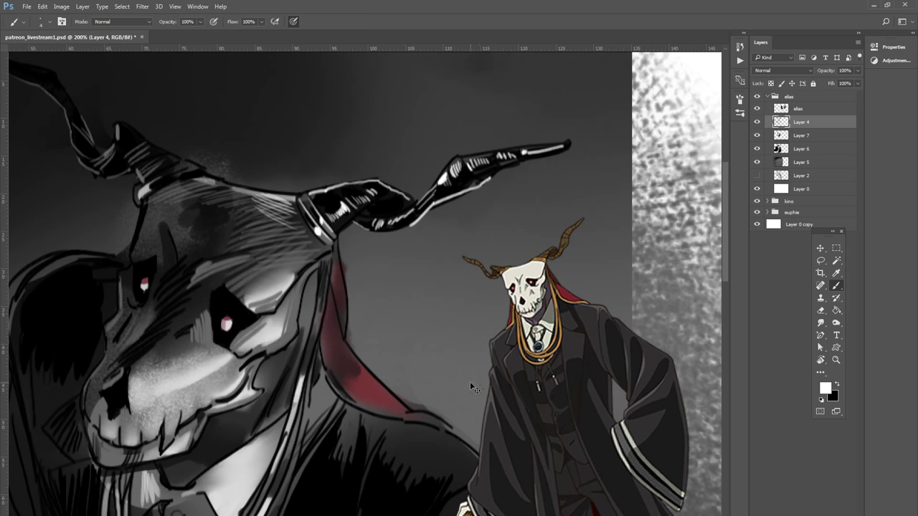
{"action": "left_click_drag", "start_coordinate": [488, 385], "coordinate": [614, 268]}
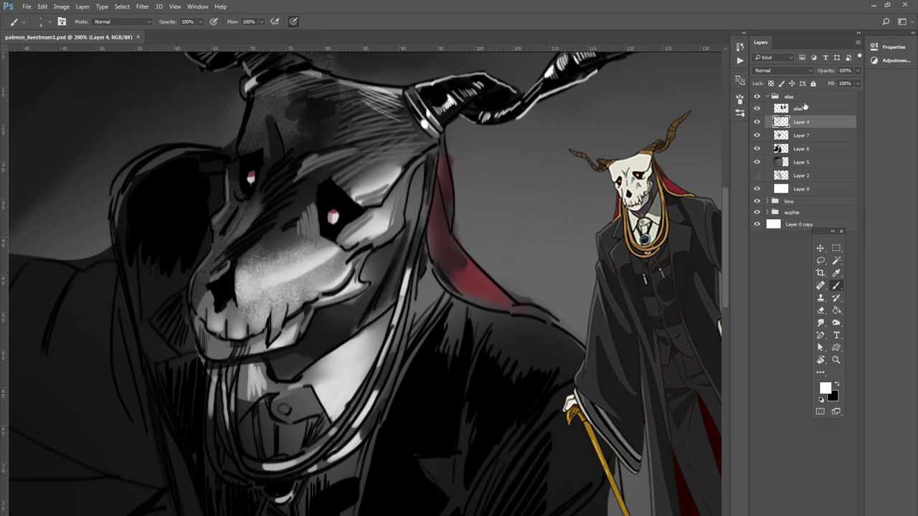
Step: Hide the elias reference layer, add a new layer above Layer 4, and choose a round brush tip
{"action": "left_click", "coordinate": [757, 108]}
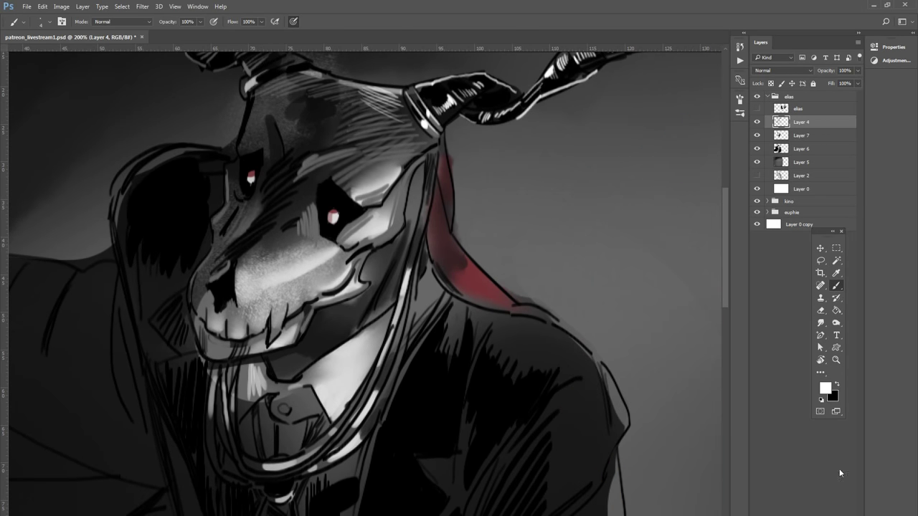
{"action": "key", "text": "ctrl+shift+alt+n"}
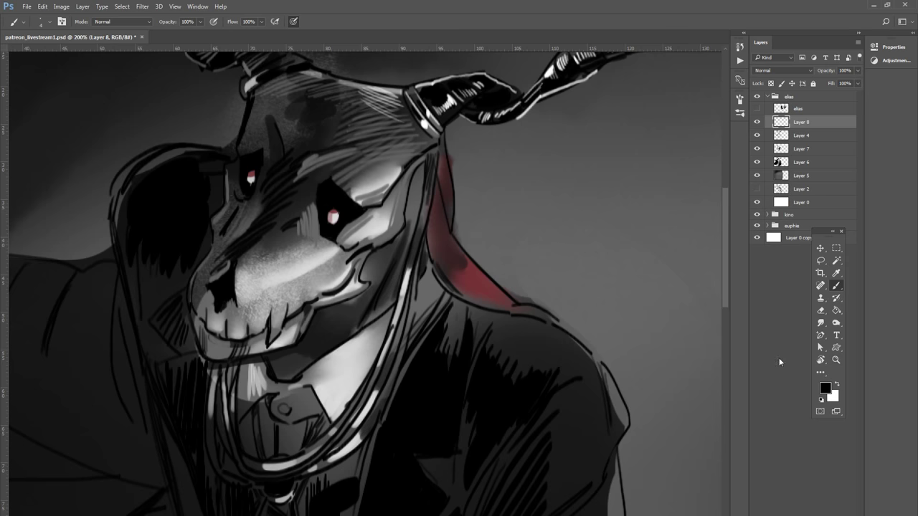
{"action": "left_click", "coordinate": [50, 22]}
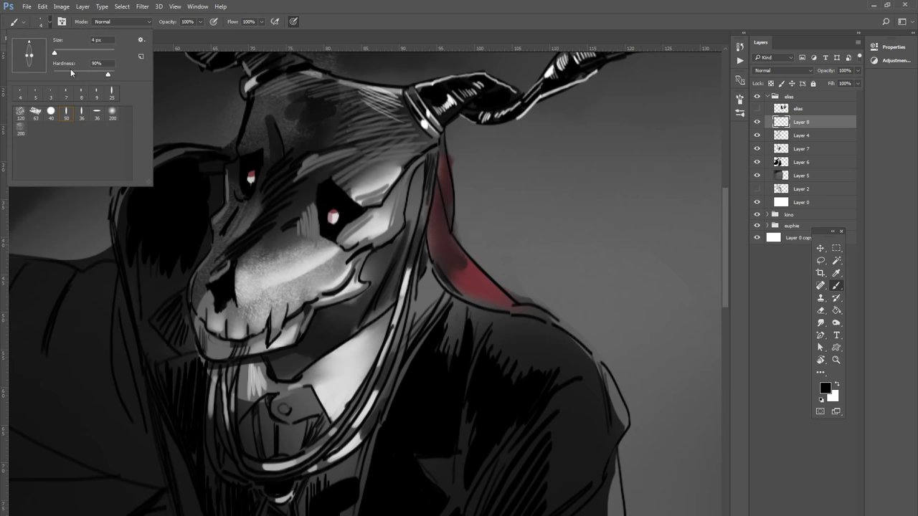
{"action": "left_click", "coordinate": [50, 113]}
{"action": "left_click", "coordinate": [293, 8]}
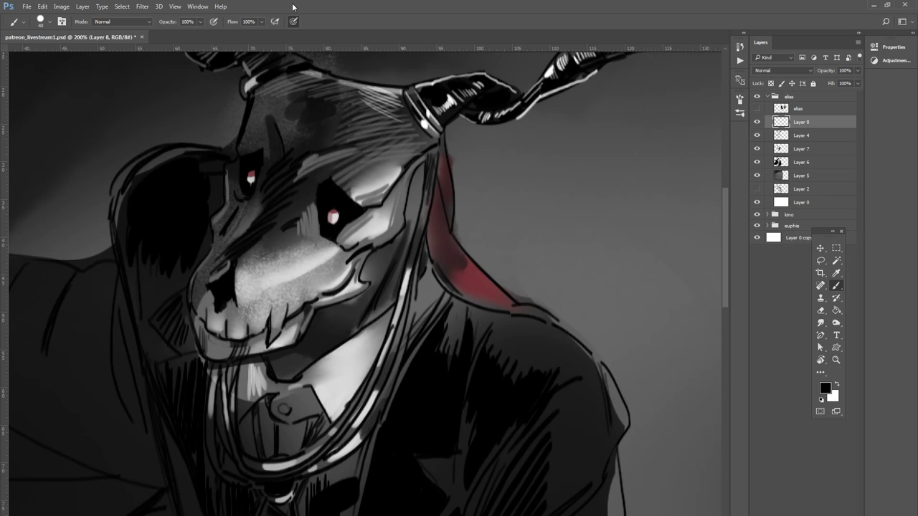
Step: Set the round brush to size 15 and zoom out to show the whole figure
{"action": "key", "text": "bracketleft"}
{"action": "key", "text": "bracketleft"}
{"action": "mouse_move", "coordinate": [502, 273]}
{"action": "left_mouse_down"}
{"action": "mouse_move", "coordinate": [545, 360]}
{"action": "mouse_move", "coordinate": [566, 175]}
{"action": "left_mouse_up"}
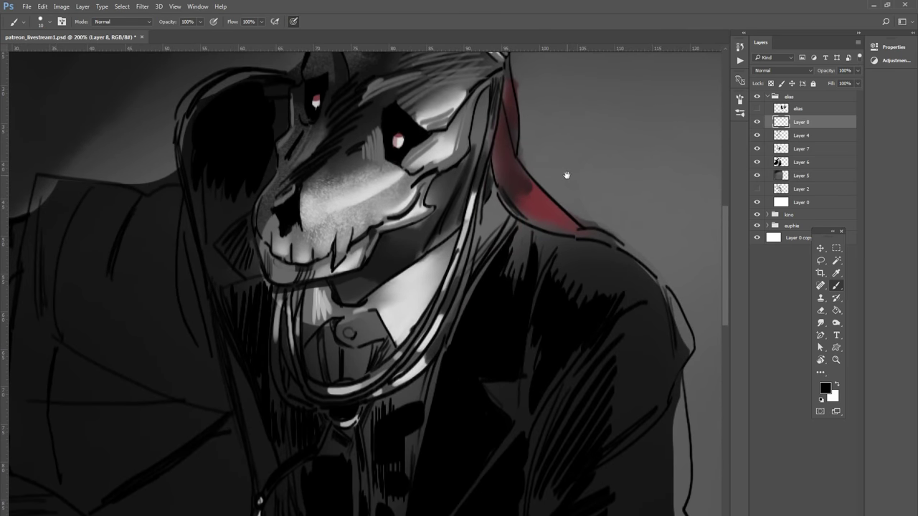
{"action": "key", "text": "ctrl+minus"}
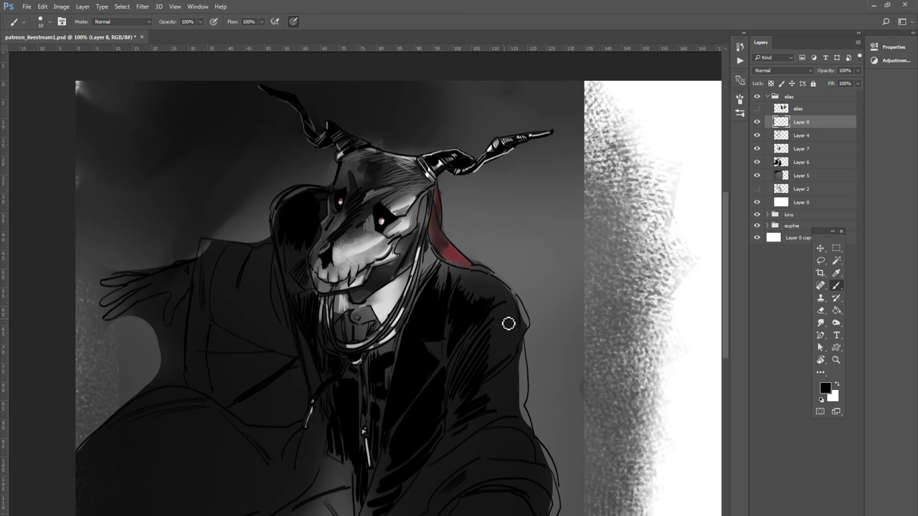
{"action": "key", "text": "ctrl+plus"}
{"action": "left_click_drag", "start_coordinate": [498, 313], "coordinate": [455, 471]}
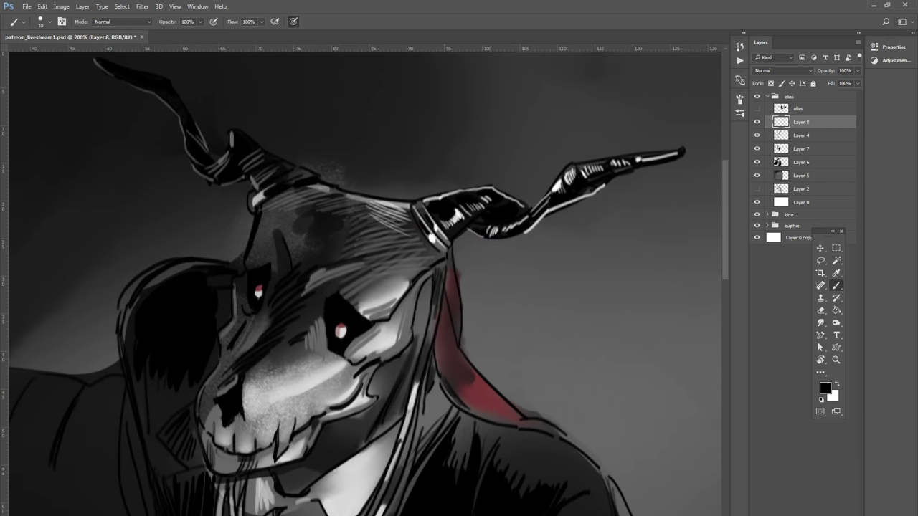
{"action": "key", "text": "ctrl+minus"}
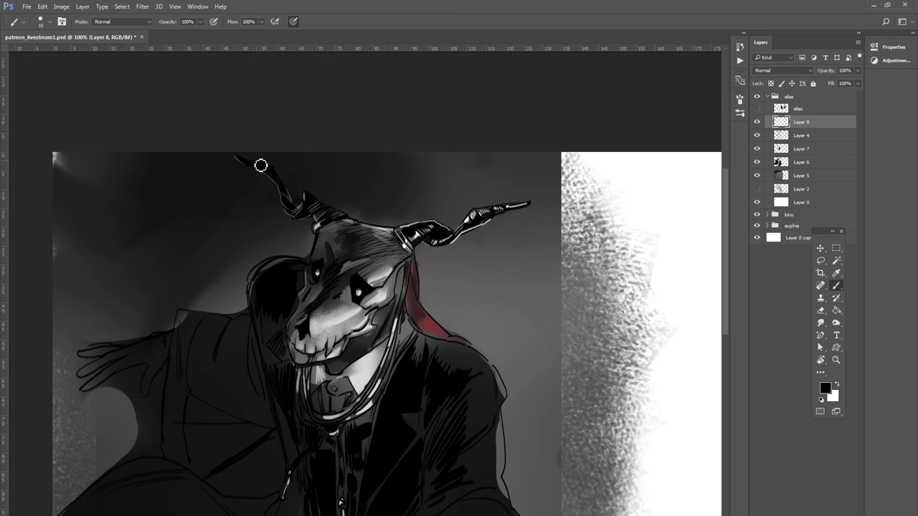
{"action": "key", "text": "bracketright"}
Step: Paint a black chain hanging from the top edge left of the horn
{"action": "mouse_move", "coordinate": [214, 154]}
{"action": "left_mouse_down"}
{"action": "mouse_move", "coordinate": [217, 183]}
{"action": "mouse_move", "coordinate": [232, 179]}
{"action": "mouse_move", "coordinate": [222, 187]}
{"action": "mouse_move", "coordinate": [242, 251]}
{"action": "left_mouse_up"}
{"action": "key", "text": "ctrl+z"}
{"action": "mouse_move", "coordinate": [242, 217]}
{"action": "left_mouse_down"}
{"action": "mouse_move", "coordinate": [250, 280]}
{"action": "mouse_move", "coordinate": [264, 273]}
{"action": "left_mouse_up"}
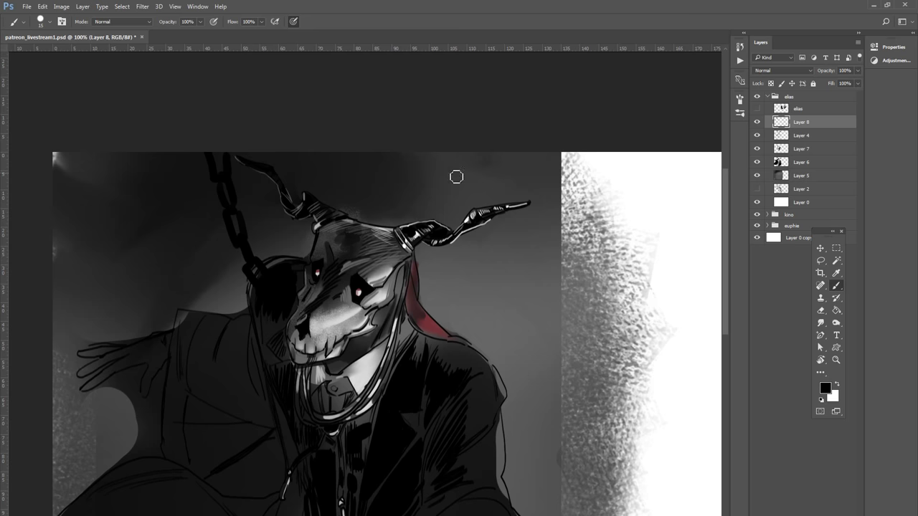
Step: Draw a second chain from the top edge over the horn base and down the skull mask
{"action": "left_click_drag", "start_coordinate": [446, 146], "coordinate": [428, 191]}
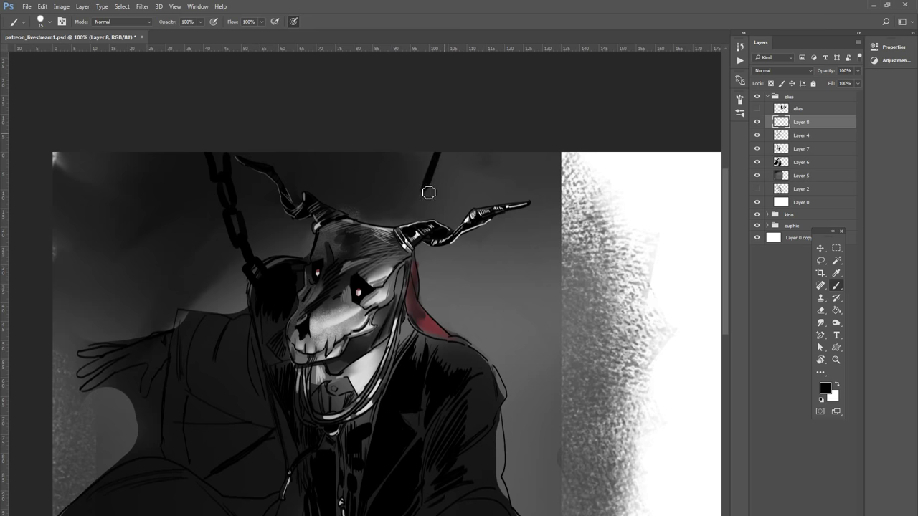
{"action": "mouse_move", "coordinate": [501, 143]}
{"action": "left_mouse_down"}
{"action": "mouse_move", "coordinate": [463, 194]}
{"action": "mouse_move", "coordinate": [460, 187]}
{"action": "left_mouse_up"}
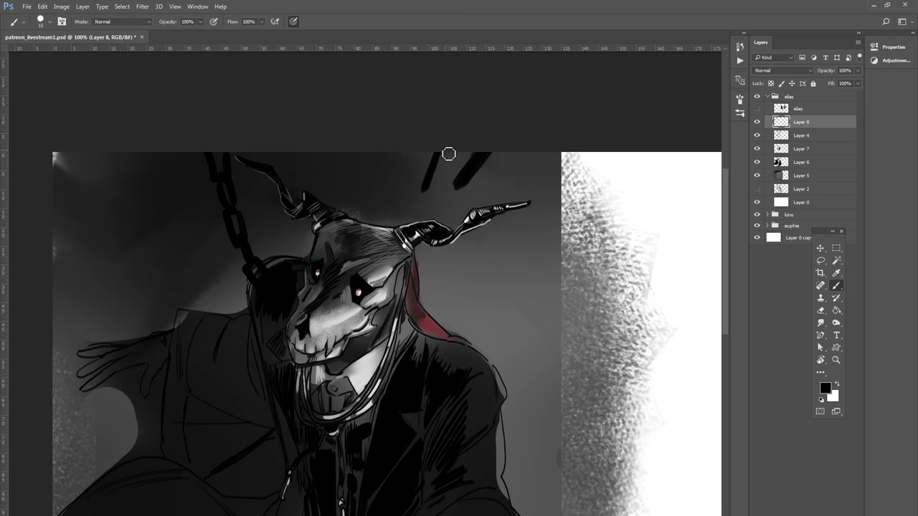
{"action": "mouse_move", "coordinate": [448, 153]}
{"action": "left_mouse_down"}
{"action": "mouse_move", "coordinate": [431, 189]}
{"action": "mouse_move", "coordinate": [451, 199]}
{"action": "mouse_move", "coordinate": [414, 238]}
{"action": "left_mouse_up"}
{"action": "left_click_drag", "start_coordinate": [444, 201], "coordinate": [405, 244]}
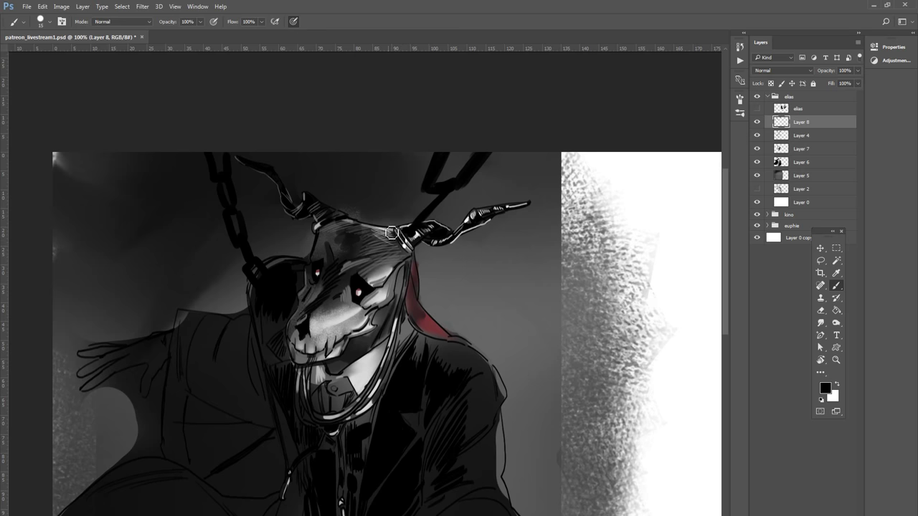
{"action": "left_click_drag", "start_coordinate": [434, 200], "coordinate": [387, 244]}
{"action": "left_click_drag", "start_coordinate": [409, 212], "coordinate": [388, 258]}
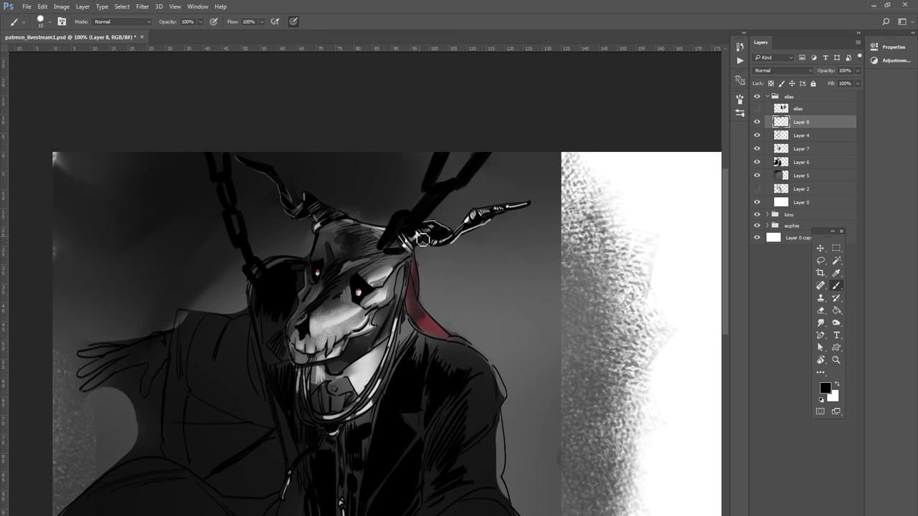
{"action": "left_click_drag", "start_coordinate": [423, 234], "coordinate": [384, 291]}
{"action": "left_click_drag", "start_coordinate": [393, 258], "coordinate": [373, 355]}
Step: Add chain segments over the red collar and below the jaw, plus a dark jacket edge line
{"action": "left_click_drag", "start_coordinate": [443, 314], "coordinate": [386, 357]}
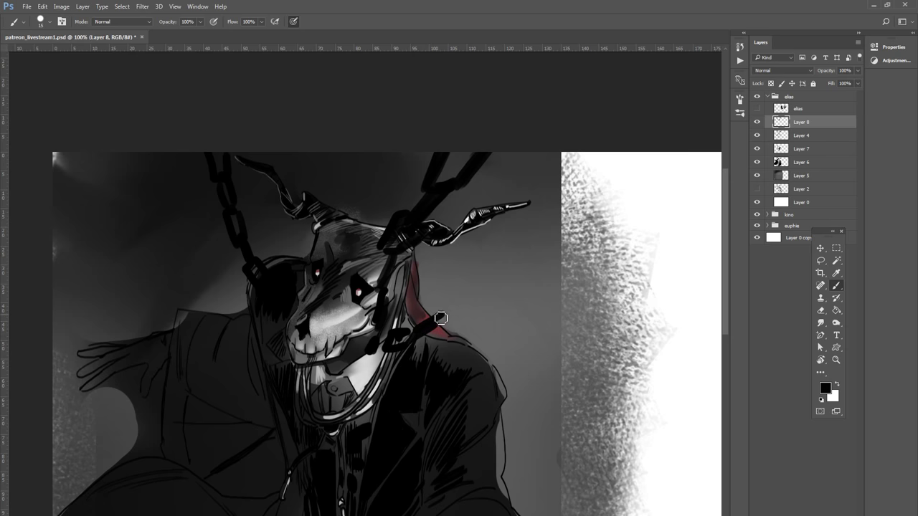
{"action": "left_click_drag", "start_coordinate": [430, 307], "coordinate": [439, 321]}
{"action": "mouse_move", "coordinate": [400, 355]}
{"action": "left_mouse_down"}
{"action": "mouse_move", "coordinate": [348, 369]}
{"action": "mouse_move", "coordinate": [475, 341]}
{"action": "left_mouse_up"}
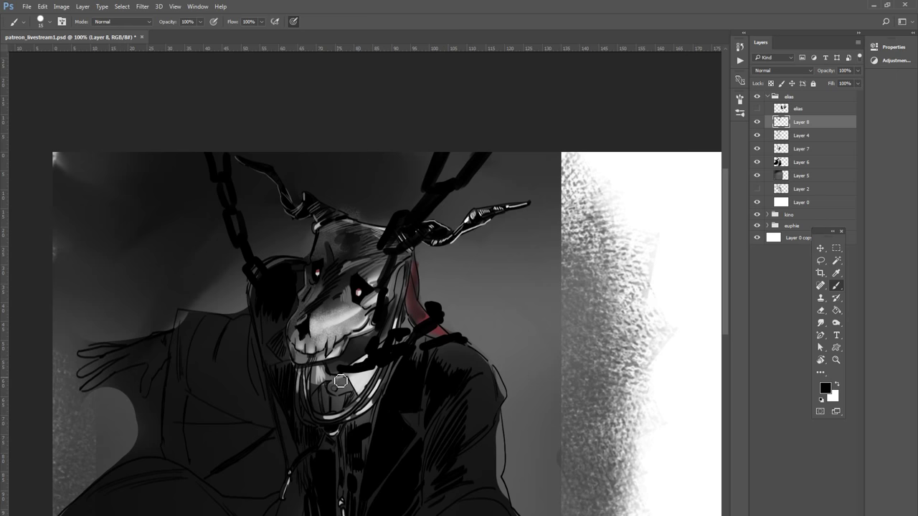
{"action": "mouse_move", "coordinate": [340, 382]}
{"action": "left_mouse_down"}
{"action": "mouse_move", "coordinate": [323, 377]}
{"action": "mouse_move", "coordinate": [391, 423]}
{"action": "left_mouse_up"}
{"action": "key", "text": "ctrl+z"}
{"action": "left_click_drag", "start_coordinate": [339, 336], "coordinate": [357, 344]}
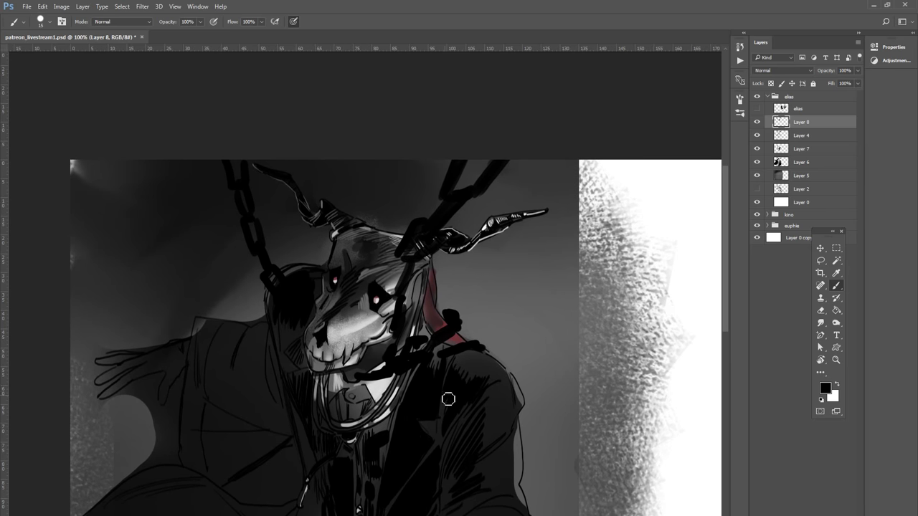
{"action": "left_click_drag", "start_coordinate": [448, 399], "coordinate": [387, 355]}
{"action": "left_click_drag", "start_coordinate": [281, 337], "coordinate": [303, 359]}
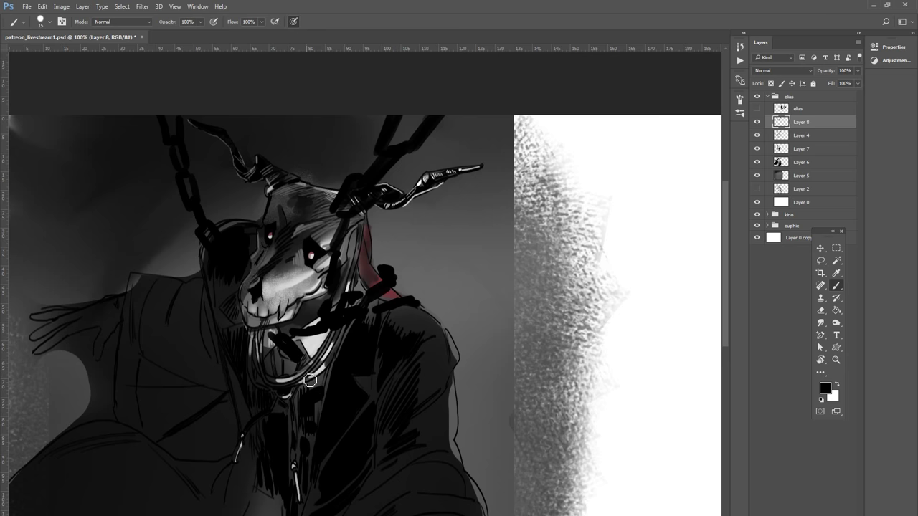
{"action": "left_click_drag", "start_coordinate": [416, 400], "coordinate": [500, 485]}
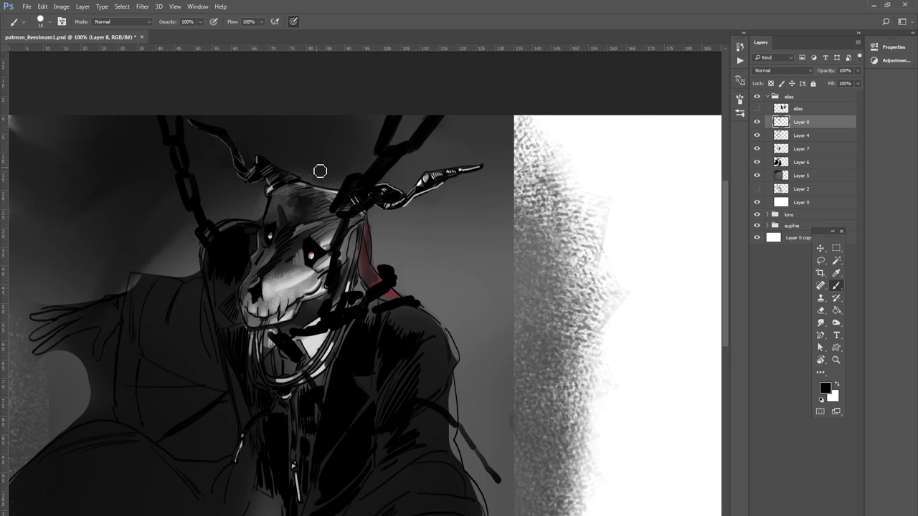
Step: Draw a thin chain link above the skull crown between the horns
{"action": "left_click_drag", "start_coordinate": [305, 173], "coordinate": [328, 155]}
{"action": "left_click_drag", "start_coordinate": [341, 148], "coordinate": [363, 134]}
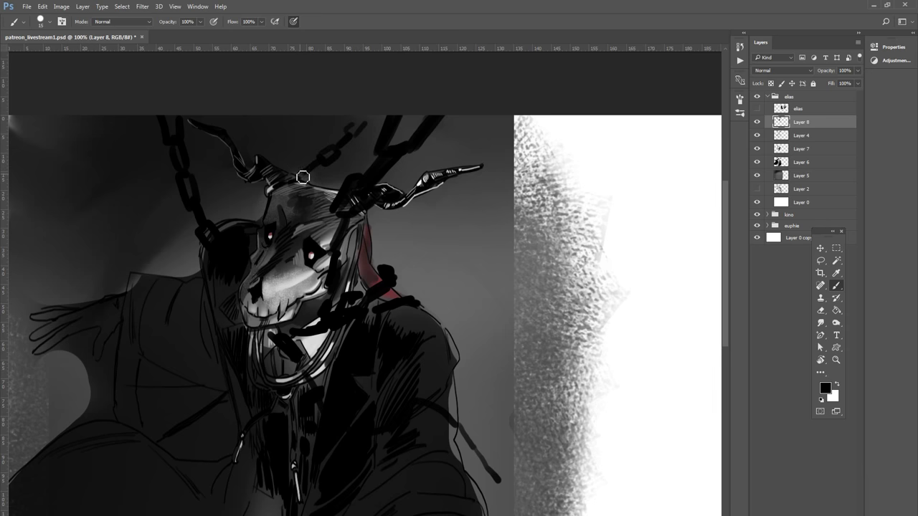
{"action": "left_click_drag", "start_coordinate": [301, 181], "coordinate": [340, 148]}
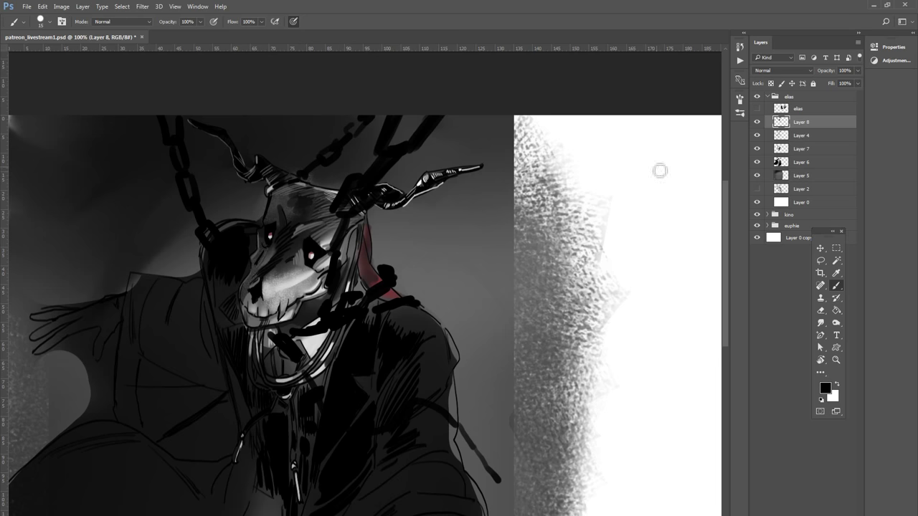
{"action": "left_click", "coordinate": [803, 137]}
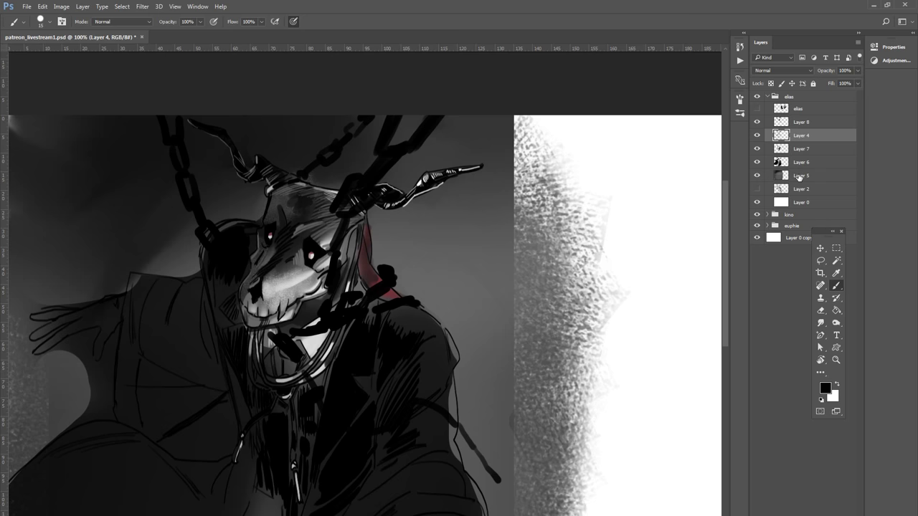
Step: Group Layers 4, 7 and 6 into Group 1, hide it, and select Layer 8
{"action": "left_click", "coordinate": [799, 177], "text": "shift"}
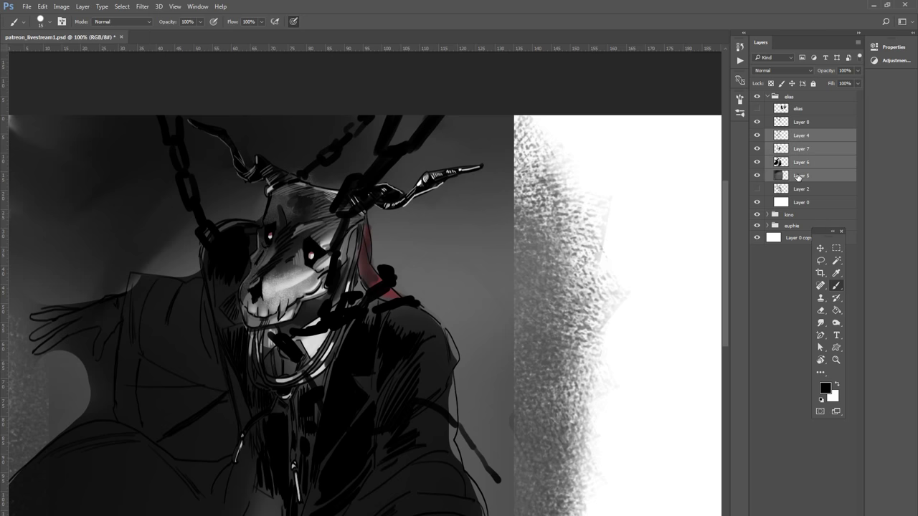
{"action": "left_click", "coordinate": [801, 165]}
{"action": "left_click", "coordinate": [806, 135], "text": "shift"}
{"action": "key", "text": "ctrl+g"}
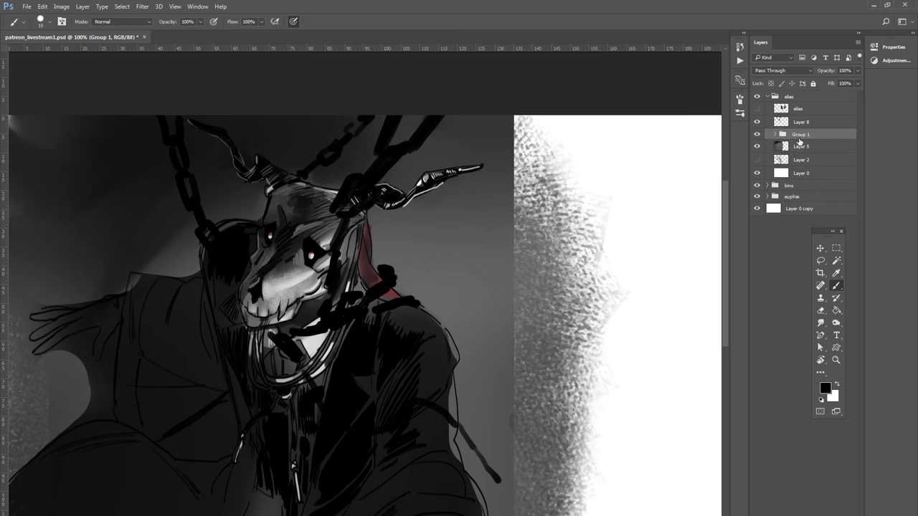
{"action": "left_click", "coordinate": [757, 134]}
{"action": "left_click", "coordinate": [800, 123]}
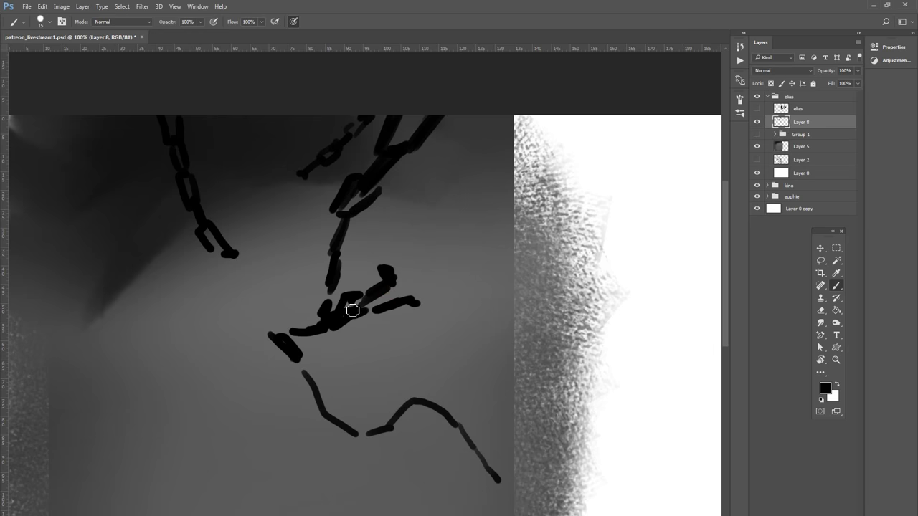
Step: Paint dark links joining the blob to the lower chain and thickening it
{"action": "key", "text": "bracketleft"}
{"action": "mouse_move", "coordinate": [299, 360]}
{"action": "left_mouse_down"}
{"action": "mouse_move", "coordinate": [326, 419]}
{"action": "mouse_move", "coordinate": [359, 433]}
{"action": "mouse_move", "coordinate": [375, 436]}
{"action": "mouse_move", "coordinate": [421, 407]}
{"action": "mouse_move", "coordinate": [438, 416]}
{"action": "mouse_move", "coordinate": [426, 404]}
{"action": "left_mouse_up"}
{"action": "key", "text": "bracketright"}
{"action": "key", "text": "bracketright"}
{"action": "left_click_drag", "start_coordinate": [458, 431], "coordinate": [491, 475]}
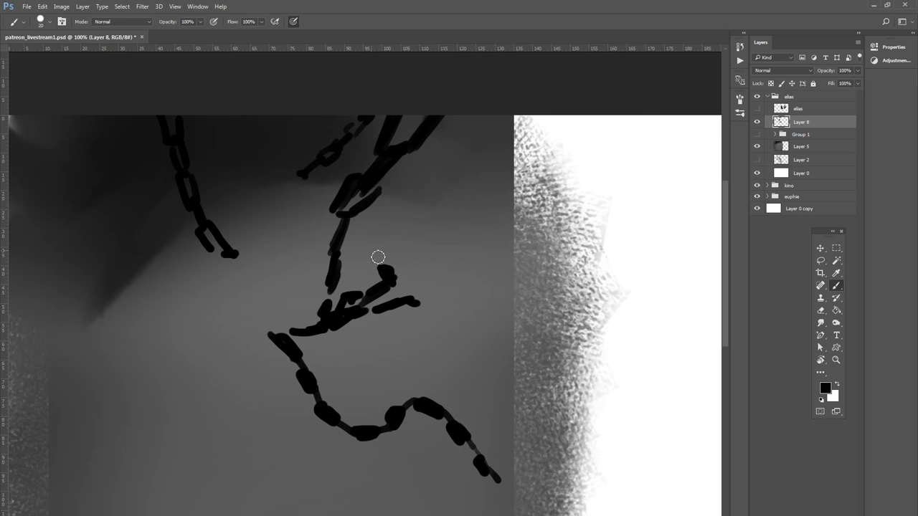
{"action": "mouse_move", "coordinate": [297, 330]}
{"action": "left_mouse_down"}
{"action": "mouse_move", "coordinate": [333, 331]}
{"action": "mouse_move", "coordinate": [349, 318]}
{"action": "left_mouse_up"}
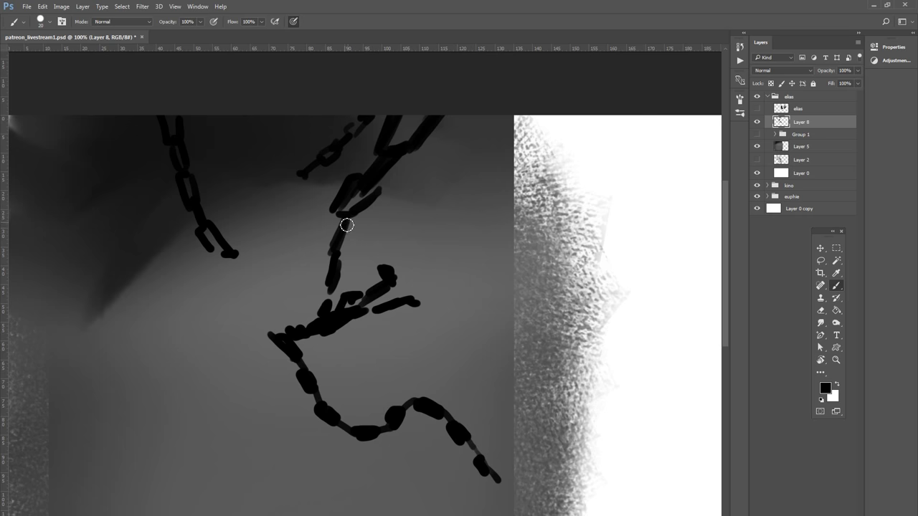
{"action": "mouse_move", "coordinate": [337, 237]}
{"action": "left_mouse_down"}
{"action": "mouse_move", "coordinate": [345, 254]}
{"action": "mouse_move", "coordinate": [351, 250]}
{"action": "mouse_move", "coordinate": [349, 272]}
{"action": "left_mouse_up"}
Step: Undo the hook-shaped stroke, erase the stray mark, and paint links joining the middle chain
{"action": "key", "text": "ctrl+z"}
{"action": "key", "text": "e"}
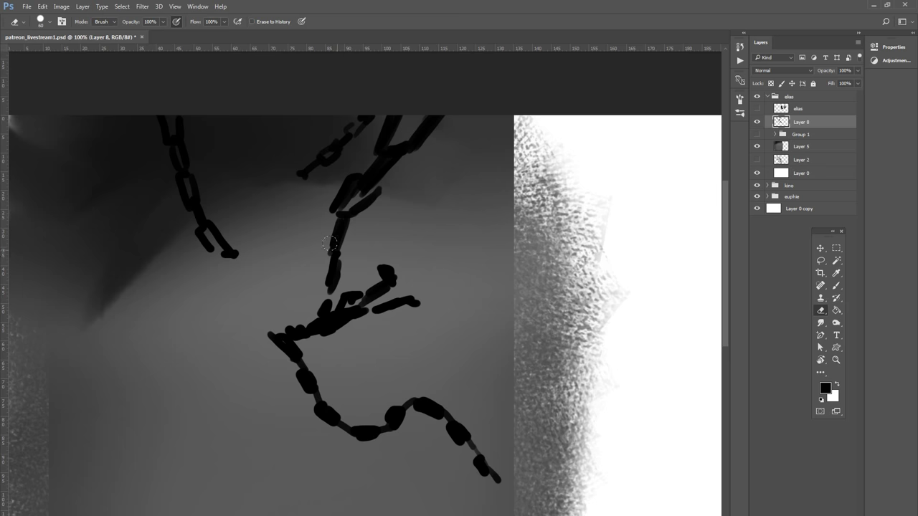
{"action": "mouse_move", "coordinate": [331, 255]}
{"action": "left_mouse_down"}
{"action": "mouse_move", "coordinate": [328, 267]}
{"action": "mouse_move", "coordinate": [341, 278]}
{"action": "mouse_move", "coordinate": [325, 276]}
{"action": "left_mouse_up"}
{"action": "key", "text": "b"}
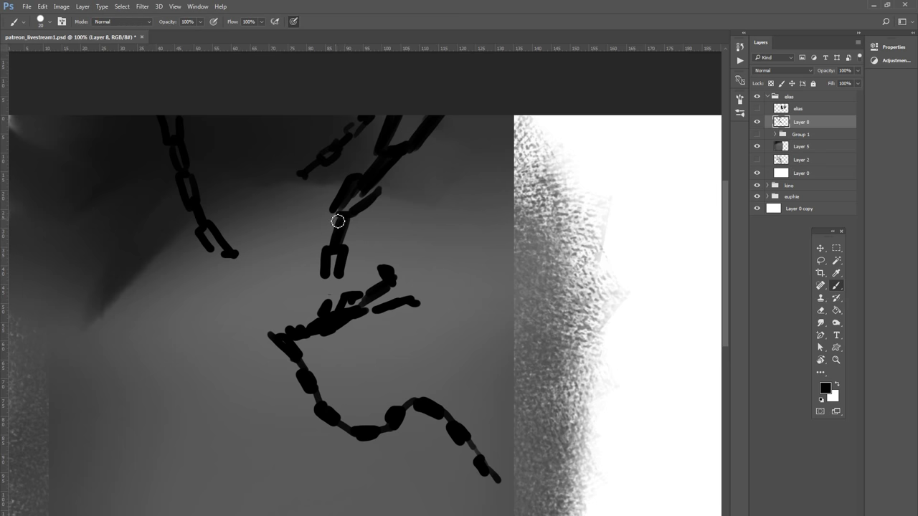
{"action": "left_click_drag", "start_coordinate": [338, 222], "coordinate": [340, 222]}
{"action": "left_click_drag", "start_coordinate": [370, 164], "coordinate": [363, 175]}
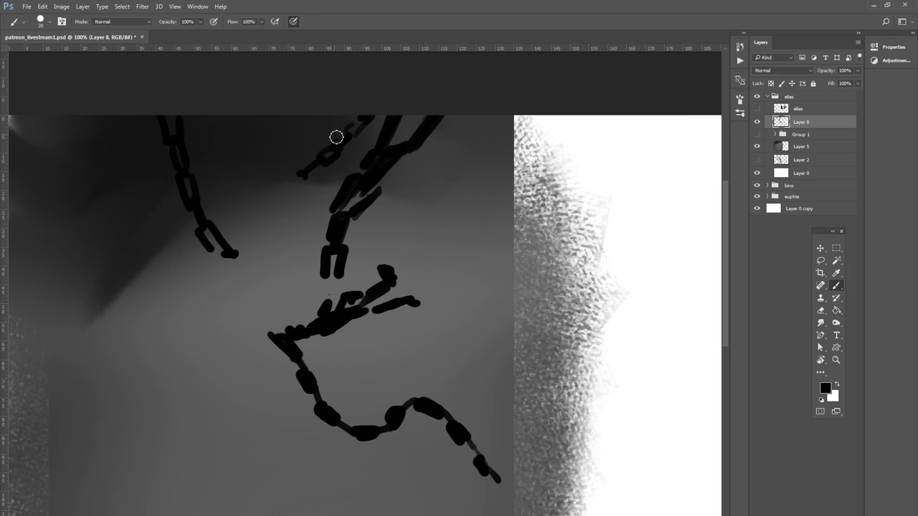
{"action": "left_click", "coordinate": [820, 260]}
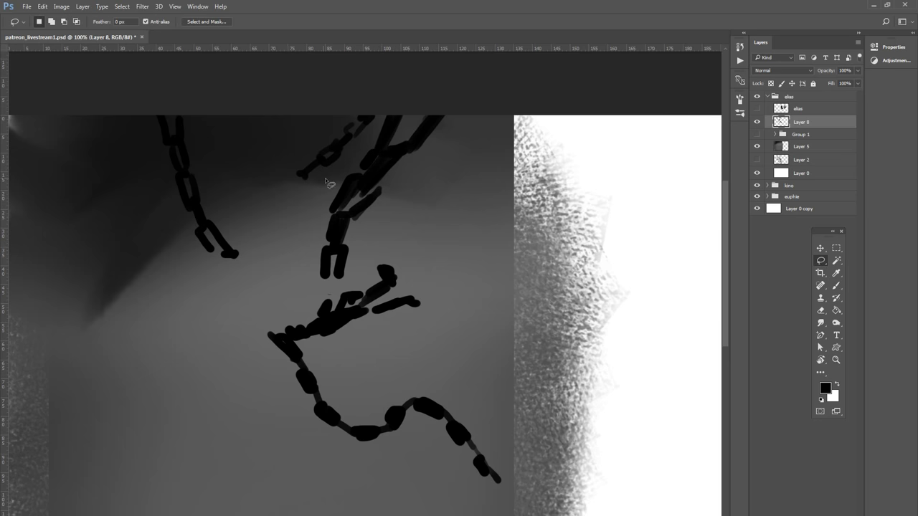
Step: Lasso the upper middle chain and free-transform it to about 94% width and 95% height
{"action": "left_click_drag", "start_coordinate": [344, 167], "coordinate": [292, 288]}
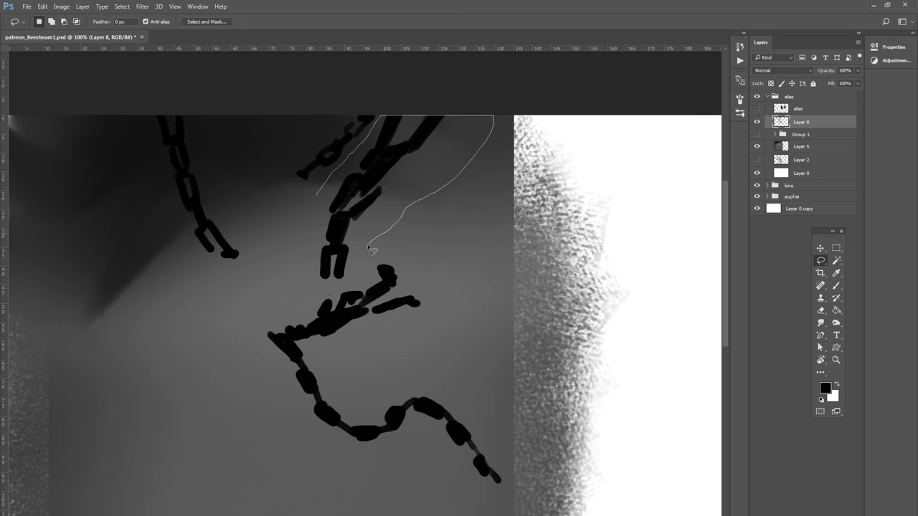
{"action": "key", "text": "ctrl+t"}
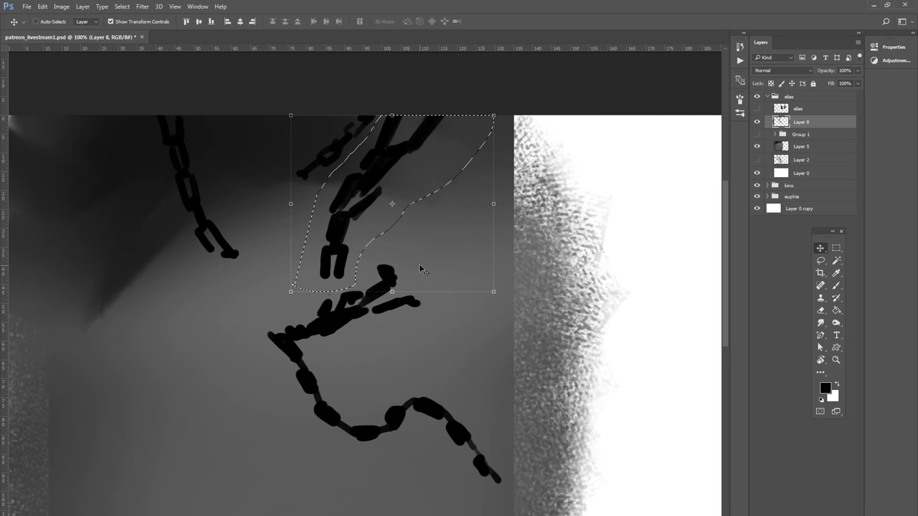
{"action": "left_click_drag", "start_coordinate": [392, 291], "coordinate": [391, 269]}
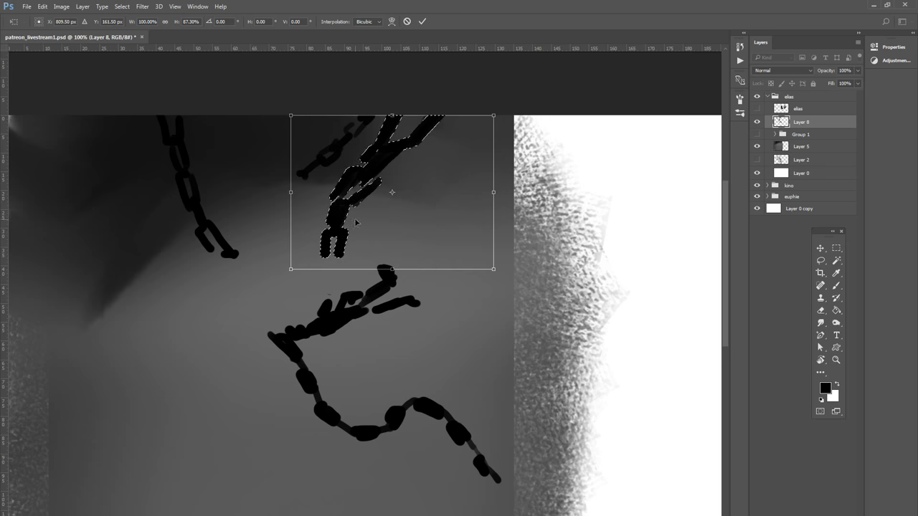
{"action": "left_click_drag", "start_coordinate": [290, 192], "coordinate": [330, 195]}
{"action": "left_click_drag", "start_coordinate": [399, 269], "coordinate": [398, 278]}
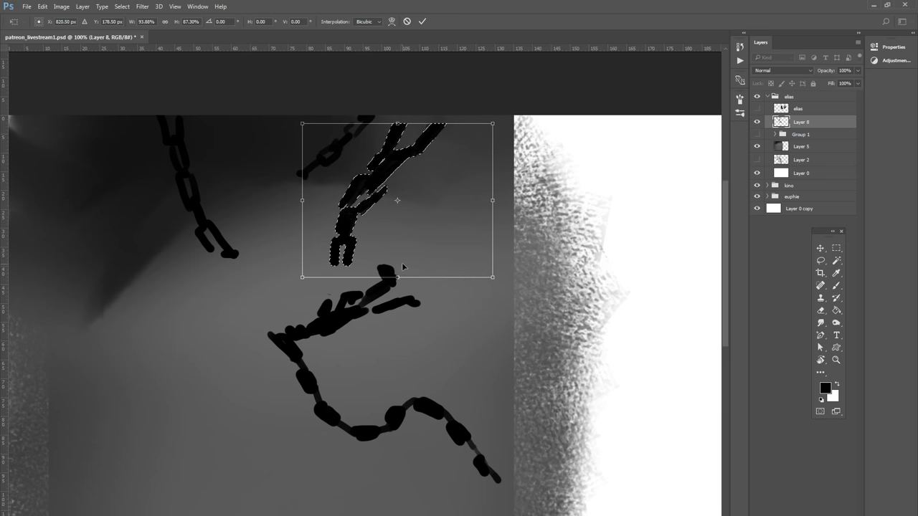
{"action": "left_click_drag", "start_coordinate": [399, 115], "coordinate": [399, 110]}
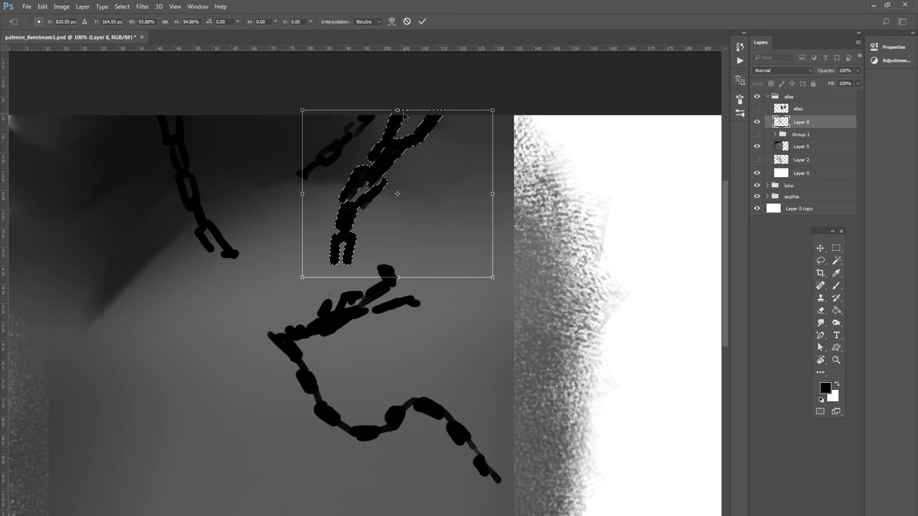
{"action": "key", "text": "Return"}
{"action": "key", "text": "b"}
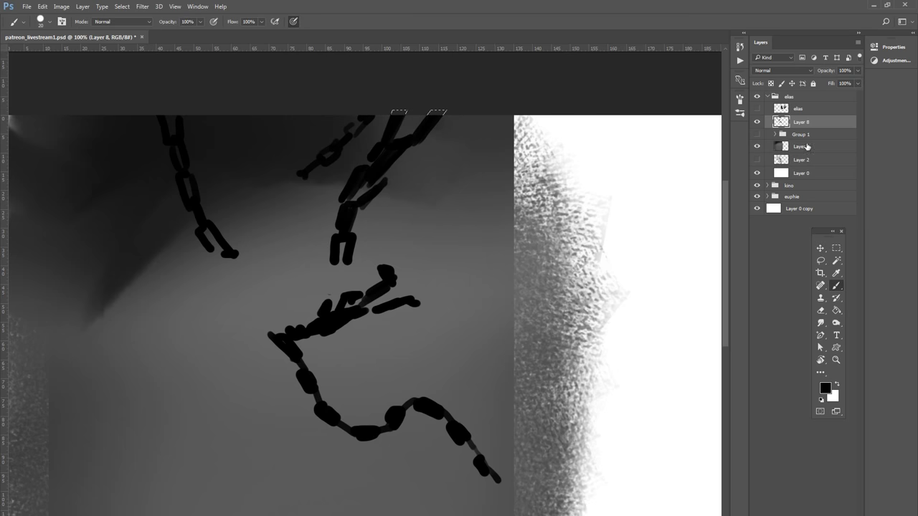
Step: Pick a mid-grey foreground colour in the Color Picker
{"action": "key", "text": "x"}
{"action": "left_click", "coordinate": [825, 388]}
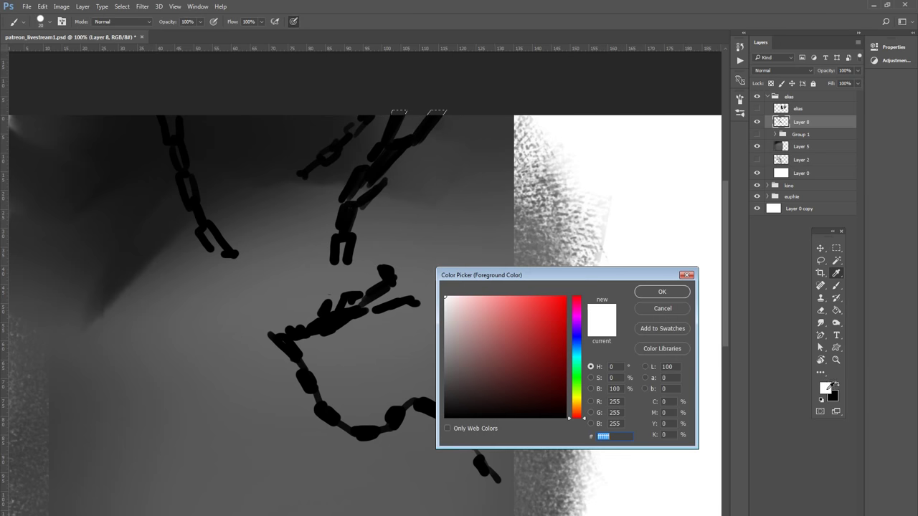
{"action": "left_click_drag", "start_coordinate": [462, 370], "coordinate": [443, 370]}
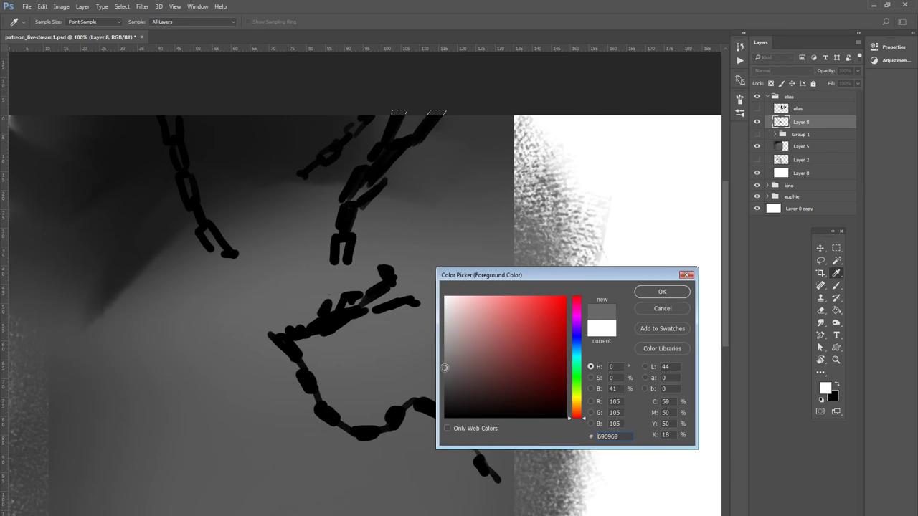
{"action": "left_click", "coordinate": [650, 289]}
Step: Paint small grey highlights on the left chain's top and links
{"action": "key", "text": "bracketleft"}
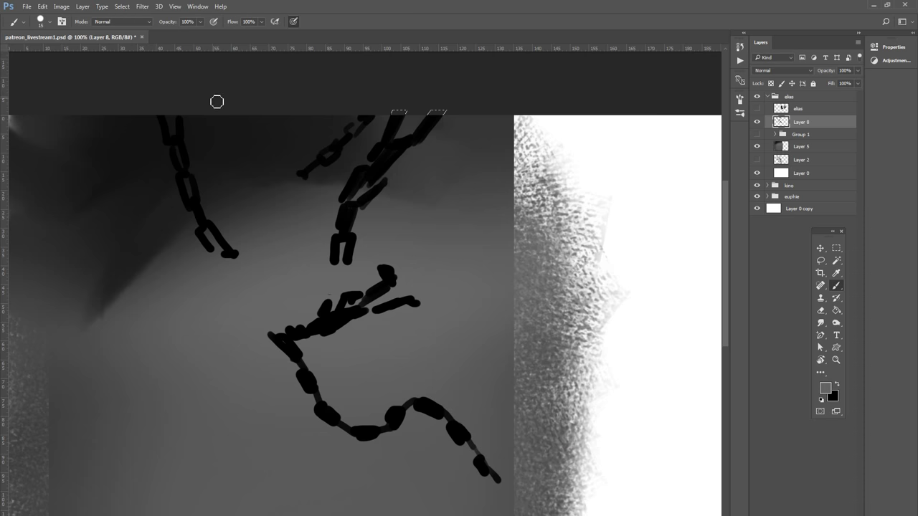
{"action": "key", "text": "bracketright"}
{"action": "key", "text": "bracketright"}
{"action": "left_click_drag", "start_coordinate": [164, 117], "coordinate": [172, 124]}
{"action": "mouse_move", "coordinate": [160, 117]}
{"action": "left_mouse_down"}
{"action": "mouse_move", "coordinate": [168, 137]}
{"action": "mouse_move", "coordinate": [165, 123]}
{"action": "left_mouse_up"}
{"action": "key", "text": "ctrl+z"}
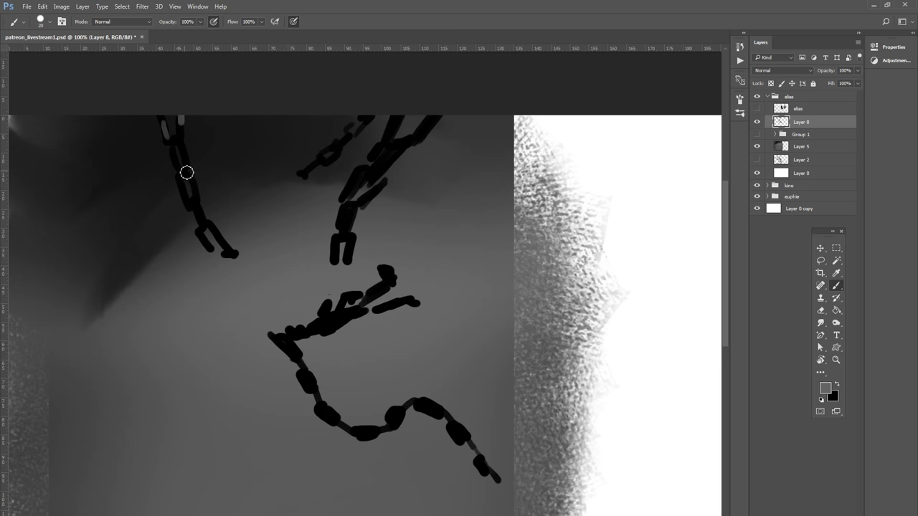
{"action": "left_click", "coordinate": [183, 169]}
{"action": "left_click_drag", "start_coordinate": [185, 190], "coordinate": [189, 204]}
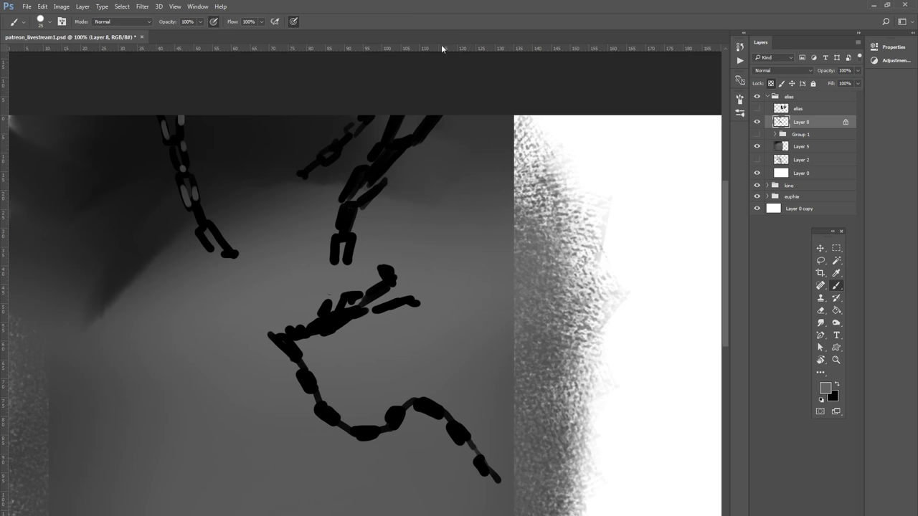
Step: Tint the left, middle and lower chains lighter grey with a soft 200 px brush
{"action": "left_click", "coordinate": [50, 17]}
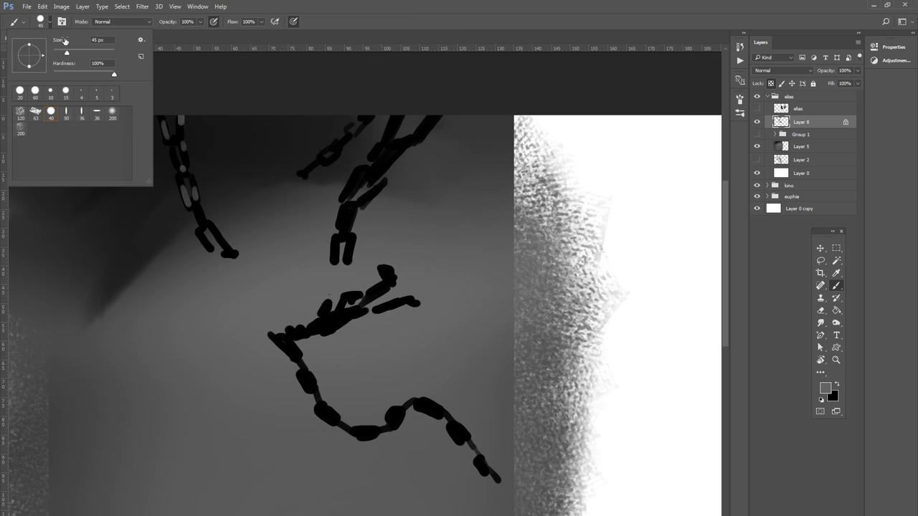
{"action": "left_click", "coordinate": [111, 113]}
{"action": "left_click", "coordinate": [348, 11]}
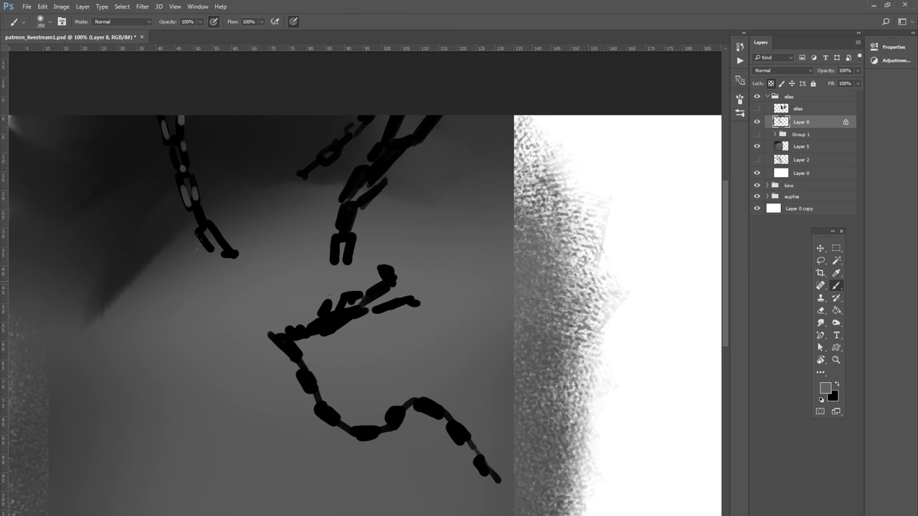
{"action": "left_click_drag", "start_coordinate": [74, 105], "coordinate": [121, 56]}
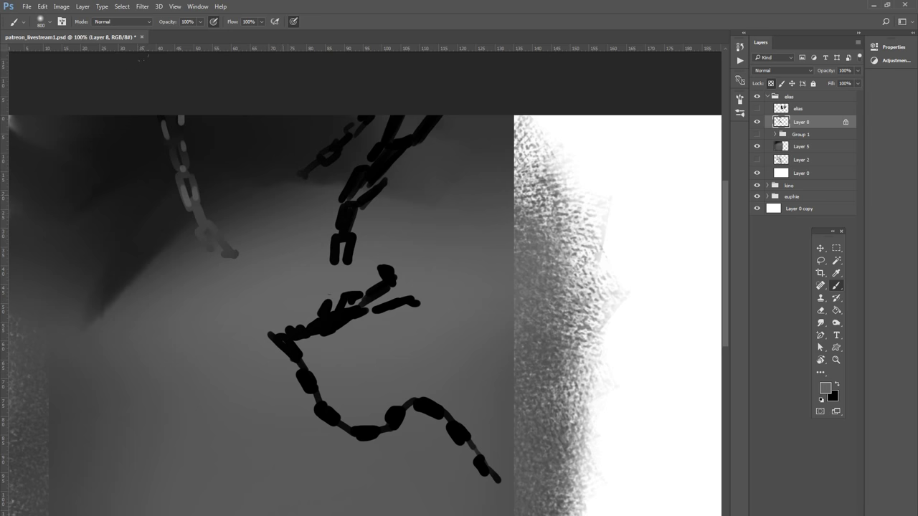
{"action": "mouse_move", "coordinate": [308, 169]}
{"action": "left_mouse_down"}
{"action": "mouse_move", "coordinate": [323, 158]}
{"action": "mouse_move", "coordinate": [351, 198]}
{"action": "mouse_move", "coordinate": [359, 247]}
{"action": "left_mouse_up"}
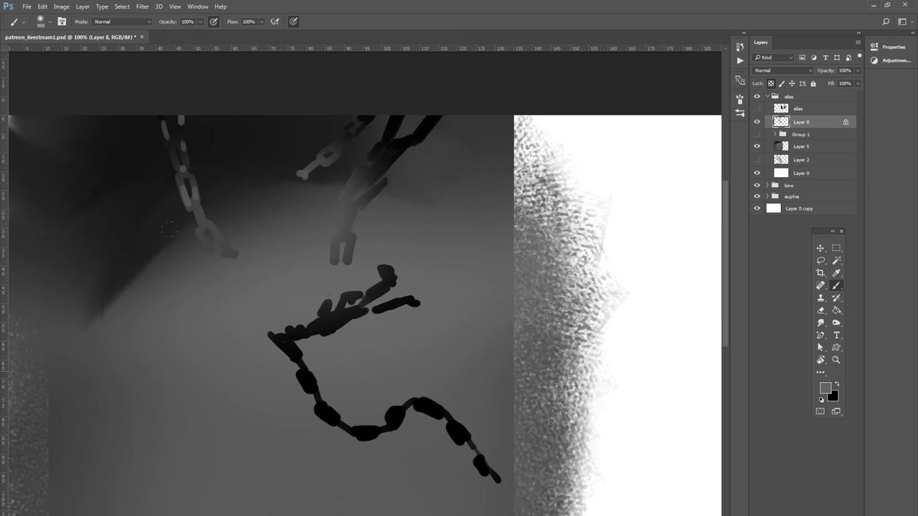
{"action": "mouse_move", "coordinate": [276, 334]}
{"action": "left_mouse_down"}
{"action": "mouse_move", "coordinate": [373, 434]}
{"action": "mouse_move", "coordinate": [462, 434]}
{"action": "left_mouse_up"}
{"action": "left_click_drag", "start_coordinate": [388, 273], "coordinate": [416, 304]}
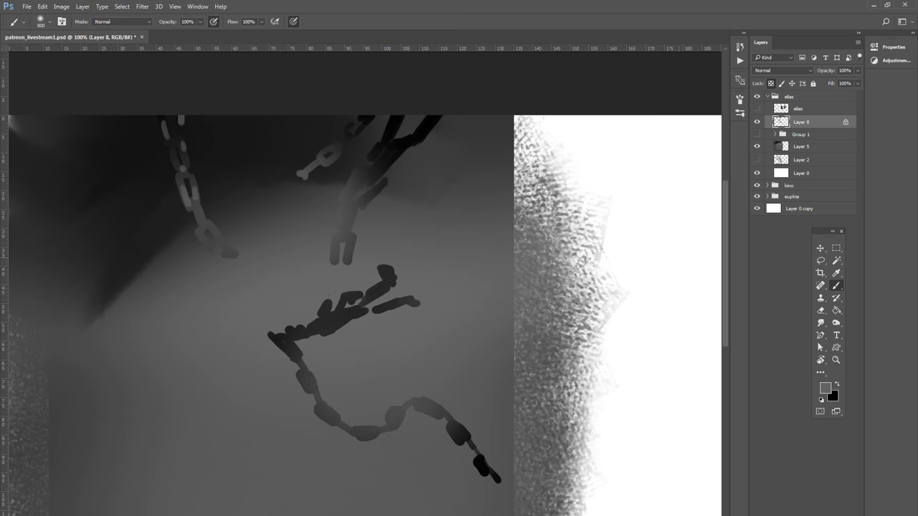
Step: Dab light highlights on the middle and upper-right chains with a small hard brush, then show the character
{"action": "left_click", "coordinate": [50, 23]}
{"action": "left_click", "coordinate": [51, 112]}
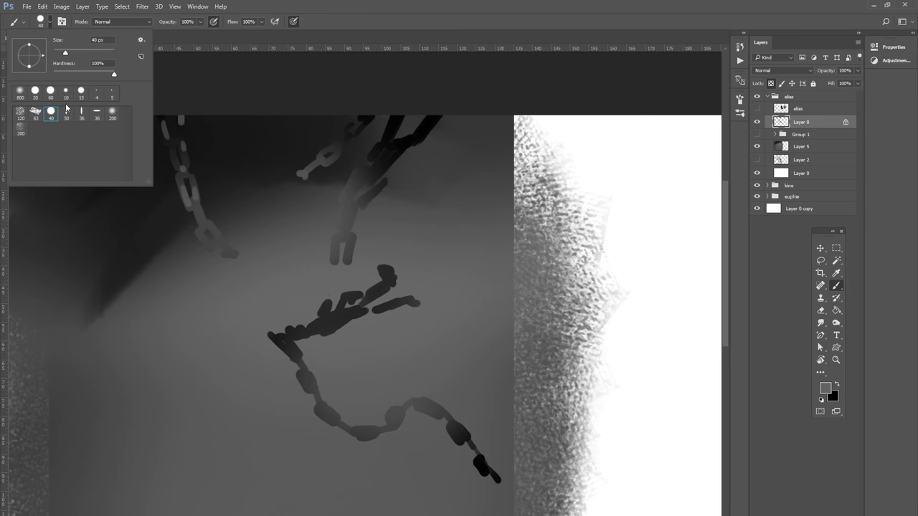
{"action": "left_click", "coordinate": [281, 9]}
{"action": "key", "text": "bracketleft"}
{"action": "key", "text": "bracketleft"}
{"action": "key", "text": "bracketleft"}
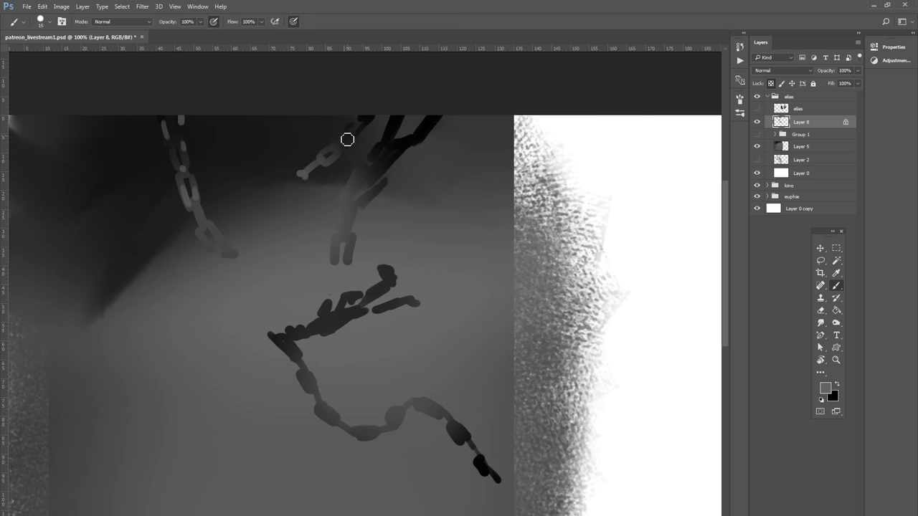
{"action": "key", "text": "bracketleft"}
{"action": "key", "text": "bracketleft"}
{"action": "key", "text": "bracketright"}
{"action": "mouse_move", "coordinate": [350, 145]}
{"action": "left_mouse_down"}
{"action": "mouse_move", "coordinate": [369, 127]}
{"action": "mouse_move", "coordinate": [352, 127]}
{"action": "mouse_move", "coordinate": [403, 111]}
{"action": "left_mouse_up"}
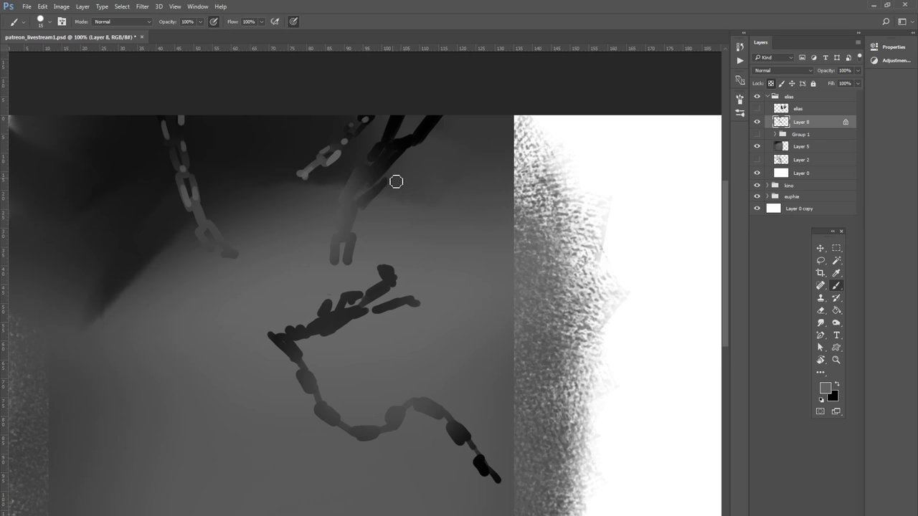
{"action": "key", "text": "bracketright"}
{"action": "mouse_move", "coordinate": [391, 168]}
{"action": "left_mouse_down"}
{"action": "mouse_move", "coordinate": [395, 136]}
{"action": "mouse_move", "coordinate": [423, 119]}
{"action": "mouse_move", "coordinate": [424, 137]}
{"action": "left_mouse_up"}
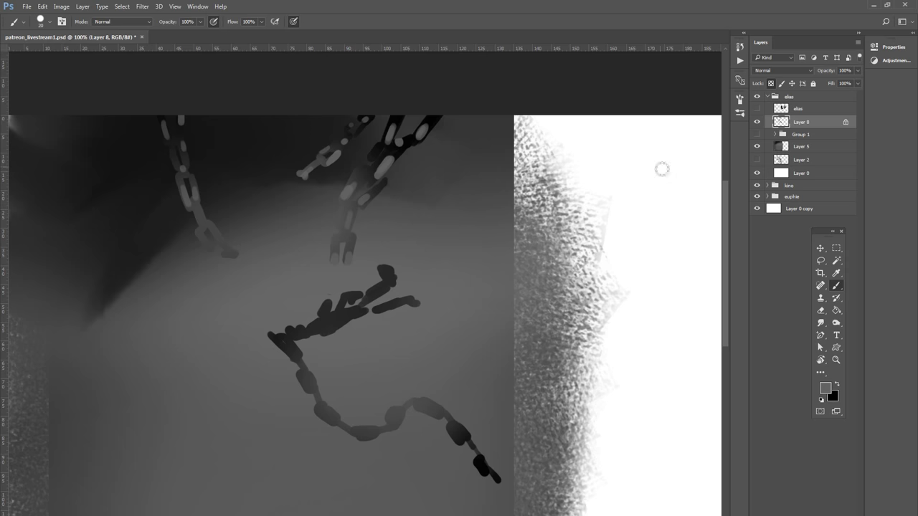
{"action": "left_click", "coordinate": [757, 134]}
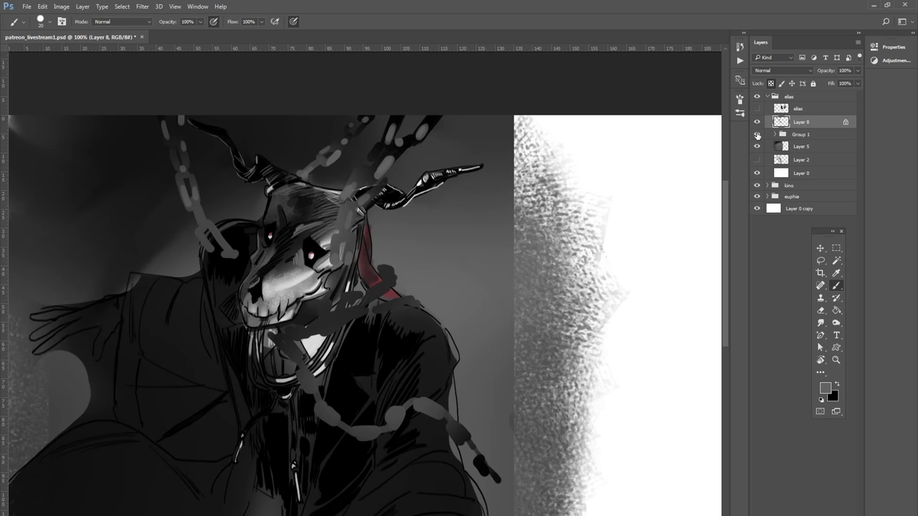
Step: Hide the character, highlight the lower chain grey, and extend the upper-right chain in black
{"action": "left_click", "coordinate": [756, 134]}
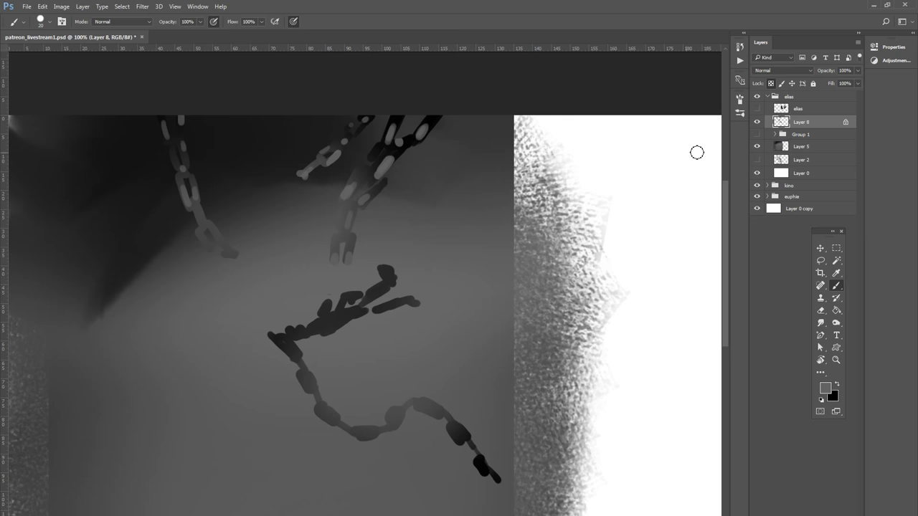
{"action": "mouse_move", "coordinate": [336, 314]}
{"action": "left_mouse_down"}
{"action": "mouse_move", "coordinate": [299, 332]}
{"action": "mouse_move", "coordinate": [336, 330]}
{"action": "mouse_move", "coordinate": [345, 308]}
{"action": "mouse_move", "coordinate": [358, 314]}
{"action": "mouse_move", "coordinate": [368, 295]}
{"action": "mouse_move", "coordinate": [404, 281]}
{"action": "mouse_move", "coordinate": [393, 272]}
{"action": "mouse_move", "coordinate": [417, 304]}
{"action": "left_mouse_up"}
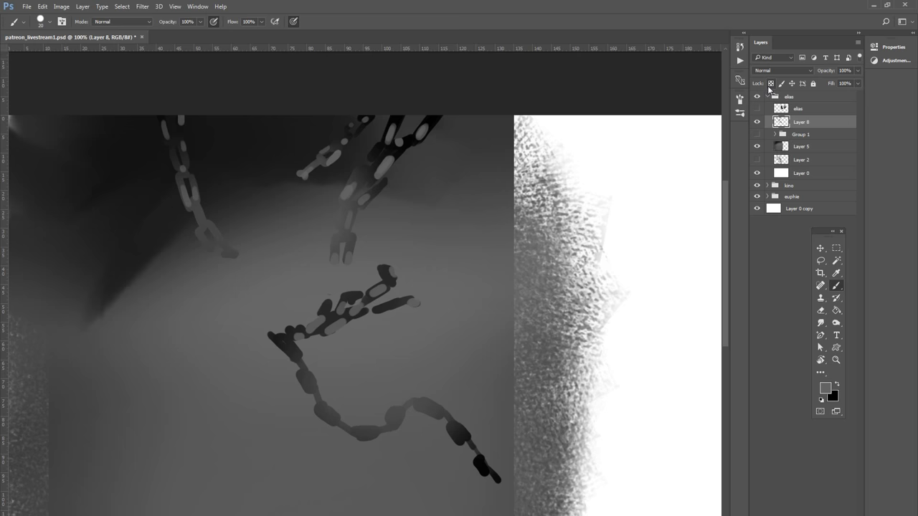
{"action": "key", "text": "x"}
{"action": "left_click_drag", "start_coordinate": [421, 296], "coordinate": [467, 285]}
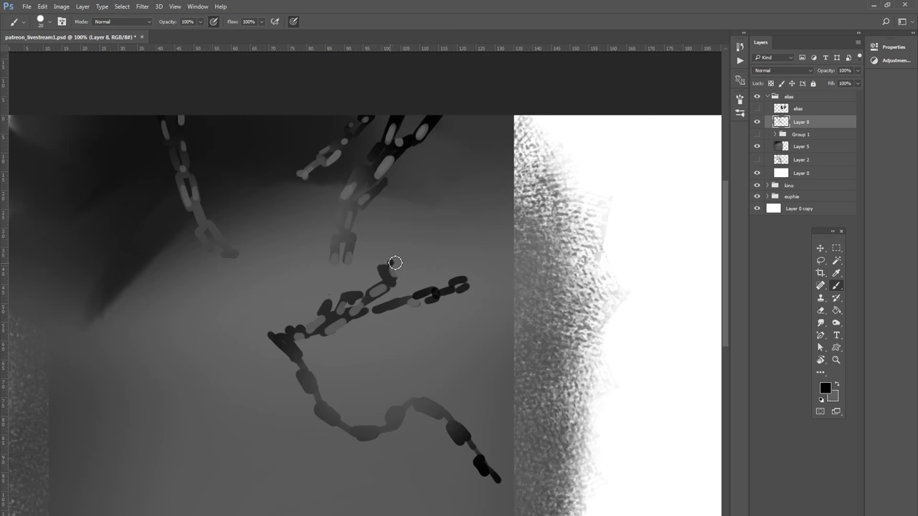
{"action": "left_click_drag", "start_coordinate": [395, 263], "coordinate": [439, 223]}
{"action": "mouse_move", "coordinate": [336, 255]}
{"action": "left_mouse_down"}
{"action": "mouse_move", "coordinate": [338, 276]}
{"action": "mouse_move", "coordinate": [354, 292]}
{"action": "left_mouse_up"}
{"action": "left_click", "coordinate": [358, 285]}
Step: Paint more black links along the lower chain and show the character again
{"action": "mouse_move", "coordinate": [310, 388]}
{"action": "left_mouse_down"}
{"action": "mouse_move", "coordinate": [302, 379]}
{"action": "mouse_move", "coordinate": [338, 421]}
{"action": "left_mouse_up"}
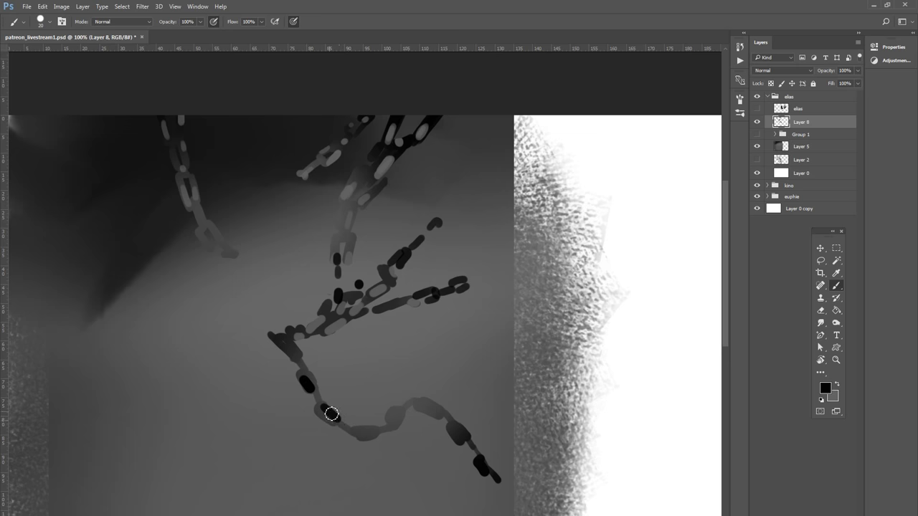
{"action": "key", "text": "x"}
{"action": "key", "text": "x"}
{"action": "left_click_drag", "start_coordinate": [287, 344], "coordinate": [294, 355]}
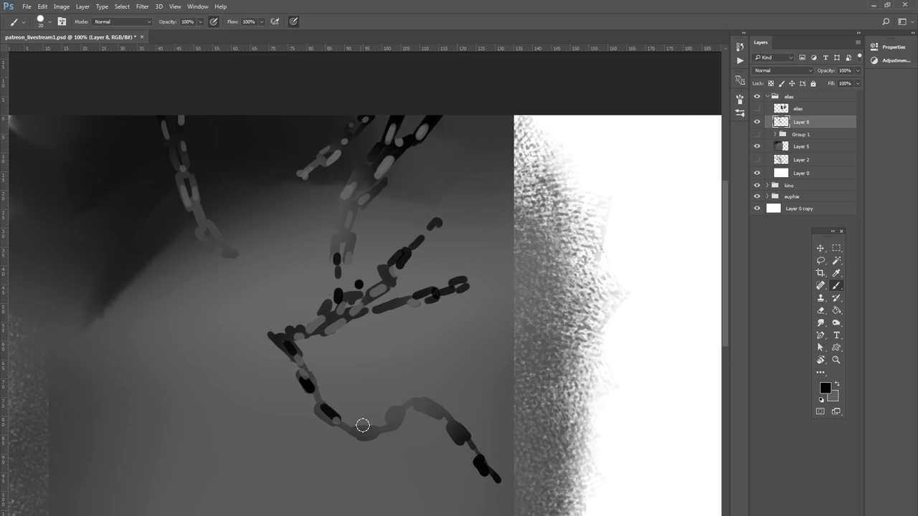
{"action": "mouse_move", "coordinate": [351, 430]}
{"action": "left_mouse_down"}
{"action": "mouse_move", "coordinate": [376, 433]}
{"action": "mouse_move", "coordinate": [401, 411]}
{"action": "mouse_move", "coordinate": [440, 416]}
{"action": "mouse_move", "coordinate": [489, 472]}
{"action": "left_mouse_up"}
{"action": "key", "text": "x"}
{"action": "key", "text": "x"}
{"action": "key", "text": "x"}
{"action": "key", "text": "x"}
{"action": "key", "text": "x"}
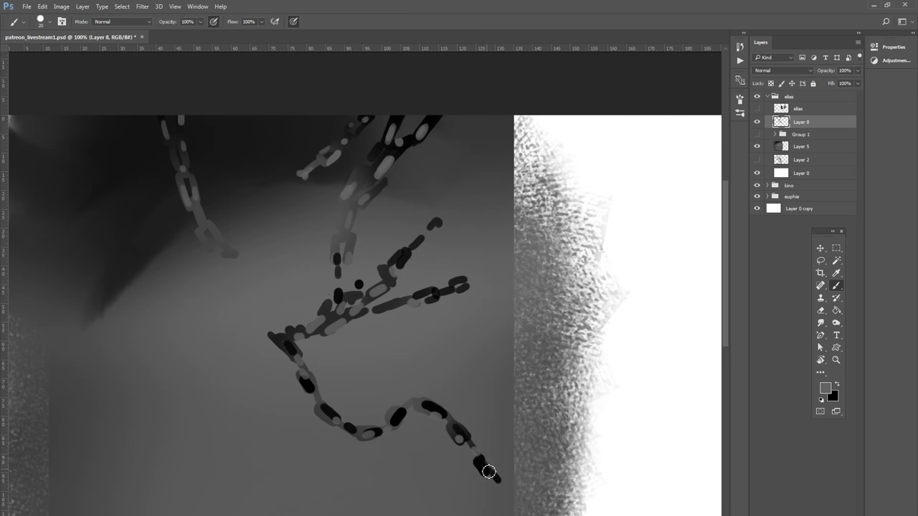
{"action": "left_click", "coordinate": [758, 135]}
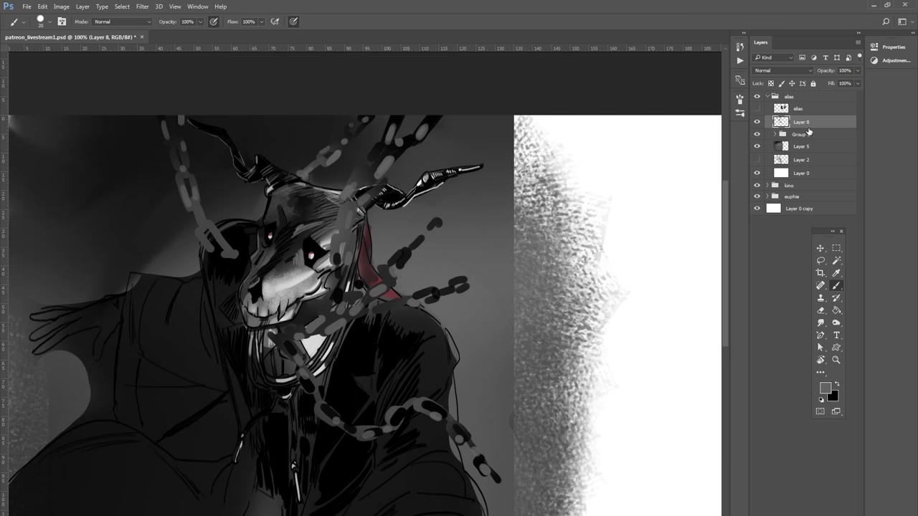
Step: Scale Layer 8's chains to about 112% with the Move tool and nudge them left and up
{"action": "left_click", "coordinate": [821, 248]}
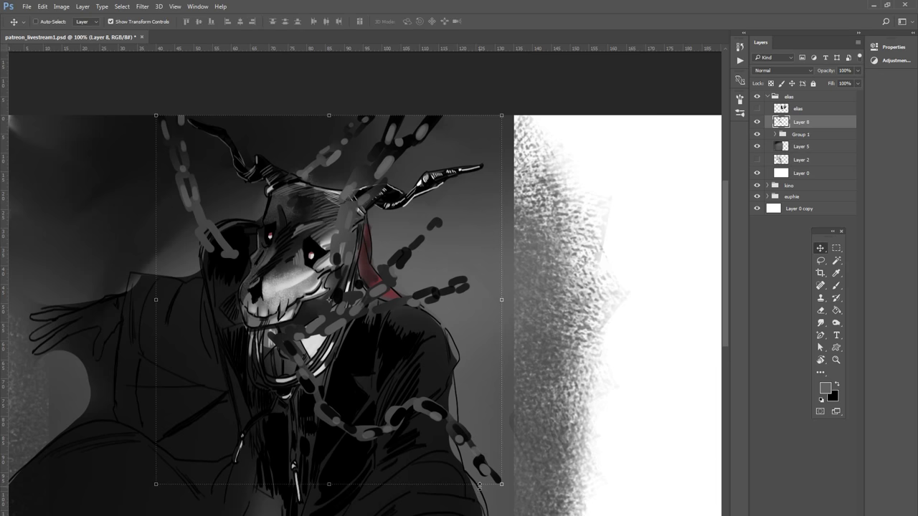
{"action": "left_click_drag", "start_coordinate": [502, 484], "coordinate": [522, 482]}
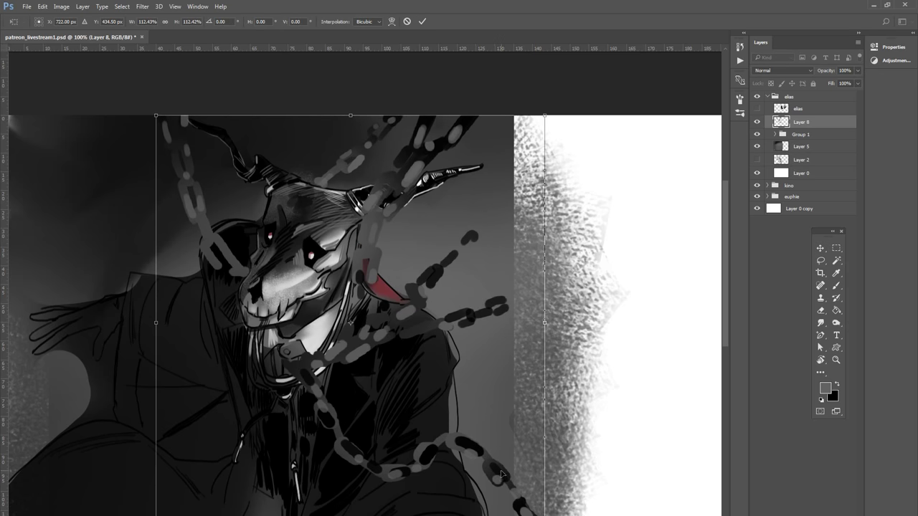
{"action": "left_click_drag", "start_coordinate": [505, 470], "coordinate": [500, 467]}
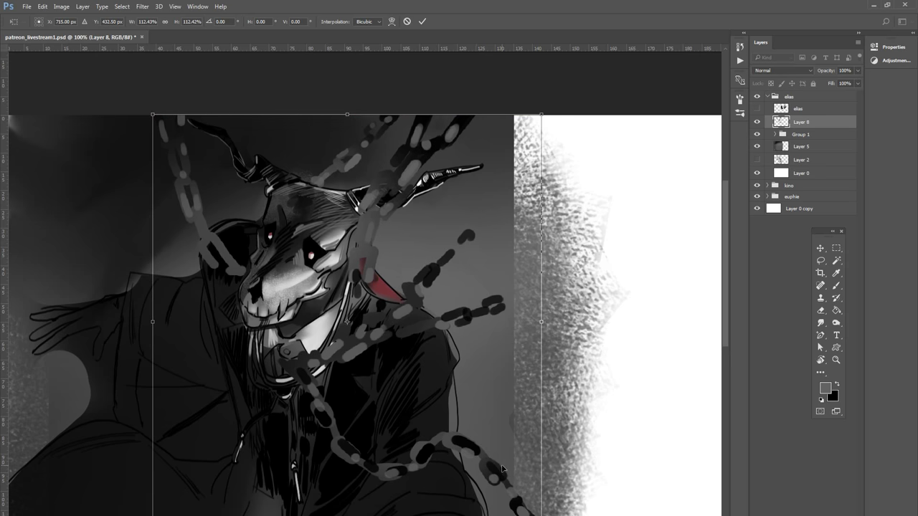
{"action": "key", "text": "Return"}
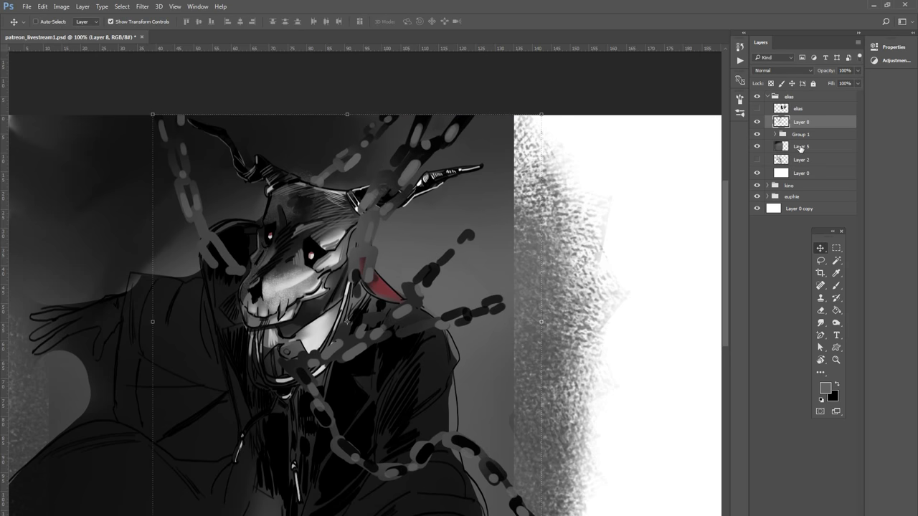
Step: Select Layer 6 in Group 1 and set up a black 200 px soft brush
{"action": "left_click", "coordinate": [800, 147]}
{"action": "left_click", "coordinate": [779, 138]}
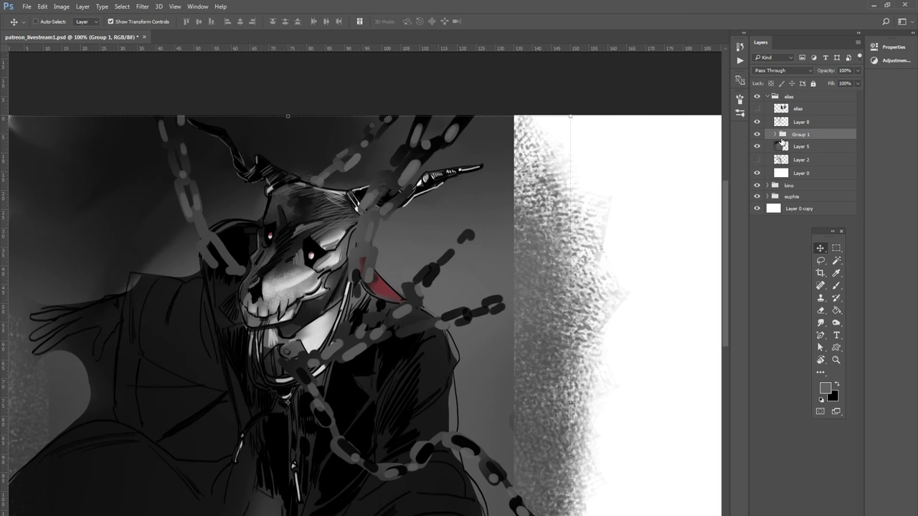
{"action": "left_click", "coordinate": [776, 135]}
{"action": "left_click", "coordinate": [808, 173]}
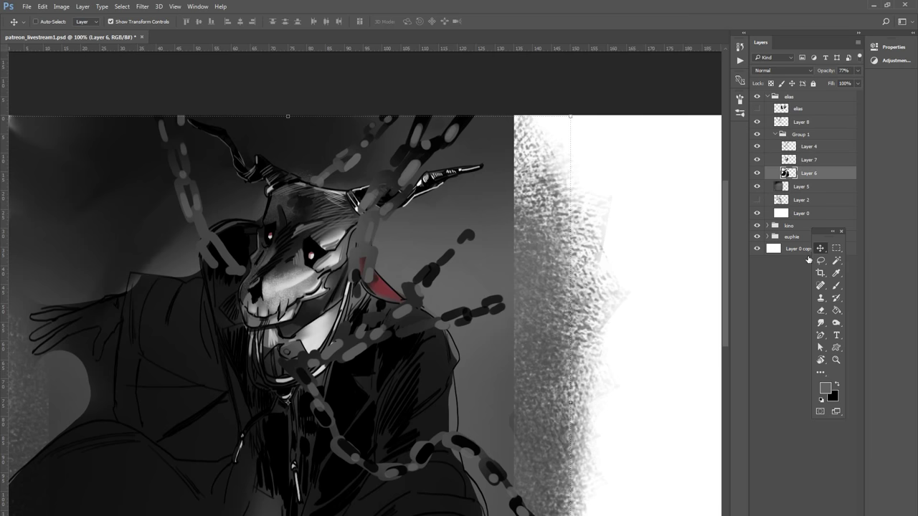
{"action": "left_click", "coordinate": [836, 285]}
{"action": "key", "text": "x"}
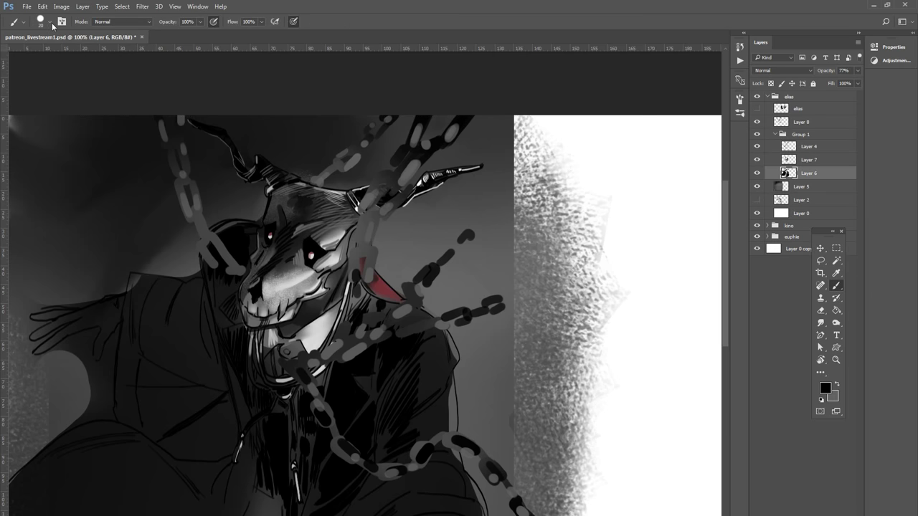
{"action": "left_click", "coordinate": [51, 25]}
{"action": "left_click", "coordinate": [114, 117]}
Step: Shade the left side, lower-left coat and area around the hand with soft black
{"action": "left_click_drag", "start_coordinate": [94, 373], "coordinate": [58, 430]}
{"action": "mouse_move", "coordinate": [143, 280]}
{"action": "left_mouse_down"}
{"action": "mouse_move", "coordinate": [27, 398]}
{"action": "mouse_move", "coordinate": [86, 260]}
{"action": "mouse_move", "coordinate": [81, 236]}
{"action": "left_mouse_up"}
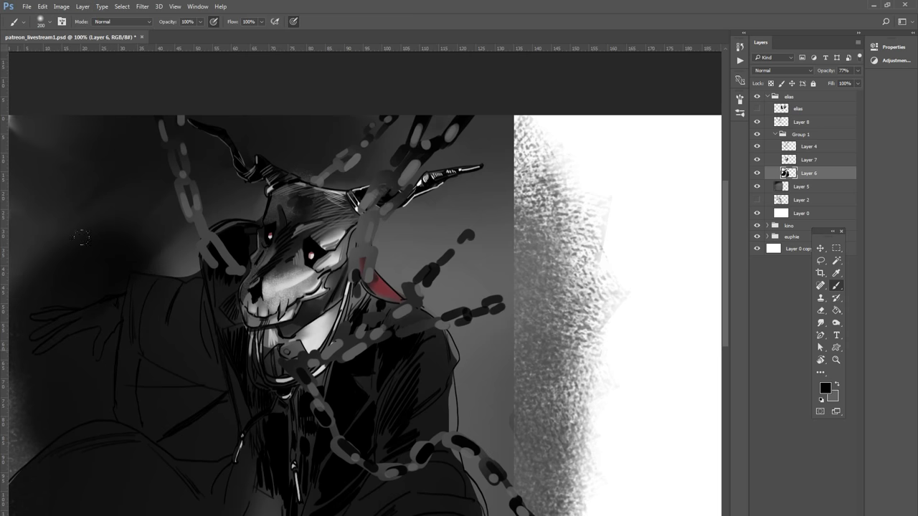
{"action": "left_click_drag", "start_coordinate": [241, 459], "coordinate": [206, 301]}
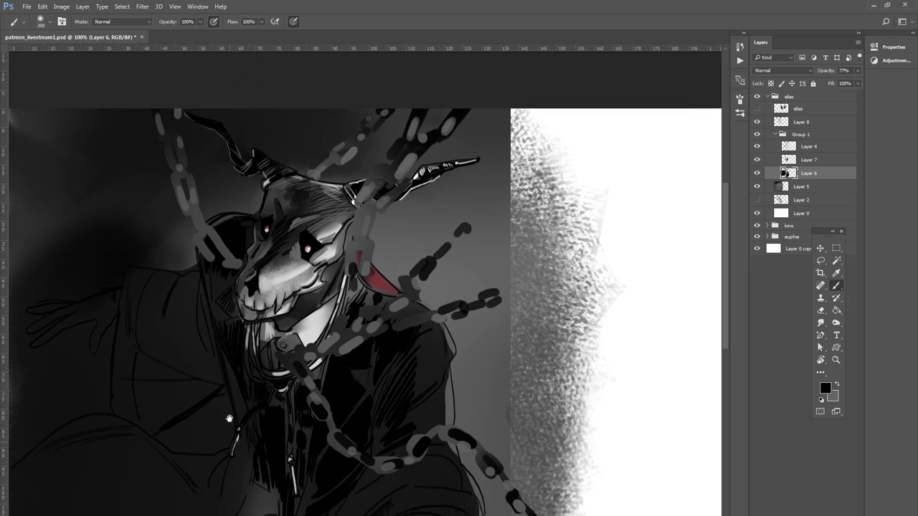
{"action": "mouse_move", "coordinate": [194, 409]}
{"action": "left_mouse_down"}
{"action": "mouse_move", "coordinate": [143, 509]}
{"action": "mouse_move", "coordinate": [215, 502]}
{"action": "left_mouse_up"}
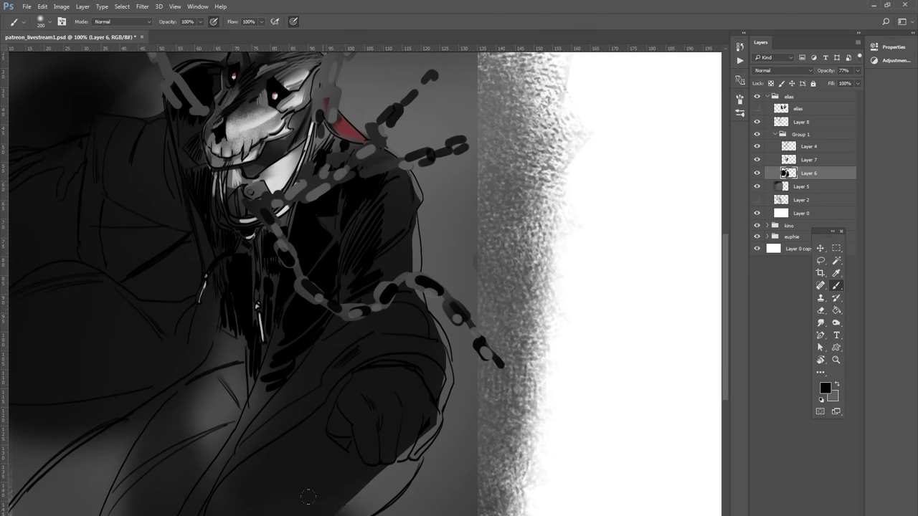
{"action": "left_click_drag", "start_coordinate": [344, 506], "coordinate": [445, 391]}
{"action": "left_click_drag", "start_coordinate": [397, 366], "coordinate": [452, 323]}
{"action": "left_click_drag", "start_coordinate": [444, 437], "coordinate": [401, 507]}
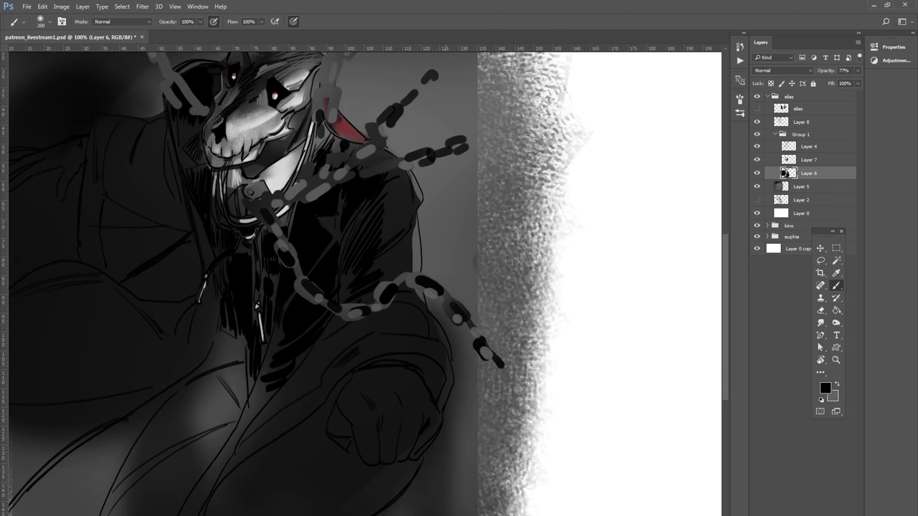
{"action": "left_click_drag", "start_coordinate": [469, 430], "coordinate": [588, 513]}
{"action": "left_click_drag", "start_coordinate": [548, 513], "coordinate": [507, 515]}
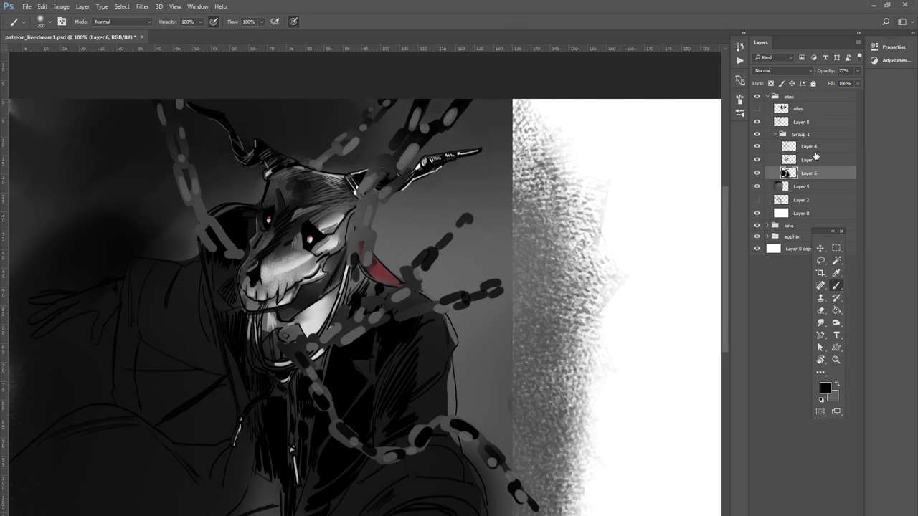
{"action": "left_click", "coordinate": [776, 135]}
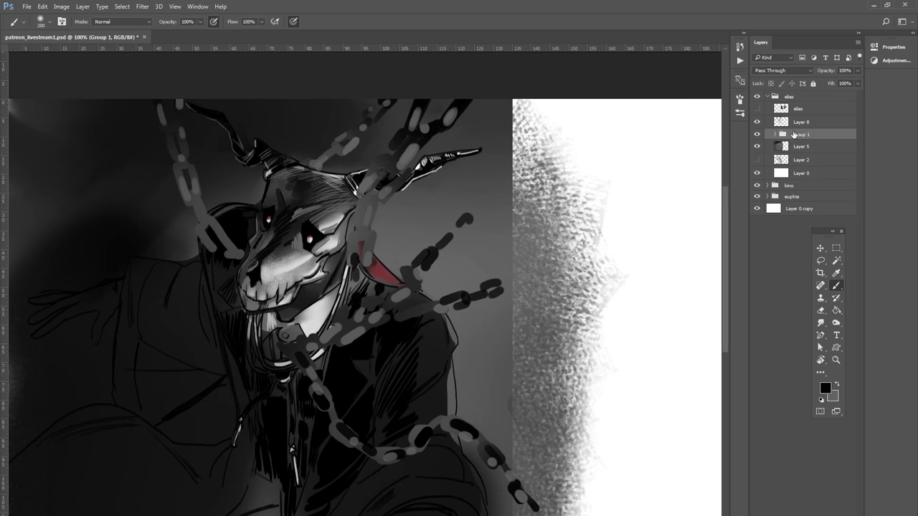
Step: Move Group 1 and Layer 8 together slightly lower
{"action": "left_click", "coordinate": [805, 124], "text": "ctrl"}
{"action": "left_click", "coordinate": [821, 248]}
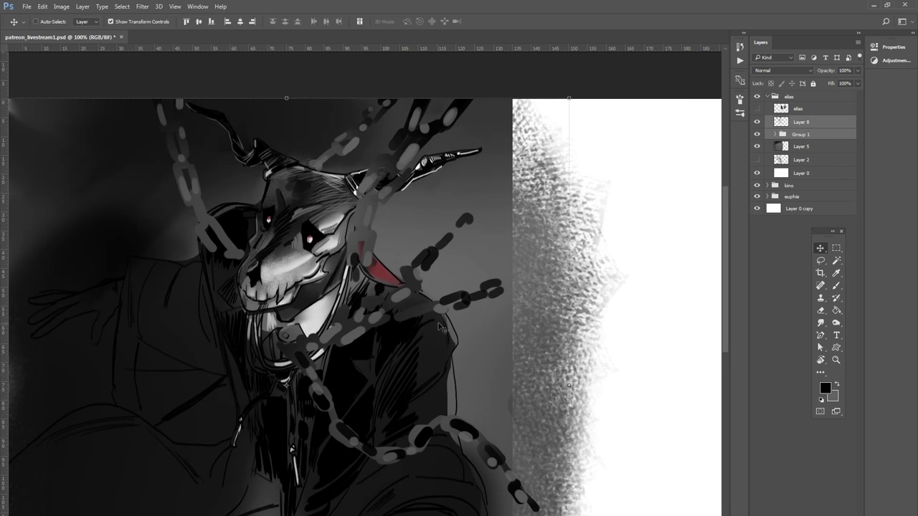
{"action": "left_click_drag", "start_coordinate": [432, 327], "coordinate": [416, 361]}
Step: Transform Layer 8 to 102.83% width and 107.59% height, rotated -2.35°
{"action": "left_click", "coordinate": [807, 123]}
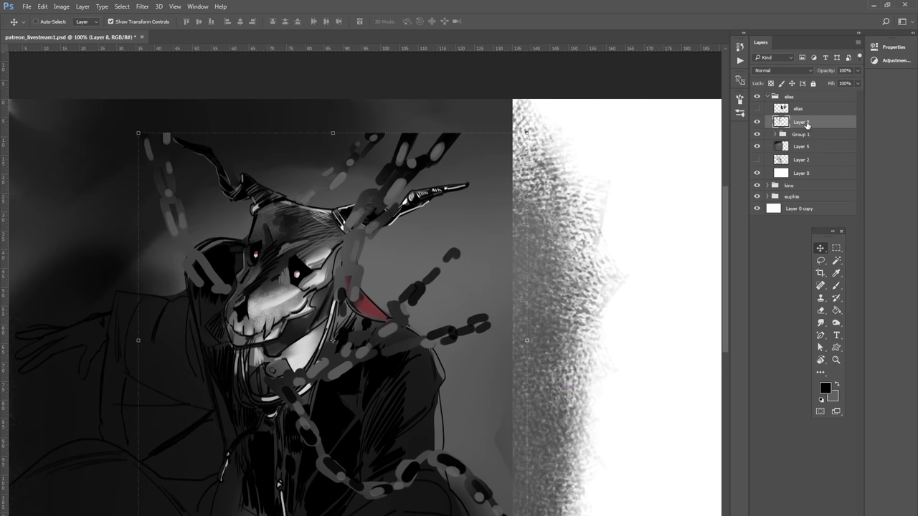
{"action": "left_click_drag", "start_coordinate": [341, 126], "coordinate": [340, 96]}
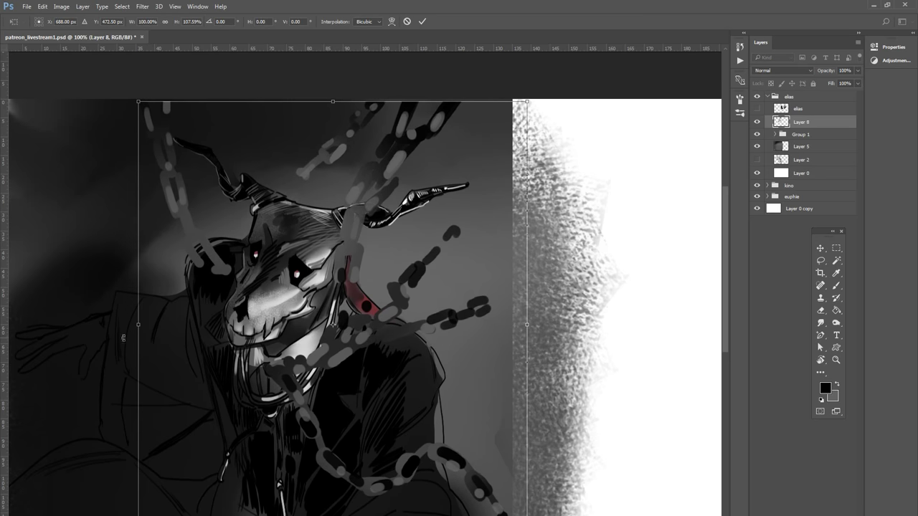
{"action": "left_click_drag", "start_coordinate": [122, 337], "coordinate": [112, 337]}
{"action": "left_click_drag", "start_coordinate": [182, 387], "coordinate": [181, 389]}
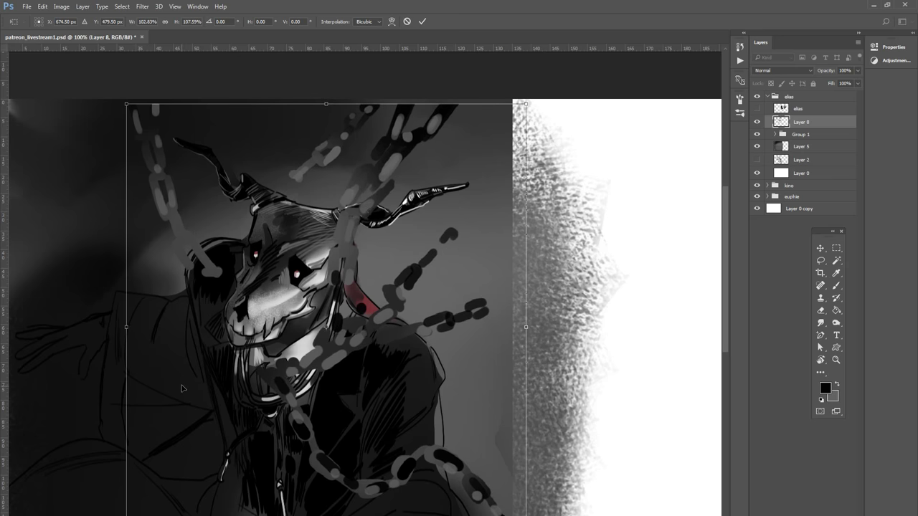
{"action": "left_click_drag", "start_coordinate": [275, 361], "coordinate": [271, 361]}
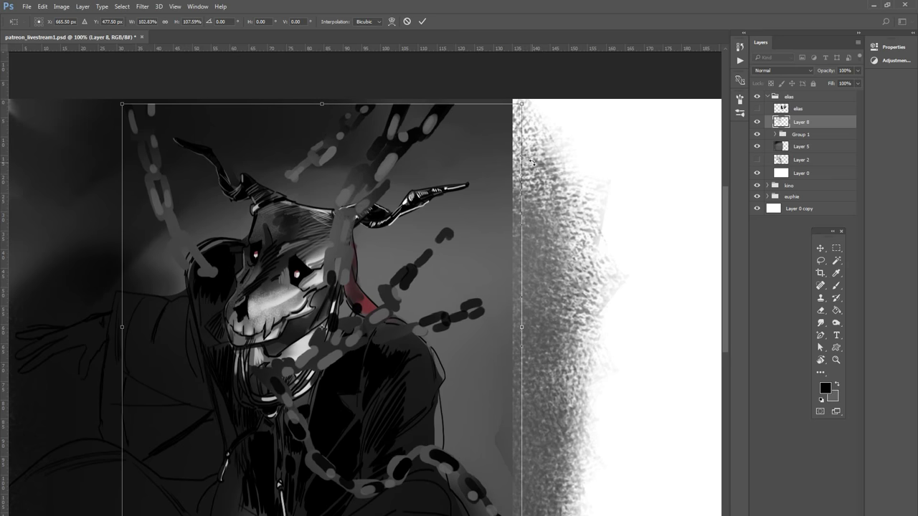
{"action": "left_click_drag", "start_coordinate": [531, 162], "coordinate": [517, 134]}
{"action": "key", "text": "Return"}
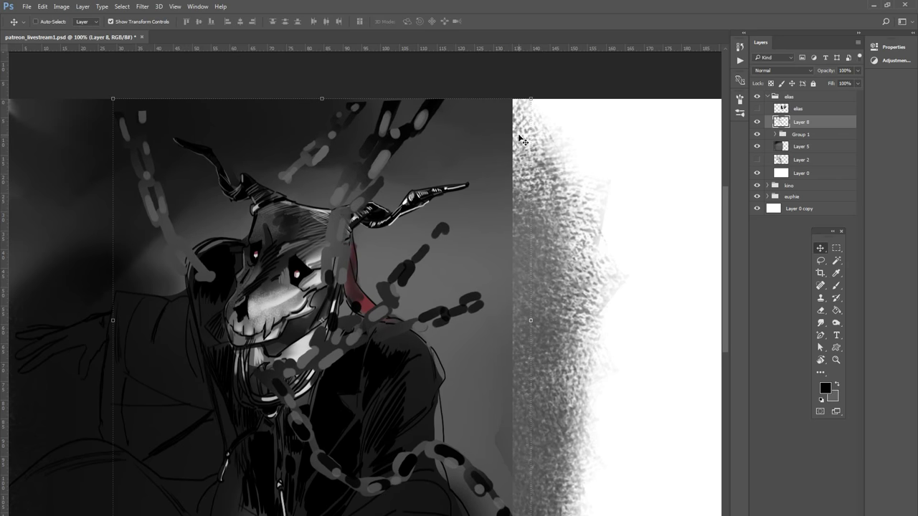
{"action": "key", "text": "b"}
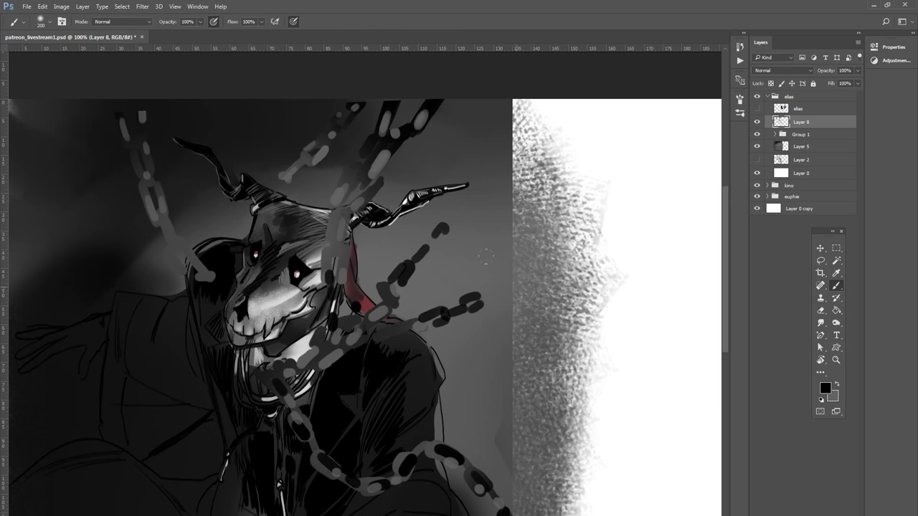
Step: With a smaller hard brush, extend the right chain with black dashes toward the upper right
{"action": "left_click", "coordinate": [51, 23]}
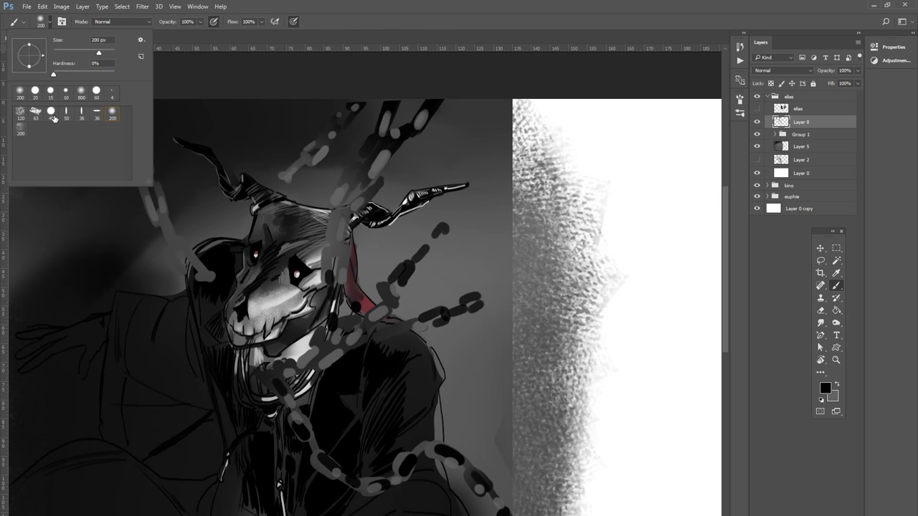
{"action": "left_click", "coordinate": [54, 116]}
{"action": "left_click", "coordinate": [376, 6]}
{"action": "key", "text": "ctrl+plus"}
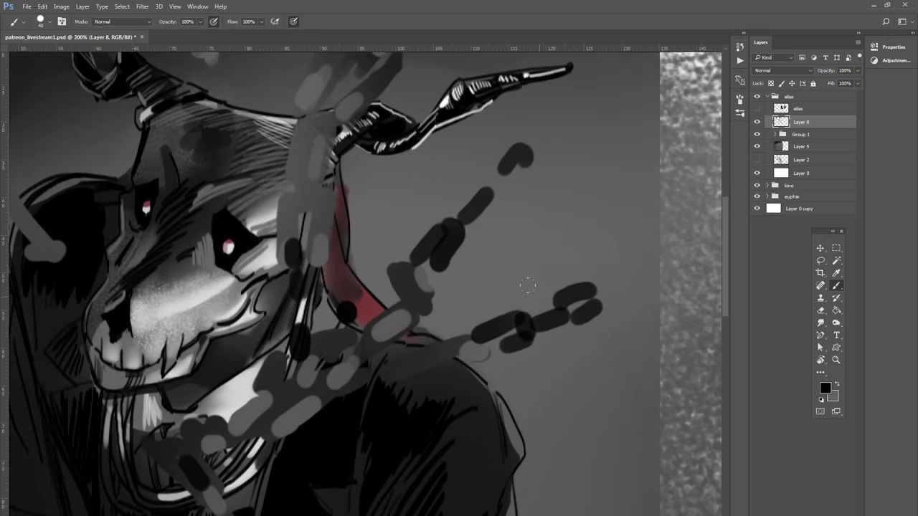
{"action": "key", "text": "bracketleft"}
{"action": "key", "text": "bracketleft"}
{"action": "key", "text": "bracketleft"}
{"action": "key", "text": "ctrl+minus"}
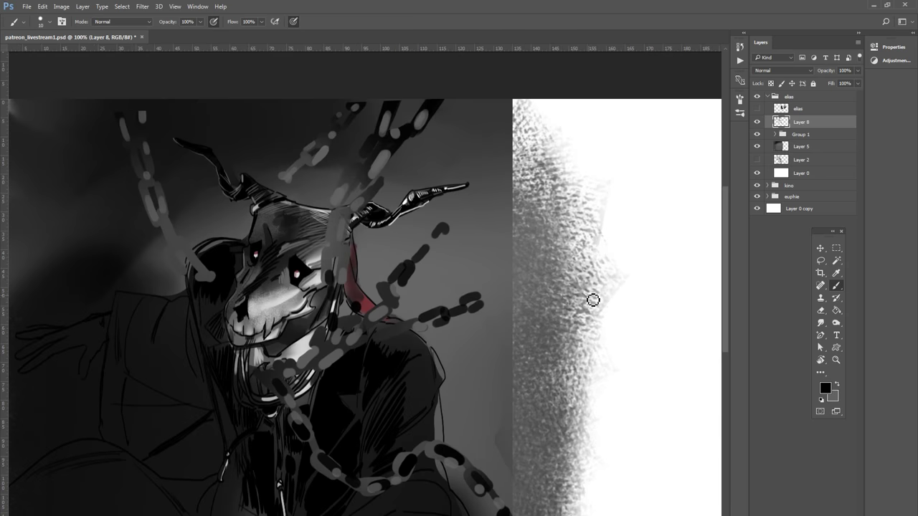
{"action": "left_click_drag", "start_coordinate": [482, 297], "coordinate": [510, 290]}
{"action": "key", "text": "bracketright"}
{"action": "key", "text": "bracketright"}
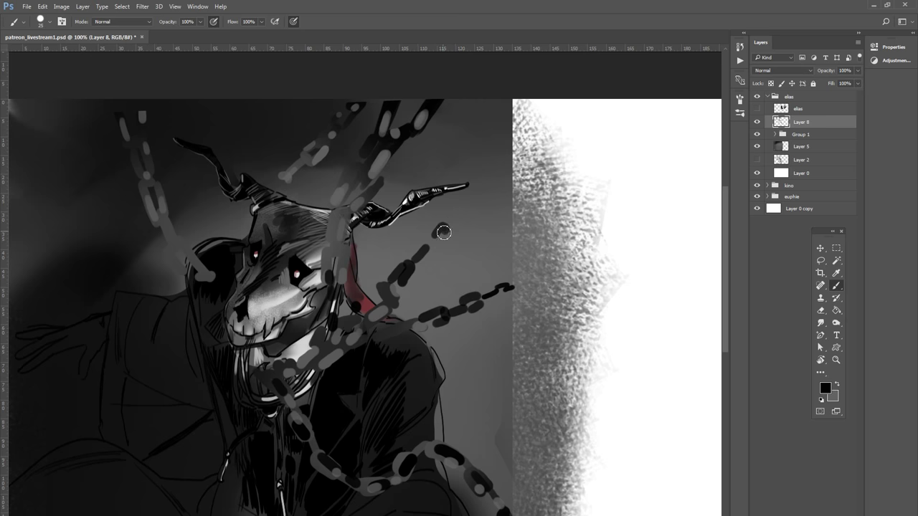
{"action": "left_click_drag", "start_coordinate": [436, 236], "coordinate": [480, 195]}
{"action": "left_click_drag", "start_coordinate": [434, 240], "coordinate": [512, 172]}
{"action": "key", "text": "x"}
{"action": "key", "text": "x"}
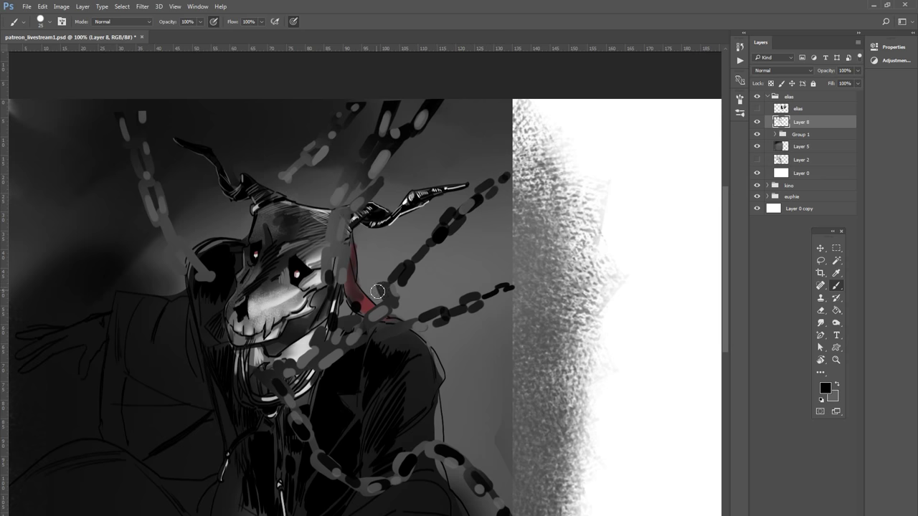
Step: Paint a chain link beside the red scarf, then zoom in on the horns
{"action": "mouse_move", "coordinate": [372, 299]}
{"action": "left_mouse_down"}
{"action": "mouse_move", "coordinate": [436, 240]}
{"action": "mouse_move", "coordinate": [430, 251]}
{"action": "left_mouse_up"}
{"action": "key", "text": "x"}
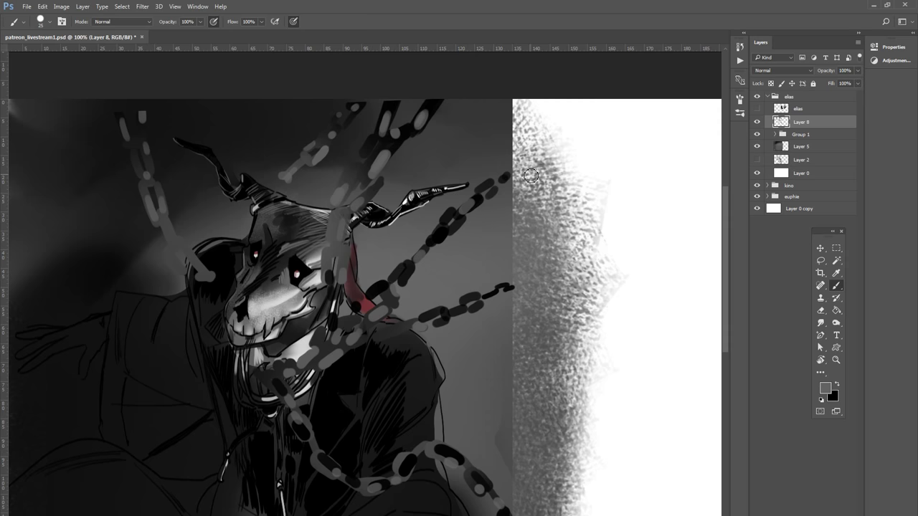
{"action": "key", "text": "ctrl+minus"}
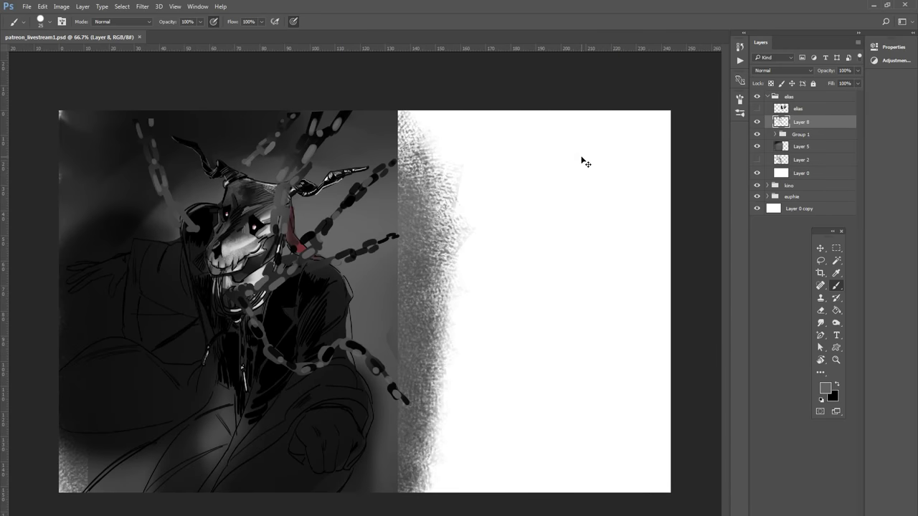
{"action": "key", "text": "ctrl+plus"}
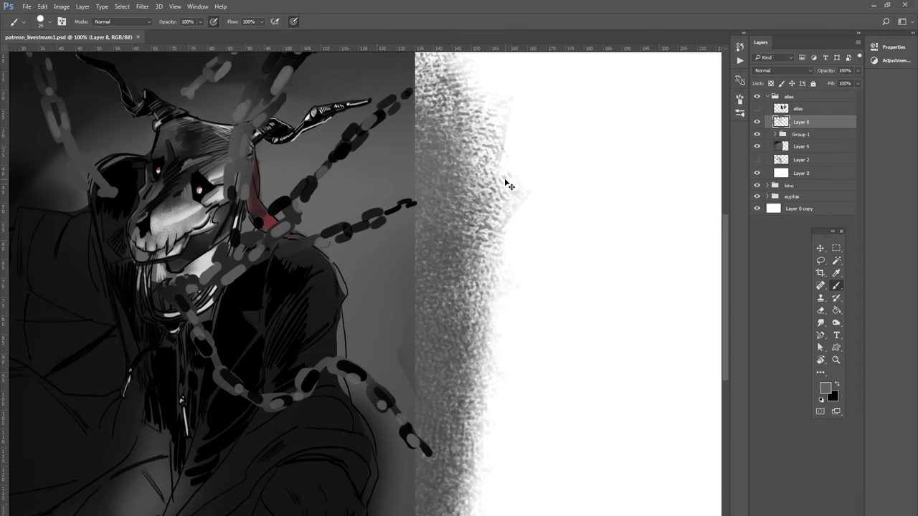
{"action": "left_click_drag", "start_coordinate": [183, 96], "coordinate": [199, 163]}
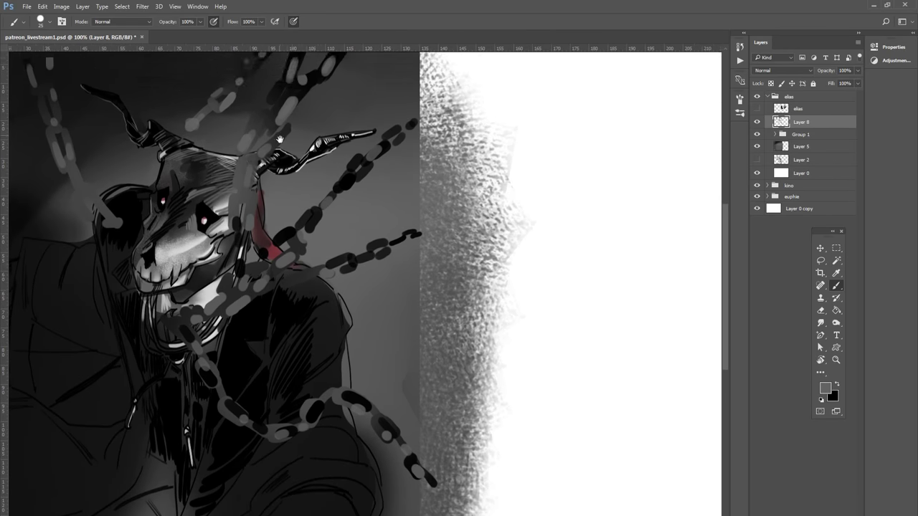
{"action": "key", "text": "e"}
{"action": "key", "text": "b"}
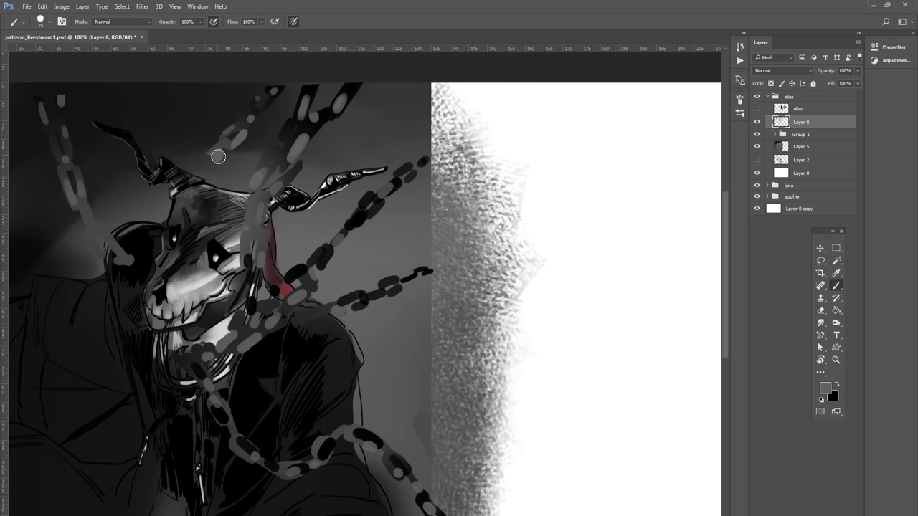
Step: Darken alternating chain links above the horn in black
{"action": "left_click_drag", "start_coordinate": [216, 154], "coordinate": [213, 172]}
{"action": "key", "text": "x"}
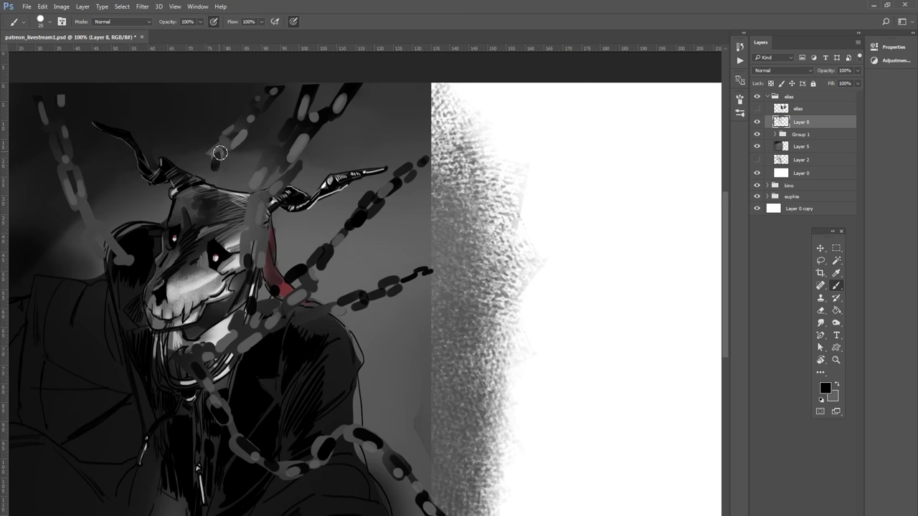
{"action": "left_click_drag", "start_coordinate": [218, 148], "coordinate": [214, 167]}
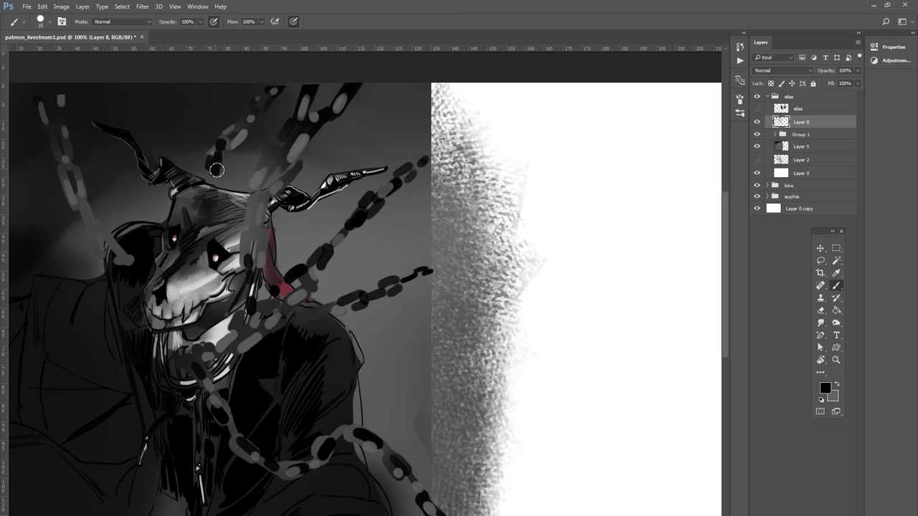
{"action": "key", "text": "x"}
{"action": "key", "text": "x"}
{"action": "left_click_drag", "start_coordinate": [219, 188], "coordinate": [215, 170]}
{"action": "left_click_drag", "start_coordinate": [275, 156], "coordinate": [270, 173]}
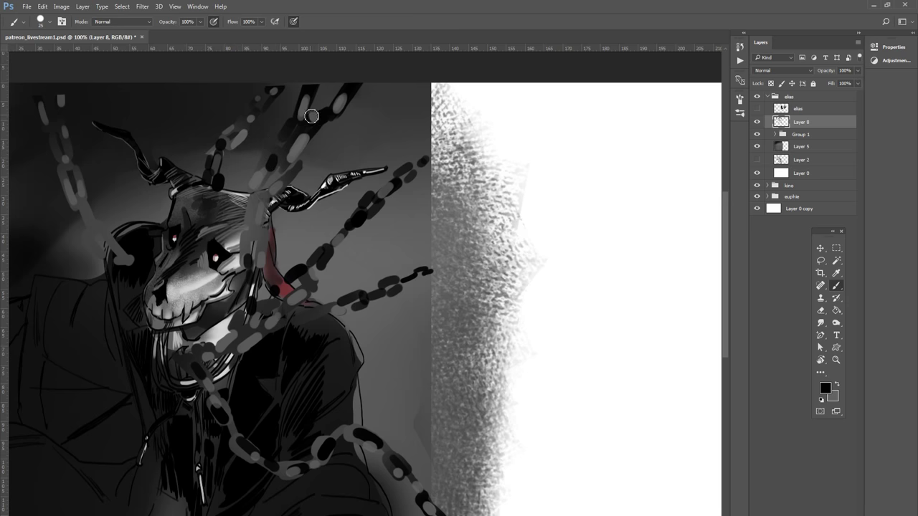
{"action": "mouse_move", "coordinate": [305, 138]}
{"action": "left_mouse_down"}
{"action": "mouse_move", "coordinate": [292, 162]}
{"action": "mouse_move", "coordinate": [302, 166]}
{"action": "mouse_move", "coordinate": [293, 164]}
{"action": "left_mouse_up"}
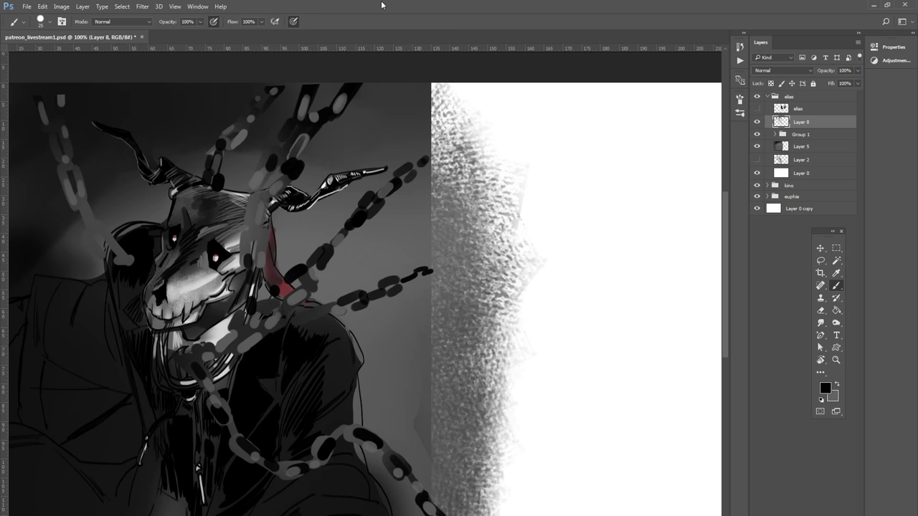
Step: Enlarge the brush to 30 and darken the chain beside the head
{"action": "key", "text": "bracketright"}
{"action": "mouse_move", "coordinate": [98, 225]}
{"action": "left_mouse_down"}
{"action": "mouse_move", "coordinate": [108, 229]}
{"action": "mouse_move", "coordinate": [86, 215]}
{"action": "left_mouse_up"}
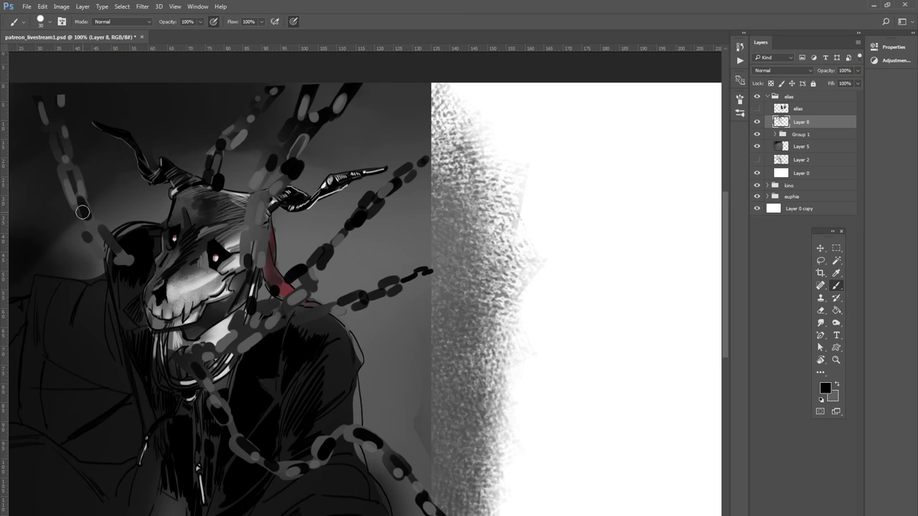
{"action": "key", "text": "x"}
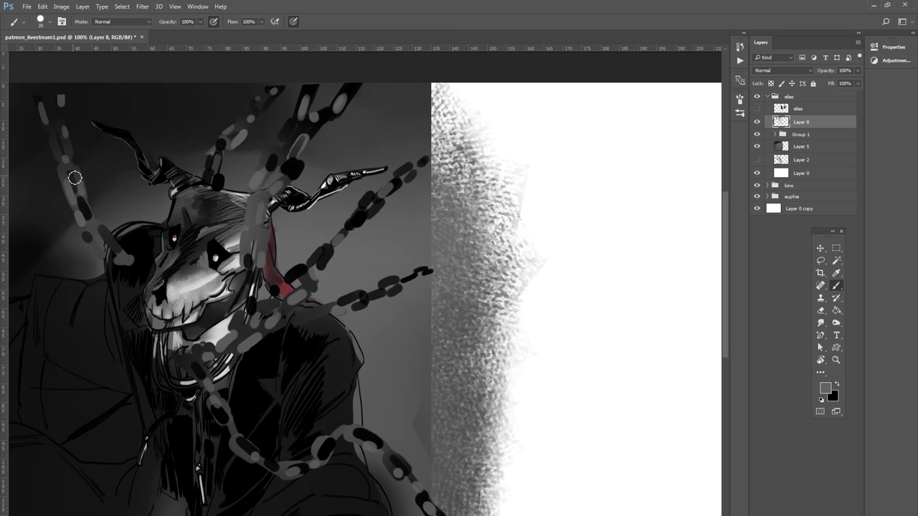
{"action": "key", "text": "x"}
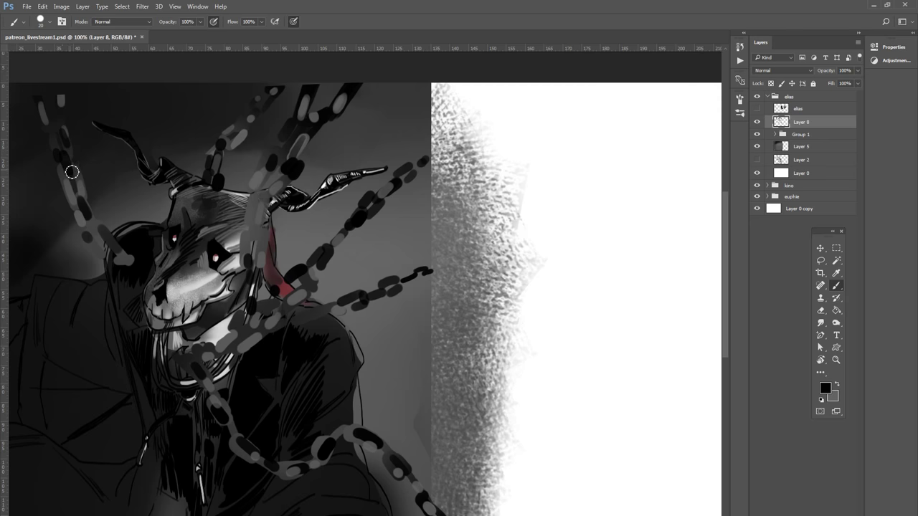
{"action": "key", "text": "e"}
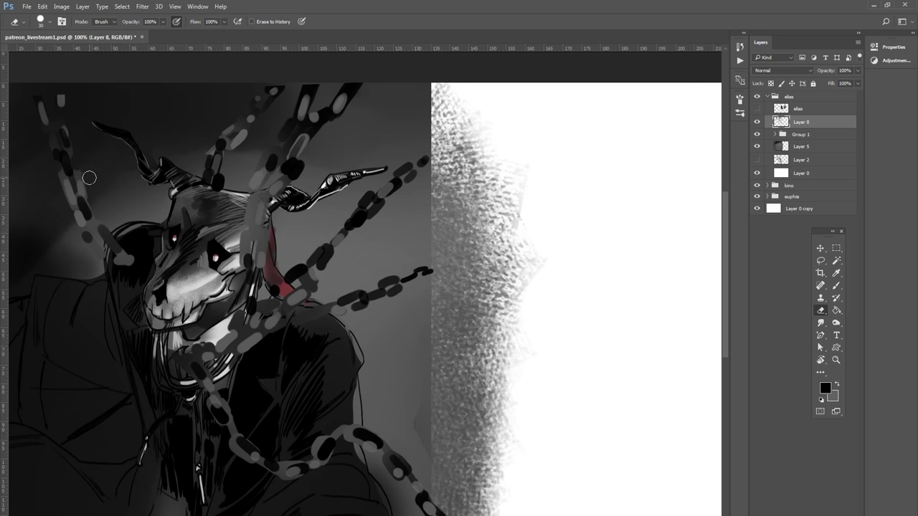
Step: Save the painting and darken chain links near the horn base and hair
{"action": "key", "text": "b"}
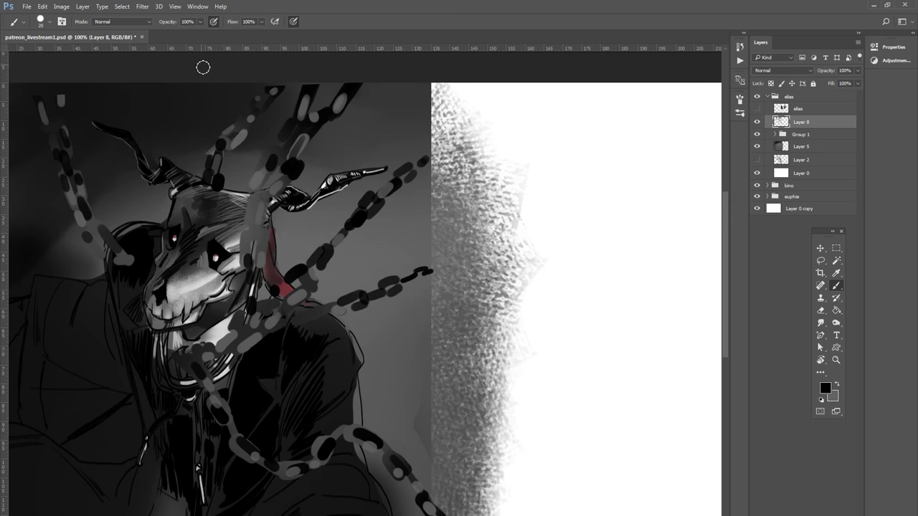
{"action": "key", "text": "ctrl+s"}
{"action": "left_click_drag", "start_coordinate": [256, 202], "coordinate": [260, 214]}
{"action": "left_click_drag", "start_coordinate": [272, 169], "coordinate": [280, 155]}
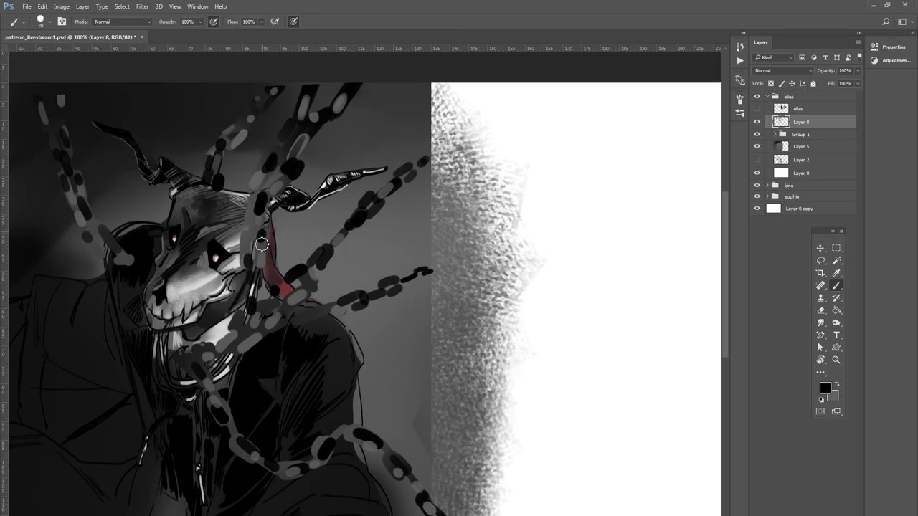
{"action": "mouse_move", "coordinate": [257, 229]}
{"action": "left_mouse_down"}
{"action": "mouse_move", "coordinate": [257, 243]}
{"action": "mouse_move", "coordinate": [259, 230]}
{"action": "left_mouse_up"}
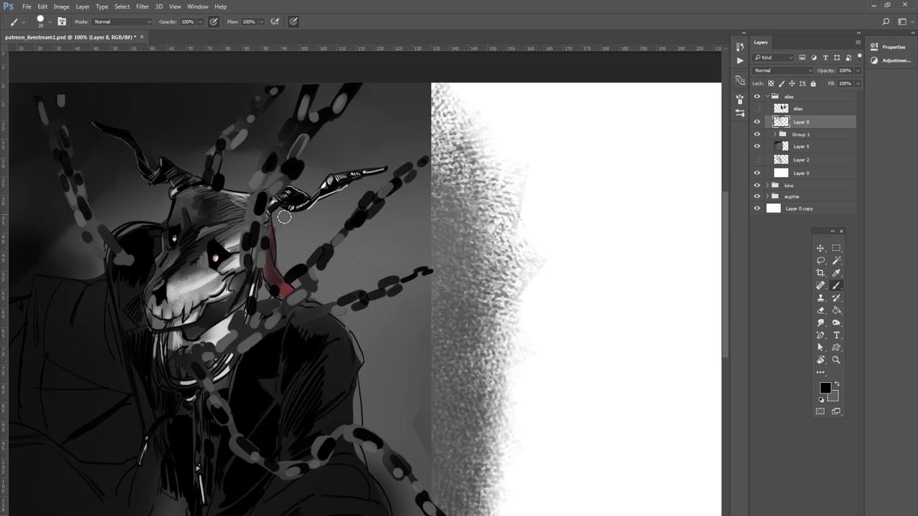
Step: Darken the right-hand chain, then retouch its long links in grey with a 15 px brush
{"action": "left_click_drag", "start_coordinate": [343, 305], "coordinate": [429, 281]}
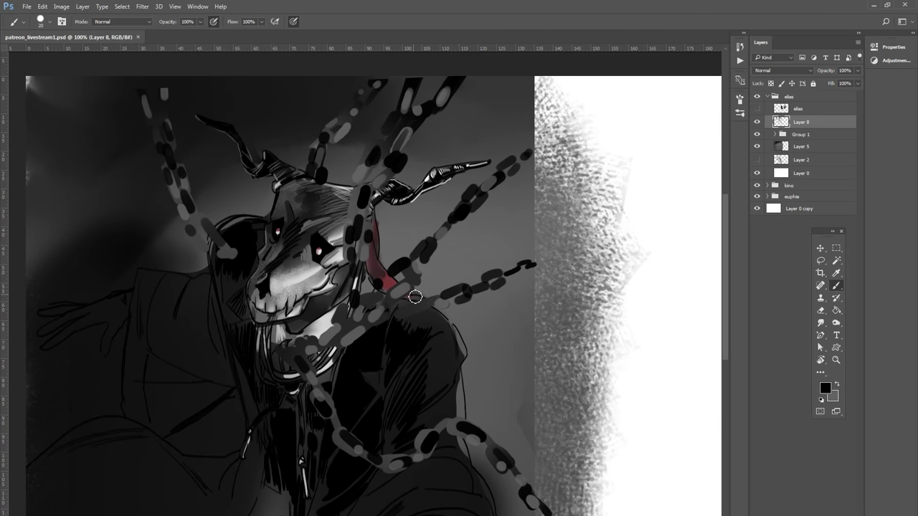
{"action": "mouse_move", "coordinate": [335, 330]}
{"action": "left_mouse_down"}
{"action": "mouse_move", "coordinate": [373, 332]}
{"action": "mouse_move", "coordinate": [474, 294]}
{"action": "left_mouse_up"}
{"action": "key", "text": "bracketleft"}
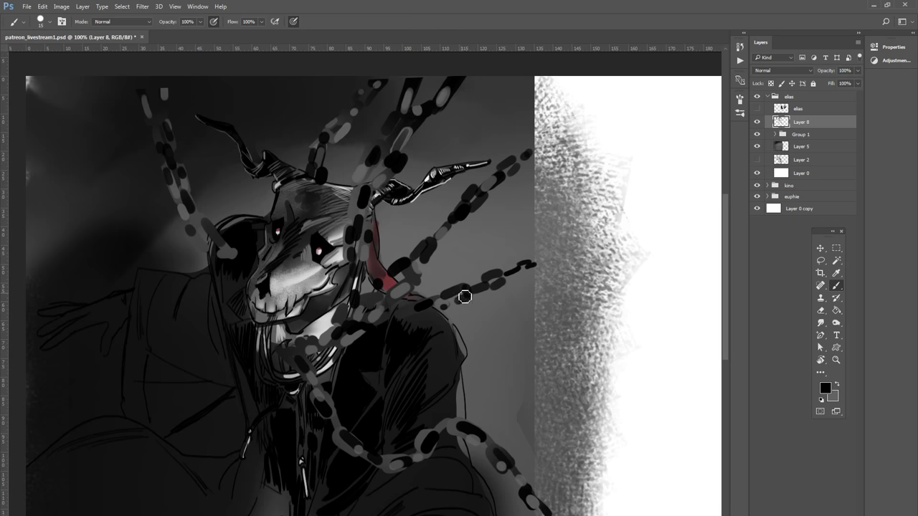
{"action": "key", "text": "x"}
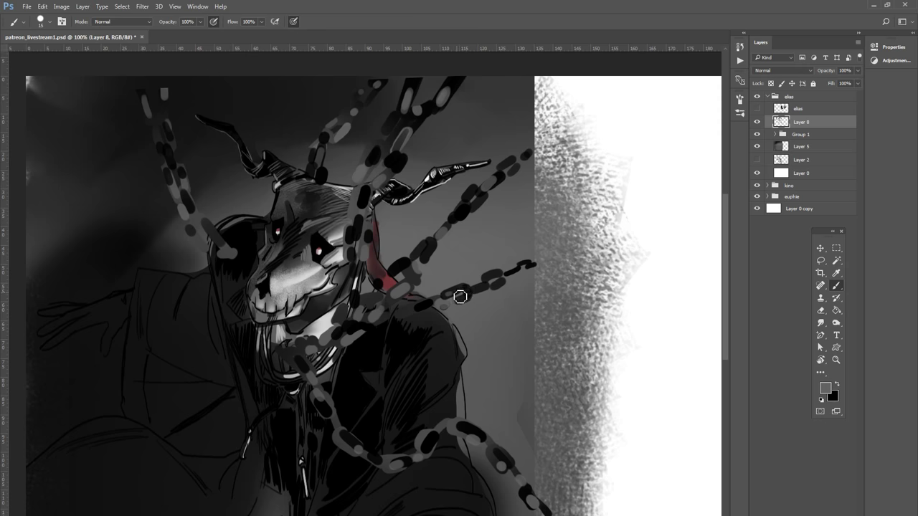
{"action": "mouse_move", "coordinate": [464, 293]}
{"action": "left_mouse_down"}
{"action": "mouse_move", "coordinate": [481, 300]}
{"action": "mouse_move", "coordinate": [531, 267]}
{"action": "left_mouse_up"}
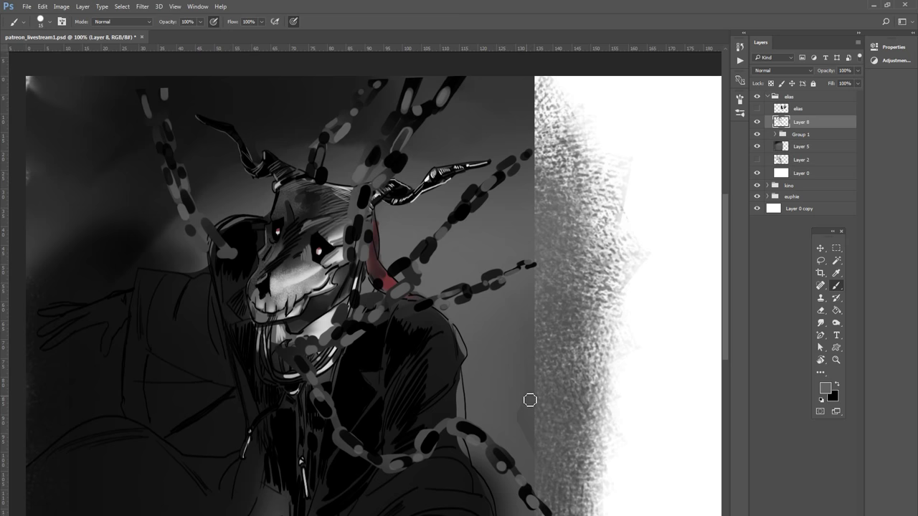
{"action": "key", "text": "e"}
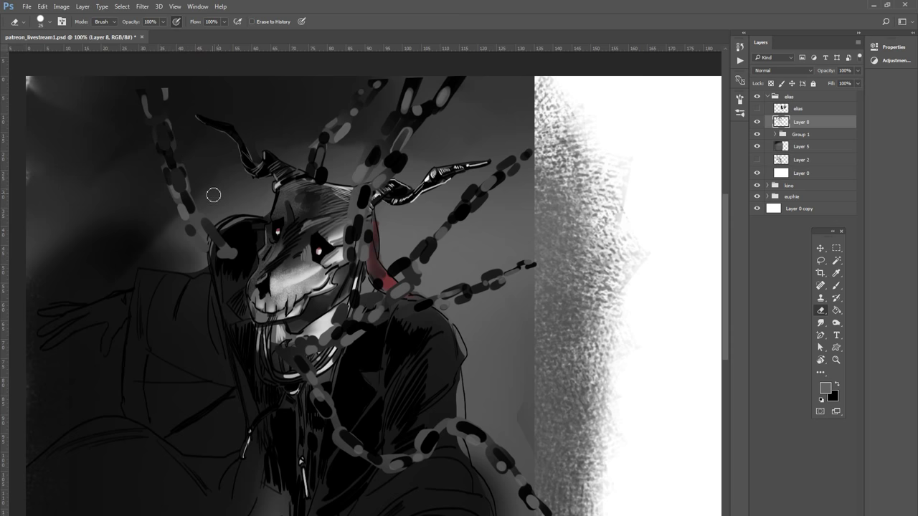
Step: Erase part of the grey chain link over the hood, settling on a 20 px eraser
{"action": "key", "text": "bracketleft"}
{"action": "key", "text": "bracketleft"}
{"action": "key", "text": "bracketleft"}
{"action": "key", "text": "bracketright"}
{"action": "key", "text": "bracketright"}
{"action": "left_click_drag", "start_coordinate": [216, 250], "coordinate": [242, 252]}
{"action": "key", "text": "bracketleft"}
{"action": "key", "text": "bracketleft"}
{"action": "key", "text": "bracketright"}
{"action": "key", "text": "bracketleft"}
{"action": "key", "text": "bracketleft"}
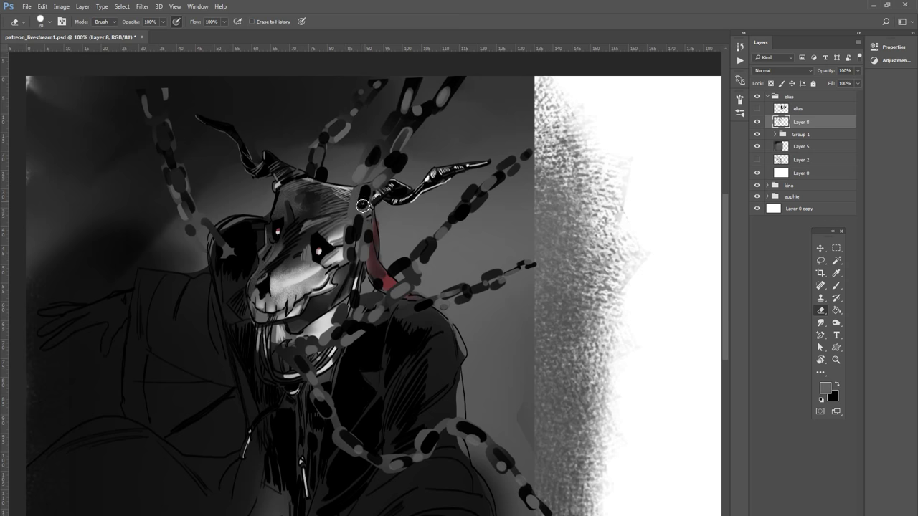
Step: Erase parts of the links near and above the horn, over the red area and below the face
{"action": "left_click_drag", "start_coordinate": [379, 150], "coordinate": [371, 173]}
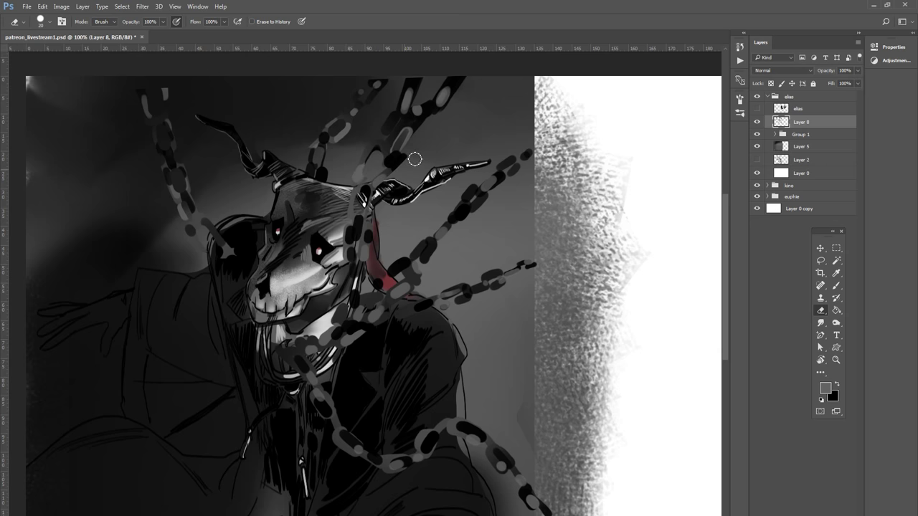
{"action": "left_click_drag", "start_coordinate": [406, 147], "coordinate": [400, 129]}
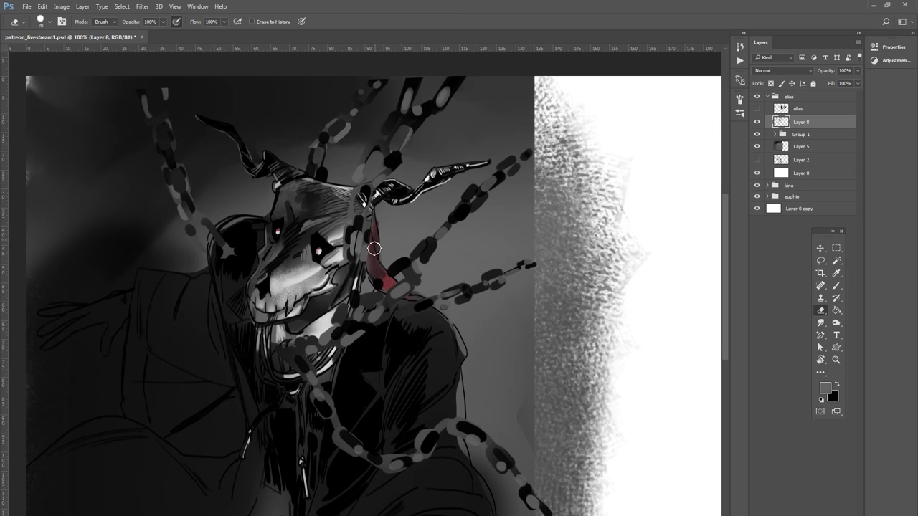
{"action": "left_click_drag", "start_coordinate": [376, 231], "coordinate": [370, 260]}
{"action": "left_click_drag", "start_coordinate": [355, 308], "coordinate": [340, 343]}
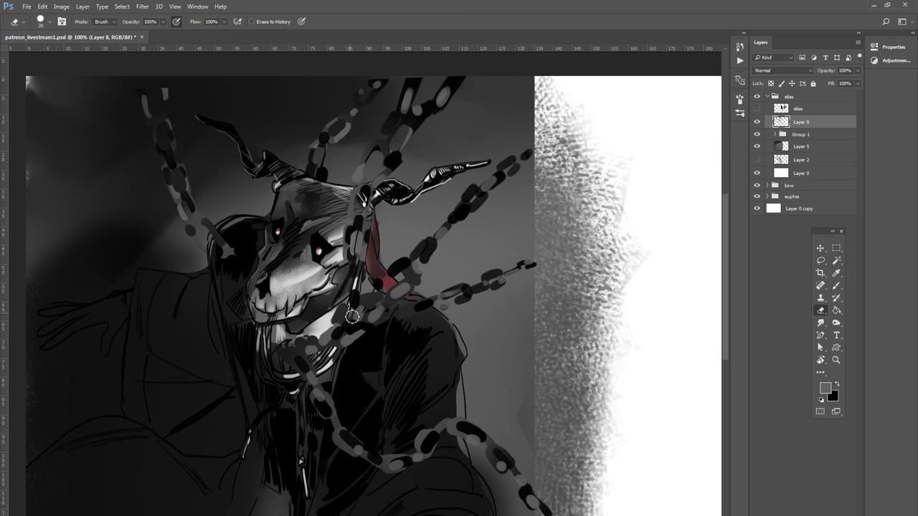
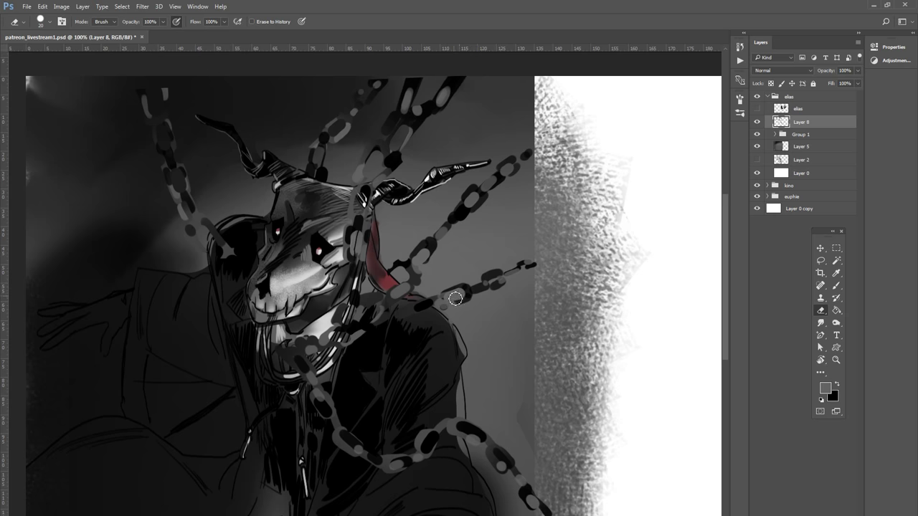
Step: Erase small open bits into the chest and lower chain links on Layer 8, adjusting eraser size
{"action": "left_click_drag", "start_coordinate": [494, 284], "coordinate": [493, 284]}
{"action": "key", "text": "bracketleft"}
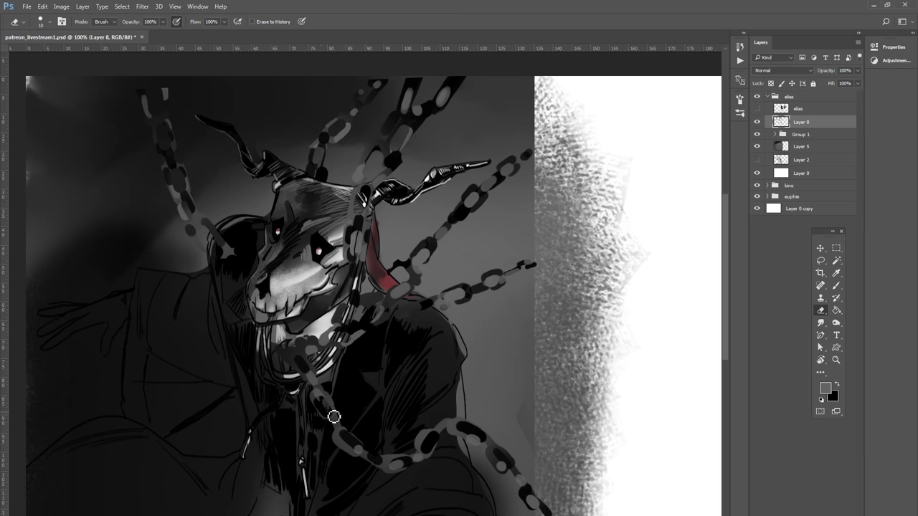
{"action": "key", "text": "bracketright"}
{"action": "key", "text": "bracketright"}
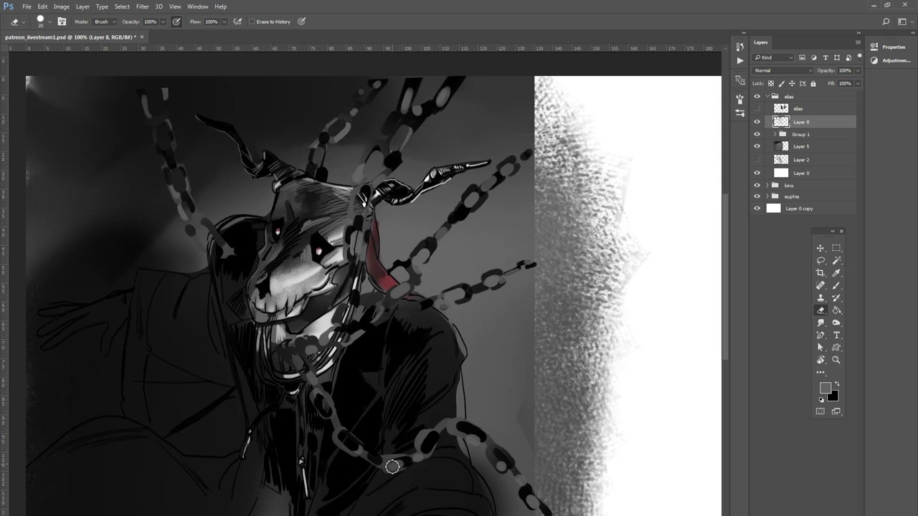
{"action": "key", "text": "bracketleft"}
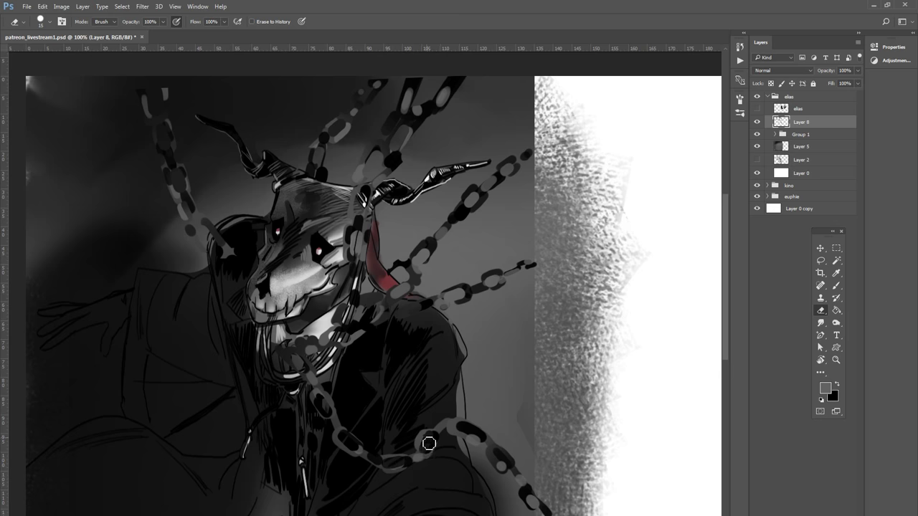
{"action": "key", "text": "bracketright"}
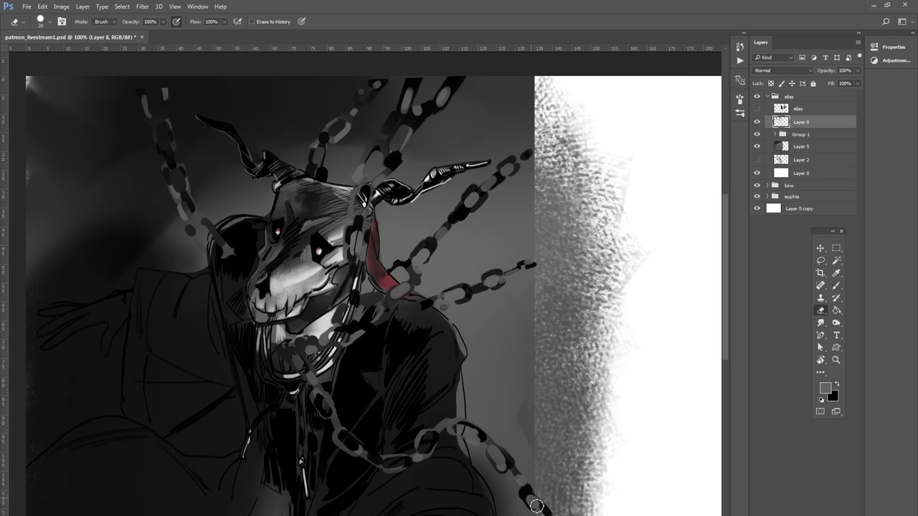
{"action": "left_click_drag", "start_coordinate": [537, 506], "coordinate": [538, 510]}
{"action": "key", "text": "ctrl+minus"}
{"action": "key", "text": "ctrl+plus"}
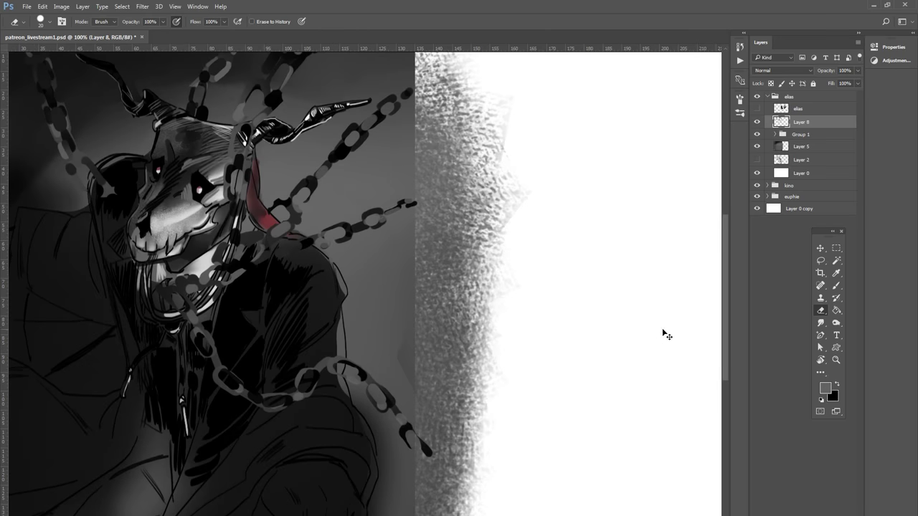
Step: Add a Stroke layer style to Layer 8 in black (000000)
{"action": "right_click", "coordinate": [810, 123]}
{"action": "left_click", "coordinate": [795, 116]}
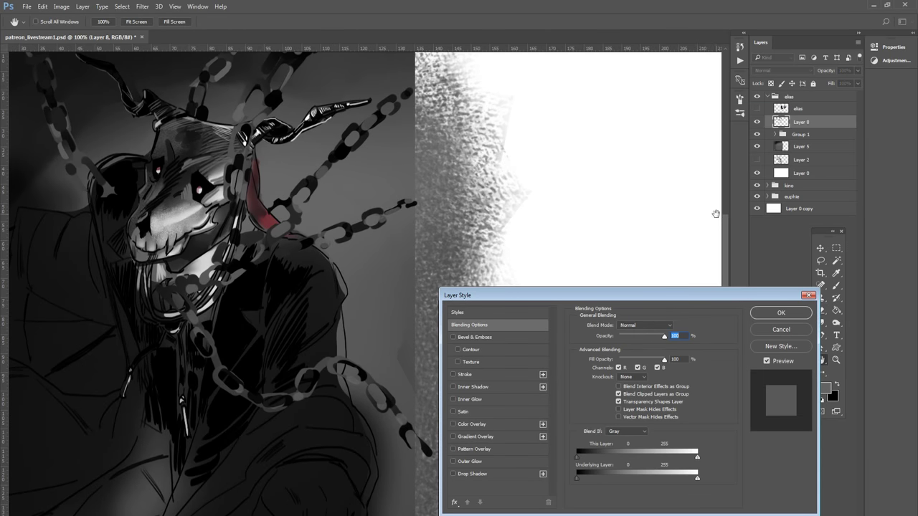
{"action": "left_click", "coordinate": [530, 374]}
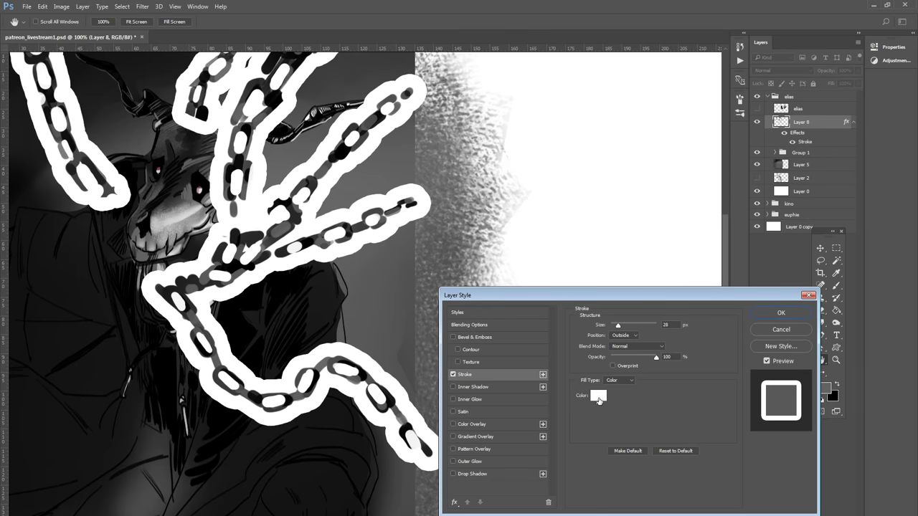
{"action": "left_click", "coordinate": [598, 397]}
{"action": "type", "text": "000000"}
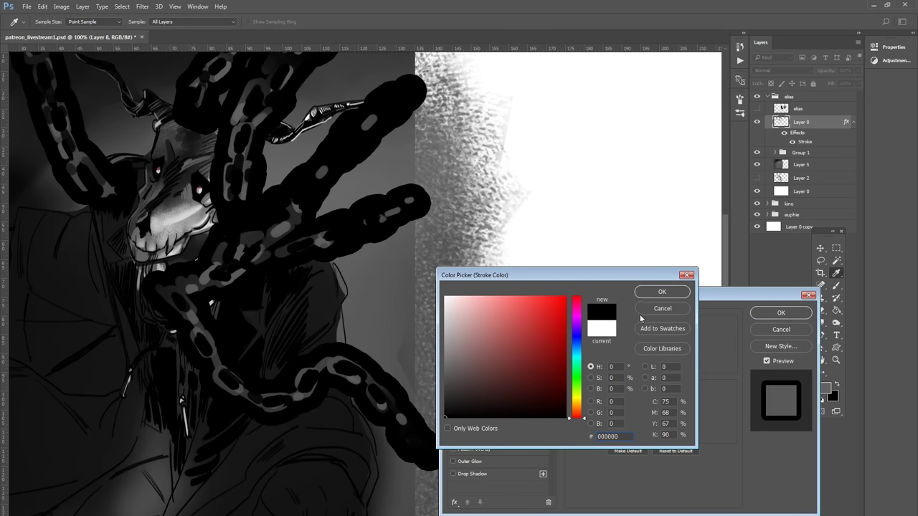
{"action": "left_click", "coordinate": [646, 293]}
Step: Set the stroke size to 3 px, try Center and Outside positions, and apply it
{"action": "type", "text": "5"}
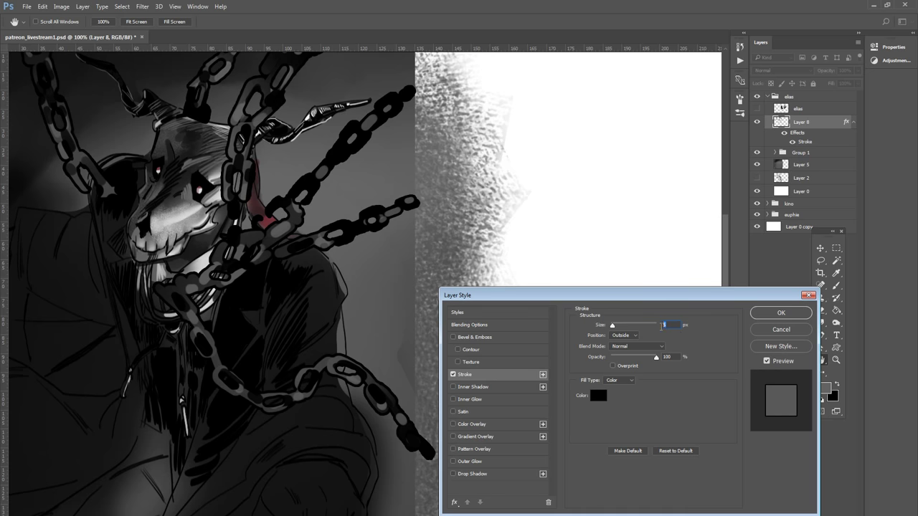
{"action": "type", "text": "3"}
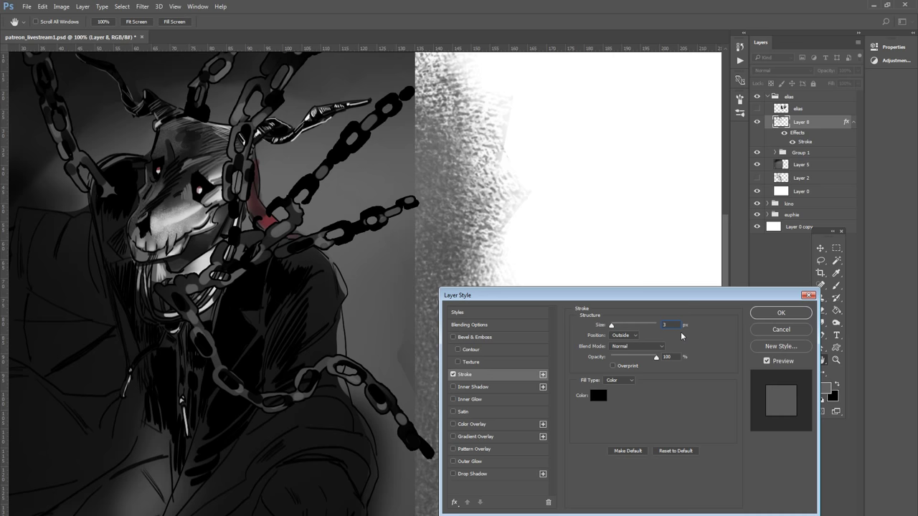
{"action": "left_click", "coordinate": [633, 337]}
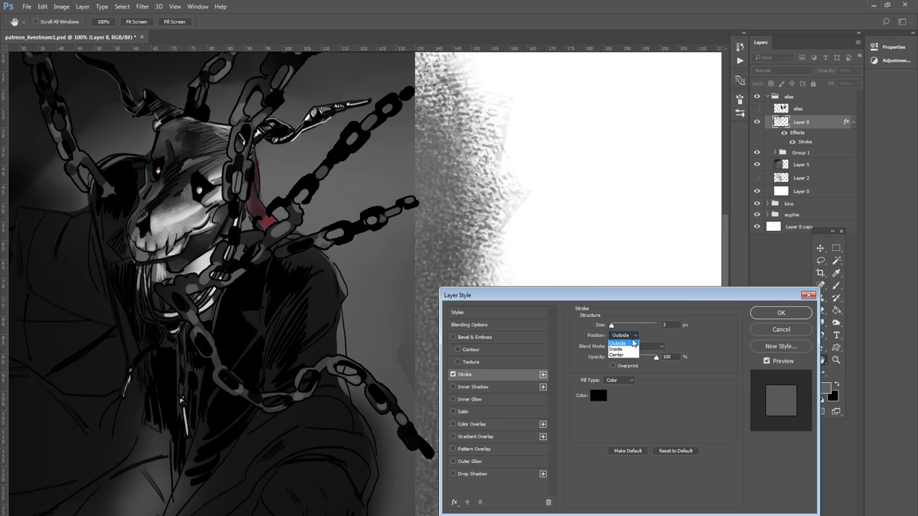
{"action": "left_click", "coordinate": [631, 356]}
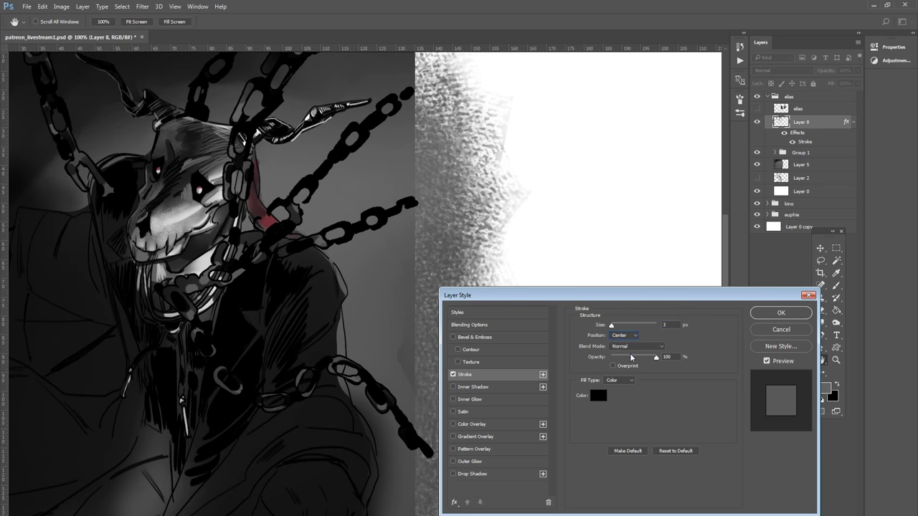
{"action": "left_click", "coordinate": [629, 335]}
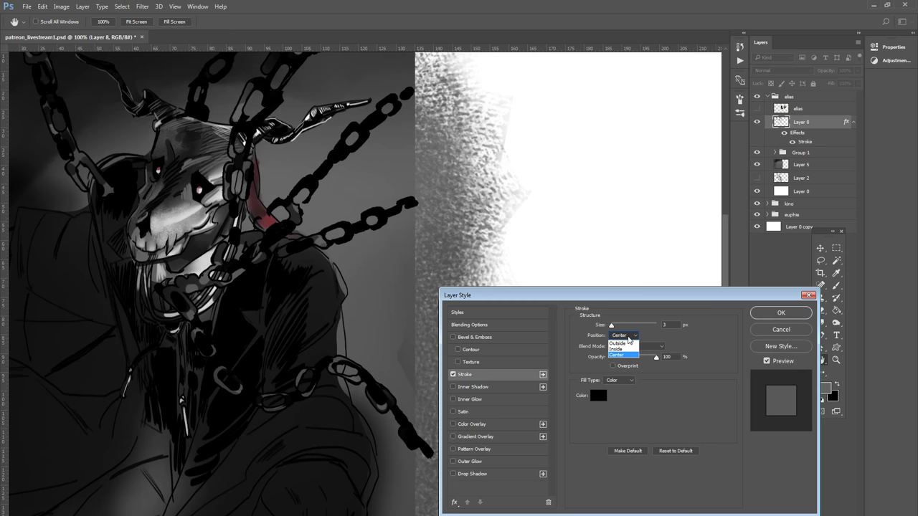
{"action": "left_click", "coordinate": [626, 341]}
{"action": "left_click", "coordinate": [761, 313]}
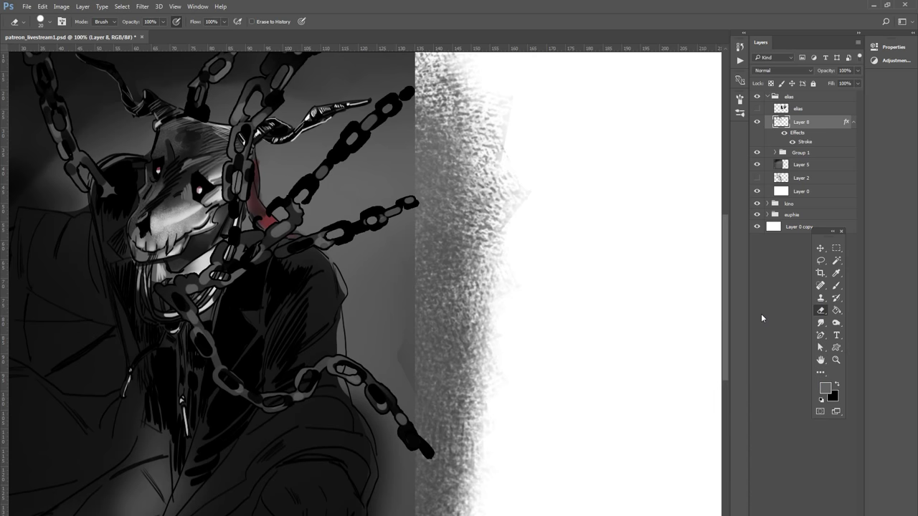
Step: Smear the chain links near the top with the Smudge tool at size 15
{"action": "key", "text": "ctrl+minus"}
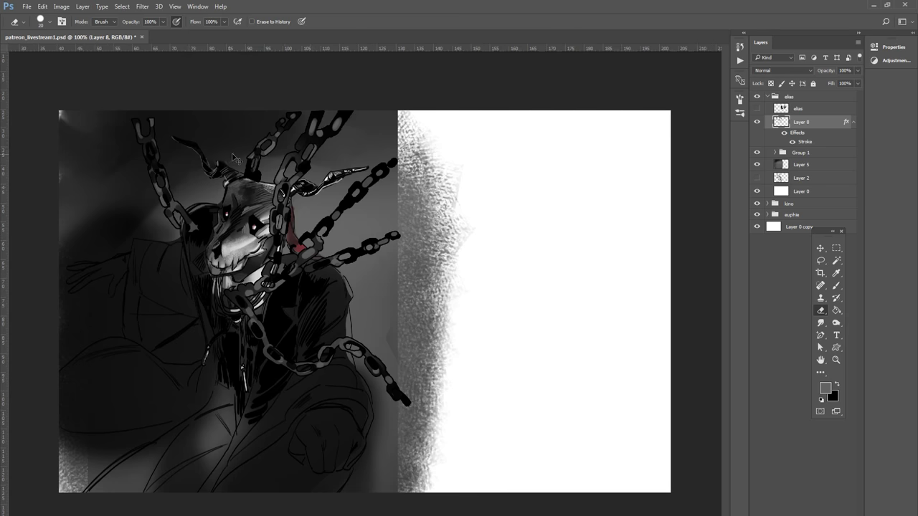
{"action": "key", "text": "ctrl+plus"}
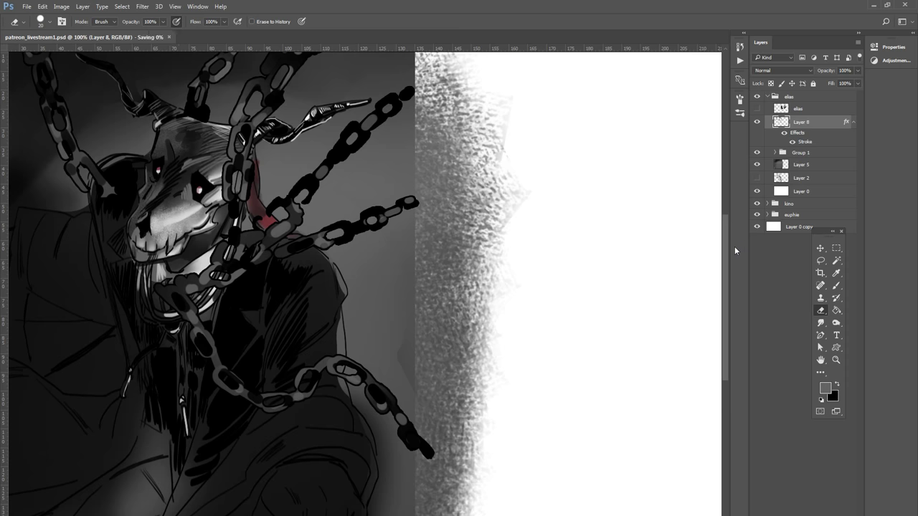
{"action": "left_click_drag", "start_coordinate": [438, 268], "coordinate": [513, 324]}
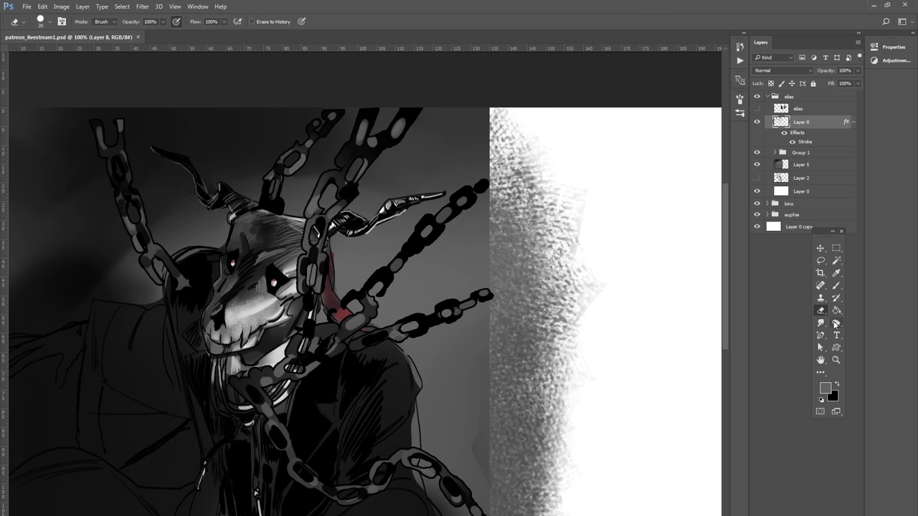
{"action": "left_click", "coordinate": [822, 323]}
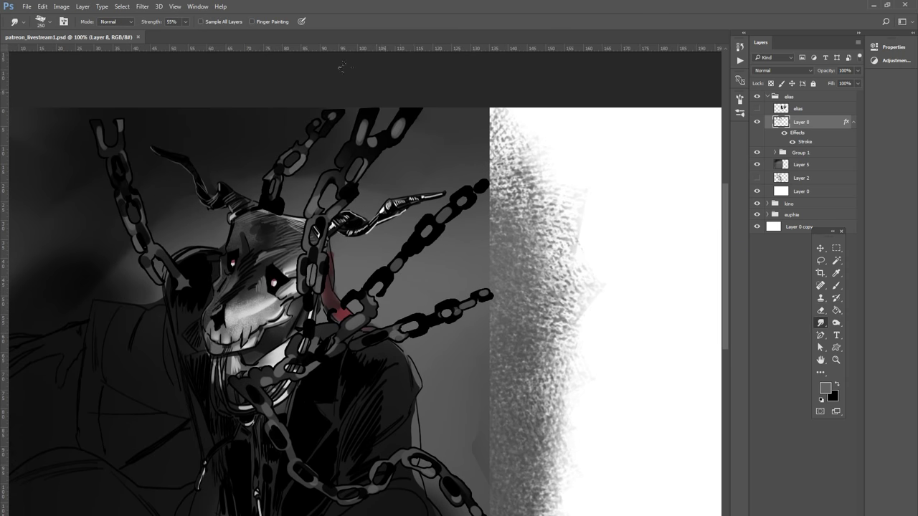
{"action": "key", "text": "bracketleft"}
{"action": "key", "text": "bracketleft"}
{"action": "key", "text": "bracketleft"}
{"action": "mouse_move", "coordinate": [369, 121]}
{"action": "left_mouse_down"}
{"action": "mouse_move", "coordinate": [372, 140]}
{"action": "mouse_move", "coordinate": [413, 117]}
{"action": "left_mouse_up"}
{"action": "key", "text": "bracketright"}
{"action": "key", "text": "bracketright"}
{"action": "key", "text": "bracketright"}
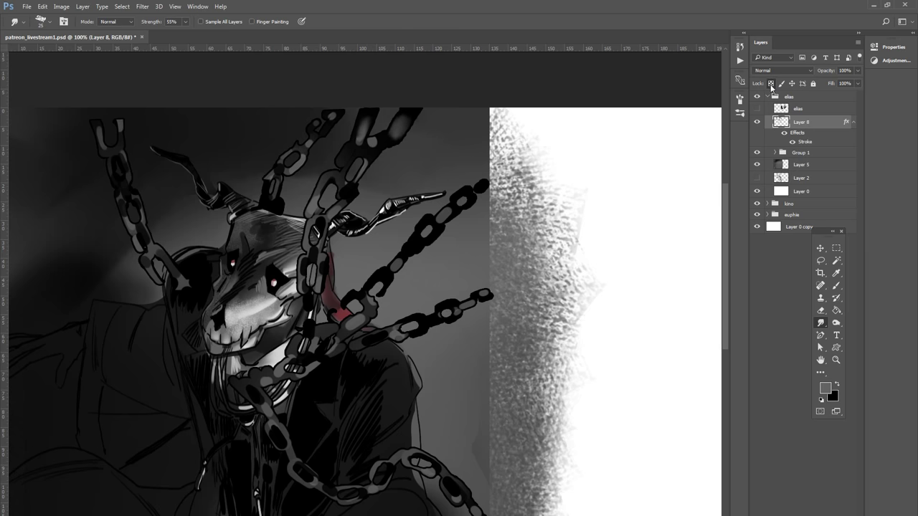
Step: Lock Layer 8's transparent pixels and smudge links on the lower and chest chains
{"action": "left_click", "coordinate": [771, 84]}
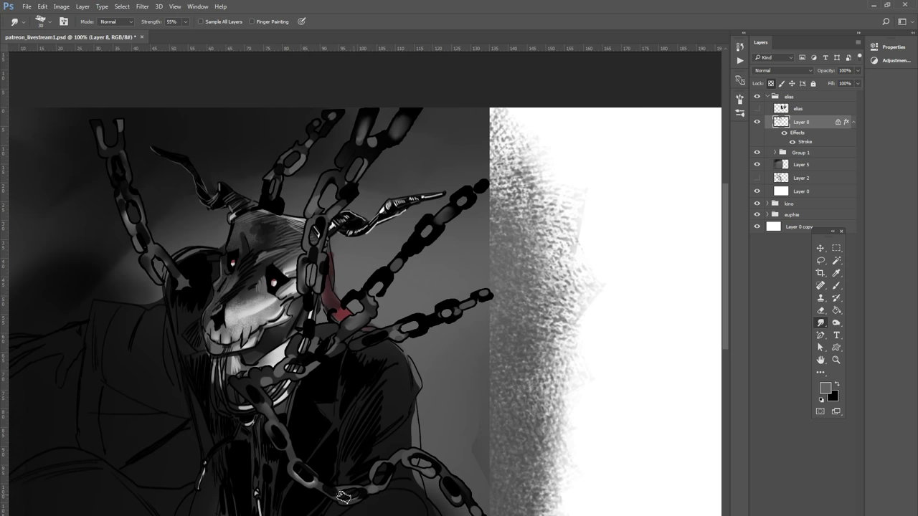
{"action": "left_click_drag", "start_coordinate": [341, 495], "coordinate": [353, 512]}
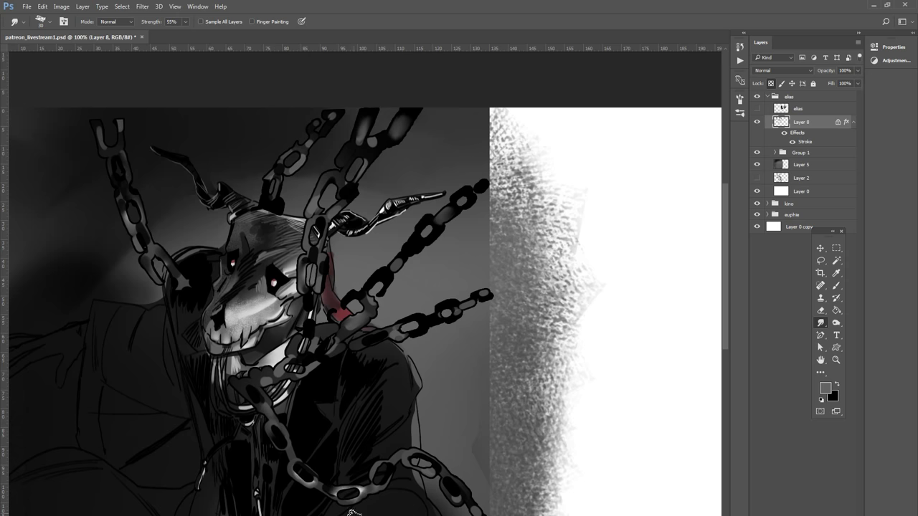
{"action": "left_click_drag", "start_coordinate": [415, 470], "coordinate": [452, 491]}
{"action": "left_click_drag", "start_coordinate": [291, 360], "coordinate": [276, 377]}
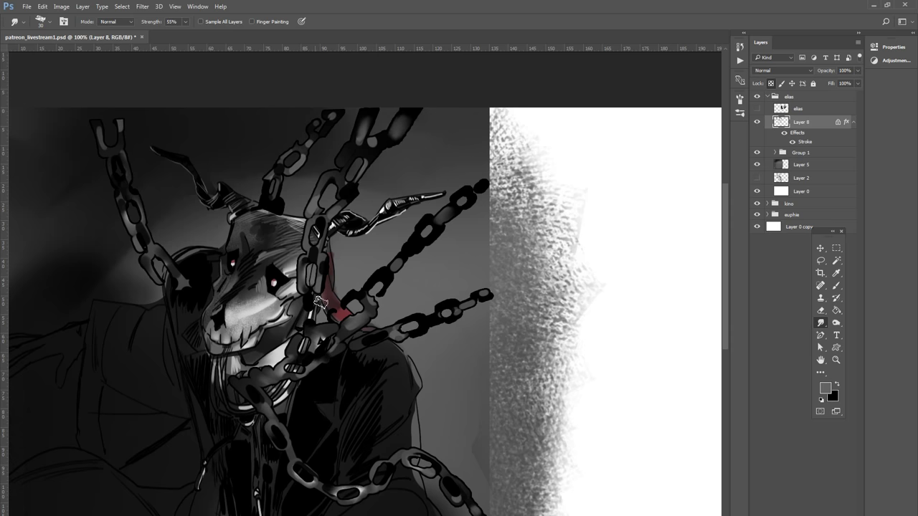
Step: Set the foreground colour to white (ffffff) and swap it into the background
{"action": "left_click", "coordinate": [836, 273]}
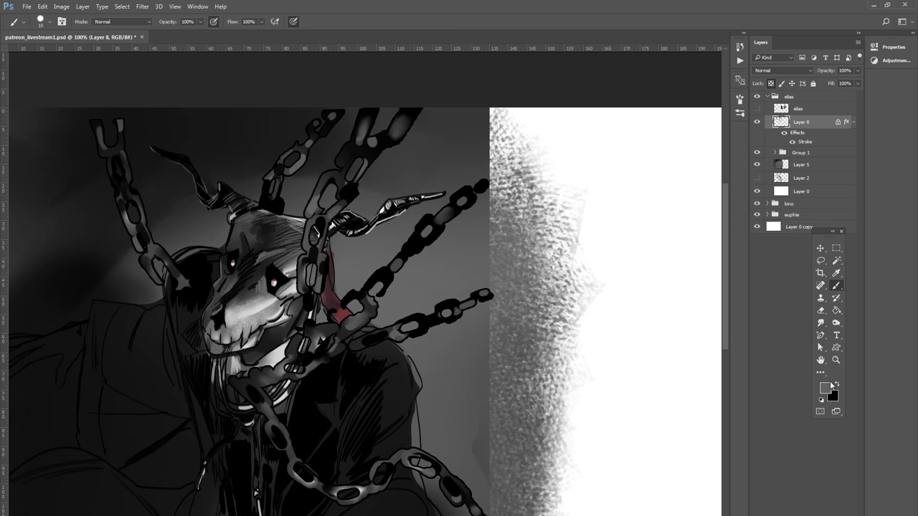
{"action": "left_click", "coordinate": [836, 385]}
{"action": "left_click", "coordinate": [825, 388]}
{"action": "type", "text": "ffffff"}
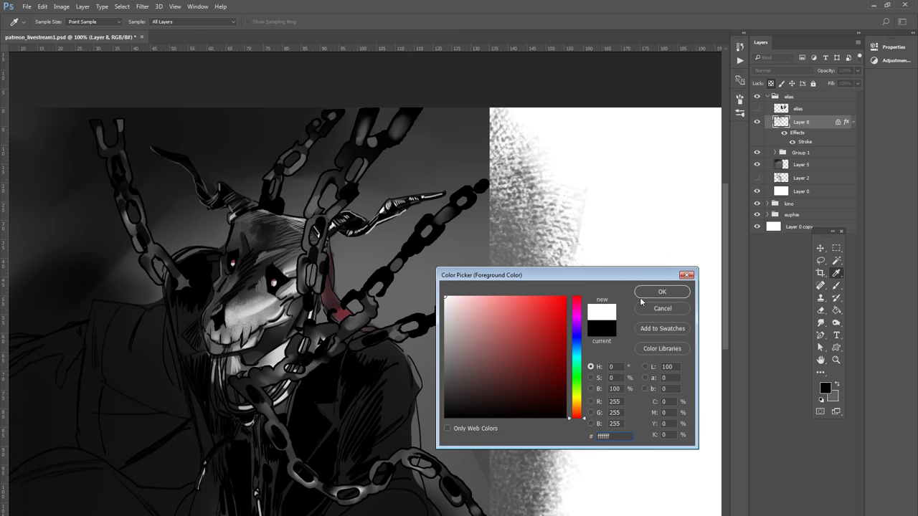
{"action": "left_click", "coordinate": [661, 292]}
{"action": "key", "text": "b"}
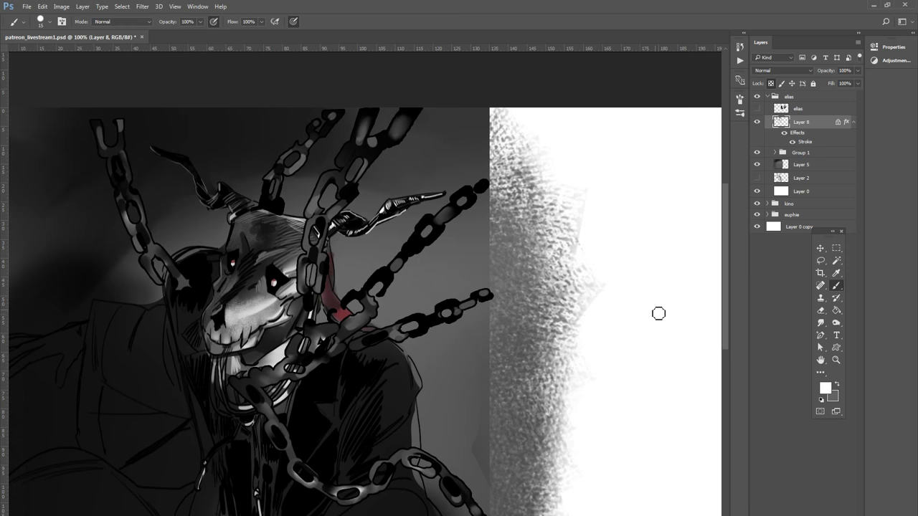
{"action": "key", "text": "x"}
Step: Paint textured grey shading on the upper and right chain links with a 70 px soft round brush
{"action": "left_click", "coordinate": [50, 23]}
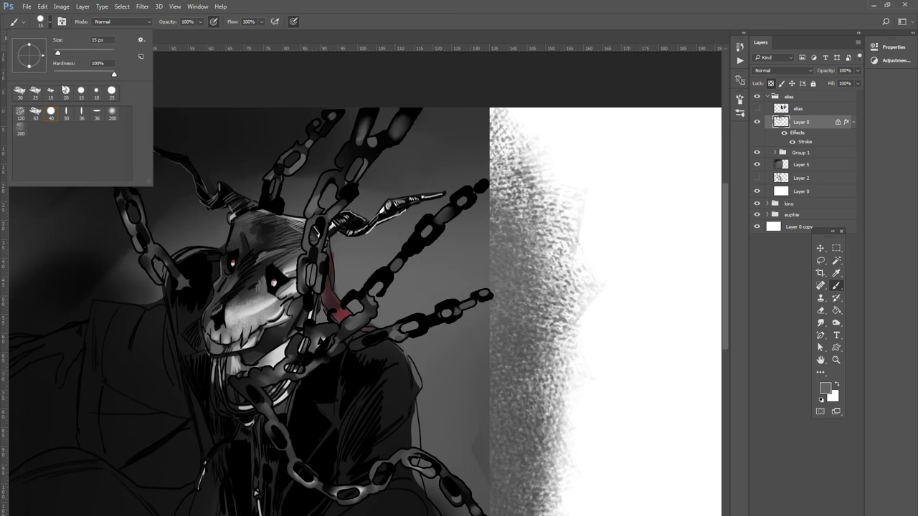
{"action": "left_click", "coordinate": [20, 126]}
{"action": "left_click", "coordinate": [282, 6]}
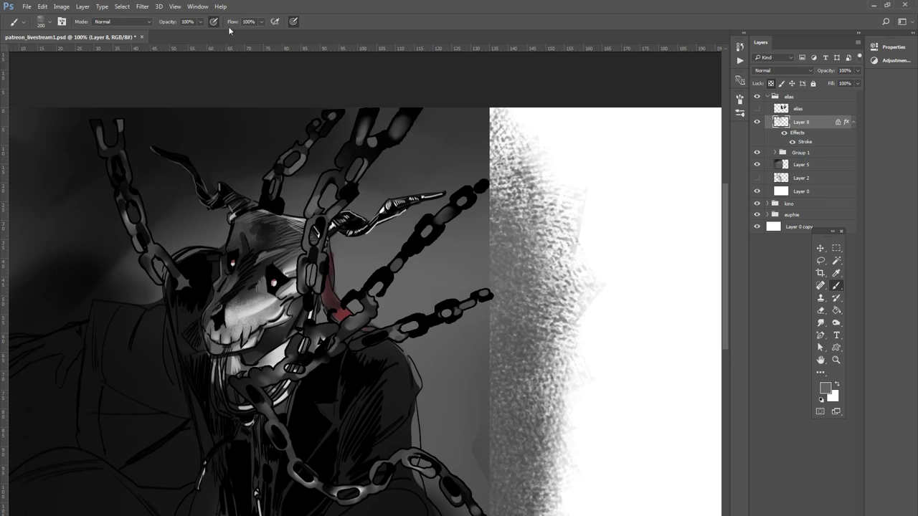
{"action": "key", "text": "bracketleft"}
{"action": "key", "text": "bracketleft"}
{"action": "key", "text": "bracketleft"}
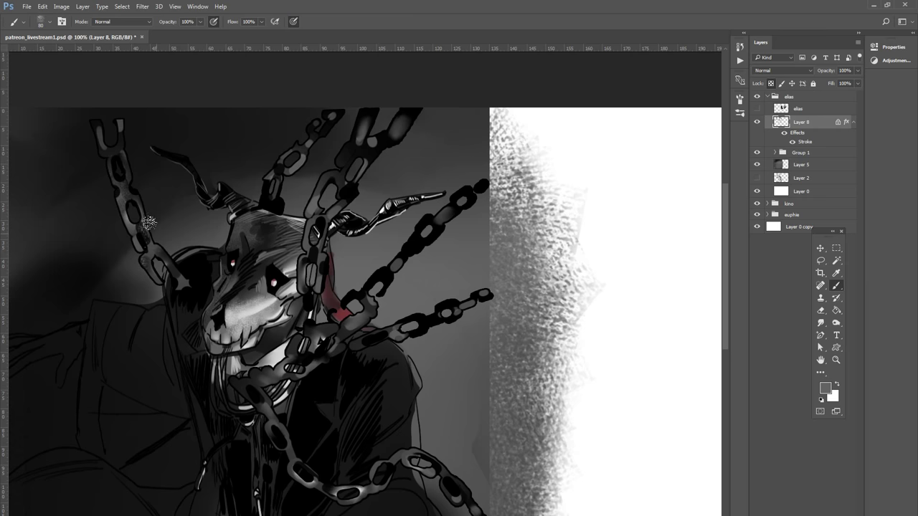
{"action": "key", "text": "bracketleft"}
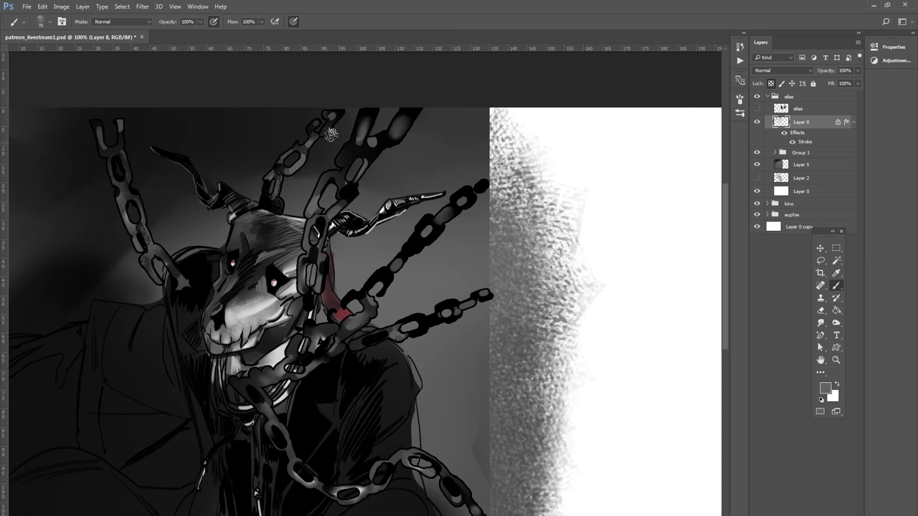
{"action": "mouse_move", "coordinate": [331, 133]}
{"action": "left_mouse_down"}
{"action": "mouse_move", "coordinate": [343, 188]}
{"action": "mouse_move", "coordinate": [359, 179]}
{"action": "mouse_move", "coordinate": [386, 130]}
{"action": "mouse_move", "coordinate": [365, 135]}
{"action": "left_mouse_up"}
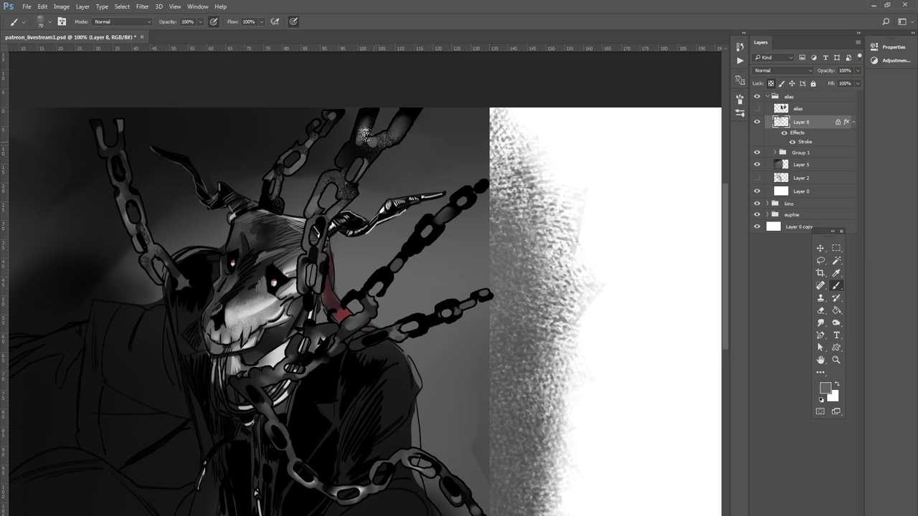
{"action": "mouse_move", "coordinate": [385, 278]}
{"action": "left_mouse_down"}
{"action": "mouse_move", "coordinate": [440, 243]}
{"action": "mouse_move", "coordinate": [405, 249]}
{"action": "left_mouse_up"}
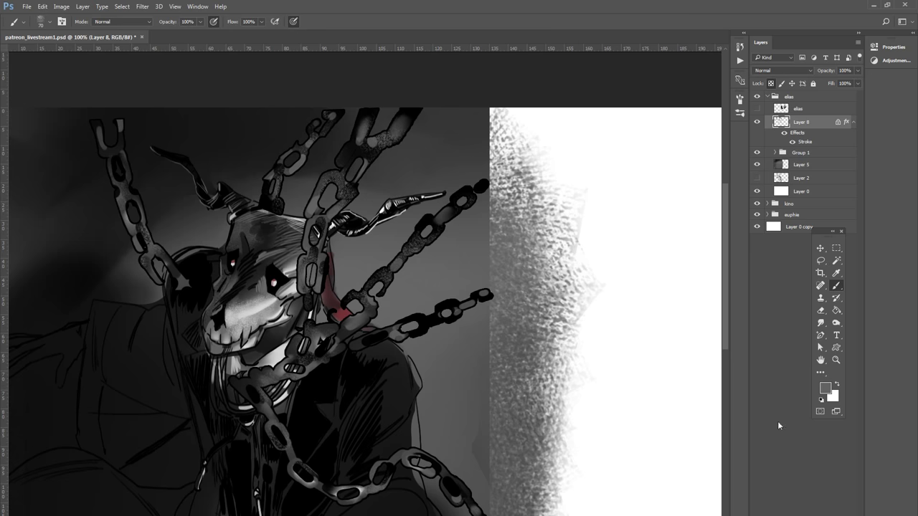
Step: Paint solid black into the left, lower-right and lower chain links
{"action": "left_click", "coordinate": [825, 388]}
{"action": "left_click", "coordinate": [357, 482]}
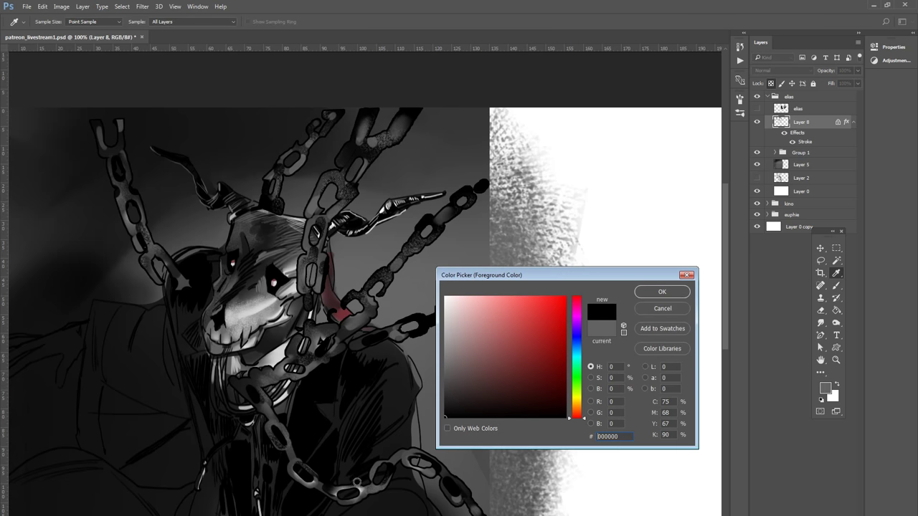
{"action": "left_click", "coordinate": [677, 290]}
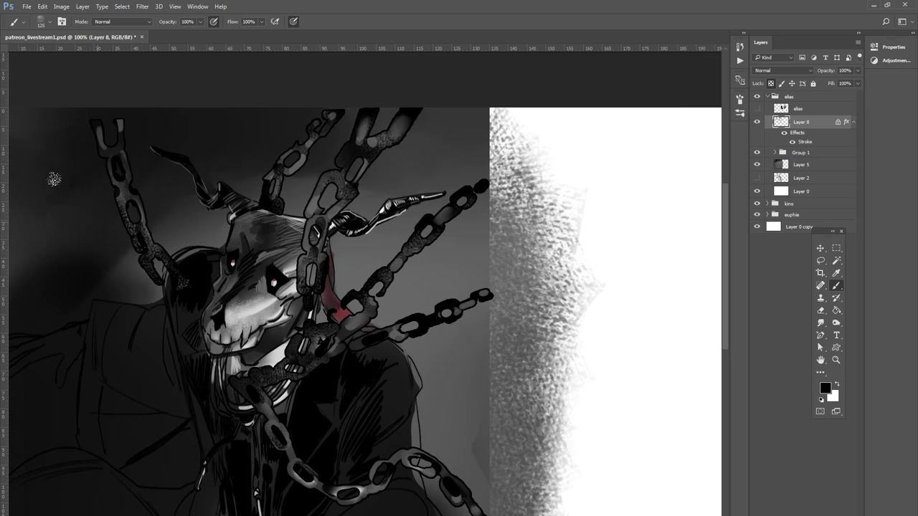
{"action": "key", "text": "ctrl+z"}
{"action": "left_click_drag", "start_coordinate": [136, 215], "coordinate": [110, 168]}
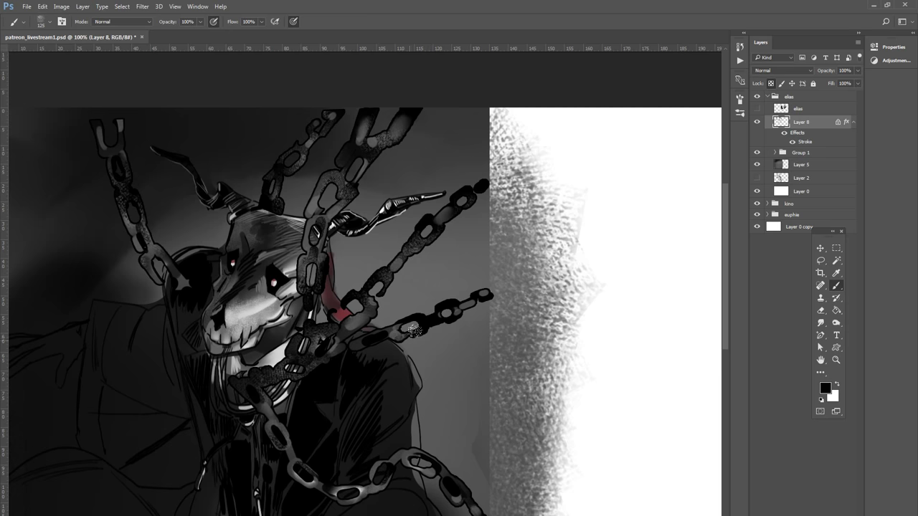
{"action": "left_click_drag", "start_coordinate": [413, 329], "coordinate": [462, 308]}
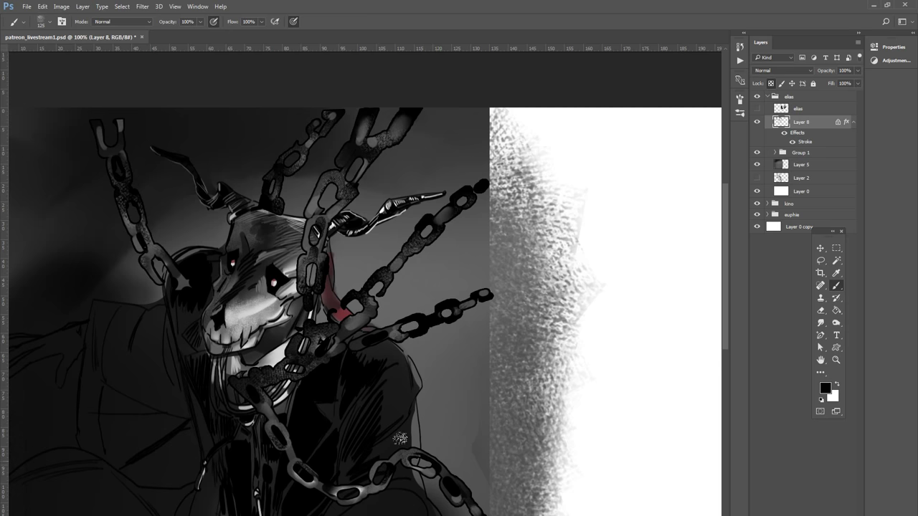
{"action": "left_click_drag", "start_coordinate": [296, 475], "coordinate": [288, 437]}
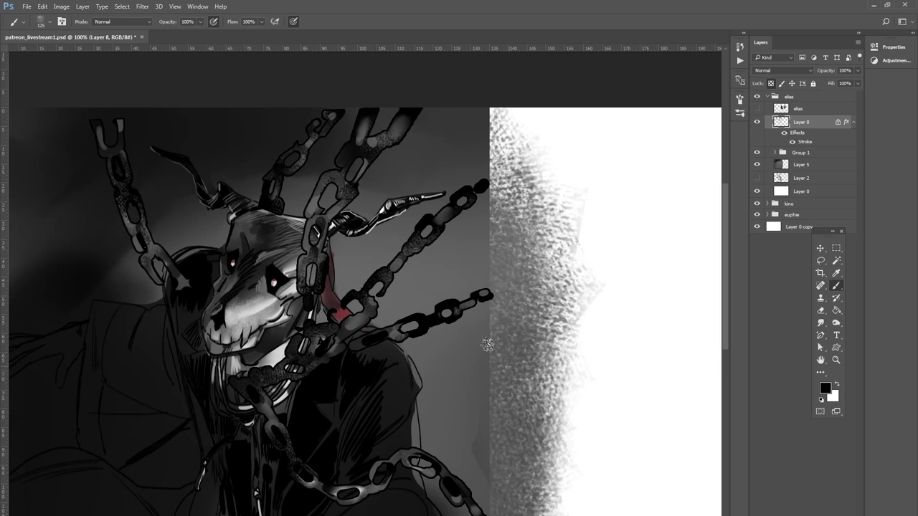
Step: Add stippled white texture and light marks on the top and lower chain links
{"action": "key", "text": "x"}
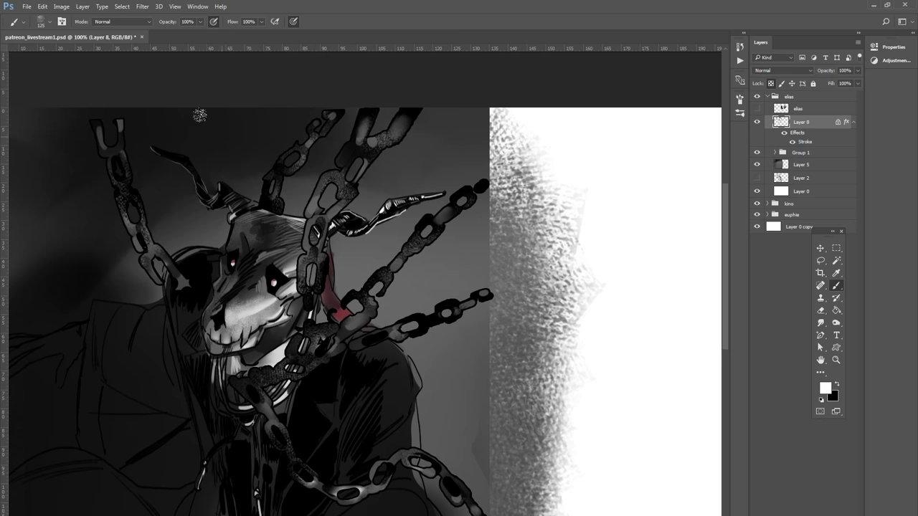
{"action": "left_click_drag", "start_coordinate": [406, 118], "coordinate": [359, 147]}
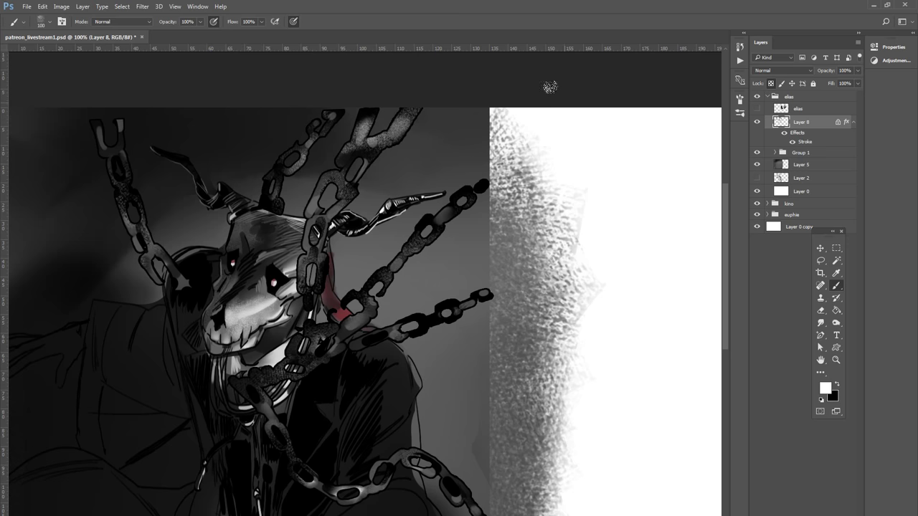
{"action": "key", "text": "bracketleft"}
{"action": "key", "text": "bracketleft"}
{"action": "key", "text": "bracketleft"}
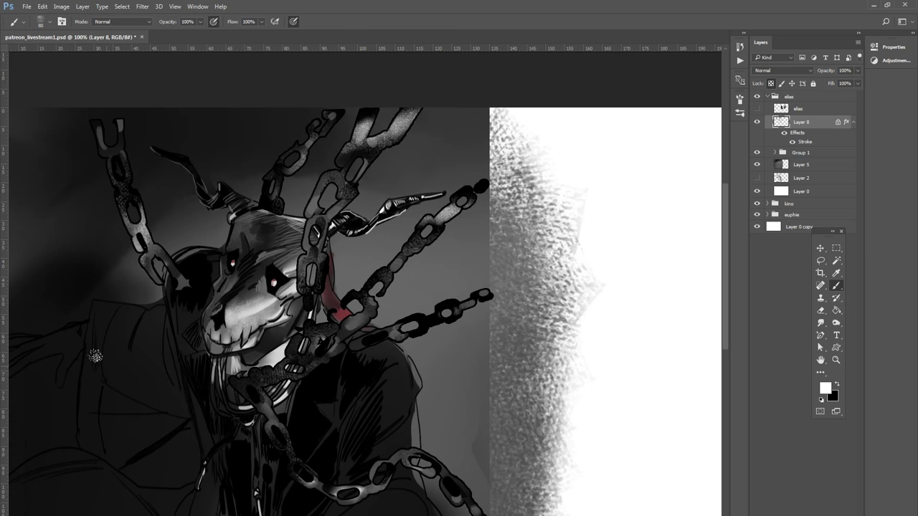
{"action": "left_click_drag", "start_coordinate": [121, 120], "coordinate": [121, 148]}
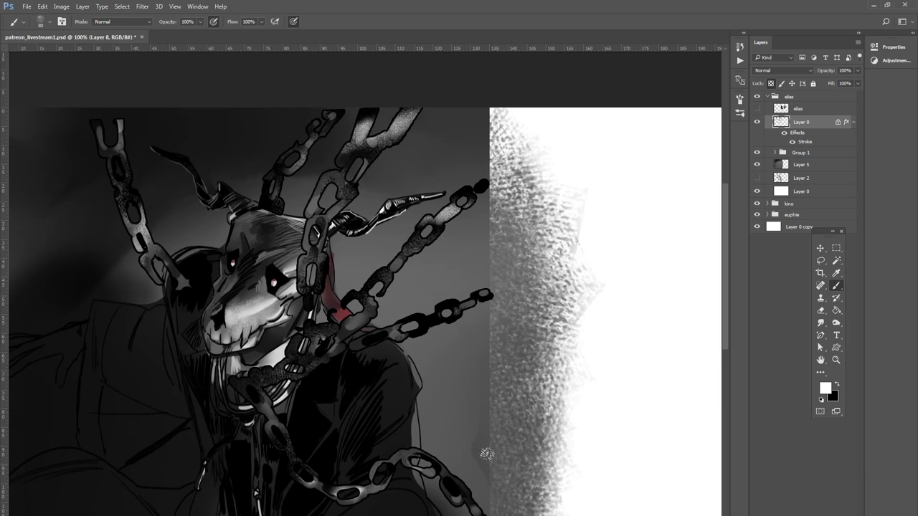
{"action": "key", "text": "x"}
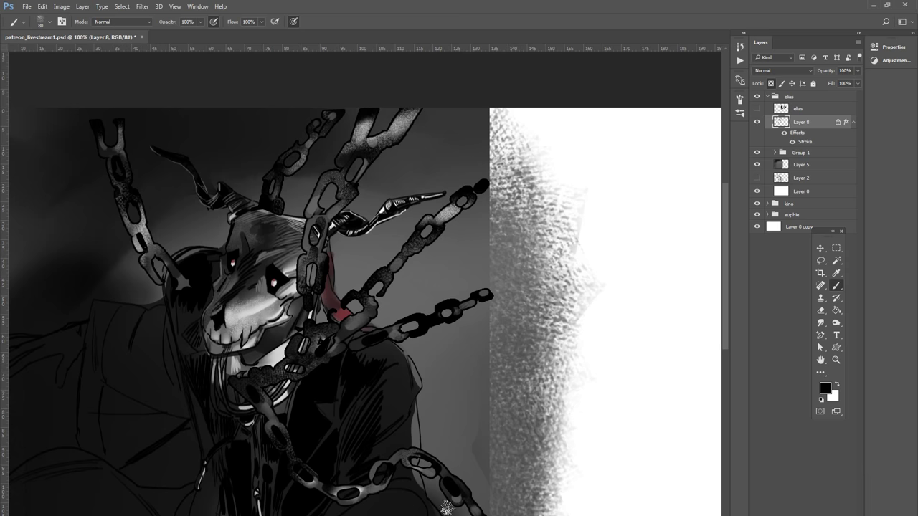
{"action": "key", "text": "x"}
{"action": "left_click_drag", "start_coordinate": [399, 451], "coordinate": [433, 457]}
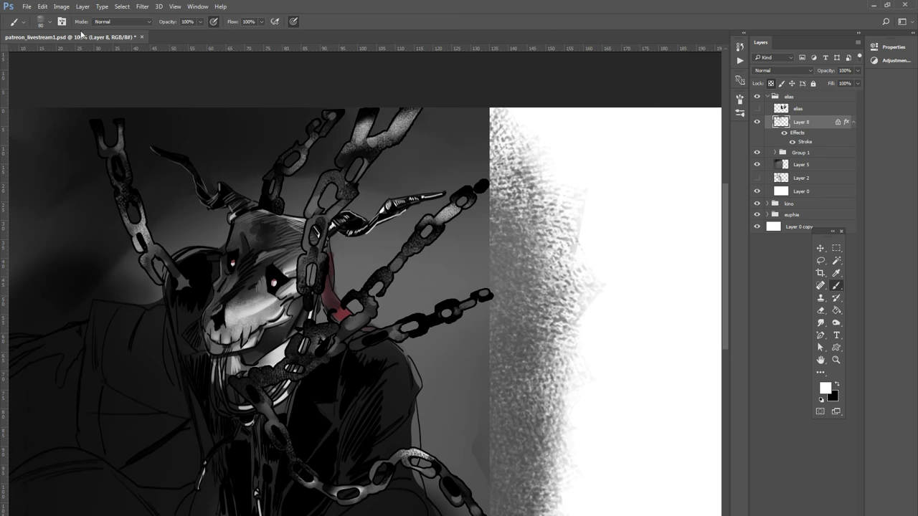
Step: Paint thin 8 px white highlights along the top, right, lower, upper-left and face-side chain links
{"action": "left_click", "coordinate": [49, 23]}
{"action": "left_click", "coordinate": [81, 113]}
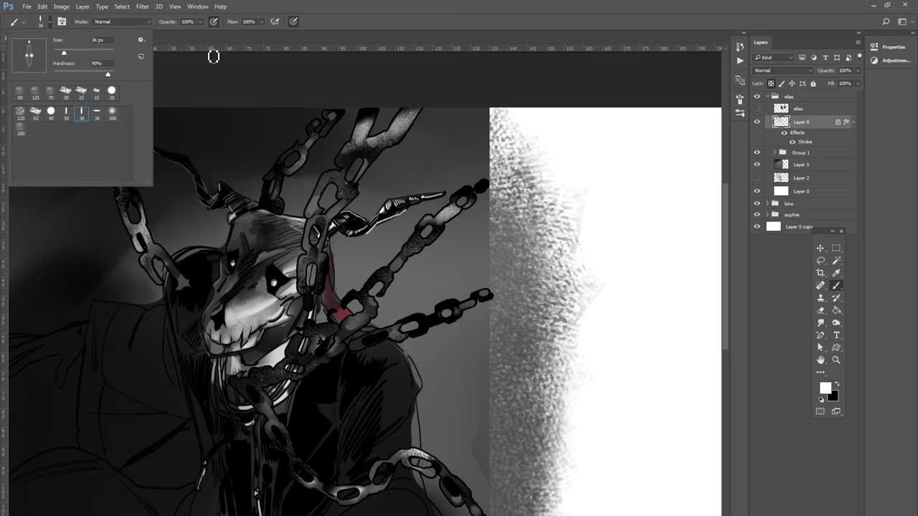
{"action": "left_click", "coordinate": [350, 8]}
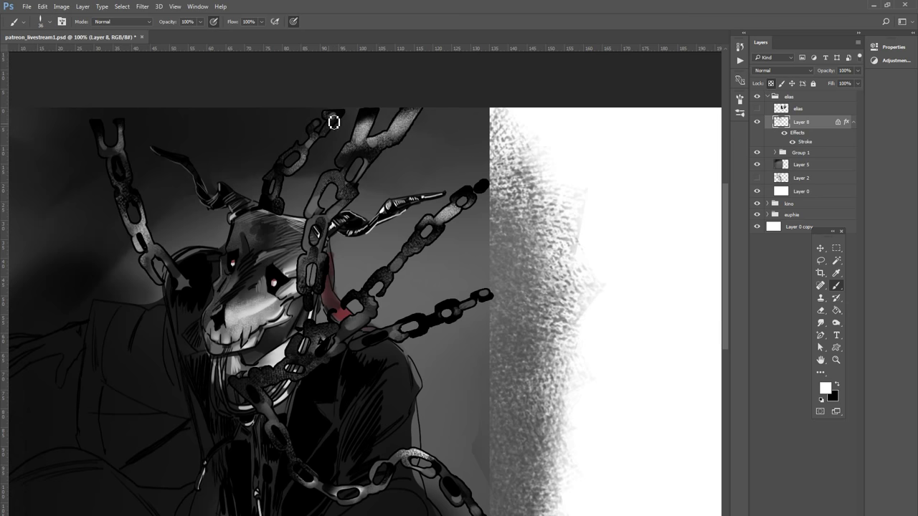
{"action": "key", "text": "bracketleft"}
{"action": "key", "text": "bracketleft"}
{"action": "key", "text": "bracketleft"}
{"action": "left_click_drag", "start_coordinate": [363, 119], "coordinate": [357, 143]}
{"action": "mouse_move", "coordinate": [375, 113]}
{"action": "left_mouse_down"}
{"action": "mouse_move", "coordinate": [365, 139]}
{"action": "mouse_move", "coordinate": [400, 111]}
{"action": "mouse_move", "coordinate": [416, 113]}
{"action": "left_mouse_up"}
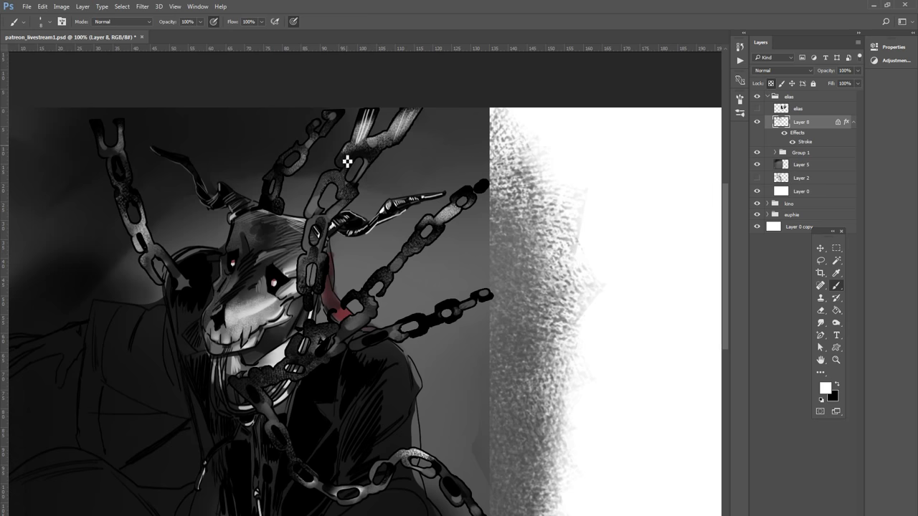
{"action": "mouse_move", "coordinate": [347, 162]}
{"action": "left_mouse_down"}
{"action": "mouse_move", "coordinate": [343, 146]}
{"action": "mouse_move", "coordinate": [360, 146]}
{"action": "left_mouse_up"}
{"action": "left_click_drag", "start_coordinate": [454, 218], "coordinate": [434, 244]}
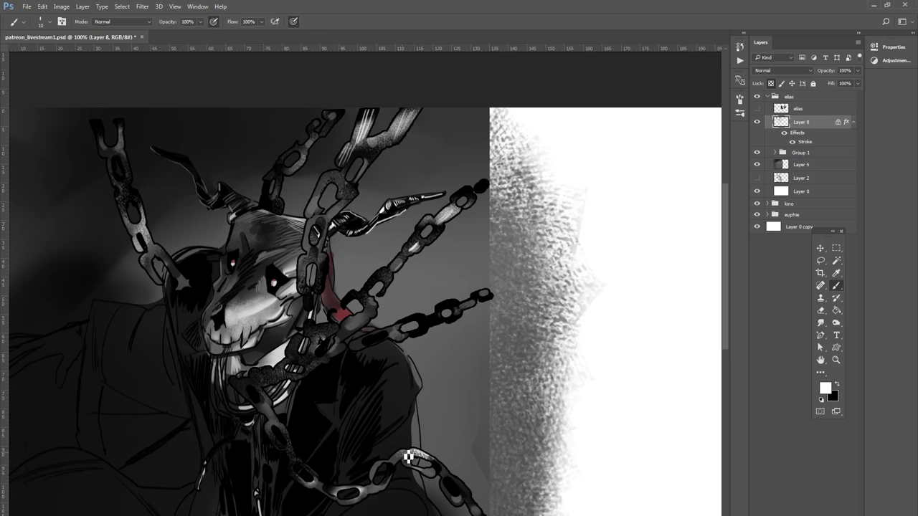
{"action": "left_click_drag", "start_coordinate": [407, 457], "coordinate": [435, 462]}
{"action": "left_click_drag", "start_coordinate": [142, 206], "coordinate": [170, 274]}
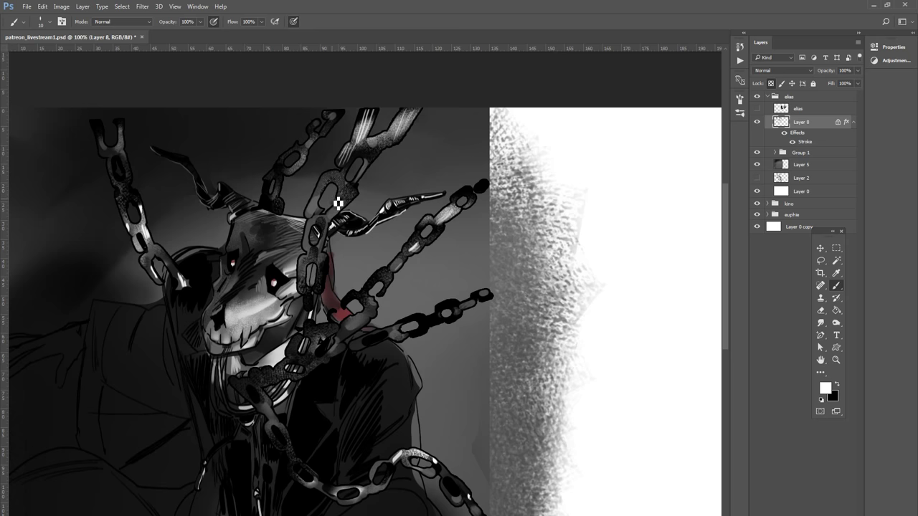
{"action": "left_click_drag", "start_coordinate": [319, 210], "coordinate": [335, 188]}
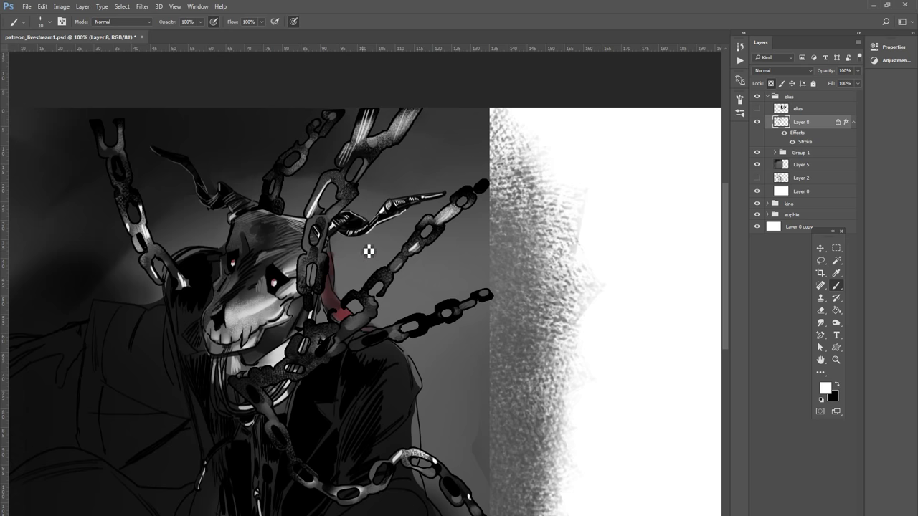
{"action": "left_click_drag", "start_coordinate": [366, 245], "coordinate": [420, 217]}
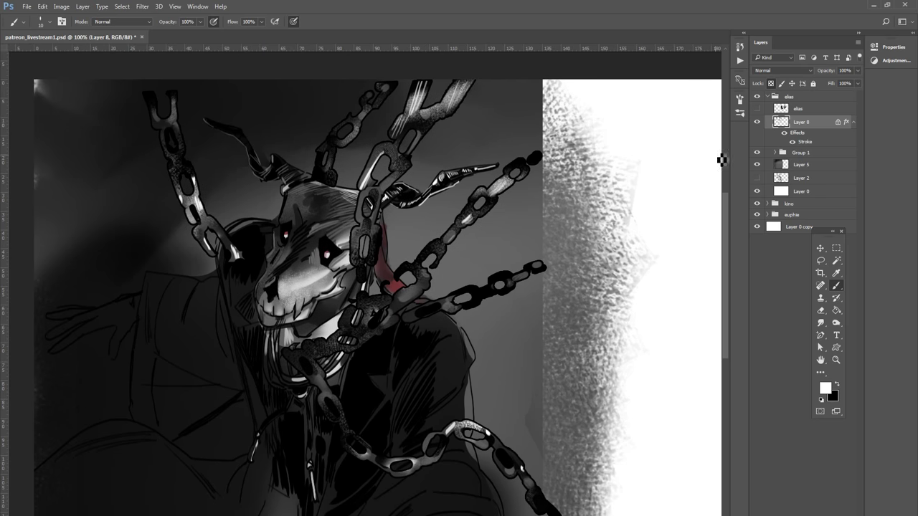
Step: Collapse and hide the elias group, hide kino, and select the euphie layer inside euphie
{"action": "left_click", "coordinate": [771, 96]}
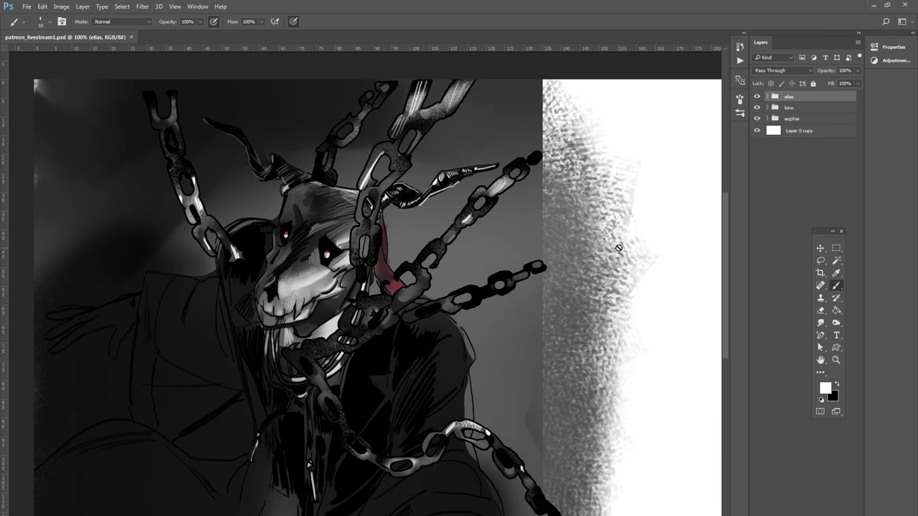
{"action": "left_click", "coordinate": [758, 96]}
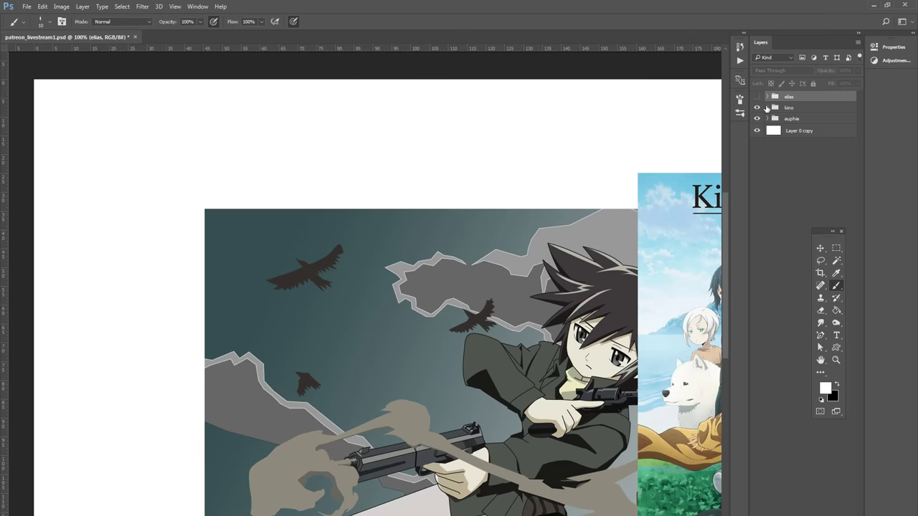
{"action": "left_click", "coordinate": [758, 108]}
{"action": "left_click", "coordinate": [768, 119]}
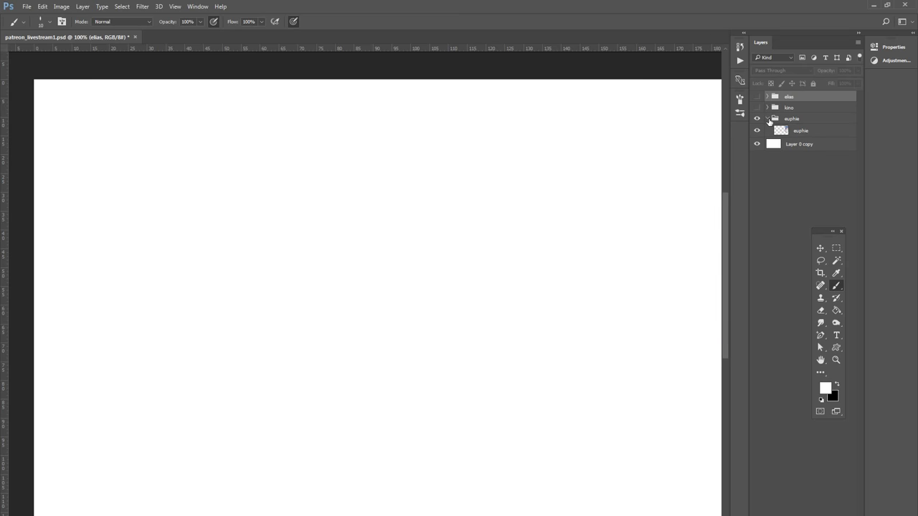
{"action": "left_click", "coordinate": [793, 130]}
Step: Move the CodeGeass reference image about 274 px to the right
{"action": "left_click", "coordinate": [820, 248]}
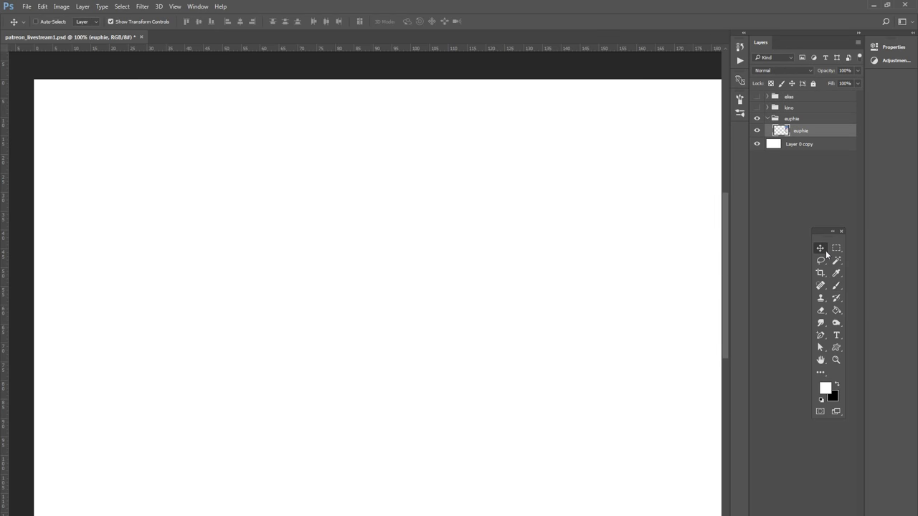
{"action": "mouse_move", "coordinate": [628, 320]}
{"action": "left_mouse_down"}
{"action": "mouse_move", "coordinate": [604, 286]}
{"action": "mouse_move", "coordinate": [461, 201]}
{"action": "left_mouse_up"}
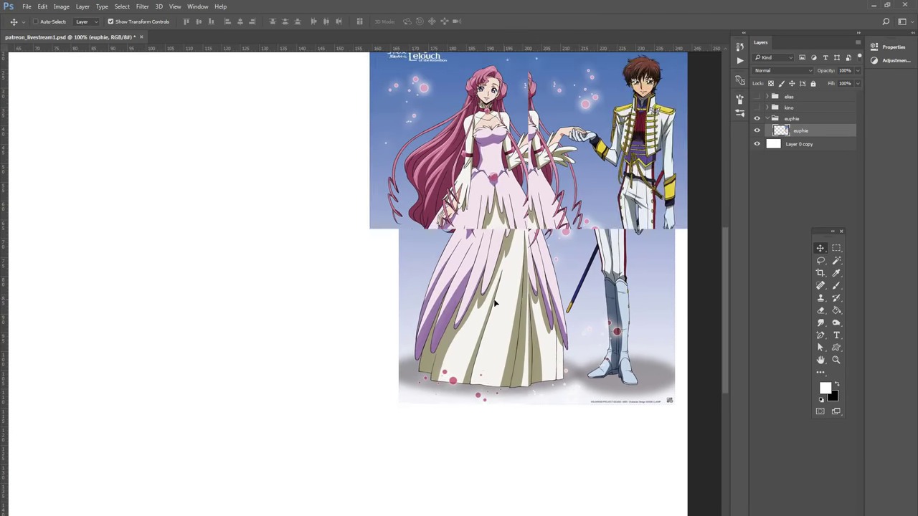
{"action": "mouse_move", "coordinate": [334, 362]}
{"action": "left_mouse_down"}
{"action": "mouse_move", "coordinate": [649, 445]}
{"action": "mouse_move", "coordinate": [462, 381]}
{"action": "left_mouse_up"}
{"action": "left_click_drag", "start_coordinate": [529, 371], "coordinate": [612, 305]}
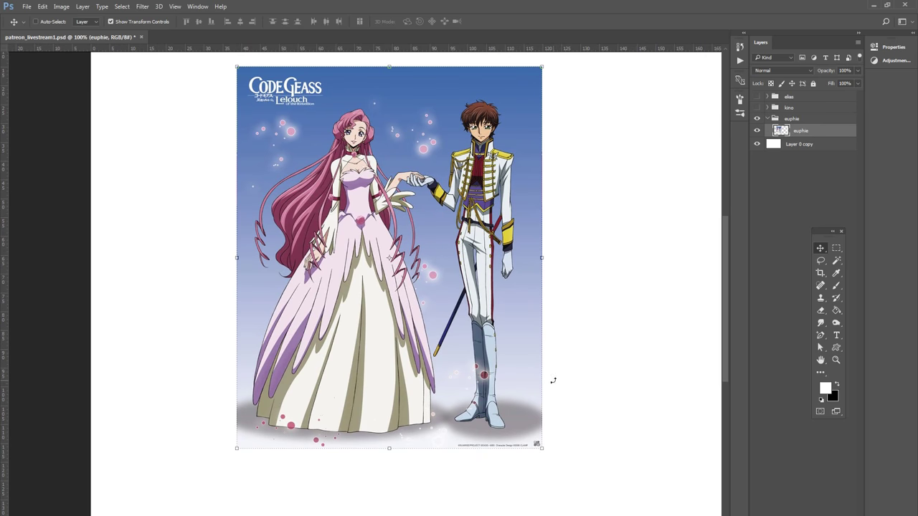
{"action": "left_click_drag", "start_coordinate": [456, 333], "coordinate": [653, 332]}
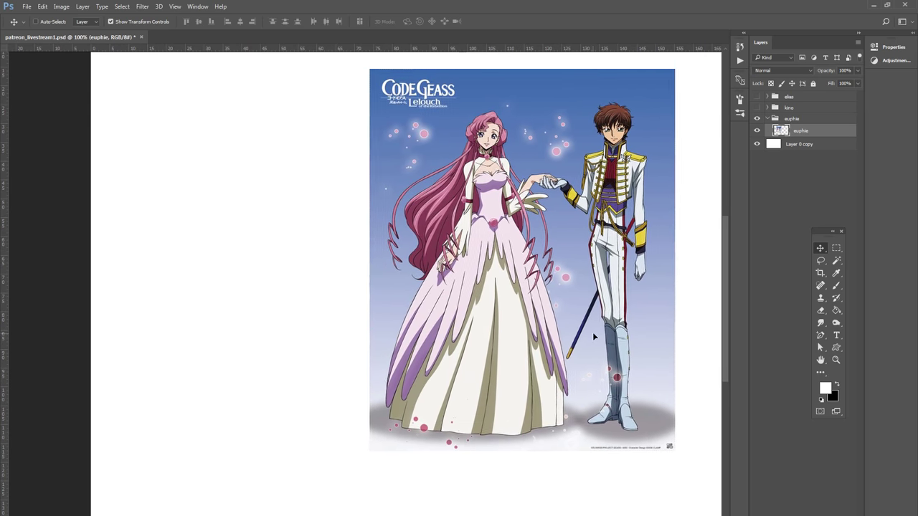
Step: Create a new empty layer above euphie and set a black 36 px brush
{"action": "key", "text": "b"}
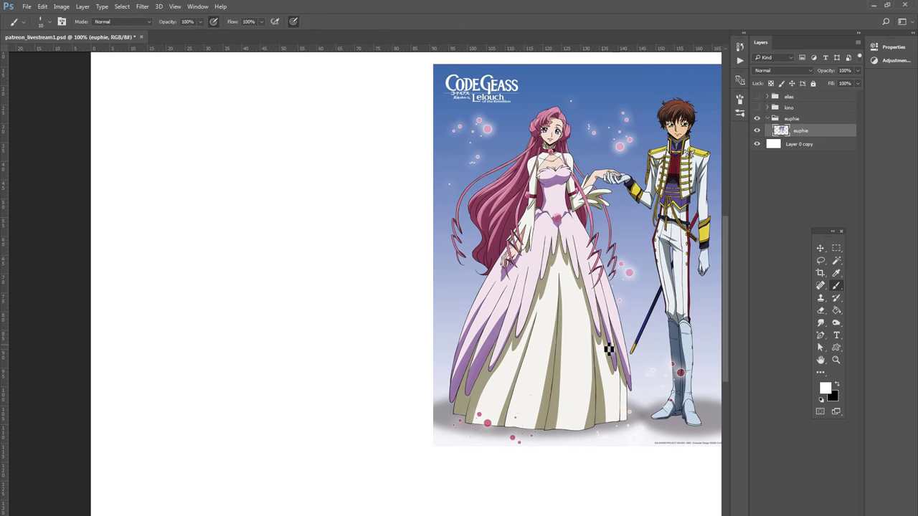
{"action": "key", "text": "x"}
{"action": "key", "text": "ctrl+shift+alt+n"}
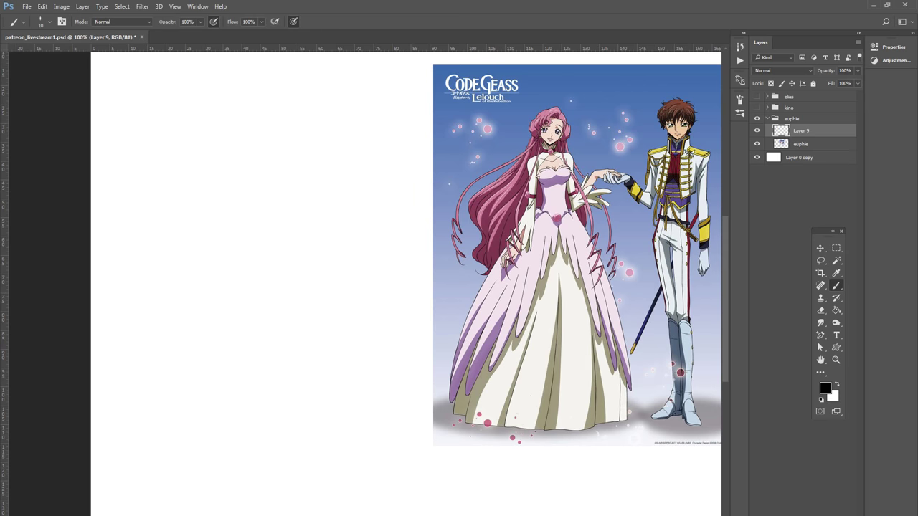
{"action": "left_click", "coordinate": [50, 23]}
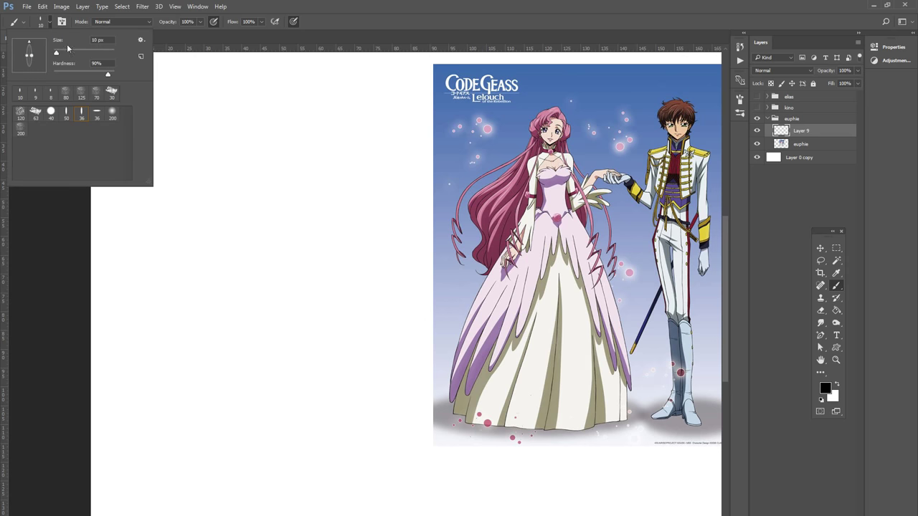
{"action": "left_click", "coordinate": [81, 113]}
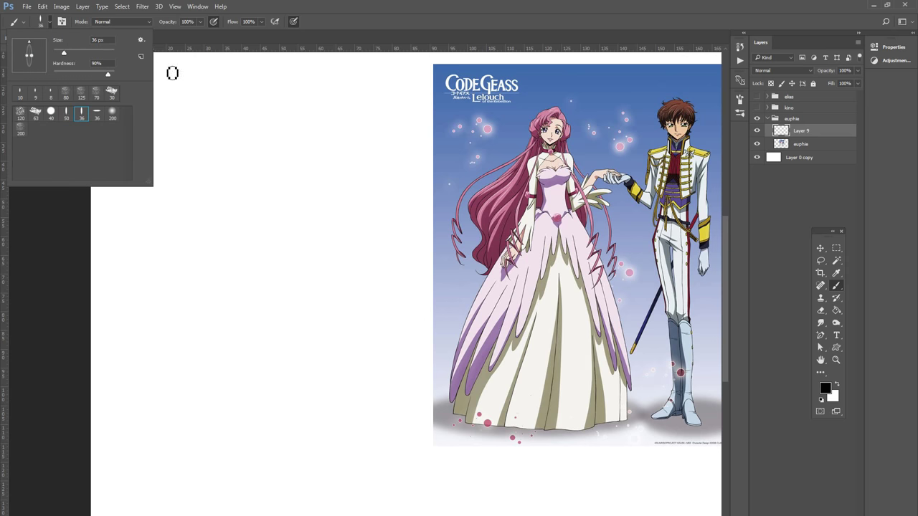
{"action": "left_click", "coordinate": [343, 4]}
{"action": "mouse_move", "coordinate": [483, 313]}
{"action": "left_mouse_down"}
{"action": "mouse_move", "coordinate": [552, 284]}
{"action": "mouse_move", "coordinate": [480, 201]}
{"action": "mouse_move", "coordinate": [468, 365]}
{"action": "left_mouse_up"}
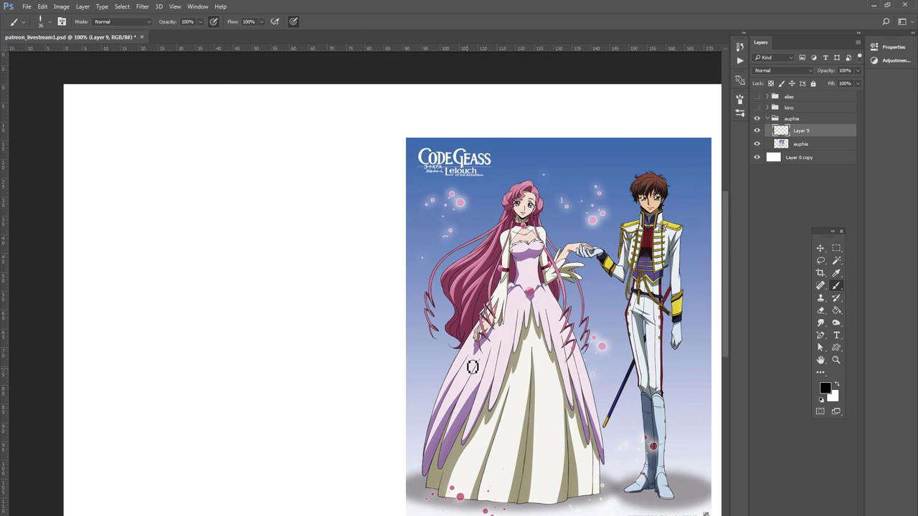
Step: Scale the euphie reference image to about 130%, reposition it, and return to Layer 9 with the brush
{"action": "left_click", "coordinate": [820, 248]}
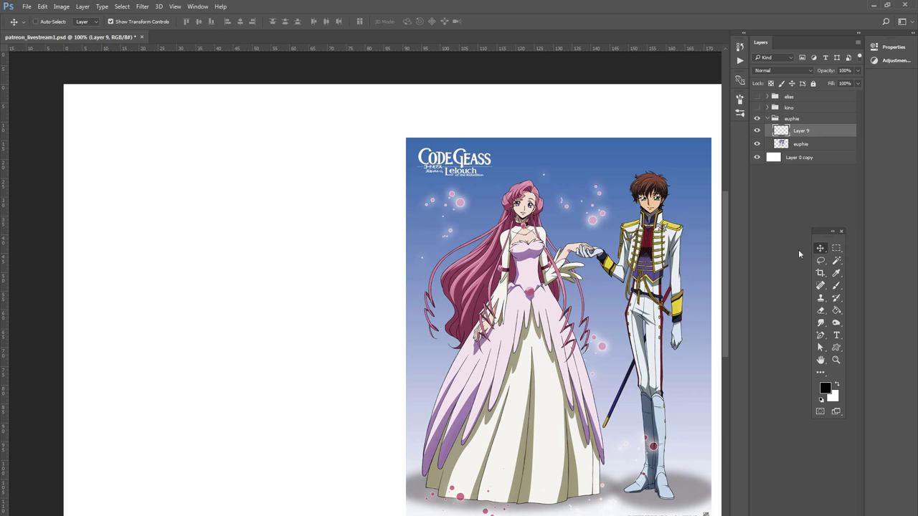
{"action": "left_click", "coordinate": [820, 145]}
{"action": "left_click_drag", "start_coordinate": [508, 198], "coordinate": [435, 187]}
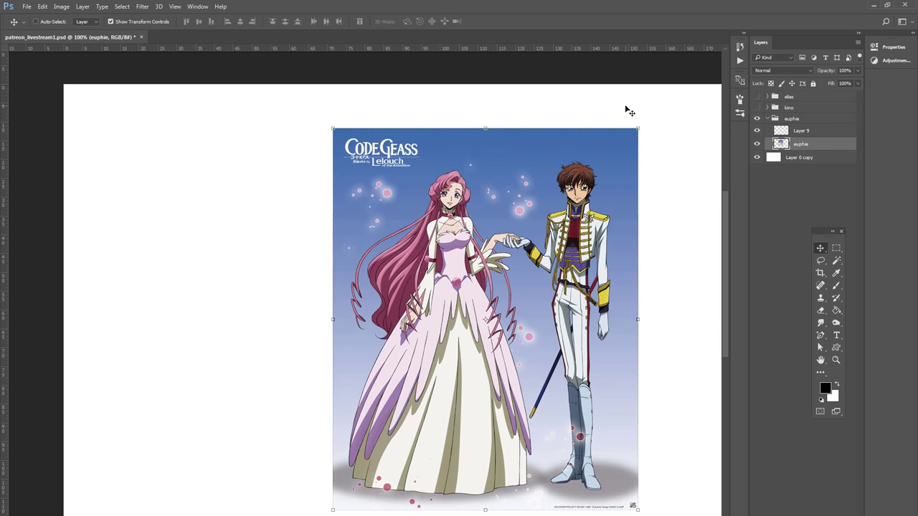
{"action": "left_click_drag", "start_coordinate": [637, 127], "coordinate": [702, 141]}
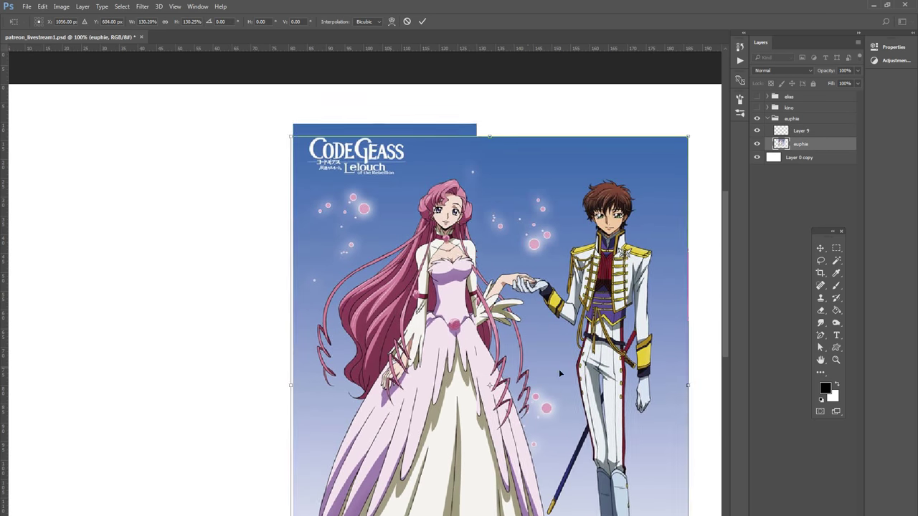
{"action": "mouse_move", "coordinate": [223, 387]}
{"action": "left_mouse_down"}
{"action": "mouse_move", "coordinate": [318, 348]}
{"action": "mouse_move", "coordinate": [293, 366]}
{"action": "left_mouse_up"}
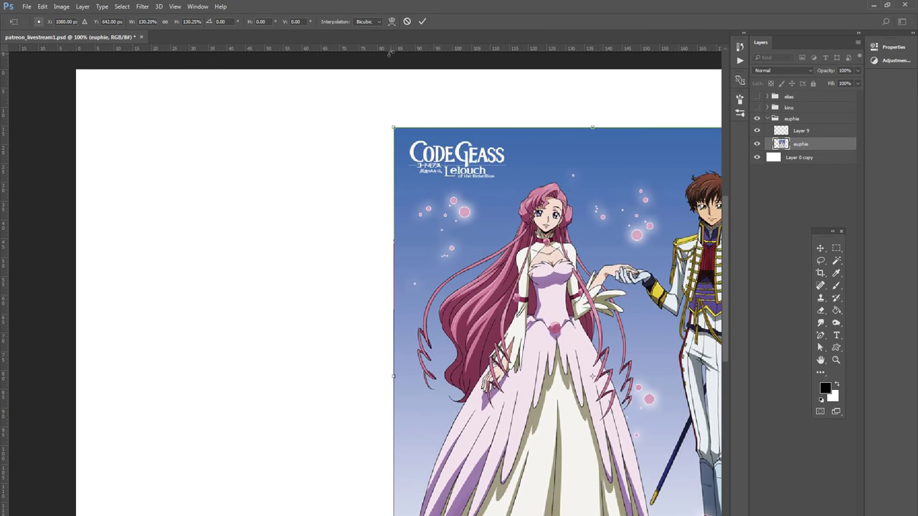
{"action": "left_click", "coordinate": [421, 21]}
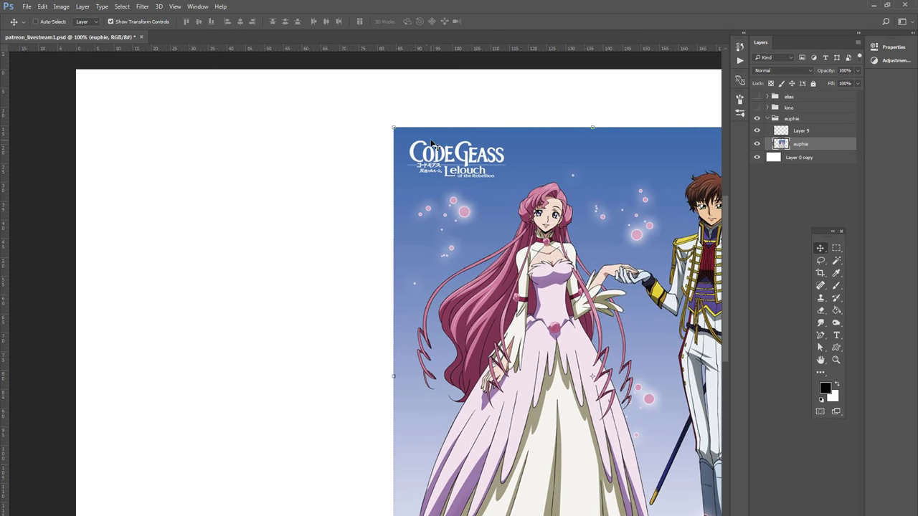
{"action": "left_click_drag", "start_coordinate": [605, 381], "coordinate": [667, 336]}
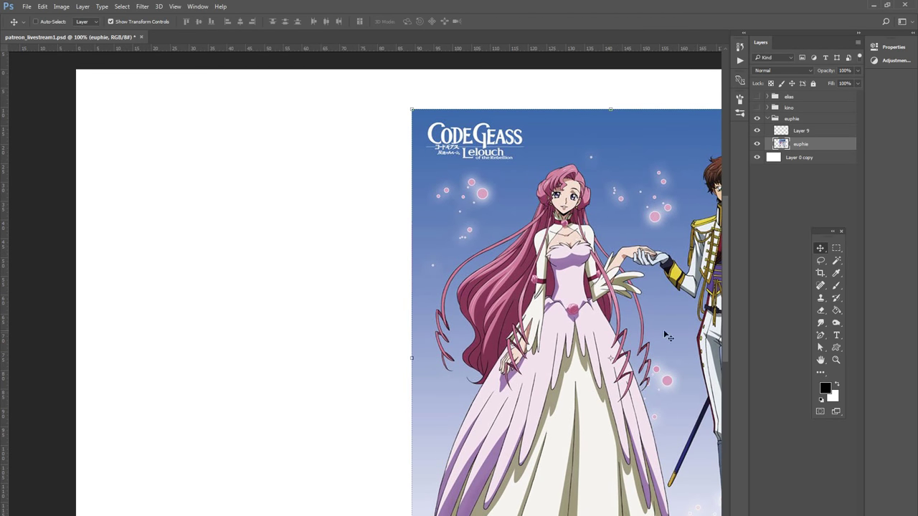
{"action": "left_click", "coordinate": [802, 131]}
{"action": "key", "text": "b"}
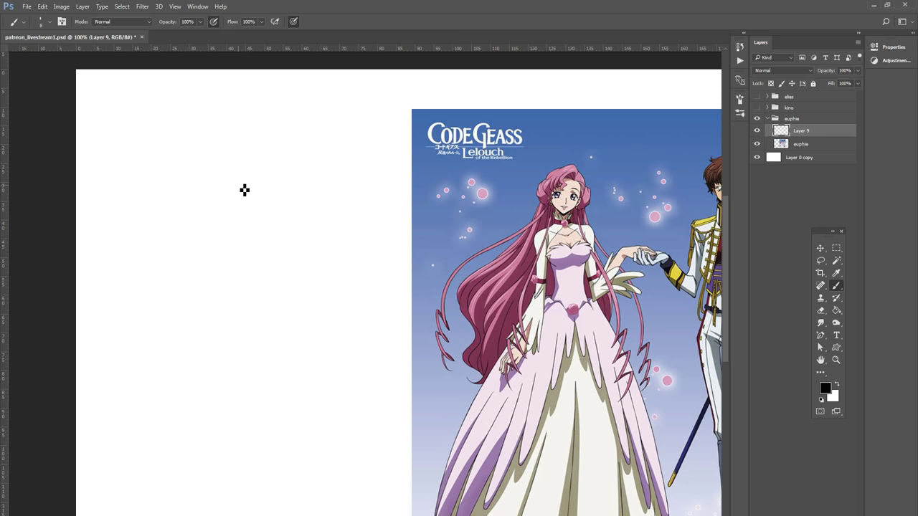
Step: Try several curves for the head's left side and top, undoing the weak ones
{"action": "left_click_drag", "start_coordinate": [194, 162], "coordinate": [217, 251]}
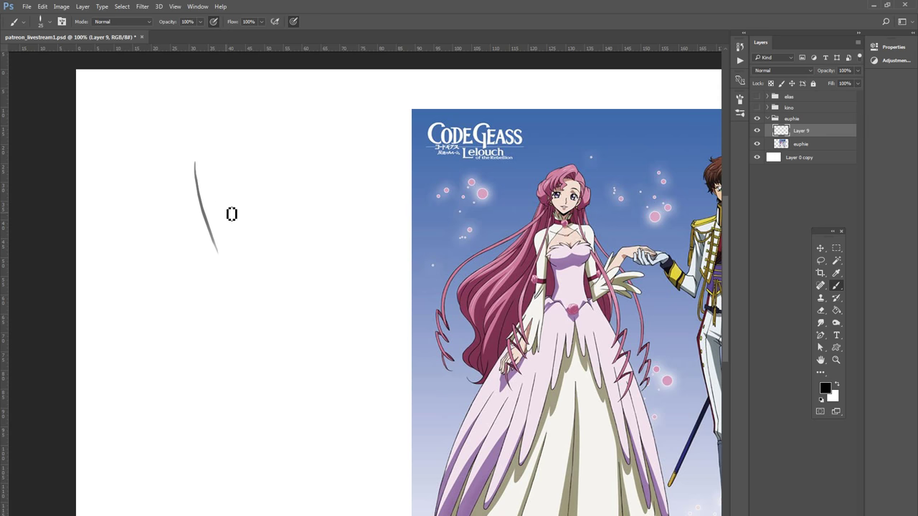
{"action": "key", "text": "ctrl+z"}
{"action": "left_click_drag", "start_coordinate": [202, 167], "coordinate": [248, 274]}
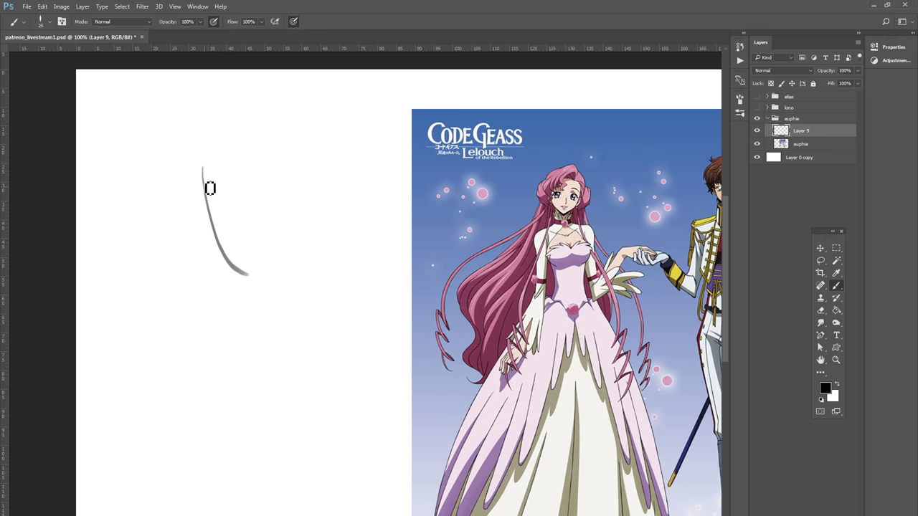
{"action": "left_click_drag", "start_coordinate": [204, 168], "coordinate": [222, 140]}
{"action": "key", "text": "ctrl+z"}
{"action": "key", "text": "ctrl+z"}
{"action": "mouse_move", "coordinate": [184, 203]}
{"action": "left_mouse_down"}
{"action": "mouse_move", "coordinate": [247, 316]}
{"action": "mouse_move", "coordinate": [248, 136]}
{"action": "left_mouse_up"}
{"action": "key", "text": "ctrl+z"}
{"action": "key", "text": "ctrl+z"}
{"action": "mouse_move", "coordinate": [178, 204]}
{"action": "left_mouse_down"}
{"action": "mouse_move", "coordinate": [230, 278]}
{"action": "mouse_move", "coordinate": [234, 129]}
{"action": "mouse_move", "coordinate": [303, 222]}
{"action": "left_mouse_up"}
{"action": "key", "text": "ctrl+z"}
{"action": "key", "text": "ctrl+z"}
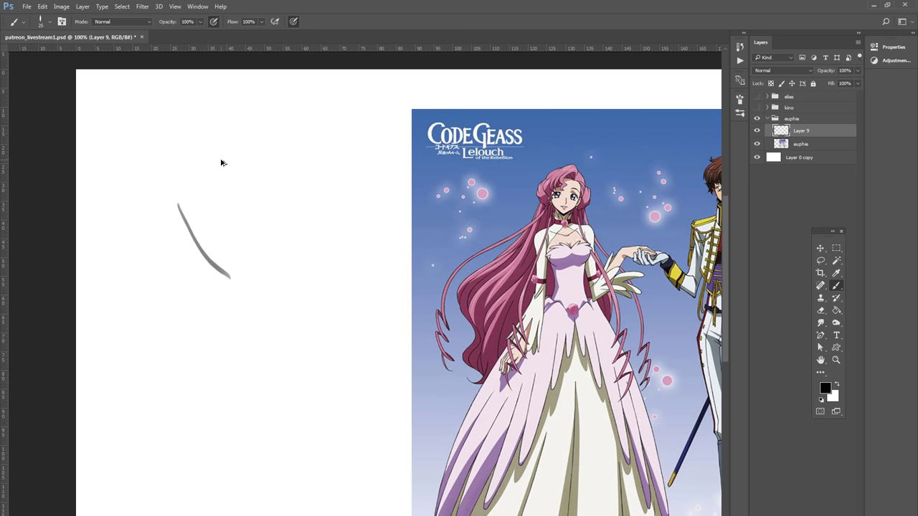
Step: Sketch the head's upper-left curve, right side, bottom and chin
{"action": "mouse_move", "coordinate": [182, 192]}
{"action": "left_mouse_down"}
{"action": "mouse_move", "coordinate": [246, 130]}
{"action": "mouse_move", "coordinate": [294, 227]}
{"action": "left_mouse_up"}
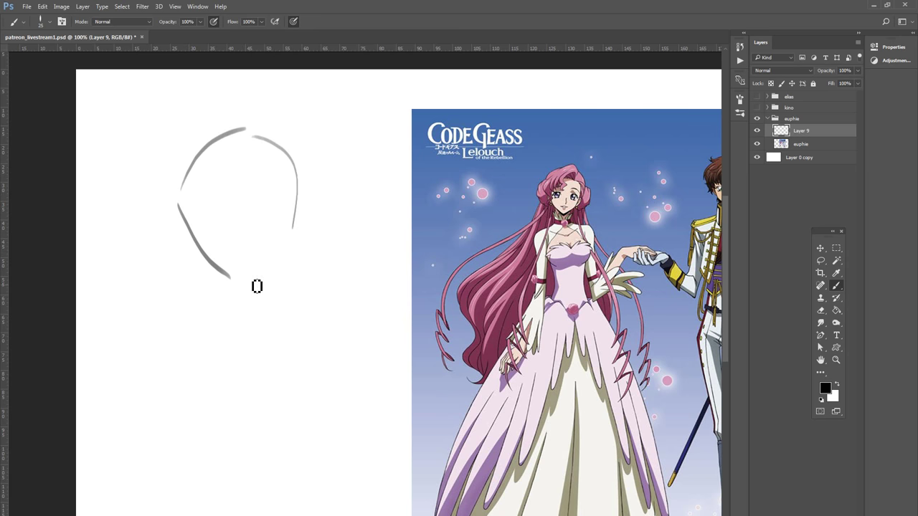
{"action": "left_click_drag", "start_coordinate": [252, 286], "coordinate": [284, 258]}
{"action": "key", "text": "ctrl+z"}
{"action": "key", "text": "ctrl+z"}
{"action": "left_click_drag", "start_coordinate": [218, 266], "coordinate": [269, 271]}
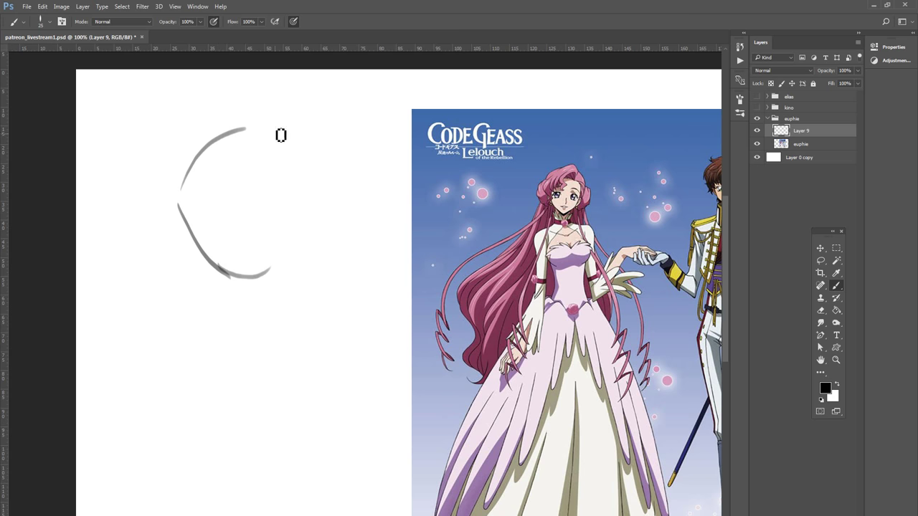
{"action": "mouse_move", "coordinate": [251, 136]}
{"action": "left_mouse_down"}
{"action": "mouse_move", "coordinate": [294, 206]}
{"action": "mouse_move", "coordinate": [278, 270]}
{"action": "left_mouse_up"}
{"action": "mouse_move", "coordinate": [200, 155]}
{"action": "left_mouse_down"}
{"action": "mouse_move", "coordinate": [205, 247]}
{"action": "mouse_move", "coordinate": [247, 278]}
{"action": "mouse_move", "coordinate": [287, 270]}
{"action": "mouse_move", "coordinate": [294, 247]}
{"action": "left_mouse_up"}
{"action": "key", "text": "ctrl+z"}
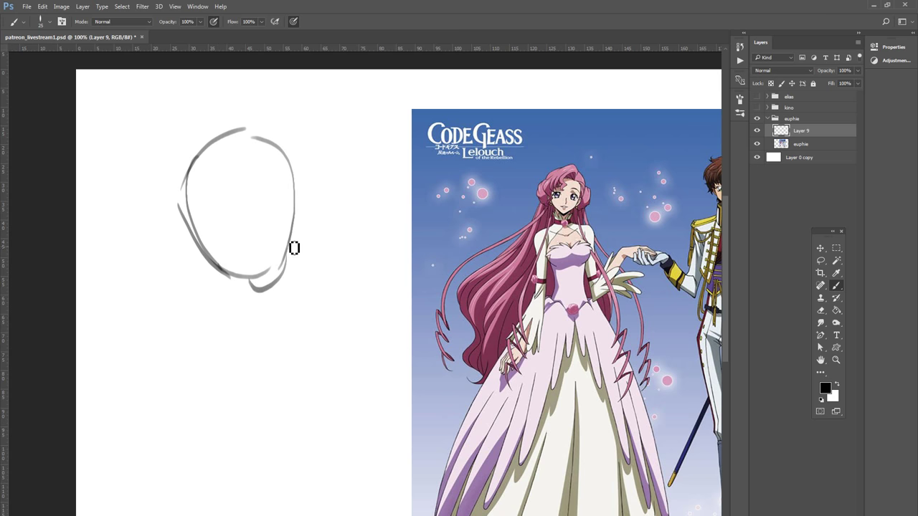
Step: Add a small neck loop below the chin and a lower-right jaw line
{"action": "left_click_drag", "start_coordinate": [256, 280], "coordinate": [262, 302]}
{"action": "left_click_drag", "start_coordinate": [290, 231], "coordinate": [300, 271]}
{"action": "key", "text": "ctrl+z"}
{"action": "mouse_move", "coordinate": [288, 217]}
{"action": "left_mouse_down"}
{"action": "mouse_move", "coordinate": [297, 279]}
{"action": "mouse_move", "coordinate": [180, 311]}
{"action": "left_mouse_up"}
{"action": "key", "text": "ctrl+z"}
Step: Test a series of left and right shoulder strokes below the neck, undoing them
{"action": "mouse_move", "coordinate": [264, 294]}
{"action": "left_mouse_down"}
{"action": "mouse_move", "coordinate": [208, 310]}
{"action": "mouse_move", "coordinate": [183, 366]}
{"action": "left_mouse_up"}
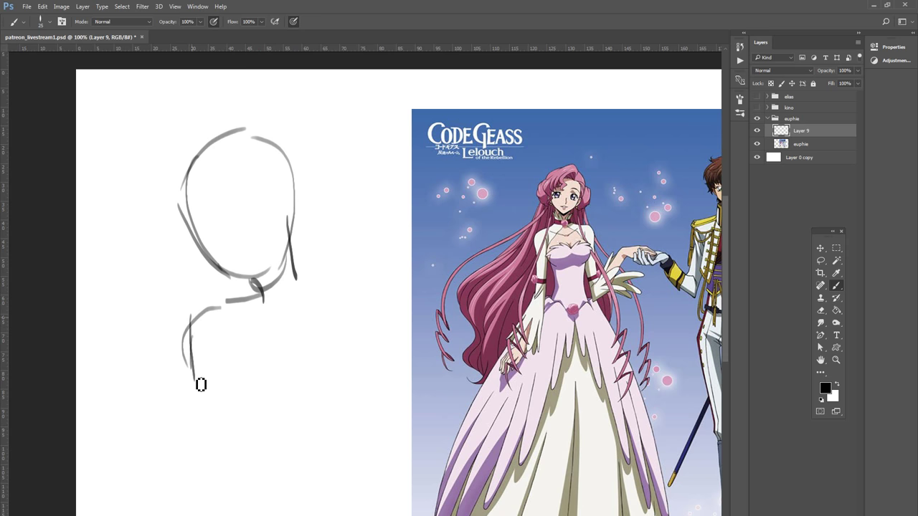
{"action": "key", "text": "ctrl+z"}
{"action": "key", "text": "ctrl+z"}
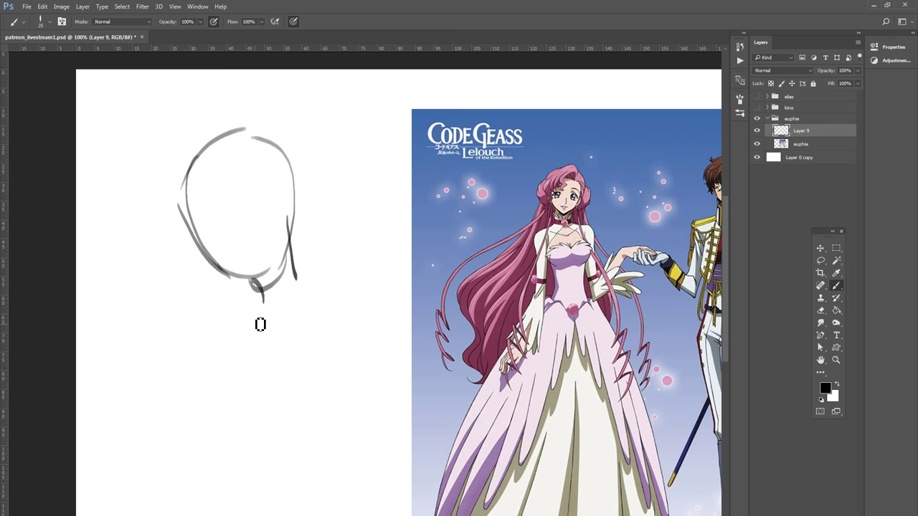
{"action": "left_click_drag", "start_coordinate": [230, 309], "coordinate": [175, 398]}
{"action": "left_click_drag", "start_coordinate": [310, 305], "coordinate": [366, 398]}
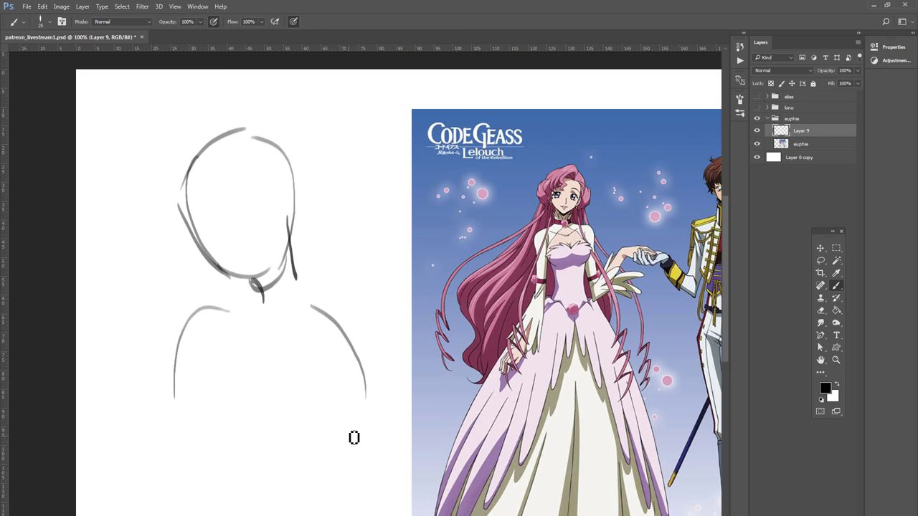
{"action": "key", "text": "ctrl+z"}
{"action": "key", "text": "ctrl+z"}
{"action": "mouse_move", "coordinate": [250, 305]}
{"action": "left_mouse_down"}
{"action": "mouse_move", "coordinate": [215, 312]}
{"action": "mouse_move", "coordinate": [184, 375]}
{"action": "left_mouse_up"}
{"action": "key", "text": "ctrl+z"}
{"action": "left_click_drag", "start_coordinate": [244, 304], "coordinate": [208, 398]}
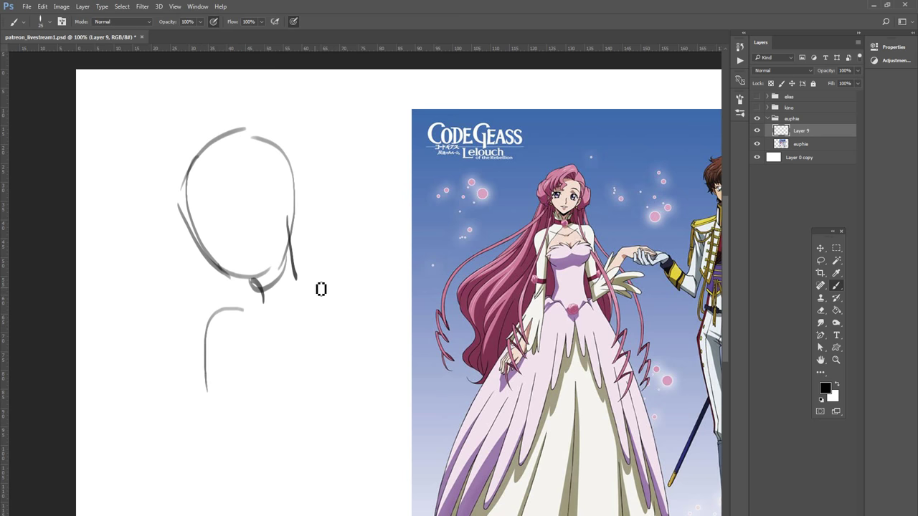
{"action": "key", "text": "ctrl+z"}
{"action": "mouse_move", "coordinate": [206, 315]}
{"action": "left_mouse_down"}
{"action": "mouse_move", "coordinate": [318, 294]}
{"action": "mouse_move", "coordinate": [352, 299]}
{"action": "left_mouse_up"}
{"action": "key", "text": "ctrl+z"}
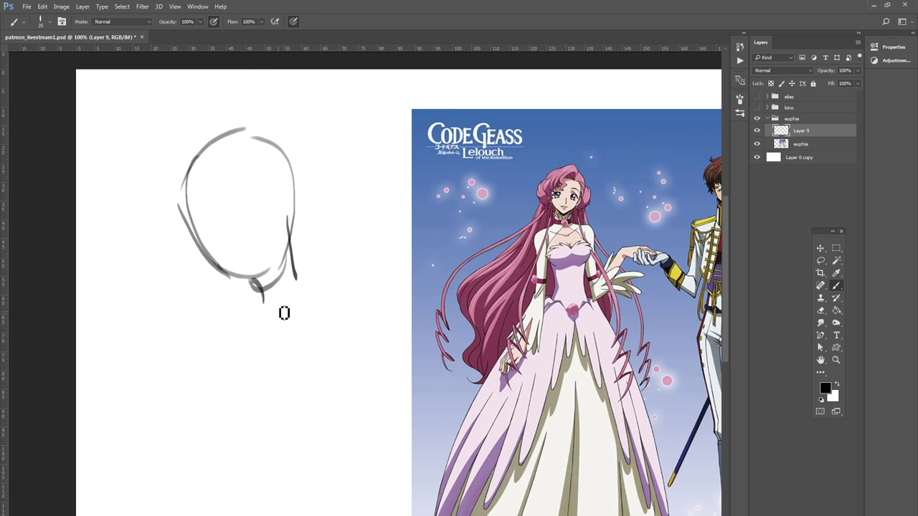
Step: Attempt more down-left shoulder curves and a diagonal stroke, undoing each
{"action": "left_click_drag", "start_coordinate": [248, 314], "coordinate": [157, 404]}
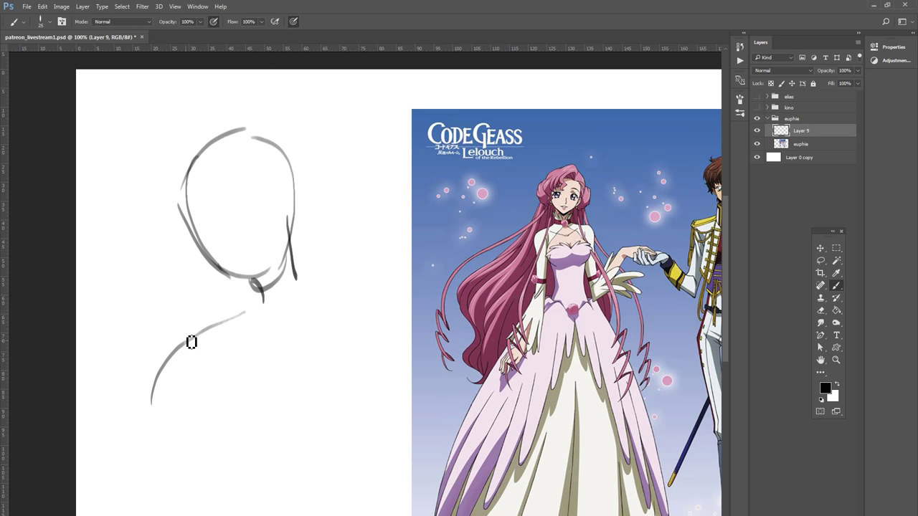
{"action": "key", "text": "ctrl+z"}
{"action": "left_click_drag", "start_coordinate": [250, 322], "coordinate": [123, 395]}
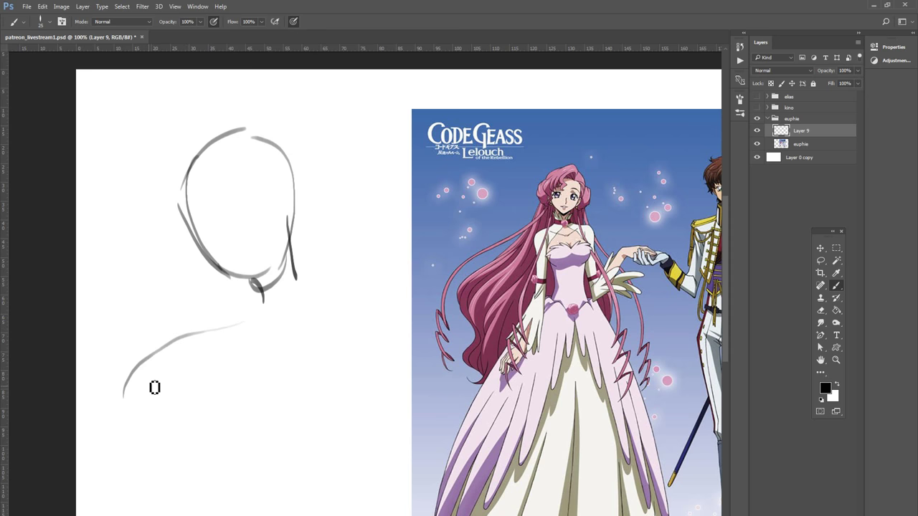
{"action": "key", "text": "ctrl+z"}
{"action": "left_click_drag", "start_coordinate": [244, 327], "coordinate": [154, 387]}
{"action": "key", "text": "ctrl+z"}
{"action": "left_click_drag", "start_coordinate": [348, 356], "coordinate": [240, 505]}
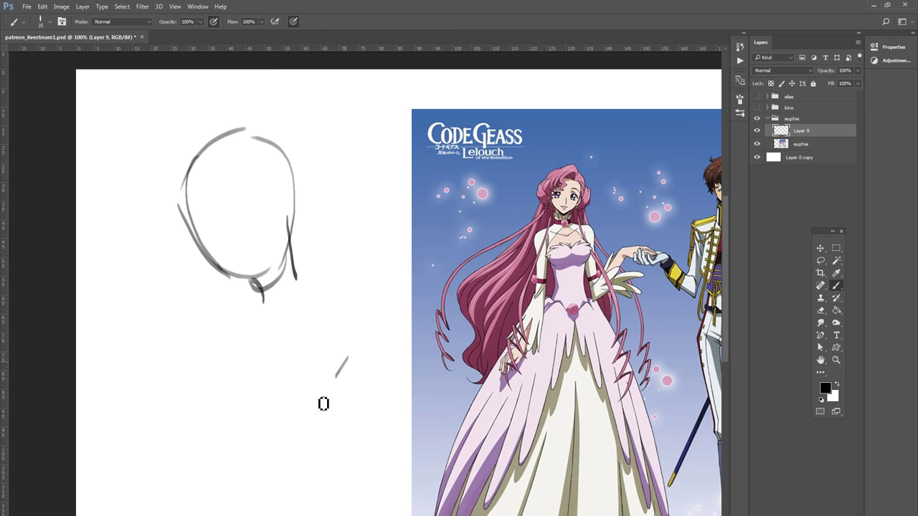
{"action": "key", "text": "ctrl+z"}
Step: Draw a long, bold curved arm line with a rightward kink at the bottom
{"action": "left_click_drag", "start_coordinate": [332, 471], "coordinate": [338, 383]}
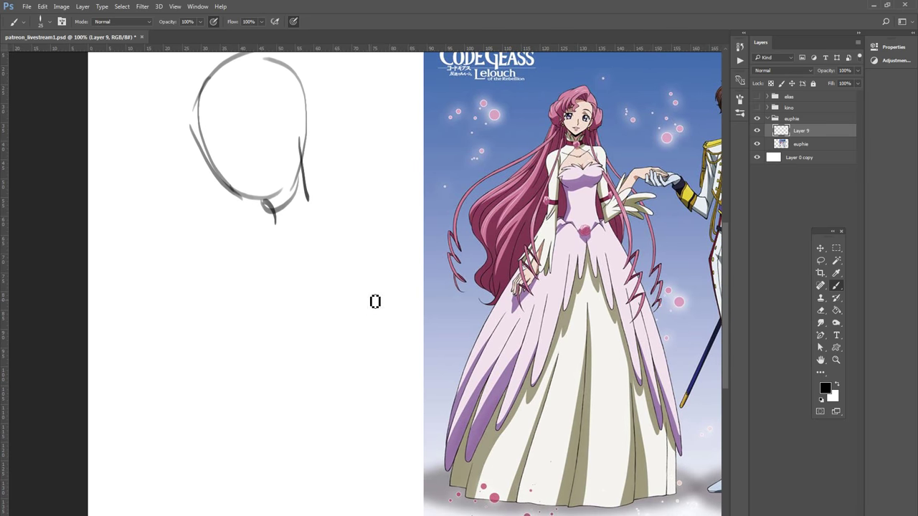
{"action": "left_click_drag", "start_coordinate": [376, 292], "coordinate": [255, 515]}
{"action": "left_click_drag", "start_coordinate": [367, 339], "coordinate": [257, 474]}
{"action": "mouse_move", "coordinate": [356, 360]}
{"action": "left_mouse_down"}
{"action": "mouse_move", "coordinate": [305, 431]}
{"action": "mouse_move", "coordinate": [350, 451]}
{"action": "mouse_move", "coordinate": [385, 495]}
{"action": "left_mouse_up"}
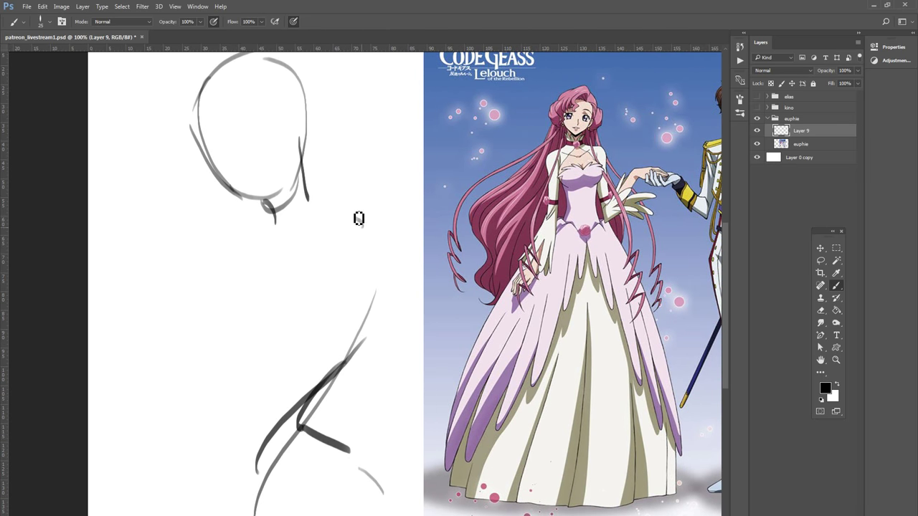
Step: Sketch the shoulder-top arc and a line descending from the shoulder
{"action": "left_click_drag", "start_coordinate": [363, 226], "coordinate": [296, 260]}
{"action": "key", "text": "ctrl+z"}
{"action": "left_click_drag", "start_coordinate": [337, 229], "coordinate": [373, 258]}
{"action": "key", "text": "ctrl+z"}
{"action": "mouse_move", "coordinate": [331, 229]}
{"action": "left_mouse_down"}
{"action": "mouse_move", "coordinate": [374, 240]}
{"action": "mouse_move", "coordinate": [373, 300]}
{"action": "mouse_move", "coordinate": [329, 300]}
{"action": "left_mouse_up"}
{"action": "left_click_drag", "start_coordinate": [342, 250], "coordinate": [360, 415]}
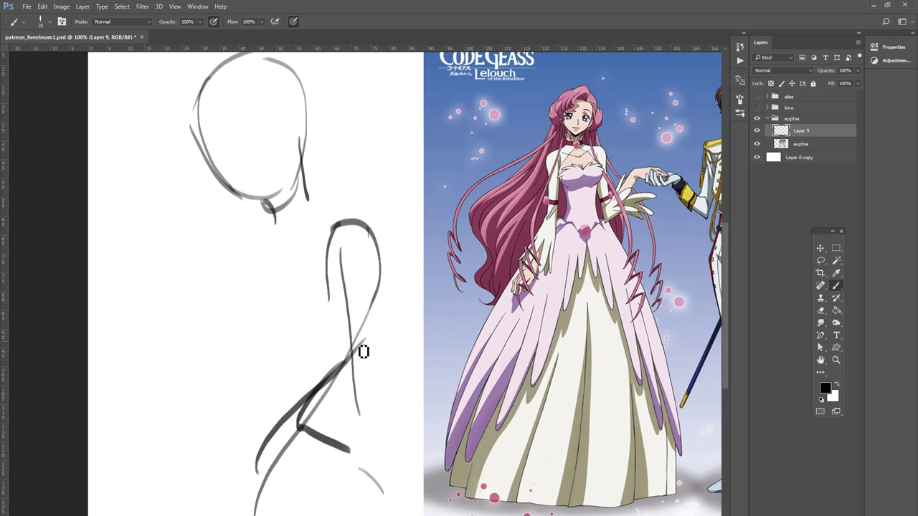
{"action": "key", "text": "ctrl+z"}
{"action": "left_click_drag", "start_coordinate": [332, 269], "coordinate": [363, 405]}
Step: Draw the arm's right side, lower-arm strokes sweeping down-left, and a small lower-left arch
{"action": "mouse_move", "coordinate": [378, 240]}
{"action": "left_mouse_down"}
{"action": "mouse_move", "coordinate": [398, 304]}
{"action": "mouse_move", "coordinate": [410, 467]}
{"action": "left_mouse_up"}
{"action": "left_click_drag", "start_coordinate": [420, 424], "coordinate": [359, 488]}
{"action": "mouse_move", "coordinate": [365, 408]}
{"action": "left_mouse_down"}
{"action": "mouse_move", "coordinate": [369, 421]}
{"action": "mouse_move", "coordinate": [237, 430]}
{"action": "left_mouse_up"}
{"action": "left_click_drag", "start_coordinate": [320, 447], "coordinate": [167, 515]}
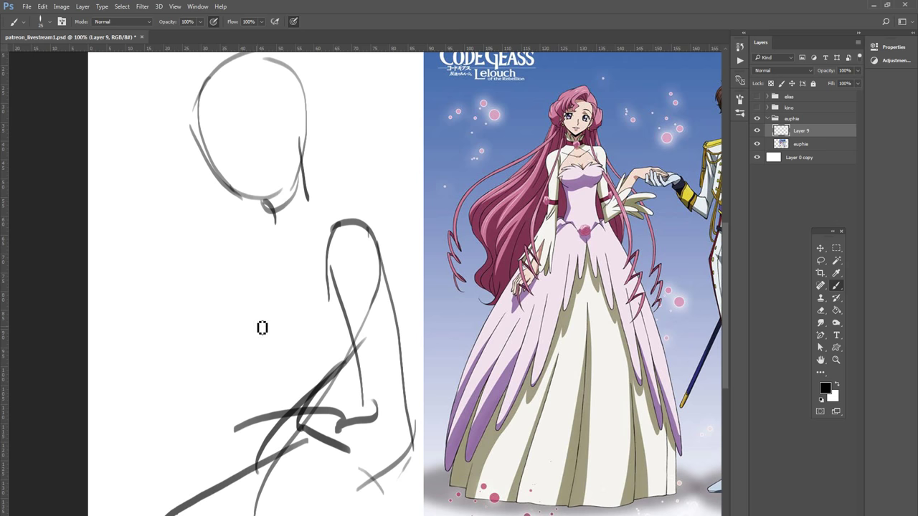
{"action": "key", "text": "ctrl+z"}
{"action": "mouse_move", "coordinate": [324, 429]}
{"action": "left_mouse_down"}
{"action": "mouse_move", "coordinate": [211, 447]}
{"action": "mouse_move", "coordinate": [141, 515]}
{"action": "left_mouse_up"}
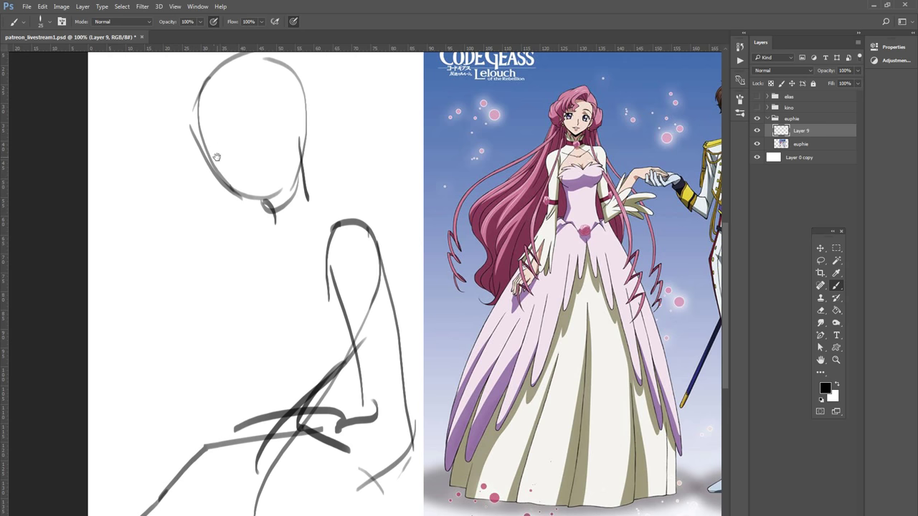
{"action": "left_click_drag", "start_coordinate": [213, 153], "coordinate": [226, 171]}
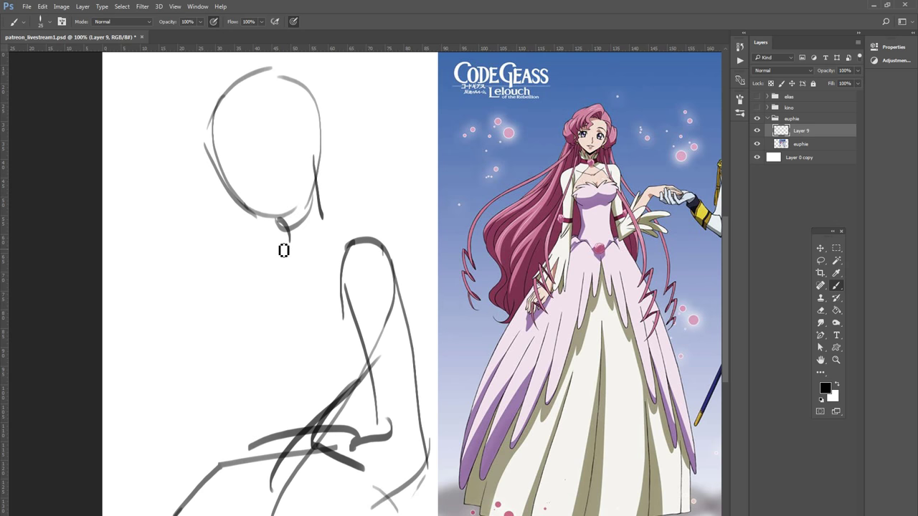
{"action": "mouse_move", "coordinate": [185, 466]}
{"action": "left_mouse_down"}
{"action": "mouse_move", "coordinate": [233, 474]}
{"action": "mouse_move", "coordinate": [195, 460]}
{"action": "left_mouse_up"}
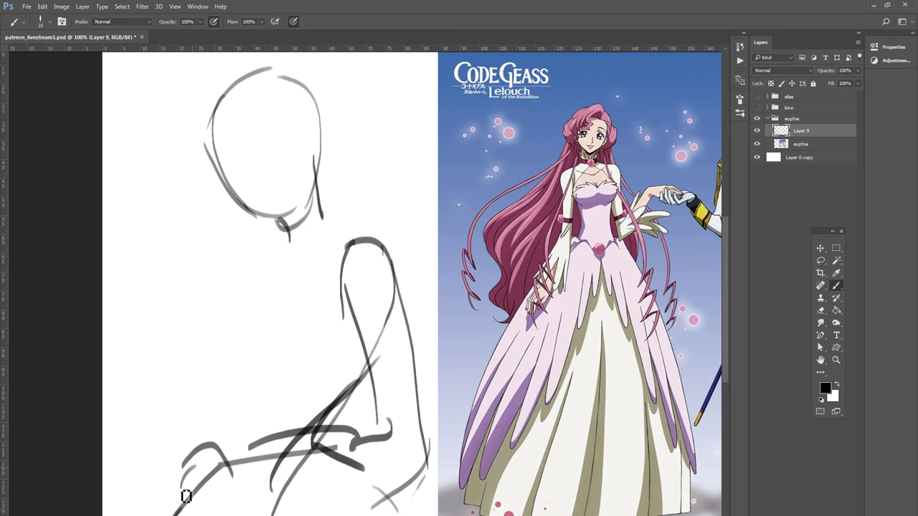
Step: Remove the lower-left arch and sketch the collar, shoulder top and left torso lines
{"action": "mouse_move", "coordinate": [186, 497]}
{"action": "left_mouse_down"}
{"action": "mouse_move", "coordinate": [209, 487]}
{"action": "mouse_move", "coordinate": [223, 514]}
{"action": "mouse_move", "coordinate": [168, 504]}
{"action": "mouse_move", "coordinate": [205, 471]}
{"action": "mouse_move", "coordinate": [164, 492]}
{"action": "left_mouse_up"}
{"action": "key", "text": "ctrl+alt+z"}
{"action": "key", "text": "ctrl+alt+z"}
{"action": "key", "text": "ctrl+alt+z"}
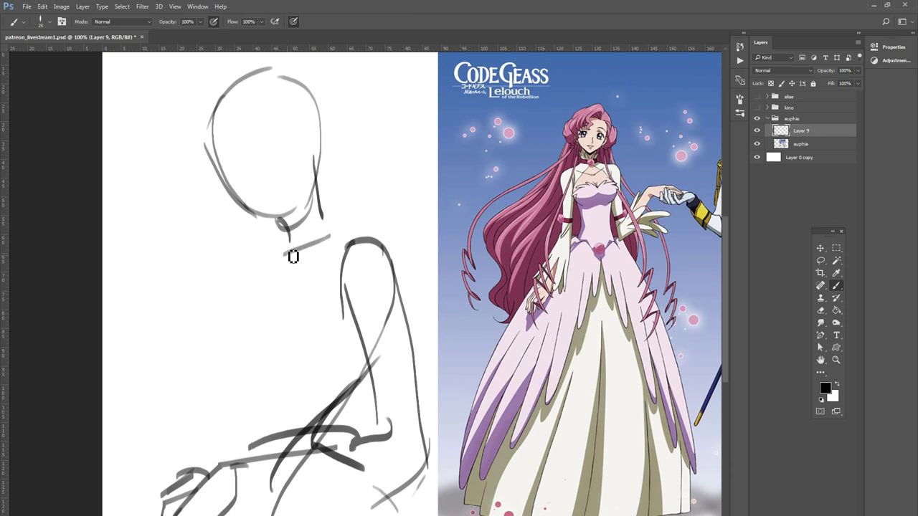
{"action": "mouse_move", "coordinate": [275, 258]}
{"action": "left_mouse_down"}
{"action": "mouse_move", "coordinate": [330, 235]}
{"action": "mouse_move", "coordinate": [388, 241]}
{"action": "left_mouse_up"}
{"action": "mouse_move", "coordinate": [303, 245]}
{"action": "left_mouse_down"}
{"action": "mouse_move", "coordinate": [254, 263]}
{"action": "mouse_move", "coordinate": [242, 288]}
{"action": "mouse_move", "coordinate": [208, 313]}
{"action": "mouse_move", "coordinate": [178, 362]}
{"action": "mouse_move", "coordinate": [202, 393]}
{"action": "left_mouse_up"}
{"action": "mouse_move", "coordinate": [184, 338]}
{"action": "left_mouse_down"}
{"action": "mouse_move", "coordinate": [207, 399]}
{"action": "mouse_move", "coordinate": [210, 459]}
{"action": "left_mouse_up"}
{"action": "left_click_drag", "start_coordinate": [205, 399], "coordinate": [210, 475]}
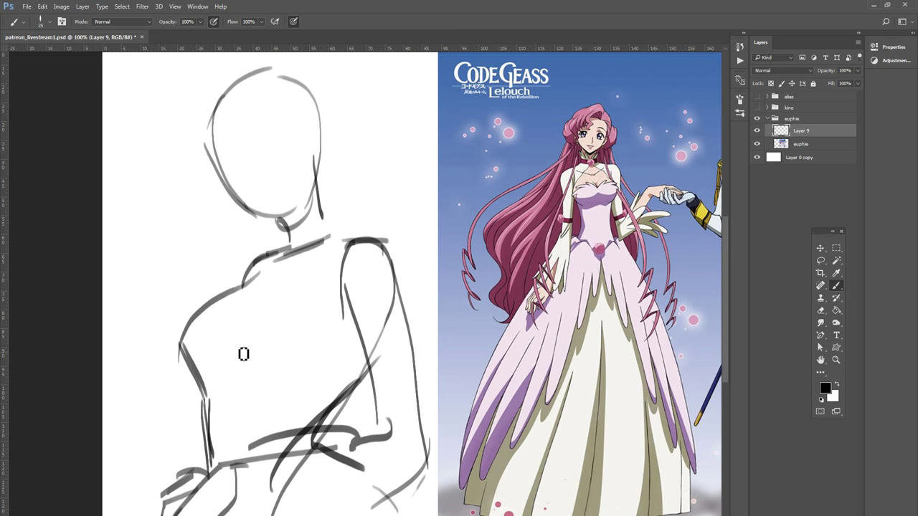
Step: Darken the line along the arm, redrawing it until it sits right
{"action": "left_click_drag", "start_coordinate": [378, 281], "coordinate": [354, 359]}
{"action": "left_click_drag", "start_coordinate": [374, 325], "coordinate": [353, 368]}
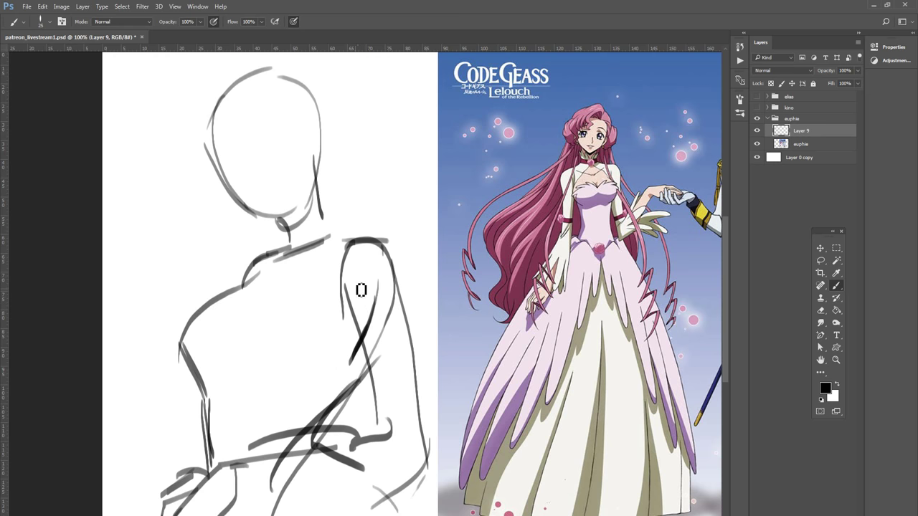
{"action": "key", "text": "ctrl+z"}
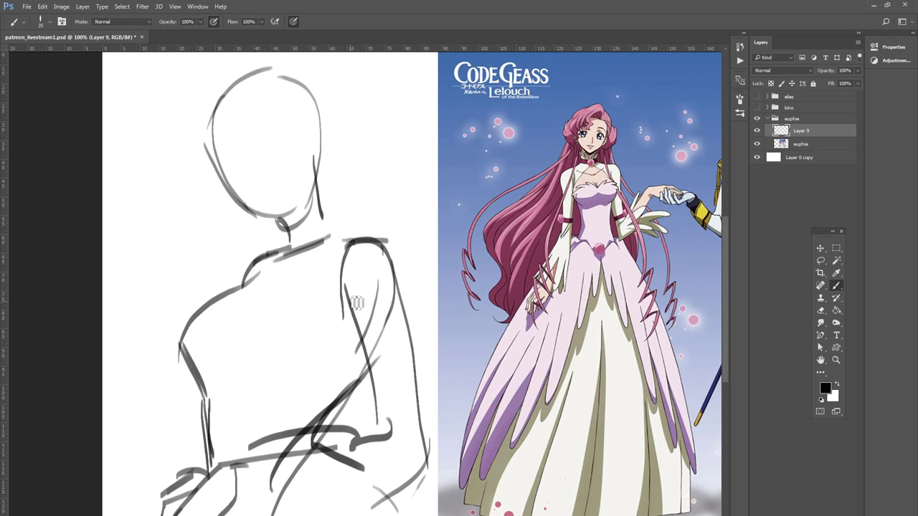
{"action": "left_click_drag", "start_coordinate": [356, 300], "coordinate": [331, 370]}
{"action": "key", "text": "ctrl+z"}
{"action": "mouse_move", "coordinate": [362, 320]}
{"action": "left_mouse_down"}
{"action": "mouse_move", "coordinate": [332, 367]}
{"action": "mouse_move", "coordinate": [310, 448]}
{"action": "left_mouse_up"}
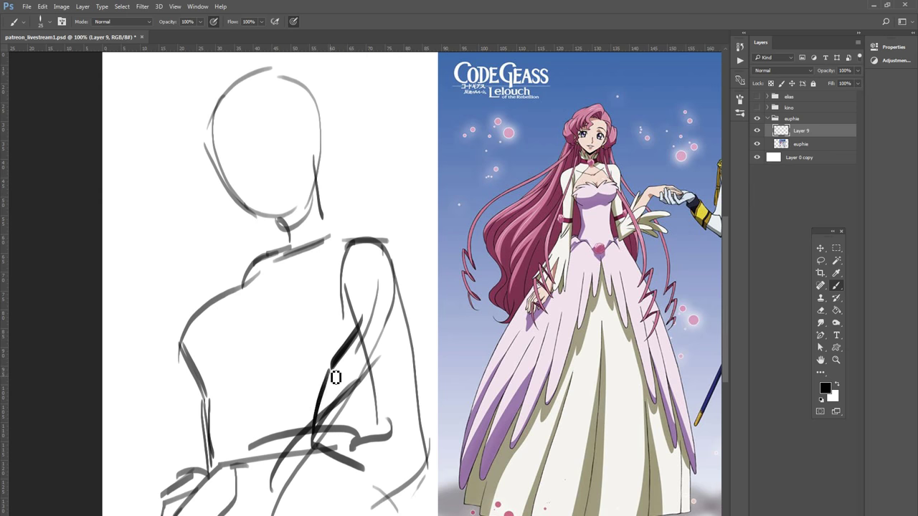
Step: Add lower-left strokes, vertical torso lines, and the chest and shoulder contour
{"action": "mouse_move", "coordinate": [204, 402]}
{"action": "left_mouse_down"}
{"action": "mouse_move", "coordinate": [207, 429]}
{"action": "mouse_move", "coordinate": [166, 463]}
{"action": "left_mouse_up"}
{"action": "mouse_move", "coordinate": [205, 434]}
{"action": "left_mouse_down"}
{"action": "mouse_move", "coordinate": [161, 475]}
{"action": "mouse_move", "coordinate": [187, 465]}
{"action": "mouse_move", "coordinate": [152, 515]}
{"action": "left_mouse_up"}
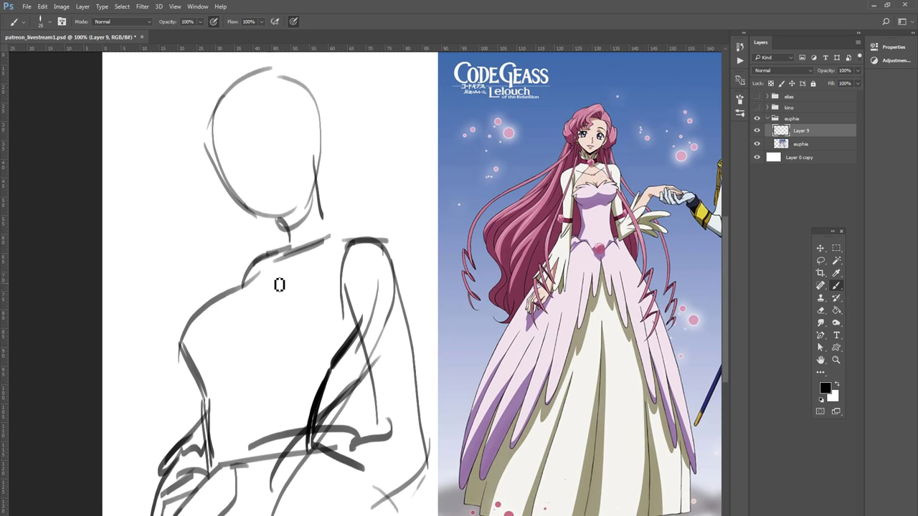
{"action": "left_click_drag", "start_coordinate": [247, 301], "coordinate": [236, 401]}
{"action": "key", "text": "ctrl+z"}
{"action": "left_click_drag", "start_coordinate": [224, 327], "coordinate": [229, 460]}
{"action": "mouse_move", "coordinate": [232, 321]}
{"action": "left_mouse_down"}
{"action": "mouse_move", "coordinate": [230, 314]}
{"action": "mouse_move", "coordinate": [271, 292]}
{"action": "mouse_move", "coordinate": [338, 313]}
{"action": "left_mouse_up"}
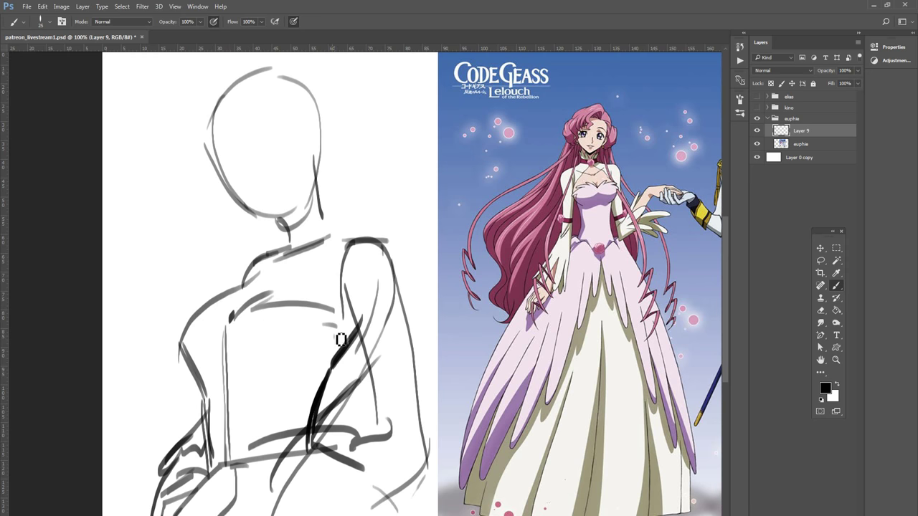
{"action": "mouse_move", "coordinate": [220, 309]}
{"action": "left_mouse_down"}
{"action": "mouse_move", "coordinate": [204, 298]}
{"action": "mouse_move", "coordinate": [184, 335]}
{"action": "mouse_move", "coordinate": [195, 353]}
{"action": "left_mouse_up"}
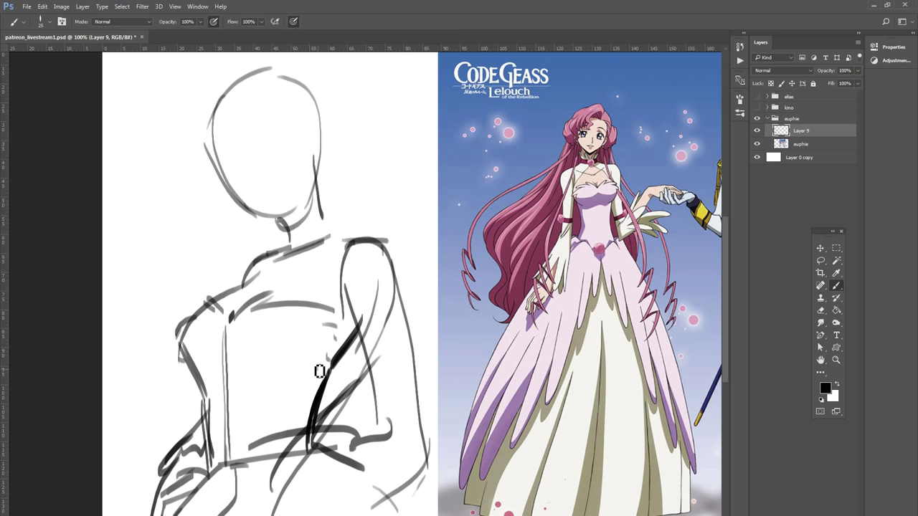
{"action": "mouse_move", "coordinate": [309, 374]}
{"action": "left_mouse_down"}
{"action": "mouse_move", "coordinate": [302, 377]}
{"action": "mouse_move", "coordinate": [329, 371]}
{"action": "left_mouse_up"}
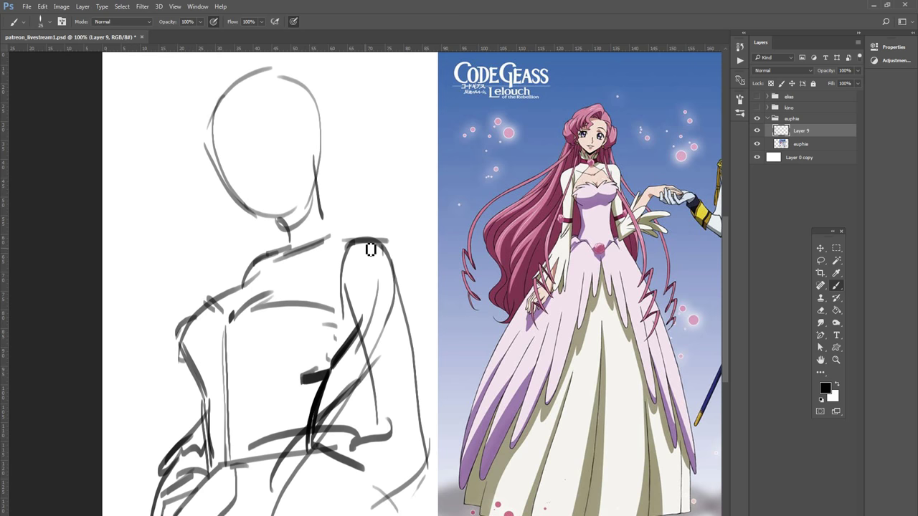
Step: Add a small bow mark at the neck and darken the head's top and right side
{"action": "left_click_drag", "start_coordinate": [324, 254], "coordinate": [353, 305]}
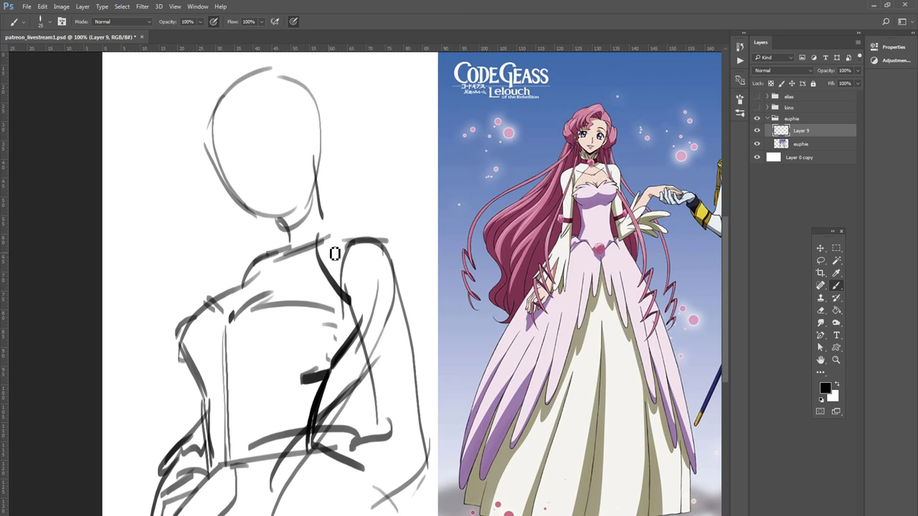
{"action": "key", "text": "ctrl+z"}
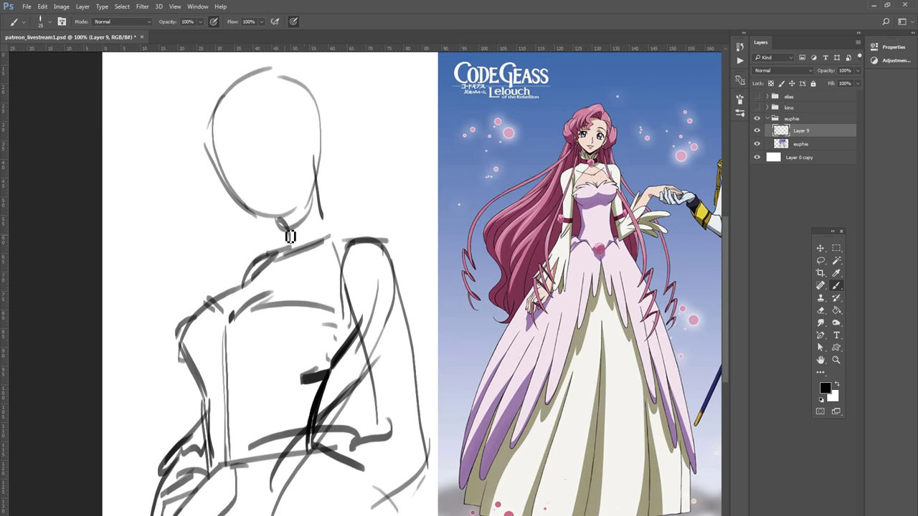
{"action": "left_click_drag", "start_coordinate": [278, 230], "coordinate": [284, 229]}
{"action": "scroll", "coordinate": [368, 204], "scroll_direction": "up", "scroll_amount": 2}
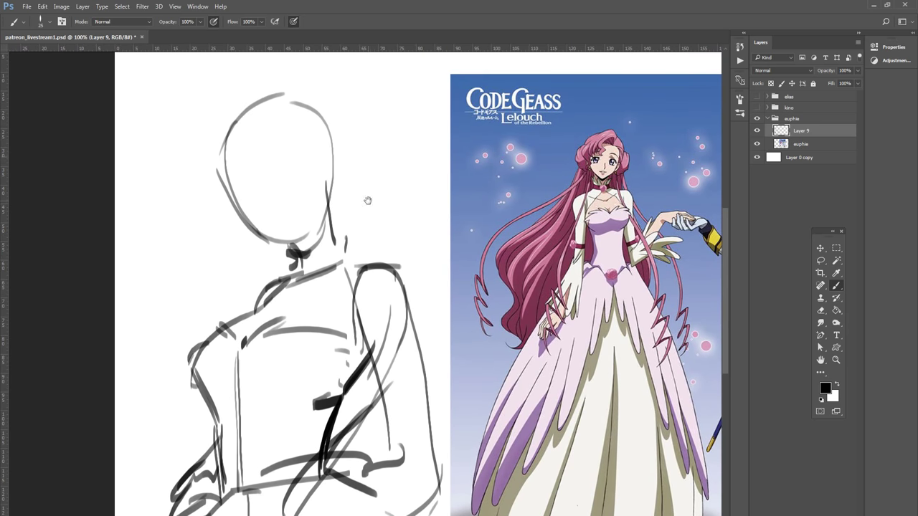
{"action": "mouse_move", "coordinate": [301, 97]}
{"action": "left_mouse_down"}
{"action": "mouse_move", "coordinate": [357, 149]}
{"action": "mouse_move", "coordinate": [340, 179]}
{"action": "mouse_move", "coordinate": [347, 204]}
{"action": "left_mouse_up"}
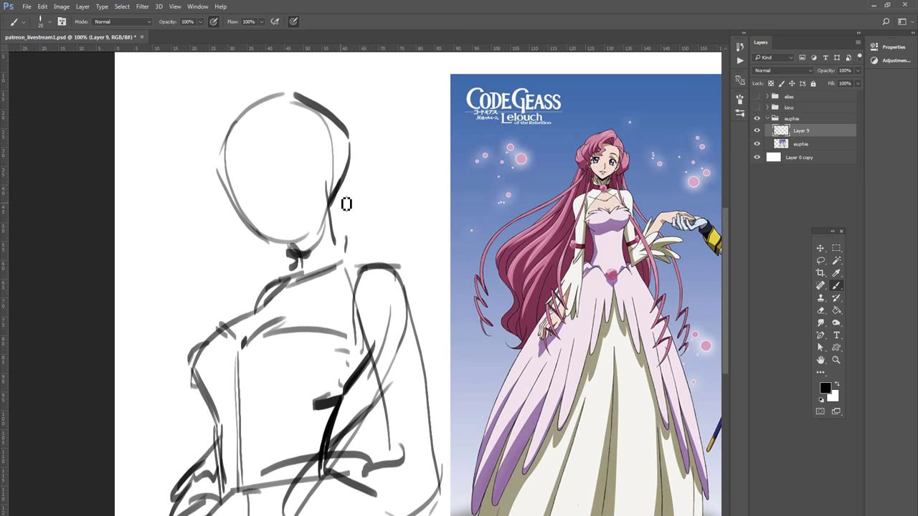
{"action": "key", "text": "ctrl+alt+z"}
{"action": "key", "text": "ctrl+alt+z"}
{"action": "key", "text": "ctrl+alt+z"}
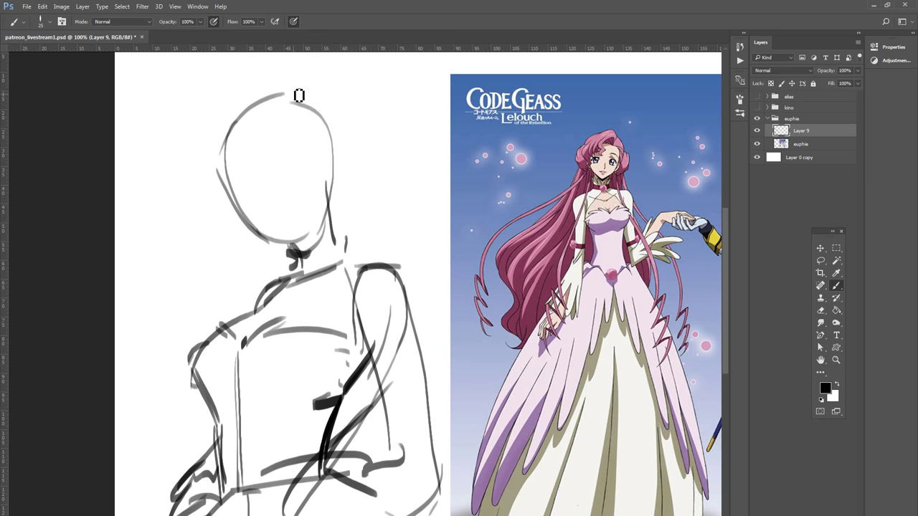
{"action": "left_click_drag", "start_coordinate": [299, 94], "coordinate": [328, 194]}
{"action": "key", "text": "ctrl+alt+z"}
{"action": "left_click_drag", "start_coordinate": [301, 95], "coordinate": [333, 205]}
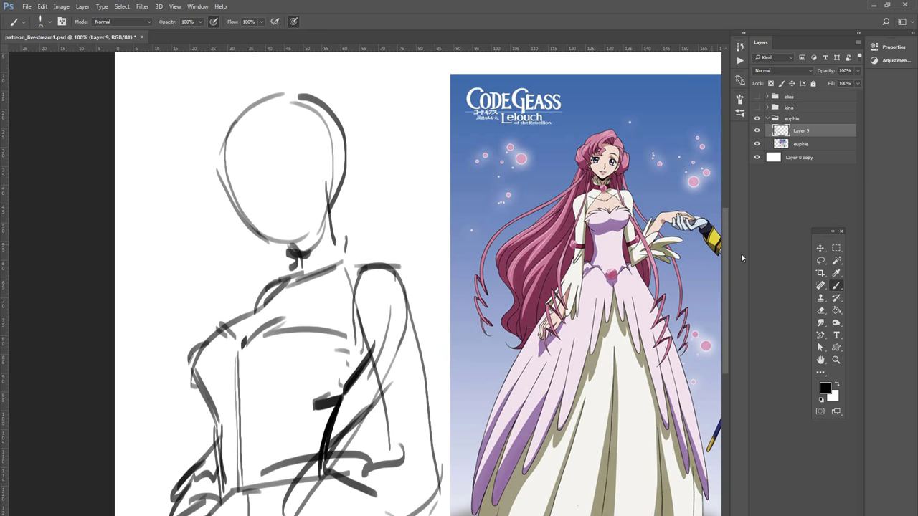
Step: Move the euphie reference picture to the right
{"action": "left_click", "coordinate": [807, 148]}
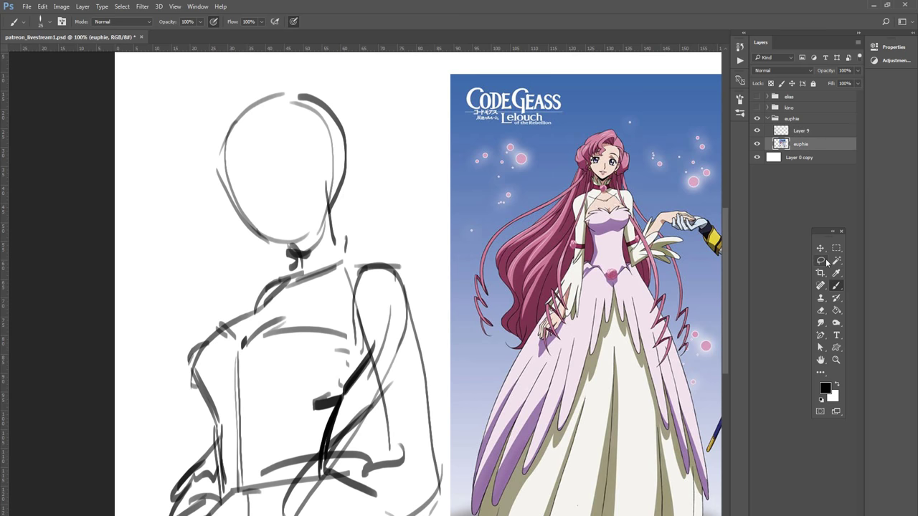
{"action": "left_click", "coordinate": [820, 247]}
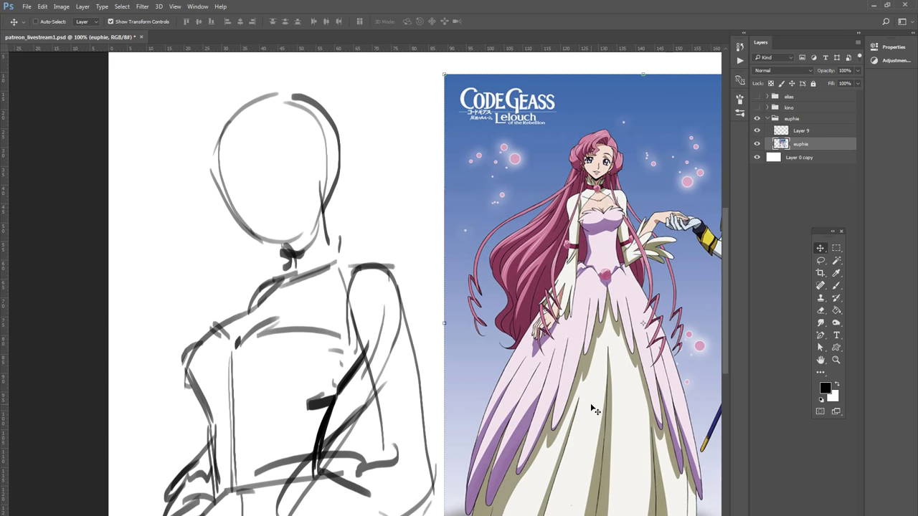
{"action": "left_click_drag", "start_coordinate": [595, 410], "coordinate": [715, 444]}
Step: Shift the Layer 9 sketch right and rotate it about 9.5° counter-clockwise
{"action": "left_click", "coordinate": [807, 132]}
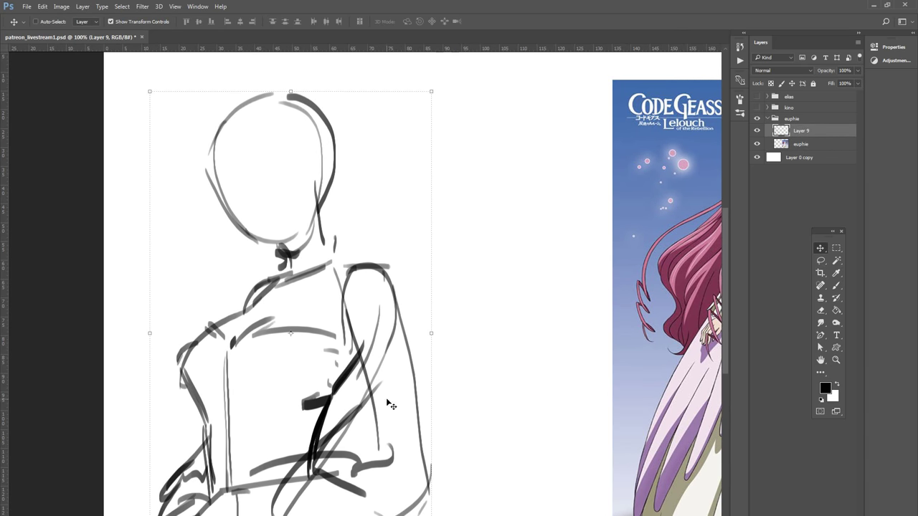
{"action": "left_click_drag", "start_coordinate": [388, 406], "coordinate": [513, 401]}
{"action": "left_click_drag", "start_coordinate": [594, 414], "coordinate": [589, 341]}
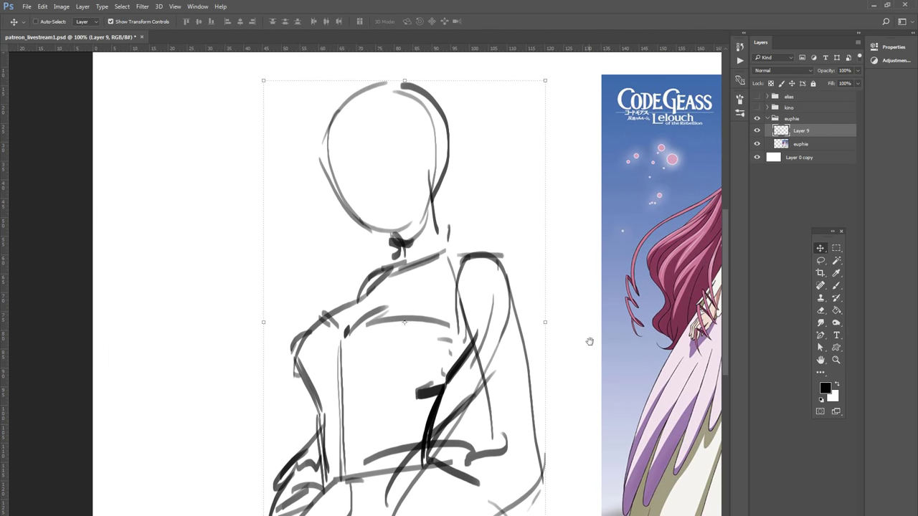
{"action": "mouse_move", "coordinate": [554, 299]}
{"action": "left_mouse_down"}
{"action": "mouse_move", "coordinate": [549, 273]}
{"action": "mouse_move", "coordinate": [558, 312]}
{"action": "left_mouse_up"}
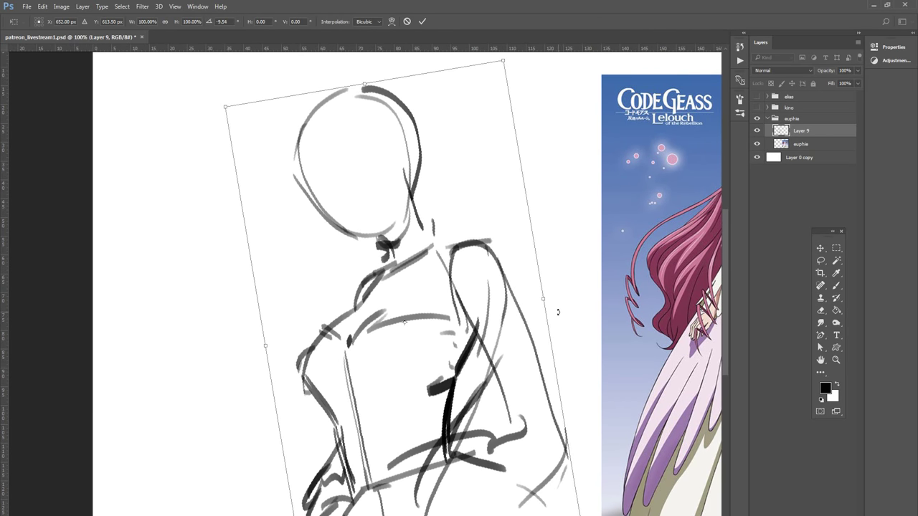
{"action": "key", "text": "Return"}
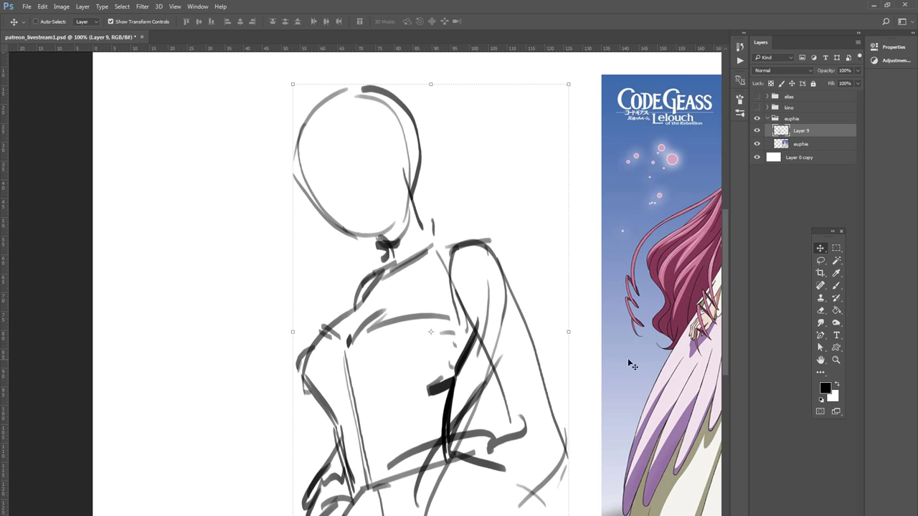
Step: Scale the sketch down to about 94% with a slight tilt adjustment
{"action": "key", "text": "ctrl+minus"}
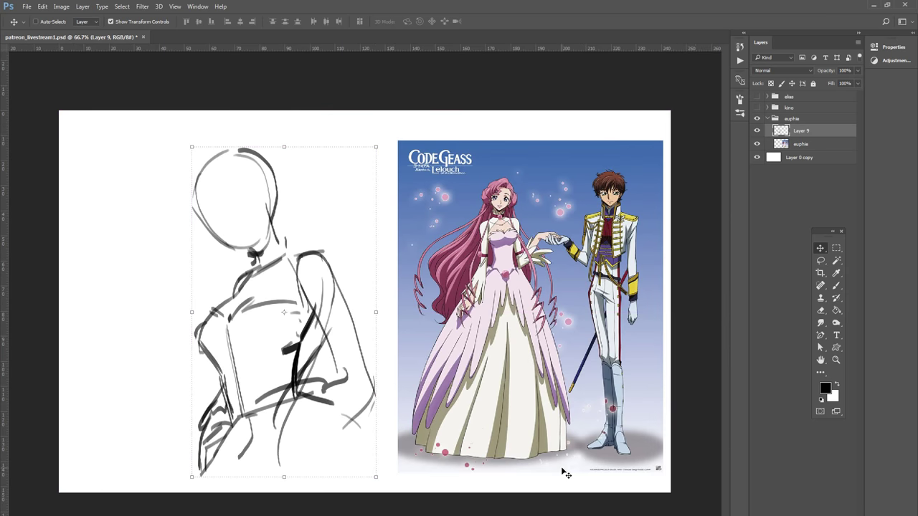
{"action": "mouse_move", "coordinate": [376, 478]}
{"action": "left_mouse_down"}
{"action": "mouse_move", "coordinate": [363, 461]}
{"action": "mouse_move", "coordinate": [373, 479]}
{"action": "left_mouse_up"}
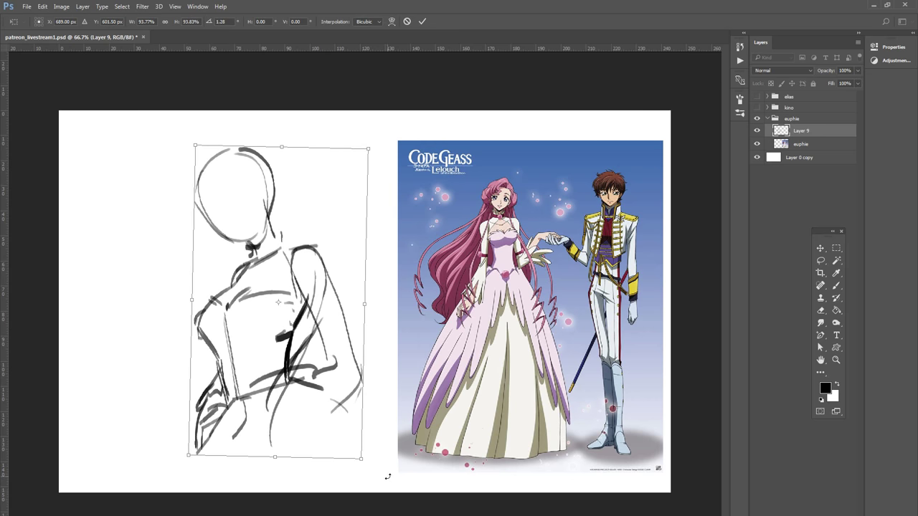
{"action": "key", "text": "Return"}
{"action": "key", "text": "ctrl+plus"}
{"action": "mouse_move", "coordinate": [390, 470]}
{"action": "left_mouse_down"}
{"action": "mouse_move", "coordinate": [535, 372]}
{"action": "mouse_move", "coordinate": [502, 364]}
{"action": "left_mouse_up"}
Step: Draw the skirt's left edge and folds at the lower left
{"action": "key", "text": "b"}
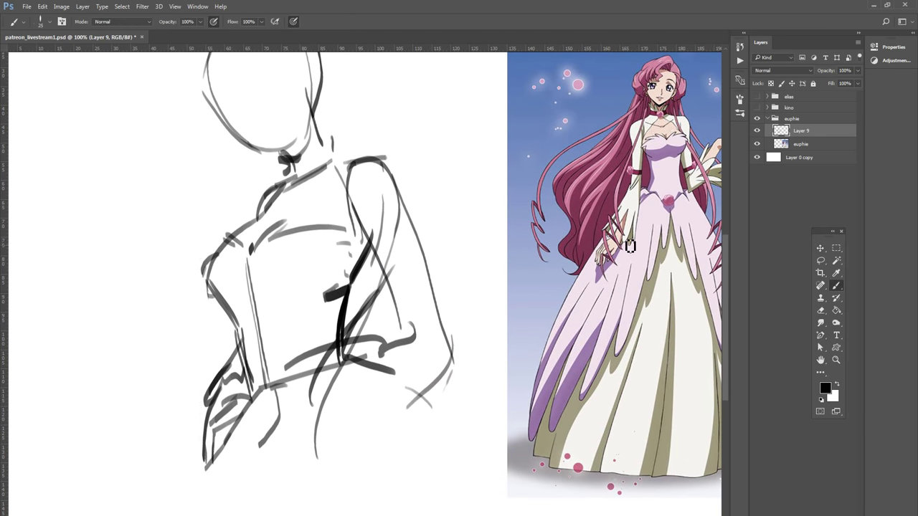
{"action": "left_click_drag", "start_coordinate": [207, 390], "coordinate": [43, 479]}
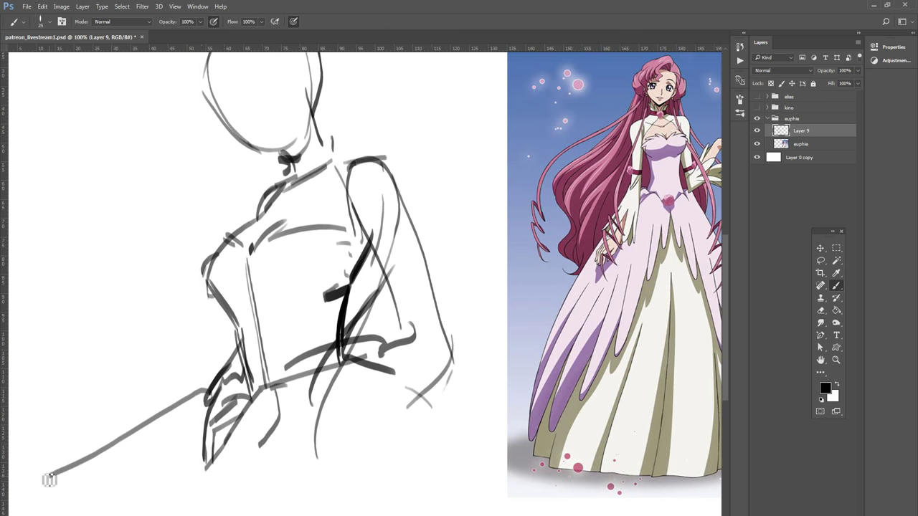
{"action": "key", "text": "ctrl+z"}
{"action": "left_click_drag", "start_coordinate": [214, 396], "coordinate": [82, 515]}
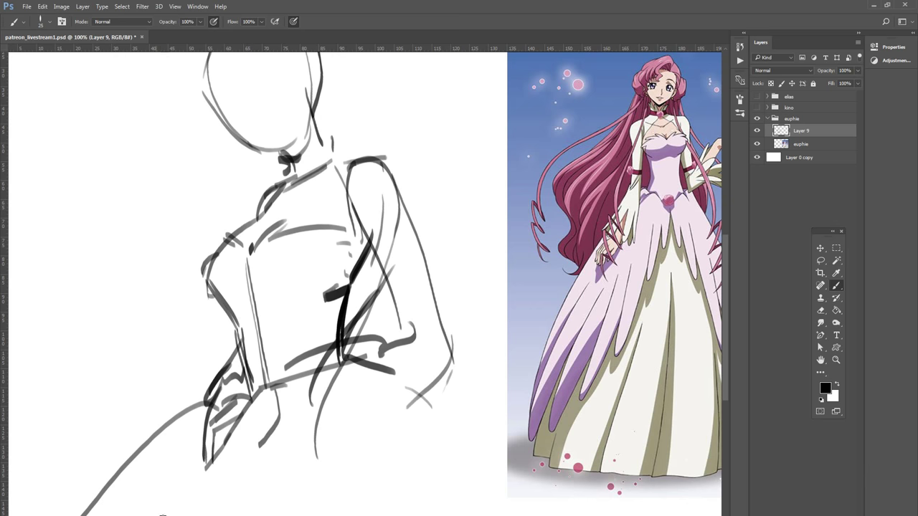
{"action": "left_click_drag", "start_coordinate": [262, 406], "coordinate": [199, 515]}
{"action": "left_click_drag", "start_coordinate": [294, 387], "coordinate": [201, 515]}
Step: Add long dark fold lines on the skirt's right side down to the hem
{"action": "left_click_drag", "start_coordinate": [346, 362], "coordinate": [390, 423]}
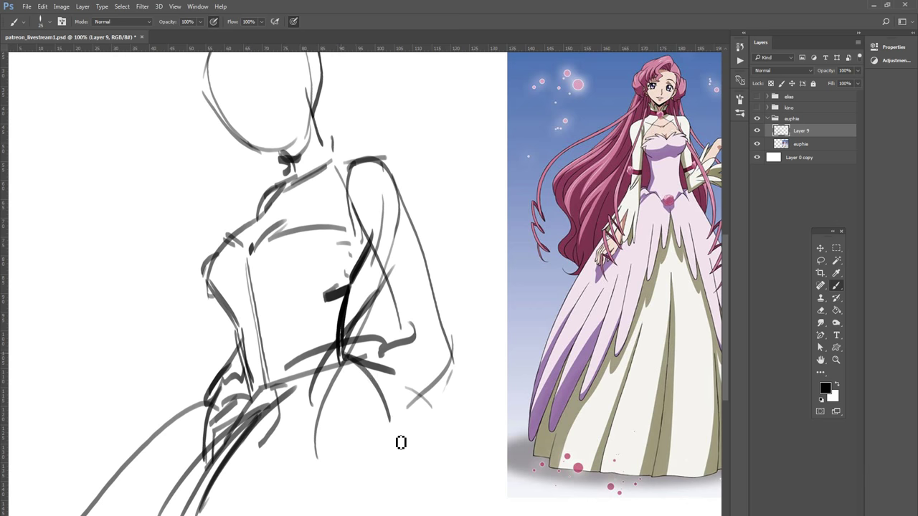
{"action": "left_click_drag", "start_coordinate": [366, 363], "coordinate": [393, 515]}
{"action": "left_click_drag", "start_coordinate": [366, 378], "coordinate": [443, 515]}
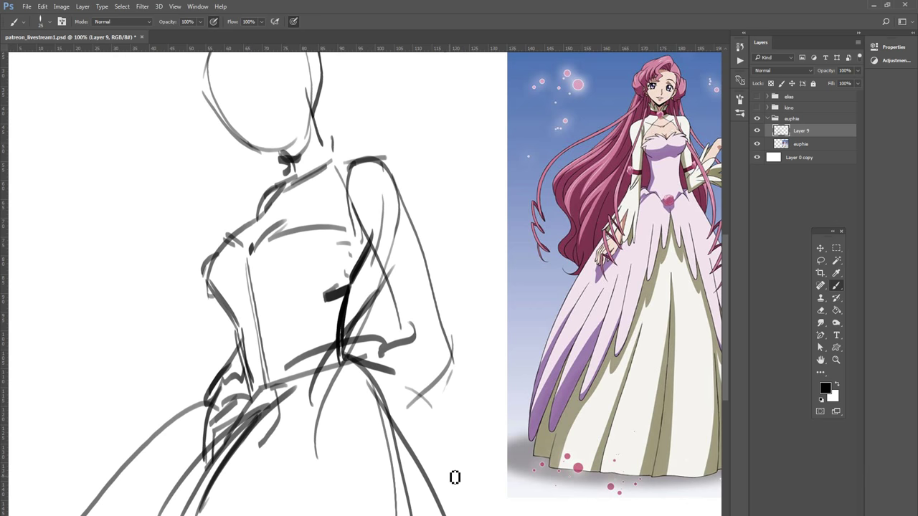
{"action": "left_click_drag", "start_coordinate": [391, 386], "coordinate": [462, 515]}
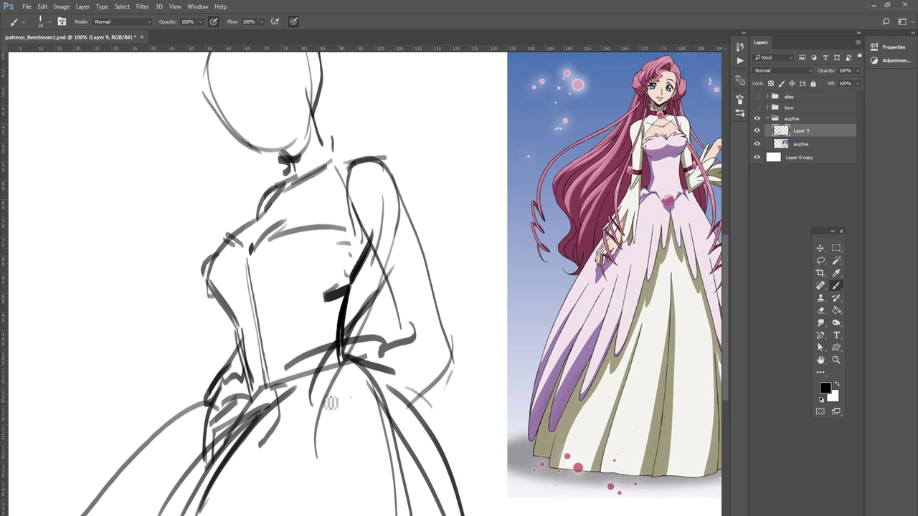
Step: Draw a waistline dipping into the skirt, plus a vertical fold and darker shading
{"action": "left_click_drag", "start_coordinate": [276, 424], "coordinate": [374, 408]}
{"action": "key", "text": "ctrl+z"}
{"action": "left_click_drag", "start_coordinate": [276, 429], "coordinate": [400, 489]}
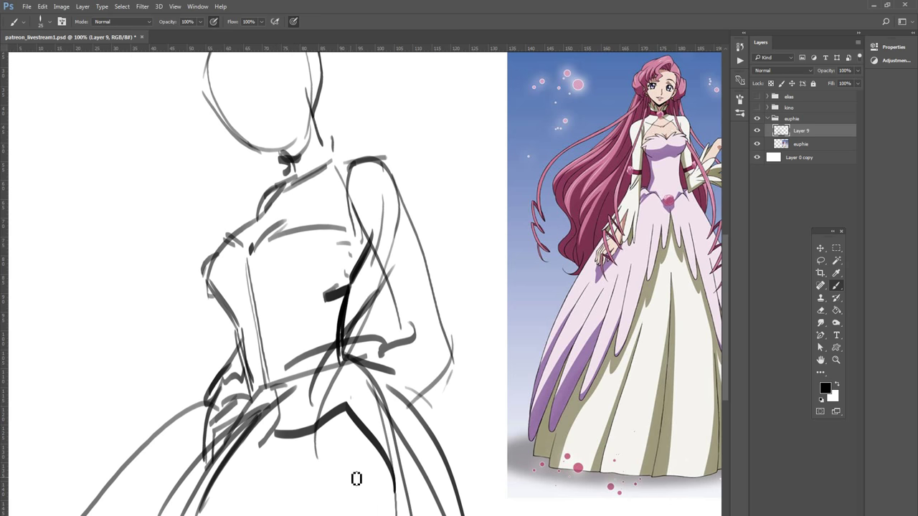
{"action": "left_click_drag", "start_coordinate": [335, 434], "coordinate": [336, 489]}
{"action": "mouse_move", "coordinate": [382, 440]}
{"action": "left_mouse_down"}
{"action": "mouse_move", "coordinate": [350, 402]}
{"action": "mouse_move", "coordinate": [368, 395]}
{"action": "left_mouse_up"}
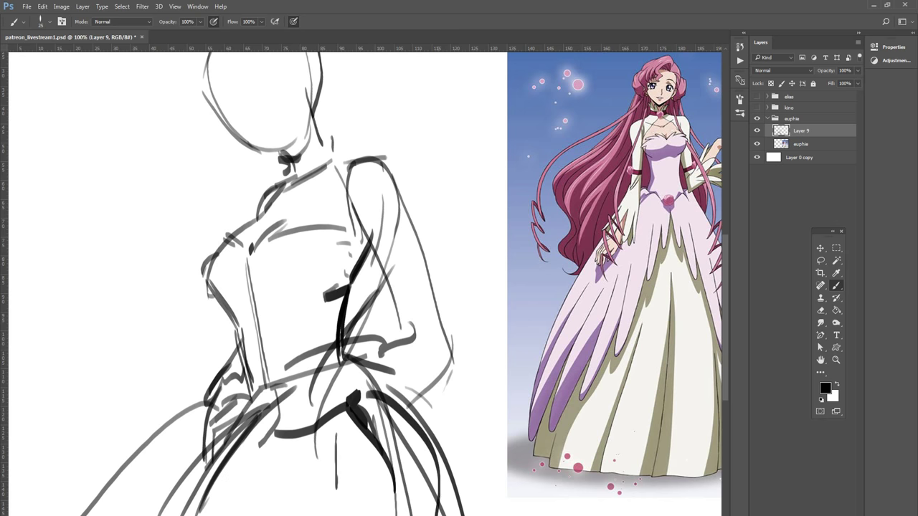
{"action": "left_click_drag", "start_coordinate": [452, 395], "coordinate": [469, 496]}
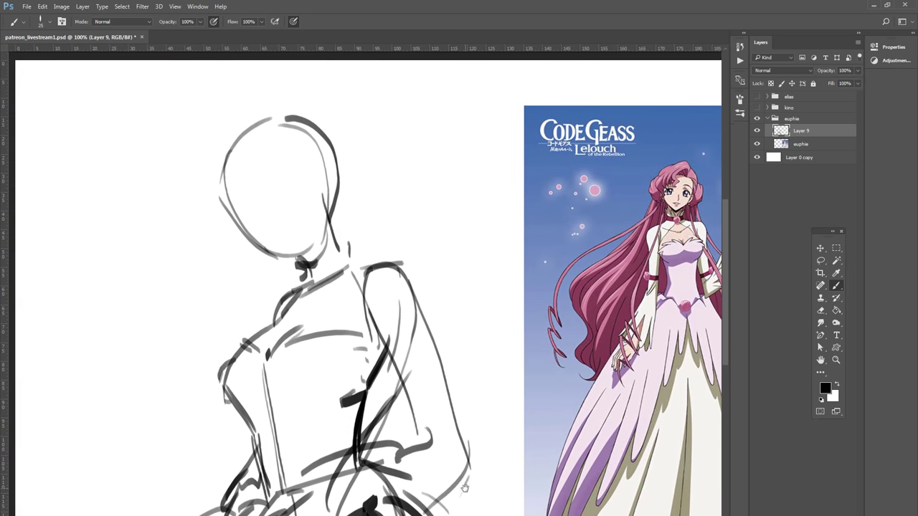
Step: Lasso the head, rotate and shift it over the neck, then sketch an eye line
{"action": "left_click", "coordinate": [820, 261]}
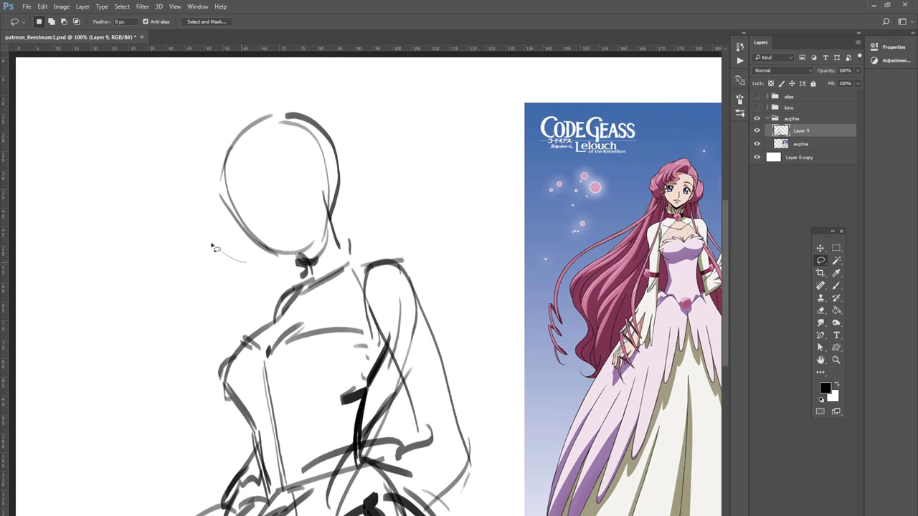
{"action": "left_click_drag", "start_coordinate": [212, 247], "coordinate": [376, 181]}
{"action": "left_click_drag", "start_coordinate": [333, 246], "coordinate": [252, 272]}
{"action": "key", "text": "v"}
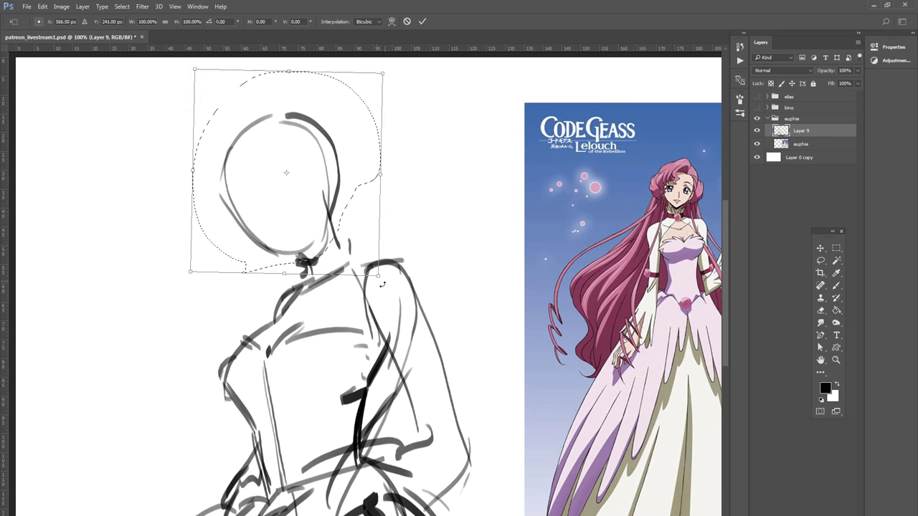
{"action": "mouse_move", "coordinate": [385, 250]}
{"action": "left_mouse_down"}
{"action": "mouse_move", "coordinate": [363, 223]}
{"action": "mouse_move", "coordinate": [443, 203]}
{"action": "mouse_move", "coordinate": [446, 166]}
{"action": "left_mouse_up"}
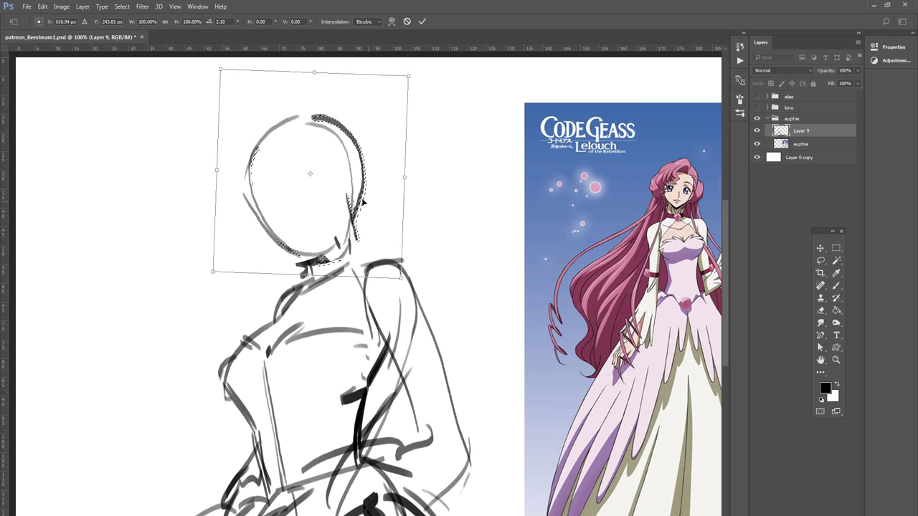
{"action": "left_click_drag", "start_coordinate": [374, 202], "coordinate": [353, 199]}
{"action": "key", "text": "Return"}
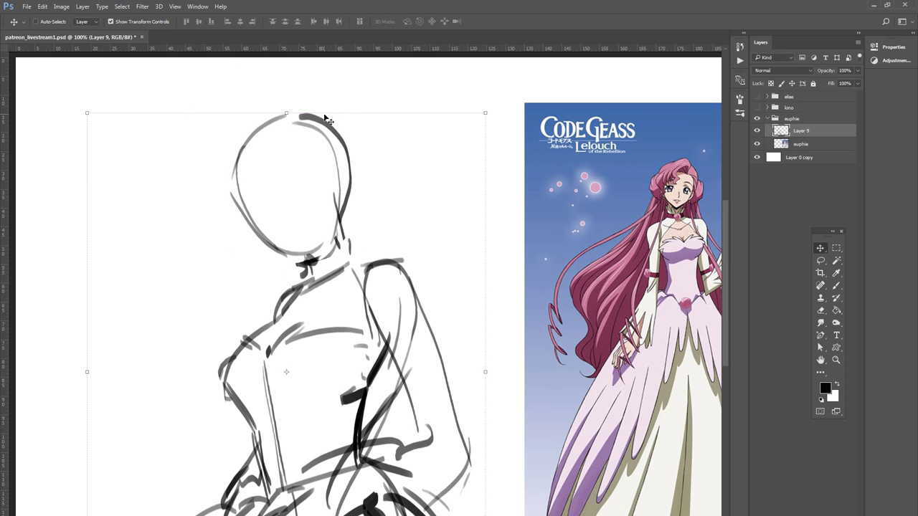
{"action": "key", "text": "b"}
{"action": "left_click_drag", "start_coordinate": [248, 206], "coordinate": [342, 185]}
Step: Sketch the face guidelines: a horizontal eye line and a vertical centre line through the head
{"action": "key", "text": "ctrl+alt+z"}
{"action": "key", "text": "ctrl+alt+z"}
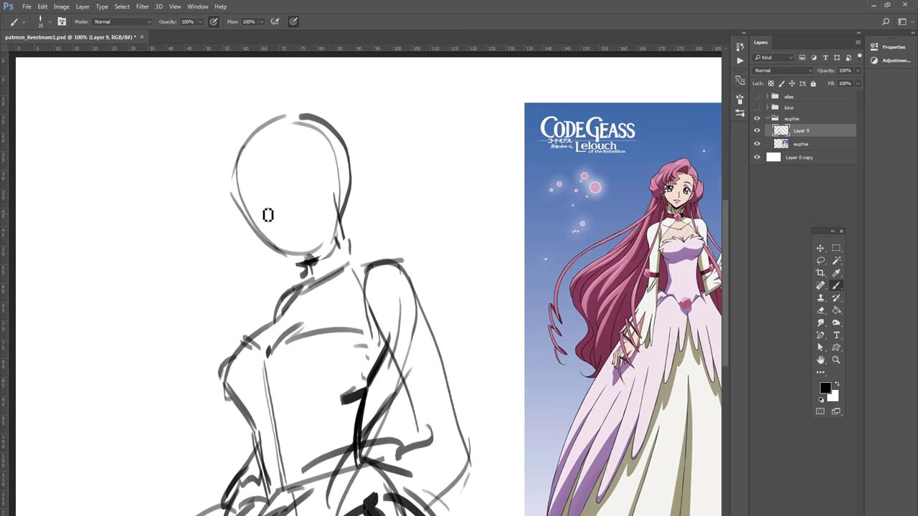
{"action": "left_click_drag", "start_coordinate": [242, 203], "coordinate": [339, 183]}
{"action": "key", "text": "ctrl+alt+z"}
{"action": "left_click_drag", "start_coordinate": [251, 213], "coordinate": [335, 188]}
{"action": "key", "text": "ctrl+alt+z"}
{"action": "key", "text": "ctrl+alt+z"}
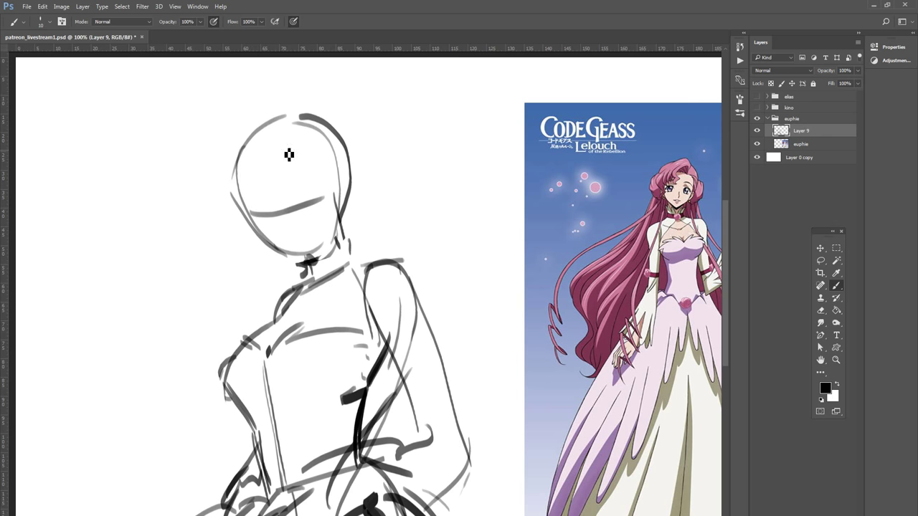
{"action": "left_click_drag", "start_coordinate": [268, 122], "coordinate": [298, 280]}
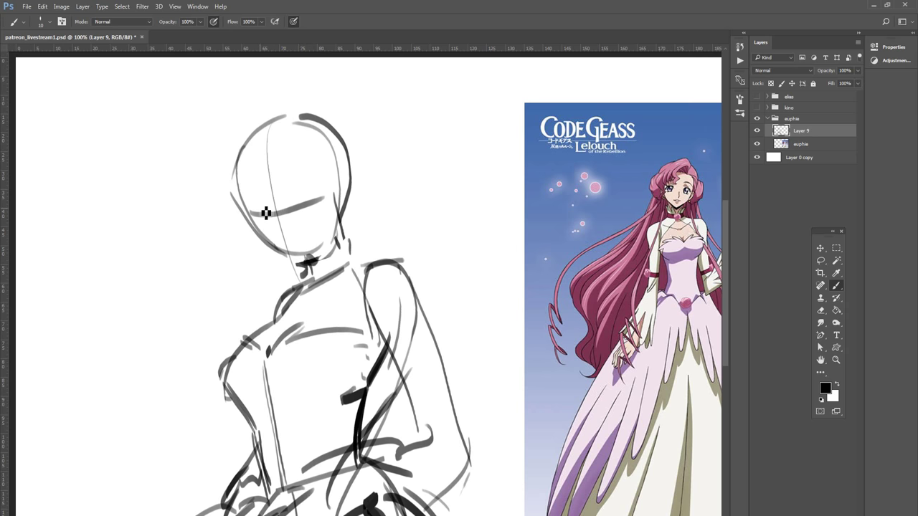
{"action": "key", "text": "e"}
{"action": "left_click_drag", "start_coordinate": [322, 190], "coordinate": [256, 211]}
{"action": "key", "text": "b"}
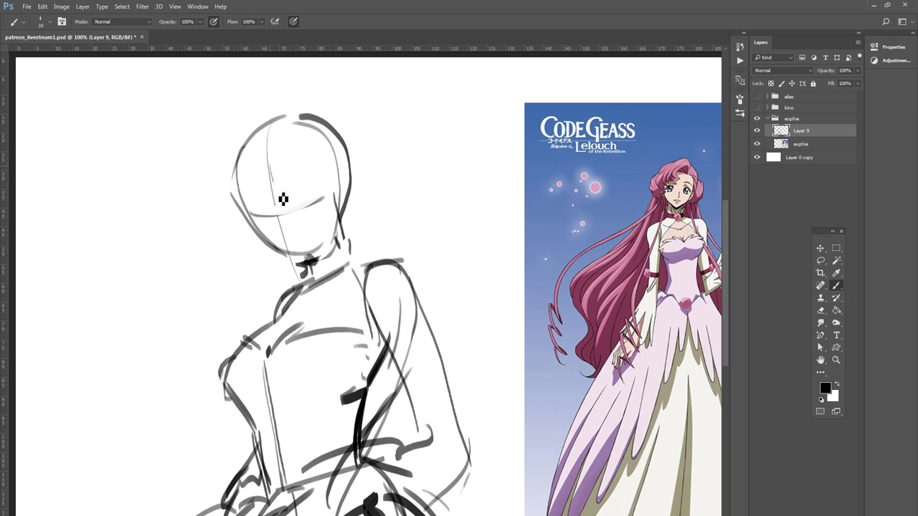
{"action": "left_click_drag", "start_coordinate": [273, 181], "coordinate": [295, 257]}
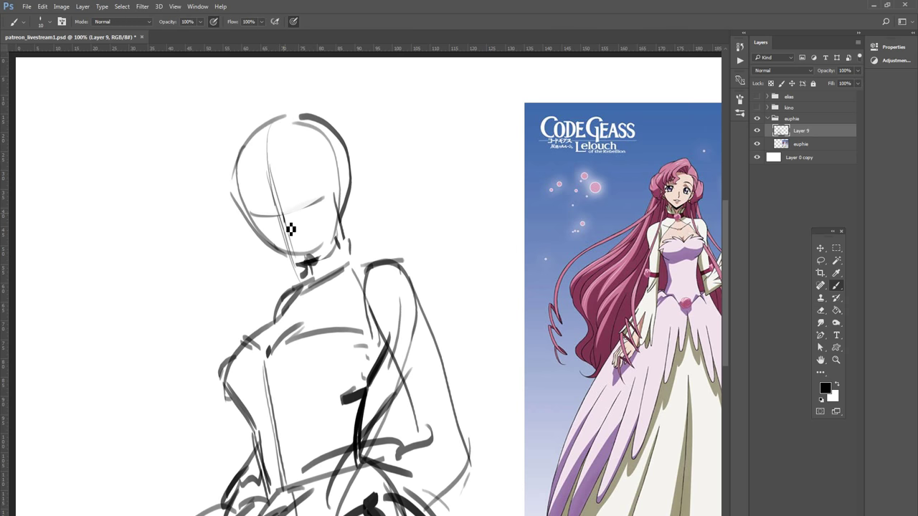
{"action": "left_click_drag", "start_coordinate": [290, 239], "coordinate": [281, 231]}
{"action": "left_click_drag", "start_coordinate": [289, 175], "coordinate": [336, 185]}
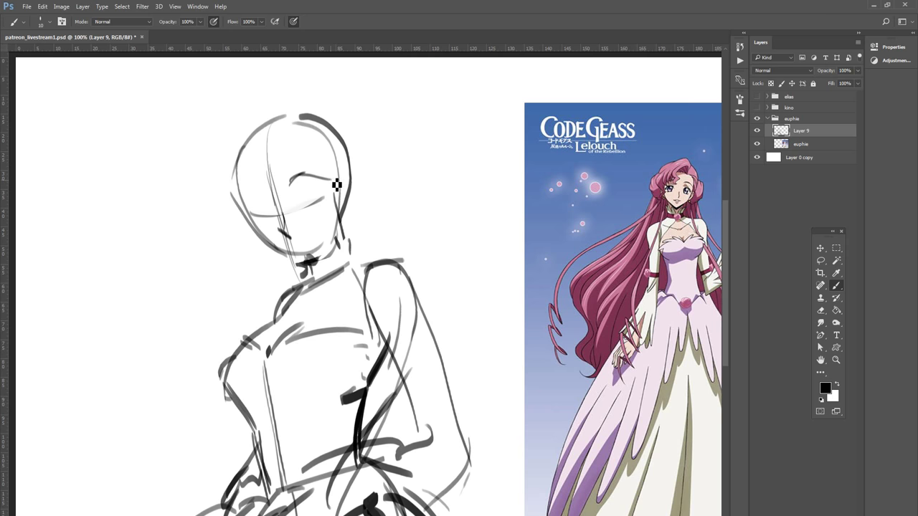
Step: Draw both eyelid lines, fill the right iris, and add a brow above the right eye
{"action": "left_click_drag", "start_coordinate": [241, 193], "coordinate": [263, 188]}
{"action": "left_click_drag", "start_coordinate": [290, 186], "coordinate": [331, 180]}
{"action": "left_click_drag", "start_coordinate": [247, 194], "coordinate": [266, 193]}
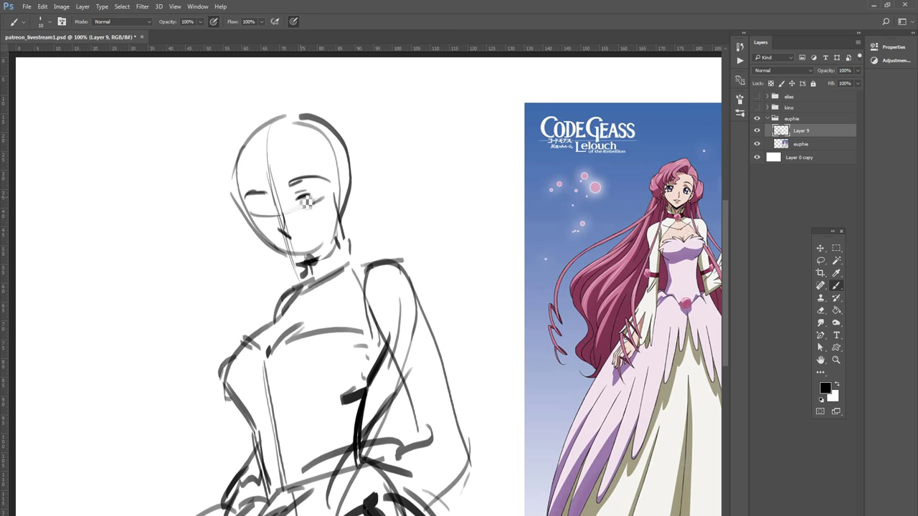
{"action": "left_click_drag", "start_coordinate": [307, 203], "coordinate": [338, 202]}
{"action": "mouse_move", "coordinate": [324, 198]}
{"action": "left_mouse_down"}
{"action": "mouse_move", "coordinate": [316, 210]}
{"action": "mouse_move", "coordinate": [324, 206]}
{"action": "left_mouse_up"}
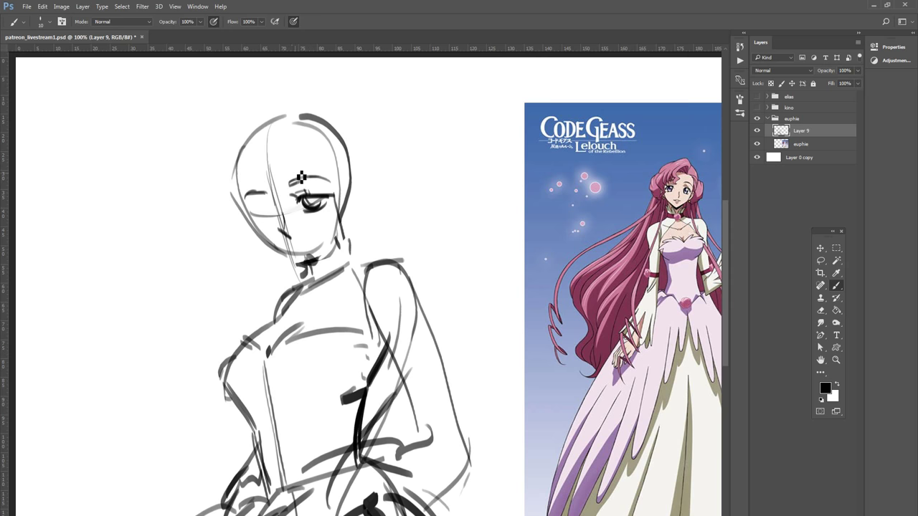
{"action": "left_click_drag", "start_coordinate": [302, 178], "coordinate": [310, 180]}
{"action": "key", "text": "e"}
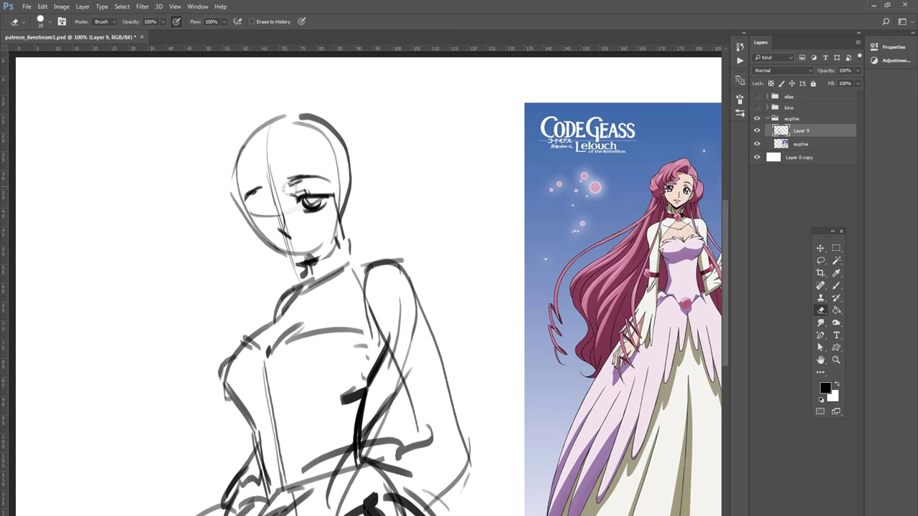
{"action": "left_click_drag", "start_coordinate": [291, 188], "coordinate": [291, 187]}
{"action": "key", "text": "b"}
Step: Draw the nose line and redraw the left eye as a dark shape
{"action": "left_click_drag", "start_coordinate": [278, 205], "coordinate": [275, 218]}
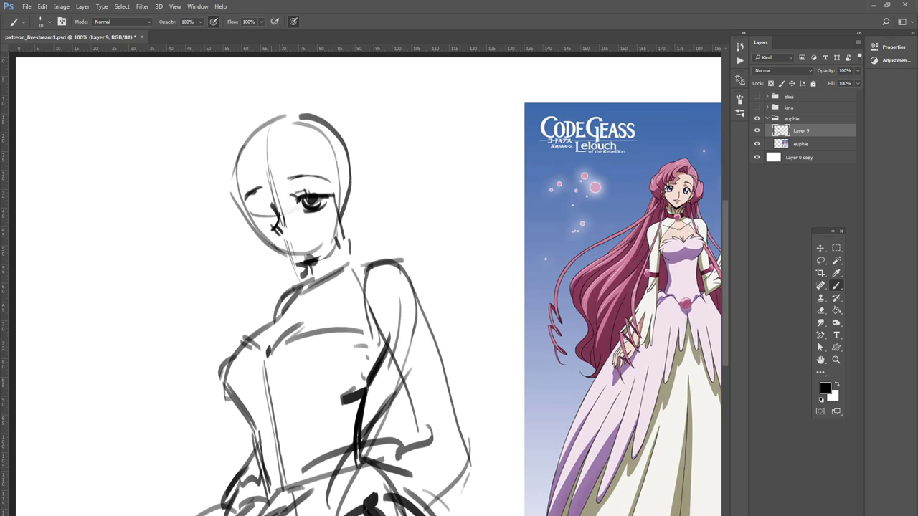
{"action": "key", "text": "e"}
{"action": "mouse_move", "coordinate": [260, 190]}
{"action": "left_mouse_down"}
{"action": "mouse_move", "coordinate": [247, 195]}
{"action": "mouse_move", "coordinate": [261, 190]}
{"action": "left_mouse_up"}
{"action": "key", "text": "b"}
{"action": "left_click_drag", "start_coordinate": [251, 205], "coordinate": [276, 219]}
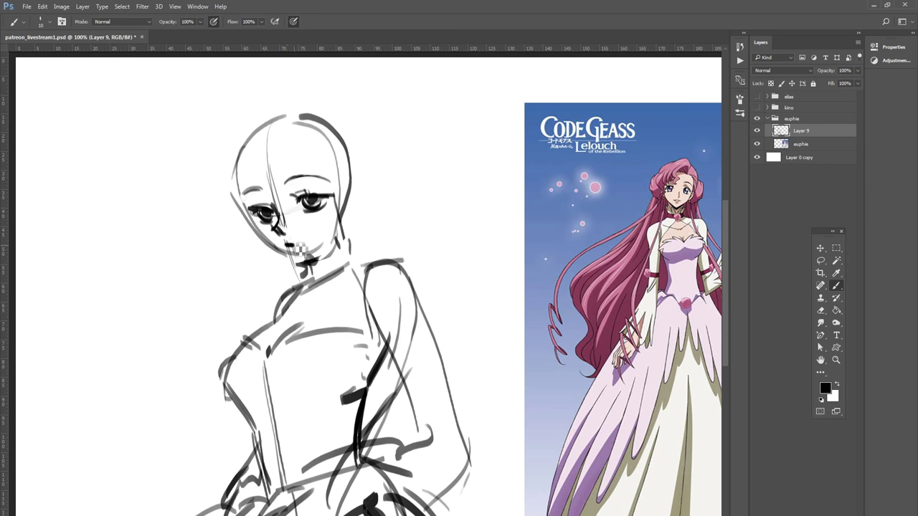
Step: Draw an upturned smile, redraw the chin toward the neck, and add the neck's right side
{"action": "left_click_drag", "start_coordinate": [285, 244], "coordinate": [315, 240]}
{"action": "key", "text": "ctrl+z"}
{"action": "key", "text": "e"}
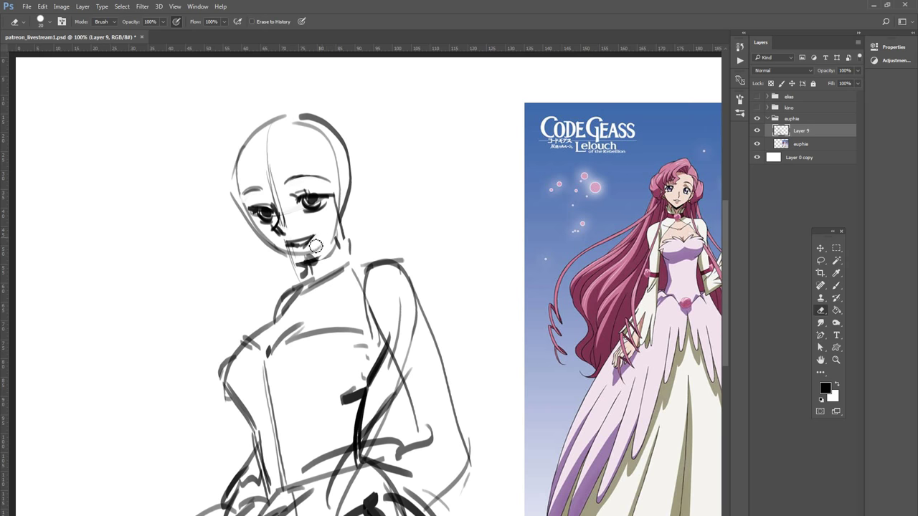
{"action": "left_click_drag", "start_coordinate": [315, 246], "coordinate": [286, 256]}
{"action": "key", "text": "b"}
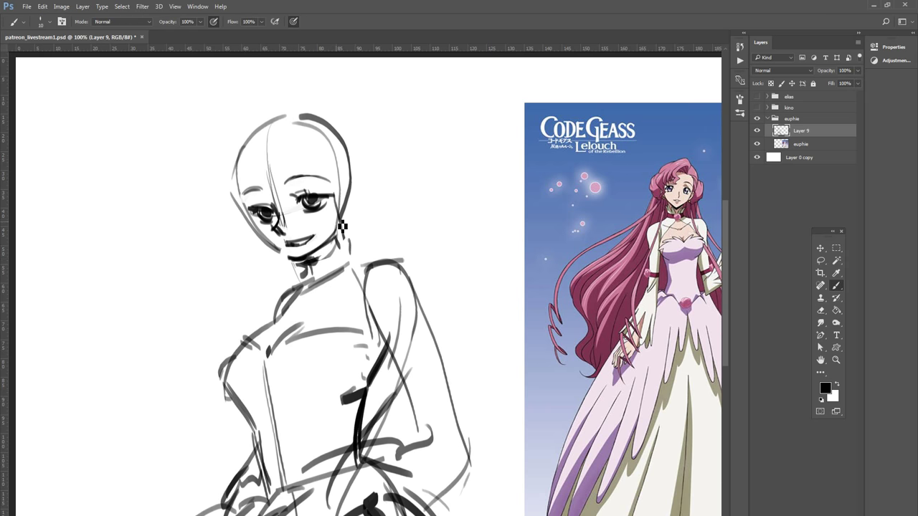
{"action": "key", "text": "ctrl+z"}
{"action": "key", "text": "ctrl+z"}
{"action": "mouse_move", "coordinate": [286, 254]}
{"action": "left_mouse_down"}
{"action": "mouse_move", "coordinate": [326, 271]}
{"action": "mouse_move", "coordinate": [317, 270]}
{"action": "left_mouse_up"}
{"action": "key", "text": "ctrl+z"}
{"action": "key", "text": "e"}
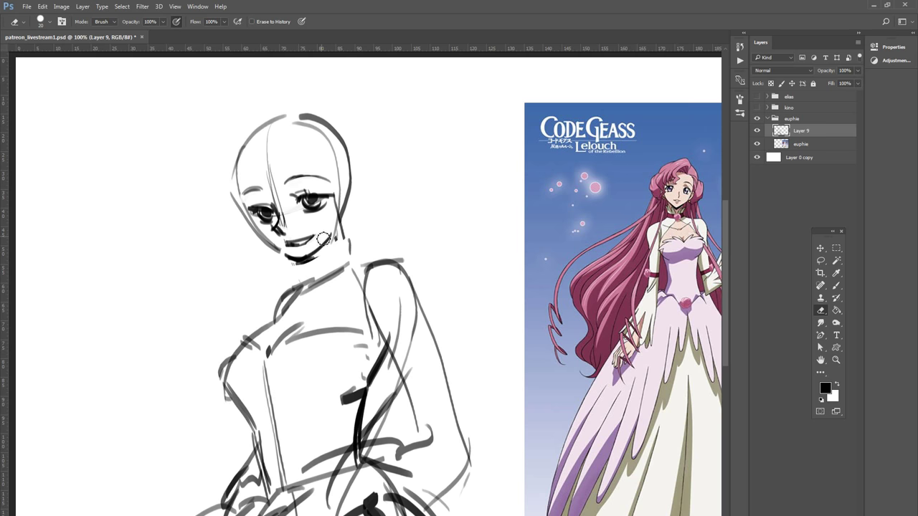
{"action": "key", "text": "b"}
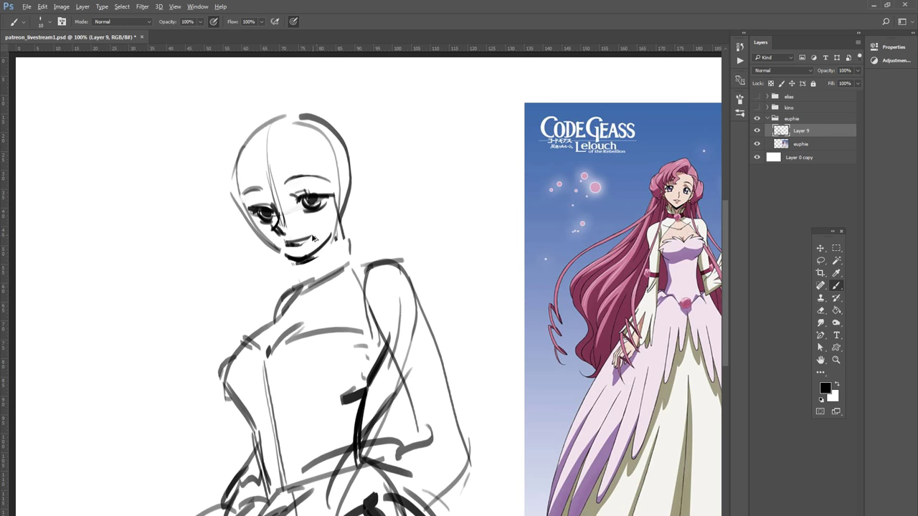
{"action": "left_click_drag", "start_coordinate": [310, 244], "coordinate": [312, 231]}
{"action": "mouse_move", "coordinate": [345, 195]}
{"action": "left_mouse_down"}
{"action": "mouse_move", "coordinate": [358, 273]}
{"action": "mouse_move", "coordinate": [264, 326]}
{"action": "left_mouse_up"}
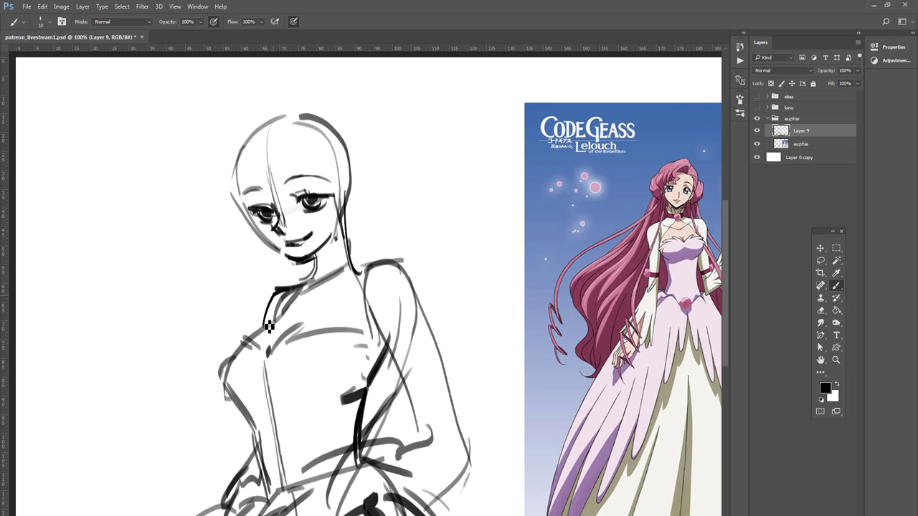
Step: Darken the right shoulder, sketch neck lines to the collar, and strengthen the torso's left side
{"action": "left_click_drag", "start_coordinate": [352, 270], "coordinate": [390, 261]}
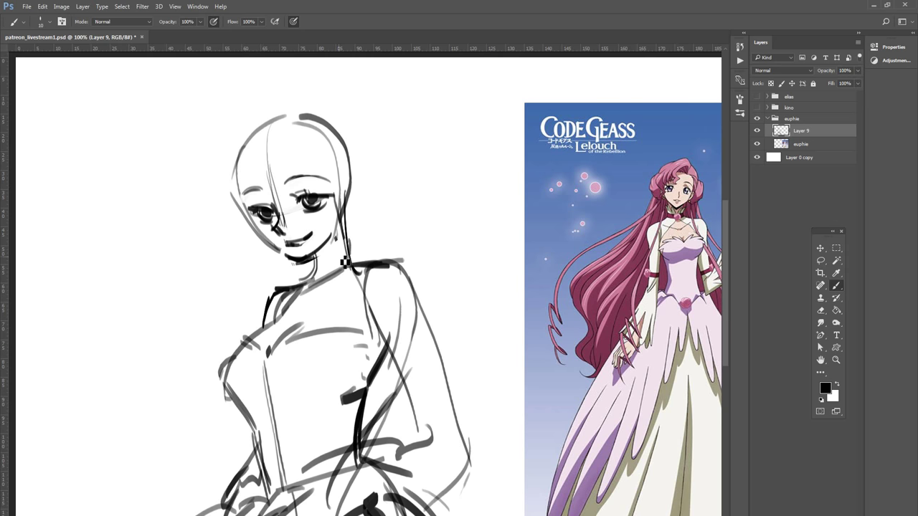
{"action": "mouse_move", "coordinate": [335, 277]}
{"action": "left_mouse_down"}
{"action": "mouse_move", "coordinate": [348, 241]}
{"action": "mouse_move", "coordinate": [344, 267]}
{"action": "mouse_move", "coordinate": [310, 276]}
{"action": "mouse_move", "coordinate": [264, 307]}
{"action": "mouse_move", "coordinate": [257, 327]}
{"action": "mouse_move", "coordinate": [273, 325]}
{"action": "mouse_move", "coordinate": [261, 335]}
{"action": "mouse_move", "coordinate": [307, 289]}
{"action": "mouse_move", "coordinate": [273, 322]}
{"action": "left_mouse_up"}
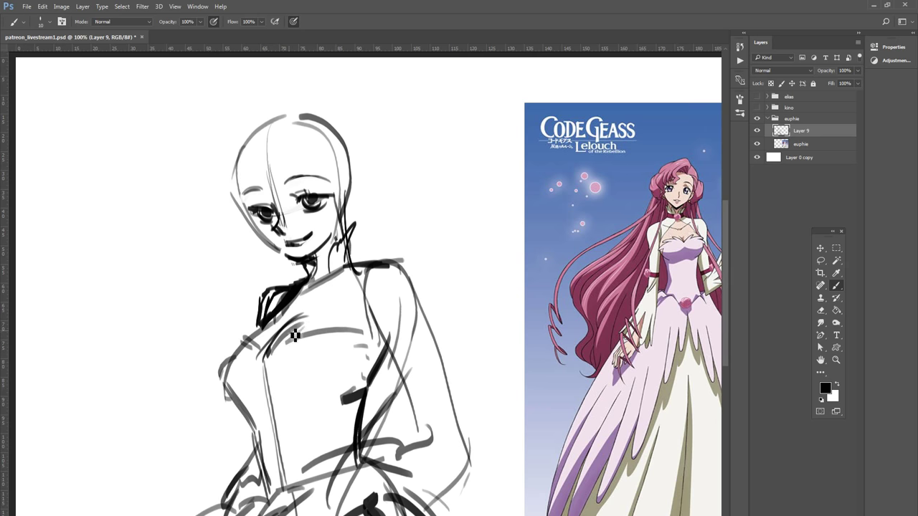
{"action": "mouse_move", "coordinate": [242, 407]}
{"action": "left_mouse_down"}
{"action": "mouse_move", "coordinate": [265, 423]}
{"action": "mouse_move", "coordinate": [264, 468]}
{"action": "left_mouse_up"}
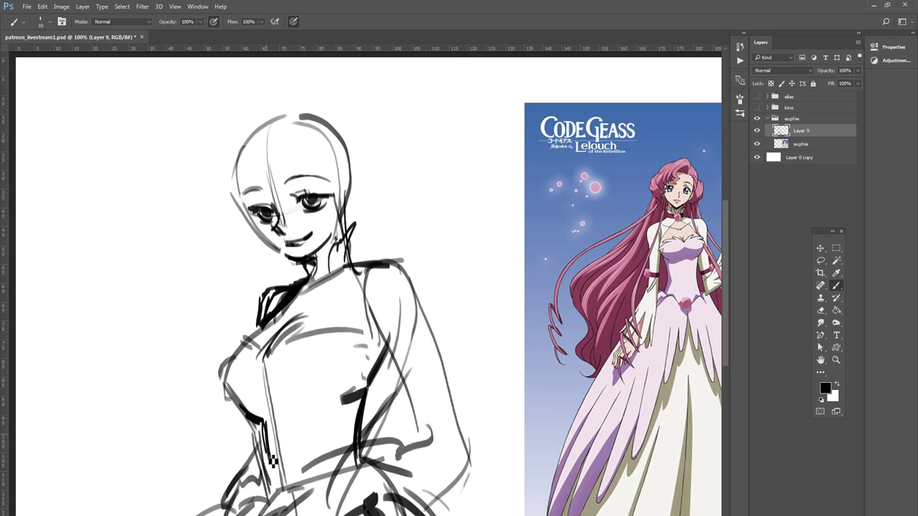
{"action": "left_click_drag", "start_coordinate": [262, 423], "coordinate": [274, 492]}
Step: Redraw the hair strand on top of the head as a wide arc, then lightly erase around the eyes
{"action": "left_click_drag", "start_coordinate": [295, 150], "coordinate": [273, 128]}
{"action": "key", "text": "ctrl+z"}
{"action": "left_click_drag", "start_coordinate": [280, 137], "coordinate": [204, 215]}
{"action": "key", "text": "ctrl+alt+z"}
{"action": "key", "text": "ctrl+alt+z"}
{"action": "mouse_move", "coordinate": [293, 153]}
{"action": "left_mouse_down"}
{"action": "mouse_move", "coordinate": [255, 128]}
{"action": "mouse_move", "coordinate": [287, 169]}
{"action": "left_mouse_up"}
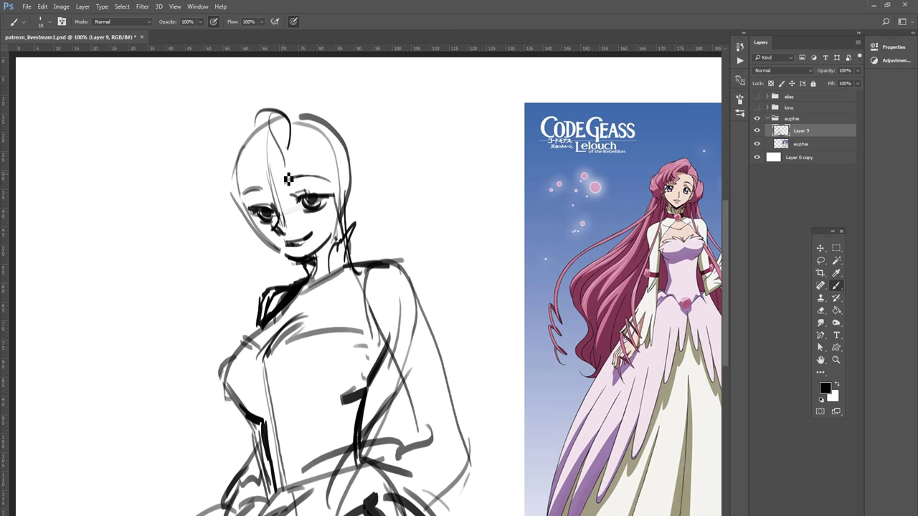
{"action": "key", "text": "ctrl+alt+z"}
{"action": "left_click_drag", "start_coordinate": [292, 123], "coordinate": [290, 152]}
{"action": "key", "text": "ctrl+alt+z"}
{"action": "mouse_move", "coordinate": [267, 121]}
{"action": "left_mouse_down"}
{"action": "mouse_move", "coordinate": [289, 152]}
{"action": "mouse_move", "coordinate": [255, 191]}
{"action": "left_mouse_up"}
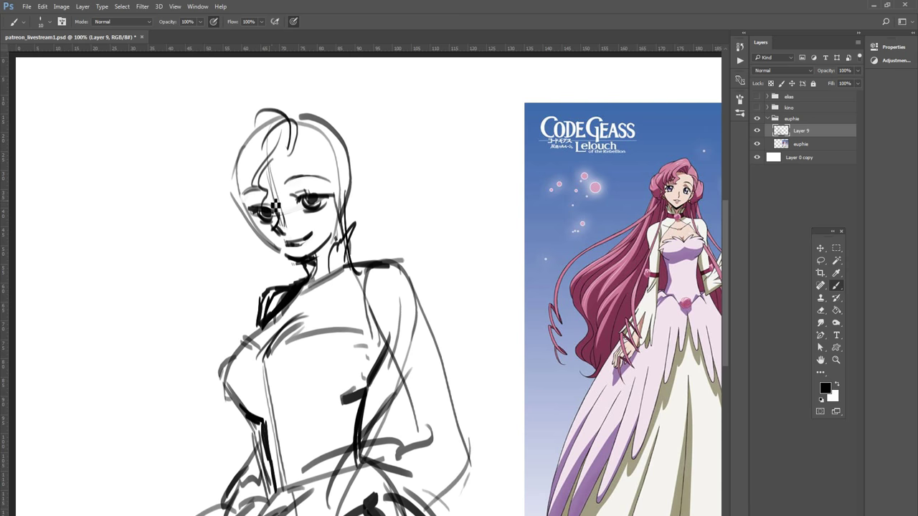
{"action": "key", "text": "e"}
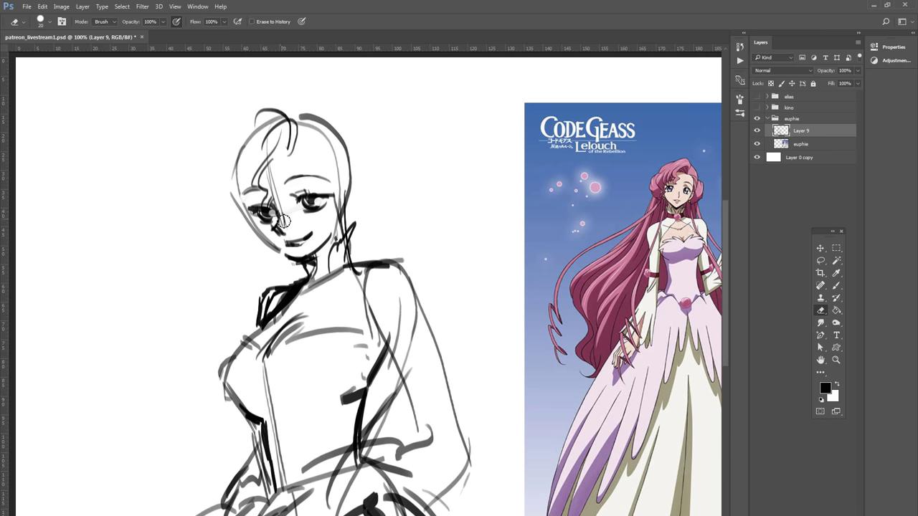
{"action": "key", "text": "b"}
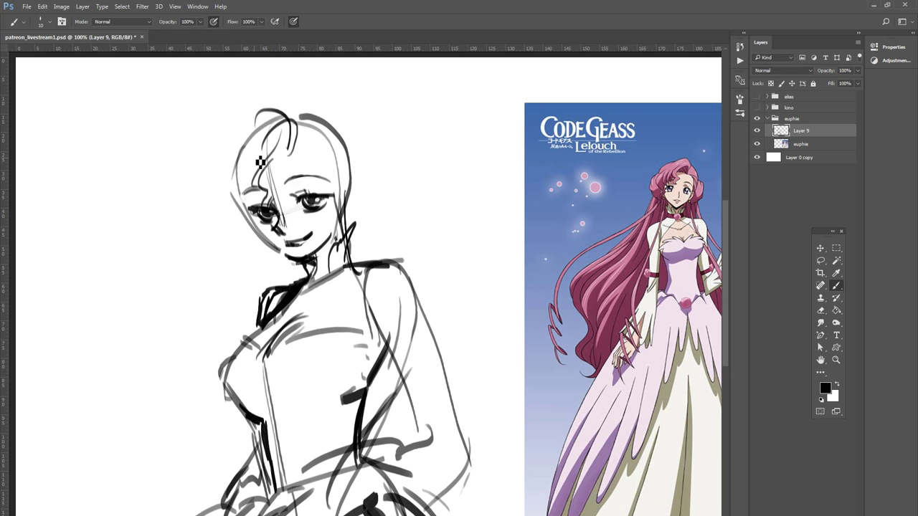
Step: Draw bold hair strands on the head's left side, top-right, and a bang across the forehead
{"action": "left_click_drag", "start_coordinate": [263, 152], "coordinate": [211, 208]}
{"action": "mouse_move", "coordinate": [248, 174]}
{"action": "left_mouse_down"}
{"action": "mouse_move", "coordinate": [228, 204]}
{"action": "mouse_move", "coordinate": [249, 209]}
{"action": "left_mouse_up"}
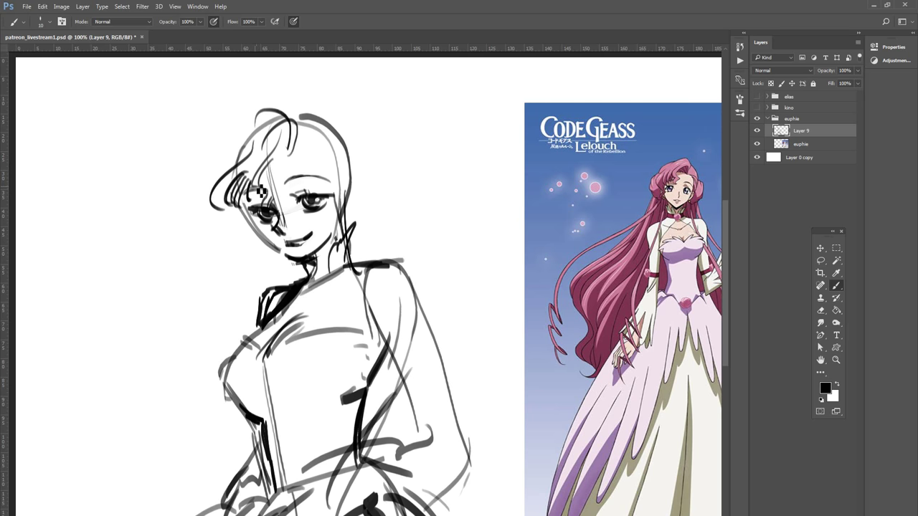
{"action": "left_click_drag", "start_coordinate": [245, 211], "coordinate": [226, 237]}
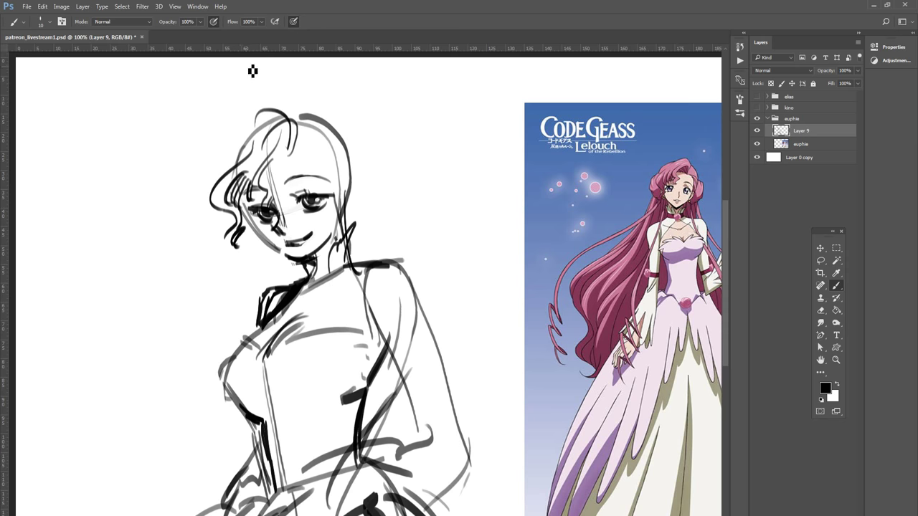
{"action": "left_click_drag", "start_coordinate": [251, 123], "coordinate": [231, 172]}
{"action": "left_click_drag", "start_coordinate": [286, 112], "coordinate": [336, 122]}
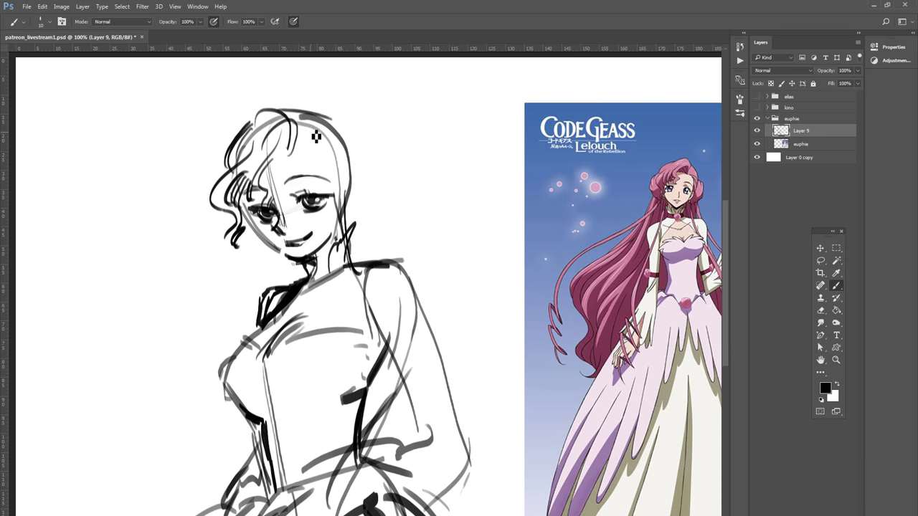
{"action": "left_click_drag", "start_coordinate": [297, 152], "coordinate": [343, 166]}
Step: Add a bun on the right of the hair, curls by the left cheek, and a right neck strand
{"action": "left_click_drag", "start_coordinate": [344, 150], "coordinate": [338, 208]}
{"action": "left_click_drag", "start_coordinate": [350, 172], "coordinate": [358, 183]}
{"action": "key", "text": "ctrl+alt+z"}
{"action": "key", "text": "ctrl+alt+z"}
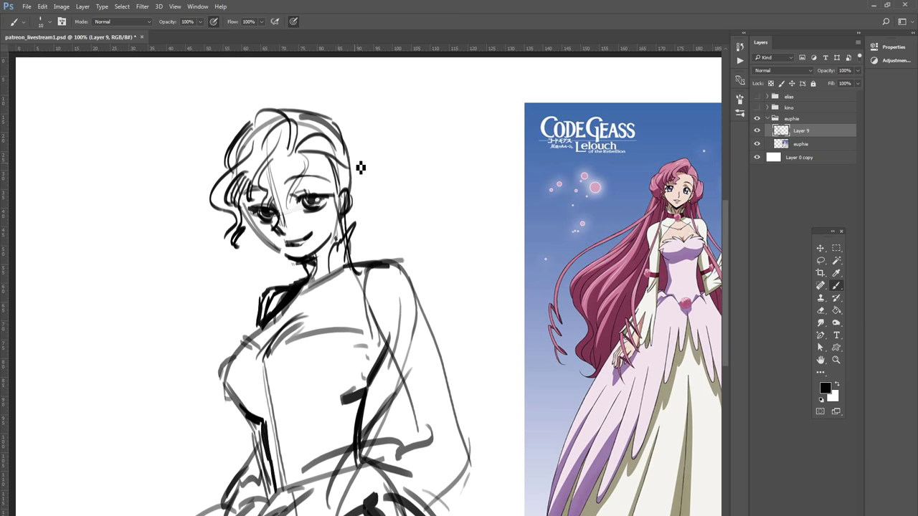
{"action": "mouse_move", "coordinate": [348, 212]}
{"action": "left_mouse_down"}
{"action": "mouse_move", "coordinate": [355, 149]}
{"action": "mouse_move", "coordinate": [349, 196]}
{"action": "left_mouse_up"}
{"action": "mouse_move", "coordinate": [237, 192]}
{"action": "left_mouse_down"}
{"action": "mouse_move", "coordinate": [234, 233]}
{"action": "mouse_move", "coordinate": [256, 248]}
{"action": "mouse_move", "coordinate": [251, 202]}
{"action": "mouse_move", "coordinate": [264, 218]}
{"action": "left_mouse_up"}
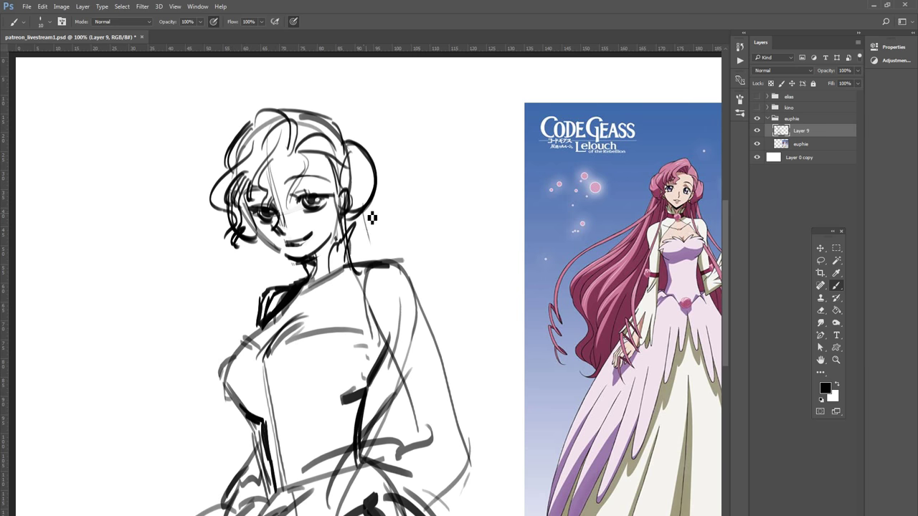
{"action": "left_click_drag", "start_coordinate": [366, 212], "coordinate": [373, 260]}
Step: Sweep a long strand down-left from the chin and try bolder right shoulder lines
{"action": "left_click_drag", "start_coordinate": [260, 236], "coordinate": [131, 366]}
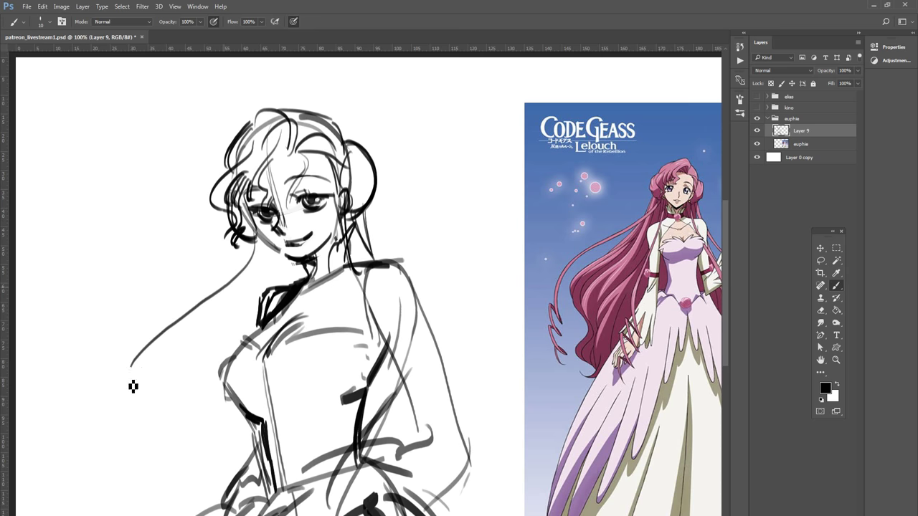
{"action": "left_click_drag", "start_coordinate": [369, 264], "coordinate": [434, 391]}
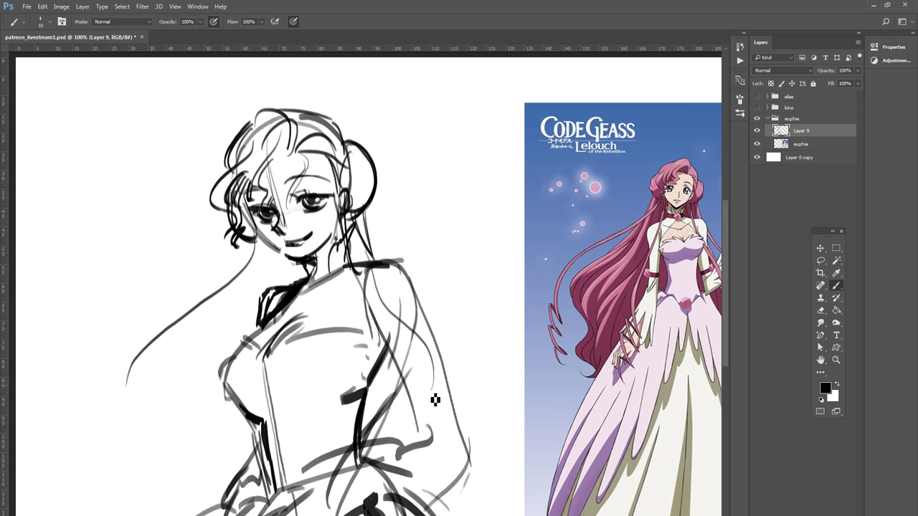
{"action": "key", "text": "ctrl+z"}
{"action": "left_click_drag", "start_coordinate": [354, 267], "coordinate": [430, 308]}
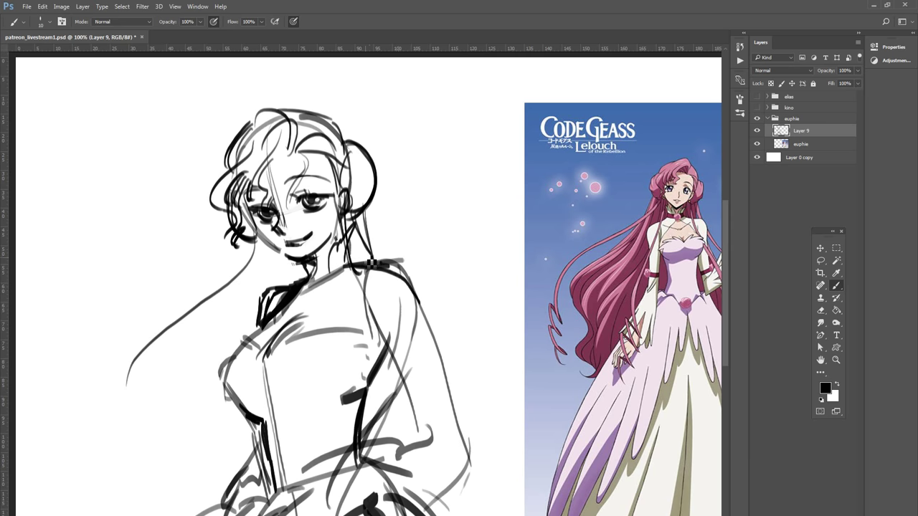
{"action": "left_click_drag", "start_coordinate": [367, 269], "coordinate": [415, 366]}
{"action": "key", "text": "ctrl+z"}
{"action": "left_click_drag", "start_coordinate": [355, 263], "coordinate": [459, 410]}
{"action": "left_click_drag", "start_coordinate": [429, 340], "coordinate": [477, 387]}
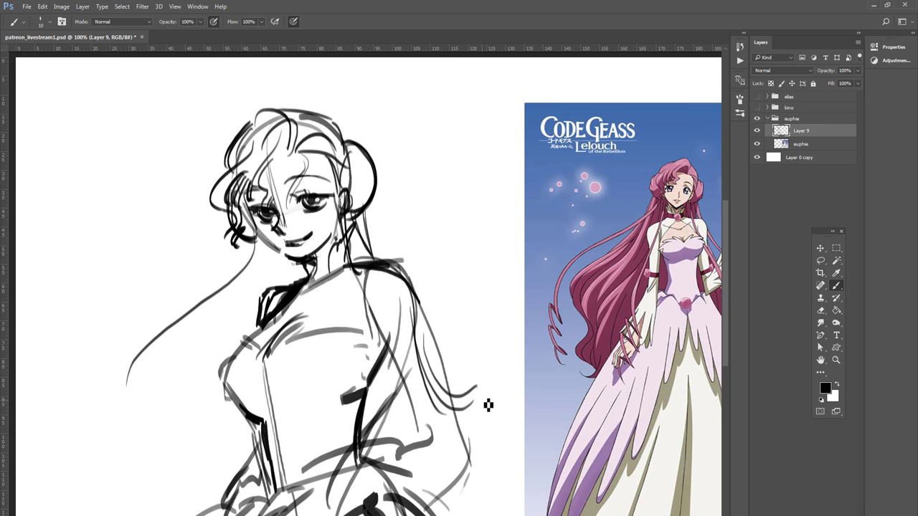
{"action": "key", "text": "ctrl+alt+z"}
{"action": "key", "text": "ctrl+alt+z"}
{"action": "key", "text": "ctrl+alt+z"}
{"action": "key", "text": "ctrl+alt+z"}
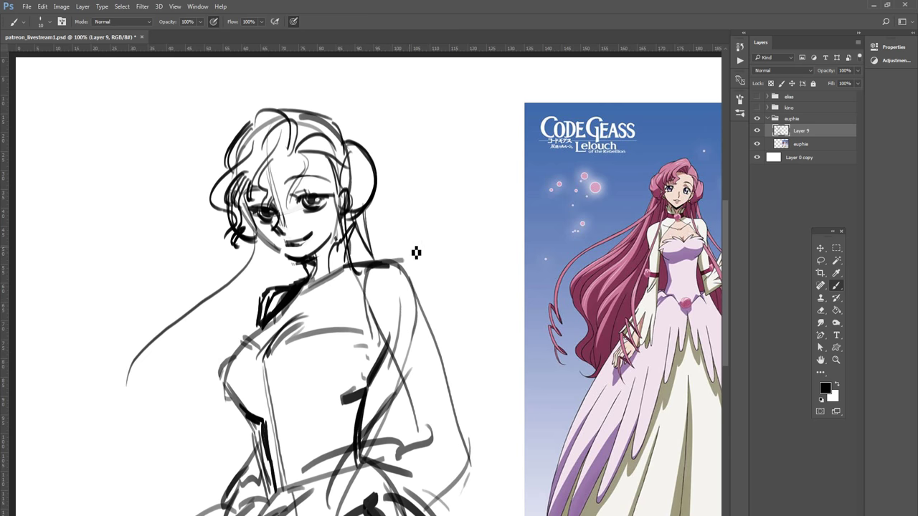
Step: Draw long flowing black strands down the figure's left side past the waist
{"action": "left_click_drag", "start_coordinate": [255, 274], "coordinate": [147, 433]}
{"action": "scroll", "coordinate": [201, 392], "scroll_direction": "down", "scroll_amount": 3}
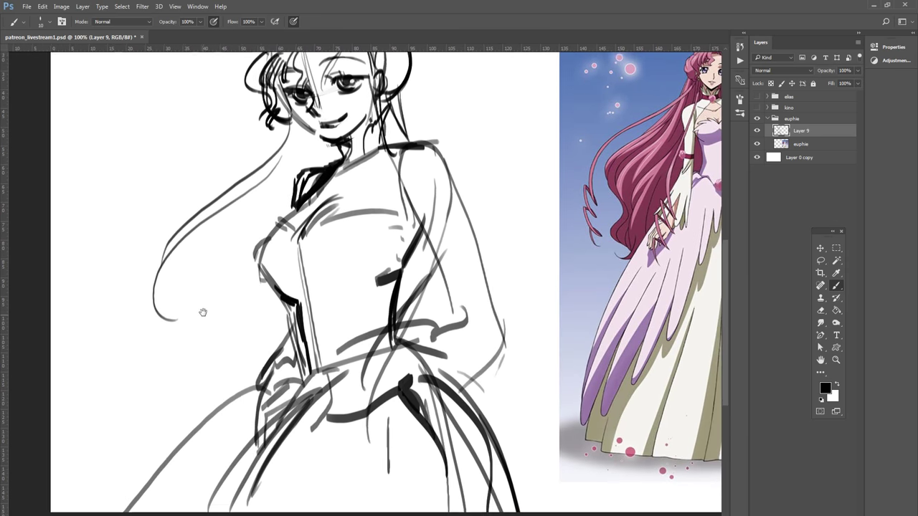
{"action": "mouse_move", "coordinate": [145, 285]}
{"action": "left_mouse_down"}
{"action": "mouse_move", "coordinate": [144, 375]}
{"action": "mouse_move", "coordinate": [107, 427]}
{"action": "left_mouse_up"}
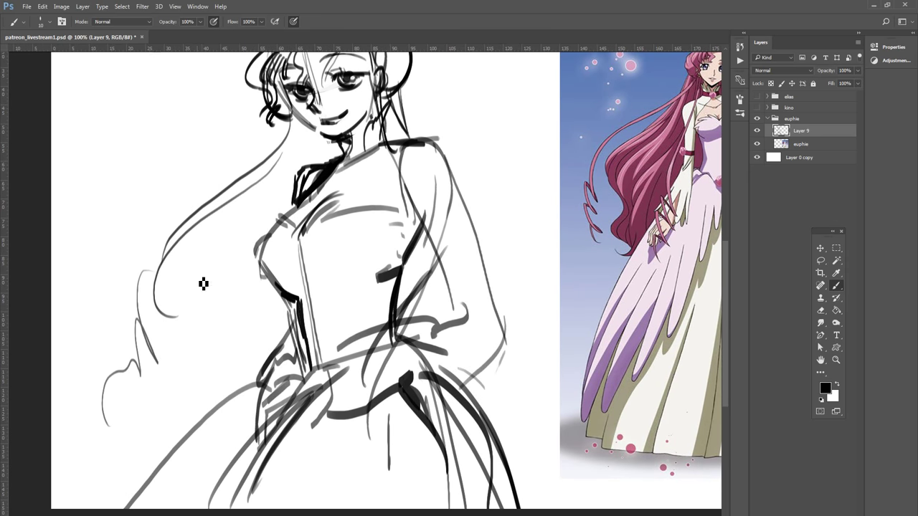
{"action": "left_click_drag", "start_coordinate": [297, 154], "coordinate": [188, 391]}
{"action": "left_click_drag", "start_coordinate": [245, 260], "coordinate": [197, 418]}
{"action": "mouse_move", "coordinate": [225, 291]}
{"action": "left_mouse_down"}
{"action": "mouse_move", "coordinate": [217, 405]}
{"action": "mouse_move", "coordinate": [204, 414]}
{"action": "left_mouse_up"}
{"action": "left_click_drag", "start_coordinate": [213, 327], "coordinate": [218, 386]}
{"action": "left_click_drag", "start_coordinate": [254, 259], "coordinate": [139, 461]}
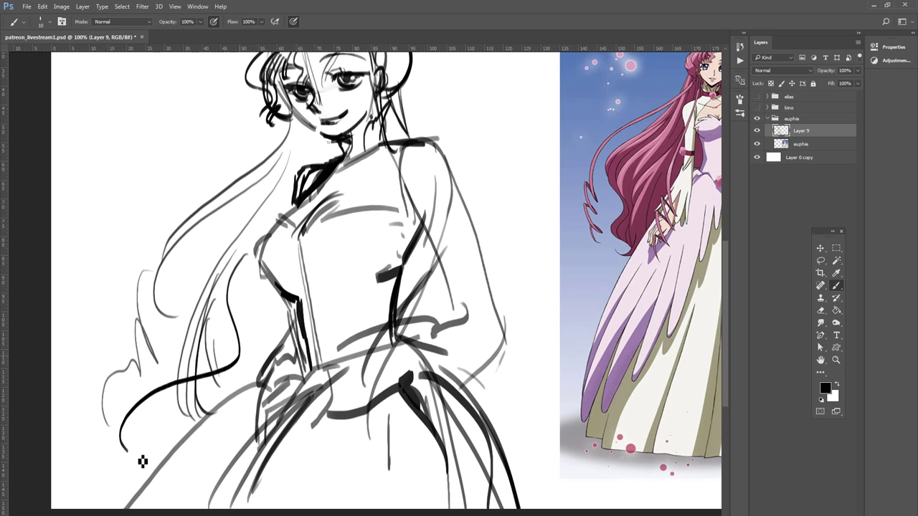
{"action": "mouse_move", "coordinate": [242, 252]}
{"action": "left_mouse_down"}
{"action": "mouse_move", "coordinate": [188, 359]}
{"action": "mouse_move", "coordinate": [151, 393]}
{"action": "left_mouse_up"}
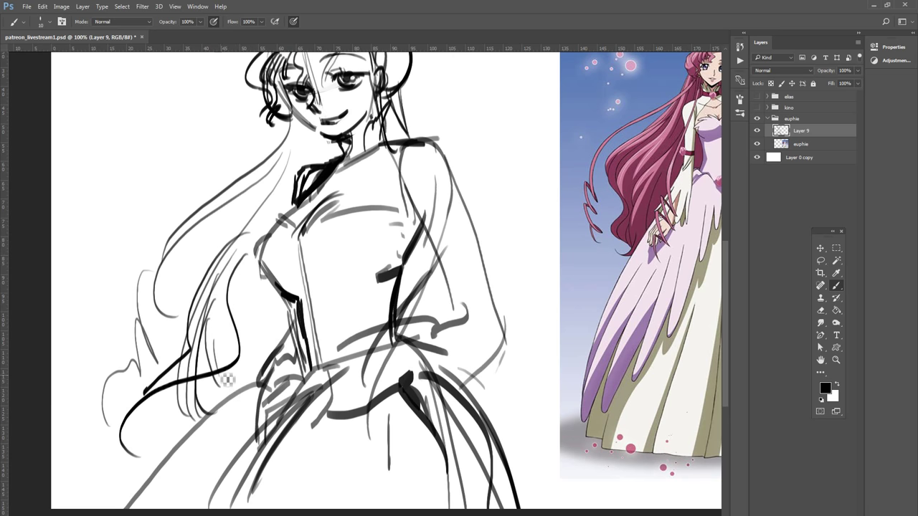
{"action": "left_click_drag", "start_coordinate": [235, 375], "coordinate": [172, 430]}
{"action": "left_click_drag", "start_coordinate": [208, 406], "coordinate": [163, 454]}
{"action": "mouse_move", "coordinate": [260, 225]}
{"action": "left_mouse_down"}
{"action": "mouse_move", "coordinate": [205, 279]}
{"action": "mouse_move", "coordinate": [302, 167]}
{"action": "mouse_move", "coordinate": [342, 251]}
{"action": "left_mouse_up"}
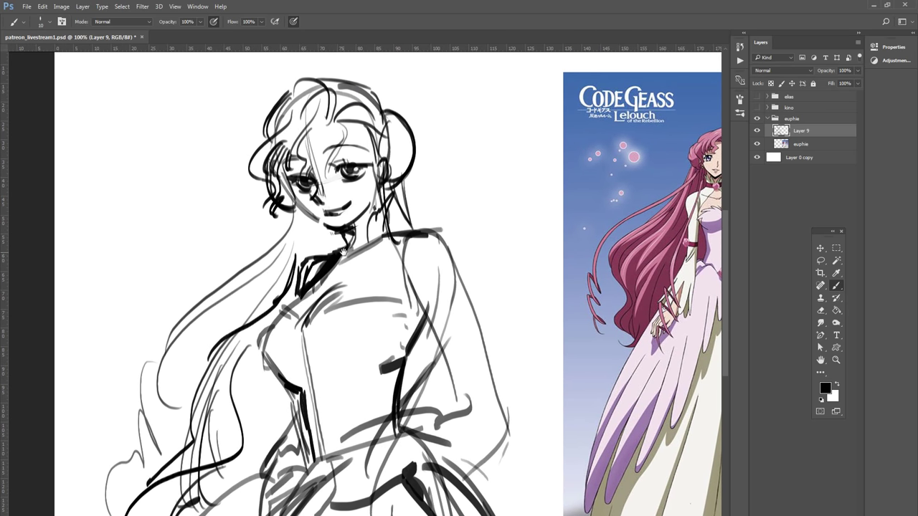
Step: Rotate the sketch about 2.6° clockwise and fade it to 39% opacity
{"action": "left_click", "coordinate": [820, 249]}
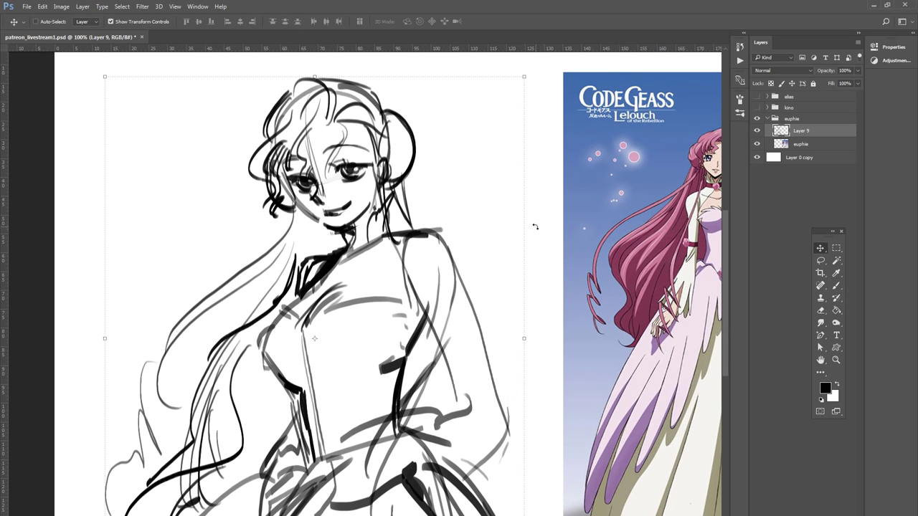
{"action": "left_click_drag", "start_coordinate": [534, 227], "coordinate": [544, 239]}
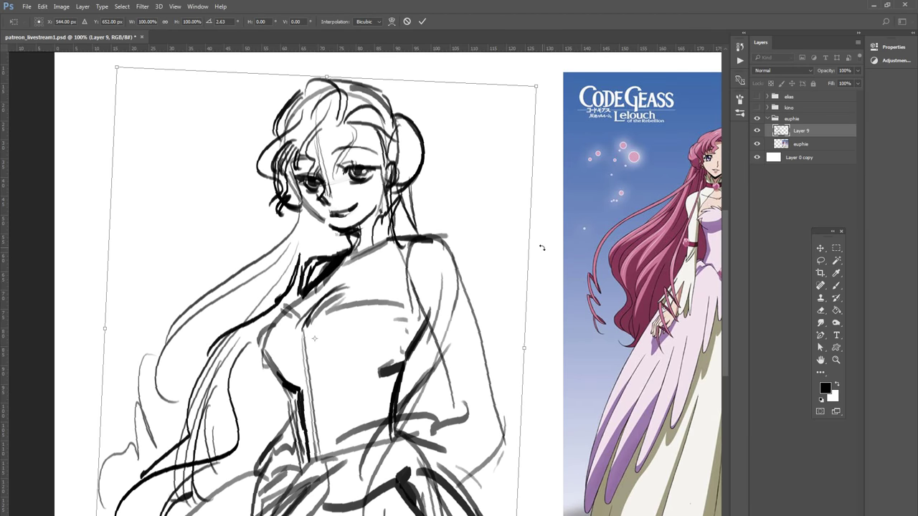
{"action": "key", "text": "Return"}
{"action": "left_click", "coordinate": [857, 70]}
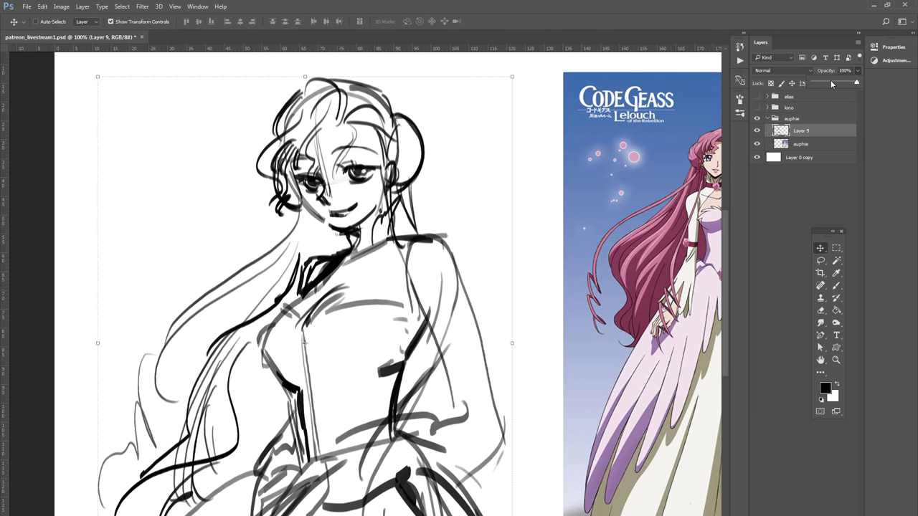
{"action": "left_click", "coordinate": [830, 82]}
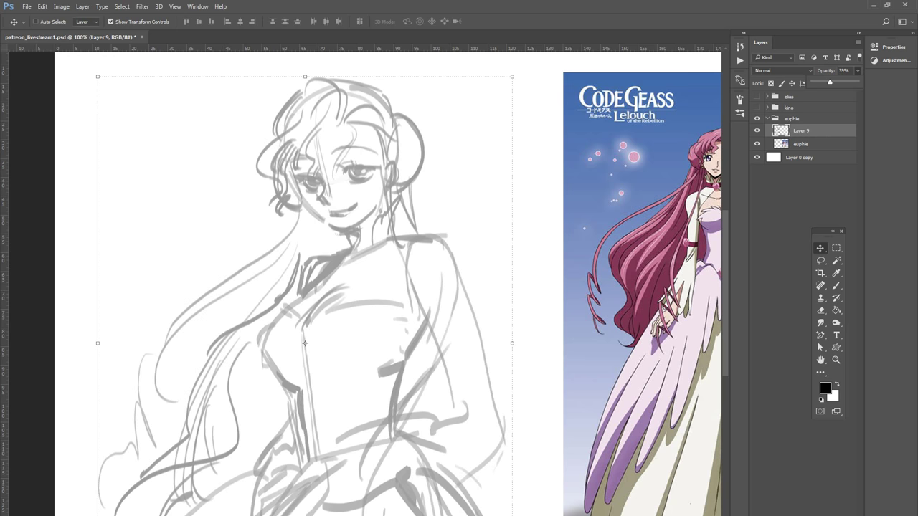
Step: Create a new empty Layer 10 above the sketch and centre the view on the head
{"action": "key", "text": "ctrl+shift+alt+n"}
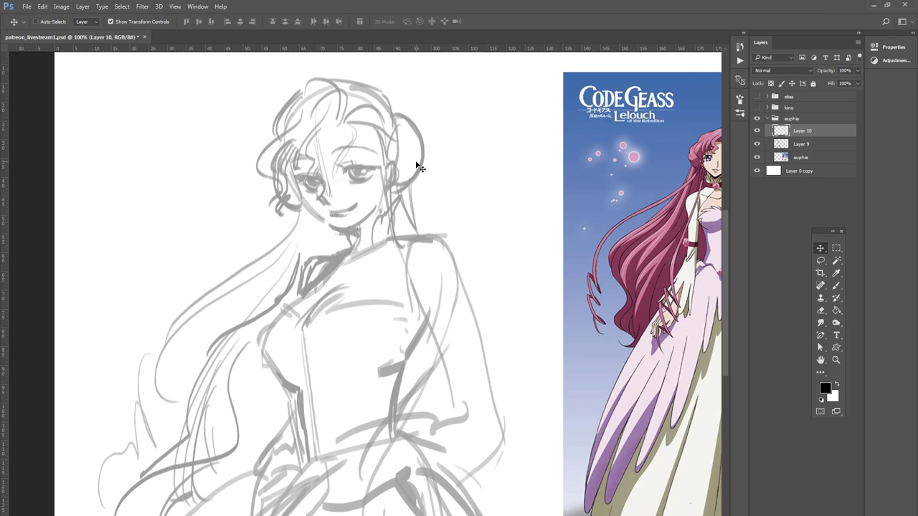
{"action": "key", "text": "b"}
{"action": "scroll", "coordinate": [424, 173], "scroll_direction": "up", "scroll_amount": 1}
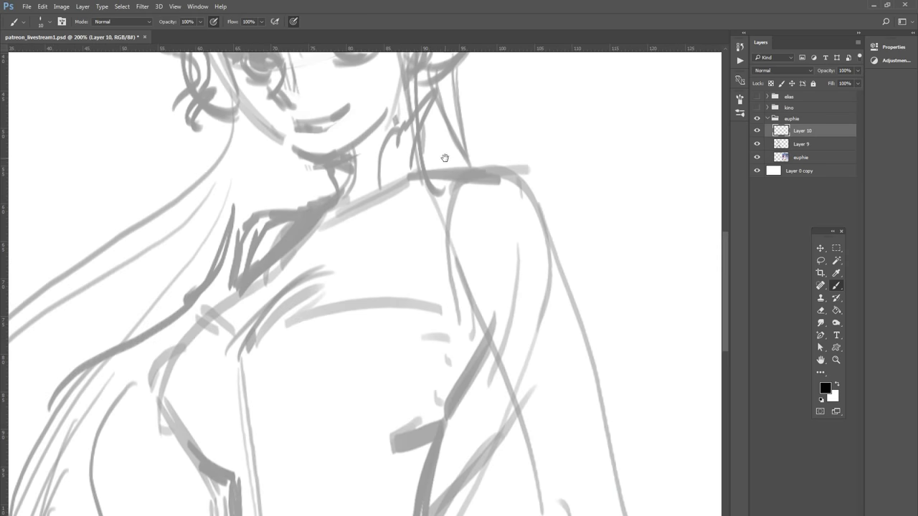
{"action": "left_click_drag", "start_coordinate": [445, 158], "coordinate": [409, 437]}
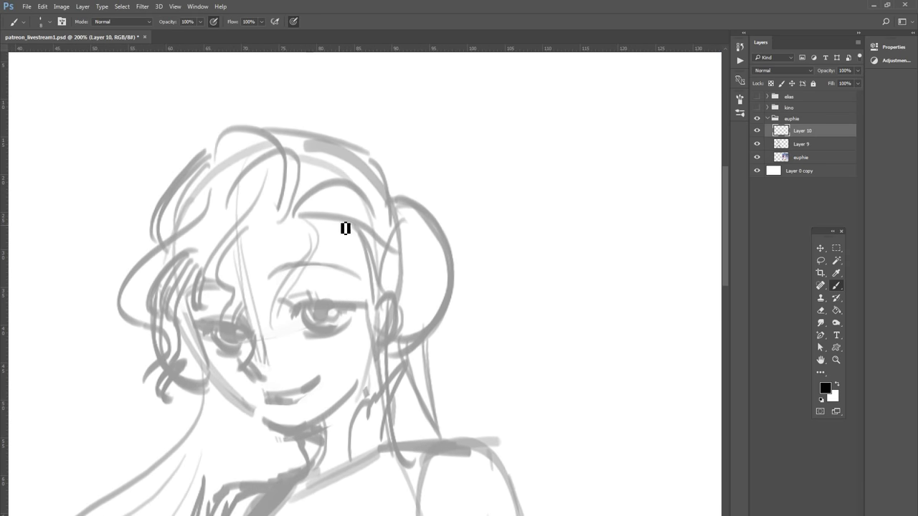
{"action": "left_click_drag", "start_coordinate": [345, 228], "coordinate": [413, 152]}
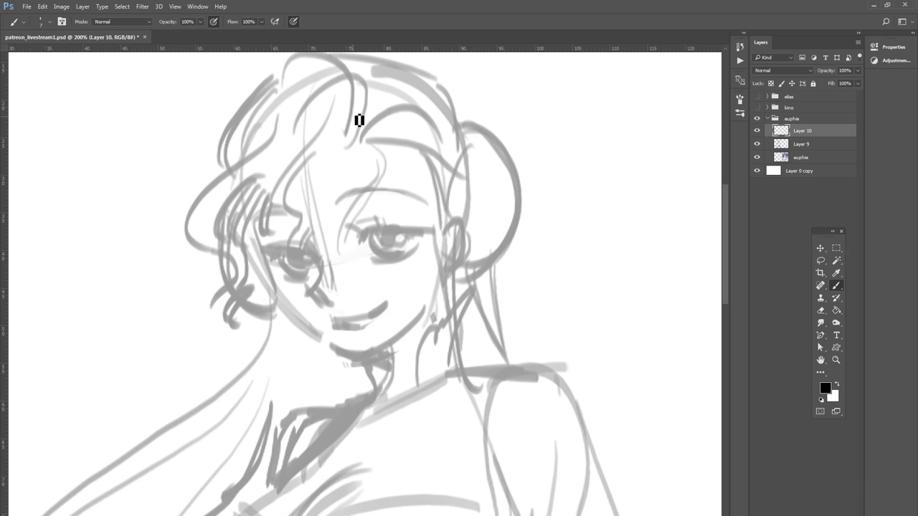
Step: Move the euphie reference image over the sketch, hide it, and select Layer 10
{"action": "left_click", "coordinate": [817, 161]}
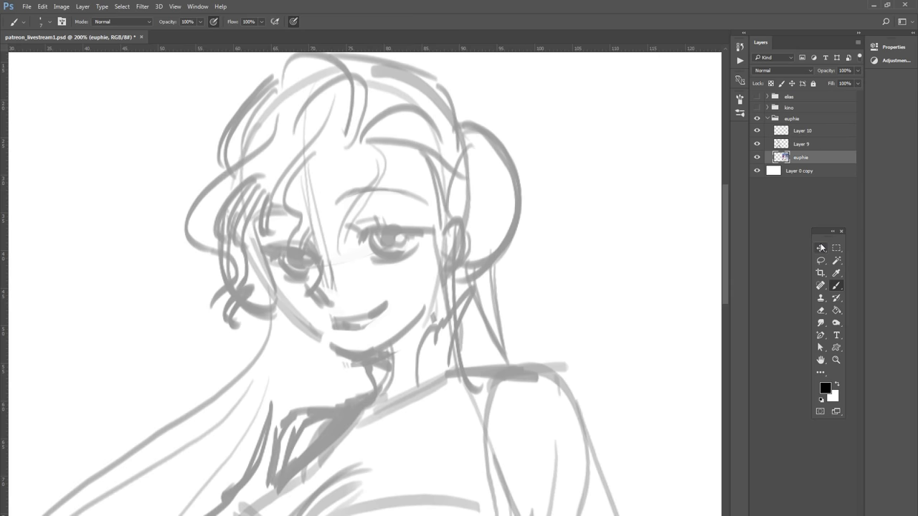
{"action": "left_click", "coordinate": [820, 248]}
{"action": "mouse_move", "coordinate": [759, 259]}
{"action": "left_mouse_down"}
{"action": "mouse_move", "coordinate": [535, 277]}
{"action": "mouse_move", "coordinate": [606, 314]}
{"action": "mouse_move", "coordinate": [382, 338]}
{"action": "mouse_move", "coordinate": [371, 307]}
{"action": "left_mouse_up"}
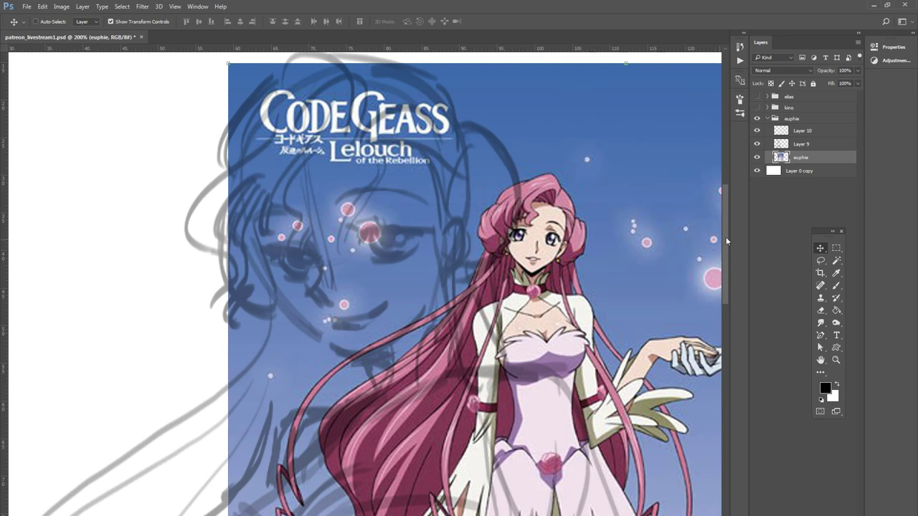
{"action": "left_click", "coordinate": [758, 157]}
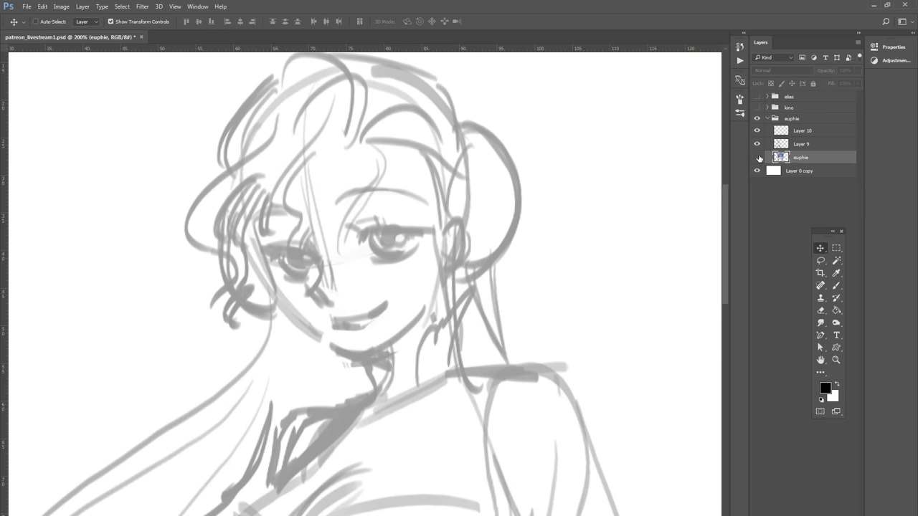
{"action": "left_click", "coordinate": [813, 137]}
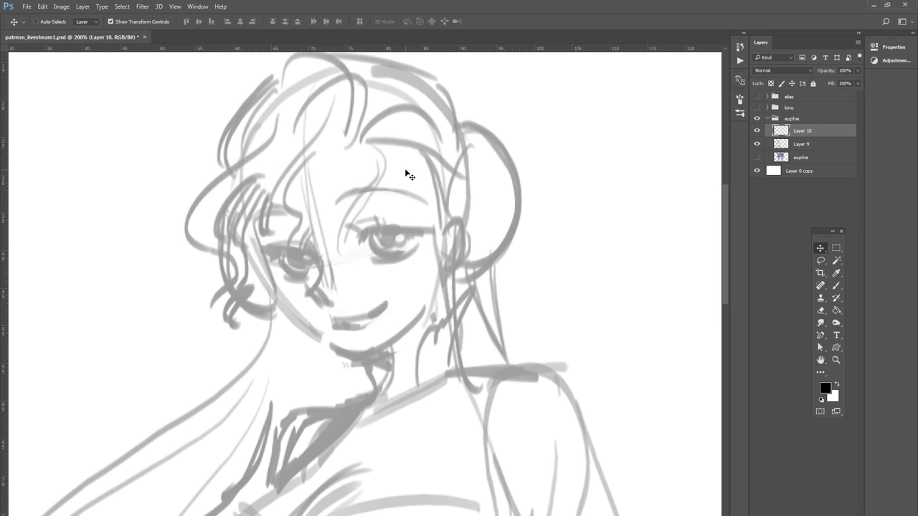
Step: Ink the front hair strands over the forehead and thin strands running down the cheek
{"action": "mouse_move", "coordinate": [367, 127]}
{"action": "left_mouse_down"}
{"action": "mouse_move", "coordinate": [369, 109]}
{"action": "mouse_move", "coordinate": [364, 157]}
{"action": "mouse_move", "coordinate": [303, 199]}
{"action": "left_mouse_up"}
{"action": "key", "text": "b"}
{"action": "key", "text": "ctrl+z"}
{"action": "key", "text": "ctrl+z"}
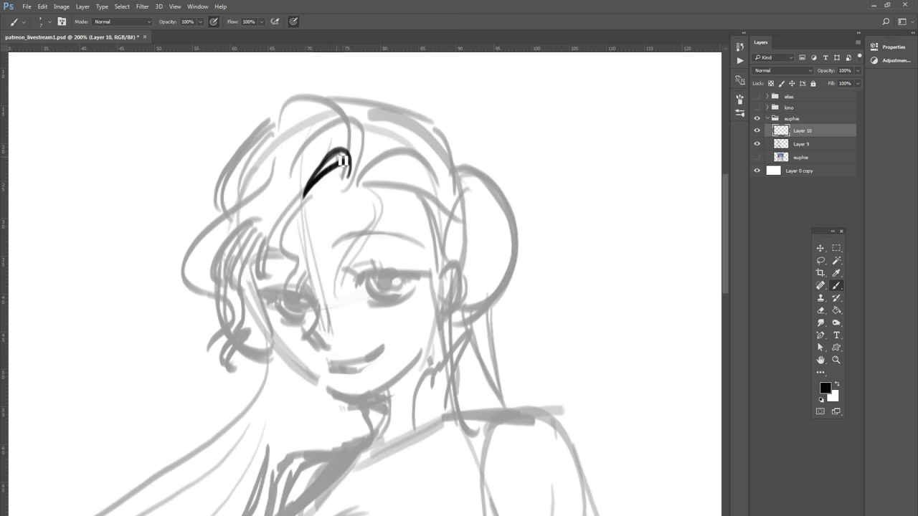
{"action": "mouse_move", "coordinate": [350, 177]}
{"action": "left_mouse_down"}
{"action": "mouse_move", "coordinate": [315, 185]}
{"action": "mouse_move", "coordinate": [272, 278]}
{"action": "left_mouse_up"}
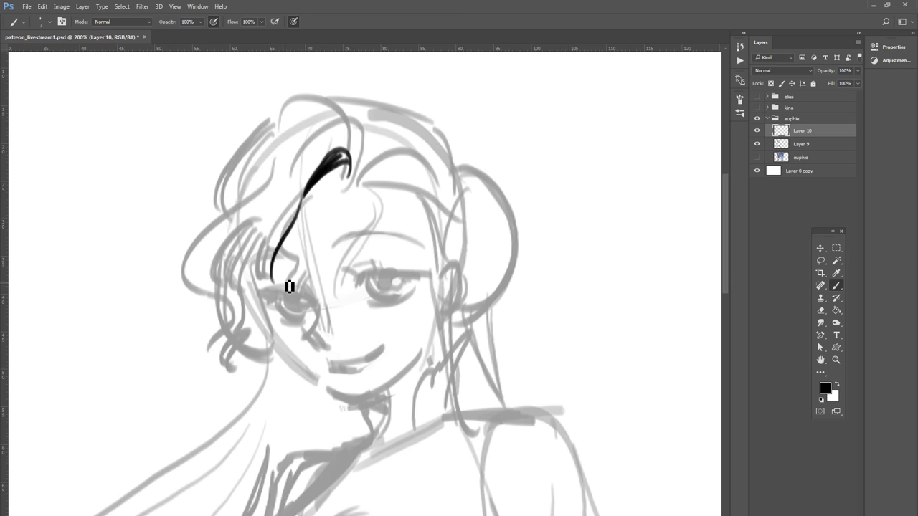
{"action": "mouse_move", "coordinate": [313, 145]}
{"action": "left_mouse_down"}
{"action": "mouse_move", "coordinate": [284, 233]}
{"action": "mouse_move", "coordinate": [275, 221]}
{"action": "mouse_move", "coordinate": [260, 326]}
{"action": "left_mouse_up"}
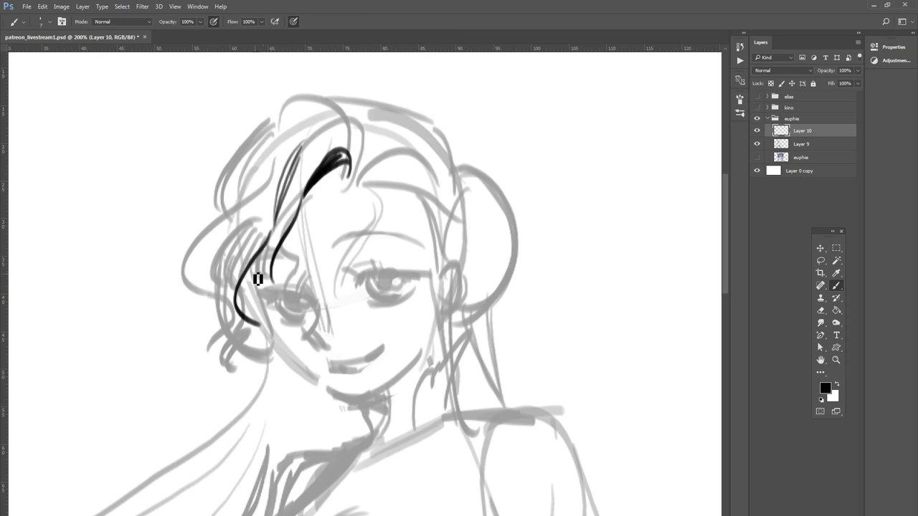
{"action": "mouse_move", "coordinate": [254, 281]}
{"action": "left_mouse_down"}
{"action": "mouse_move", "coordinate": [287, 301]}
{"action": "mouse_move", "coordinate": [255, 321]}
{"action": "left_mouse_up"}
{"action": "key", "text": "ctrl+z"}
{"action": "key", "text": "ctrl+z"}
{"action": "left_click_drag", "start_coordinate": [281, 291], "coordinate": [269, 330]}
{"action": "left_click_drag", "start_coordinate": [256, 278], "coordinate": [268, 337]}
{"action": "key", "text": "ctrl+z"}
{"action": "key", "text": "ctrl+z"}
{"action": "key", "text": "ctrl+z"}
{"action": "mouse_move", "coordinate": [262, 269]}
{"action": "left_mouse_down"}
{"action": "mouse_move", "coordinate": [263, 291]}
{"action": "mouse_move", "coordinate": [281, 318]}
{"action": "mouse_move", "coordinate": [262, 352]}
{"action": "mouse_move", "coordinate": [280, 344]}
{"action": "left_mouse_up"}
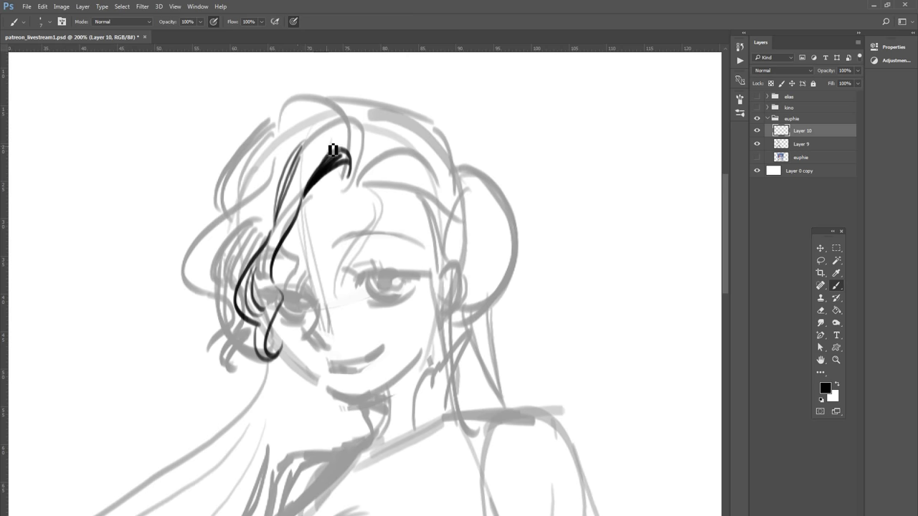
Step: Ink a hair arc over the head's left side and curly strands hanging down past the face
{"action": "mouse_move", "coordinate": [354, 173]}
{"action": "left_mouse_down"}
{"action": "mouse_move", "coordinate": [324, 115]}
{"action": "mouse_move", "coordinate": [357, 181]}
{"action": "left_mouse_up"}
{"action": "key", "text": "ctrl+z"}
{"action": "left_click_drag", "start_coordinate": [314, 111], "coordinate": [220, 161]}
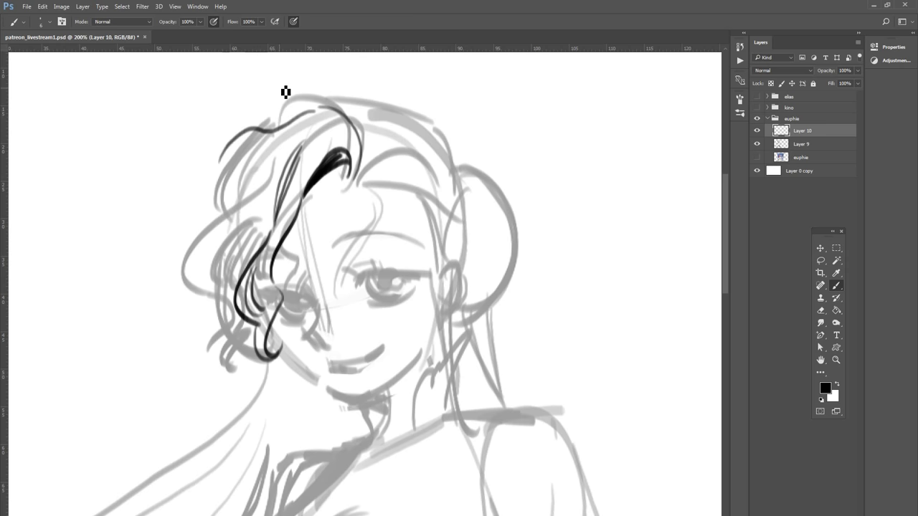
{"action": "left_click_drag", "start_coordinate": [264, 136], "coordinate": [242, 206]}
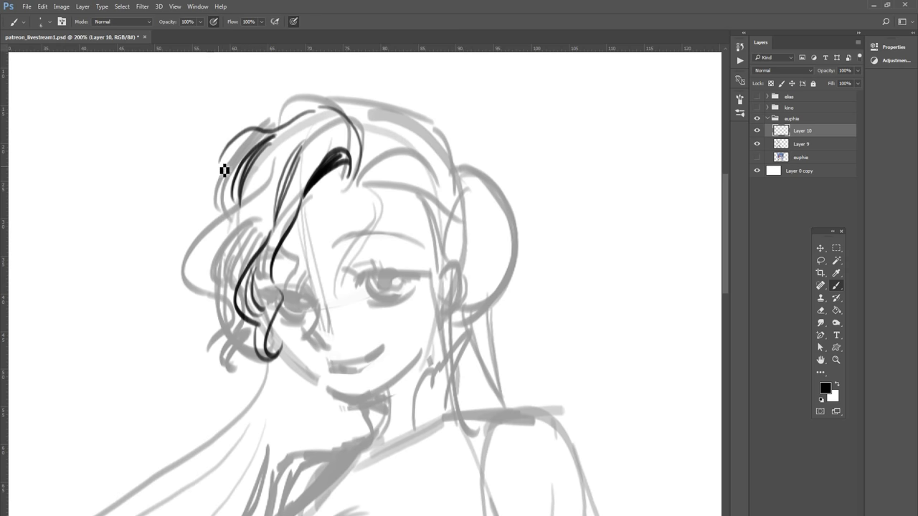
{"action": "left_click_drag", "start_coordinate": [225, 170], "coordinate": [161, 255]}
{"action": "mouse_move", "coordinate": [200, 221]}
{"action": "left_mouse_down"}
{"action": "mouse_move", "coordinate": [166, 271]}
{"action": "mouse_move", "coordinate": [190, 290]}
{"action": "left_mouse_up"}
{"action": "left_click_drag", "start_coordinate": [253, 222], "coordinate": [222, 317]}
{"action": "mouse_move", "coordinate": [245, 244]}
{"action": "left_mouse_down"}
{"action": "mouse_move", "coordinate": [231, 317]}
{"action": "mouse_move", "coordinate": [216, 313]}
{"action": "mouse_move", "coordinate": [235, 317]}
{"action": "left_mouse_up"}
{"action": "left_click_drag", "start_coordinate": [204, 290], "coordinate": [211, 375]}
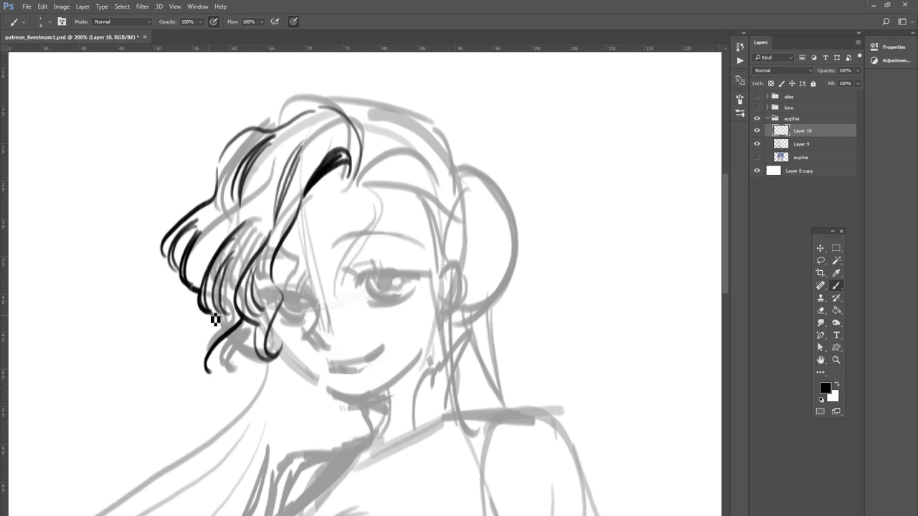
{"action": "mouse_move", "coordinate": [221, 316]}
{"action": "left_mouse_down"}
{"action": "mouse_move", "coordinate": [195, 384]}
{"action": "mouse_move", "coordinate": [237, 373]}
{"action": "left_mouse_up"}
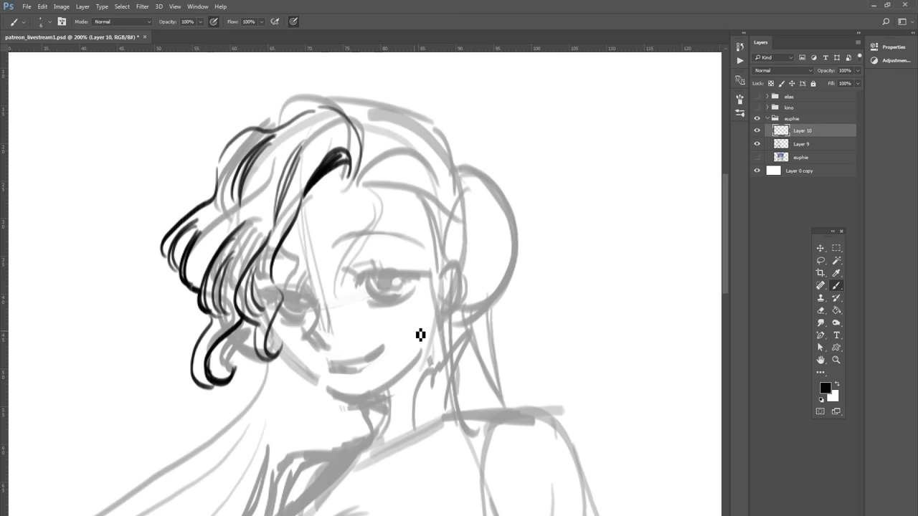
Step: Compare against the euphie reference, then ink the front forehead strand and a curve above the eye
{"action": "left_click", "coordinate": [757, 158]}
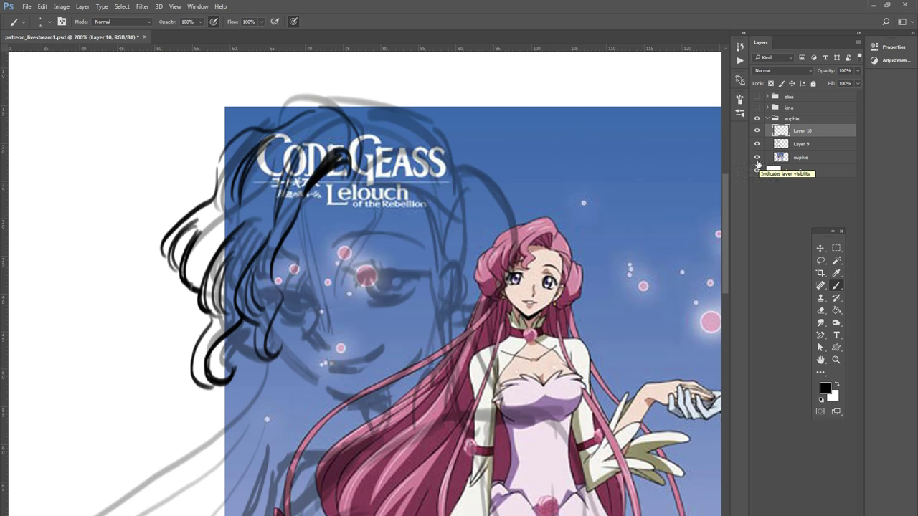
{"action": "left_click", "coordinate": [757, 158]}
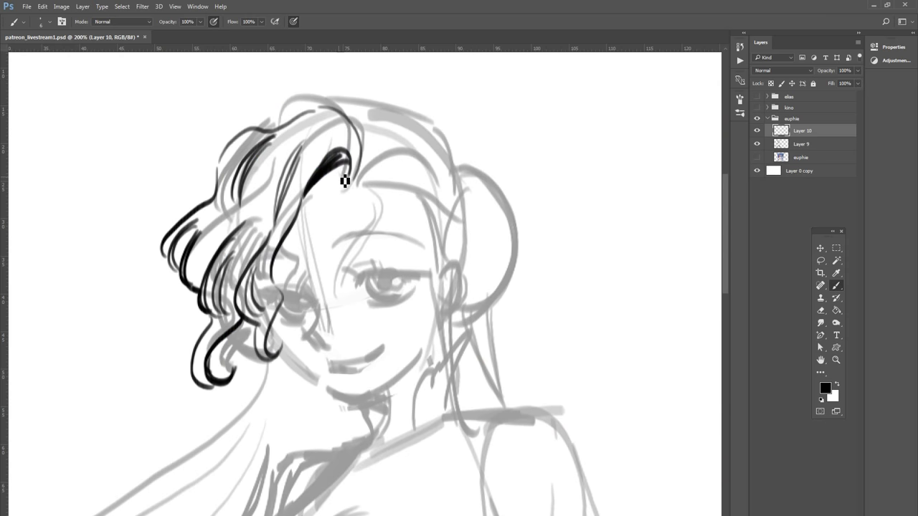
{"action": "mouse_move", "coordinate": [324, 193]}
{"action": "left_mouse_down"}
{"action": "mouse_move", "coordinate": [347, 178]}
{"action": "mouse_move", "coordinate": [419, 171]}
{"action": "mouse_move", "coordinate": [391, 267]}
{"action": "left_mouse_up"}
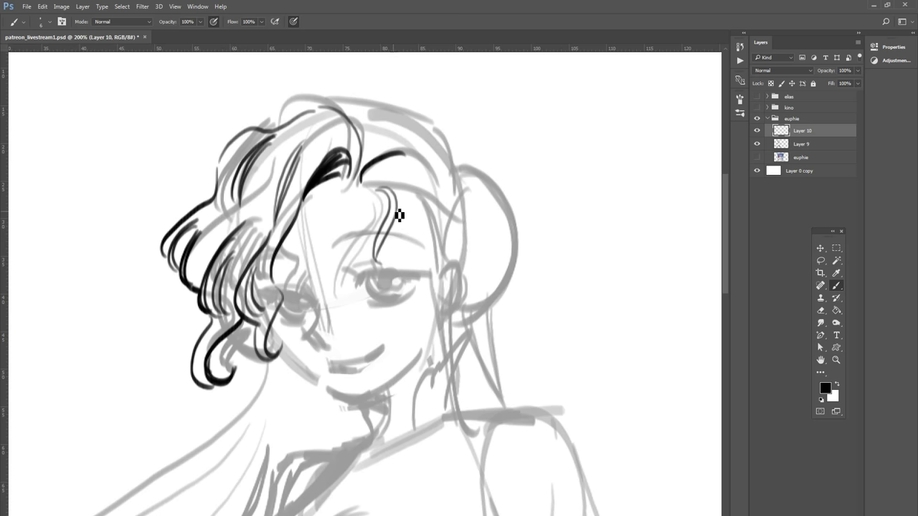
{"action": "key", "text": "ctrl+z"}
{"action": "mouse_move", "coordinate": [370, 186]}
{"action": "left_mouse_down"}
{"action": "mouse_move", "coordinate": [393, 206]}
{"action": "mouse_move", "coordinate": [373, 262]}
{"action": "left_mouse_up"}
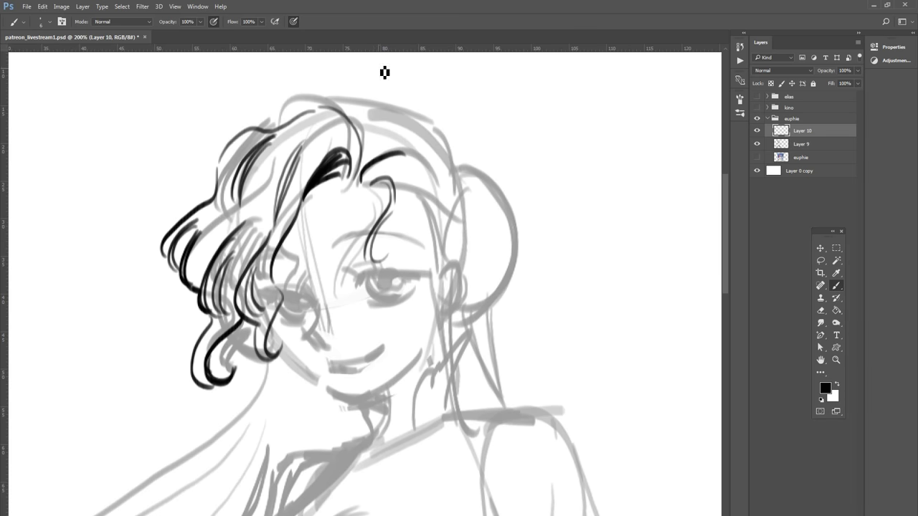
Step: Ink the dark hairline arcing across the top of the head and the right forehead
{"action": "mouse_move", "coordinate": [372, 182]}
{"action": "left_mouse_down"}
{"action": "mouse_move", "coordinate": [429, 159]}
{"action": "mouse_move", "coordinate": [453, 212]}
{"action": "left_mouse_up"}
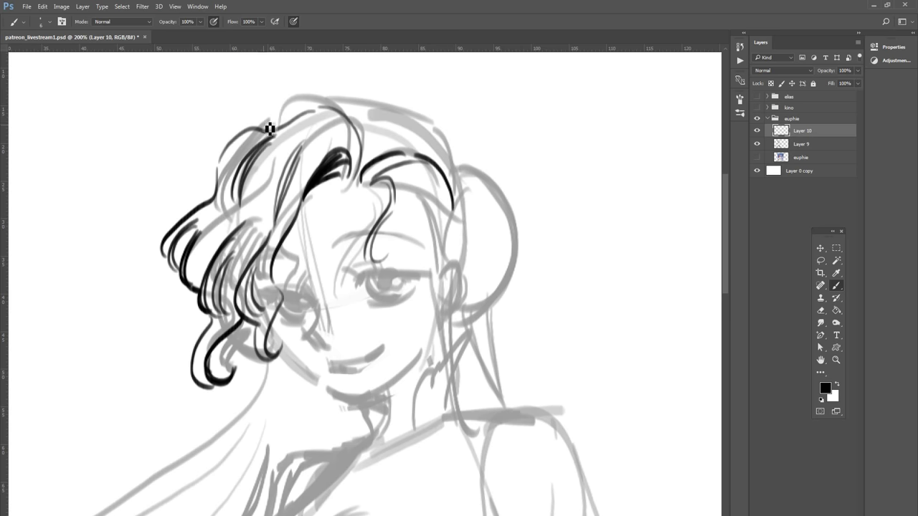
{"action": "mouse_move", "coordinate": [262, 130]}
{"action": "left_mouse_down"}
{"action": "mouse_move", "coordinate": [332, 102]}
{"action": "mouse_move", "coordinate": [440, 117]}
{"action": "mouse_move", "coordinate": [450, 157]}
{"action": "left_mouse_up"}
{"action": "left_click_drag", "start_coordinate": [366, 137], "coordinate": [440, 165]}
{"action": "left_click_drag", "start_coordinate": [396, 134], "coordinate": [441, 165]}
{"action": "left_click_drag", "start_coordinate": [390, 112], "coordinate": [449, 180]}
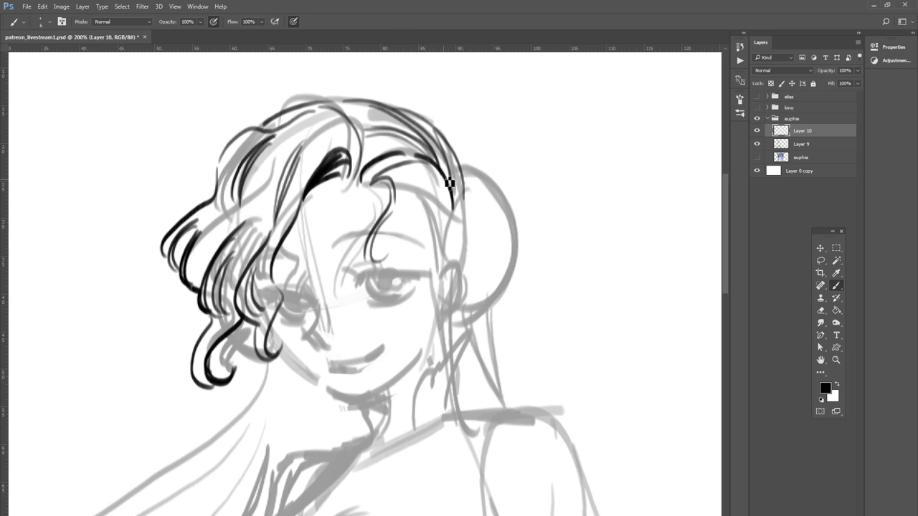
{"action": "mouse_move", "coordinate": [363, 170]}
{"action": "left_mouse_down"}
{"action": "mouse_move", "coordinate": [441, 171]}
{"action": "mouse_move", "coordinate": [479, 235]}
{"action": "left_mouse_up"}
{"action": "key", "text": "ctrl+z"}
Step: Continue the hair arc with several strands down the head's right side toward the ear
{"action": "left_click_drag", "start_coordinate": [430, 157], "coordinate": [465, 212]}
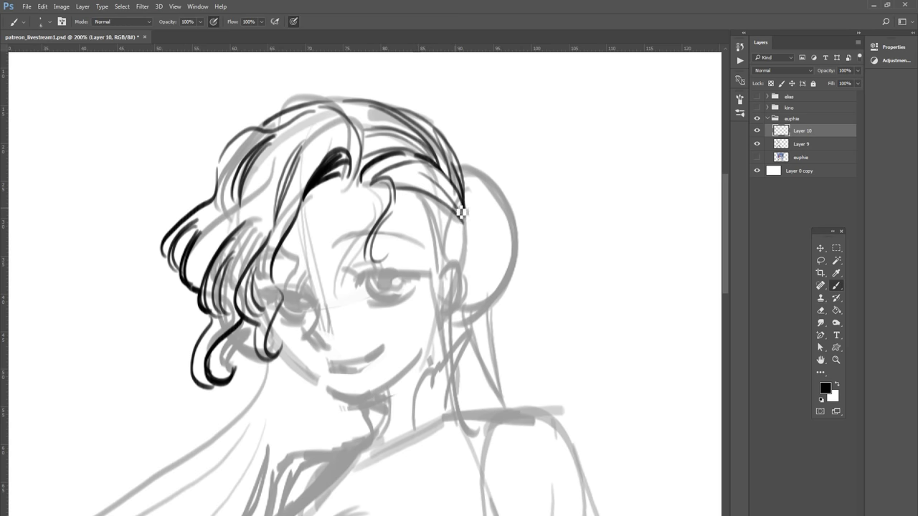
{"action": "left_click_drag", "start_coordinate": [411, 192], "coordinate": [457, 250]}
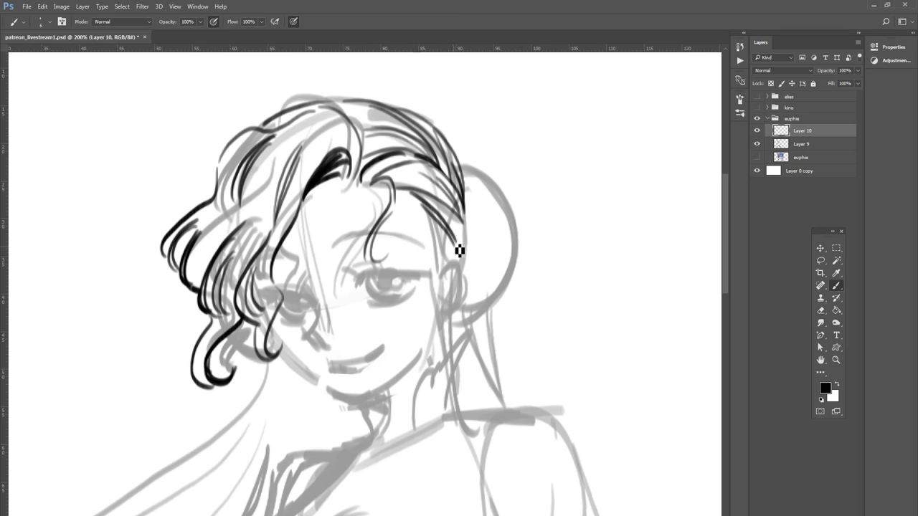
{"action": "left_click_drag", "start_coordinate": [402, 195], "coordinate": [454, 247]}
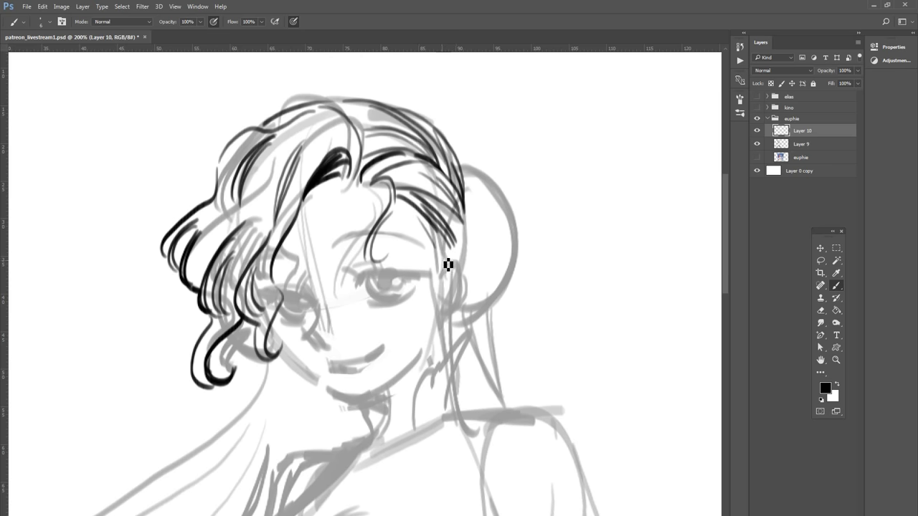
{"action": "mouse_move", "coordinate": [434, 247]}
{"action": "left_mouse_down"}
{"action": "mouse_move", "coordinate": [438, 267]}
{"action": "mouse_move", "coordinate": [463, 253]}
{"action": "left_mouse_up"}
Step: Trim the ends of the right hair strands, removing the trial strand extension
{"action": "key", "text": "ctrl+z"}
{"action": "key", "text": "e"}
{"action": "left_click_drag", "start_coordinate": [428, 216], "coordinate": [453, 238]}
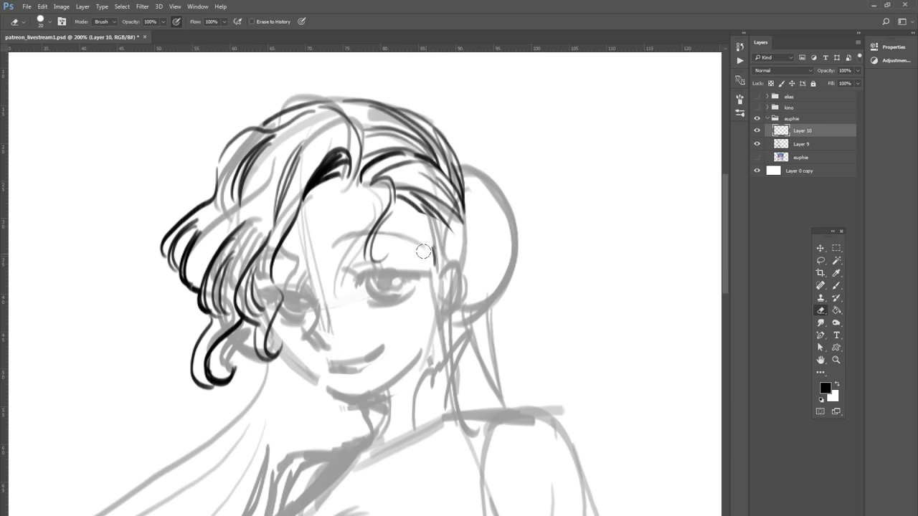
{"action": "key", "text": "b"}
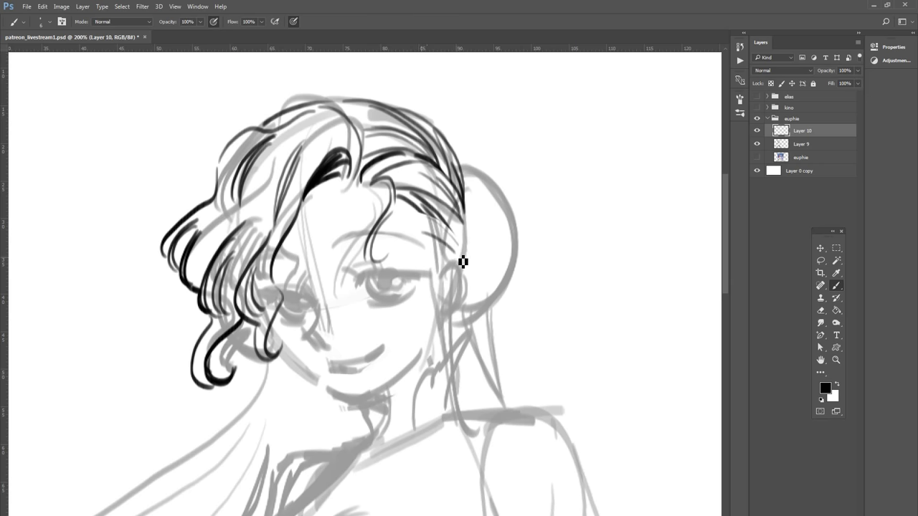
{"action": "left_click_drag", "start_coordinate": [463, 260], "coordinate": [441, 264]}
{"action": "left_click_drag", "start_coordinate": [464, 208], "coordinate": [468, 266]}
{"action": "key", "text": "e"}
{"action": "left_click_drag", "start_coordinate": [463, 210], "coordinate": [467, 269]}
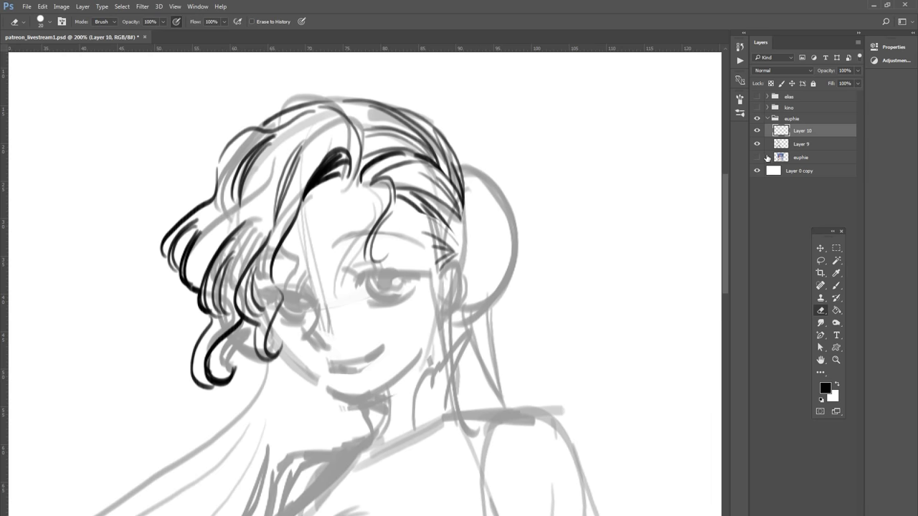
Step: Check the Euphie reference, then ink the right ear outline thicker below the hair
{"action": "left_click", "coordinate": [757, 157]}
{"action": "left_click", "coordinate": [758, 157]}
{"action": "key", "text": "b"}
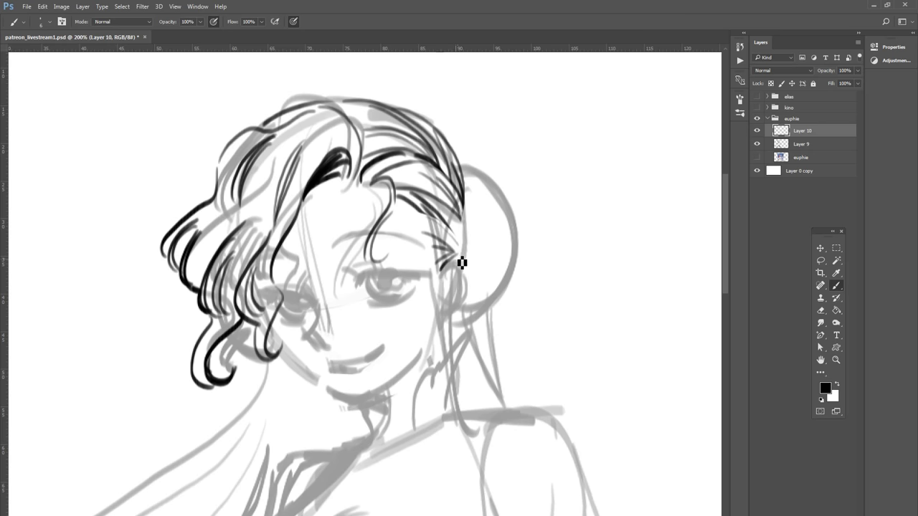
{"action": "mouse_move", "coordinate": [439, 267]}
{"action": "left_mouse_down"}
{"action": "mouse_move", "coordinate": [469, 305]}
{"action": "mouse_move", "coordinate": [440, 327]}
{"action": "left_mouse_up"}
{"action": "left_click_drag", "start_coordinate": [465, 281], "coordinate": [453, 304]}
Step: Draw a small hoop earring under the ear and redraw the strand hanging past it
{"action": "key", "text": "e"}
{"action": "key", "text": "b"}
{"action": "left_click_drag", "start_coordinate": [445, 324], "coordinate": [445, 311]}
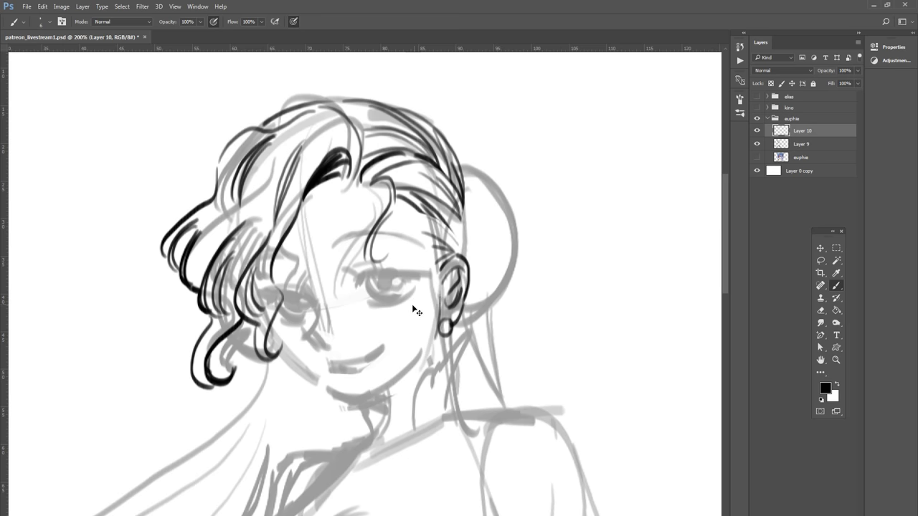
{"action": "key", "text": "ctrl+z"}
{"action": "left_click_drag", "start_coordinate": [439, 317], "coordinate": [435, 347]}
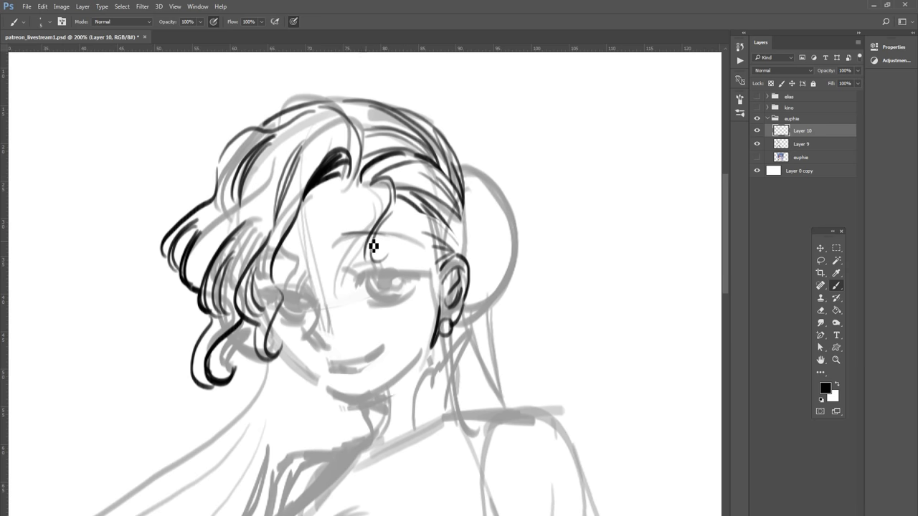
Step: Ink both eyebrows and the eyelids in black, redoing the lower-left lid
{"action": "left_click_drag", "start_coordinate": [333, 241], "coordinate": [392, 235]}
{"action": "left_click_drag", "start_coordinate": [276, 263], "coordinate": [297, 260]}
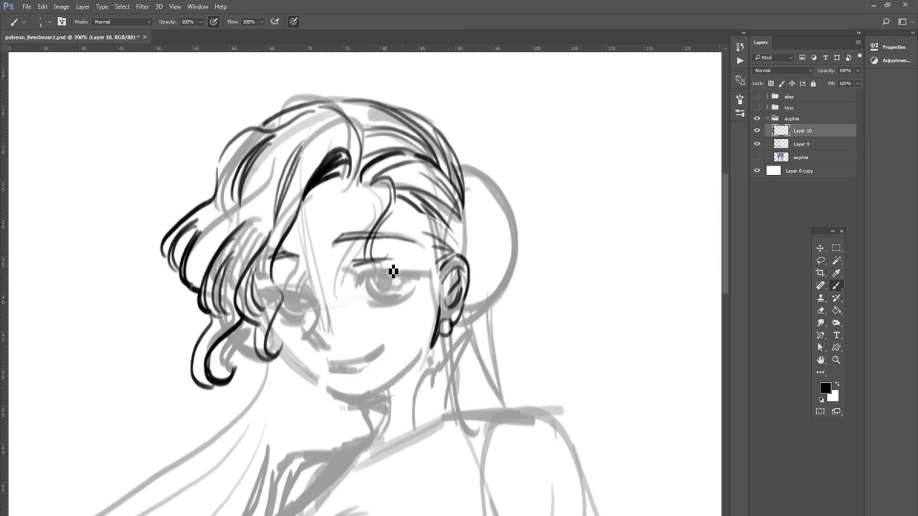
{"action": "mouse_move", "coordinate": [367, 268]}
{"action": "left_mouse_down"}
{"action": "mouse_move", "coordinate": [357, 290]}
{"action": "mouse_move", "coordinate": [423, 277]}
{"action": "mouse_move", "coordinate": [400, 262]}
{"action": "left_mouse_up"}
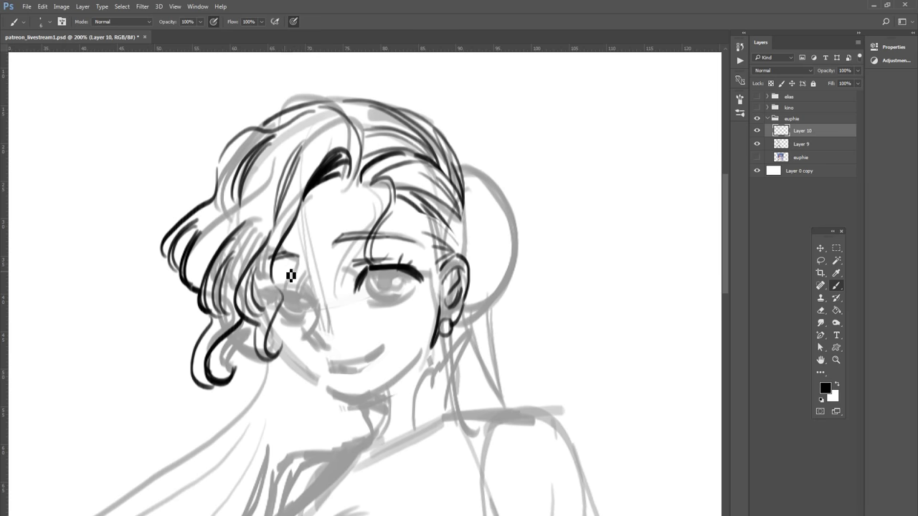
{"action": "mouse_move", "coordinate": [274, 280]}
{"action": "left_mouse_down"}
{"action": "mouse_move", "coordinate": [293, 279]}
{"action": "mouse_move", "coordinate": [308, 304]}
{"action": "left_mouse_up"}
{"action": "left_click_drag", "start_coordinate": [371, 302], "coordinate": [423, 294]}
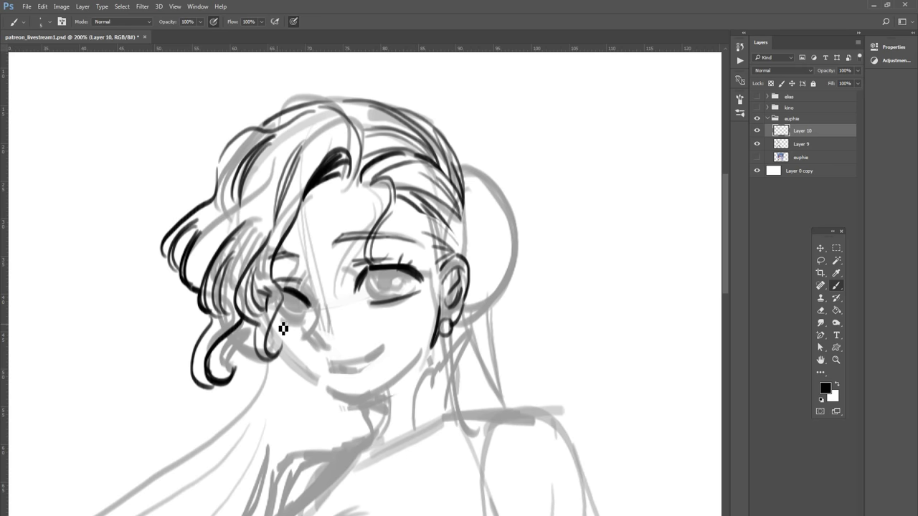
{"action": "left_click_drag", "start_coordinate": [275, 321], "coordinate": [307, 316]}
{"action": "key", "text": "ctrl+z"}
Step: Ink the irises of both eyes, the nose, and the smiling mouth line
{"action": "mouse_move", "coordinate": [408, 275]}
{"action": "left_mouse_down"}
{"action": "mouse_move", "coordinate": [393, 280]}
{"action": "mouse_move", "coordinate": [398, 291]}
{"action": "mouse_move", "coordinate": [388, 283]}
{"action": "mouse_move", "coordinate": [403, 286]}
{"action": "left_mouse_up"}
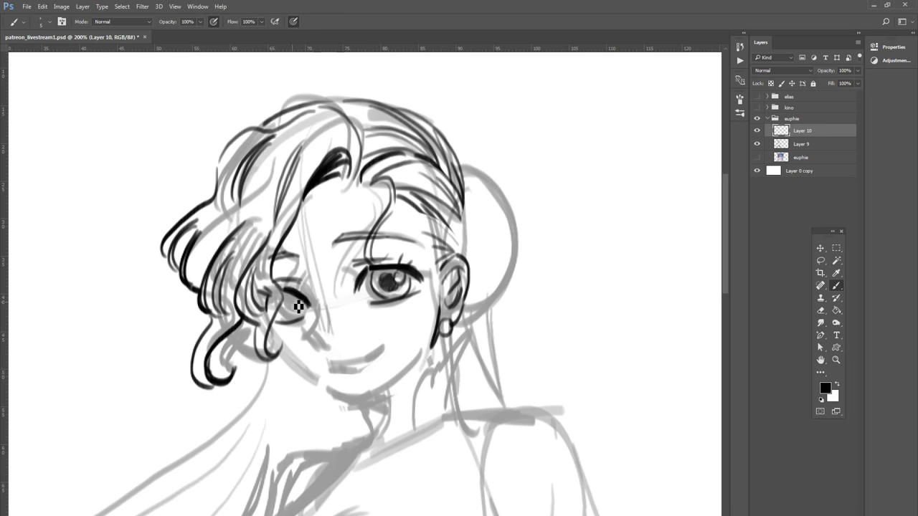
{"action": "mouse_move", "coordinate": [294, 297]}
{"action": "left_mouse_down"}
{"action": "mouse_move", "coordinate": [307, 302]}
{"action": "mouse_move", "coordinate": [295, 309]}
{"action": "left_mouse_up"}
{"action": "left_click_drag", "start_coordinate": [311, 331], "coordinate": [332, 350]}
{"action": "key", "text": "ctrl+z"}
{"action": "mouse_move", "coordinate": [331, 363]}
{"action": "left_mouse_down"}
{"action": "mouse_move", "coordinate": [364, 368]}
{"action": "mouse_move", "coordinate": [386, 349]}
{"action": "mouse_move", "coordinate": [377, 368]}
{"action": "mouse_move", "coordinate": [331, 366]}
{"action": "mouse_move", "coordinate": [364, 376]}
{"action": "mouse_move", "coordinate": [386, 363]}
{"action": "left_mouse_up"}
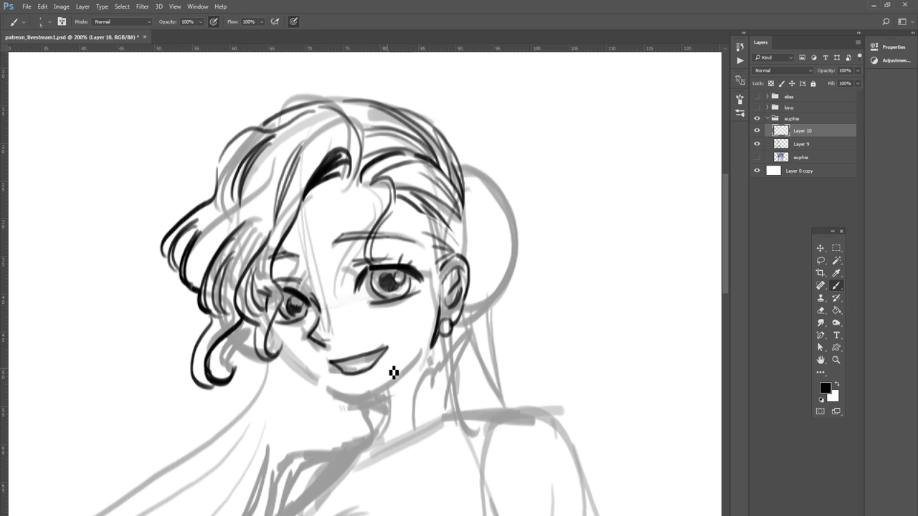
Step: Redraw a lighter lower lip and ink the chin and both sides of the jawline
{"action": "key", "text": "ctrl+z"}
{"action": "key", "text": "ctrl+z"}
{"action": "mouse_move", "coordinate": [331, 363]}
{"action": "left_mouse_down"}
{"action": "mouse_move", "coordinate": [358, 369]}
{"action": "mouse_move", "coordinate": [387, 345]}
{"action": "left_mouse_up"}
{"action": "mouse_move", "coordinate": [350, 374]}
{"action": "left_mouse_down"}
{"action": "mouse_move", "coordinate": [361, 371]}
{"action": "mouse_move", "coordinate": [329, 366]}
{"action": "left_mouse_up"}
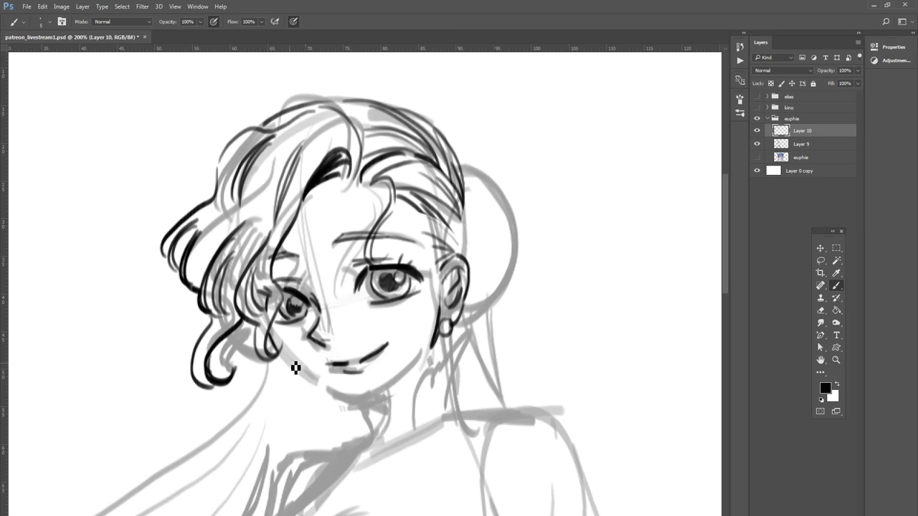
{"action": "left_click_drag", "start_coordinate": [286, 361], "coordinate": [353, 412]}
{"action": "mouse_move", "coordinate": [349, 408]}
{"action": "left_mouse_down"}
{"action": "mouse_move", "coordinate": [390, 395]}
{"action": "mouse_move", "coordinate": [430, 362]}
{"action": "left_mouse_up"}
{"action": "left_click_drag", "start_coordinate": [373, 412], "coordinate": [421, 374]}
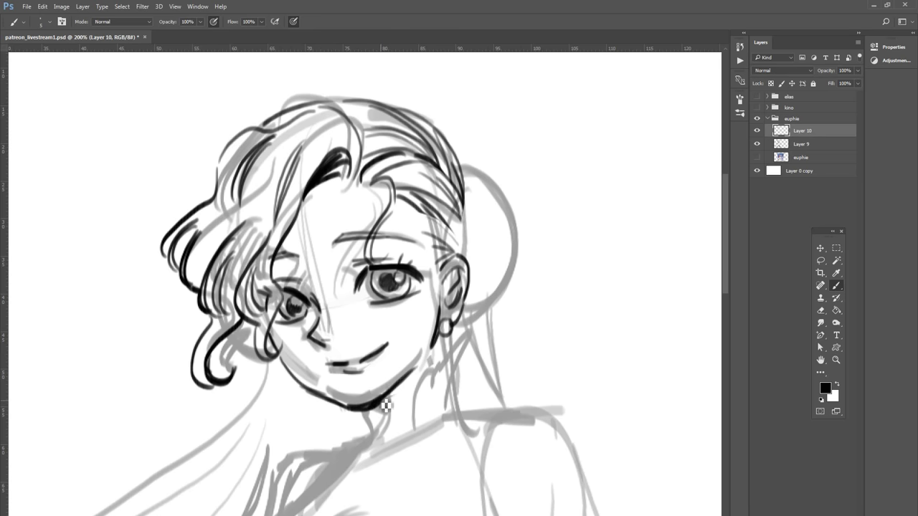
{"action": "left_click_drag", "start_coordinate": [388, 404], "coordinate": [430, 360]}
Step: Ink the neck lines on both sides, with a short mark below the earring
{"action": "left_click_drag", "start_coordinate": [450, 346], "coordinate": [457, 413]}
{"action": "key", "text": "ctrl+z"}
{"action": "left_click_drag", "start_coordinate": [399, 429], "coordinate": [413, 410]}
{"action": "key", "text": "ctrl+z"}
{"action": "left_click_drag", "start_coordinate": [447, 340], "coordinate": [449, 351]}
{"action": "mouse_move", "coordinate": [449, 420]}
{"action": "left_mouse_down"}
{"action": "mouse_move", "coordinate": [497, 337]}
{"action": "mouse_move", "coordinate": [472, 362]}
{"action": "left_mouse_up"}
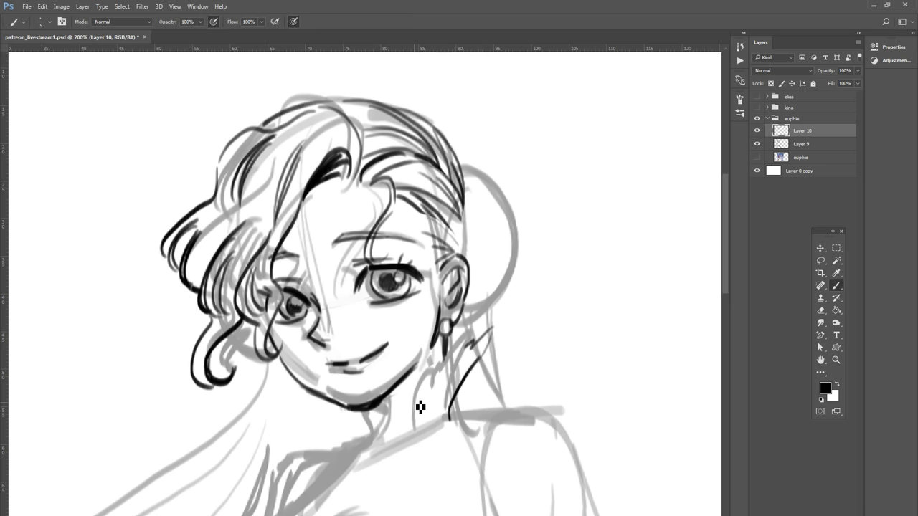
{"action": "left_click_drag", "start_coordinate": [426, 380], "coordinate": [412, 422]}
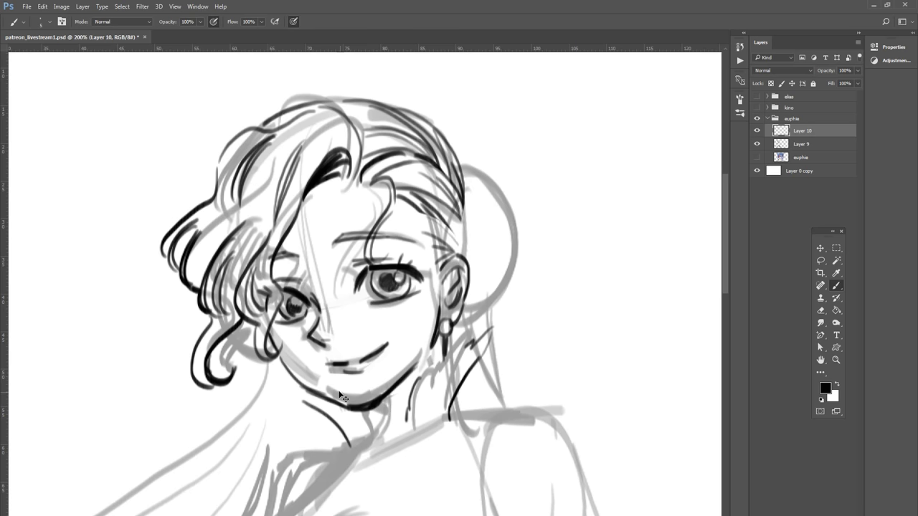
Step: Ink the collar curve under the chin and erase the excess ink there
{"action": "left_click_drag", "start_coordinate": [310, 406], "coordinate": [360, 446]}
{"action": "left_click_drag", "start_coordinate": [317, 407], "coordinate": [300, 393]}
{"action": "key", "text": "e"}
{"action": "left_click_drag", "start_coordinate": [367, 420], "coordinate": [373, 410]}
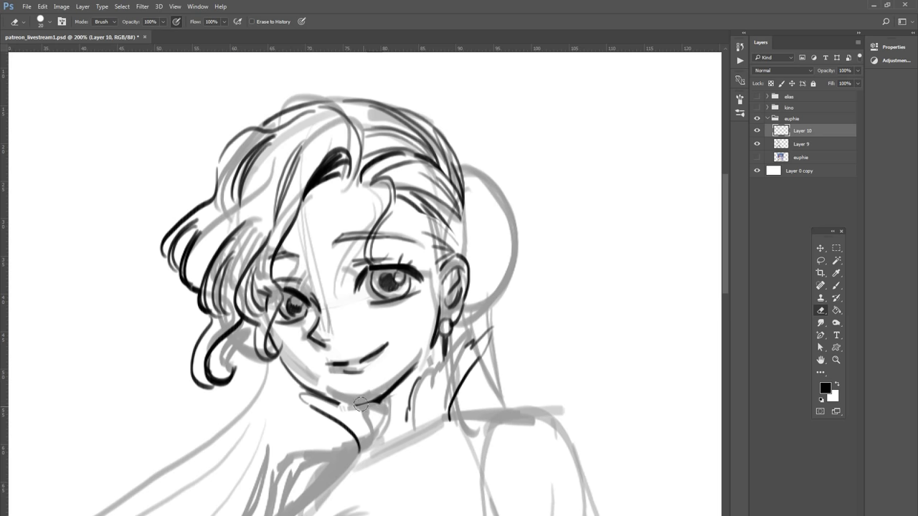
{"action": "key", "text": "b"}
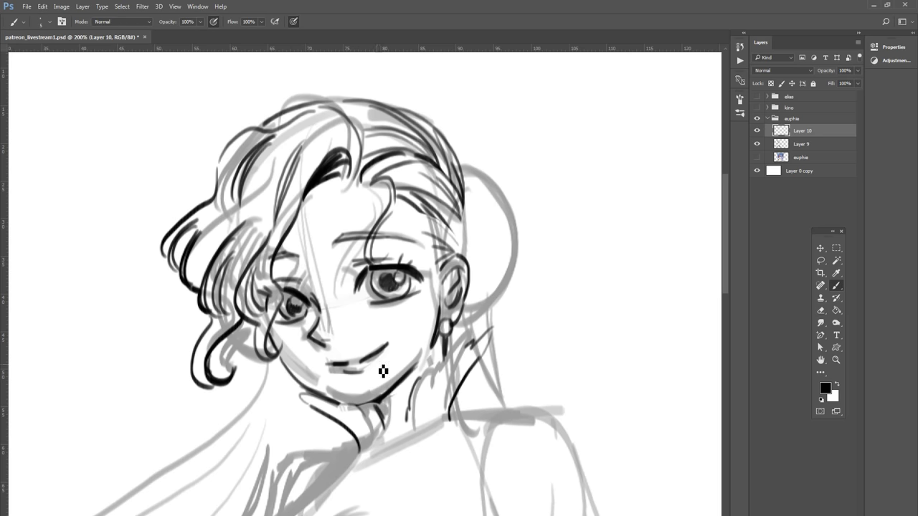
{"action": "left_click_drag", "start_coordinate": [404, 413], "coordinate": [440, 291]}
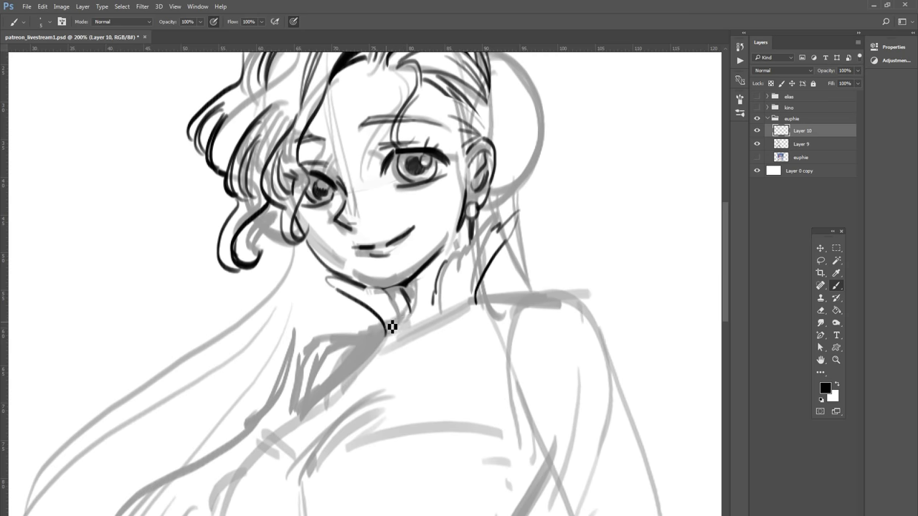
Step: Clean up the lower neck line and ink the round rose brooch
{"action": "left_click_drag", "start_coordinate": [387, 322], "coordinate": [394, 336]}
{"action": "key", "text": "e"}
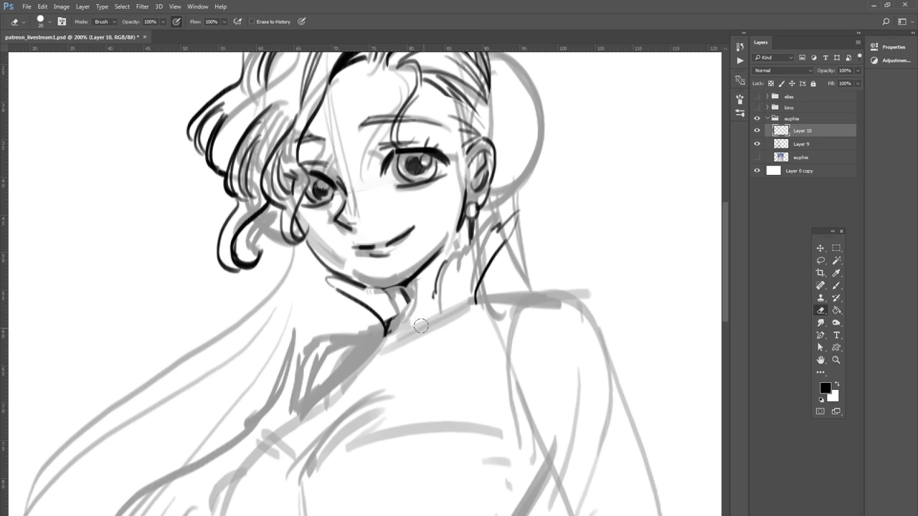
{"action": "mouse_move", "coordinate": [380, 314]}
{"action": "left_mouse_down"}
{"action": "mouse_move", "coordinate": [375, 327]}
{"action": "mouse_move", "coordinate": [403, 326]}
{"action": "left_mouse_up"}
{"action": "key", "text": "b"}
{"action": "key", "text": "e"}
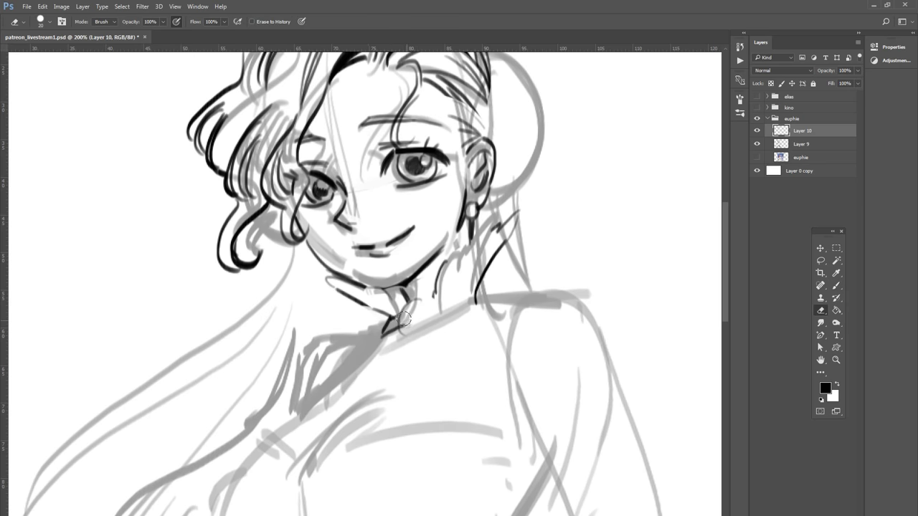
{"action": "key", "text": "b"}
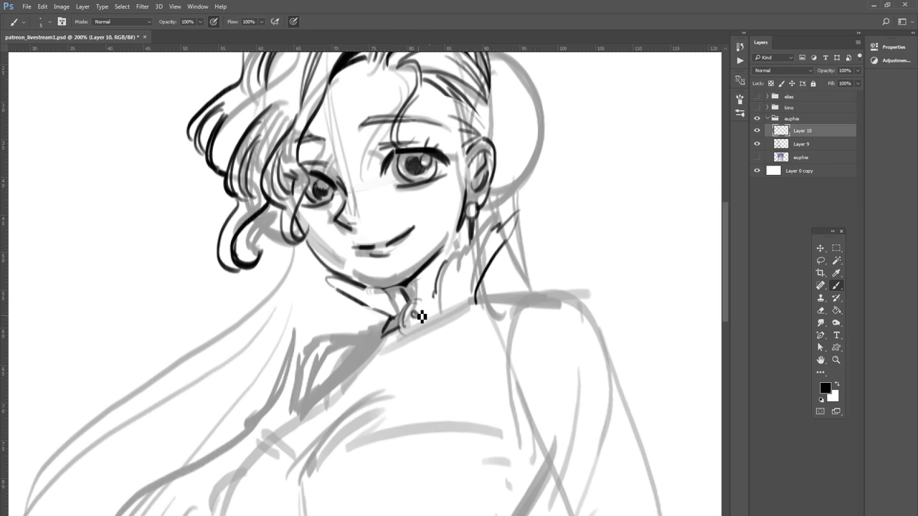
{"action": "mouse_move", "coordinate": [422, 317]}
{"action": "left_mouse_down"}
{"action": "mouse_move", "coordinate": [411, 318]}
{"action": "mouse_move", "coordinate": [440, 289]}
{"action": "mouse_move", "coordinate": [430, 297]}
{"action": "mouse_move", "coordinate": [446, 309]}
{"action": "mouse_move", "coordinate": [434, 337]}
{"action": "mouse_move", "coordinate": [400, 331]}
{"action": "mouse_move", "coordinate": [411, 344]}
{"action": "left_mouse_up"}
{"action": "key", "text": "ctrl+z"}
Step: Ink the collar band from the brooch out to the right shoulder
{"action": "mouse_move", "coordinate": [442, 300]}
{"action": "left_mouse_down"}
{"action": "mouse_move", "coordinate": [479, 296]}
{"action": "mouse_move", "coordinate": [445, 314]}
{"action": "mouse_move", "coordinate": [451, 320]}
{"action": "left_mouse_up"}
{"action": "key", "text": "ctrl+z"}
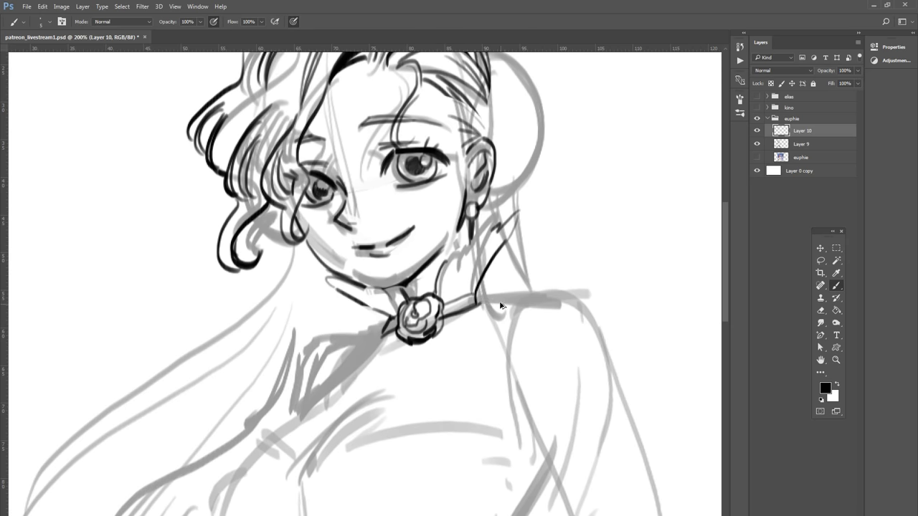
{"action": "left_click_drag", "start_coordinate": [485, 297], "coordinate": [573, 301]}
{"action": "key", "text": "ctrl+z"}
{"action": "mouse_move", "coordinate": [476, 299]}
{"action": "left_mouse_down"}
{"action": "mouse_move", "coordinate": [539, 302]}
{"action": "mouse_move", "coordinate": [610, 333]}
{"action": "left_mouse_up"}
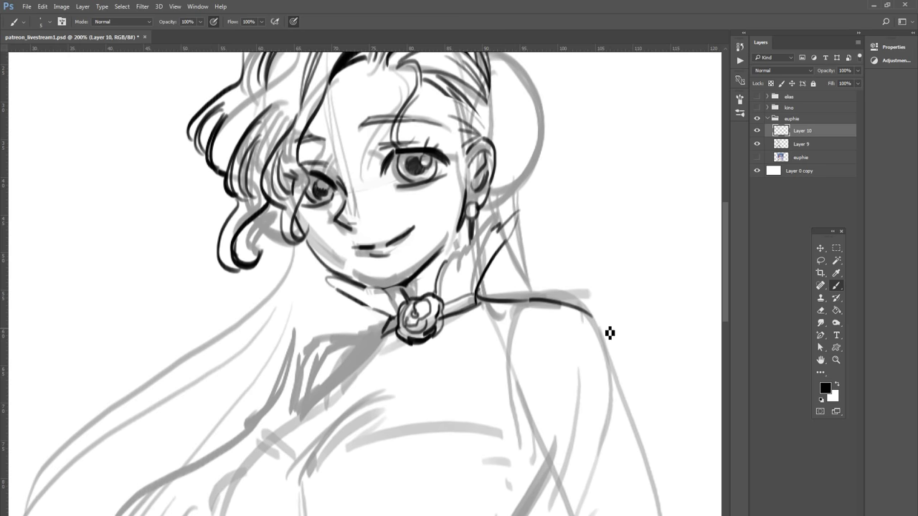
{"action": "key", "text": "ctrl+minus"}
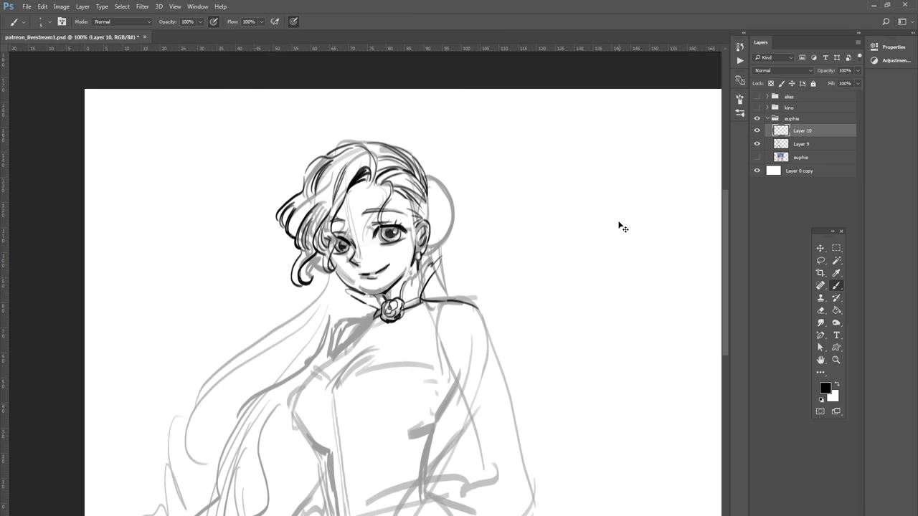
Step: Return to 200% zoom on the head and ink the hair bun's lower edge
{"action": "key", "text": "ctrl+plus"}
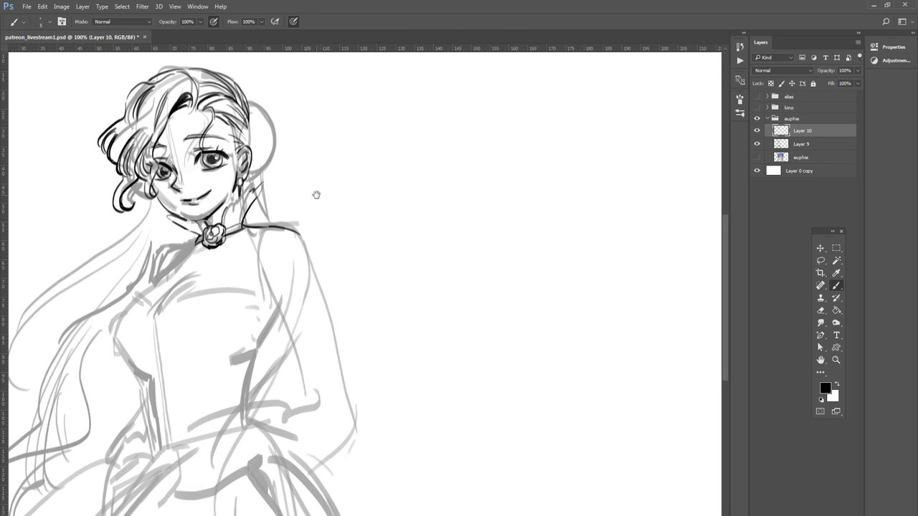
{"action": "left_click_drag", "start_coordinate": [316, 195], "coordinate": [502, 271]}
{"action": "key", "text": "ctrl+plus"}
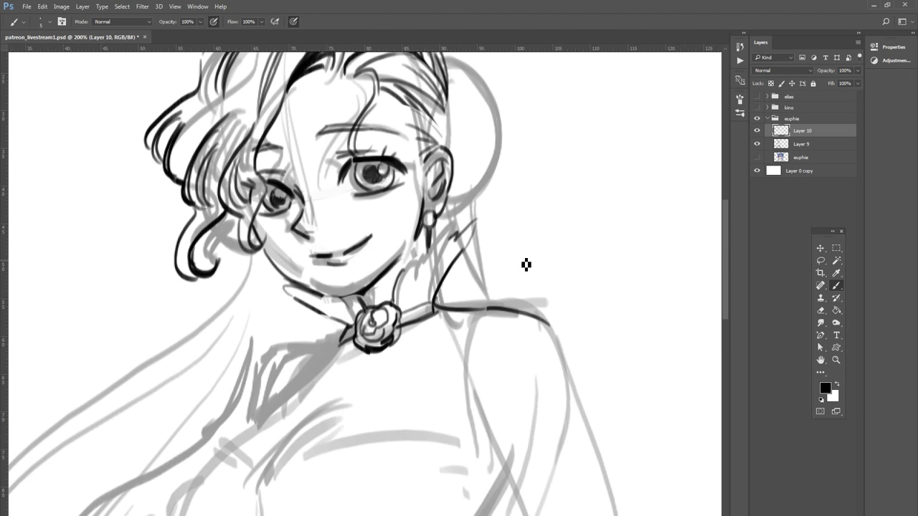
{"action": "left_click_drag", "start_coordinate": [551, 242], "coordinate": [521, 351]}
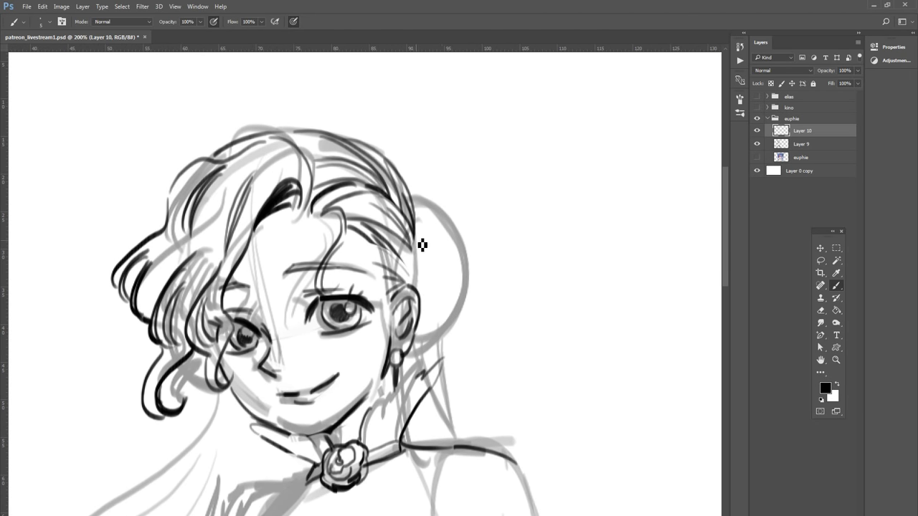
{"action": "mouse_move", "coordinate": [414, 199]}
{"action": "left_mouse_down"}
{"action": "mouse_move", "coordinate": [461, 206]}
{"action": "mouse_move", "coordinate": [471, 323]}
{"action": "left_mouse_up"}
{"action": "key", "text": "ctrl+z"}
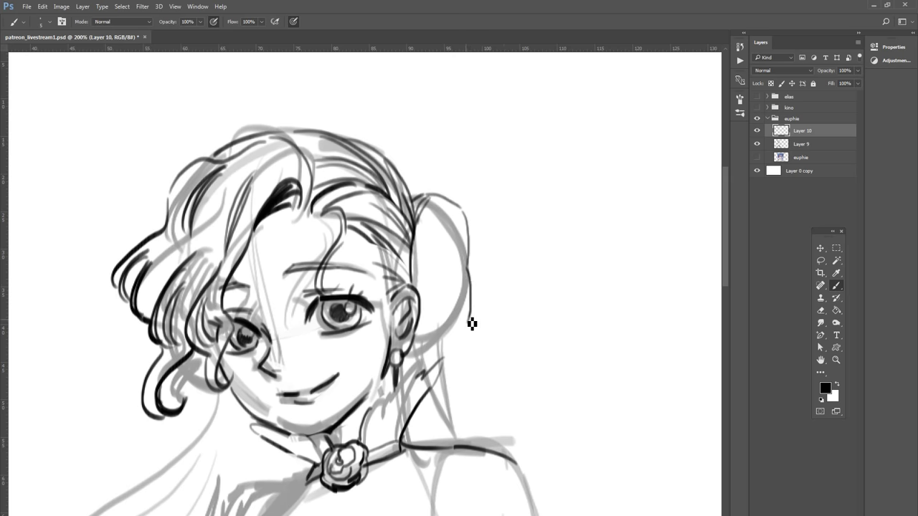
{"action": "key", "text": "ctrl+z"}
{"action": "left_click_drag", "start_coordinate": [418, 334], "coordinate": [462, 319]}
Step: Outline the right side of the hair bun, retrying the stroke several times
{"action": "left_click_drag", "start_coordinate": [472, 281], "coordinate": [459, 332]}
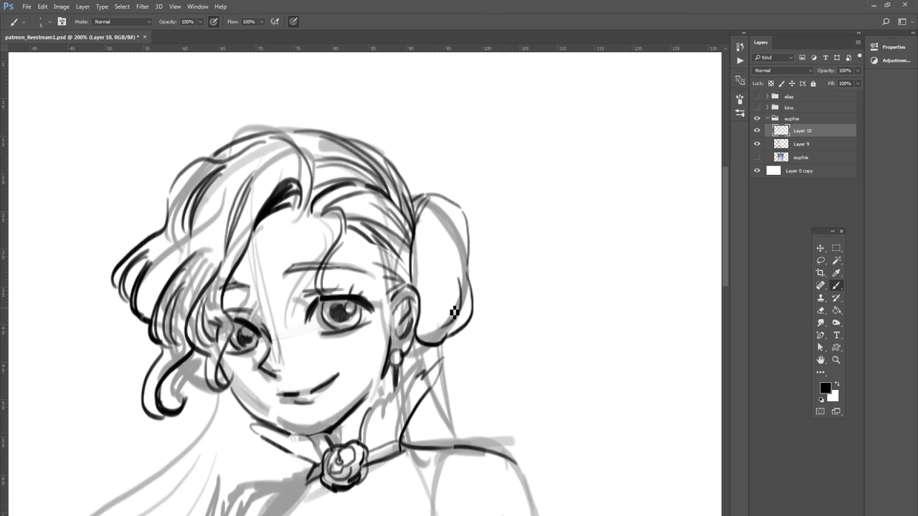
{"action": "left_click_drag", "start_coordinate": [471, 284], "coordinate": [459, 331]}
{"action": "key", "text": "ctrl+z"}
{"action": "left_click_drag", "start_coordinate": [472, 282], "coordinate": [439, 338]}
{"action": "key", "text": "ctrl+z"}
Step: Ink curved hair strands across the inside of the bun
{"action": "left_click_drag", "start_coordinate": [468, 285], "coordinate": [427, 302]}
{"action": "key", "text": "ctrl+z"}
{"action": "key", "text": "ctrl+z"}
{"action": "left_click_drag", "start_coordinate": [471, 271], "coordinate": [431, 297]}
{"action": "key", "text": "ctrl+z"}
{"action": "mouse_move", "coordinate": [467, 273]}
{"action": "left_mouse_down"}
{"action": "mouse_move", "coordinate": [424, 299]}
{"action": "mouse_move", "coordinate": [442, 279]}
{"action": "mouse_move", "coordinate": [419, 290]}
{"action": "left_mouse_up"}
{"action": "key", "text": "ctrl+z"}
{"action": "key", "text": "ctrl+z"}
{"action": "key", "text": "ctrl+z"}
{"action": "key", "text": "ctrl+z"}
{"action": "mouse_move", "coordinate": [462, 263]}
{"action": "left_mouse_down"}
{"action": "mouse_move", "coordinate": [420, 286]}
{"action": "mouse_move", "coordinate": [462, 271]}
{"action": "mouse_move", "coordinate": [425, 262]}
{"action": "mouse_move", "coordinate": [420, 280]}
{"action": "mouse_move", "coordinate": [416, 267]}
{"action": "left_mouse_up"}
{"action": "key", "text": "ctrl+z"}
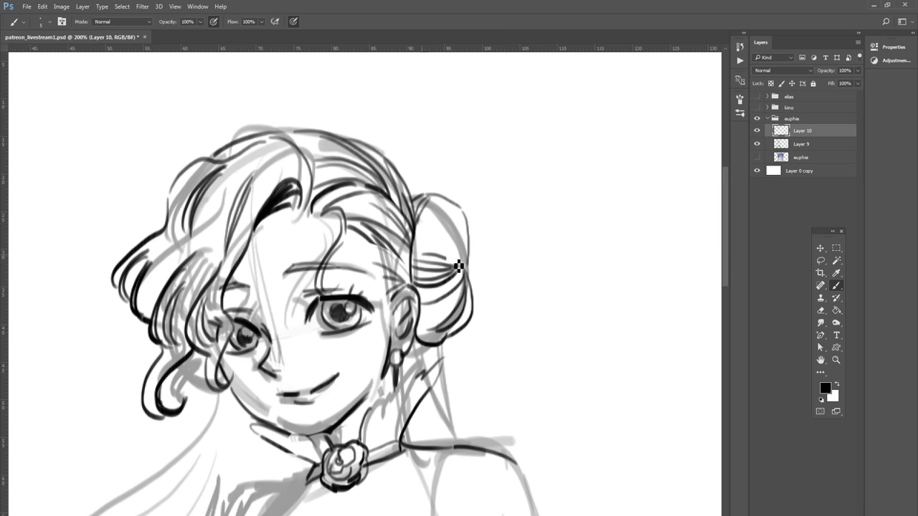
{"action": "left_click_drag", "start_coordinate": [425, 235], "coordinate": [469, 260]}
{"action": "mouse_move", "coordinate": [437, 210]}
{"action": "left_mouse_down"}
{"action": "mouse_move", "coordinate": [470, 251]}
{"action": "mouse_move", "coordinate": [467, 232]}
{"action": "left_mouse_up"}
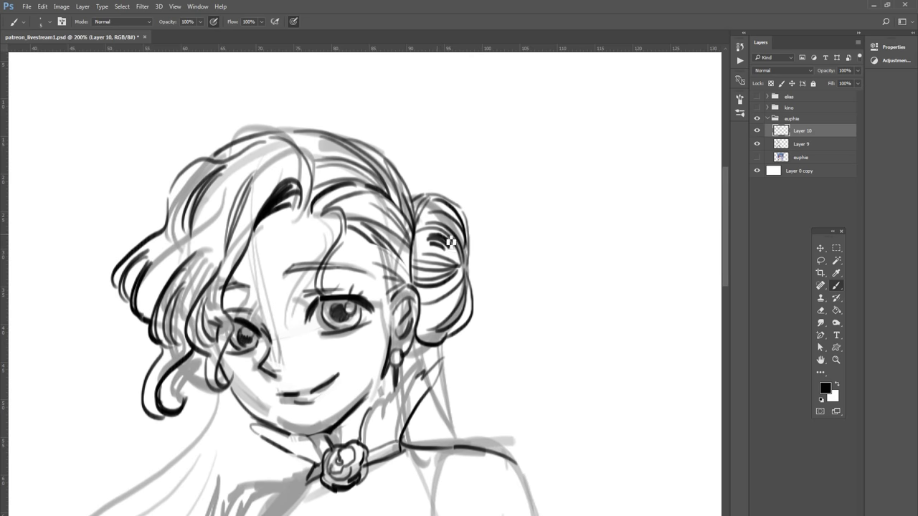
Step: Thicken and darken the bun's lower-right outline
{"action": "mouse_move", "coordinate": [488, 222]}
{"action": "left_mouse_down"}
{"action": "mouse_move", "coordinate": [540, 132]}
{"action": "mouse_move", "coordinate": [512, 176]}
{"action": "left_mouse_up"}
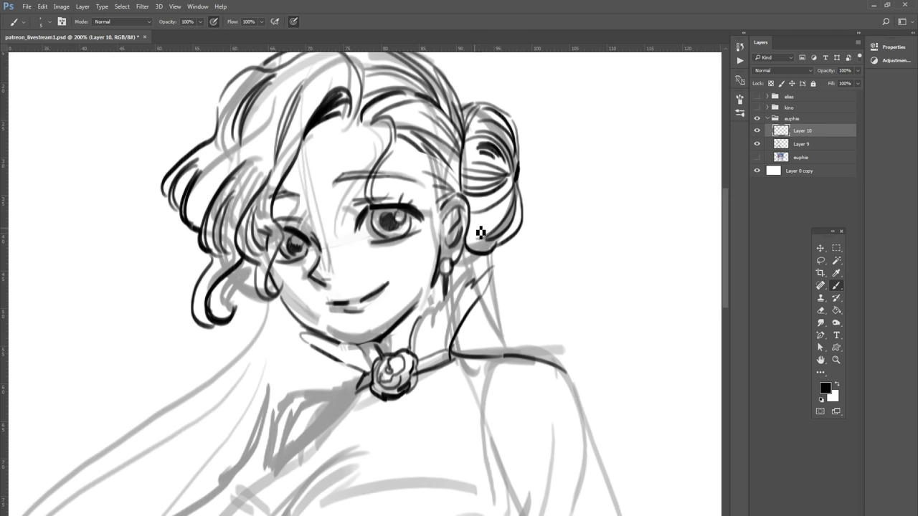
{"action": "left_click_drag", "start_coordinate": [480, 234], "coordinate": [510, 220]}
{"action": "left_click_drag", "start_coordinate": [476, 251], "coordinate": [506, 224]}
Step: Ink the right shoulder contours from the neckline down toward the arm
{"action": "left_click_drag", "start_coordinate": [531, 262], "coordinate": [606, 160]}
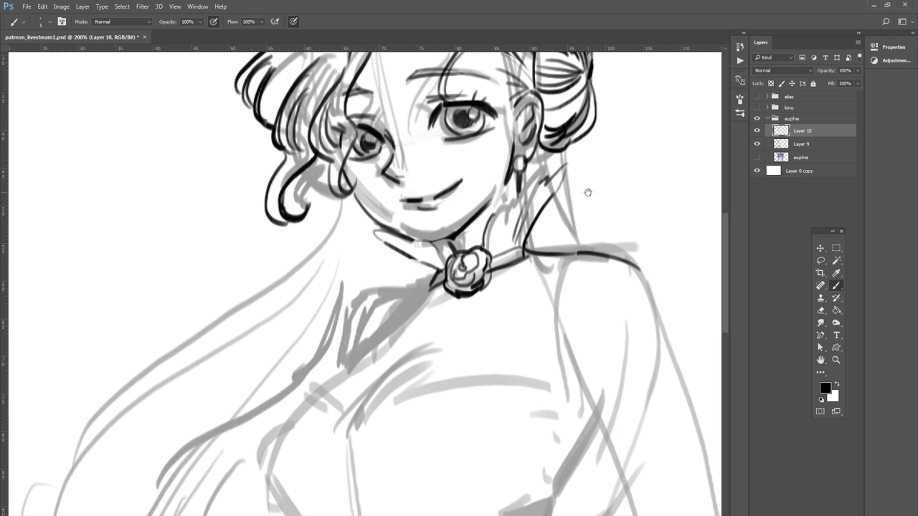
{"action": "left_click_drag", "start_coordinate": [615, 348], "coordinate": [492, 170]}
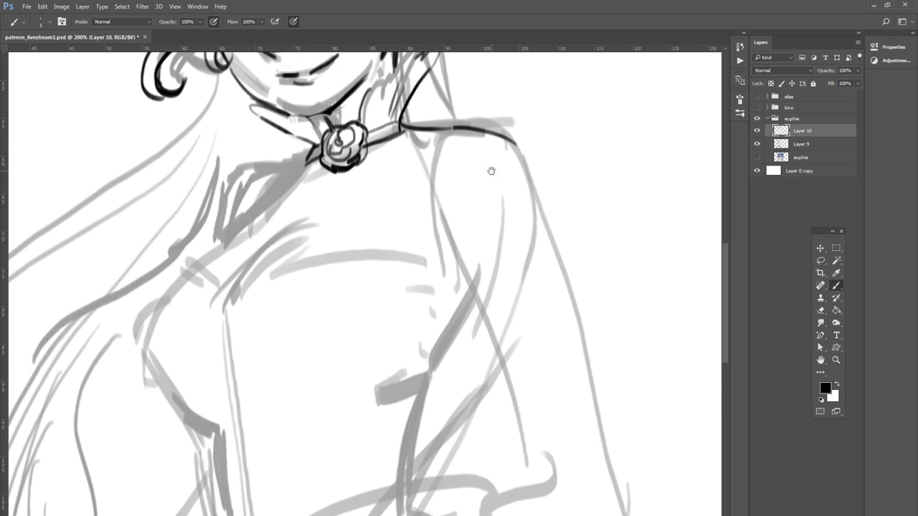
{"action": "left_click_drag", "start_coordinate": [399, 127], "coordinate": [434, 183]}
{"action": "key", "text": "ctrl+z"}
{"action": "mouse_move", "coordinate": [400, 130]}
{"action": "left_mouse_down"}
{"action": "mouse_move", "coordinate": [436, 169]}
{"action": "mouse_move", "coordinate": [440, 217]}
{"action": "left_mouse_up"}
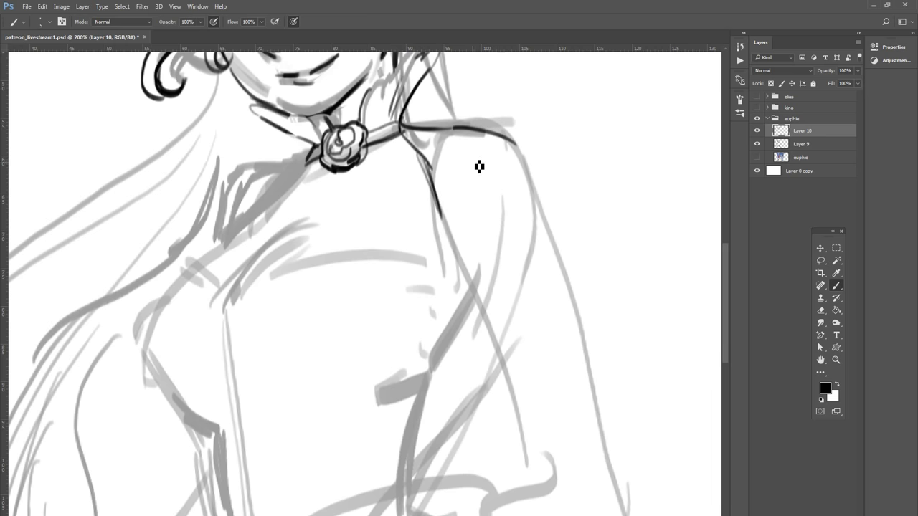
{"action": "left_click_drag", "start_coordinate": [466, 134], "coordinate": [445, 208]}
{"action": "left_click_drag", "start_coordinate": [465, 133], "coordinate": [445, 206]}
{"action": "mouse_move", "coordinate": [471, 149]}
{"action": "left_mouse_down"}
{"action": "mouse_move", "coordinate": [449, 195]}
{"action": "mouse_move", "coordinate": [467, 248]}
{"action": "mouse_move", "coordinate": [467, 197]}
{"action": "mouse_move", "coordinate": [472, 244]}
{"action": "left_mouse_up"}
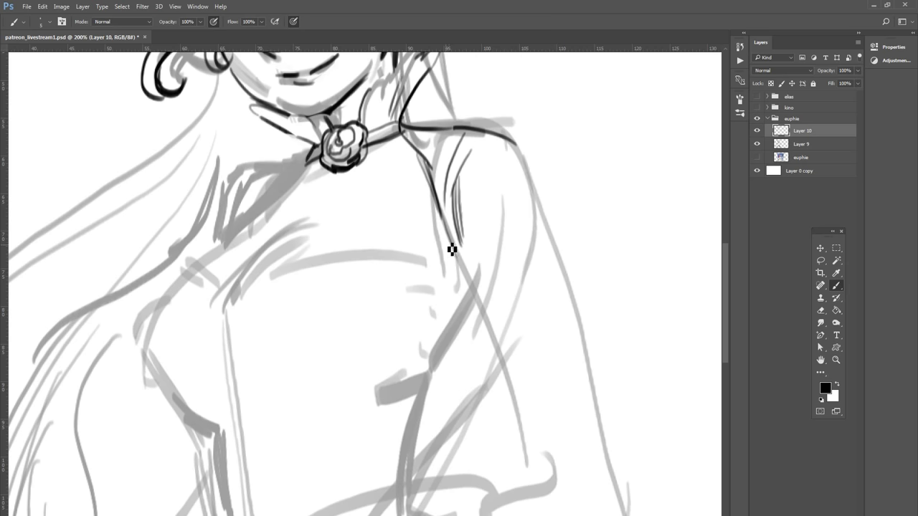
{"action": "left_click_drag", "start_coordinate": [443, 211], "coordinate": [456, 295]}
{"action": "left_click_drag", "start_coordinate": [451, 241], "coordinate": [480, 287]}
{"action": "mouse_move", "coordinate": [523, 153]}
{"action": "left_mouse_down"}
{"action": "mouse_move", "coordinate": [545, 196]}
{"action": "mouse_move", "coordinate": [570, 175]}
{"action": "mouse_move", "coordinate": [543, 151]}
{"action": "left_mouse_up"}
Step: Ink the inner arm outline with the elbow hook and sleeve folds
{"action": "left_click_drag", "start_coordinate": [472, 204], "coordinate": [540, 381]}
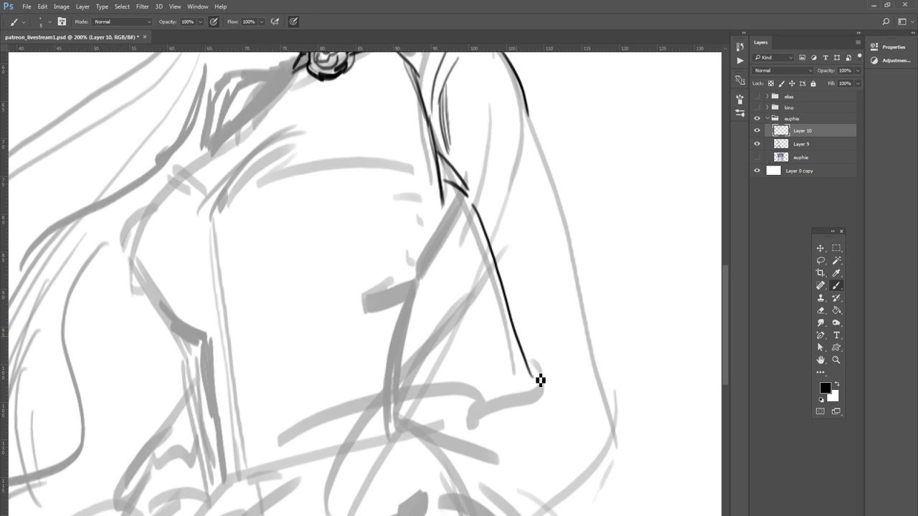
{"action": "key", "text": "ctrl+z"}
{"action": "mouse_move", "coordinate": [471, 202]}
{"action": "left_mouse_down"}
{"action": "mouse_move", "coordinate": [528, 350]}
{"action": "mouse_move", "coordinate": [515, 383]}
{"action": "mouse_move", "coordinate": [567, 436]}
{"action": "left_mouse_up"}
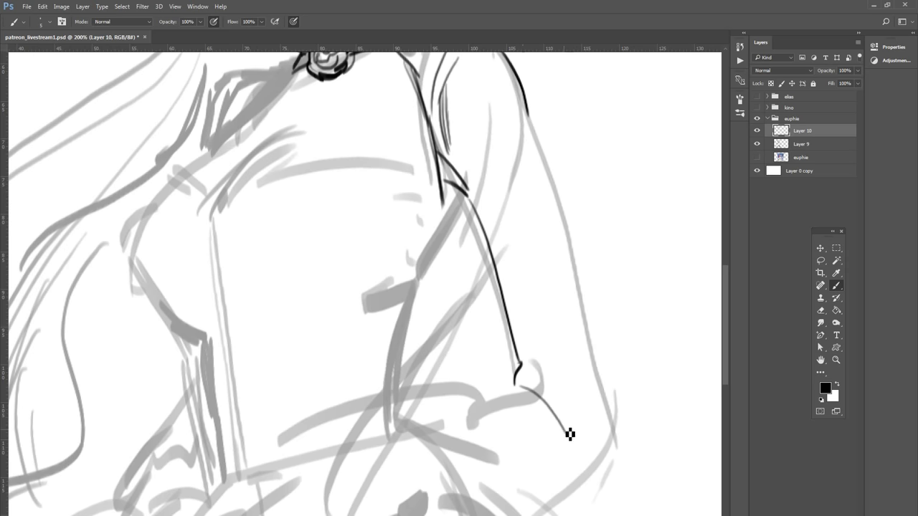
{"action": "left_click_drag", "start_coordinate": [524, 379], "coordinate": [577, 410]}
Step: Ink the outer edge of the arm down to the elbow
{"action": "left_click_drag", "start_coordinate": [536, 135], "coordinate": [610, 396]}
{"action": "key", "text": "ctrl+z"}
{"action": "left_click_drag", "start_coordinate": [532, 117], "coordinate": [586, 305]}
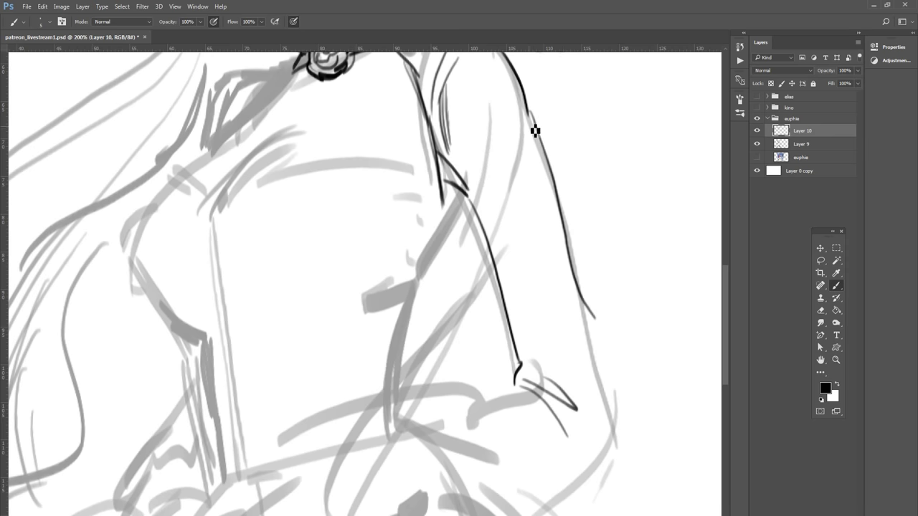
{"action": "key", "text": "ctrl+z"}
{"action": "left_click_drag", "start_coordinate": [530, 114], "coordinate": [610, 394]}
{"action": "key", "text": "ctrl+z"}
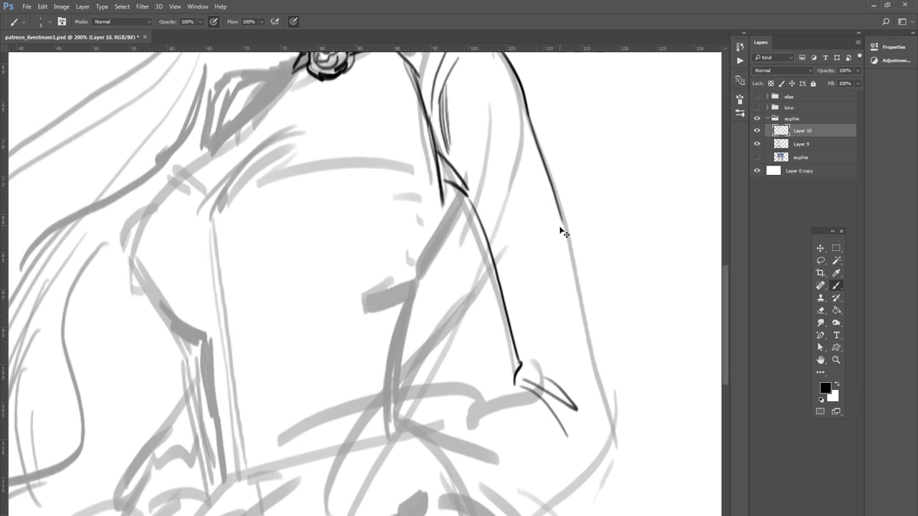
{"action": "left_click_drag", "start_coordinate": [569, 224], "coordinate": [607, 369]}
{"action": "key", "text": "ctrl+z"}
{"action": "left_click_drag", "start_coordinate": [564, 219], "coordinate": [607, 461]}
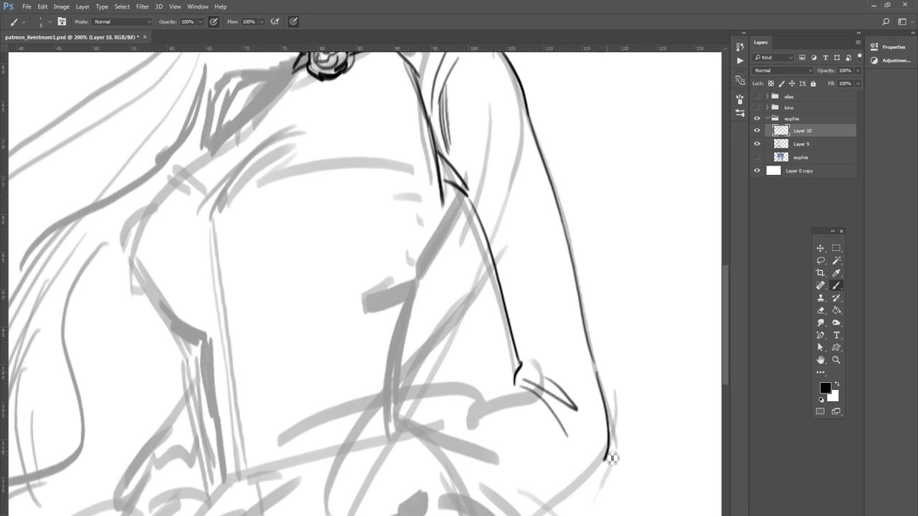
{"action": "key", "text": "ctrl+z"}
{"action": "left_click_drag", "start_coordinate": [601, 383], "coordinate": [619, 451]}
Step: Ink the forearm's upper edge and the fine lines beneath it
{"action": "left_click_drag", "start_coordinate": [591, 496], "coordinate": [626, 392]}
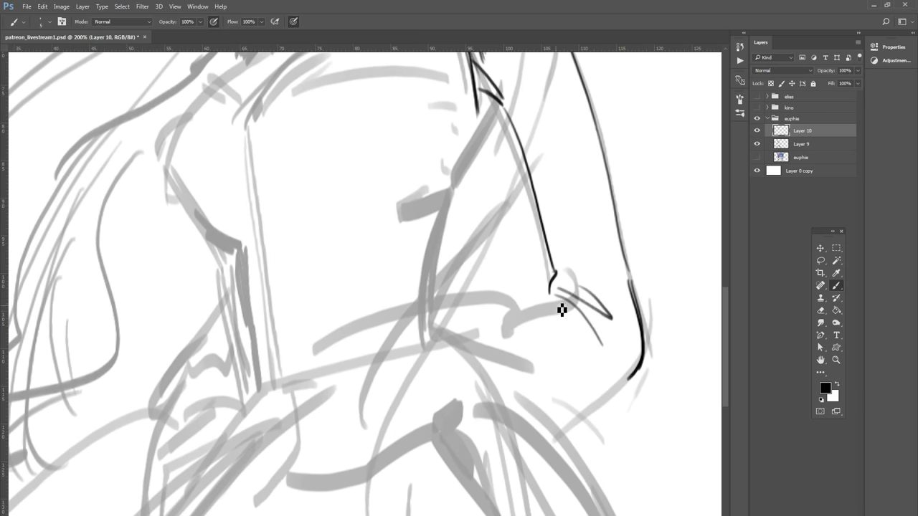
{"action": "left_click_drag", "start_coordinate": [549, 294], "coordinate": [349, 308]}
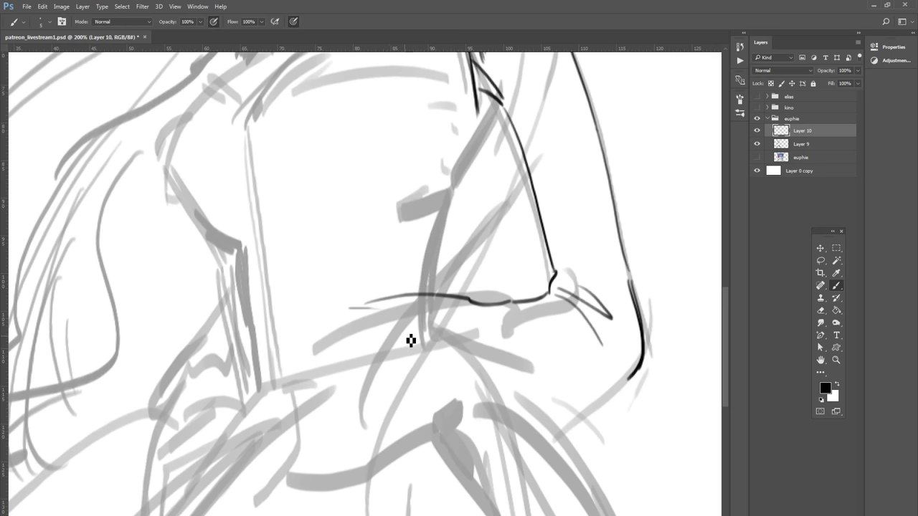
{"action": "mouse_move", "coordinate": [410, 336]}
{"action": "left_mouse_down"}
{"action": "mouse_move", "coordinate": [463, 336]}
{"action": "mouse_move", "coordinate": [407, 346]}
{"action": "left_mouse_up"}
{"action": "key", "text": "ctrl+z"}
{"action": "left_click_drag", "start_coordinate": [351, 340], "coordinate": [467, 331]}
{"action": "mouse_move", "coordinate": [397, 344]}
{"action": "left_mouse_down"}
{"action": "mouse_move", "coordinate": [470, 334]}
{"action": "mouse_move", "coordinate": [368, 384]}
{"action": "mouse_move", "coordinate": [447, 375]}
{"action": "mouse_move", "coordinate": [384, 443]}
{"action": "left_mouse_up"}
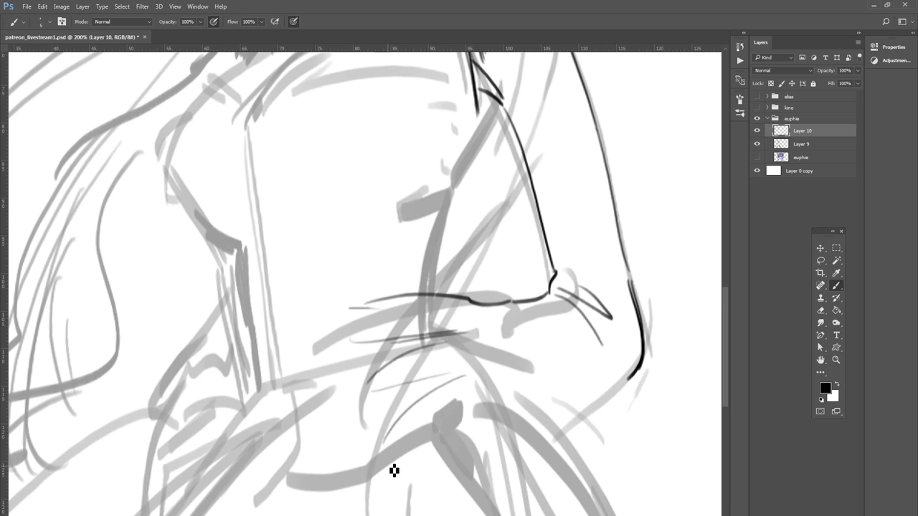
Step: Ink long flowing hair strands falling below the arm
{"action": "left_click_drag", "start_coordinate": [488, 406], "coordinate": [433, 454]}
{"action": "left_click_drag", "start_coordinate": [466, 421], "coordinate": [406, 511]}
{"action": "left_click_drag", "start_coordinate": [527, 397], "coordinate": [430, 513]}
{"action": "left_click_drag", "start_coordinate": [492, 486], "coordinate": [497, 418]}
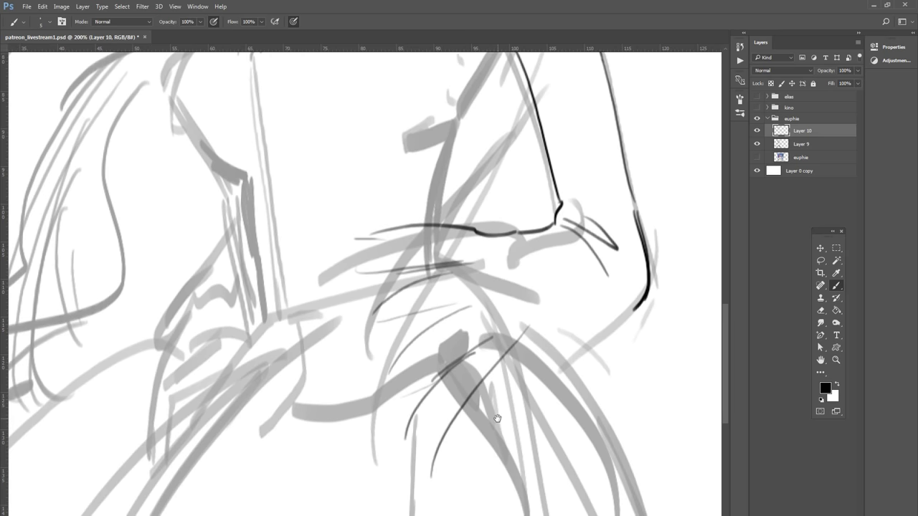
{"action": "left_click_drag", "start_coordinate": [532, 370], "coordinate": [462, 513]}
{"action": "scroll", "coordinate": [438, 328], "scroll_direction": "down", "scroll_amount": 3}
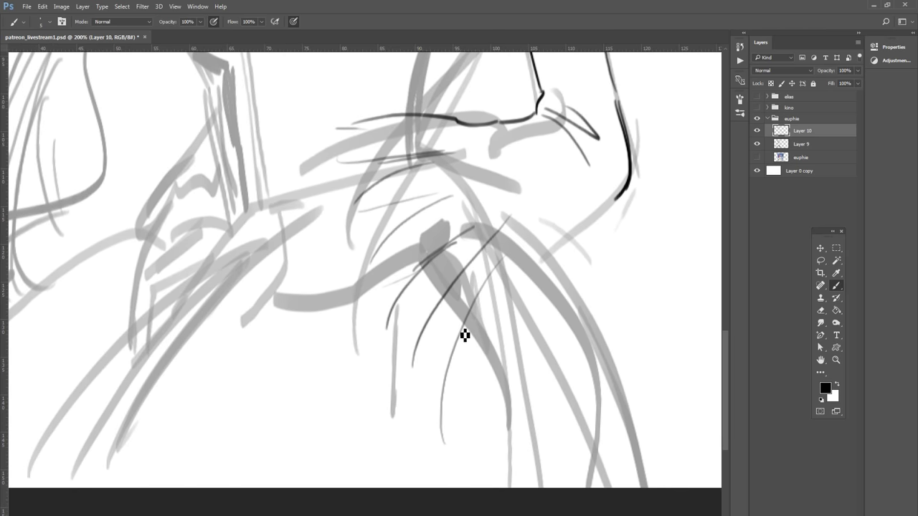
{"action": "left_click_drag", "start_coordinate": [387, 328], "coordinate": [399, 400]}
{"action": "left_click_drag", "start_coordinate": [414, 366], "coordinate": [412, 412]}
{"action": "mouse_move", "coordinate": [502, 243]}
{"action": "left_mouse_down"}
{"action": "mouse_move", "coordinate": [428, 335]}
{"action": "mouse_move", "coordinate": [424, 387]}
{"action": "left_mouse_up"}
{"action": "left_click_drag", "start_coordinate": [527, 255], "coordinate": [482, 436]}
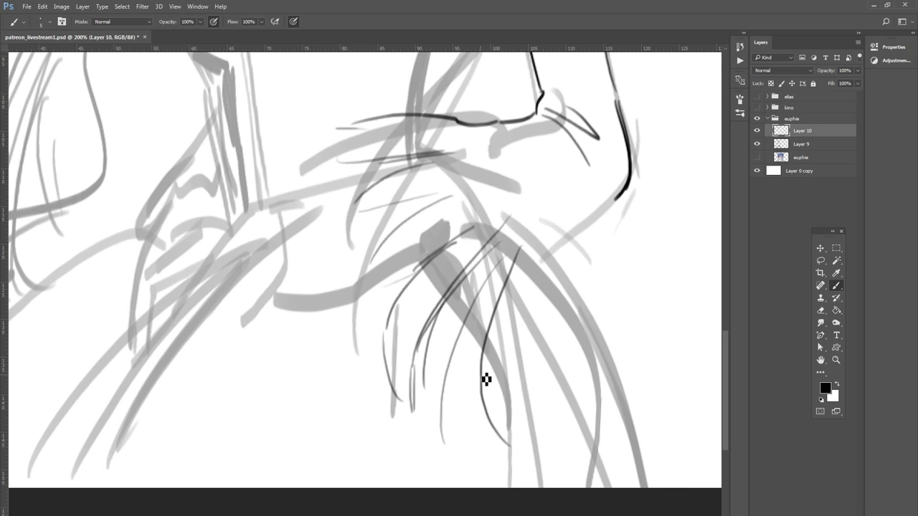
{"action": "key", "text": "ctrl+z"}
{"action": "left_click_drag", "start_coordinate": [517, 263], "coordinate": [514, 465]}
{"action": "left_click_drag", "start_coordinate": [448, 373], "coordinate": [492, 452]}
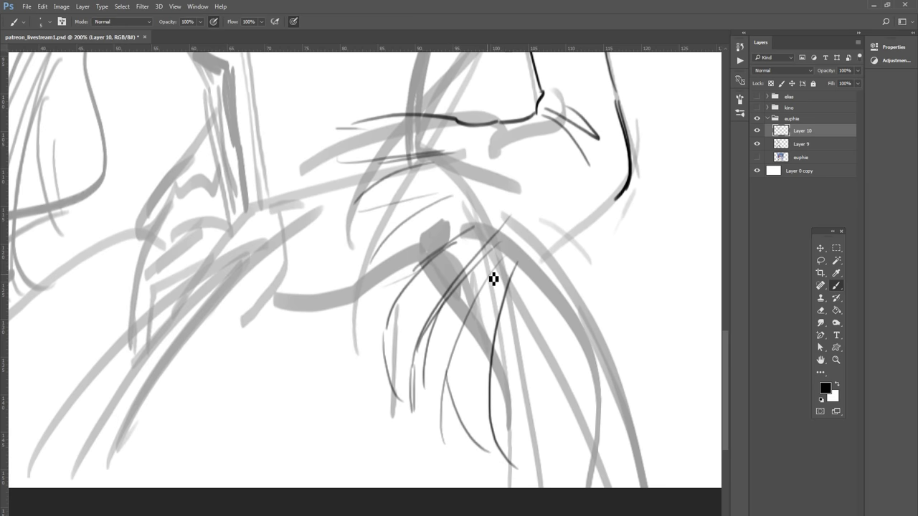
Step: Ink the lower arm outline and add more hair strands near the forearm
{"action": "mouse_move", "coordinate": [525, 258]}
{"action": "left_mouse_down"}
{"action": "mouse_move", "coordinate": [555, 225]}
{"action": "mouse_move", "coordinate": [628, 192]}
{"action": "mouse_move", "coordinate": [553, 219]}
{"action": "left_mouse_up"}
{"action": "key", "text": "ctrl+z"}
{"action": "left_click_drag", "start_coordinate": [577, 172], "coordinate": [552, 218]}
{"action": "left_click_drag", "start_coordinate": [509, 254], "coordinate": [555, 363]}
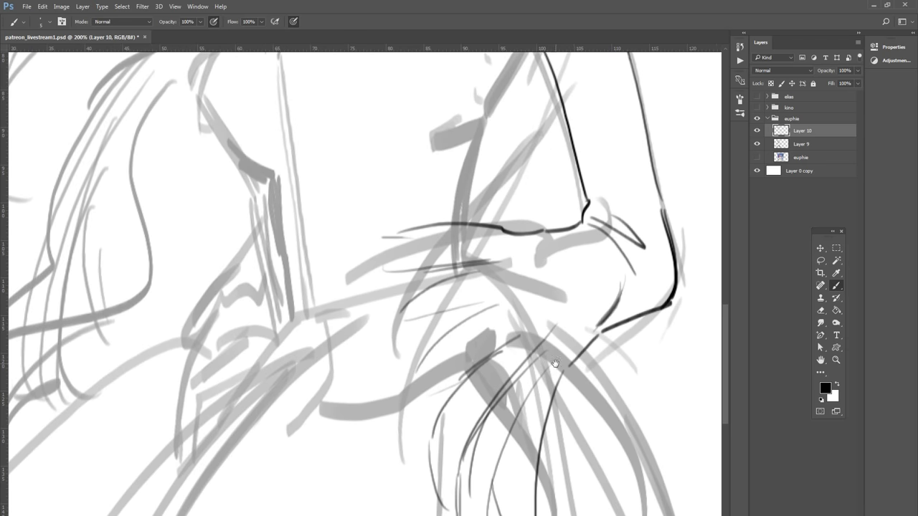
{"action": "key", "text": "ctrl+z"}
{"action": "left_click_drag", "start_coordinate": [621, 249], "coordinate": [608, 316]}
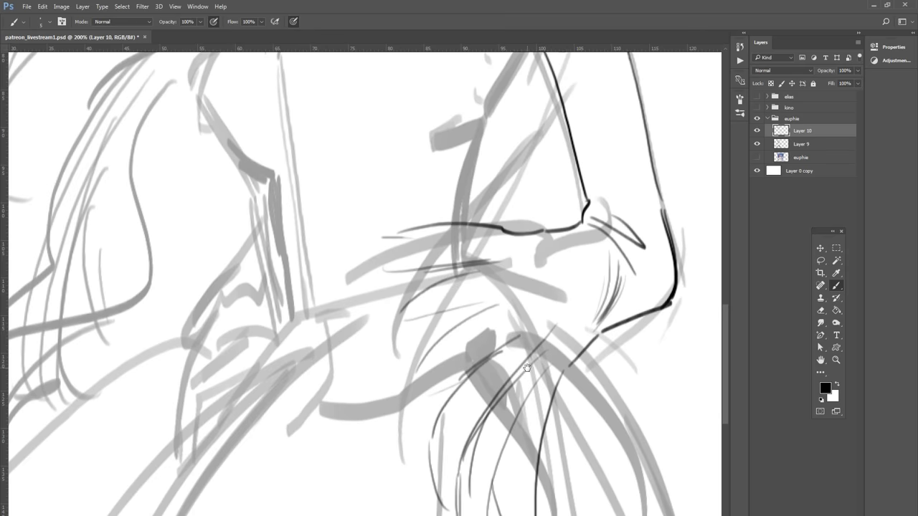
{"action": "mouse_move", "coordinate": [523, 365]}
{"action": "left_mouse_down"}
{"action": "mouse_move", "coordinate": [586, 312]}
{"action": "mouse_move", "coordinate": [623, 345]}
{"action": "mouse_move", "coordinate": [588, 417]}
{"action": "mouse_move", "coordinate": [576, 417]}
{"action": "left_mouse_up"}
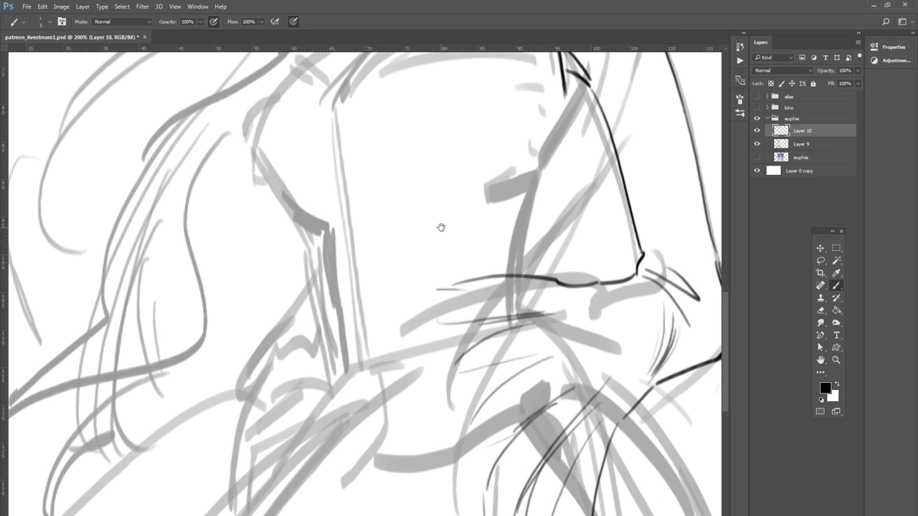
Step: Start inking the forearm's lower edge and where the hand begins on the lap
{"action": "mouse_move", "coordinate": [426, 334]}
{"action": "left_mouse_down"}
{"action": "mouse_move", "coordinate": [443, 328]}
{"action": "mouse_move", "coordinate": [443, 291]}
{"action": "mouse_move", "coordinate": [424, 297]}
{"action": "mouse_move", "coordinate": [467, 267]}
{"action": "left_mouse_up"}
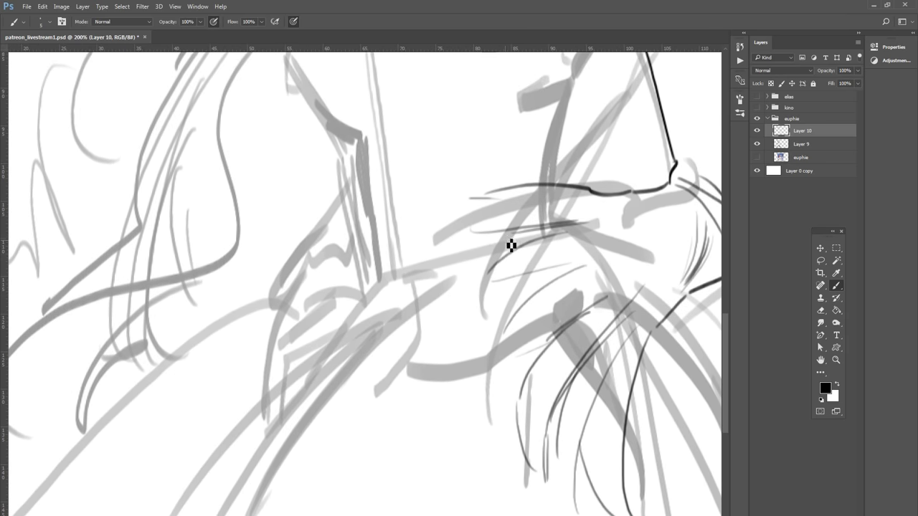
{"action": "mouse_move", "coordinate": [531, 242]}
{"action": "left_mouse_down"}
{"action": "mouse_move", "coordinate": [405, 292]}
{"action": "mouse_move", "coordinate": [349, 361]}
{"action": "mouse_move", "coordinate": [320, 380]}
{"action": "left_mouse_up"}
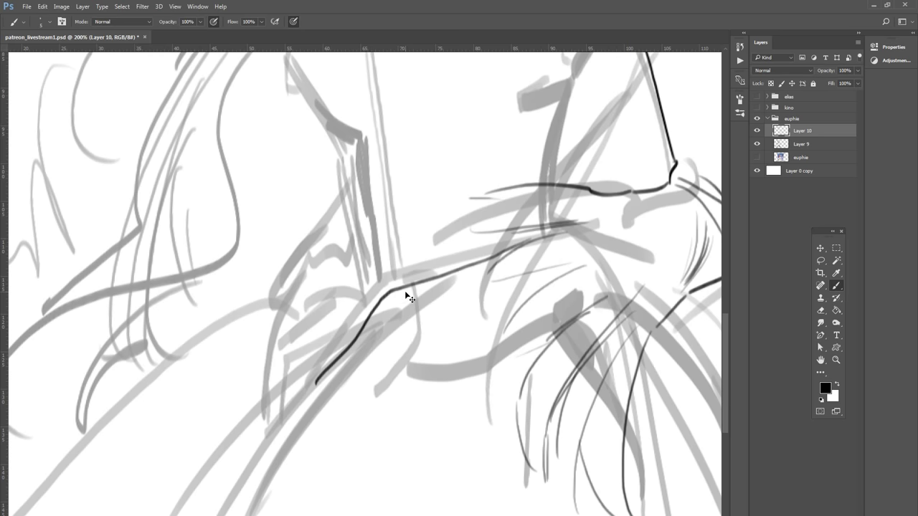
{"action": "key", "text": "ctrl+z"}
{"action": "left_click_drag", "start_coordinate": [372, 292], "coordinate": [392, 285]}
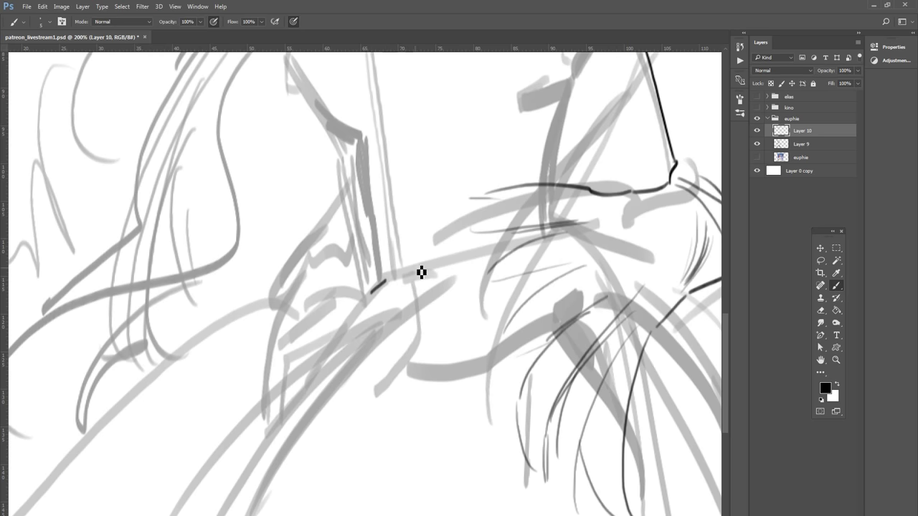
Step: Show the euphie reference briefly to compare, then hide it again
{"action": "left_click", "coordinate": [757, 157]}
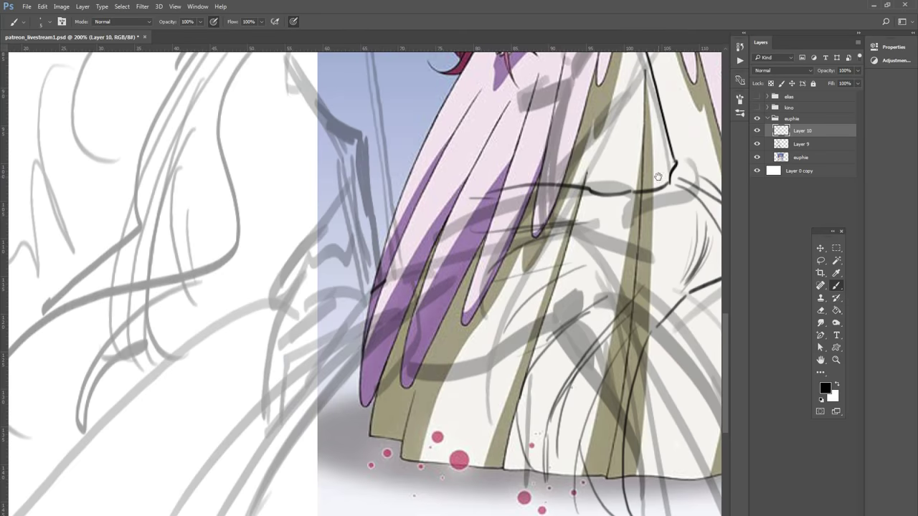
{"action": "left_click_drag", "start_coordinate": [658, 176], "coordinate": [592, 316]}
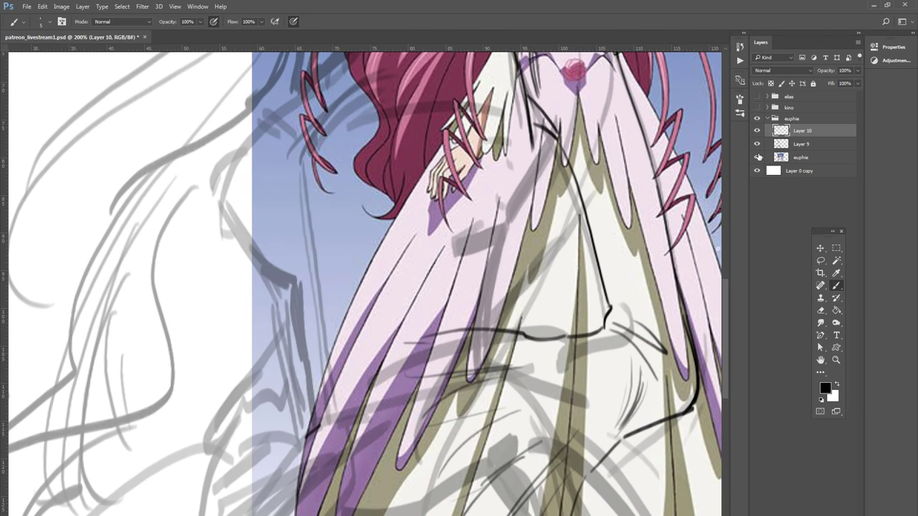
{"action": "left_click", "coordinate": [757, 157]}
{"action": "left_click_drag", "start_coordinate": [564, 287], "coordinate": [612, 156]}
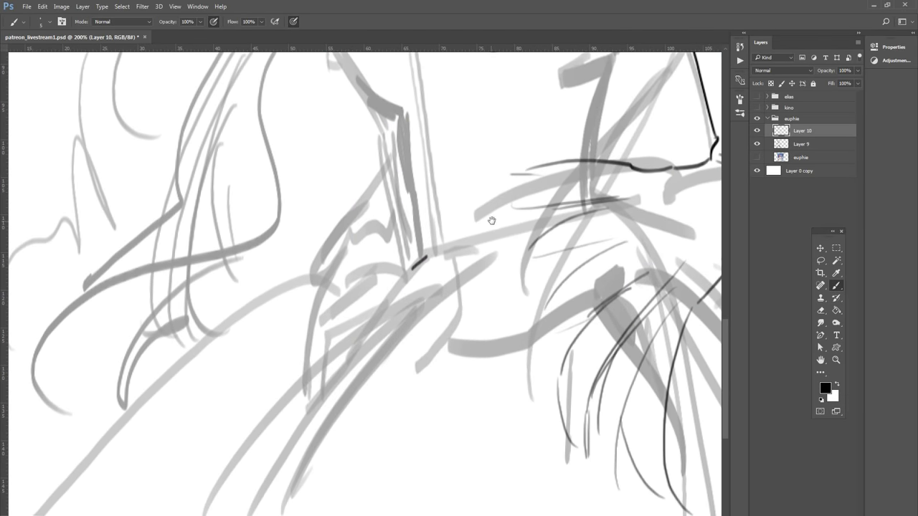
Step: Ink the forearm line toward the elbow, the hand outline, knuckle curve and a finger line
{"action": "left_click_drag", "start_coordinate": [434, 261], "coordinate": [574, 218]}
{"action": "left_click_drag", "start_coordinate": [418, 270], "coordinate": [334, 349]}
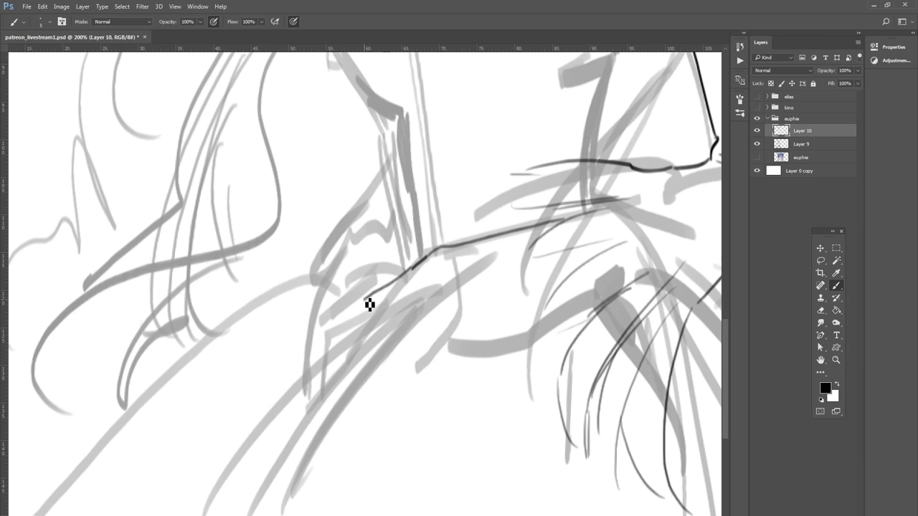
{"action": "key", "text": "ctrl+z"}
{"action": "left_click_drag", "start_coordinate": [417, 274], "coordinate": [322, 367]}
{"action": "key", "text": "ctrl+z"}
{"action": "mouse_move", "coordinate": [342, 270]}
{"action": "left_mouse_down"}
{"action": "mouse_move", "coordinate": [404, 272]}
{"action": "mouse_move", "coordinate": [315, 341]}
{"action": "left_mouse_up"}
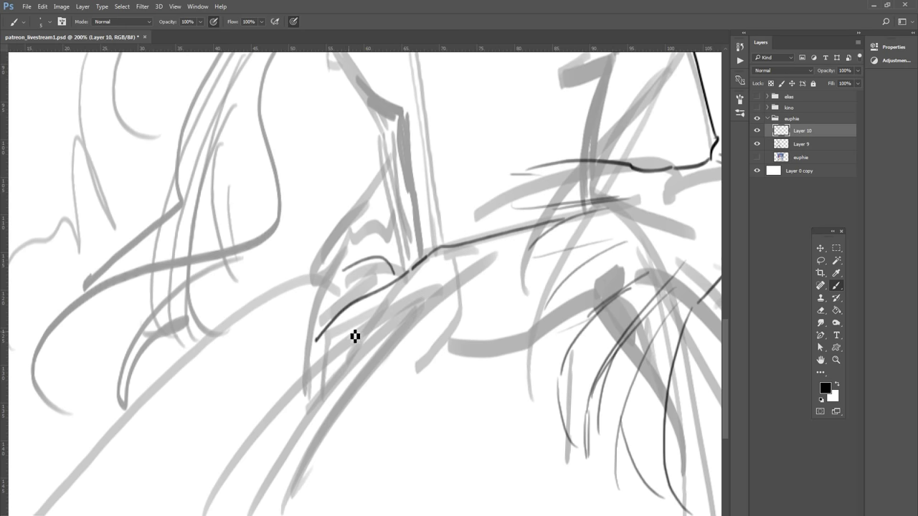
{"action": "left_click_drag", "start_coordinate": [381, 342], "coordinate": [347, 416]}
{"action": "key", "text": "ctrl+z"}
{"action": "mouse_move", "coordinate": [380, 339]}
{"action": "left_mouse_down"}
{"action": "mouse_move", "coordinate": [341, 413]}
{"action": "mouse_move", "coordinate": [380, 388]}
{"action": "mouse_move", "coordinate": [402, 345]}
{"action": "mouse_move", "coordinate": [460, 293]}
{"action": "mouse_move", "coordinate": [493, 278]}
{"action": "mouse_move", "coordinate": [564, 277]}
{"action": "left_mouse_up"}
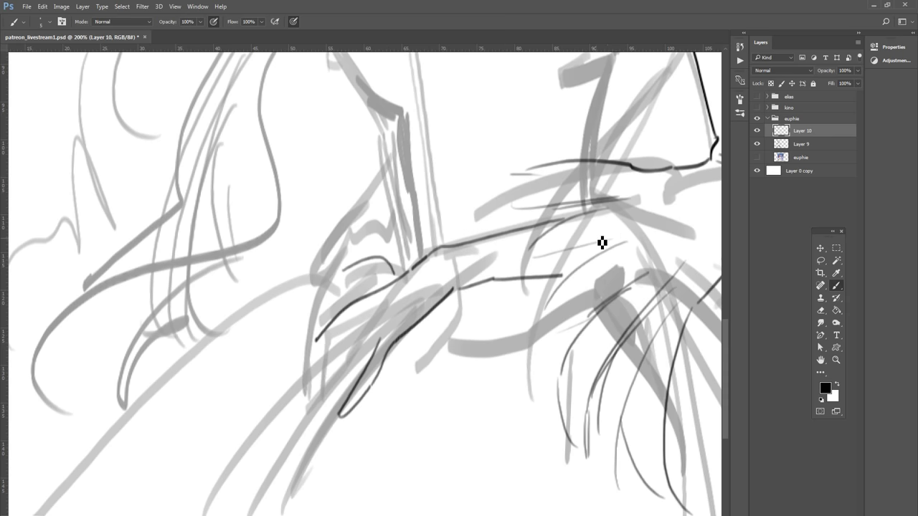
{"action": "key", "text": "ctrl+minus"}
{"action": "key", "text": "ctrl+minus"}
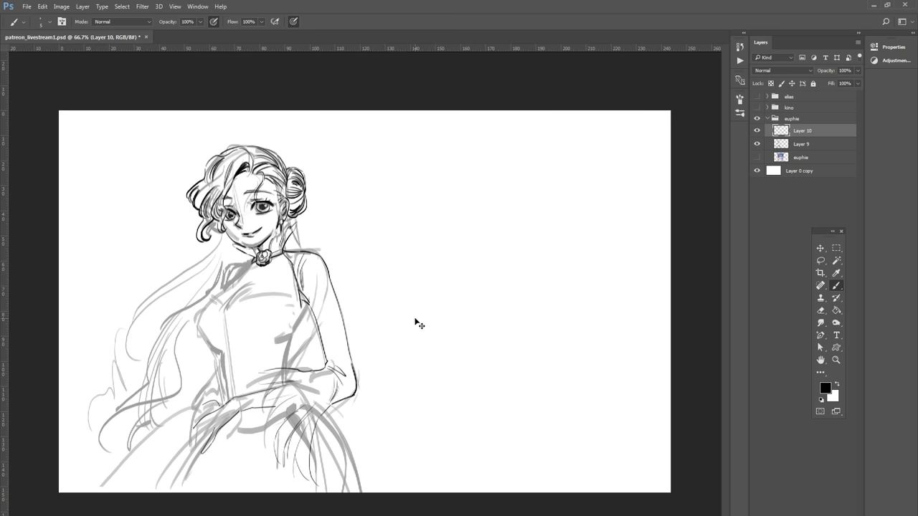
Step: Ink the dress's side contour downward and add small hatch marks by the armpit
{"action": "key", "text": "ctrl+plus"}
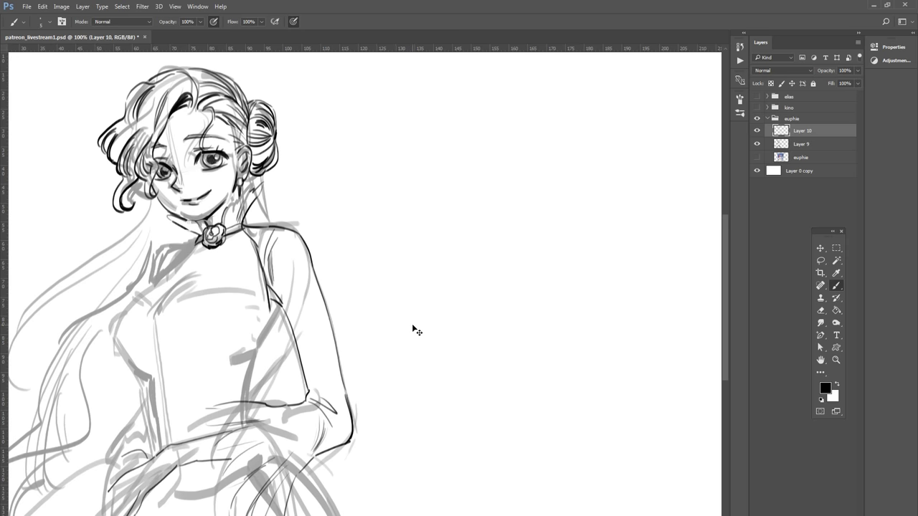
{"action": "left_click_drag", "start_coordinate": [427, 345], "coordinate": [646, 261]}
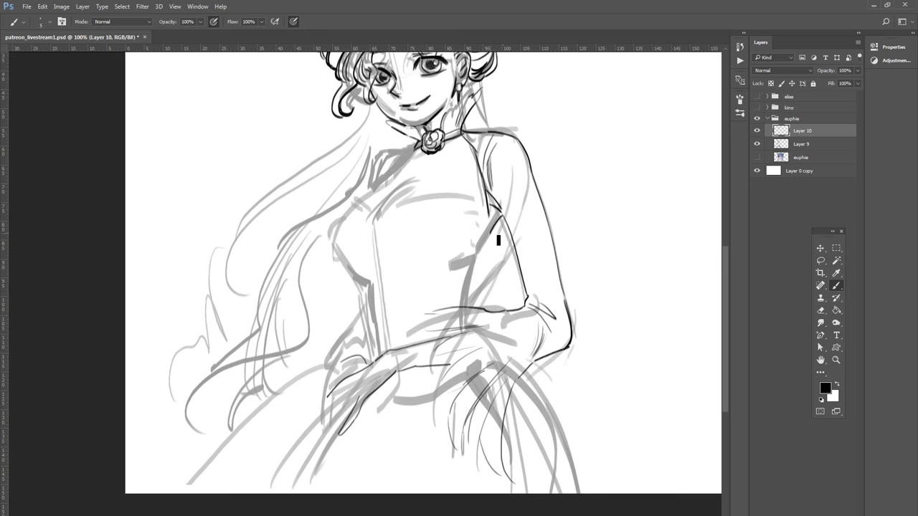
{"action": "left_click_drag", "start_coordinate": [497, 213], "coordinate": [470, 262]}
{"action": "key", "text": "ctrl+z"}
{"action": "left_click_drag", "start_coordinate": [495, 215], "coordinate": [470, 267]}
{"action": "mouse_move", "coordinate": [471, 264]}
{"action": "left_mouse_down"}
{"action": "mouse_move", "coordinate": [464, 305]}
{"action": "mouse_move", "coordinate": [475, 298]}
{"action": "left_mouse_up"}
{"action": "mouse_move", "coordinate": [376, 228]}
{"action": "left_mouse_down"}
{"action": "mouse_move", "coordinate": [400, 198]}
{"action": "mouse_move", "coordinate": [440, 204]}
{"action": "left_mouse_up"}
{"action": "key", "text": "ctrl+z"}
{"action": "key", "text": "ctrl+z"}
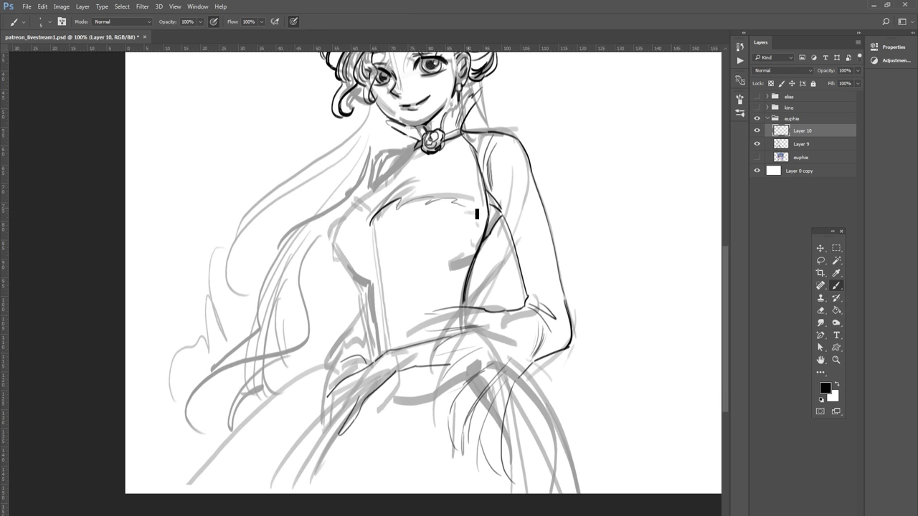
{"action": "left_click_drag", "start_coordinate": [482, 224], "coordinate": [474, 239]}
Step: Ink the left side of the bust, the bodice's left edge and the waist lines
{"action": "left_click_drag", "start_coordinate": [334, 233], "coordinate": [372, 281]}
{"action": "left_click_drag", "start_coordinate": [339, 245], "coordinate": [362, 277]}
{"action": "key", "text": "ctrl+z"}
{"action": "left_click_drag", "start_coordinate": [333, 230], "coordinate": [373, 295]}
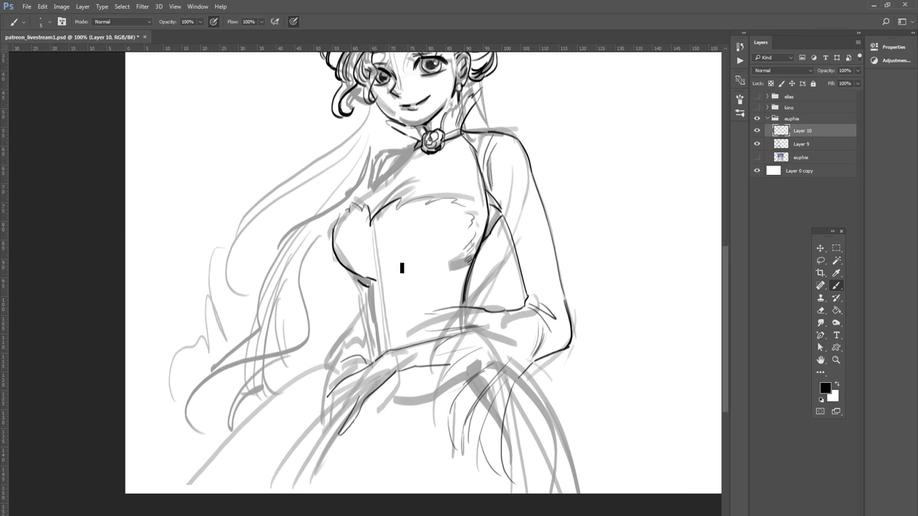
{"action": "left_click_drag", "start_coordinate": [353, 274], "coordinate": [393, 277]}
{"action": "left_click_drag", "start_coordinate": [380, 301], "coordinate": [388, 330]}
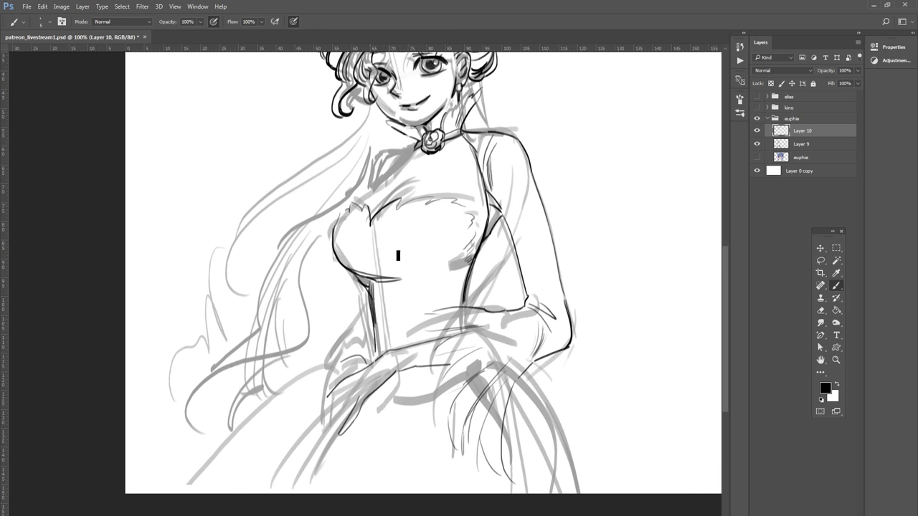
{"action": "key", "text": "e"}
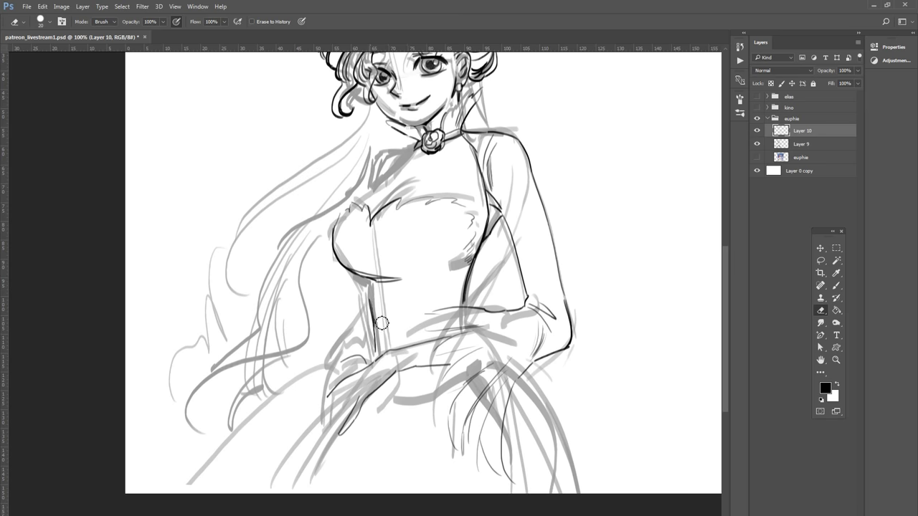
Step: Erase a stray low waist stroke, then ink the left waist edge and wrist outline
{"action": "left_click_drag", "start_coordinate": [374, 327], "coordinate": [376, 357]}
{"action": "key", "text": "b"}
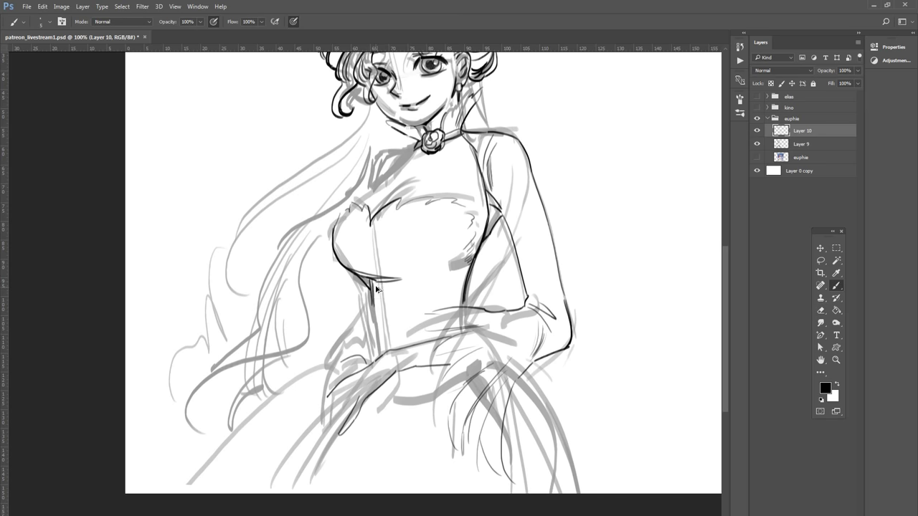
{"action": "left_click_drag", "start_coordinate": [373, 281], "coordinate": [371, 293]}
{"action": "left_click_drag", "start_coordinate": [374, 357], "coordinate": [367, 277]}
{"action": "left_click_drag", "start_coordinate": [348, 364], "coordinate": [332, 396]}
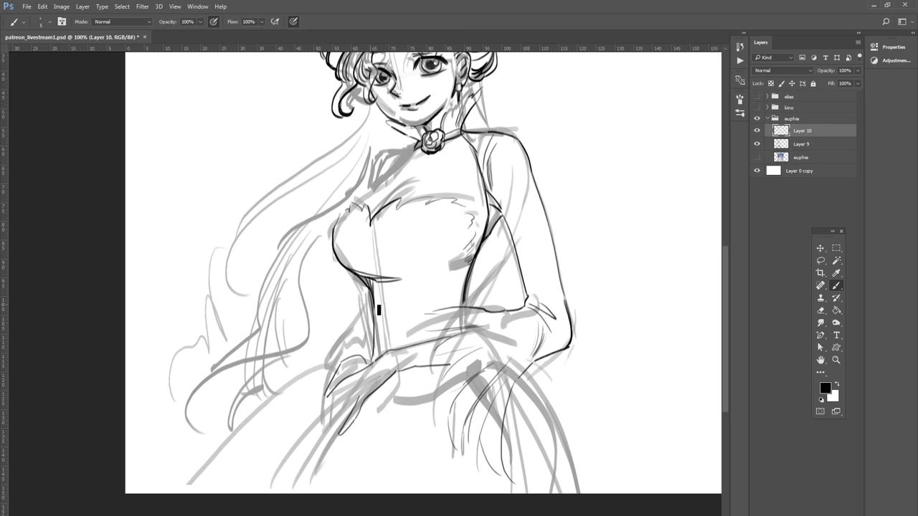
{"action": "mouse_move", "coordinate": [374, 307]}
{"action": "left_mouse_down"}
{"action": "mouse_move", "coordinate": [311, 393]}
{"action": "mouse_move", "coordinate": [340, 340]}
{"action": "mouse_move", "coordinate": [332, 398]}
{"action": "left_mouse_up"}
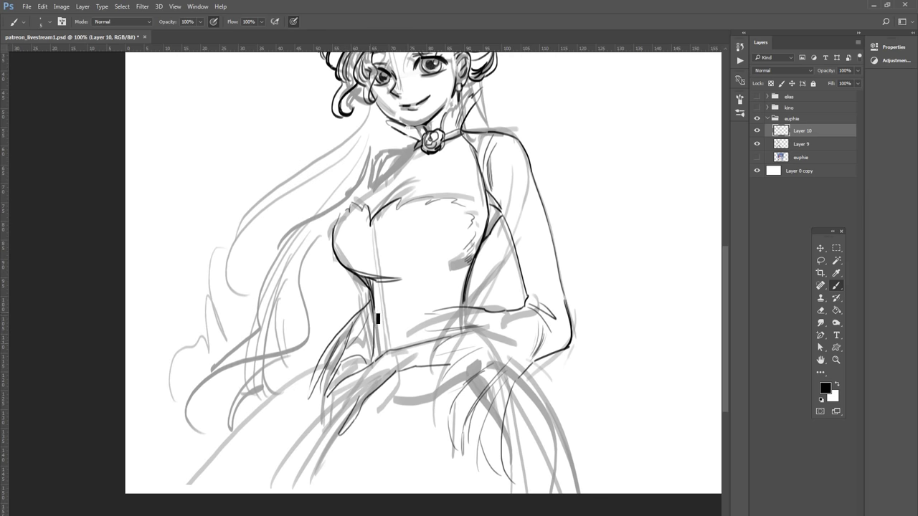
{"action": "left_click_drag", "start_coordinate": [370, 317], "coordinate": [367, 349]}
Step: Draw curved lines over the hand and skirt, then ink the hand's edge and fingers
{"action": "left_click_drag", "start_coordinate": [321, 403], "coordinate": [283, 462]}
{"action": "left_click_drag", "start_coordinate": [313, 422], "coordinate": [281, 459]}
{"action": "left_click_drag", "start_coordinate": [315, 422], "coordinate": [311, 459]}
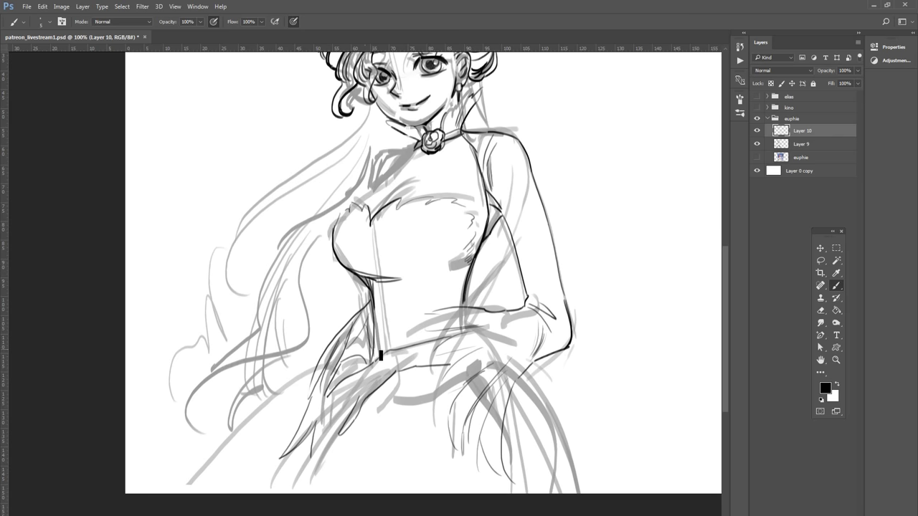
{"action": "left_click_drag", "start_coordinate": [347, 349], "coordinate": [328, 400]}
{"action": "left_click_drag", "start_coordinate": [359, 398], "coordinate": [337, 436]}
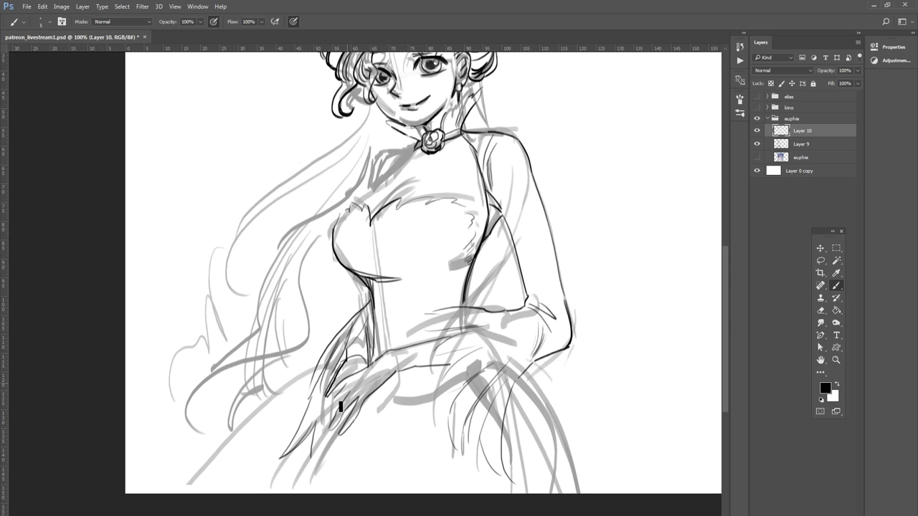
{"action": "left_click_drag", "start_coordinate": [342, 403], "coordinate": [330, 428]}
Step: Ink the waistline toward the bodice's right side and add marks around hand and waist
{"action": "key", "text": "e"}
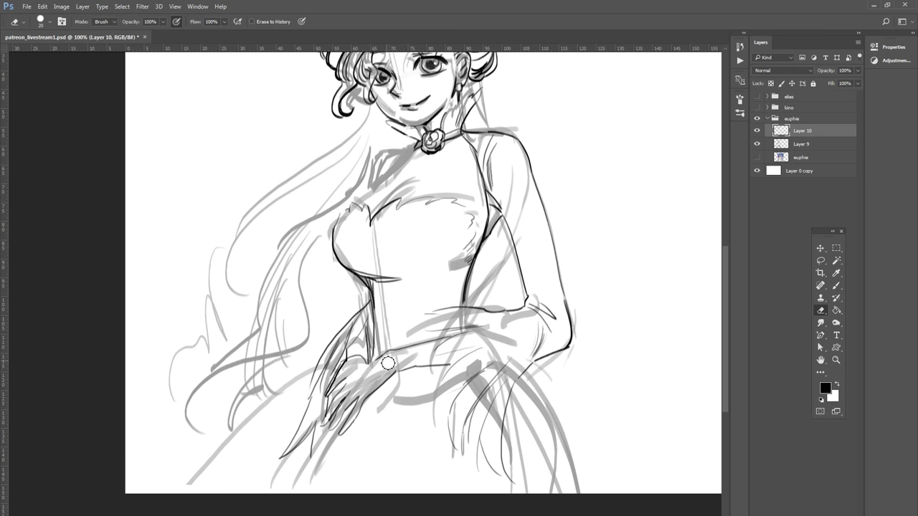
{"action": "key", "text": "b"}
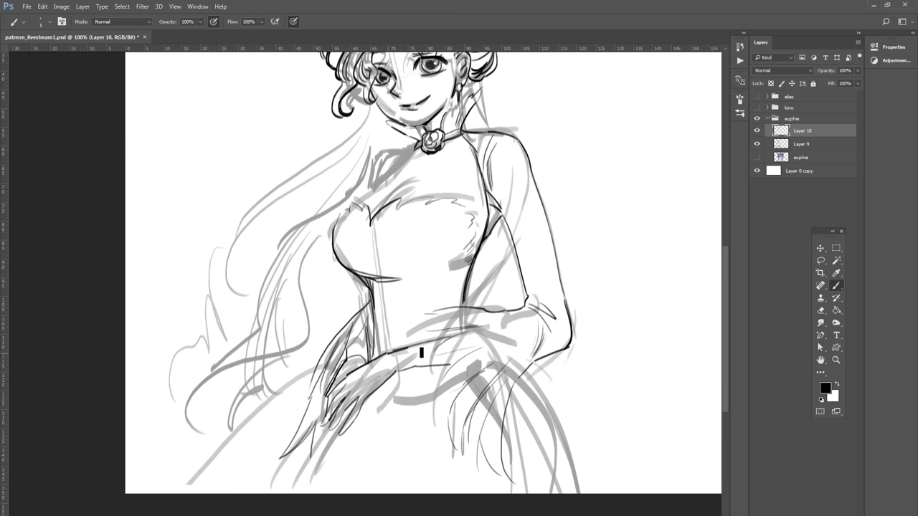
{"action": "left_click_drag", "start_coordinate": [387, 353], "coordinate": [453, 342]}
{"action": "left_click_drag", "start_coordinate": [364, 330], "coordinate": [348, 370]}
{"action": "mouse_move", "coordinate": [411, 282]}
{"action": "left_mouse_down"}
{"action": "mouse_move", "coordinate": [404, 328]}
{"action": "mouse_move", "coordinate": [352, 319]}
{"action": "left_mouse_up"}
{"action": "key", "text": "e"}
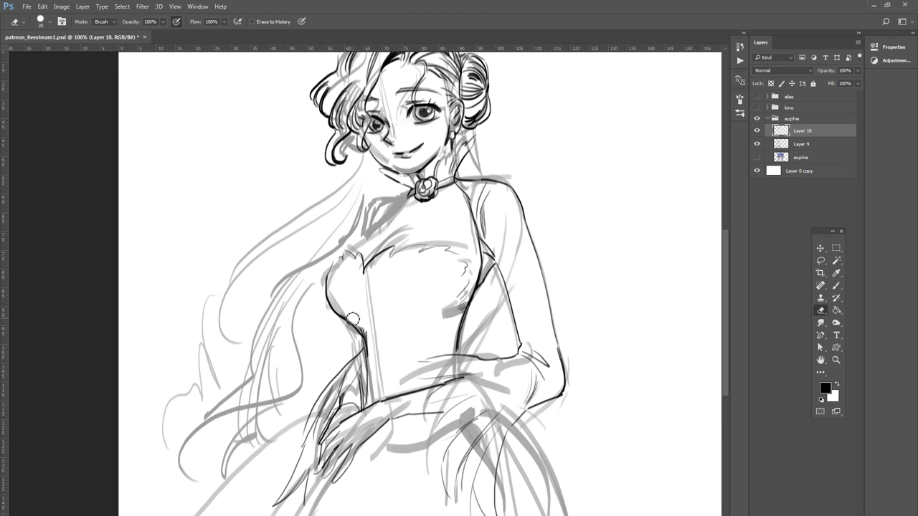
Step: Check the euphie reference, then erase the dark left bodice outline
{"action": "left_click", "coordinate": [758, 157]}
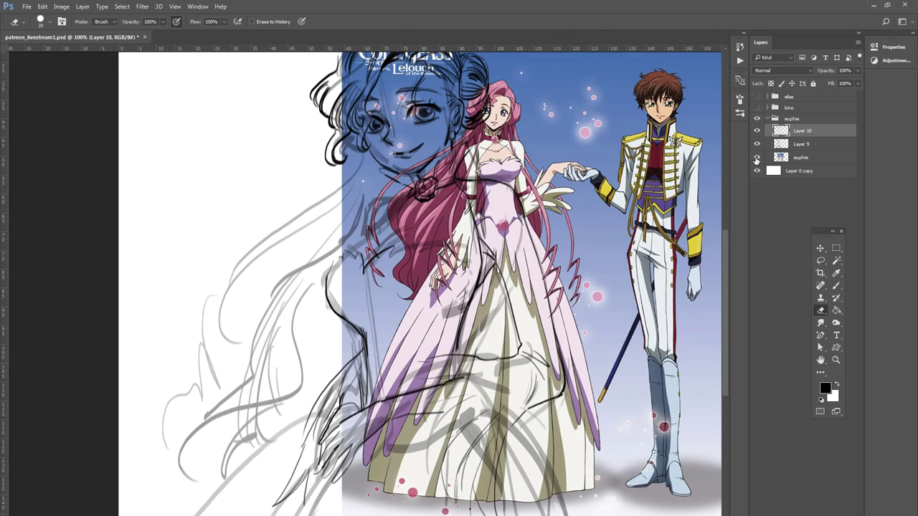
{"action": "left_click", "coordinate": [757, 158]}
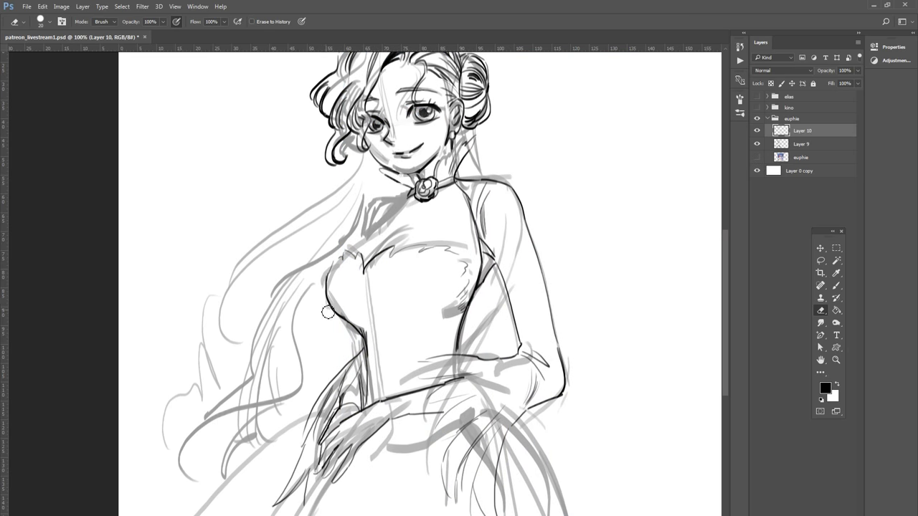
{"action": "left_click_drag", "start_coordinate": [328, 312], "coordinate": [368, 345]}
{"action": "left_click_drag", "start_coordinate": [334, 300], "coordinate": [329, 305]}
{"action": "key", "text": "b"}
Step: Redraw the curved left bust outline, ink a horizontal waistline, and save the file
{"action": "left_click_drag", "start_coordinate": [332, 271], "coordinate": [360, 324]}
{"action": "key", "text": "ctrl+z"}
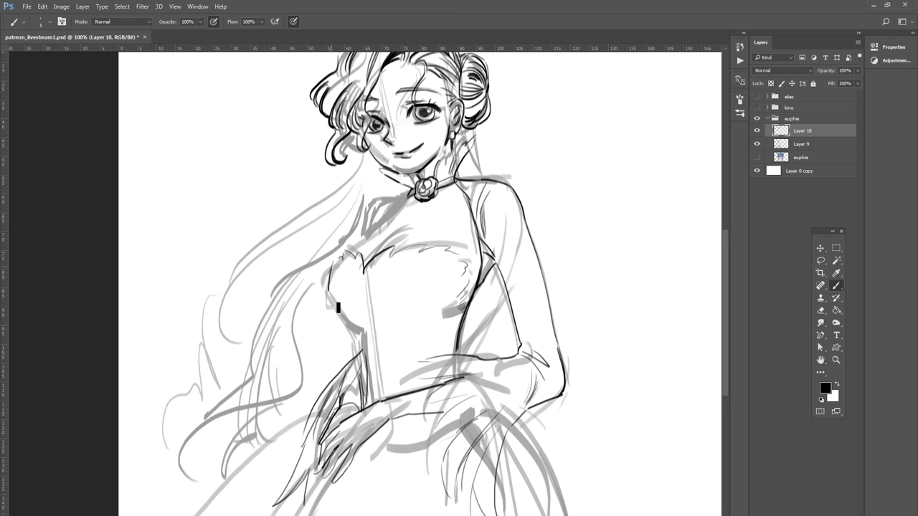
{"action": "left_click_drag", "start_coordinate": [332, 270], "coordinate": [360, 325]}
{"action": "key", "text": "ctrl+z"}
{"action": "left_click_drag", "start_coordinate": [327, 294], "coordinate": [378, 333]}
{"action": "key", "text": "ctrl+z"}
{"action": "left_click_drag", "start_coordinate": [328, 290], "coordinate": [380, 324]}
{"action": "left_click_drag", "start_coordinate": [362, 329], "coordinate": [439, 320]}
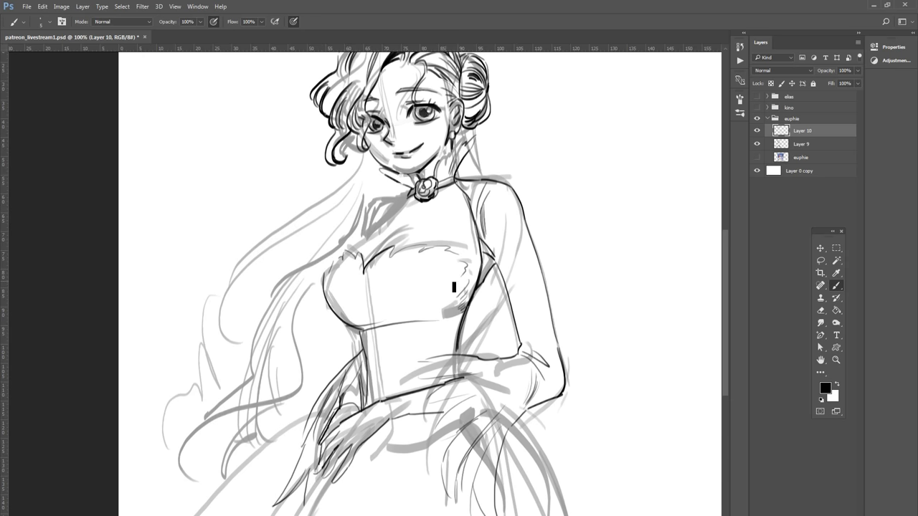
{"action": "key", "text": "ctrl+s"}
Step: Refine the upper bust line and ink a collar-to-shoulder line along the neckline
{"action": "mouse_move", "coordinate": [334, 261]}
{"action": "left_mouse_down"}
{"action": "mouse_move", "coordinate": [367, 246]}
{"action": "mouse_move", "coordinate": [412, 198]}
{"action": "left_mouse_up"}
{"action": "key", "text": "ctrl+z"}
{"action": "left_click_drag", "start_coordinate": [370, 275], "coordinate": [386, 234]}
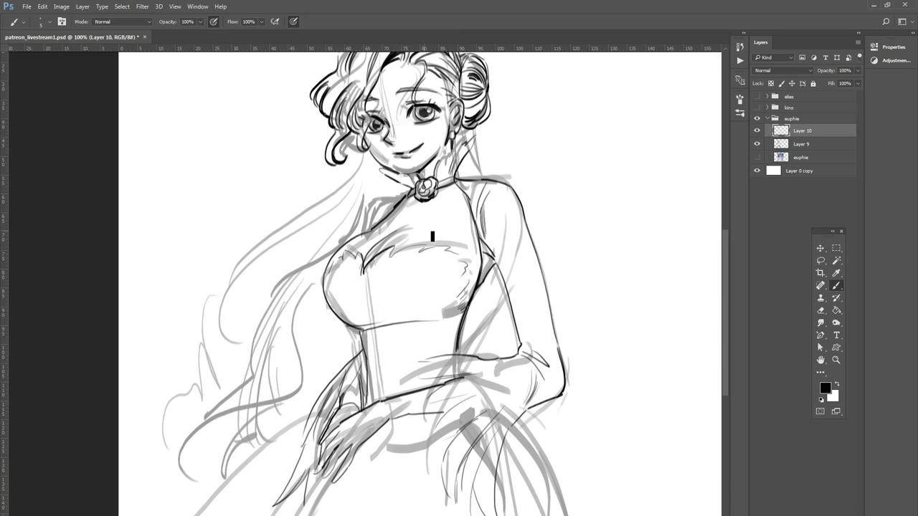
{"action": "left_click_drag", "start_coordinate": [371, 281], "coordinate": [409, 227]}
{"action": "left_click_drag", "start_coordinate": [419, 195], "coordinate": [370, 204]}
{"action": "left_click_drag", "start_coordinate": [392, 202], "coordinate": [359, 231]}
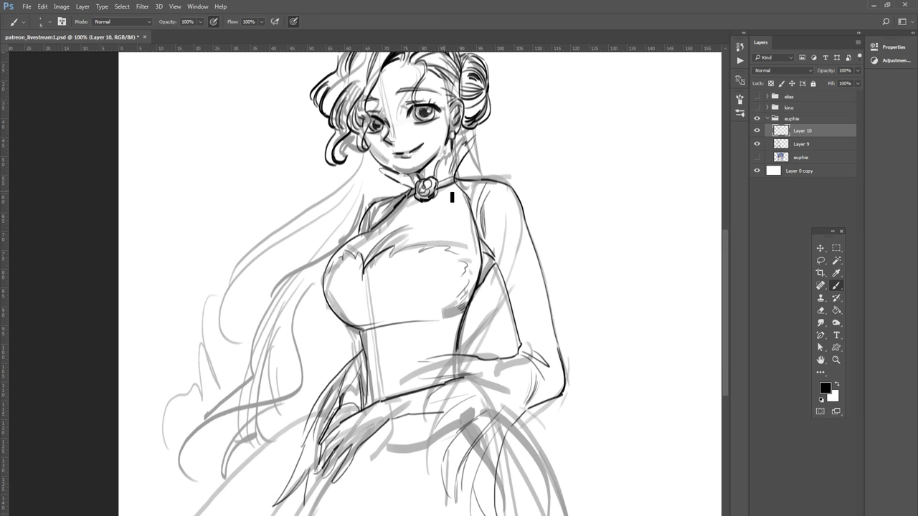
Step: Erase and lighten the stray strokes on the right shoulder
{"action": "key", "text": "e"}
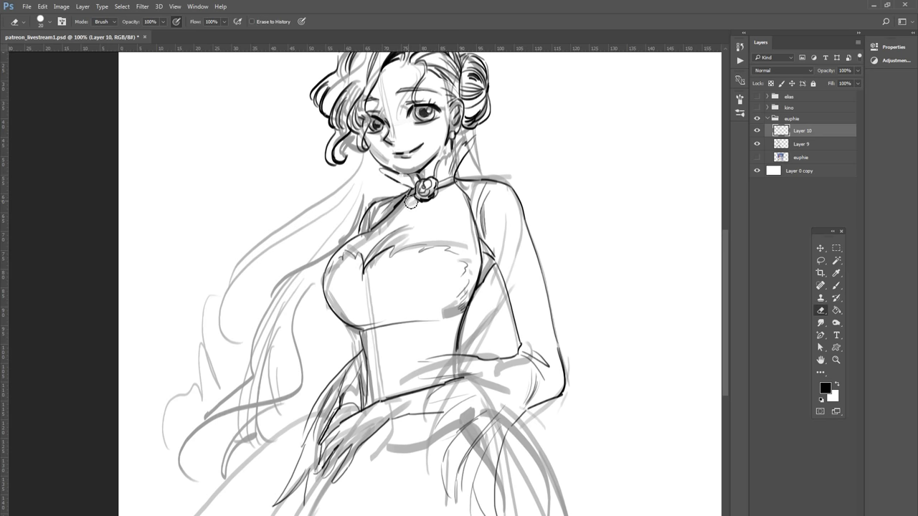
{"action": "key", "text": "b"}
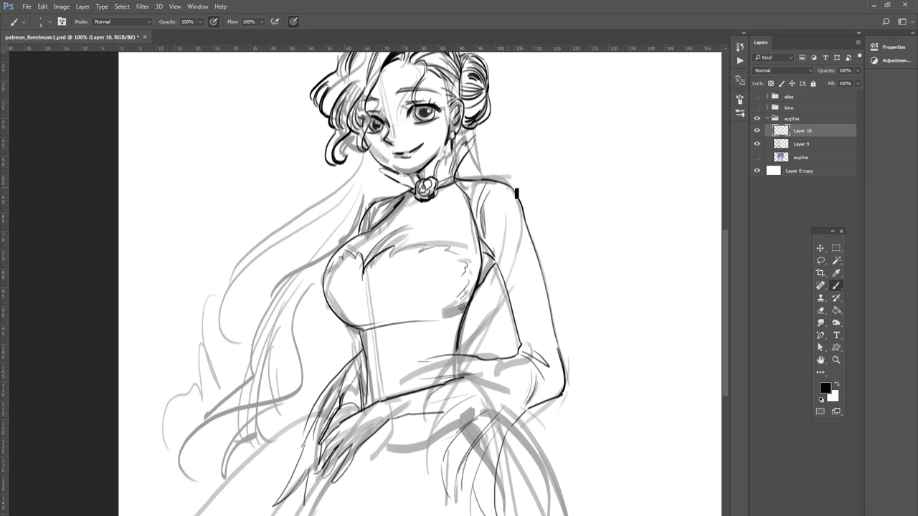
{"action": "key", "text": "e"}
{"action": "mouse_move", "coordinate": [480, 200]}
{"action": "left_mouse_down"}
{"action": "mouse_move", "coordinate": [487, 231]}
{"action": "mouse_move", "coordinate": [472, 195]}
{"action": "left_mouse_up"}
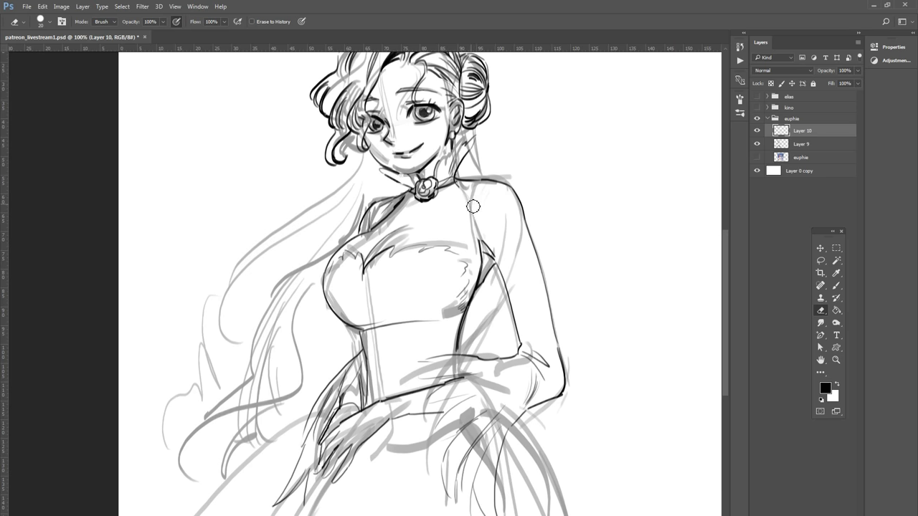
{"action": "left_click_drag", "start_coordinate": [482, 234], "coordinate": [480, 288]}
{"action": "key", "text": "b"}
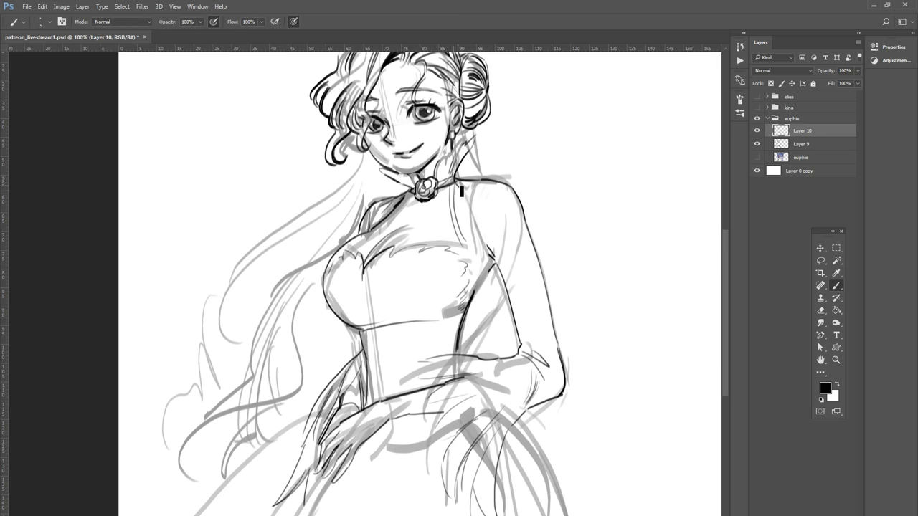
Step: Ink a line down from the neck, darken the right shoulder, and add diagonal skirt strokes
{"action": "key", "text": "e"}
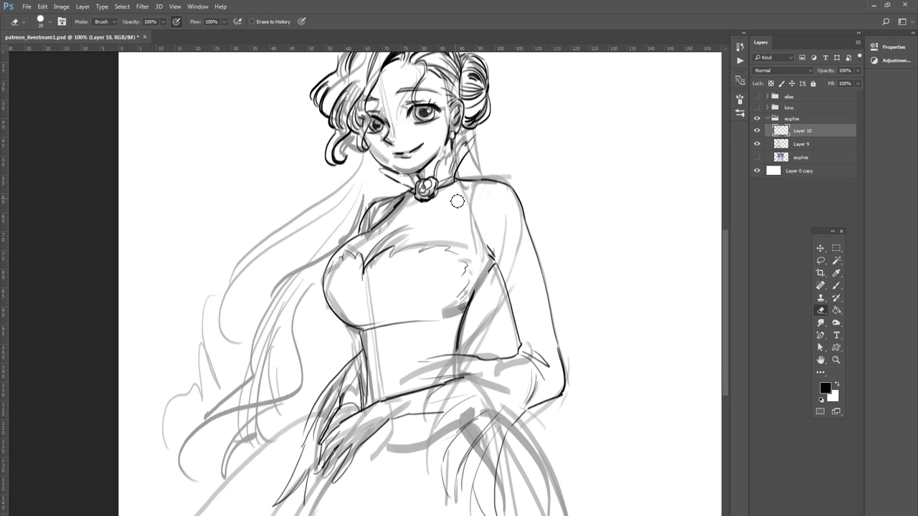
{"action": "key", "text": "b"}
{"action": "left_click_drag", "start_coordinate": [450, 188], "coordinate": [464, 240]}
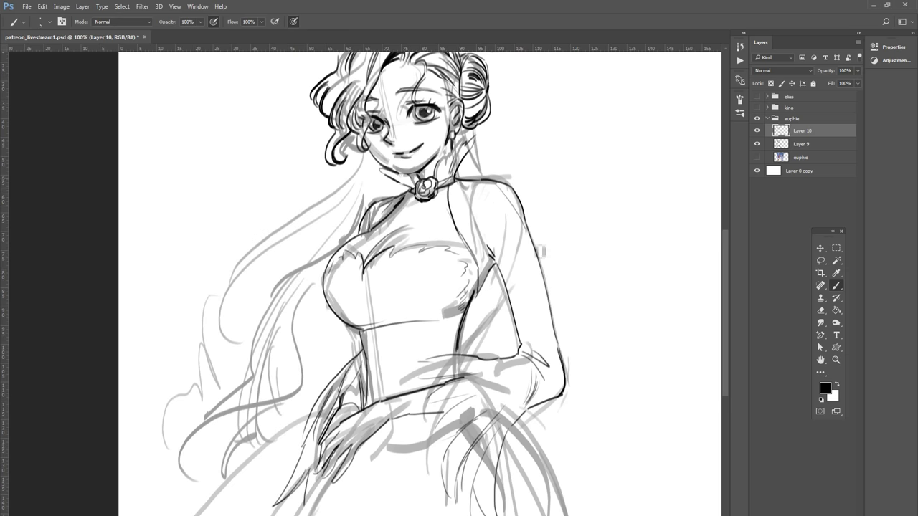
{"action": "left_click_drag", "start_coordinate": [511, 190], "coordinate": [535, 231]}
{"action": "left_click_drag", "start_coordinate": [587, 337], "coordinate": [592, 297]}
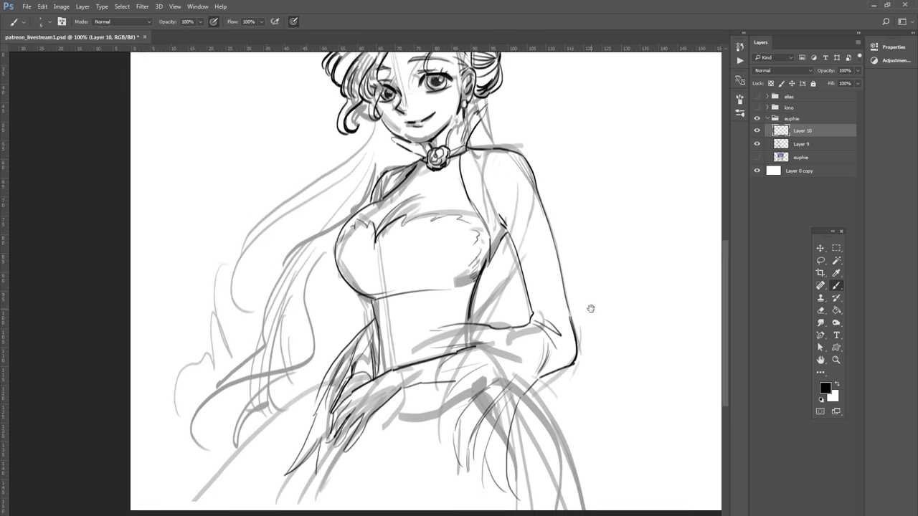
{"action": "left_click_drag", "start_coordinate": [316, 384], "coordinate": [210, 492]}
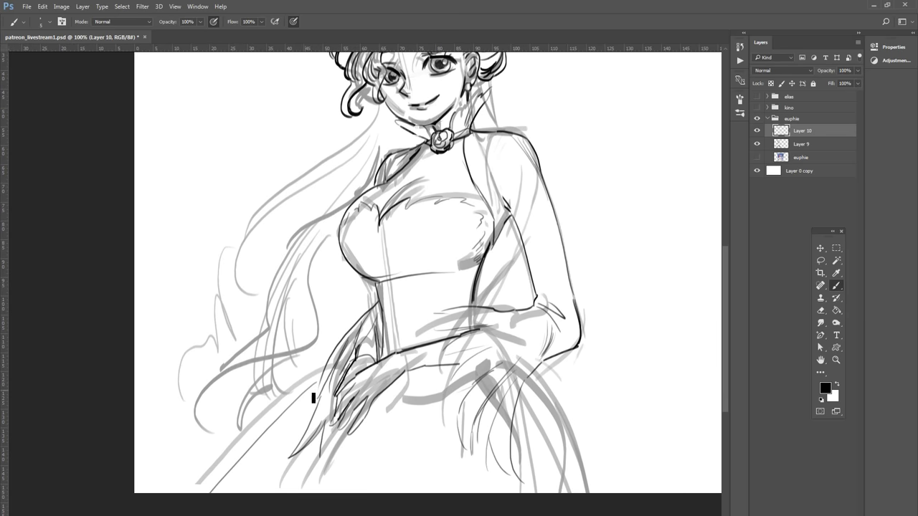
{"action": "left_click_drag", "start_coordinate": [296, 406], "coordinate": [237, 492]}
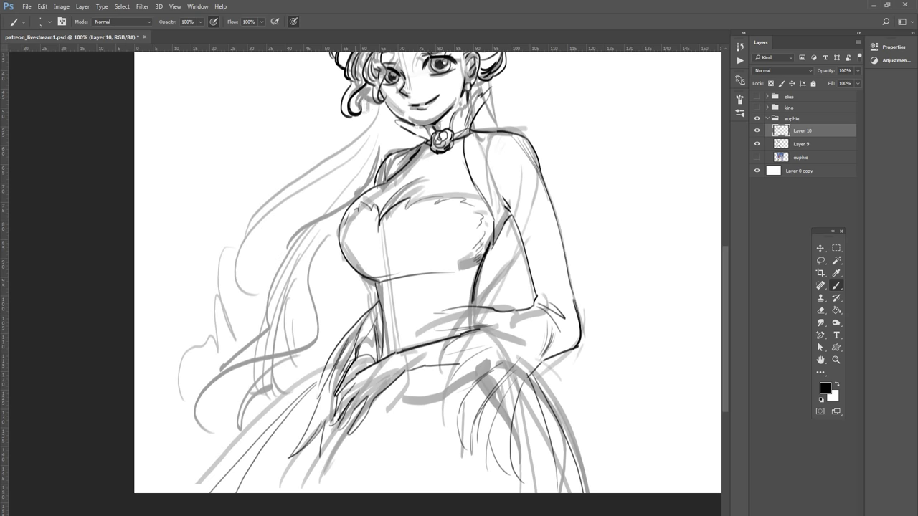
Step: Sketch a long hair strand from the neck and ink the arm's inner edge
{"action": "left_click_drag", "start_coordinate": [380, 119], "coordinate": [215, 301]}
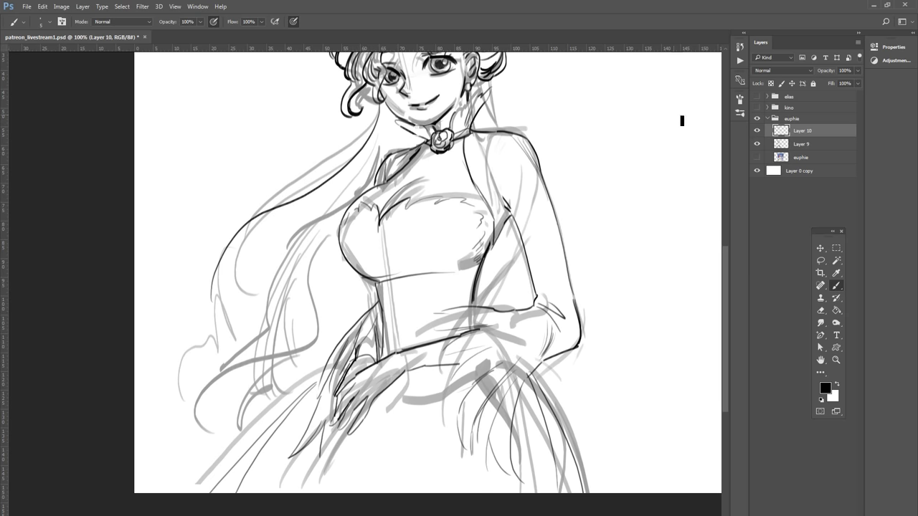
{"action": "left_click_drag", "start_coordinate": [512, 92], "coordinate": [536, 192]}
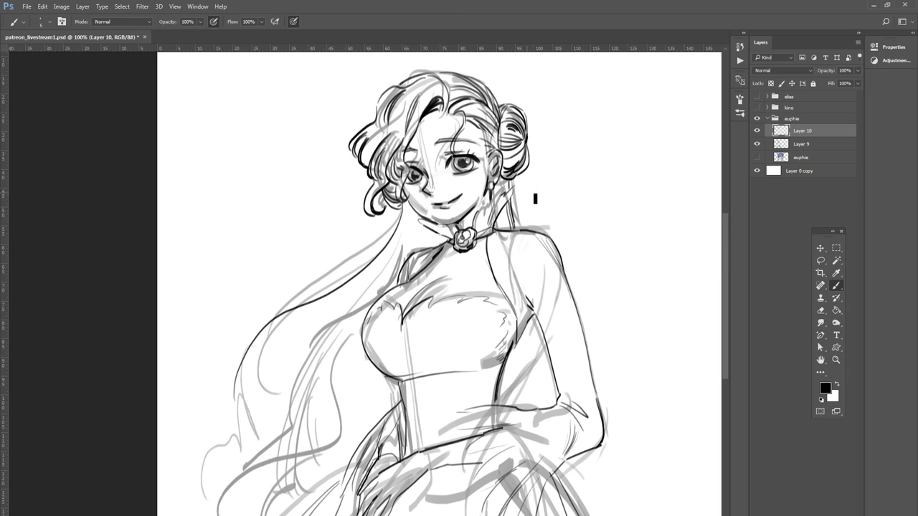
{"action": "left_click_drag", "start_coordinate": [530, 320], "coordinate": [521, 409]}
{"action": "key", "text": "ctrl+z"}
{"action": "left_click_drag", "start_coordinate": [531, 320], "coordinate": [523, 406]}
{"action": "mouse_move", "coordinate": [528, 328]}
{"action": "left_mouse_down"}
{"action": "mouse_move", "coordinate": [508, 399]}
{"action": "mouse_move", "coordinate": [525, 293]}
{"action": "left_mouse_up"}
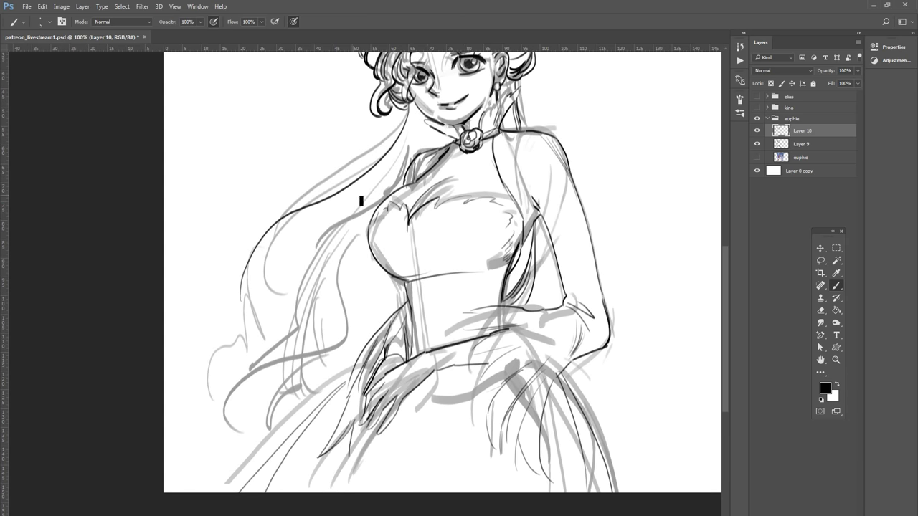
Step: Redraw the dark hair strand sweeping down-left from behind the neck
{"action": "left_click_drag", "start_coordinate": [420, 118], "coordinate": [248, 315]}
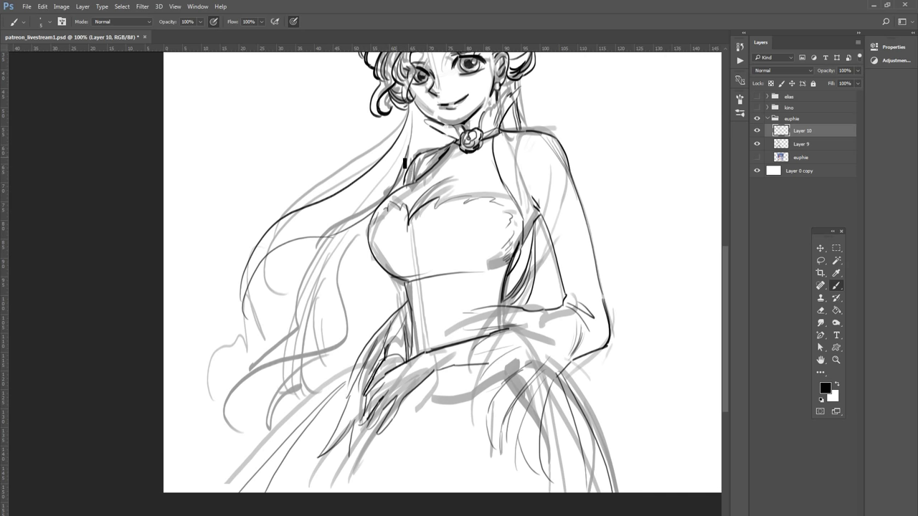
{"action": "key", "text": "ctrl+z"}
{"action": "key", "text": "ctrl+z"}
{"action": "mouse_move", "coordinate": [420, 122]}
{"action": "left_mouse_down"}
{"action": "mouse_move", "coordinate": [266, 267]}
{"action": "mouse_move", "coordinate": [251, 298]}
{"action": "left_mouse_up"}
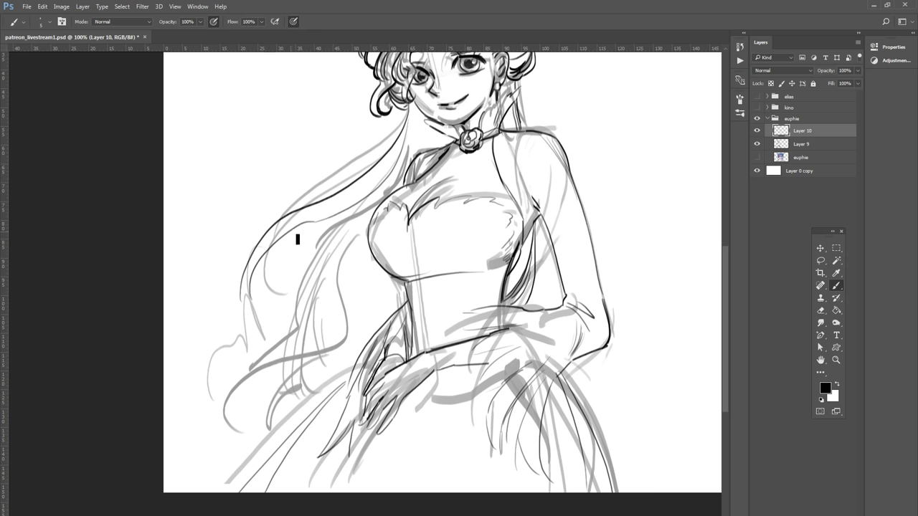
Step: Hide sketch Layer 9 and ink thin strands and a dark curl at the left hair lock's tip
{"action": "left_click", "coordinate": [757, 145]}
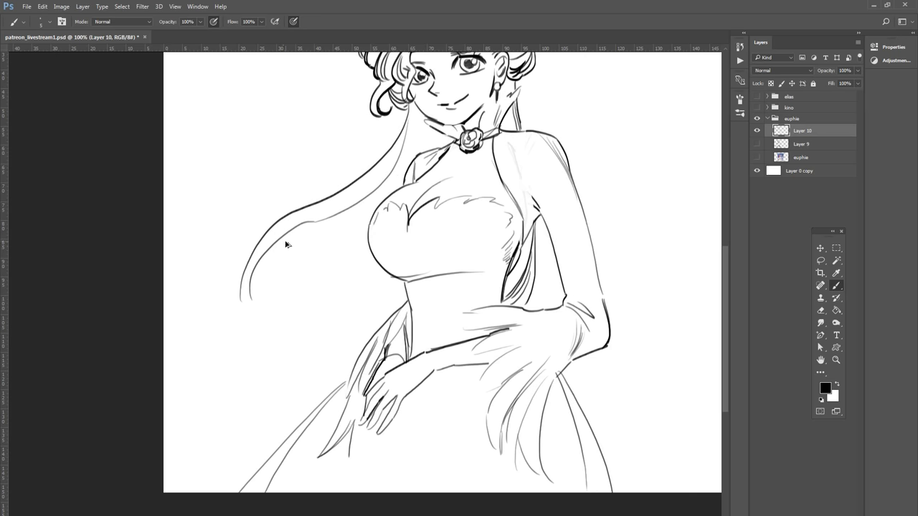
{"action": "left_click_drag", "start_coordinate": [290, 234], "coordinate": [256, 323]}
{"action": "mouse_move", "coordinate": [271, 260]}
{"action": "left_mouse_down"}
{"action": "mouse_move", "coordinate": [249, 317]}
{"action": "mouse_move", "coordinate": [263, 353]}
{"action": "left_mouse_up"}
{"action": "left_click_drag", "start_coordinate": [236, 300], "coordinate": [251, 356]}
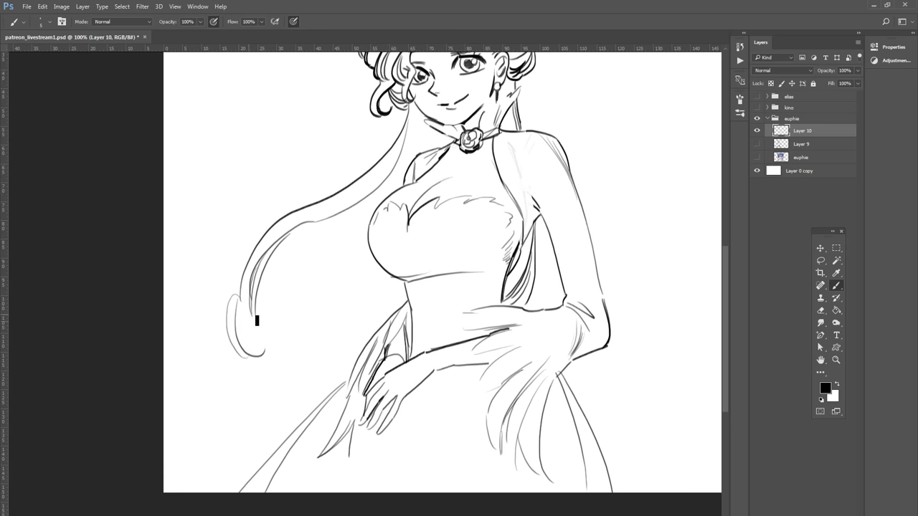
{"action": "key", "text": "ctrl+z"}
{"action": "left_click_drag", "start_coordinate": [248, 315], "coordinate": [277, 347]}
{"action": "left_click_drag", "start_coordinate": [246, 305], "coordinate": [255, 354]}
{"action": "left_click_drag", "start_coordinate": [240, 354], "coordinate": [251, 413]}
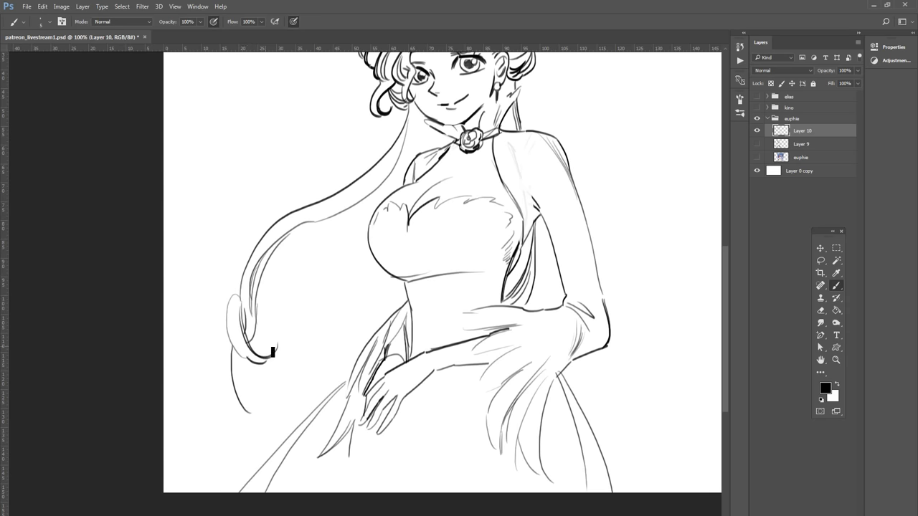
Step: Erase and redraw the hair-tip curl with a lower hook and thin looping strands
{"action": "key", "text": "e"}
{"action": "mouse_move", "coordinate": [274, 350]}
{"action": "left_mouse_down"}
{"action": "mouse_move", "coordinate": [230, 366]}
{"action": "mouse_move", "coordinate": [248, 413]}
{"action": "left_mouse_up"}
{"action": "key", "text": "b"}
{"action": "mouse_move", "coordinate": [245, 304]}
{"action": "left_mouse_down"}
{"action": "mouse_move", "coordinate": [231, 355]}
{"action": "mouse_move", "coordinate": [242, 360]}
{"action": "left_mouse_up"}
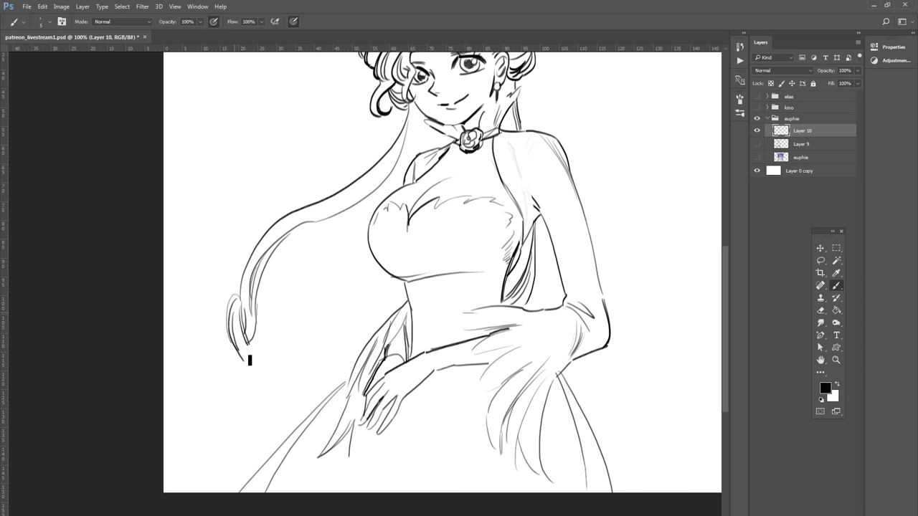
{"action": "left_click_drag", "start_coordinate": [244, 310], "coordinate": [235, 413]}
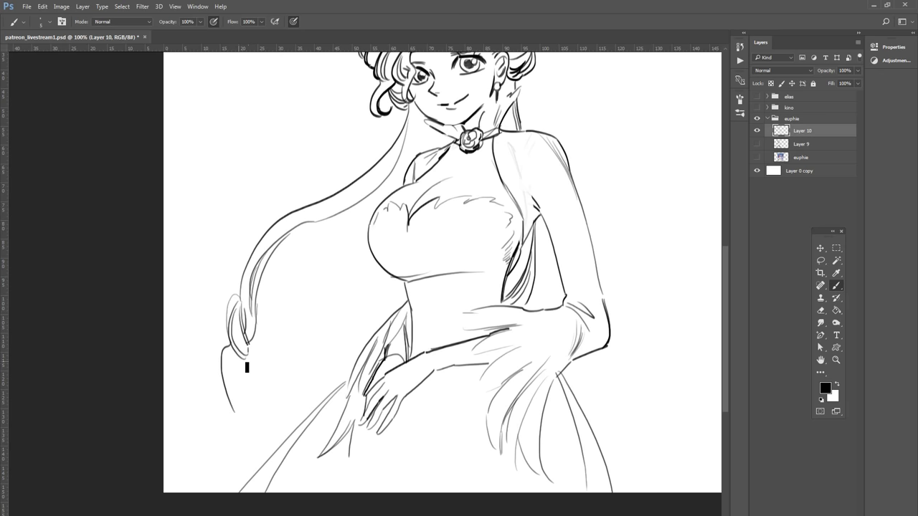
{"action": "left_click_drag", "start_coordinate": [244, 357], "coordinate": [251, 405]}
{"action": "left_click_drag", "start_coordinate": [227, 355], "coordinate": [256, 416]}
{"action": "key", "text": "ctrl+alt+z"}
{"action": "key", "text": "ctrl+alt+z"}
{"action": "left_click_drag", "start_coordinate": [244, 365], "coordinate": [265, 387]}
{"action": "left_click_drag", "start_coordinate": [243, 352], "coordinate": [252, 413]}
{"action": "left_click_drag", "start_coordinate": [241, 373], "coordinate": [261, 415]}
Step: Add thin hair strands running down from the neck
{"action": "left_click_drag", "start_coordinate": [400, 148], "coordinate": [352, 215]}
{"action": "left_click_drag", "start_coordinate": [398, 183], "coordinate": [373, 208]}
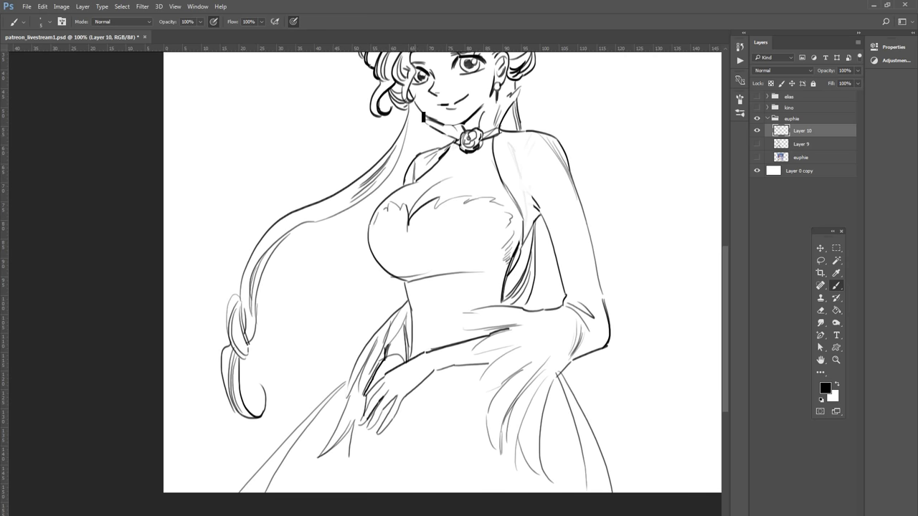
{"action": "left_click_drag", "start_coordinate": [425, 117], "coordinate": [399, 188]}
{"action": "left_click_drag", "start_coordinate": [422, 133], "coordinate": [397, 177]}
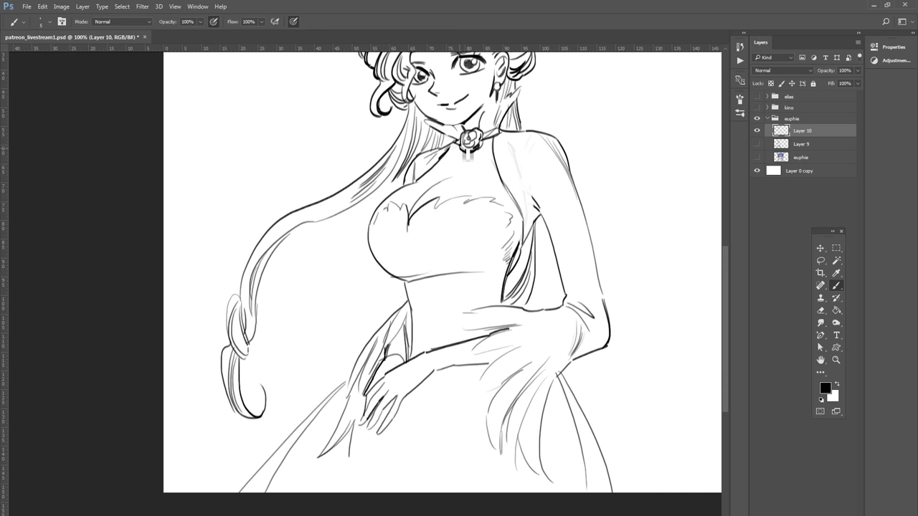
Step: Draw long curved strands through the hair, ending in a short leftward curl
{"action": "left_click_drag", "start_coordinate": [358, 203], "coordinate": [273, 372]}
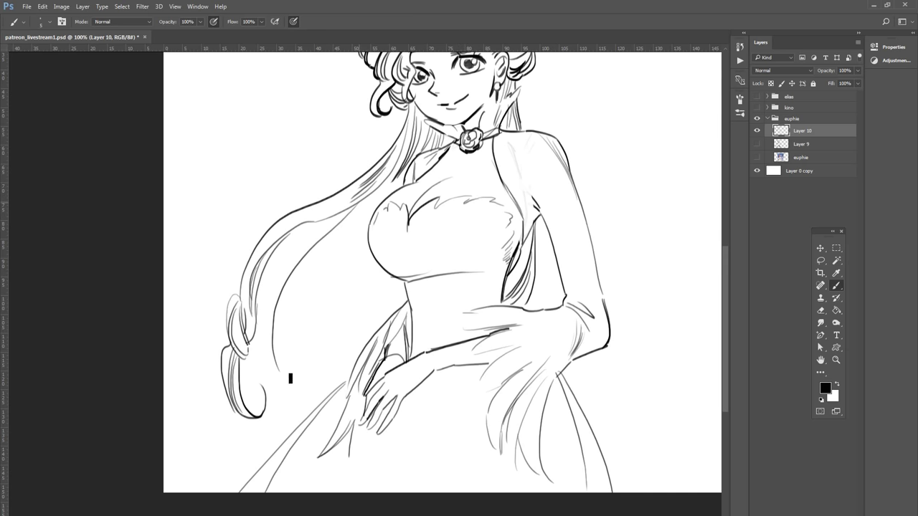
{"action": "left_click_drag", "start_coordinate": [357, 254], "coordinate": [287, 386]}
{"action": "left_click_drag", "start_coordinate": [342, 274], "coordinate": [314, 369]}
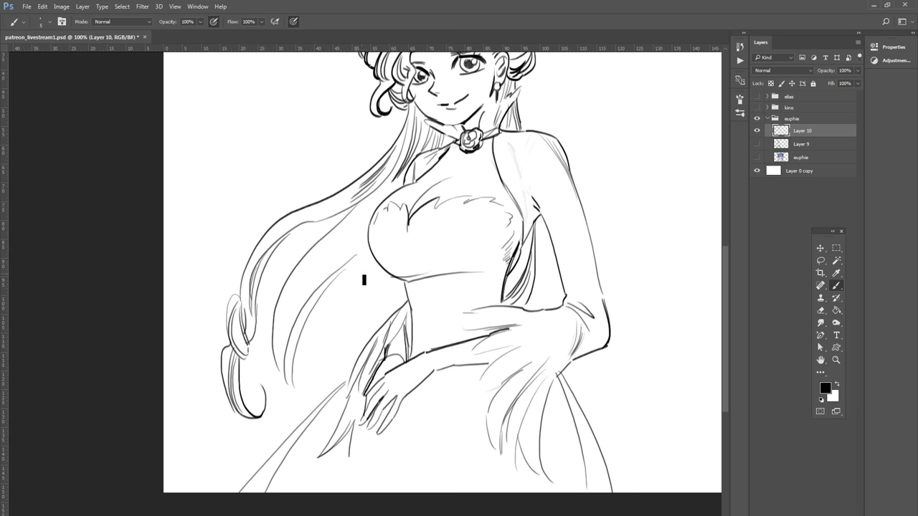
{"action": "left_click_drag", "start_coordinate": [352, 260], "coordinate": [296, 394]}
{"action": "key", "text": "ctrl+z"}
{"action": "left_click_drag", "start_coordinate": [309, 316], "coordinate": [273, 413]}
{"action": "left_click_drag", "start_coordinate": [288, 380], "coordinate": [283, 419]}
{"action": "key", "text": "ctrl+z"}
{"action": "mouse_move", "coordinate": [290, 388]}
{"action": "left_mouse_down"}
{"action": "mouse_move", "coordinate": [298, 410]}
{"action": "mouse_move", "coordinate": [266, 442]}
{"action": "left_mouse_up"}
{"action": "key", "text": "ctrl+z"}
{"action": "mouse_move", "coordinate": [299, 400]}
{"action": "left_mouse_down"}
{"action": "mouse_move", "coordinate": [269, 419]}
{"action": "mouse_move", "coordinate": [279, 446]}
{"action": "mouse_move", "coordinate": [267, 449]}
{"action": "left_mouse_up"}
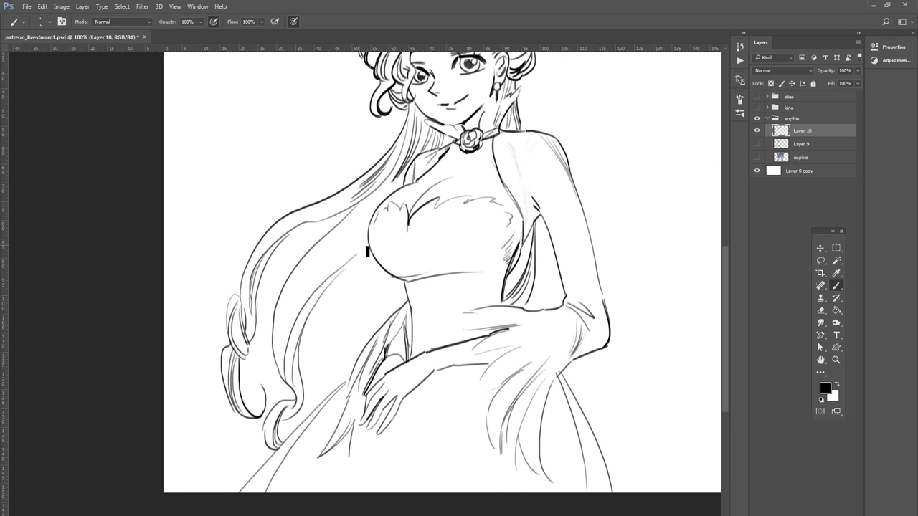
Step: Ink long strands from the bust down between the bust and the hand
{"action": "left_click_drag", "start_coordinate": [363, 248], "coordinate": [314, 360]}
{"action": "left_click_drag", "start_coordinate": [357, 260], "coordinate": [314, 398]}
{"action": "left_click_drag", "start_coordinate": [380, 282], "coordinate": [341, 363]}
{"action": "key", "text": "ctrl+z"}
{"action": "key", "text": "ctrl+z"}
{"action": "left_click_drag", "start_coordinate": [386, 263], "coordinate": [350, 380]}
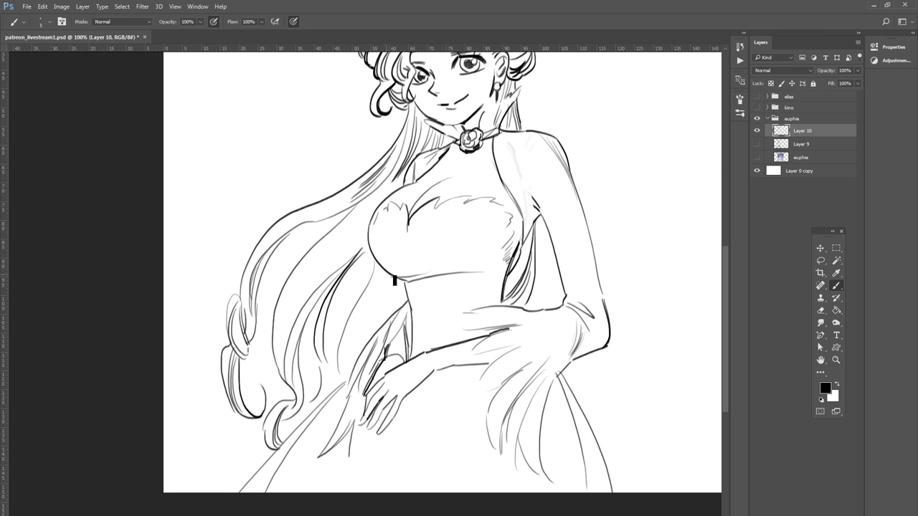
{"action": "left_click_drag", "start_coordinate": [386, 275], "coordinate": [346, 345]}
{"action": "mouse_move", "coordinate": [389, 289]}
{"action": "left_mouse_down"}
{"action": "mouse_move", "coordinate": [367, 341]}
{"action": "mouse_move", "coordinate": [391, 328]}
{"action": "mouse_move", "coordinate": [335, 395]}
{"action": "left_mouse_up"}
{"action": "key", "text": "ctrl+z"}
{"action": "left_click_drag", "start_coordinate": [347, 330], "coordinate": [338, 394]}
{"action": "left_click_drag", "start_coordinate": [325, 357], "coordinate": [320, 409]}
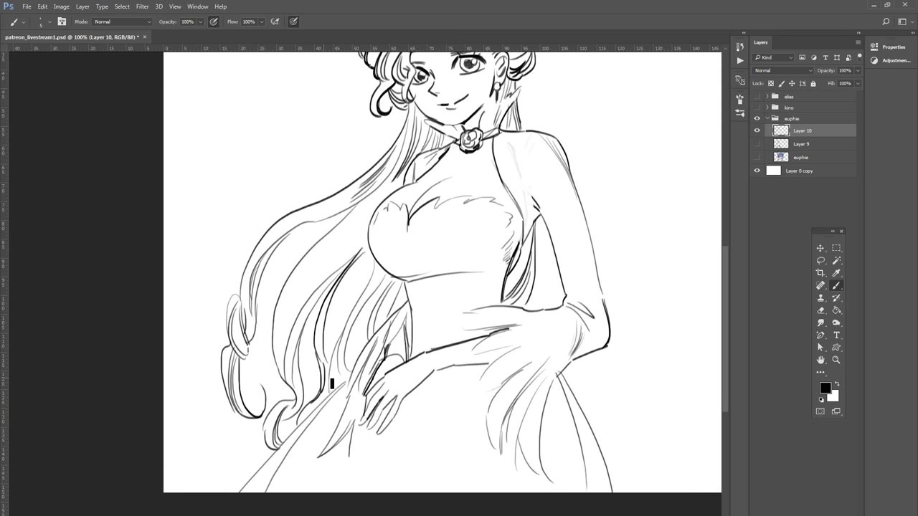
{"action": "left_click_drag", "start_coordinate": [332, 369], "coordinate": [331, 393]}
{"action": "left_click_drag", "start_coordinate": [366, 278], "coordinate": [333, 414]}
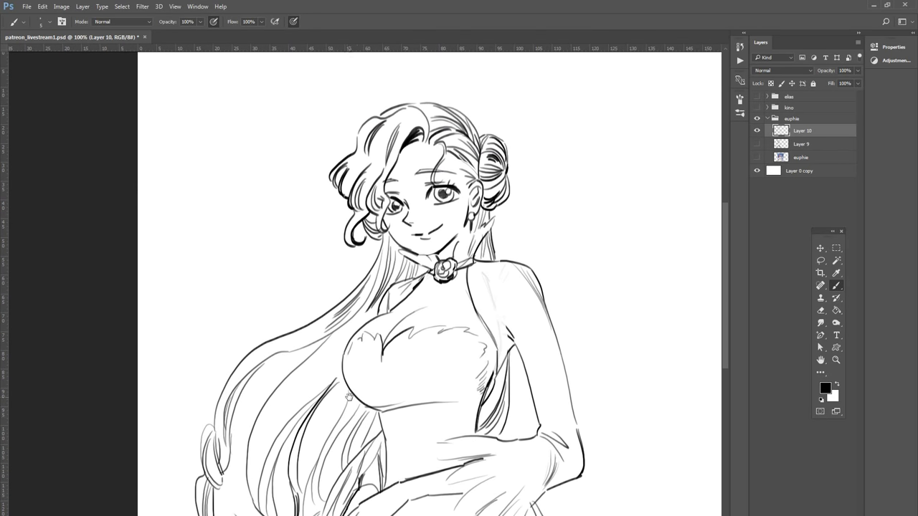
Step: At 200% zoom, trim the mark below the lip and touch up the jawline toward the earring
{"action": "mouse_move", "coordinate": [332, 414]}
{"action": "left_mouse_down"}
{"action": "mouse_move", "coordinate": [341, 252]}
{"action": "mouse_move", "coordinate": [327, 335]}
{"action": "left_mouse_up"}
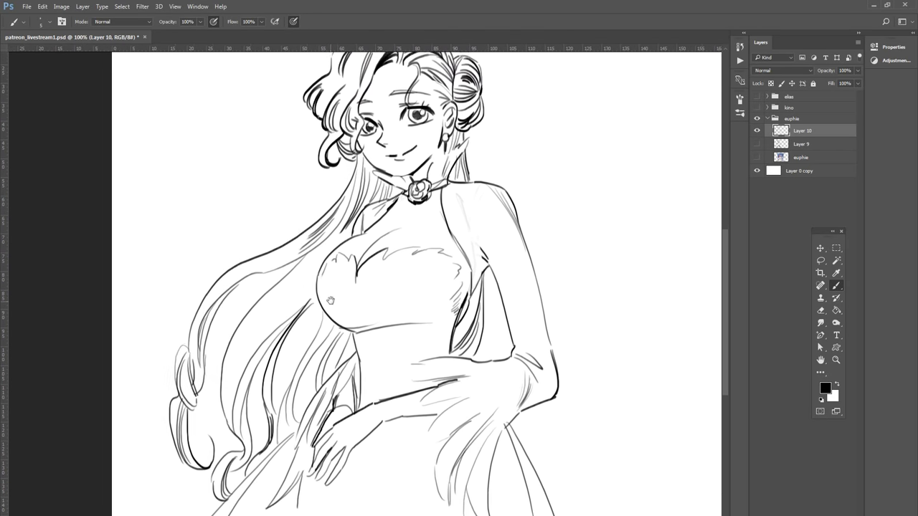
{"action": "key", "text": "e"}
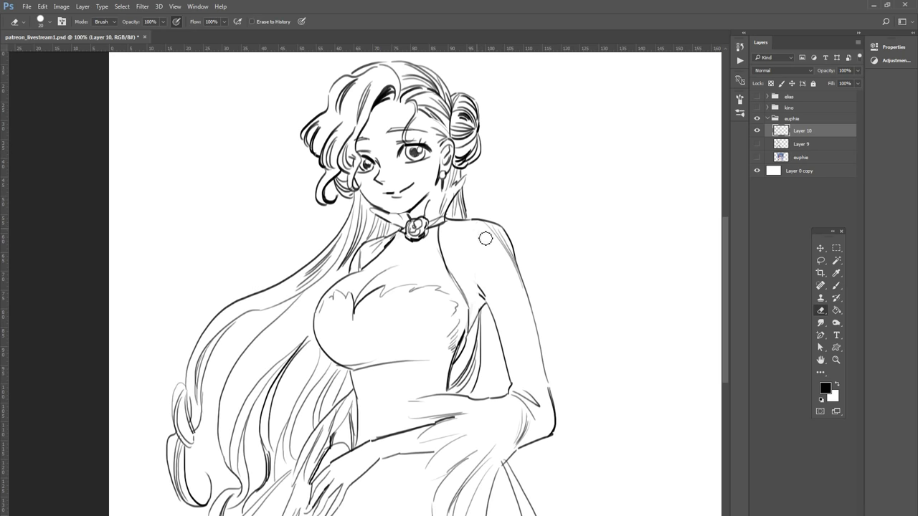
{"action": "key", "text": "b"}
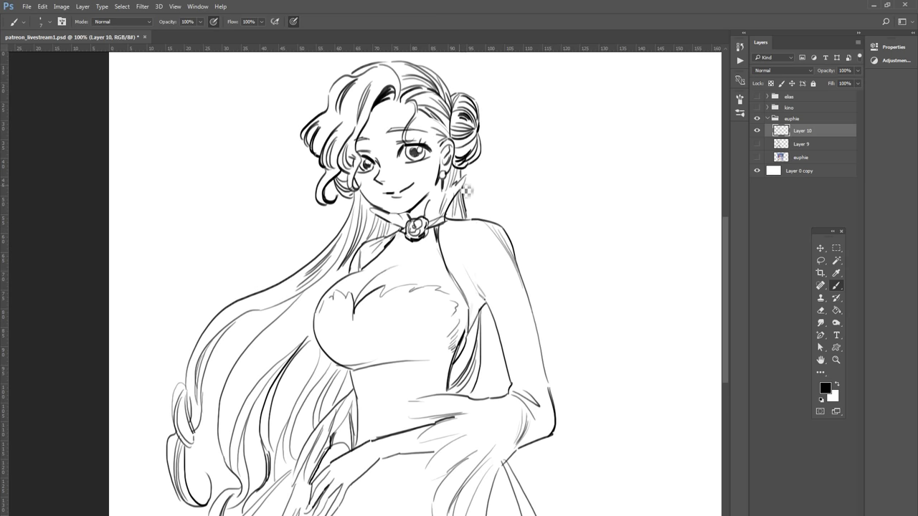
{"action": "key", "text": "ctrl+plus"}
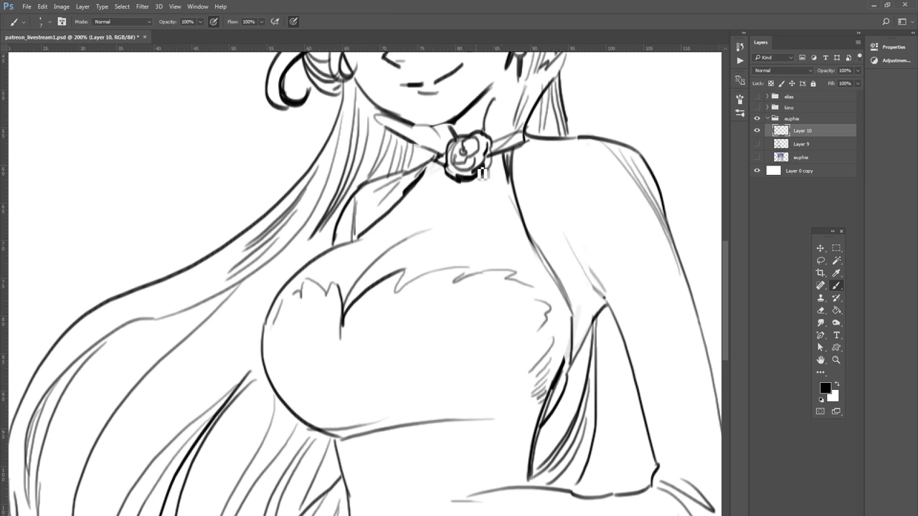
{"action": "mouse_move", "coordinate": [471, 206]}
{"action": "left_mouse_down"}
{"action": "mouse_move", "coordinate": [446, 251]}
{"action": "mouse_move", "coordinate": [412, 468]}
{"action": "left_mouse_up"}
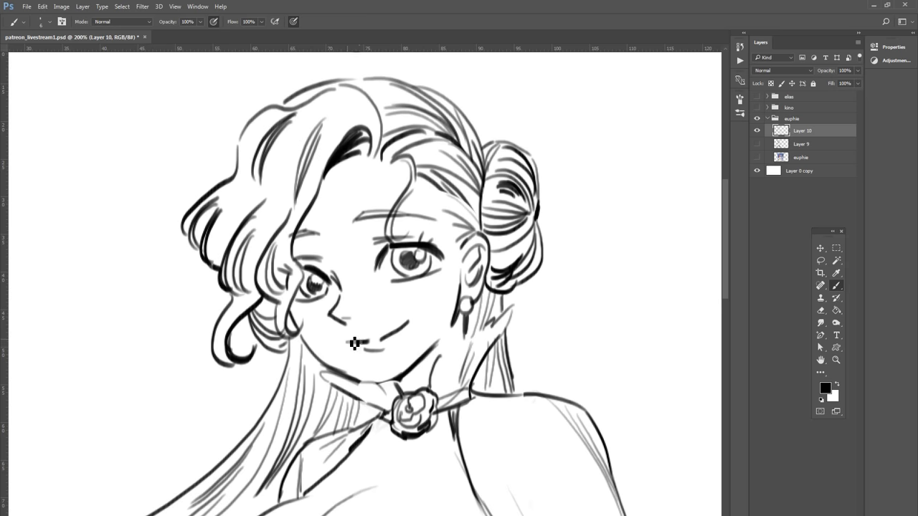
{"action": "key", "text": "e"}
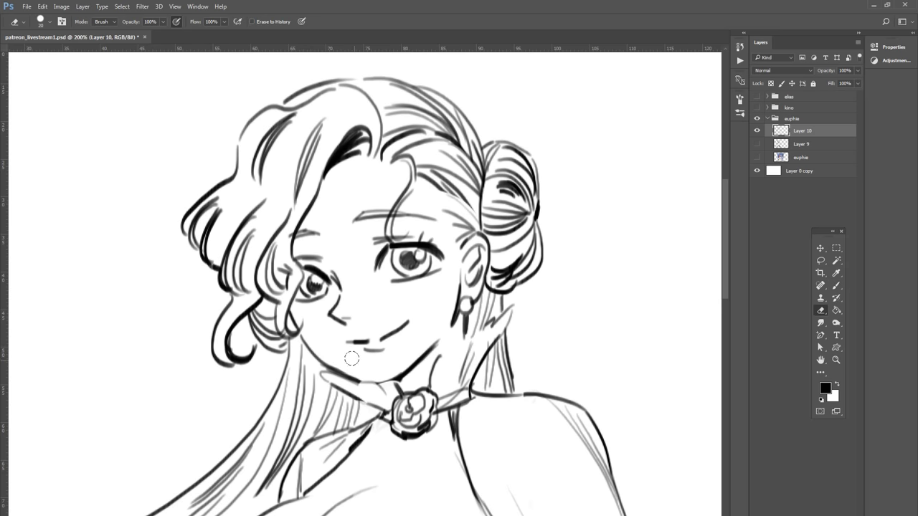
{"action": "key", "text": "b"}
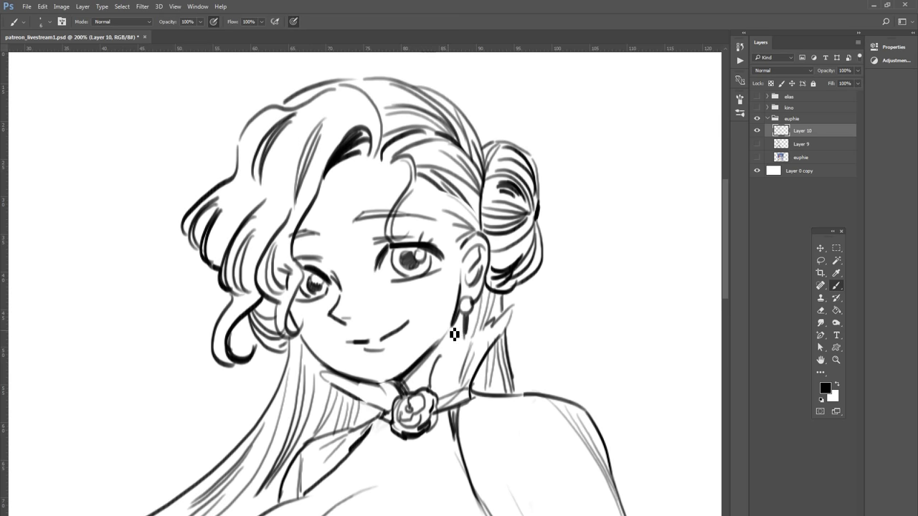
Step: Add an empty Layer 11 above Layer 9 and resume on Layer 10 at 200%
{"action": "key", "text": "ctrl+minus"}
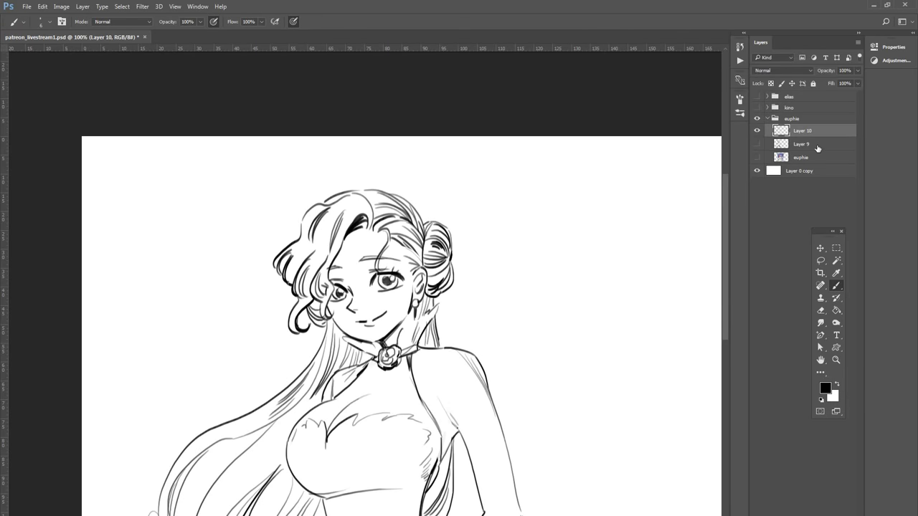
{"action": "left_click", "coordinate": [801, 144]}
{"action": "key", "text": "ctrl+shift+alt+n"}
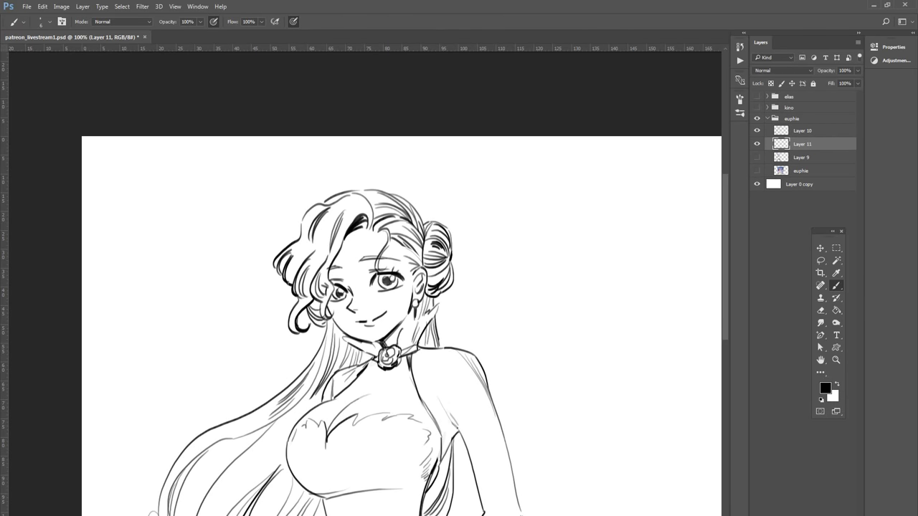
{"action": "mouse_move", "coordinate": [432, 444]}
{"action": "left_mouse_down"}
{"action": "mouse_move", "coordinate": [416, 410]}
{"action": "mouse_move", "coordinate": [429, 270]}
{"action": "left_mouse_up"}
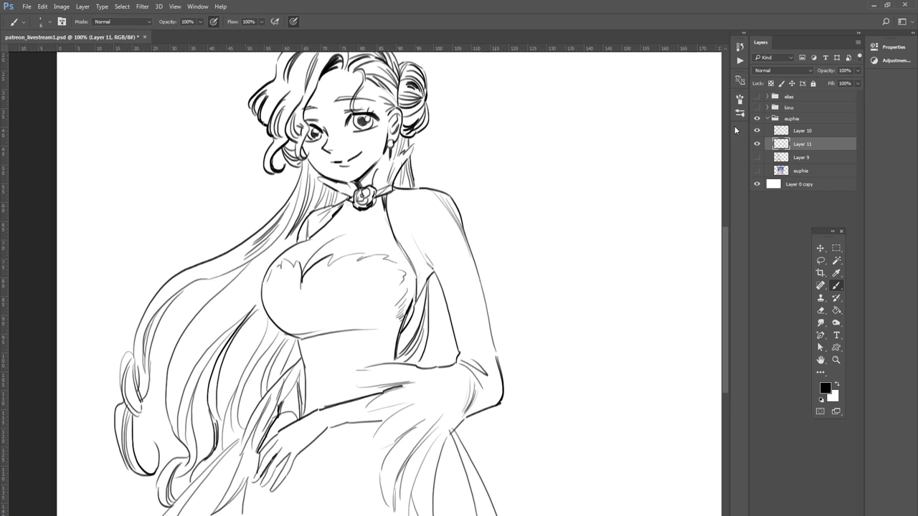
{"action": "left_click", "coordinate": [802, 132]}
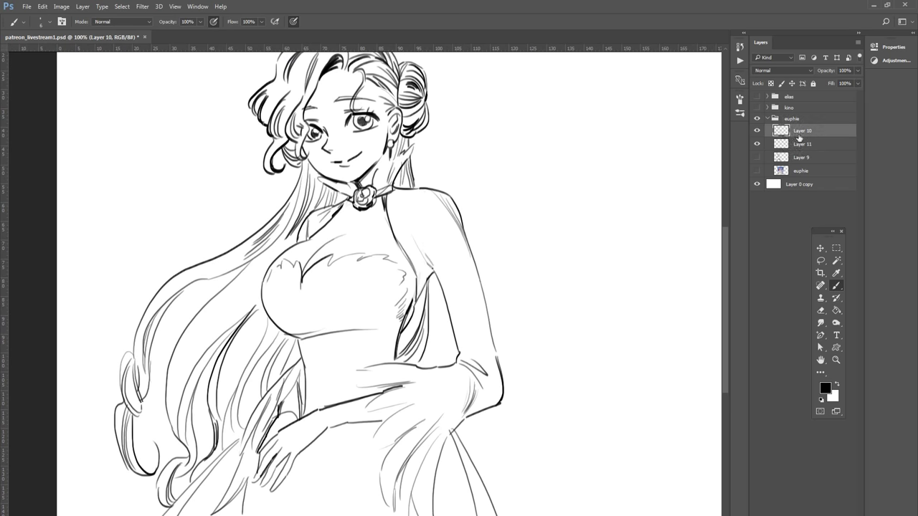
{"action": "key", "text": "ctrl+plus"}
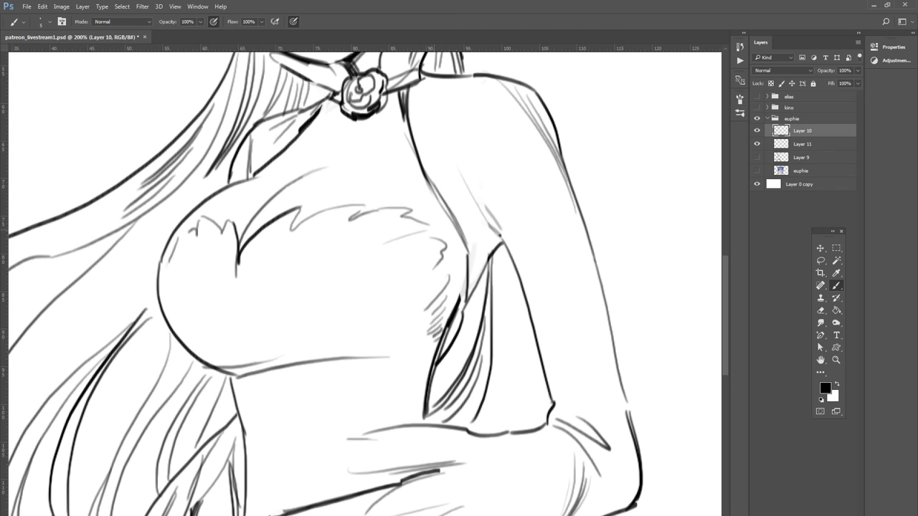
Step: Hatch the bodice with fine diagonal strokes, plus a line down from the cleavage
{"action": "left_click_drag", "start_coordinate": [444, 264], "coordinate": [419, 288]}
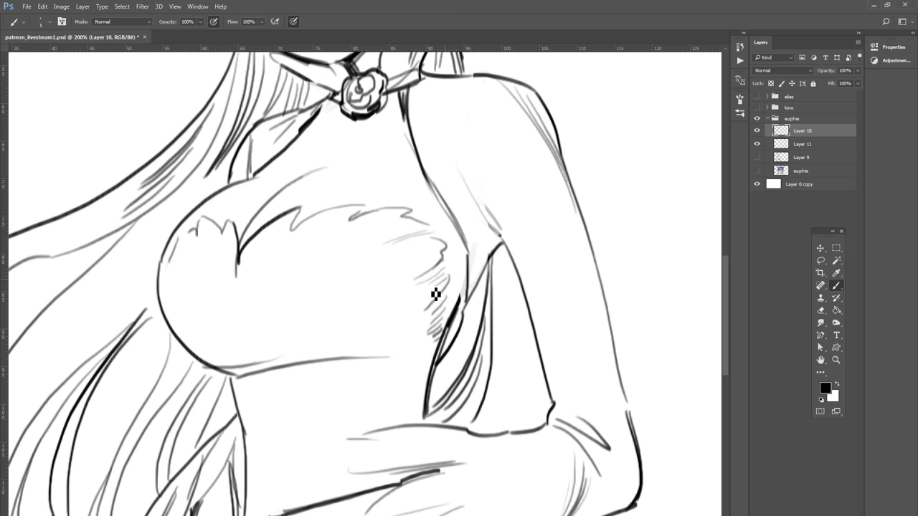
{"action": "left_click_drag", "start_coordinate": [271, 250], "coordinate": [261, 292]}
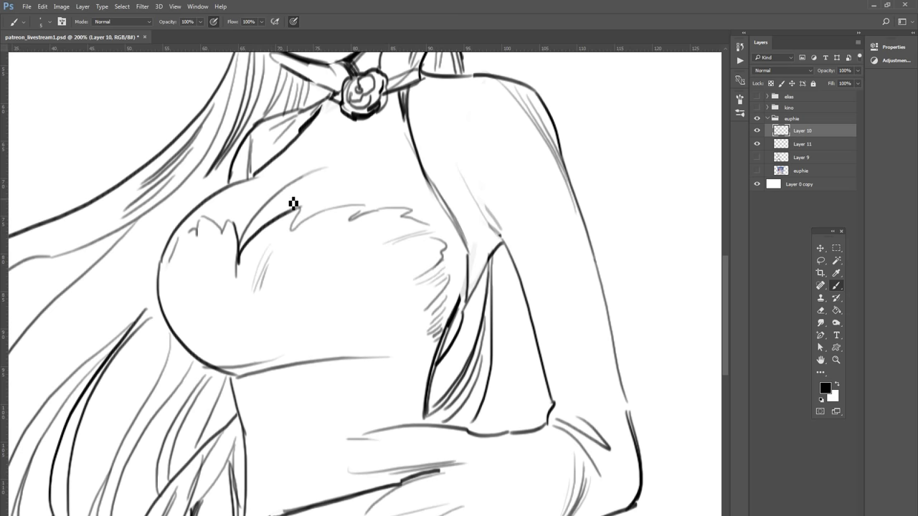
{"action": "left_click_drag", "start_coordinate": [205, 254], "coordinate": [217, 291]}
{"action": "left_click_drag", "start_coordinate": [218, 260], "coordinate": [228, 294]}
{"action": "mouse_move", "coordinate": [185, 257]}
{"action": "left_mouse_down"}
{"action": "mouse_move", "coordinate": [195, 282]}
{"action": "mouse_move", "coordinate": [180, 301]}
{"action": "mouse_move", "coordinate": [189, 320]}
{"action": "left_mouse_up"}
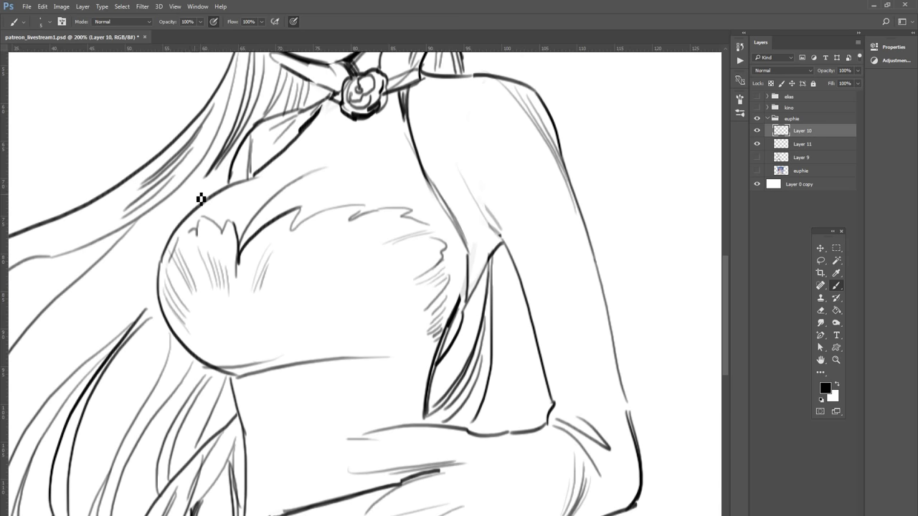
{"action": "key", "text": "ctrl+z"}
{"action": "left_click_drag", "start_coordinate": [195, 251], "coordinate": [221, 332]}
{"action": "mouse_move", "coordinate": [238, 250]}
{"action": "left_mouse_down"}
{"action": "mouse_move", "coordinate": [232, 308]}
{"action": "mouse_move", "coordinate": [389, 238]}
{"action": "left_mouse_up"}
{"action": "left_click_drag", "start_coordinate": [289, 333], "coordinate": [364, 254]}
{"action": "mouse_move", "coordinate": [307, 320]}
{"action": "left_mouse_down"}
{"action": "mouse_move", "coordinate": [395, 281]}
{"action": "mouse_move", "coordinate": [395, 299]}
{"action": "left_mouse_up"}
{"action": "left_click_drag", "start_coordinate": [280, 287], "coordinate": [313, 215]}
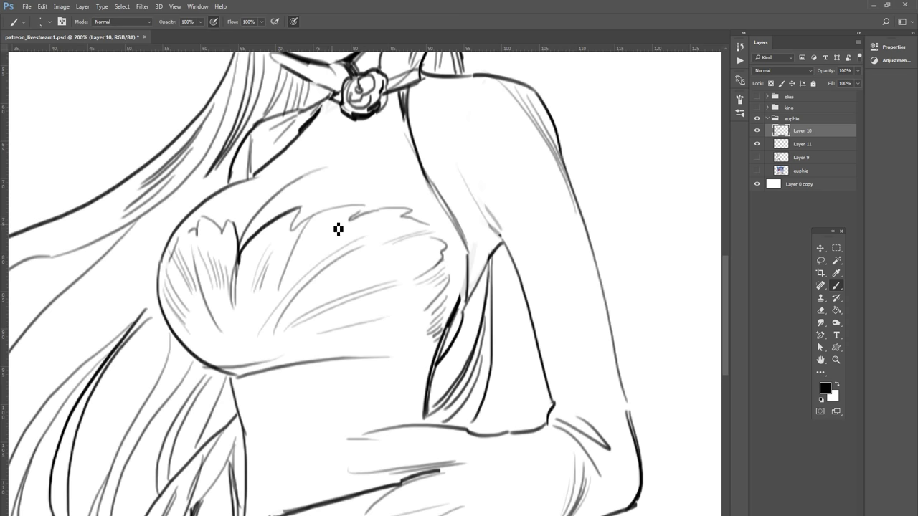
Step: Draw a diagonal fold line and short hatching strokes on the skirt below the hand
{"action": "key", "text": "ctrl+minus"}
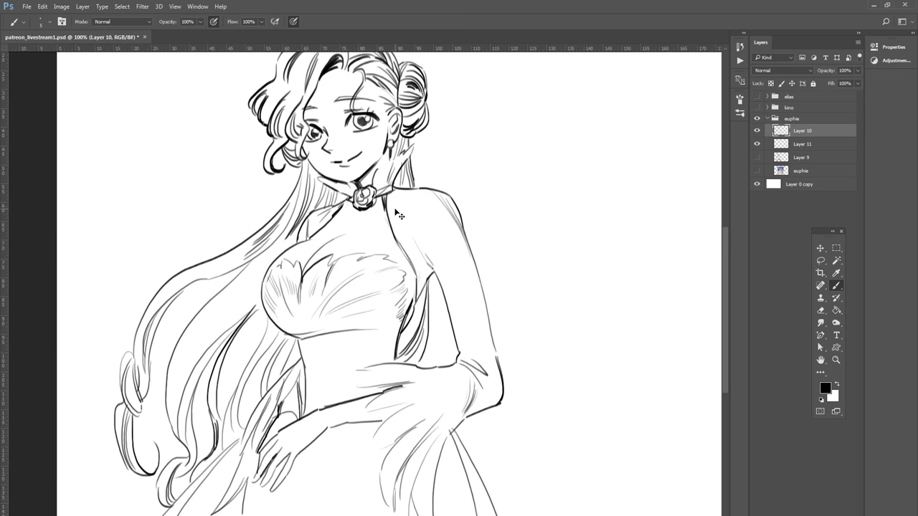
{"action": "key", "text": "ctrl+minus"}
{"action": "key", "text": "ctrl+plus"}
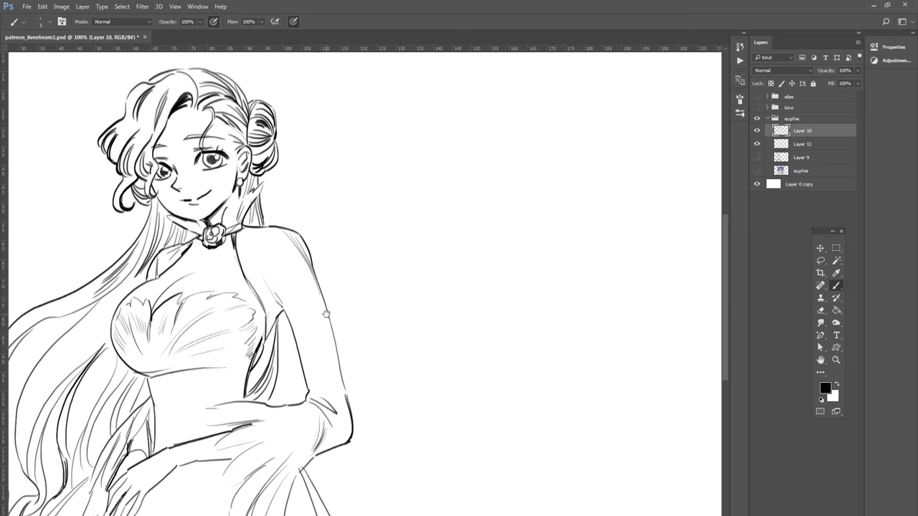
{"action": "mouse_move", "coordinate": [327, 314]}
{"action": "left_mouse_down"}
{"action": "mouse_move", "coordinate": [500, 258]}
{"action": "mouse_move", "coordinate": [507, 244]}
{"action": "left_mouse_up"}
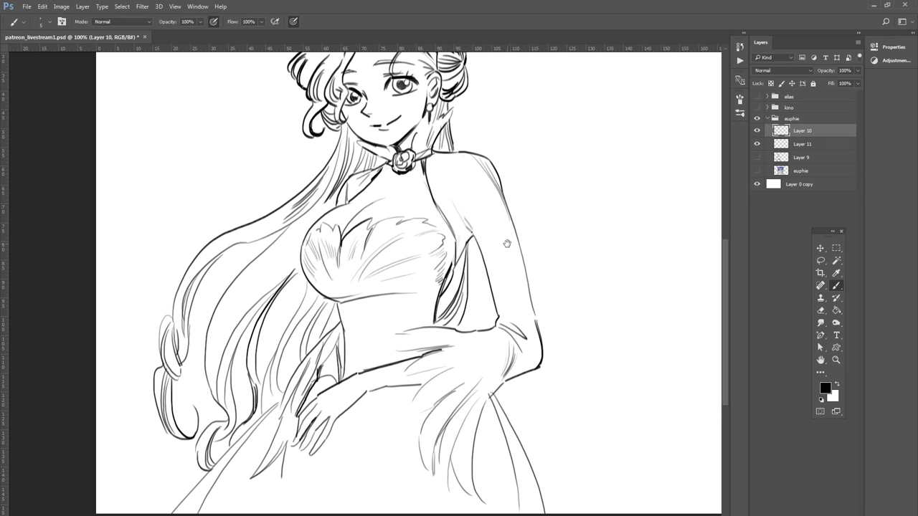
{"action": "left_click_drag", "start_coordinate": [343, 416], "coordinate": [274, 512]}
{"action": "mouse_move", "coordinate": [305, 452]}
{"action": "left_mouse_down"}
{"action": "mouse_move", "coordinate": [282, 505]}
{"action": "mouse_move", "coordinate": [299, 494]}
{"action": "left_mouse_up"}
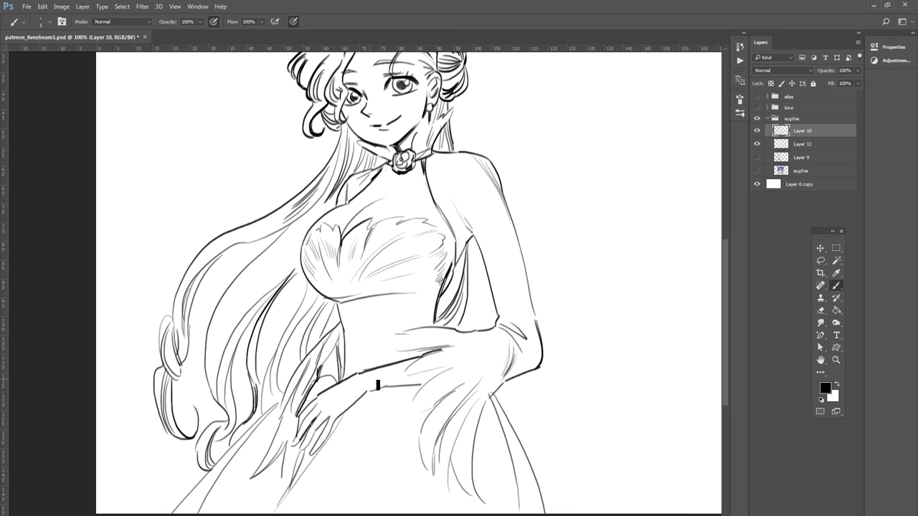
{"action": "left_click_drag", "start_coordinate": [414, 365], "coordinate": [408, 465]}
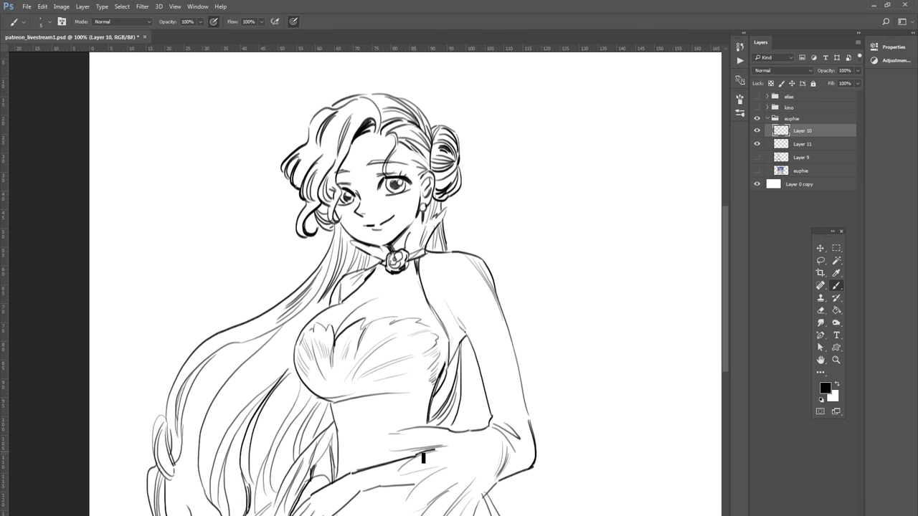
{"action": "scroll", "coordinate": [422, 456], "scroll_direction": "up", "scroll_amount": 3}
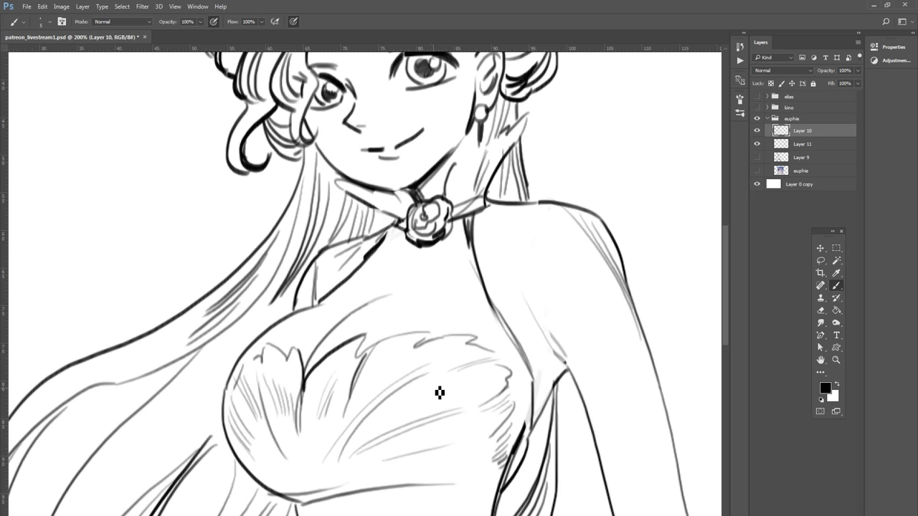
Step: Erase the upturned right tip of the smile with a smaller eraser at 200% zoom
{"action": "left_click_drag", "start_coordinate": [467, 328], "coordinate": [503, 424]}
{"action": "key", "text": "e"}
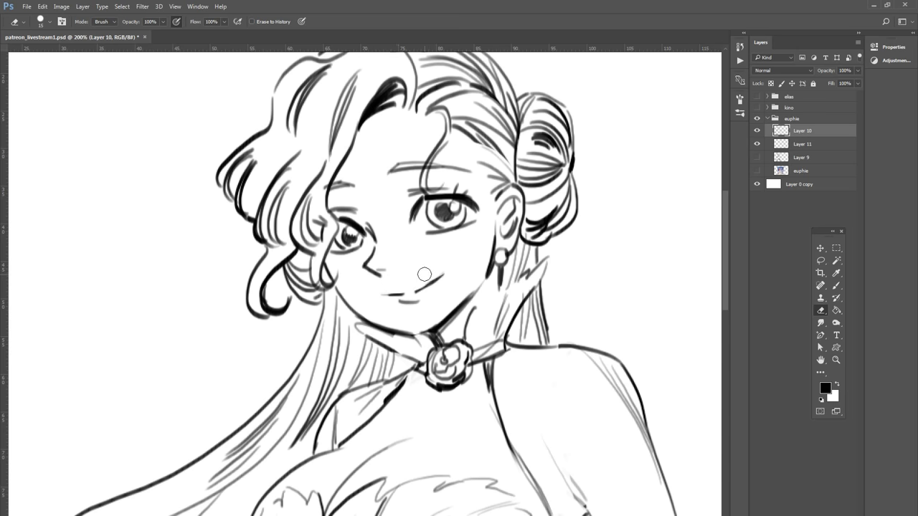
{"action": "key", "text": "bracketleft"}
{"action": "key", "text": "b"}
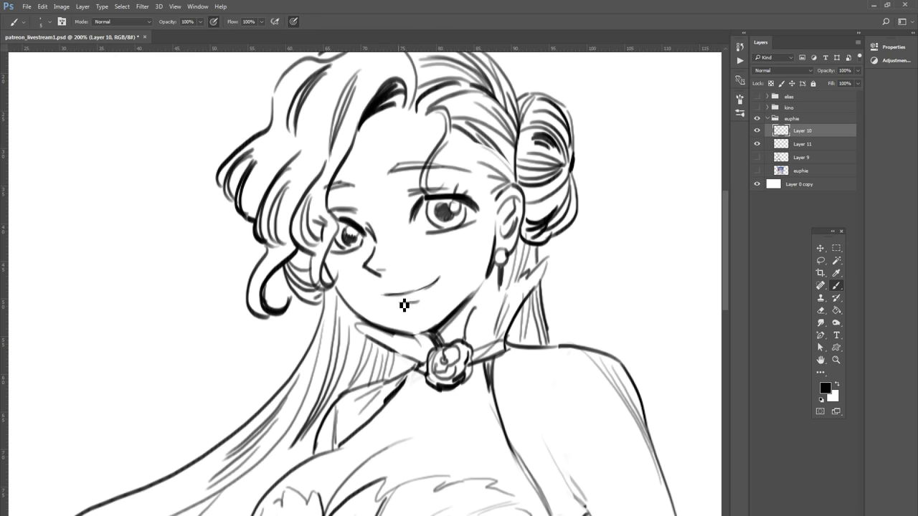
{"action": "key", "text": "e"}
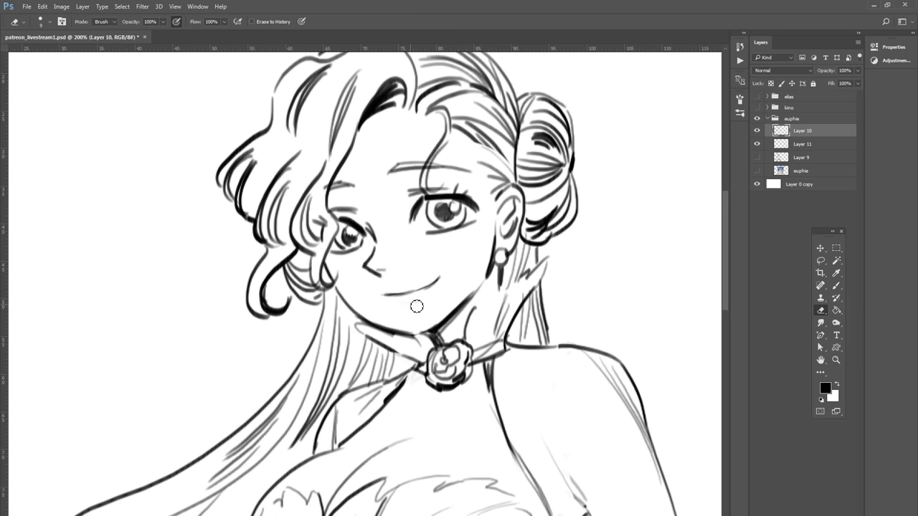
{"action": "left_click_drag", "start_coordinate": [439, 281], "coordinate": [451, 273]}
{"action": "key", "text": "b"}
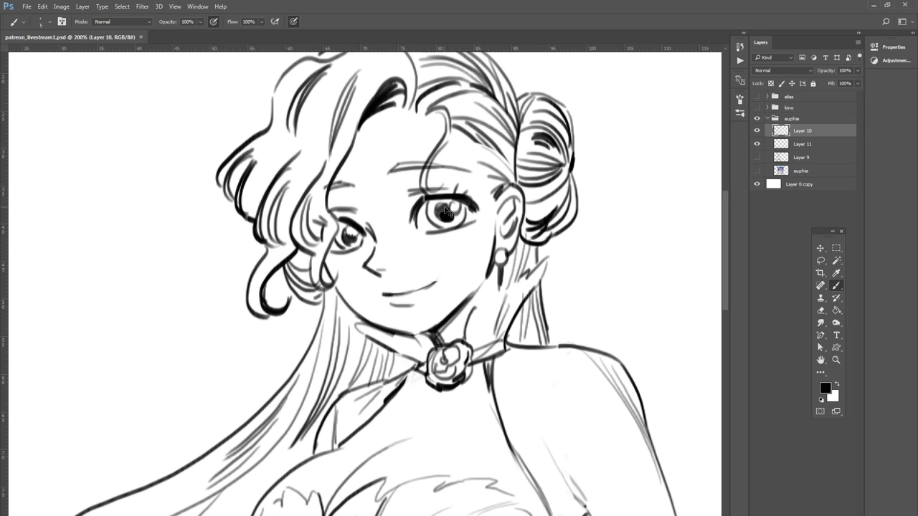
{"action": "key", "text": "ctrl+minus"}
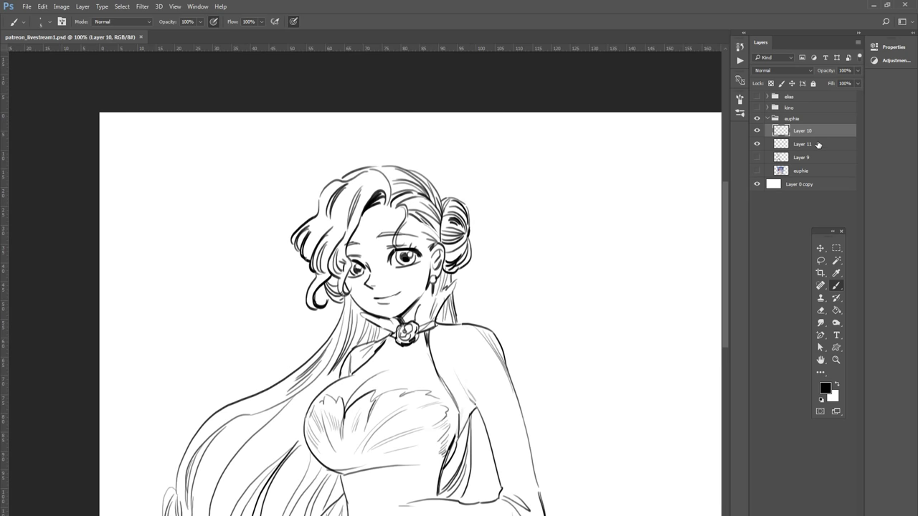
Step: Show the euphie reference layer and move it beside the sketch, keeping Layer 11 active
{"action": "left_click", "coordinate": [818, 145]}
{"action": "left_click", "coordinate": [836, 386]}
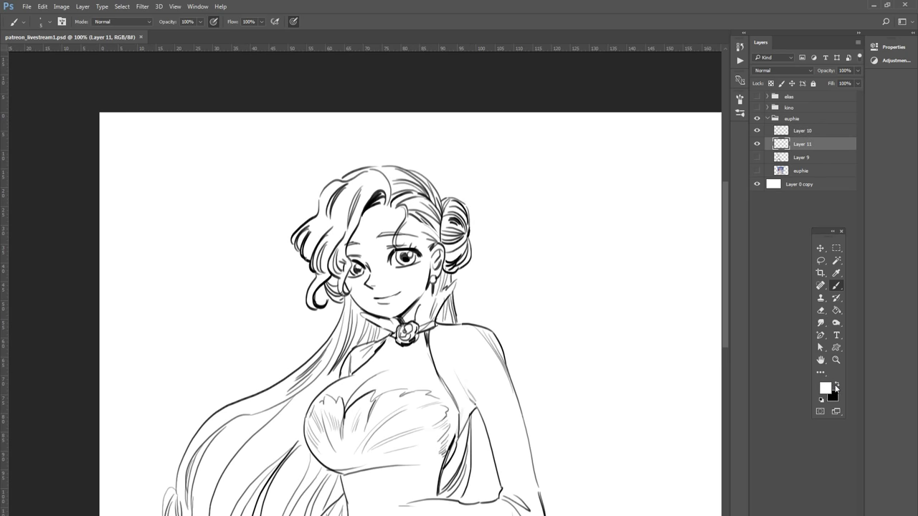
{"action": "left_click", "coordinate": [823, 389]}
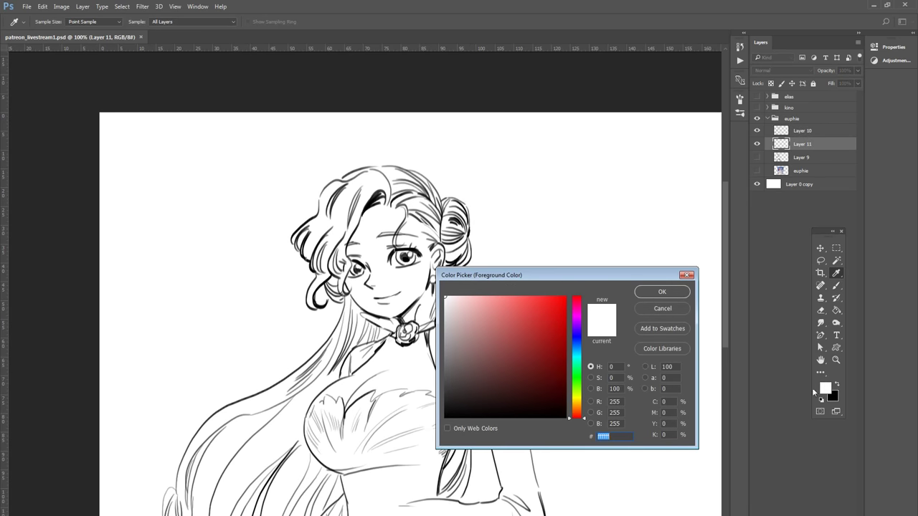
{"action": "left_click", "coordinate": [642, 308]}
{"action": "left_click", "coordinate": [757, 172]}
{"action": "left_click", "coordinate": [796, 171]}
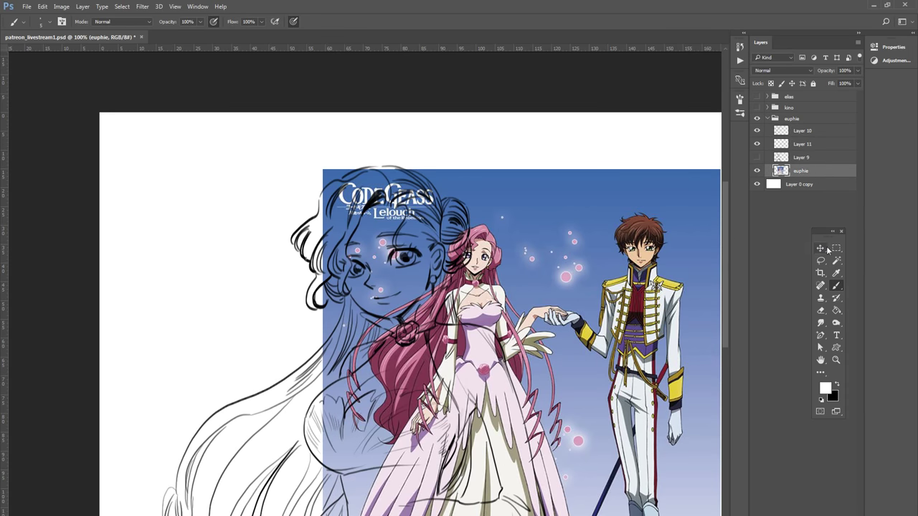
{"action": "key", "text": "m"}
{"action": "left_click", "coordinate": [821, 248]}
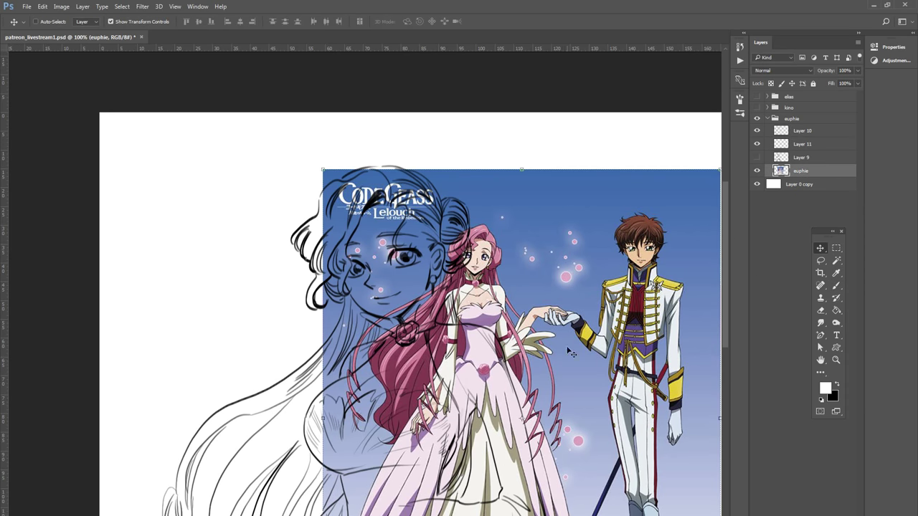
{"action": "left_click_drag", "start_coordinate": [546, 377], "coordinate": [683, 292]}
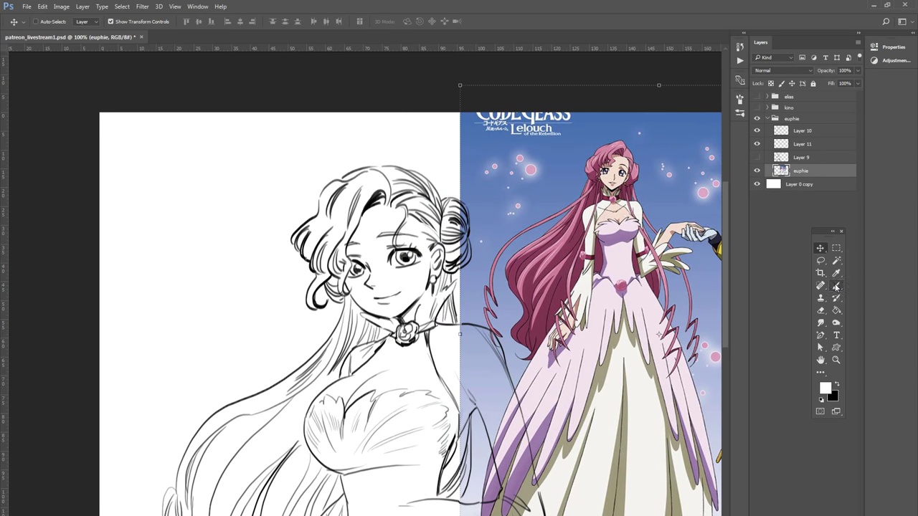
{"action": "left_click", "coordinate": [836, 285]}
{"action": "left_click", "coordinate": [809, 145]}
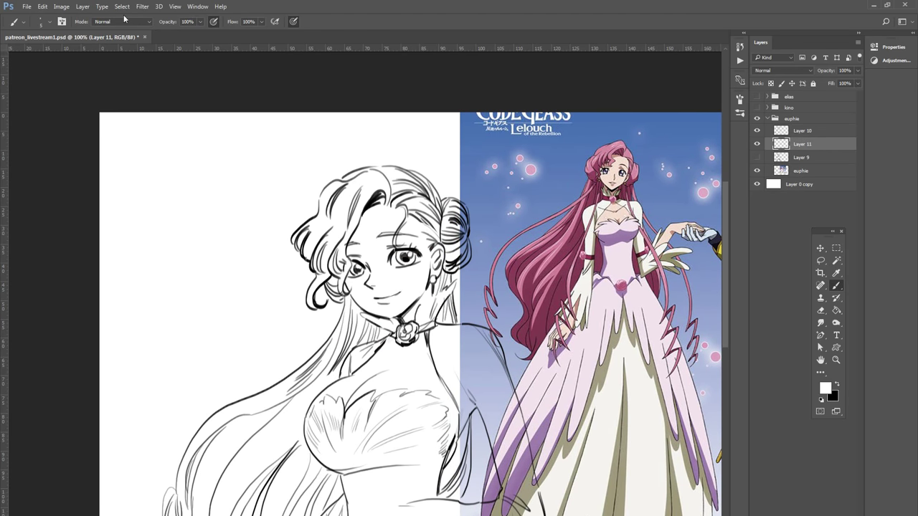
Step: Set a 40 px brush, sample skin tone f5ded2 from the reference face, and hide Layer 10
{"action": "left_click", "coordinate": [52, 25]}
{"action": "left_click", "coordinate": [54, 117]}
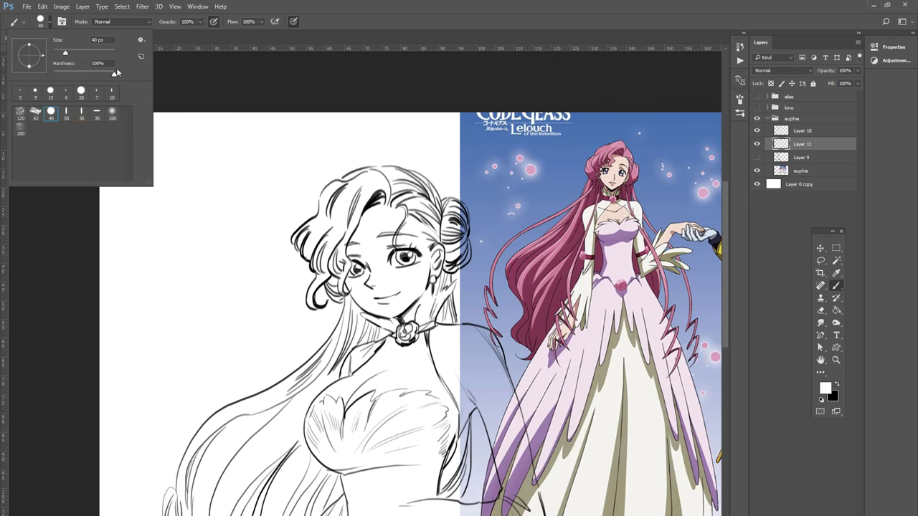
{"action": "left_click", "coordinate": [272, 7]}
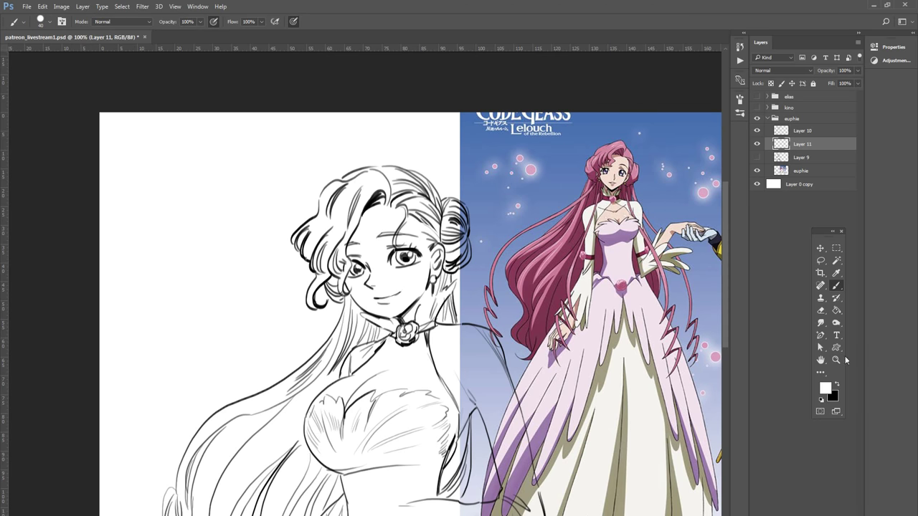
{"action": "left_click", "coordinate": [826, 388]}
{"action": "left_click", "coordinate": [612, 175]}
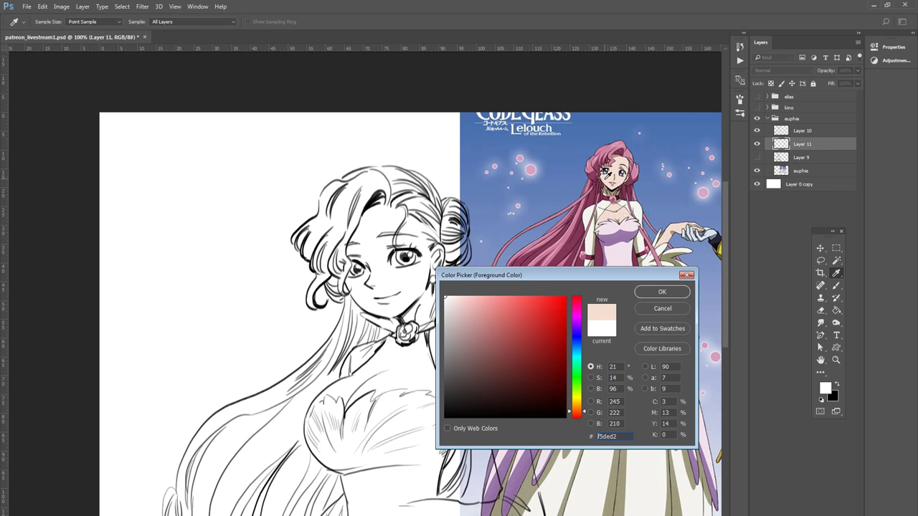
{"action": "left_click", "coordinate": [649, 293]}
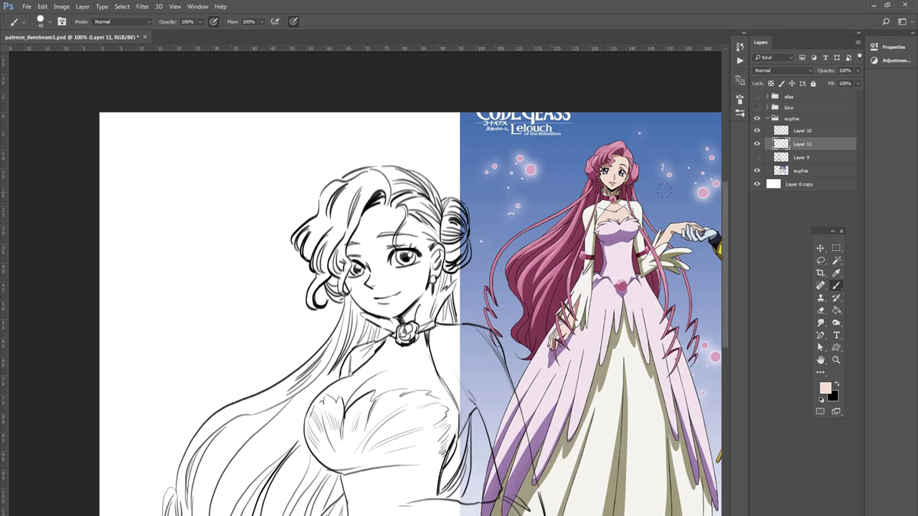
{"action": "left_click", "coordinate": [757, 144]}
Step: Paint flat skin tone over the face, neck and chest
{"action": "left_click", "coordinate": [757, 130]}
{"action": "left_click", "coordinate": [758, 143]}
{"action": "mouse_move", "coordinate": [378, 223]}
{"action": "left_mouse_down"}
{"action": "mouse_move", "coordinate": [358, 266]}
{"action": "mouse_move", "coordinate": [401, 198]}
{"action": "left_mouse_up"}
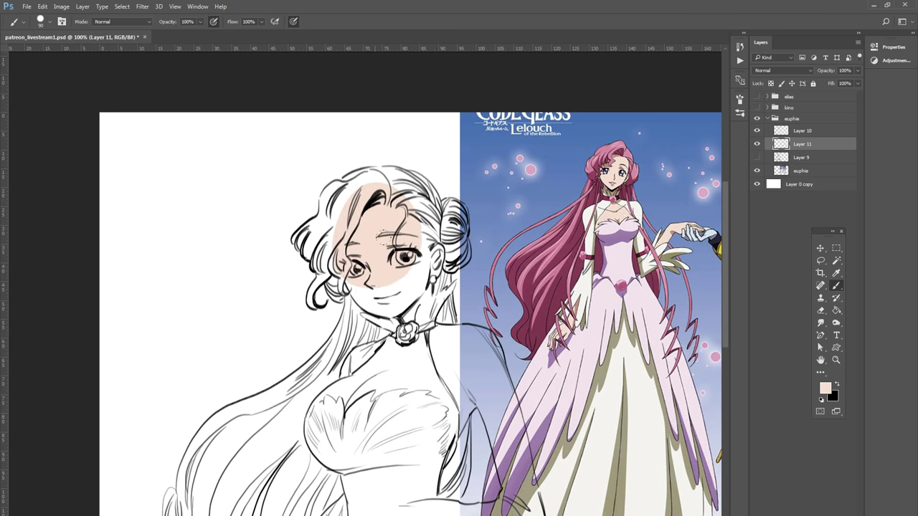
{"action": "mouse_move", "coordinate": [344, 259]}
{"action": "left_mouse_down"}
{"action": "mouse_move", "coordinate": [416, 294]}
{"action": "mouse_move", "coordinate": [370, 217]}
{"action": "left_mouse_up"}
{"action": "left_click_drag", "start_coordinate": [432, 240], "coordinate": [420, 315]}
{"action": "left_click_drag", "start_coordinate": [430, 208], "coordinate": [441, 308]}
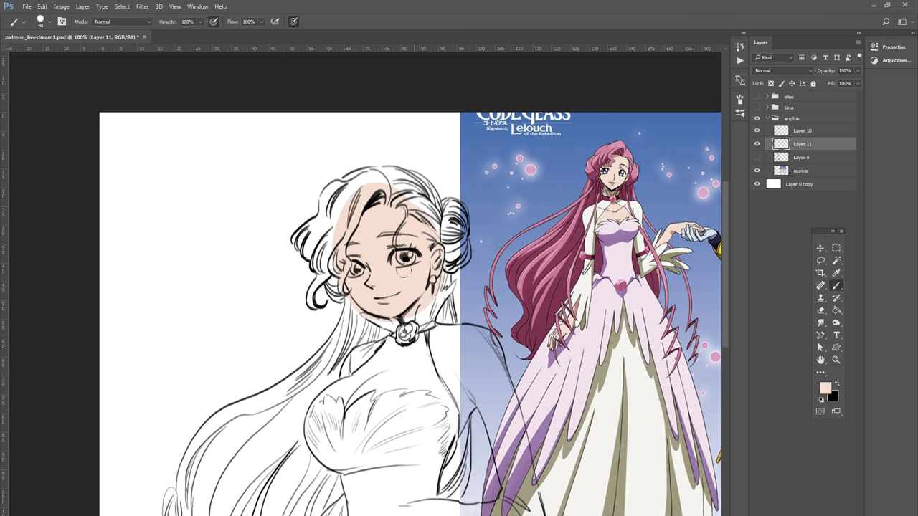
{"action": "mouse_move", "coordinate": [387, 322]}
{"action": "left_mouse_down"}
{"action": "mouse_move", "coordinate": [430, 337]}
{"action": "mouse_move", "coordinate": [402, 380]}
{"action": "left_mouse_up"}
{"action": "left_click_drag", "start_coordinate": [388, 345], "coordinate": [359, 424]}
{"action": "mouse_move", "coordinate": [358, 359]}
{"action": "left_mouse_down"}
{"action": "mouse_move", "coordinate": [301, 437]}
{"action": "mouse_move", "coordinate": [445, 344]}
{"action": "mouse_move", "coordinate": [396, 408]}
{"action": "mouse_move", "coordinate": [405, 448]}
{"action": "mouse_move", "coordinate": [427, 405]}
{"action": "mouse_move", "coordinate": [391, 168]}
{"action": "left_mouse_up"}
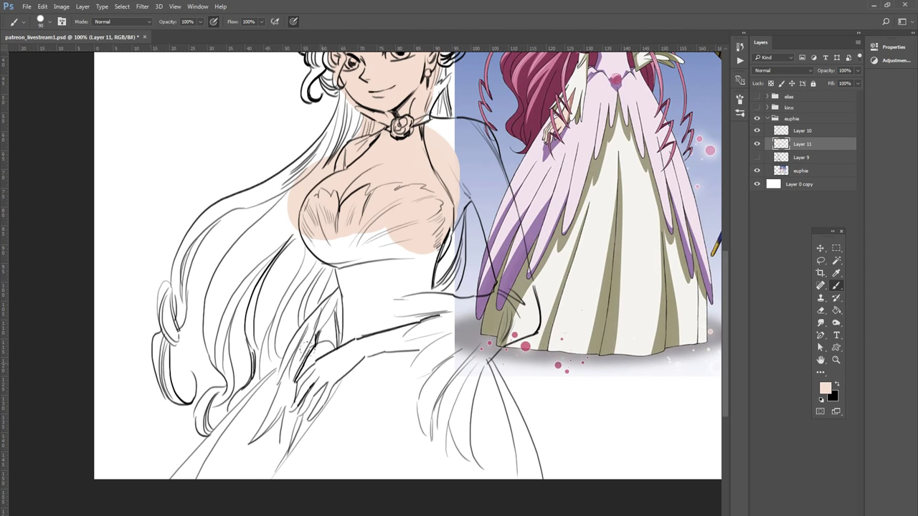
Step: Extend the skin tone over the arm and hand past the wrist, removing an accidental layer copy
{"action": "mouse_move", "coordinate": [326, 319]}
{"action": "left_mouse_down"}
{"action": "mouse_move", "coordinate": [309, 380]}
{"action": "mouse_move", "coordinate": [294, 381]}
{"action": "mouse_move", "coordinate": [315, 409]}
{"action": "mouse_move", "coordinate": [304, 399]}
{"action": "left_mouse_up"}
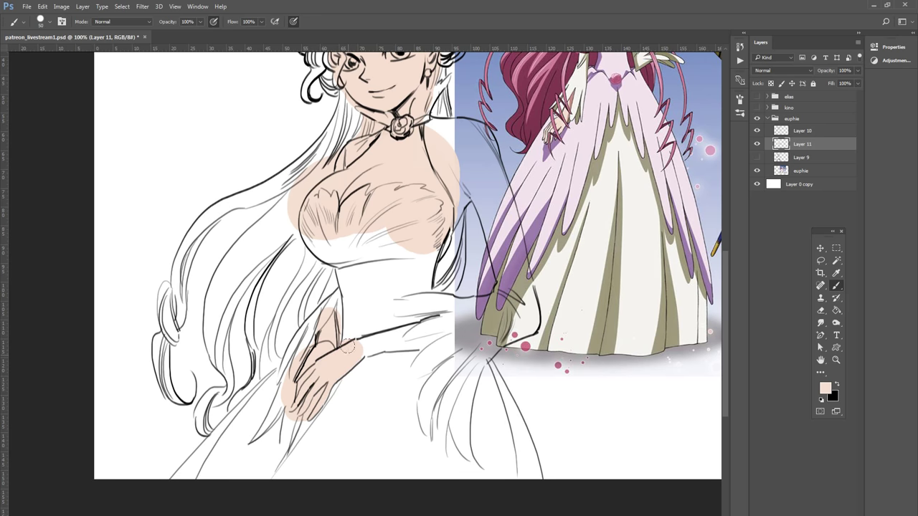
{"action": "mouse_move", "coordinate": [347, 346]}
{"action": "left_mouse_down"}
{"action": "mouse_move", "coordinate": [437, 328]}
{"action": "mouse_move", "coordinate": [373, 352]}
{"action": "mouse_move", "coordinate": [445, 335]}
{"action": "mouse_move", "coordinate": [403, 333]}
{"action": "left_mouse_up"}
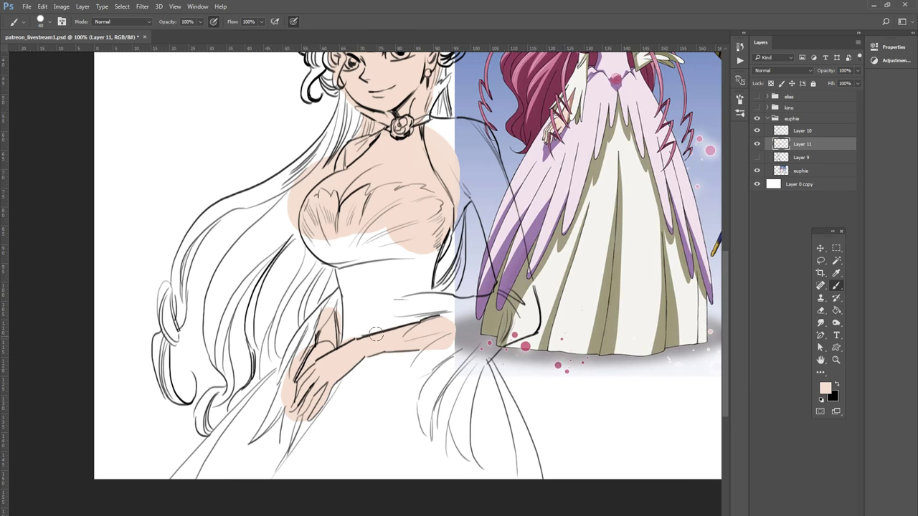
{"action": "left_click_drag", "start_coordinate": [467, 256], "coordinate": [453, 309]}
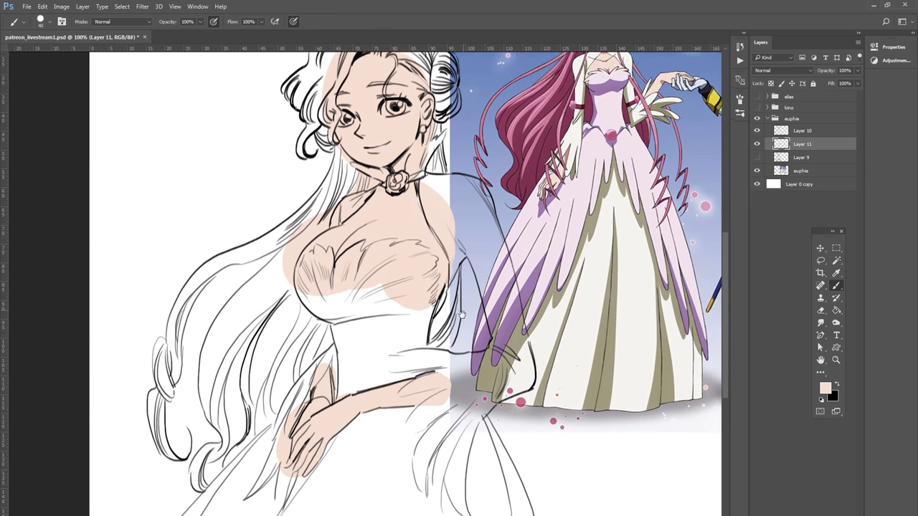
{"action": "key", "text": "ctrl+j"}
{"action": "key", "text": "ctrl+e"}
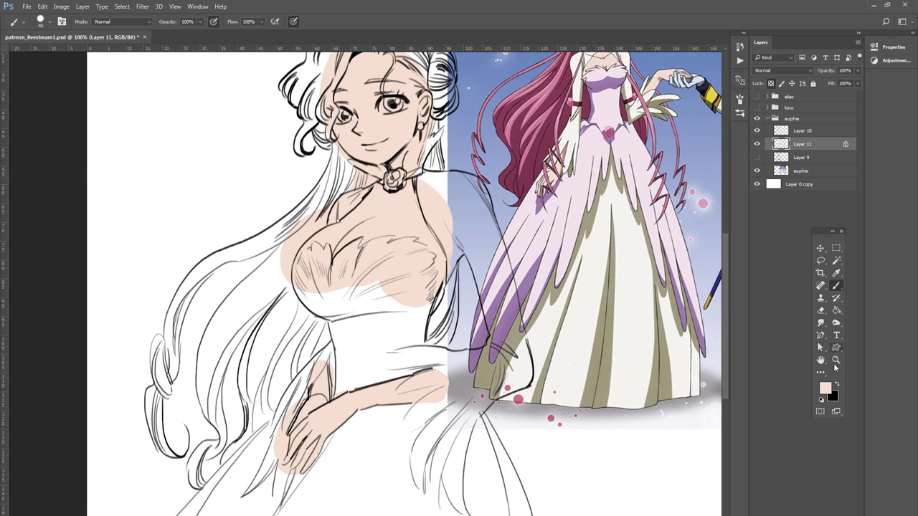
Step: Sample the existing skin tone and saturate it into a peach painting colour
{"action": "key", "text": "x"}
{"action": "left_click", "coordinate": [824, 388]}
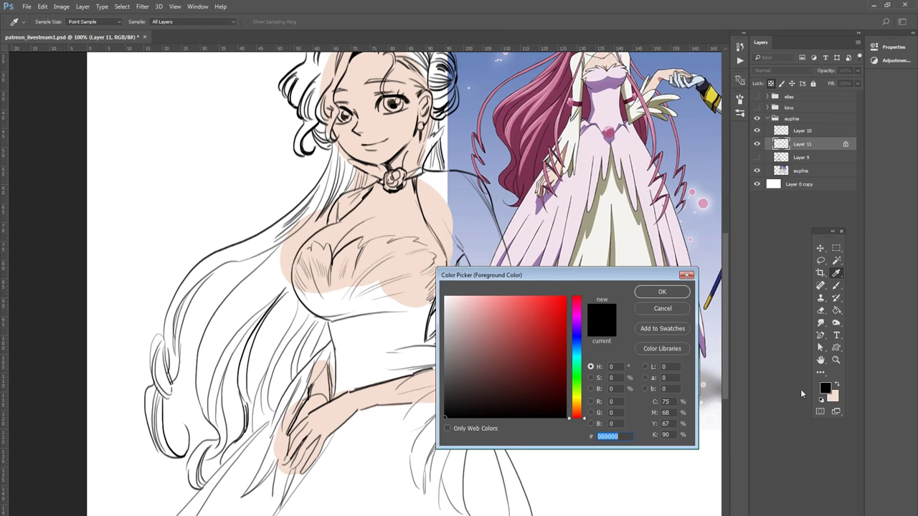
{"action": "left_click", "coordinate": [393, 207]}
{"action": "left_click_drag", "start_coordinate": [482, 298], "coordinate": [497, 301]}
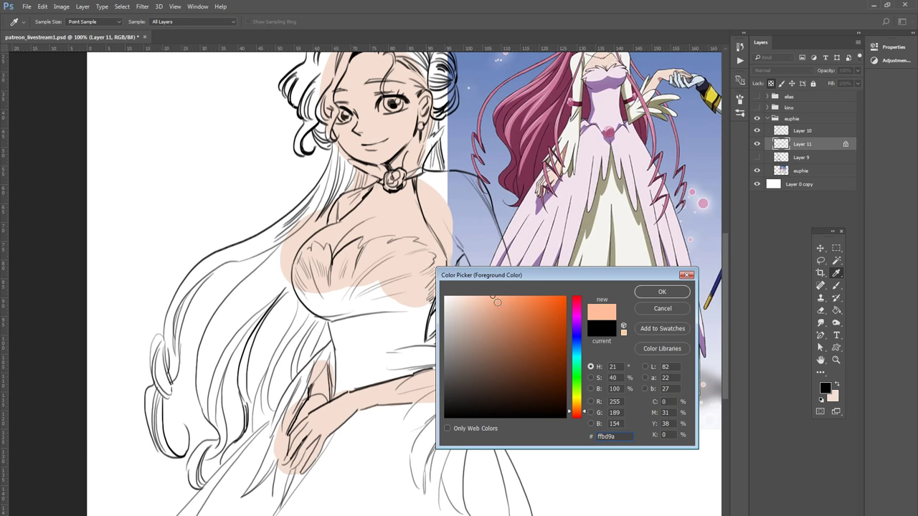
{"action": "left_click", "coordinate": [645, 291]}
{"action": "key", "text": "b"}
Step: Paint round peach blush on the left and right cheeks with a 30px brush
{"action": "left_click_drag", "start_coordinate": [389, 280], "coordinate": [371, 387]}
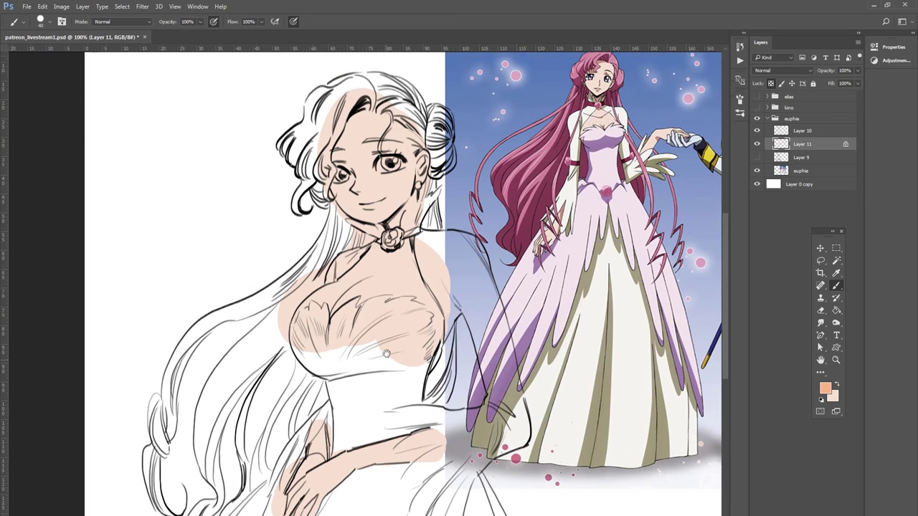
{"action": "scroll", "coordinate": [363, 298], "scroll_direction": "up", "scroll_amount": 1}
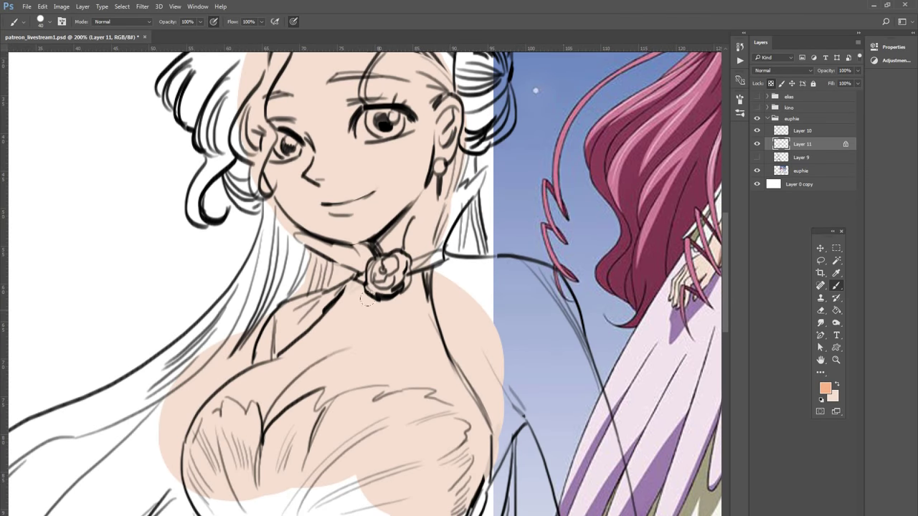
{"action": "left_click_drag", "start_coordinate": [507, 179], "coordinate": [407, 294]}
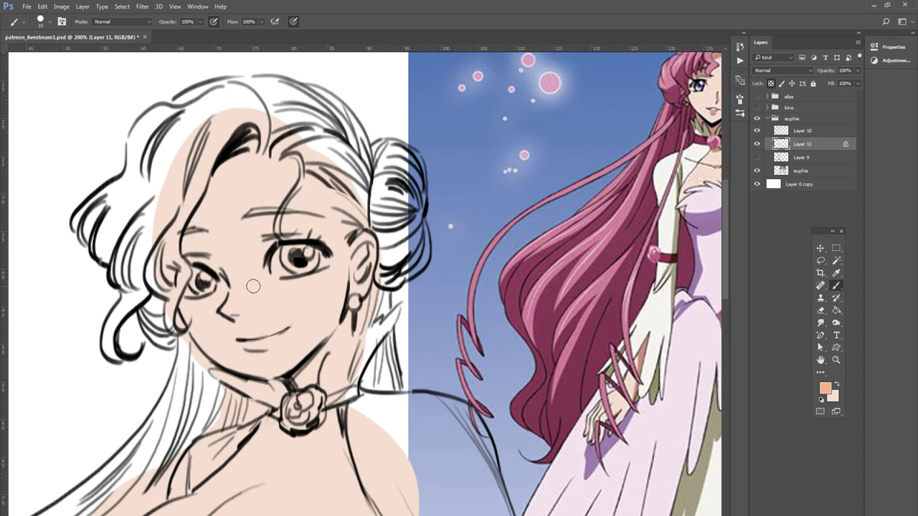
{"action": "key", "text": "bracketright"}
{"action": "left_click_drag", "start_coordinate": [229, 312], "coordinate": [233, 293]}
{"action": "mouse_move", "coordinate": [251, 346]}
{"action": "left_mouse_down"}
{"action": "mouse_move", "coordinate": [275, 344]}
{"action": "mouse_move", "coordinate": [267, 346]}
{"action": "mouse_move", "coordinate": [288, 325]}
{"action": "left_mouse_up"}
{"action": "key", "text": "ctrl+z"}
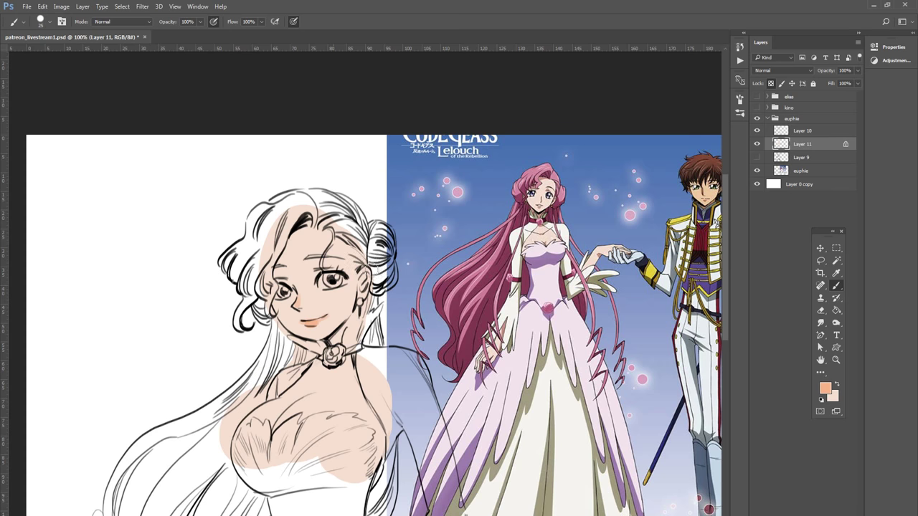
{"action": "key", "text": "bracketright"}
{"action": "left_click_drag", "start_coordinate": [284, 293], "coordinate": [274, 307]}
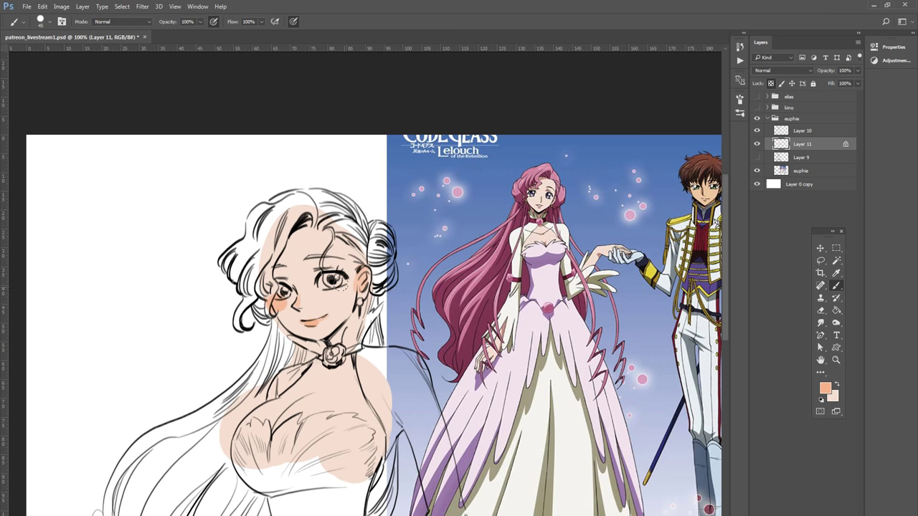
{"action": "mouse_move", "coordinate": [331, 283]}
{"action": "left_mouse_down"}
{"action": "mouse_move", "coordinate": [347, 289]}
{"action": "mouse_move", "coordinate": [344, 347]}
{"action": "left_mouse_up"}
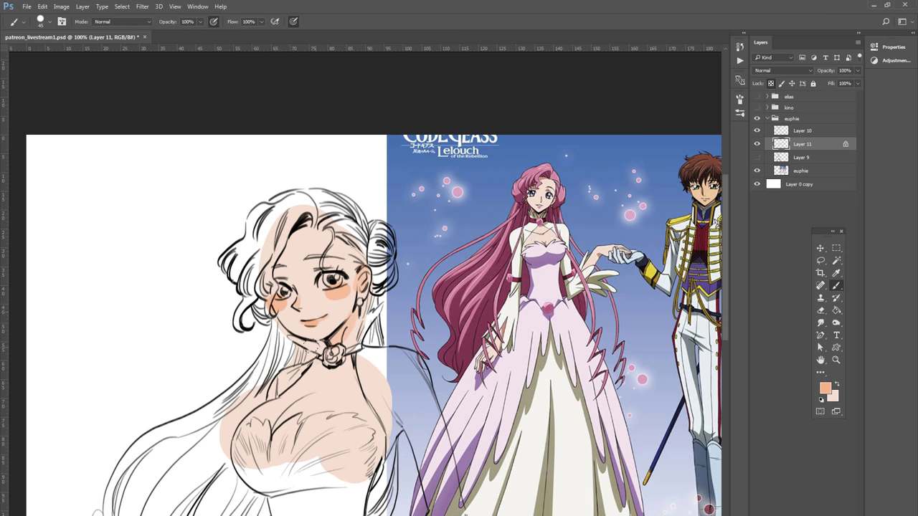
Step: Choose a deeper pink (de9f95) and tint the mouth with a 10px brush
{"action": "key", "text": "x"}
{"action": "left_click", "coordinate": [826, 388]}
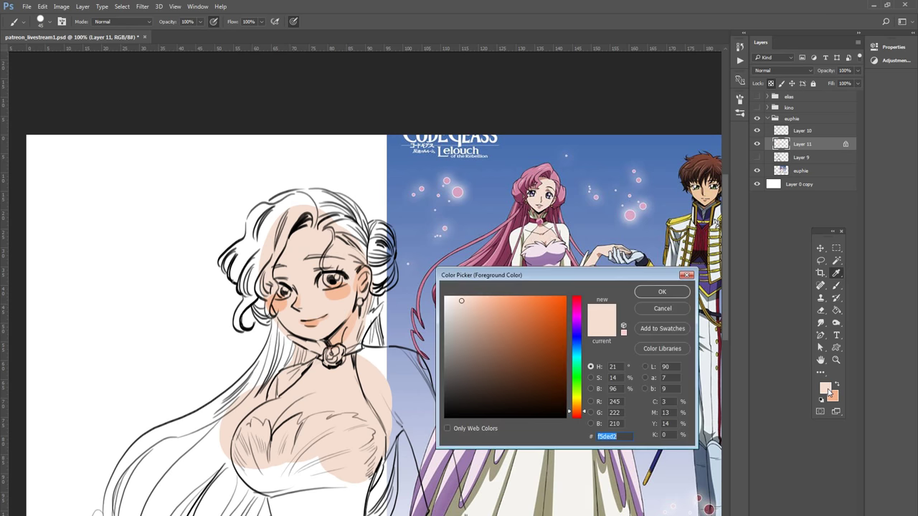
{"action": "left_click", "coordinate": [581, 414]}
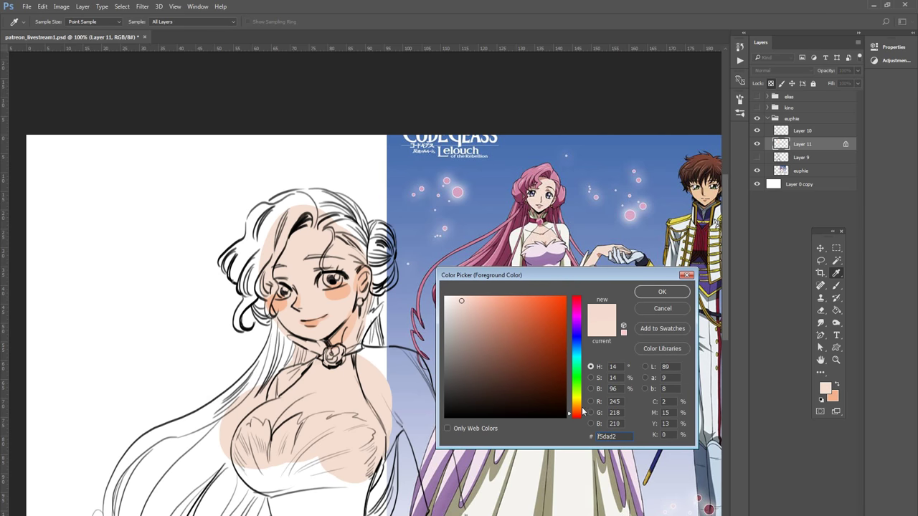
{"action": "left_click_drag", "start_coordinate": [583, 412], "coordinate": [580, 419]}
{"action": "left_click", "coordinate": [475, 312]}
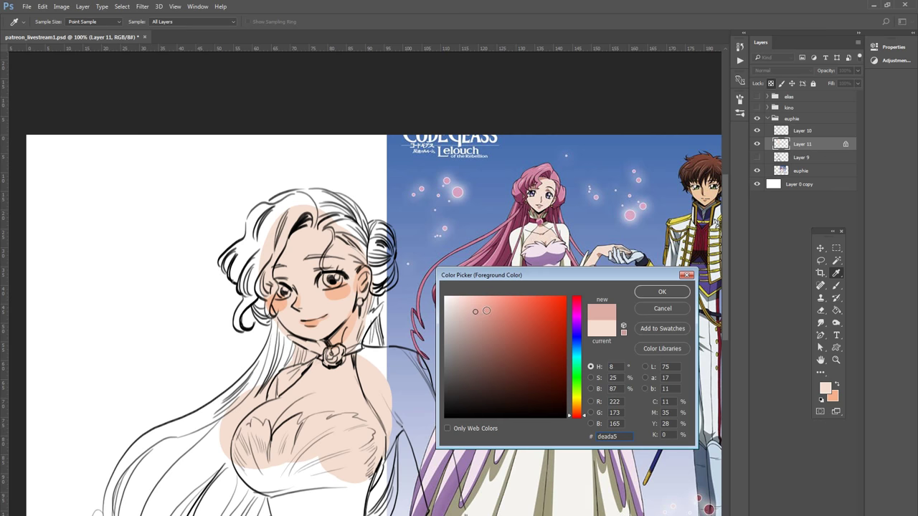
{"action": "left_click", "coordinate": [485, 312]}
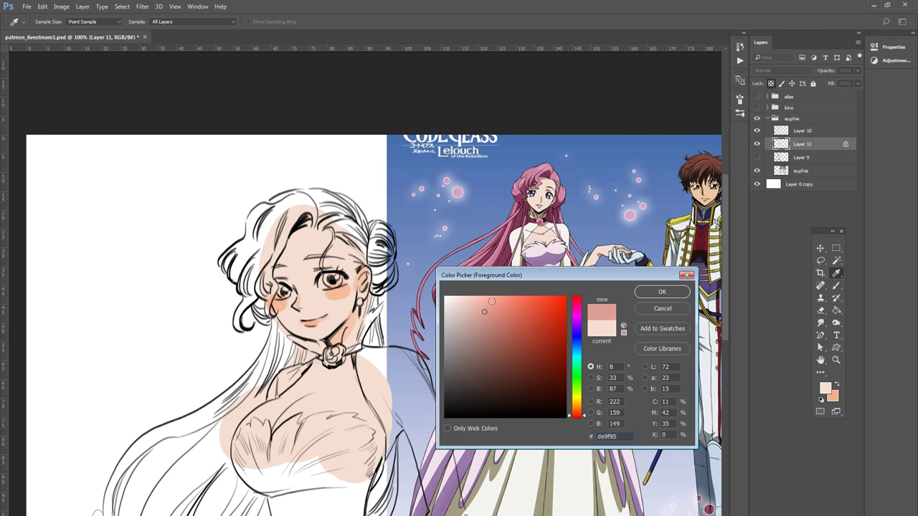
{"action": "left_click", "coordinate": [662, 292]}
{"action": "key", "text": "b"}
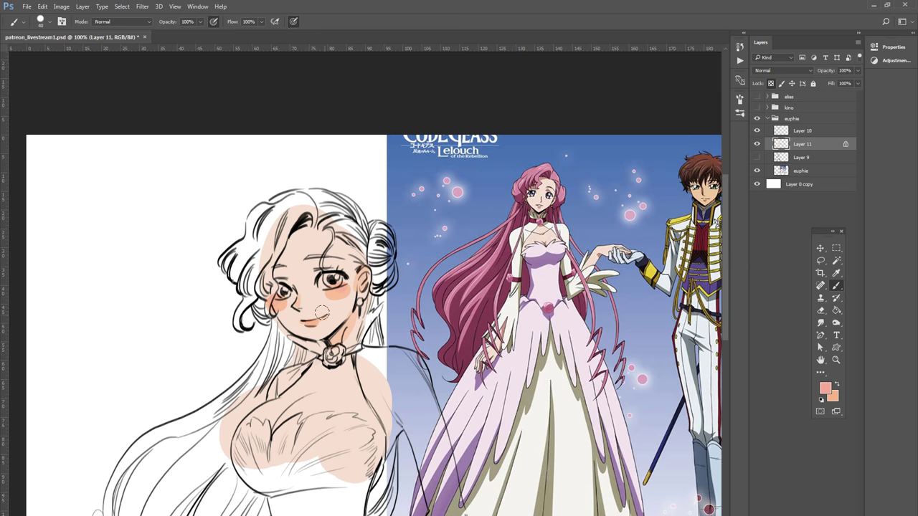
{"action": "key", "text": "bracketleft"}
{"action": "key", "text": "bracketleft"}
{"action": "key", "text": "bracketleft"}
{"action": "left_click_drag", "start_coordinate": [307, 328], "coordinate": [324, 324]}
Step: Fine-tune and confirm a deeper peach-salmon shading colour in the Color Picker
{"action": "left_click_drag", "start_coordinate": [365, 349], "coordinate": [338, 251]}
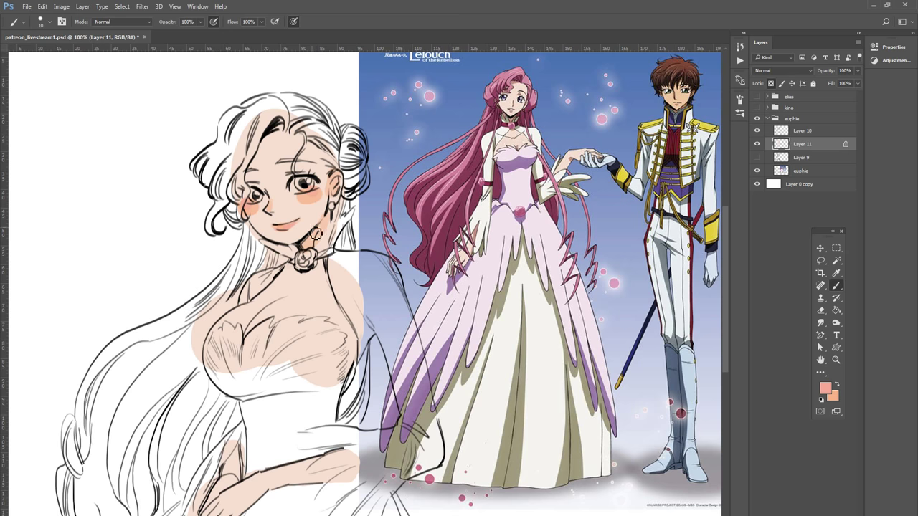
{"action": "key", "text": "bracketright"}
{"action": "key", "text": "bracketright"}
{"action": "key", "text": "bracketright"}
{"action": "left_click", "coordinate": [826, 390]}
{"action": "left_click", "coordinate": [488, 299]}
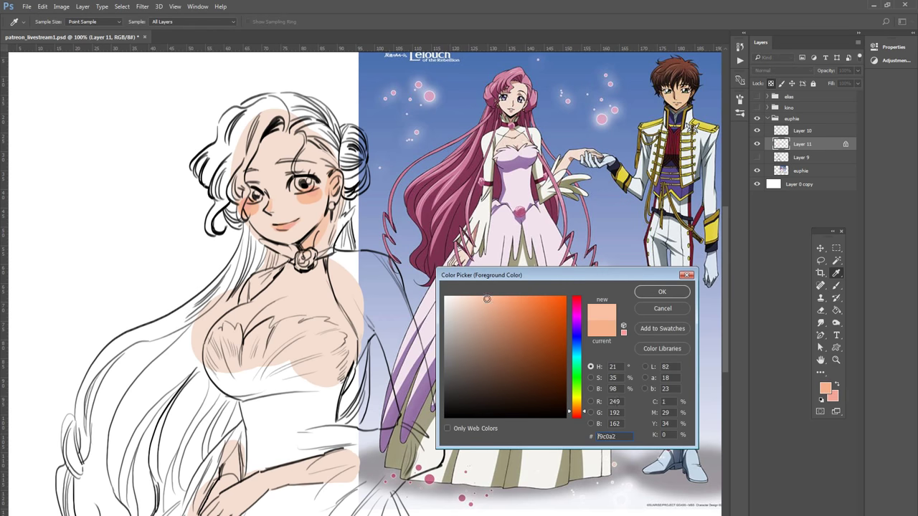
{"action": "left_click", "coordinate": [662, 292]}
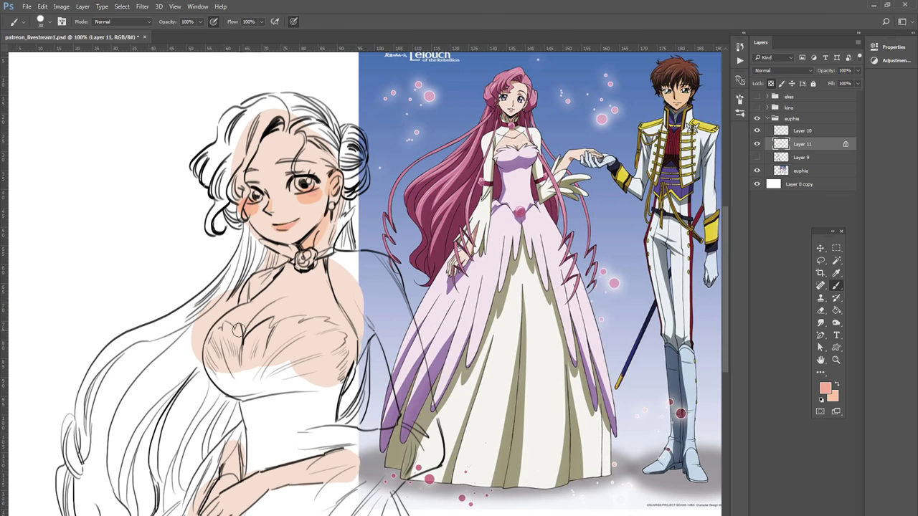
Step: Paint soft salmon shading across the upper and lower chest with an 80px brush
{"action": "key", "text": "bracketright"}
{"action": "key", "text": "bracketright"}
{"action": "key", "text": "bracketright"}
{"action": "left_click_drag", "start_coordinate": [213, 332], "coordinate": [247, 303]}
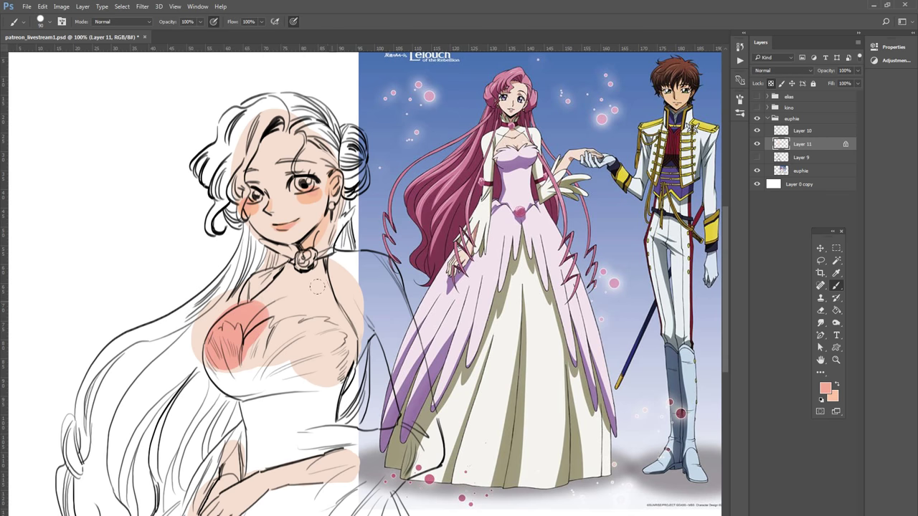
{"action": "key", "text": "ctrl+z"}
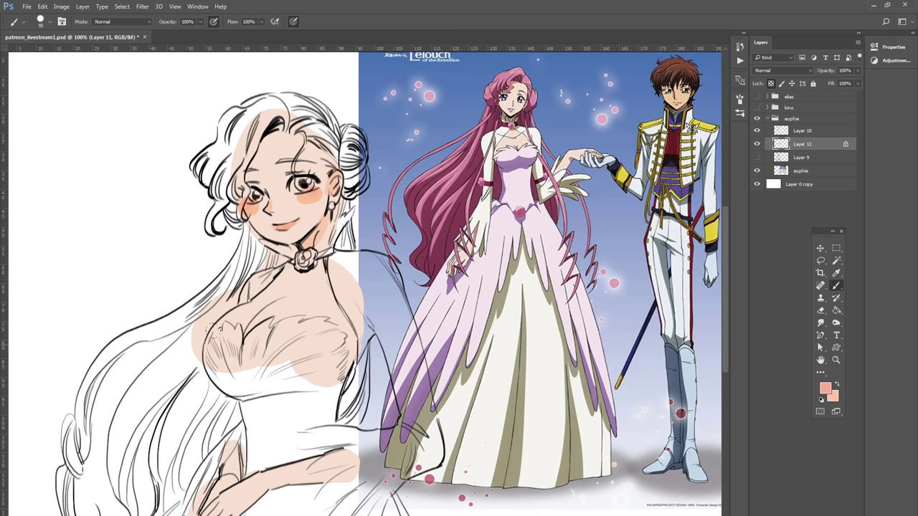
{"action": "left_click_drag", "start_coordinate": [214, 326], "coordinate": [289, 307]}
{"action": "left_click_drag", "start_coordinate": [250, 330], "coordinate": [334, 310]}
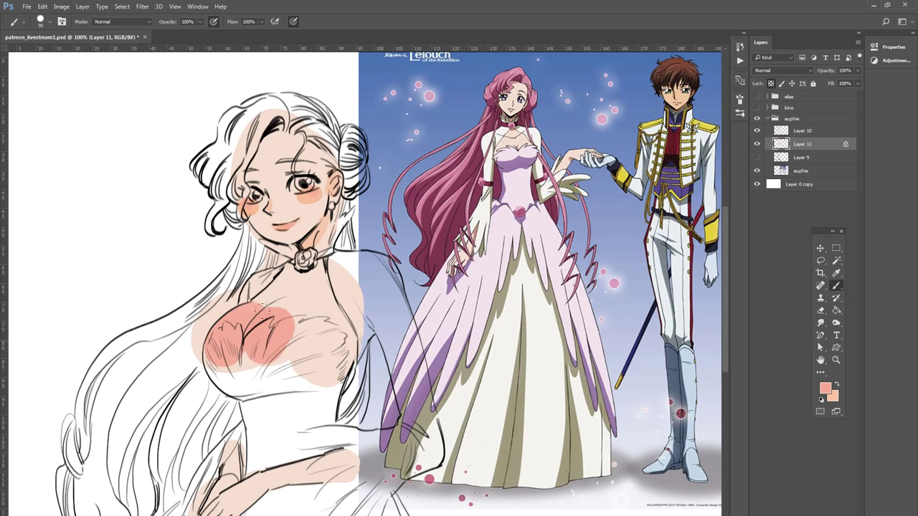
{"action": "mouse_move", "coordinate": [262, 333]}
{"action": "left_mouse_down"}
{"action": "mouse_move", "coordinate": [352, 326]}
{"action": "mouse_move", "coordinate": [355, 358]}
{"action": "mouse_move", "coordinate": [337, 384]}
{"action": "left_mouse_up"}
{"action": "mouse_move", "coordinate": [315, 344]}
{"action": "left_mouse_down"}
{"action": "mouse_move", "coordinate": [299, 350]}
{"action": "mouse_move", "coordinate": [345, 331]}
{"action": "mouse_move", "coordinate": [339, 312]}
{"action": "mouse_move", "coordinate": [278, 359]}
{"action": "left_mouse_up"}
{"action": "left_click_drag", "start_coordinate": [312, 300], "coordinate": [355, 308]}
{"action": "left_click_drag", "start_coordinate": [258, 328], "coordinate": [295, 351]}
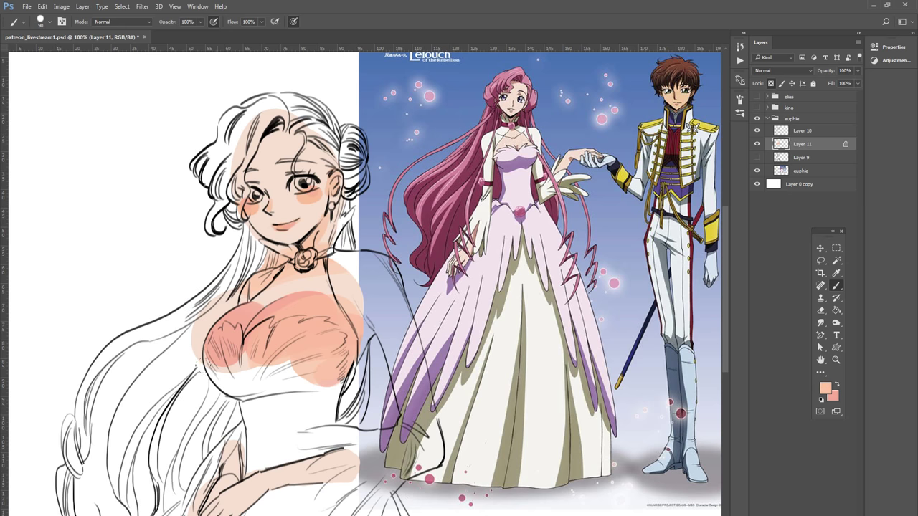
{"action": "key", "text": "ctrl+z"}
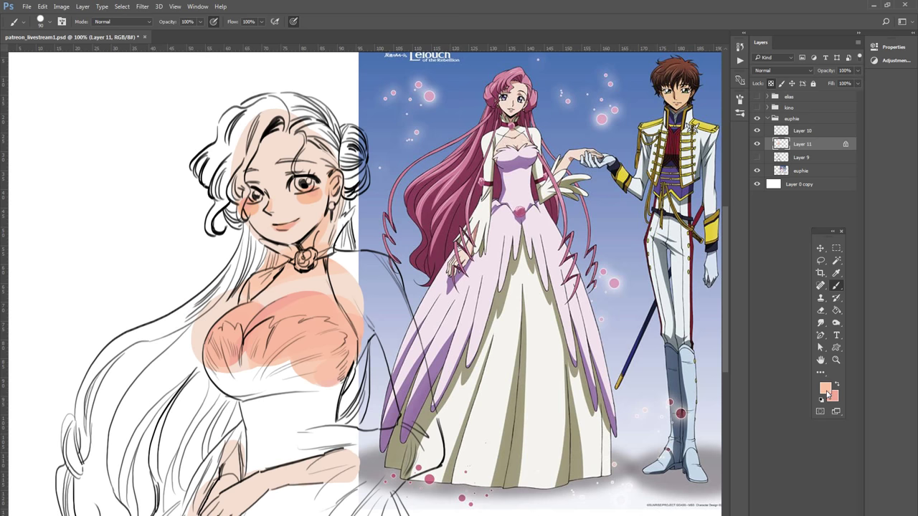
Step: Shade the hand and forearm, alternating light peach and darker salmon
{"action": "scroll", "coordinate": [263, 338], "scroll_direction": "down", "scroll_amount": 3}
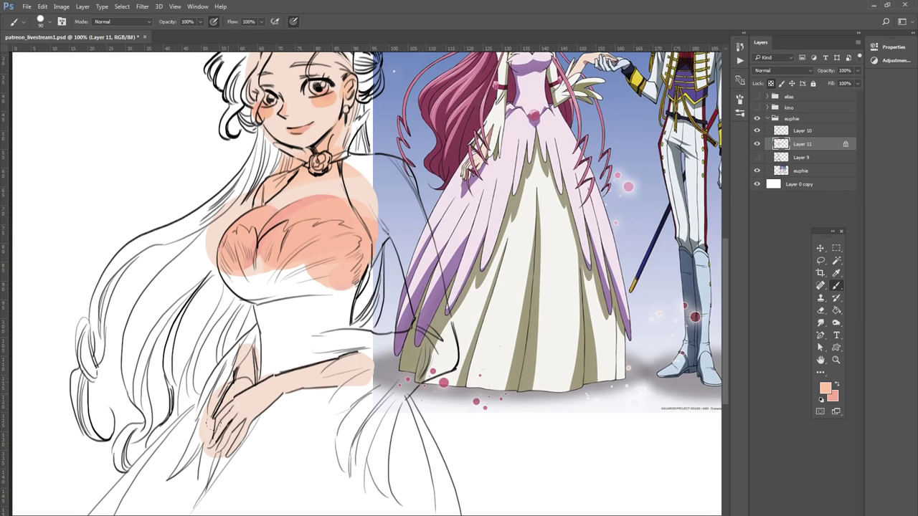
{"action": "left_click_drag", "start_coordinate": [207, 423], "coordinate": [284, 372]}
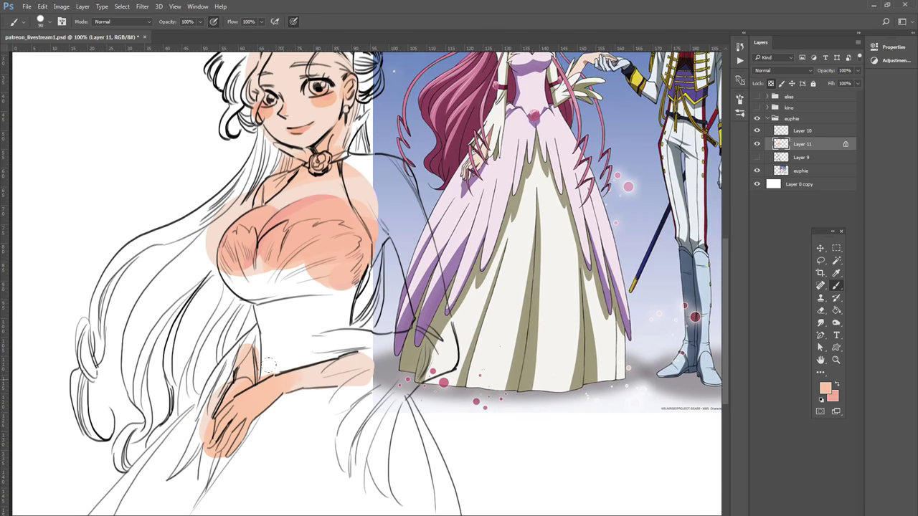
{"action": "key", "text": "x"}
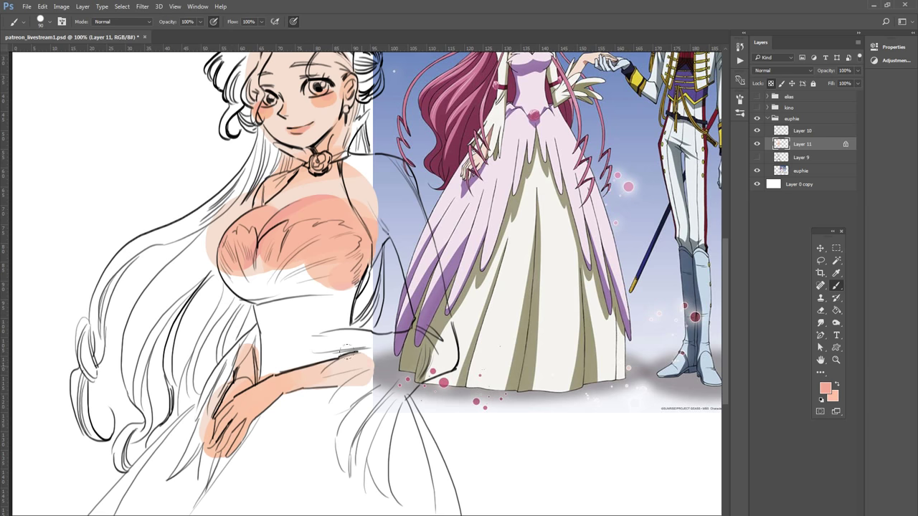
{"action": "left_click_drag", "start_coordinate": [370, 357], "coordinate": [315, 374]}
{"action": "key", "text": "x"}
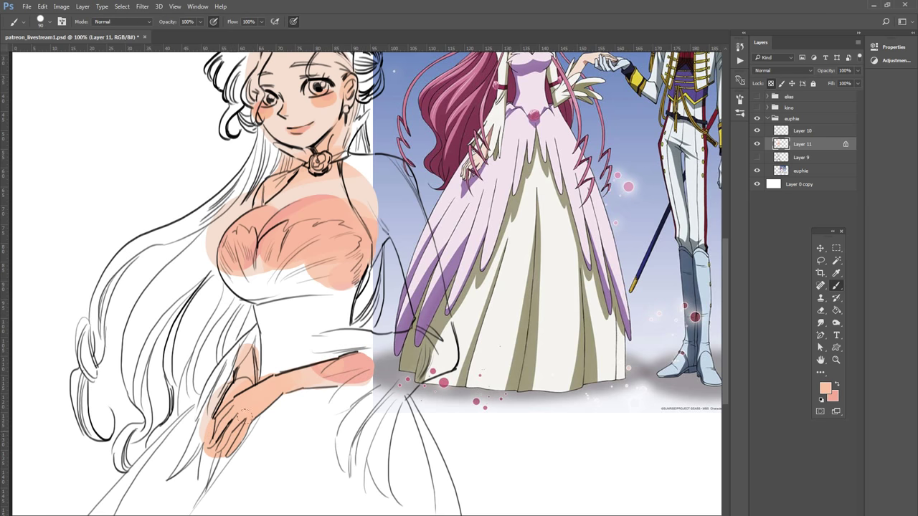
{"action": "key", "text": "x"}
{"action": "mouse_move", "coordinate": [223, 431]}
{"action": "left_mouse_down"}
{"action": "mouse_move", "coordinate": [228, 452]}
{"action": "mouse_move", "coordinate": [194, 427]}
{"action": "left_mouse_up"}
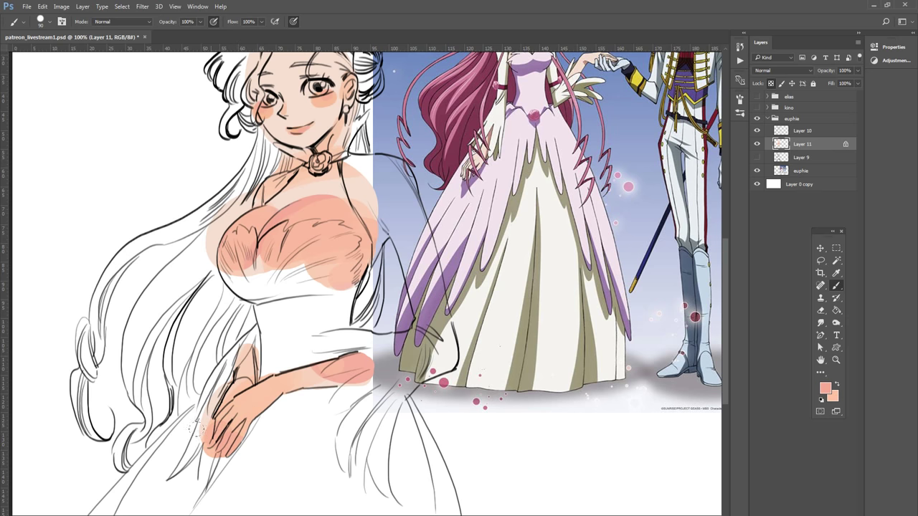
{"action": "key", "text": "x"}
Step: Set the foreground colour to a very pale pinkish skin tone sampled from the drawing
{"action": "left_click", "coordinate": [825, 389]}
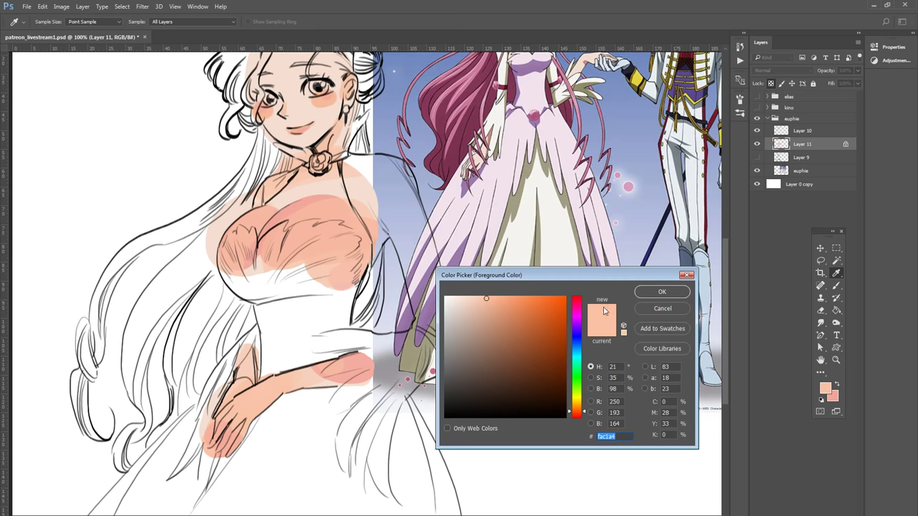
{"action": "left_click", "coordinate": [329, 188]}
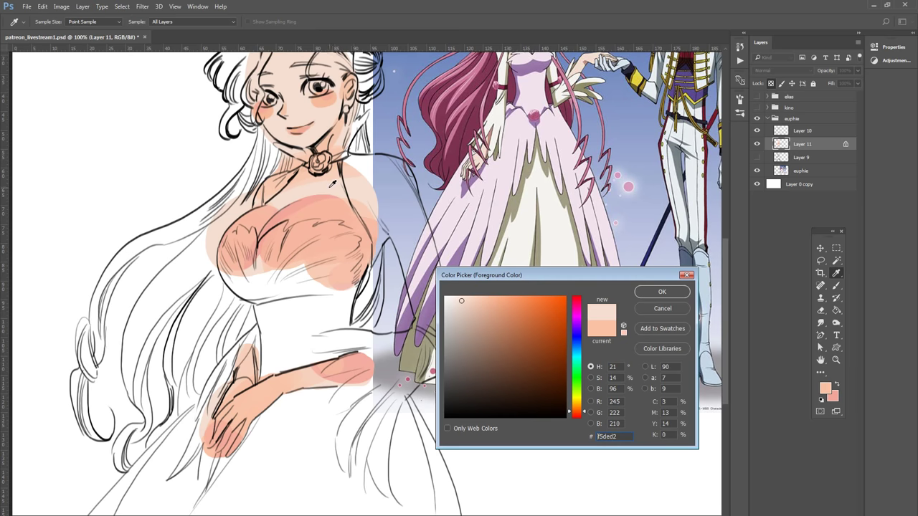
{"action": "left_click", "coordinate": [458, 296]}
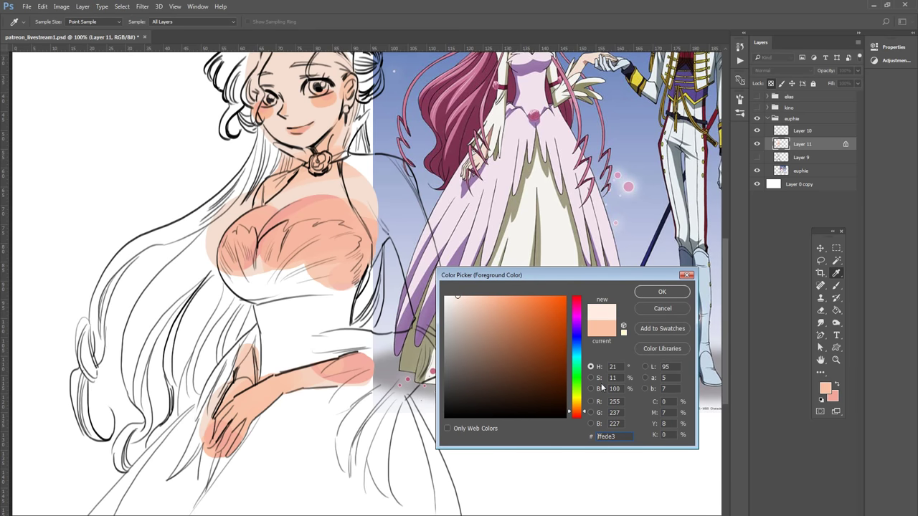
{"action": "left_click_drag", "start_coordinate": [582, 415], "coordinate": [585, 414]}
{"action": "left_click", "coordinate": [644, 295]}
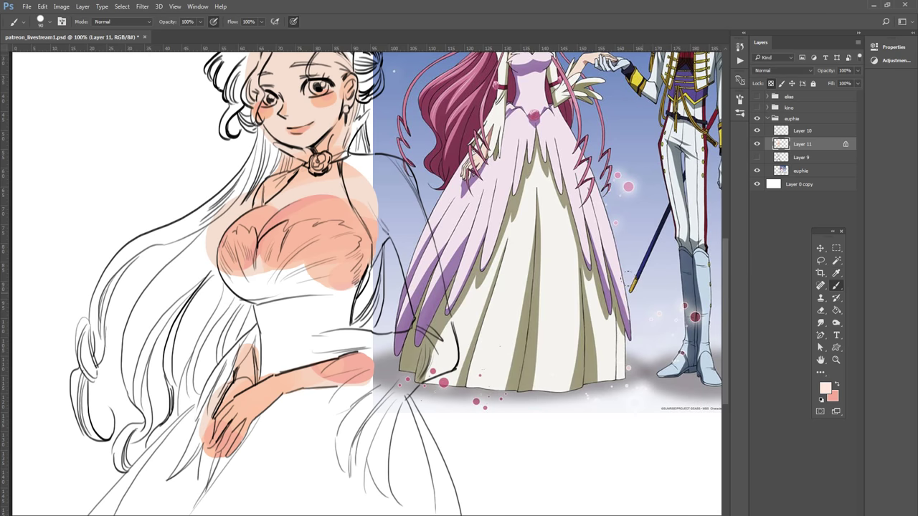
{"action": "key", "text": "ctrl+plus"}
{"action": "key", "text": "ctrl+minus"}
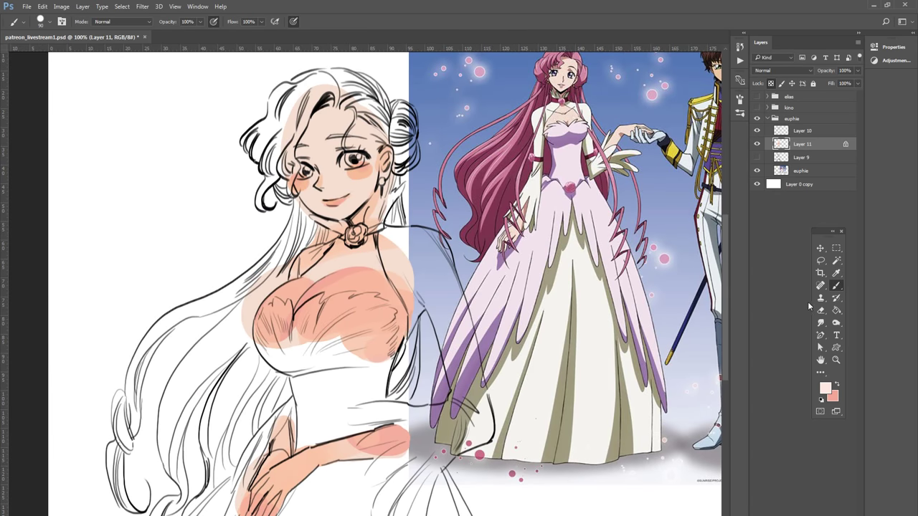
Step: Soften the cheek blush and earring-and-choker area with a resized Smudge brush
{"action": "left_click", "coordinate": [821, 323]}
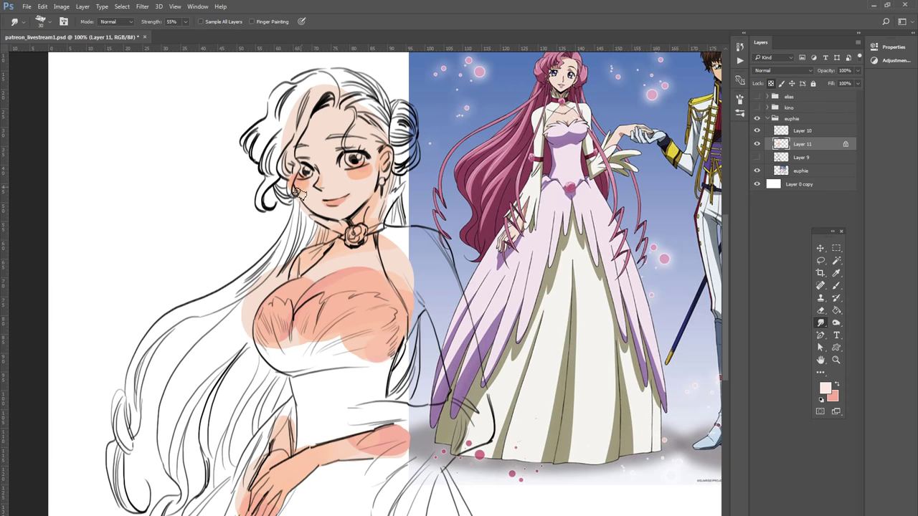
{"action": "key", "text": "bracketleft"}
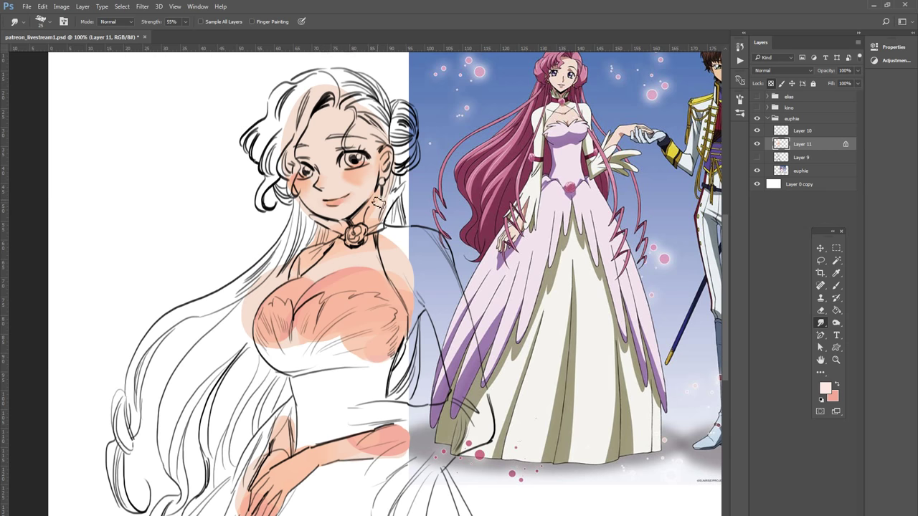
{"action": "key", "text": "bracketright"}
{"action": "key", "text": "bracketright"}
{"action": "key", "text": "bracketright"}
{"action": "key", "text": "bracketright"}
{"action": "key", "text": "b"}
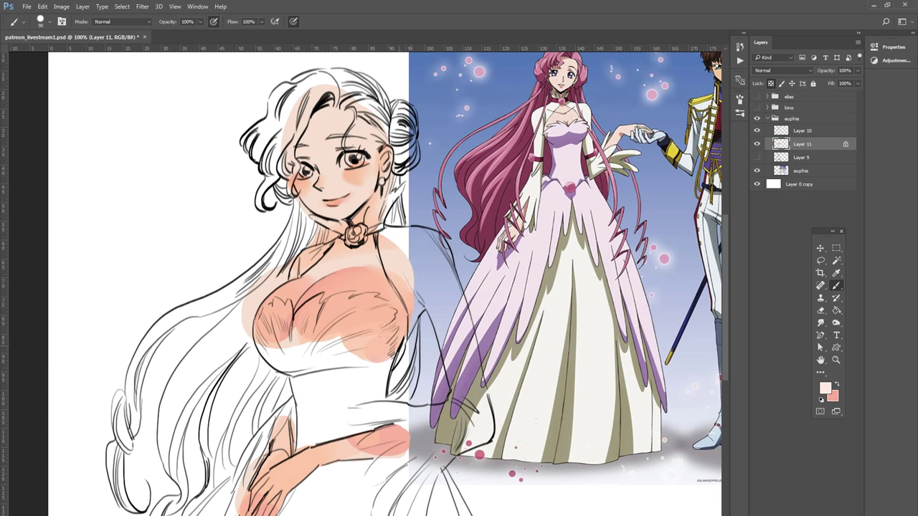
Step: Sample the neck's light peach and paint it across the right and top of the chest
{"action": "key", "text": "x"}
{"action": "left_click", "coordinate": [825, 389]}
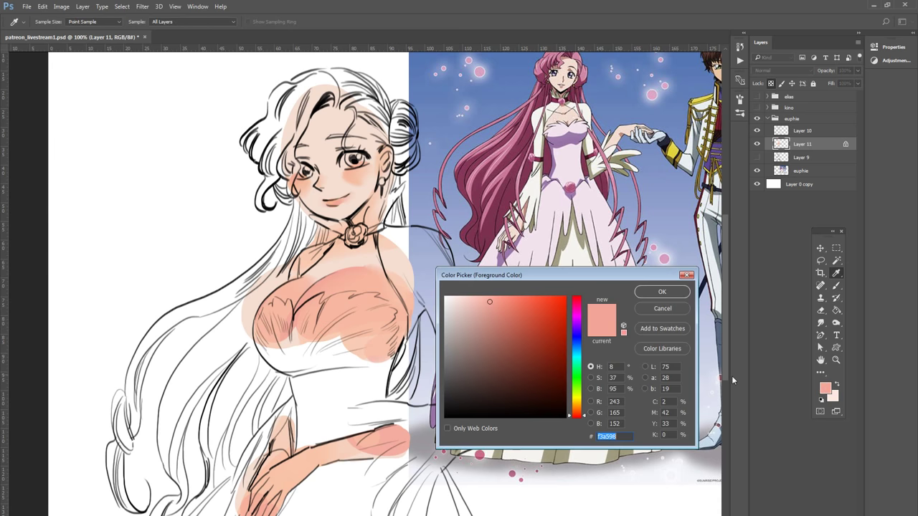
{"action": "left_click", "coordinate": [341, 236]}
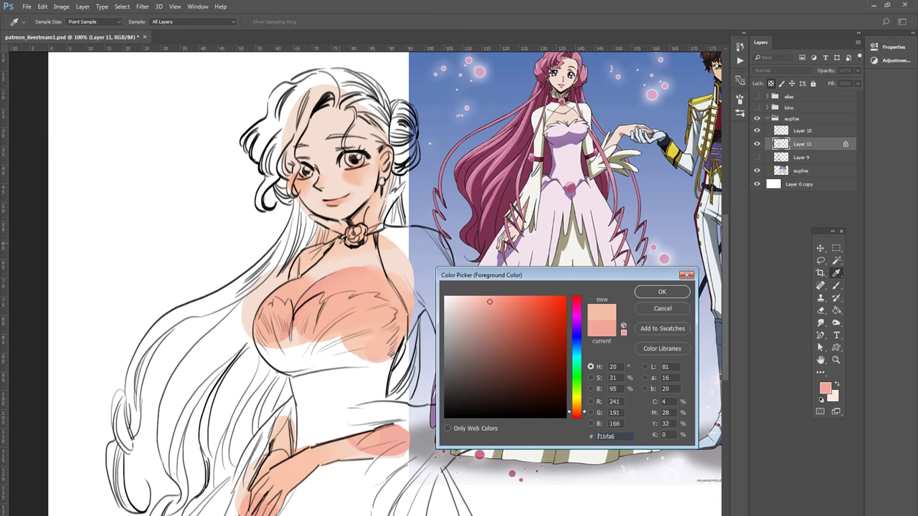
{"action": "left_click", "coordinate": [680, 299]}
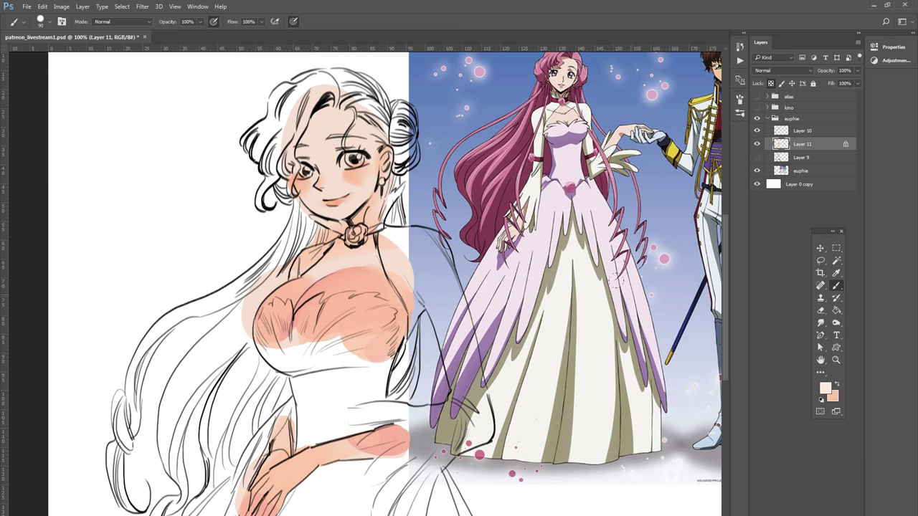
{"action": "mouse_move", "coordinate": [399, 276]}
{"action": "left_mouse_down"}
{"action": "mouse_move", "coordinate": [369, 279]}
{"action": "mouse_move", "coordinate": [387, 311]}
{"action": "left_mouse_up"}
{"action": "left_click_drag", "start_coordinate": [352, 284], "coordinate": [390, 307]}
{"action": "mouse_move", "coordinate": [343, 271]}
{"action": "left_mouse_down"}
{"action": "mouse_move", "coordinate": [394, 309]}
{"action": "mouse_move", "coordinate": [394, 331]}
{"action": "left_mouse_up"}
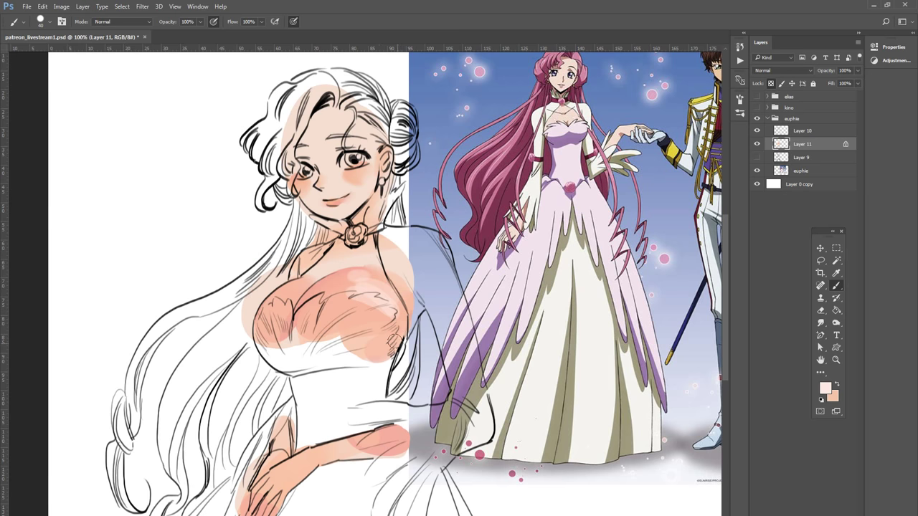
Step: Deepen the chest's right edge with saturated peach and brighten the left toward the neck
{"action": "key", "text": "bracketleft"}
{"action": "key", "text": "bracketleft"}
{"action": "left_click", "coordinate": [396, 329], "text": "alt"}
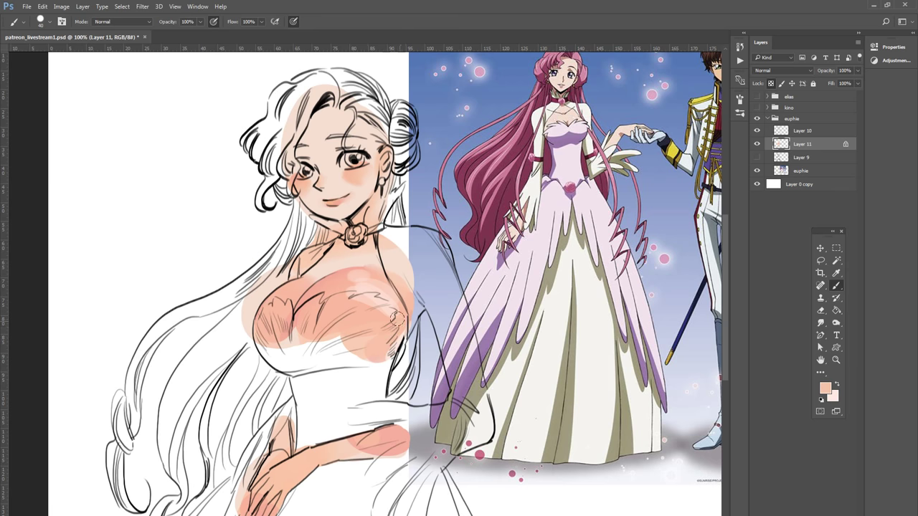
{"action": "left_click_drag", "start_coordinate": [399, 342], "coordinate": [398, 321]}
{"action": "key", "text": "x"}
{"action": "mouse_move", "coordinate": [247, 328]}
{"action": "left_mouse_down"}
{"action": "mouse_move", "coordinate": [295, 278]}
{"action": "mouse_move", "coordinate": [258, 326]}
{"action": "left_mouse_up"}
{"action": "key", "text": "x"}
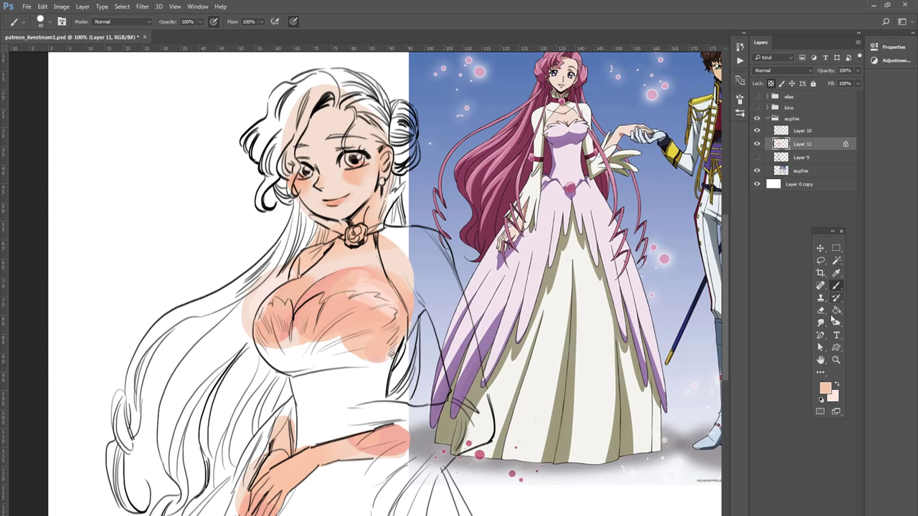
{"action": "left_click", "coordinate": [821, 323]}
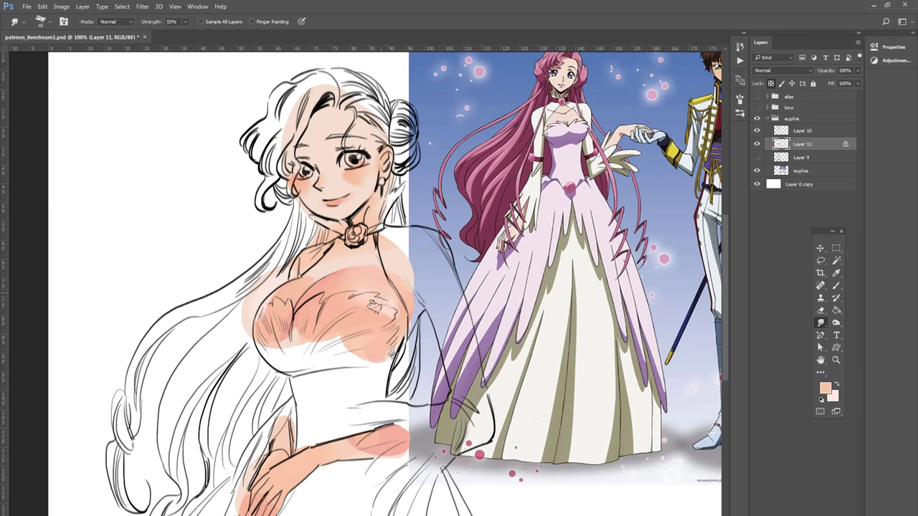
{"action": "key", "text": "b"}
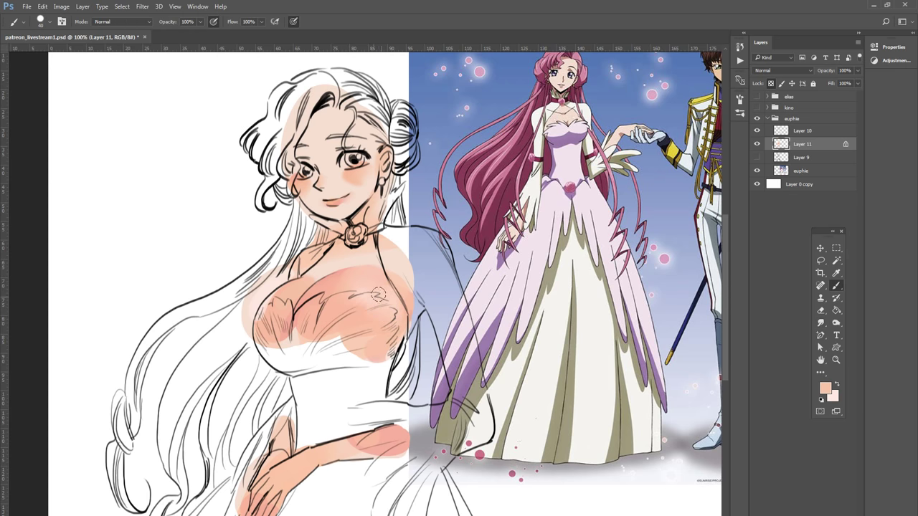
Step: Layer pale highlights and darker strokes on the upper chest, then smudge them smooth
{"action": "key", "text": "x"}
{"action": "mouse_move", "coordinate": [313, 314]}
{"action": "left_mouse_down"}
{"action": "mouse_move", "coordinate": [339, 285]}
{"action": "mouse_move", "coordinate": [348, 290]}
{"action": "left_mouse_up"}
{"action": "key", "text": "x"}
{"action": "mouse_move", "coordinate": [301, 312]}
{"action": "left_mouse_down"}
{"action": "mouse_move", "coordinate": [343, 284]}
{"action": "mouse_move", "coordinate": [313, 310]}
{"action": "mouse_move", "coordinate": [381, 284]}
{"action": "mouse_move", "coordinate": [322, 304]}
{"action": "left_mouse_up"}
{"action": "left_click", "coordinate": [364, 280], "text": "alt"}
{"action": "mouse_move", "coordinate": [350, 271]}
{"action": "left_mouse_down"}
{"action": "mouse_move", "coordinate": [380, 276]}
{"action": "mouse_move", "coordinate": [394, 290]}
{"action": "mouse_move", "coordinate": [391, 301]}
{"action": "left_mouse_up"}
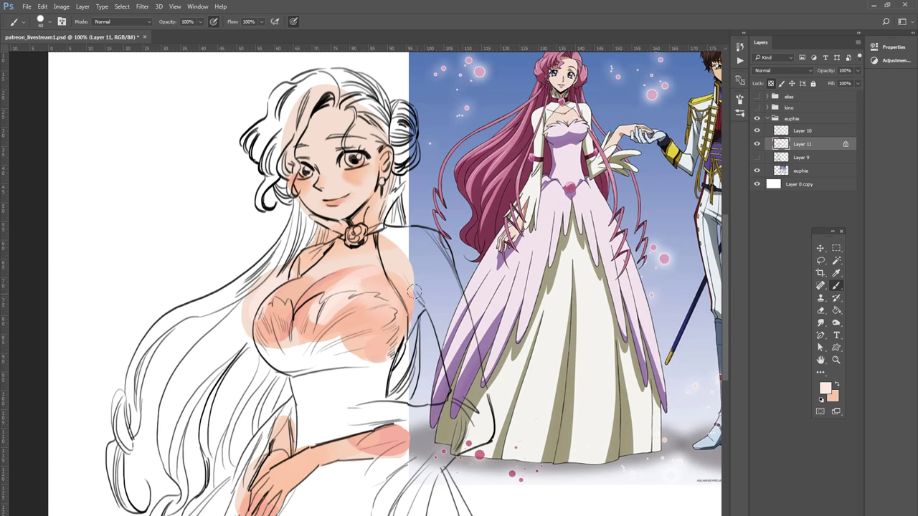
{"action": "key", "text": "x"}
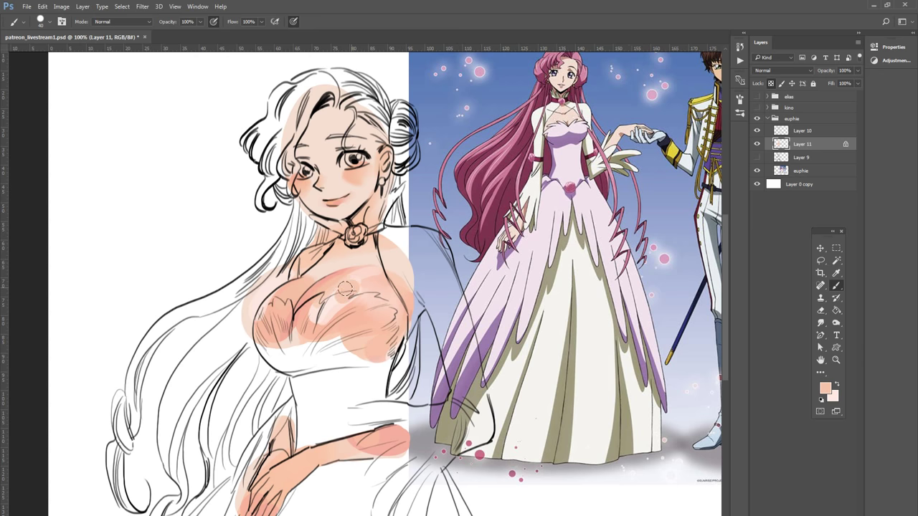
{"action": "left_click", "coordinate": [821, 325]}
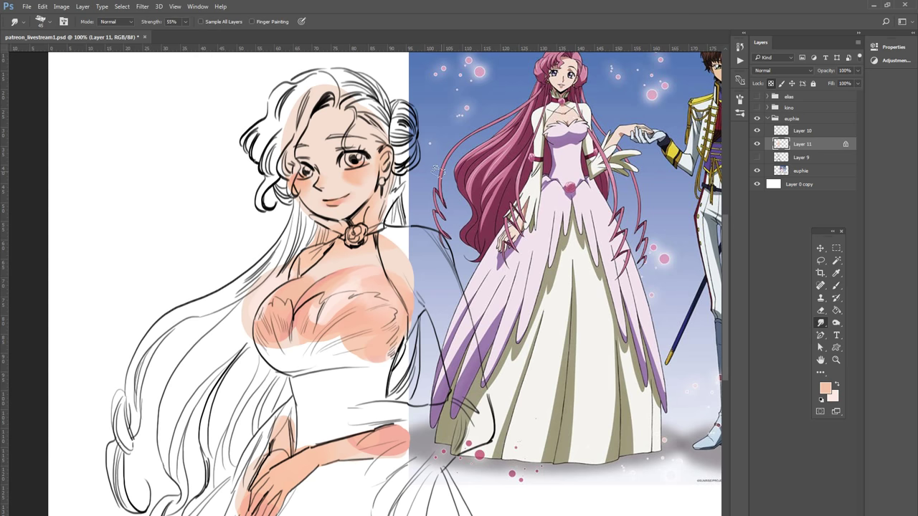
{"action": "left_click_drag", "start_coordinate": [341, 288], "coordinate": [365, 281]}
{"action": "key", "text": "b"}
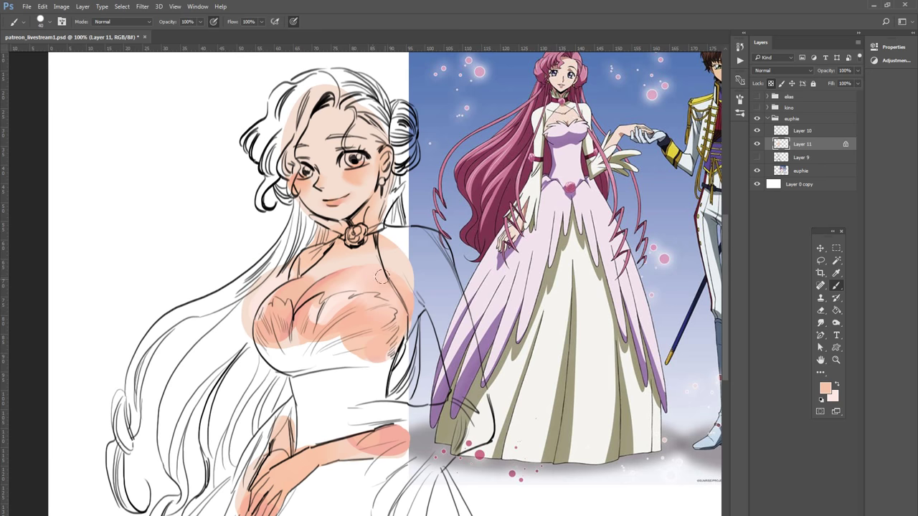
{"action": "left_click_drag", "start_coordinate": [370, 310], "coordinate": [364, 265]}
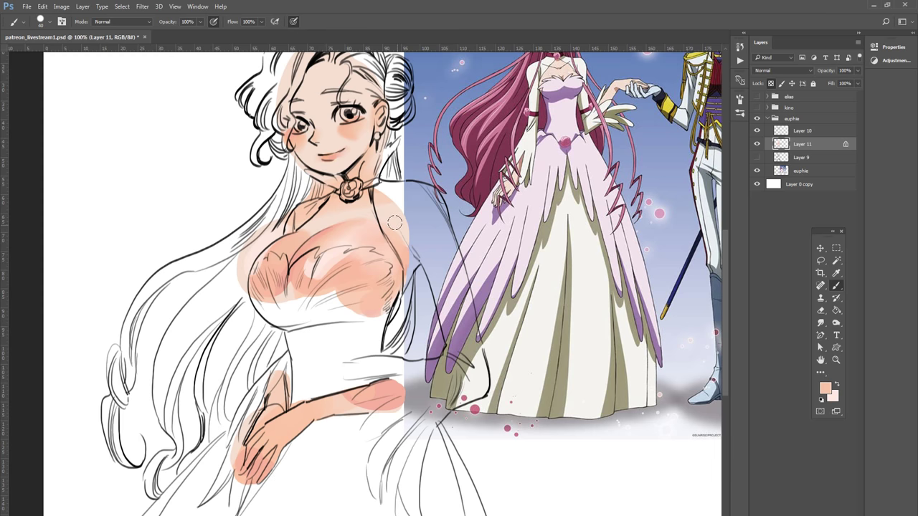
Step: Add fine 8px pale pink highlights on the chest and forearm
{"action": "left_click", "coordinate": [287, 259], "text": "alt"}
{"action": "key", "text": "bracketleft"}
{"action": "key", "text": "bracketleft"}
{"action": "key", "text": "bracketleft"}
{"action": "left_click_drag", "start_coordinate": [288, 277], "coordinate": [308, 262]}
{"action": "key", "text": "x"}
{"action": "key", "text": "x"}
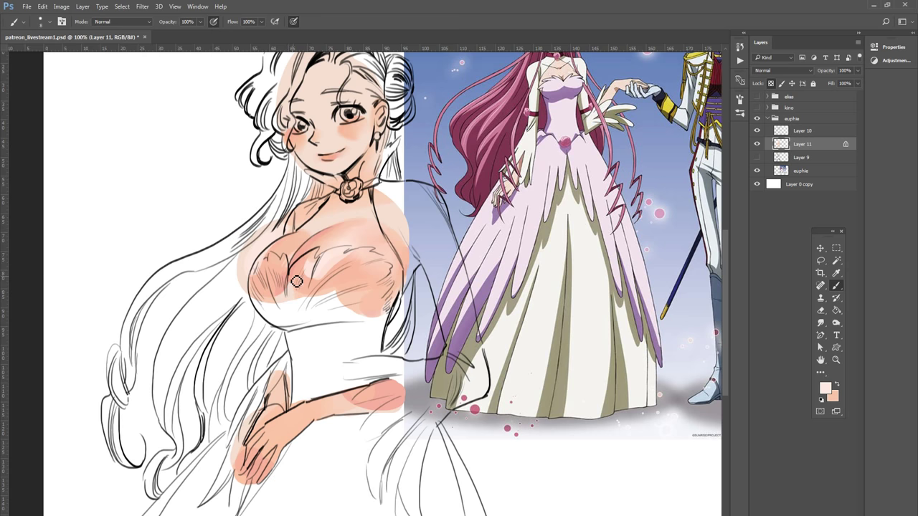
{"action": "key", "text": "x"}
{"action": "key", "text": "x"}
{"action": "left_click_drag", "start_coordinate": [270, 431], "coordinate": [302, 414]}
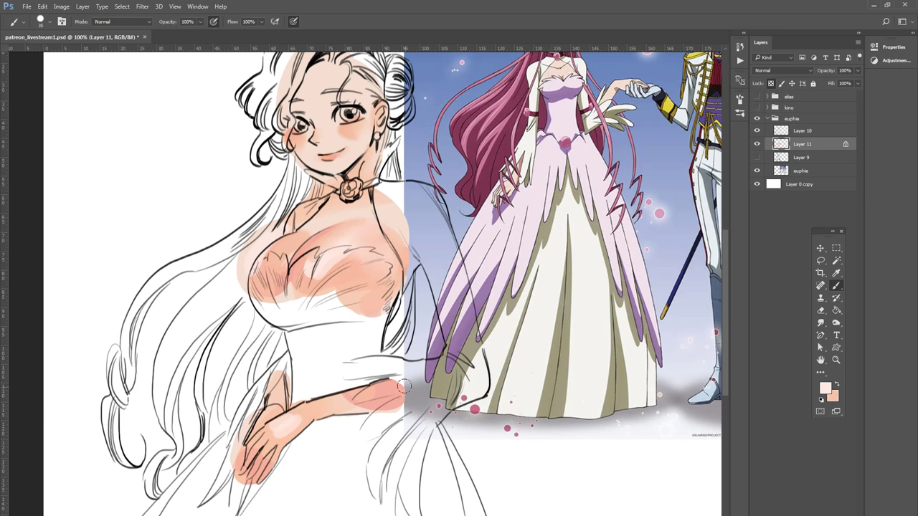
Step: Smudge the forearm highlights softly into its peach shading near the elbow
{"action": "left_click", "coordinate": [821, 325]}
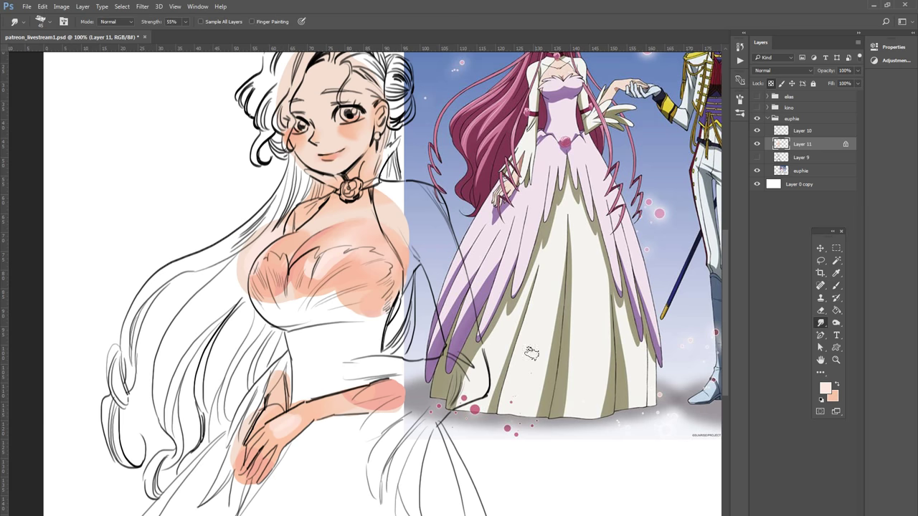
{"action": "mouse_move", "coordinate": [294, 426]}
{"action": "left_mouse_down"}
{"action": "mouse_move", "coordinate": [280, 438]}
{"action": "mouse_move", "coordinate": [274, 431]}
{"action": "mouse_move", "coordinate": [321, 409]}
{"action": "left_mouse_up"}
{"action": "mouse_move", "coordinate": [377, 391]}
{"action": "left_mouse_down"}
{"action": "mouse_move", "coordinate": [388, 410]}
{"action": "mouse_move", "coordinate": [415, 383]}
{"action": "mouse_move", "coordinate": [367, 402]}
{"action": "mouse_move", "coordinate": [371, 411]}
{"action": "mouse_move", "coordinate": [381, 385]}
{"action": "mouse_move", "coordinate": [374, 438]}
{"action": "left_mouse_up"}
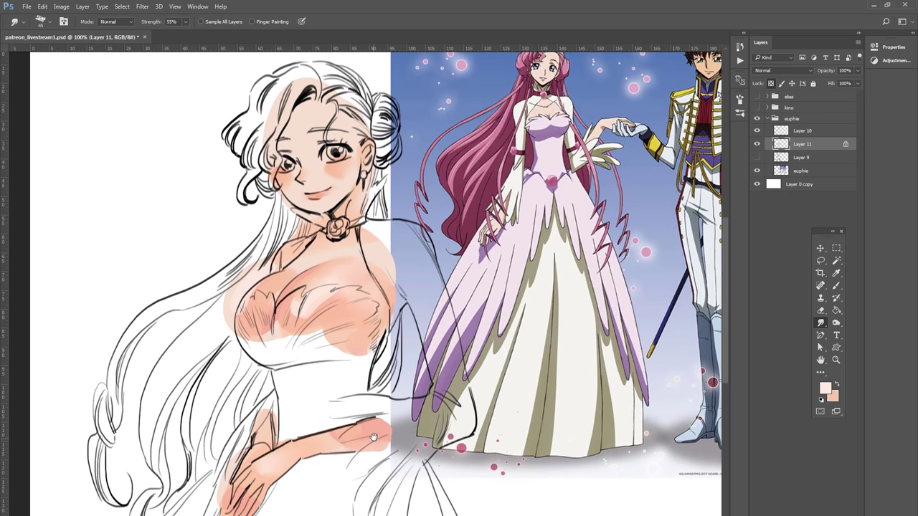
{"action": "key", "text": "b"}
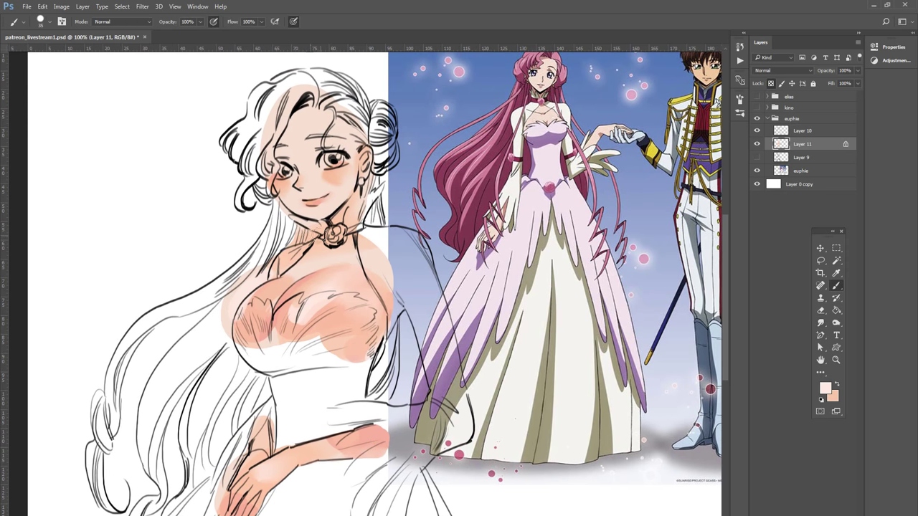
{"action": "left_click", "coordinate": [305, 241], "text": "alt"}
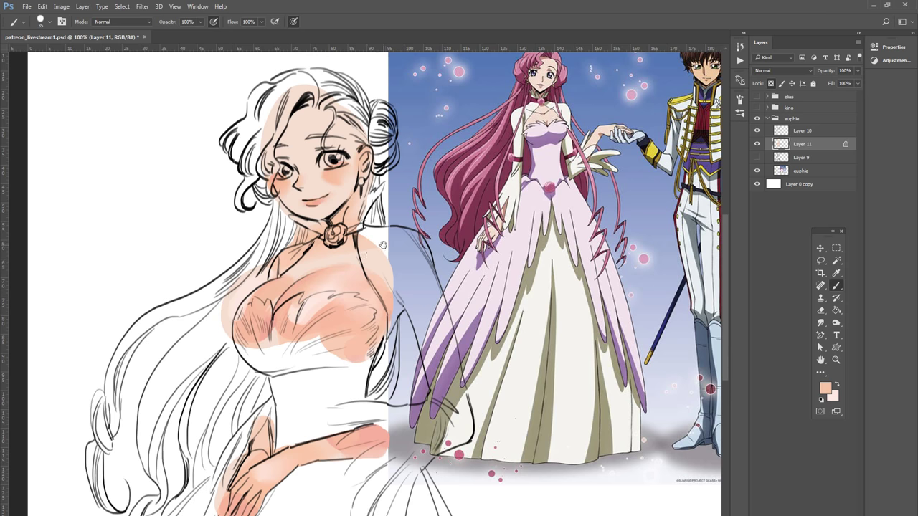
Step: Lighten the peach shading on the girl's right chest with pale pink strokes
{"action": "left_click_drag", "start_coordinate": [384, 246], "coordinate": [371, 294]}
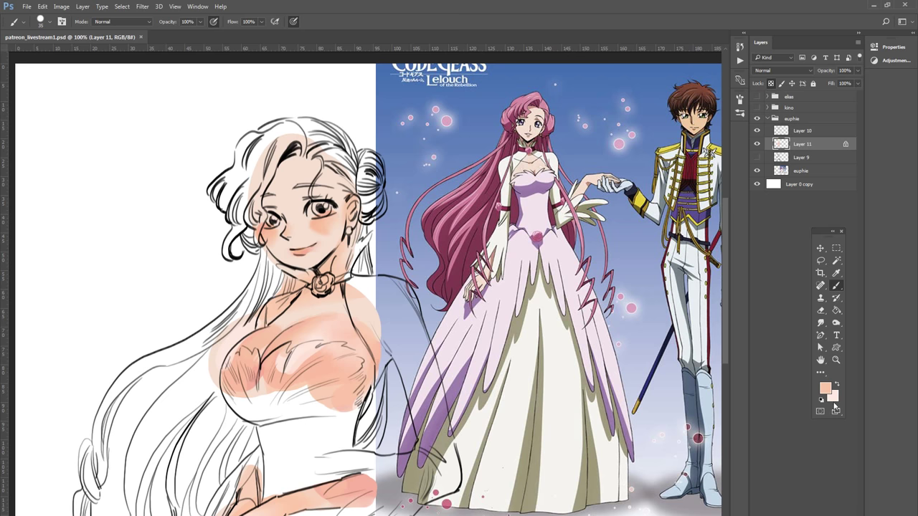
{"action": "key", "text": "x"}
{"action": "left_click_drag", "start_coordinate": [362, 350], "coordinate": [356, 376]}
{"action": "left_click_drag", "start_coordinate": [359, 337], "coordinate": [352, 392]}
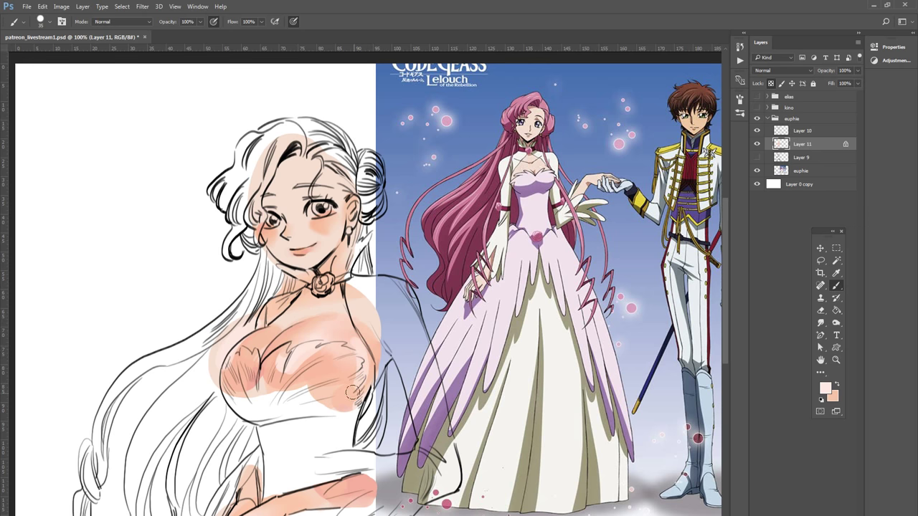
{"action": "left_click", "coordinate": [820, 323]}
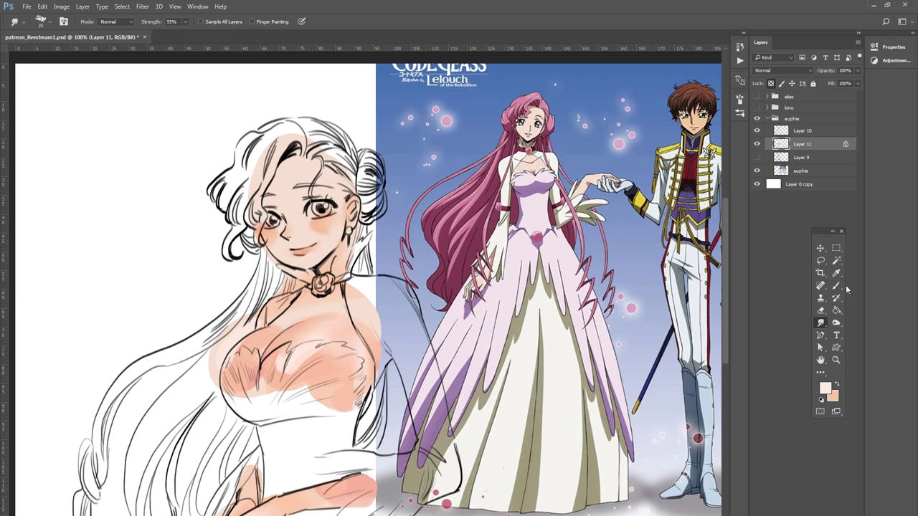
Step: Set the foreground to blue-purple #6e73b0 and paint both irises with it
{"action": "left_click", "coordinate": [824, 387]}
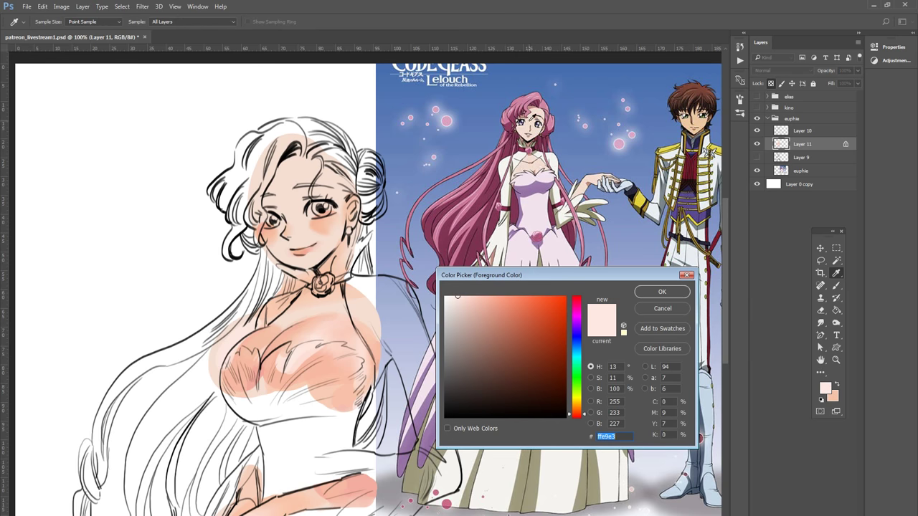
{"action": "left_click", "coordinate": [527, 118]}
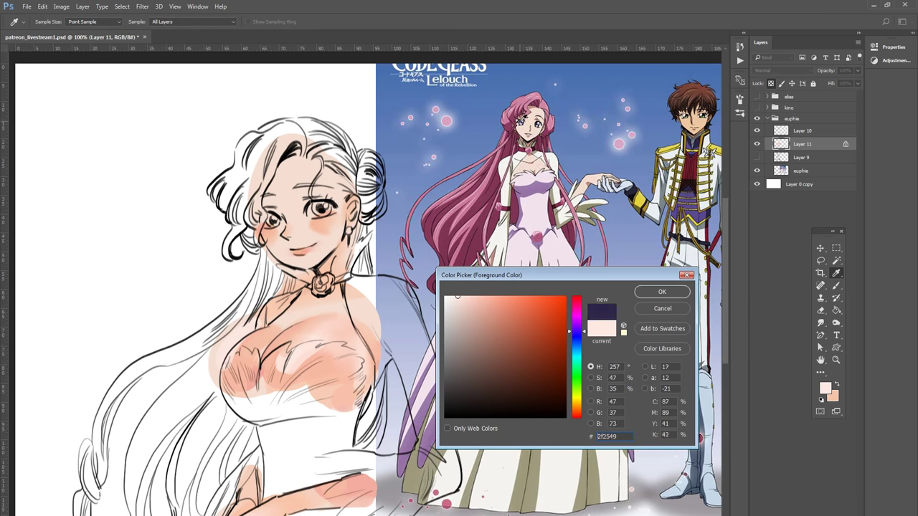
{"action": "left_click", "coordinate": [638, 290]}
{"action": "left_click", "coordinate": [836, 273]}
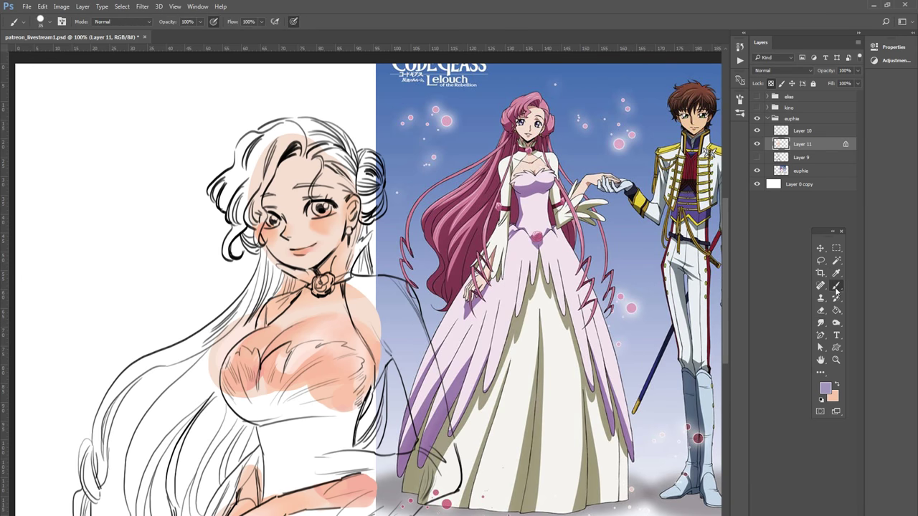
{"action": "left_click", "coordinate": [825, 388]}
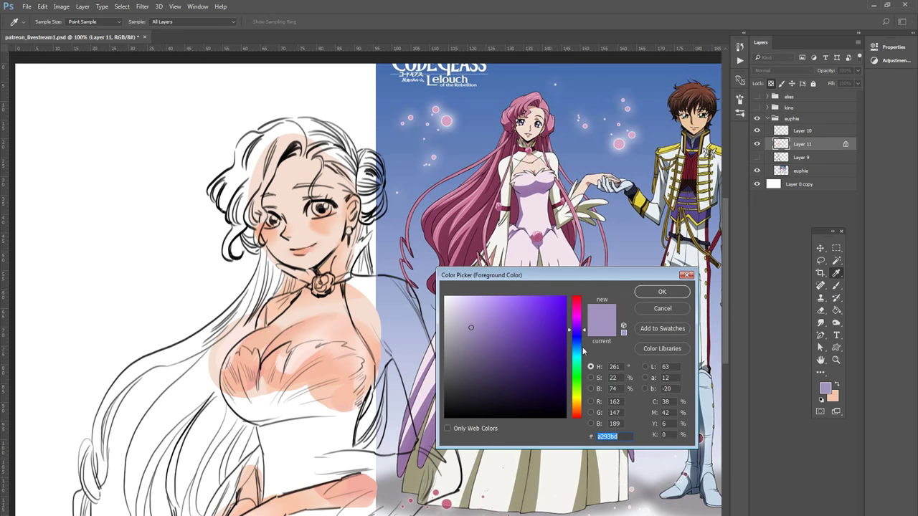
{"action": "left_click", "coordinate": [578, 335]}
{"action": "left_click", "coordinate": [490, 333]}
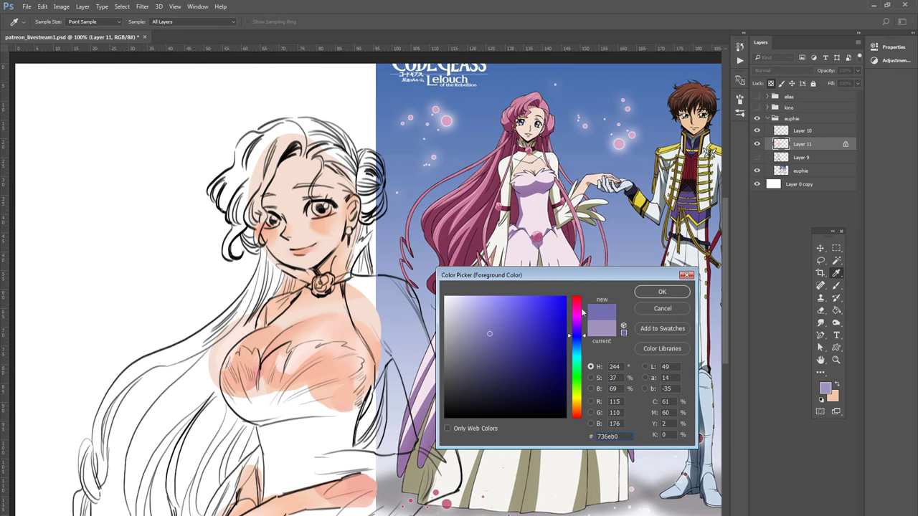
{"action": "left_click_drag", "start_coordinate": [583, 338], "coordinate": [579, 340]}
{"action": "left_click", "coordinate": [654, 294]}
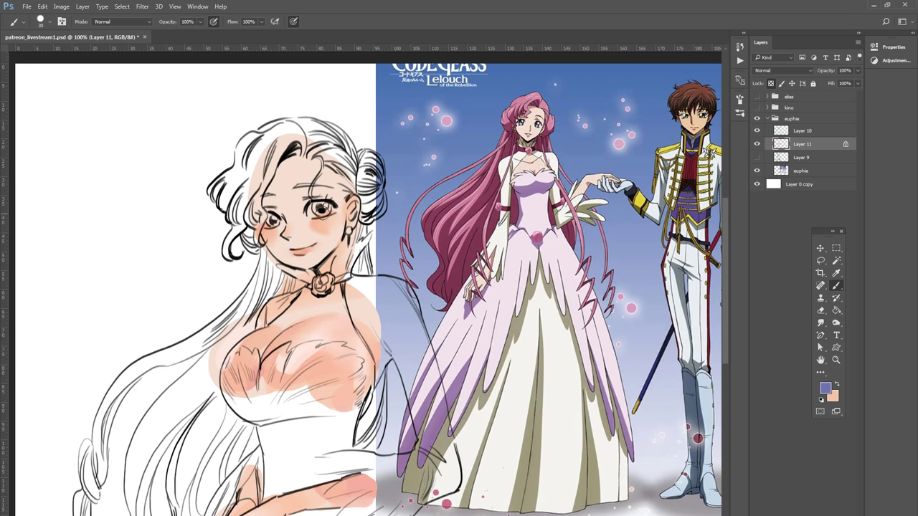
{"action": "left_click_drag", "start_coordinate": [314, 208], "coordinate": [324, 207]}
{"action": "left_click_drag", "start_coordinate": [272, 220], "coordinate": [275, 224]}
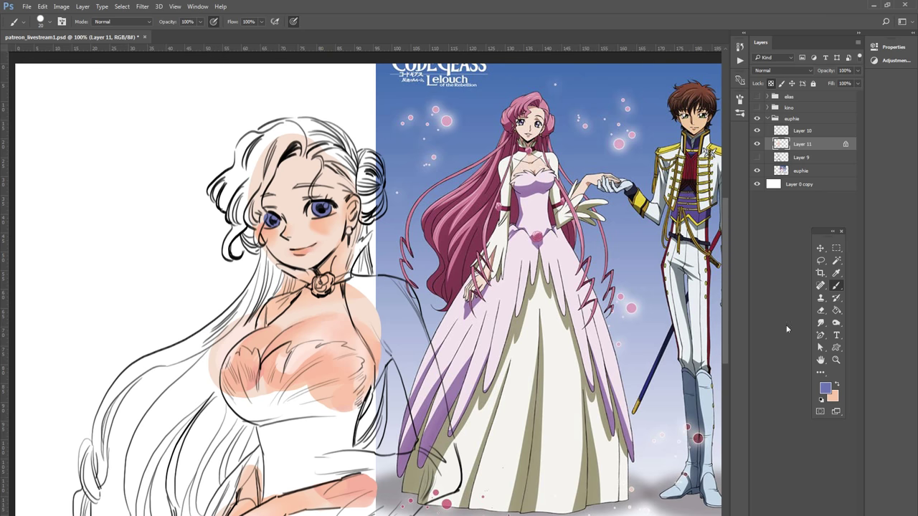
Step: Set the foreground colour to a near-white
{"action": "left_click", "coordinate": [837, 385]}
{"action": "left_click", "coordinate": [824, 388]}
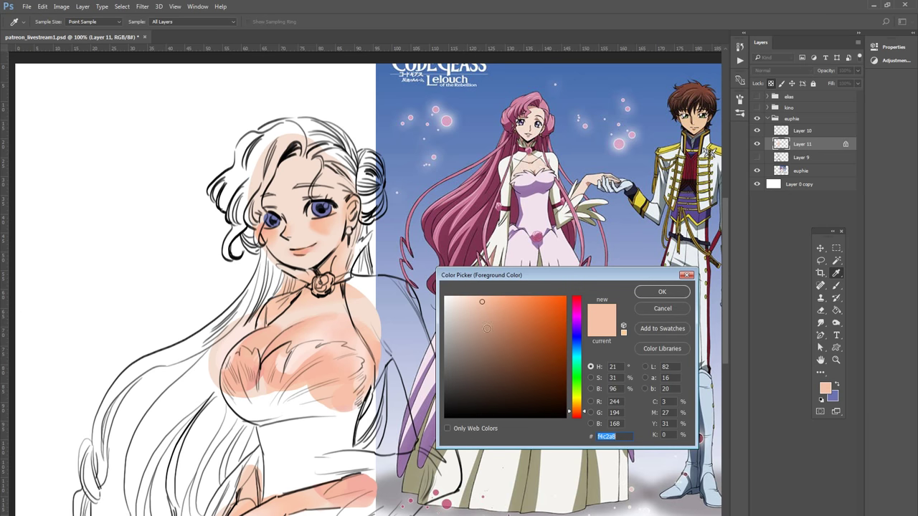
{"action": "left_click", "coordinate": [451, 304]}
{"action": "left_click", "coordinate": [652, 292]}
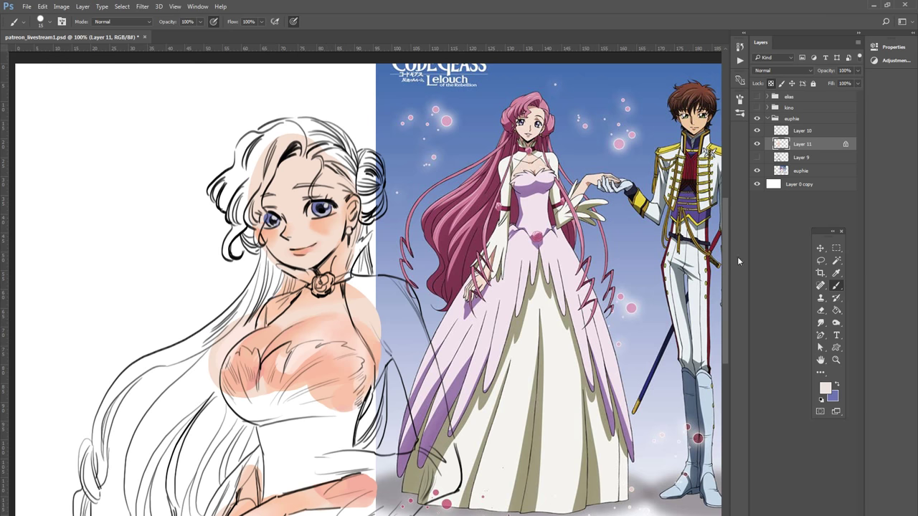
Step: Sample the reference hair pink, adjust it to dusty pink #ca909b, and add a new layer
{"action": "left_click", "coordinate": [836, 385]}
{"action": "left_click", "coordinate": [825, 388]}
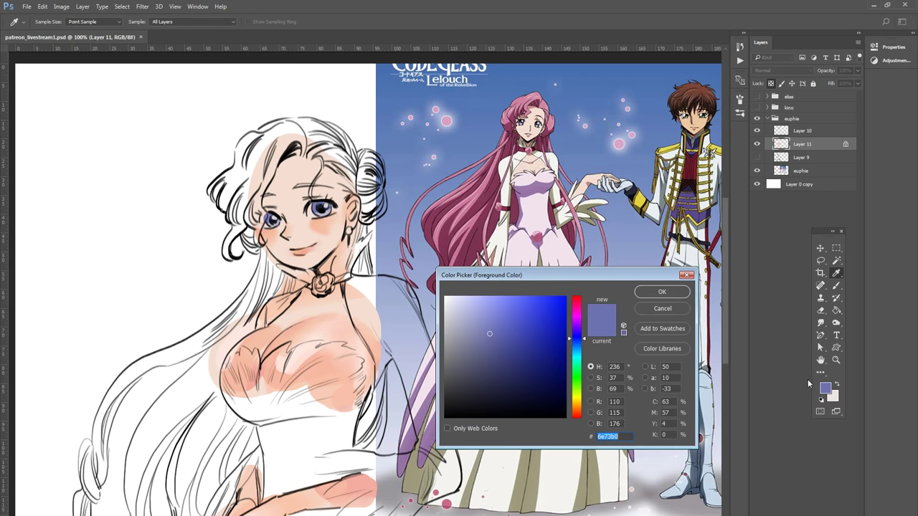
{"action": "left_click_drag", "start_coordinate": [479, 210], "coordinate": [492, 231]}
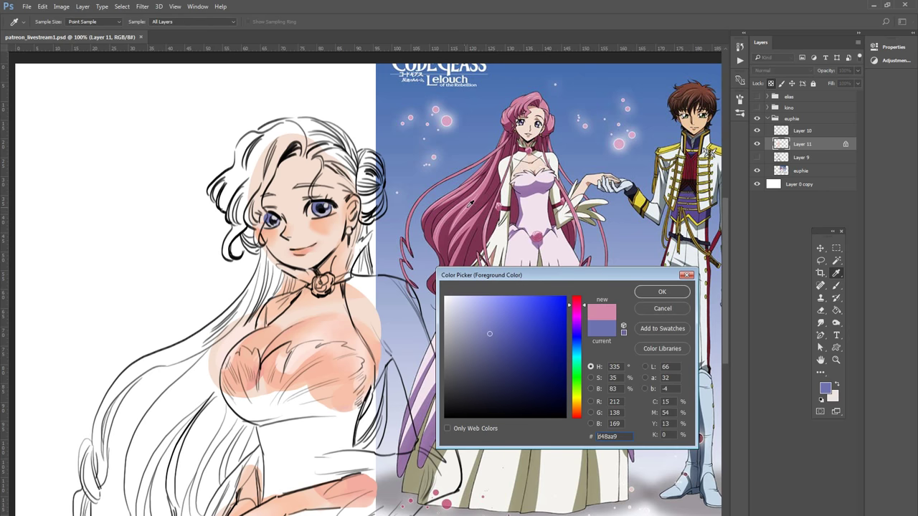
{"action": "left_click", "coordinate": [475, 309]}
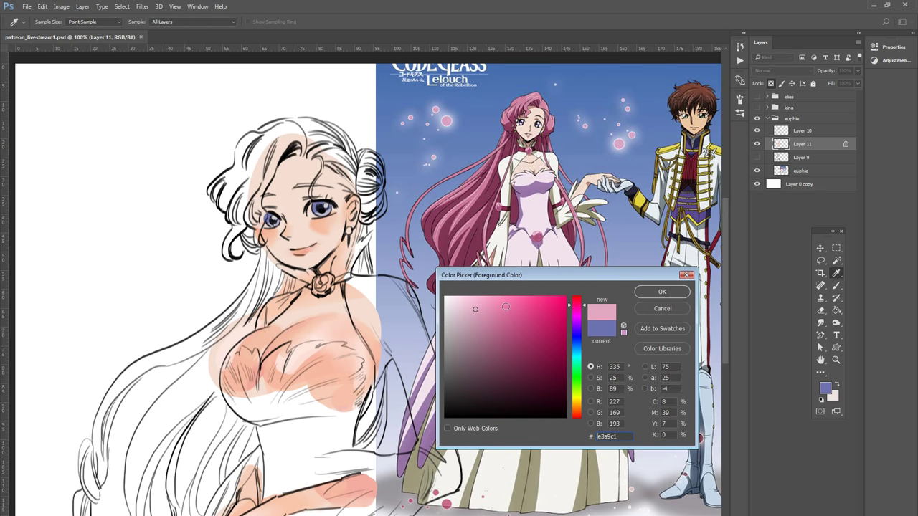
{"action": "left_click_drag", "start_coordinate": [576, 302], "coordinate": [579, 305]}
{"action": "left_click", "coordinate": [479, 321]}
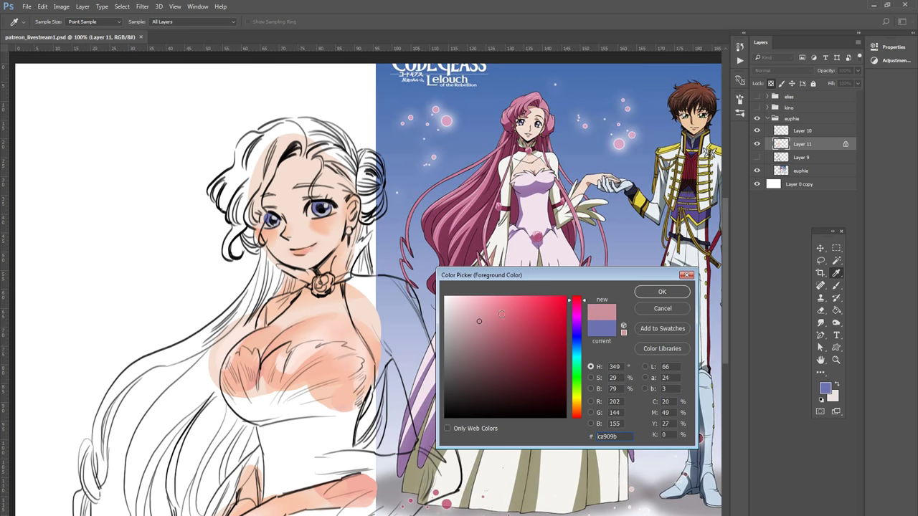
{"action": "left_click", "coordinate": [649, 293]}
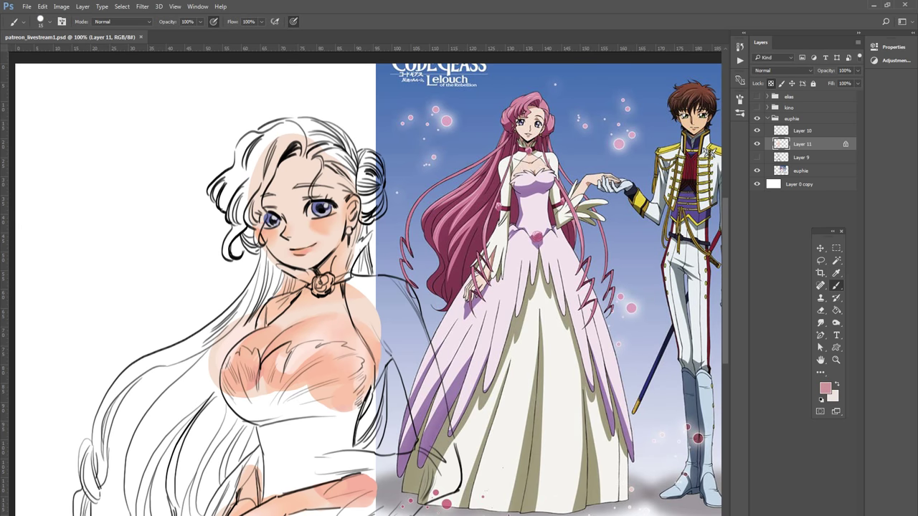
{"action": "key", "text": "ctrl+shift+alt+n"}
Step: Fill the top of the hair and the fringe with dusty pink, resizing the brush as needed
{"action": "key", "text": "bracketright"}
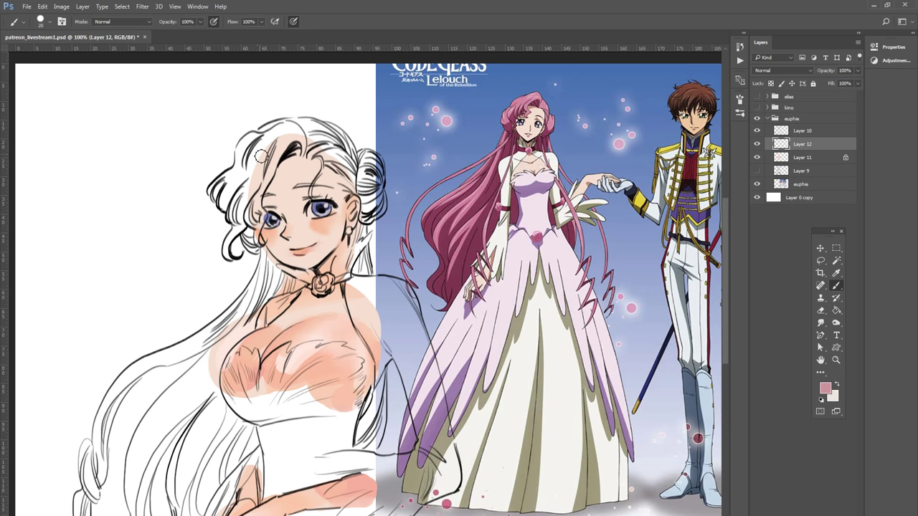
{"action": "key", "text": "bracketright"}
{"action": "key", "text": "bracketright"}
{"action": "mouse_move", "coordinate": [251, 147]}
{"action": "left_mouse_down"}
{"action": "mouse_move", "coordinate": [294, 132]}
{"action": "mouse_move", "coordinate": [282, 144]}
{"action": "mouse_move", "coordinate": [313, 147]}
{"action": "mouse_move", "coordinate": [313, 133]}
{"action": "left_mouse_up"}
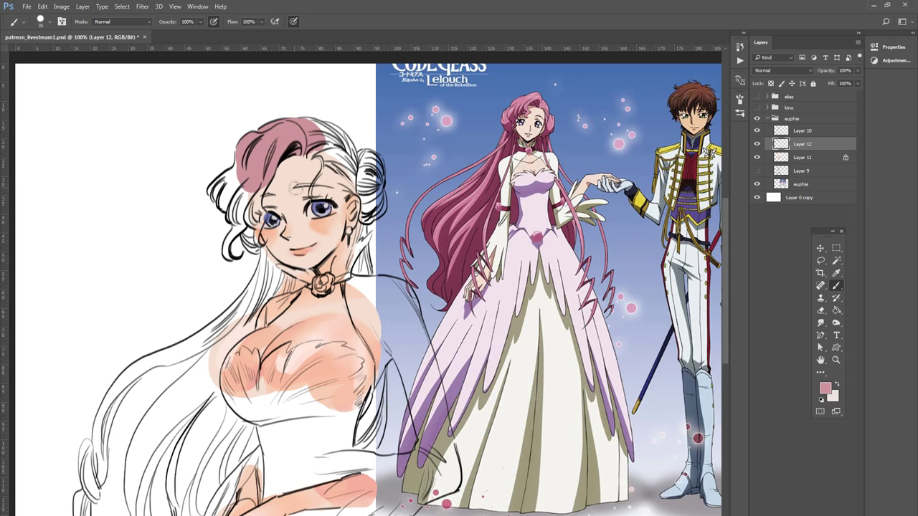
{"action": "key", "text": "bracketleft"}
{"action": "key", "text": "bracketleft"}
{"action": "key", "text": "bracketleft"}
{"action": "key", "text": "bracketright"}
{"action": "key", "text": "bracketright"}
{"action": "key", "text": "bracketleft"}
{"action": "key", "text": "bracketleft"}
{"action": "key", "text": "bracketleft"}
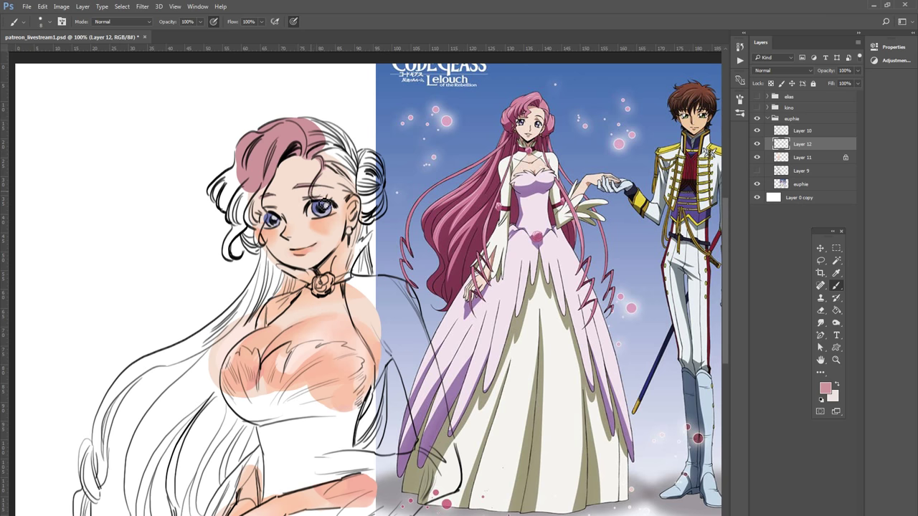
{"action": "key", "text": "bracketright"}
{"action": "key", "text": "bracketright"}
{"action": "key", "text": "bracketright"}
{"action": "key", "text": "bracketright"}
{"action": "mouse_move", "coordinate": [331, 150]}
{"action": "left_mouse_down"}
{"action": "mouse_move", "coordinate": [326, 140]}
{"action": "mouse_move", "coordinate": [355, 169]}
{"action": "left_mouse_up"}
{"action": "left_click_drag", "start_coordinate": [307, 121], "coordinate": [350, 157]}
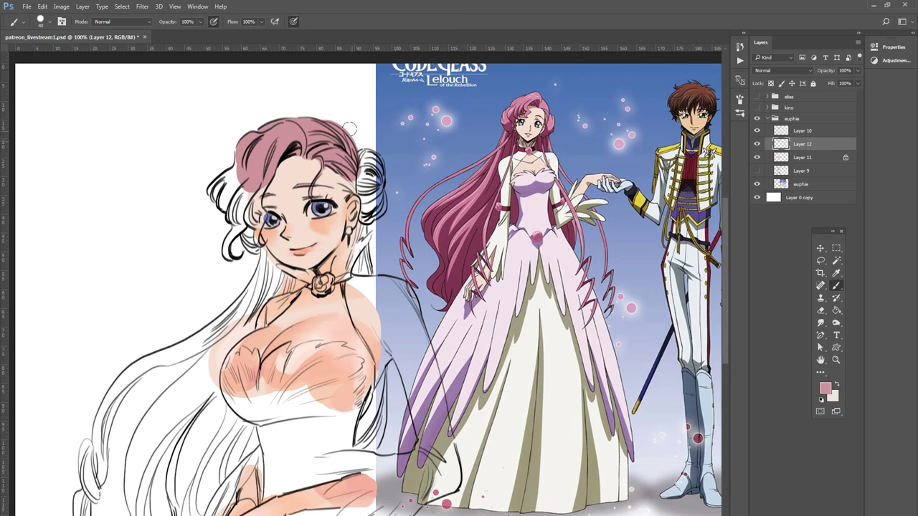
Step: Fill the right hair bun and the white gap at the hair's left edge with pink
{"action": "key", "text": "bracketleft"}
{"action": "key", "text": "bracketleft"}
{"action": "key", "text": "bracketleft"}
{"action": "key", "text": "bracketright"}
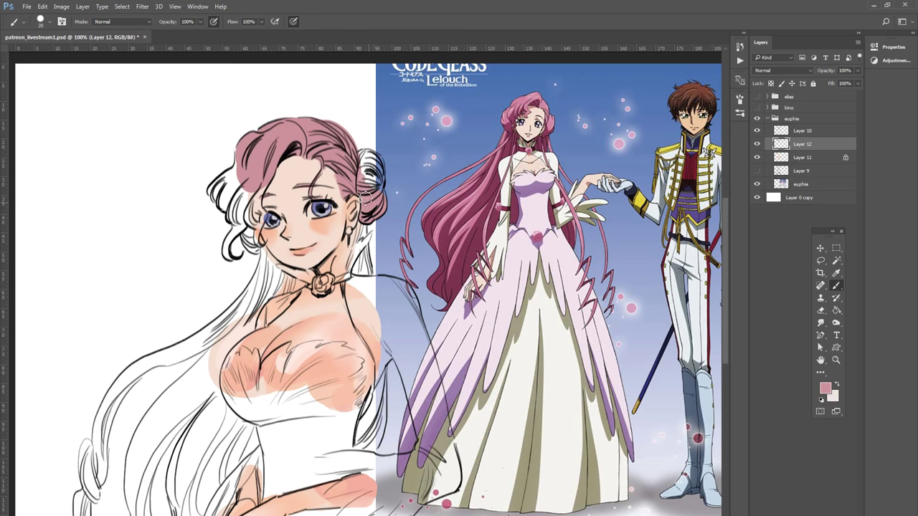
{"action": "mouse_move", "coordinate": [369, 188]}
{"action": "left_mouse_down"}
{"action": "mouse_move", "coordinate": [373, 158]}
{"action": "mouse_move", "coordinate": [376, 171]}
{"action": "left_mouse_up"}
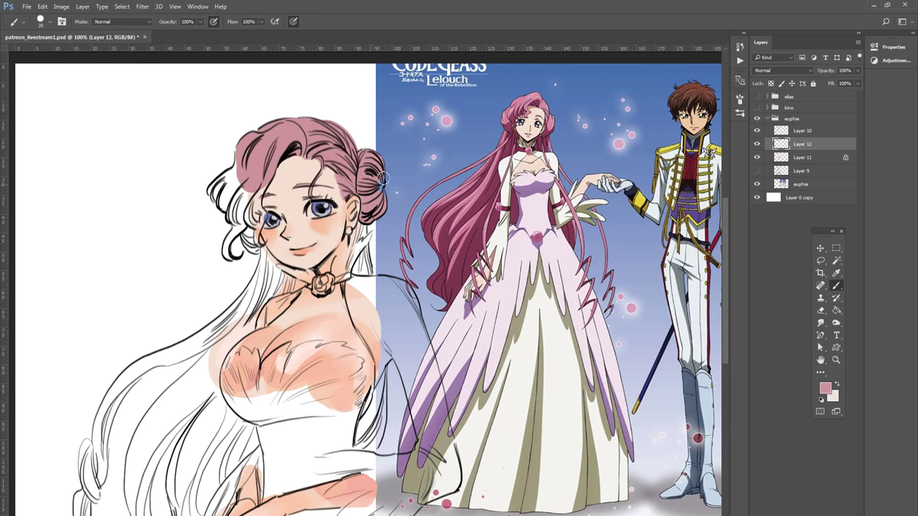
{"action": "key", "text": "bracketright"}
{"action": "mouse_move", "coordinate": [244, 168]}
{"action": "left_mouse_down"}
{"action": "mouse_move", "coordinate": [235, 201]}
{"action": "mouse_move", "coordinate": [220, 182]}
{"action": "left_mouse_up"}
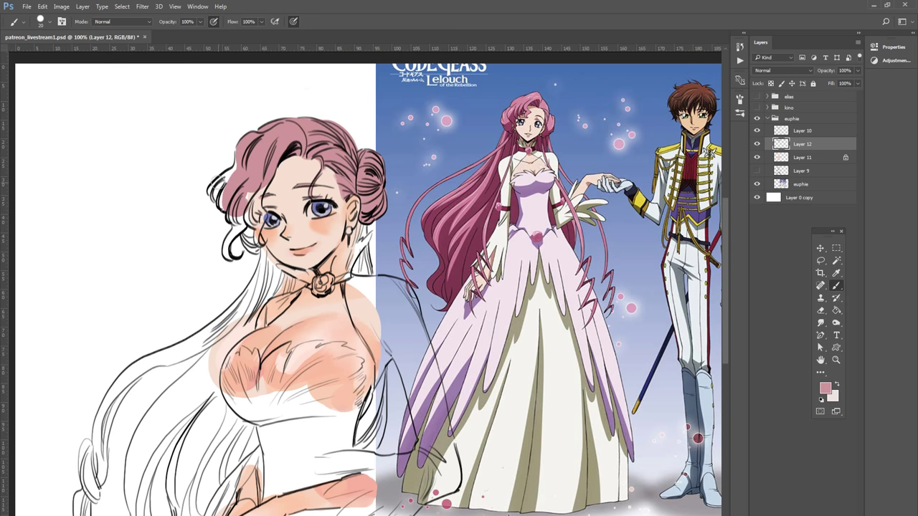
{"action": "key", "text": "bracketleft"}
Step: Fill the left edge of the hair with pink and adjust the brush size
{"action": "left_click_drag", "start_coordinate": [215, 198], "coordinate": [230, 183]}
{"action": "key", "text": "super"}
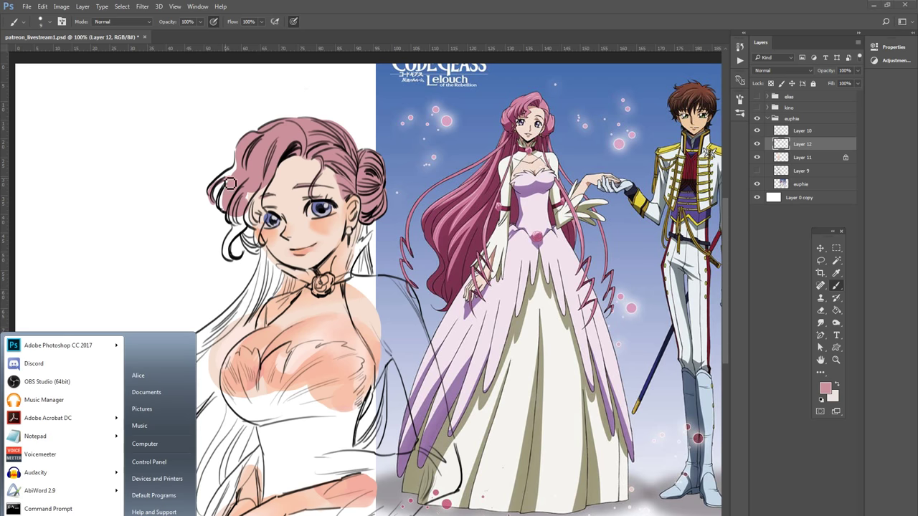
{"action": "key", "text": "super"}
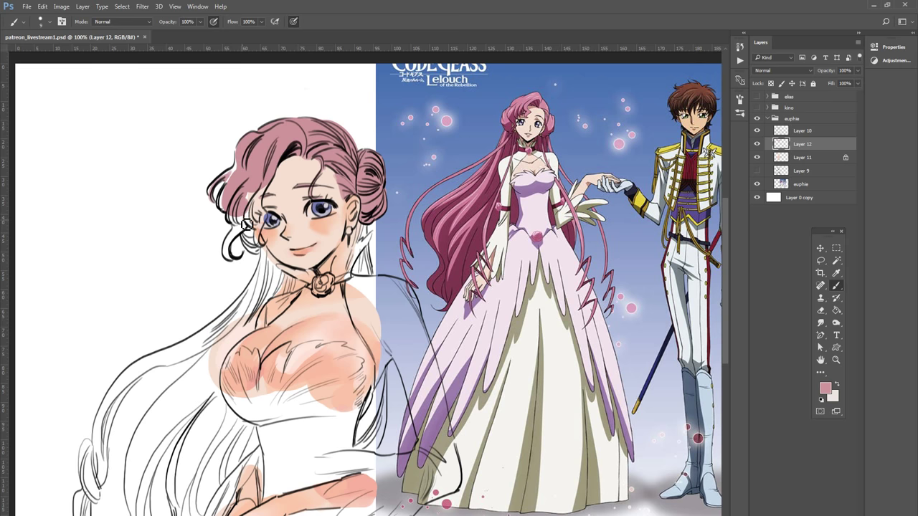
{"action": "key", "text": "bracketright"}
{"action": "key", "text": "bracketright"}
{"action": "key", "text": "bracketright"}
{"action": "key", "text": "bracketright"}
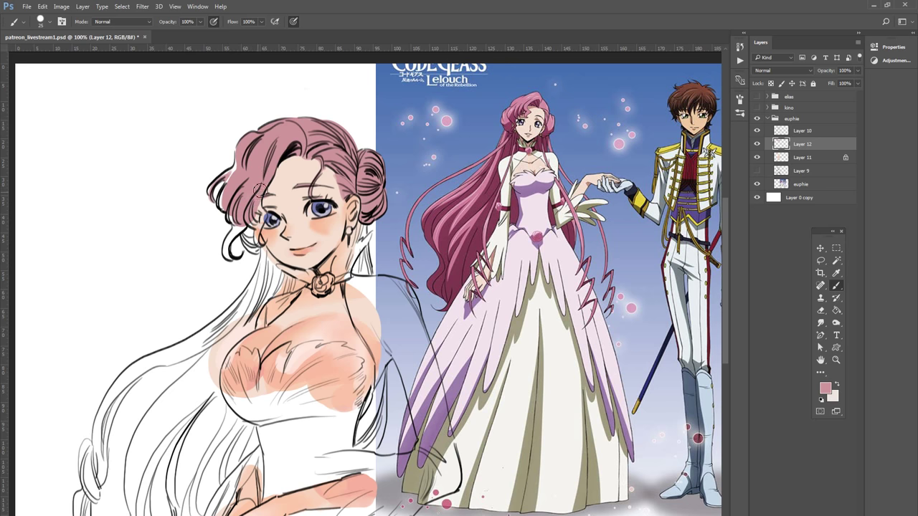
{"action": "key", "text": "bracketleft"}
{"action": "key", "text": "bracketleft"}
{"action": "key", "text": "bracketleft"}
{"action": "key", "text": "bracketright"}
{"action": "key", "text": "bracketright"}
{"action": "key", "text": "bracketright"}
{"action": "key", "text": "bracketleft"}
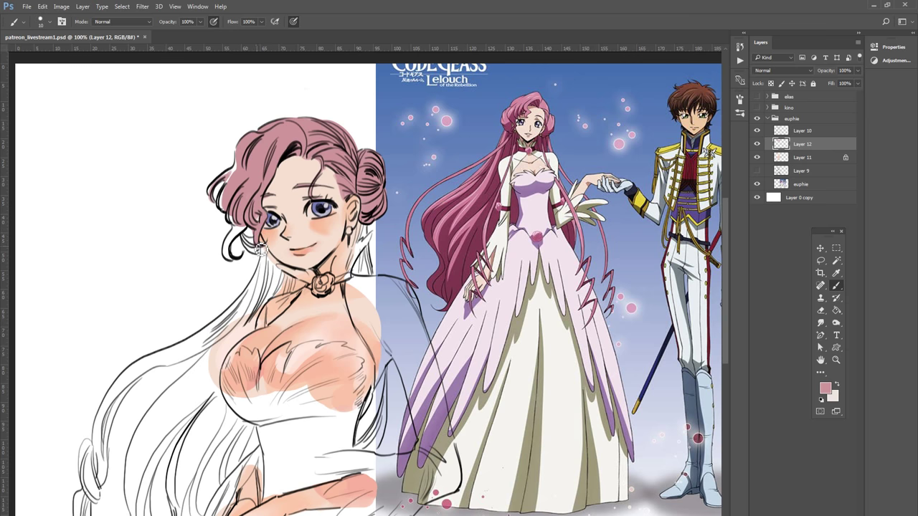
{"action": "key", "text": "bracketright"}
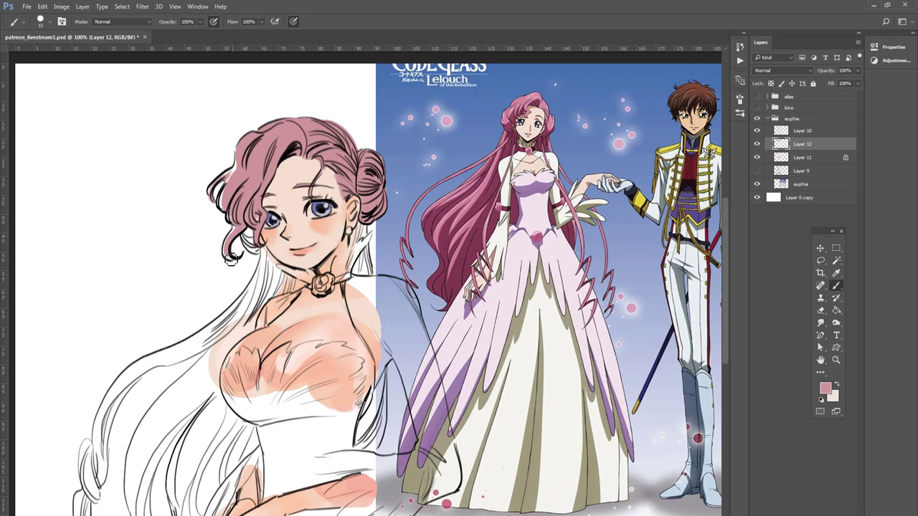
{"action": "key", "text": "bracketright"}
Step: Paint the hair curl by the cheek and the strand down past the neck pink
{"action": "left_click_drag", "start_coordinate": [247, 233], "coordinate": [258, 246]}
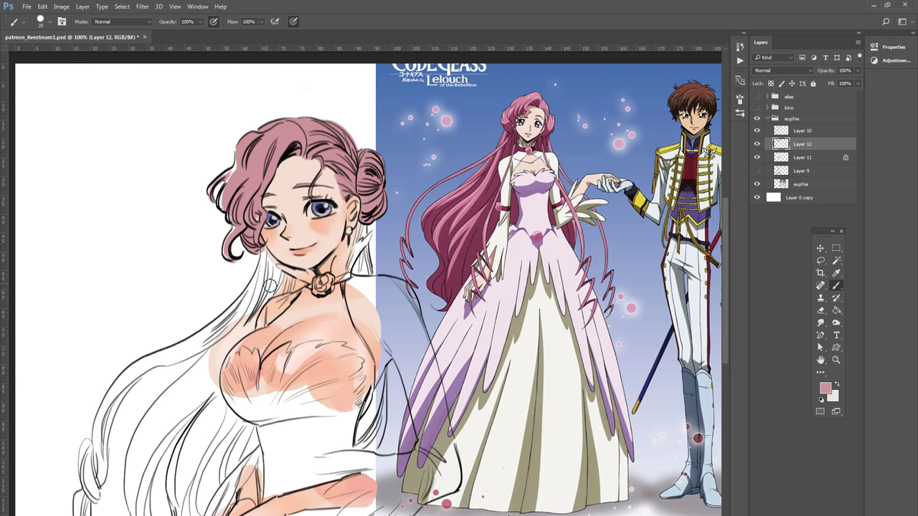
{"action": "left_click_drag", "start_coordinate": [253, 252], "coordinate": [245, 315]}
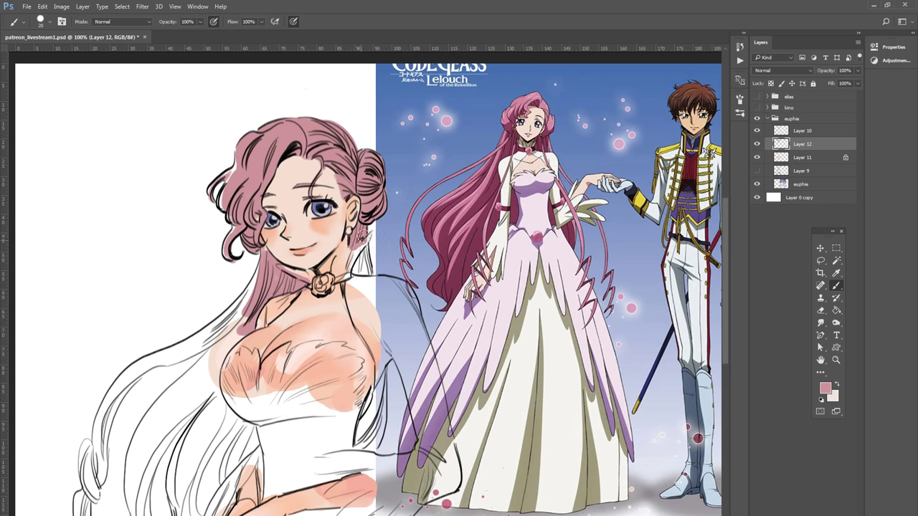
{"action": "key", "text": "bracketleft"}
{"action": "key", "text": "bracketleft"}
{"action": "key", "text": "bracketleft"}
{"action": "left_click_drag", "start_coordinate": [360, 259], "coordinate": [373, 277]}
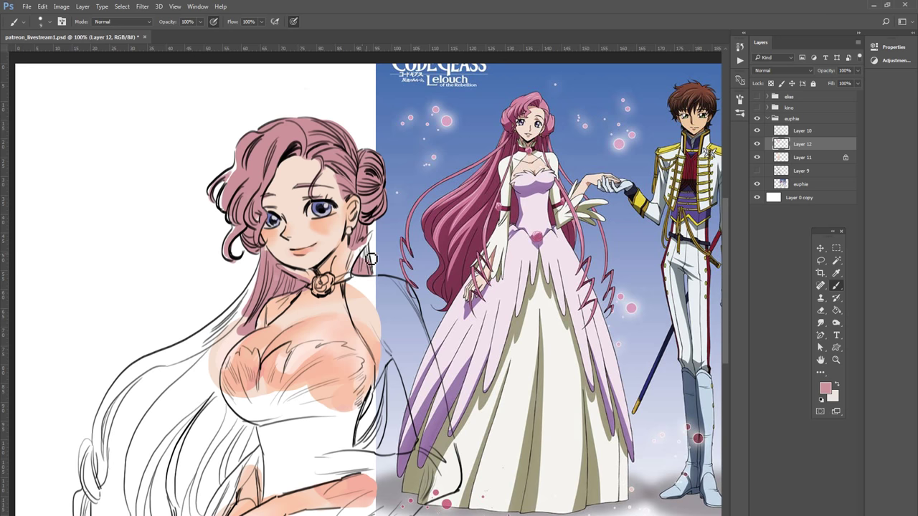
{"action": "key", "text": "bracketright"}
{"action": "key", "text": "bracketright"}
Step: Paint pink along the arm edge, the lower hair tip, and the left hair edge to the shoulder
{"action": "left_click_drag", "start_coordinate": [421, 236], "coordinate": [525, 97]}
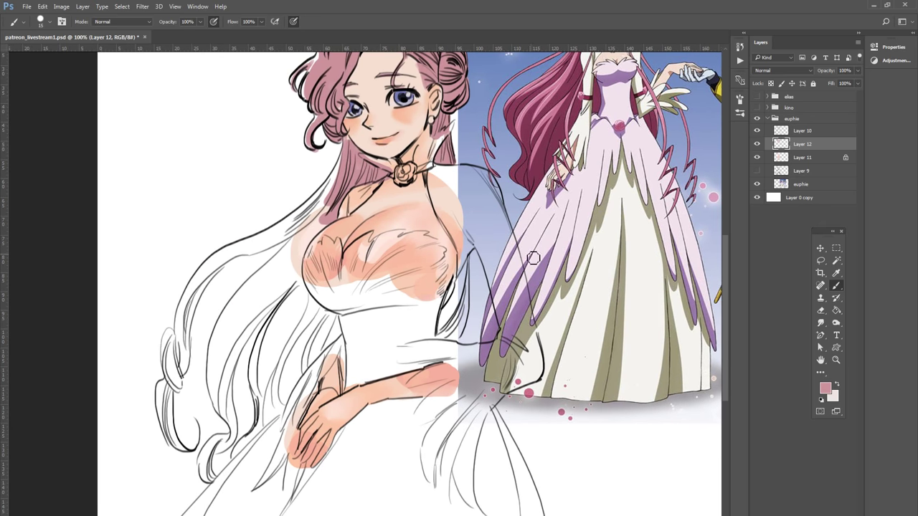
{"action": "key", "text": "bracketright"}
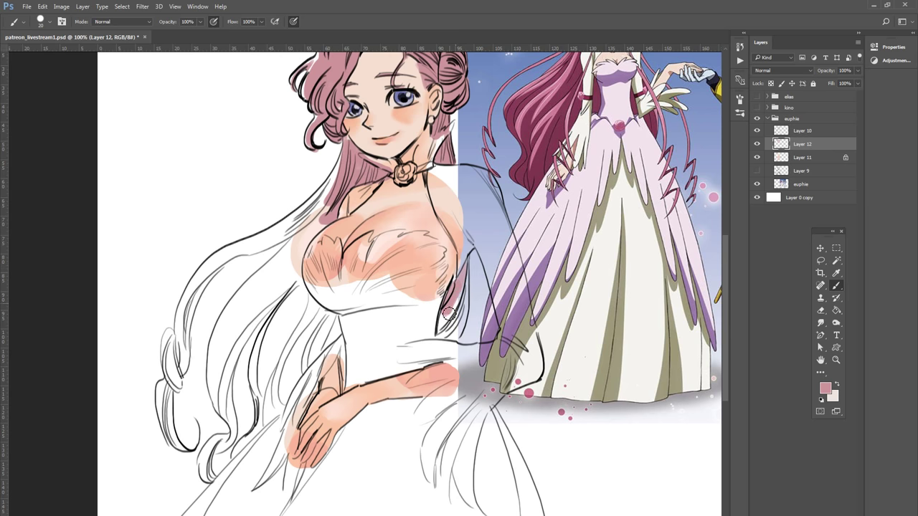
{"action": "mouse_move", "coordinate": [449, 314]}
{"action": "left_mouse_down"}
{"action": "mouse_move", "coordinate": [442, 341]}
{"action": "mouse_move", "coordinate": [460, 326]}
{"action": "mouse_move", "coordinate": [469, 272]}
{"action": "mouse_move", "coordinate": [467, 286]}
{"action": "mouse_move", "coordinate": [463, 280]}
{"action": "left_mouse_up"}
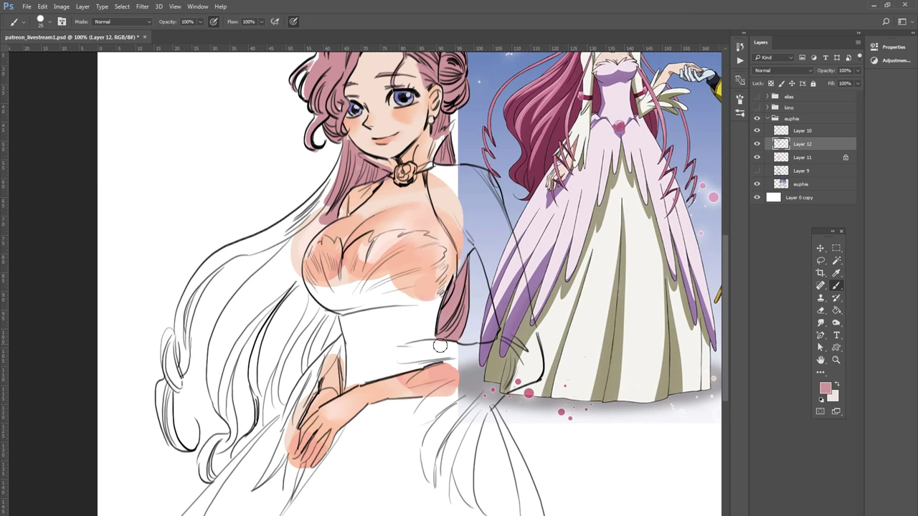
{"action": "left_click_drag", "start_coordinate": [440, 346], "coordinate": [450, 331]}
{"action": "left_click_drag", "start_coordinate": [344, 167], "coordinate": [284, 235]}
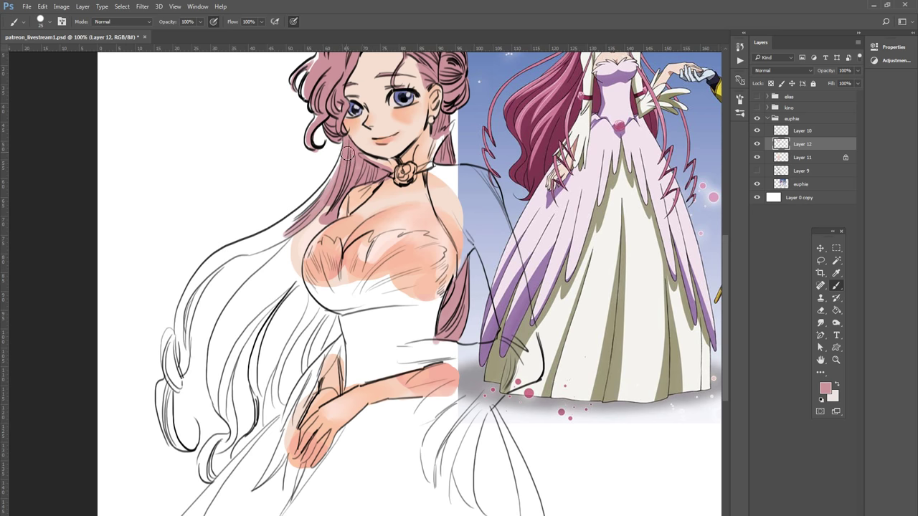
{"action": "left_click_drag", "start_coordinate": [347, 152], "coordinate": [278, 231]}
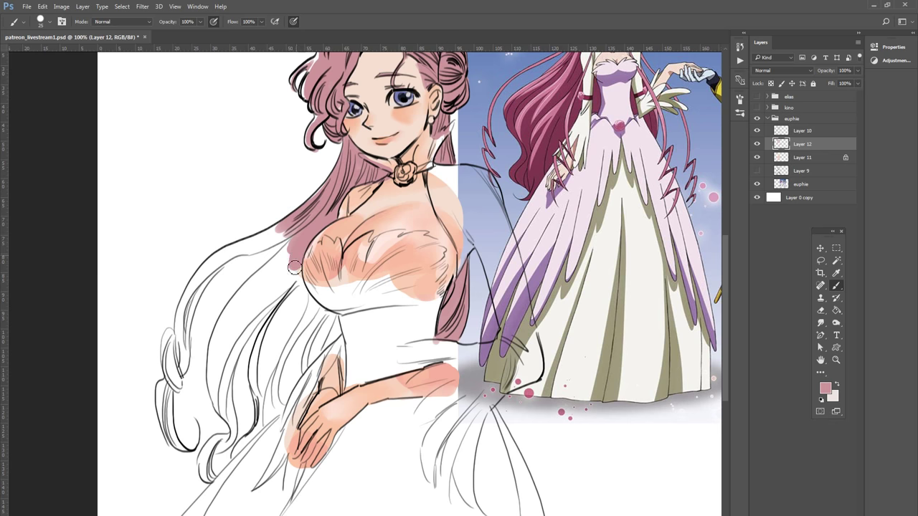
{"action": "left_click", "coordinate": [281, 267]}
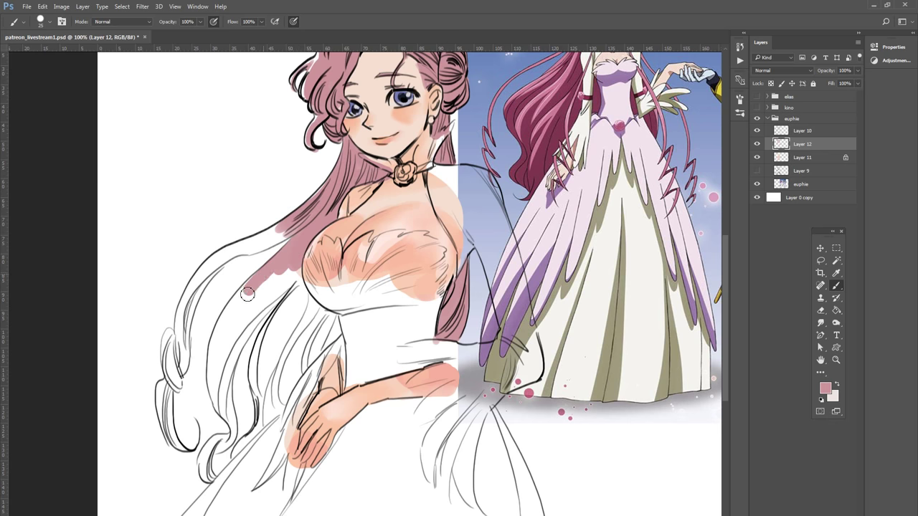
{"action": "left_click_drag", "start_coordinate": [239, 306], "coordinate": [295, 269]}
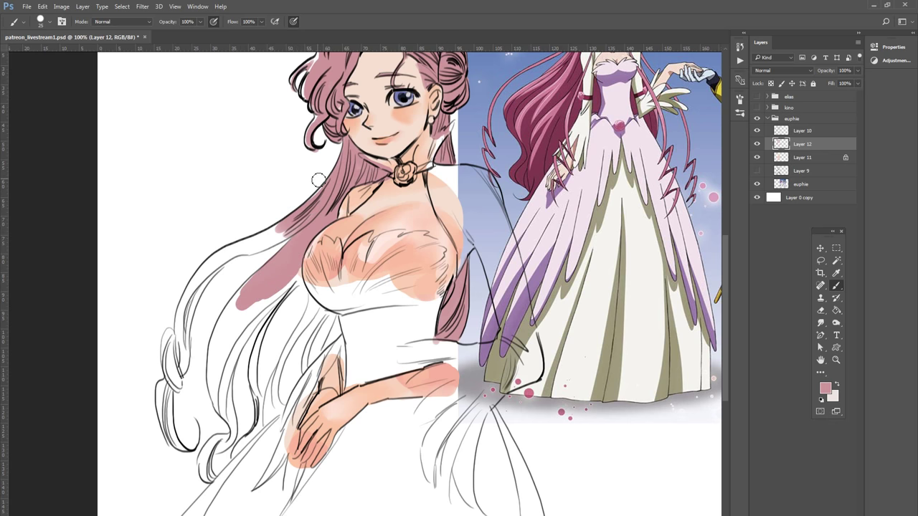
Step: Fill the gap along the hair edge and extend pink down the lower-left hair outline
{"action": "key", "text": "e"}
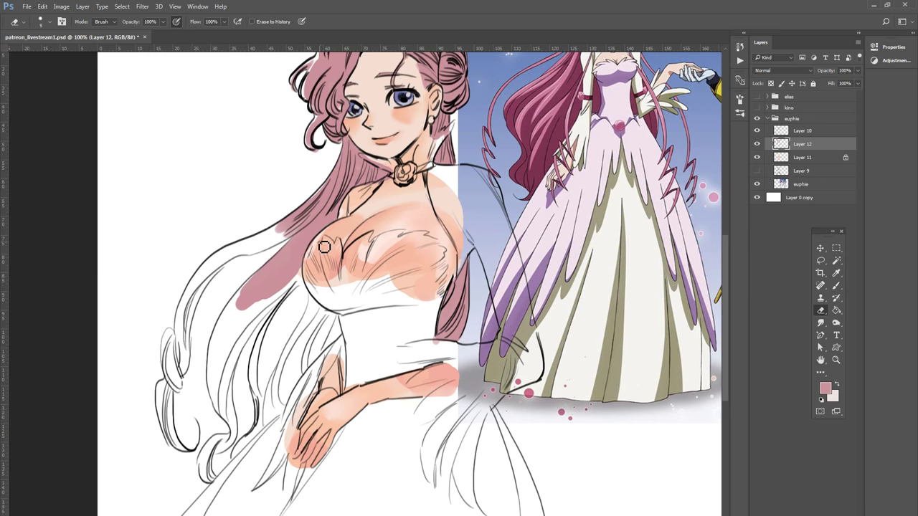
{"action": "key", "text": "b"}
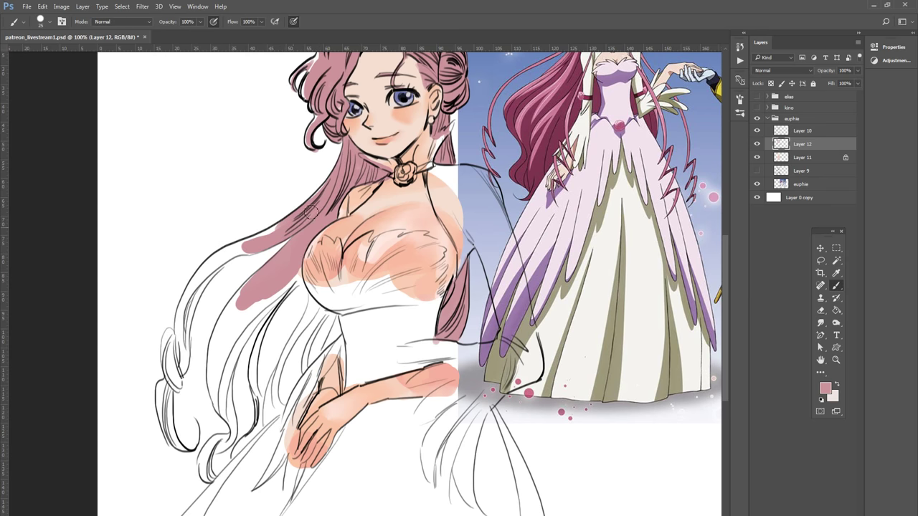
{"action": "mouse_move", "coordinate": [307, 215]}
{"action": "left_mouse_down"}
{"action": "mouse_move", "coordinate": [226, 254]}
{"action": "mouse_move", "coordinate": [209, 278]}
{"action": "mouse_move", "coordinate": [241, 258]}
{"action": "left_mouse_up"}
{"action": "key", "text": "e"}
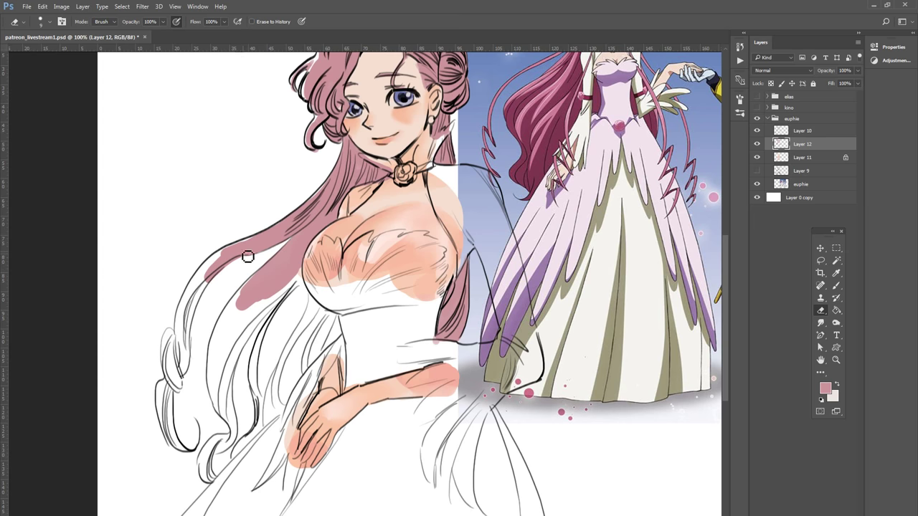
{"action": "key", "text": "b"}
{"action": "left_click_drag", "start_coordinate": [216, 266], "coordinate": [196, 301]}
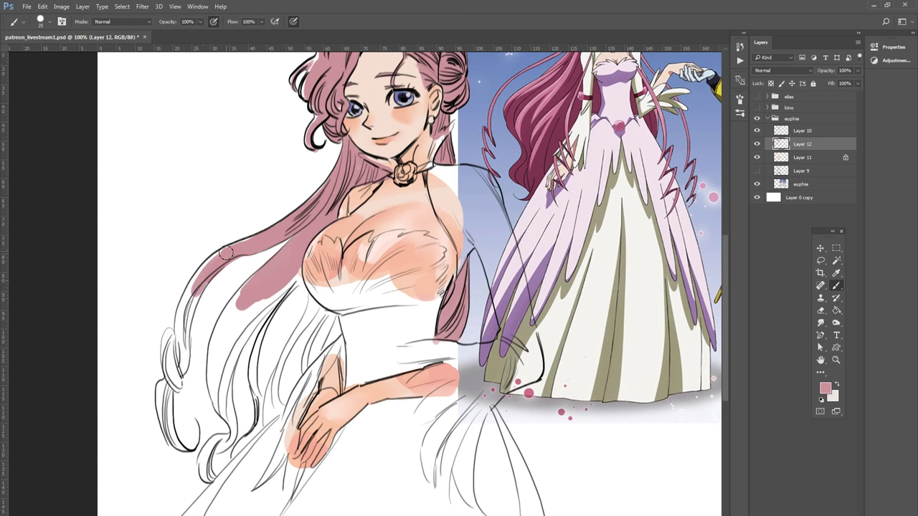
{"action": "left_click_drag", "start_coordinate": [225, 252], "coordinate": [184, 332]}
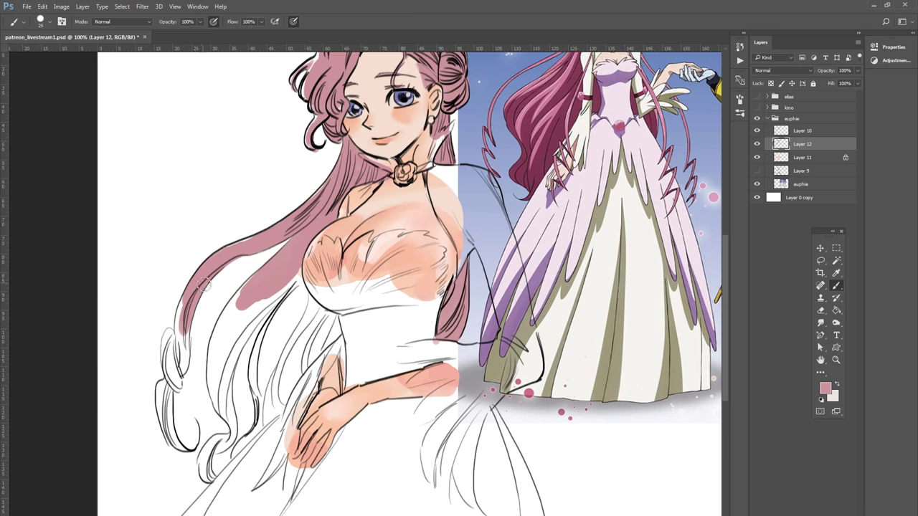
{"action": "left_click_drag", "start_coordinate": [184, 332], "coordinate": [184, 347]}
{"action": "mouse_move", "coordinate": [183, 314]}
{"action": "left_mouse_down"}
{"action": "mouse_move", "coordinate": [184, 362]}
{"action": "mouse_move", "coordinate": [185, 338]}
{"action": "mouse_move", "coordinate": [180, 369]}
{"action": "mouse_move", "coordinate": [172, 366]}
{"action": "left_mouse_up"}
Step: Fill the outer lower-left hair strand down to its tip and erase the excess pink
{"action": "mouse_move", "coordinate": [169, 333]}
{"action": "left_mouse_down"}
{"action": "mouse_move", "coordinate": [169, 384]}
{"action": "mouse_move", "coordinate": [180, 391]}
{"action": "left_mouse_up"}
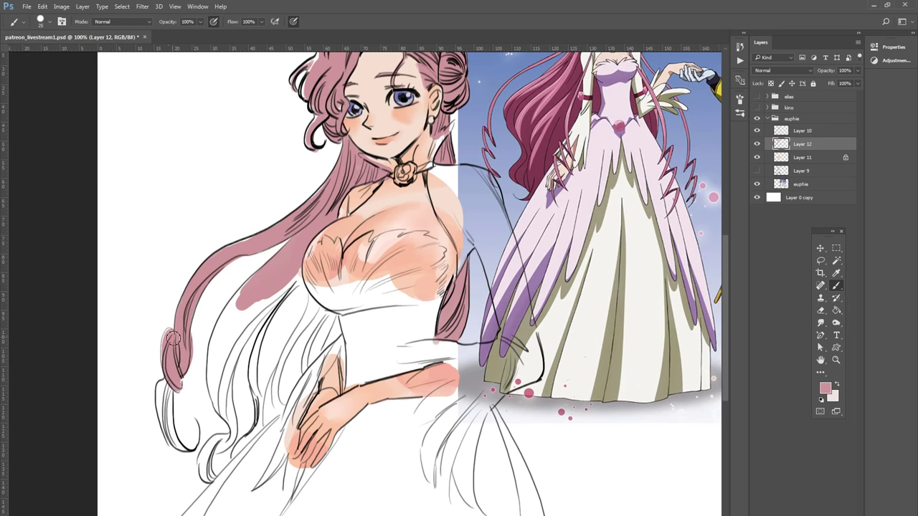
{"action": "left_click_drag", "start_coordinate": [173, 336], "coordinate": [173, 431]}
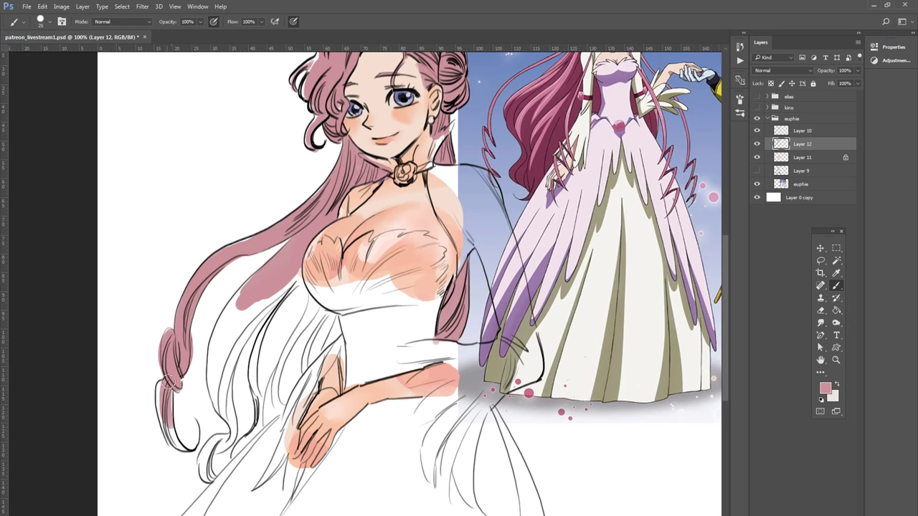
{"action": "mouse_move", "coordinate": [169, 389]}
{"action": "left_mouse_down"}
{"action": "mouse_move", "coordinate": [169, 438]}
{"action": "mouse_move", "coordinate": [161, 412]}
{"action": "mouse_move", "coordinate": [179, 448]}
{"action": "left_mouse_up"}
{"action": "left_click_drag", "start_coordinate": [179, 415], "coordinate": [191, 440]}
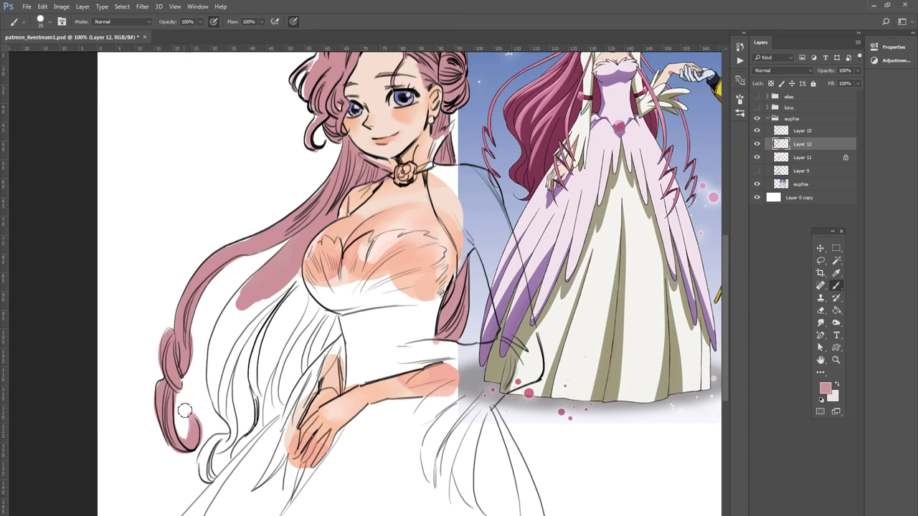
{"action": "key", "text": "e"}
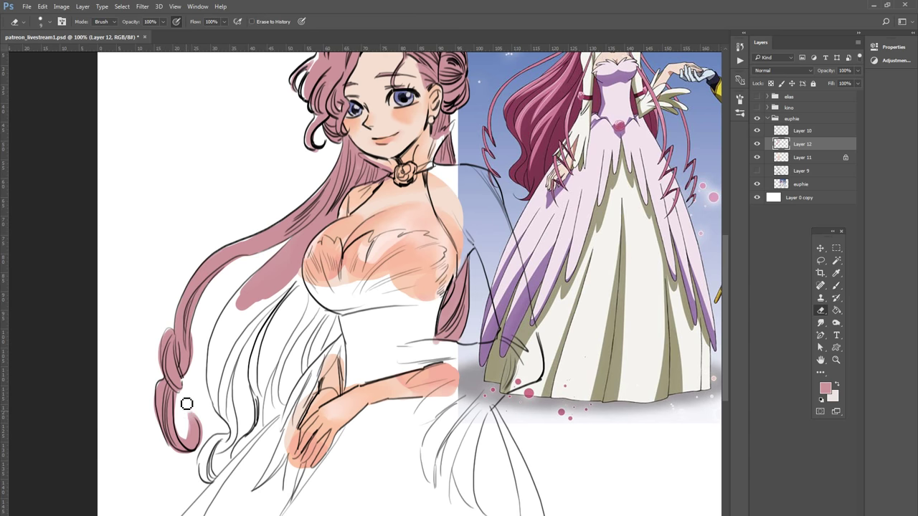
{"action": "key", "text": "bracketright"}
{"action": "mouse_move", "coordinate": [184, 417]}
{"action": "left_mouse_down"}
{"action": "mouse_move", "coordinate": [187, 429]}
{"action": "mouse_move", "coordinate": [189, 393]}
{"action": "left_mouse_up"}
{"action": "key", "text": "b"}
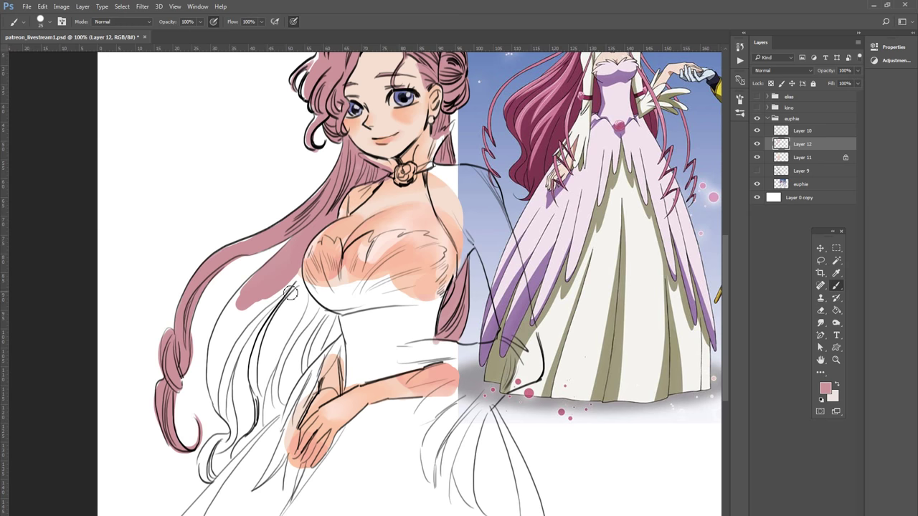
Step: Fill and widen the hair strand left of the dress, erasing excess pink
{"action": "left_click_drag", "start_coordinate": [256, 304], "coordinate": [215, 373]}
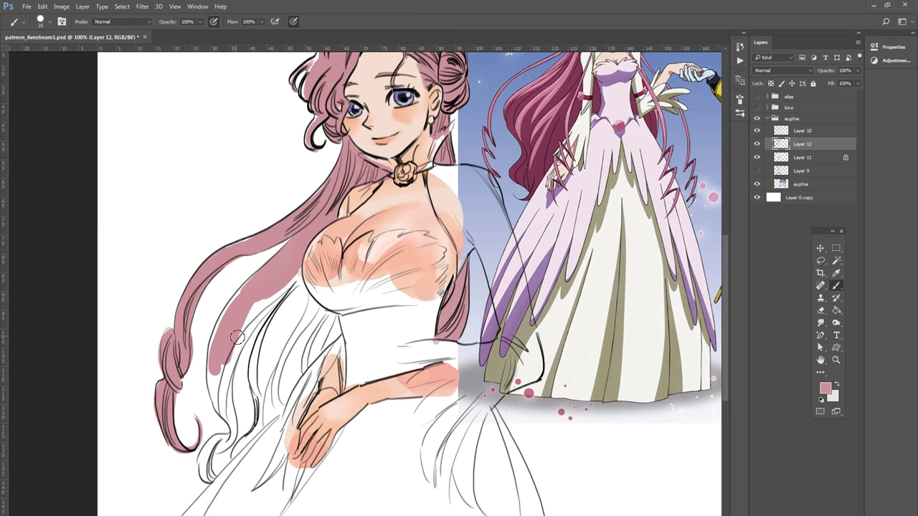
{"action": "mouse_move", "coordinate": [268, 300]}
{"action": "left_mouse_down"}
{"action": "mouse_move", "coordinate": [224, 362]}
{"action": "mouse_move", "coordinate": [235, 383]}
{"action": "left_mouse_up"}
{"action": "key", "text": "ctrl+z"}
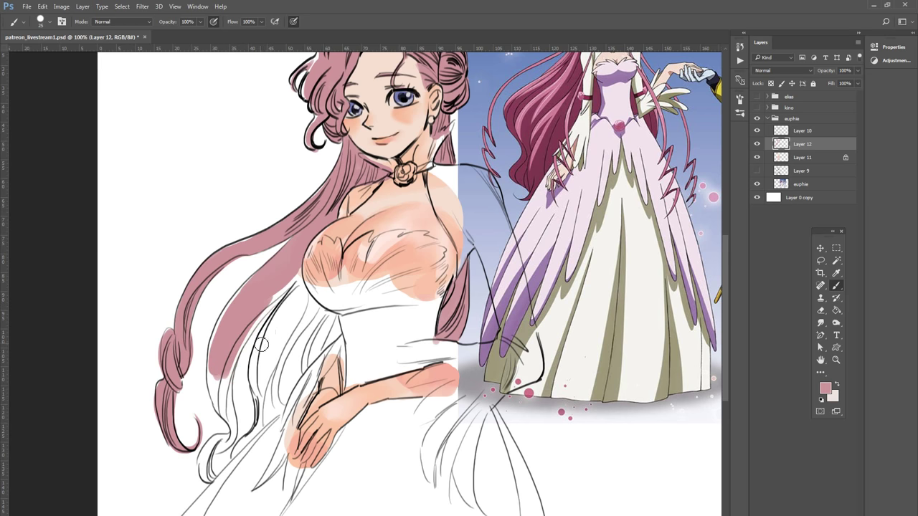
{"action": "left_click_drag", "start_coordinate": [273, 304], "coordinate": [233, 368]}
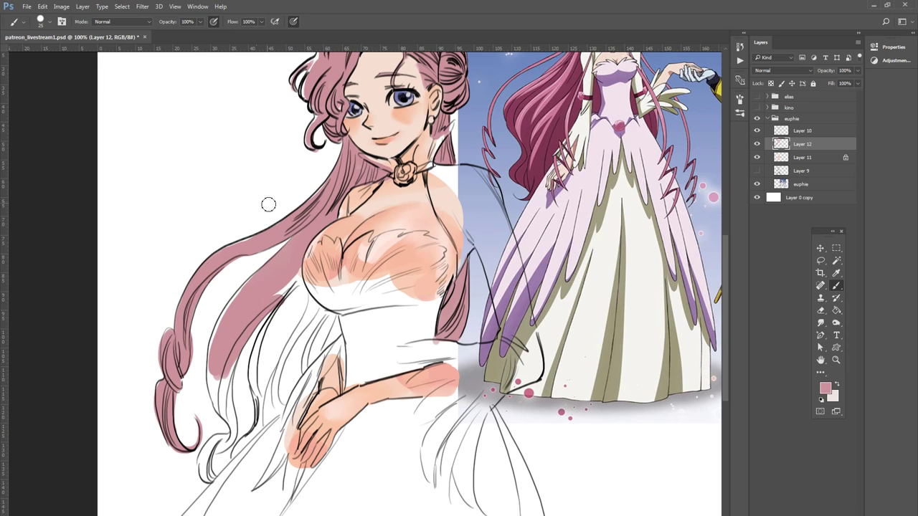
{"action": "mouse_move", "coordinate": [286, 300]}
{"action": "left_mouse_down"}
{"action": "mouse_move", "coordinate": [283, 283]}
{"action": "mouse_move", "coordinate": [335, 324]}
{"action": "mouse_move", "coordinate": [269, 347]}
{"action": "mouse_move", "coordinate": [257, 382]}
{"action": "mouse_move", "coordinate": [268, 343]}
{"action": "mouse_move", "coordinate": [262, 405]}
{"action": "mouse_move", "coordinate": [266, 377]}
{"action": "mouse_move", "coordinate": [276, 401]}
{"action": "mouse_move", "coordinate": [304, 373]}
{"action": "mouse_move", "coordinate": [259, 435]}
{"action": "left_mouse_up"}
{"action": "key", "text": "e"}
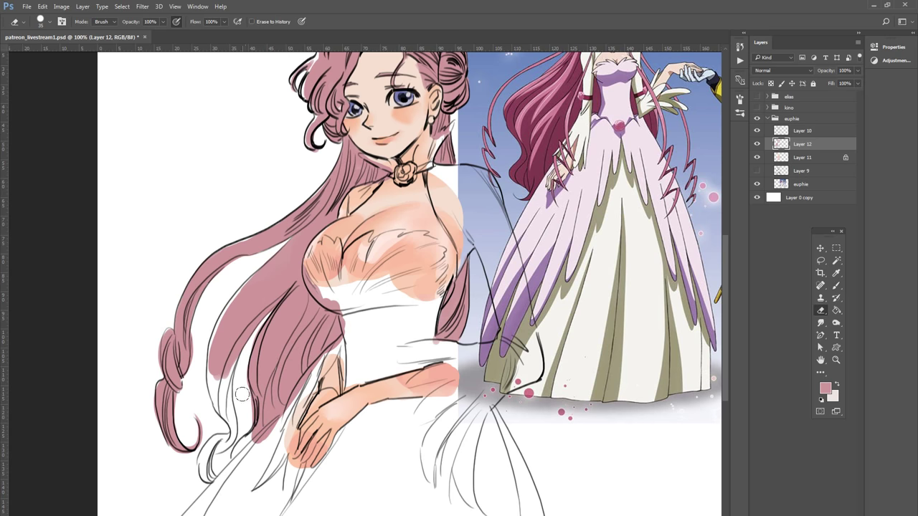
{"action": "left_click_drag", "start_coordinate": [242, 395], "coordinate": [250, 386]}
{"action": "key", "text": "b"}
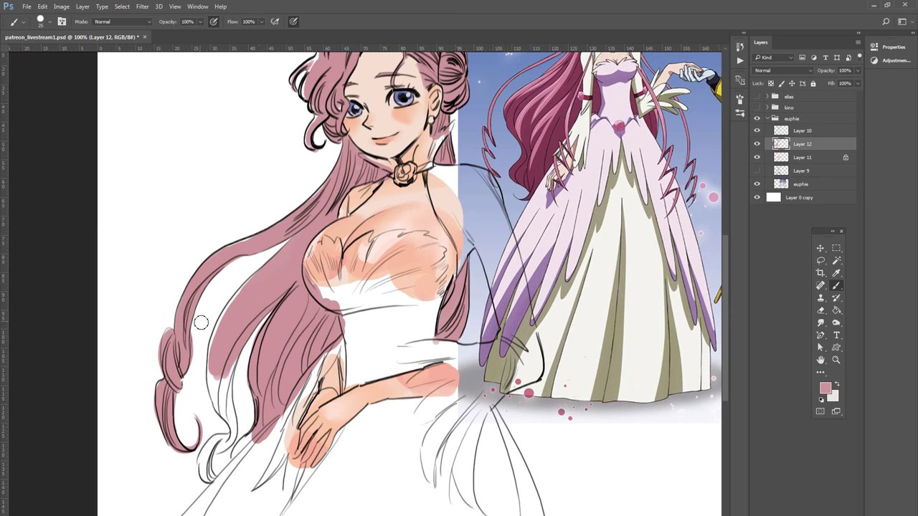
Step: Paint pink over the lower hair strand, its small curl, and the remaining strand gaps
{"action": "mouse_move", "coordinate": [261, 433]}
{"action": "left_mouse_down"}
{"action": "mouse_move", "coordinate": [237, 442]}
{"action": "mouse_move", "coordinate": [211, 487]}
{"action": "mouse_move", "coordinate": [212, 476]}
{"action": "left_mouse_up"}
{"action": "left_click_drag", "start_coordinate": [221, 440], "coordinate": [230, 441]}
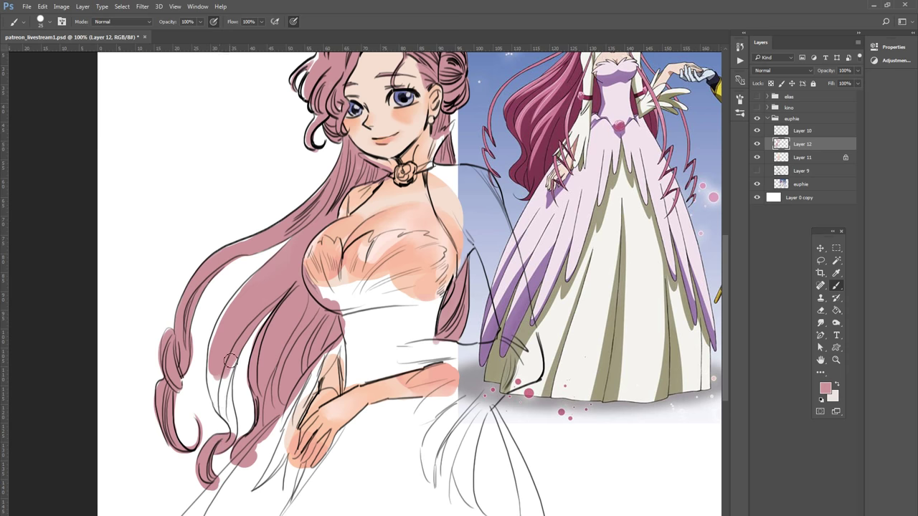
{"action": "left_click_drag", "start_coordinate": [231, 361], "coordinate": [222, 409]}
{"action": "mouse_move", "coordinate": [232, 361]}
{"action": "left_mouse_down"}
{"action": "mouse_move", "coordinate": [226, 416]}
{"action": "mouse_move", "coordinate": [232, 408]}
{"action": "left_mouse_up"}
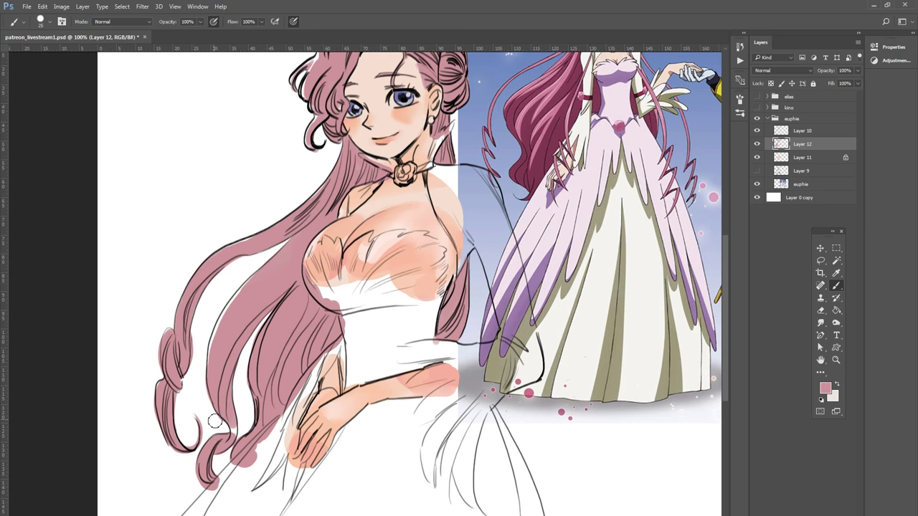
{"action": "key", "text": "e"}
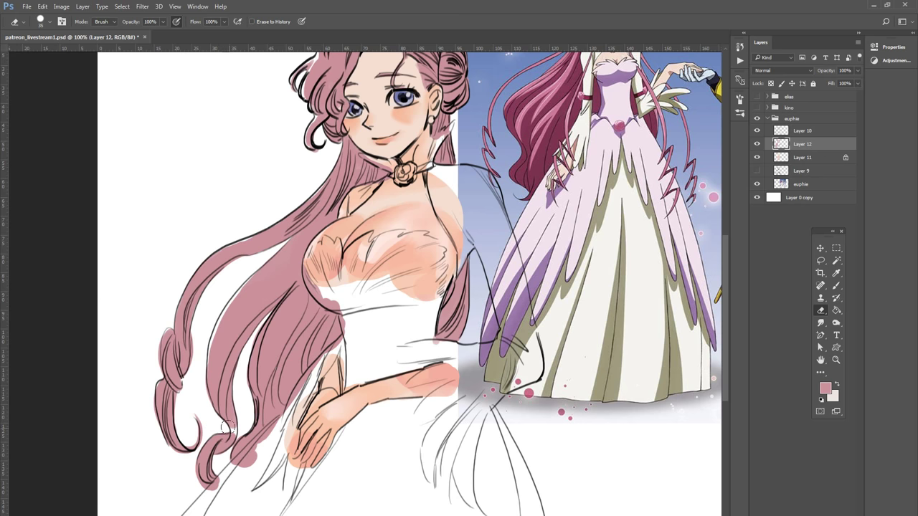
{"action": "key", "text": "b"}
{"action": "key", "text": "e"}
{"action": "key", "text": "b"}
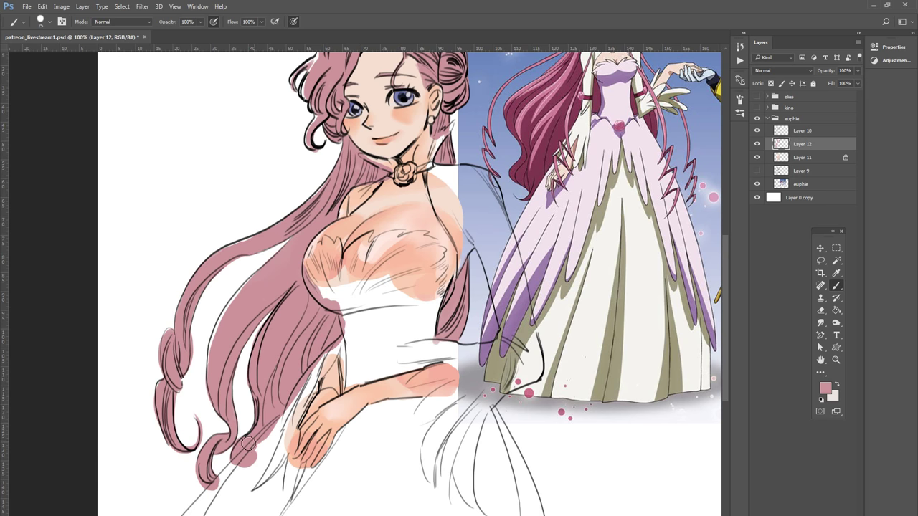
{"action": "left_click_drag", "start_coordinate": [294, 418], "coordinate": [277, 399]}
{"action": "mouse_move", "coordinate": [268, 411]}
{"action": "left_mouse_down"}
{"action": "mouse_move", "coordinate": [297, 450]}
{"action": "mouse_move", "coordinate": [318, 439]}
{"action": "left_mouse_up"}
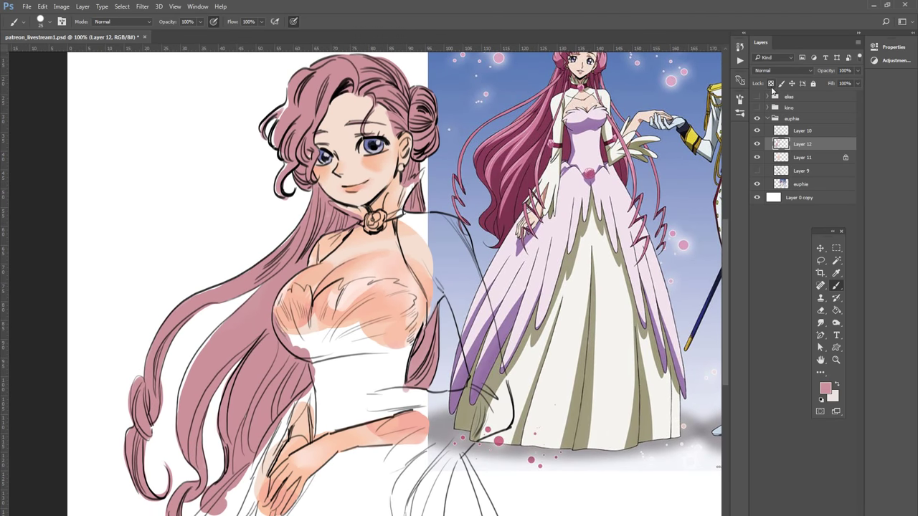
Step: Lock Layer 12's transparency and paint light pink highlights on the top hair and right bun
{"action": "left_click", "coordinate": [771, 83]}
{"action": "left_click_drag", "start_coordinate": [583, 320], "coordinate": [593, 354]}
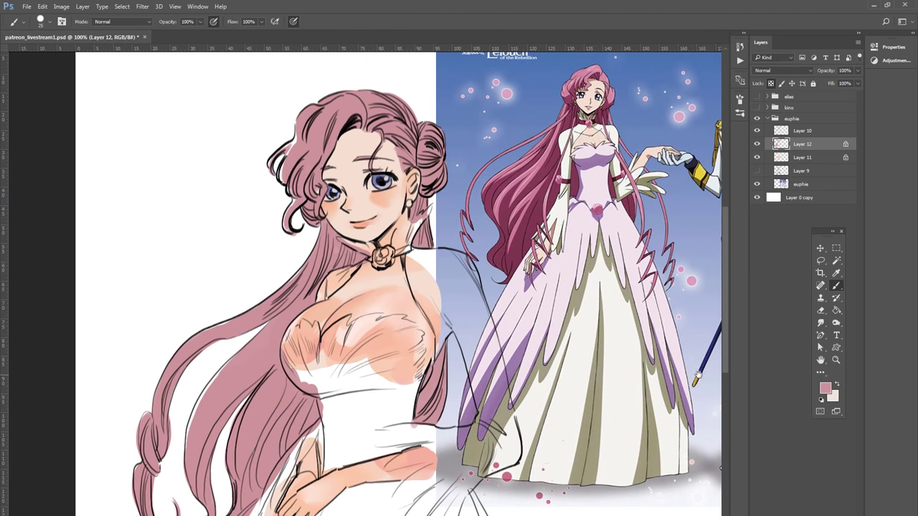
{"action": "key", "text": "z"}
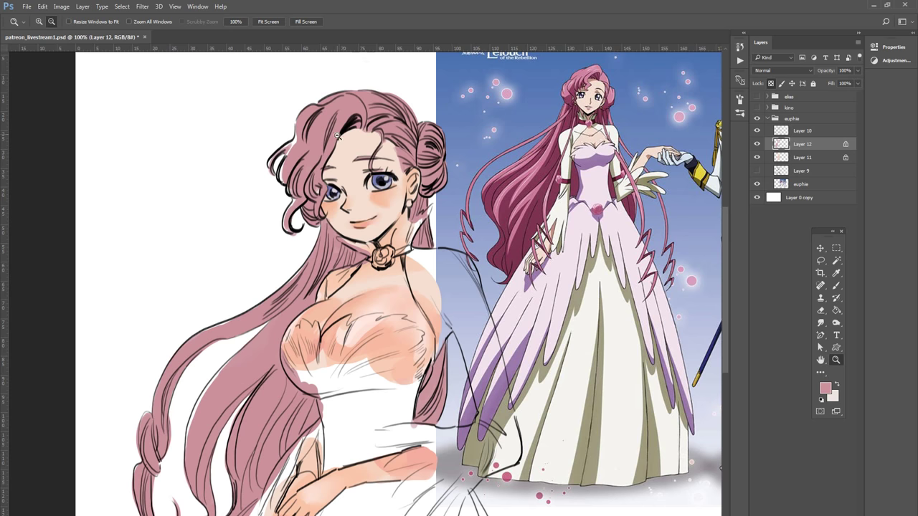
{"action": "key", "text": "b"}
{"action": "key", "text": "x"}
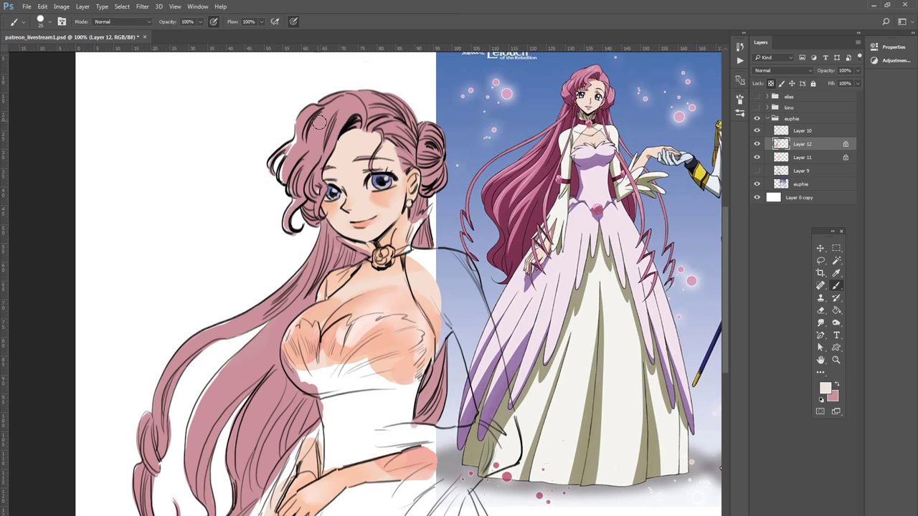
{"action": "mouse_move", "coordinate": [300, 116]}
{"action": "left_mouse_down"}
{"action": "mouse_move", "coordinate": [336, 119]}
{"action": "mouse_move", "coordinate": [338, 135]}
{"action": "mouse_move", "coordinate": [350, 118]}
{"action": "left_mouse_up"}
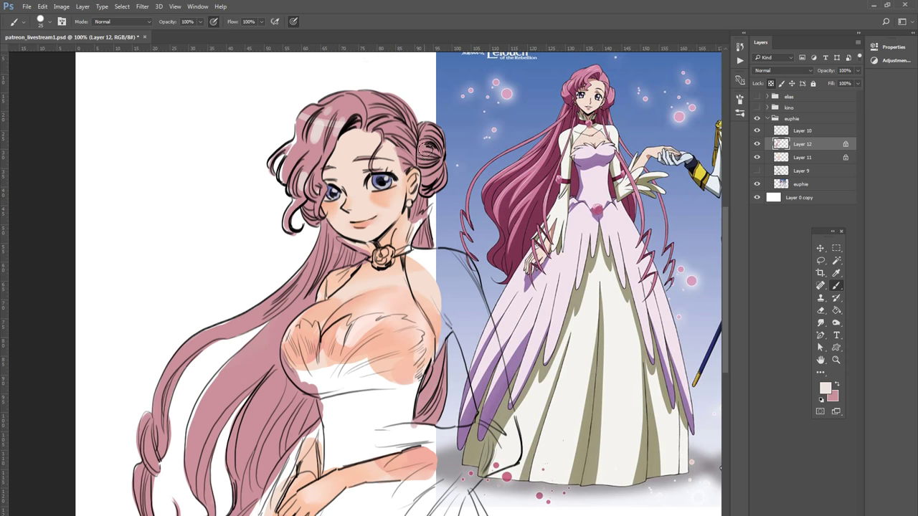
{"action": "mouse_move", "coordinate": [421, 137]}
{"action": "left_mouse_down"}
{"action": "mouse_move", "coordinate": [430, 168]}
{"action": "mouse_move", "coordinate": [426, 128]}
{"action": "left_mouse_up"}
{"action": "left_click_drag", "start_coordinate": [368, 97], "coordinate": [406, 176]}
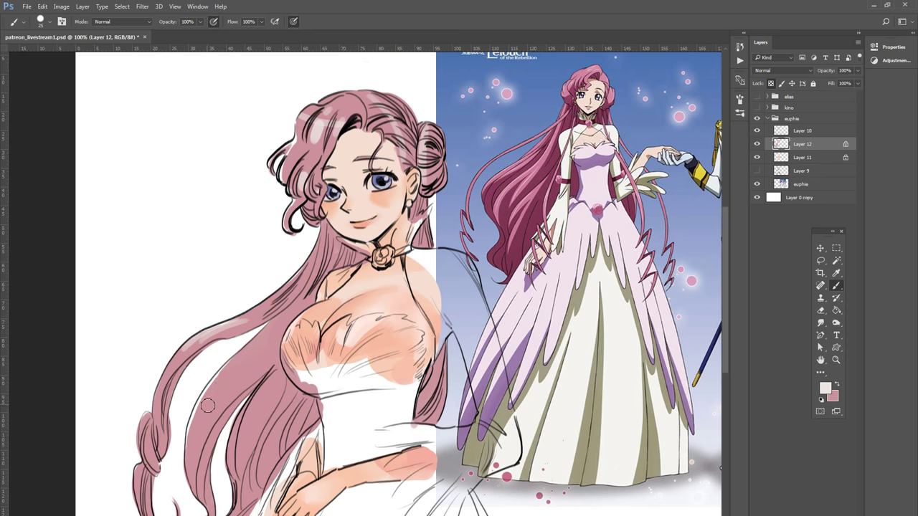
Step: Add light highlight strokes along the long hair strands, beside the neck and on the braided loop
{"action": "mouse_move", "coordinate": [209, 406]}
{"action": "left_mouse_down"}
{"action": "mouse_move", "coordinate": [277, 340]}
{"action": "mouse_move", "coordinate": [211, 407]}
{"action": "left_mouse_up"}
{"action": "mouse_move", "coordinate": [267, 375]}
{"action": "left_mouse_down"}
{"action": "mouse_move", "coordinate": [215, 408]}
{"action": "mouse_move", "coordinate": [263, 386]}
{"action": "left_mouse_up"}
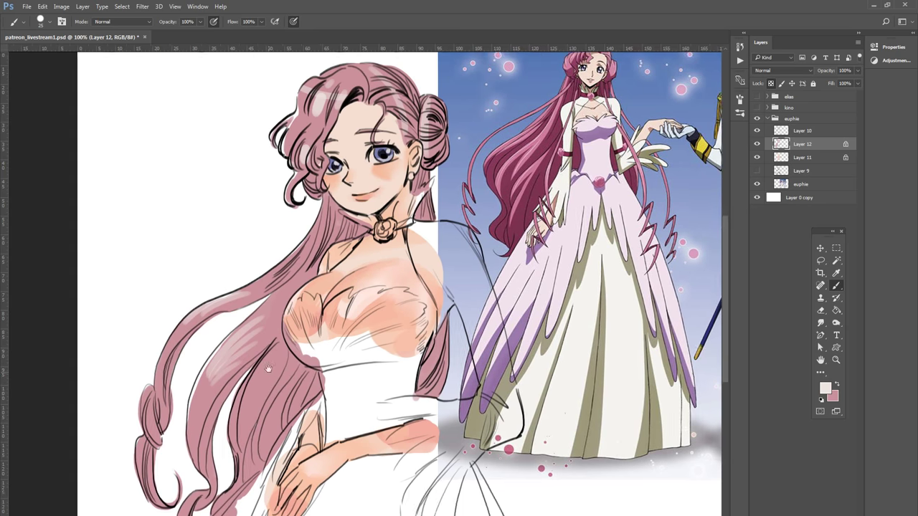
{"action": "left_click_drag", "start_coordinate": [443, 324], "coordinate": [456, 258]}
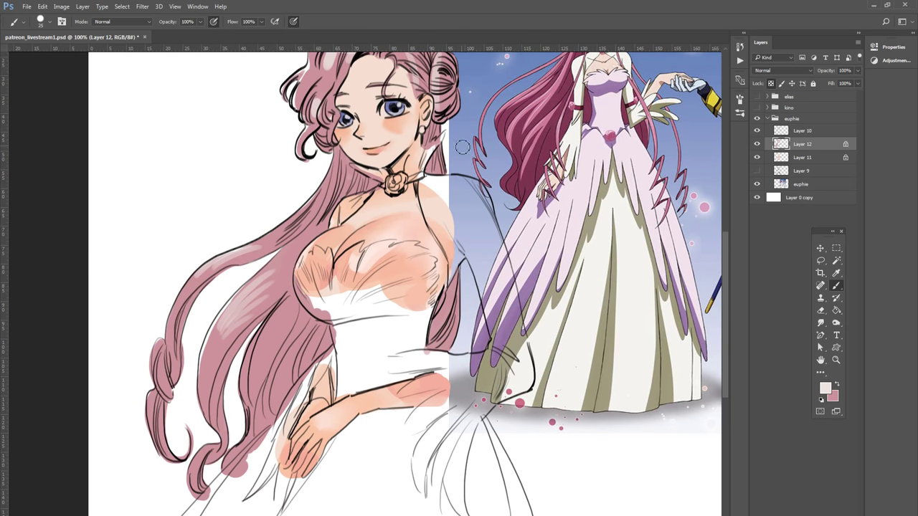
{"action": "left_click_drag", "start_coordinate": [436, 146], "coordinate": [440, 172]}
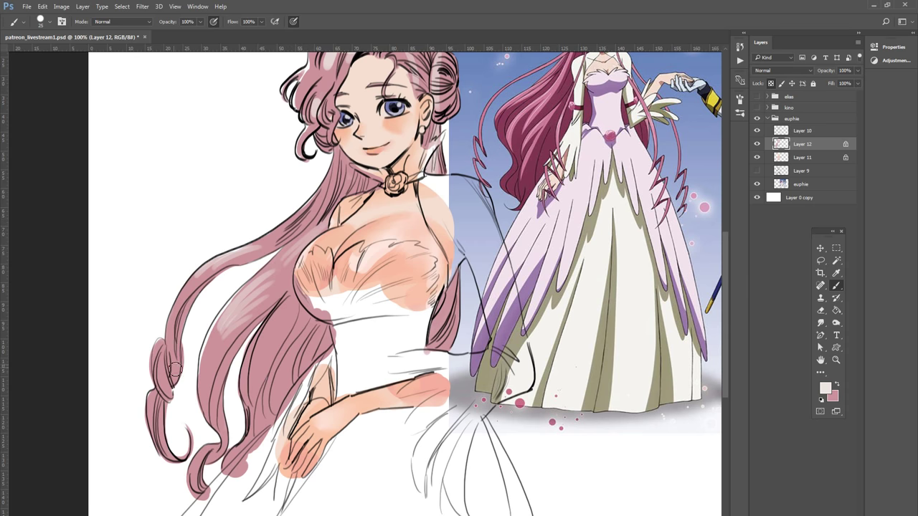
{"action": "left_click_drag", "start_coordinate": [172, 368], "coordinate": [164, 402]}
{"action": "left_click", "coordinate": [820, 323]}
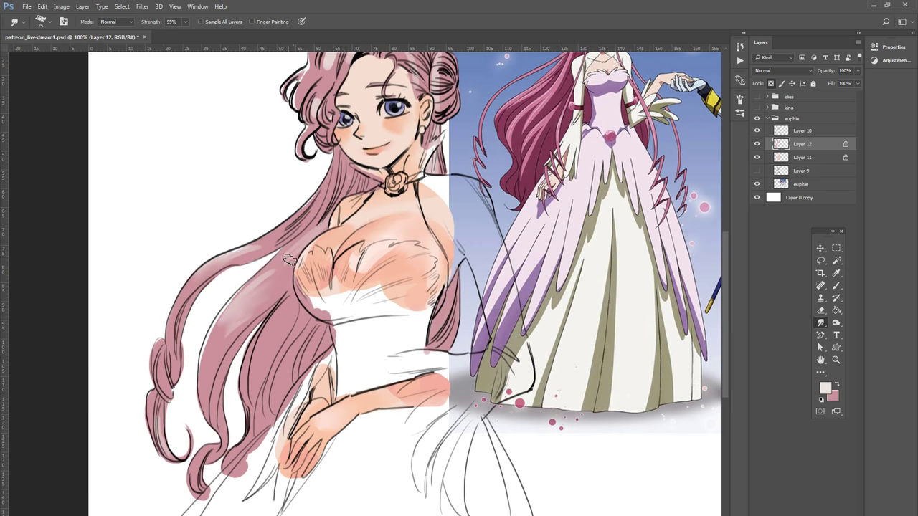
Step: Create Layer 13 above the hair's Layer 12 with the Brush tool active
{"action": "scroll", "coordinate": [316, 235], "scroll_direction": "up", "scroll_amount": 2}
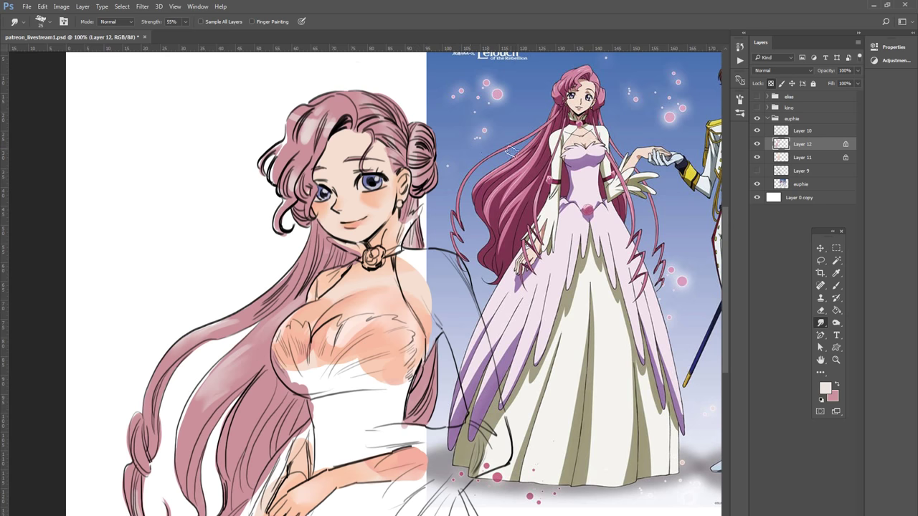
{"action": "key", "text": "b"}
{"action": "scroll", "coordinate": [524, 137], "scroll_direction": "down", "scroll_amount": 3}
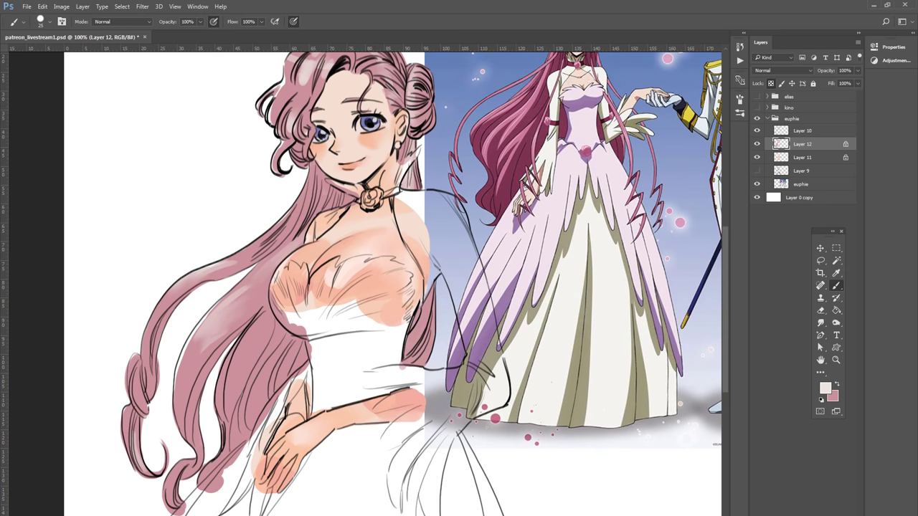
{"action": "key", "text": "ctrl+shift+alt+n"}
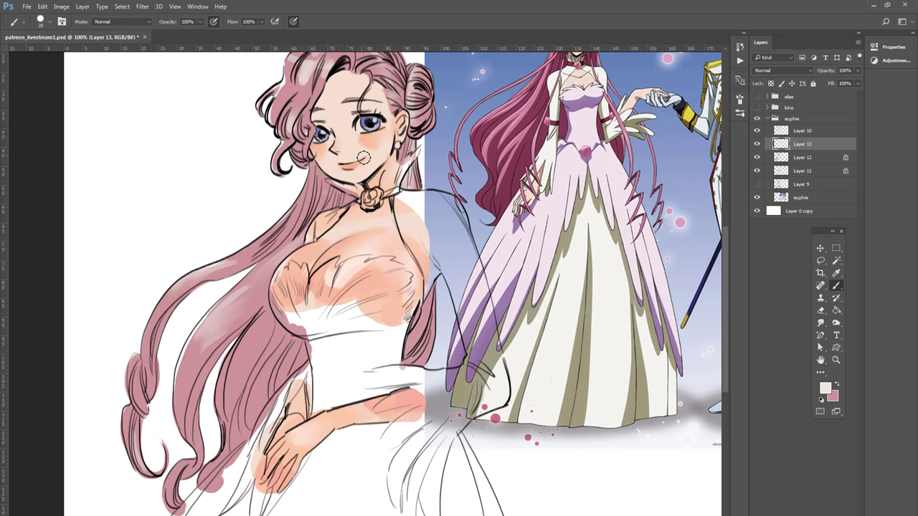
Step: Paint the collar left of the neck rose white with a 10 px brush
{"action": "key", "text": "bracketleft"}
{"action": "key", "text": "bracketleft"}
{"action": "key", "text": "bracketleft"}
{"action": "key", "text": "bracketleft"}
{"action": "left_click_drag", "start_coordinate": [332, 185], "coordinate": [371, 205]}
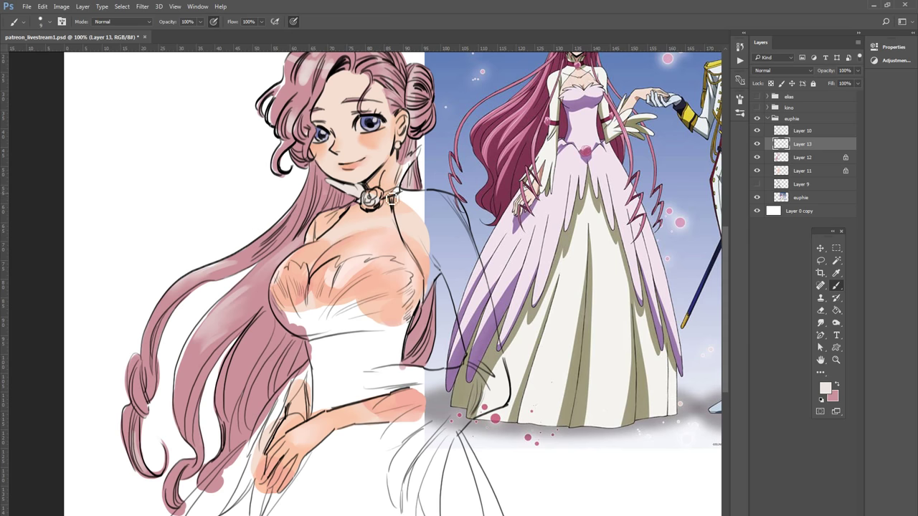
Step: On Layer 12, set a pink 200 px soft round brush in Overlay mode
{"action": "left_click", "coordinate": [804, 157]}
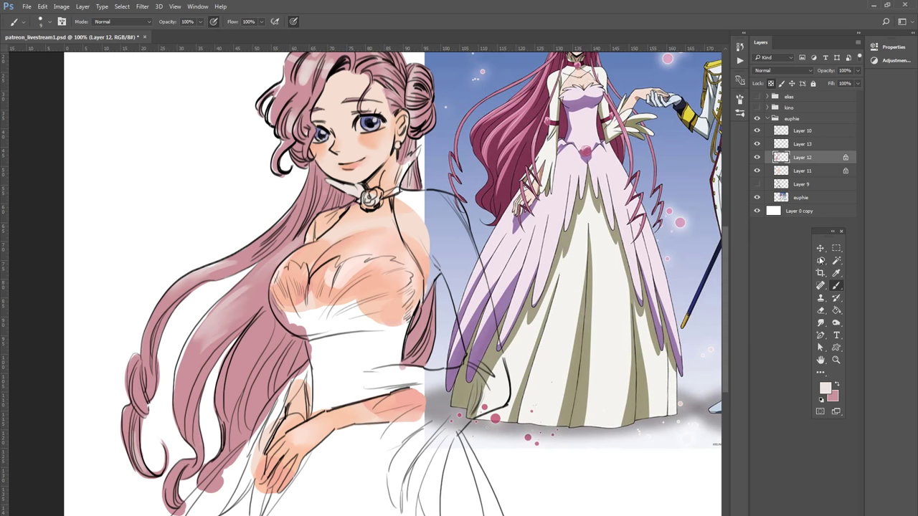
{"action": "left_click", "coordinate": [836, 386]}
{"action": "left_click", "coordinate": [49, 22]}
{"action": "left_click", "coordinate": [114, 113]}
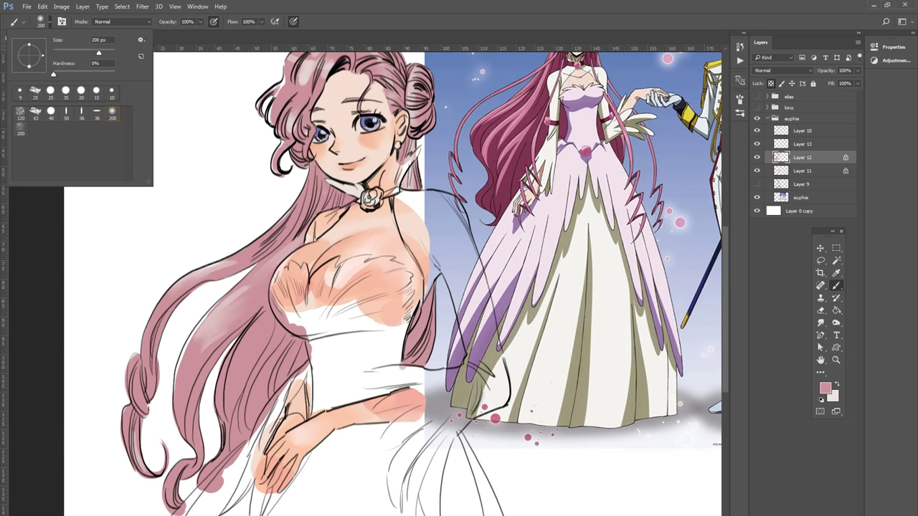
{"action": "left_click", "coordinate": [257, 7]}
{"action": "left_click", "coordinate": [144, 23]}
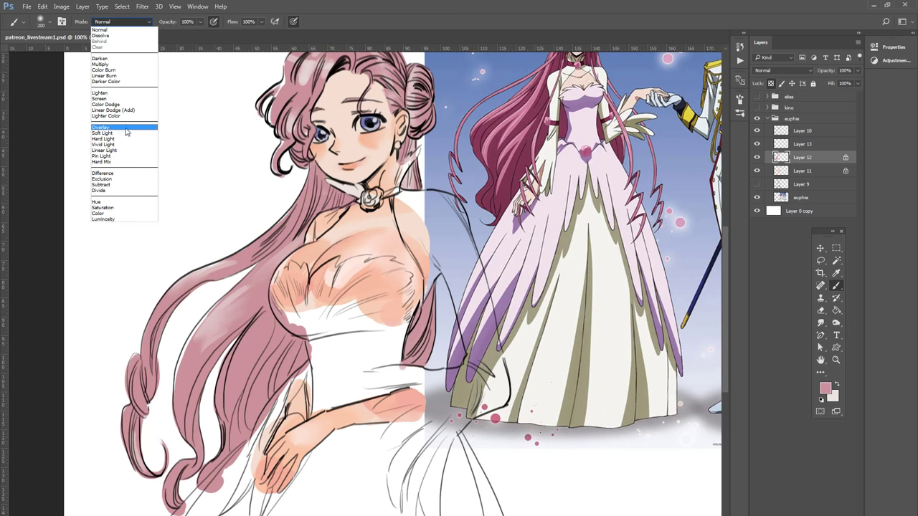
{"action": "left_click", "coordinate": [126, 129]}
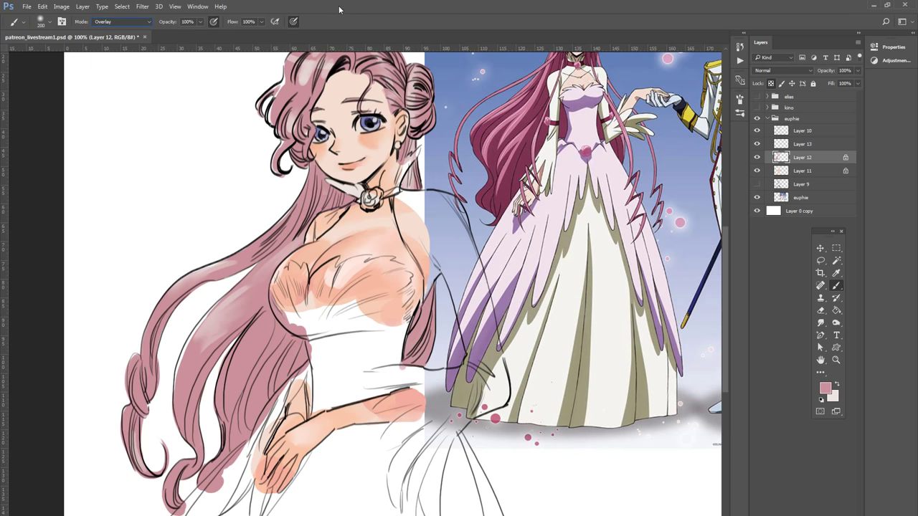
Step: Brighten the long hair strands with a 175 px Overlay pink brush pass
{"action": "key", "text": "ctrl+minus"}
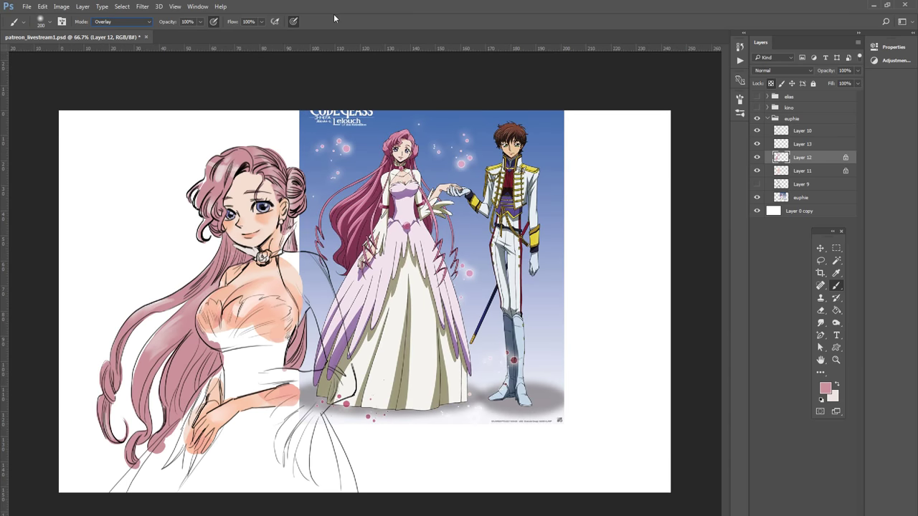
{"action": "key", "text": "ctrl+plus"}
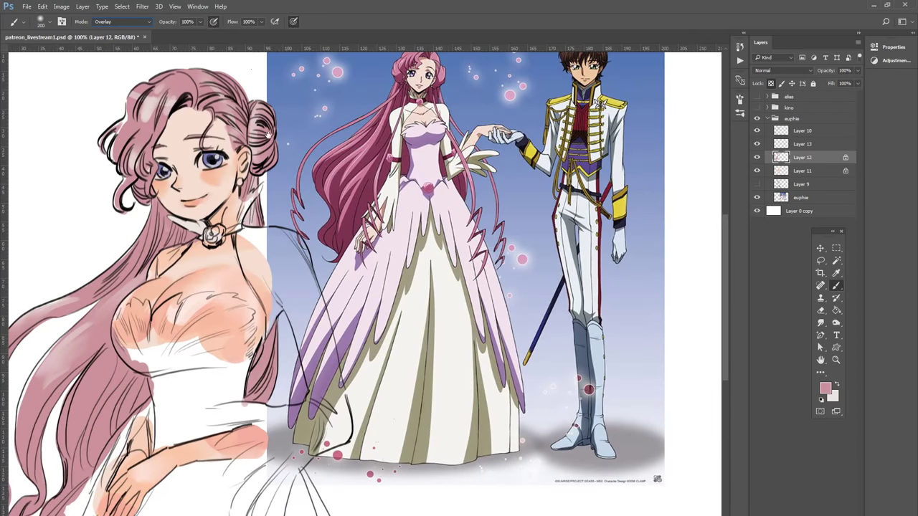
{"action": "mouse_move", "coordinate": [301, 151]}
{"action": "left_mouse_down"}
{"action": "mouse_move", "coordinate": [463, 203]}
{"action": "mouse_move", "coordinate": [486, 92]}
{"action": "left_mouse_up"}
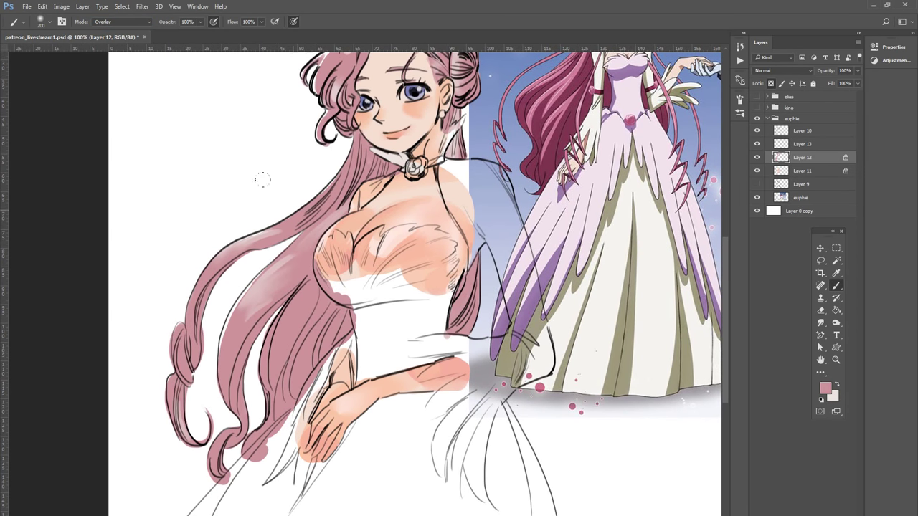
{"action": "key", "text": "bracketright"}
{"action": "left_click_drag", "start_coordinate": [298, 216], "coordinate": [272, 216]}
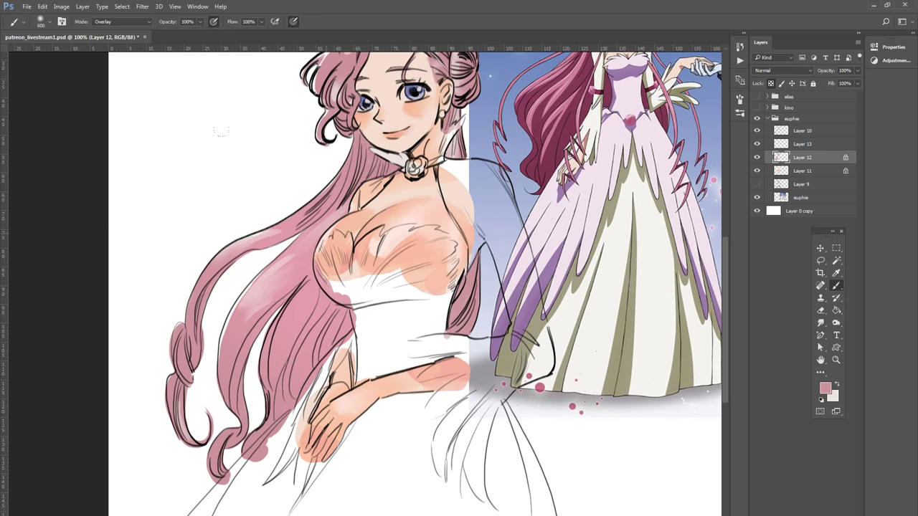
{"action": "left_click_drag", "start_coordinate": [221, 131], "coordinate": [308, 167]}
{"action": "left_click_drag", "start_coordinate": [424, 199], "coordinate": [391, 227]}
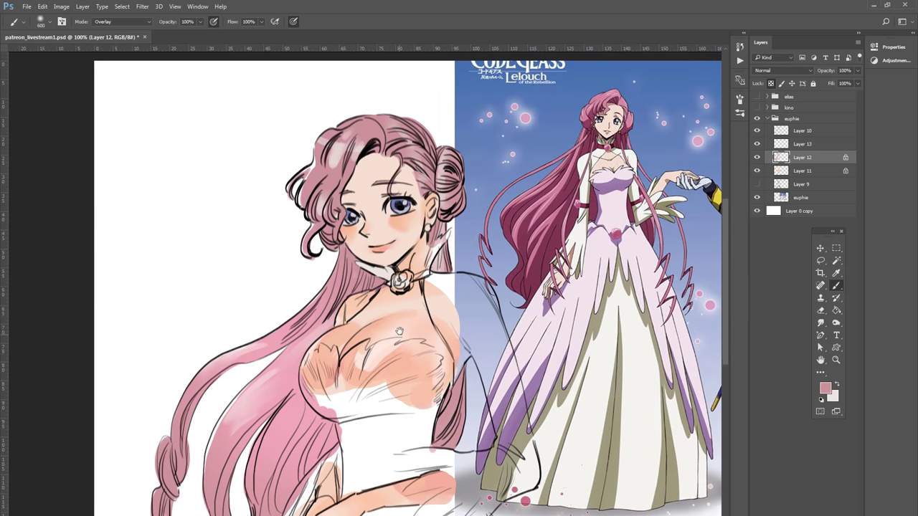
{"action": "key", "text": "p"}
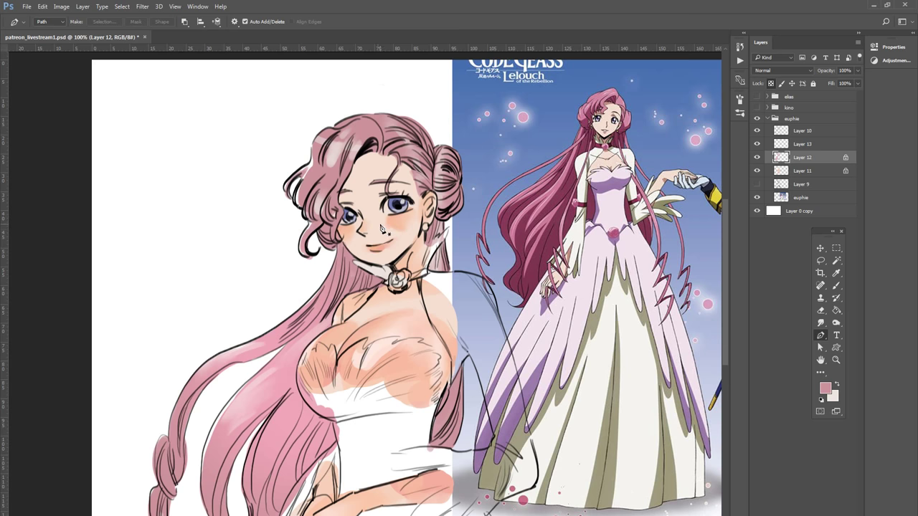
{"action": "key", "text": "b"}
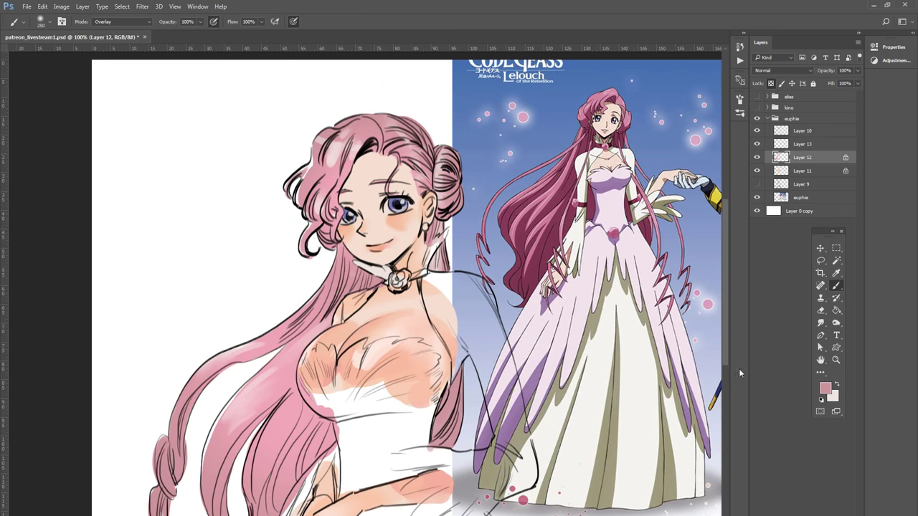
Step: Choose a darker red and repaint the left hair strands a deeper pink
{"action": "left_click", "coordinate": [825, 390]}
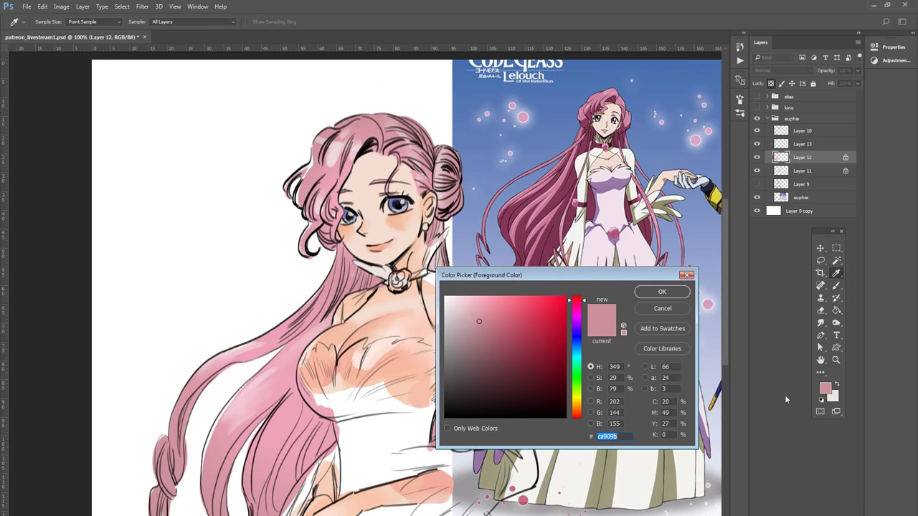
{"action": "left_click", "coordinate": [526, 333]}
{"action": "left_click", "coordinate": [662, 292]}
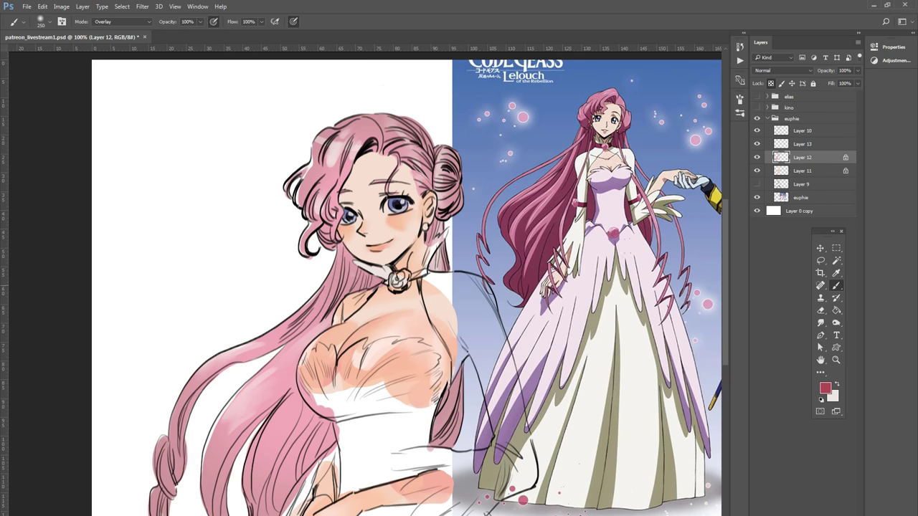
{"action": "left_click_drag", "start_coordinate": [315, 155], "coordinate": [337, 222]}
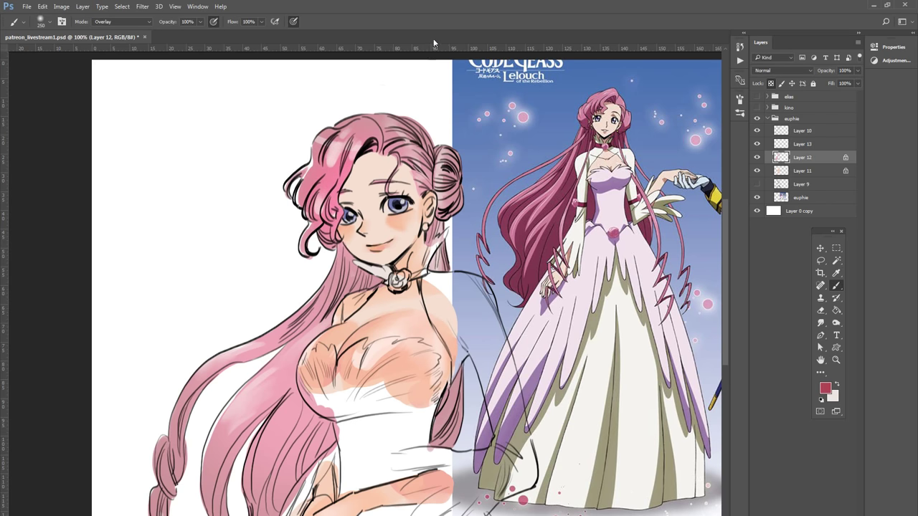
{"action": "key", "text": "ctrl+z"}
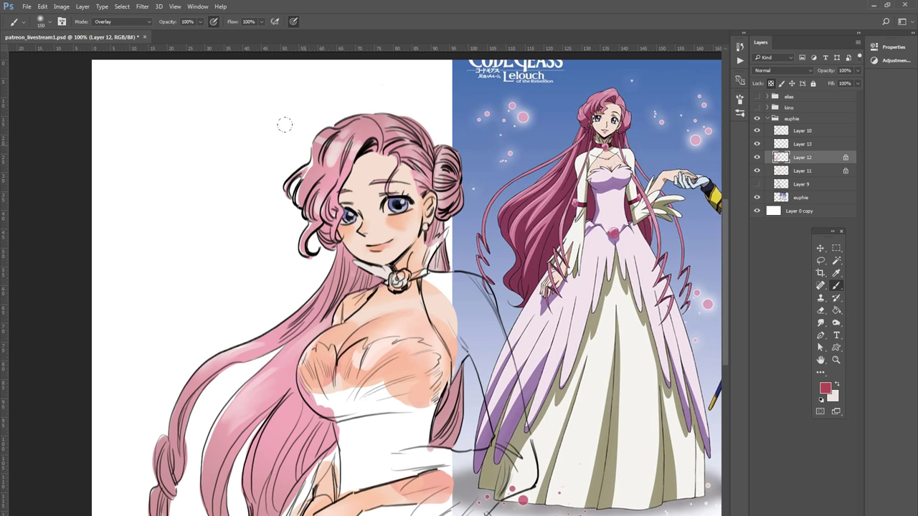
{"action": "left_click_drag", "start_coordinate": [314, 173], "coordinate": [353, 147]}
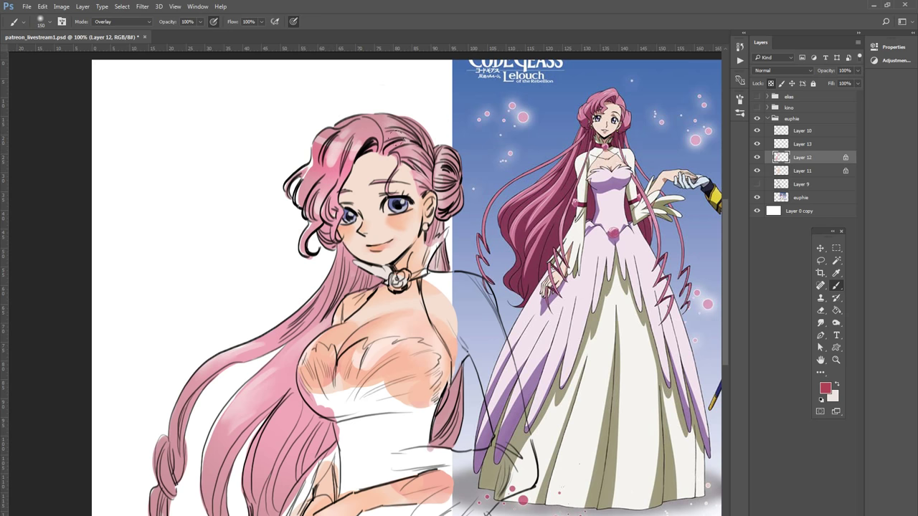
Step: Darken the right of the hair bun and small hair patches, shading beside the collar and bodice
{"action": "left_click_drag", "start_coordinate": [450, 210], "coordinate": [465, 164]}
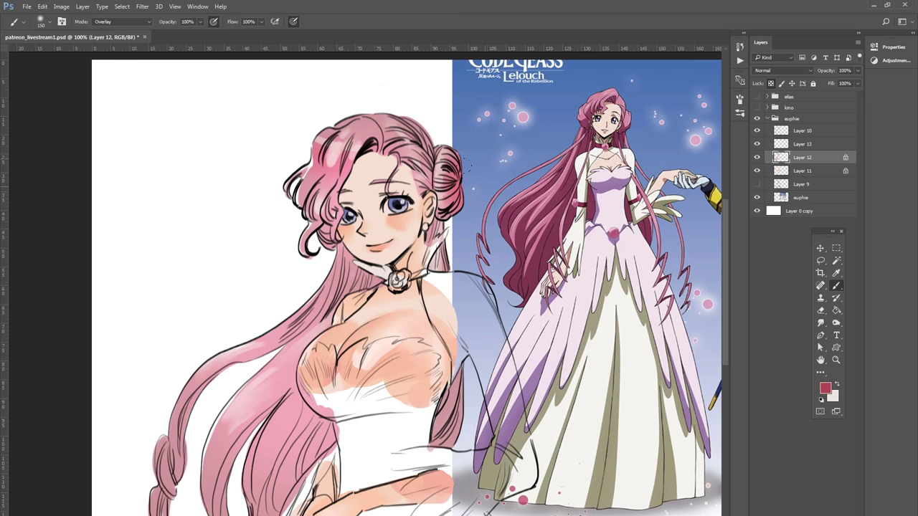
{"action": "left_click_drag", "start_coordinate": [336, 215], "coordinate": [315, 226]}
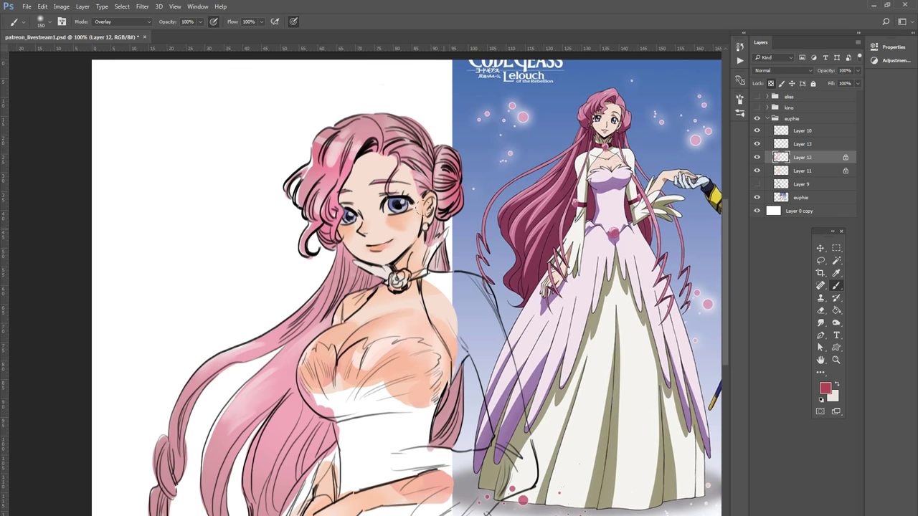
{"action": "left_click_drag", "start_coordinate": [444, 247], "coordinate": [441, 270]}
{"action": "left_click_drag", "start_coordinate": [456, 377], "coordinate": [440, 430]}
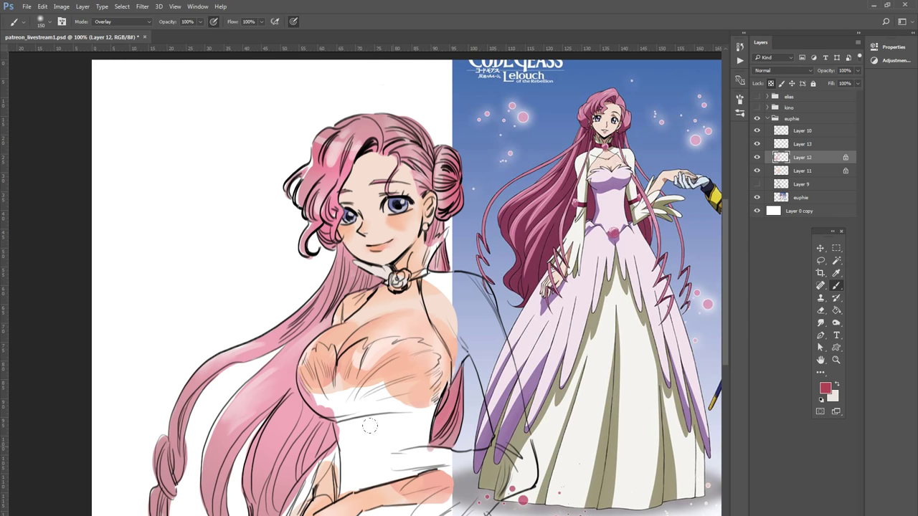
{"action": "left_click_drag", "start_coordinate": [282, 317], "coordinate": [293, 326]}
Step: Deepen the pink of the strands left of the face, the outer braid and long hair
{"action": "left_click_drag", "start_coordinate": [339, 259], "coordinate": [287, 330]}
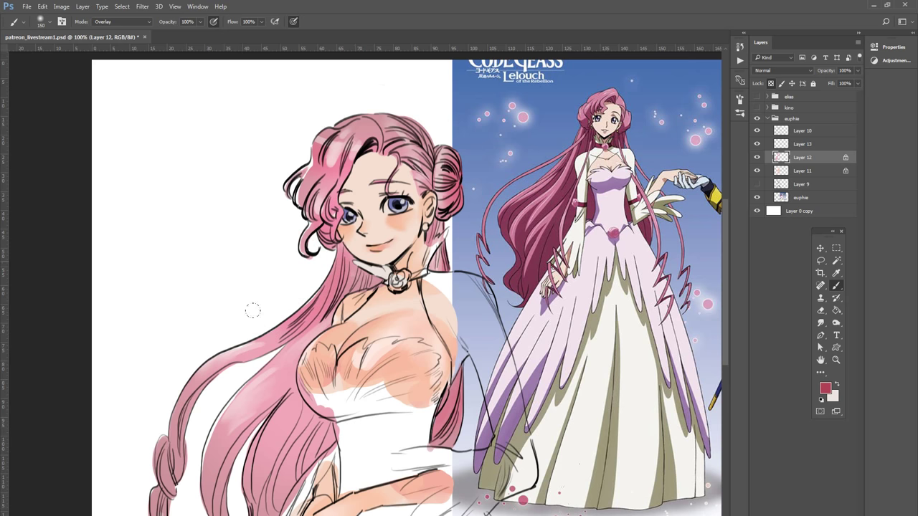
{"action": "left_click_drag", "start_coordinate": [205, 373], "coordinate": [292, 205]}
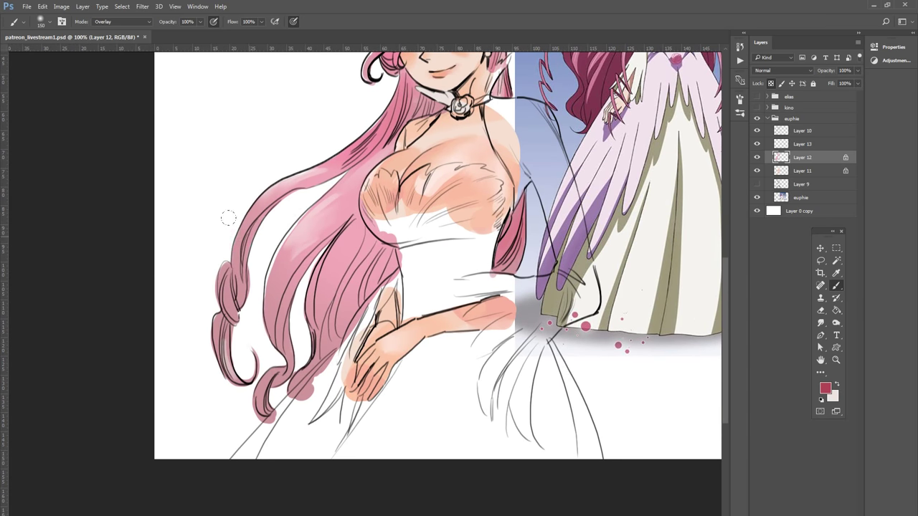
{"action": "mouse_move", "coordinate": [229, 218]}
{"action": "left_mouse_down"}
{"action": "mouse_move", "coordinate": [204, 314]}
{"action": "mouse_move", "coordinate": [388, 198]}
{"action": "left_mouse_up"}
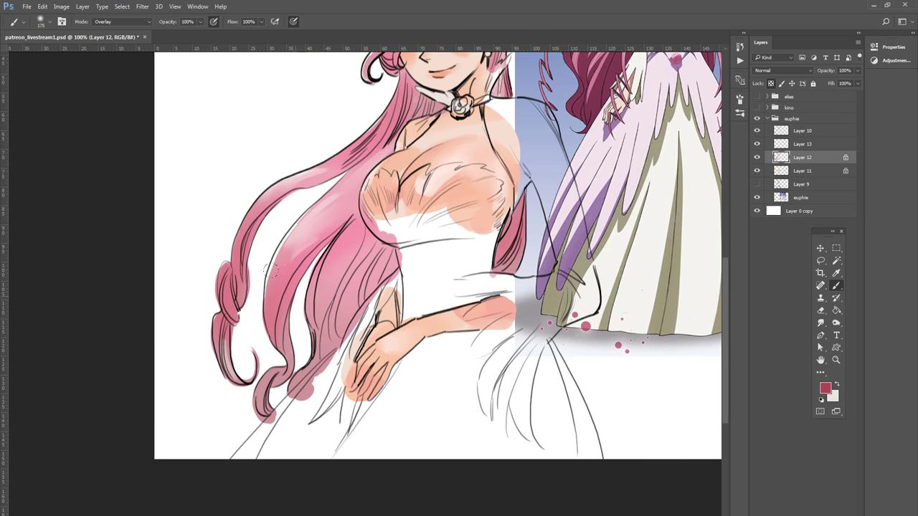
{"action": "mouse_move", "coordinate": [260, 242]}
{"action": "left_mouse_down"}
{"action": "mouse_move", "coordinate": [388, 301]}
{"action": "mouse_move", "coordinate": [288, 251]}
{"action": "left_mouse_up"}
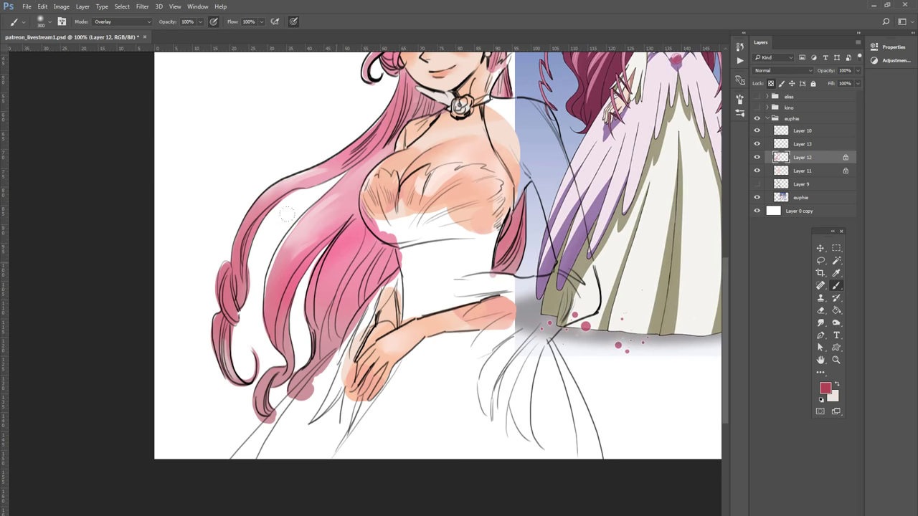
{"action": "key", "text": "ctrl+minus"}
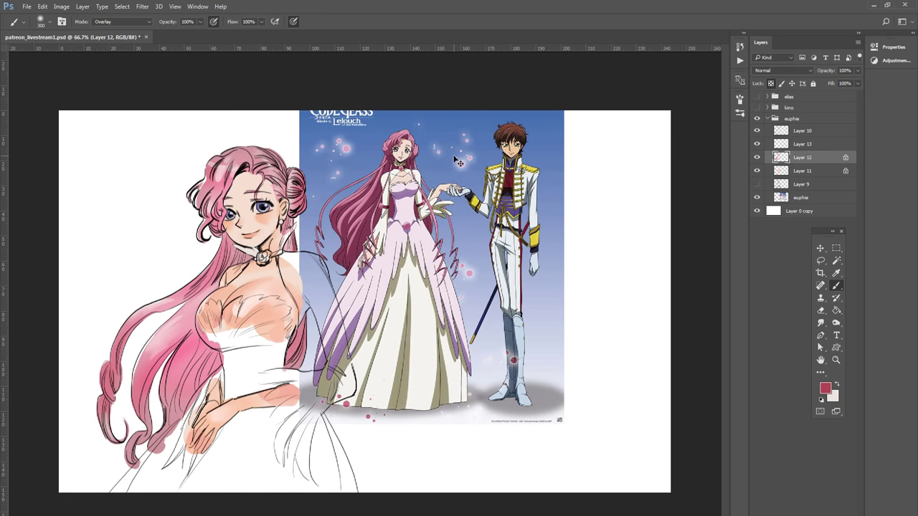
Step: Add one darker pink Overlay stroke to the forehead hair, then select Layer 11 at full size
{"action": "key", "text": "ctrl+minus"}
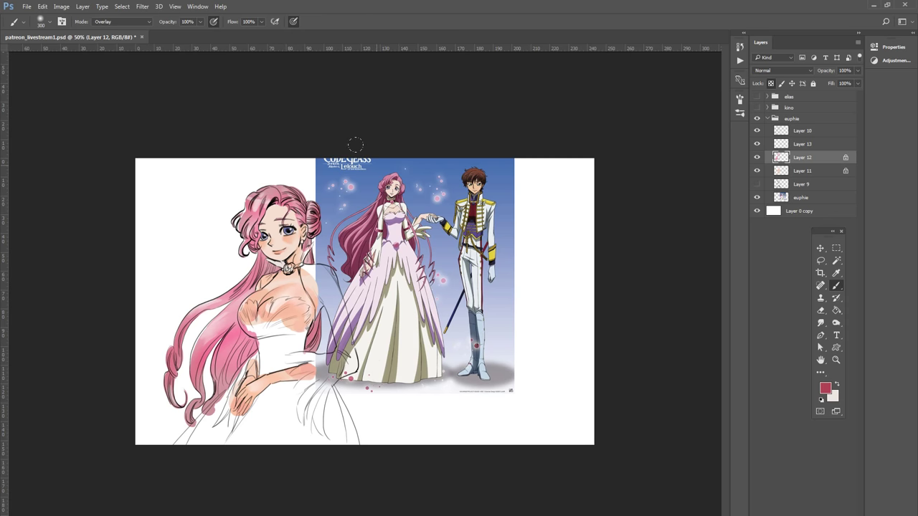
{"action": "key", "text": "ctrl+plus"}
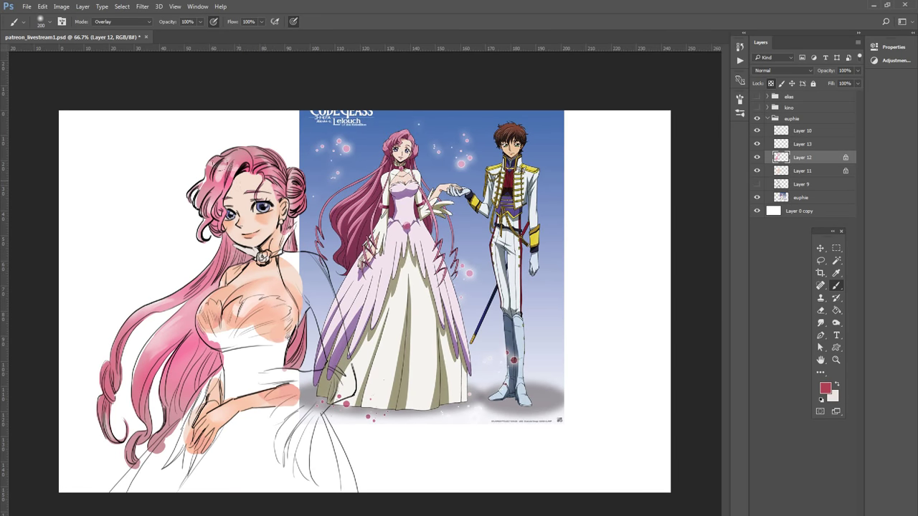
{"action": "mouse_move", "coordinate": [230, 172]}
{"action": "left_mouse_down"}
{"action": "mouse_move", "coordinate": [213, 196]}
{"action": "mouse_move", "coordinate": [206, 156]}
{"action": "left_mouse_up"}
{"action": "left_click", "coordinate": [816, 172]}
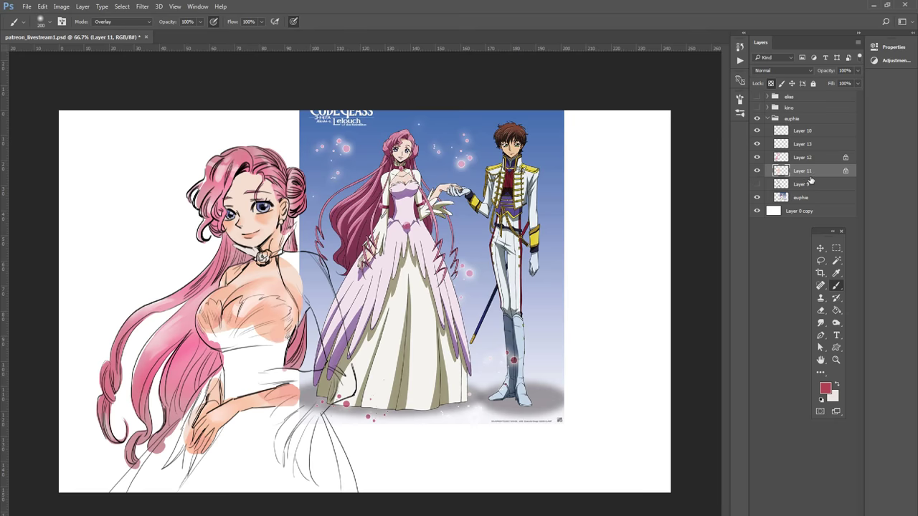
{"action": "key", "text": "ctrl+plus"}
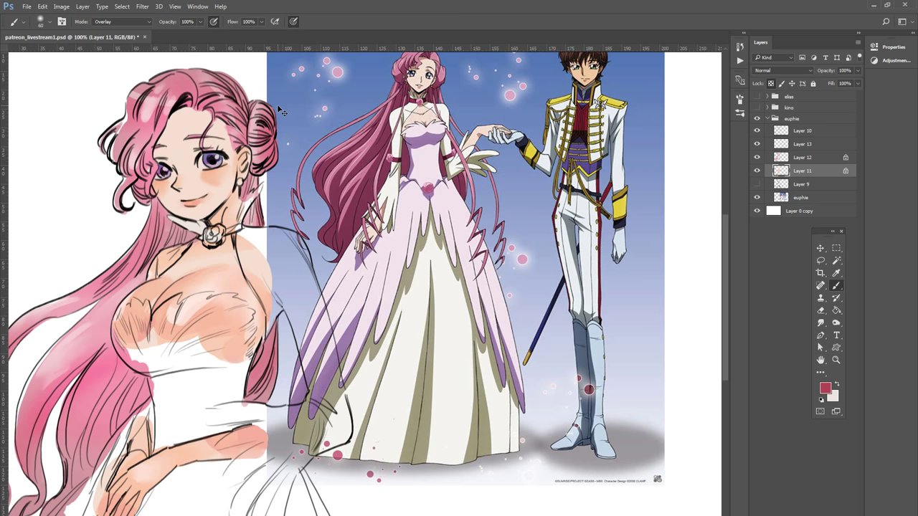
{"action": "key", "text": "ctrl+minus"}
{"action": "key", "text": "ctrl+plus"}
{"action": "key", "text": "ctrl+plus"}
{"action": "mouse_move", "coordinate": [268, 144]}
{"action": "left_mouse_down"}
{"action": "mouse_move", "coordinate": [494, 245]}
{"action": "mouse_move", "coordinate": [505, 330]}
{"action": "left_mouse_up"}
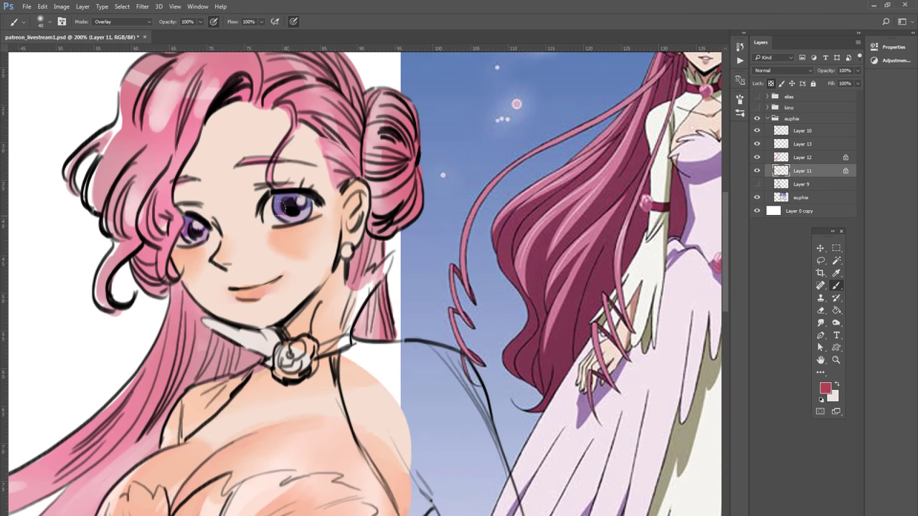
{"action": "key", "text": "bracketleft"}
{"action": "key", "text": "ctrl+minus"}
{"action": "key", "text": "ctrl+minus"}
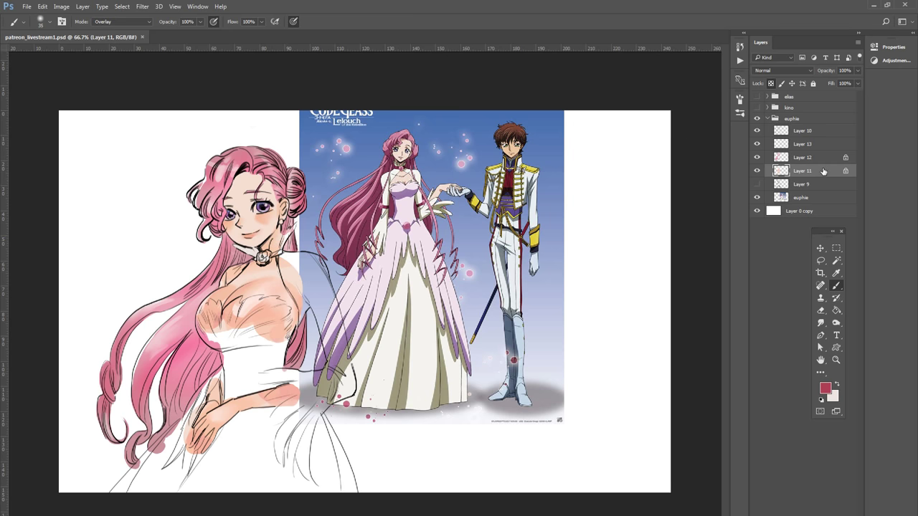
Step: Toggle the Layer 10 line art off and back on to check the colours
{"action": "left_click", "coordinate": [791, 158]}
{"action": "left_click", "coordinate": [797, 147]}
{"action": "left_click", "coordinate": [758, 131]}
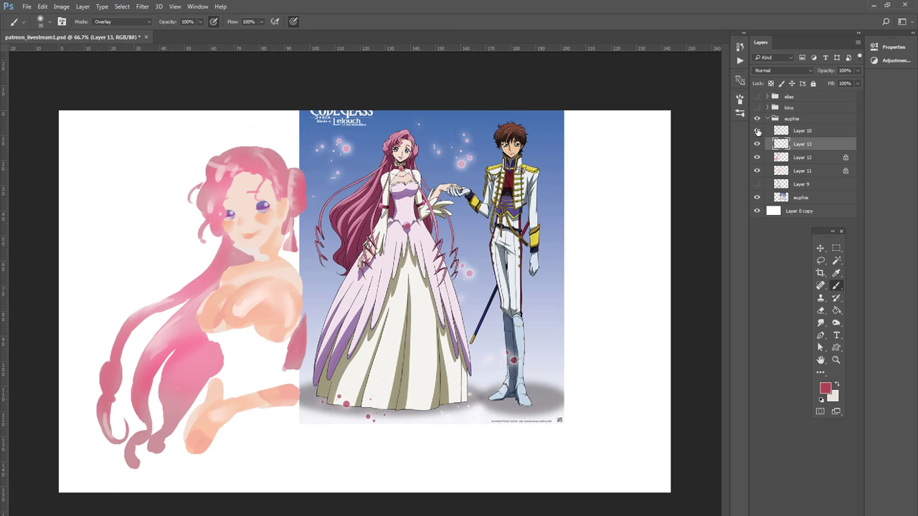
{"action": "left_click", "coordinate": [757, 130]}
{"action": "left_click", "coordinate": [757, 145]}
{"action": "left_click", "coordinate": [757, 145]}
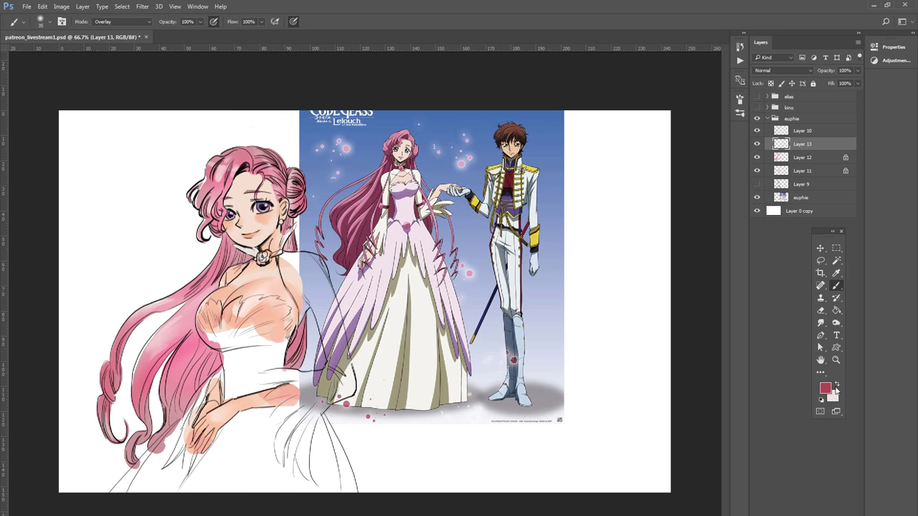
Step: Make light pink the painting colour and set the brush blend mode to Normal
{"action": "left_click", "coordinate": [836, 385]}
{"action": "key", "text": "ctrl+plus"}
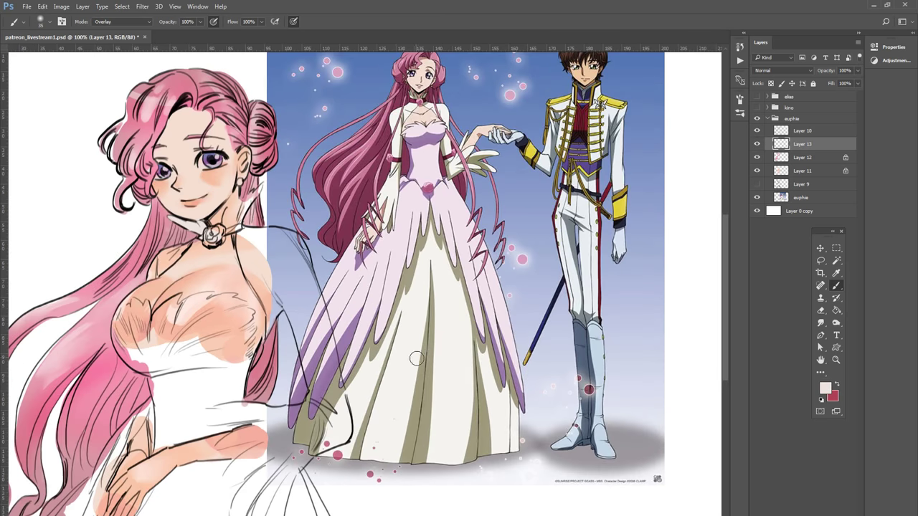
{"action": "left_click_drag", "start_coordinate": [429, 311], "coordinate": [576, 330]}
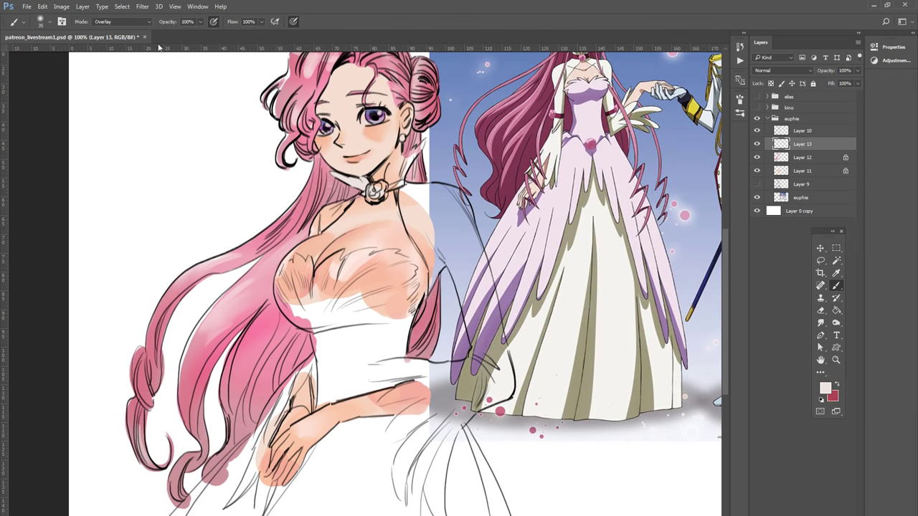
{"action": "left_click", "coordinate": [133, 27]}
{"action": "left_click", "coordinate": [133, 30]}
Step: Choose a hard round brush preset and set its size to 25
{"action": "left_click", "coordinate": [49, 24]}
{"action": "left_click", "coordinate": [52, 119]}
{"action": "left_click", "coordinate": [259, 13]}
{"action": "key", "text": "bracketleft"}
{"action": "key", "text": "bracketleft"}
{"action": "key", "text": "bracketleft"}
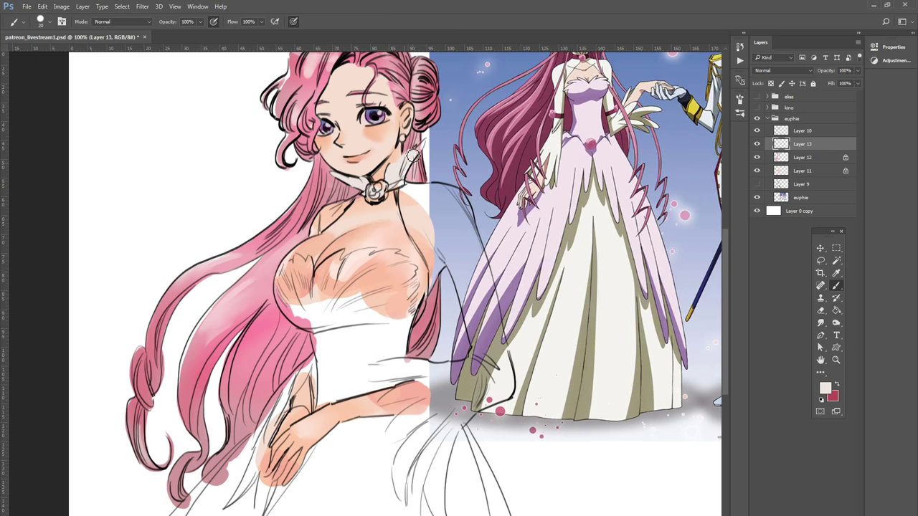
{"action": "key", "text": "bracketleft"}
{"action": "key", "text": "bracketleft"}
{"action": "key", "text": "bracketright"}
{"action": "key", "text": "bracketright"}
{"action": "key", "text": "bracketright"}
Step: Paint the light bolero colour over both shoulders, trimming with the eraser
{"action": "left_click_drag", "start_coordinate": [317, 233], "coordinate": [339, 214]}
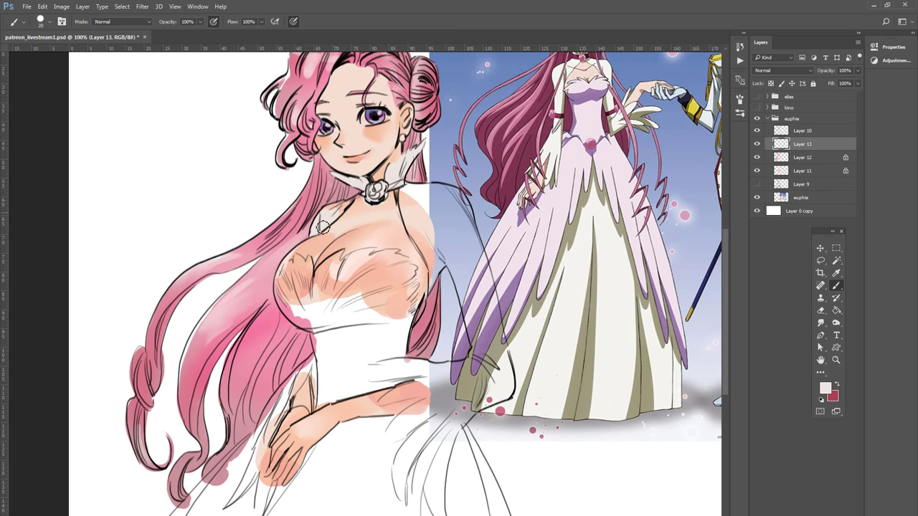
{"action": "key", "text": "bracketleft"}
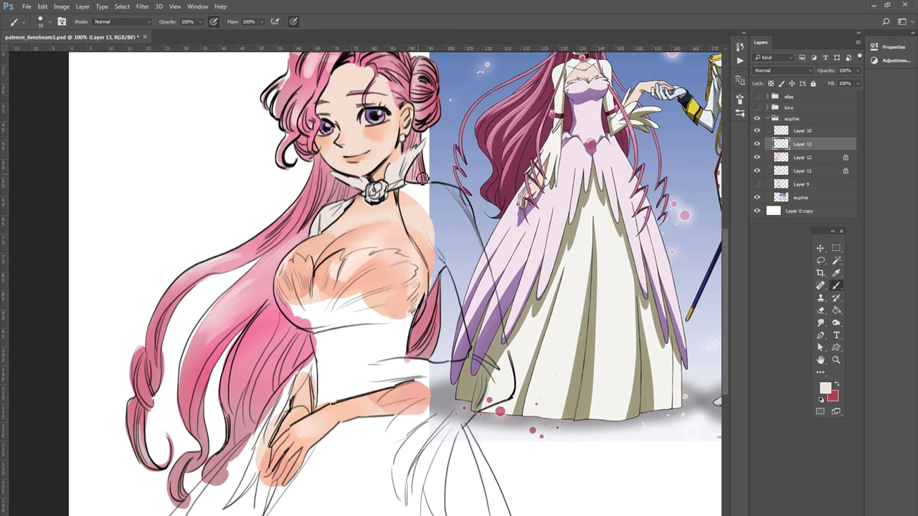
{"action": "key", "text": "bracketright"}
{"action": "mouse_move", "coordinate": [404, 190]}
{"action": "left_mouse_down"}
{"action": "mouse_move", "coordinate": [456, 198]}
{"action": "mouse_move", "coordinate": [466, 244]}
{"action": "left_mouse_up"}
{"action": "key", "text": "e"}
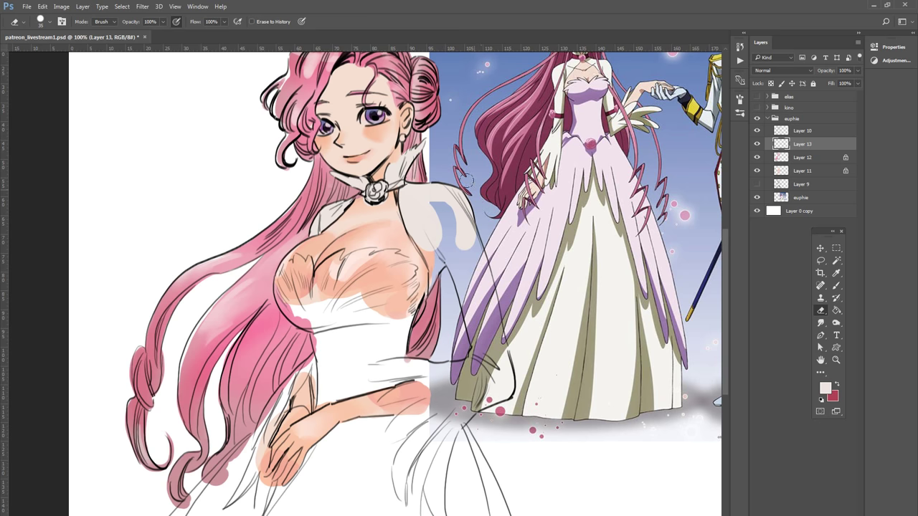
{"action": "key", "text": "b"}
Step: Extend the light sleeve colour down the arm and erase its right edge clean
{"action": "mouse_move", "coordinate": [439, 211]}
{"action": "left_mouse_down"}
{"action": "mouse_move", "coordinate": [459, 251]}
{"action": "mouse_move", "coordinate": [445, 215]}
{"action": "mouse_move", "coordinate": [425, 235]}
{"action": "mouse_move", "coordinate": [420, 281]}
{"action": "left_mouse_up"}
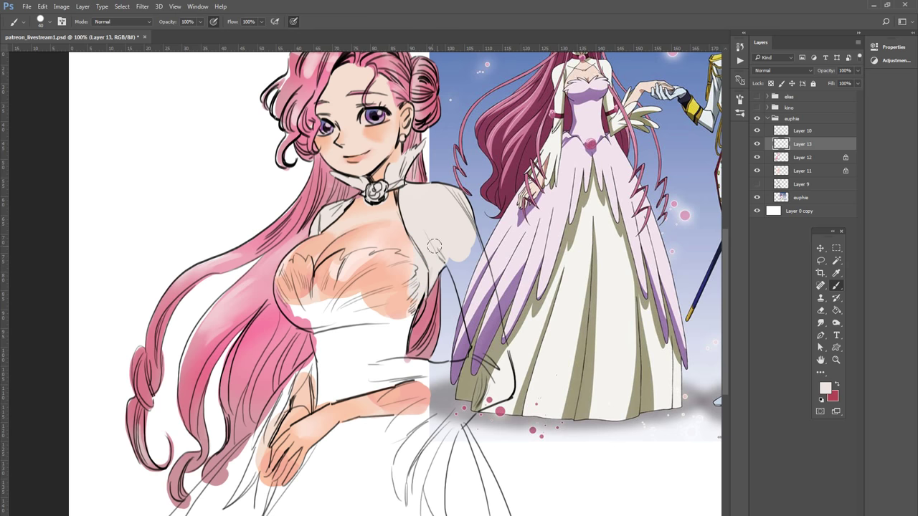
{"action": "key", "text": "e"}
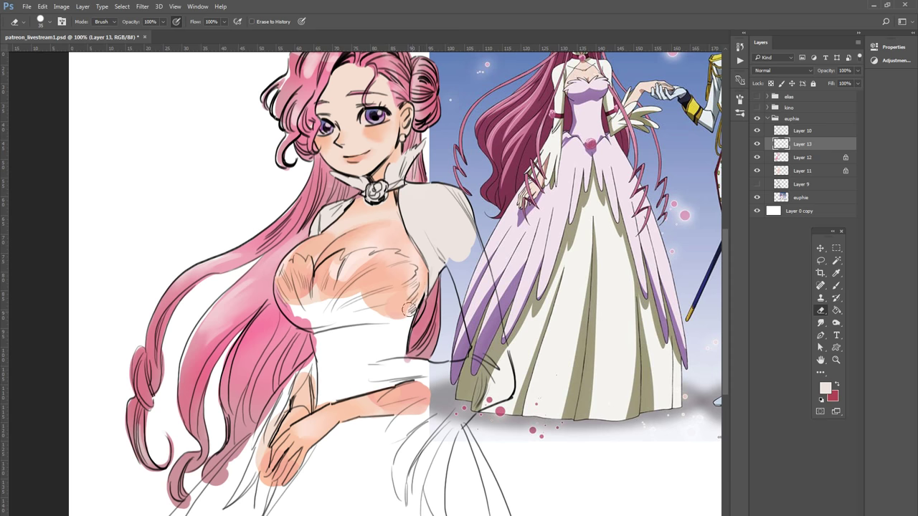
{"action": "key", "text": "b"}
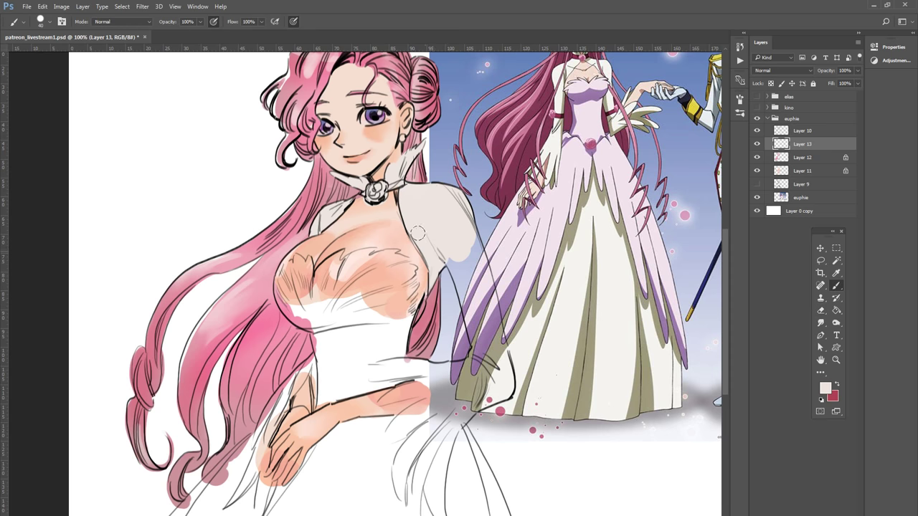
{"action": "mouse_move", "coordinate": [445, 236]}
{"action": "left_mouse_down"}
{"action": "mouse_move", "coordinate": [470, 294]}
{"action": "mouse_move", "coordinate": [459, 287]}
{"action": "mouse_move", "coordinate": [474, 289]}
{"action": "mouse_move", "coordinate": [475, 281]}
{"action": "mouse_move", "coordinate": [485, 296]}
{"action": "left_mouse_up"}
{"action": "key", "text": "e"}
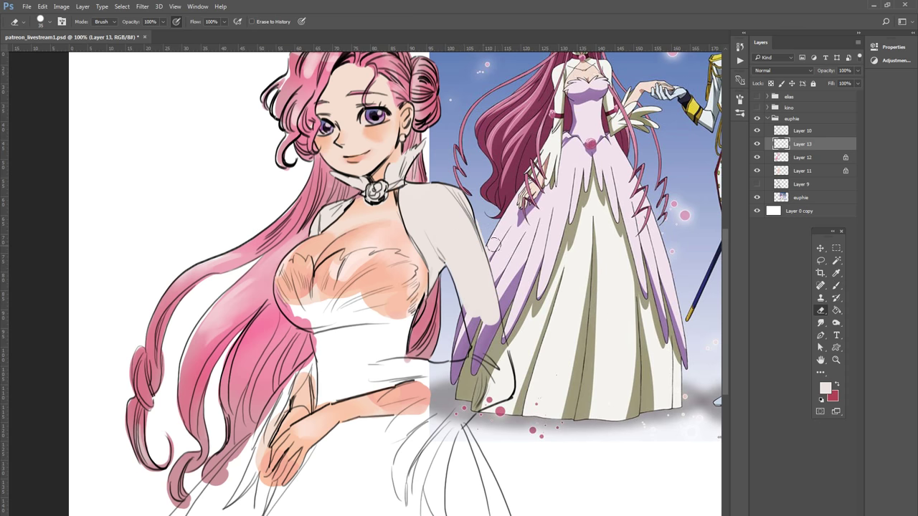
{"action": "left_click_drag", "start_coordinate": [494, 243], "coordinate": [492, 242]}
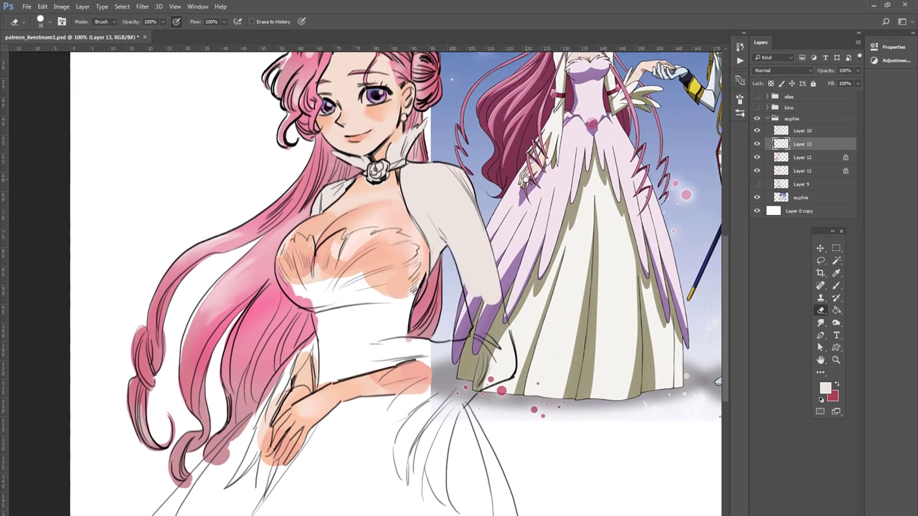
Step: Paint light grey down the sleeve over the hand and waist, and lighten the chest's left edge
{"action": "mouse_move", "coordinate": [507, 293]}
{"action": "left_mouse_down"}
{"action": "mouse_move", "coordinate": [519, 245]}
{"action": "mouse_move", "coordinate": [485, 287]}
{"action": "left_mouse_up"}
{"action": "key", "text": "b"}
{"action": "mouse_move", "coordinate": [475, 247]}
{"action": "left_mouse_down"}
{"action": "mouse_move", "coordinate": [508, 337]}
{"action": "mouse_move", "coordinate": [495, 259]}
{"action": "left_mouse_up"}
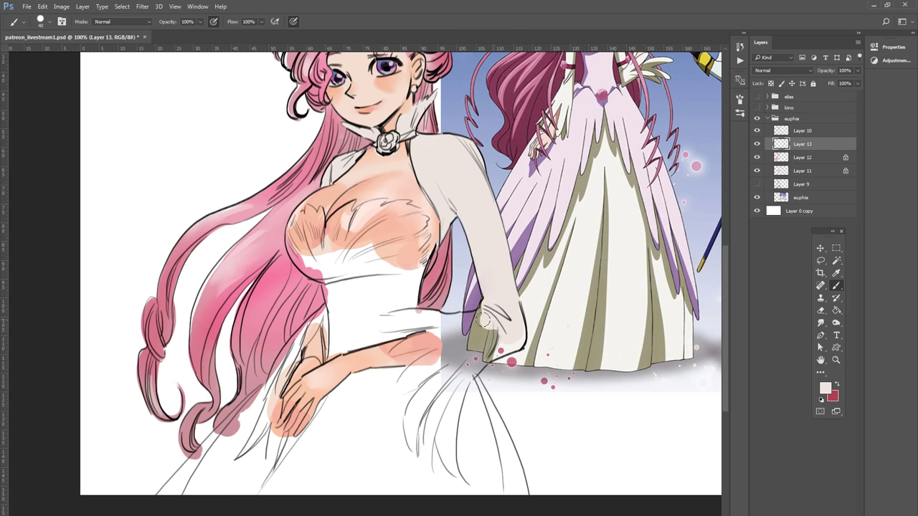
{"action": "mouse_move", "coordinate": [496, 315]}
{"action": "left_mouse_down"}
{"action": "mouse_move", "coordinate": [470, 317]}
{"action": "mouse_move", "coordinate": [495, 358]}
{"action": "mouse_move", "coordinate": [482, 345]}
{"action": "mouse_move", "coordinate": [467, 365]}
{"action": "left_mouse_up"}
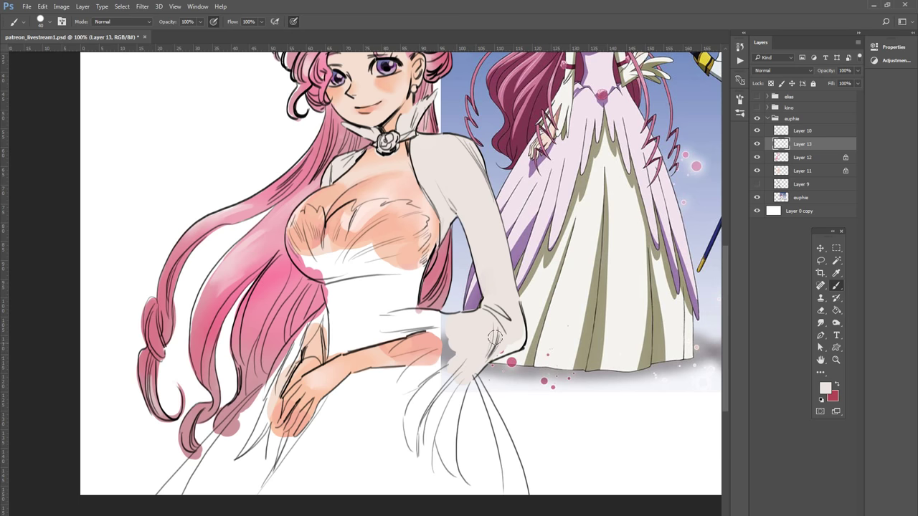
{"action": "mouse_move", "coordinate": [495, 337]}
{"action": "left_mouse_down"}
{"action": "mouse_move", "coordinate": [439, 358]}
{"action": "mouse_move", "coordinate": [402, 391]}
{"action": "mouse_move", "coordinate": [436, 361]}
{"action": "left_mouse_up"}
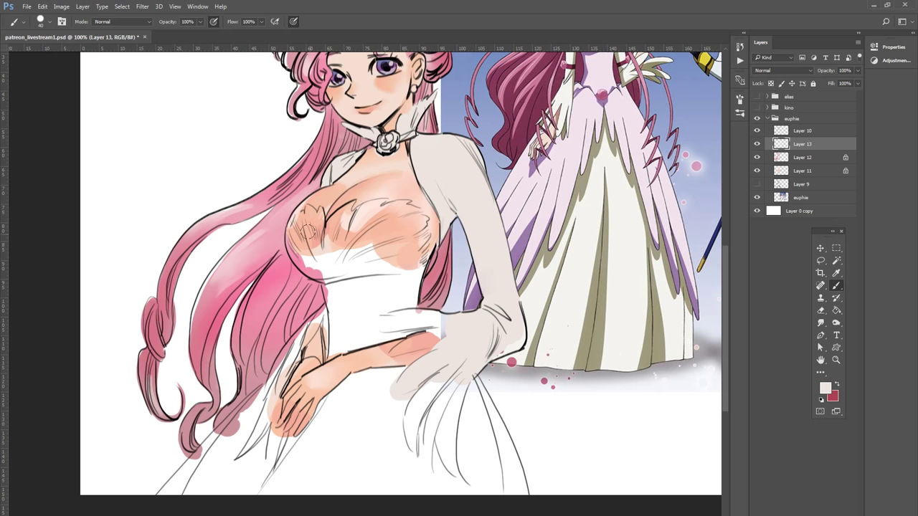
{"action": "mouse_move", "coordinate": [307, 229]}
{"action": "left_mouse_down"}
{"action": "mouse_move", "coordinate": [296, 252]}
{"action": "mouse_move", "coordinate": [295, 231]}
{"action": "mouse_move", "coordinate": [312, 273]}
{"action": "mouse_move", "coordinate": [306, 279]}
{"action": "mouse_move", "coordinate": [337, 278]}
{"action": "mouse_move", "coordinate": [294, 223]}
{"action": "mouse_move", "coordinate": [373, 262]}
{"action": "left_mouse_up"}
{"action": "key", "text": "e"}
{"action": "key", "text": "b"}
Step: Sketch fine fold lines on the chest and cover the peach shading beneath it with grey
{"action": "key", "text": "bracketleft"}
{"action": "key", "text": "bracketleft"}
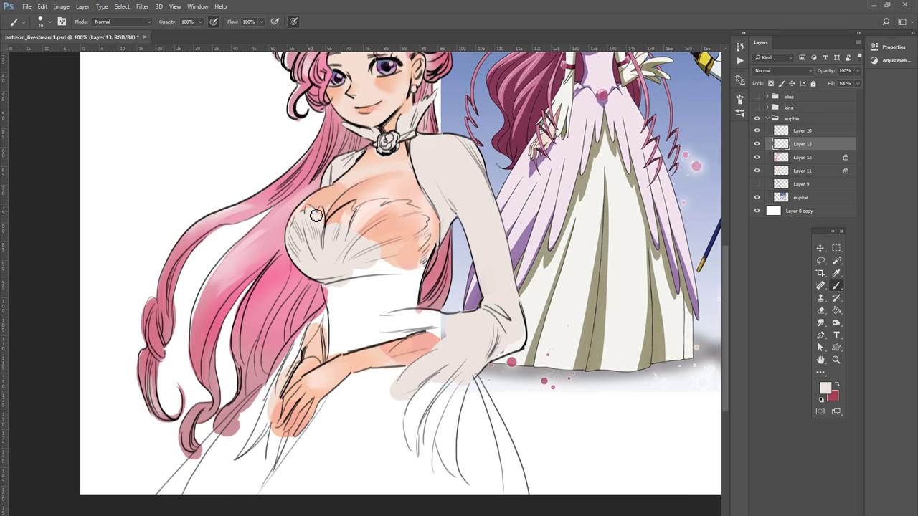
{"action": "left_click_drag", "start_coordinate": [312, 217], "coordinate": [320, 212]}
{"action": "key", "text": "bracketright"}
{"action": "key", "text": "bracketright"}
{"action": "key", "text": "bracketright"}
{"action": "key", "text": "bracketleft"}
{"action": "key", "text": "bracketleft"}
{"action": "key", "text": "bracketleft"}
{"action": "key", "text": "bracketleft"}
{"action": "key", "text": "bracketleft"}
{"action": "key", "text": "bracketleft"}
{"action": "key", "text": "bracketright"}
{"action": "key", "text": "bracketright"}
{"action": "key", "text": "bracketright"}
{"action": "key", "text": "bracketleft"}
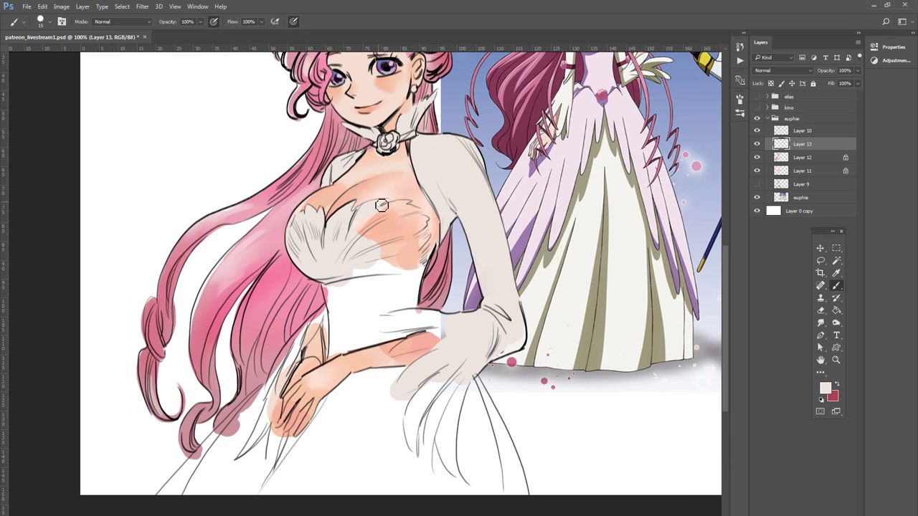
{"action": "key", "text": "bracketright"}
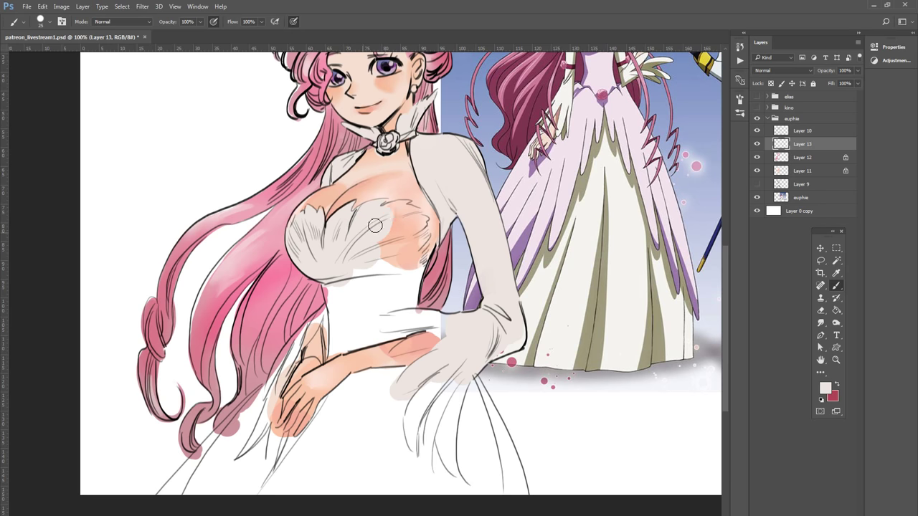
{"action": "key", "text": "bracketleft"}
{"action": "key", "text": "bracketleft"}
{"action": "key", "text": "bracketright"}
{"action": "key", "text": "bracketright"}
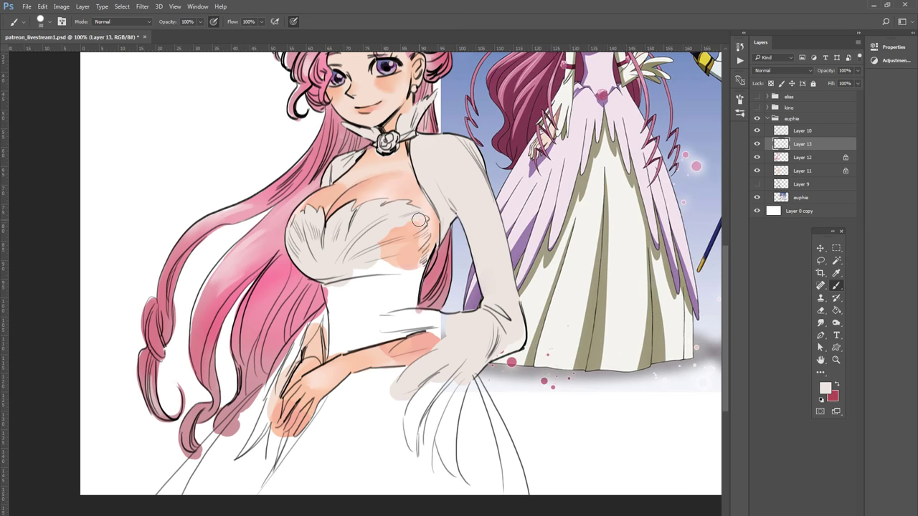
{"action": "mouse_move", "coordinate": [419, 220]}
{"action": "left_mouse_down"}
{"action": "mouse_move", "coordinate": [394, 241]}
{"action": "mouse_move", "coordinate": [421, 242]}
{"action": "mouse_move", "coordinate": [416, 269]}
{"action": "mouse_move", "coordinate": [365, 270]}
{"action": "mouse_move", "coordinate": [368, 292]}
{"action": "mouse_move", "coordinate": [352, 308]}
{"action": "left_mouse_up"}
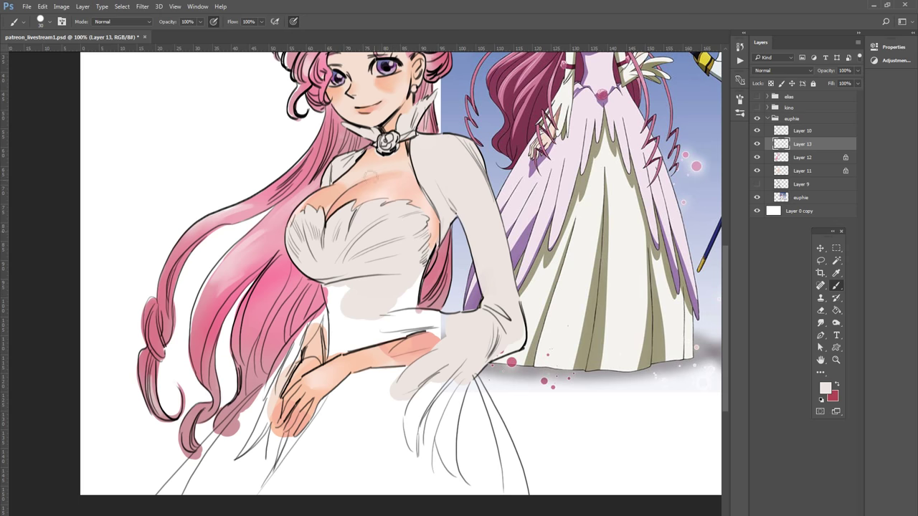
{"action": "left_click_drag", "start_coordinate": [492, 311], "coordinate": [531, 261]}
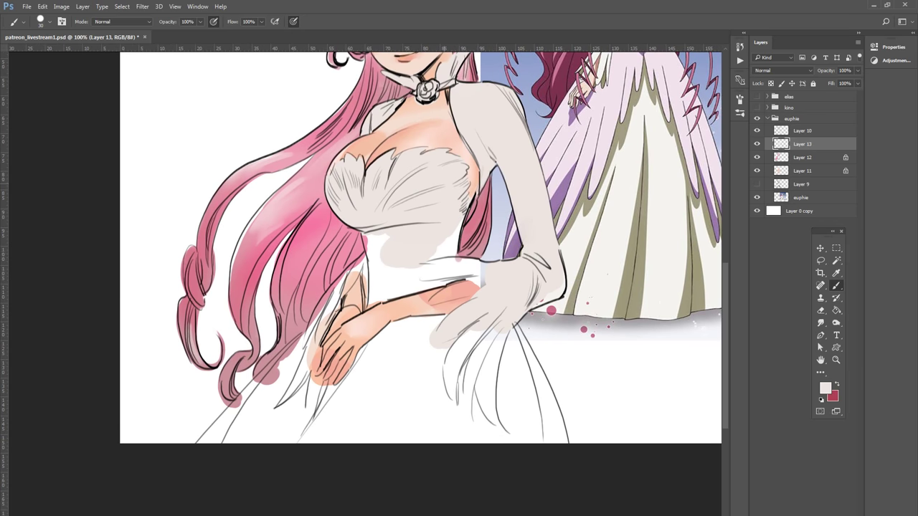
Step: Fill the chest gaps, waistband and skirt below the hand with beige, lightening the peach forearm
{"action": "mouse_move", "coordinate": [380, 247]}
{"action": "left_mouse_down"}
{"action": "mouse_move", "coordinate": [367, 230]}
{"action": "mouse_move", "coordinate": [370, 295]}
{"action": "left_mouse_up"}
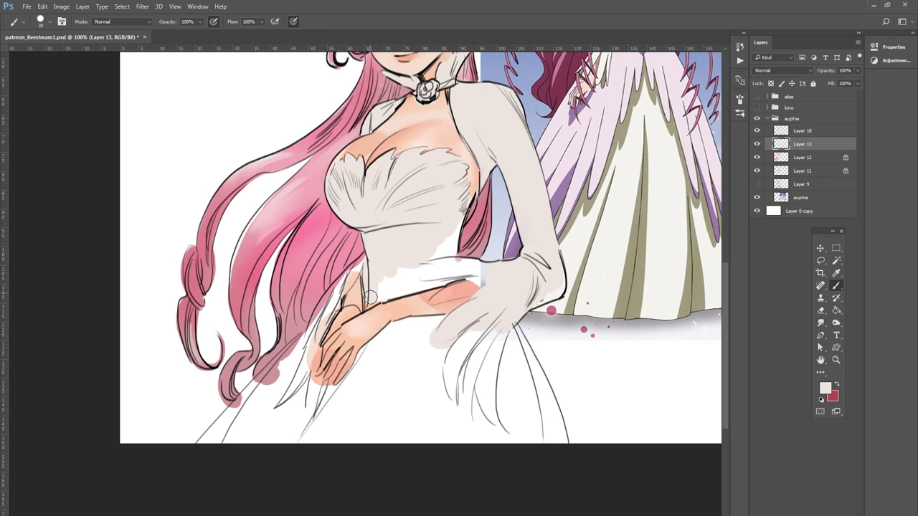
{"action": "key", "text": "bracketleft"}
{"action": "key", "text": "bracketleft"}
{"action": "key", "text": "bracketleft"}
{"action": "key", "text": "bracketright"}
{"action": "key", "text": "bracketright"}
{"action": "key", "text": "bracketright"}
{"action": "mouse_move", "coordinate": [381, 284]}
{"action": "left_mouse_down"}
{"action": "mouse_move", "coordinate": [405, 270]}
{"action": "mouse_move", "coordinate": [441, 273]}
{"action": "mouse_move", "coordinate": [414, 276]}
{"action": "mouse_move", "coordinate": [439, 257]}
{"action": "left_mouse_up"}
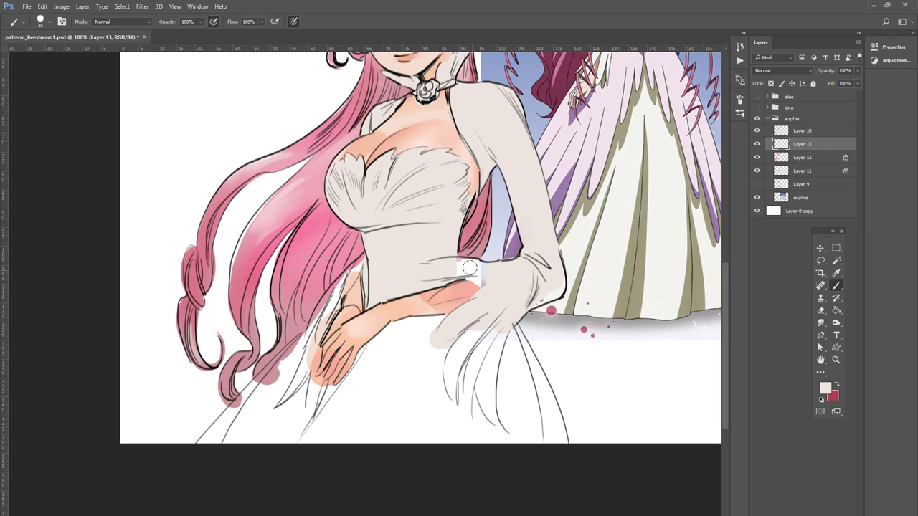
{"action": "mouse_move", "coordinate": [456, 273]}
{"action": "left_mouse_down"}
{"action": "mouse_move", "coordinate": [479, 267]}
{"action": "mouse_move", "coordinate": [485, 284]}
{"action": "left_mouse_up"}
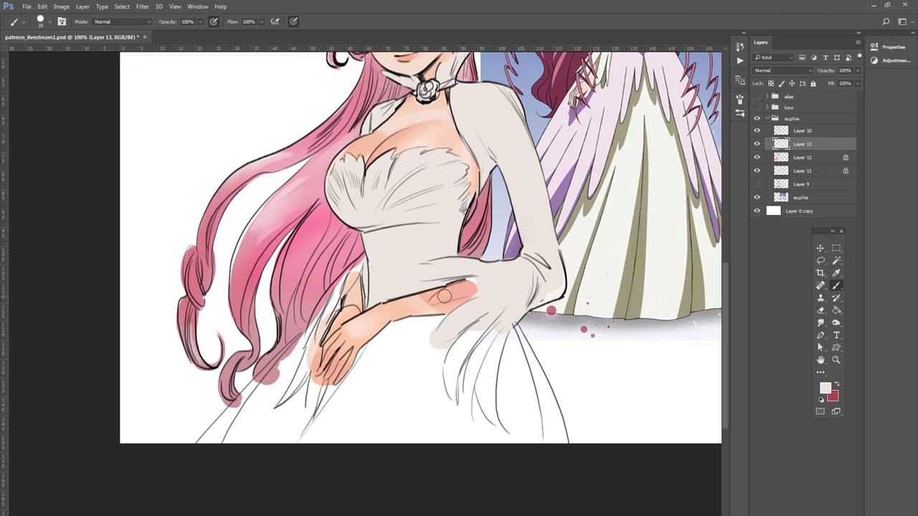
{"action": "mouse_move", "coordinate": [438, 303]}
{"action": "left_mouse_down"}
{"action": "mouse_move", "coordinate": [487, 281]}
{"action": "mouse_move", "coordinate": [444, 300]}
{"action": "mouse_move", "coordinate": [489, 290]}
{"action": "left_mouse_up"}
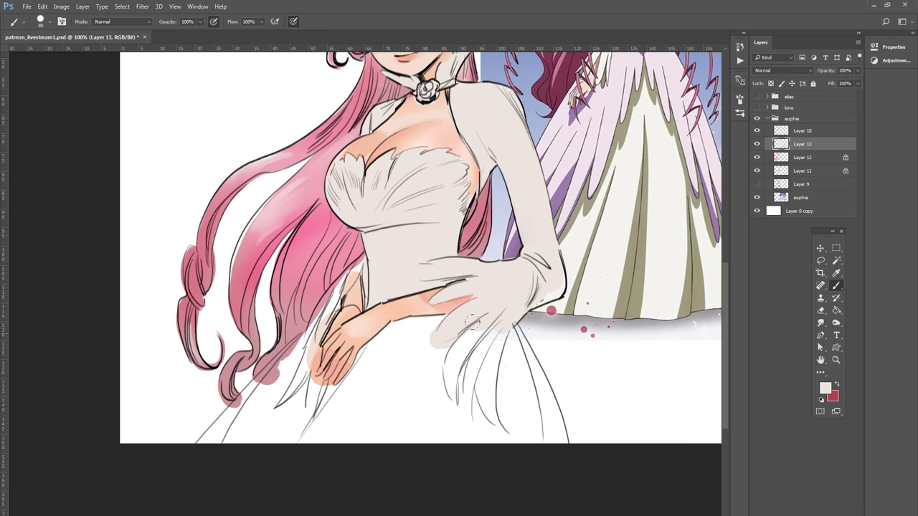
{"action": "mouse_move", "coordinate": [471, 322]}
{"action": "left_mouse_down"}
{"action": "mouse_move", "coordinate": [446, 427]}
{"action": "mouse_move", "coordinate": [500, 392]}
{"action": "mouse_move", "coordinate": [509, 367]}
{"action": "mouse_move", "coordinate": [521, 403]}
{"action": "mouse_move", "coordinate": [523, 368]}
{"action": "left_mouse_up"}
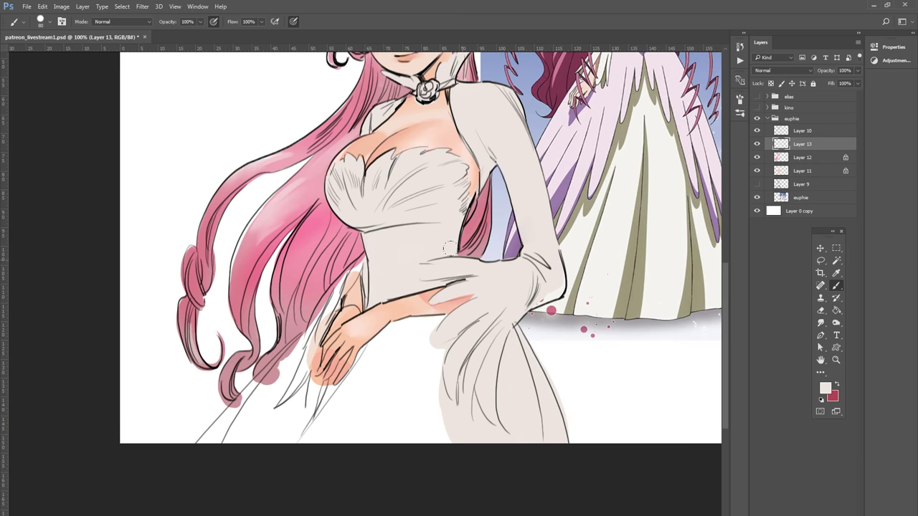
Step: Brush grey-beige over the skirt beside the hand and hair, and line the arm's edge darker
{"action": "mouse_move", "coordinate": [366, 354]}
{"action": "left_mouse_down"}
{"action": "mouse_move", "coordinate": [403, 337]}
{"action": "mouse_move", "coordinate": [393, 329]}
{"action": "mouse_move", "coordinate": [427, 325]}
{"action": "mouse_move", "coordinate": [413, 388]}
{"action": "mouse_move", "coordinate": [447, 424]}
{"action": "mouse_move", "coordinate": [327, 443]}
{"action": "mouse_move", "coordinate": [316, 424]}
{"action": "mouse_move", "coordinate": [254, 407]}
{"action": "mouse_move", "coordinate": [222, 434]}
{"action": "mouse_move", "coordinate": [266, 391]}
{"action": "mouse_move", "coordinate": [215, 438]}
{"action": "mouse_move", "coordinate": [258, 386]}
{"action": "mouse_move", "coordinate": [298, 380]}
{"action": "mouse_move", "coordinate": [333, 397]}
{"action": "left_mouse_up"}
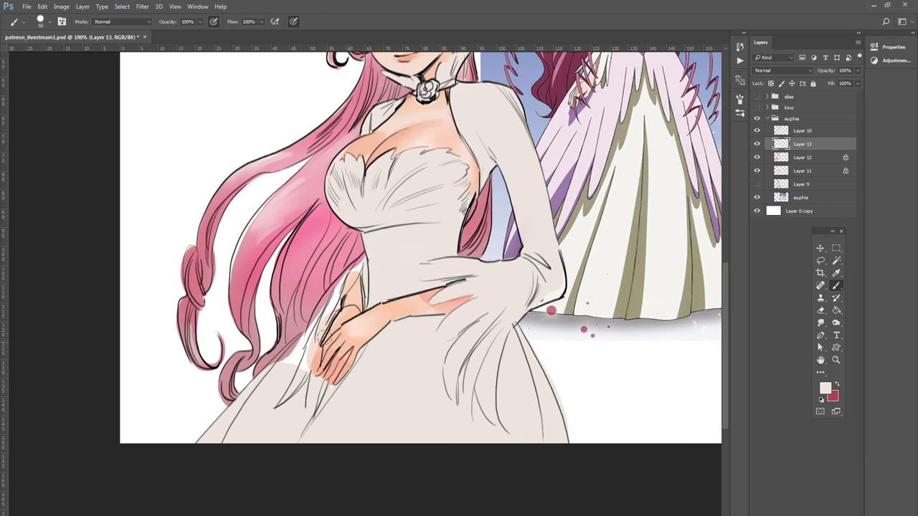
{"action": "mouse_move", "coordinate": [287, 366]}
{"action": "left_mouse_down"}
{"action": "mouse_move", "coordinate": [266, 379]}
{"action": "mouse_move", "coordinate": [300, 345]}
{"action": "mouse_move", "coordinate": [297, 375]}
{"action": "mouse_move", "coordinate": [311, 352]}
{"action": "mouse_move", "coordinate": [313, 359]}
{"action": "left_mouse_up"}
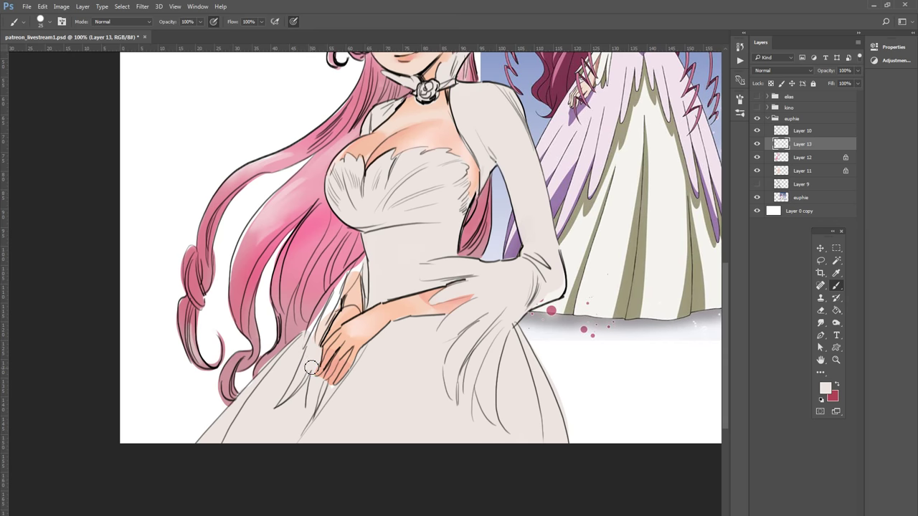
{"action": "key", "text": "bracketleft"}
{"action": "key", "text": "bracketleft"}
{"action": "key", "text": "bracketleft"}
{"action": "key", "text": "bracketright"}
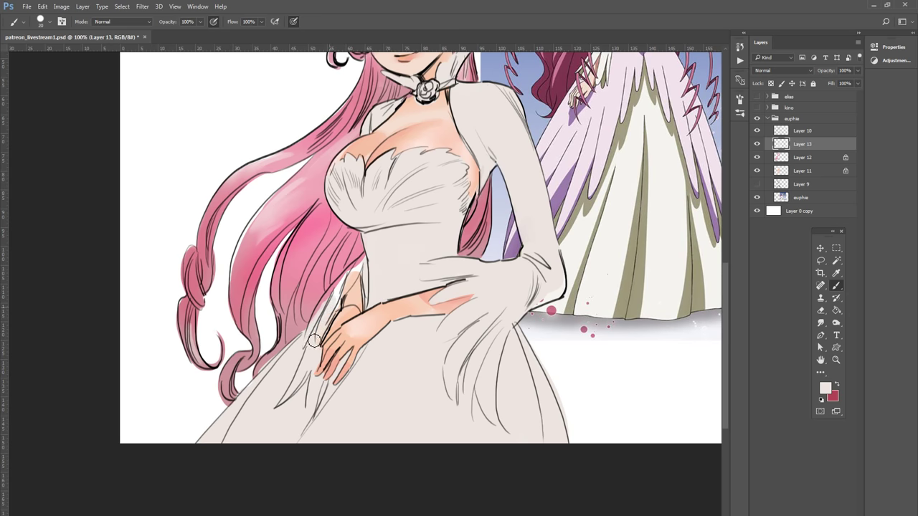
{"action": "left_click_drag", "start_coordinate": [314, 341], "coordinate": [340, 289]}
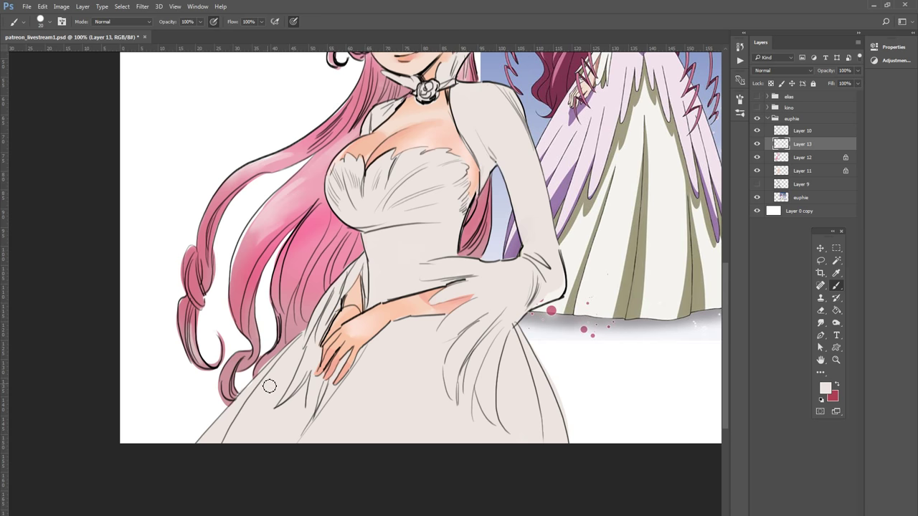
{"action": "key", "text": "e"}
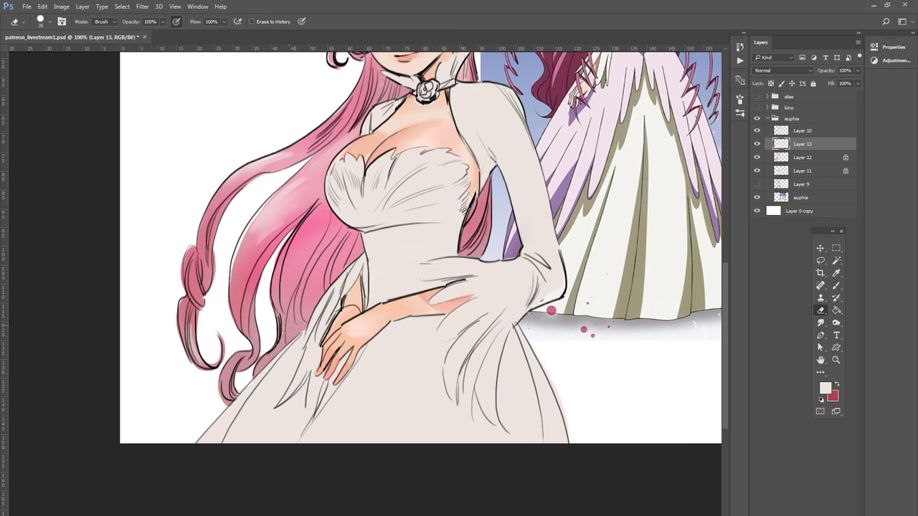
{"action": "left_click_drag", "start_coordinate": [371, 262], "coordinate": [359, 347]}
{"action": "key", "text": "b"}
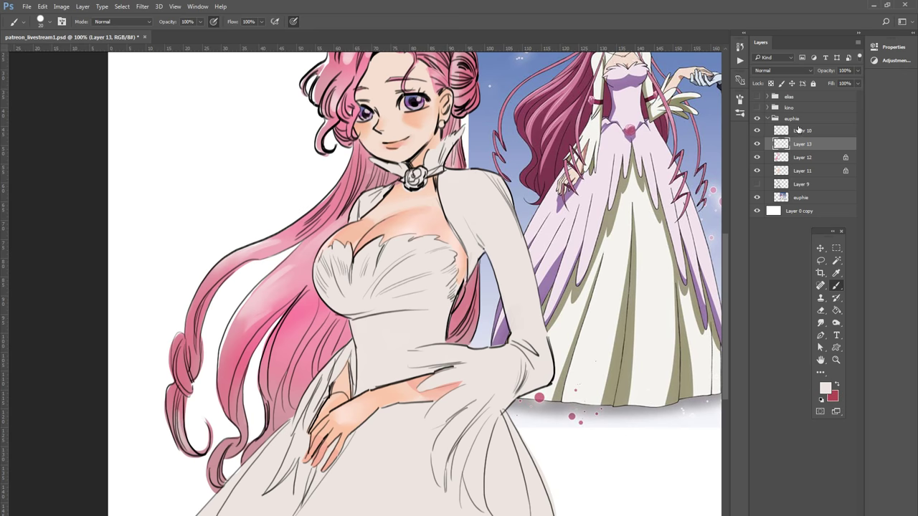
Step: On Layer 10, draw the cuff rose ornament on the sleeve in black with a fine brush
{"action": "left_click", "coordinate": [799, 130]}
{"action": "left_click", "coordinate": [826, 389]}
{"action": "left_click", "coordinate": [381, 447]}
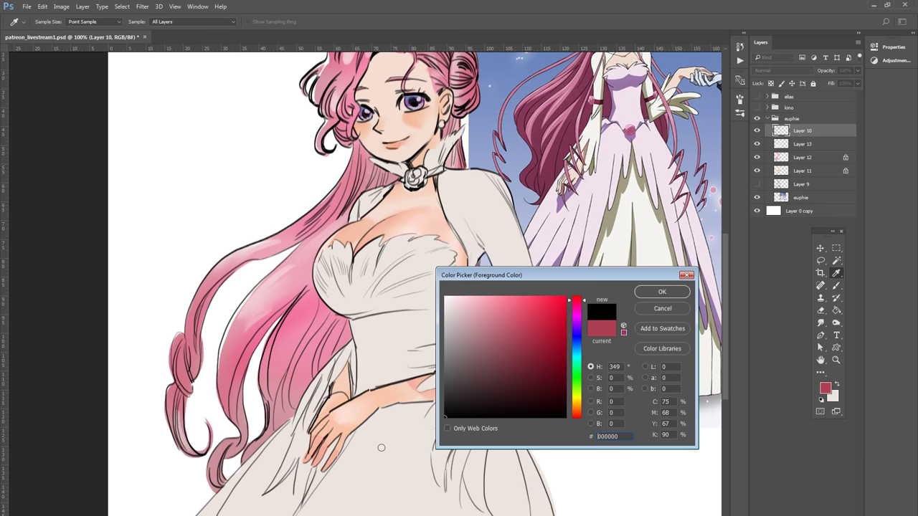
{"action": "left_click", "coordinate": [647, 293]}
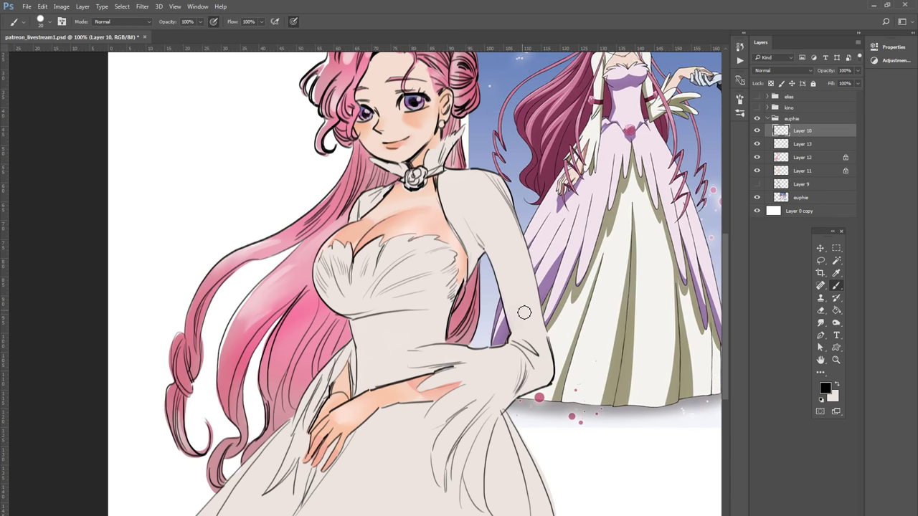
{"action": "key", "text": "bracketleft"}
{"action": "key", "text": "bracketleft"}
{"action": "key", "text": "bracketleft"}
{"action": "key", "text": "bracketleft"}
{"action": "key", "text": "bracketleft"}
{"action": "left_click_drag", "start_coordinate": [506, 319], "coordinate": [545, 309]}
{"action": "key", "text": "e"}
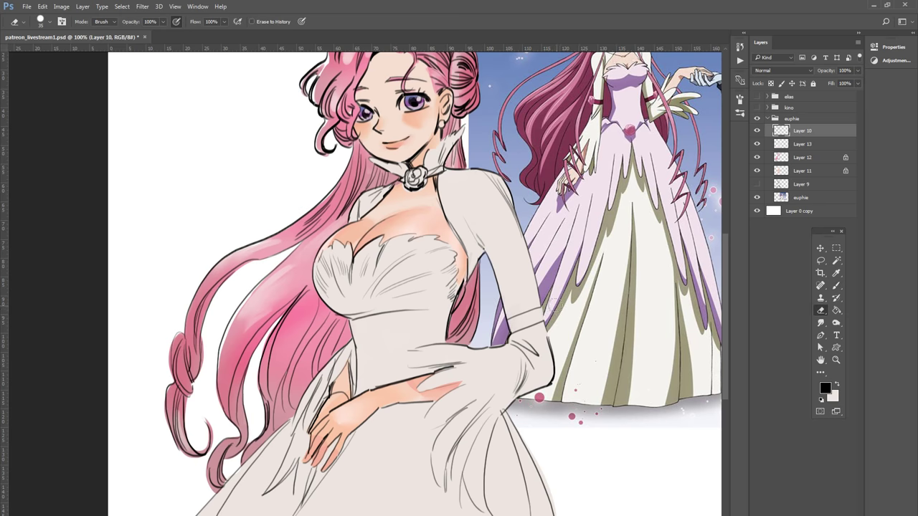
{"action": "key", "text": "b"}
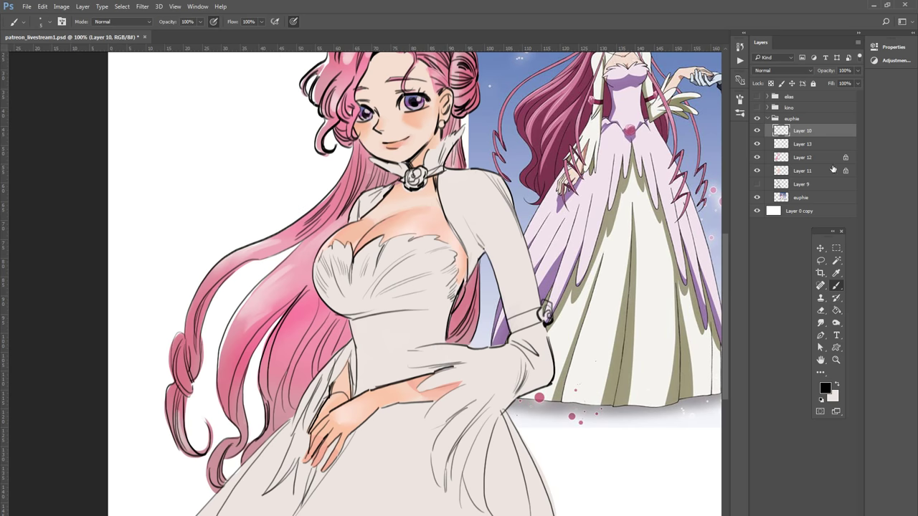
Step: On Layer 13, fill the cuff rose with the light grey colour
{"action": "left_click", "coordinate": [817, 143]}
{"action": "key", "text": "z"}
{"action": "key", "text": "b"}
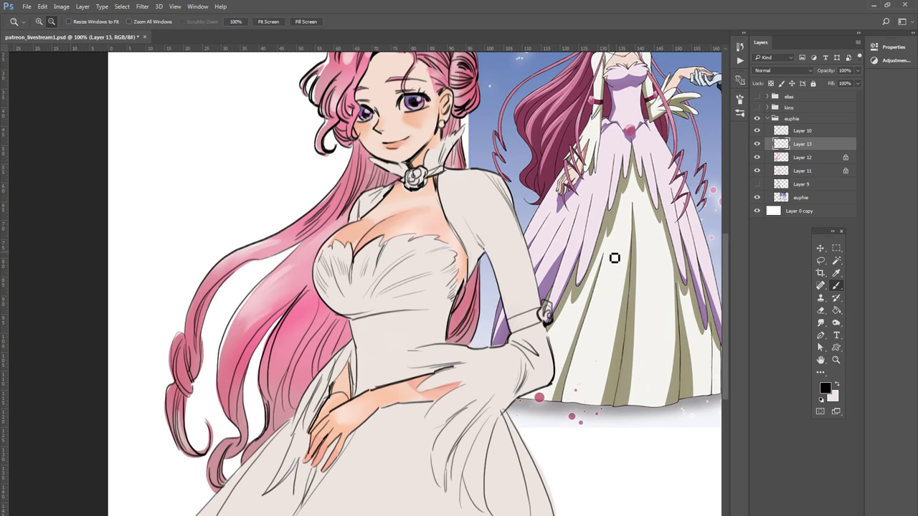
{"action": "key", "text": "x"}
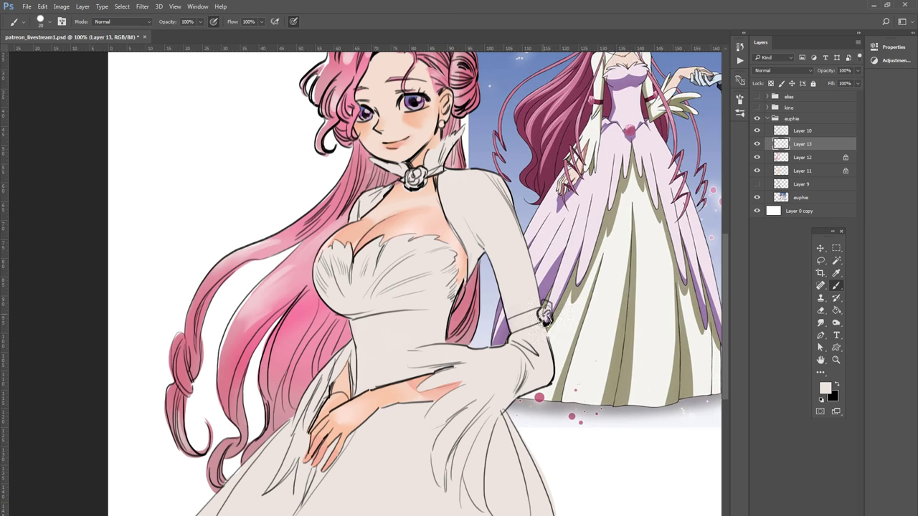
{"action": "left_click_drag", "start_coordinate": [554, 309], "coordinate": [557, 315]}
Step: Sample the hair's pink as the painting colour and switch to Layer 12
{"action": "left_click", "coordinate": [825, 389]}
{"action": "left_click", "coordinate": [261, 327]}
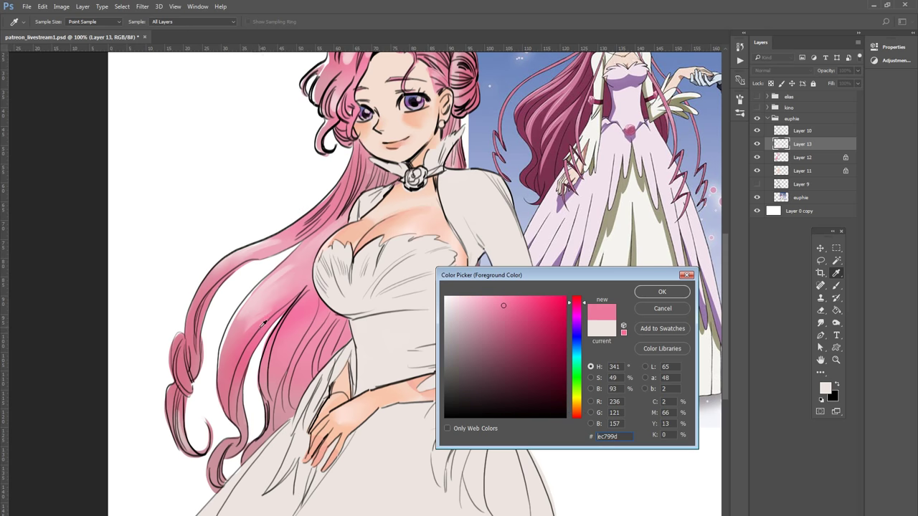
{"action": "left_click", "coordinate": [648, 294]}
{"action": "left_click", "coordinate": [801, 159]}
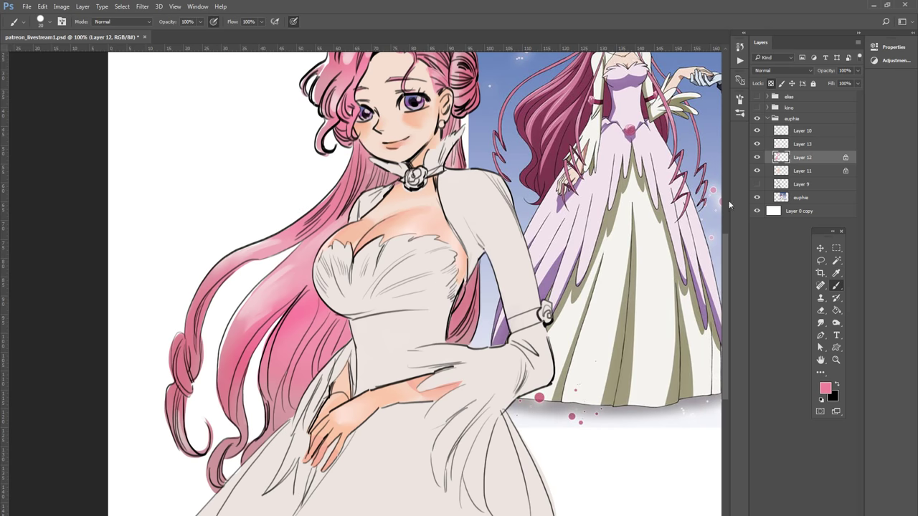
{"action": "left_click_drag", "start_coordinate": [400, 140], "coordinate": [391, 226]}
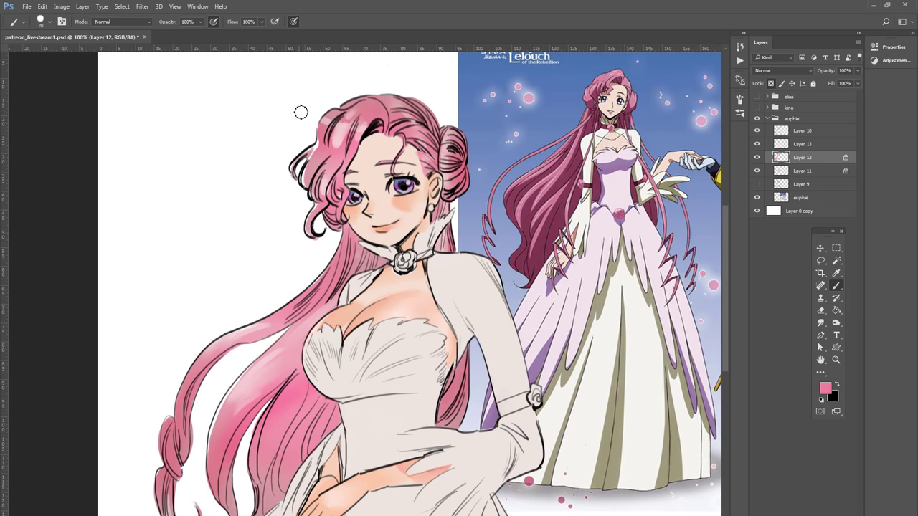
{"action": "key", "text": "bracketleft"}
{"action": "key", "text": "bracketright"}
{"action": "key", "text": "bracketright"}
{"action": "key", "text": "bracketright"}
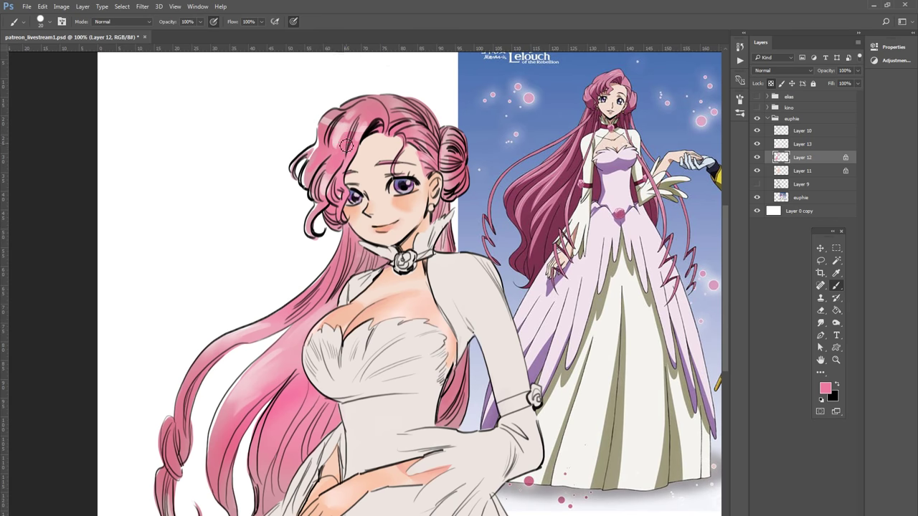
{"action": "key", "text": "bracketleft"}
{"action": "key", "text": "bracketleft"}
{"action": "key", "text": "bracketright"}
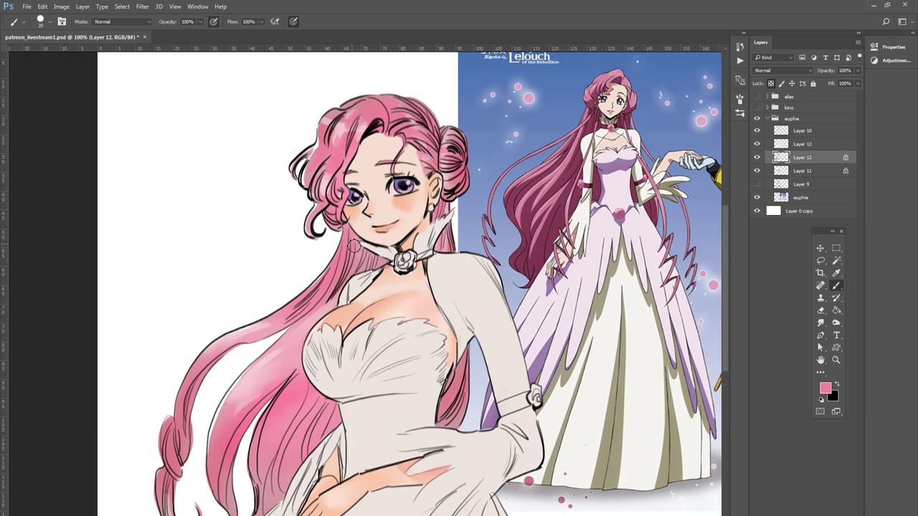
Step: Deepen the pink shading and darken the outer contour of the hair left of the chest
{"action": "left_click_drag", "start_coordinate": [335, 301], "coordinate": [314, 323]}
{"action": "left_click_drag", "start_coordinate": [232, 417], "coordinate": [307, 361]}
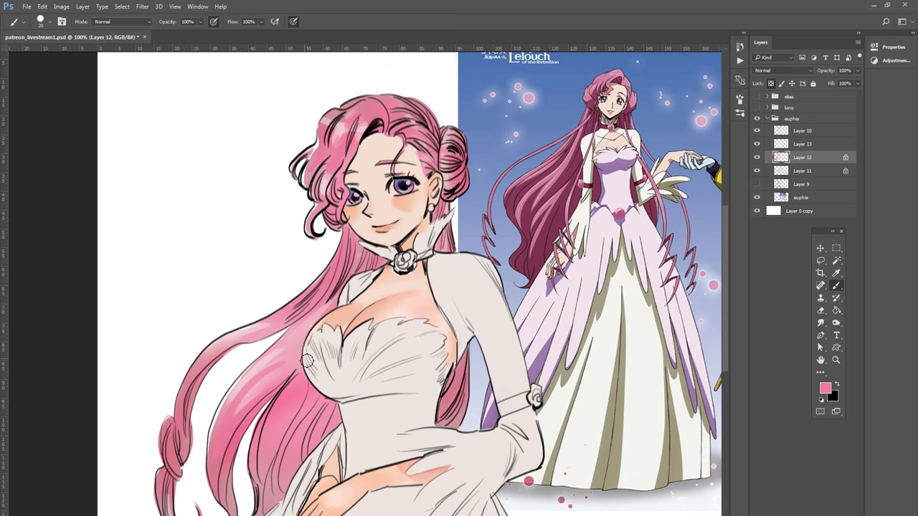
{"action": "left_click_drag", "start_coordinate": [248, 403], "coordinate": [308, 355]}
{"action": "left_click_drag", "start_coordinate": [258, 370], "coordinate": [343, 290]}
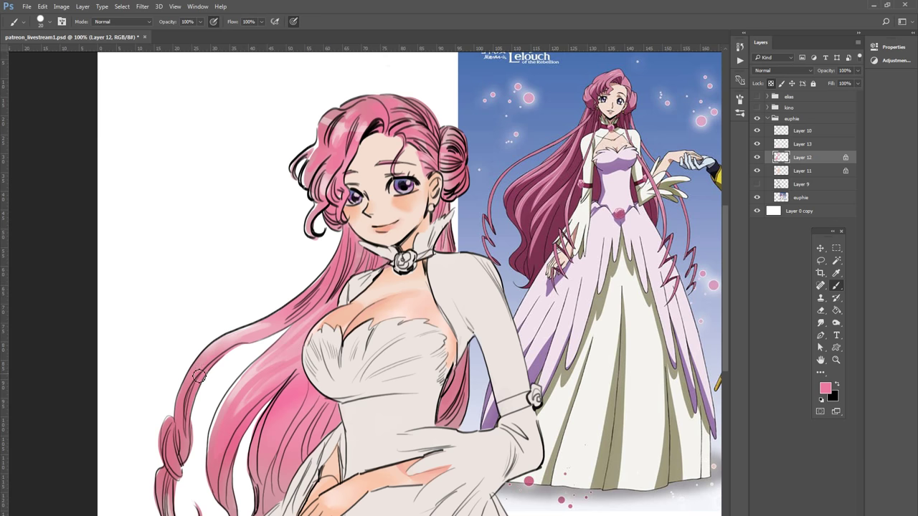
{"action": "left_click_drag", "start_coordinate": [209, 357], "coordinate": [287, 339]}
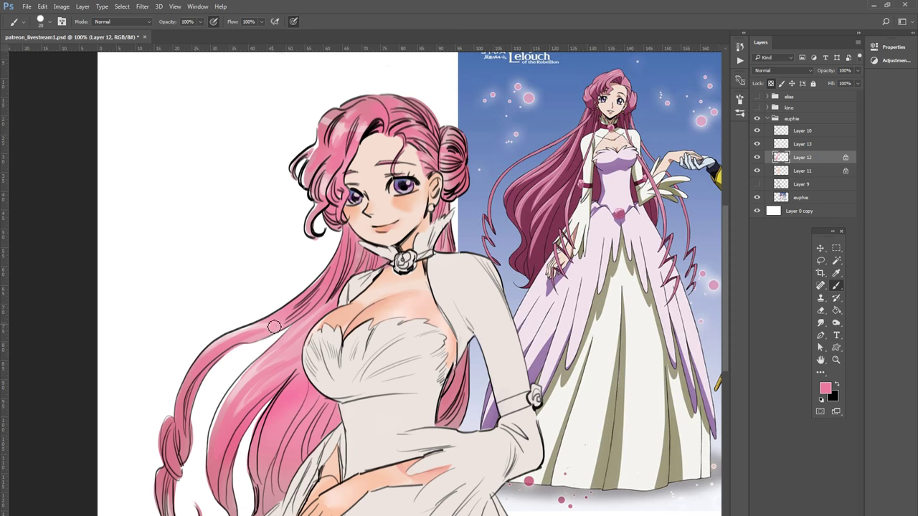
Step: Outline the left edge of the braid tip and strengthen the hair's pink shading
{"action": "left_click_drag", "start_coordinate": [348, 309], "coordinate": [352, 255]}
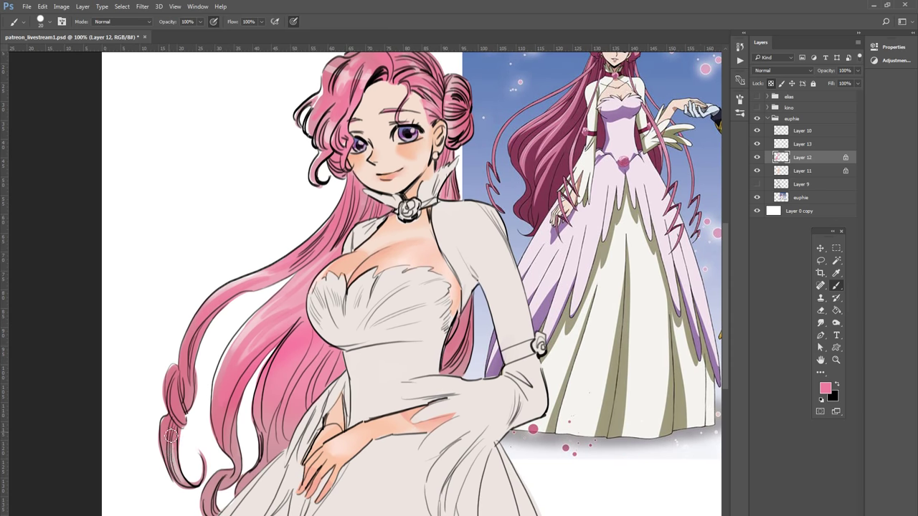
{"action": "left_click_drag", "start_coordinate": [171, 444], "coordinate": [201, 492]}
{"action": "left_click_drag", "start_coordinate": [281, 375], "coordinate": [289, 411]}
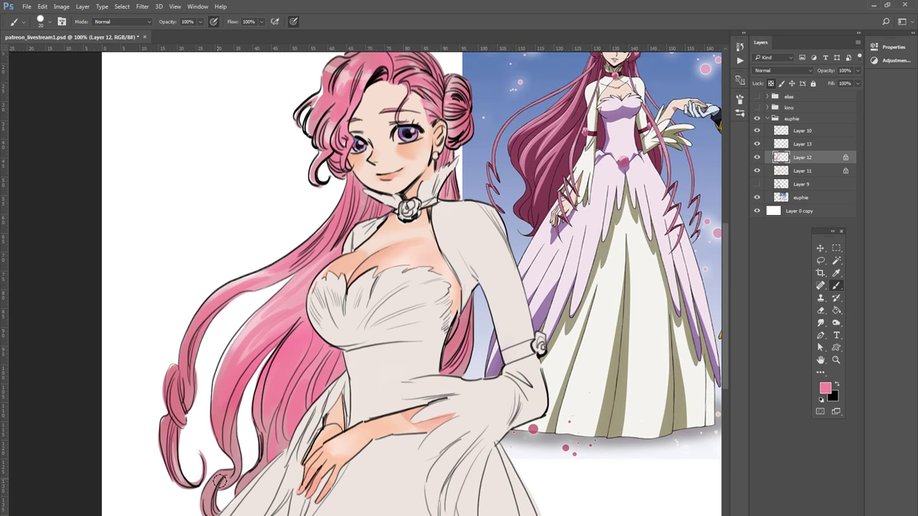
{"action": "key", "text": "ctrl+minus"}
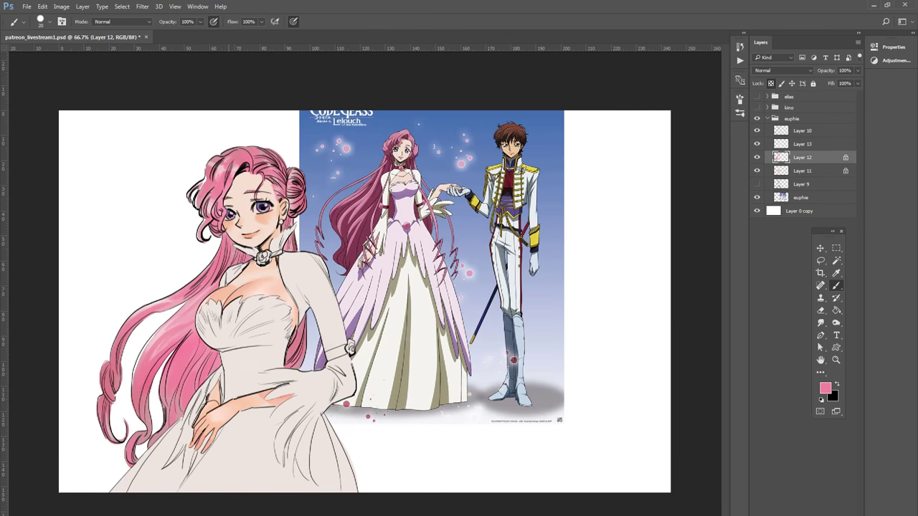
Step: Repaint the girl's mouth with an orange lip stroke
{"action": "key", "text": "ctrl+plus"}
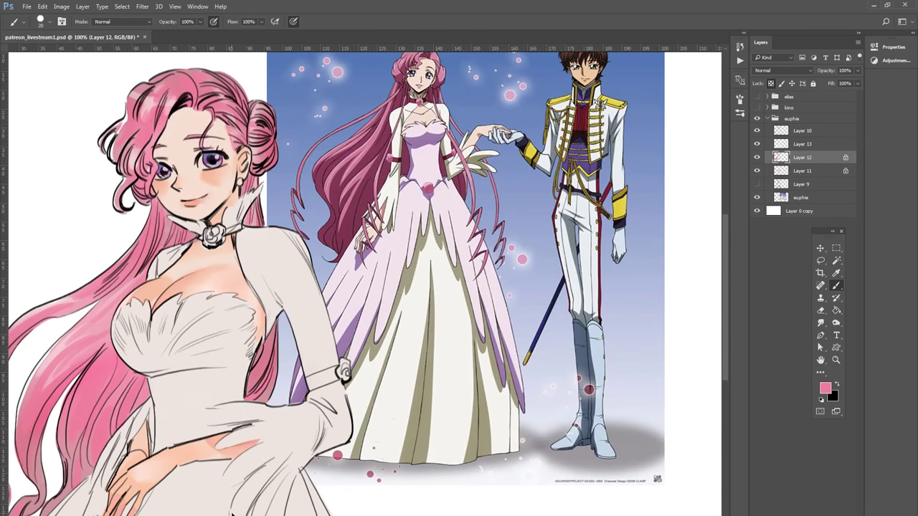
{"action": "left_click_drag", "start_coordinate": [280, 412], "coordinate": [439, 418]}
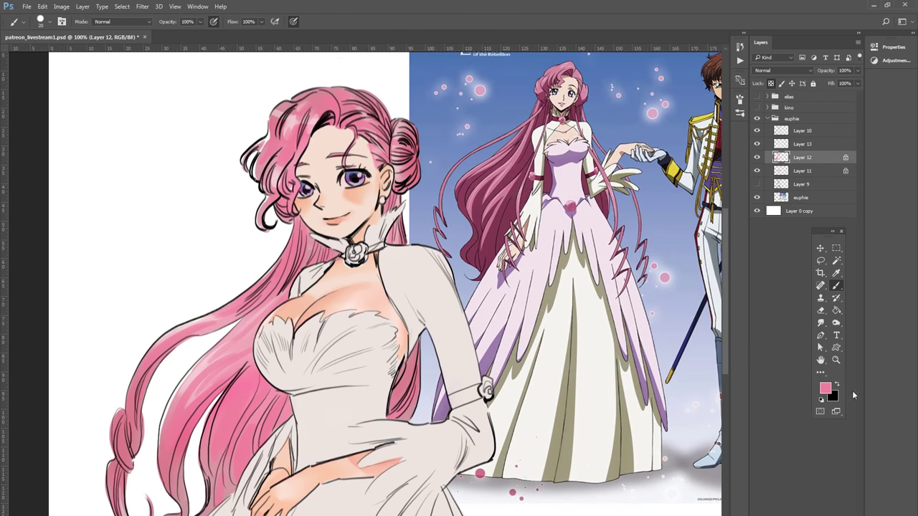
{"action": "left_click", "coordinate": [825, 389]}
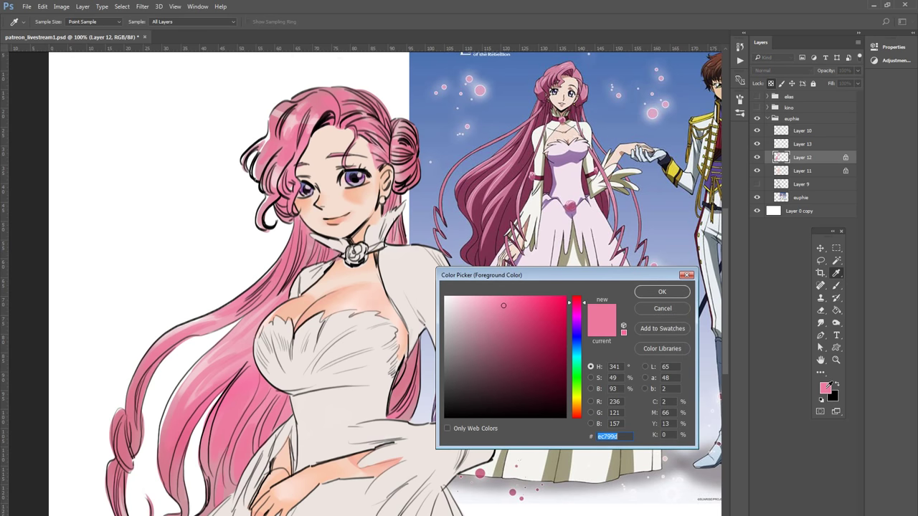
{"action": "left_click", "coordinate": [671, 310]}
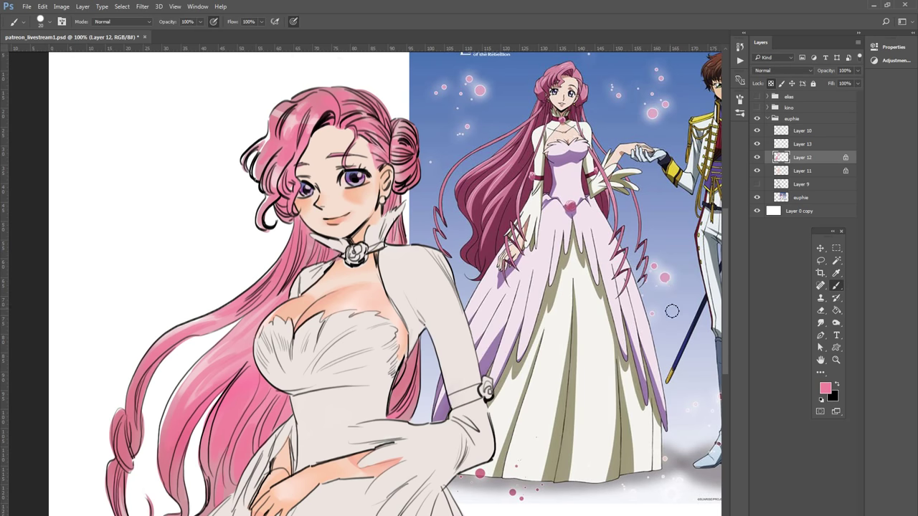
{"action": "left_click_drag", "start_coordinate": [331, 219], "coordinate": [346, 221]}
Step: On Layer 11, smudge the cheek blush softer
{"action": "left_click", "coordinate": [793, 171]}
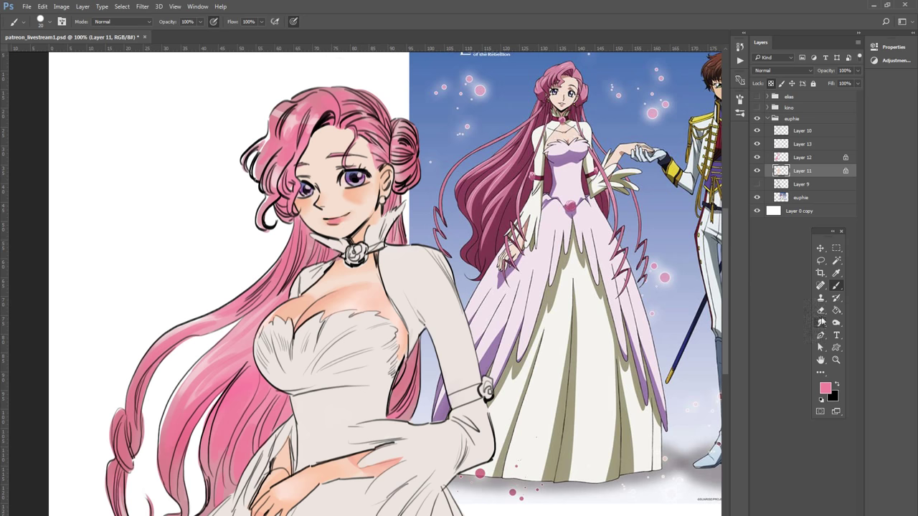
{"action": "left_click", "coordinate": [821, 323]}
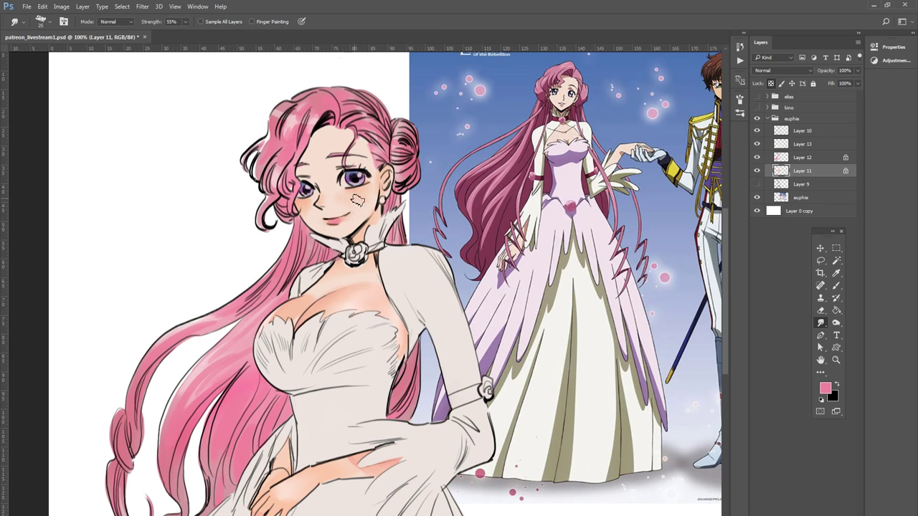
{"action": "key", "text": "b"}
Step: Set the foreground colour to pale yellow (#e8d977) for the earring
{"action": "left_click", "coordinate": [837, 385]}
{"action": "left_click", "coordinate": [825, 388]}
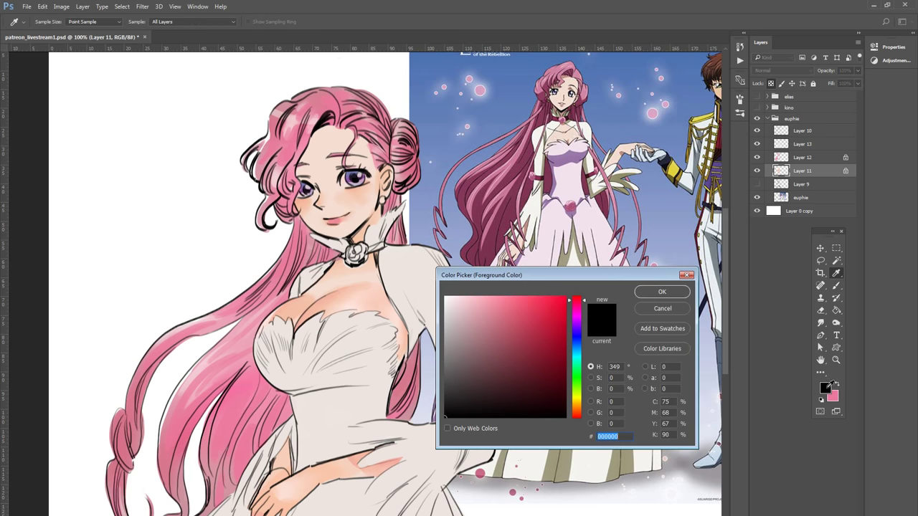
{"action": "left_click", "coordinate": [579, 401]}
{"action": "left_click", "coordinate": [520, 319]}
{"action": "left_click", "coordinate": [504, 312]}
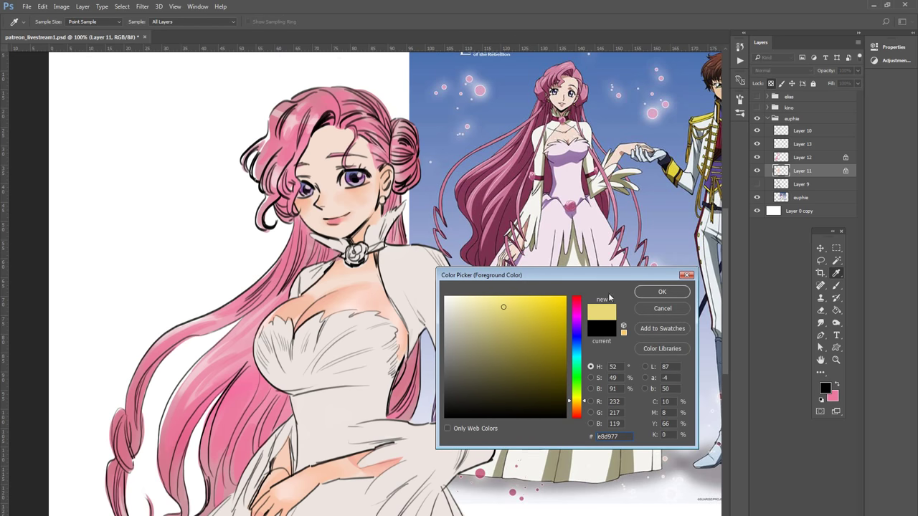
{"action": "left_click", "coordinate": [662, 292]}
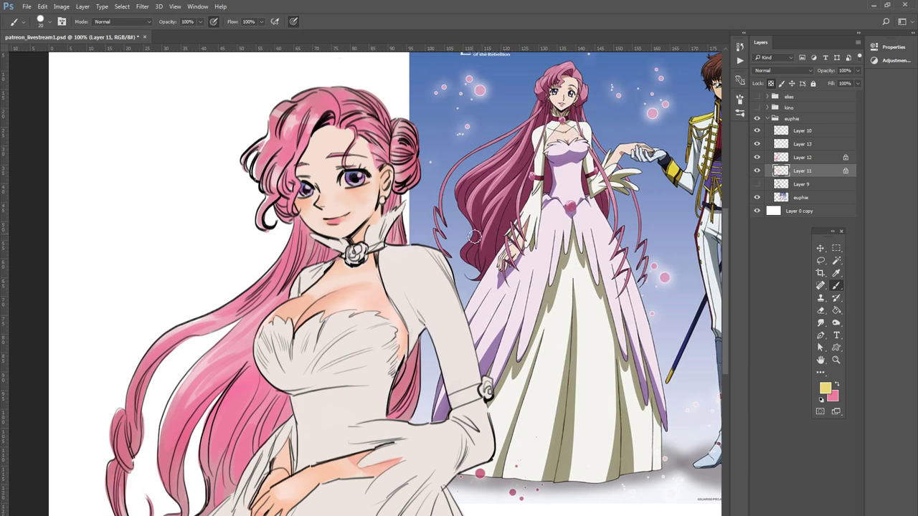
Step: Paint a small pale yellow earring below her ear with a smaller brush
{"action": "key", "text": "bracketleft"}
{"action": "key", "text": "bracketleft"}
{"action": "key", "text": "bracketleft"}
{"action": "left_click_drag", "start_coordinate": [384, 198], "coordinate": [388, 208]}
{"action": "left_click", "coordinate": [802, 132]}
{"action": "left_click", "coordinate": [758, 144]}
{"action": "left_click", "coordinate": [758, 144]}
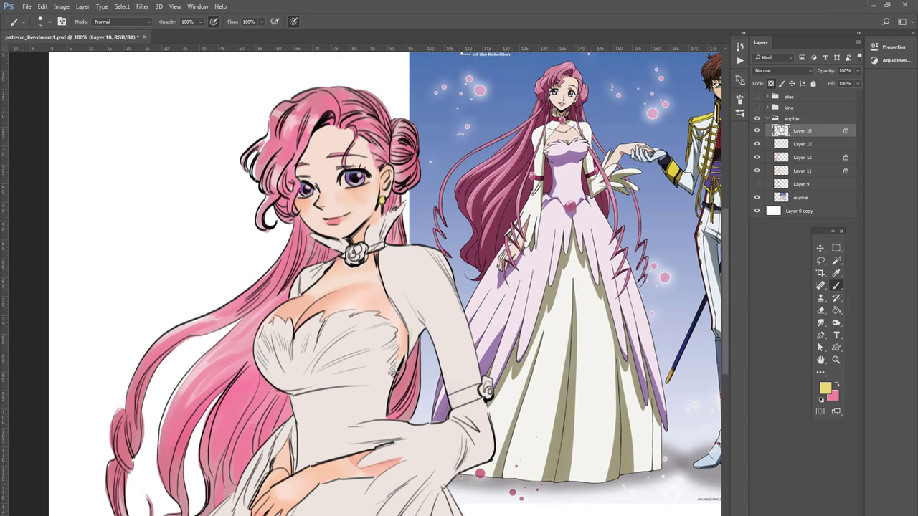
Step: Set a muted mauve, lightened from the reference hair's dark magenta, as the painting colour
{"action": "left_click", "coordinate": [836, 386]}
{"action": "left_click", "coordinate": [826, 388]}
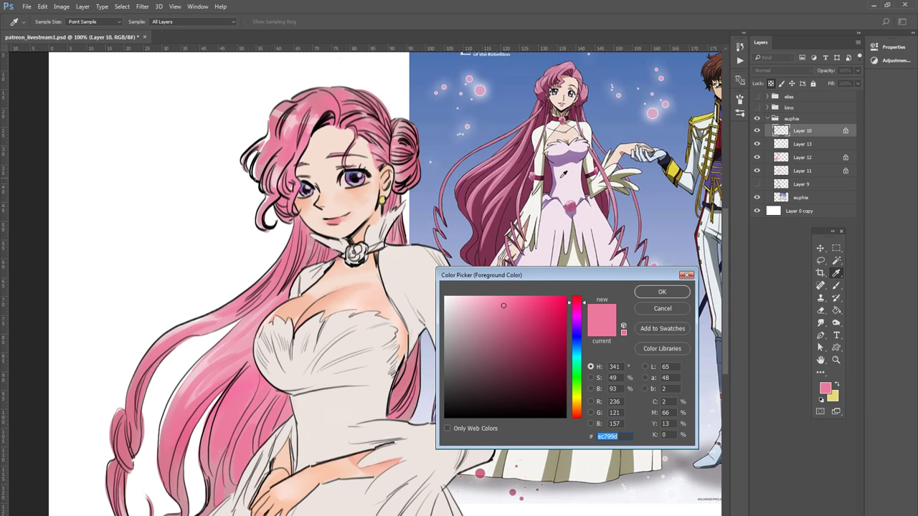
{"action": "left_click", "coordinate": [543, 172]}
{"action": "left_click", "coordinate": [497, 346]}
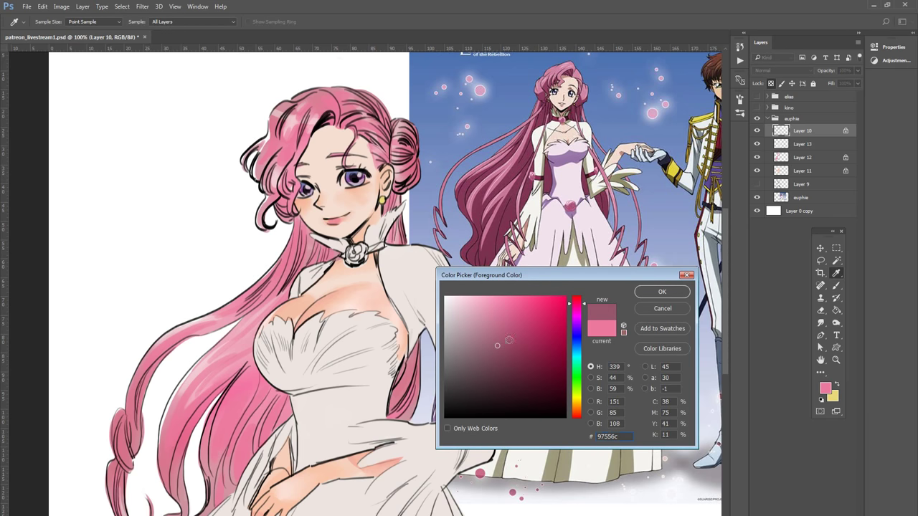
{"action": "left_click", "coordinate": [640, 296]}
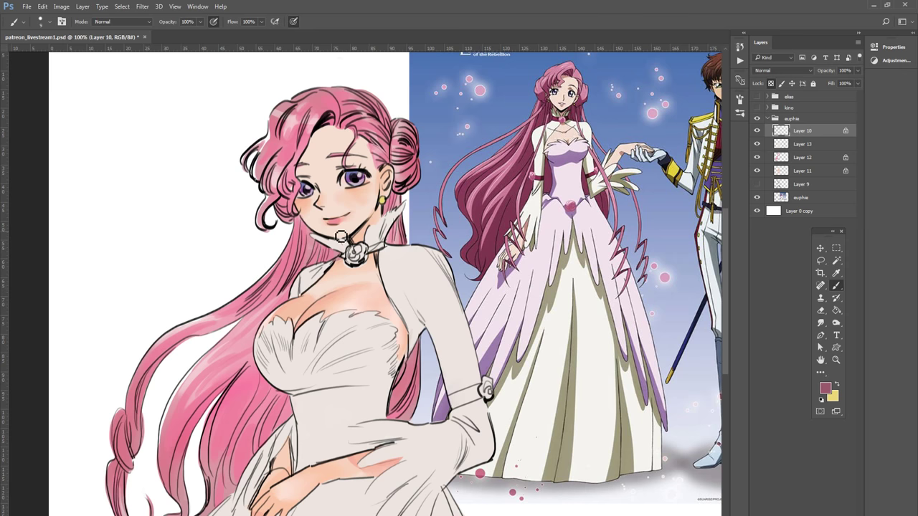
{"action": "key", "text": "bracketright"}
Step: Paint the mauve choker band on Layer 13, extending it toward the collar
{"action": "left_click", "coordinate": [794, 146]}
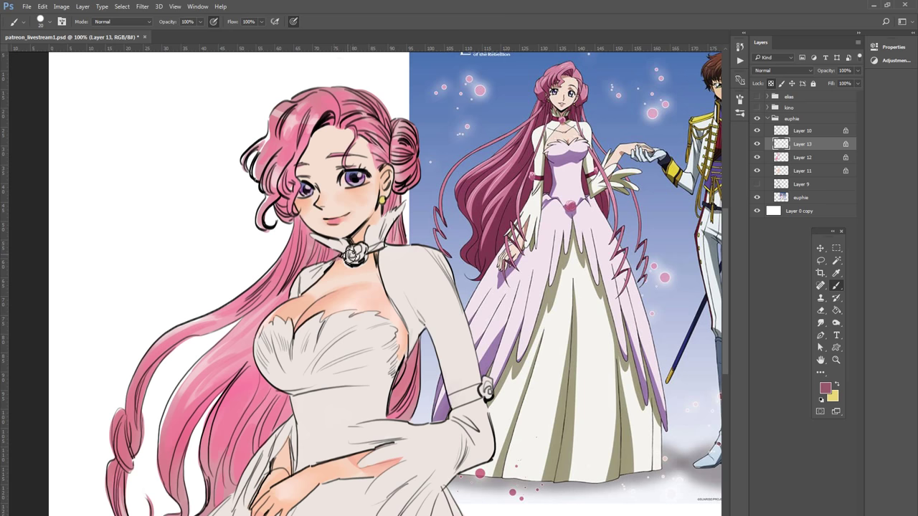
{"action": "left_click_drag", "start_coordinate": [341, 256], "coordinate": [390, 242]}
{"action": "left_click", "coordinate": [772, 83]}
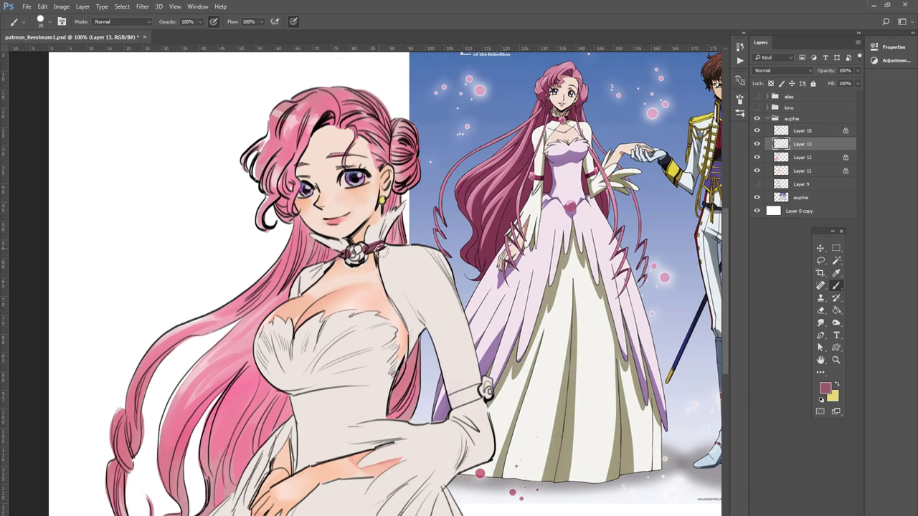
{"action": "left_click_drag", "start_coordinate": [379, 251], "coordinate": [388, 244]}
Step: Dab light cream highlights onto the choker rose, then re-lock Layer 13's transparency
{"action": "key", "text": "x"}
{"action": "left_click", "coordinate": [825, 388]}
{"action": "left_click", "coordinate": [406, 255]}
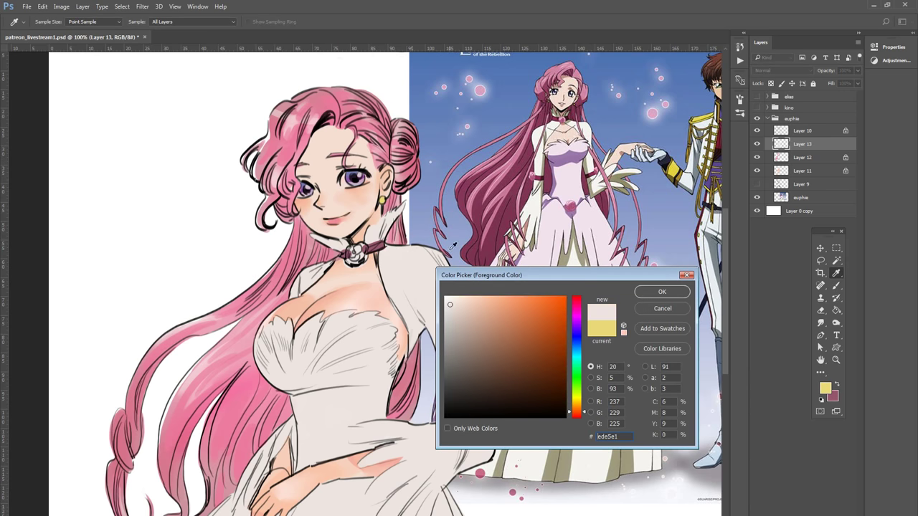
{"action": "left_click", "coordinate": [643, 292]}
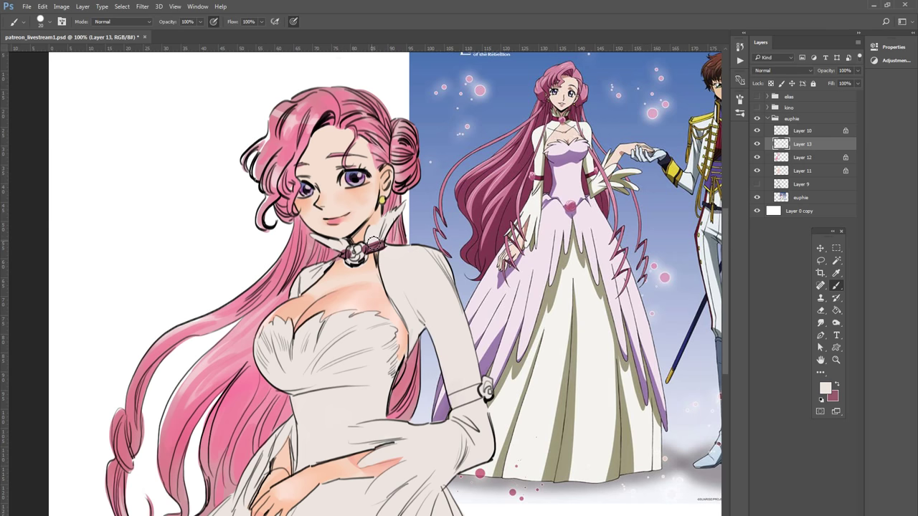
{"action": "left_click_drag", "start_coordinate": [353, 249], "coordinate": [347, 250]}
{"action": "key", "text": "slash"}
Step: Sample grey-beige #b9b0ab from the gown as the painting colour
{"action": "left_click", "coordinate": [836, 384]}
{"action": "left_click", "coordinate": [825, 388]}
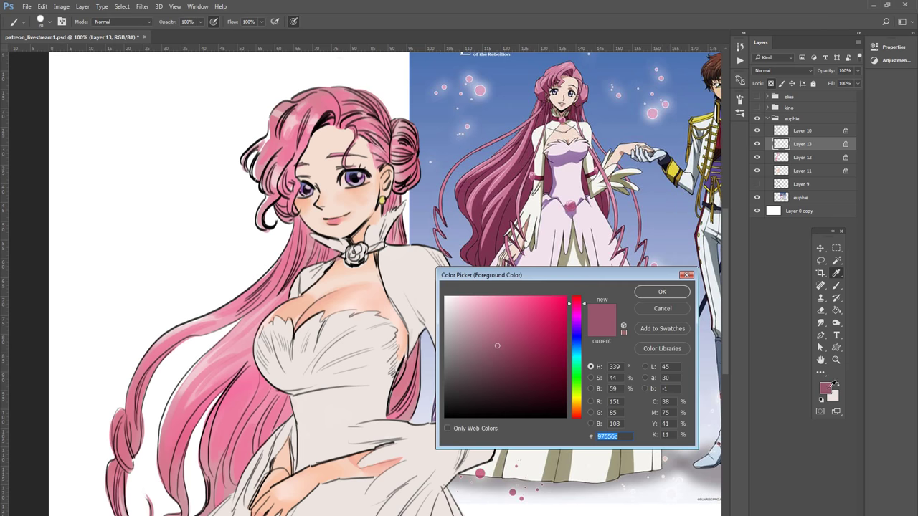
{"action": "left_click_drag", "start_coordinate": [421, 291], "coordinate": [439, 294]}
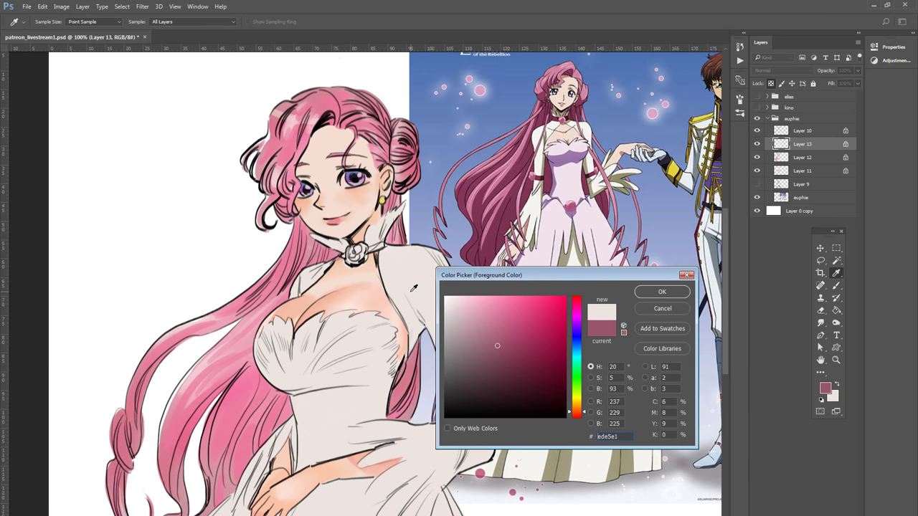
{"action": "key", "text": "b"}
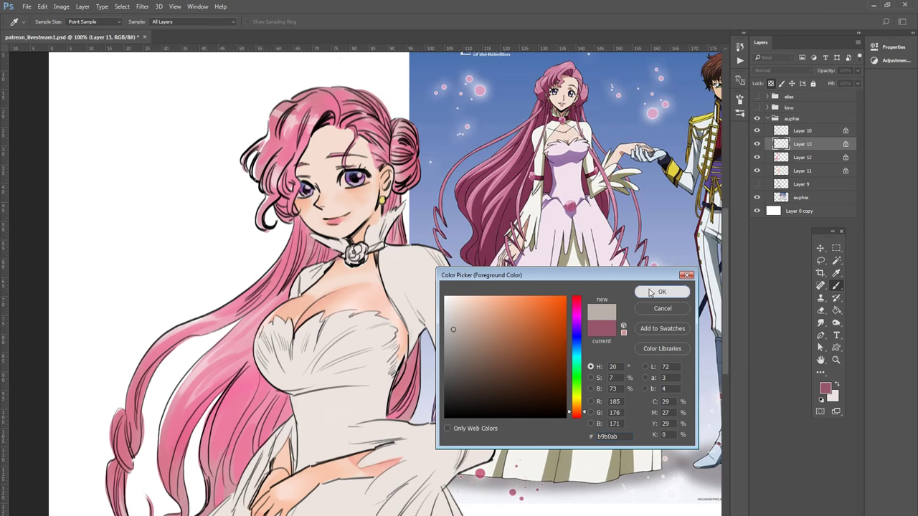
{"action": "left_click", "coordinate": [650, 292]}
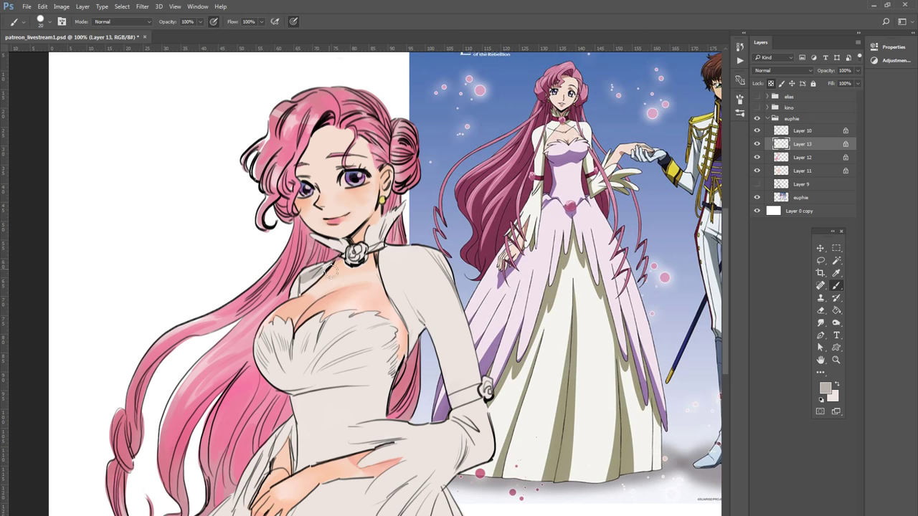
Step: Shade the feather collar, shoulder, bolero sleeve and cuff in grey
{"action": "mouse_move", "coordinate": [387, 228]}
{"action": "left_mouse_down"}
{"action": "mouse_move", "coordinate": [374, 238]}
{"action": "mouse_move", "coordinate": [389, 232]}
{"action": "left_mouse_up"}
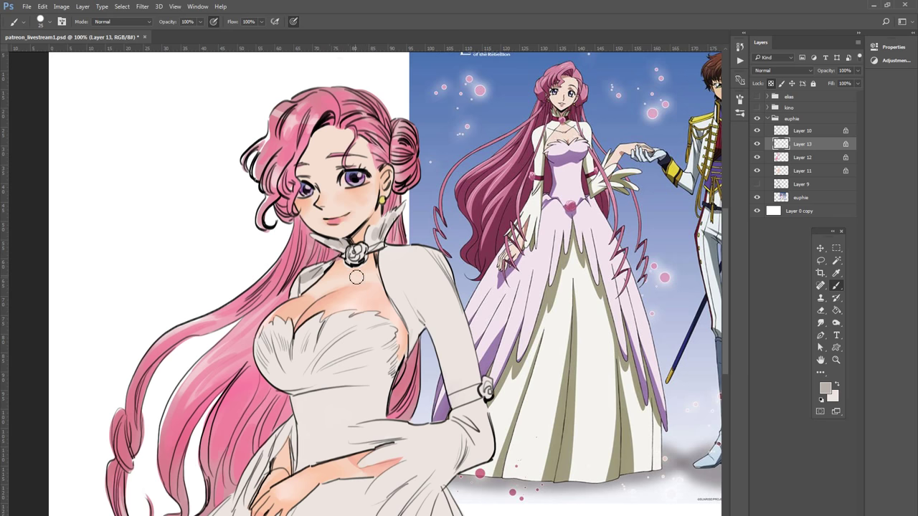
{"action": "mouse_move", "coordinate": [388, 271]}
{"action": "left_mouse_down"}
{"action": "mouse_move", "coordinate": [402, 308]}
{"action": "mouse_move", "coordinate": [413, 301]}
{"action": "left_mouse_up"}
{"action": "key", "text": "bracketright"}
{"action": "mouse_move", "coordinate": [398, 272]}
{"action": "left_mouse_down"}
{"action": "mouse_move", "coordinate": [439, 301]}
{"action": "mouse_move", "coordinate": [427, 267]}
{"action": "left_mouse_up"}
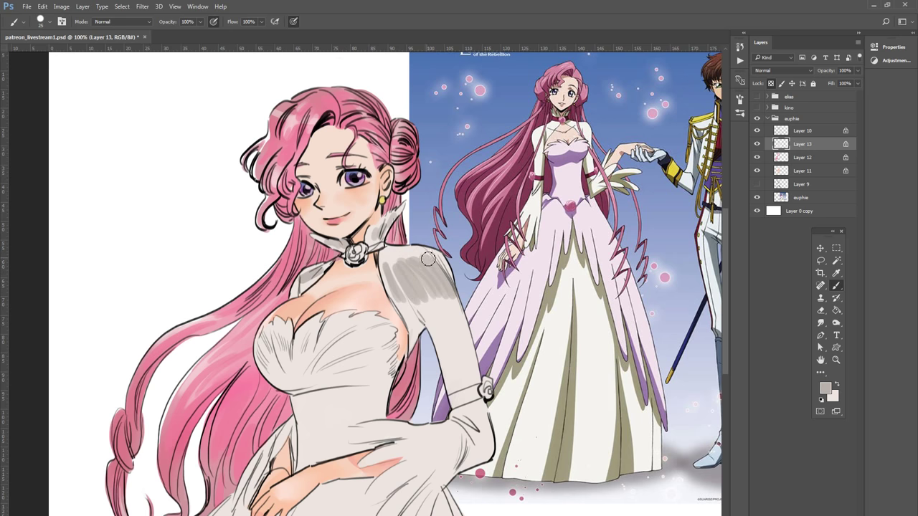
{"action": "left_click_drag", "start_coordinate": [497, 287], "coordinate": [514, 180]}
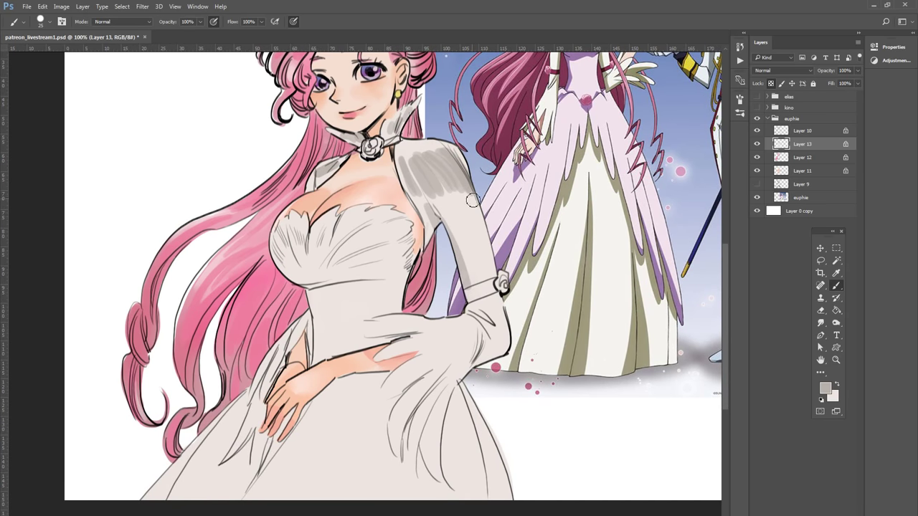
{"action": "left_click_drag", "start_coordinate": [475, 202], "coordinate": [500, 265]}
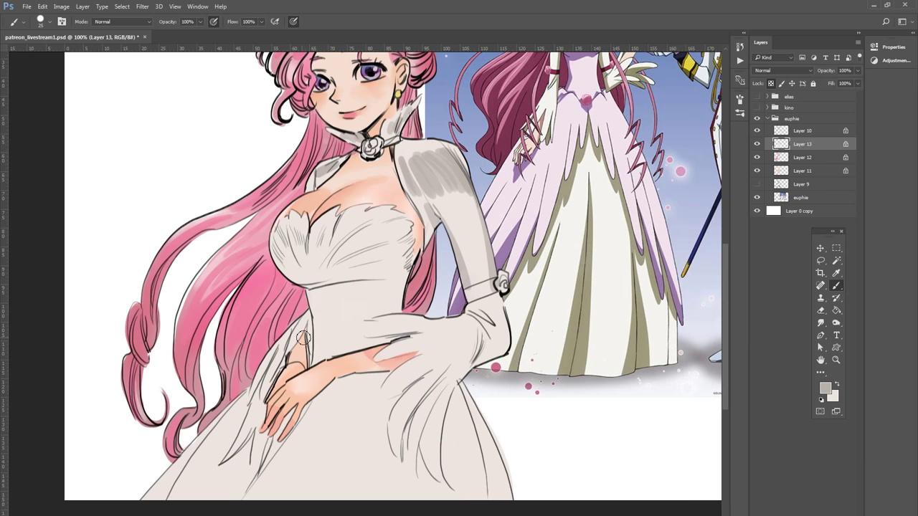
{"action": "mouse_move", "coordinate": [466, 327]}
{"action": "left_mouse_down"}
{"action": "mouse_move", "coordinate": [497, 305]}
{"action": "mouse_move", "coordinate": [496, 367]}
{"action": "left_mouse_up"}
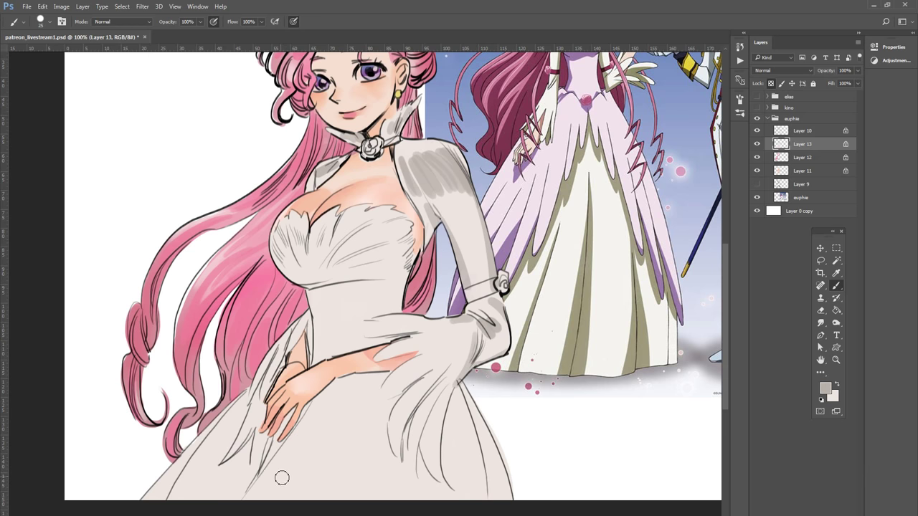
Step: Add diagonal grey fold shading across the lower-left skirt
{"action": "left_click_drag", "start_coordinate": [312, 455], "coordinate": [262, 499]}
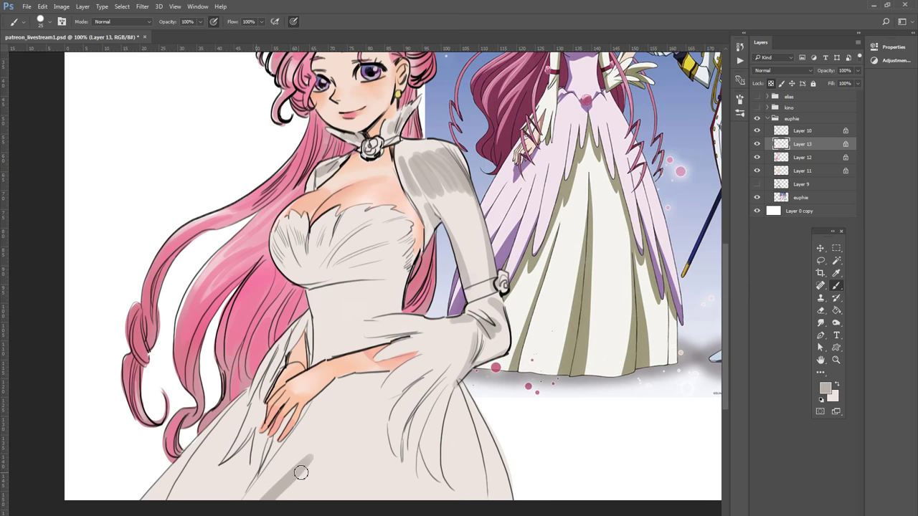
{"action": "left_click_drag", "start_coordinate": [343, 418], "coordinate": [269, 502]}
{"action": "left_click_drag", "start_coordinate": [340, 439], "coordinate": [323, 502]}
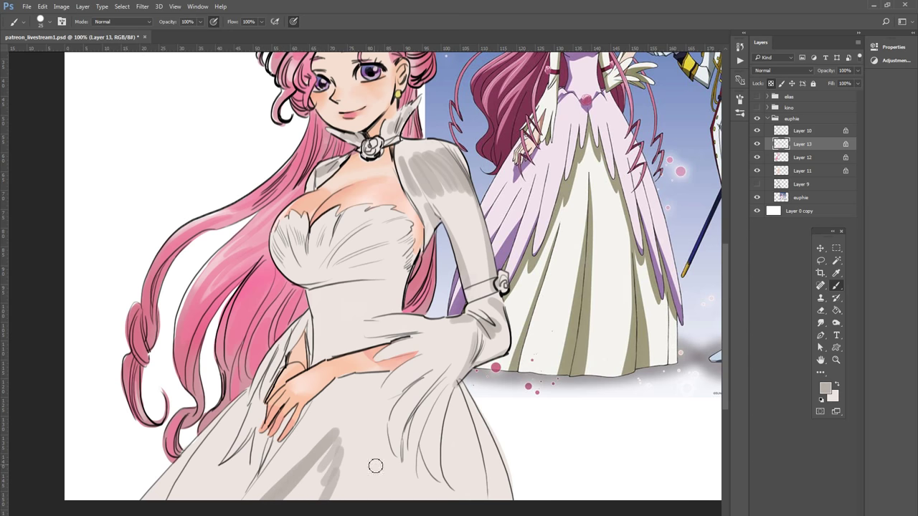
{"action": "left_click", "coordinate": [836, 385]}
{"action": "left_click", "coordinate": [825, 388]}
Step: Set pinkish-white #fff4f4 and paint a highlight along the shoulder
{"action": "left_click_drag", "start_coordinate": [447, 303], "coordinate": [449, 293]}
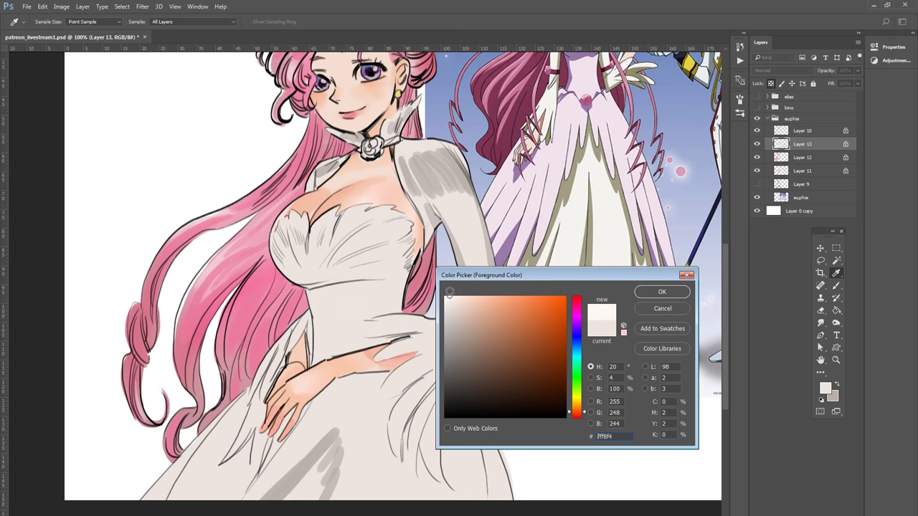
{"action": "left_click_drag", "start_coordinate": [574, 388], "coordinate": [575, 424]}
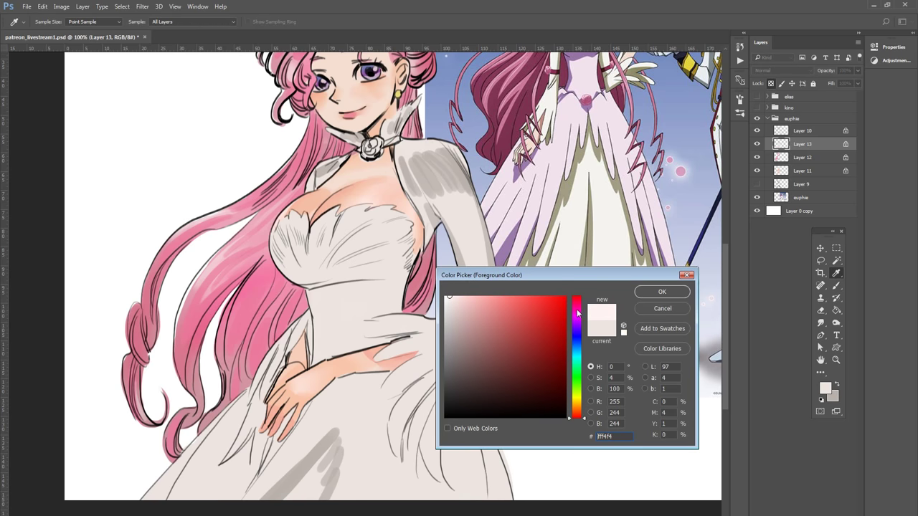
{"action": "left_click", "coordinate": [653, 297]}
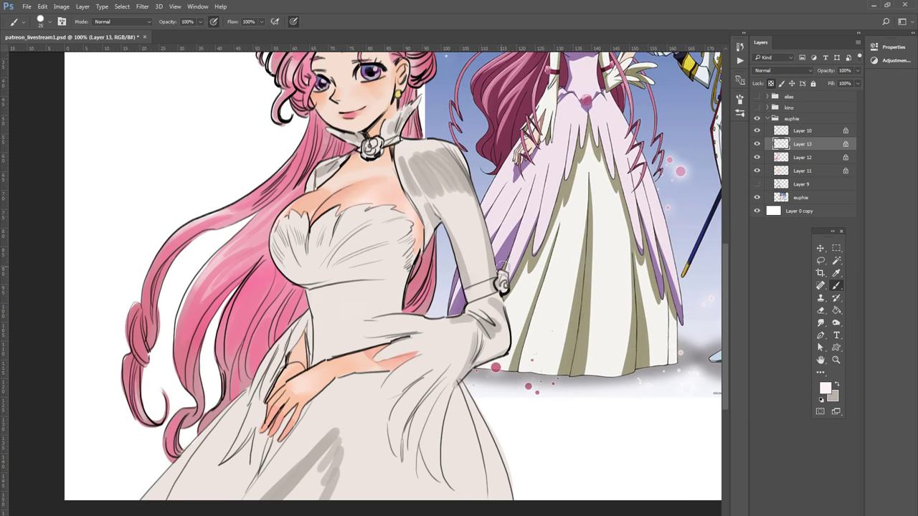
{"action": "left_click_drag", "start_coordinate": [393, 276], "coordinate": [369, 317]}
{"action": "key", "text": "bracketleft"}
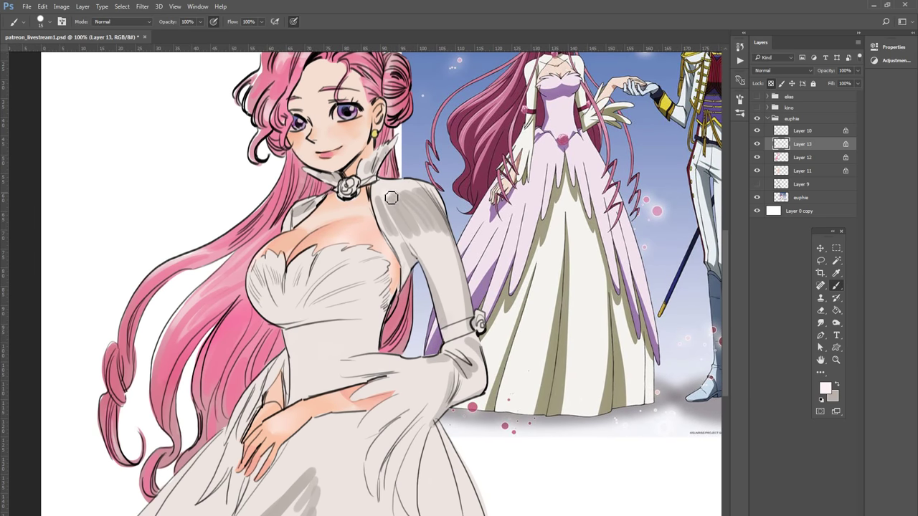
{"action": "left_click_drag", "start_coordinate": [386, 196], "coordinate": [428, 185]}
Step: Paint a highlight stripe down the sleeve and across the glove cuff
{"action": "key", "text": "bracketright"}
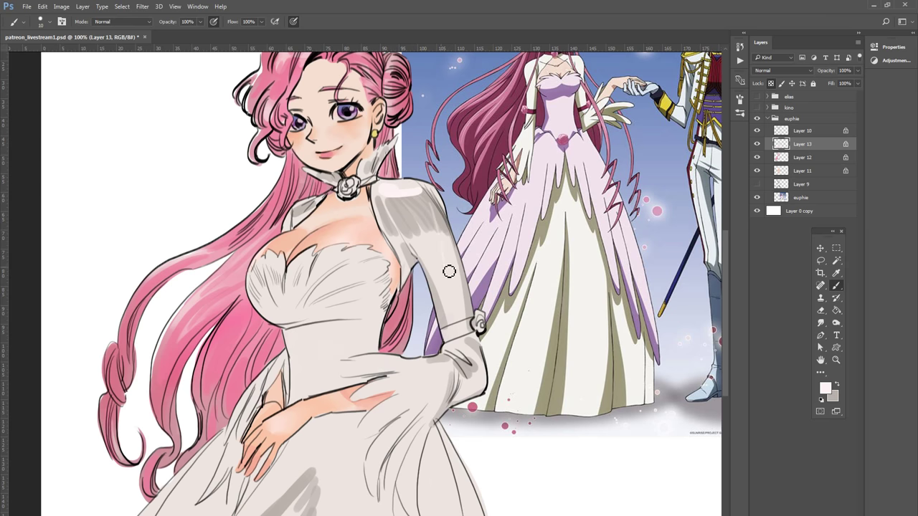
{"action": "key", "text": "bracketright"}
{"action": "left_click_drag", "start_coordinate": [435, 222], "coordinate": [454, 298]}
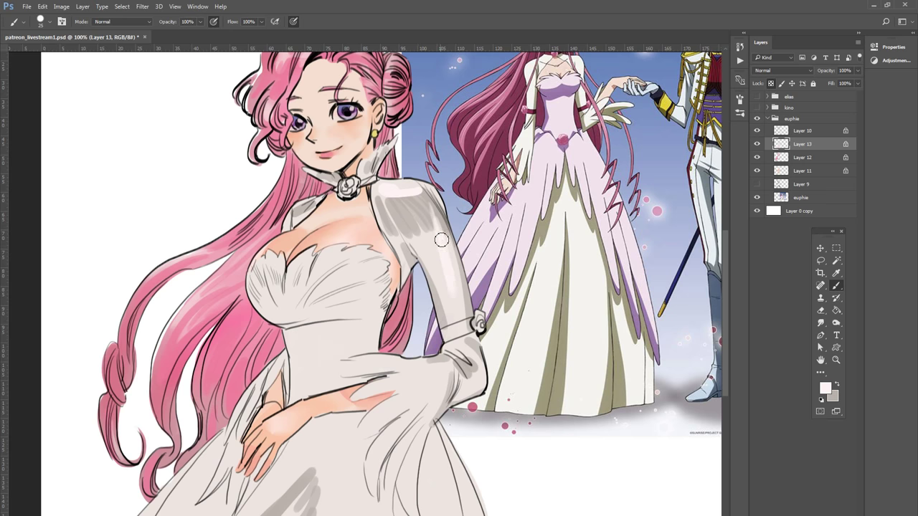
{"action": "left_click_drag", "start_coordinate": [446, 257], "coordinate": [445, 245]}
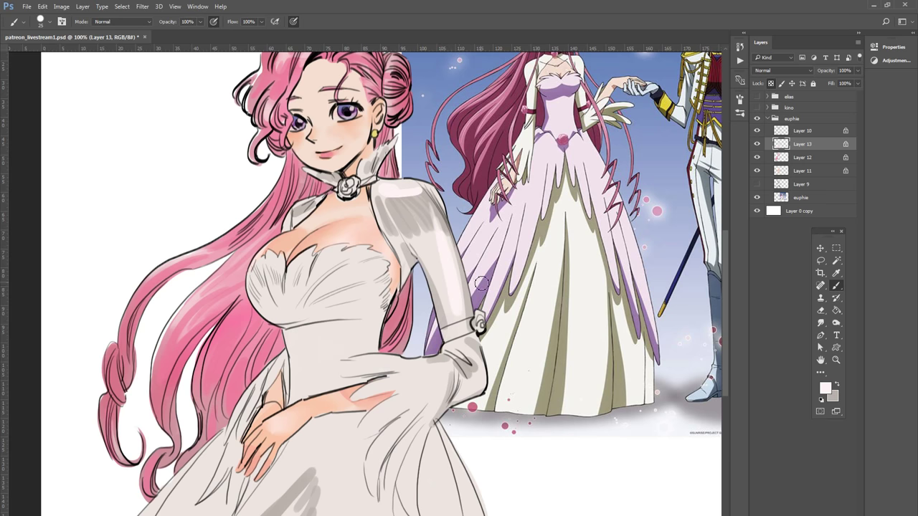
{"action": "key", "text": "bracketleft"}
{"action": "left_click_drag", "start_coordinate": [475, 371], "coordinate": [440, 372]}
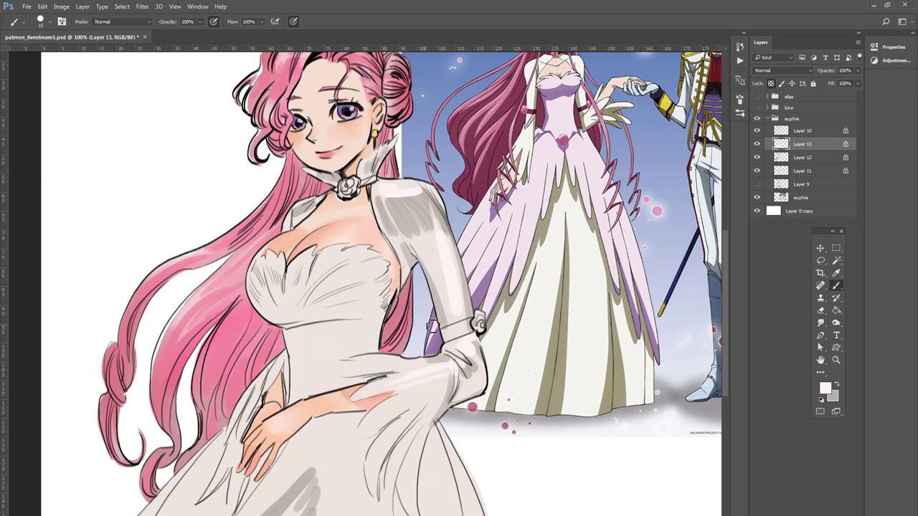
Step: Highlight the glove's upper edge, the waist and the skirt folds around the hand
{"action": "key", "text": "bracketright"}
{"action": "key", "text": "bracketleft"}
{"action": "left_click_drag", "start_coordinate": [350, 377], "coordinate": [423, 363]}
{"action": "key", "text": "bracketright"}
{"action": "left_click_drag", "start_coordinate": [358, 403], "coordinate": [395, 386]}
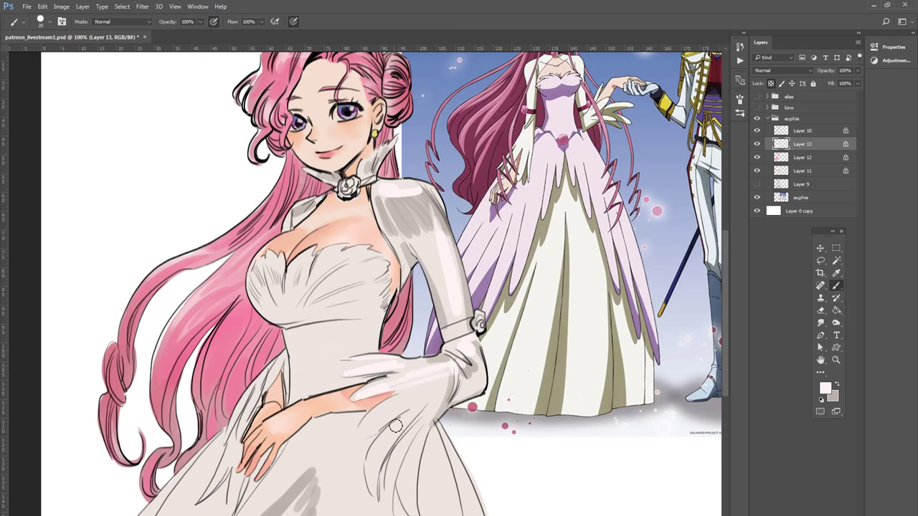
{"action": "left_click_drag", "start_coordinate": [364, 433], "coordinate": [406, 400]}
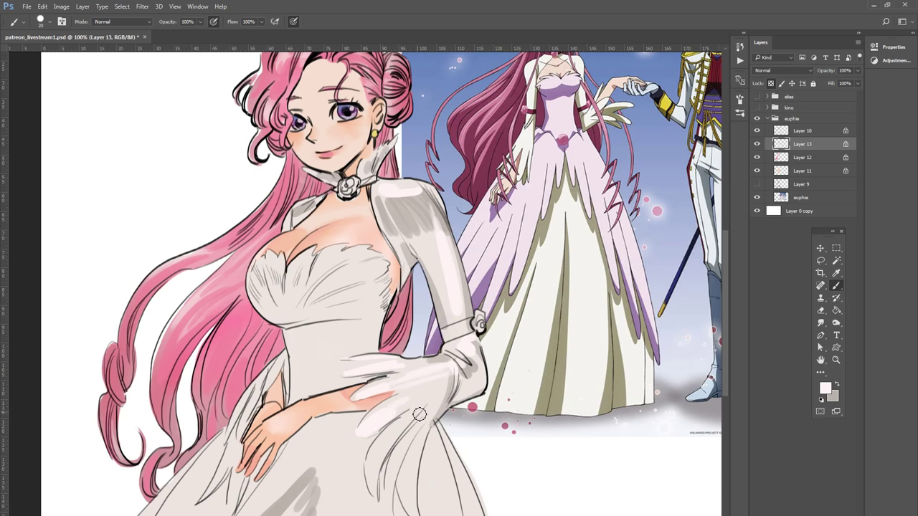
{"action": "left_click_drag", "start_coordinate": [374, 459], "coordinate": [396, 439]}
{"action": "left_click_drag", "start_coordinate": [372, 490], "coordinate": [386, 465]}
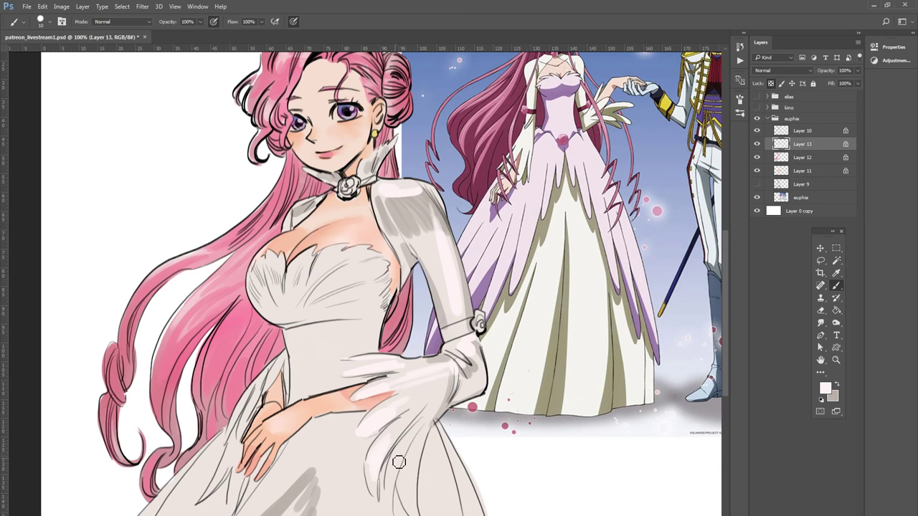
Step: With a size-15 brush, highlight the dress left of the hand and the lower skirt
{"action": "key", "text": "bracketleft"}
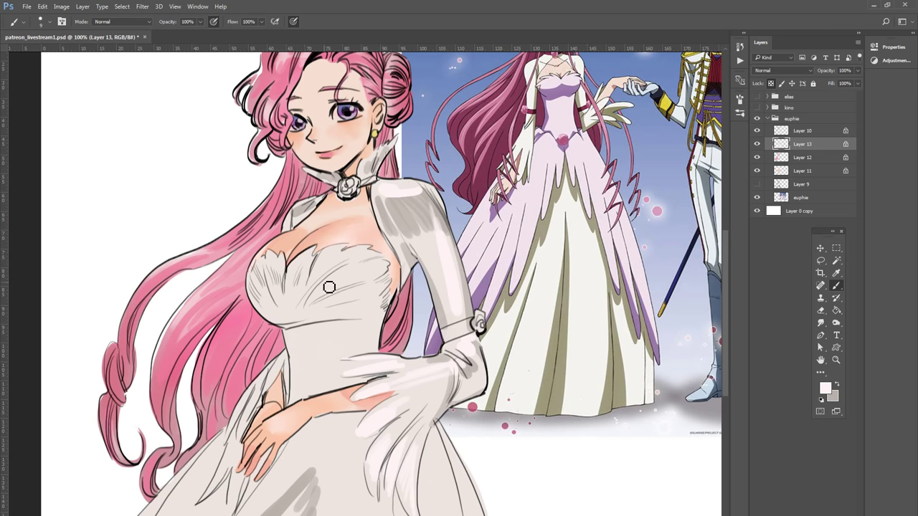
{"action": "key", "text": "bracketright"}
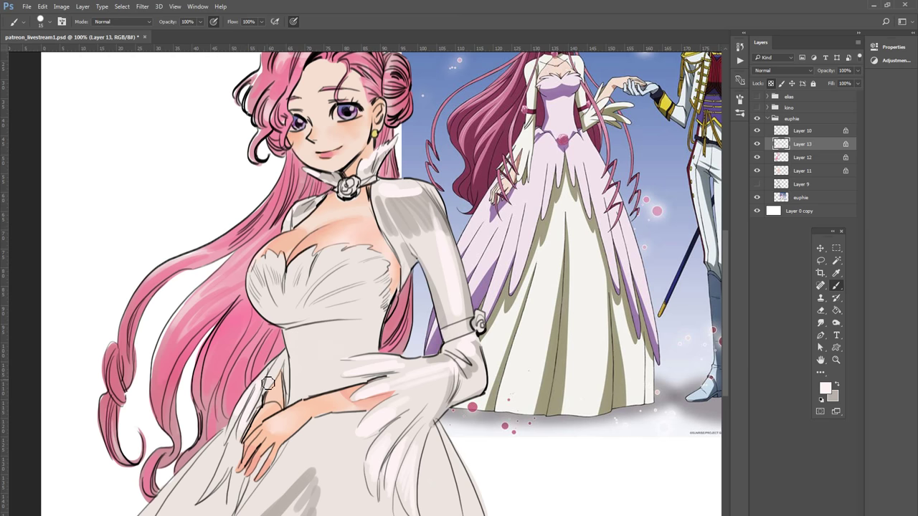
{"action": "key", "text": "bracketright"}
{"action": "mouse_move", "coordinate": [236, 450]}
{"action": "left_mouse_down"}
{"action": "mouse_move", "coordinate": [221, 479]}
{"action": "mouse_move", "coordinate": [237, 474]}
{"action": "left_mouse_up"}
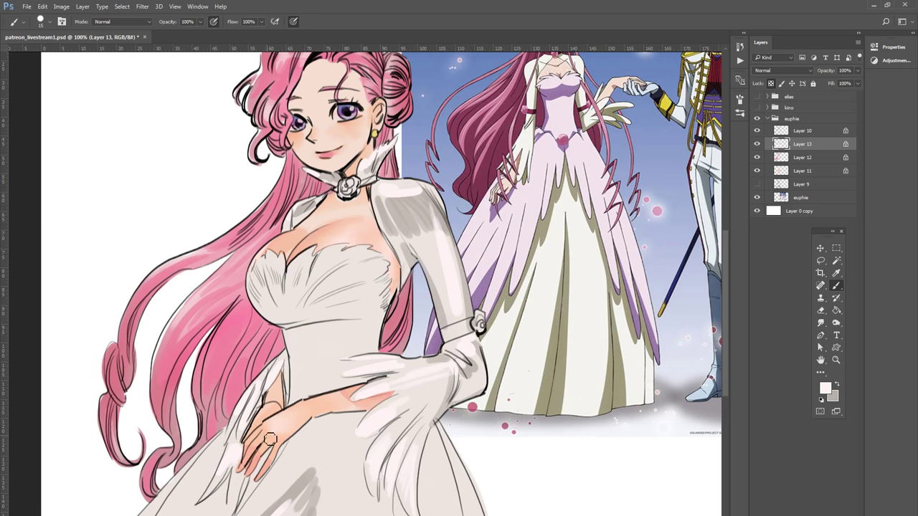
{"action": "mouse_move", "coordinate": [290, 511]}
{"action": "left_mouse_down"}
{"action": "mouse_move", "coordinate": [305, 495]}
{"action": "mouse_move", "coordinate": [307, 510]}
{"action": "left_mouse_up"}
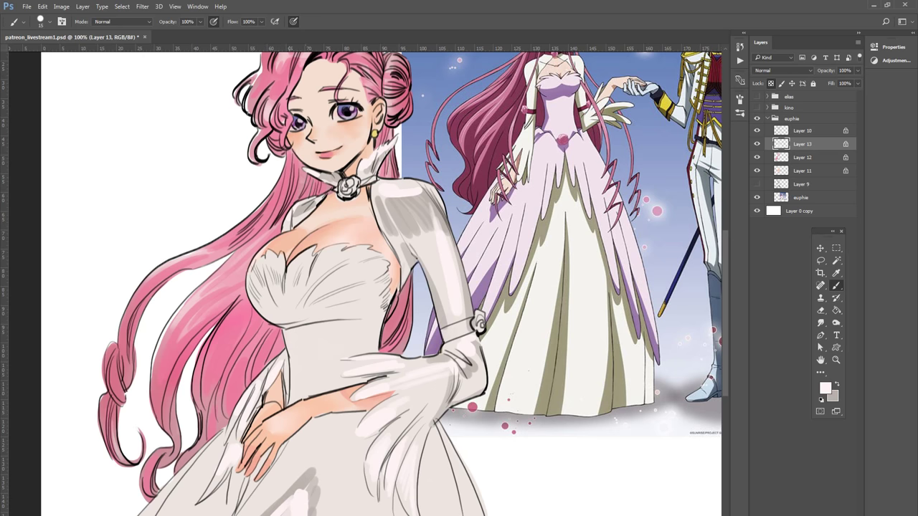
{"action": "mouse_move", "coordinate": [300, 498]}
{"action": "left_mouse_down"}
{"action": "mouse_move", "coordinate": [315, 485]}
{"action": "mouse_move", "coordinate": [308, 514]}
{"action": "left_mouse_up"}
Step: Smudge the grey shading at the skirt bottom at 55% strength to soften it
{"action": "left_click", "coordinate": [822, 323]}
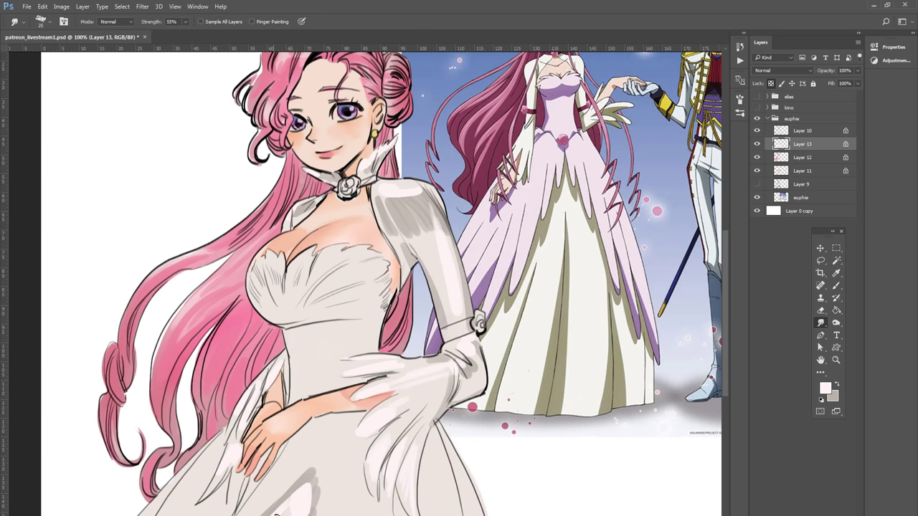
{"action": "left_click_drag", "start_coordinate": [301, 502], "coordinate": [323, 472]}
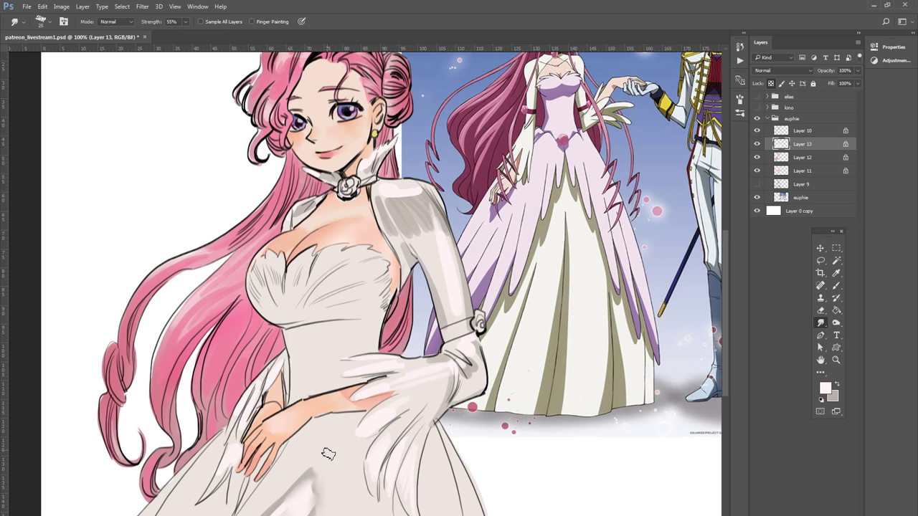
{"action": "key", "text": "b"}
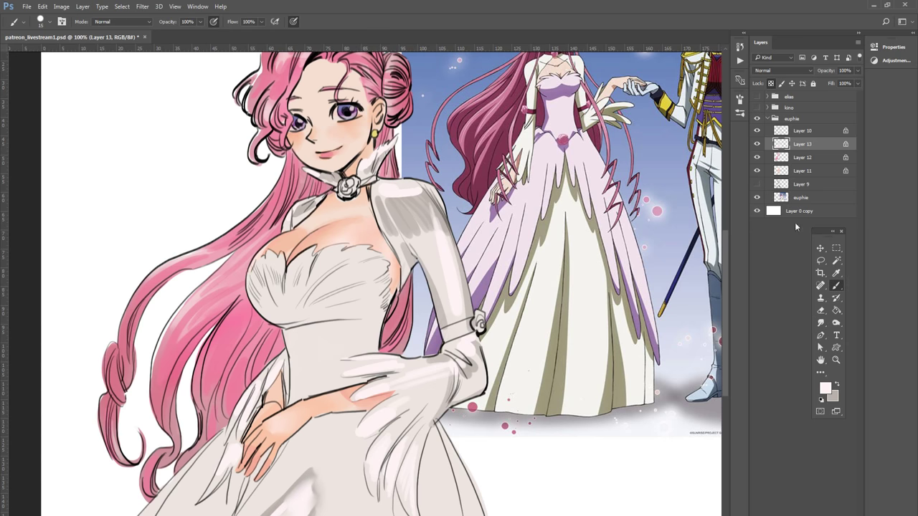
{"action": "left_click", "coordinate": [820, 323]}
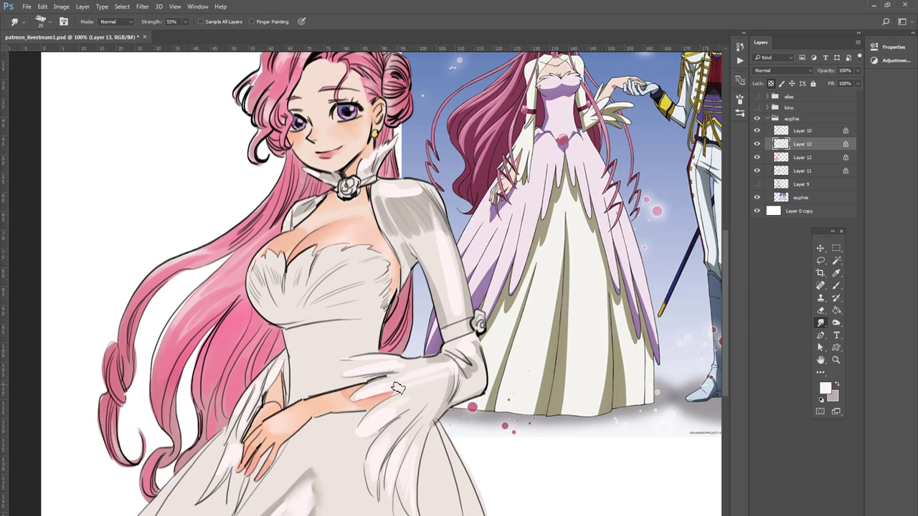
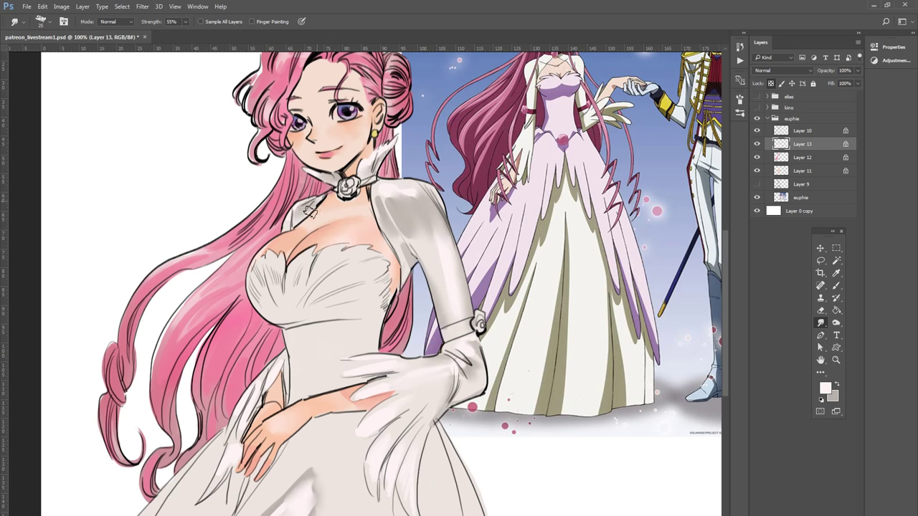
Step: Brighten the shoulder and sleeve with soft white using a 200 px soft round brush
{"action": "key", "text": "b"}
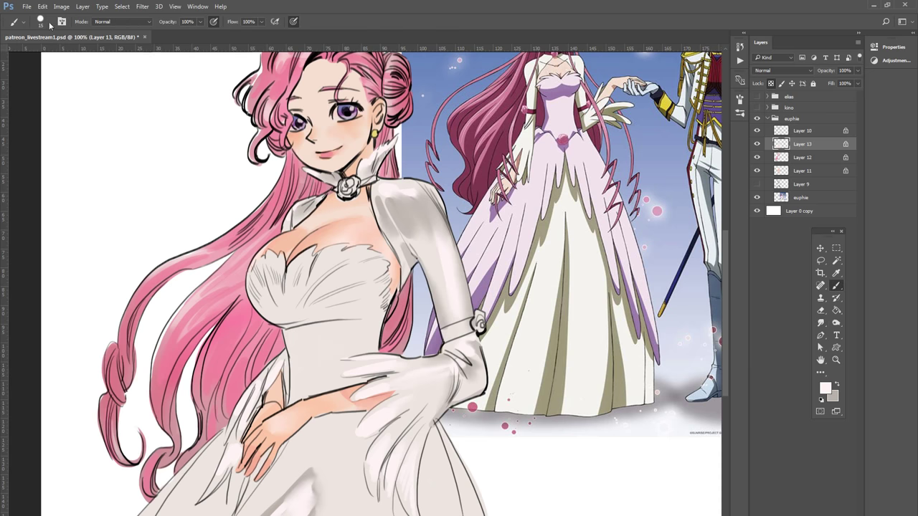
{"action": "left_click", "coordinate": [49, 22]}
{"action": "left_click", "coordinate": [113, 113]}
{"action": "left_click", "coordinate": [244, 13]}
{"action": "left_click_drag", "start_coordinate": [379, 203], "coordinate": [440, 175]}
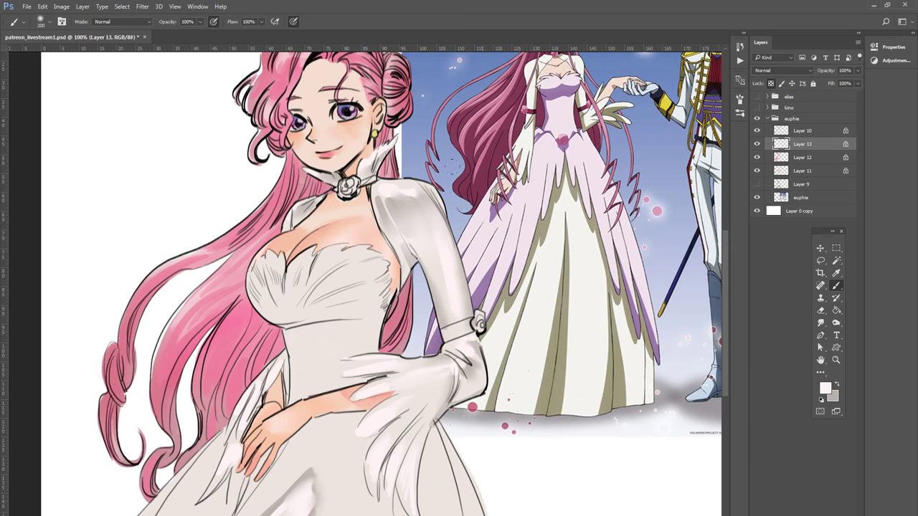
{"action": "left_click_drag", "start_coordinate": [380, 215], "coordinate": [439, 226]}
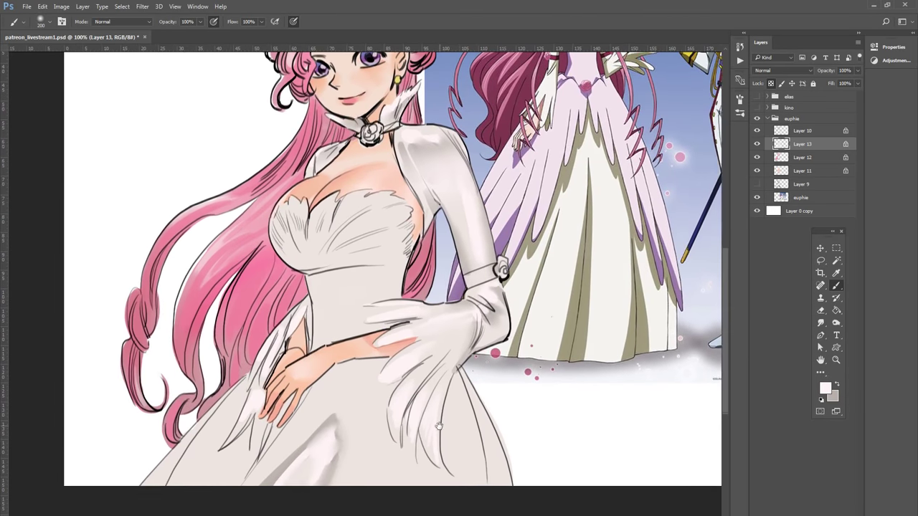
{"action": "left_click_drag", "start_coordinate": [424, 474], "coordinate": [439, 456]}
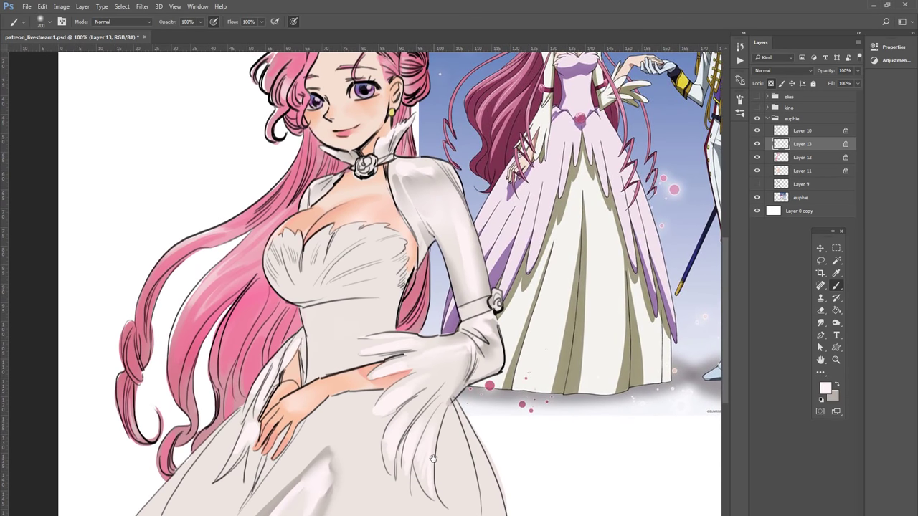
Step: Sample pale pink from the reference dress as the paint colour and choose a 40 px round brush
{"action": "left_click", "coordinate": [827, 390]}
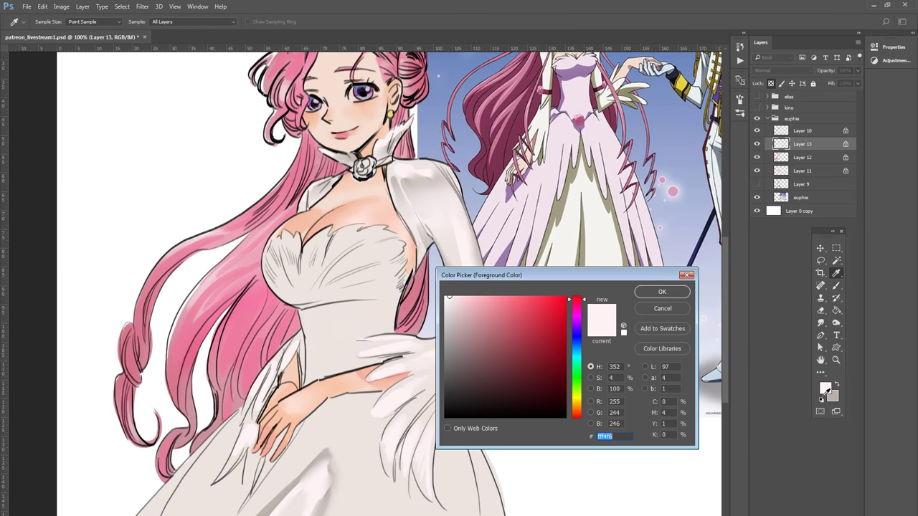
{"action": "left_click", "coordinate": [549, 197]}
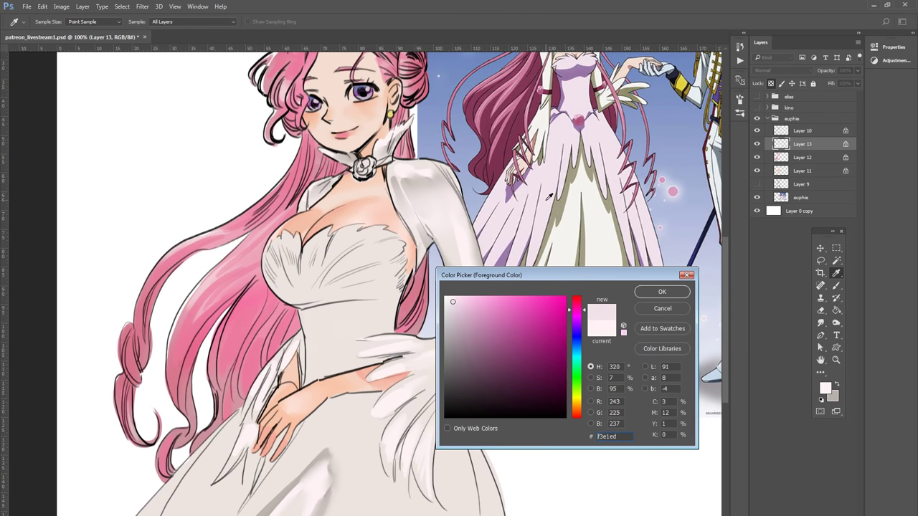
{"action": "left_click", "coordinate": [662, 291]}
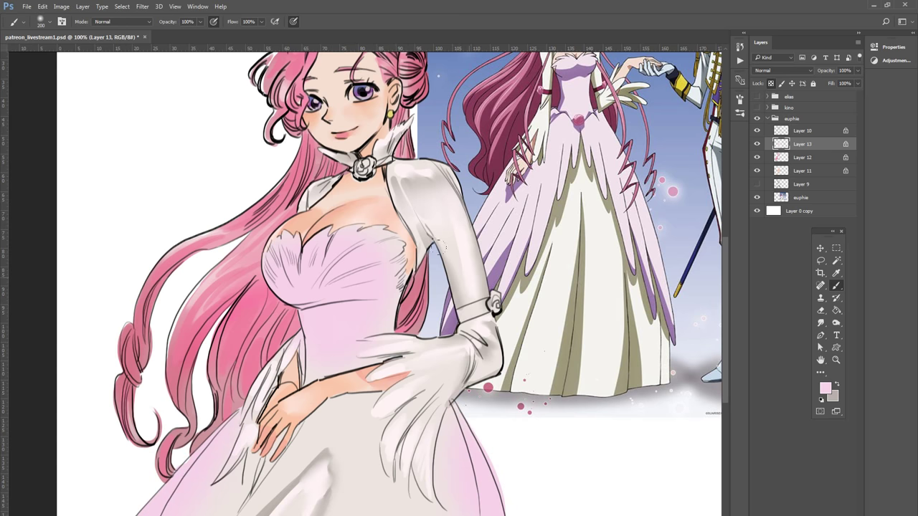
{"action": "left_click", "coordinate": [53, 27]}
{"action": "left_click", "coordinate": [52, 112]}
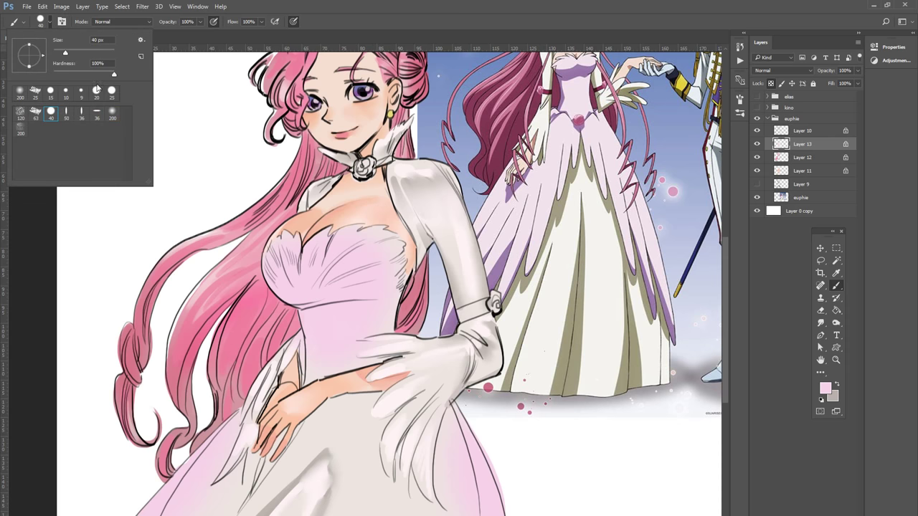
{"action": "left_click", "coordinate": [319, 5]}
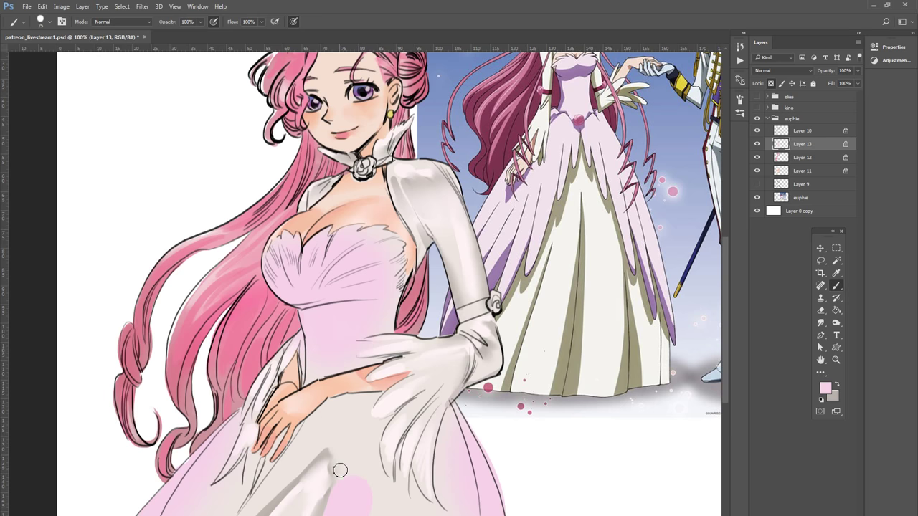
Step: Paint pale pink over the grey skirt, adjusting the brush between 15 and 25 px
{"action": "left_click_drag", "start_coordinate": [331, 502], "coordinate": [335, 469]}
{"action": "left_click", "coordinate": [342, 434]}
{"action": "key", "text": "bracketleft"}
{"action": "key", "text": "bracketleft"}
{"action": "key", "text": "bracketleft"}
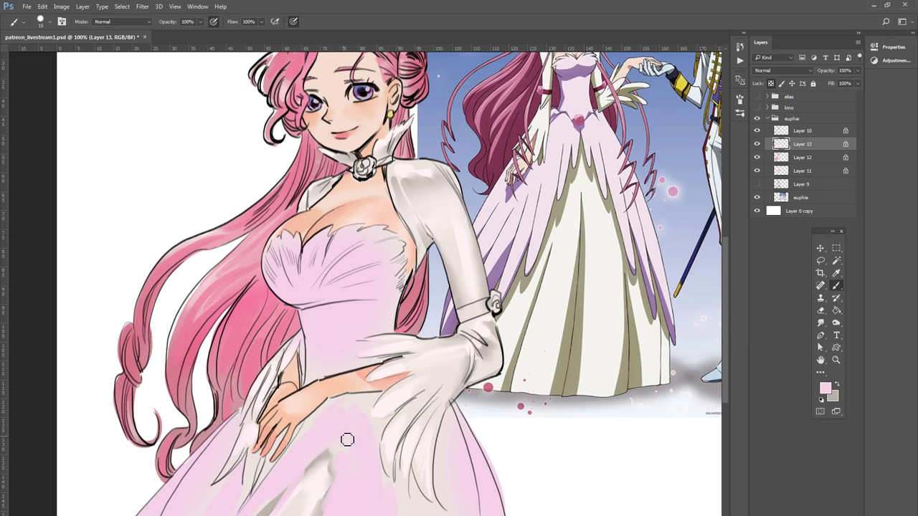
{"action": "key", "text": "bracketright"}
{"action": "key", "text": "bracketleft"}
Step: Blend the pink skirt strokes into the grey shading with the Smudge tool
{"action": "left_click", "coordinate": [822, 322]}
{"action": "key", "text": "bracketright"}
{"action": "key", "text": "bracketright"}
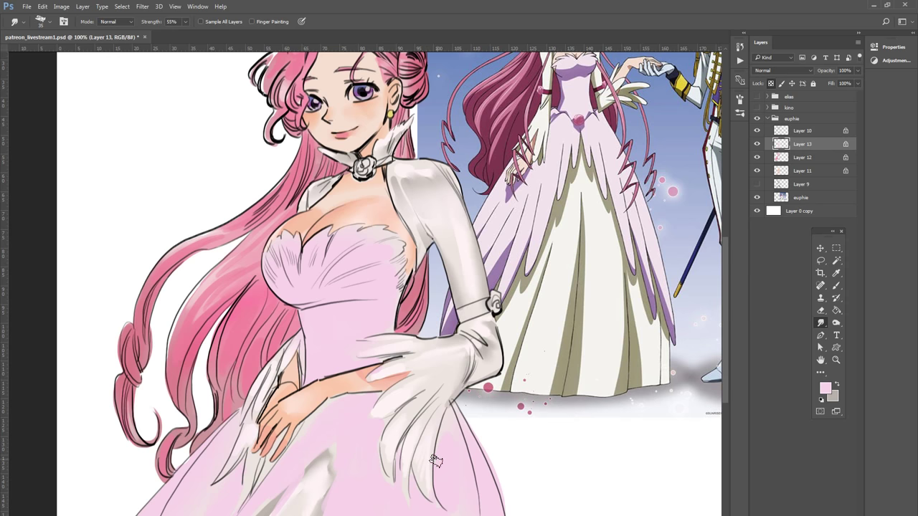
{"action": "key", "text": "bracketleft"}
{"action": "left_click", "coordinate": [836, 286]}
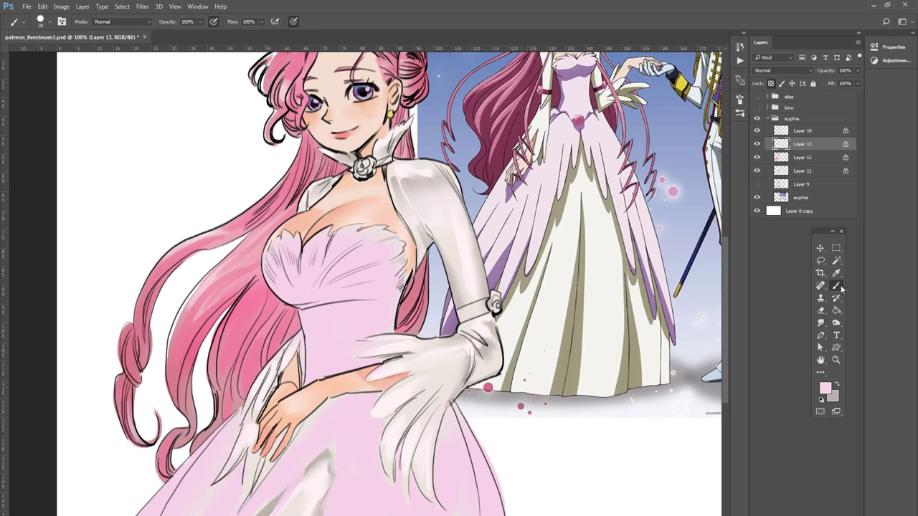
Step: Set the foreground colour to a deep pink (c04162)
{"action": "left_click", "coordinate": [836, 385]}
{"action": "left_click", "coordinate": [826, 388]}
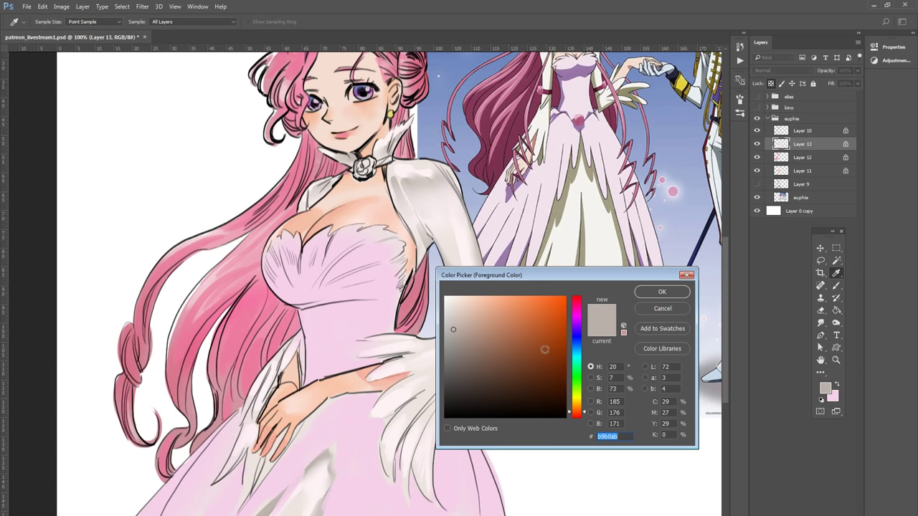
{"action": "left_click_drag", "start_coordinate": [581, 329], "coordinate": [581, 302]}
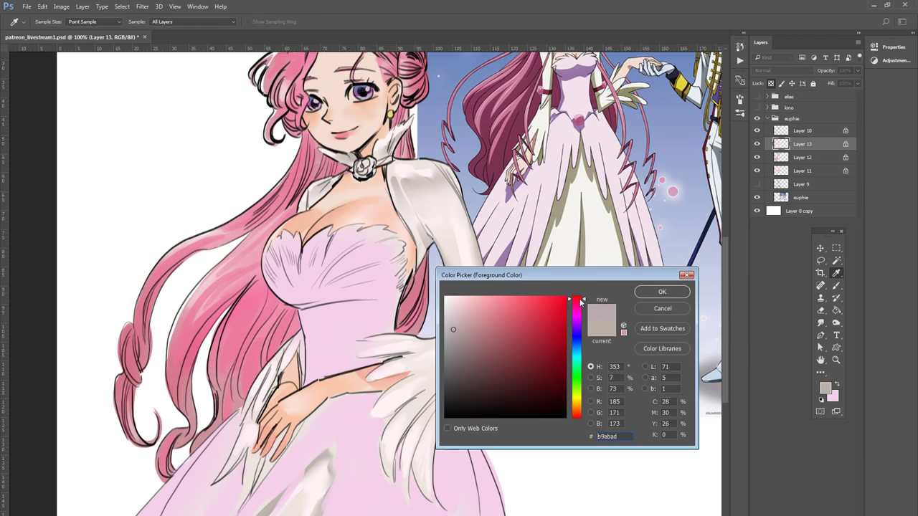
{"action": "left_click", "coordinate": [510, 313]}
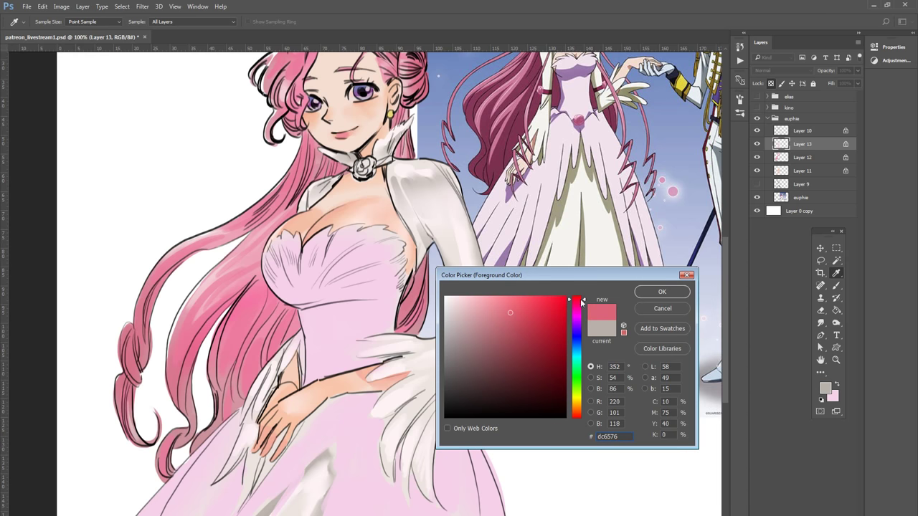
{"action": "left_click_drag", "start_coordinate": [582, 302], "coordinate": [578, 306]}
{"action": "left_click", "coordinate": [518, 312]}
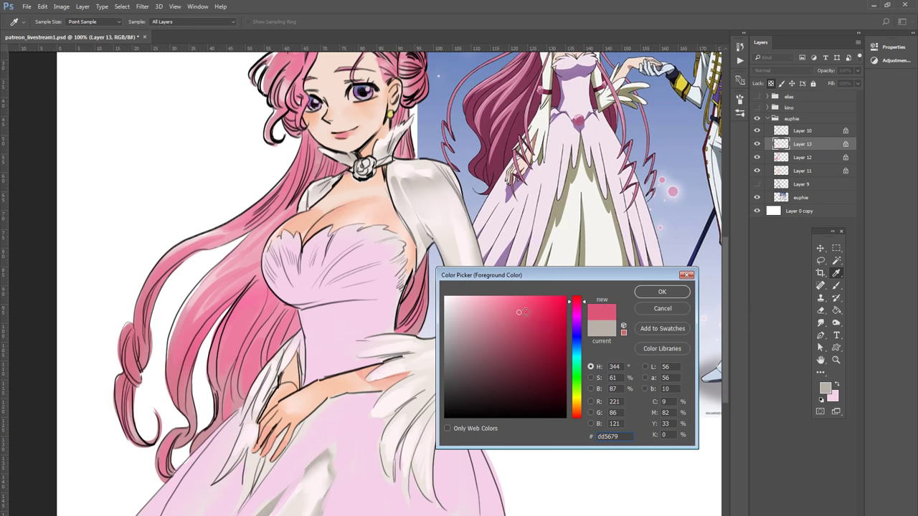
{"action": "left_click", "coordinate": [662, 292]}
{"action": "key", "text": "b"}
Step: Set a light pink as the second colour, keeping deep pink as the painting colour
{"action": "key", "text": "x"}
{"action": "left_click", "coordinate": [825, 389]}
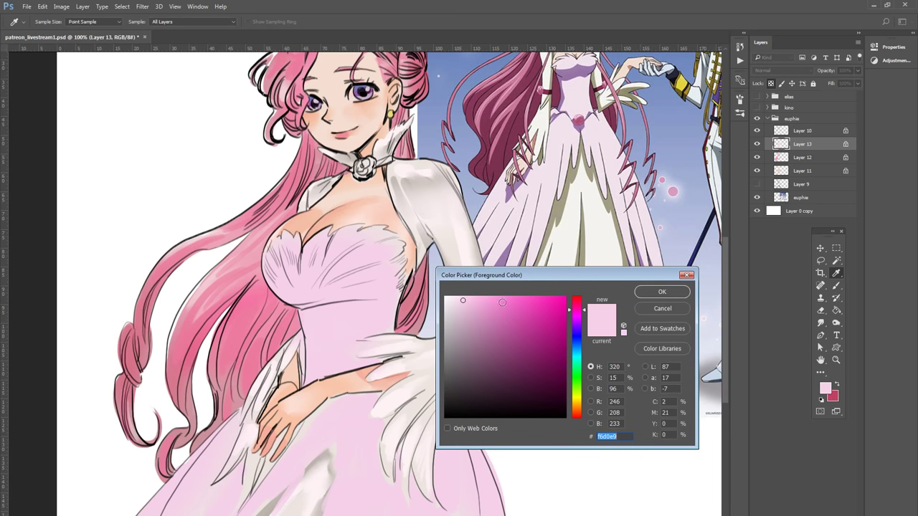
{"action": "left_click", "coordinate": [495, 301]}
{"action": "left_click", "coordinate": [576, 308]}
{"action": "left_click", "coordinate": [662, 292]}
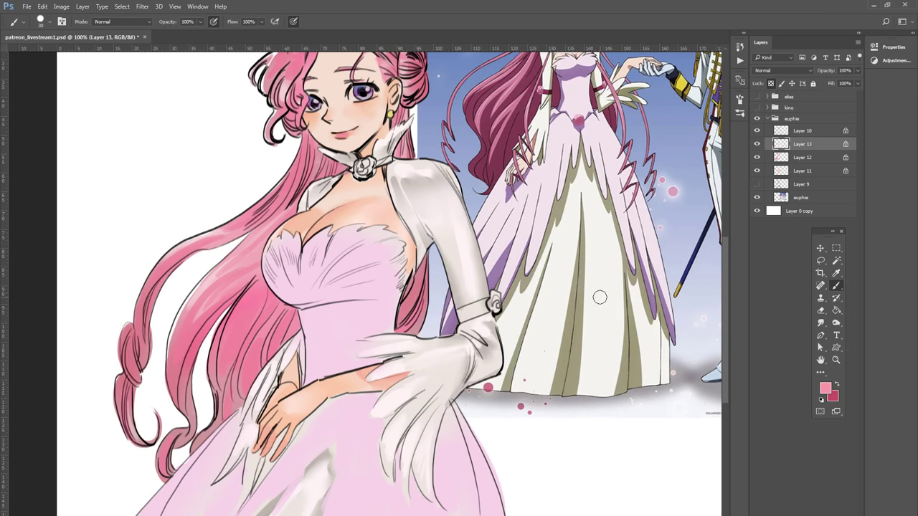
{"action": "key", "text": "x"}
Step: Paint a deep pink band across the glove cuff with a light pink highlight
{"action": "mouse_move", "coordinate": [457, 317]}
{"action": "left_mouse_down"}
{"action": "mouse_move", "coordinate": [502, 298]}
{"action": "mouse_move", "coordinate": [494, 302]}
{"action": "left_mouse_up"}
{"action": "key", "text": "x"}
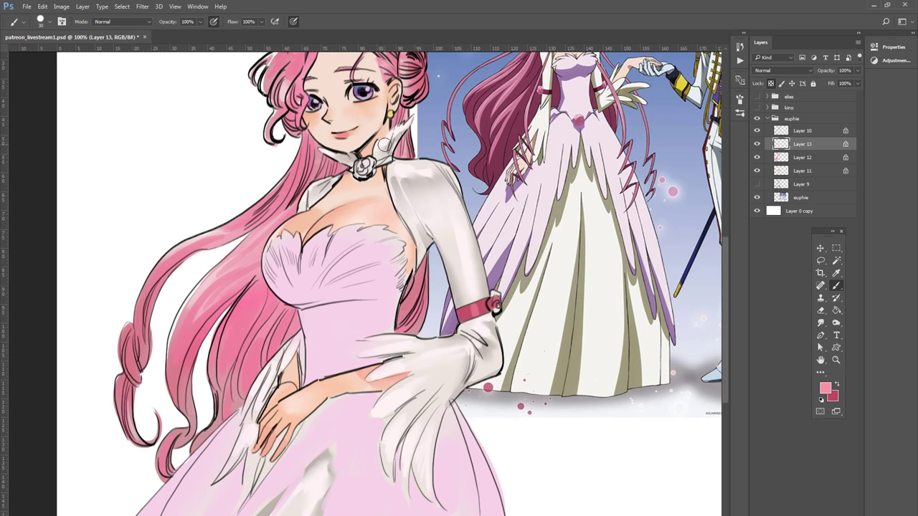
{"action": "key", "text": "x"}
{"action": "key", "text": "bracketleft"}
{"action": "key", "text": "bracketleft"}
{"action": "key", "text": "bracketleft"}
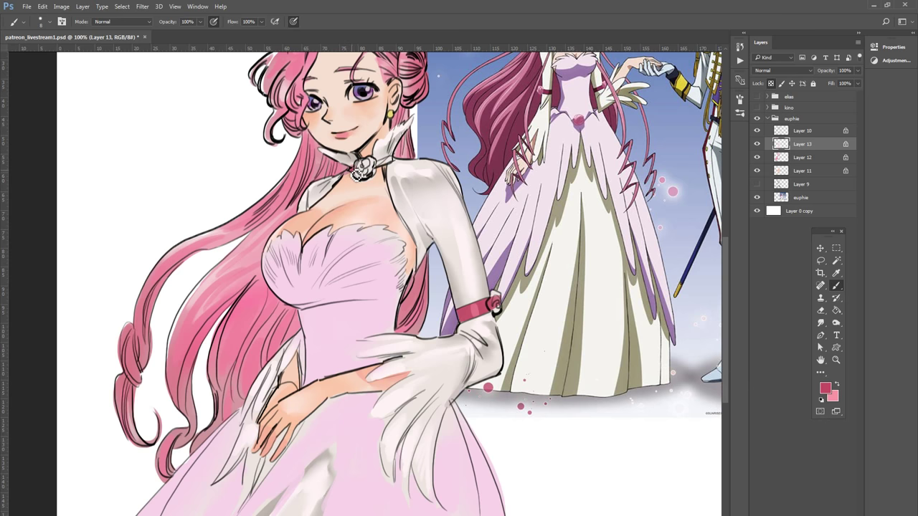
Step: Paint the collar band and both roses deep pink with light pink accents, then save
{"action": "mouse_move", "coordinate": [364, 166]}
{"action": "left_mouse_down"}
{"action": "mouse_move", "coordinate": [399, 157]}
{"action": "mouse_move", "coordinate": [384, 171]}
{"action": "left_mouse_up"}
{"action": "key", "text": "bracketright"}
{"action": "left_click", "coordinate": [772, 84]}
{"action": "key", "text": "x"}
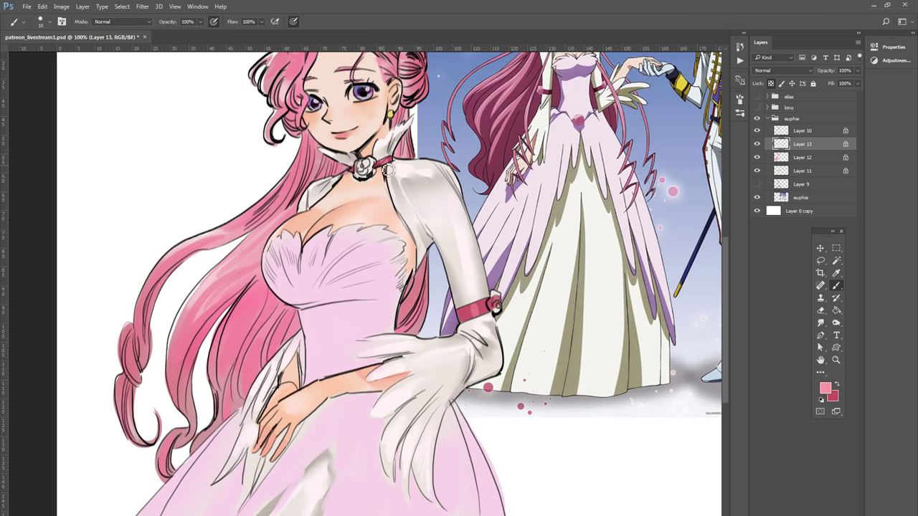
{"action": "key", "text": "x"}
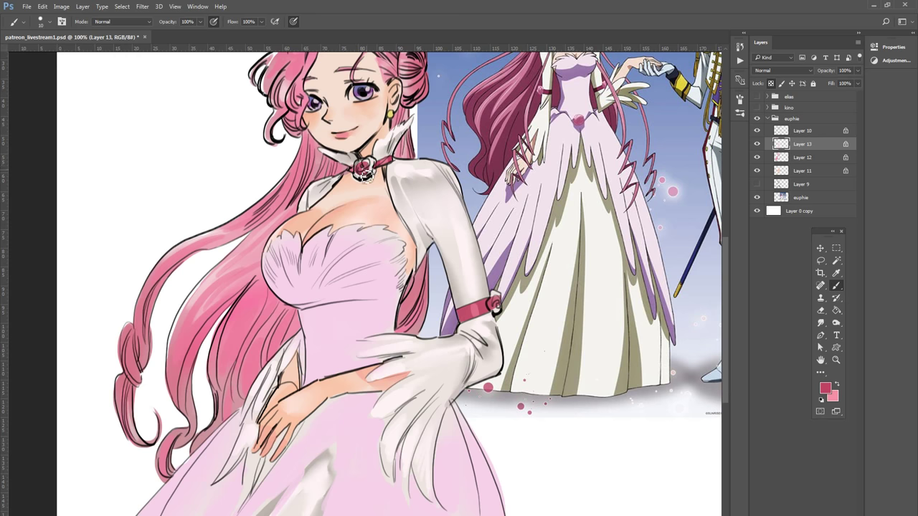
{"action": "key", "text": "x"}
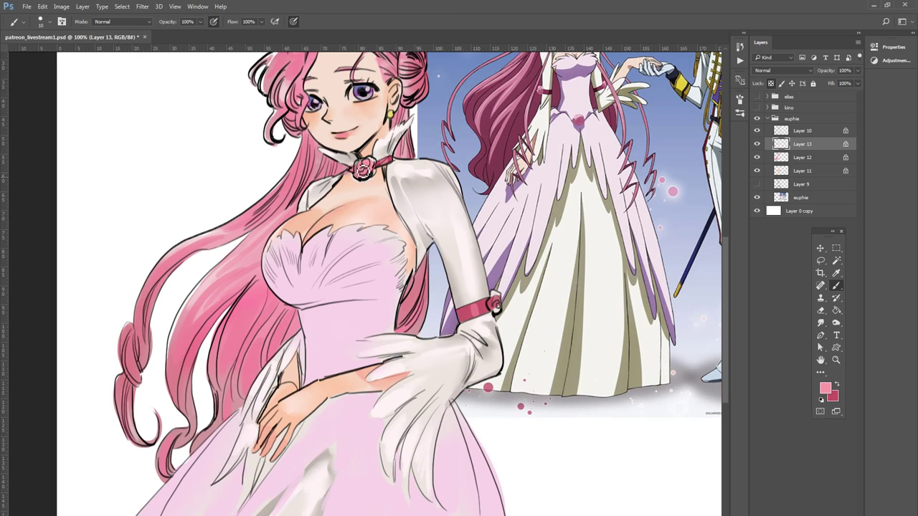
{"action": "key", "text": "x"}
{"action": "key", "text": "x"}
{"action": "key", "text": "x"}
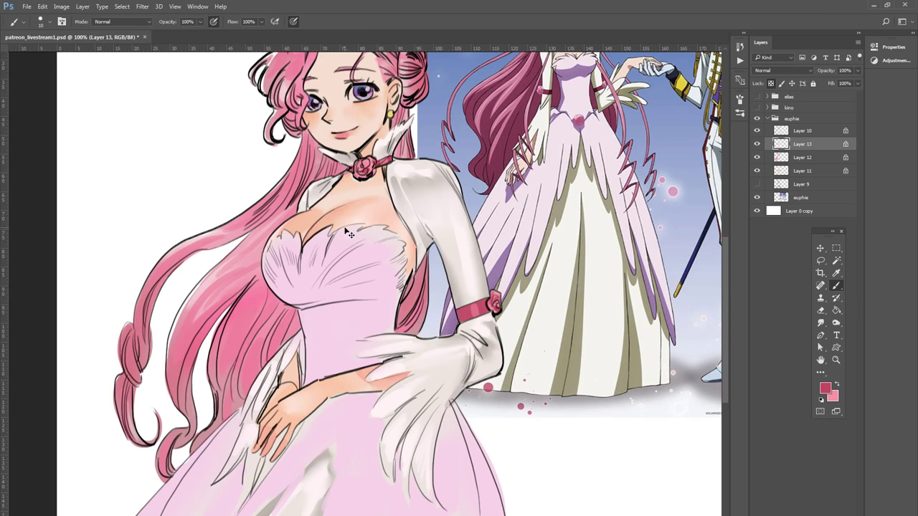
{"action": "key", "text": "ctrl+s"}
{"action": "key", "text": "ctrl+minus"}
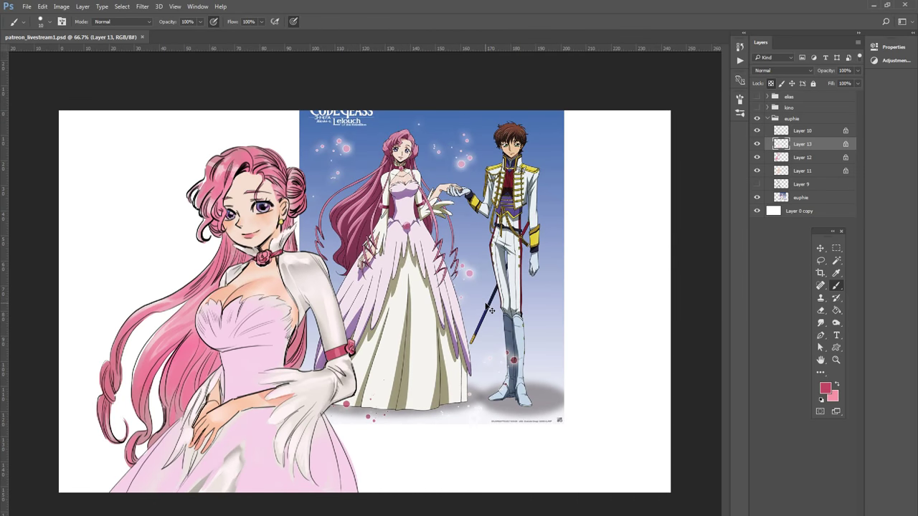
Step: Paint darker pink shadows below the hand and along the dress's left waist with a 9 px brush
{"action": "key", "text": "ctrl+plus"}
{"action": "scroll", "coordinate": [474, 326], "scroll_direction": "down", "scroll_amount": 5}
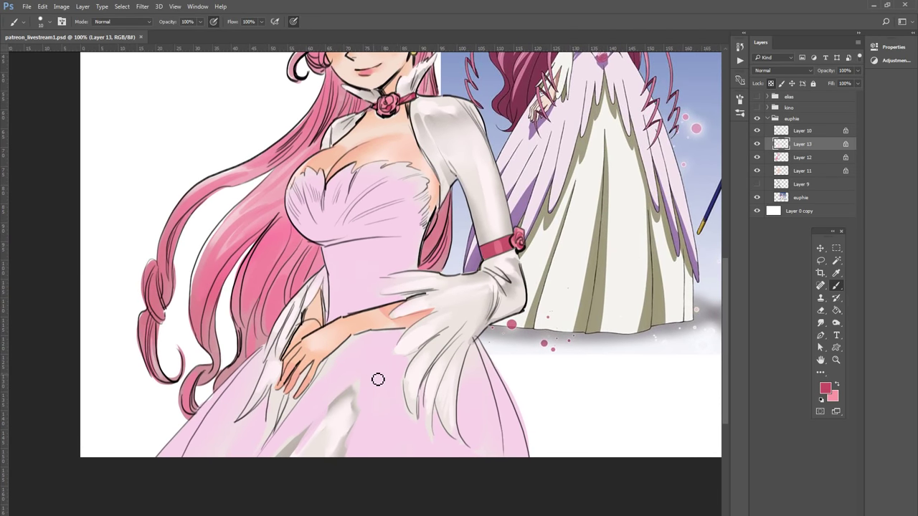
{"action": "key", "text": "bracketleft"}
{"action": "left_click_drag", "start_coordinate": [371, 361], "coordinate": [354, 388]}
{"action": "key", "text": "ctrl+z"}
{"action": "left_click_drag", "start_coordinate": [356, 345], "coordinate": [353, 398]}
{"action": "left_click_drag", "start_coordinate": [356, 344], "coordinate": [353, 395]}
{"action": "left_click_drag", "start_coordinate": [330, 262], "coordinate": [346, 317]}
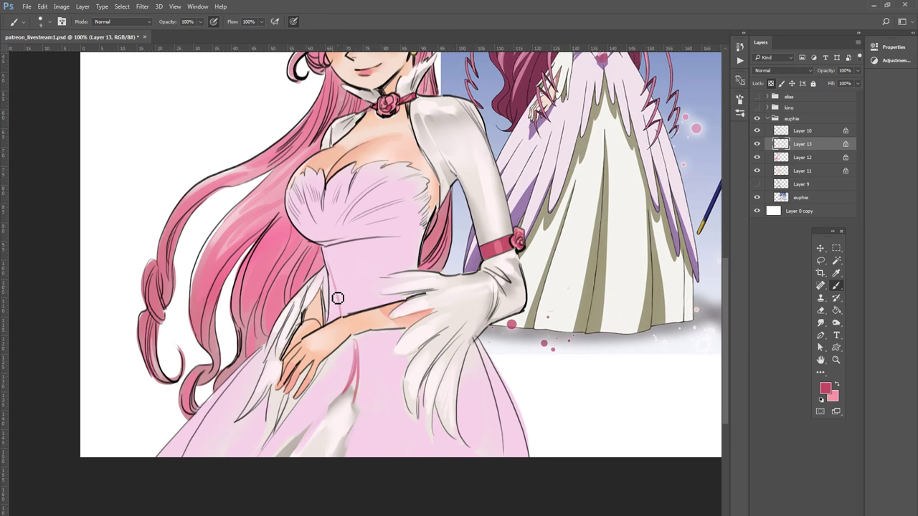
{"action": "left_click_drag", "start_coordinate": [338, 267], "coordinate": [352, 318]}
{"action": "left_click_drag", "start_coordinate": [345, 283], "coordinate": [357, 303]}
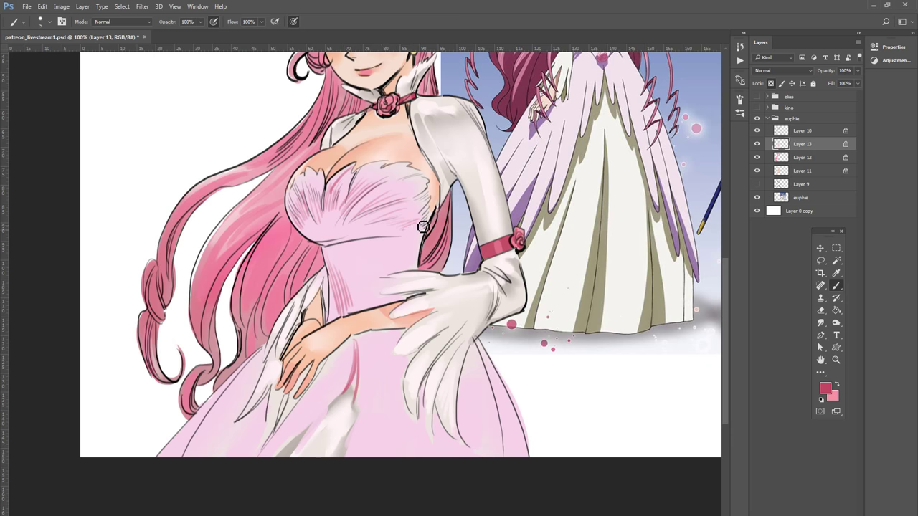
Step: Smudge the bodice, then add soft whitish shading strokes to the skirt below the hand
{"action": "left_click", "coordinate": [821, 324]}
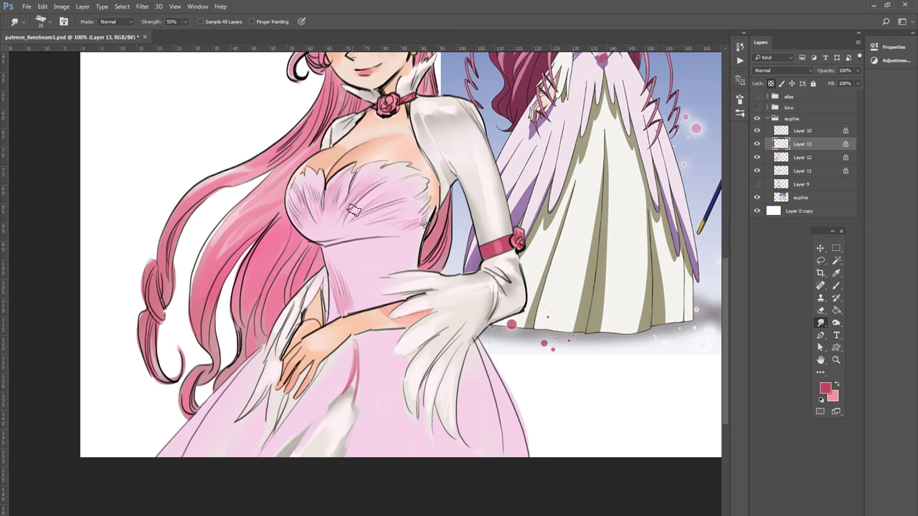
{"action": "key", "text": "b"}
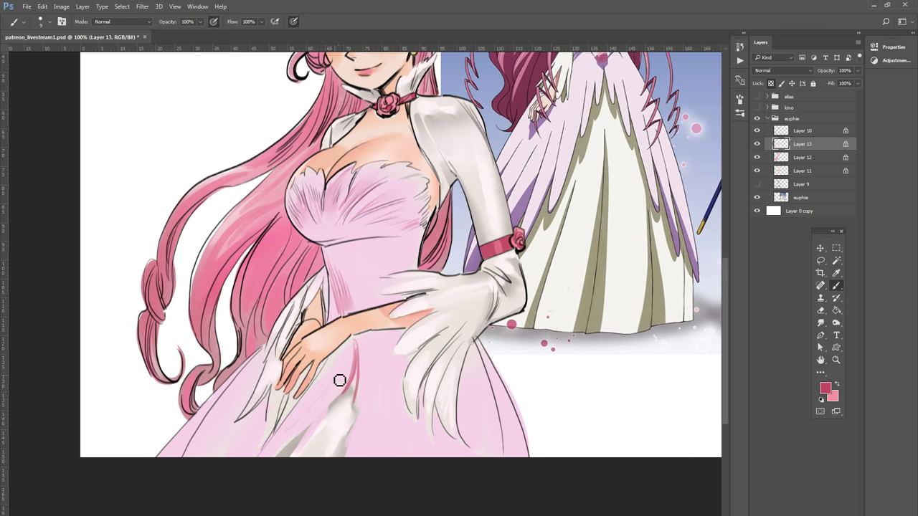
{"action": "left_click_drag", "start_coordinate": [349, 378], "coordinate": [291, 437]}
{"action": "mouse_move", "coordinate": [342, 380]}
{"action": "left_mouse_down"}
{"action": "mouse_move", "coordinate": [342, 400]}
{"action": "mouse_move", "coordinate": [291, 428]}
{"action": "left_mouse_up"}
{"action": "mouse_move", "coordinate": [383, 388]}
{"action": "left_mouse_down"}
{"action": "mouse_move", "coordinate": [371, 421]}
{"action": "mouse_move", "coordinate": [375, 375]}
{"action": "mouse_move", "coordinate": [352, 462]}
{"action": "mouse_move", "coordinate": [359, 447]}
{"action": "mouse_move", "coordinate": [359, 471]}
{"action": "left_mouse_up"}
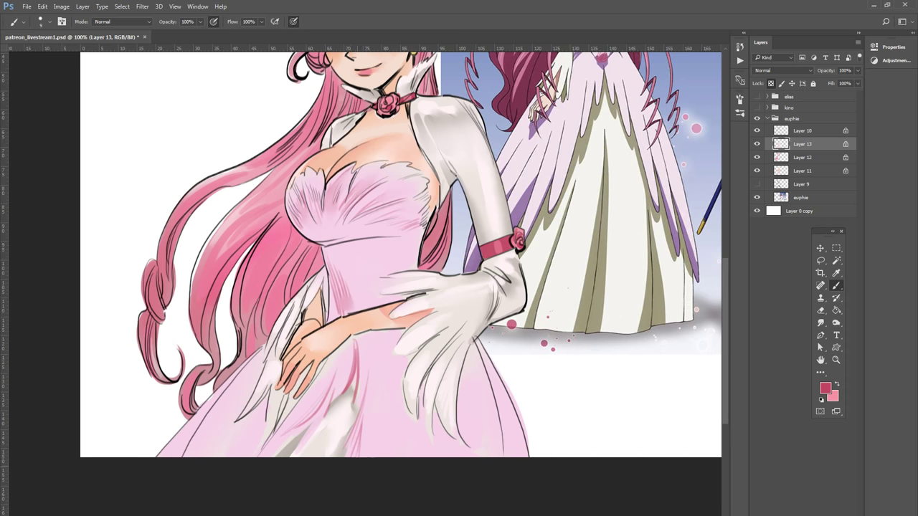
{"action": "left_click_drag", "start_coordinate": [502, 400], "coordinate": [491, 466]}
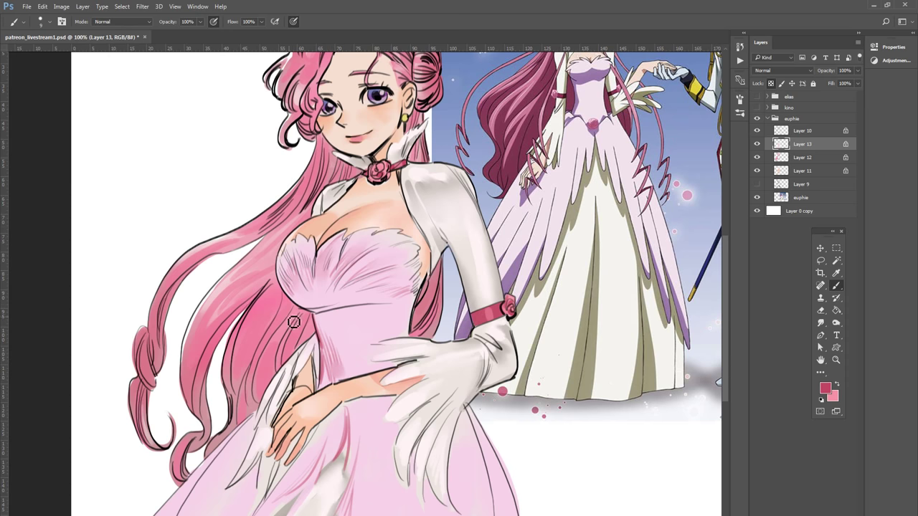
Step: Set the foreground colour to lilac (c26bbf) and enlarge the brush to 20
{"action": "left_click", "coordinate": [825, 393]}
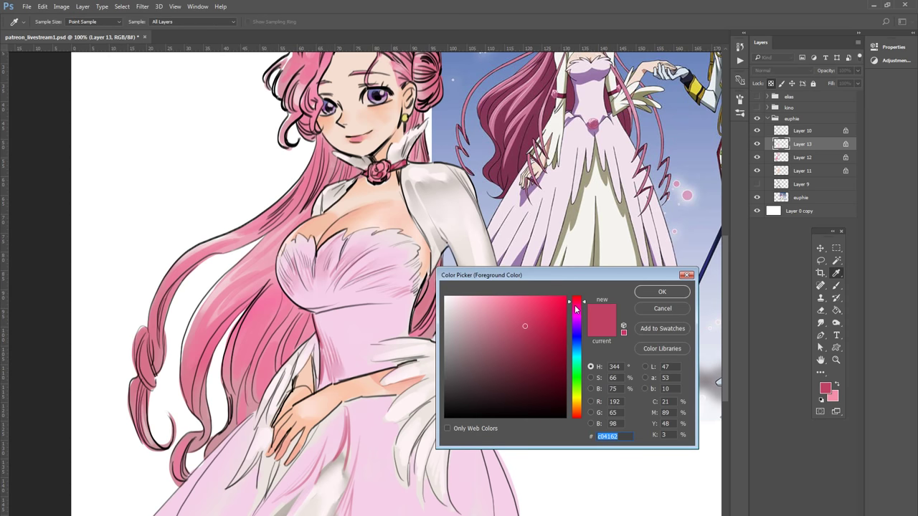
{"action": "left_click_drag", "start_coordinate": [576, 308], "coordinate": [584, 305]}
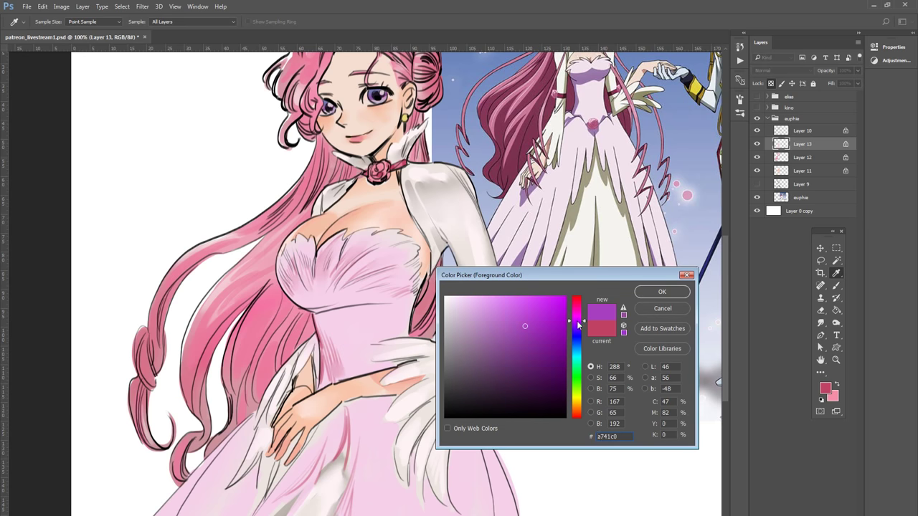
{"action": "left_click", "coordinate": [576, 317]}
{"action": "left_click", "coordinate": [499, 325]}
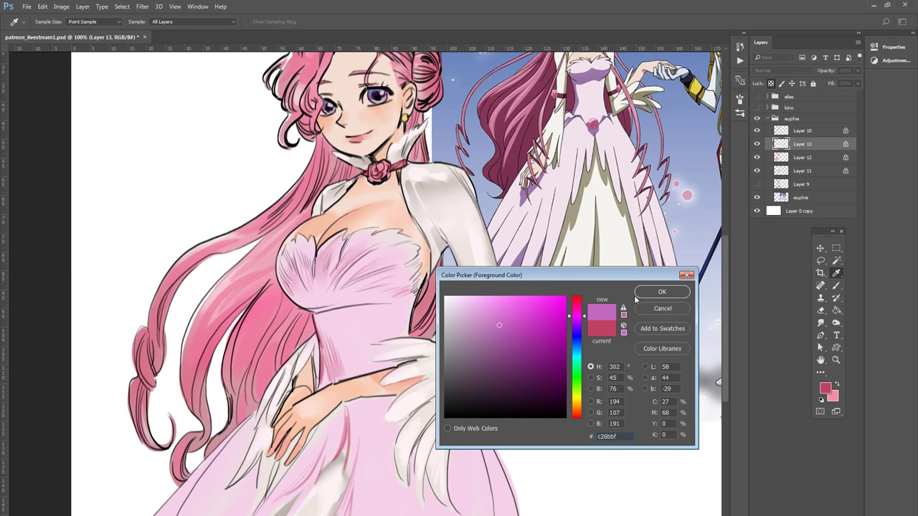
{"action": "left_click", "coordinate": [662, 291]}
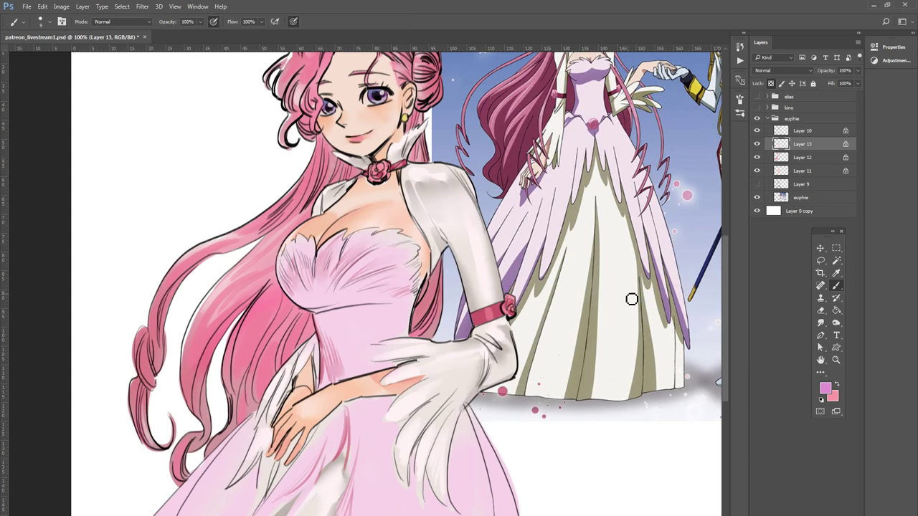
{"action": "key", "text": "bracketright"}
{"action": "key", "text": "bracketright"}
Step: Shade the bodice's left edge lilac and add a darker fold stroke on the skirt
{"action": "mouse_move", "coordinate": [279, 272]}
{"action": "left_mouse_down"}
{"action": "mouse_move", "coordinate": [316, 310]}
{"action": "mouse_move", "coordinate": [305, 284]}
{"action": "mouse_move", "coordinate": [345, 302]}
{"action": "mouse_move", "coordinate": [404, 299]}
{"action": "mouse_move", "coordinate": [362, 287]}
{"action": "mouse_move", "coordinate": [402, 276]}
{"action": "mouse_move", "coordinate": [397, 282]}
{"action": "left_mouse_up"}
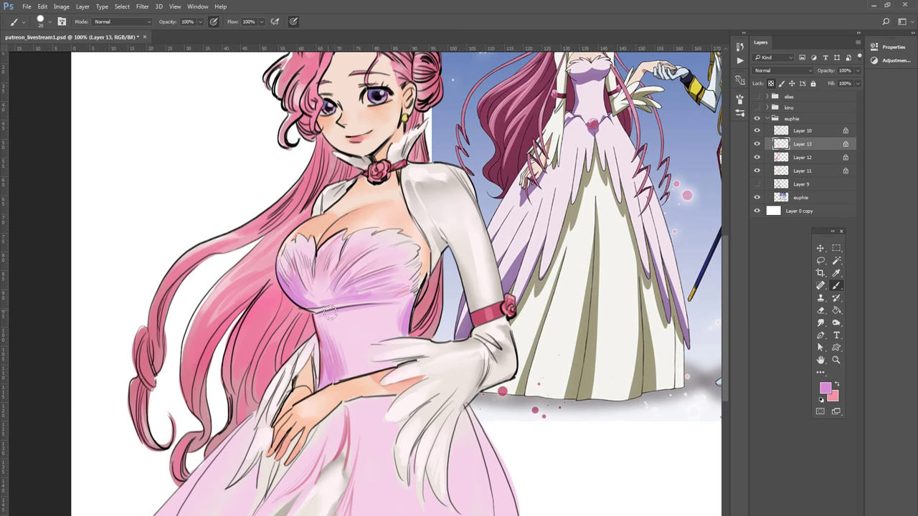
{"action": "left_click_drag", "start_coordinate": [373, 308], "coordinate": [373, 337]}
{"action": "key", "text": "ctrl+z"}
{"action": "left_click_drag", "start_coordinate": [345, 406], "coordinate": [331, 458]}
{"action": "key", "text": "x"}
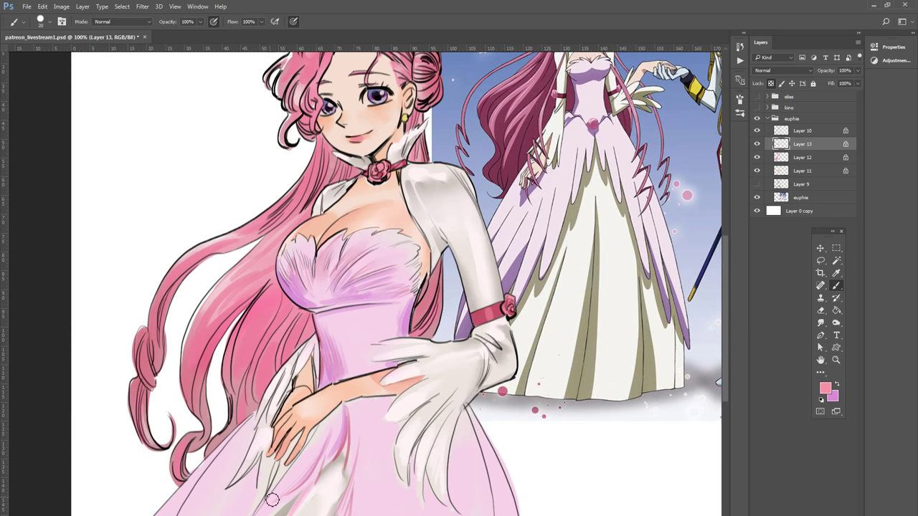
{"action": "key", "text": "x"}
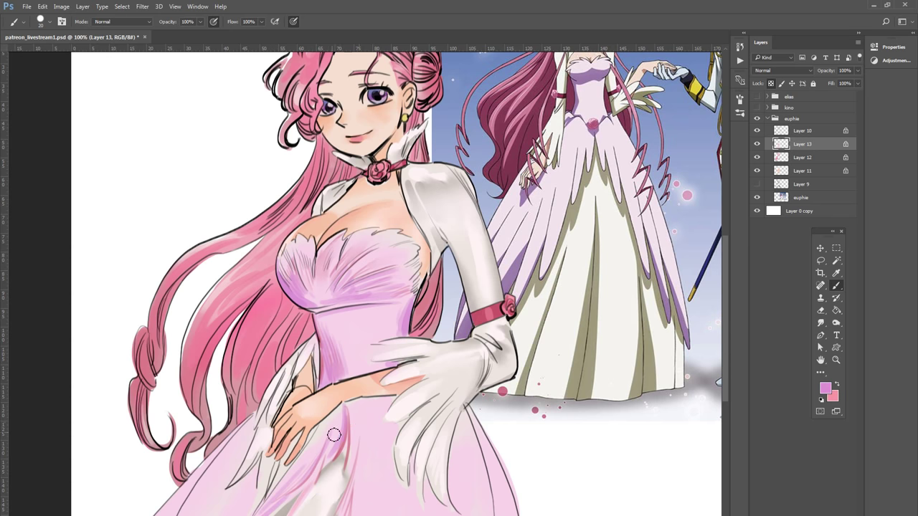
Step: Draw thin lilac fold lines and shade the lower-right side of the skirt
{"action": "left_click_drag", "start_coordinate": [359, 427], "coordinate": [362, 462]}
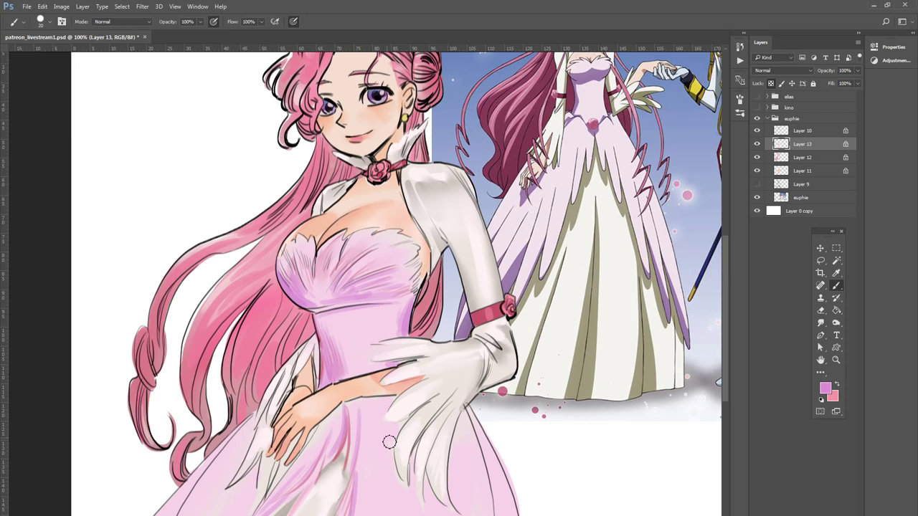
{"action": "left_click_drag", "start_coordinate": [387, 440], "coordinate": [386, 513]}
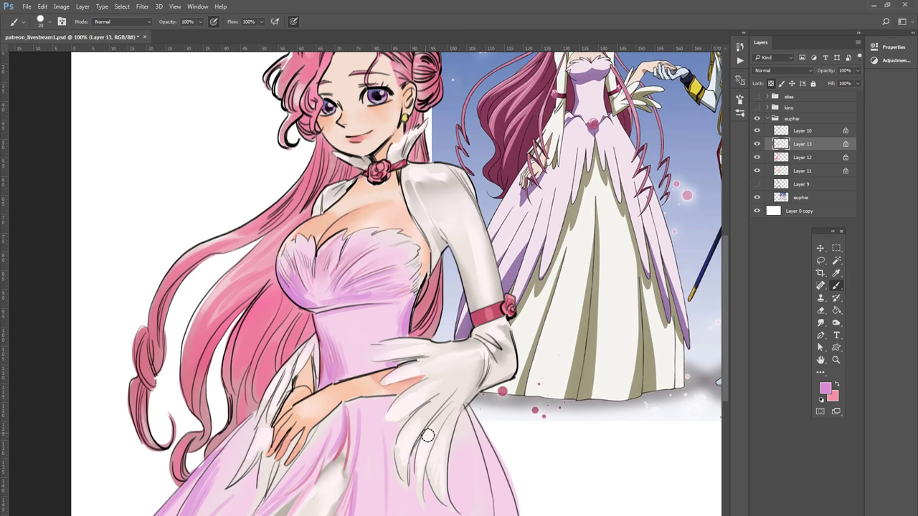
{"action": "left_click_drag", "start_coordinate": [471, 430], "coordinate": [477, 513]}
{"action": "left_click_drag", "start_coordinate": [474, 434], "coordinate": [490, 514]}
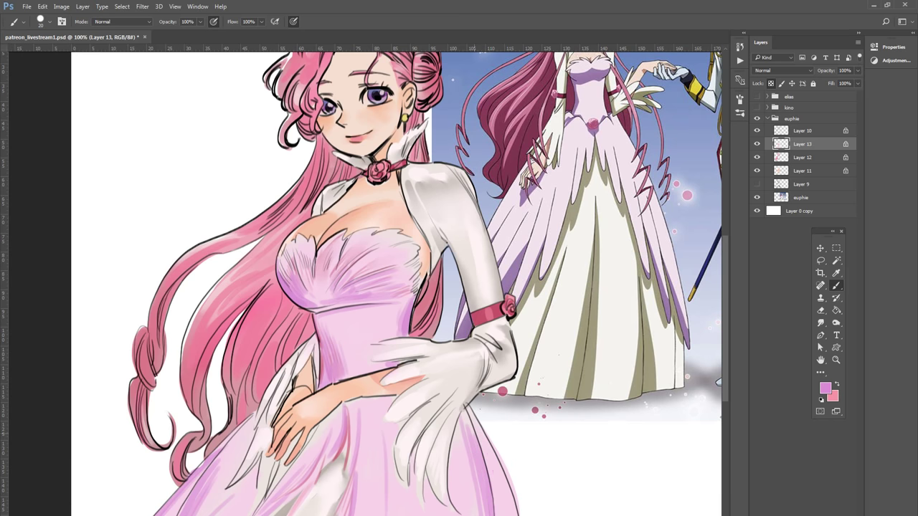
{"action": "mouse_move", "coordinate": [492, 449]}
{"action": "left_mouse_down"}
{"action": "mouse_move", "coordinate": [502, 512]}
{"action": "mouse_move", "coordinate": [514, 512]}
{"action": "left_mouse_up"}
{"action": "key", "text": "ctrl+minus"}
{"action": "key", "text": "ctrl+minus"}
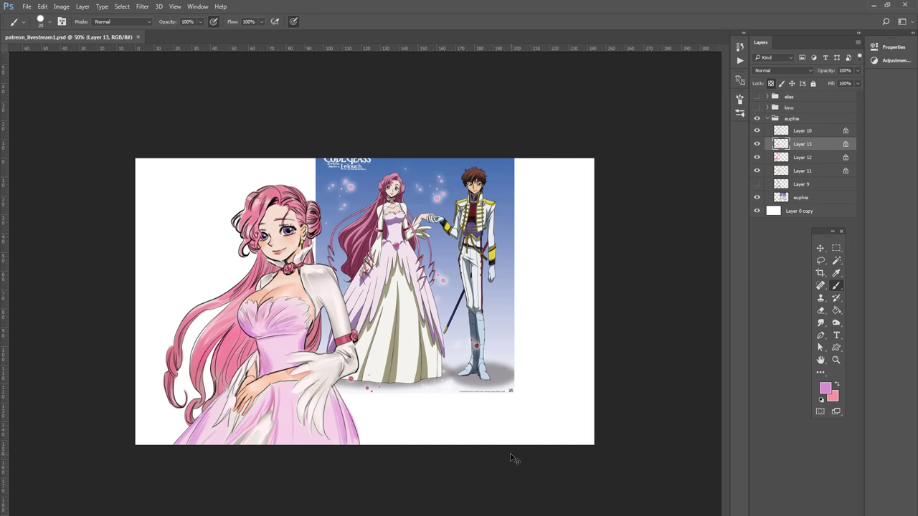
Step: Hide the euphie reference layer and reduce the brush size to 15
{"action": "key", "text": "ctrl+plus"}
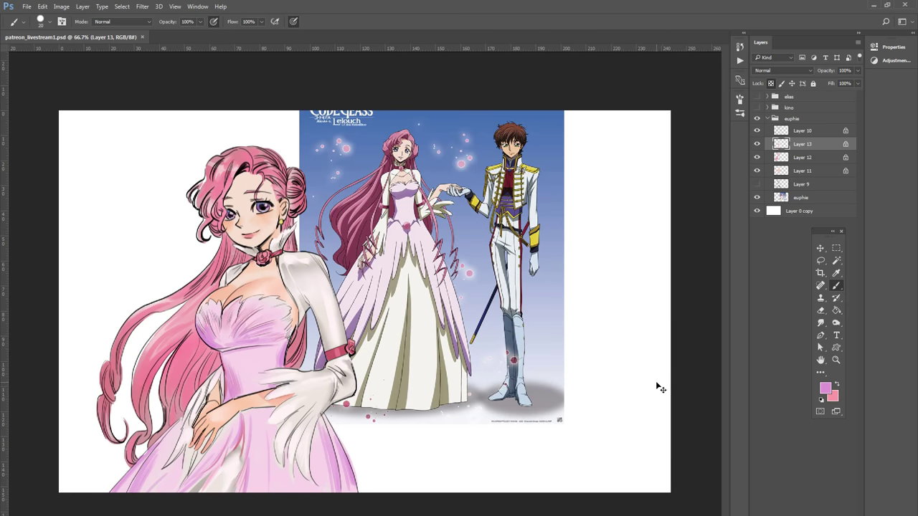
{"action": "key", "text": "ctrl+plus"}
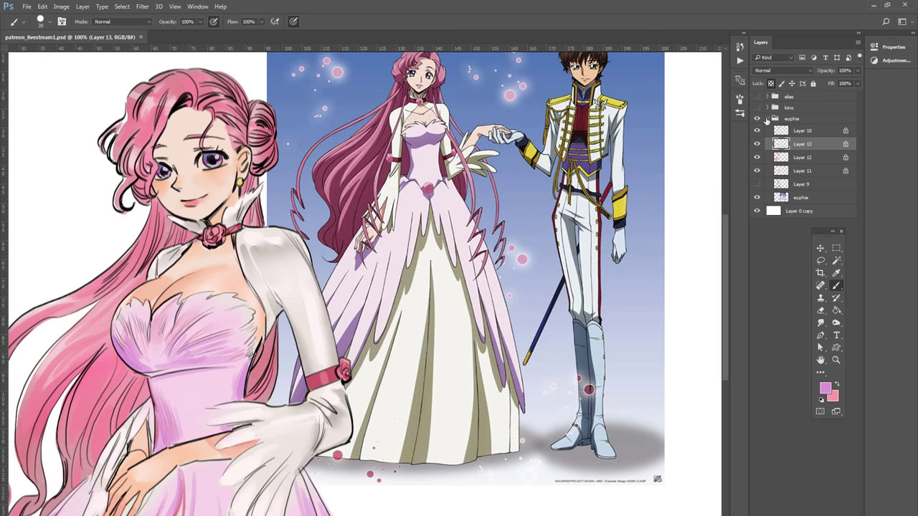
{"action": "left_click", "coordinate": [758, 197]}
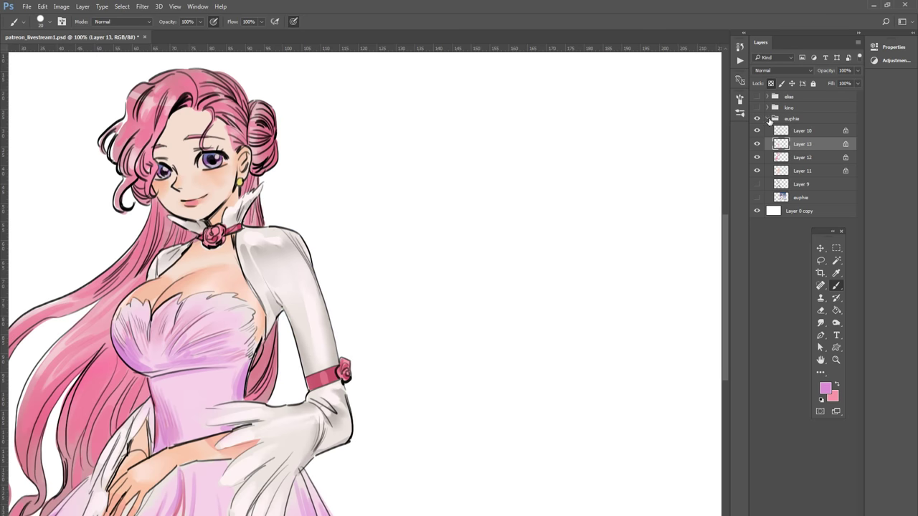
{"action": "scroll", "coordinate": [703, 167], "scroll_direction": "left", "scroll_amount": 5}
{"action": "scroll", "coordinate": [682, 237], "scroll_direction": "up", "scroll_amount": 2}
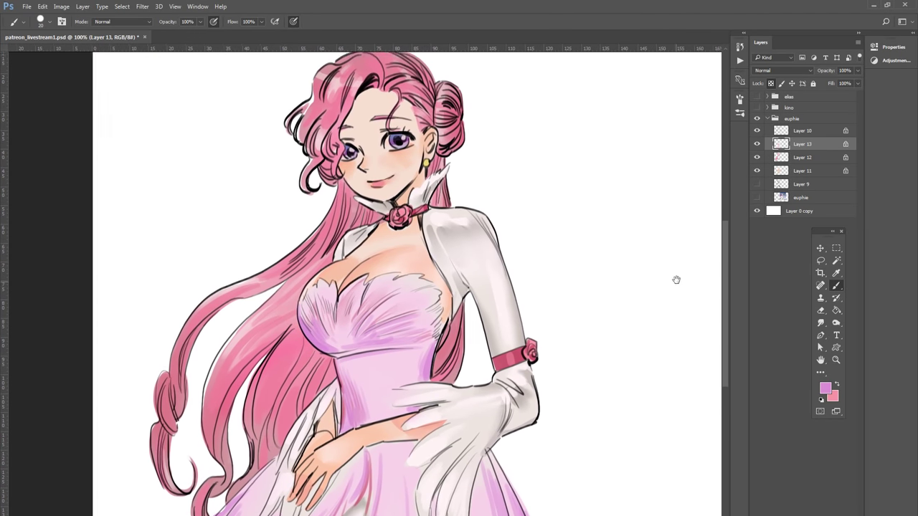
{"action": "key", "text": "ctrl+minus"}
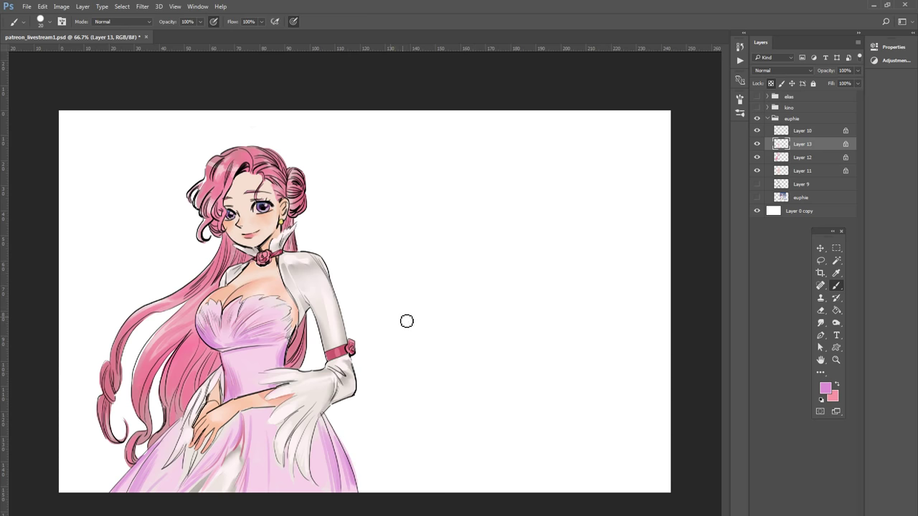
{"action": "key", "text": "ctrl+plus"}
{"action": "left_click_drag", "start_coordinate": [406, 324], "coordinate": [596, 272]}
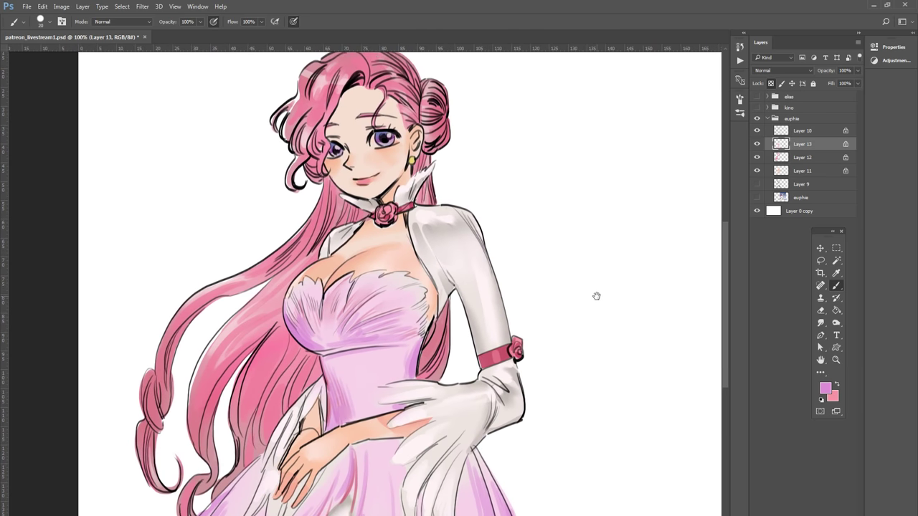
{"action": "key", "text": "bracketleft"}
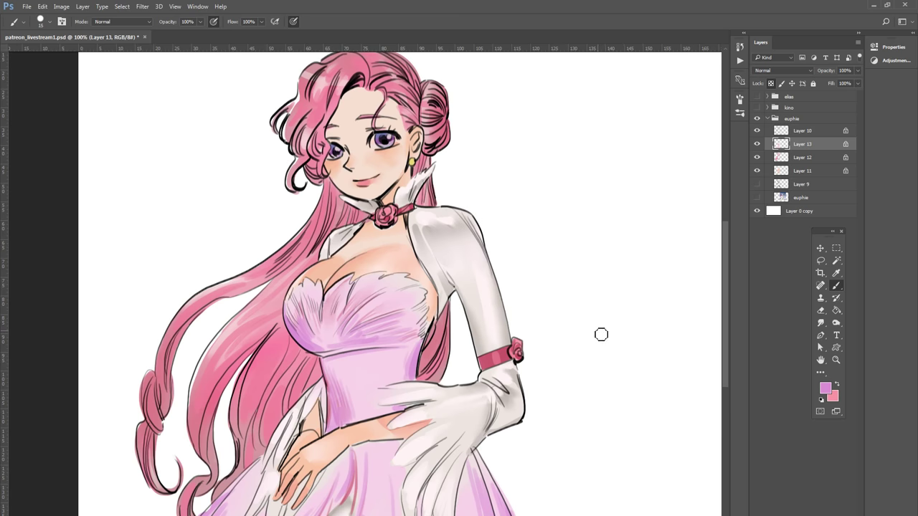
{"action": "key", "text": "ctrl+minus"}
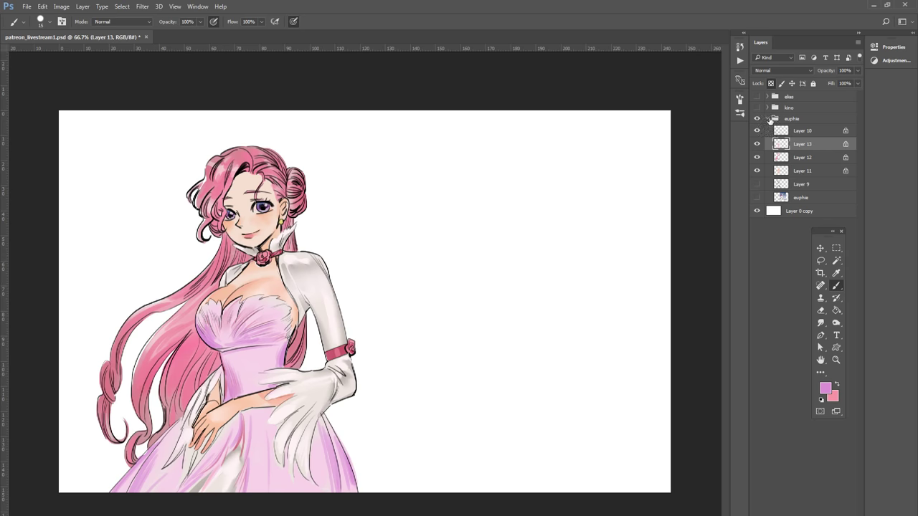
Step: Collapse the euphie group in the Layers panel and select Layer 0 copy for painting
{"action": "left_click", "coordinate": [768, 118]}
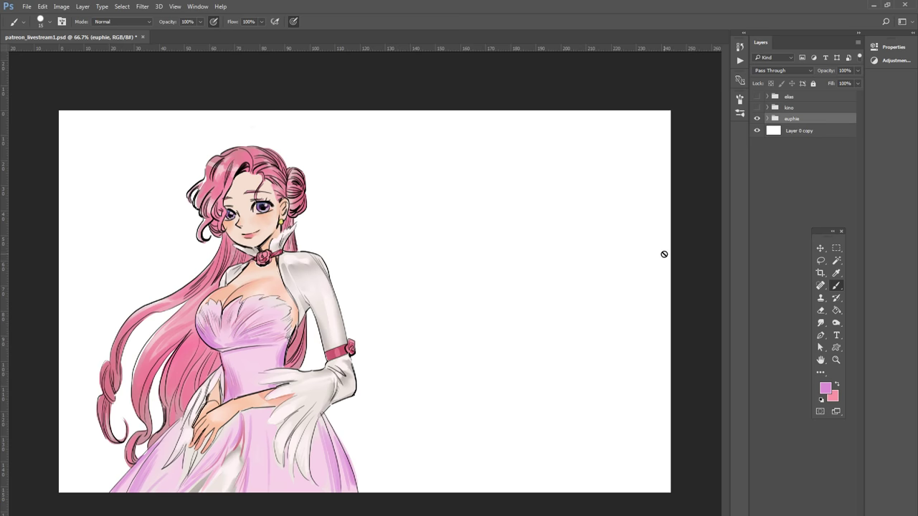
{"action": "left_click", "coordinate": [756, 261]}
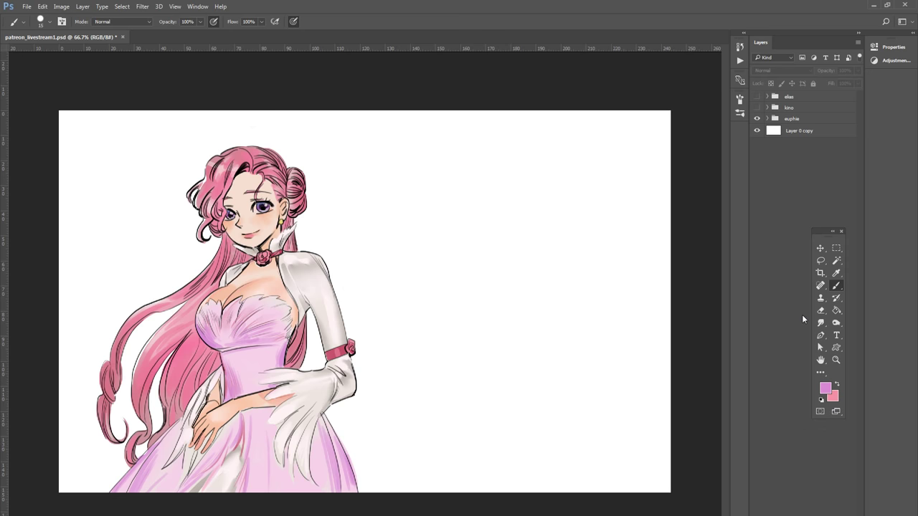
{"action": "left_click", "coordinate": [799, 132]}
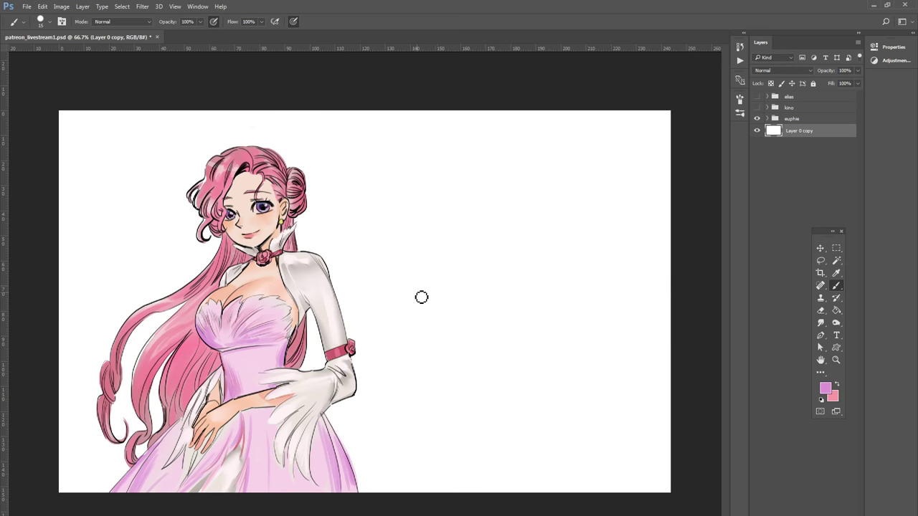
Step: Hand-write 'Thanks for watching!' with a smiley and signature using a 10 px brush, then switch to OBS
{"action": "key", "text": "bracketleft"}
{"action": "mouse_move", "coordinate": [384, 202]}
{"action": "left_mouse_down"}
{"action": "mouse_move", "coordinate": [408, 191]}
{"action": "mouse_move", "coordinate": [397, 221]}
{"action": "mouse_move", "coordinate": [448, 217]}
{"action": "left_mouse_up"}
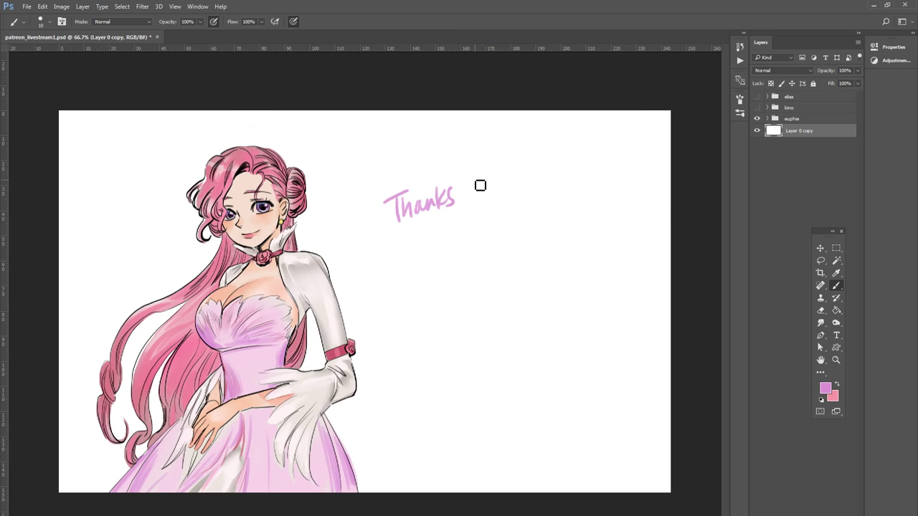
{"action": "mouse_move", "coordinate": [479, 163]}
{"action": "left_mouse_down"}
{"action": "mouse_move", "coordinate": [473, 214]}
{"action": "mouse_move", "coordinate": [491, 208]}
{"action": "mouse_move", "coordinate": [499, 189]}
{"action": "left_mouse_up"}
{"action": "mouse_move", "coordinate": [382, 281]}
{"action": "left_mouse_down"}
{"action": "mouse_move", "coordinate": [406, 279]}
{"action": "mouse_move", "coordinate": [416, 266]}
{"action": "mouse_move", "coordinate": [431, 279]}
{"action": "mouse_move", "coordinate": [459, 266]}
{"action": "mouse_move", "coordinate": [442, 289]}
{"action": "left_mouse_up"}
{"action": "left_click", "coordinate": [465, 261]}
{"action": "mouse_move", "coordinate": [462, 233]}
{"action": "left_mouse_down"}
{"action": "mouse_move", "coordinate": [457, 252]}
{"action": "mouse_move", "coordinate": [481, 235]}
{"action": "left_mouse_up"}
{"action": "left_click_drag", "start_coordinate": [487, 228], "coordinate": [492, 231]}
{"action": "mouse_move", "coordinate": [400, 314]}
{"action": "left_mouse_down"}
{"action": "mouse_move", "coordinate": [459, 340]}
{"action": "mouse_move", "coordinate": [527, 297]}
{"action": "mouse_move", "coordinate": [595, 294]}
{"action": "left_mouse_up"}
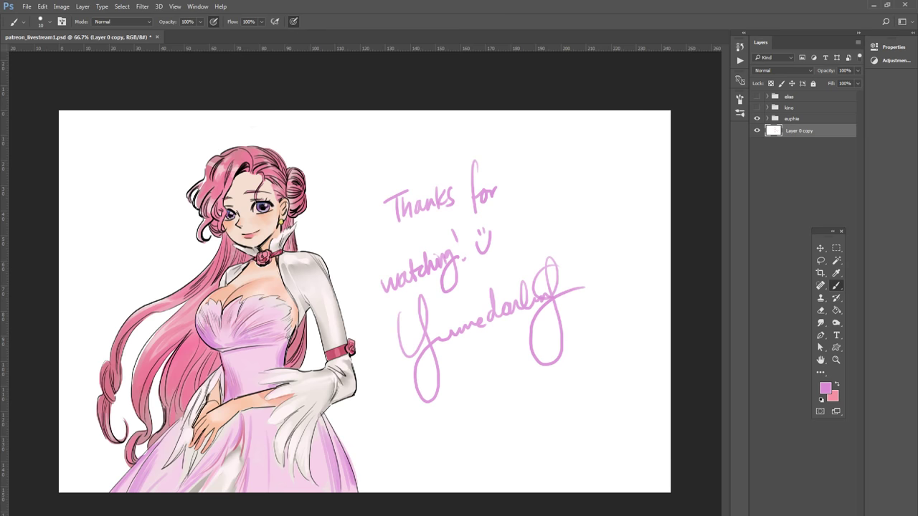
{"action": "key", "text": "alt+Tab"}
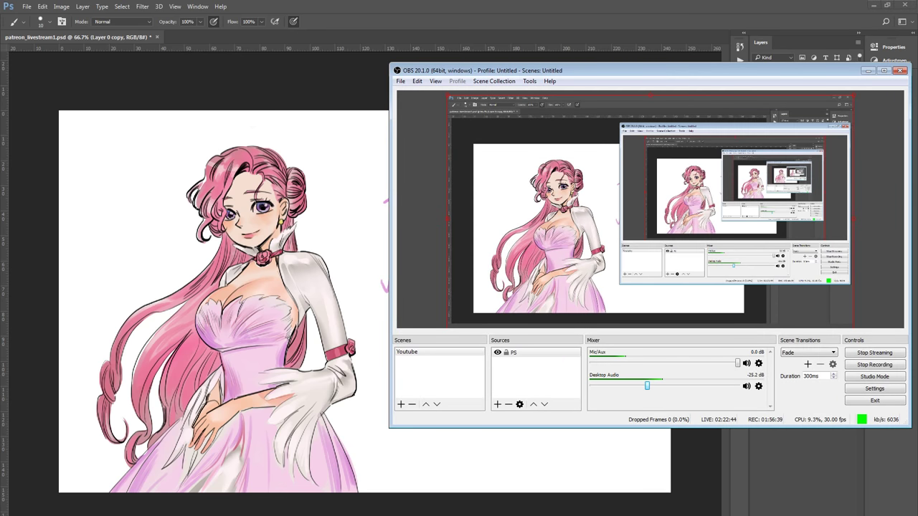